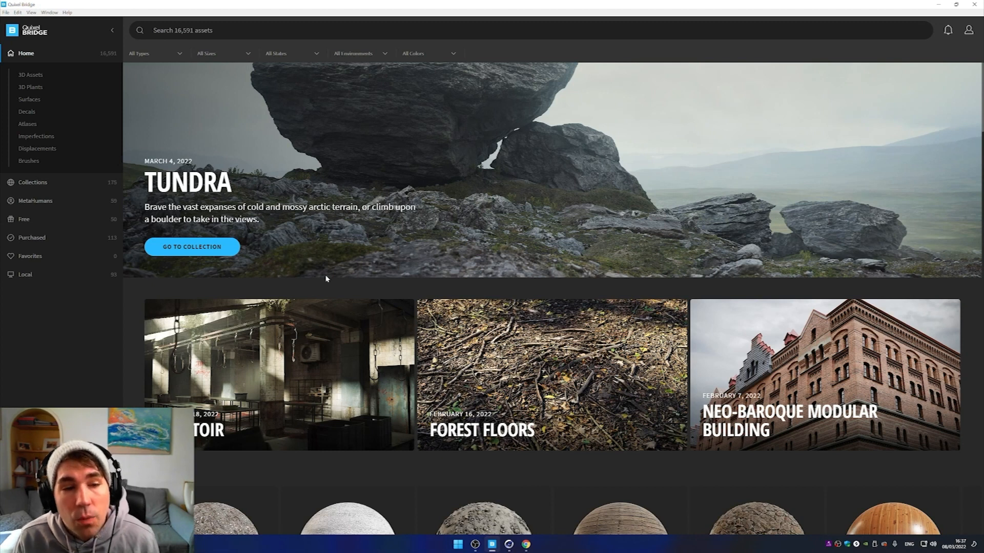
Step: Open the featured Tundra collection and look over its latest assets
left_click(223, 250)
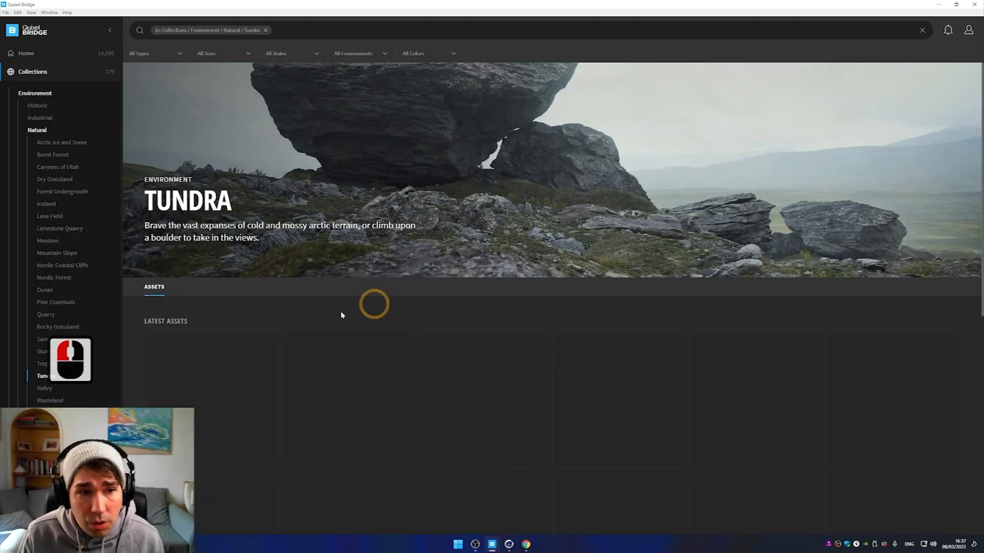
scroll(660, 304, "down", 5)
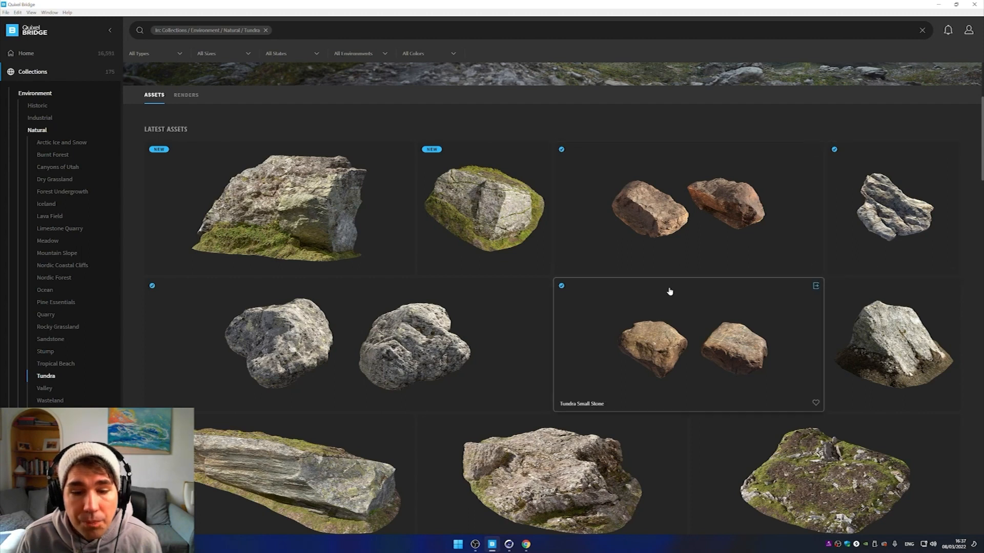
Step: Switch to Cinema 4D and view the reference image in the Picture Viewer
left_click(506, 546)
left_click(548, 515)
left_click(409, 377)
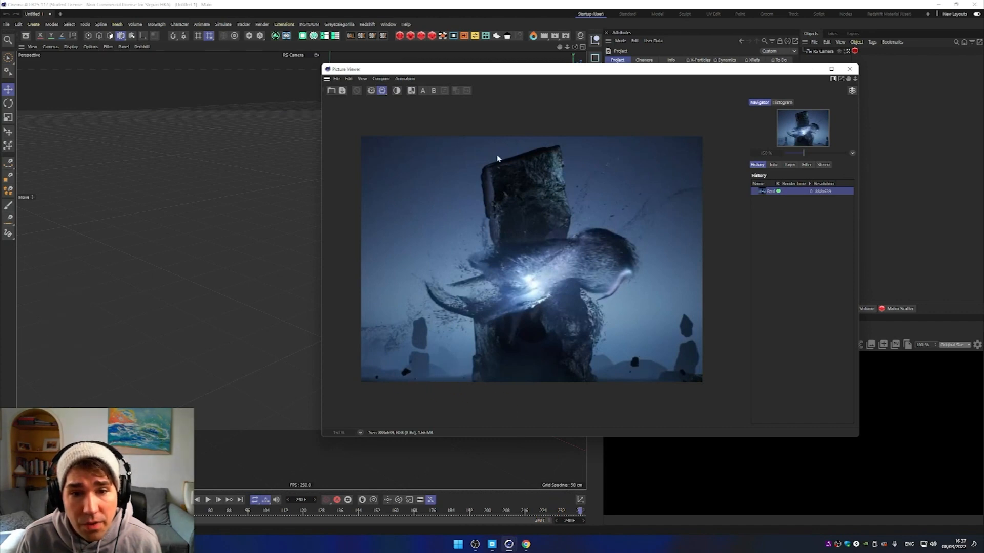
Step: Return to Quixel Bridge and examine the stones, boulders, rocky grounds and surfaces in the Tundra collection
left_click(493, 545)
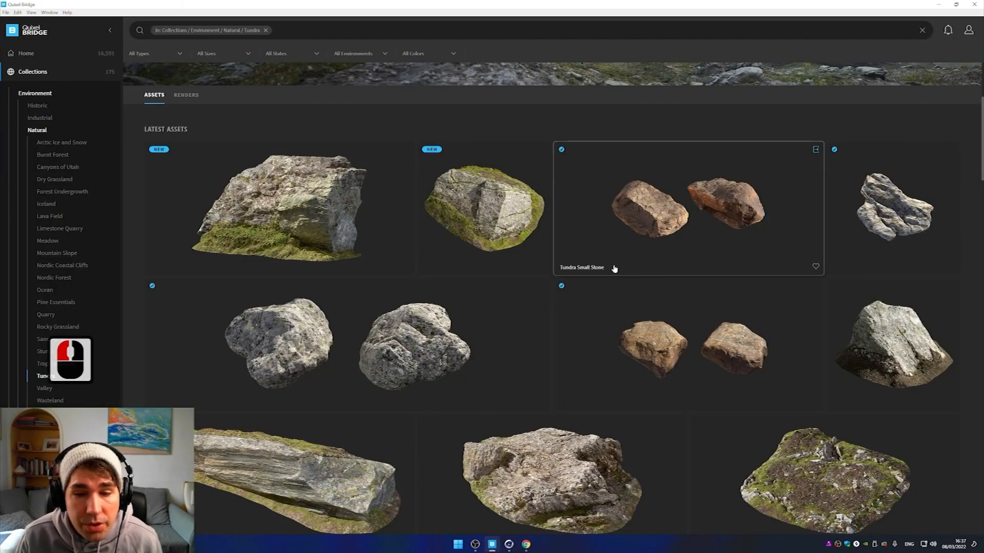
scroll(614, 268, "down", 7)
scroll(615, 268, "down", 2)
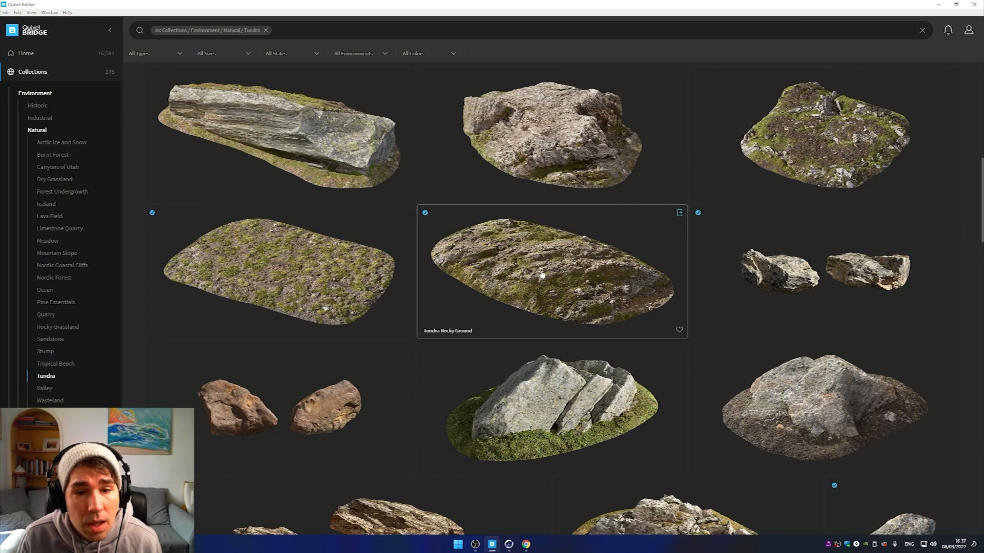
scroll(542, 275, "down", 9)
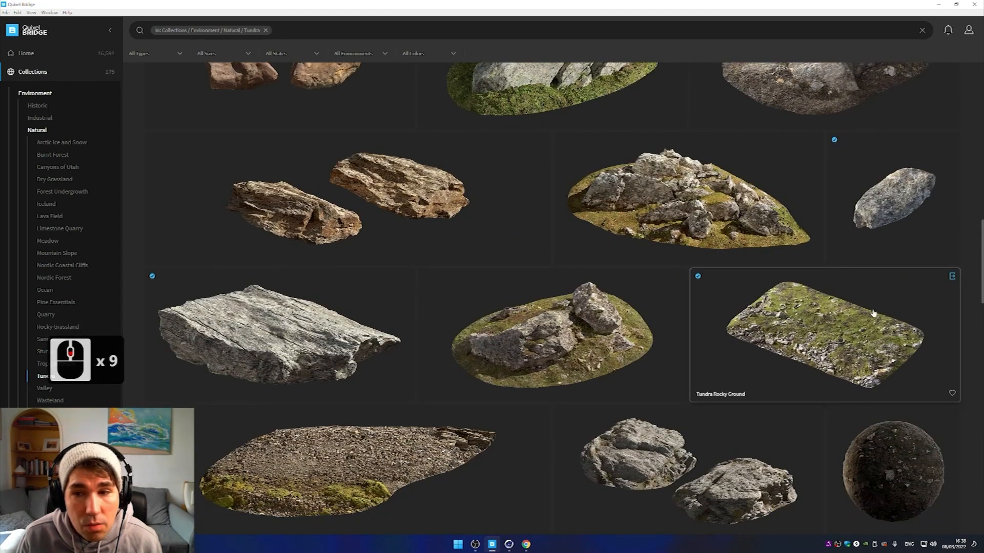
scroll(468, 374, "down", 4)
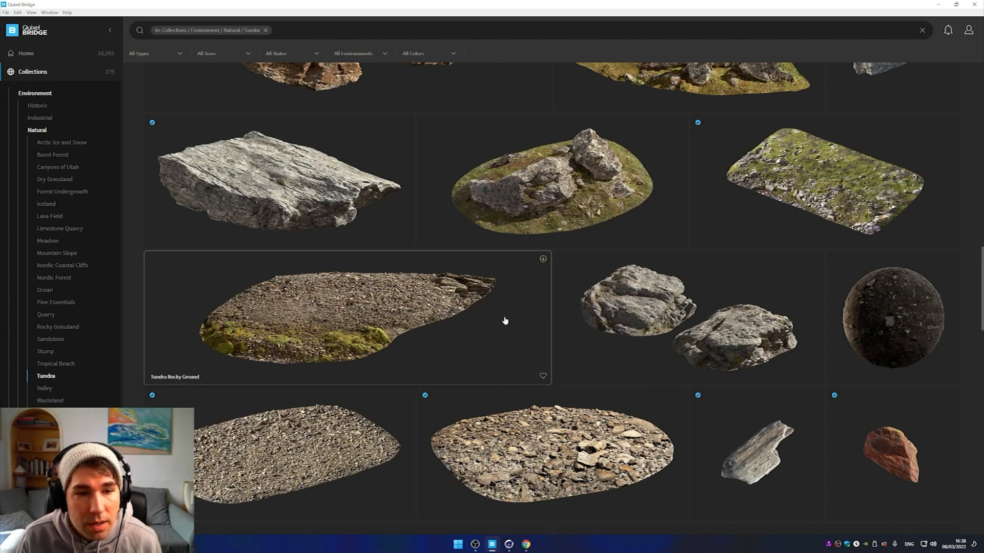
scroll(548, 399, "down", 1)
scroll(548, 399, "down", 12)
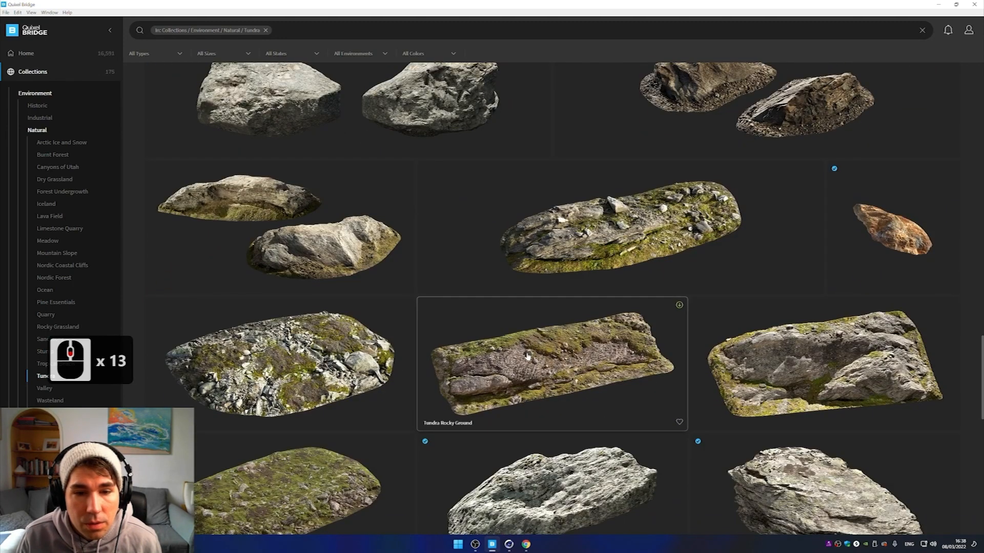
scroll(518, 358, "down", 20)
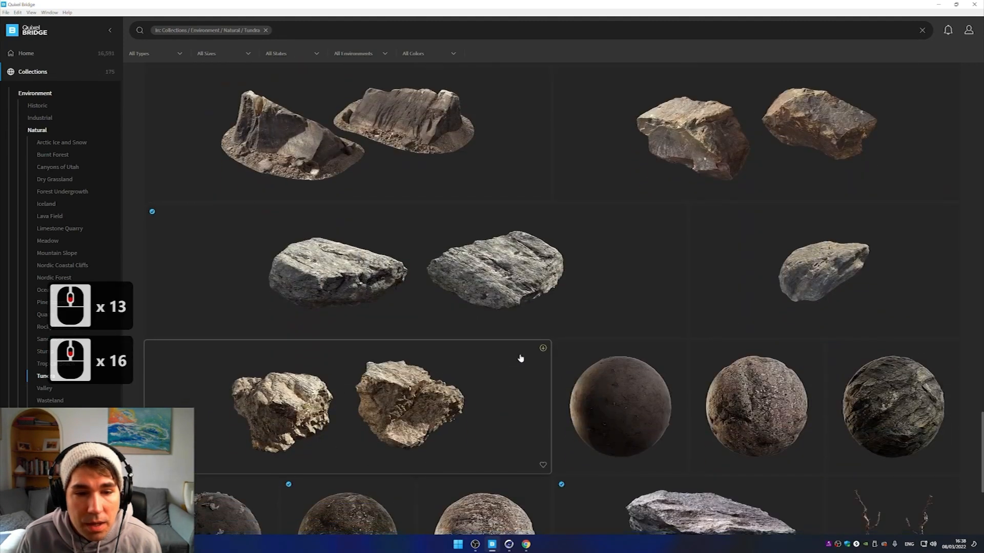
scroll(522, 356, "down", 6)
scroll(522, 356, "up", 16)
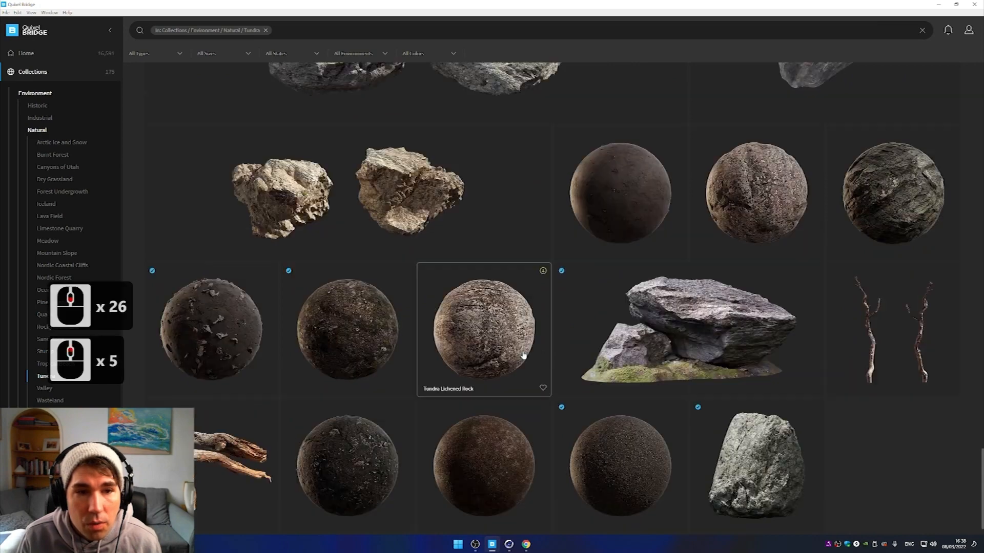
scroll(522, 356, "up", 8)
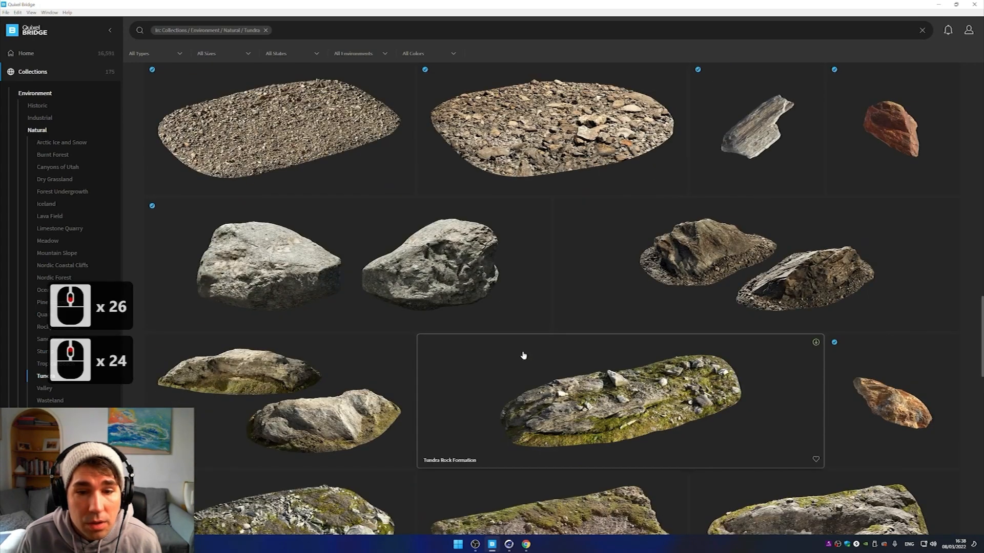
scroll(523, 356, "down", 5)
scroll(524, 355, "up", 15)
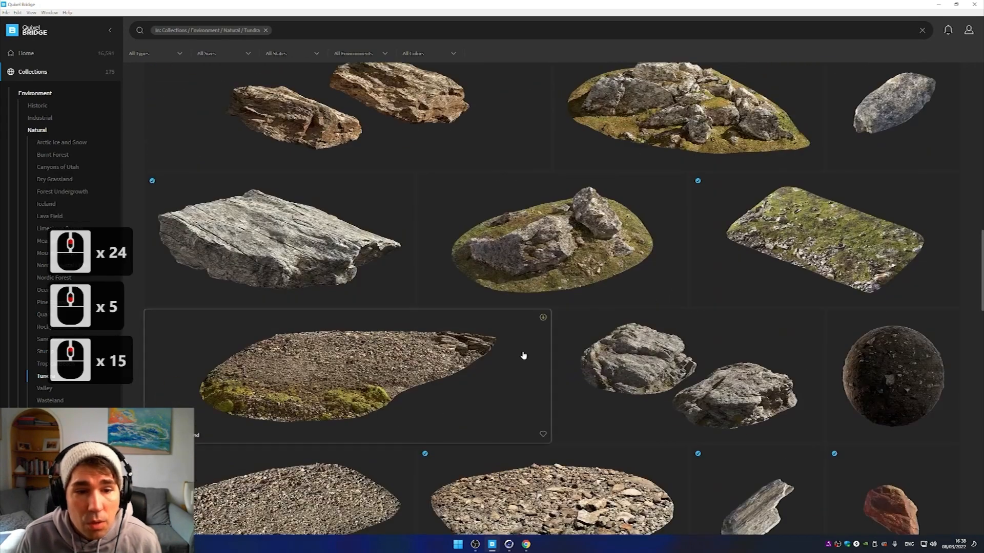
scroll(523, 355, "down", 3)
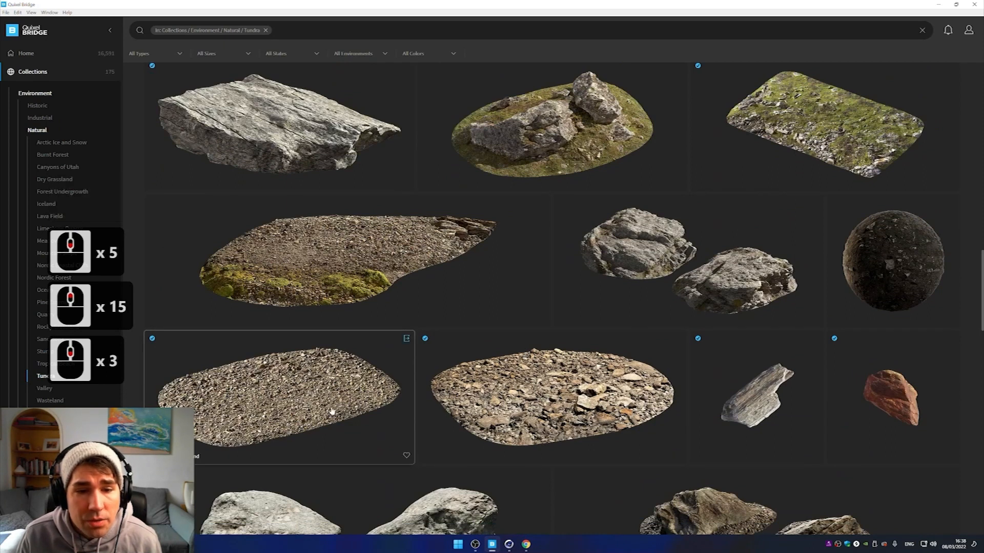
scroll(655, 318, "up", 7)
scroll(656, 320, "up", 8)
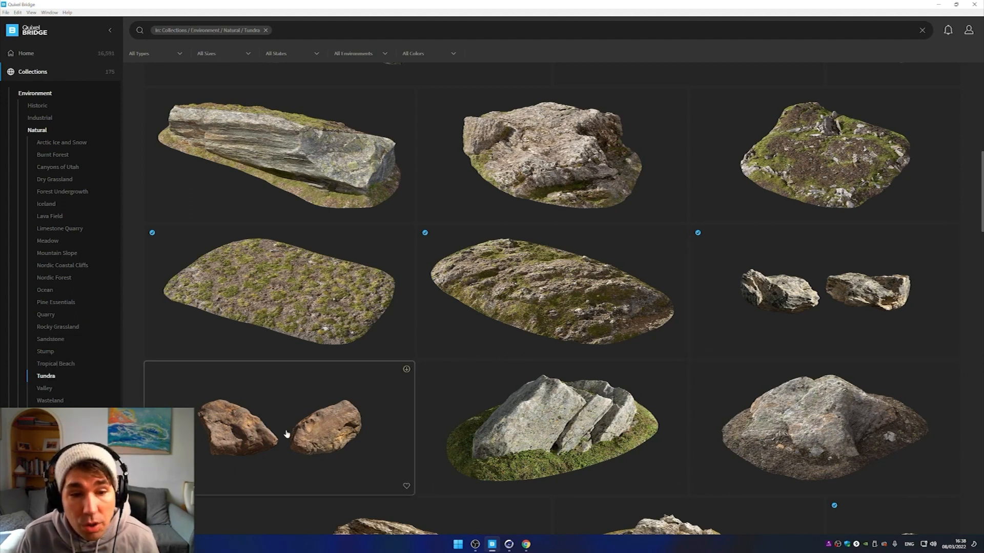
scroll(818, 299, "down", 12)
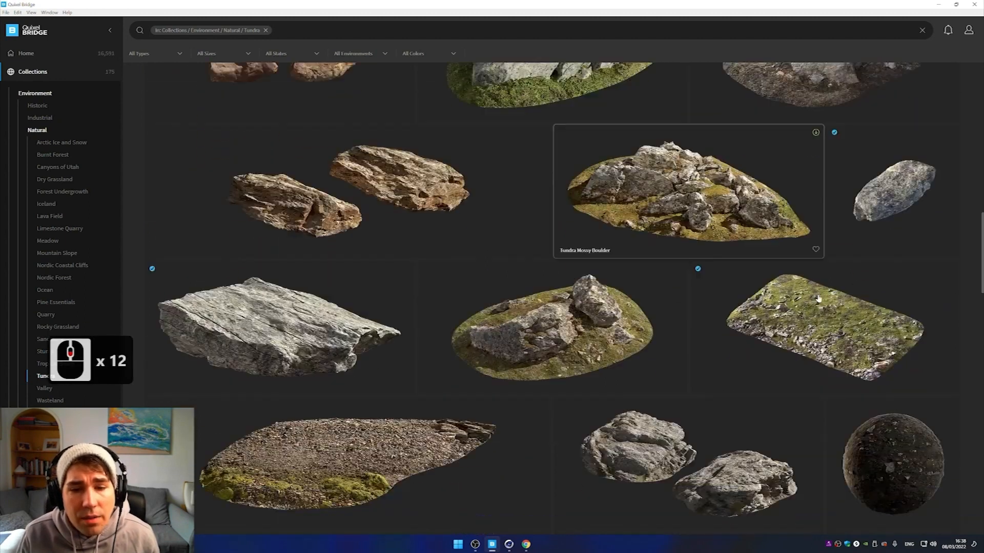
scroll(818, 299, "down", 3)
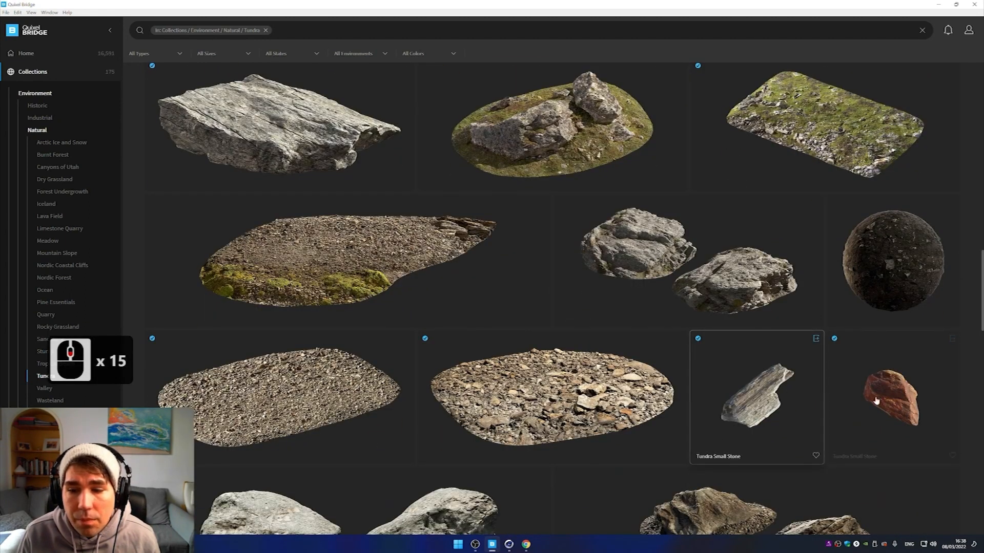
scroll(721, 406, "down", 5)
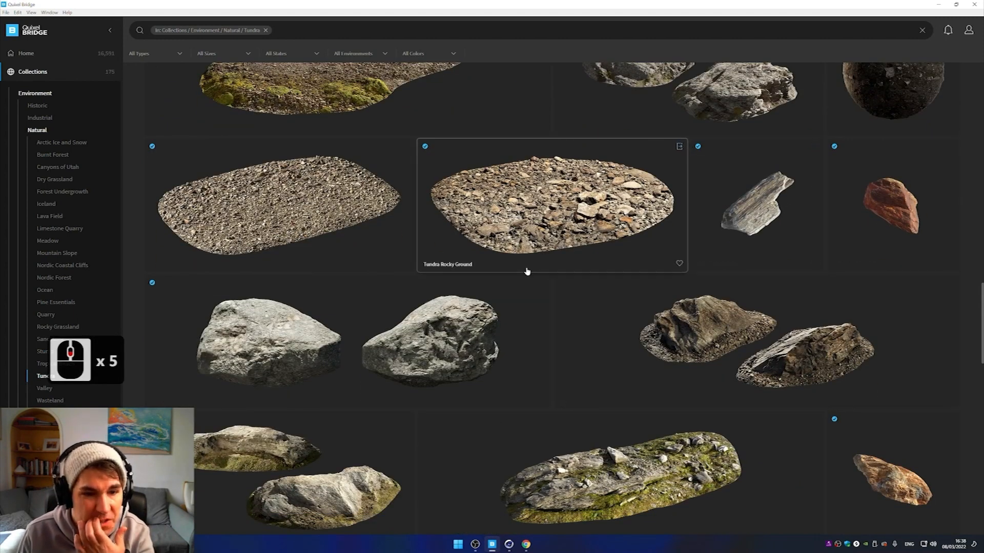
scroll(527, 272, "down", 4)
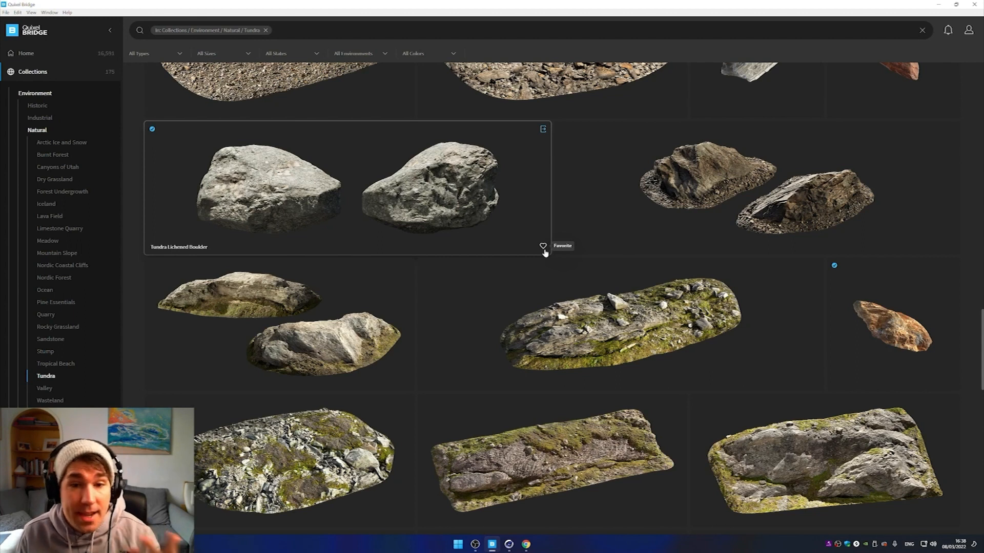
Step: Switch to the Cinema 4D Picture Viewer, examine the reference image's composition at different scales, and minimize the viewer
left_click(510, 545)
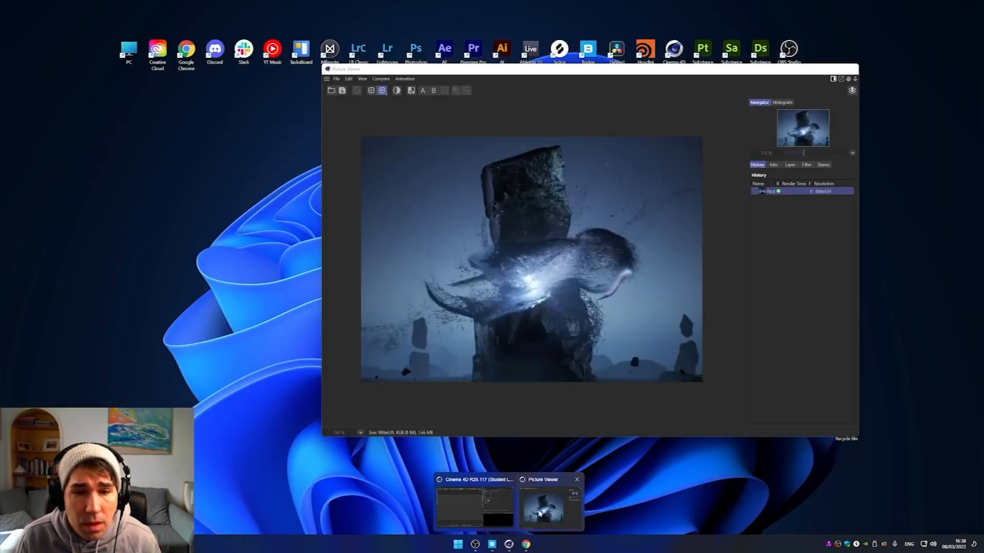
left_click(538, 510)
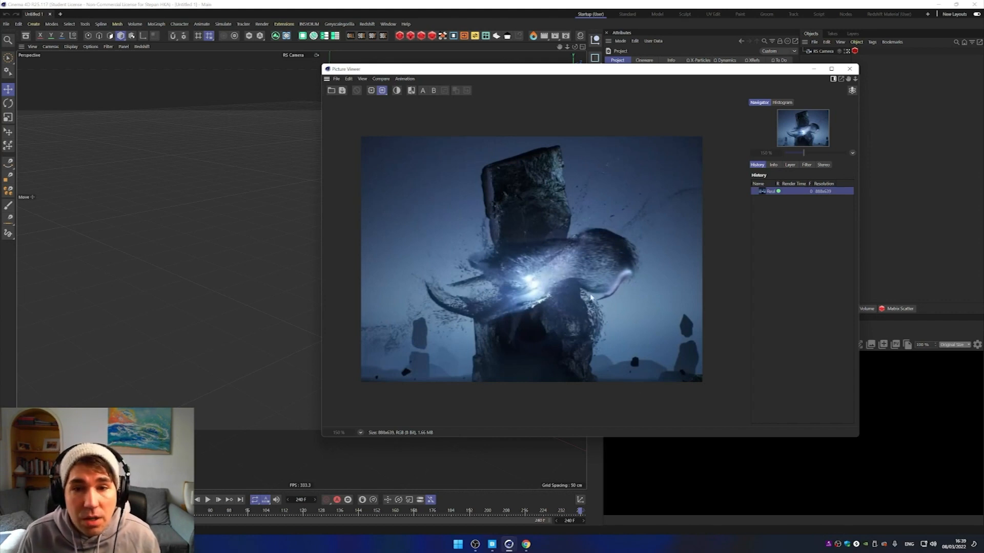
scroll(592, 297, "down", 2)
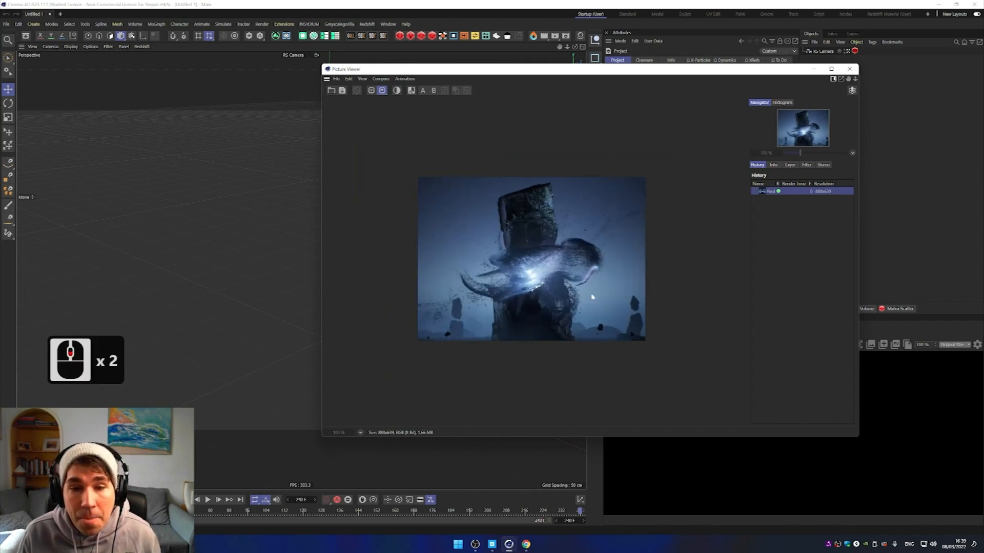
scroll(592, 296, "up", 2)
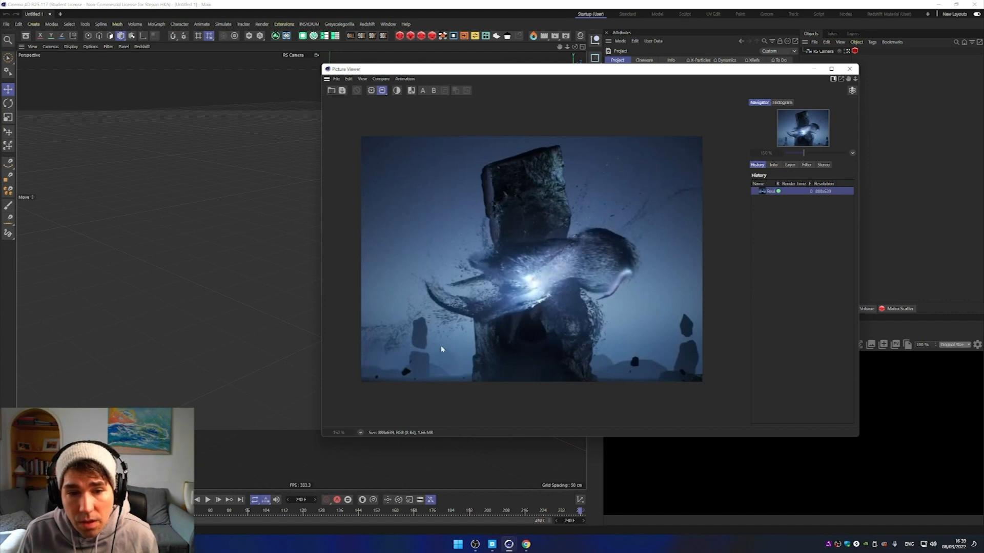
scroll(553, 331, "down", 3)
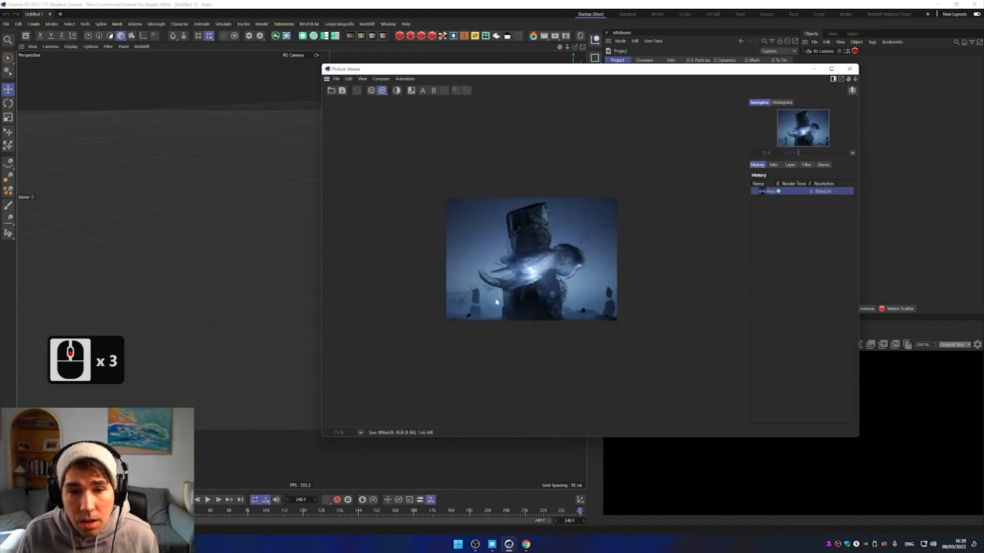
scroll(495, 313, "up", 5)
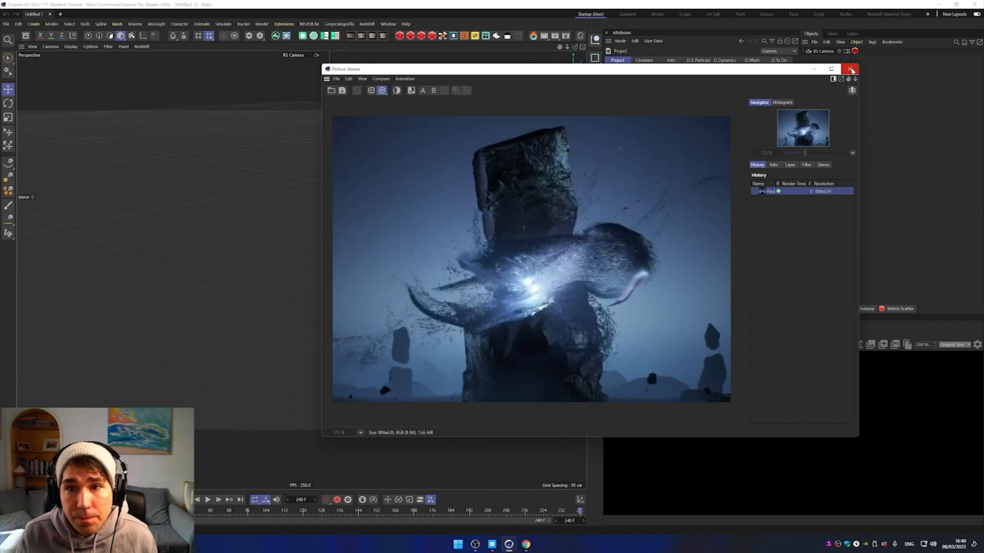
left_click(814, 69)
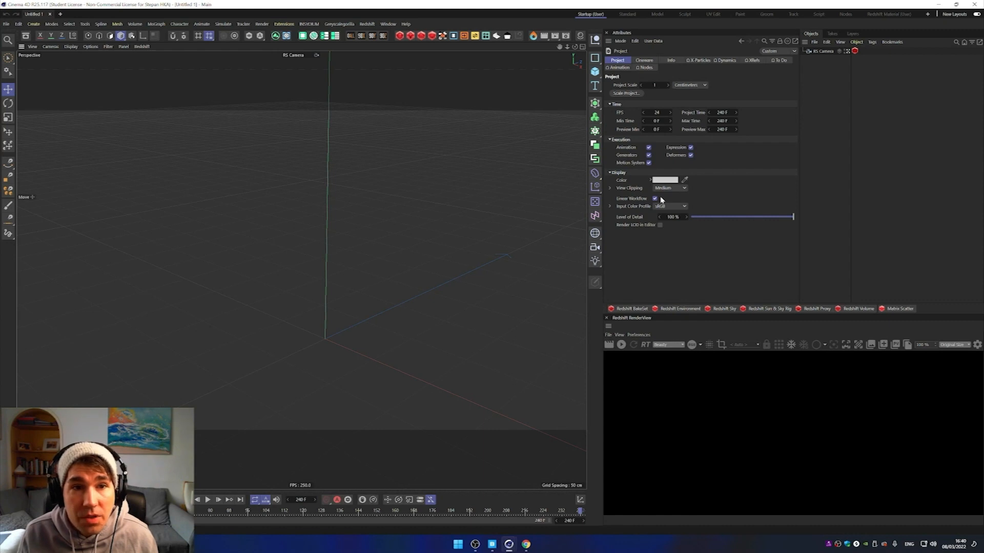
Step: Save the project in the C4D Projects folder as "59-Tundra-Artifact-Let'sbuildthis ep001"
left_click(6, 24)
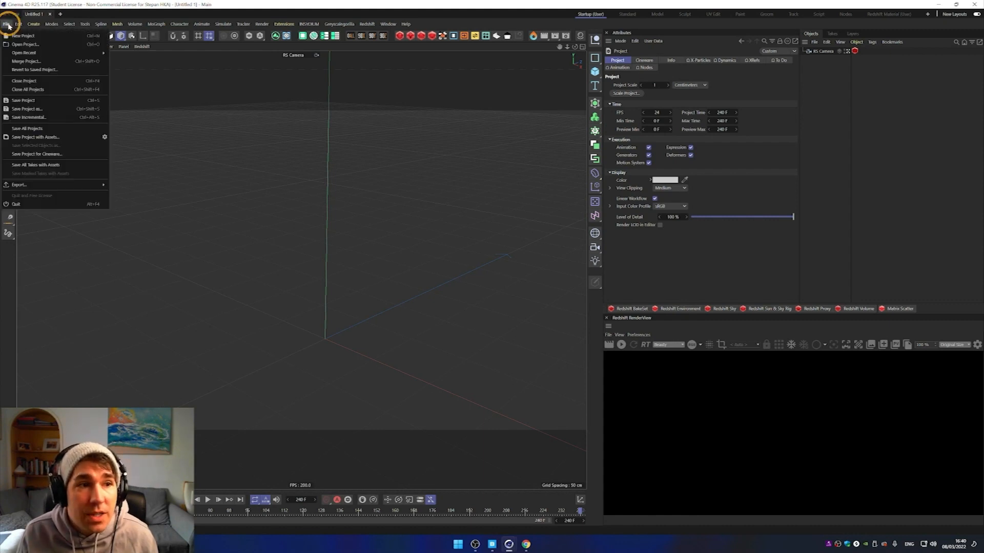
left_click(49, 108)
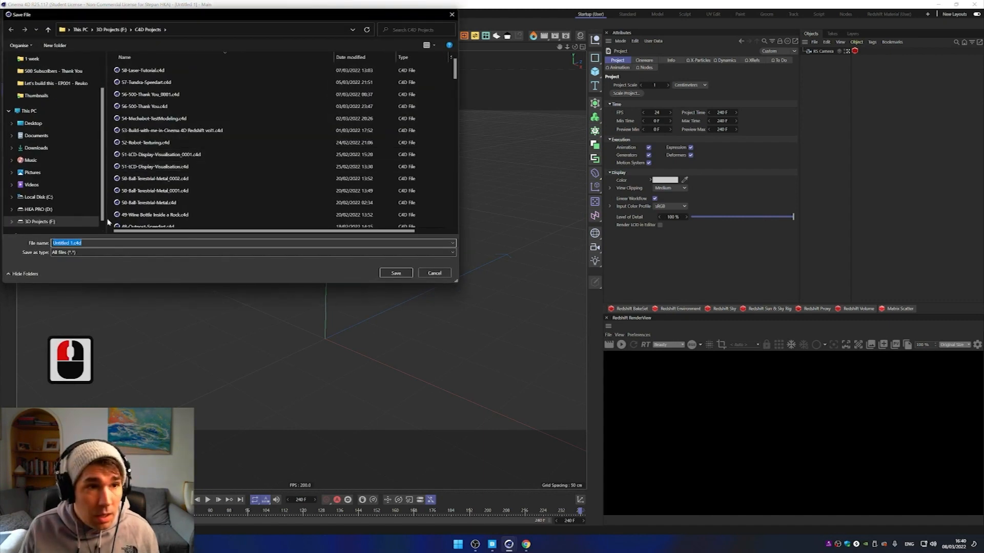
type("59-")
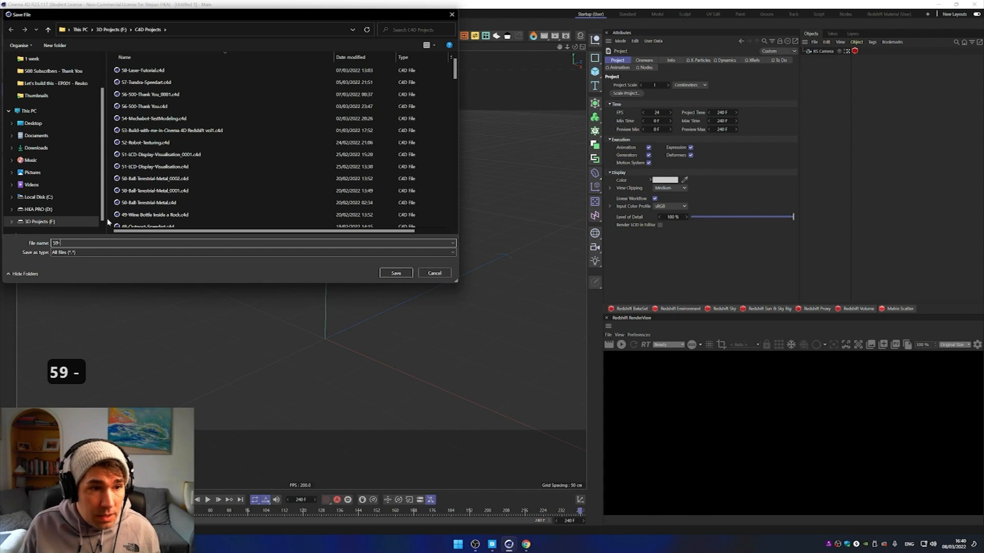
type("Tundra")
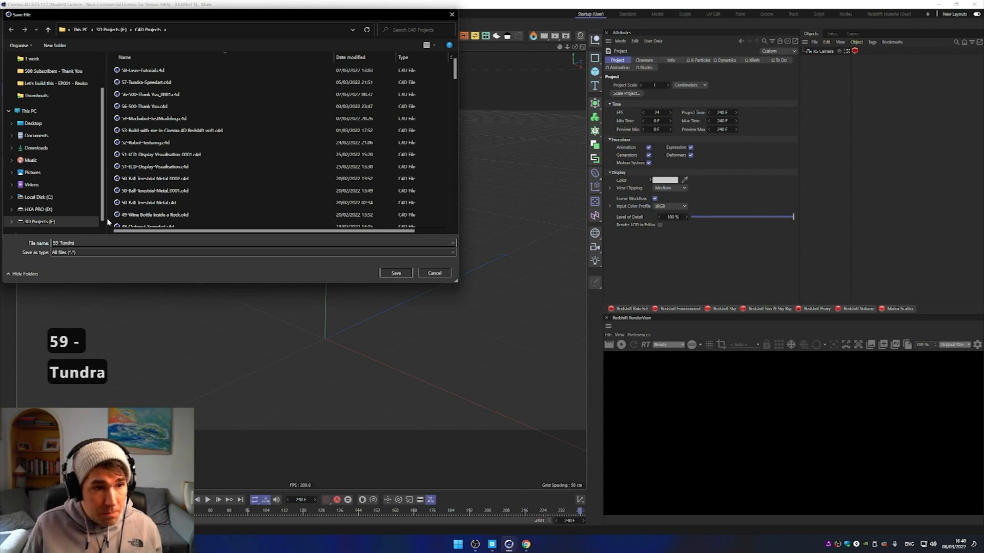
type("-Artifact")
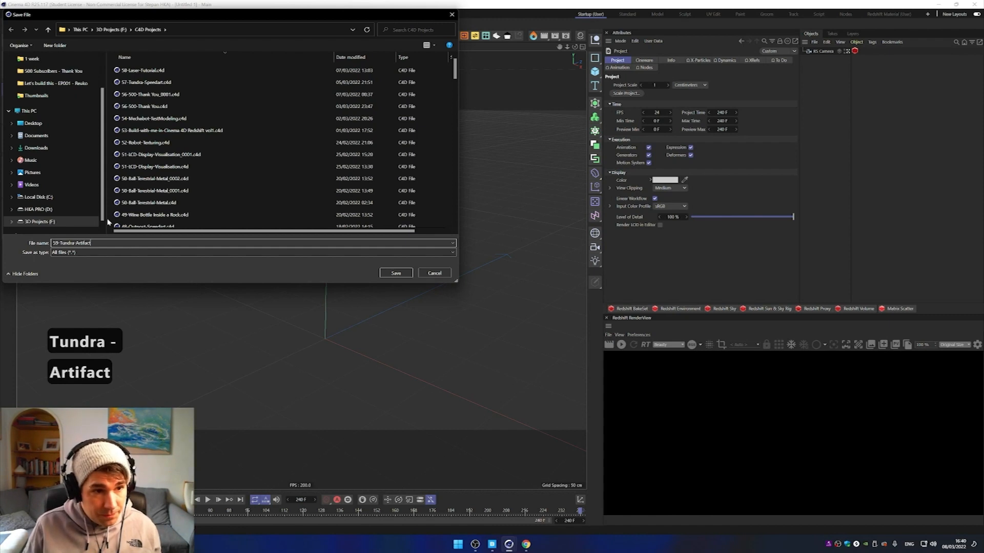
type("-")
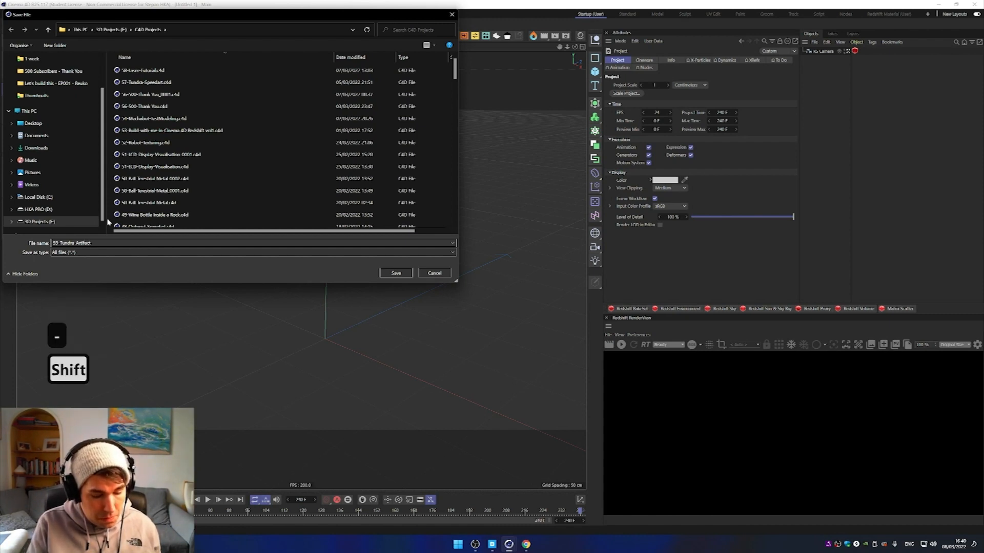
type("Let's")
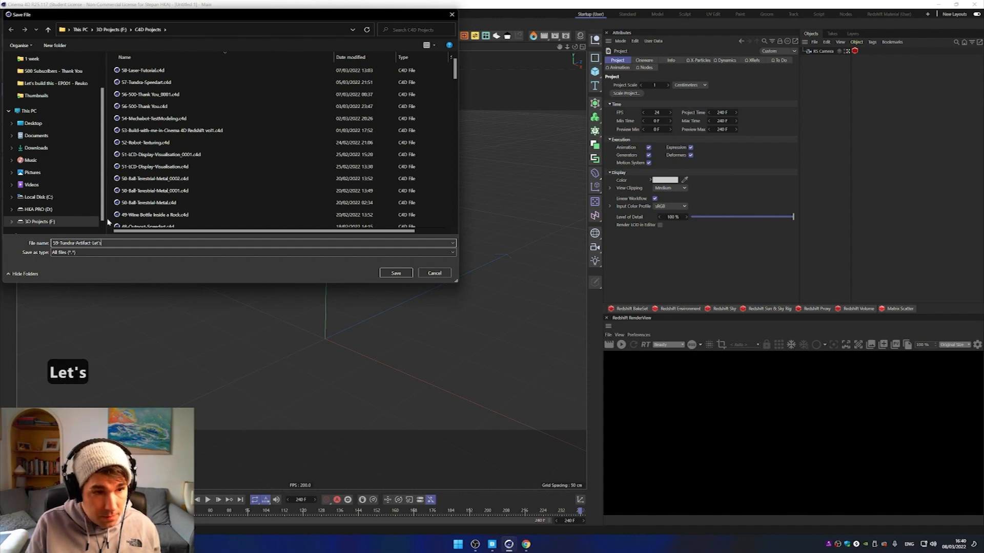
type("b")
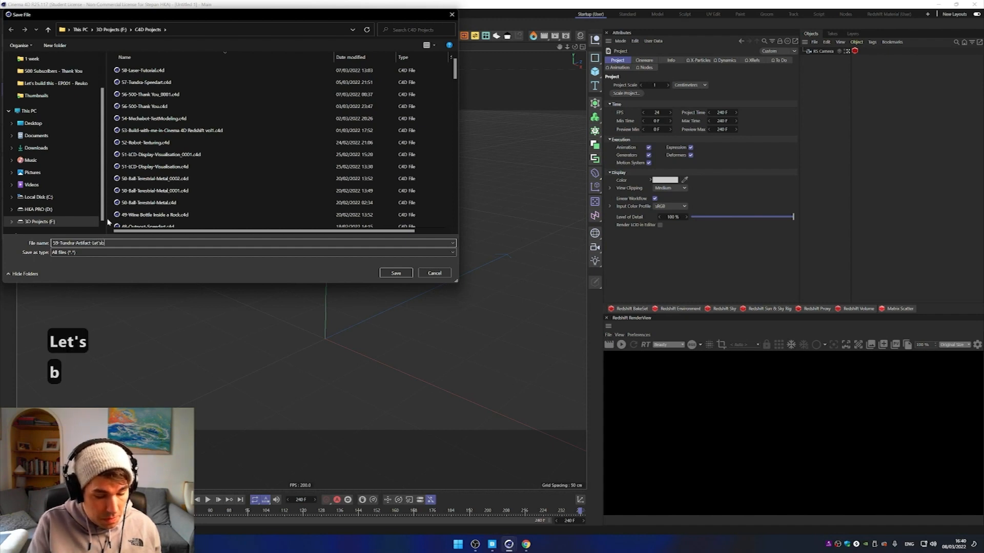
type("uildthis001")
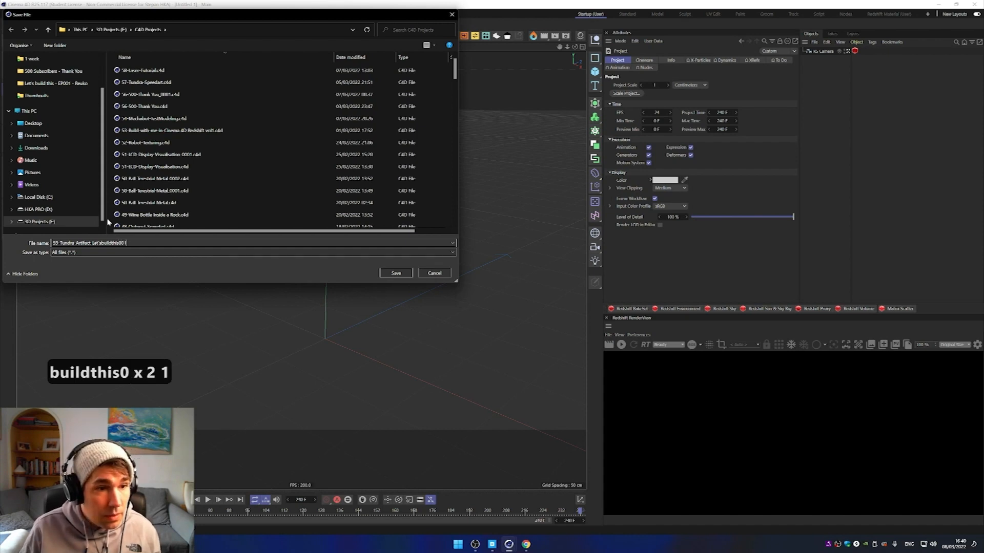
key("Left")
key("Left")
key("Left")
type("ep")
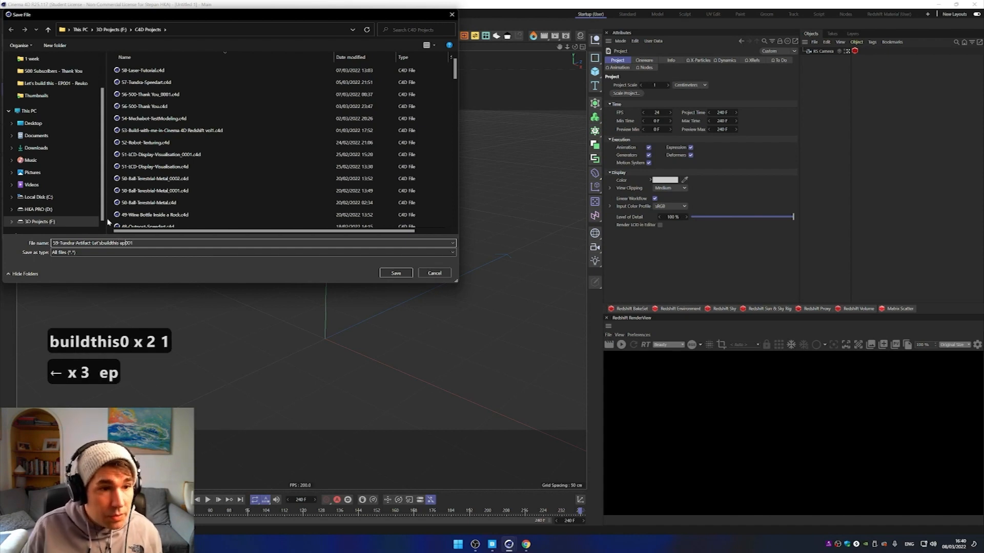
left_click(402, 273)
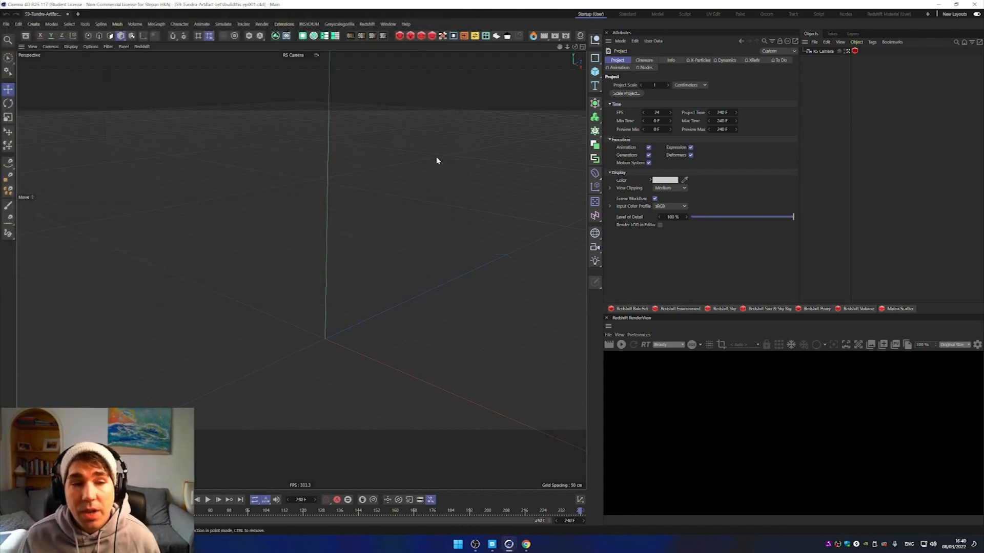
key("f")
key("s")
key("f")
key("d")
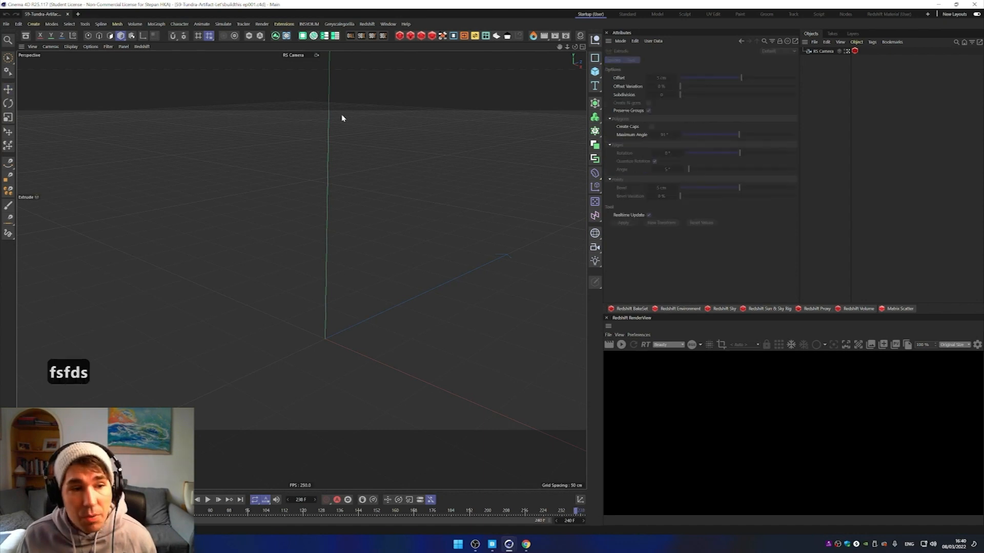
key("s")
key("d")
key("f")
key("s")
key("d")
key("f")
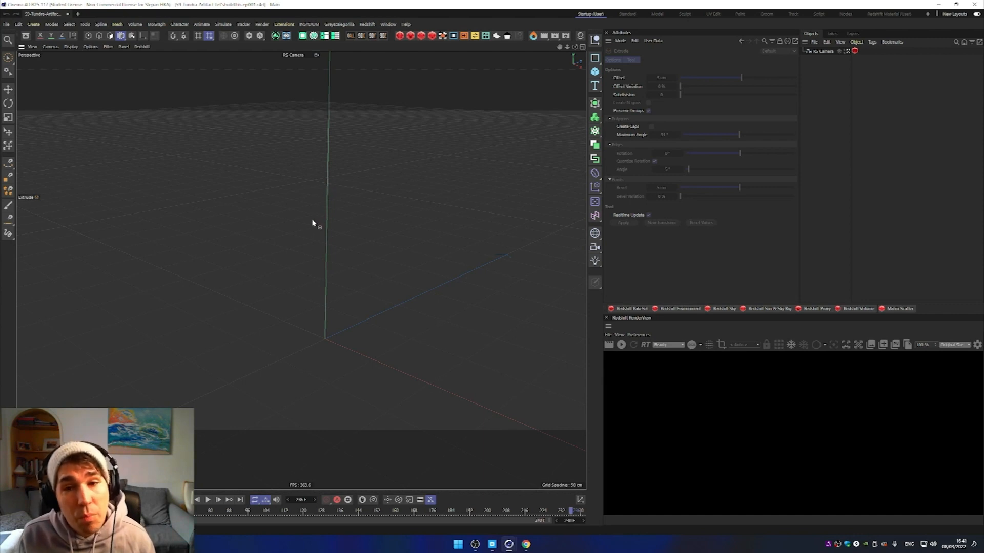
left_click(456, 184)
left_click(652, 259)
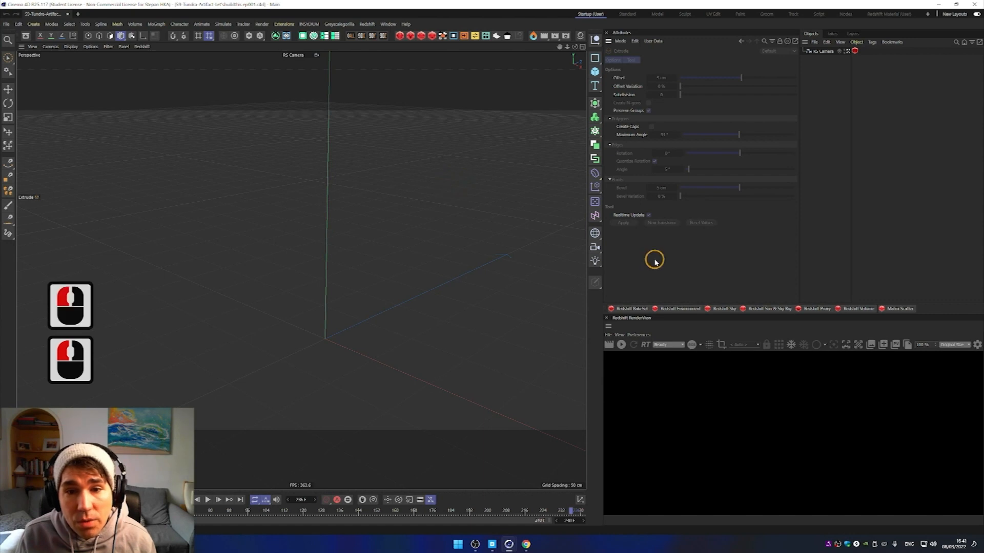
Step: Open the Carnac settings, look over the General and About pages, and close the window
left_click(829, 544)
left_click(829, 544)
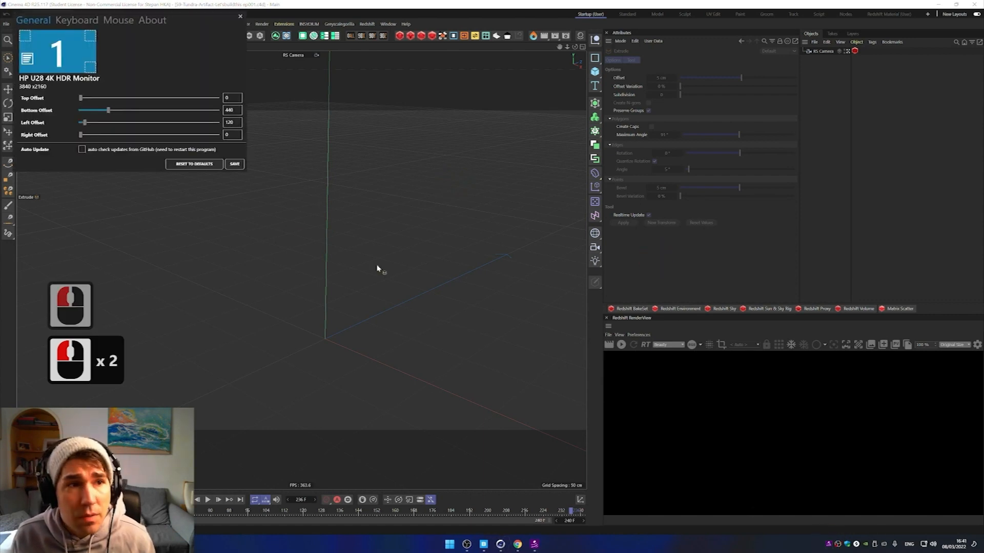
left_click(217, 21)
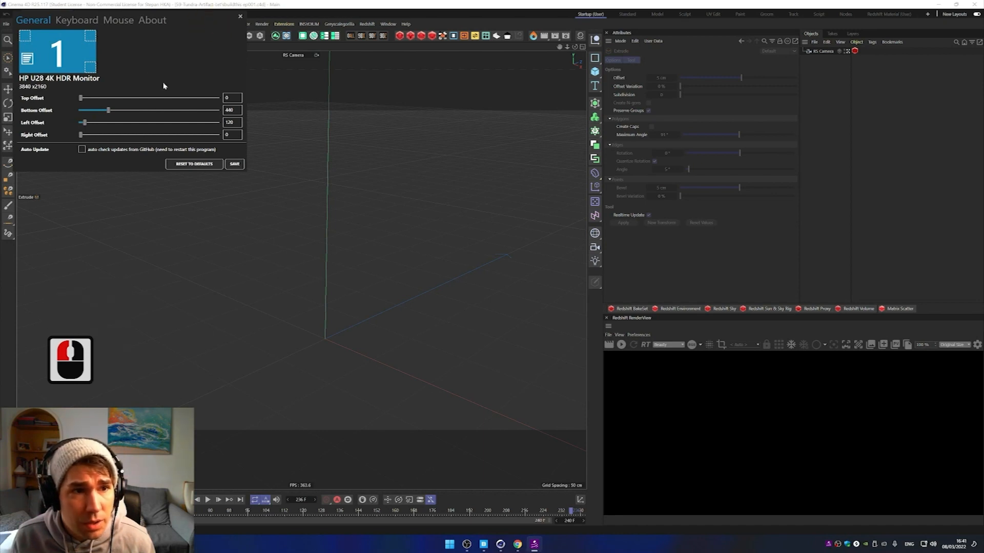
left_click(152, 20)
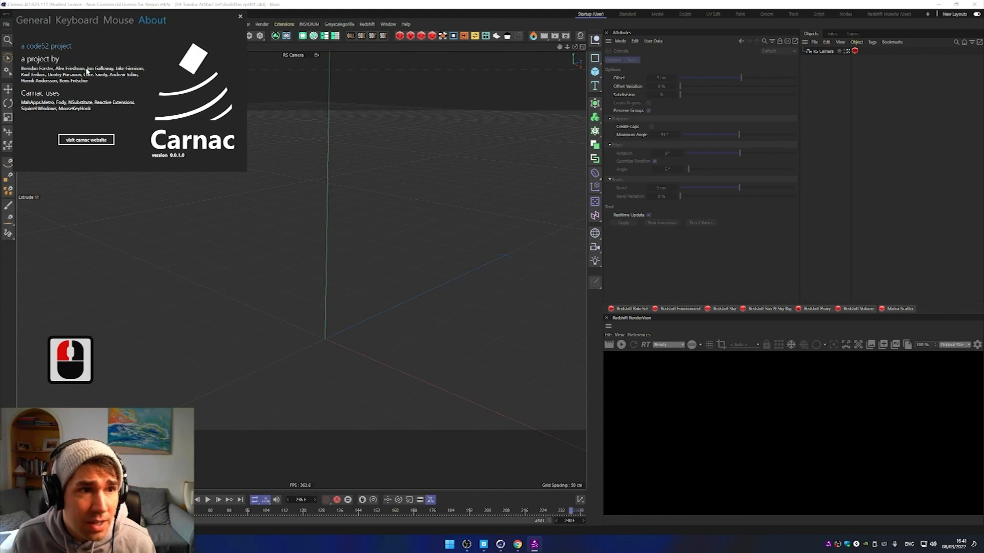
left_click(191, 17)
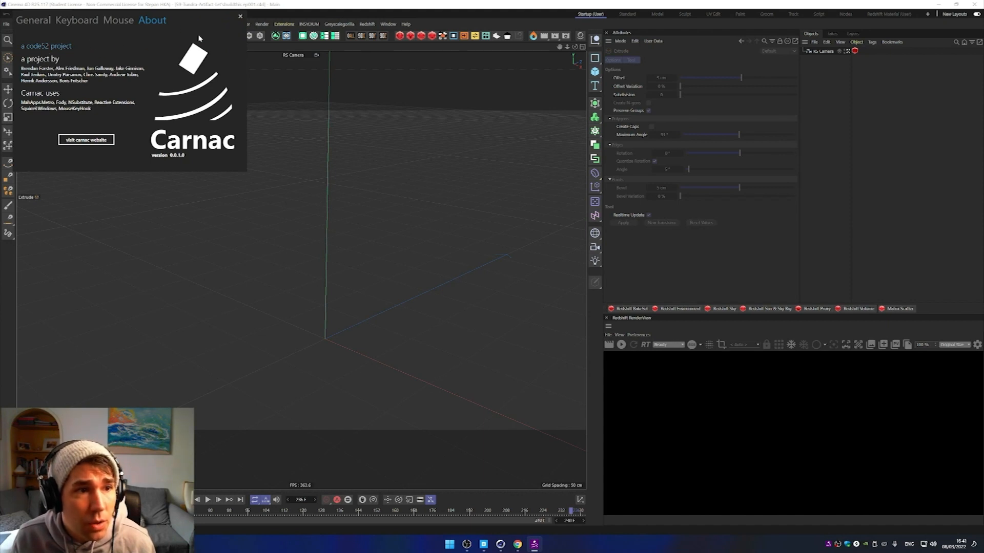
left_click(240, 21)
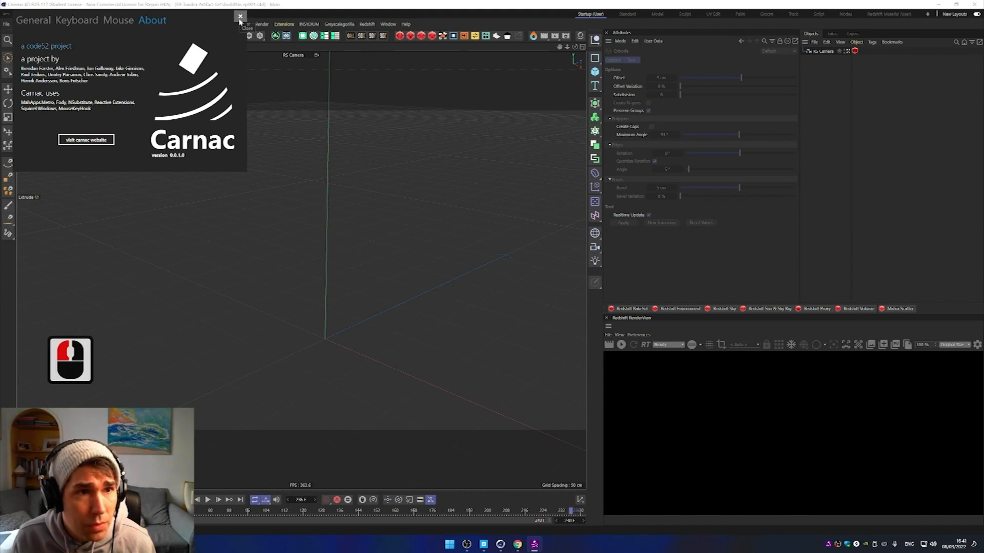
left_click(240, 20)
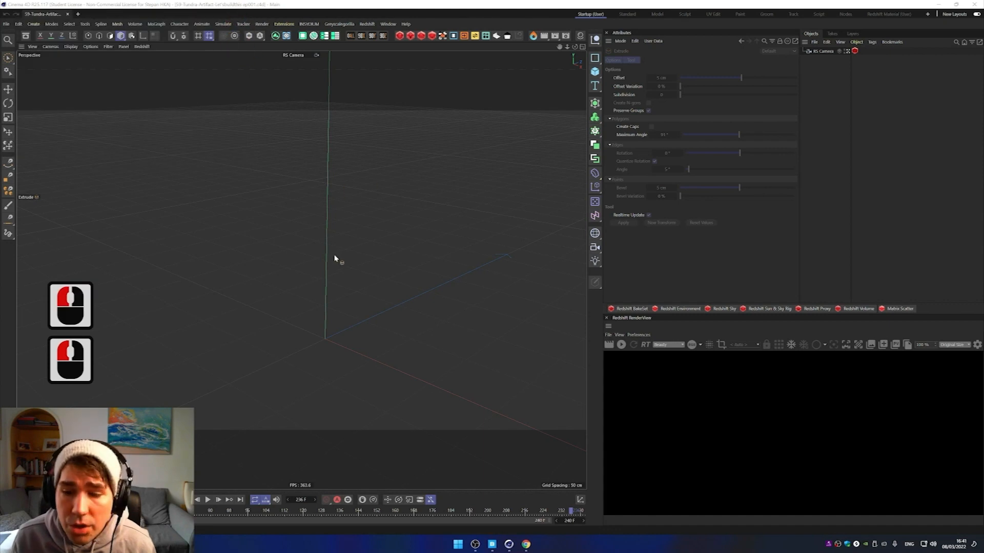
left_click(244, 198)
left_click(254, 257)
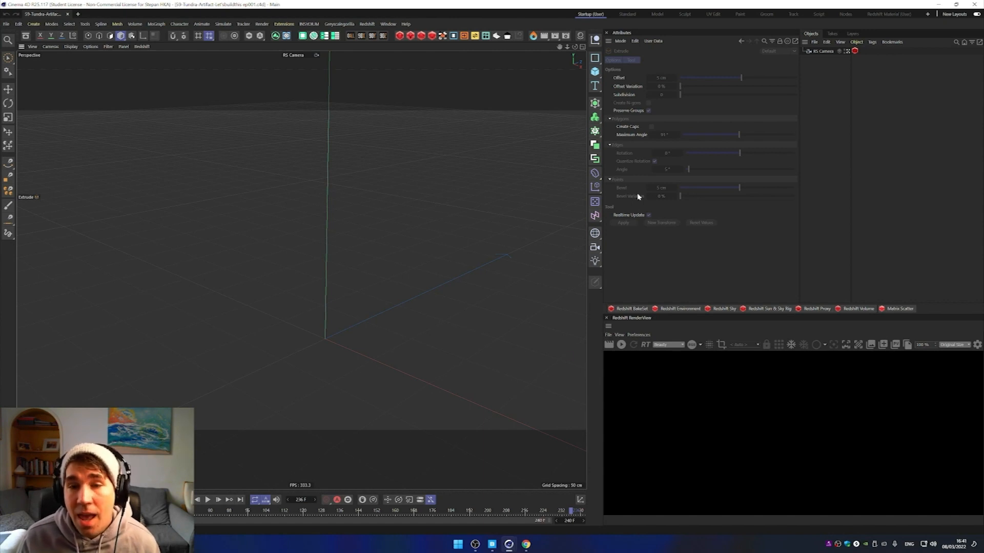
Step: Add a Figure primitive at the scene origin as a human scale reference
left_click(595, 72)
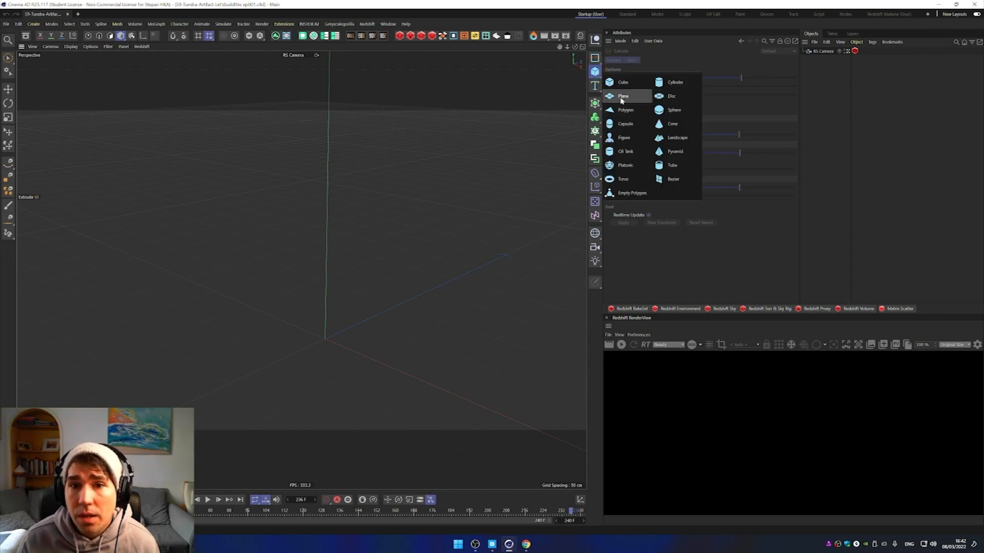
left_click(619, 138)
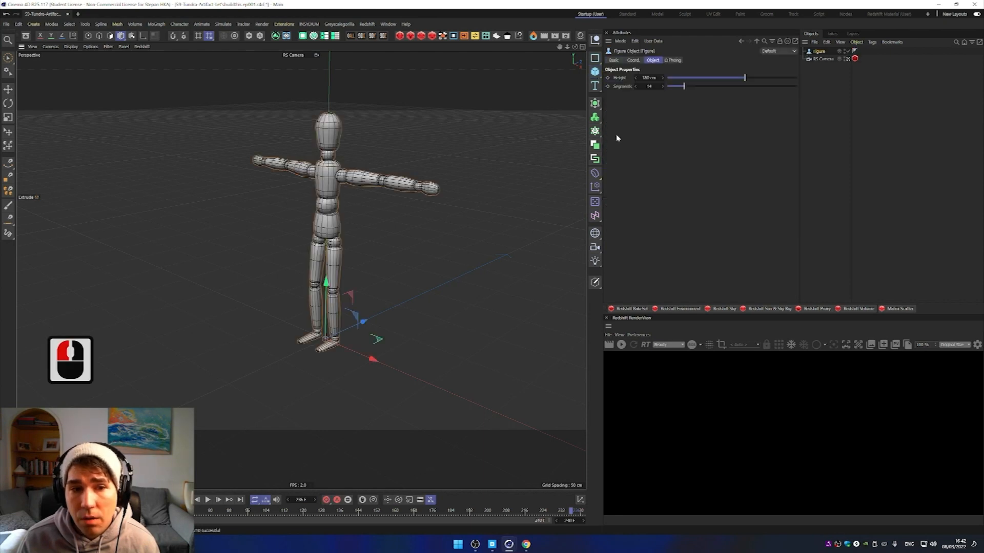
scroll(298, 237, "down", 20, "alt")
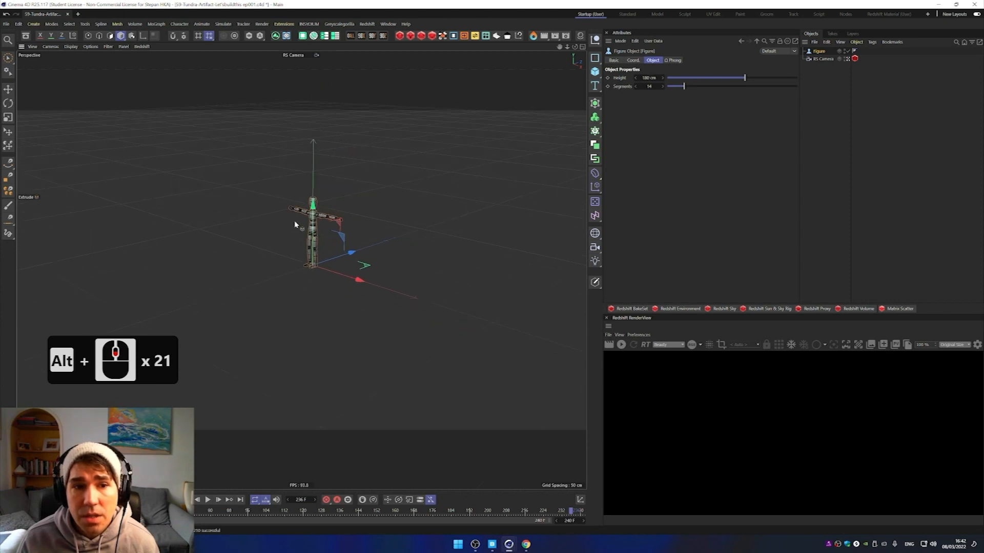
middle_click_drag(266, 223, 335, 222, "alt")
scroll(335, 222, "down", 10, "alt")
scroll(337, 223, "down", 4, "alt")
left_click_drag(321, 229, 382, 220, "alt")
middle_click_drag(382, 220, 336, 272, "alt")
left_click_drag(337, 273, 286, 241, "alt")
scroll(300, 277, "up", 4, "alt")
scroll(287, 244, "up", 3, "alt")
middle_click_drag(287, 251, 331, 189, "alt")
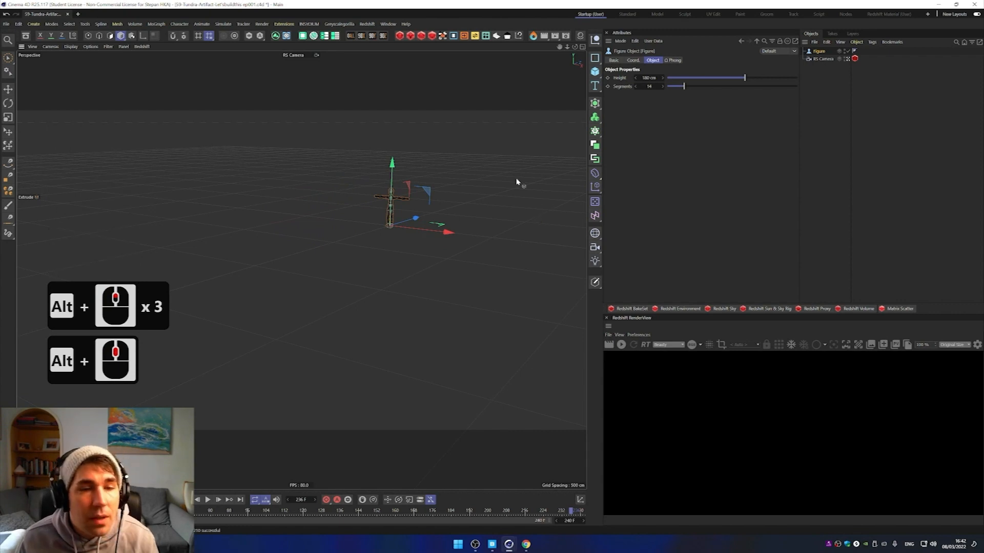
mouse_move(455, 242)
left_mouse_down("alt")
mouse_move(463, 255)
mouse_move(466, 246)
left_mouse_up("alt")
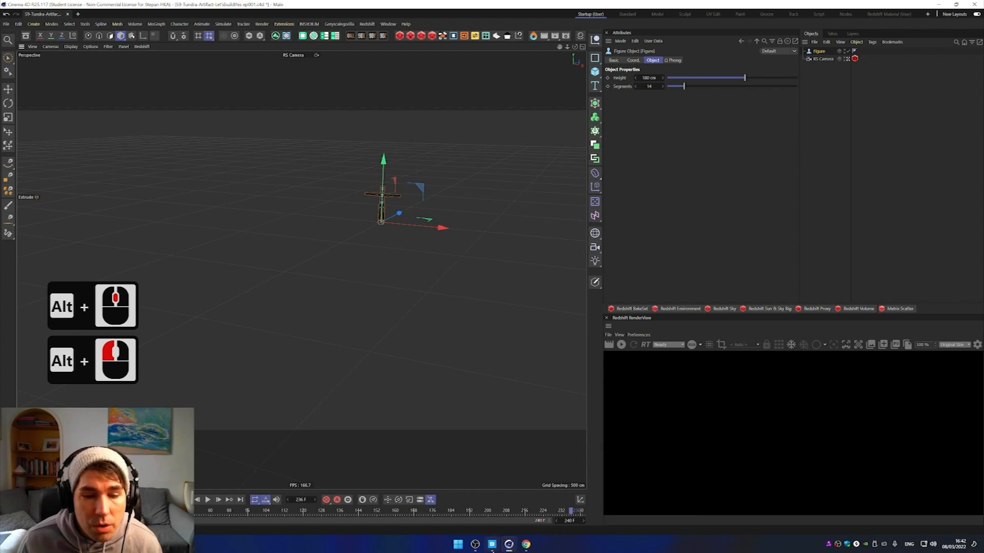
Step: Switch to Quixel Bridge and export the Nordic Mossy Ground asset from the Tundra collection to Cinema 4D
left_click(492, 546)
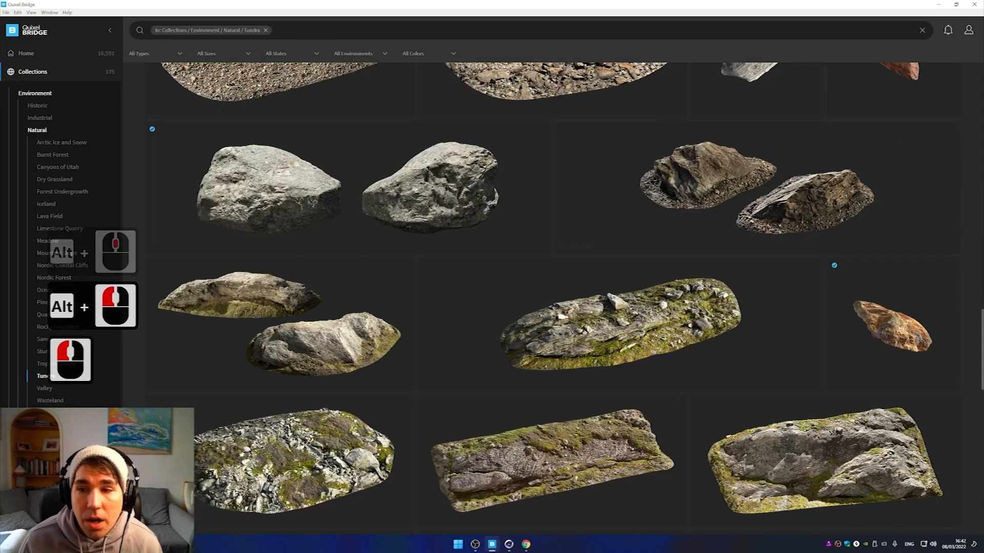
left_click_drag(981, 322, 982, 137)
left_click(45, 376)
scroll(553, 299, "down", 9)
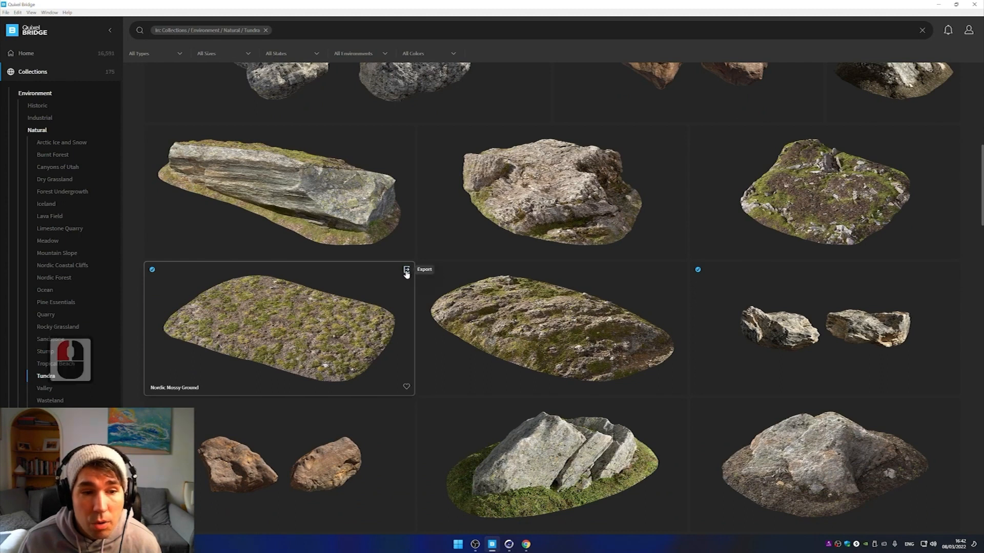
left_click(406, 271)
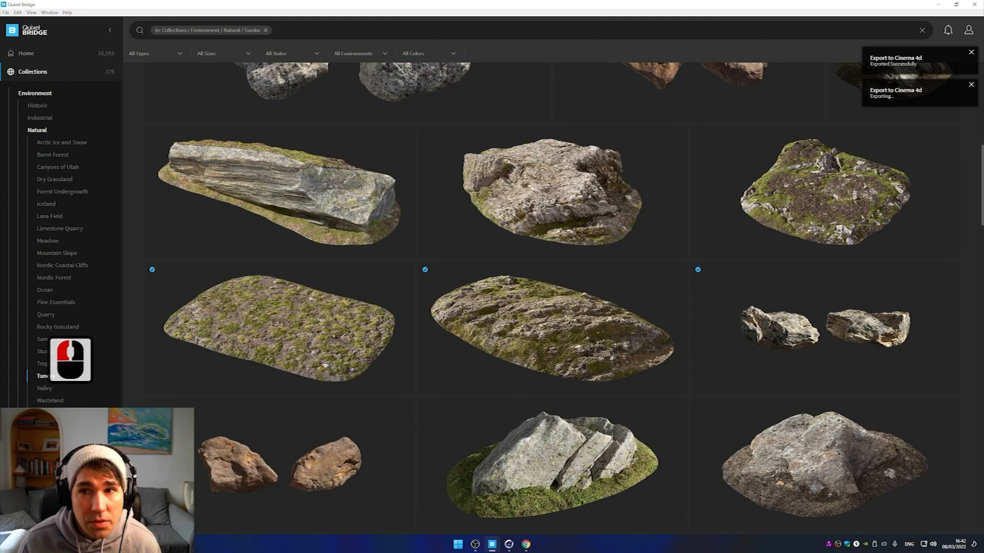
Step: Return to Cinema 4D with the exported mossy ground and inspect the render output settings
left_click(508, 542)
left_click(489, 510)
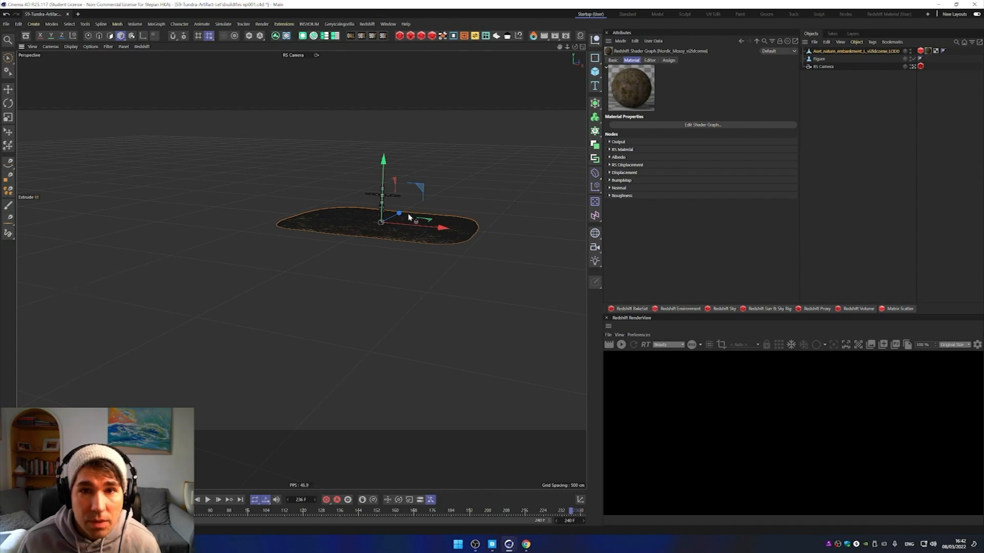
left_click(565, 36)
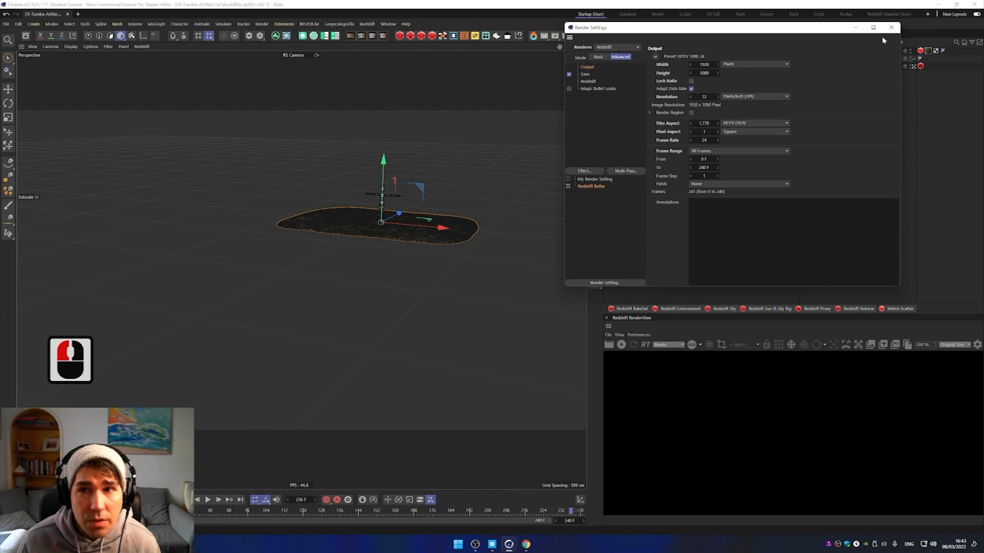
left_click(892, 27)
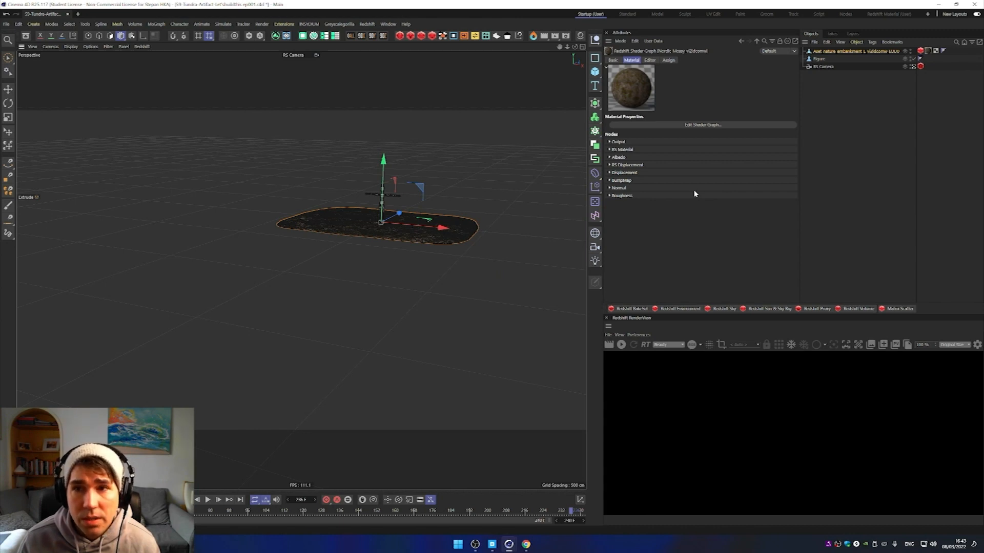
Step: Add a Landscape primitive in front of the mossy ground, with a height of 55 cm and 87 width segments
left_click(596, 72)
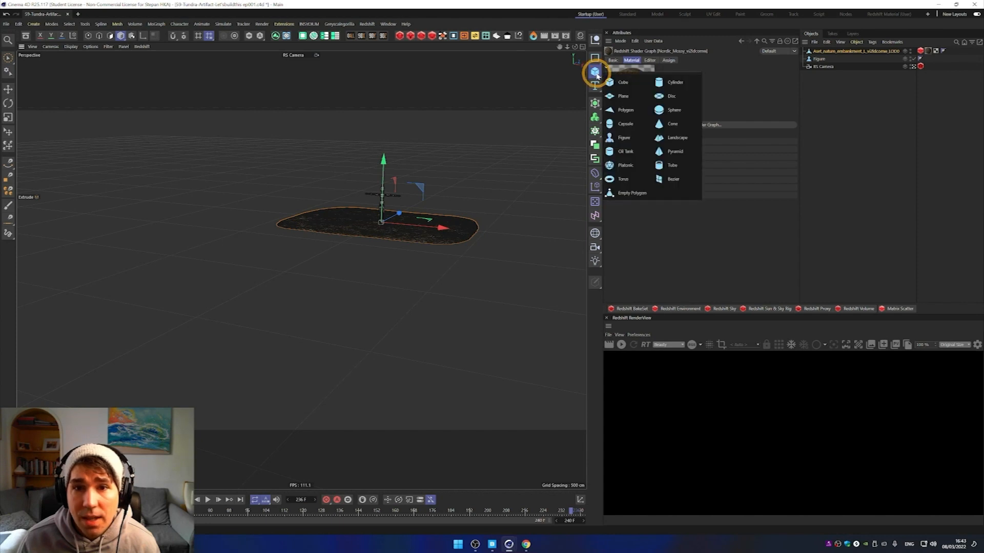
left_click(678, 146)
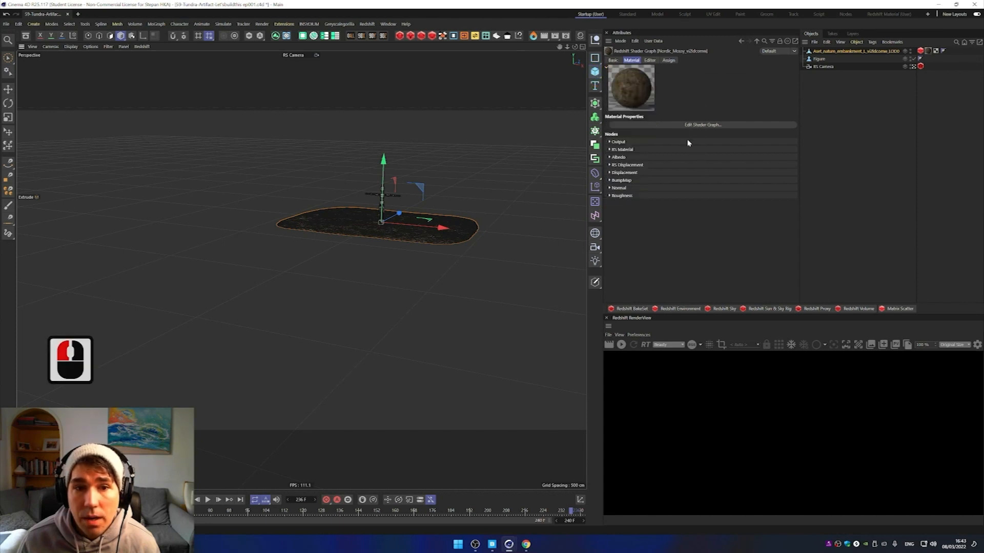
left_click_drag(406, 224, 336, 254)
left_click_drag(712, 87, 697, 80)
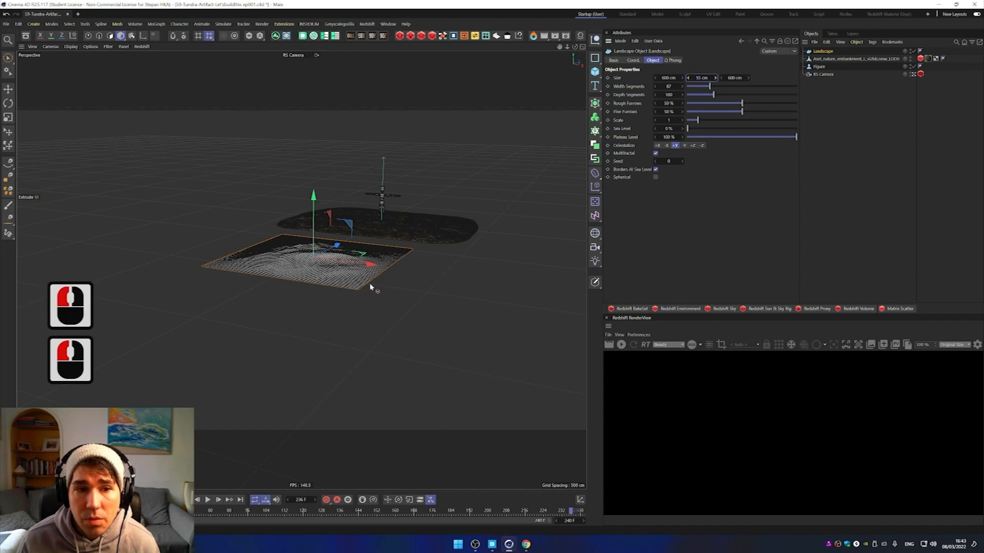
Step: Place three copies of the landscape beside and in front of the original one
left_click_drag(368, 265, 560, 325, "ctrl")
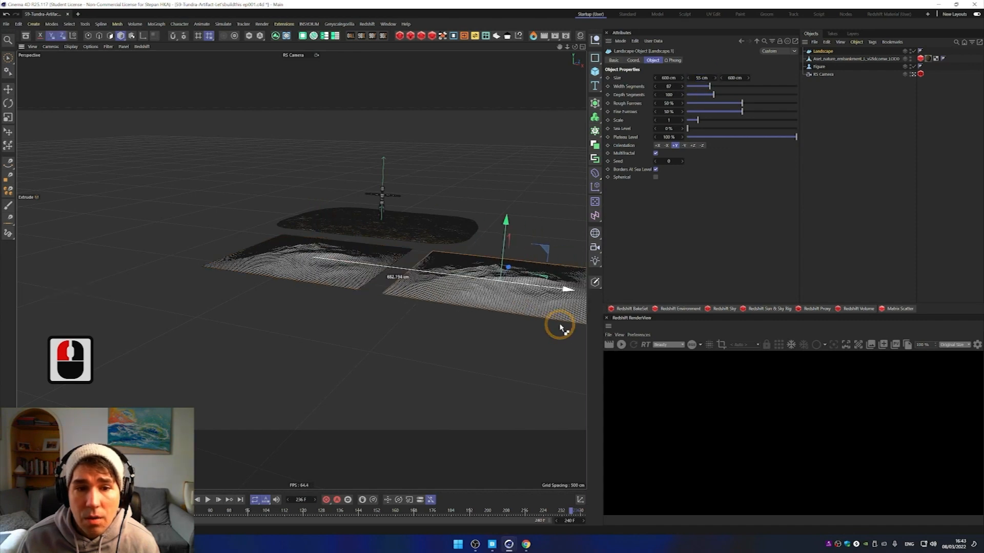
left_click_drag(510, 268, 472, 327, "ctrl")
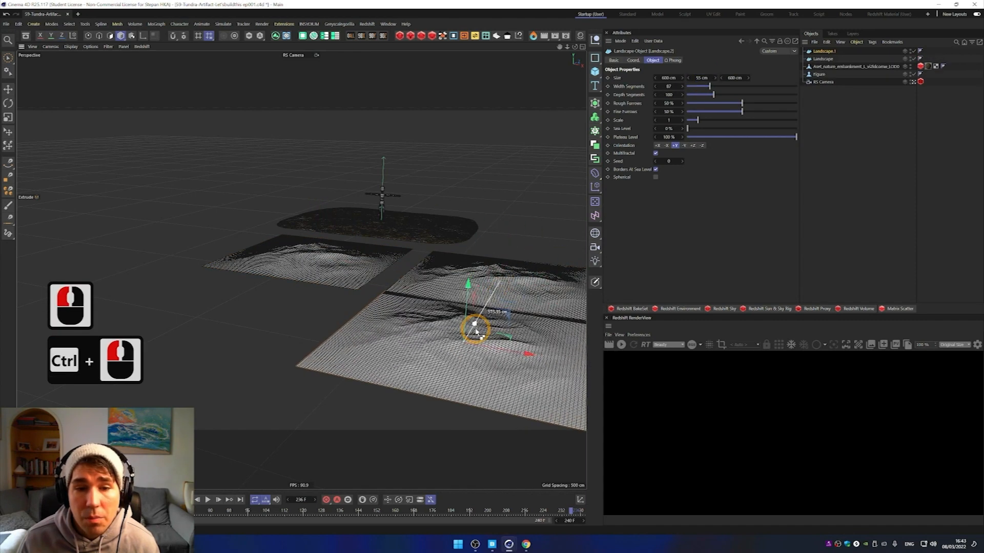
left_click_drag(525, 357, 289, 354, "ctrl")
Step: Delete all the landscape objects, including the original, from the scene
key("Delete")
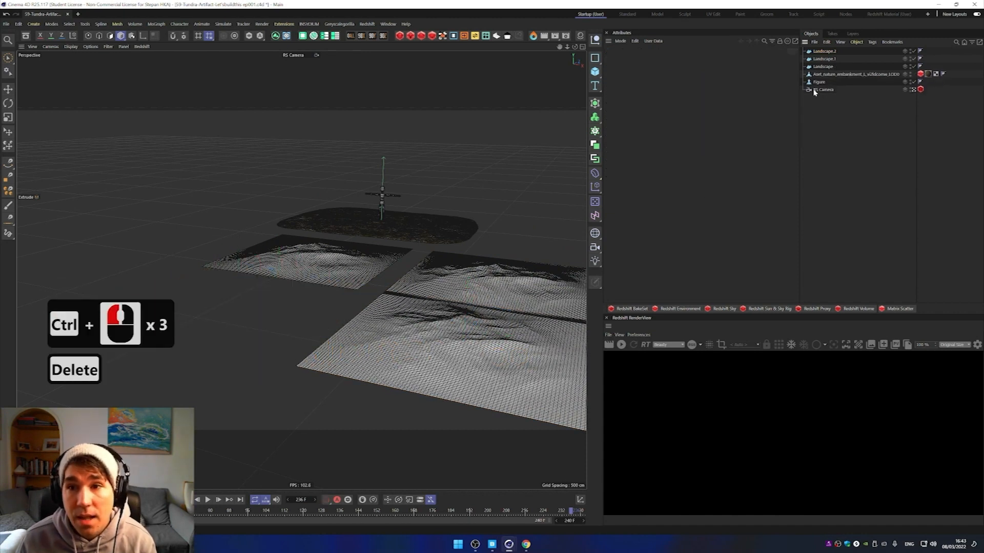
left_click(826, 51)
key("Delete")
key("Delete")
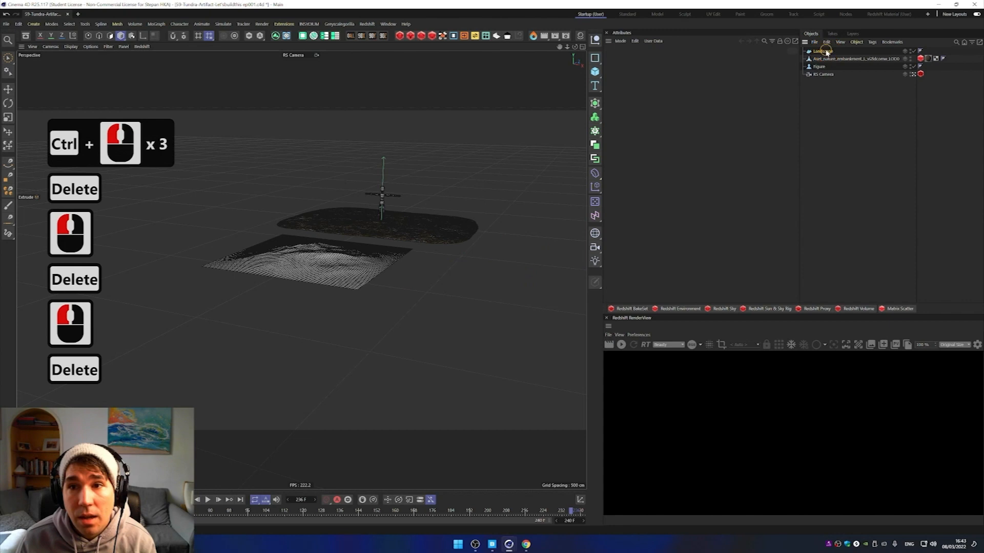
left_click(827, 51)
key("Delete")
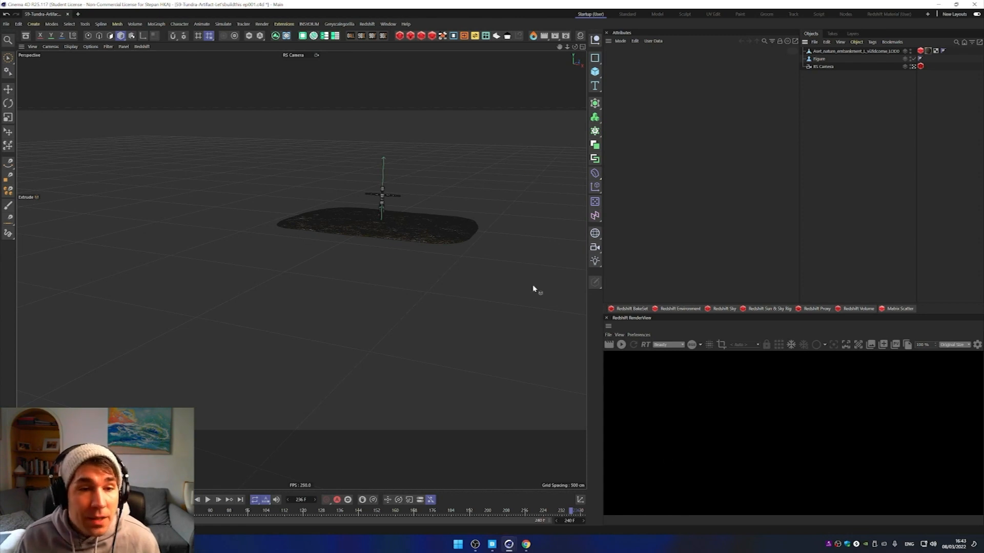
Step: Switch to Quixel Bridge and export the oval rocky moss ground beside Nordic Mossy Ground and the green Tundra Rocky Ground to Cinema 4D
left_click(493, 547)
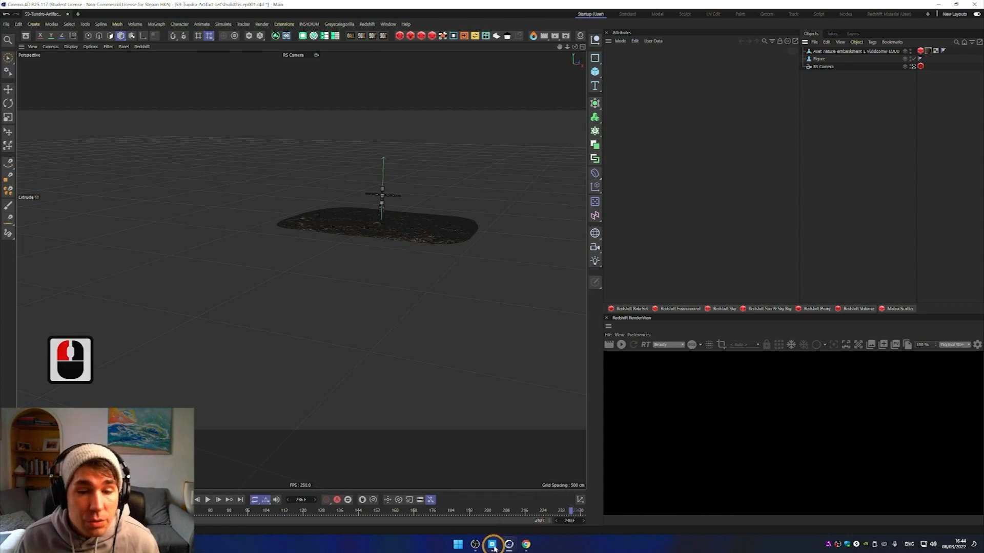
left_click(494, 547)
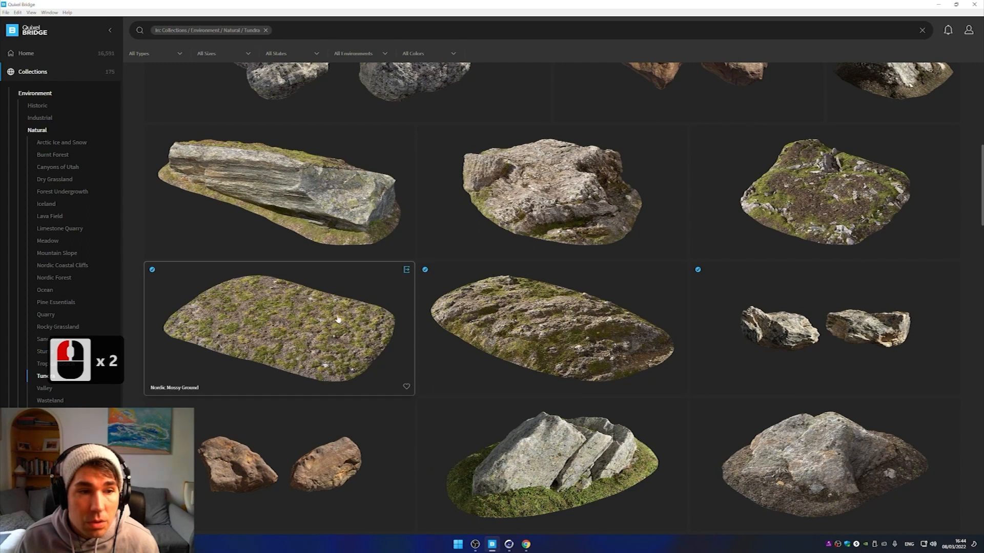
left_click(679, 270)
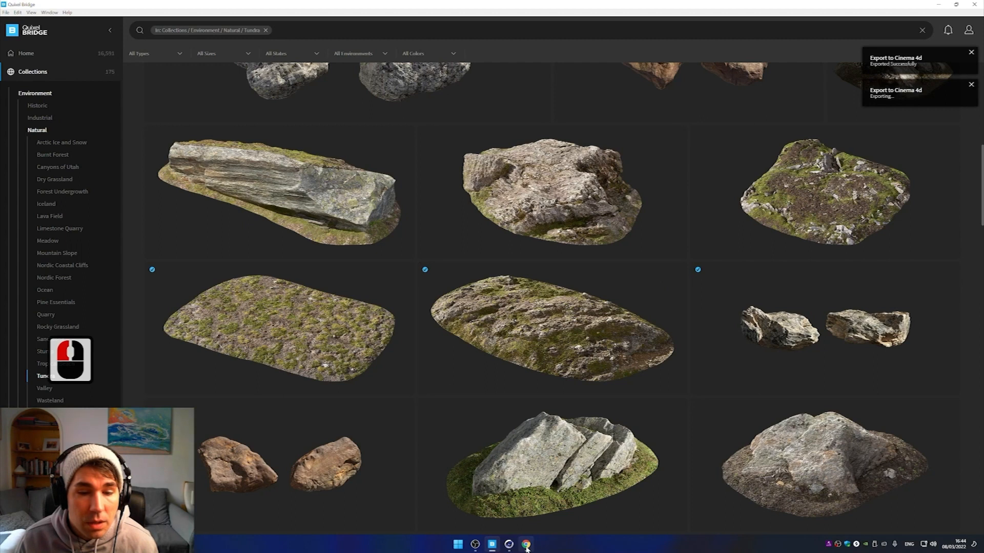
scroll(578, 369, "down", 3)
scroll(578, 369, "down", 9)
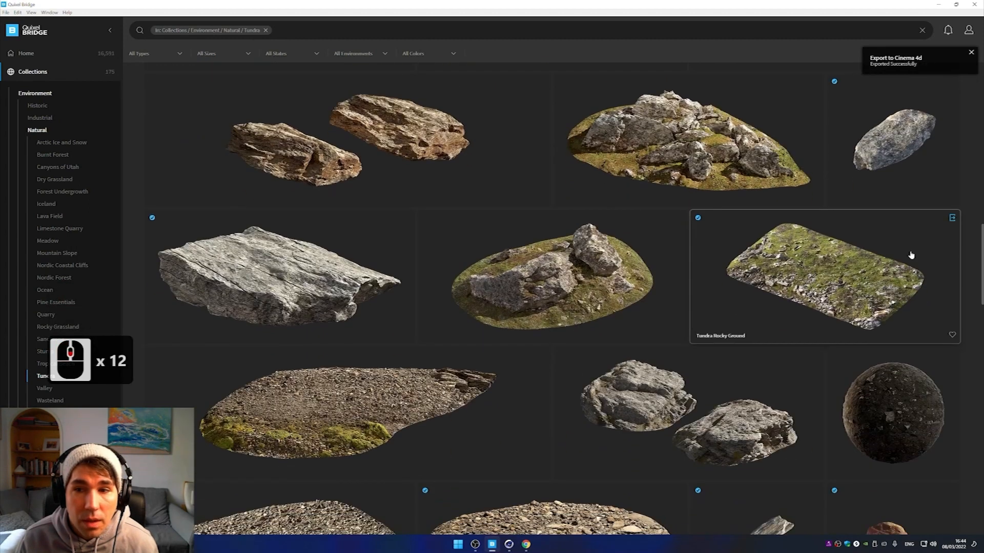
left_click(951, 218)
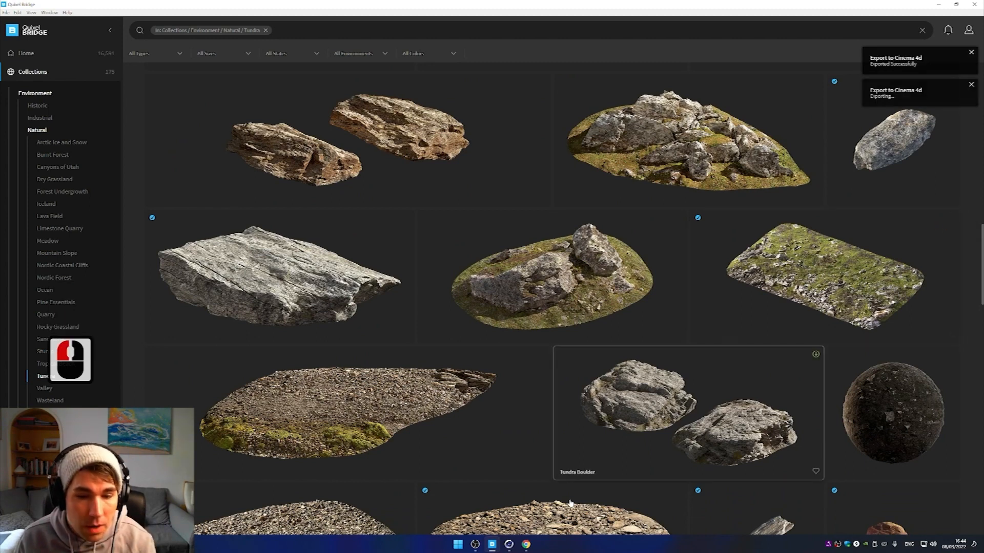
Step: Return to Cinema 4D and move the green rocky ground in front of the mossy ground and the oval one beside it
mouse_move(511, 548)
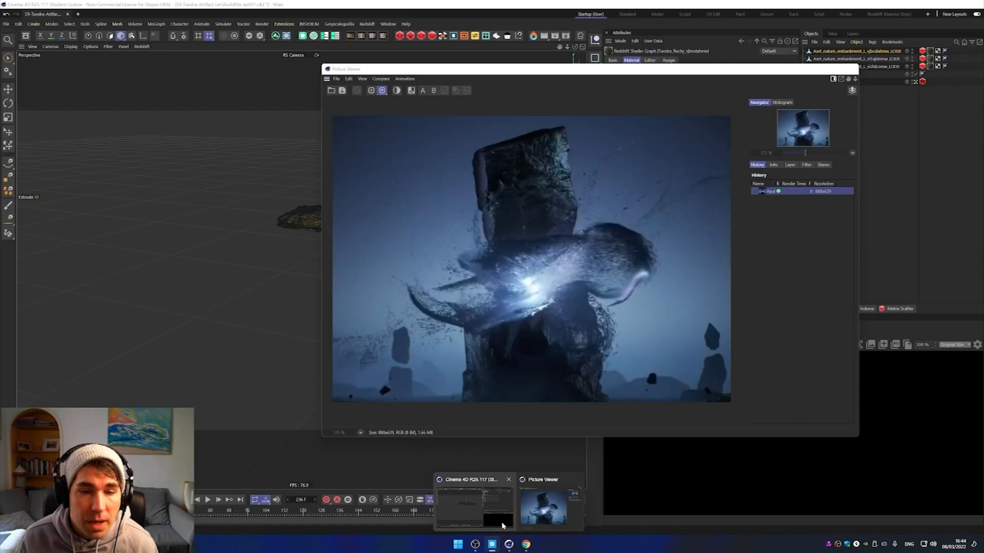
left_click(503, 525)
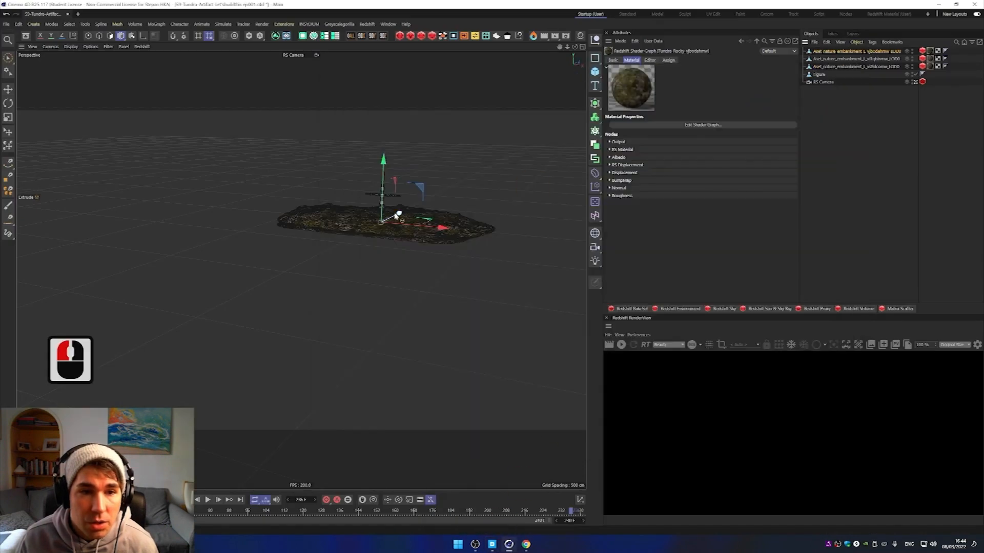
left_click_drag(399, 214, 341, 248)
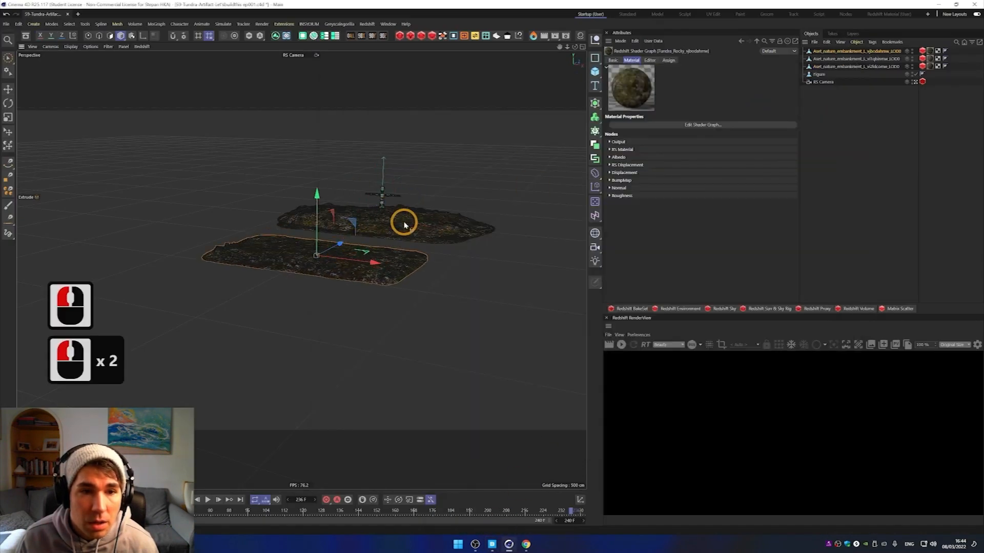
left_click(872, 58)
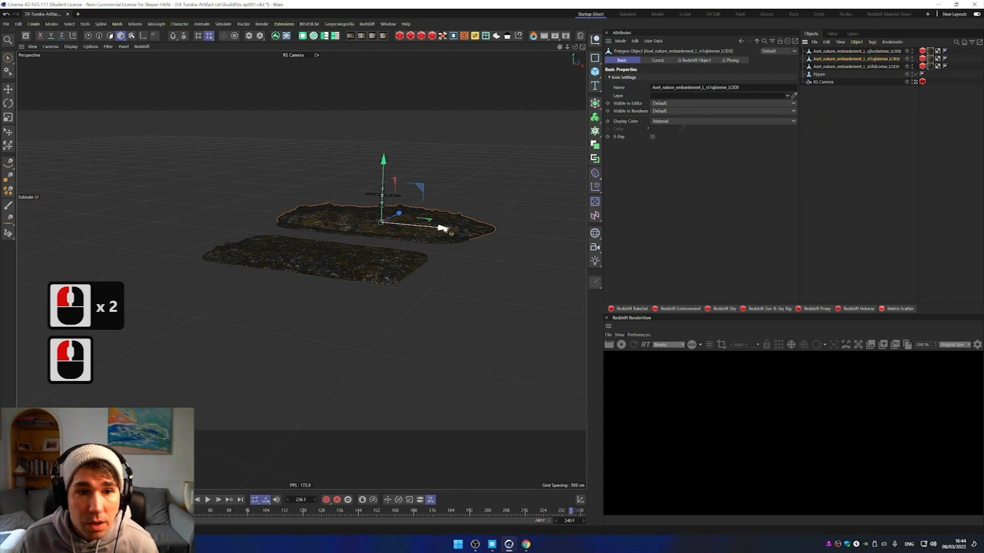
left_click_drag(560, 260, 492, 268)
middle_click_drag(371, 192, 455, 314, "alt")
left_click_drag(455, 313, 455, 303, "alt")
scroll(456, 303, "down", 2, "alt")
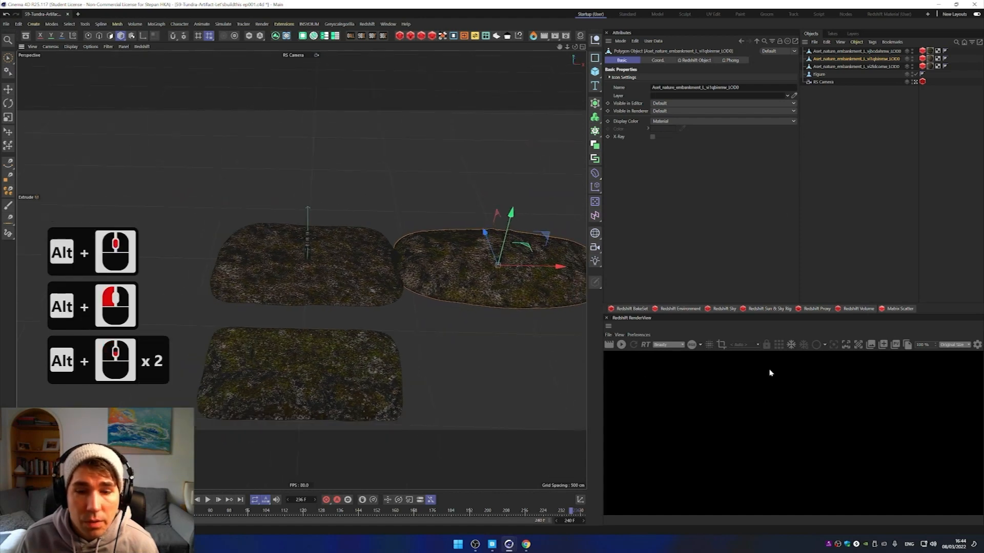
Step: Switch to Quixel Bridge and export the stony brown Tundra Rocky Ground and the gravel ground next to it to Cinema 4D
left_click(509, 544)
left_click(490, 519)
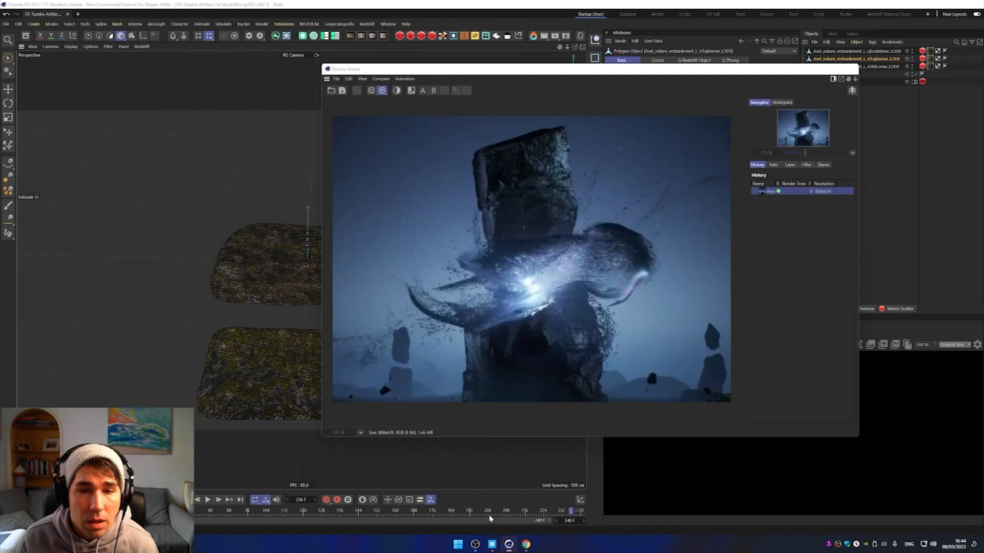
left_click(491, 545)
scroll(681, 307, "down", 5)
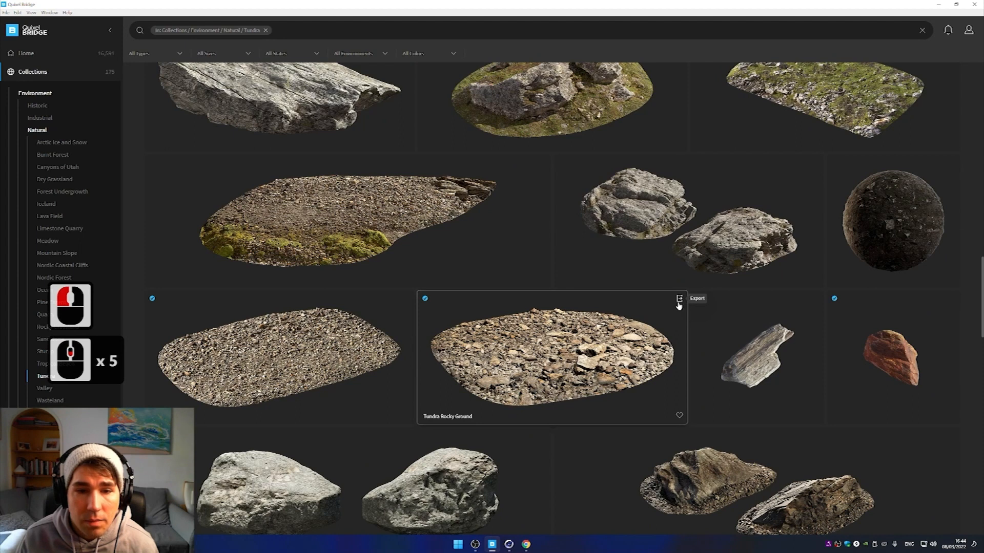
left_click(678, 303)
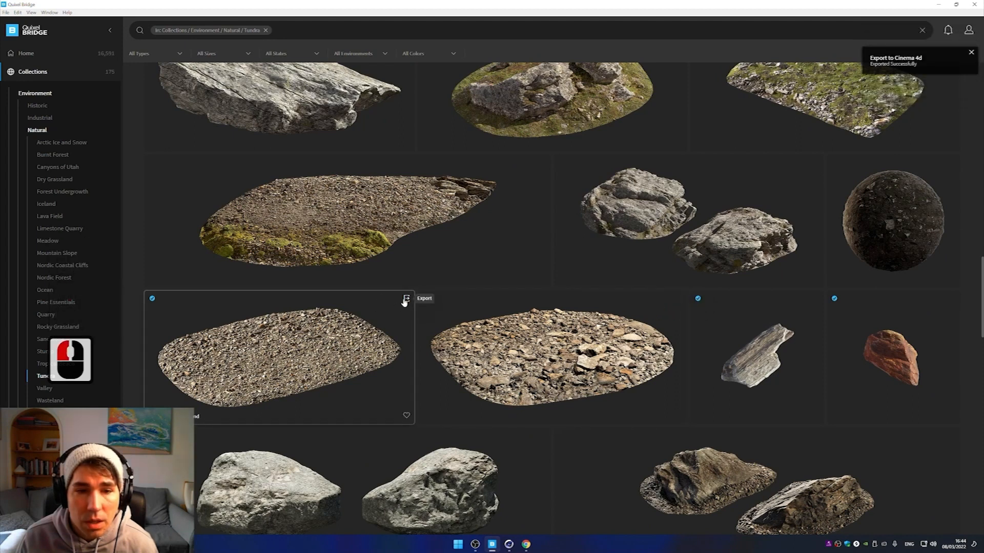
left_click(405, 299)
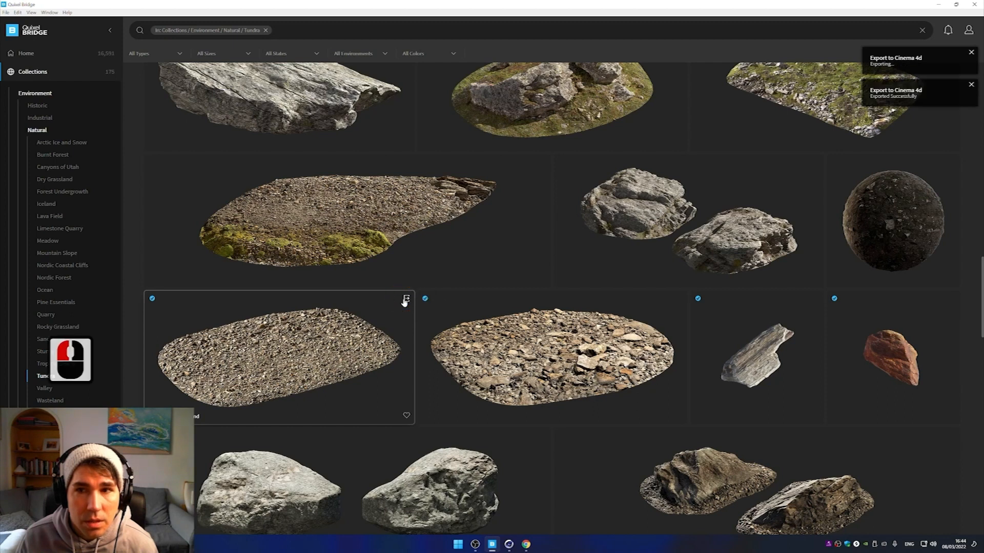
Step: Return to the Cinema 4D scene containing the newly exported stony and gravel grounds
left_click(506, 542)
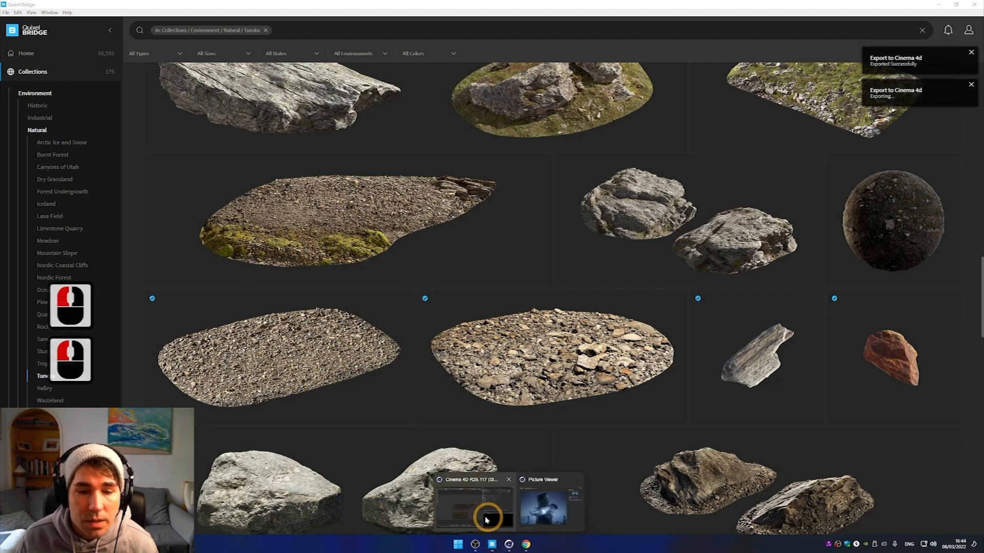
left_click(487, 518)
left_click(475, 544)
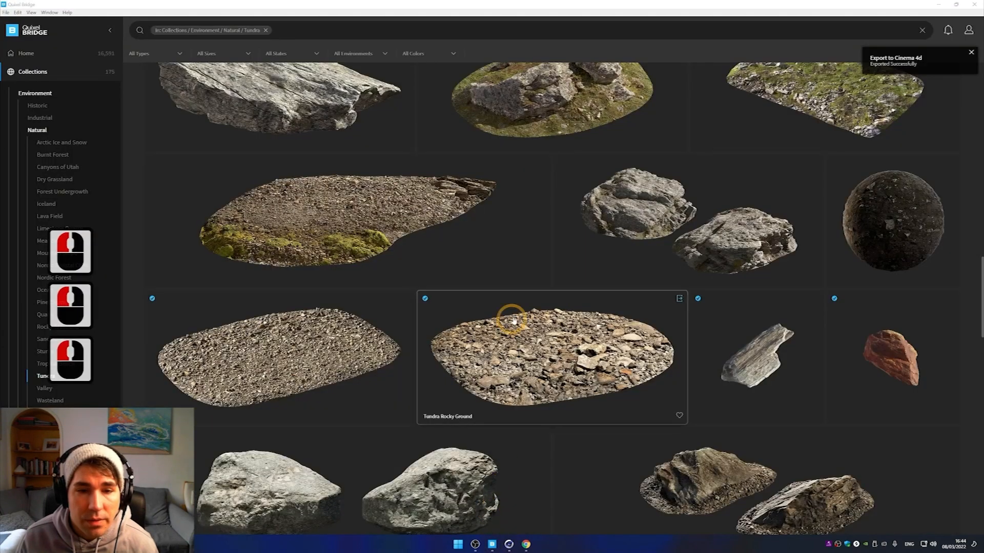
left_click(474, 546)
left_click(474, 545)
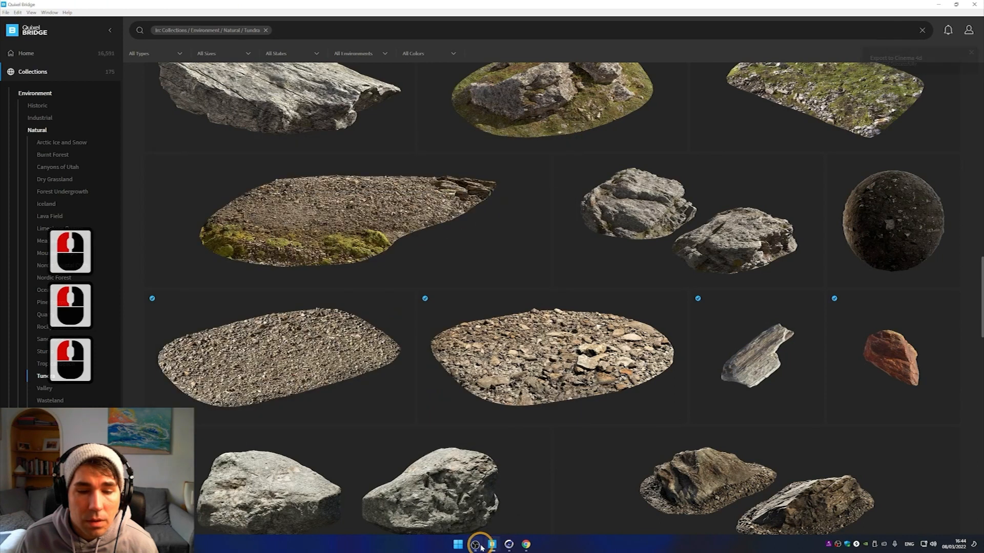
left_click(509, 545)
left_click(489, 520)
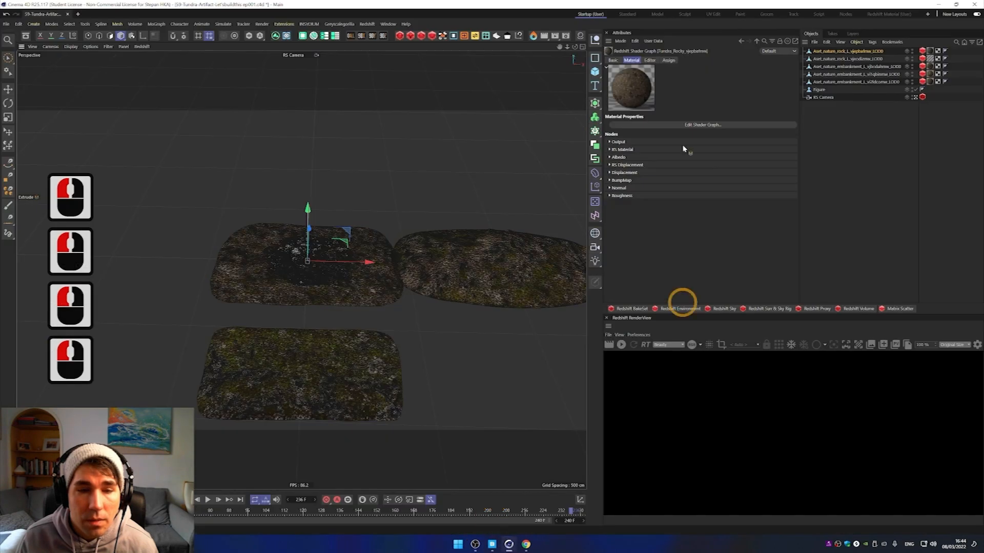
scroll(396, 230, "up", 3, "alt")
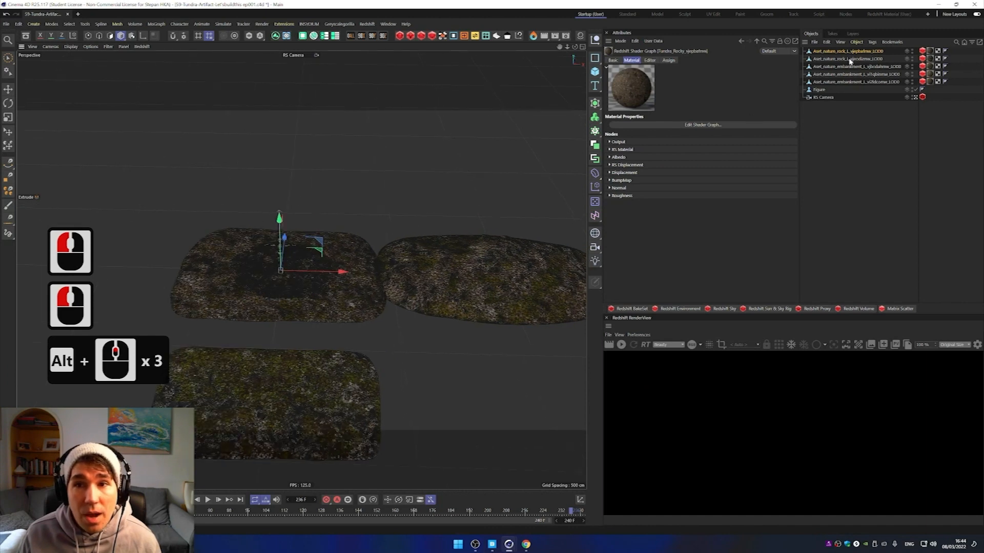
Step: Identify the imported ground pieces and move the gravel ground from the origin to in front of the green rocky ground
left_click(828, 59)
left_click(828, 66)
left_click(829, 74)
left_click(832, 82)
middle_click_drag(333, 213, 343, 151, "alt")
mouse_move(306, 267)
left_mouse_down("alt")
mouse_move(312, 226)
mouse_move(301, 249)
left_mouse_up("alt")
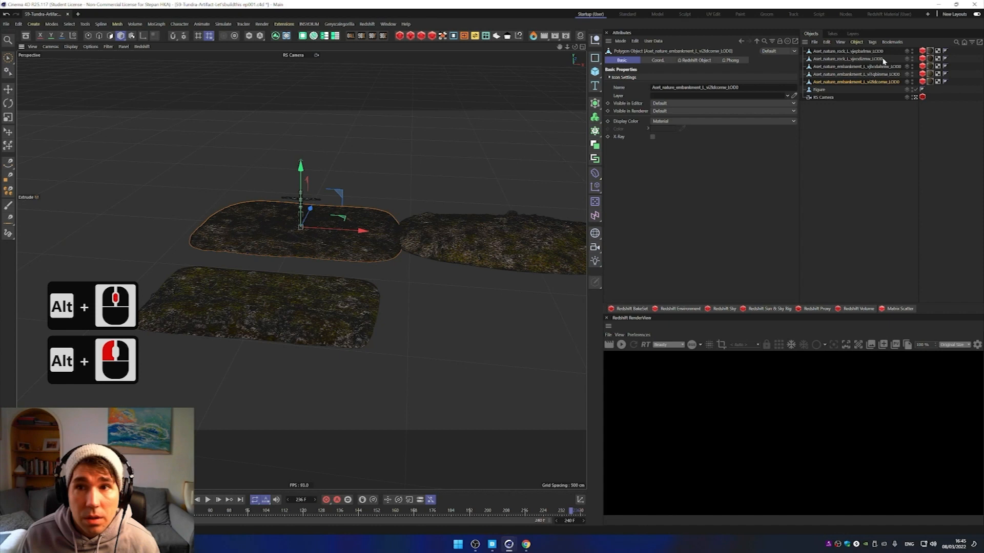
left_click(861, 51)
left_click_drag(310, 210, 231, 365)
Step: Move the stony brown ground away from the origin and place it beside the gravel ground
left_click(865, 60)
left_click_drag(301, 209, 232, 338)
left_click_drag(285, 383, 489, 407)
scroll(464, 324, "down", 4, "alt")
mouse_move(464, 323)
middle_mouse_down("alt")
mouse_move(441, 326)
mouse_move(398, 300)
mouse_move(450, 310)
mouse_move(454, 332)
middle_mouse_up("alt")
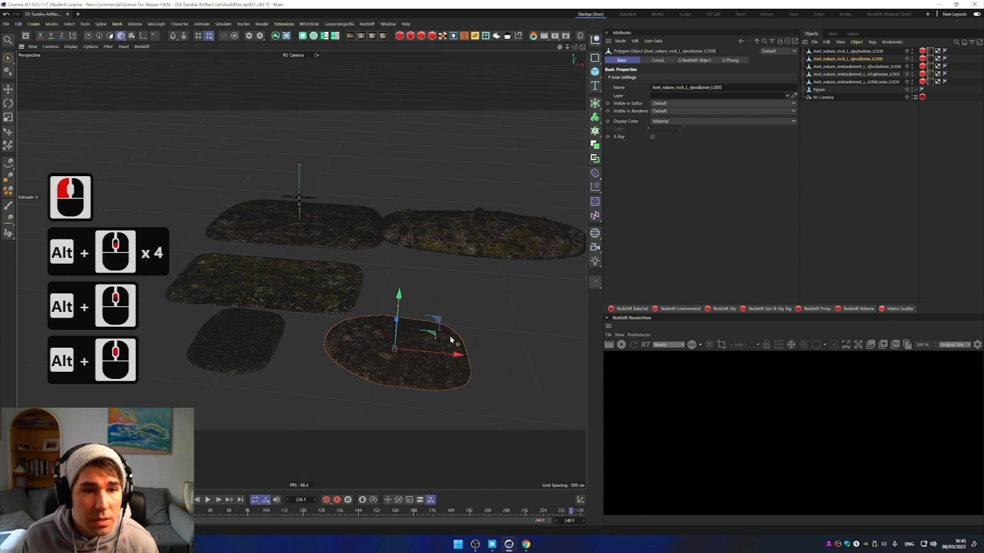
Step: Scale up the stony brown ground uniformly so it is comparable in size to the other ground pieces
key("t")
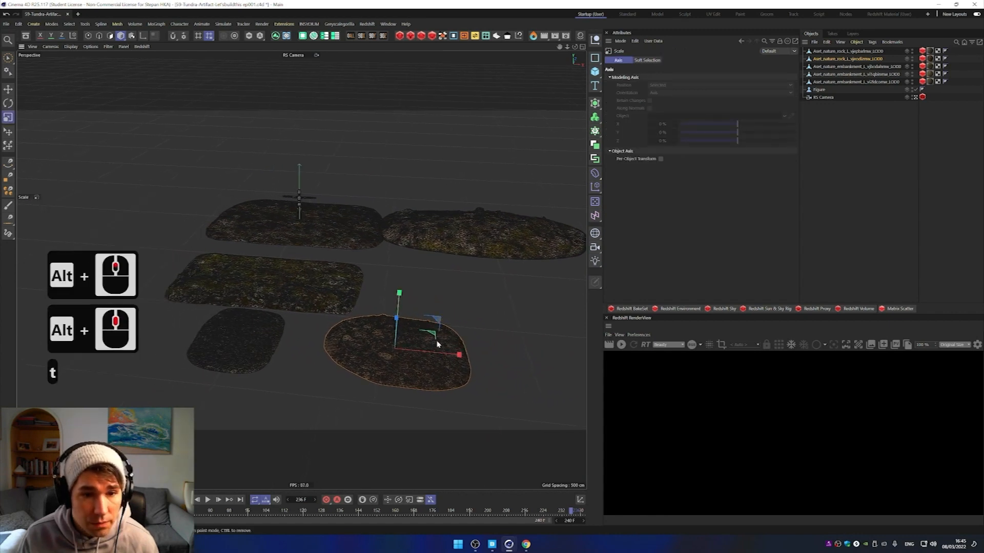
left_click_drag(435, 347, 573, 343)
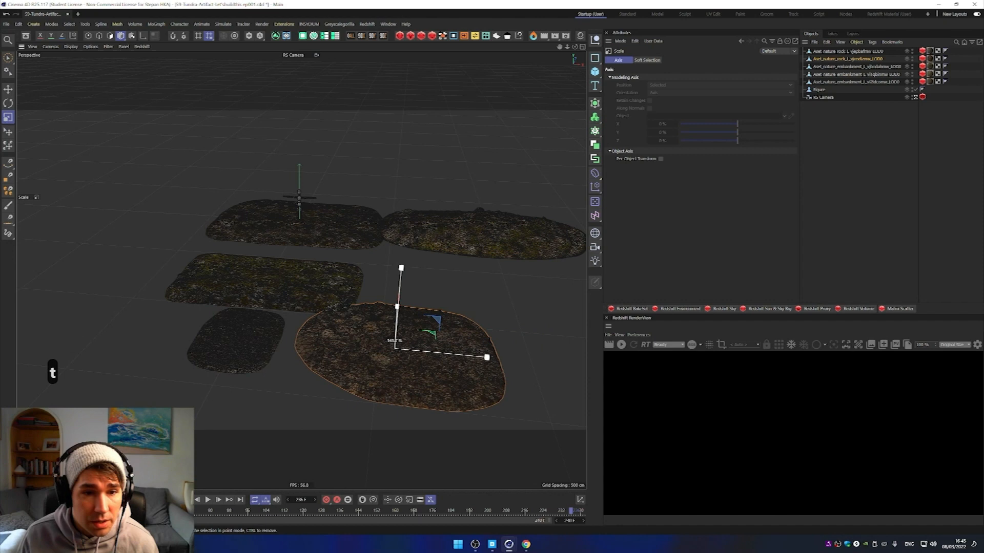
key("e")
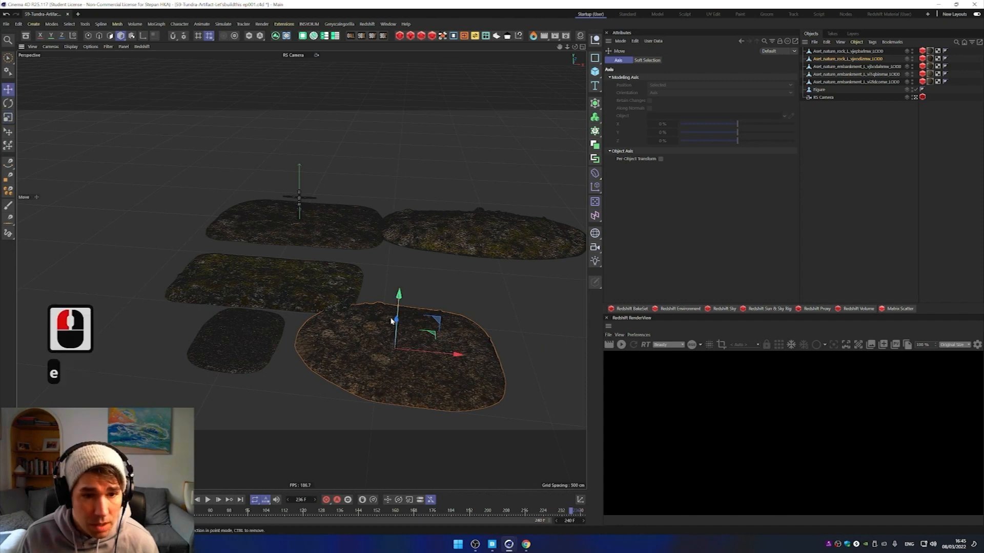
left_click_drag(416, 330, 398, 333, "alt")
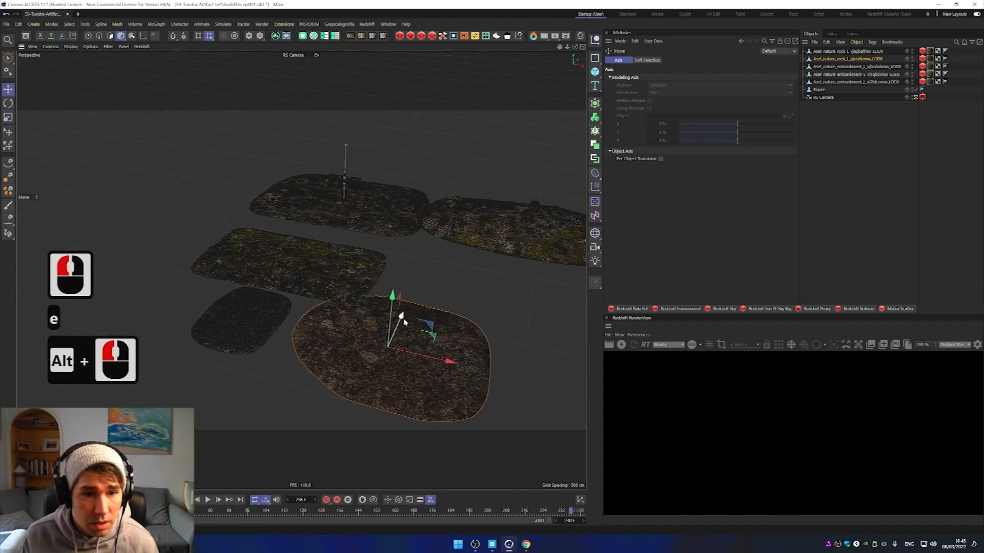
Step: Enlarge the gravel ground uniformly to roughly match the size of the neighbouring stony ground
left_click(257, 323)
key("t")
left_click_drag(257, 312, 533, 289)
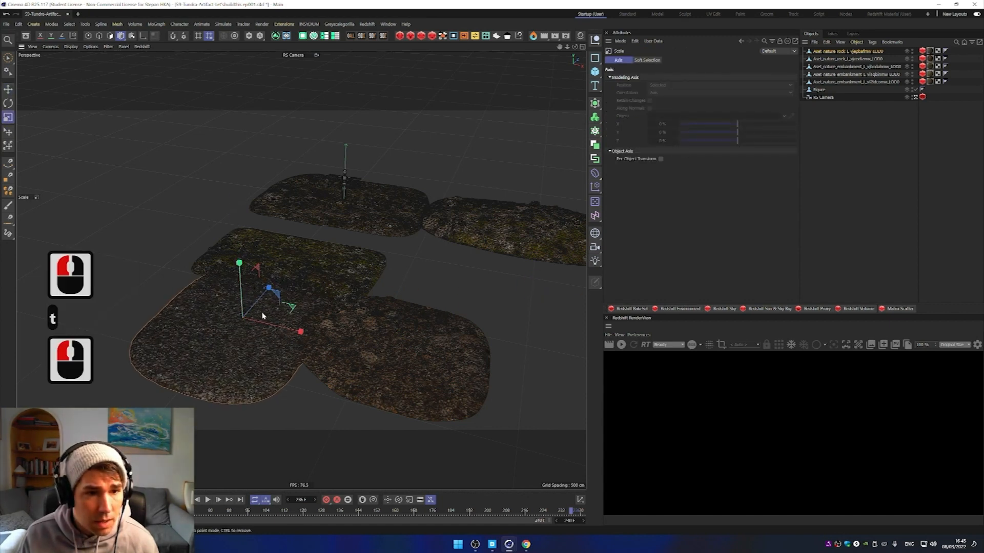
left_click_drag(300, 324, 228, 360)
Step: Select the oval ground beside the mossy ground and cycle through the Scale, Move and Rotate tools, ending on Scale
left_click_drag(535, 223, 520, 234)
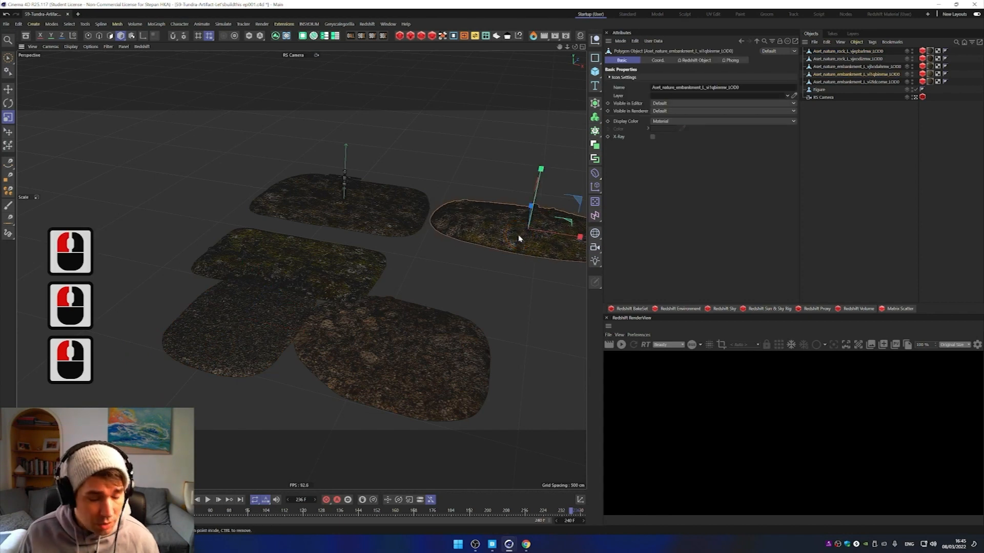
key("t")
key("e")
key("r")
key("t")
key("e")
key("r")
key("t")
key("e")
key("r")
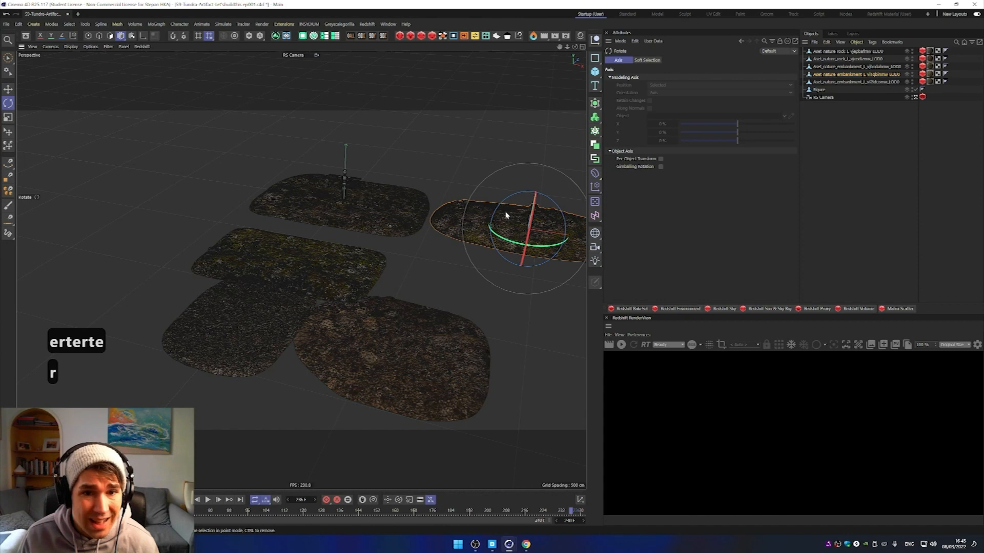
key("t")
middle_click_drag(525, 228, 384, 266, "alt")
left_click_drag(384, 266, 421, 263, "alt")
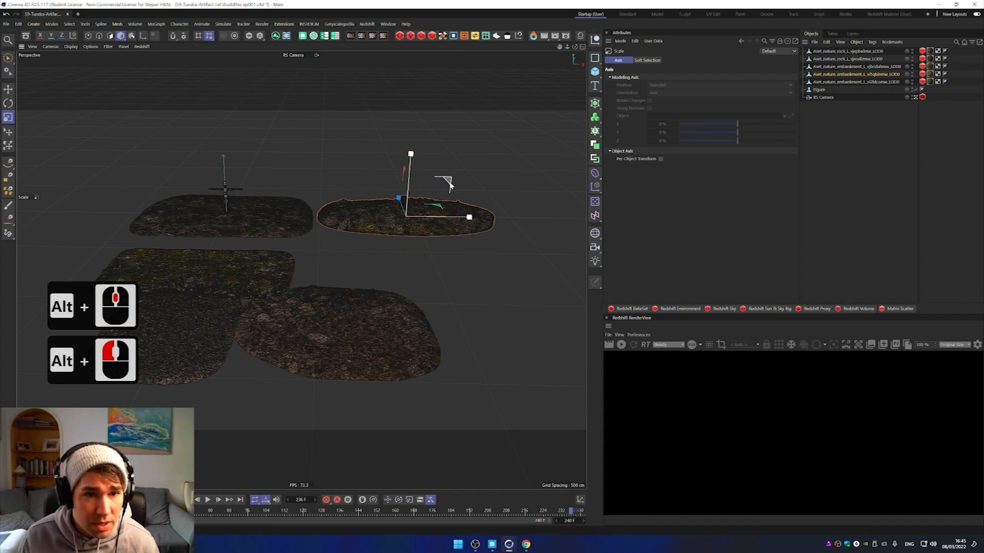
key("t")
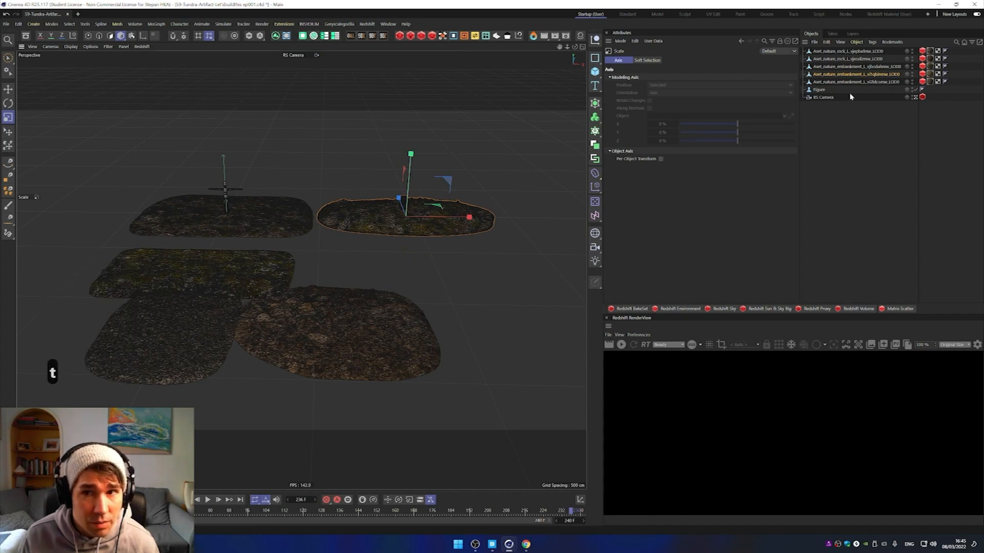
Step: Enlarge the oval ground slightly and uniformly so it meets the edge of the ground piece under the figure
left_click(856, 75)
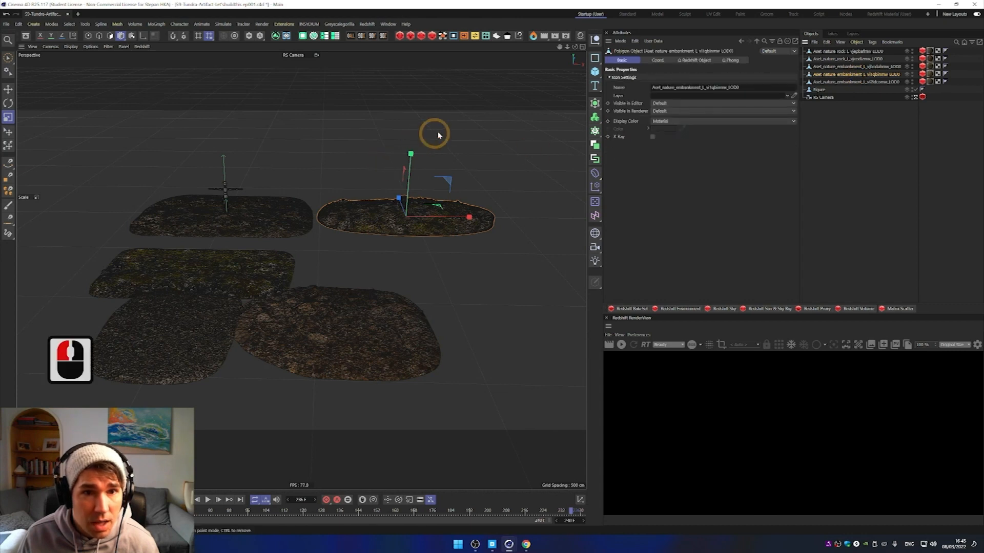
left_click_drag(468, 128, 529, 114)
left_click_drag(479, 217, 533, 220)
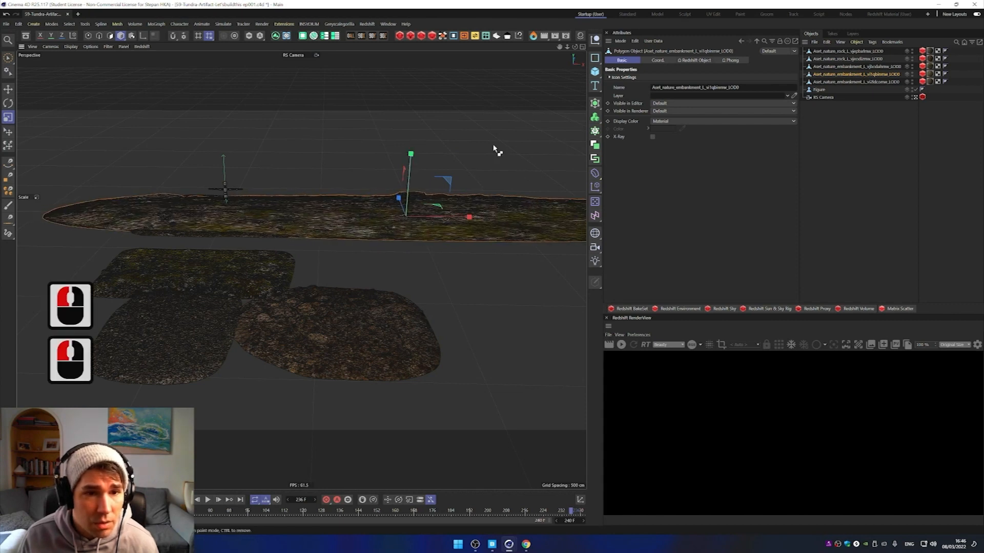
key("ctrl+z")
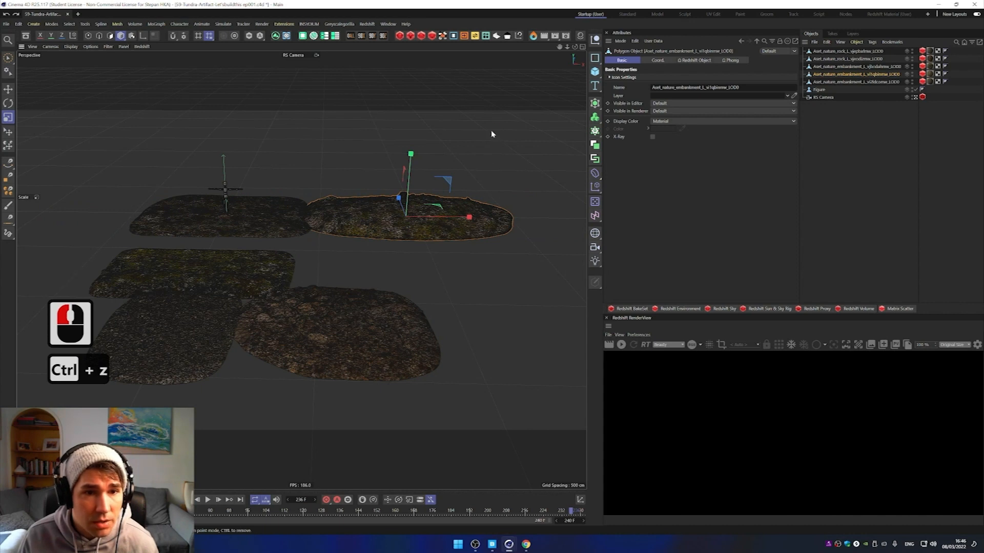
left_click_drag(491, 134, 470, 169)
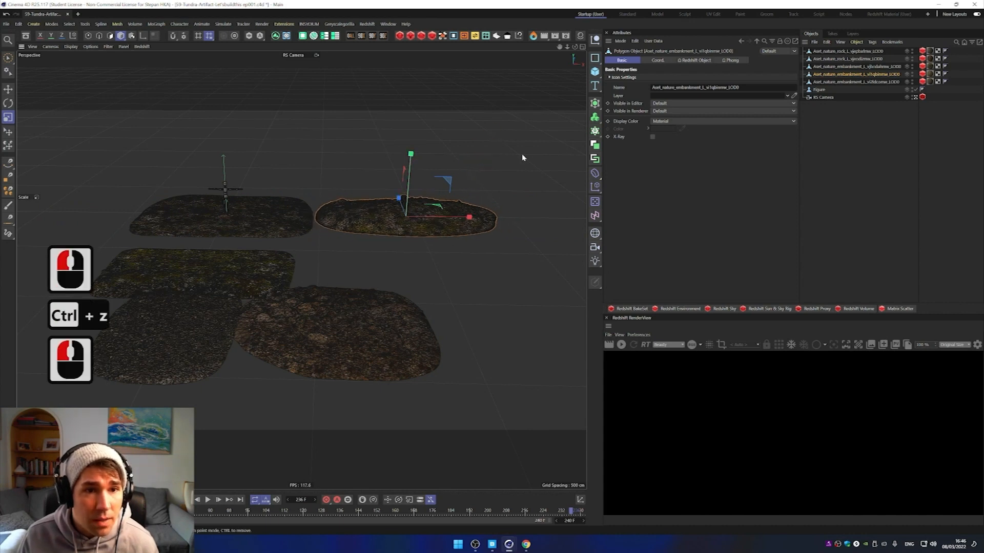
left_click_drag(475, 136, 512, 160)
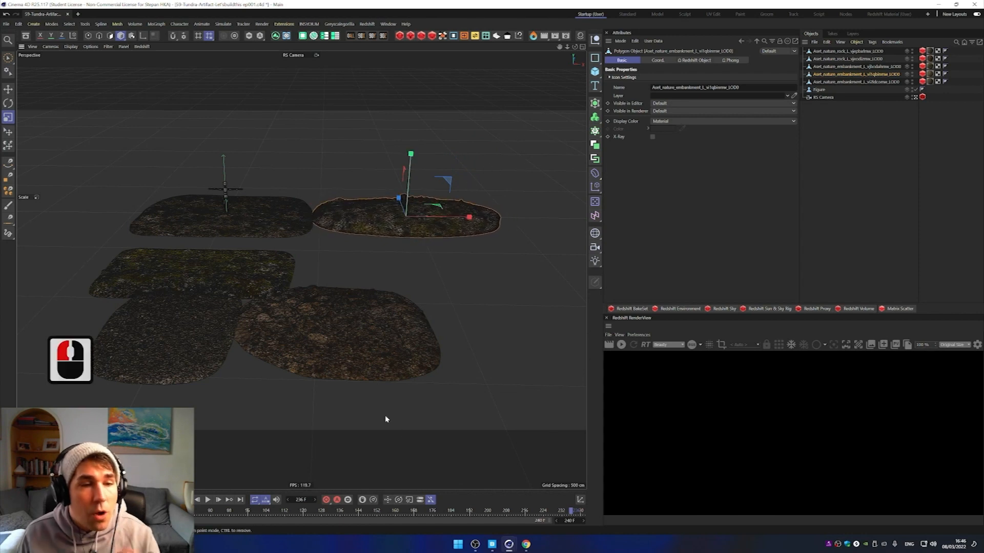
Step: Group all five ground assets under a null named "Ground Planes" and expand the group
left_click(850, 82)
left_click(858, 51, "shift")
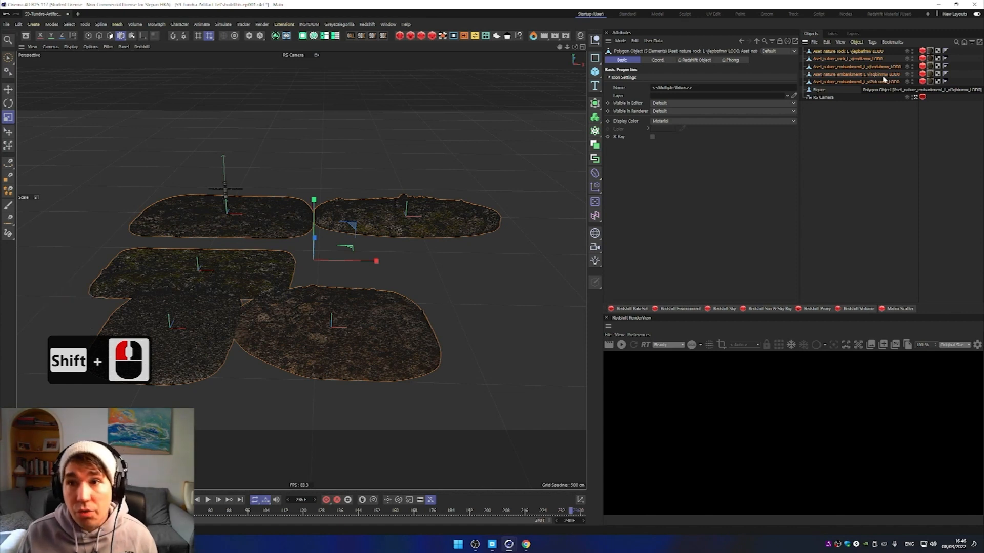
key("alt+g")
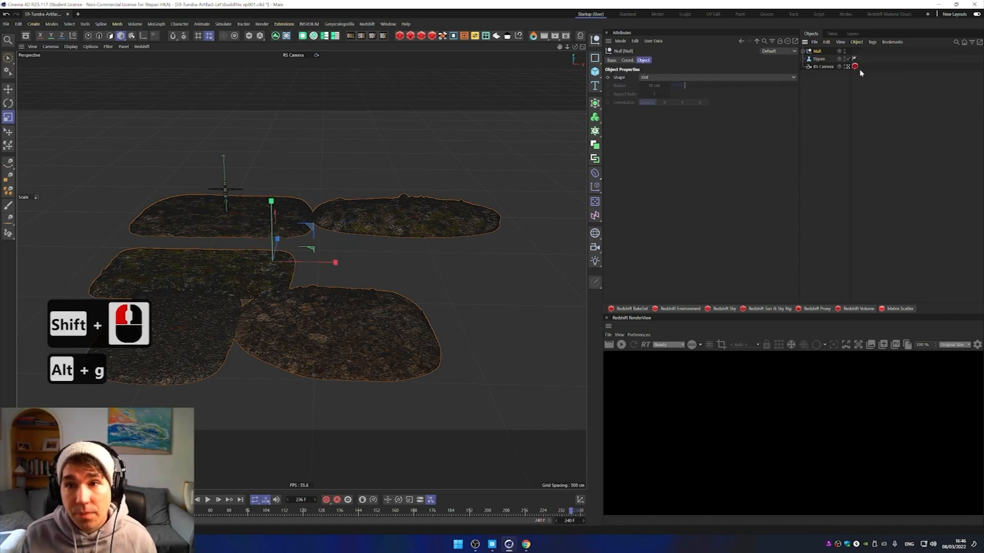
double_click(816, 51)
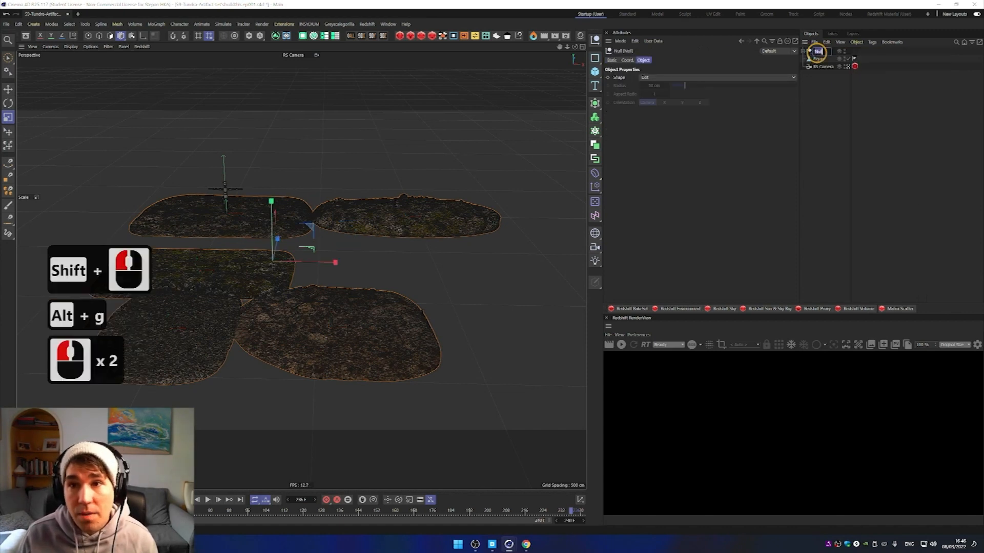
type("Ground")
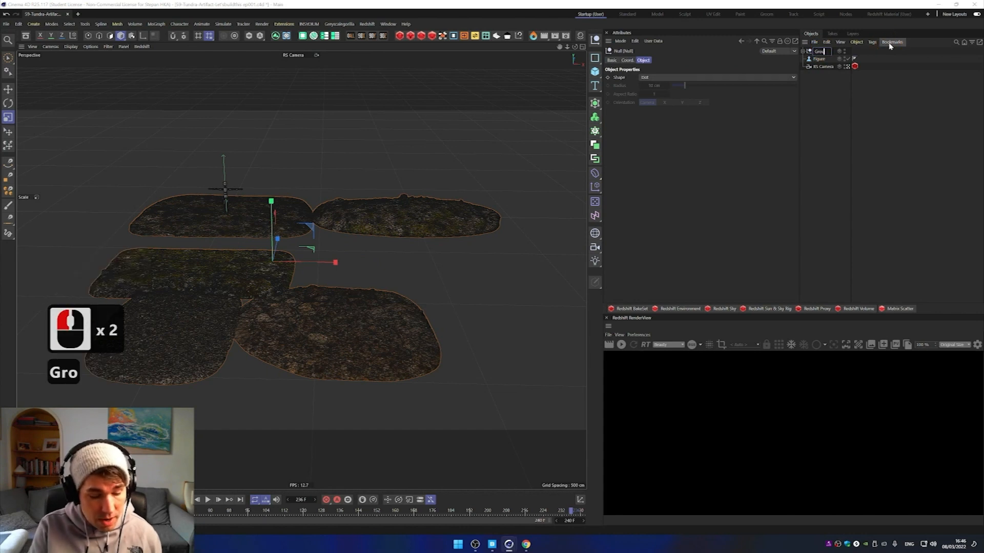
type(" Planes")
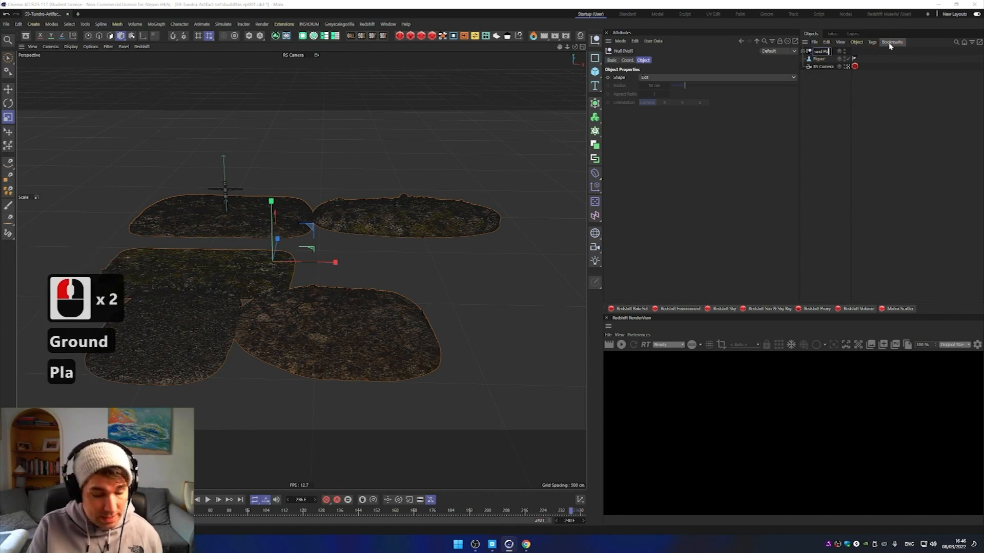
key("Return")
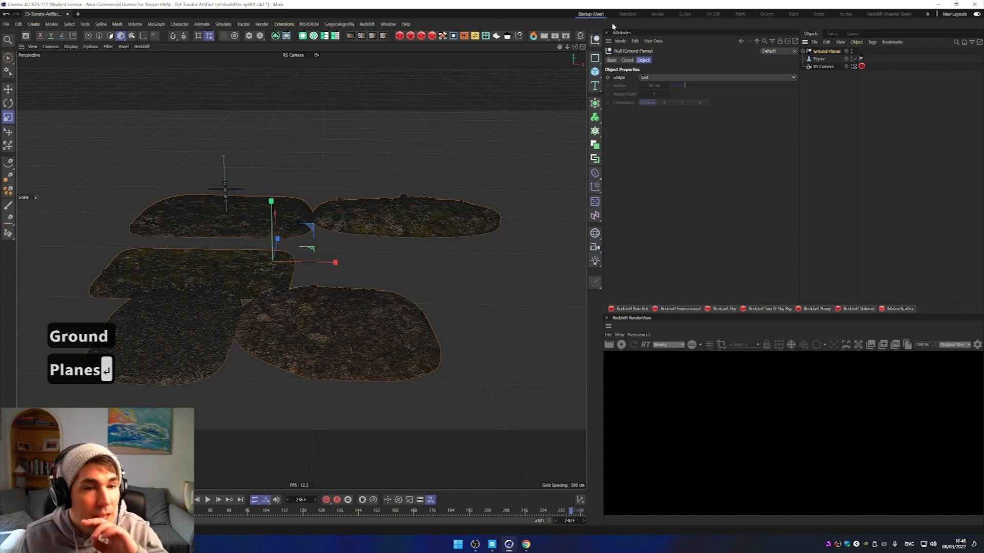
left_click(803, 51)
left_click(909, 271)
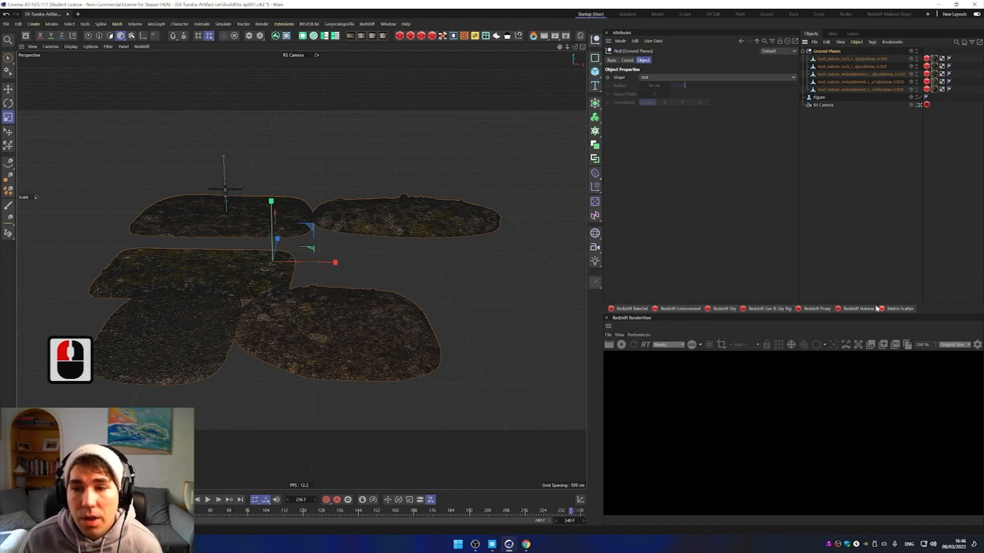
Step: Add a Redshift dome light to the scene and start the interactive Redshift preview render
left_click(409, 37)
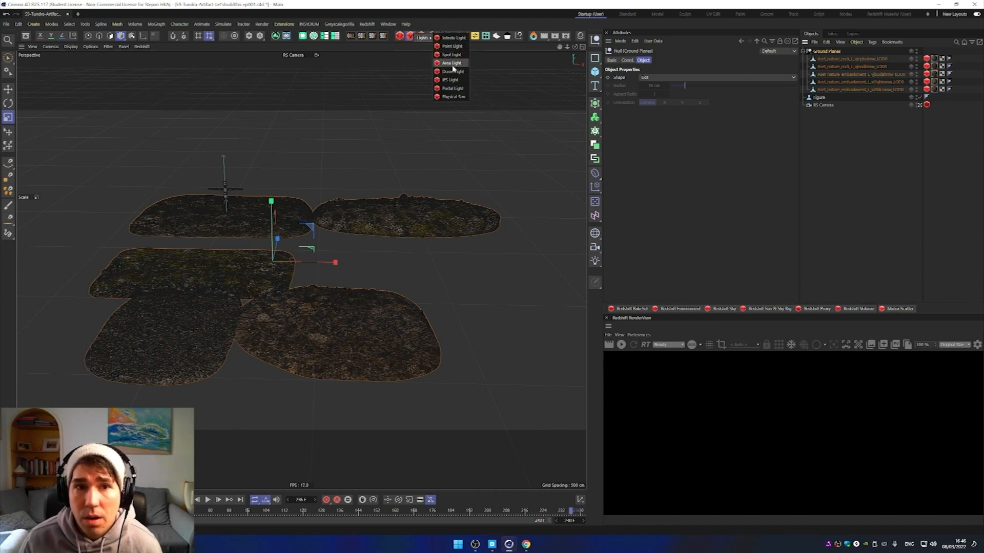
left_click(452, 71)
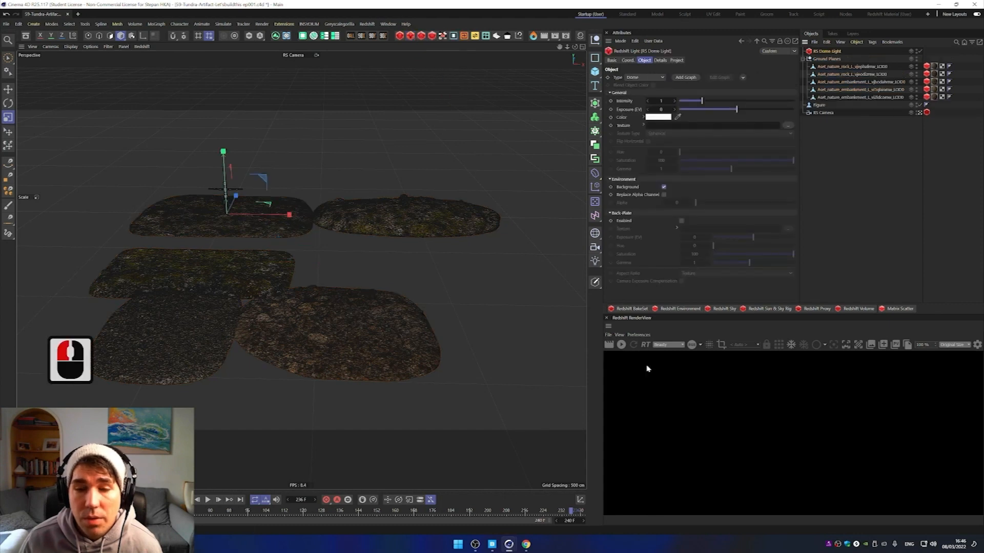
left_click(621, 344)
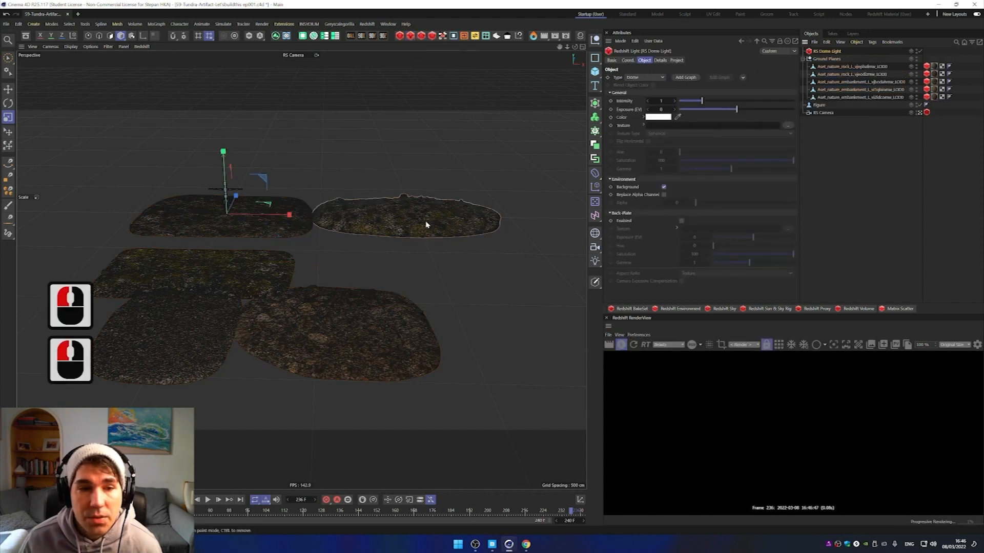
Step: Flatten the oval ground by scaling it down along its vertical axis only
mouse_move(348, 241)
left_mouse_down("alt")
mouse_move(352, 222)
mouse_move(352, 237)
left_mouse_up("alt")
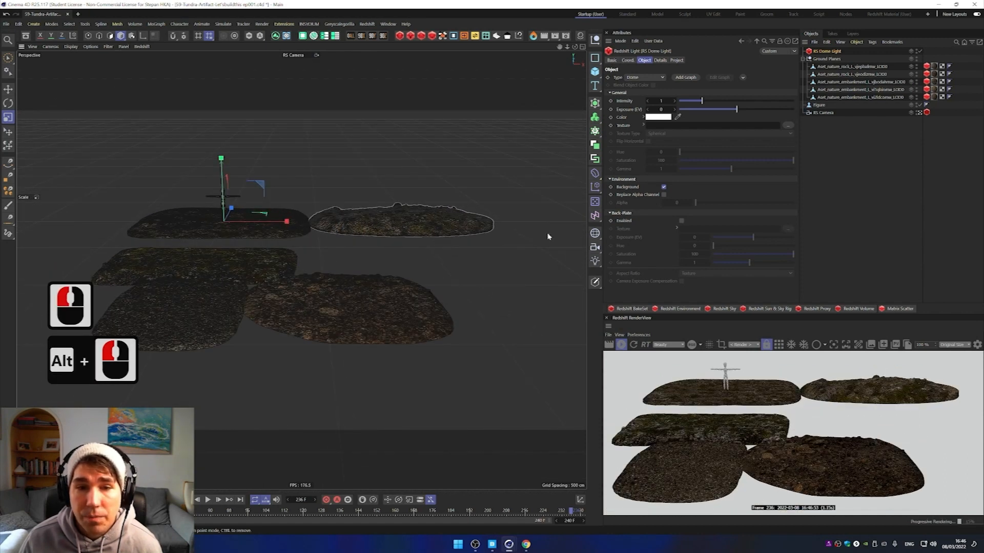
left_click(433, 226)
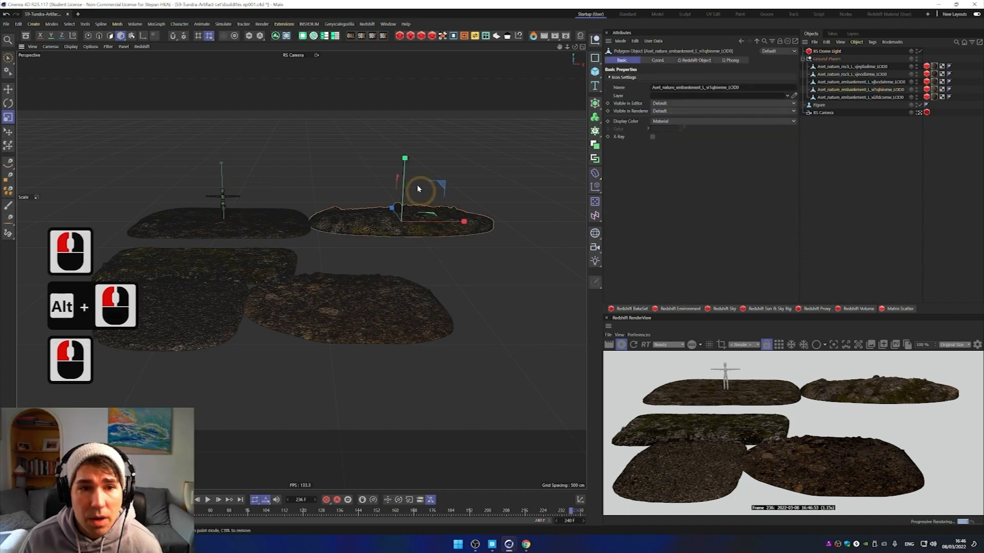
left_click_drag(405, 164, 404, 188)
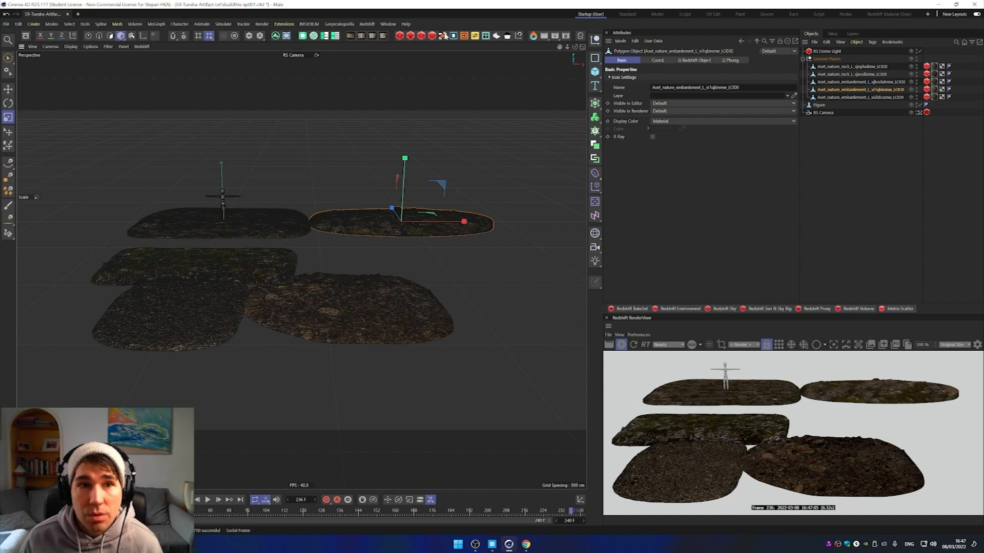
Step: Add a Redshift Matrix Scatter object to the scene
left_click(368, 24)
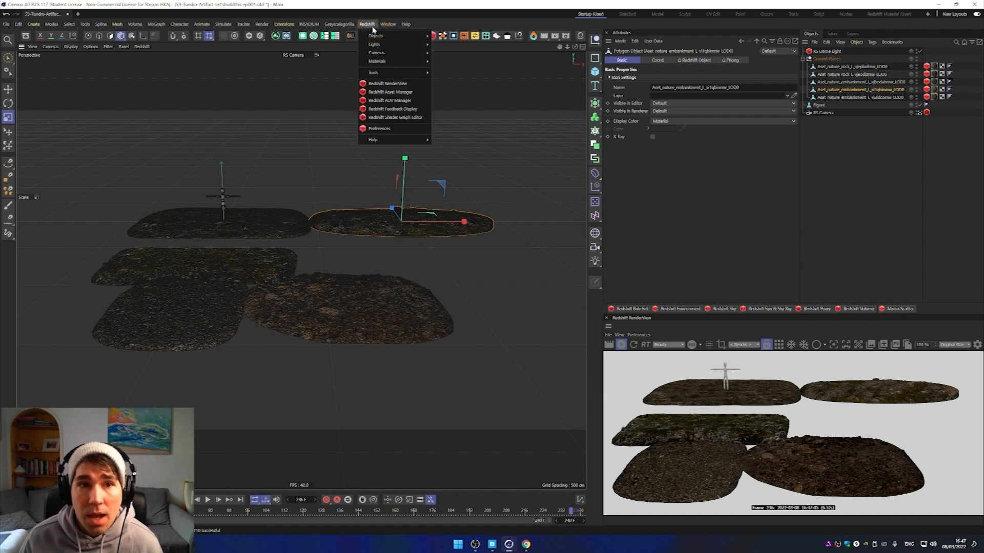
mouse_move(389, 62)
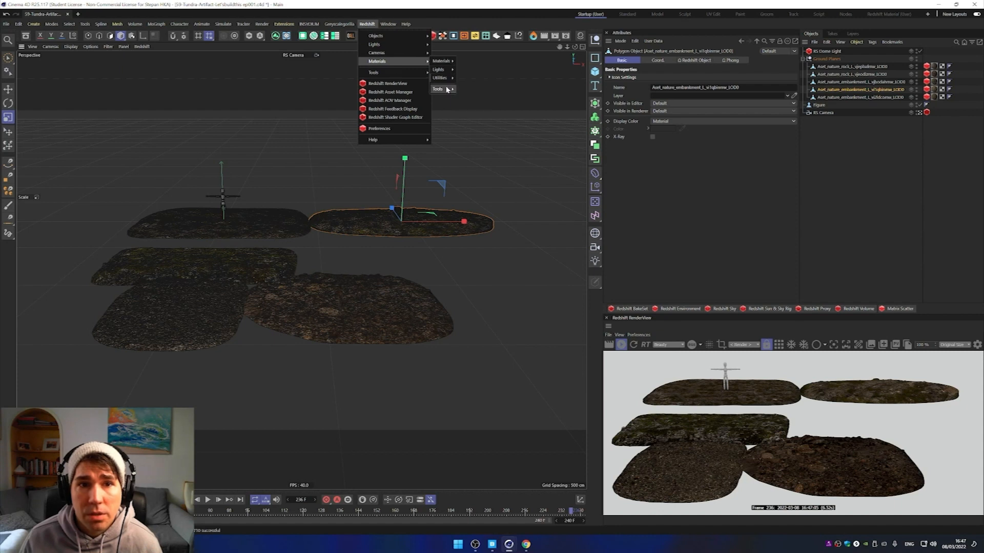
mouse_move(408, 76)
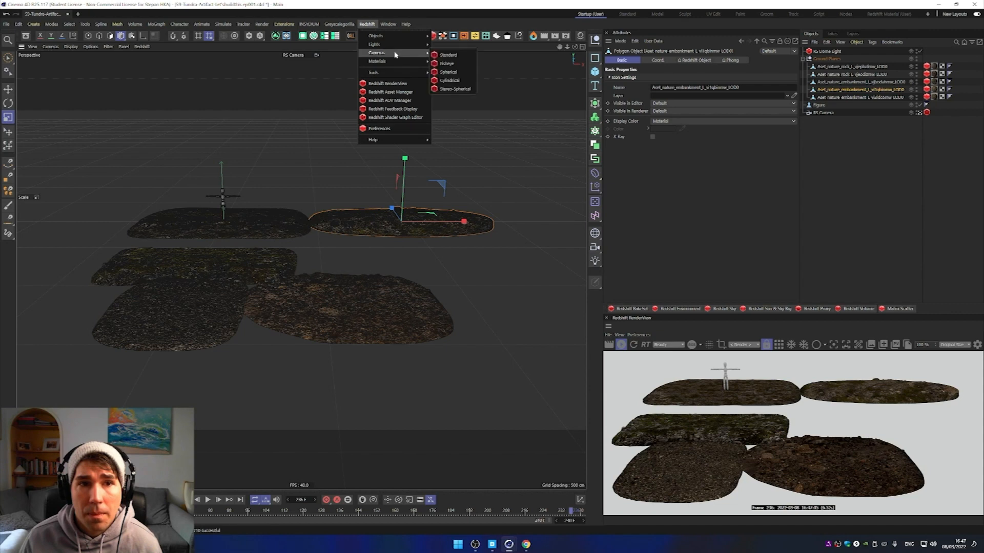
mouse_move(400, 46)
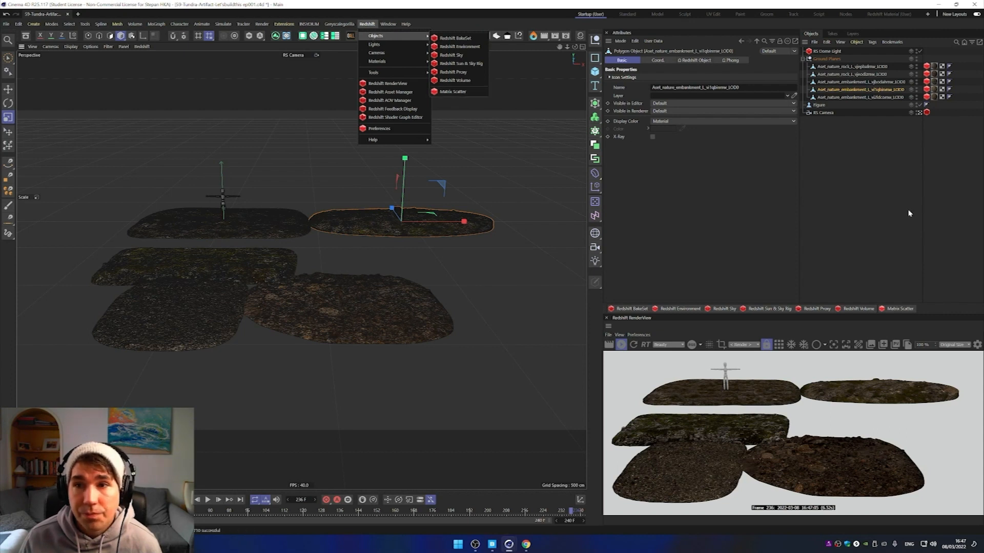
left_click(905, 241)
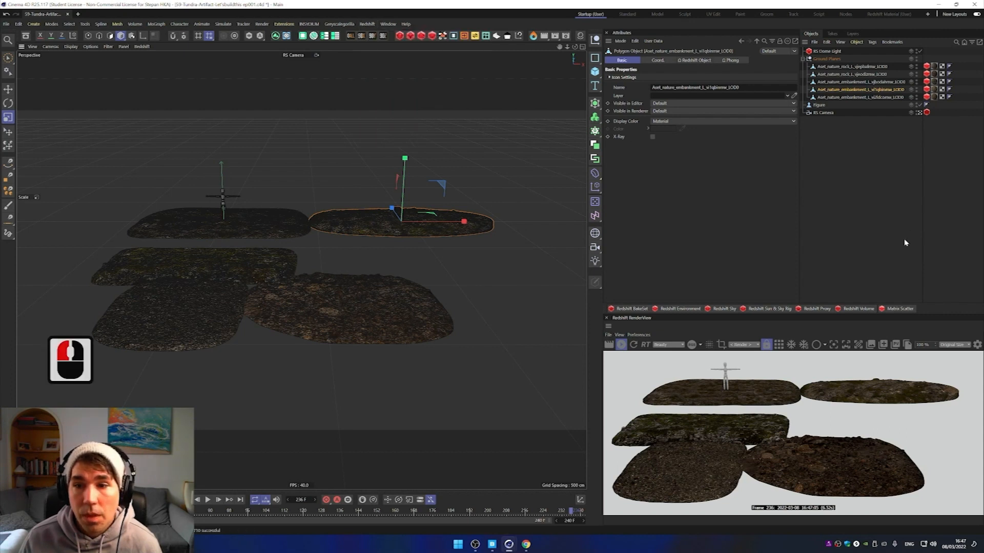
left_click(903, 310)
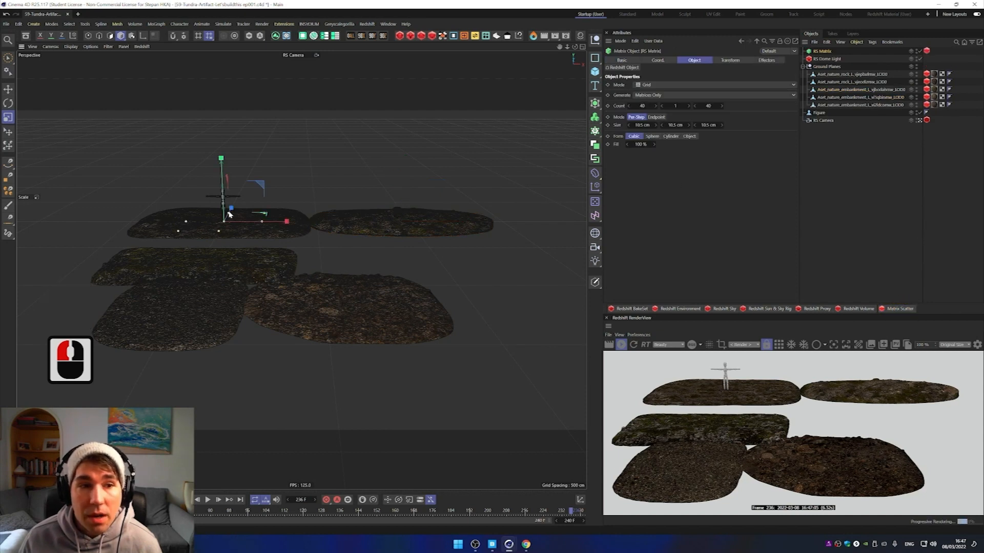
Step: Move the ground piece under the figure along X to the far side of the oval ground, clearing the matrix grid
left_click(302, 226)
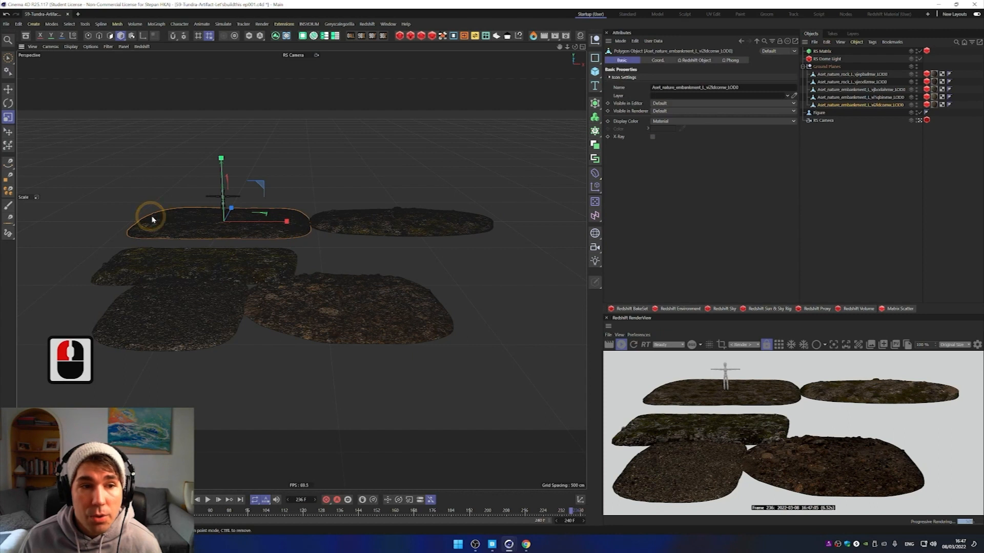
key("e")
left_click_drag(285, 222, 661, 237)
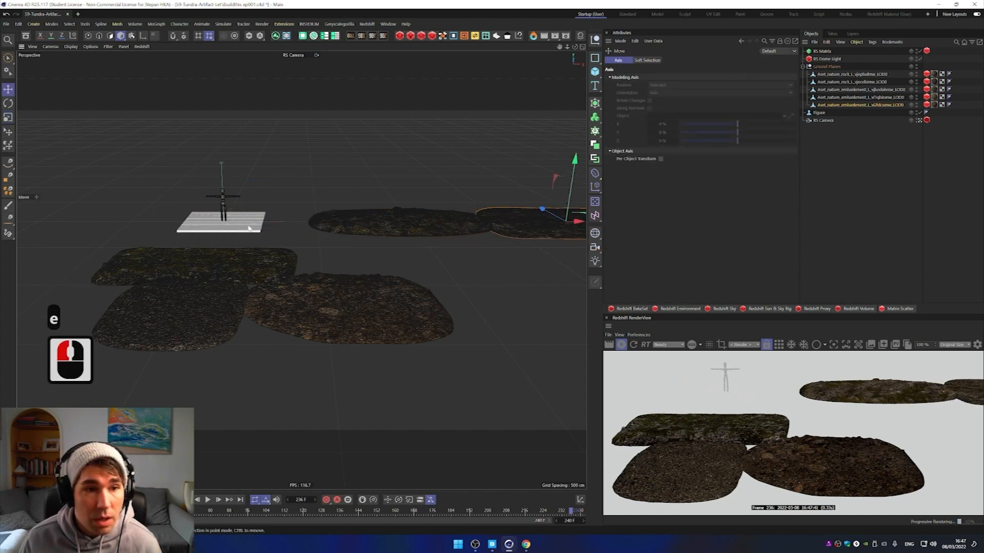
Step: Set the RS Matrix object's Redshift particle mode to Custom Objects
left_click(822, 51)
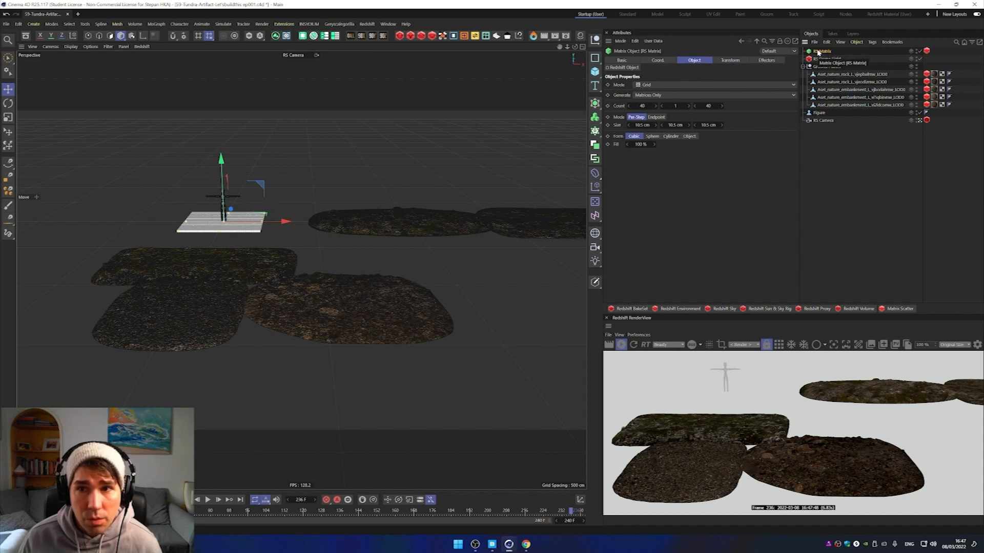
left_click(818, 52)
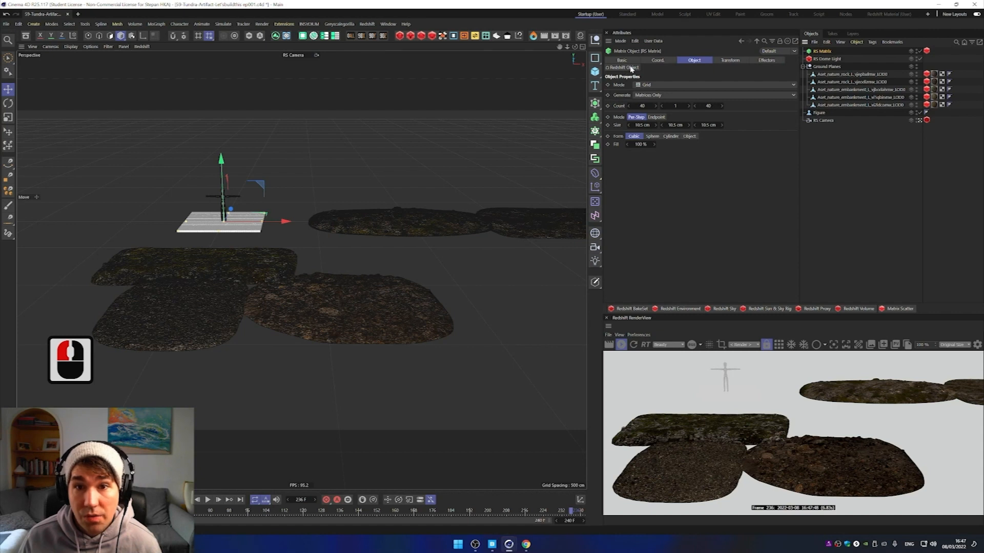
left_click(631, 68)
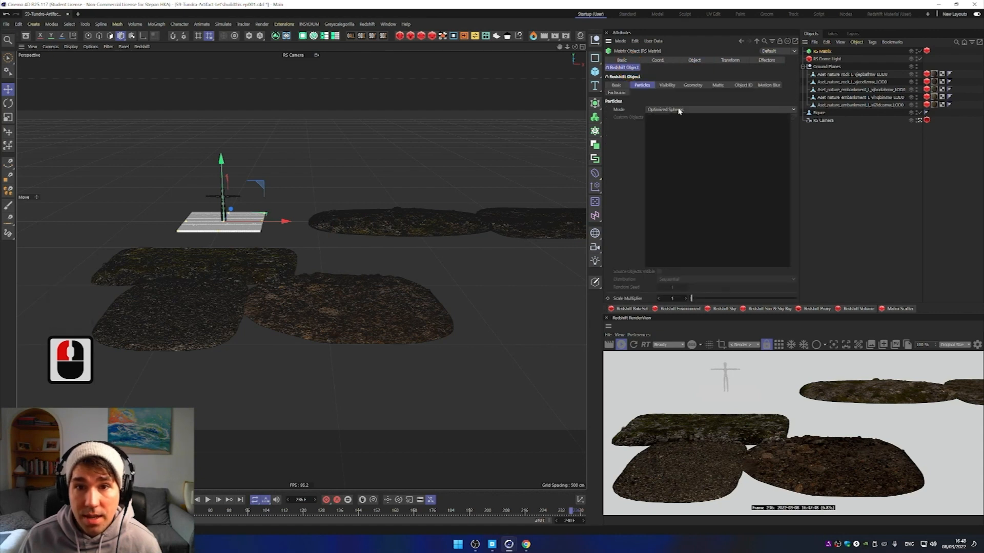
left_click(630, 70)
left_click(642, 86)
left_click(665, 110)
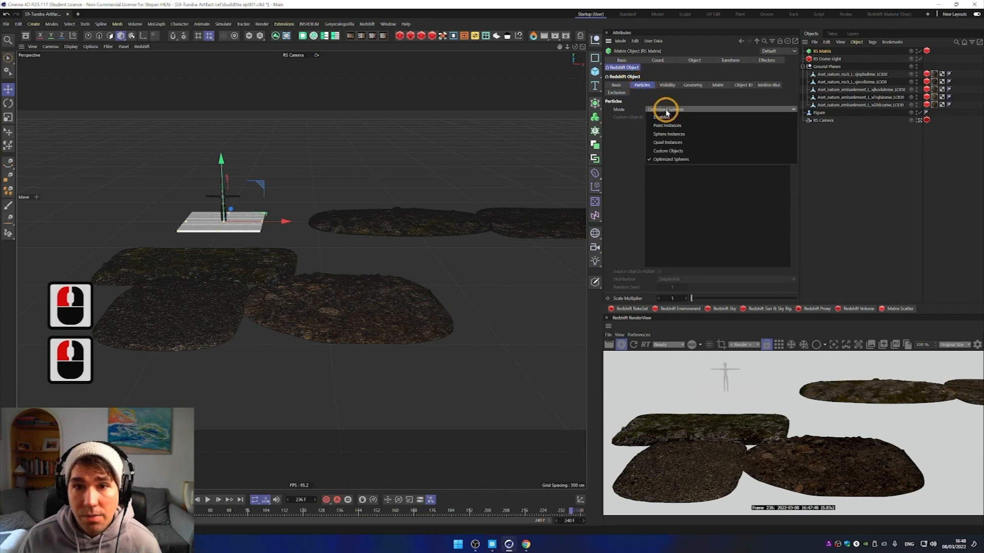
left_click(669, 151)
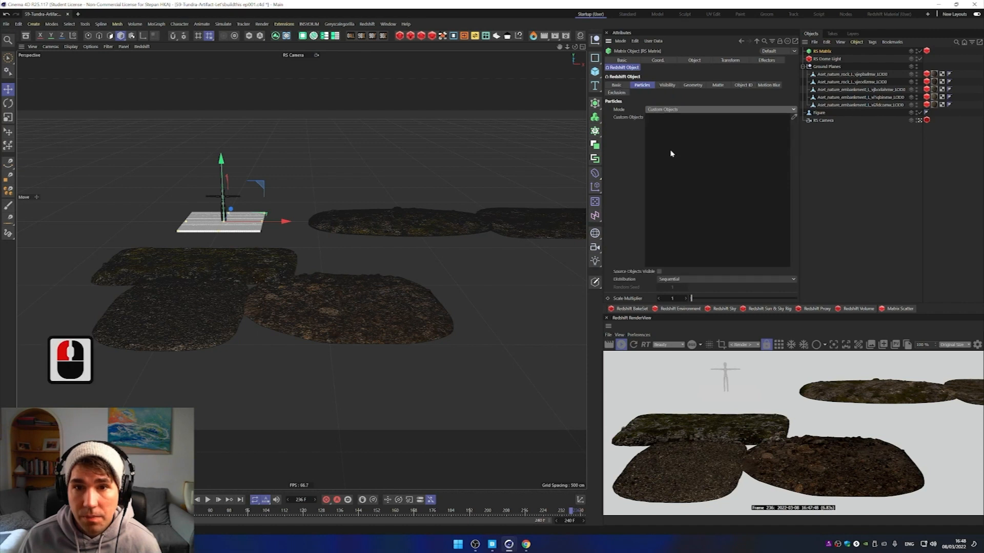
Step: Assign the two Aset_nature_rock_L ground assets as custom objects for the RS Matrix particles
left_click_drag(832, 75, 759, 139)
left_click(840, 82)
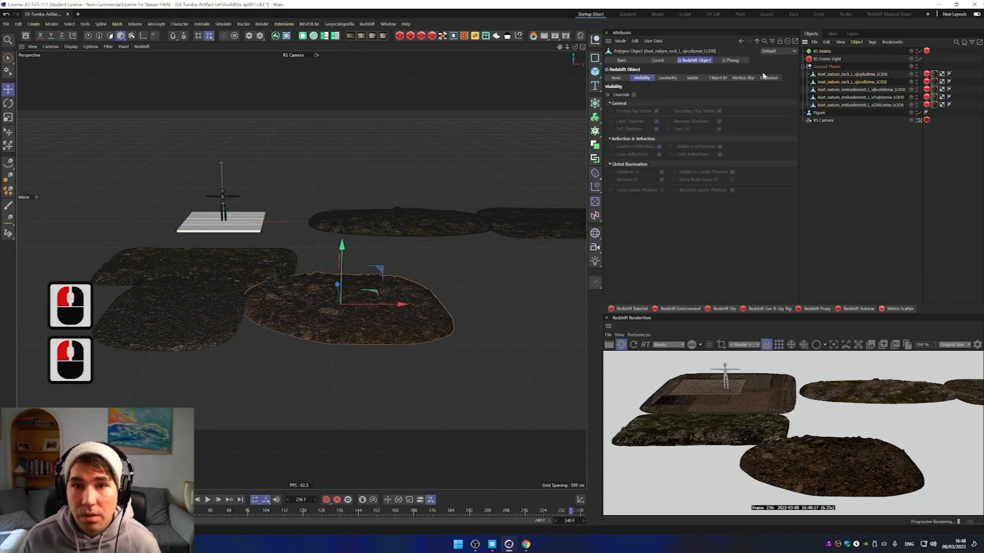
left_click(823, 52)
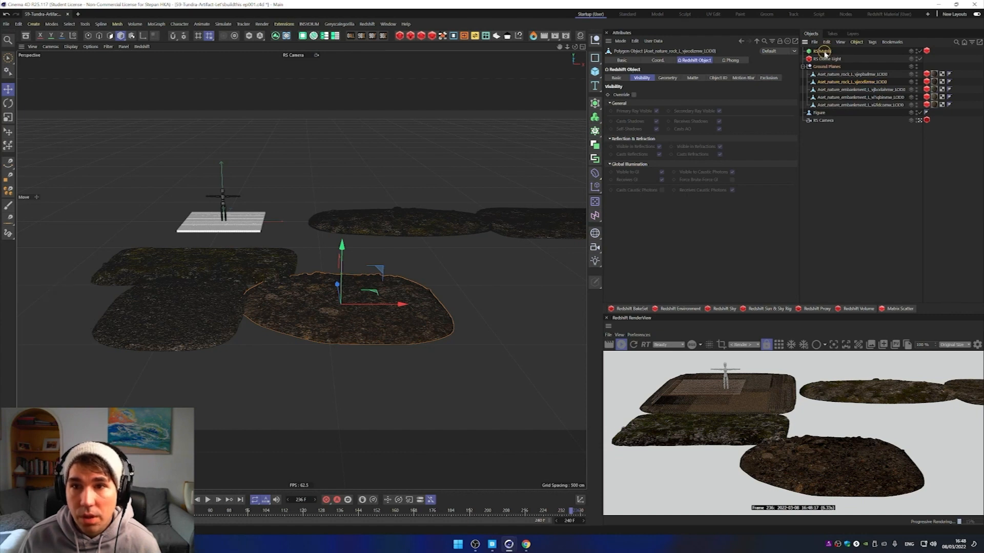
left_click(623, 69)
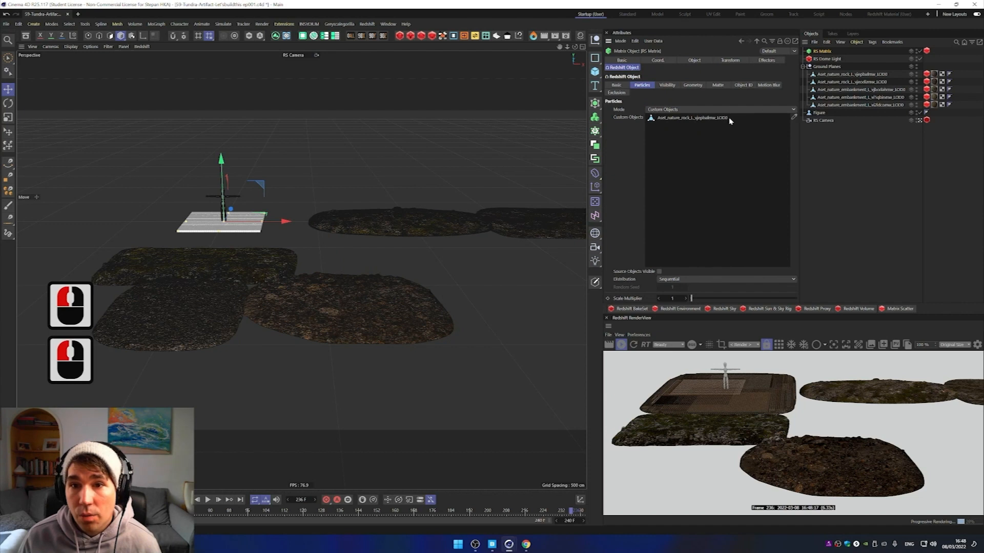
left_click_drag(845, 83, 751, 134)
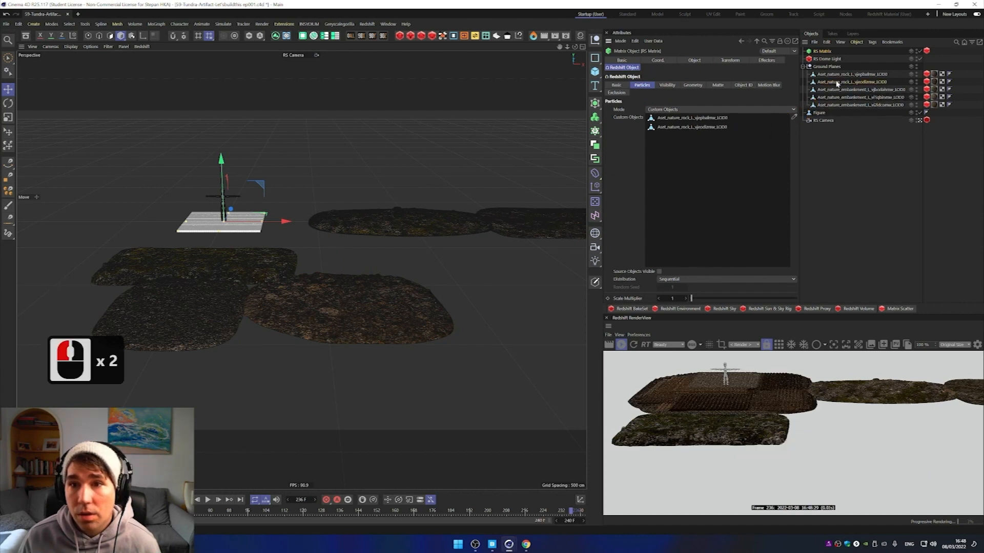
Step: Add the three Aset_nature_embankment_L ground assets to the RS Matrix particles' custom objects
left_click_drag(835, 91, 727, 149)
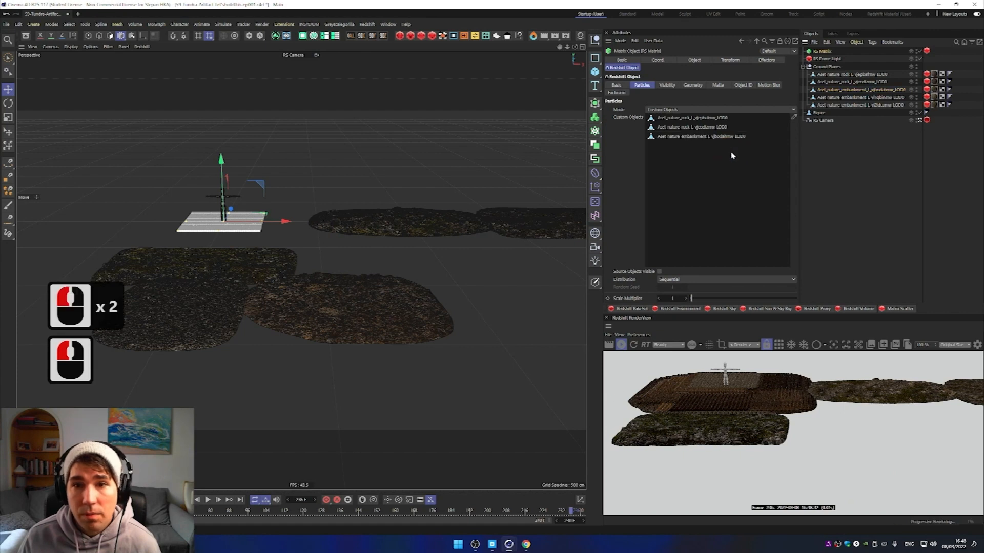
left_click_drag(856, 98, 748, 148)
left_click_drag(840, 106, 741, 168)
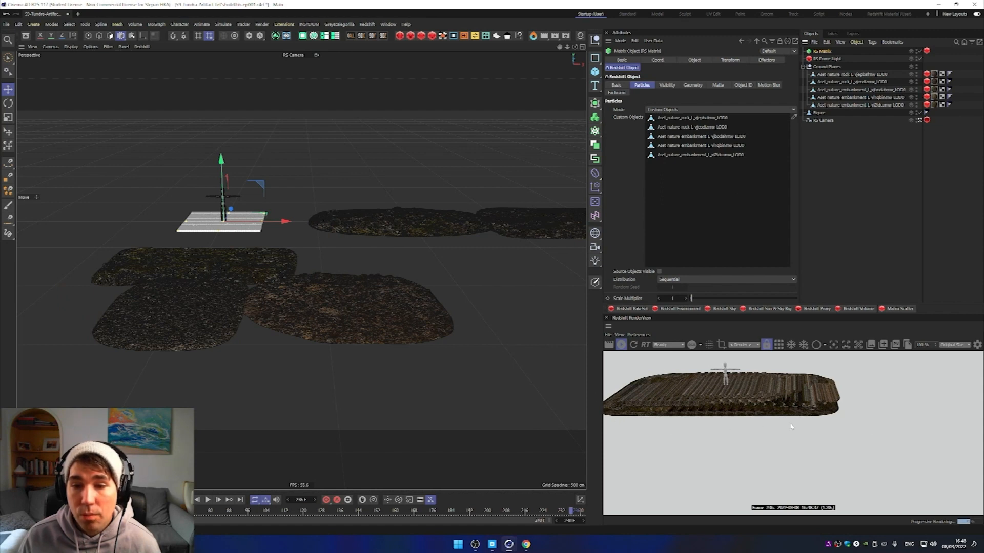
Step: Set the distribution of the RS Matrix custom objects to Random
left_click(673, 279)
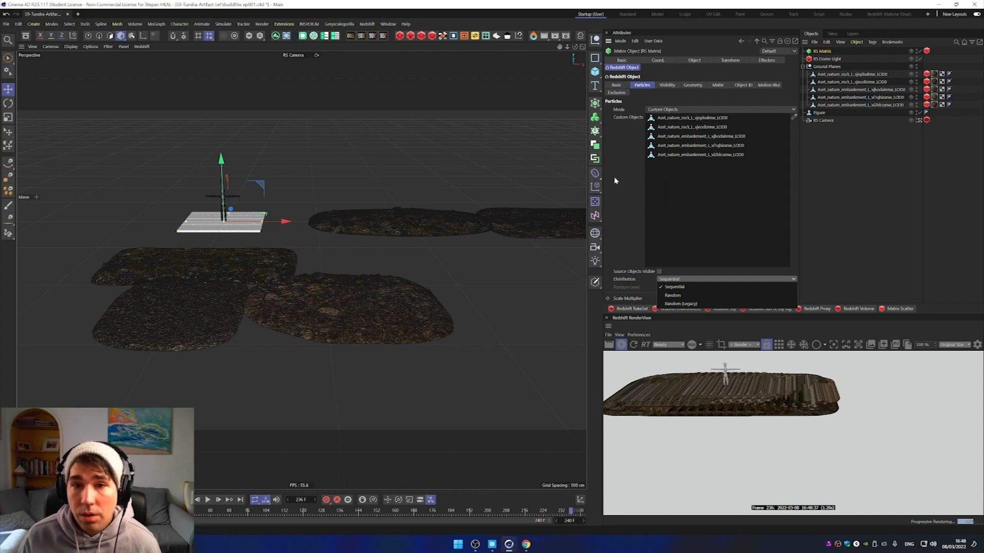
left_click(626, 144)
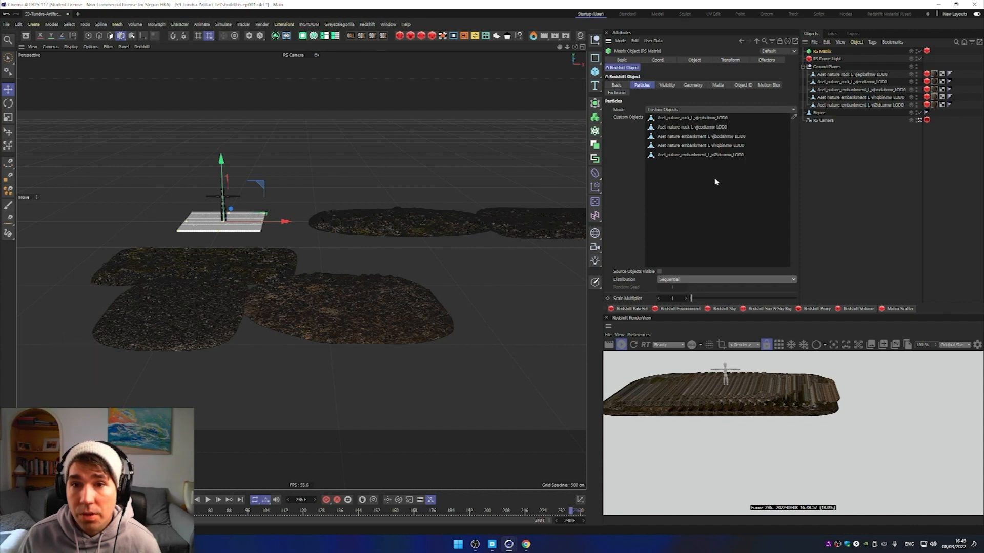
left_click(682, 281)
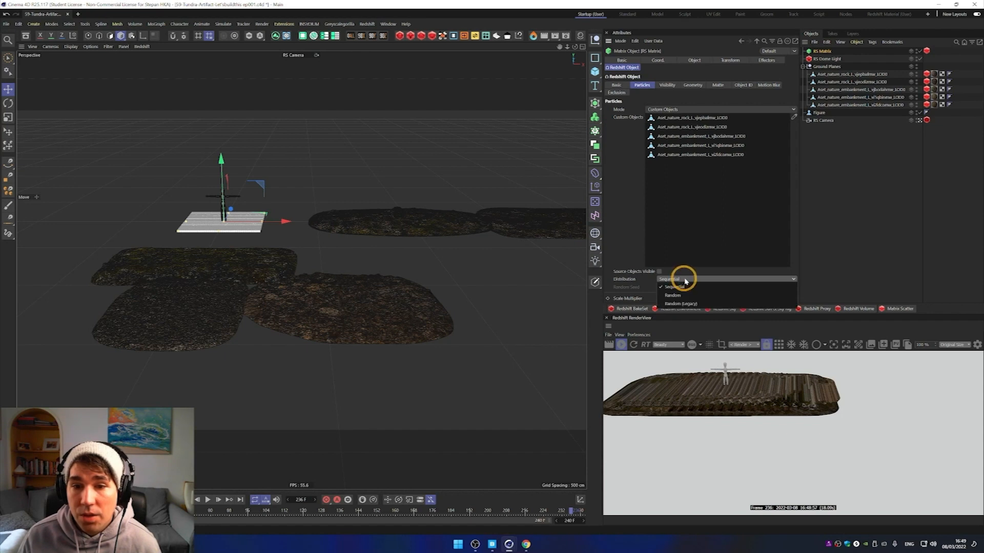
left_click(686, 299)
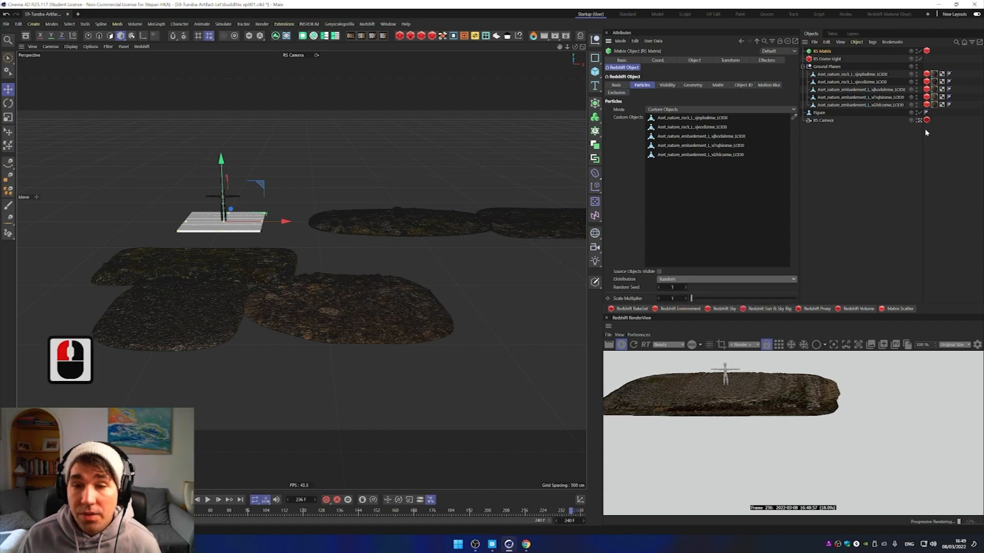
Step: Spread out the RS Matrix grid by setting its per-step size to 197.5 cm in X and 132.5 cm in Z
left_click(694, 61)
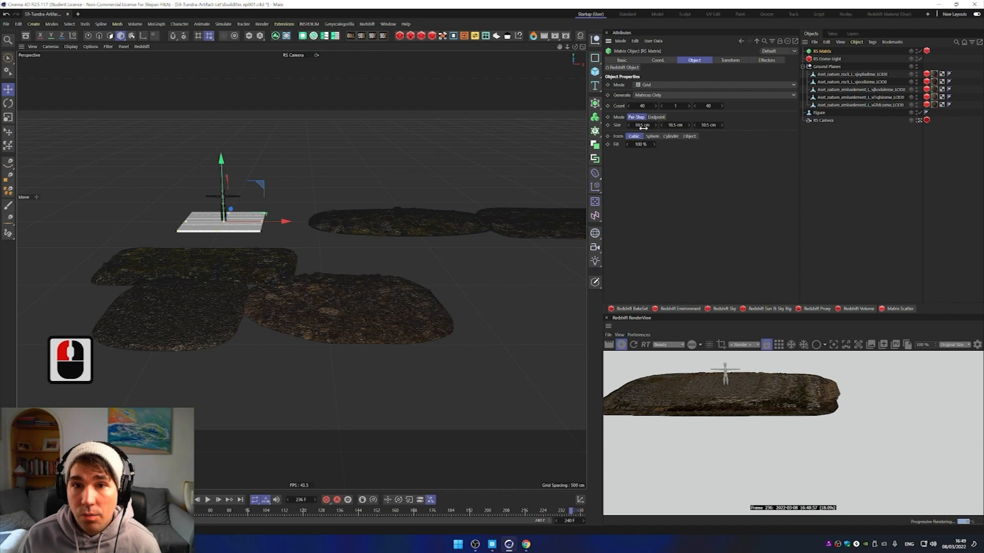
left_click_drag(643, 126, 721, 126)
left_click(710, 127)
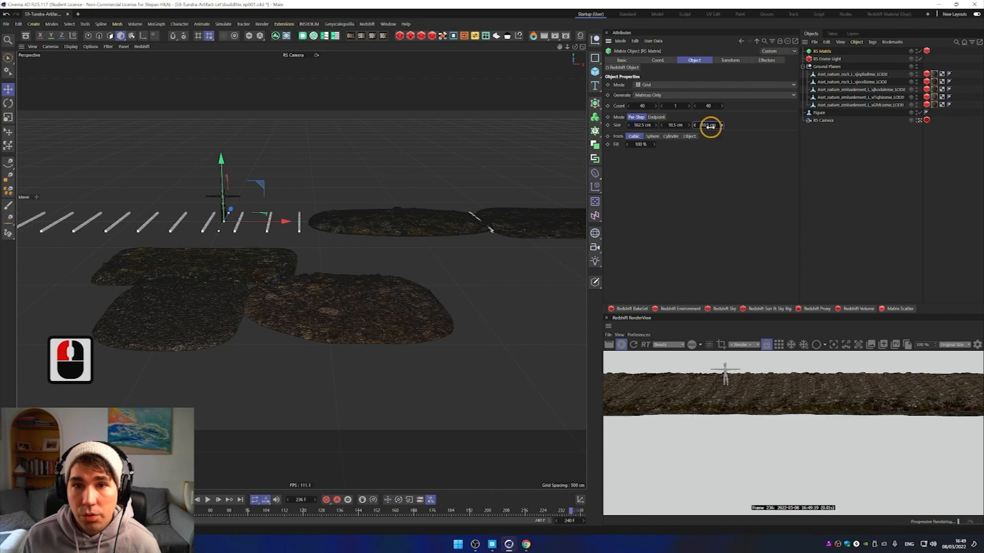
left_click_drag(709, 127, 751, 127)
left_click_drag(638, 126, 653, 126)
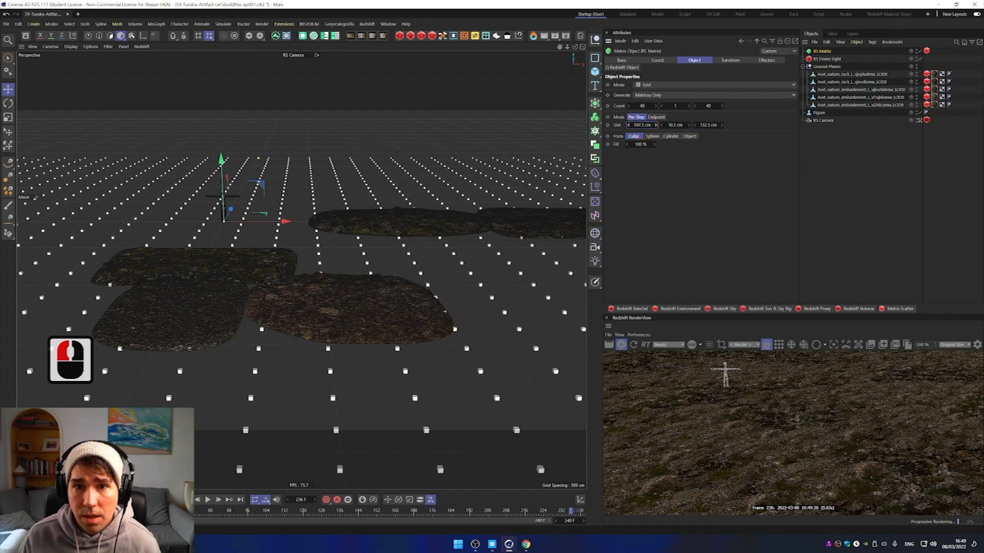
Step: Increase the RS Matrix grid's per-step Z size to 271.5 cm
left_click(709, 126)
left_click_drag(709, 126, 720, 125)
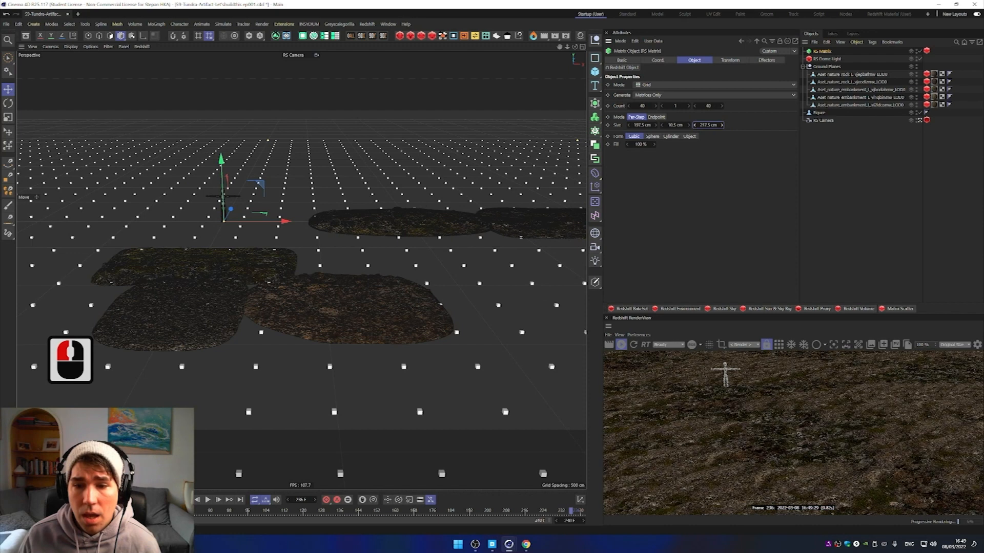
left_click_drag(255, 253, 226, 238, "alt")
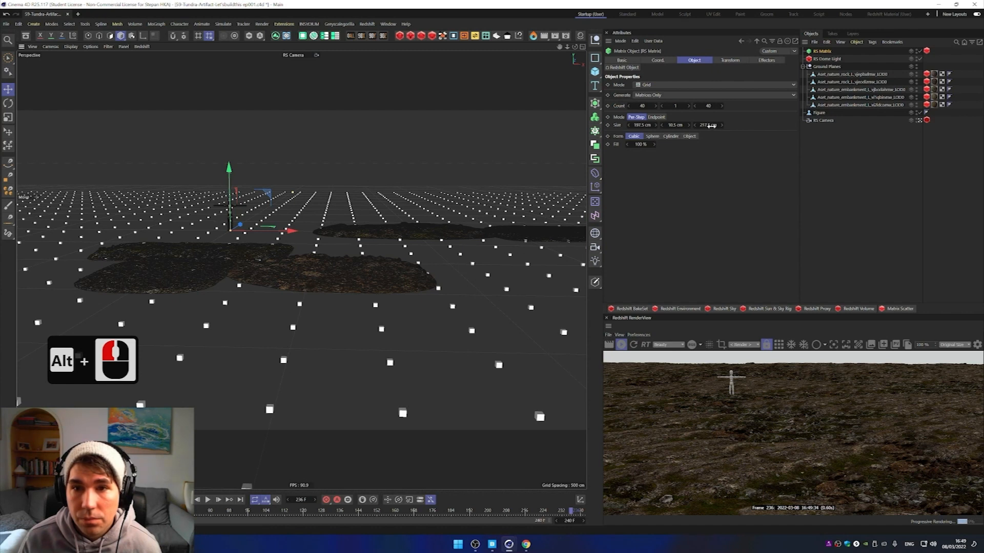
left_click_drag(705, 126, 706, 125)
left_click_drag(336, 221, 325, 246, "alt")
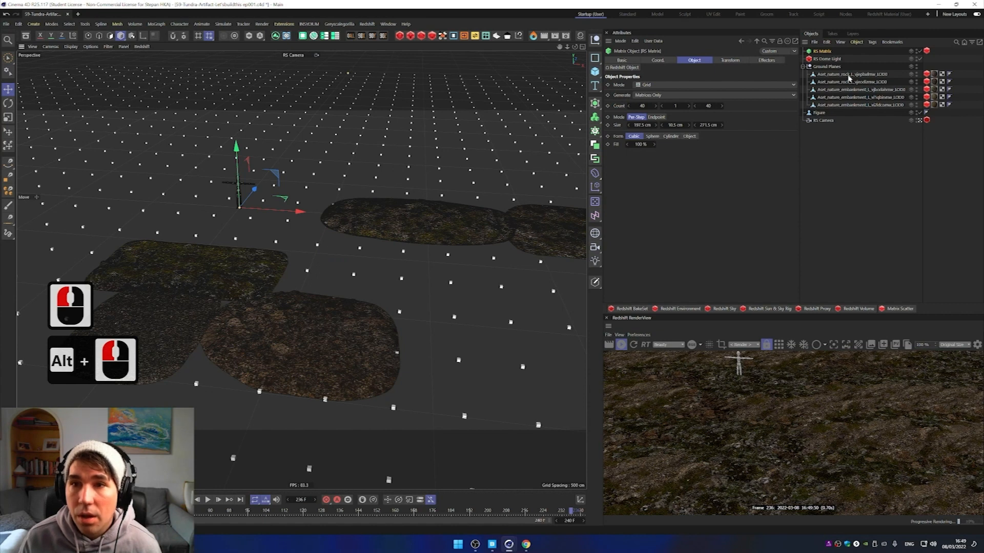
Step: Add a Random effector to the RS Matrix object
left_click(819, 51)
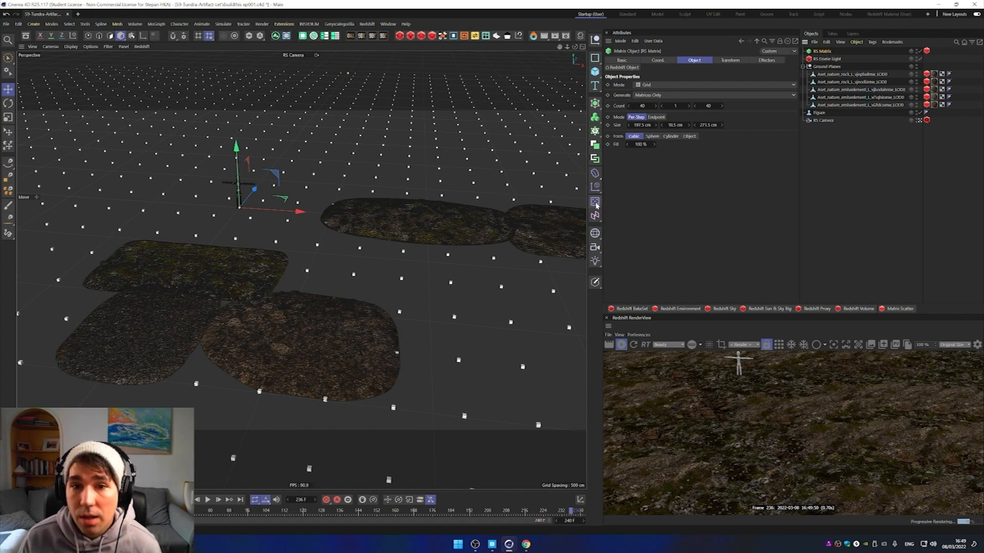
left_click(595, 174)
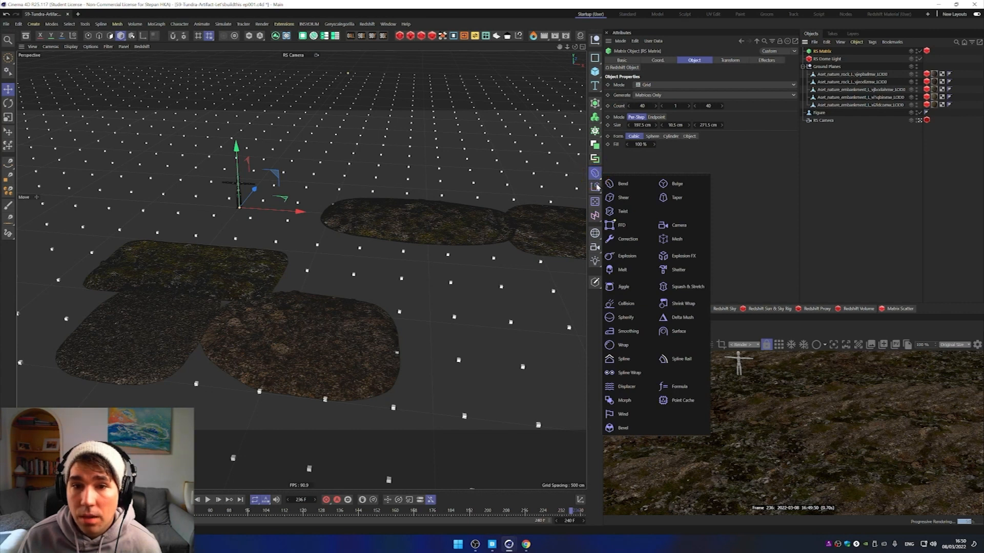
left_click(596, 187)
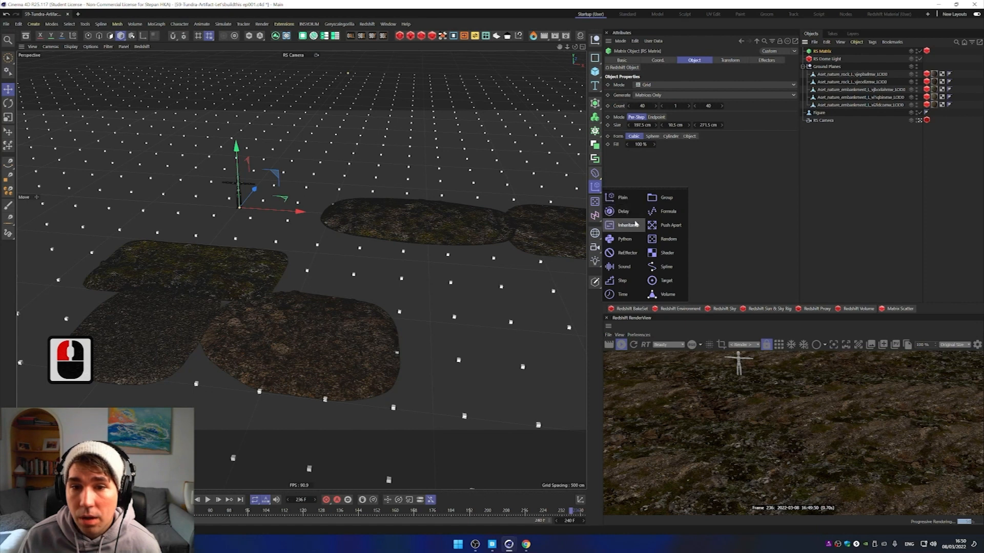
left_click(668, 239)
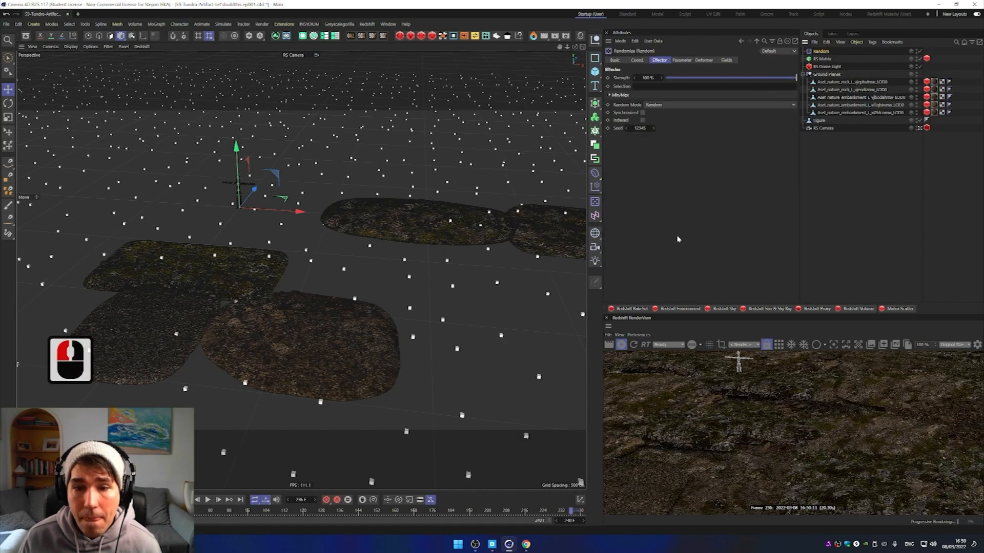
Step: Set the Random effector's P.Y position offset to 0 cm so the ground pieces stay level
left_click(822, 51)
left_click(821, 51)
left_click(682, 60)
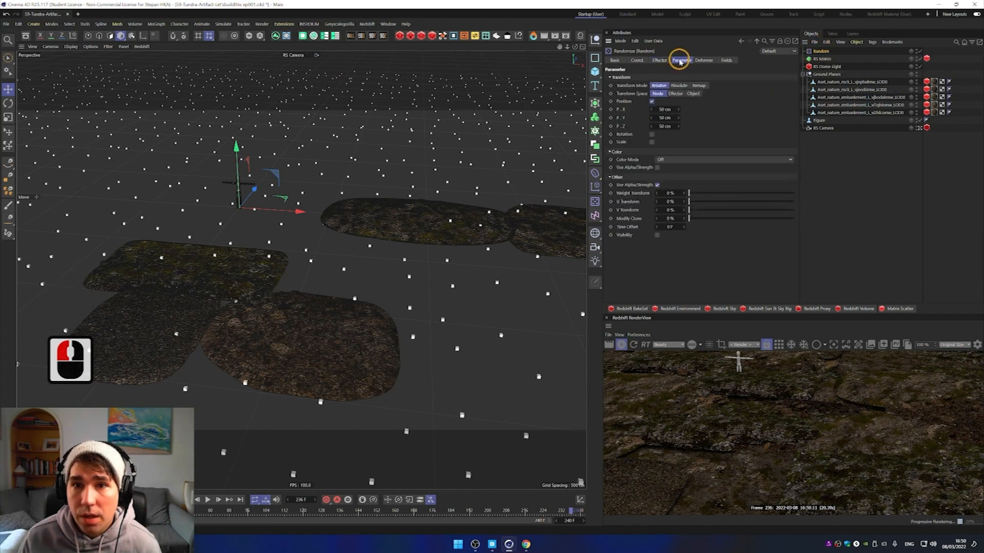
left_click(665, 117)
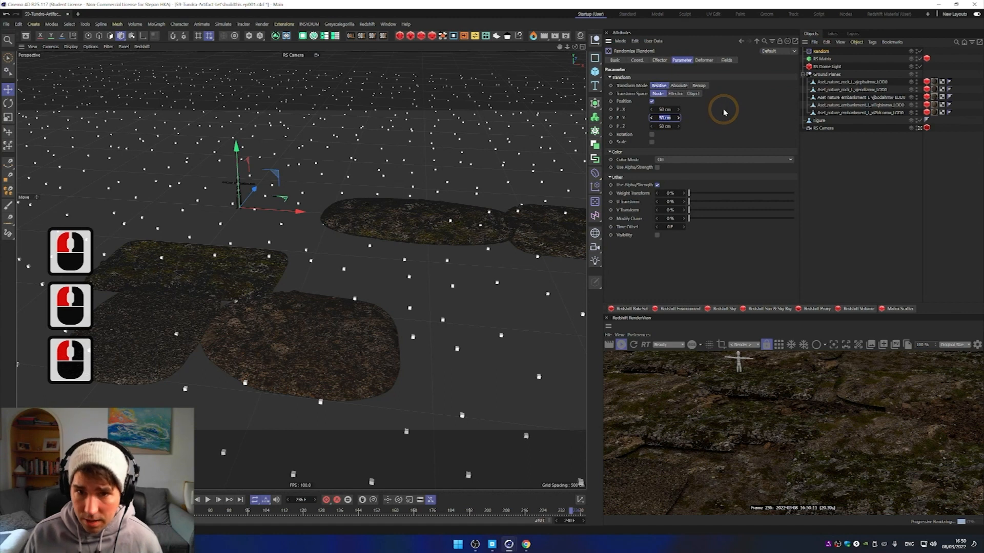
type("0")
key("Return")
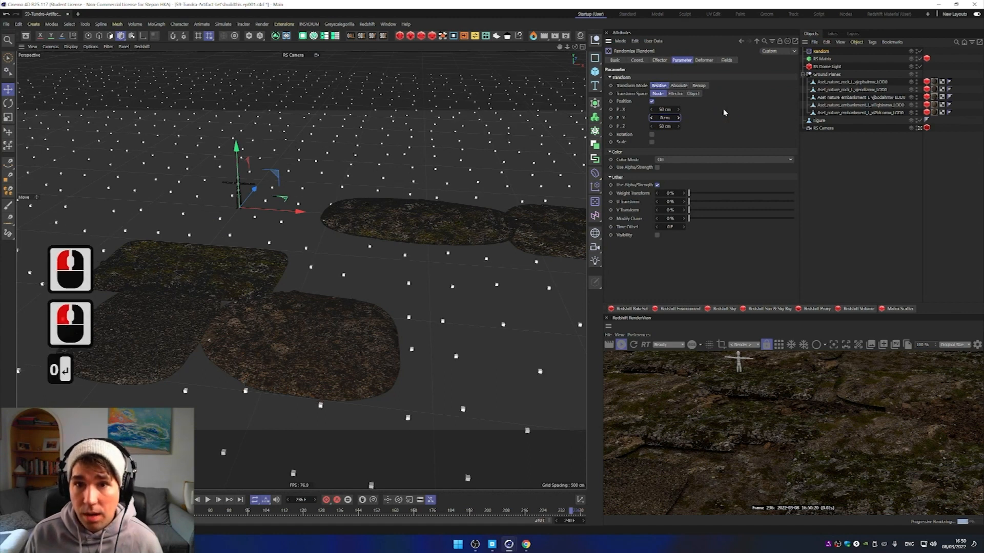
Step: Try different P.Z position offsets on the Random effector and return P.Z to 50 cm
left_click(666, 126)
left_click_drag(672, 125, 649, 126)
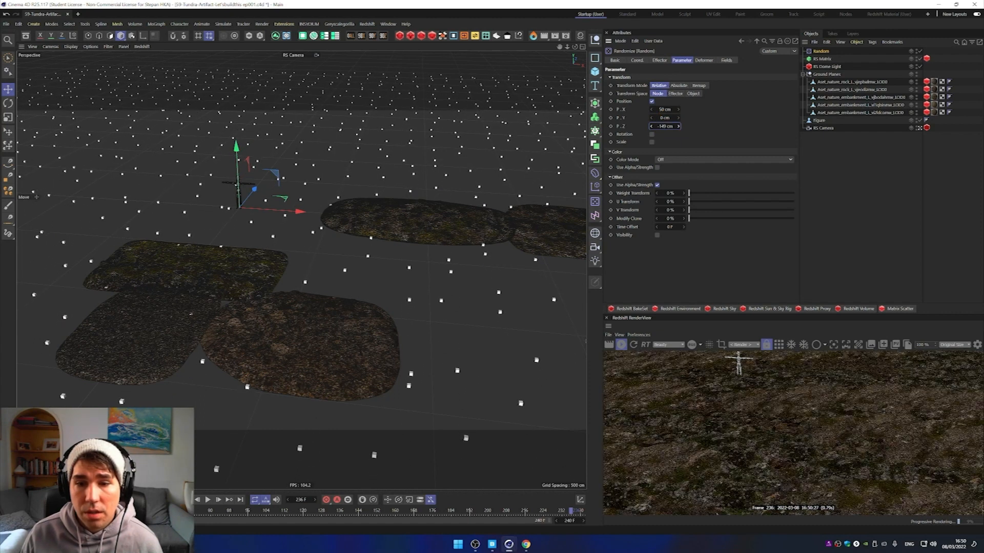
left_click_drag(678, 126, 679, 103)
double_click(668, 125)
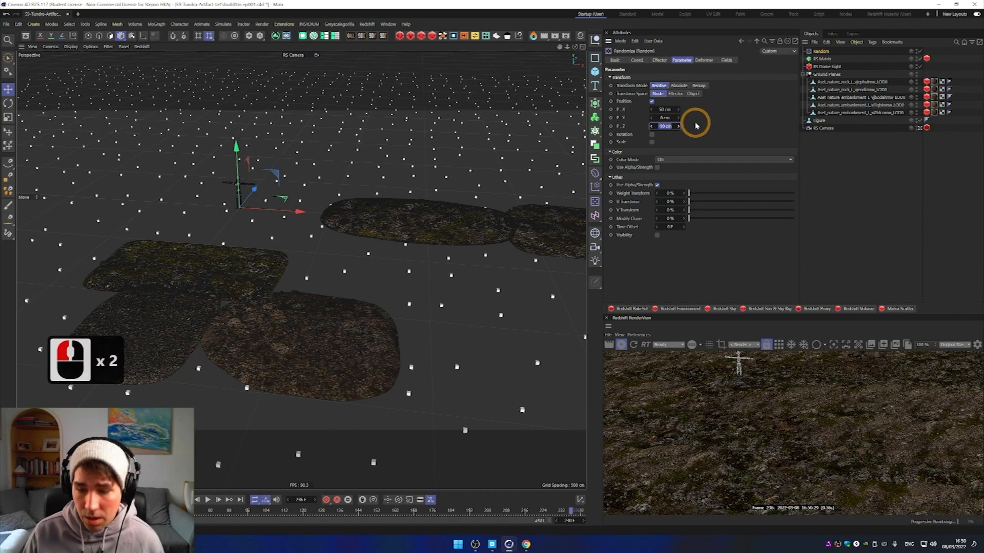
type("50")
key("Return")
Step: Pull the camera back over the scattered ground and fit the whole rendered frame in the Redshift RenderView
left_click_drag(338, 218, 359, 213, "alt")
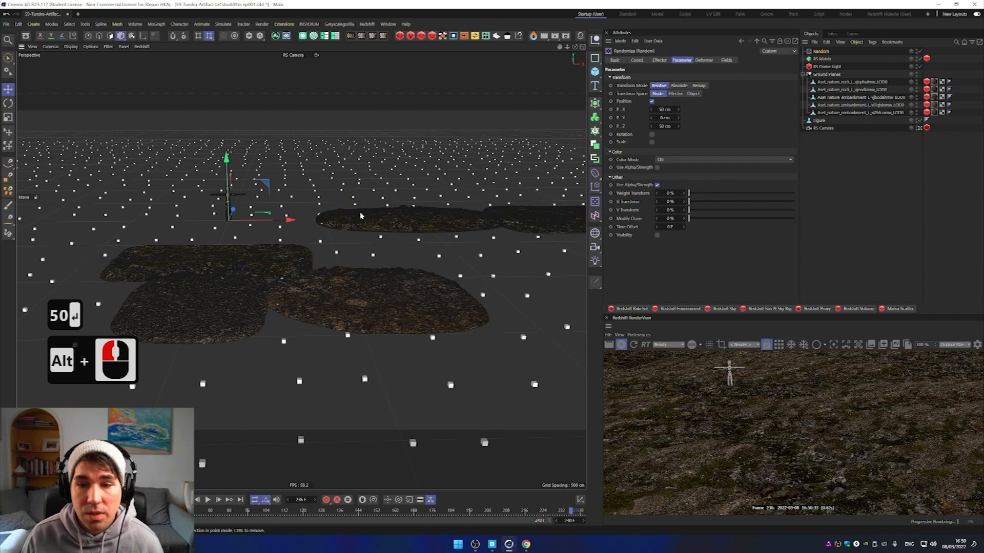
middle_click_drag(359, 216, 360, 216, "alt")
left_click_drag(360, 215, 363, 205, "alt")
scroll(404, 174, "down", 7, "alt")
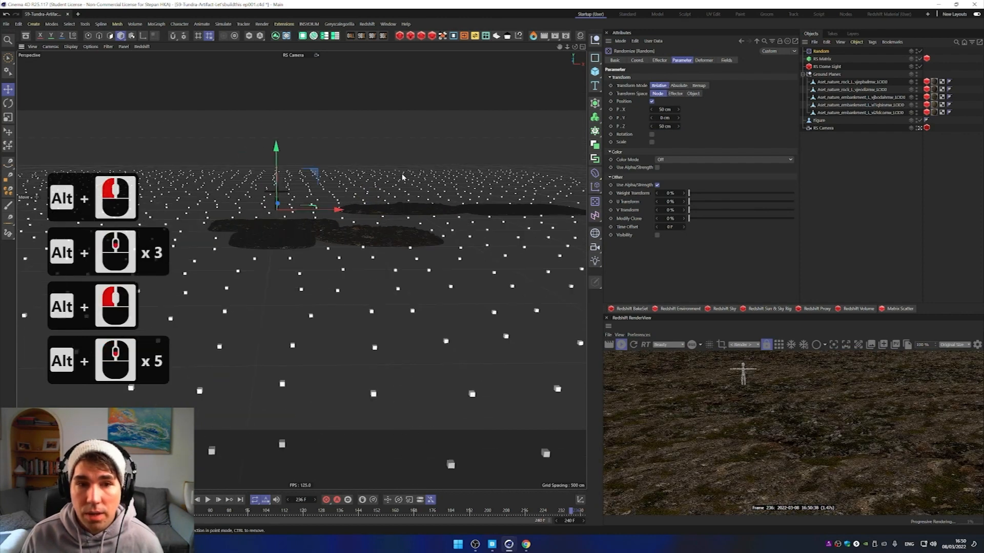
scroll(409, 171, "down", 2, "alt")
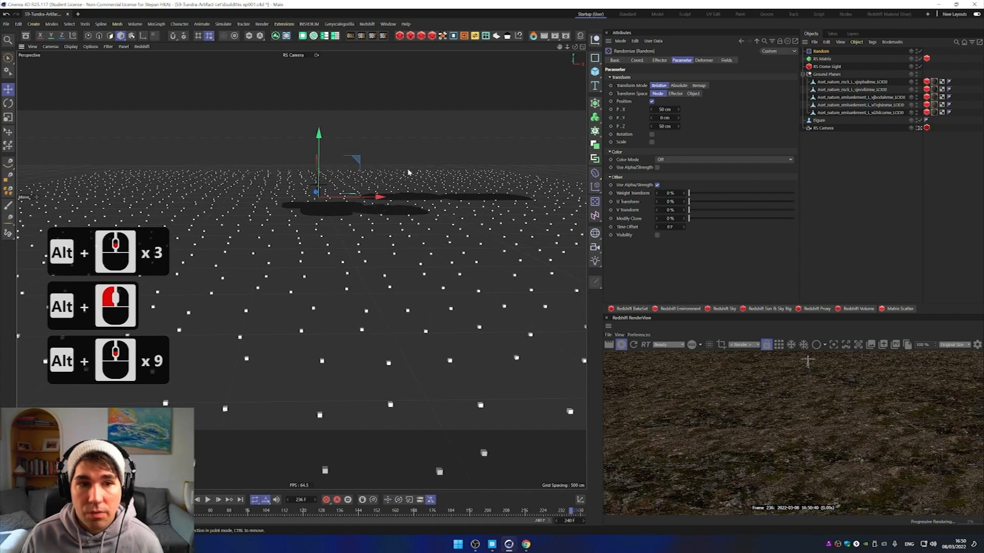
scroll(405, 174, "down", 3, "alt")
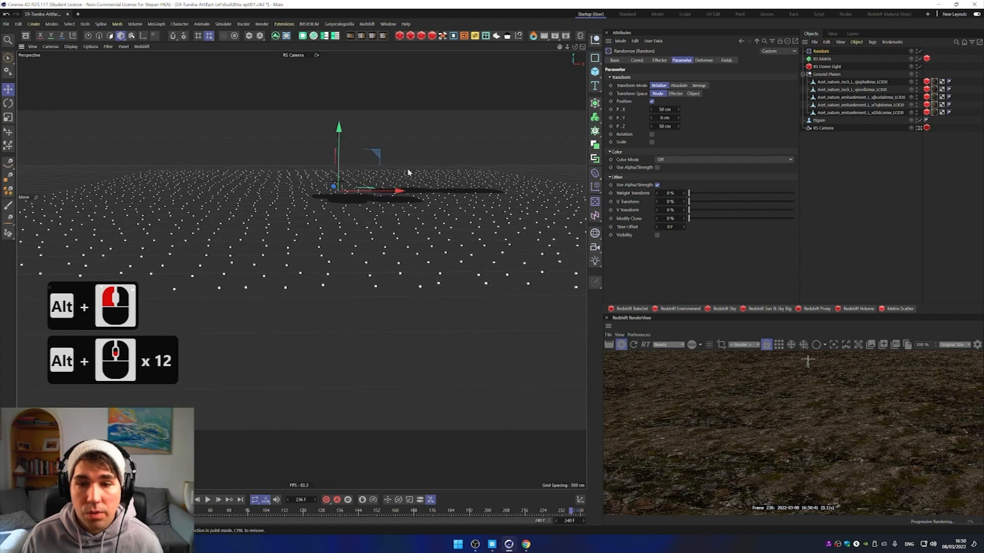
left_click(716, 364)
key("ctrl+f")
left_click_drag(738, 398, 738, 414, "alt")
left_click(736, 410)
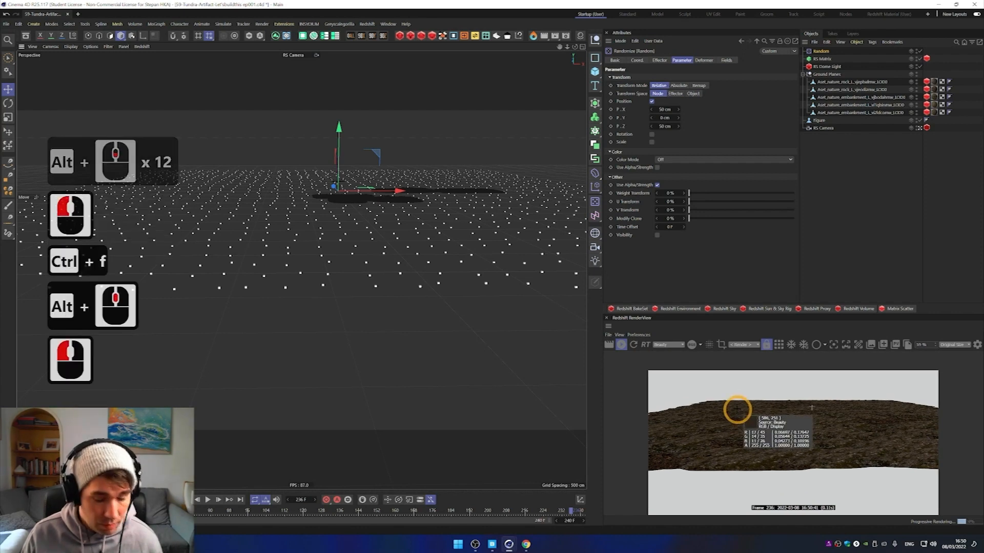
key("ctrl+f")
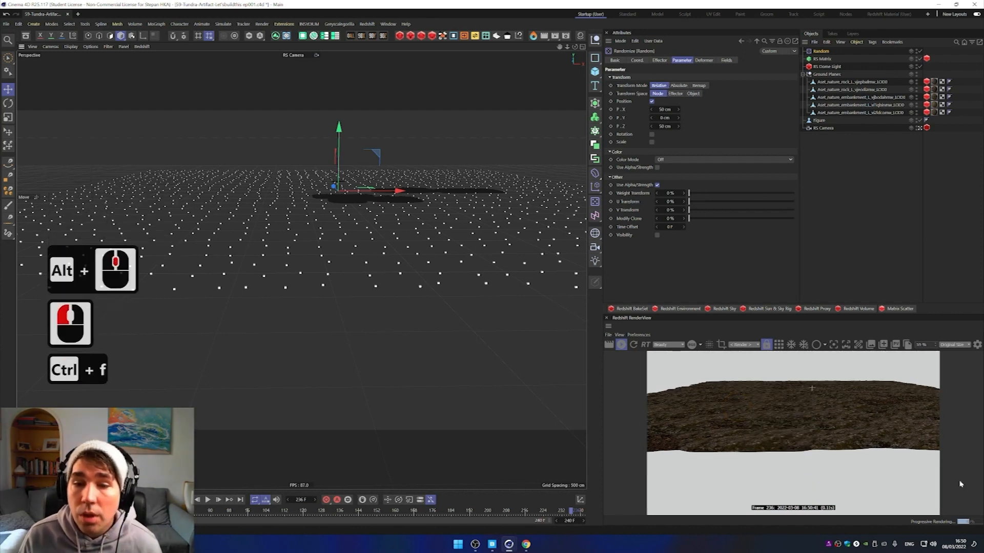
Step: Examine the scattered ground and its horizon in the render from closer and lower camera angles
middle_click_drag(443, 187, 403, 255, "alt")
scroll(358, 257, "up", 6, "alt")
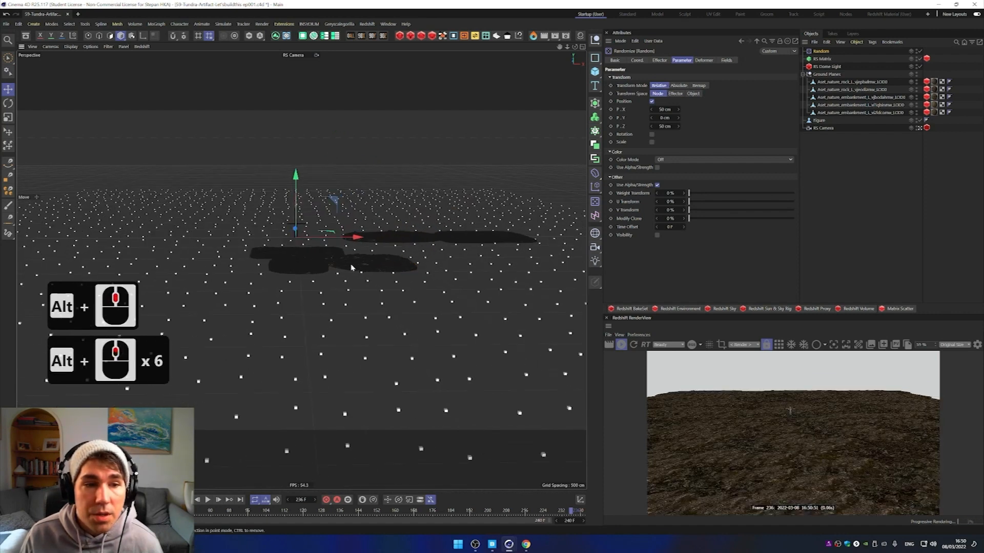
left_click_drag(321, 270, 343, 254, "alt")
scroll(346, 254, "up", 2, "alt")
left_click_drag(350, 256, 349, 251, "alt")
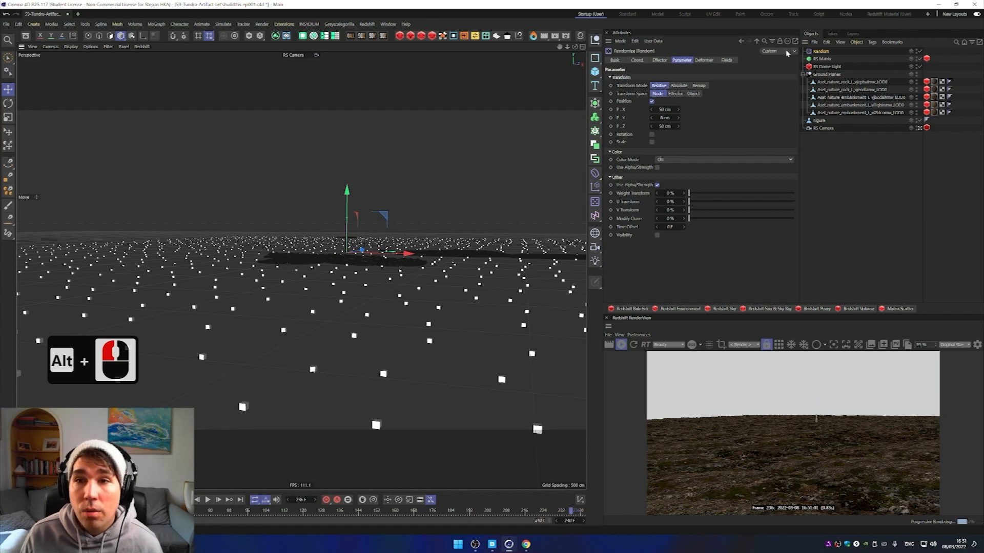
left_click_drag(369, 277, 373, 241, "alt")
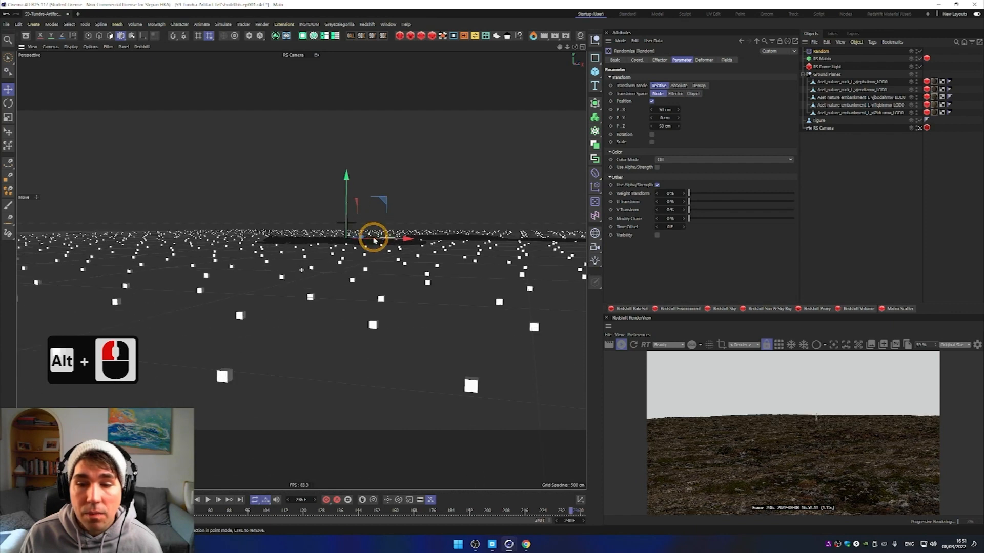
middle_click_drag(373, 237, 374, 240, "alt")
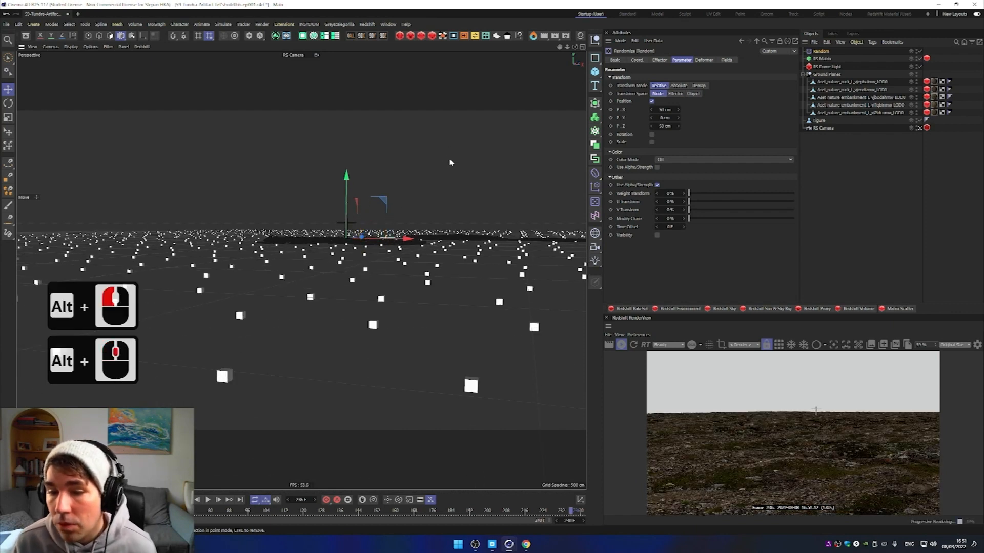
middle_click_drag(404, 219, 398, 223, "alt")
left_click_drag(398, 223, 395, 231, "alt")
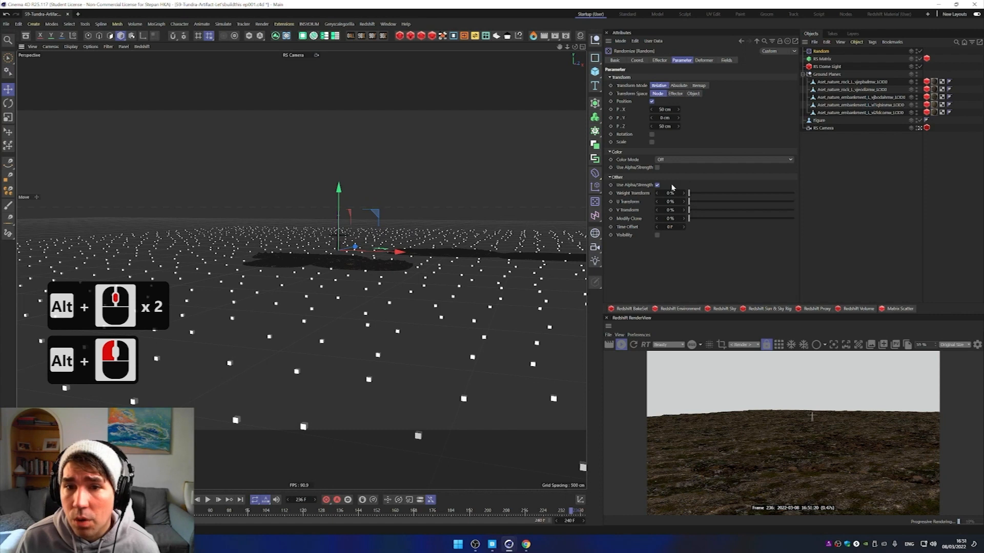
Step: Enable rotation on the Random effector and set its R.H heading variation to 41°
left_click(651, 134)
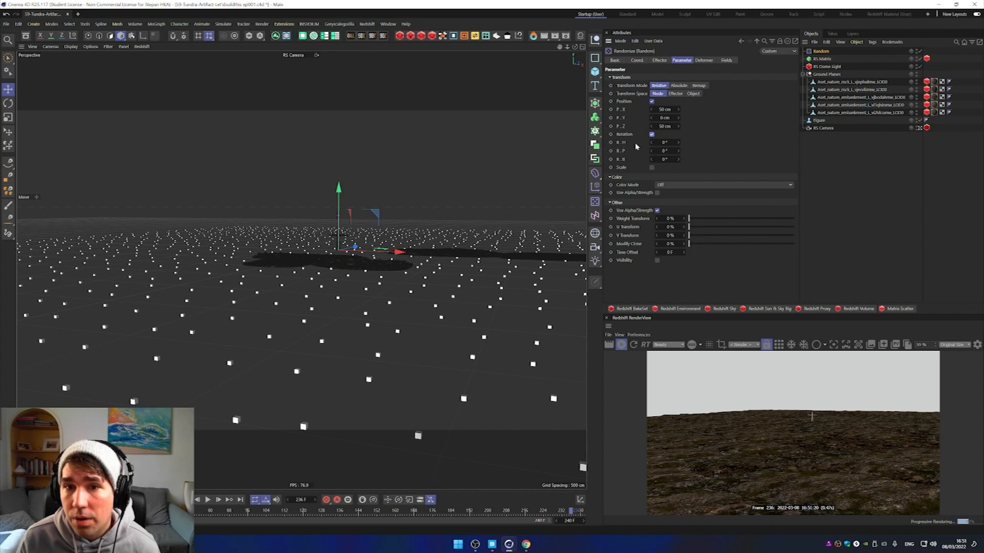
double_click(663, 145)
type("20")
key("Return")
left_click_drag(665, 143, 670, 143)
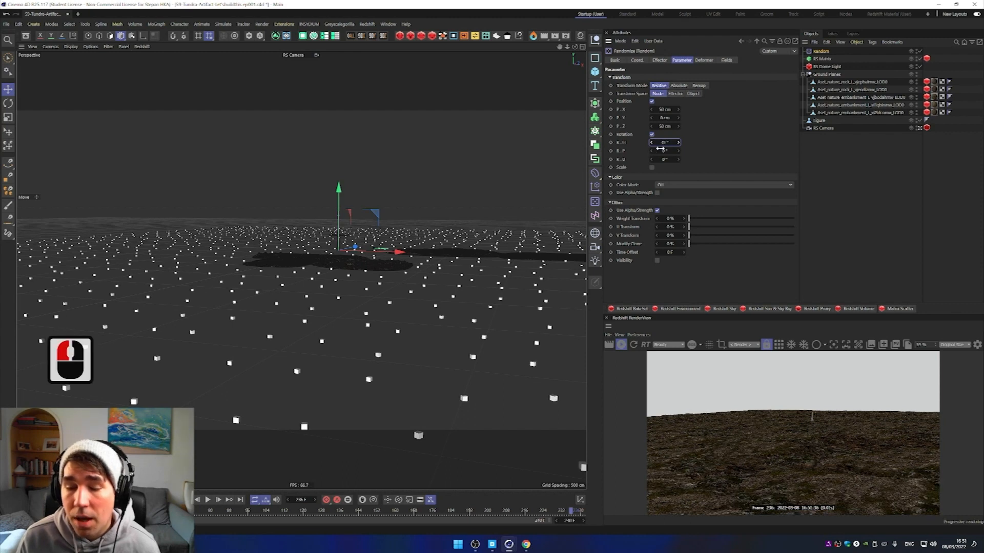
left_click_drag(363, 285, 360, 282, "alt")
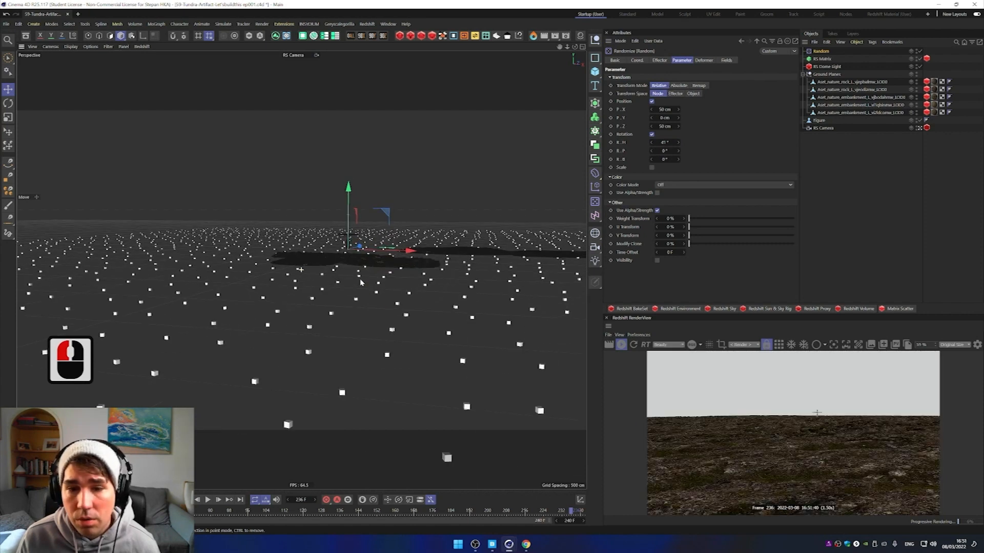
Step: Examine the reference artwork of the floating stone artifact in the Picture Viewer and close it
middle_click_drag(416, 234, 374, 245, "alt")
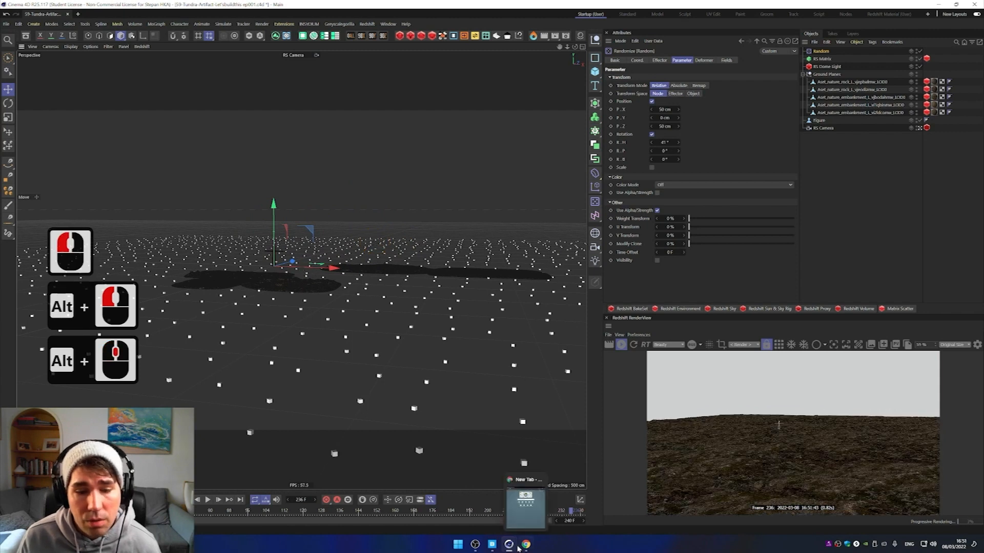
left_click(509, 544)
left_click(541, 502)
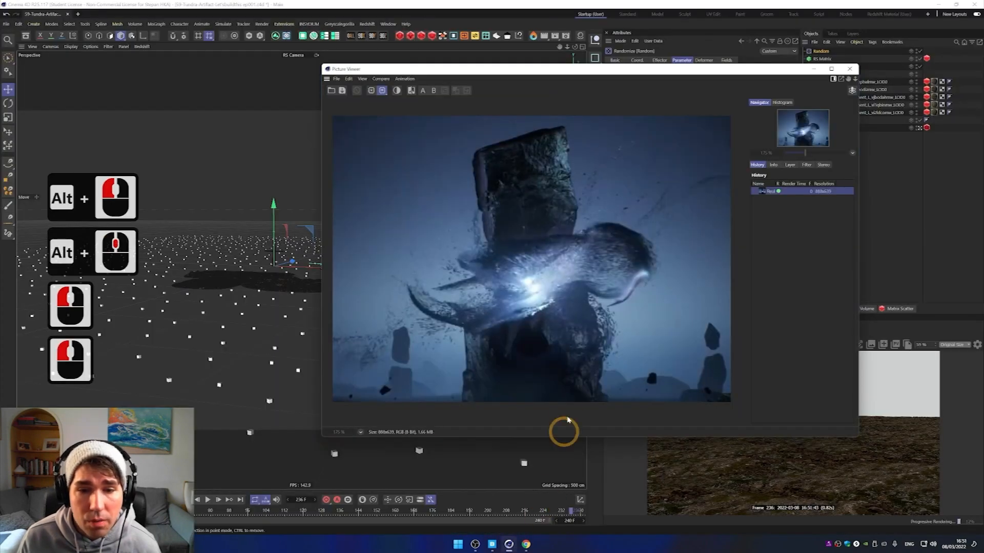
scroll(629, 346, "down", 2)
scroll(581, 327, "up", 1)
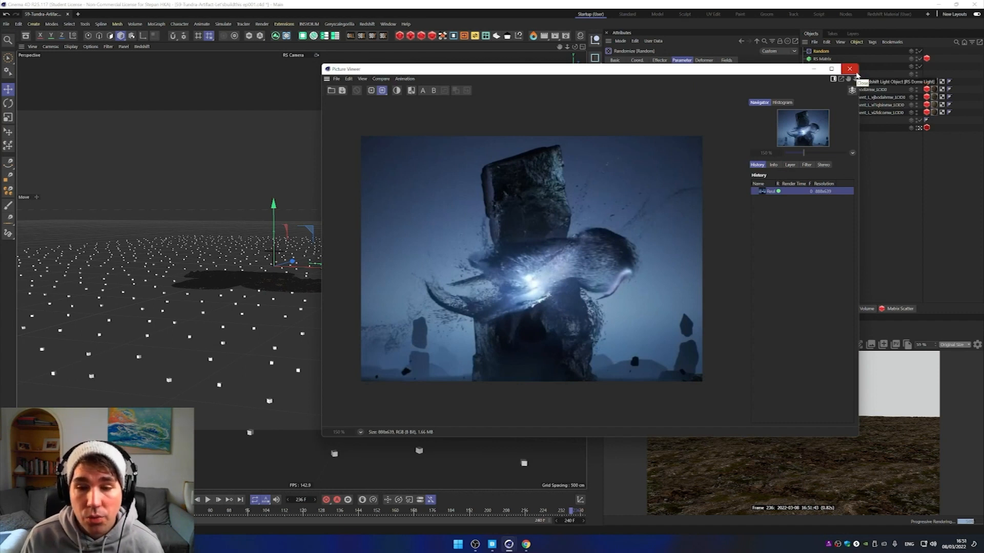
left_click(854, 72)
Step: Group the Random effector and RS Matrix under the Ground Planes null and collapse that group
mouse_move(822, 60)
left_mouse_down()
mouse_move(834, 83)
mouse_move(826, 74)
left_mouse_up()
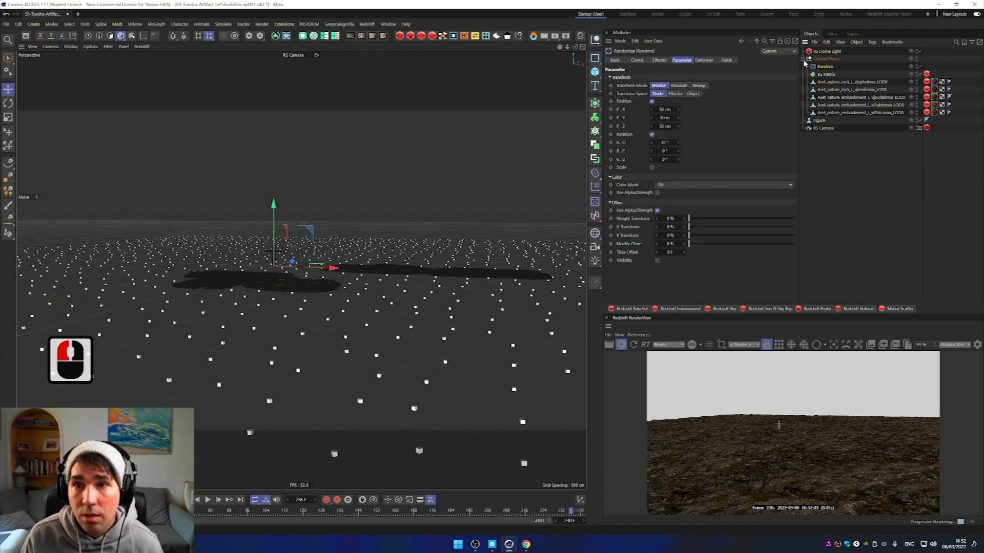
left_click(804, 59)
left_click(823, 59)
left_click_drag(823, 59, 458, 277)
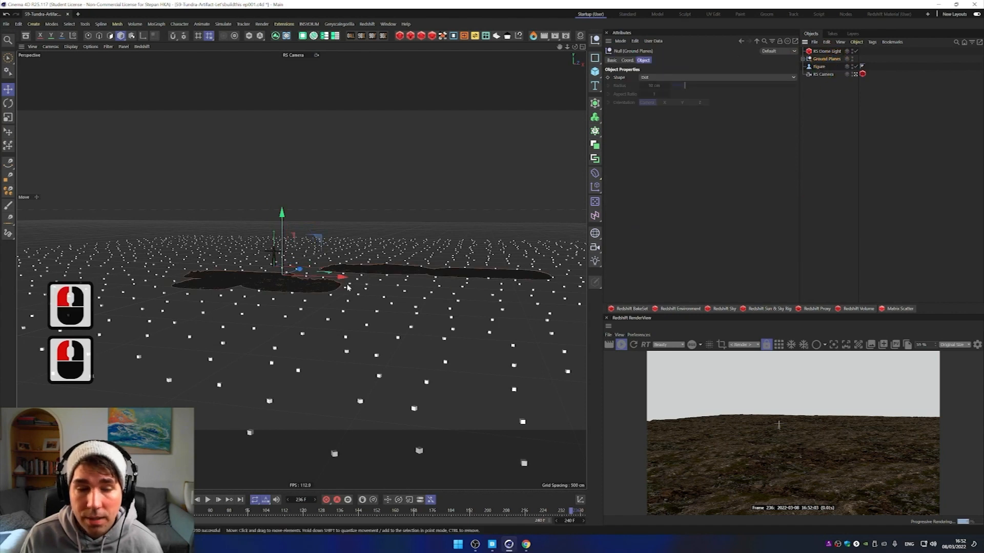
Step: Add a Cylinder primitive at the centre of the scattered ground
middle_click_drag(347, 287, 328, 285, "alt")
left_click_drag(328, 285, 315, 261, "alt")
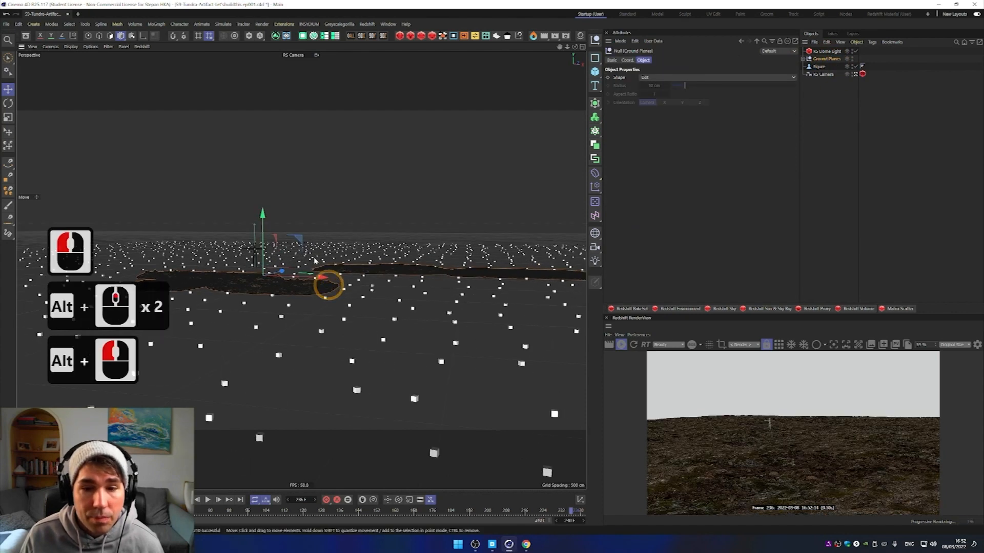
left_click_drag(332, 221, 317, 301, "alt")
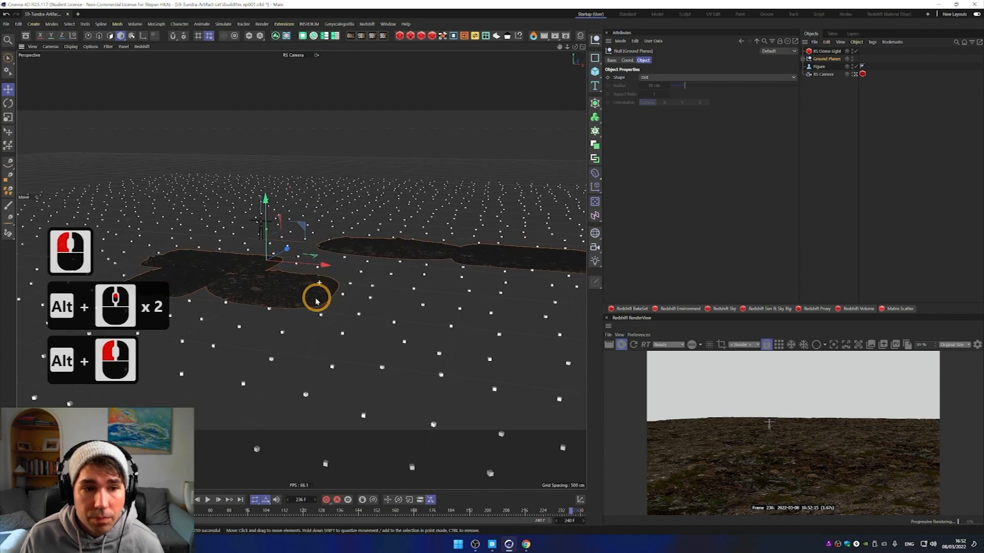
scroll(306, 232, "down", 4, "alt")
middle_click_drag(307, 229, 329, 234, "alt")
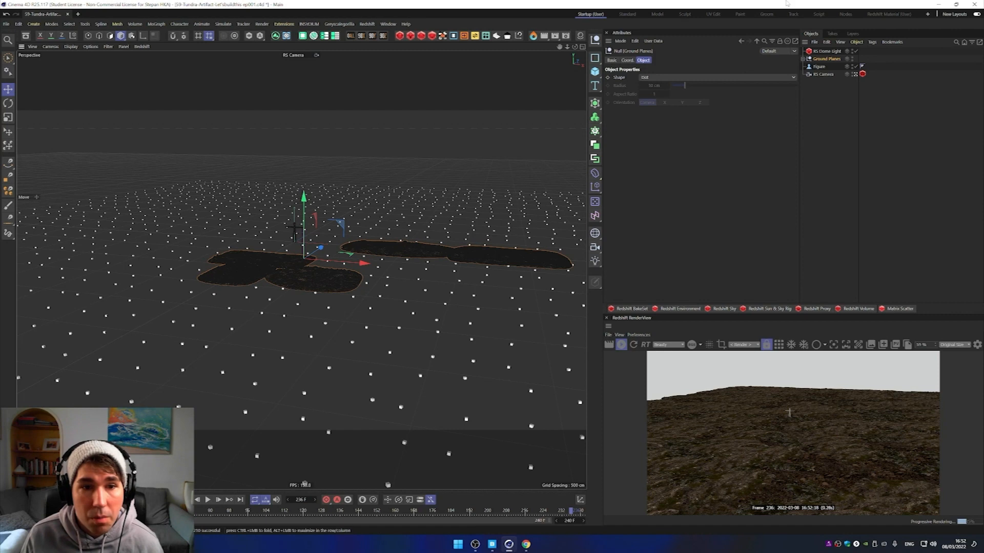
left_click(595, 73)
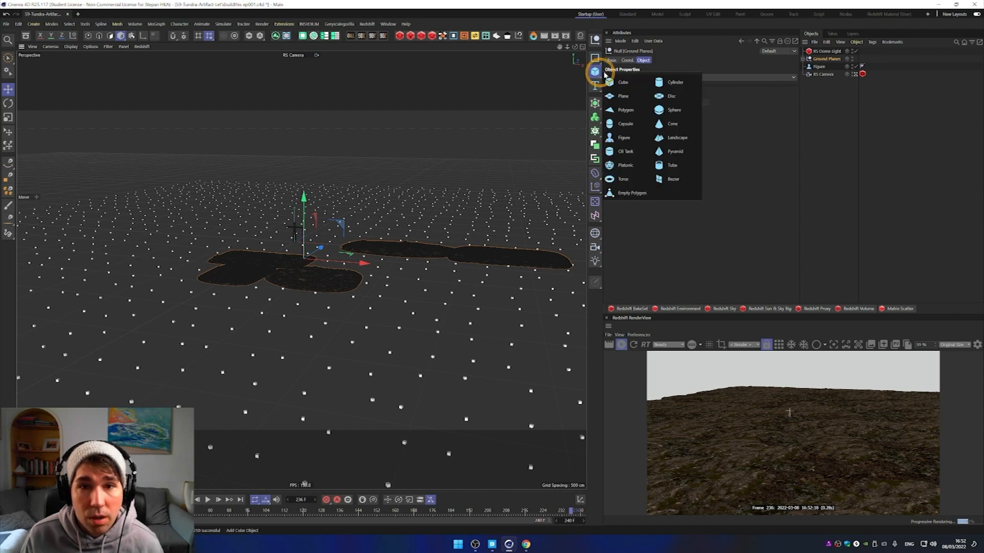
left_click(672, 83)
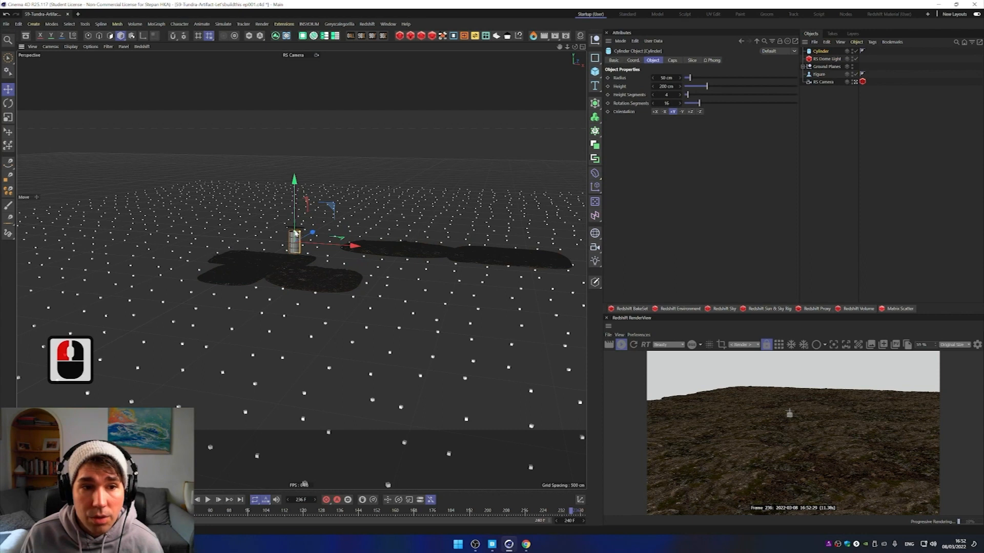
Step: Reshape the cylinder into a flat disc about 526 cm in radius and about 13 cm high
mouse_move(300, 232)
left_mouse_down()
mouse_move(333, 241)
mouse_move(295, 233)
left_mouse_up()
scroll(296, 234, "up", 20, "alt")
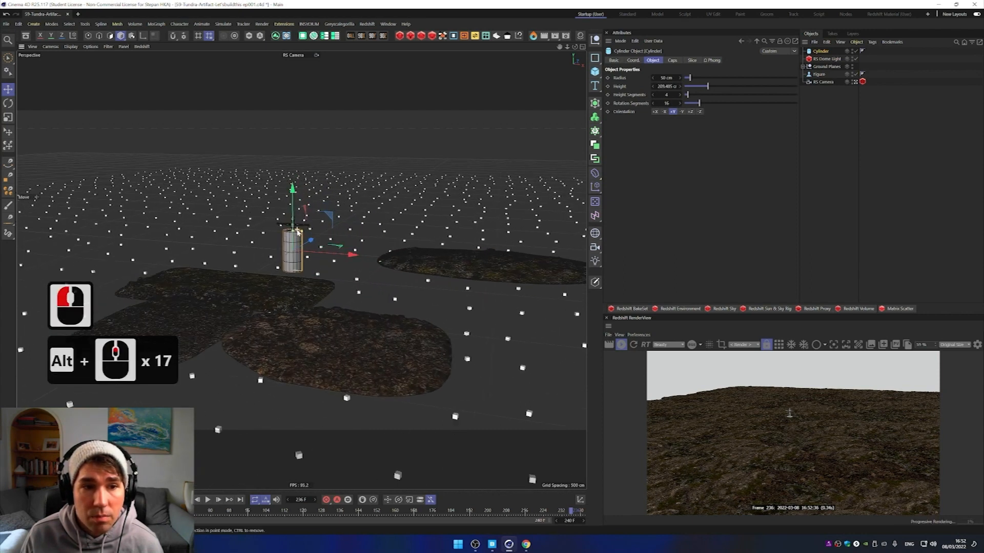
left_click_drag(304, 235, 442, 267)
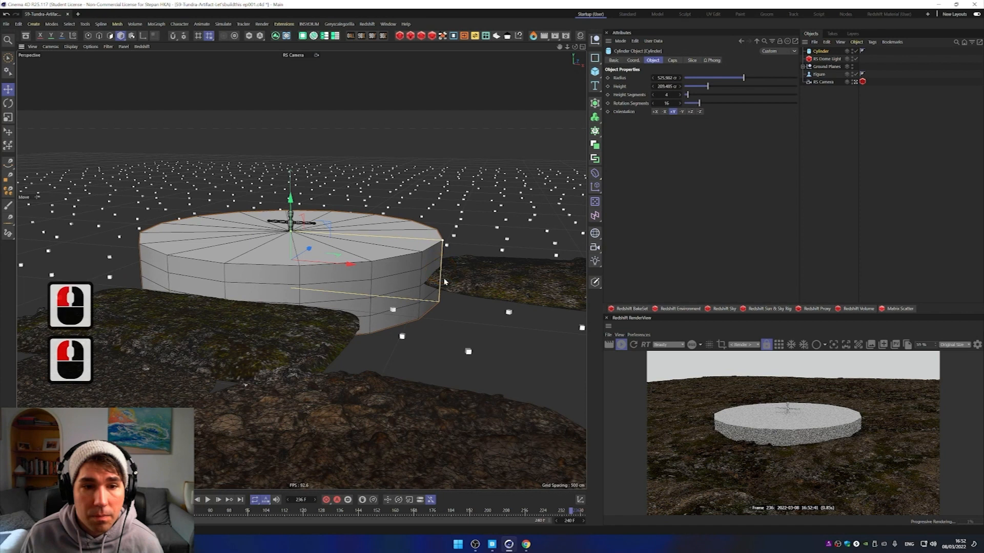
left_click_drag(291, 233, 301, 262)
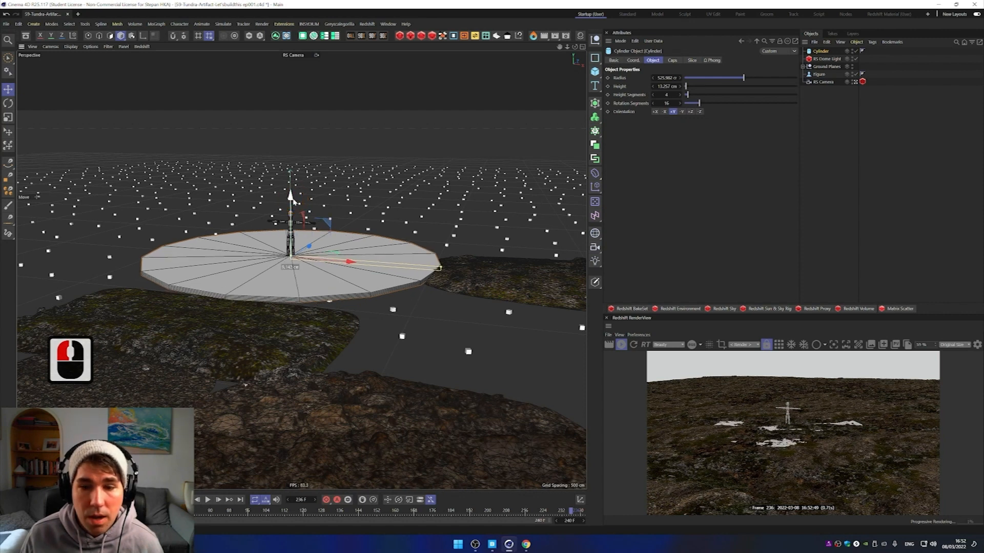
Step: Adjust the disc's vertical position until it only partly pokes through the rocky ground like patches of water
left_click_drag(293, 199, 293, 198)
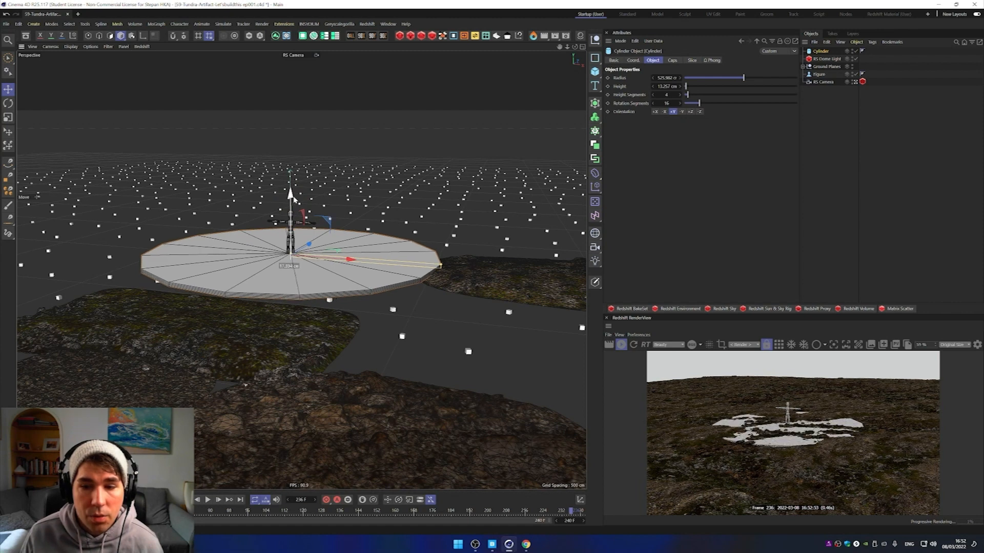
left_click_drag(293, 199, 293, 199)
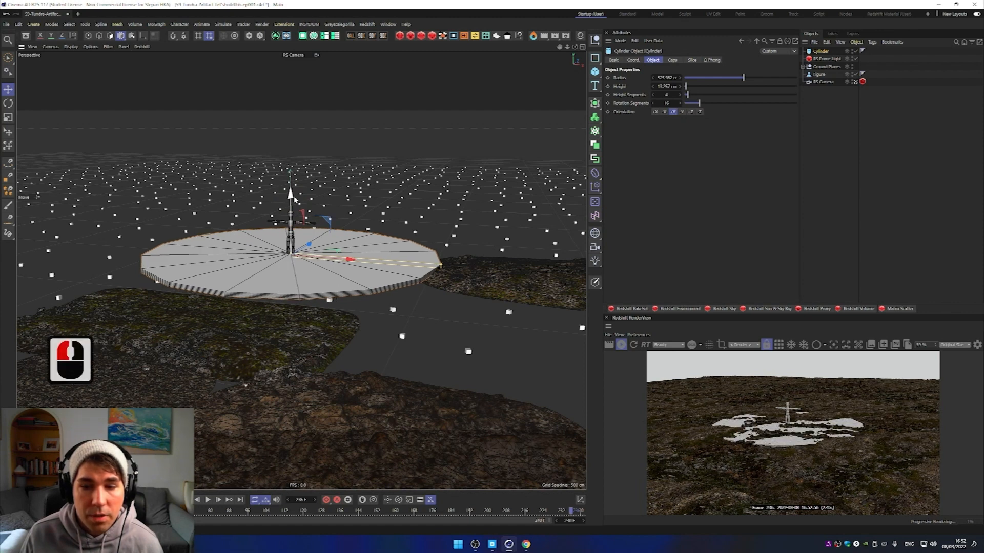
left_click_drag(289, 193, 290, 192)
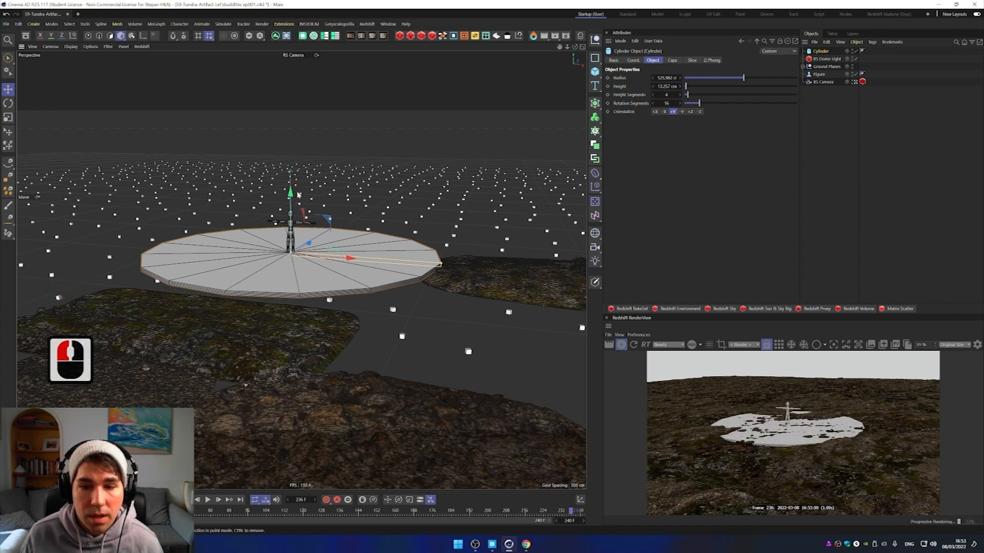
left_click_drag(296, 194, 290, 196)
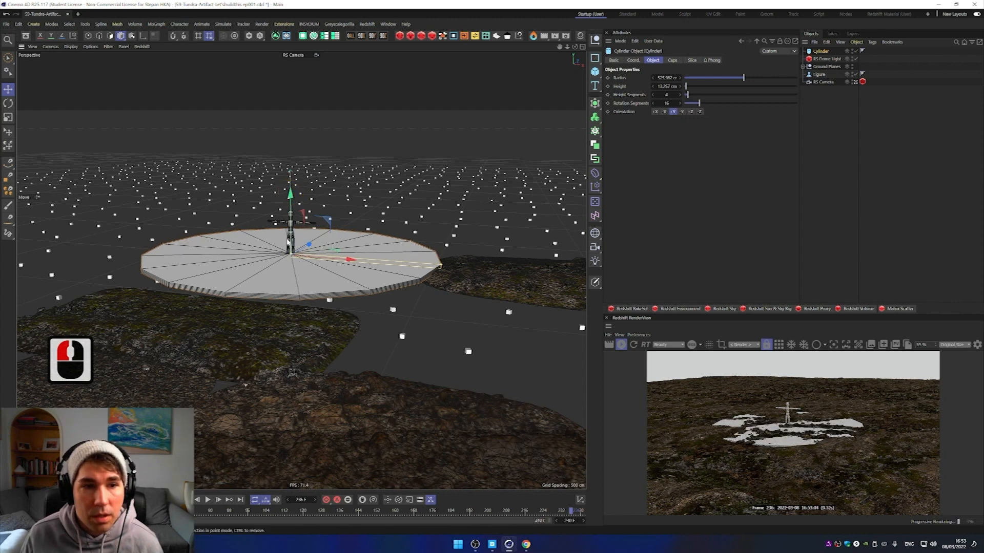
Step: Move the scale figure away from the disc's centre to near its edge
left_click(289, 239)
left_click(296, 220)
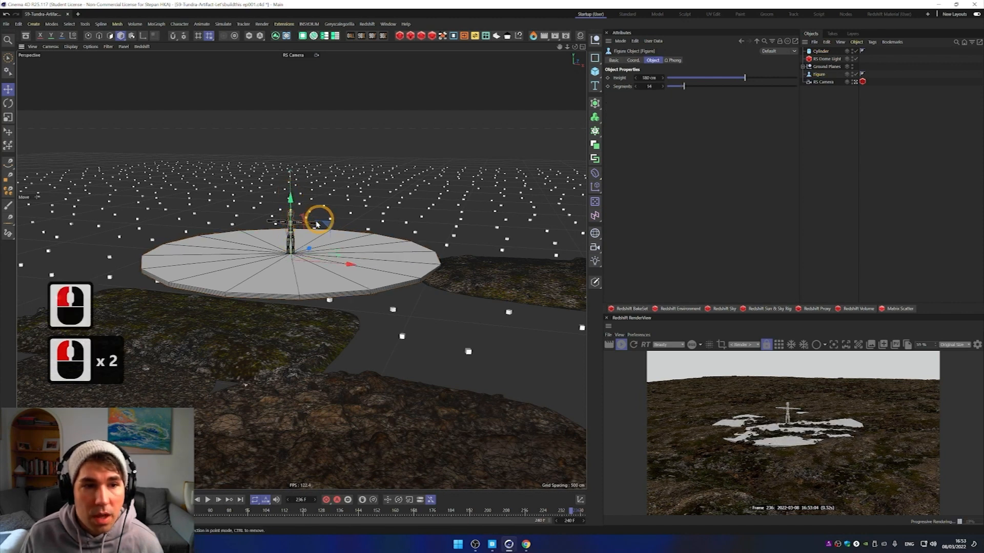
left_click_drag(305, 231, 446, 277)
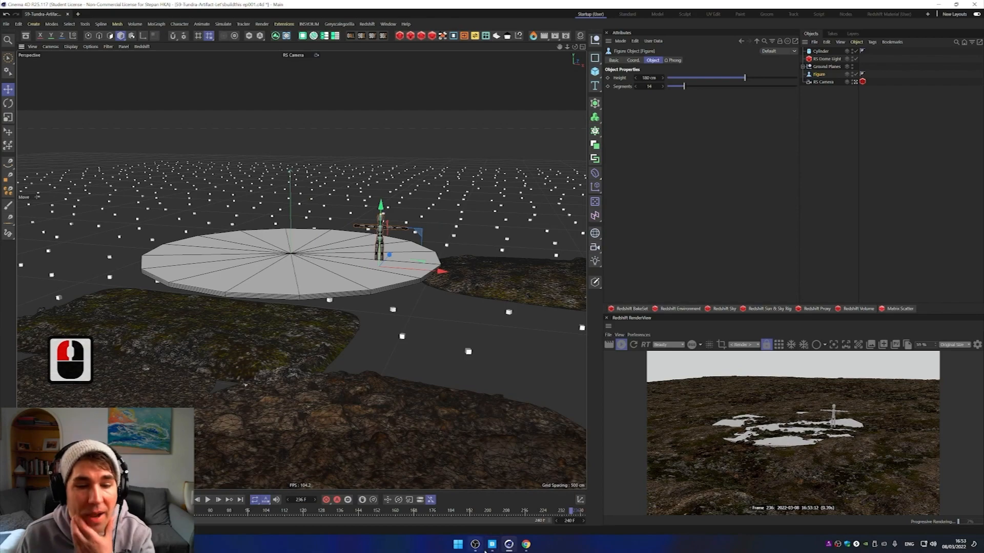
Step: Switch to Quixel Bridge and export the Tundra Lichened Boulder asset to Cinema 4D
left_click(492, 544)
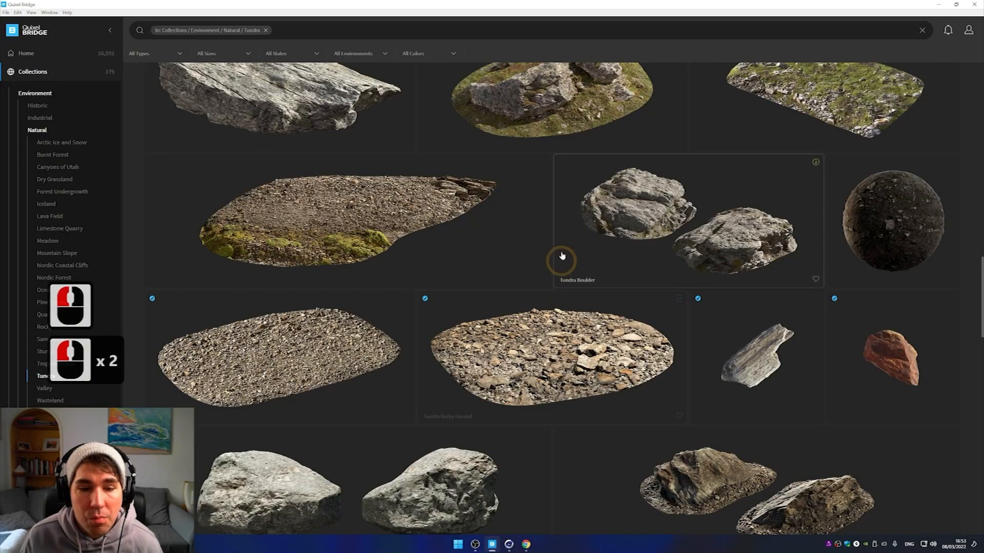
scroll(564, 207, "down", 5)
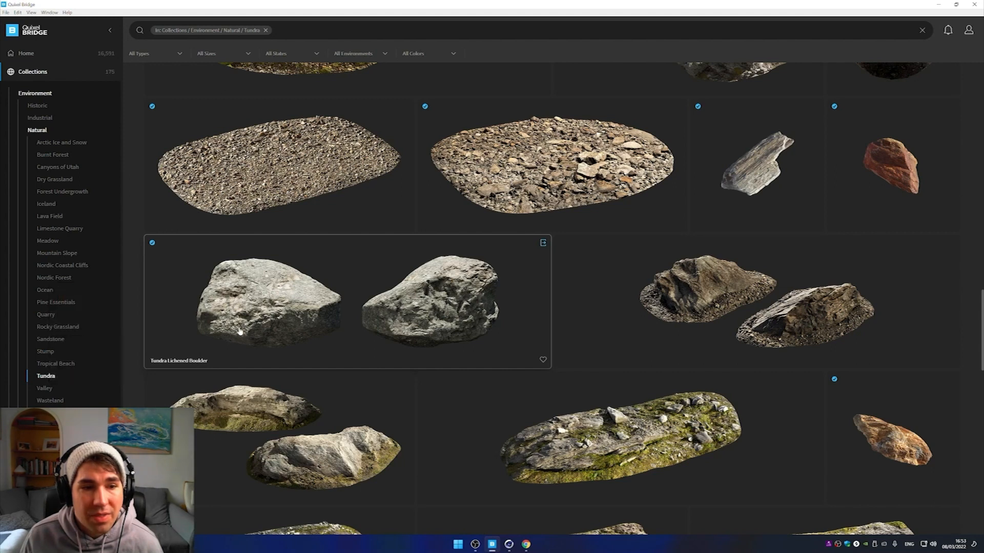
left_click(542, 246)
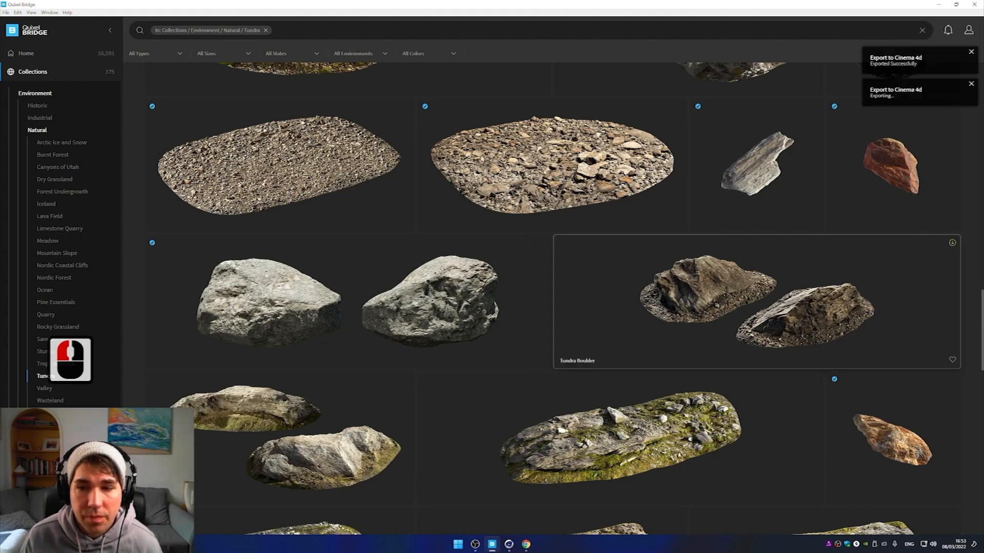
Step: Browse the Tundra collection and export the two neighbouring large grey boulders to Cinema 4D
left_click_drag(983, 308, 982, 79)
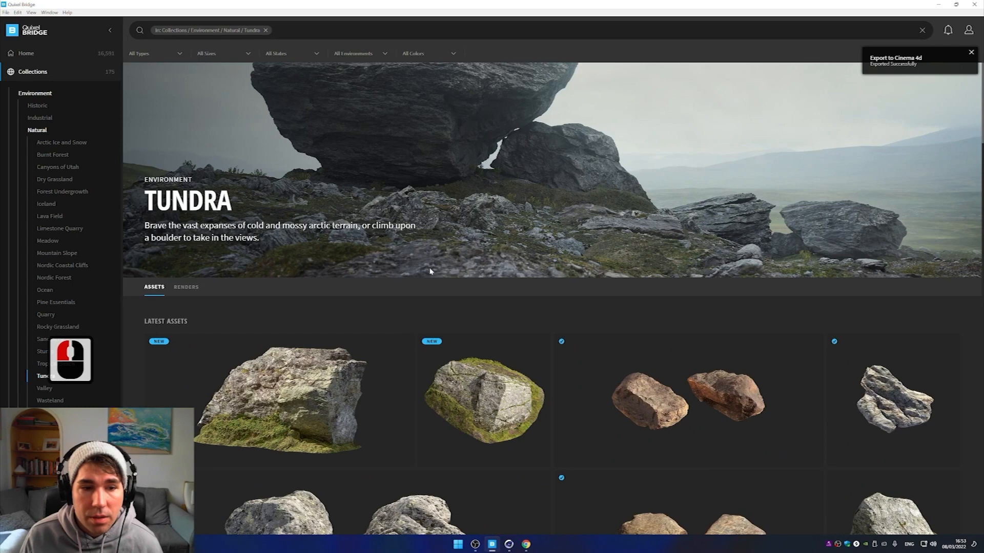
scroll(483, 284, "down", 7)
scroll(506, 278, "down", 20)
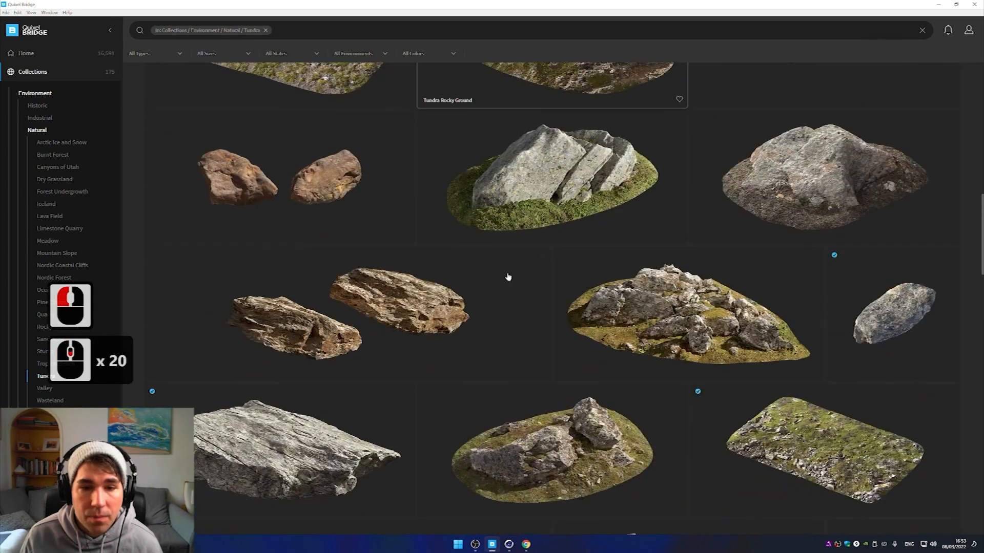
scroll(508, 277, "down", 18)
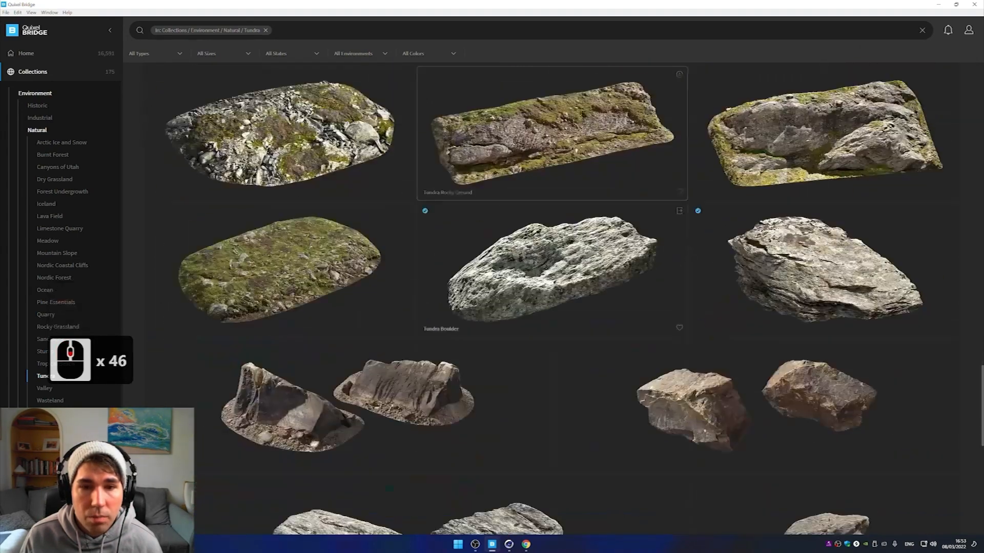
left_click(679, 212)
left_click(951, 212)
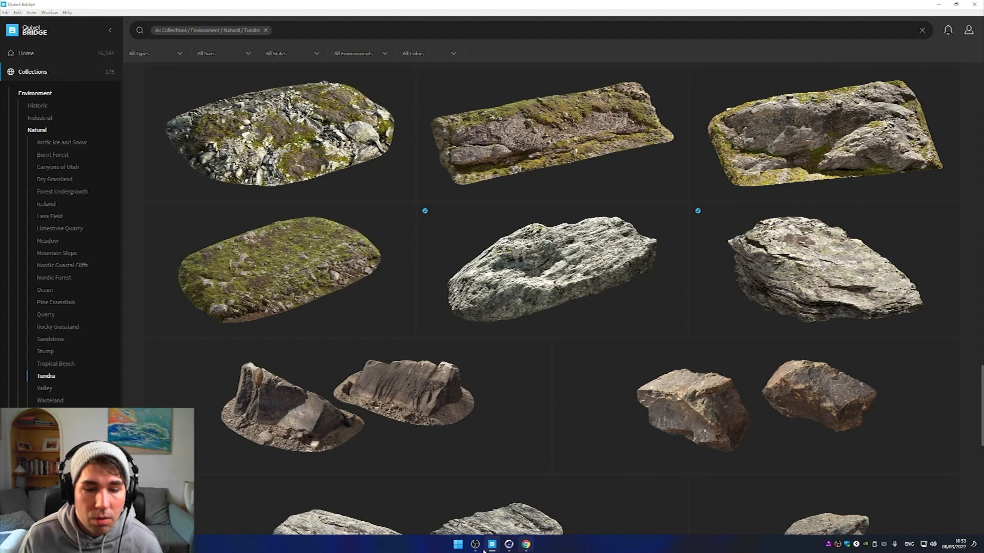
Step: Switch back to Cinema 4D, move the imported medium rock behind the figure and rotate the large rock upright
left_click(508, 545)
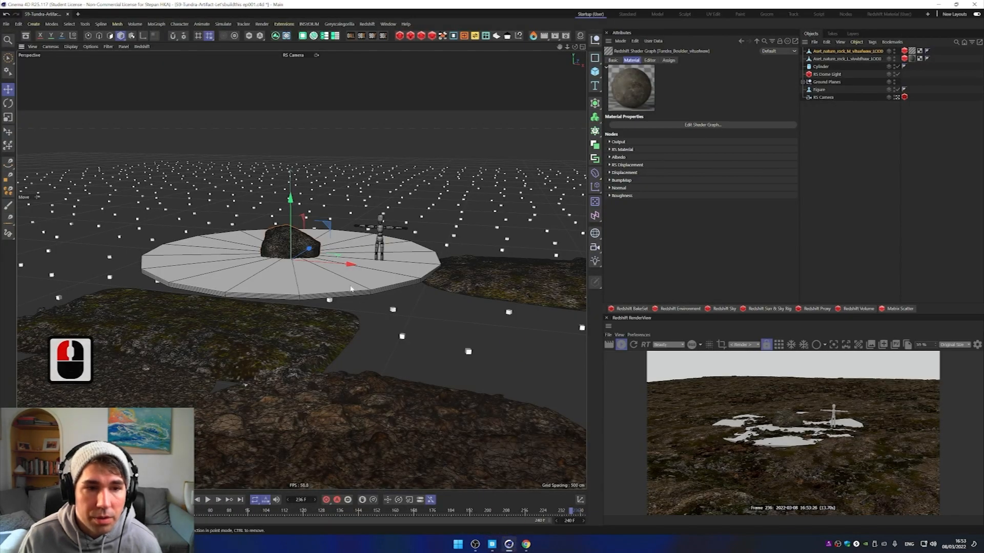
left_click_drag(361, 206, 356, 219)
double_click(310, 250)
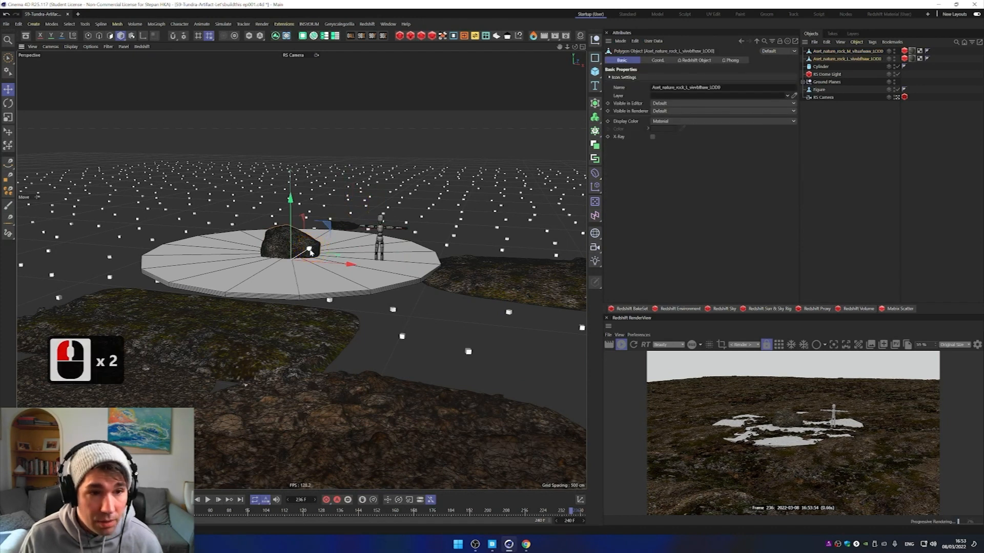
key("r")
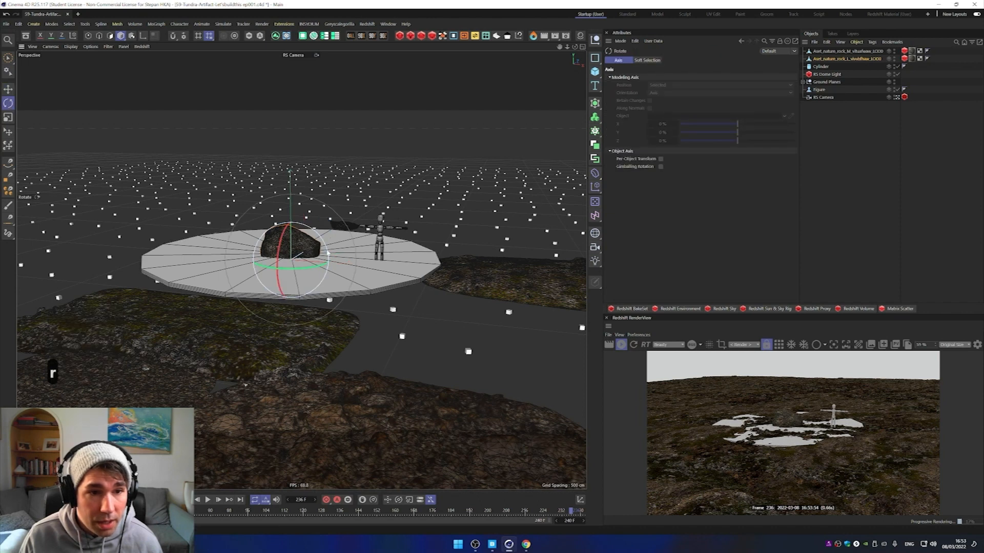
left_click_drag(328, 252, 276, 217)
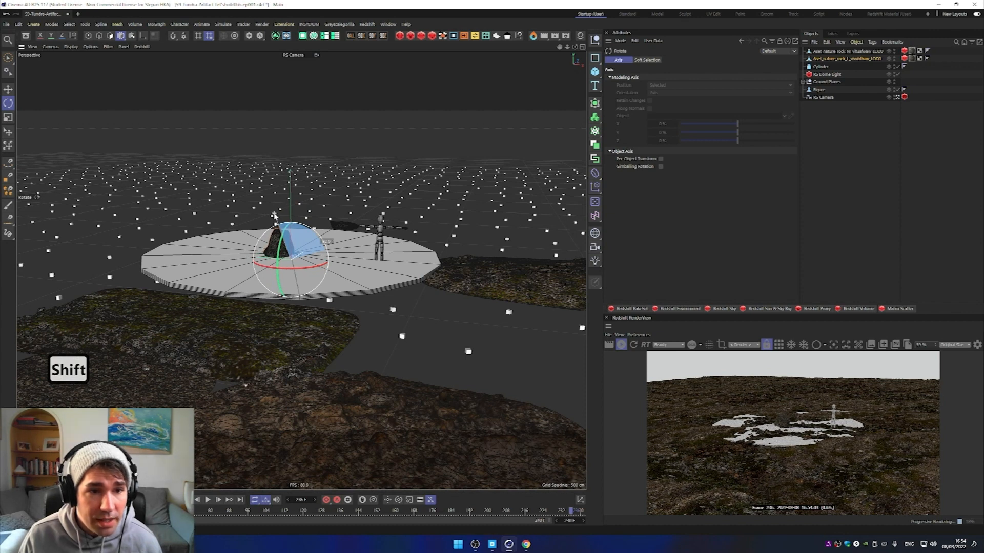
left_click_drag(274, 216, 275, 217, "shift")
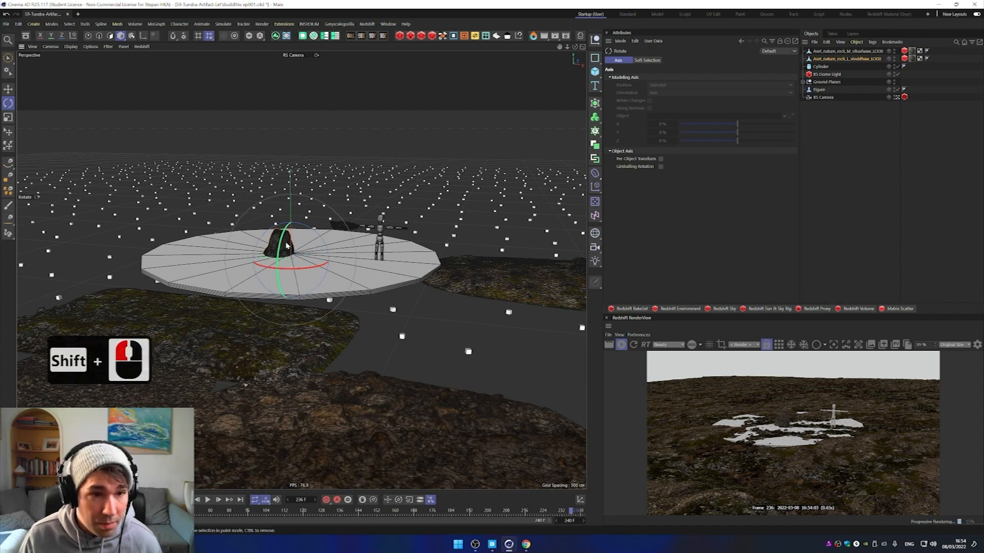
Step: Raise the upright rock and shift it sideways so it stands at the middle of the disc
key("e")
left_click_drag(290, 200, 291, 168)
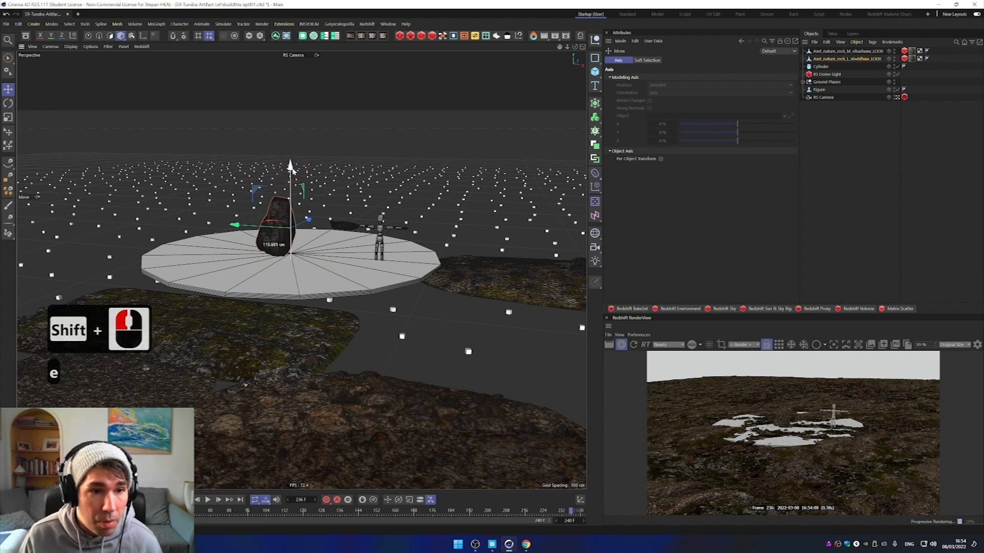
left_click_drag(235, 224, 248, 226)
left_click_drag(304, 165, 305, 172)
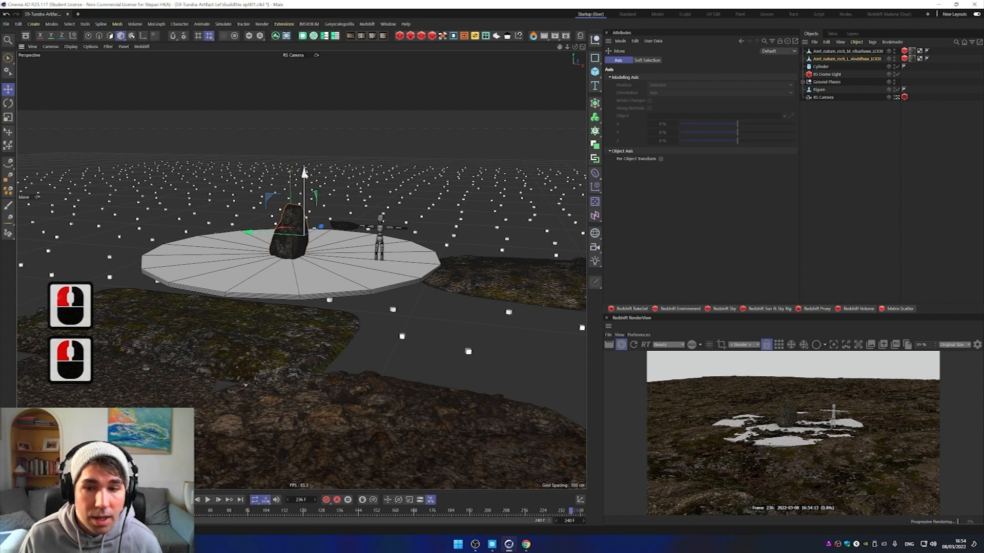
Step: Scale the upright rock to more than twice the figure's height and reposition it on the disc
mouse_move(266, 229)
left_mouse_down("alt")
mouse_move(259, 220)
mouse_move(248, 231)
left_mouse_up("alt")
scroll(249, 231, "up", 4, "alt")
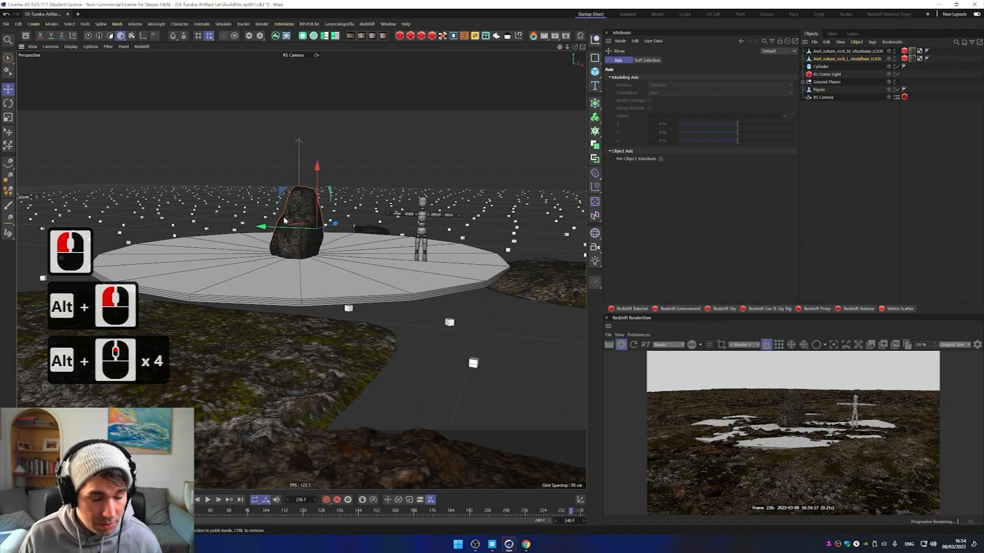
key("t")
left_click_drag(341, 166, 367, 124)
key("e")
left_click_drag(323, 166, 325, 125)
left_click_drag(265, 188, 283, 192)
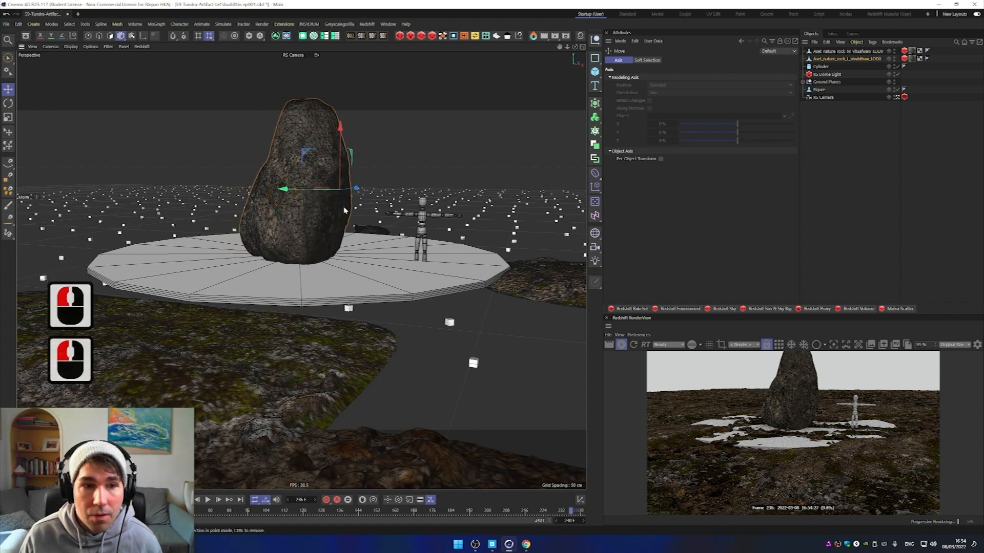
Step: Shorten the upright large rock by scaling it down along its height only
scroll(344, 210, "down", 3, "alt")
middle_click_drag(363, 169, 362, 212, "alt")
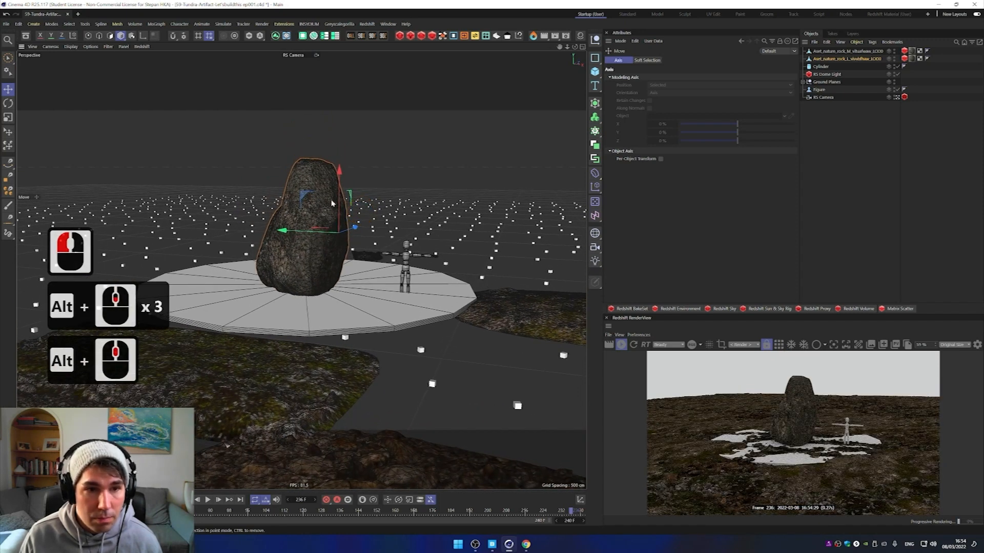
key("t")
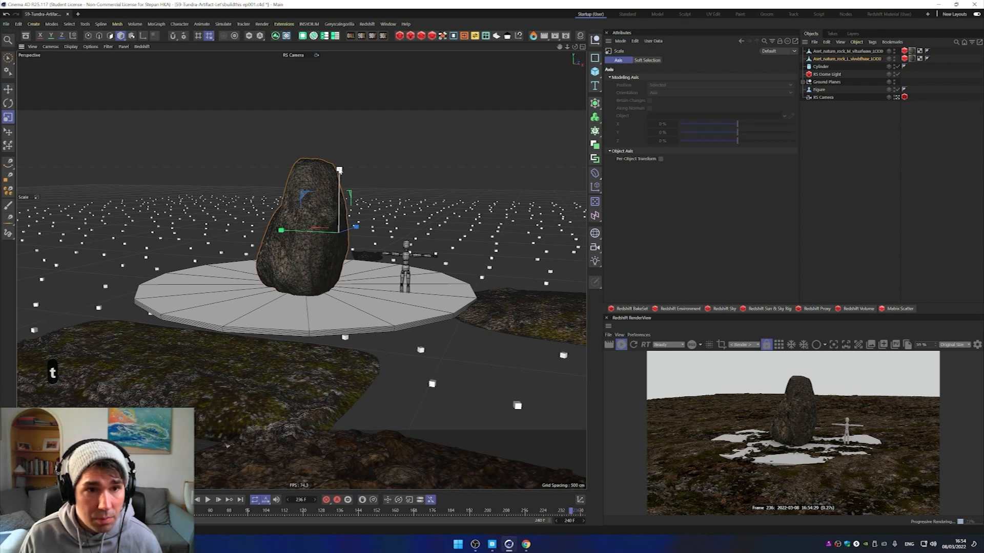
left_click_drag(339, 169, 339, 189)
key("e")
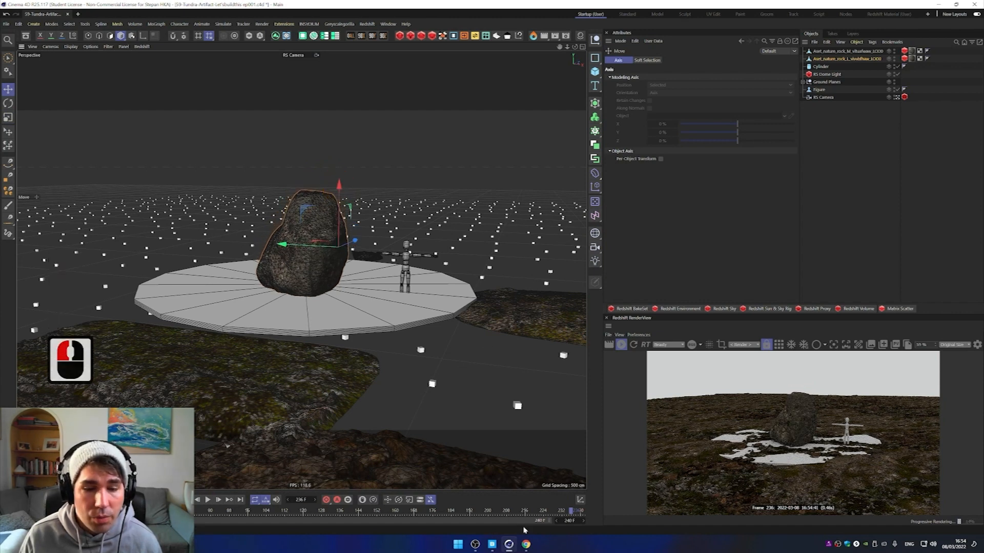
mouse_move(509, 543)
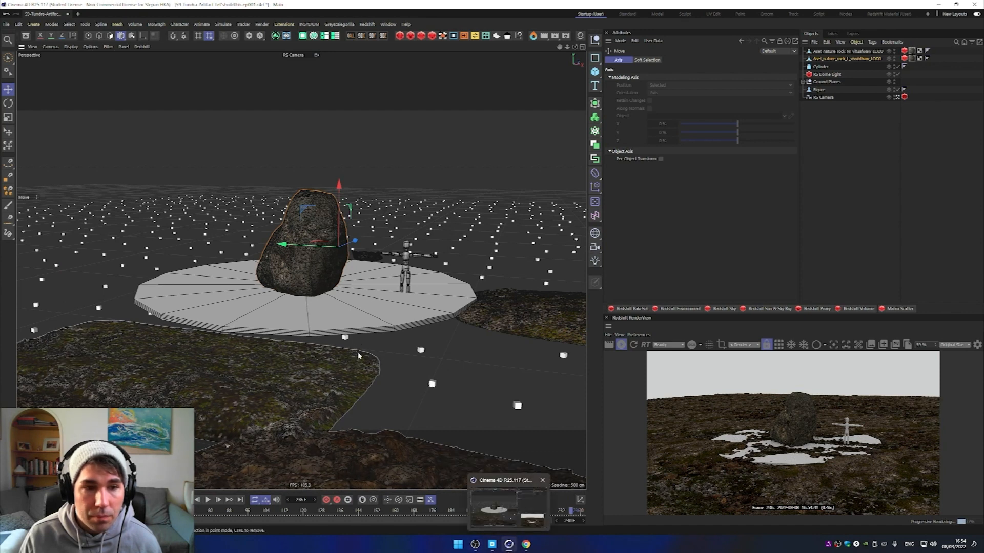
left_click_drag(282, 244, 283, 267)
Step: Raise the flat medium rock behind the figure high above the disc and rotate it upright
left_click(369, 256)
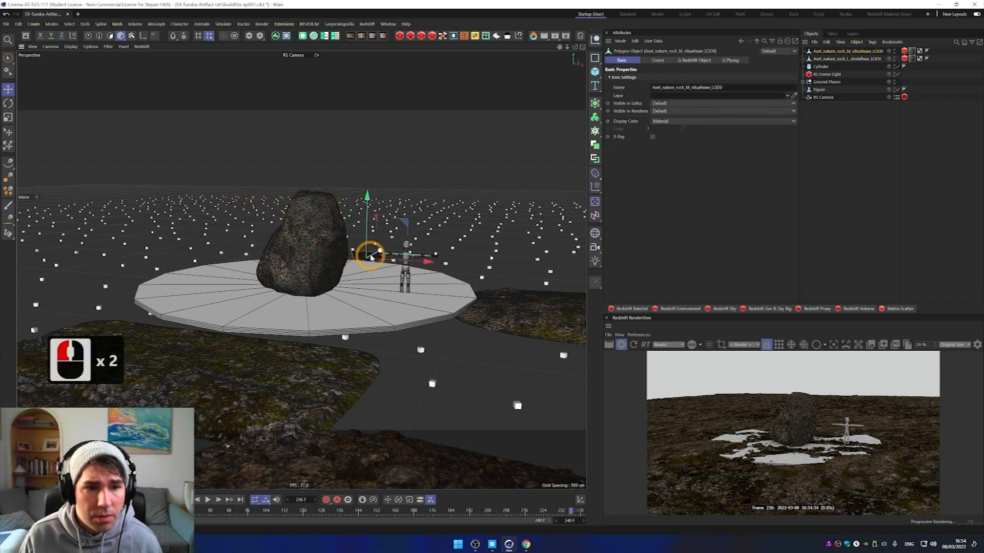
left_click_drag(367, 199, 368, 106)
key("r")
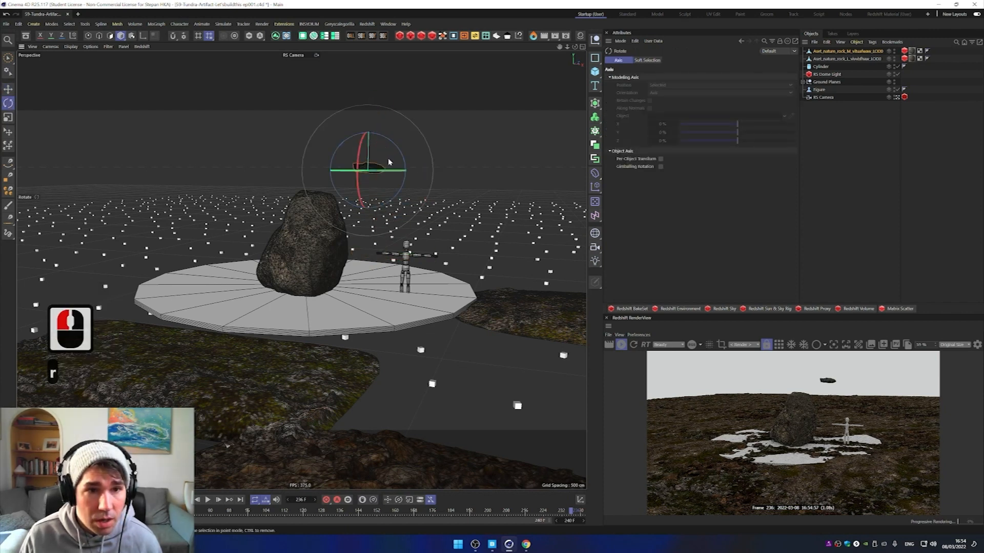
left_click_drag(406, 161, 393, 236)
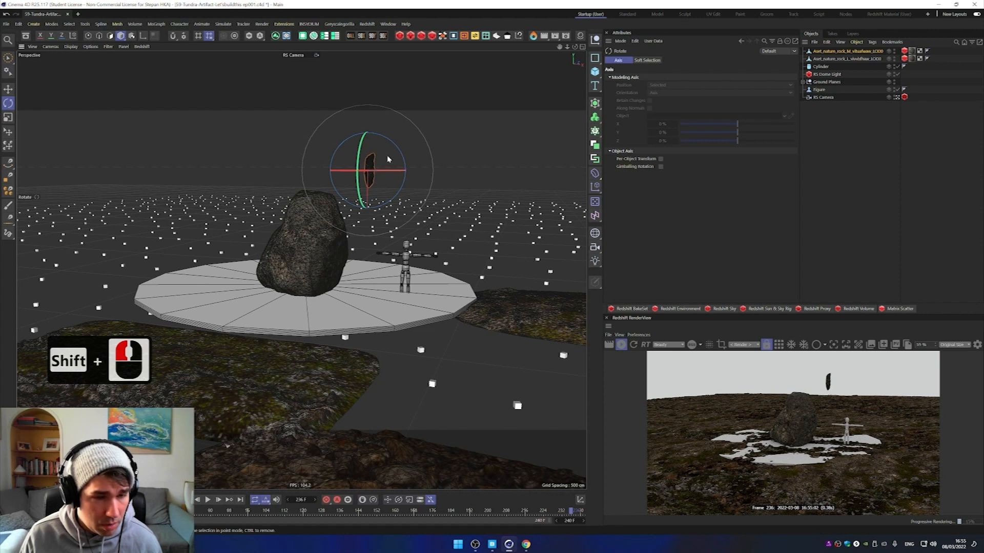
Step: Enlarge the floating medium rock uniformly until it is slightly taller than the central large rock
key("e")
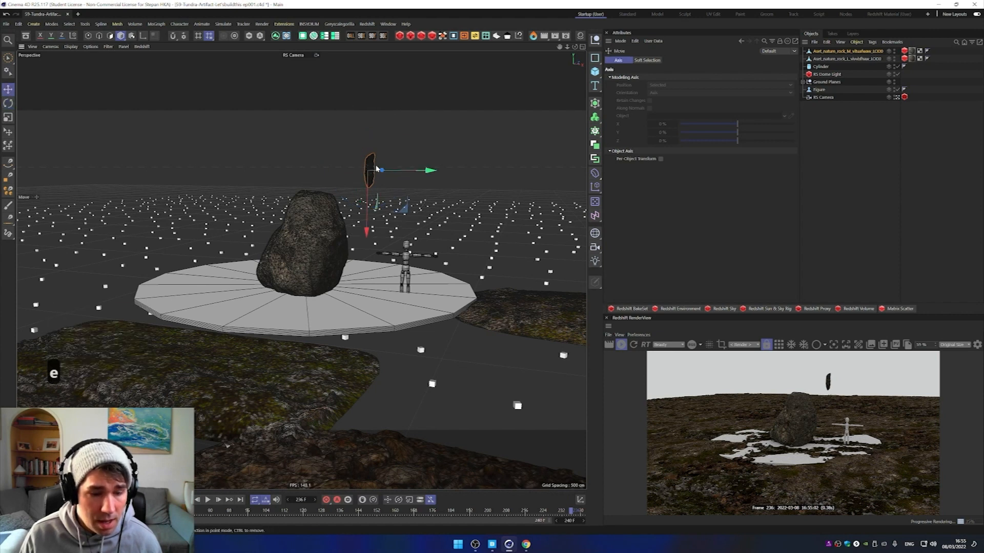
key("t")
left_click_drag(430, 124, 388, 151)
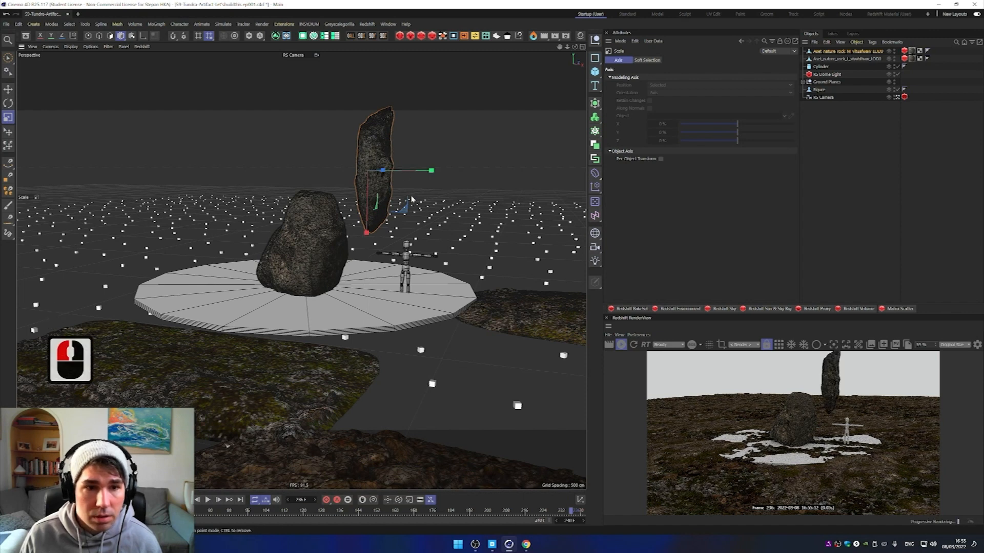
Step: Duplicate the floating medium rock and place the copy on the opposite side of the central rock
left_click_drag(407, 206, 391, 207, "alt")
mouse_move(251, 250)
left_mouse_down("alt")
mouse_move(242, 256)
mouse_move(275, 251)
mouse_move(275, 299)
mouse_move(254, 312)
mouse_move(262, 347)
mouse_move(282, 304)
mouse_move(250, 331)
mouse_move(222, 333)
mouse_move(230, 328)
left_mouse_up("alt")
scroll(268, 308, "down", 13, "alt")
right_click_drag(231, 328, 232, 326, "alt")
key("e")
left_click_drag(303, 296, 446, 235)
left_click_drag(377, 330, 412, 299, "alt")
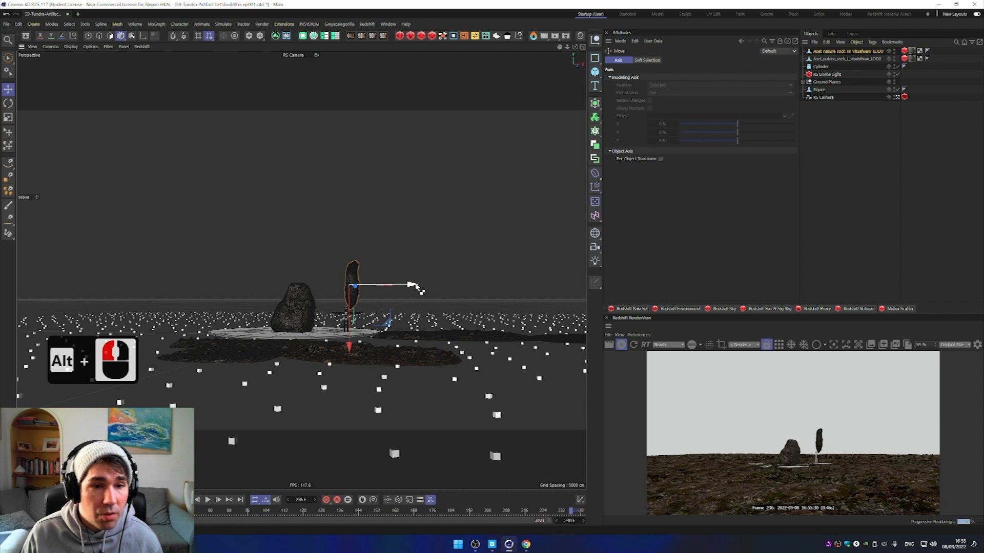
left_click_drag(415, 286, 213, 286, "ctrl")
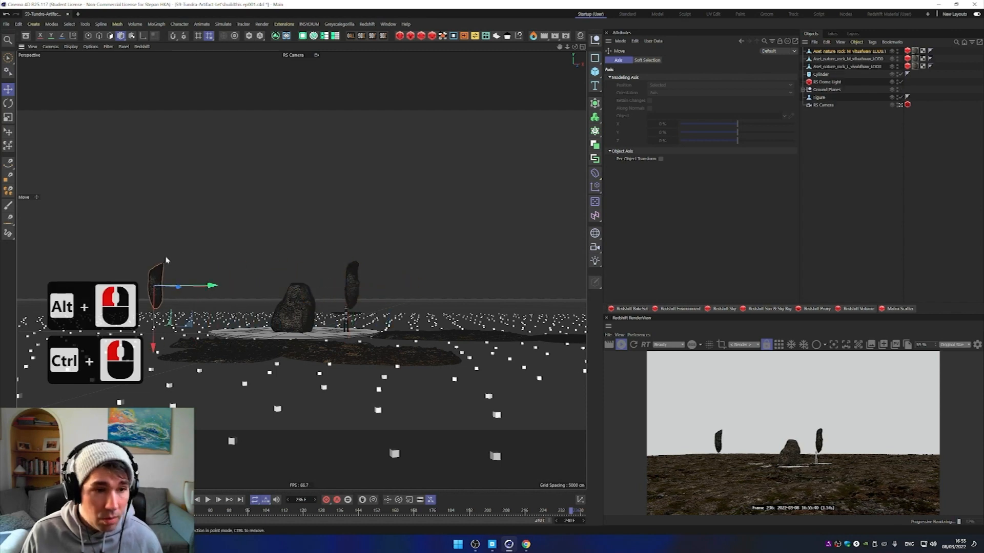
Step: Scale up the duplicated floating rock and turn it about its vertical axis to show a different side
key("t")
mouse_move(176, 250)
left_mouse_down()
mouse_move(180, 235)
mouse_move(171, 253)
left_mouse_up()
key("t")
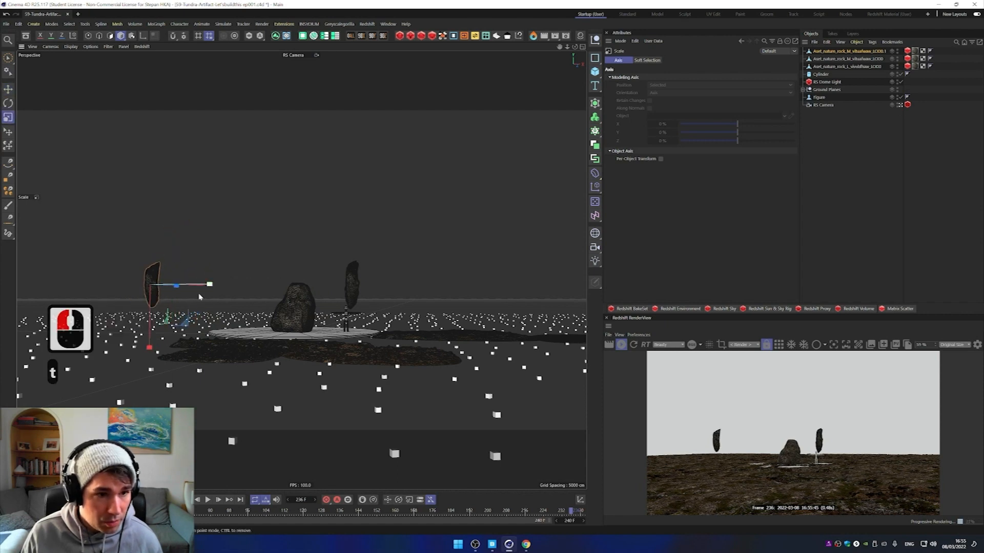
left_click_drag(182, 247, 209, 227)
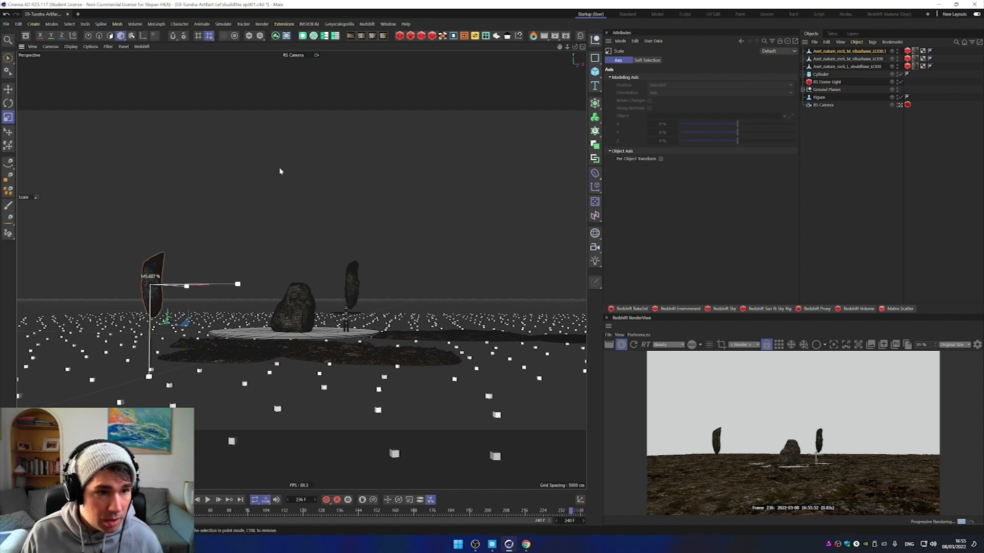
left_click_drag(300, 158, 328, 142)
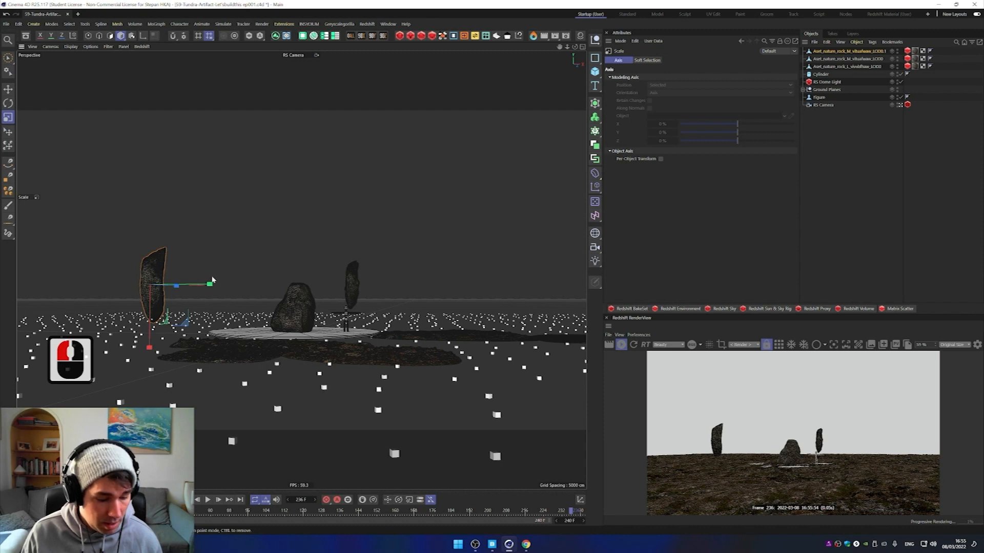
key("r")
left_click_drag(184, 285, 191, 285)
Step: Move the duplicated rock farther out and higher, and raise the original floating rock above the figure
key("e")
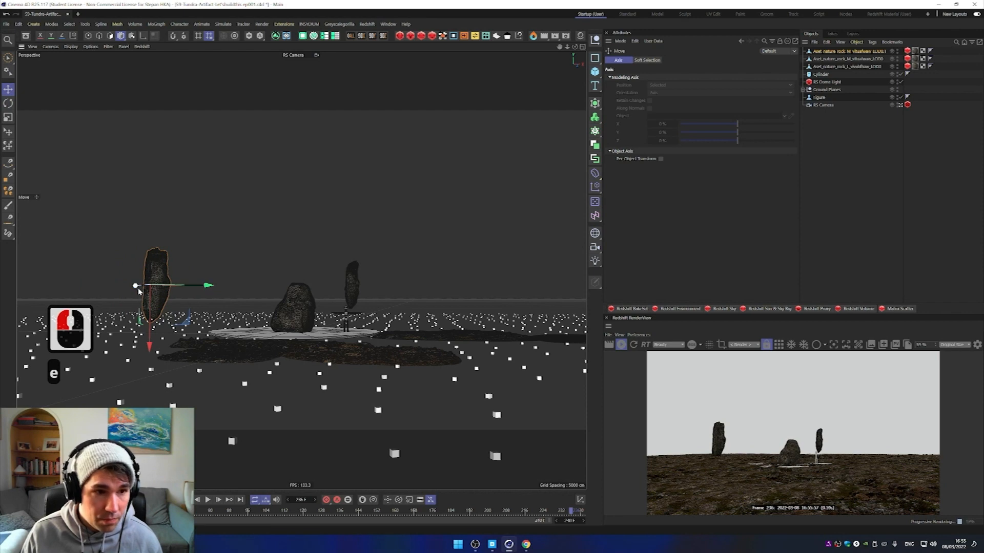
left_click_drag(137, 290, 121, 320)
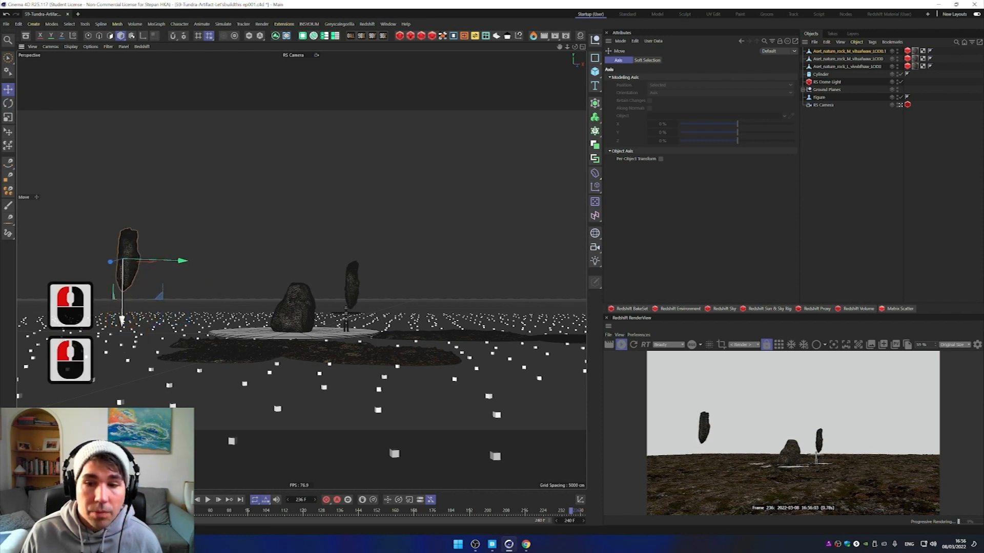
left_click(352, 290)
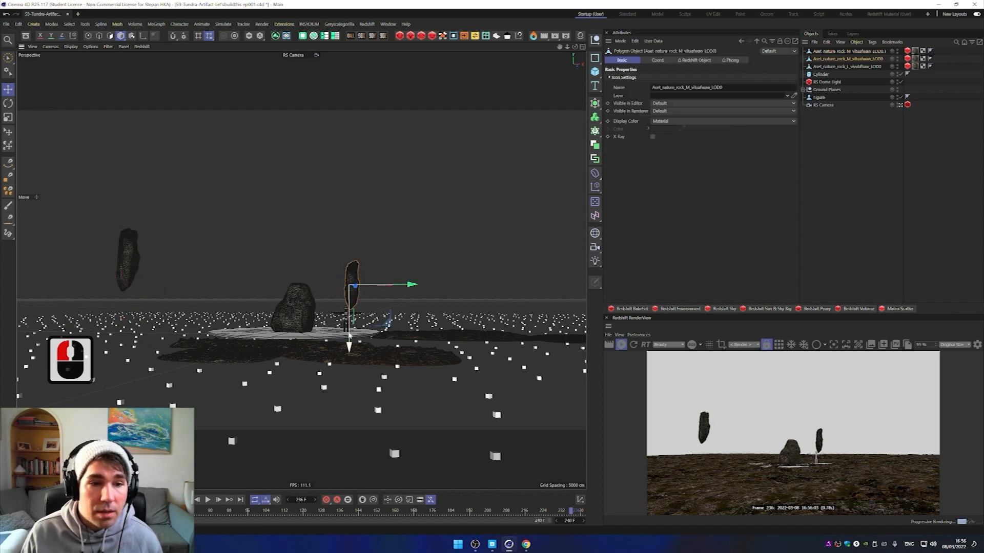
left_click_drag(350, 349, 353, 338)
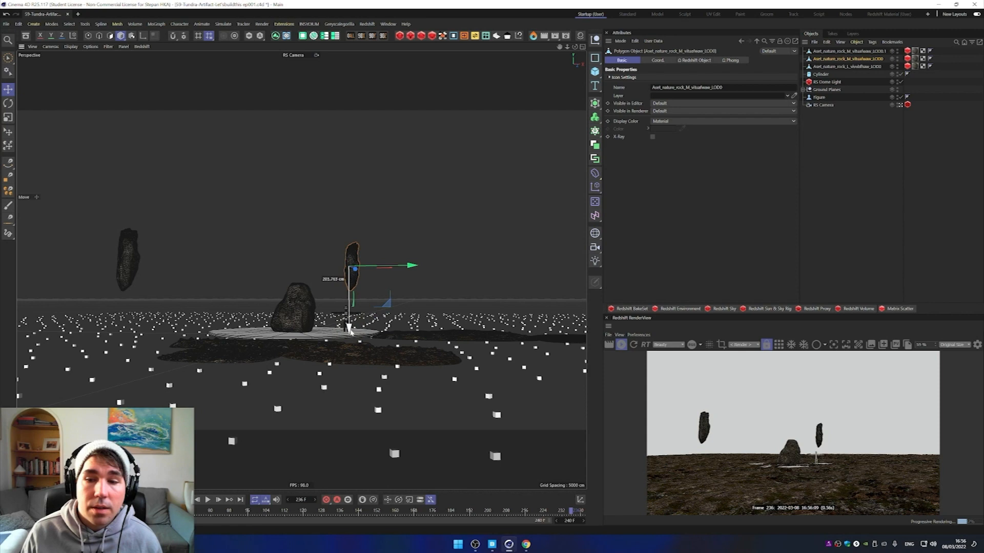
Step: Switch to Quixel Bridge and export the Nordic Rock from the Tundra collection to Cinema 4D
left_click(493, 544)
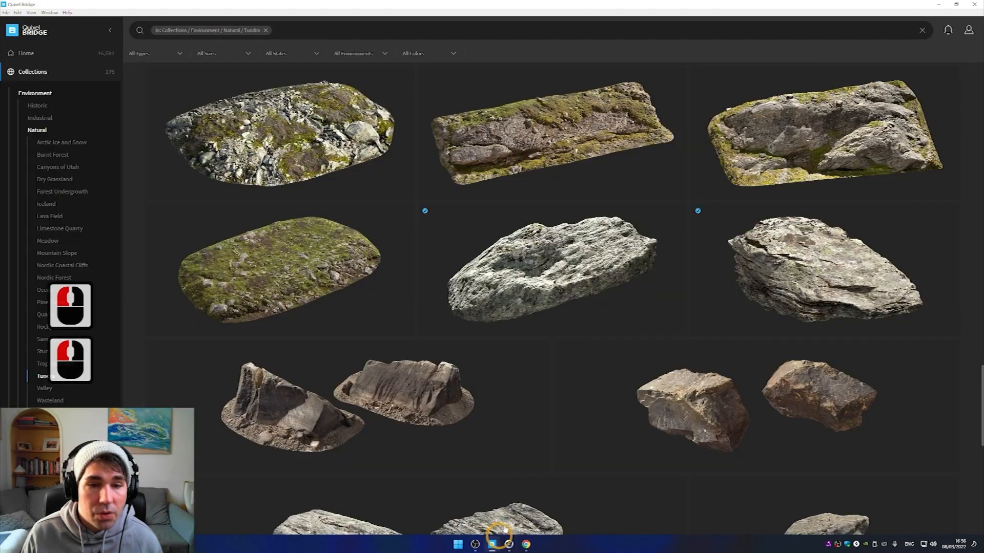
scroll(583, 245, "down", 7)
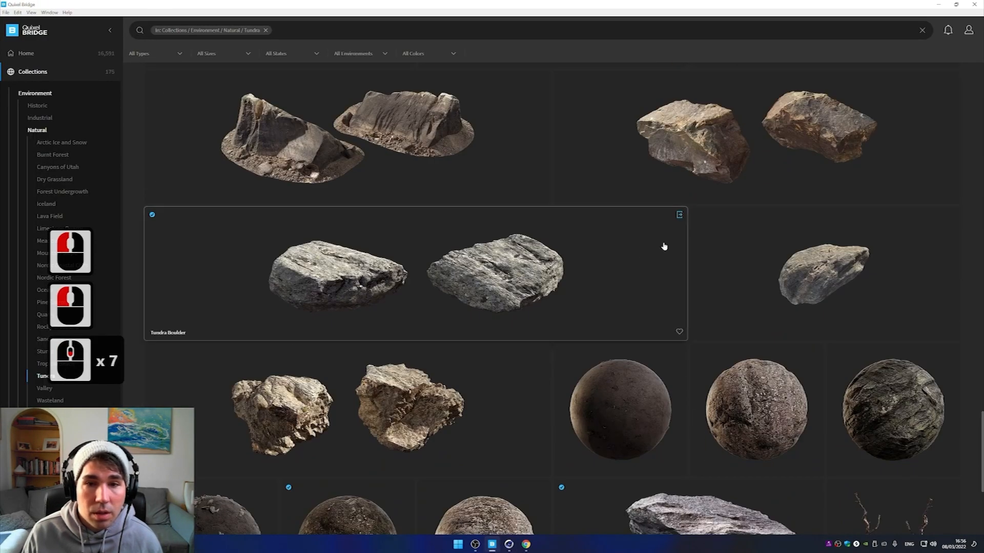
scroll(676, 226, "down", 7)
scroll(675, 225, "down", 7)
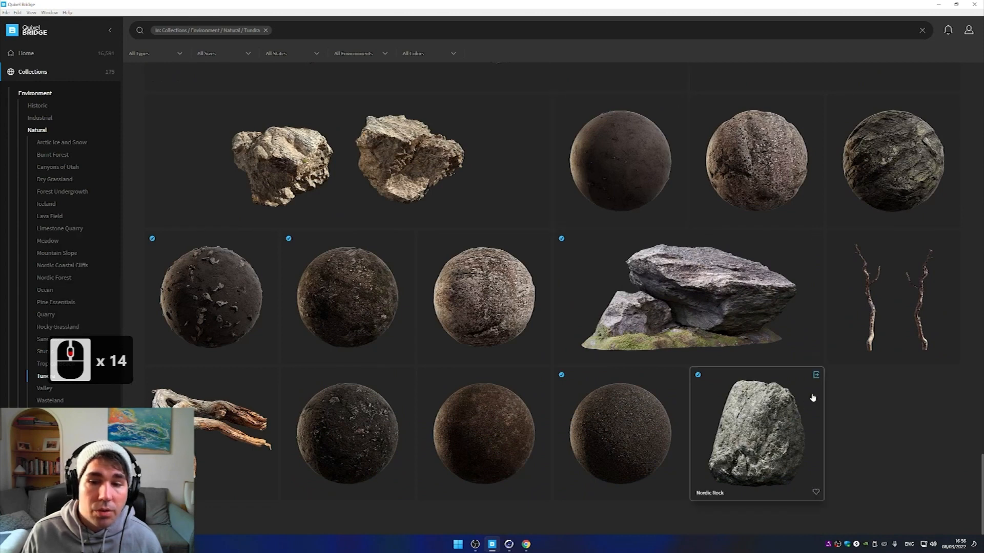
left_click(817, 375)
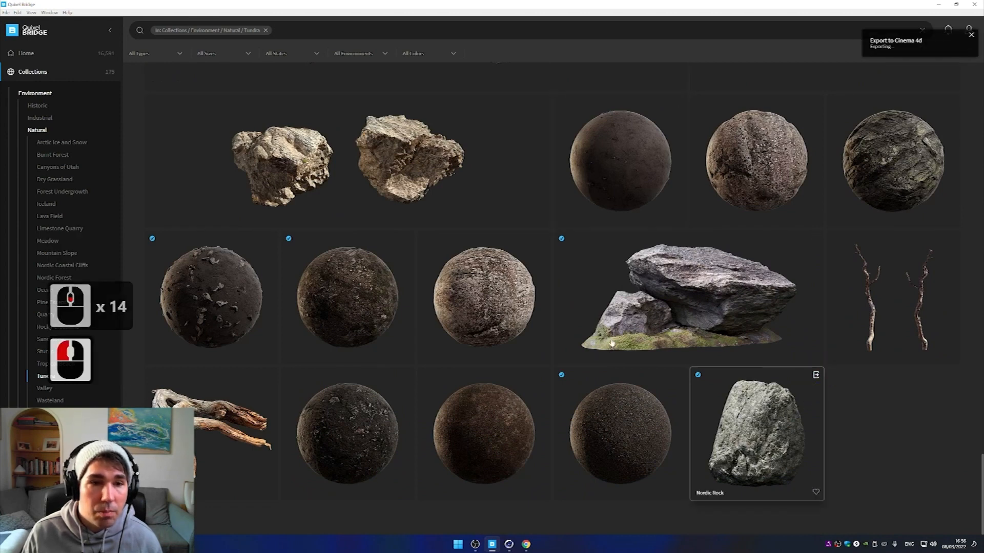
Step: Browse the Tundra collection and export the paired grey Tundra Boulder to Cinema 4D
scroll(510, 246, "up", 3)
scroll(509, 246, "up", 2)
scroll(661, 389, "down", 5)
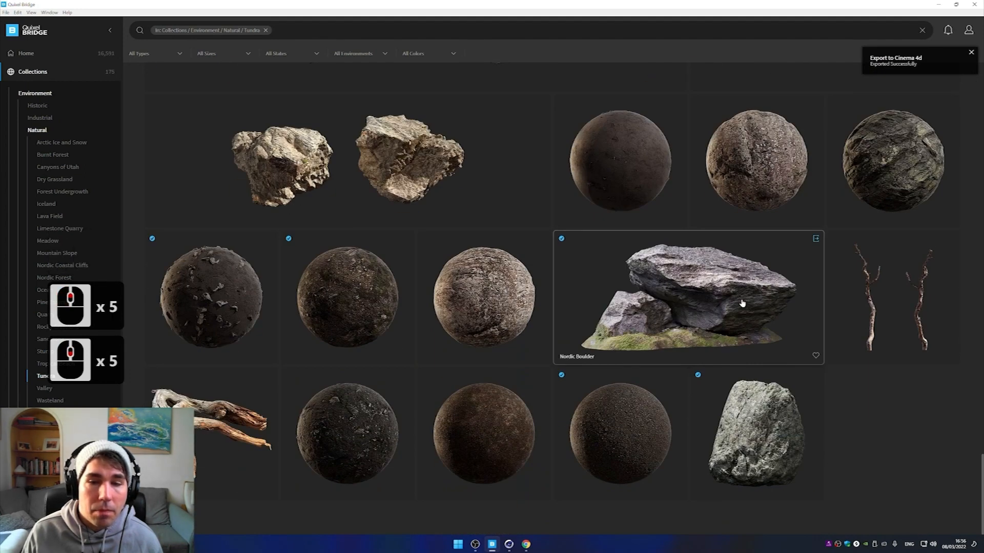
scroll(742, 304, "up", 5)
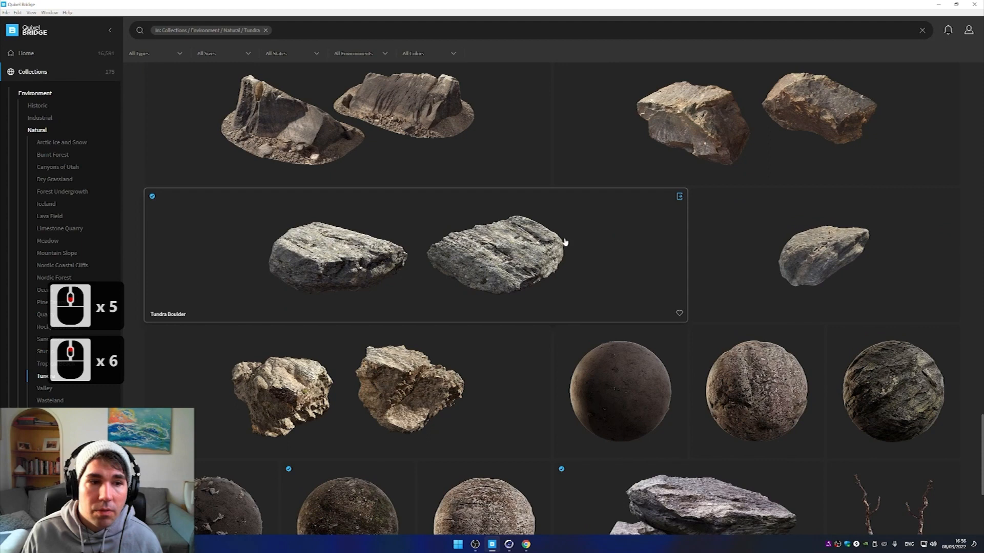
left_click(679, 197)
scroll(760, 272, "up", 6)
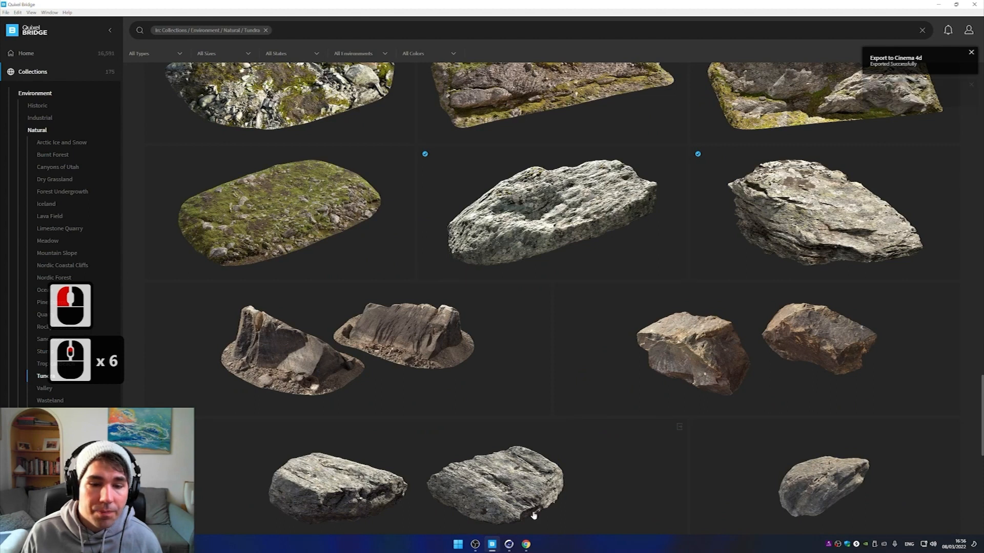
Step: Switch back to Cinema 4D, move the newly imported Tundra boulder out beside the figure and raise it high above the floating rocks
left_click(508, 545)
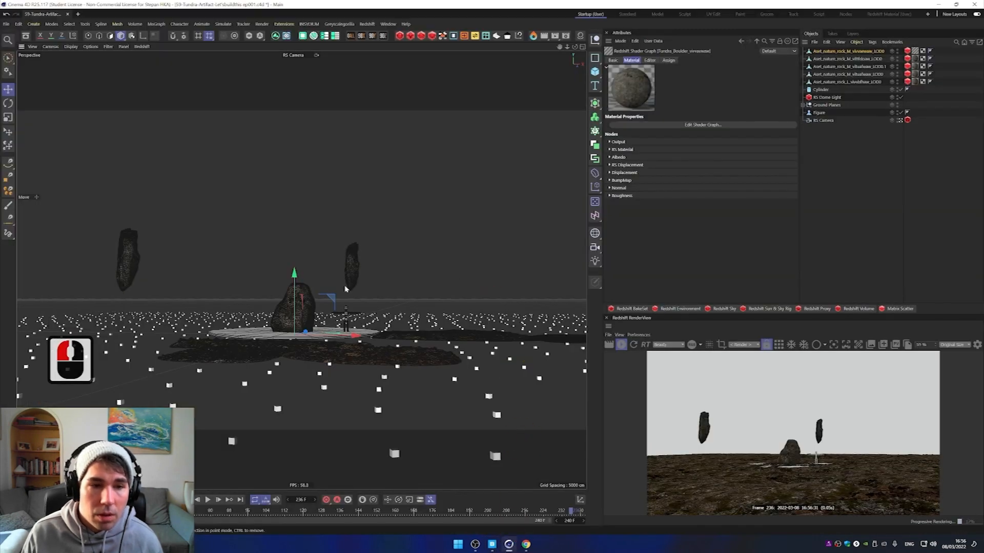
left_click_drag(306, 333, 373, 322)
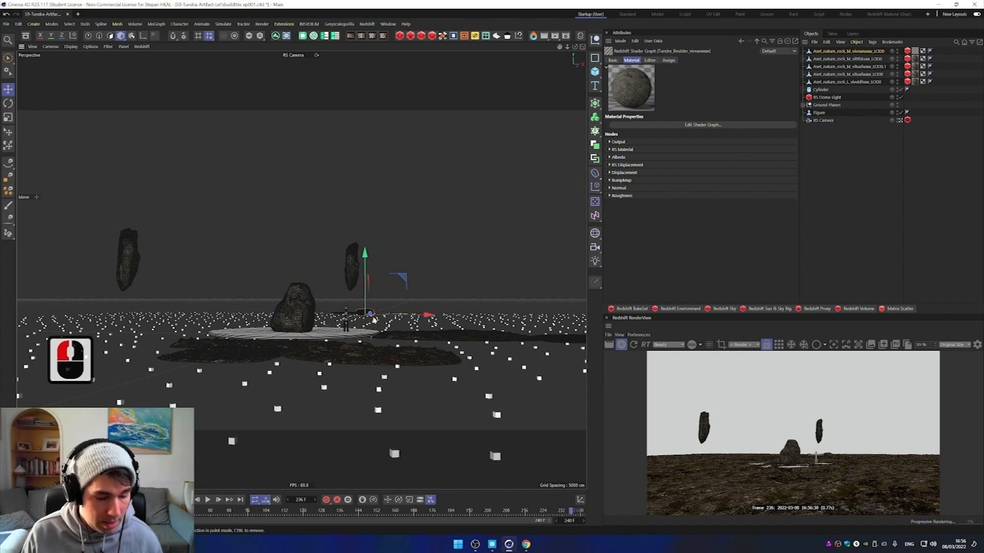
left_click_drag(366, 256, 369, 164)
Step: Frame the raised Tundra boulder in the viewport and rotate it from lying flat to upright
key("h")
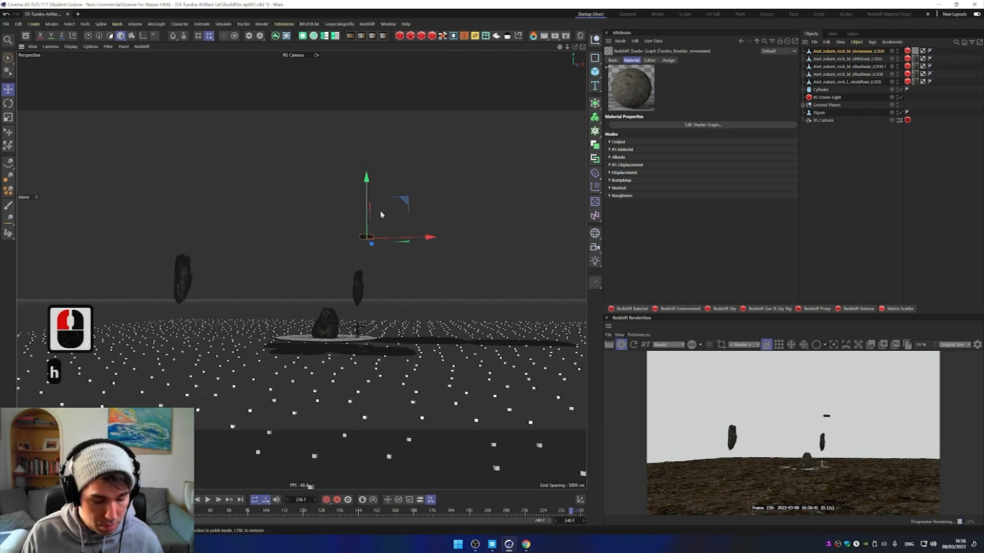
key("f")
key("o")
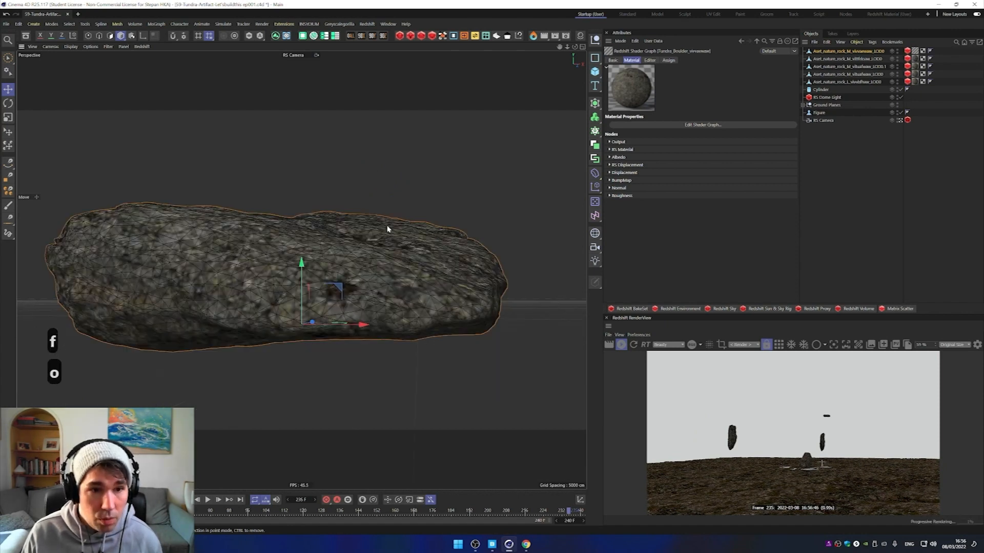
scroll(312, 259, "down", 7)
scroll(313, 261, "down", 8)
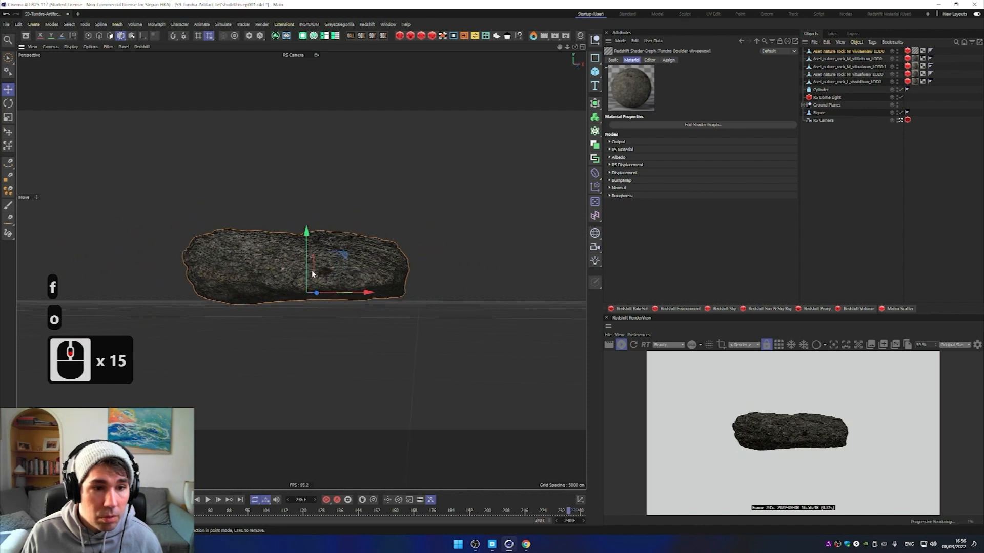
key("r")
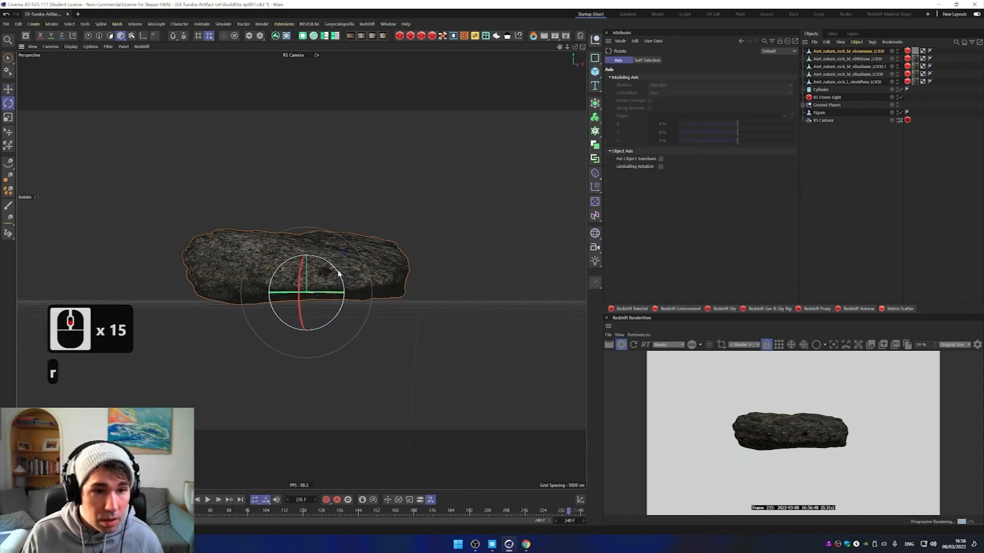
left_click_drag(338, 275, 333, 356)
Step: Examine the placement of the floating rocks around the central rock, the disc and the figure
scroll(325, 319, "down", 13)
scroll(330, 315, "down", 4)
scroll(333, 356, "down", 16, "alt")
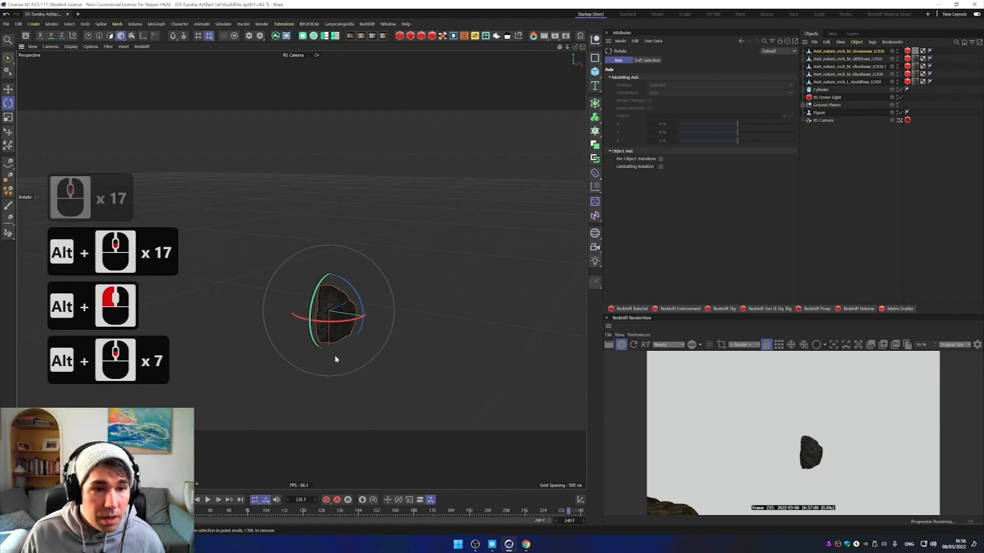
middle_click_drag(333, 356, 236, 476, "alt")
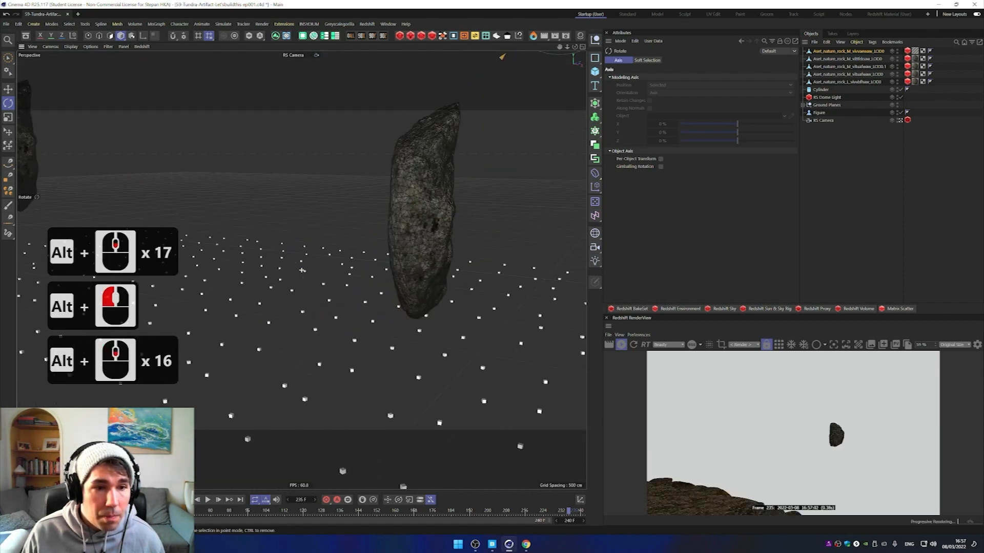
scroll(236, 476, "down", 12, "alt")
scroll(237, 476, "down", 6, "alt")
middle_click_drag(237, 476, 381, 211, "alt")
scroll(380, 212, "down", 14, "alt")
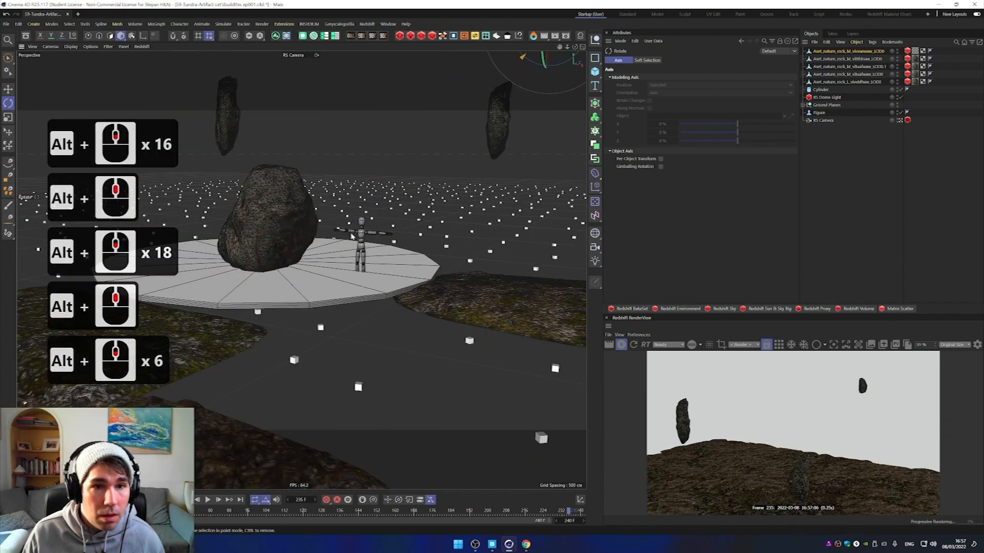
right_click_drag(328, 272, 333, 273, "alt")
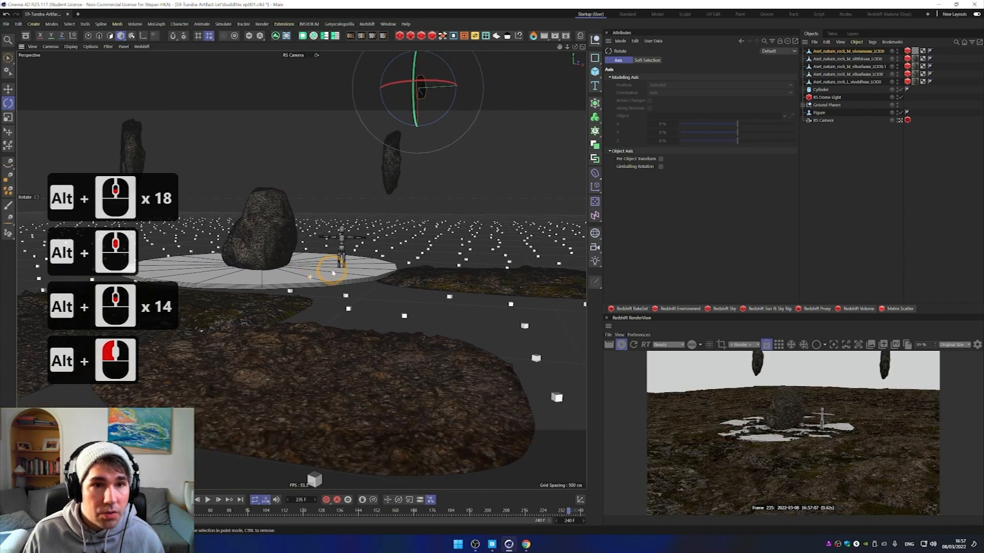
Step: Move the small upright Tundra boulder down from high above to beside the central rock, away from the figure, and scale it up
right_click_drag(339, 232, 343, 232, "alt")
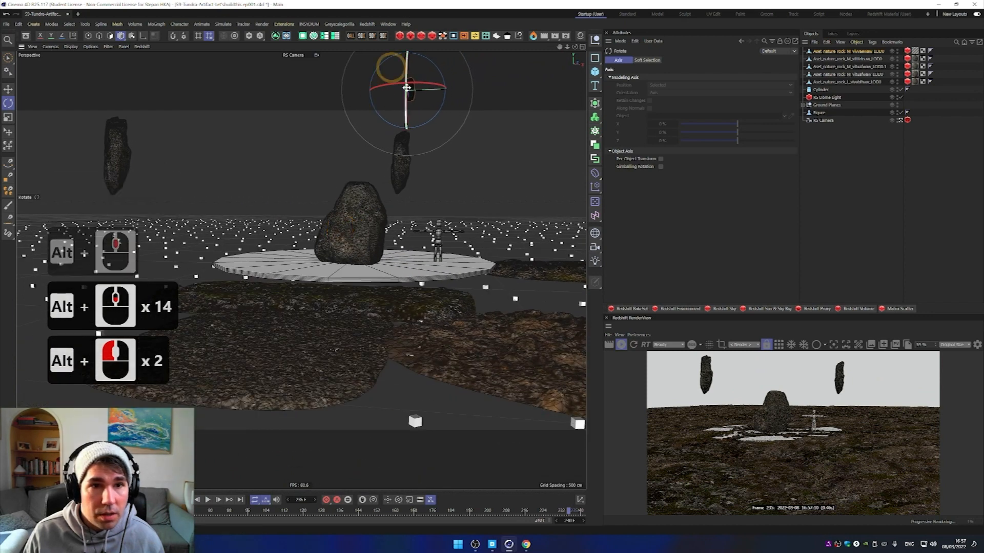
key("e")
left_click_drag(354, 114, 305, 115)
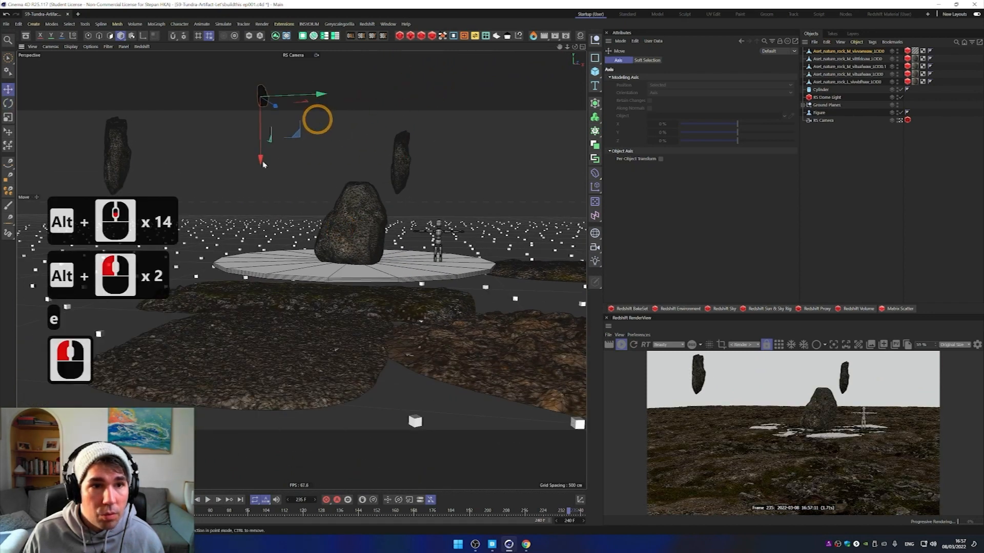
left_click_drag(242, 277, 242, 282)
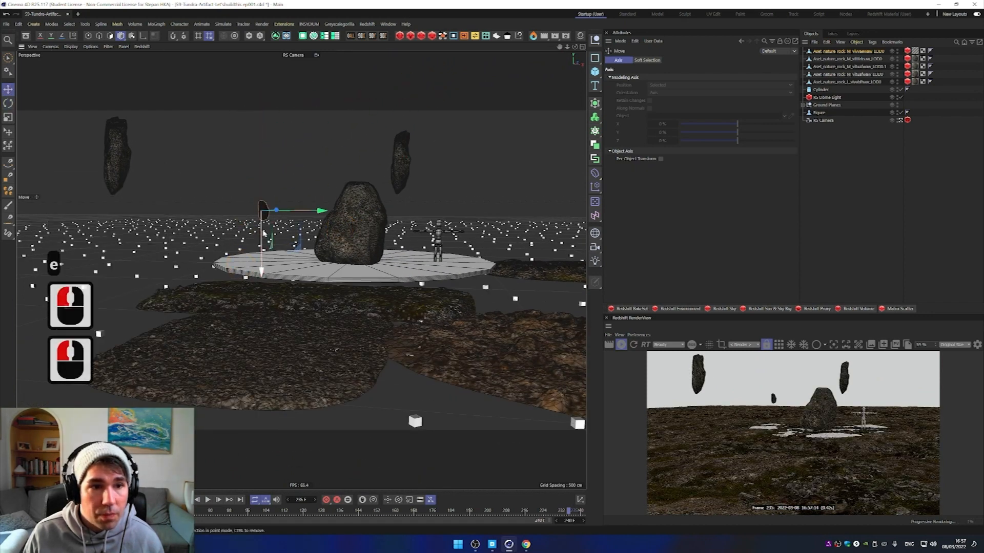
key("t")
left_click_drag(328, 130, 327, 132)
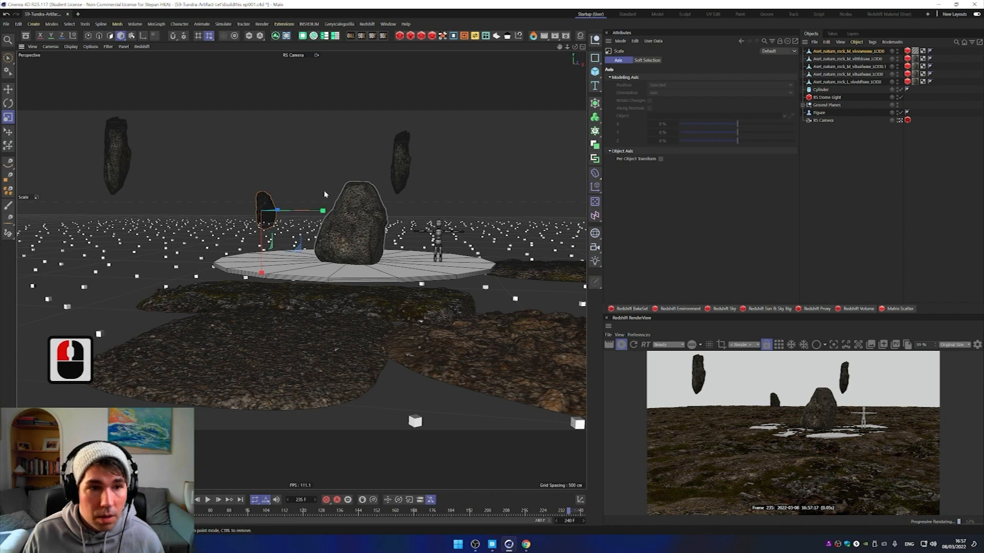
left_click_drag(286, 194, 253, 203, "alt")
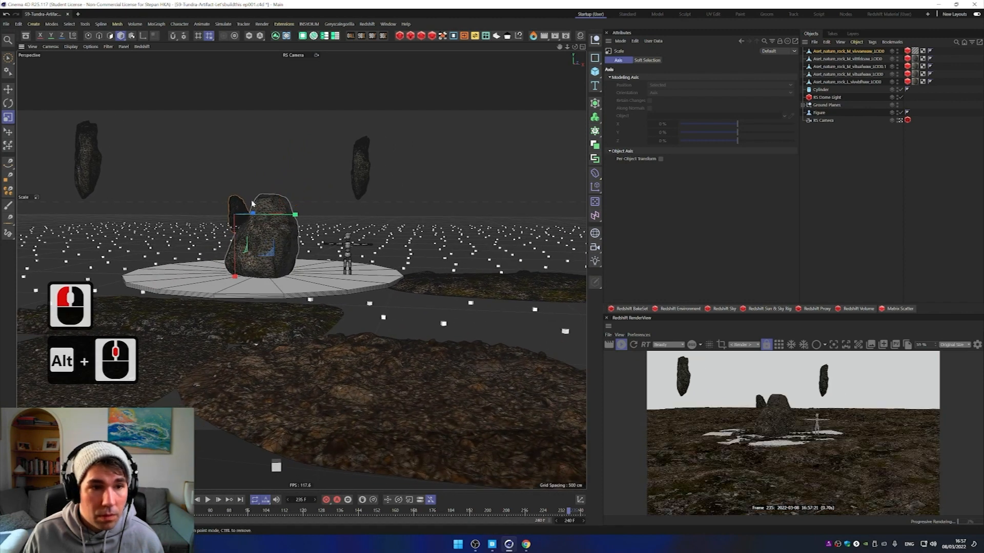
Step: Duplicate the small boulder and place the copy in the air directly above the central rock
key("e")
key("ctrl")
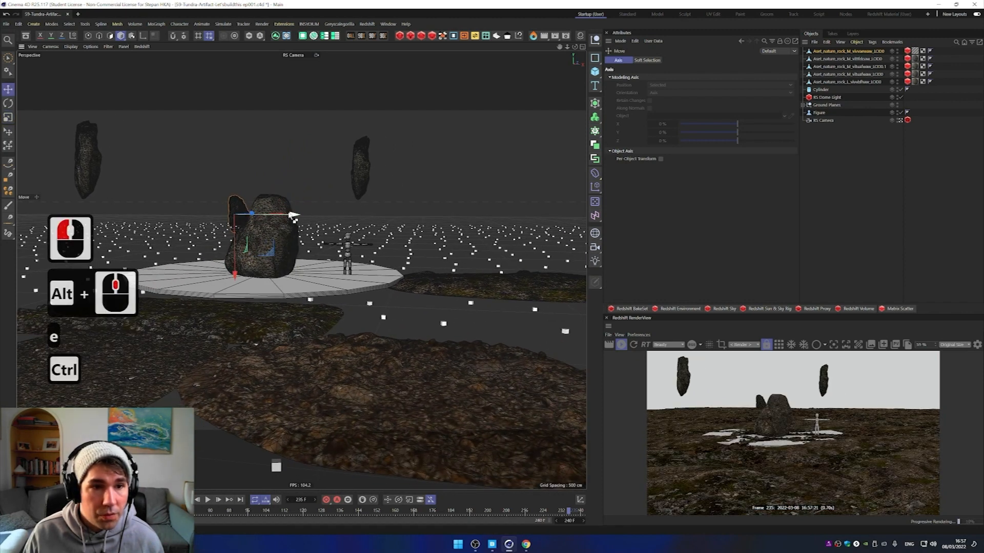
left_click_drag(335, 224, 231, 333, "ctrl")
middle_click_drag(230, 333, 276, 330, "alt")
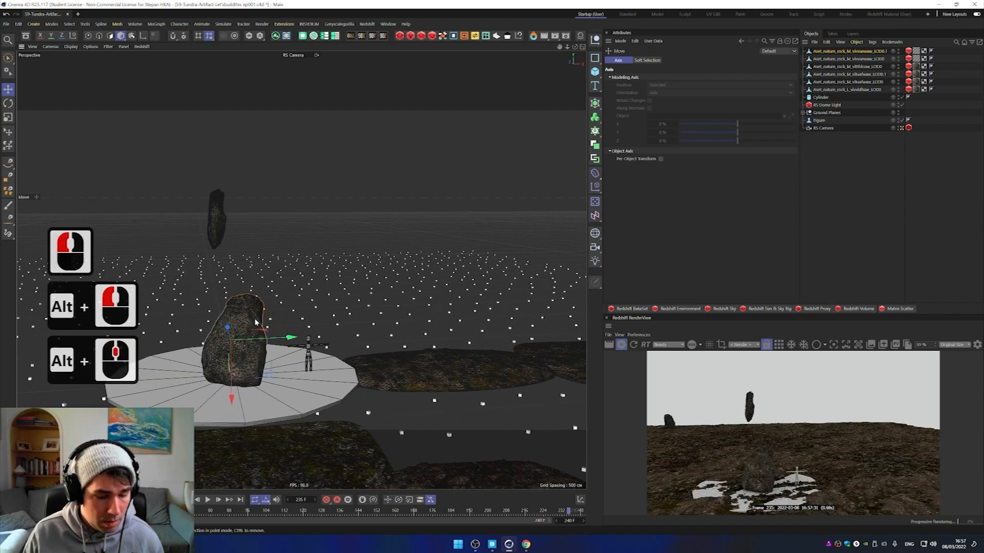
left_click_drag(231, 400, 187, 303)
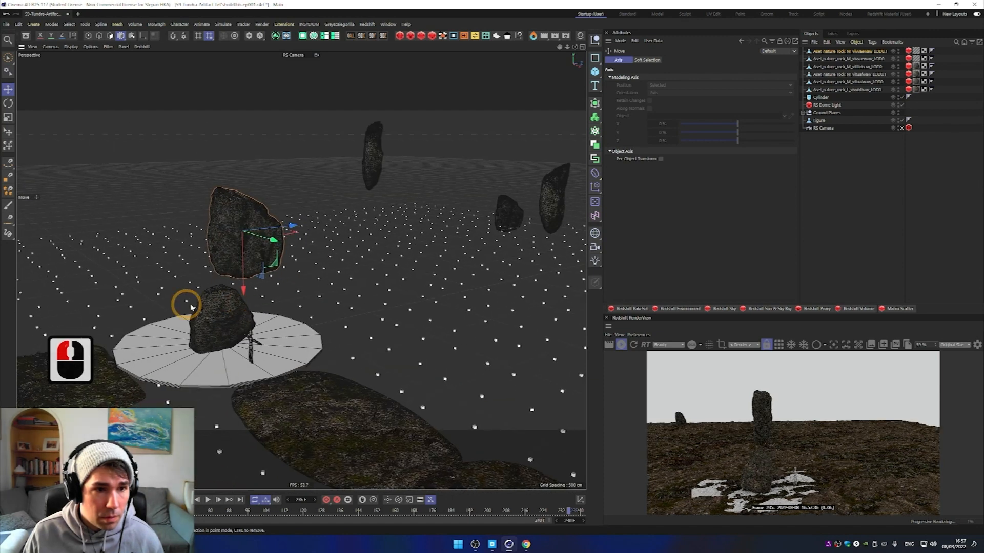
Step: Scale the duplicated boulder above the central rock and rotate it around two of its axes
key("t")
left_click_drag(278, 241, 299, 258)
left_click_drag(217, 287, 164, 276, "alt")
key("r")
left_click_drag(239, 272, 199, 282)
left_click_drag(179, 225, 220, 222)
Step: Shift the duplicated boulder over the central rock's tip and tilt it so its pointed end faces up
key("e")
left_click_drag(210, 283, 376, 309, "alt")
key("r")
left_click_drag(272, 317, 280, 328)
middle_click_drag(283, 329, 343, 328, "alt")
left_click_drag(342, 329, 391, 324, "alt")
key("e")
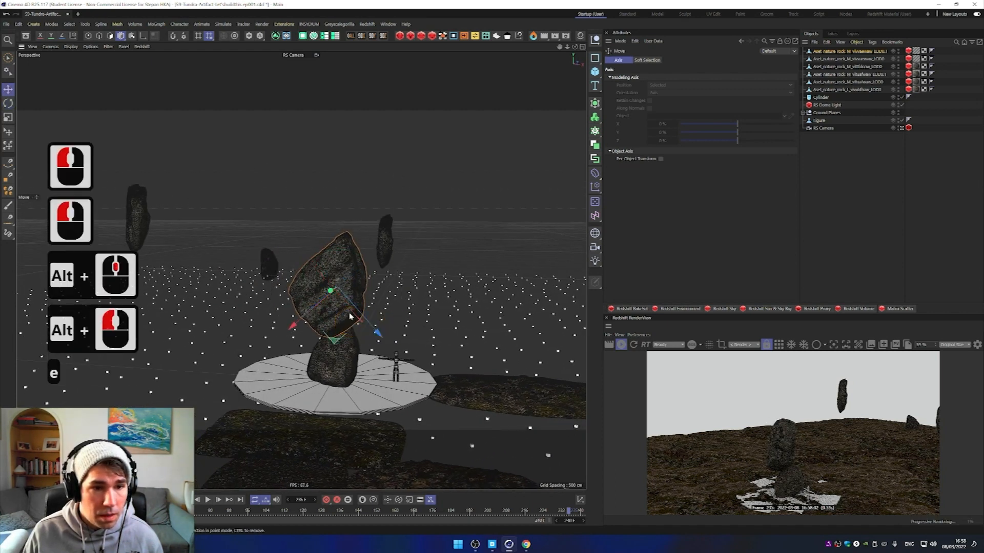
mouse_move(331, 287)
left_mouse_down("alt")
mouse_move(347, 300)
mouse_move(333, 292)
left_mouse_up("alt")
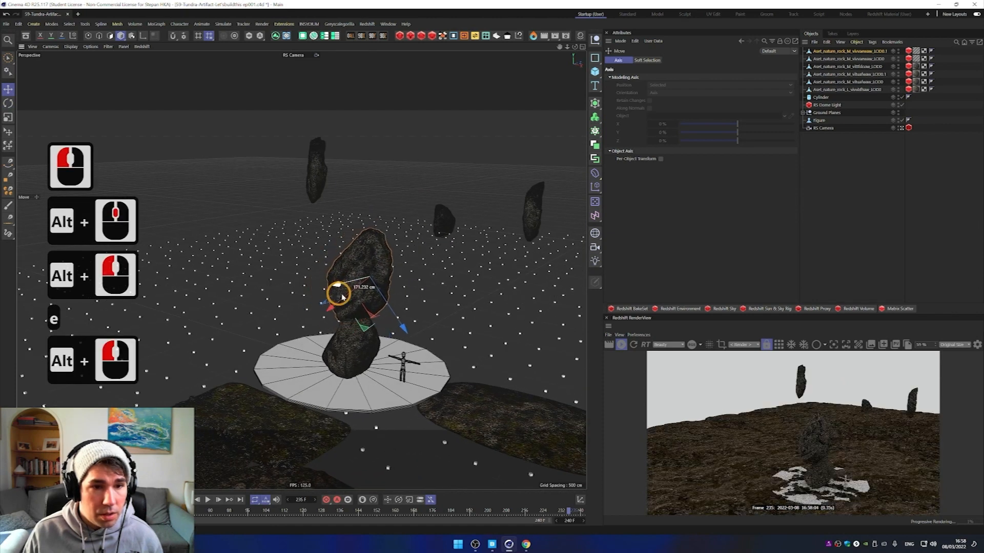
left_click(367, 285)
key("e")
key("r")
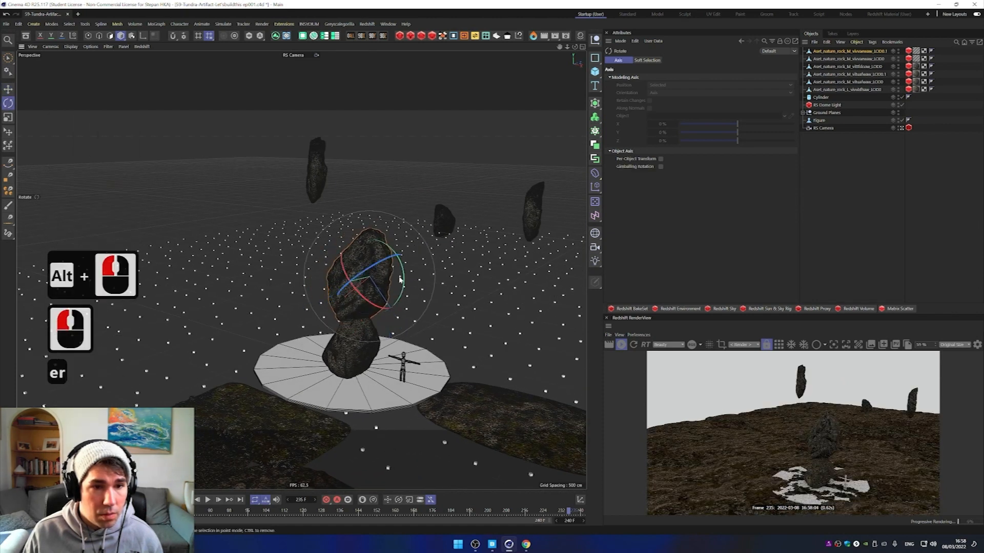
left_click_drag(403, 276, 402, 267)
Step: Scale up the central rock on the disc and move it so it sits beneath the pointed boulder
left_click_drag(410, 347, 432, 347, "alt")
scroll(433, 348, "down", 5, "alt")
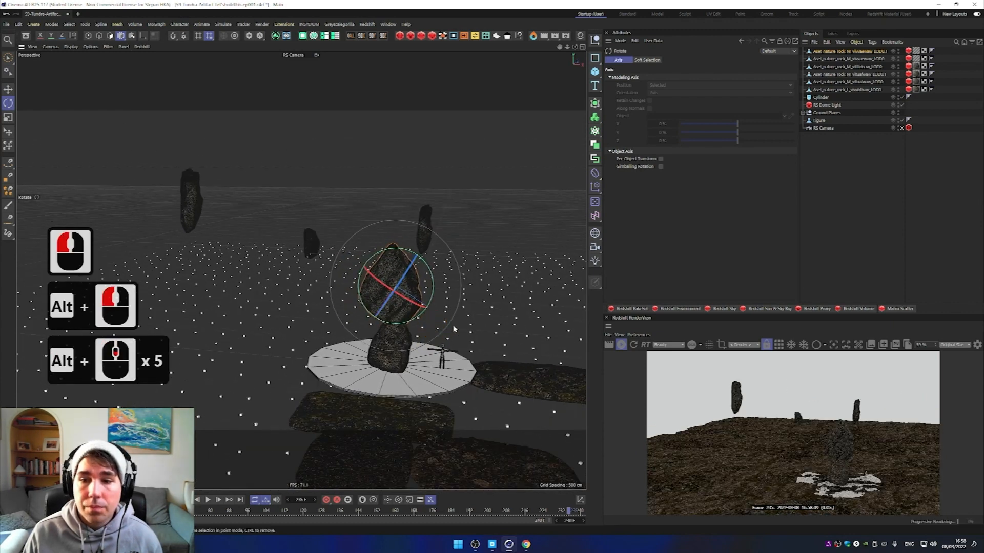
middle_click_drag(465, 373, 395, 307, "alt")
left_click_drag(395, 307, 388, 292, "alt")
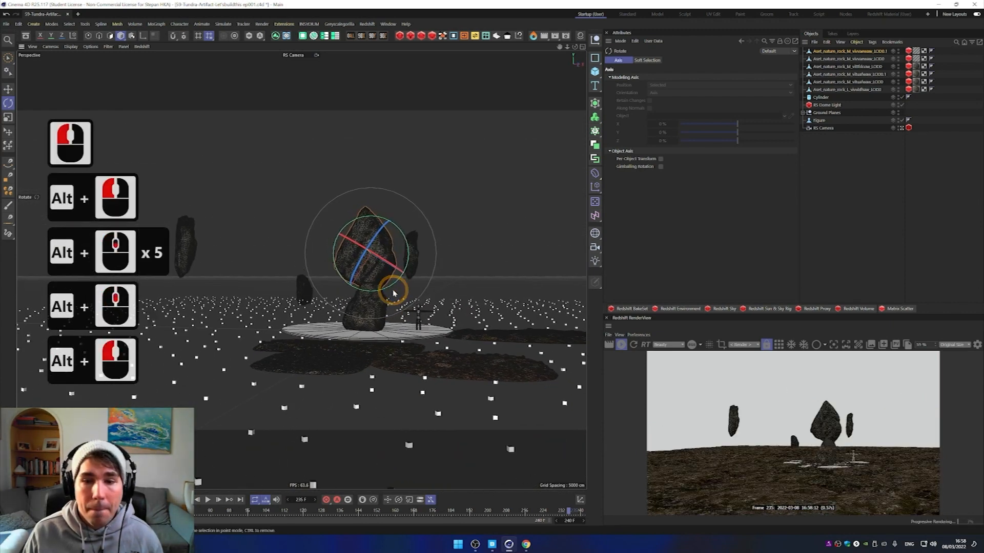
scroll(391, 296, "up", 5, "alt")
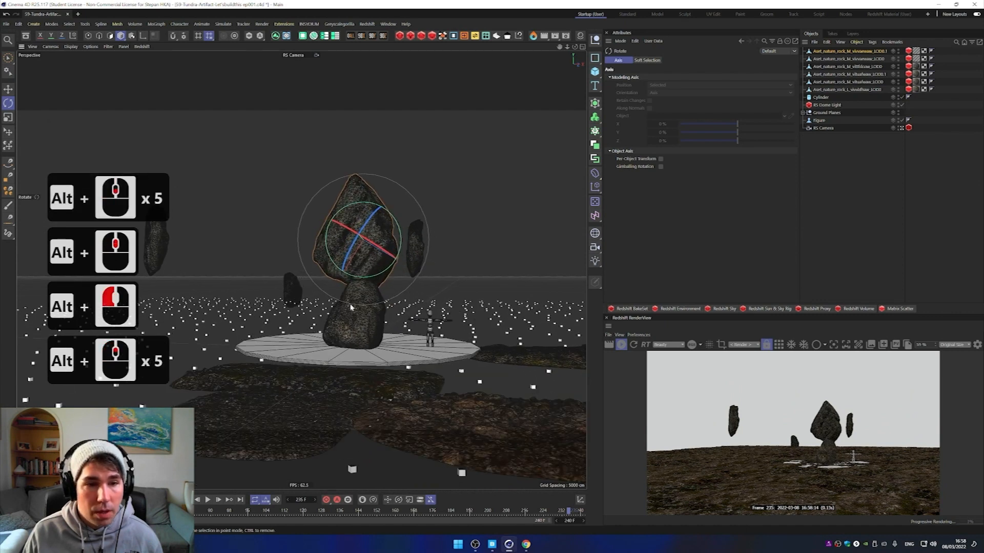
left_click(361, 336)
key("y")
key("t")
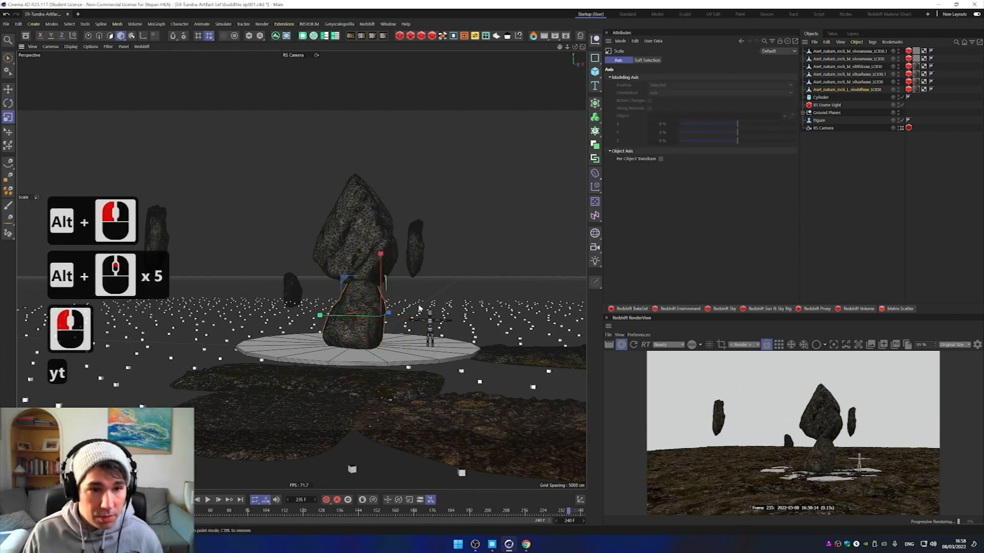
left_click_drag(499, 189, 551, 128)
key("e")
left_click_drag(381, 257, 385, 236)
left_click_drag(316, 300, 338, 296)
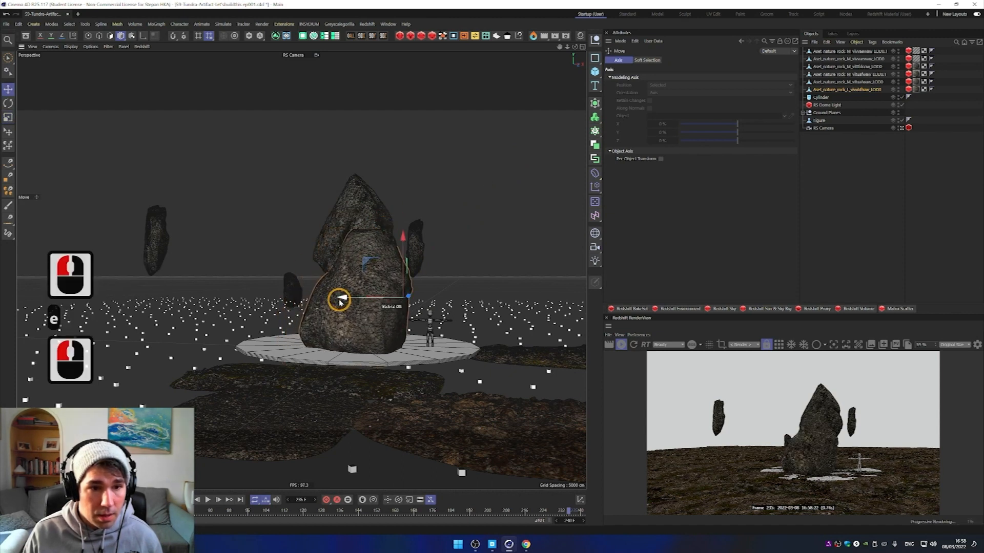
Step: Raise the pointed boulder clear of the enlarged central rock and shift it sideways to sit over the rock's tip
left_click(372, 219)
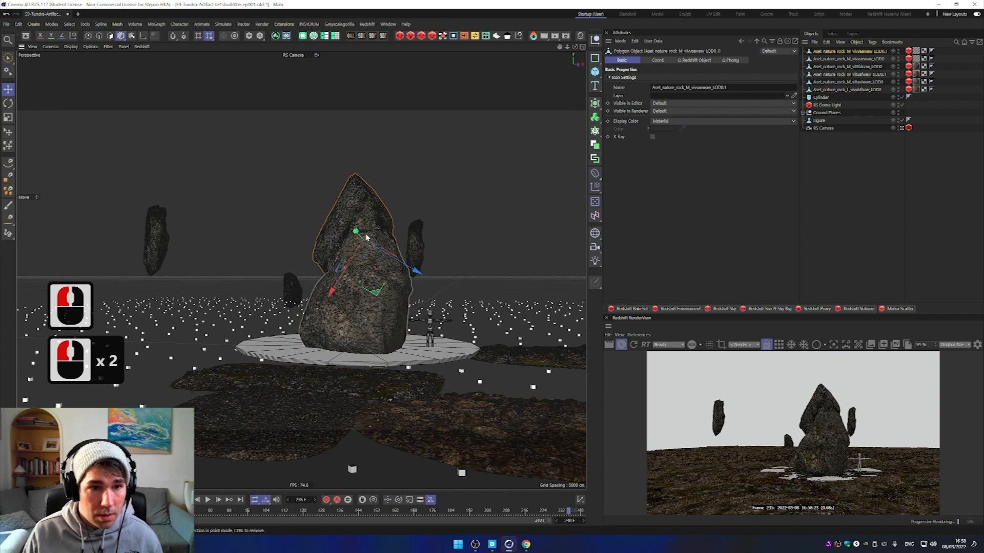
left_click_drag(375, 295, 327, 259)
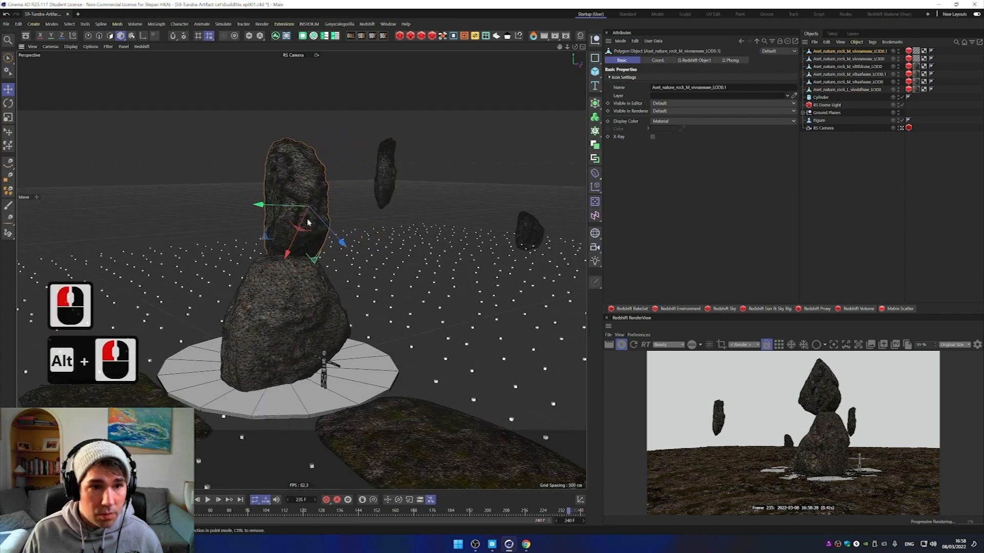
left_click_drag(259, 206, 244, 213)
left_click_drag(293, 251, 406, 219, "alt")
Step: Rotate the top boulder until its broad end faces up and its narrow end points down
key("t")
key("r")
mouse_move(284, 177)
left_mouse_down()
mouse_move(274, 190)
mouse_move(297, 184)
left_mouse_up()
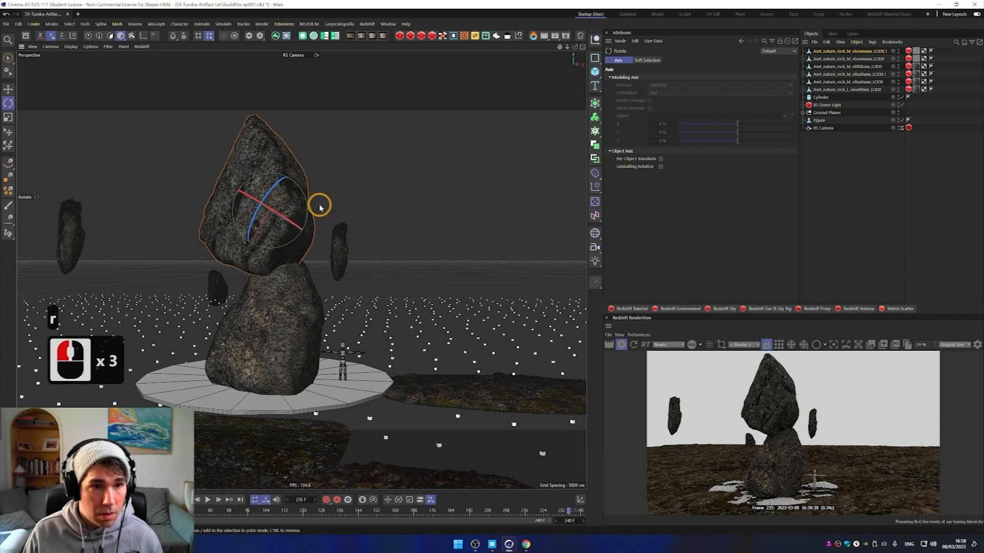
mouse_move(285, 219)
left_mouse_down()
mouse_move(329, 244)
mouse_move(278, 229)
mouse_move(288, 245)
left_mouse_up()
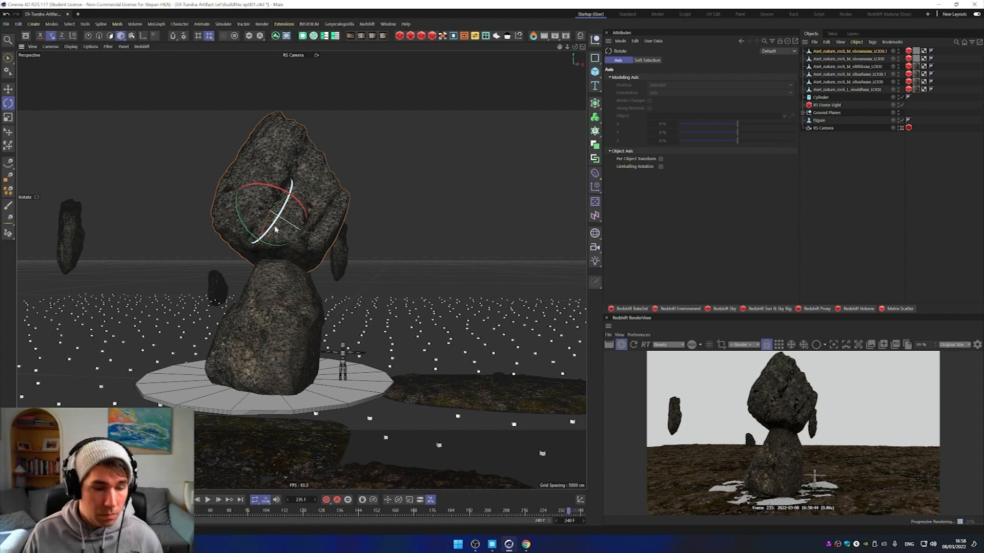
mouse_move(270, 231)
left_mouse_down()
mouse_move(292, 220)
mouse_move(345, 66)
mouse_move(307, 48)
mouse_move(314, 69)
mouse_move(236, 216)
mouse_move(245, 236)
mouse_move(264, 219)
mouse_move(222, 219)
mouse_move(270, 239)
left_mouse_up()
Step: Reposition the top boulder so its narrow end balances on the tip of the central rock
key("e")
left_click_drag(309, 196, 214, 266)
key("space")
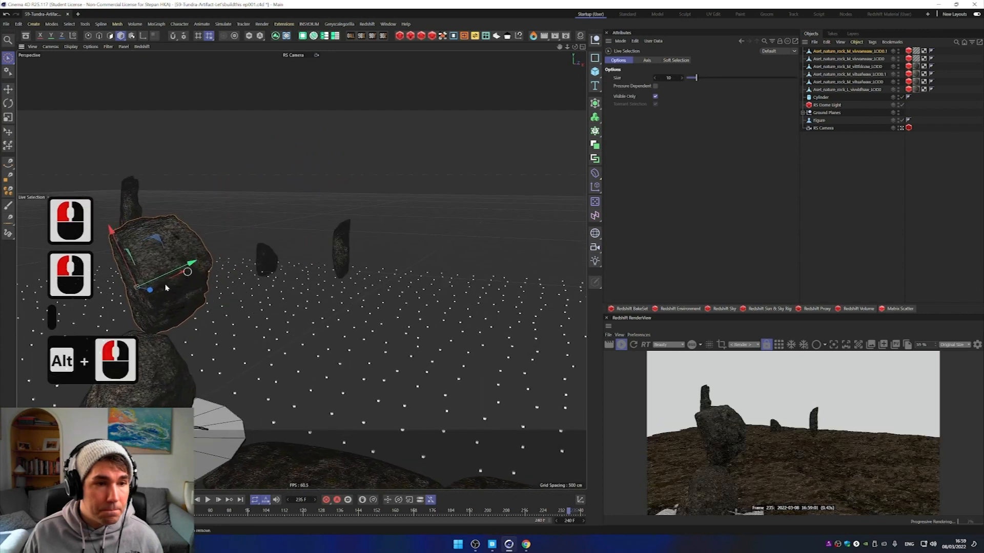
left_click_drag(151, 291, 178, 283)
left_click_drag(185, 332, 161, 341, "alt")
middle_click_drag(161, 341, 260, 327, "alt")
left_click_drag(295, 286, 255, 292)
scroll(298, 321, "down", 5, "alt")
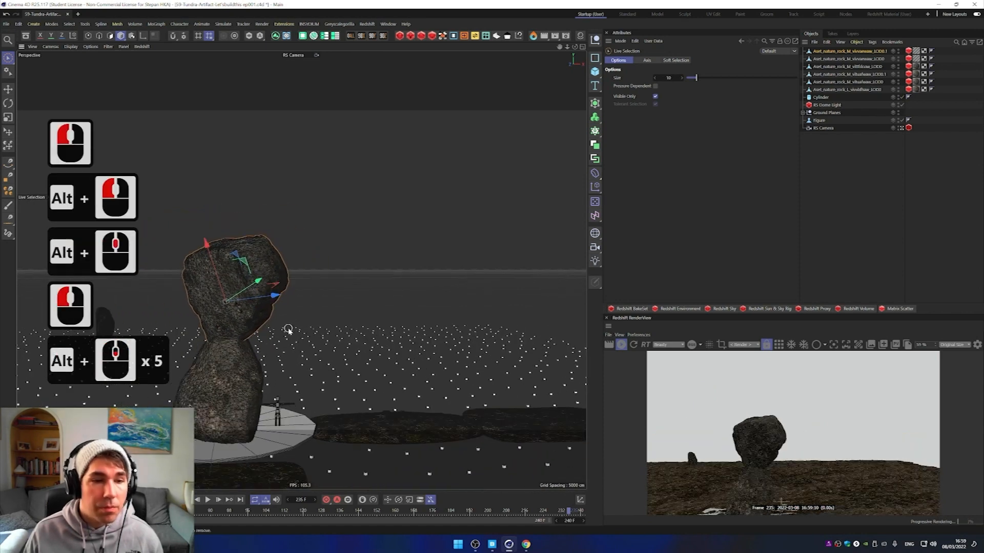
Step: Stretch the central rock wider at its base and move it back under the balanced boulder
left_click_drag(285, 329, 247, 343, "alt")
middle_click_drag(243, 345, 281, 303, "alt")
left_click_drag(265, 340, 253, 353, "alt")
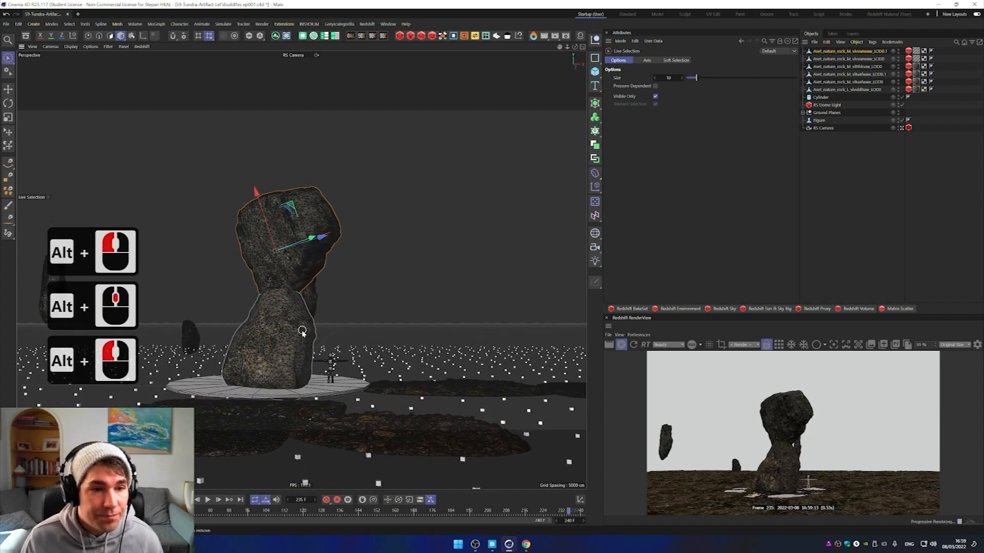
left_click_drag(302, 332, 285, 336, "alt")
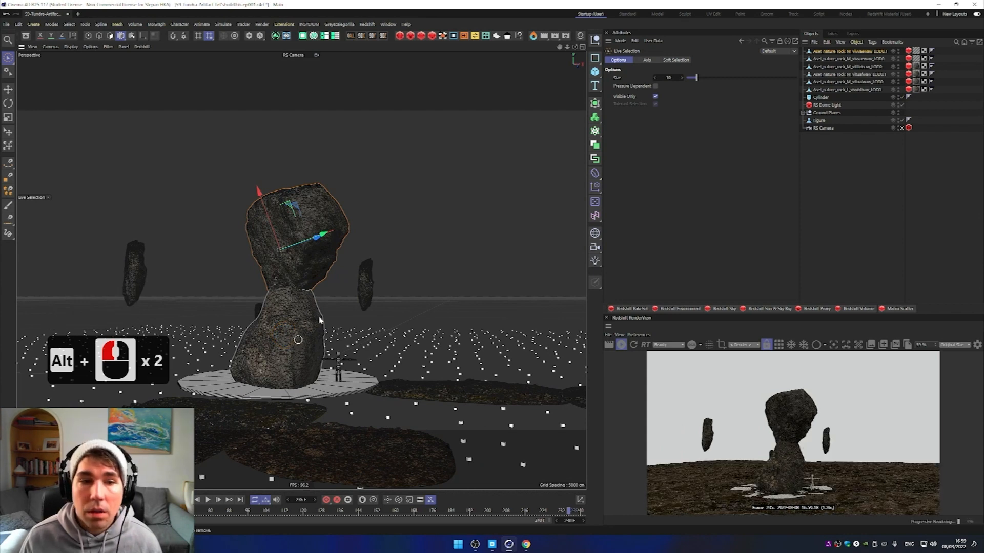
left_click(324, 338)
key("t")
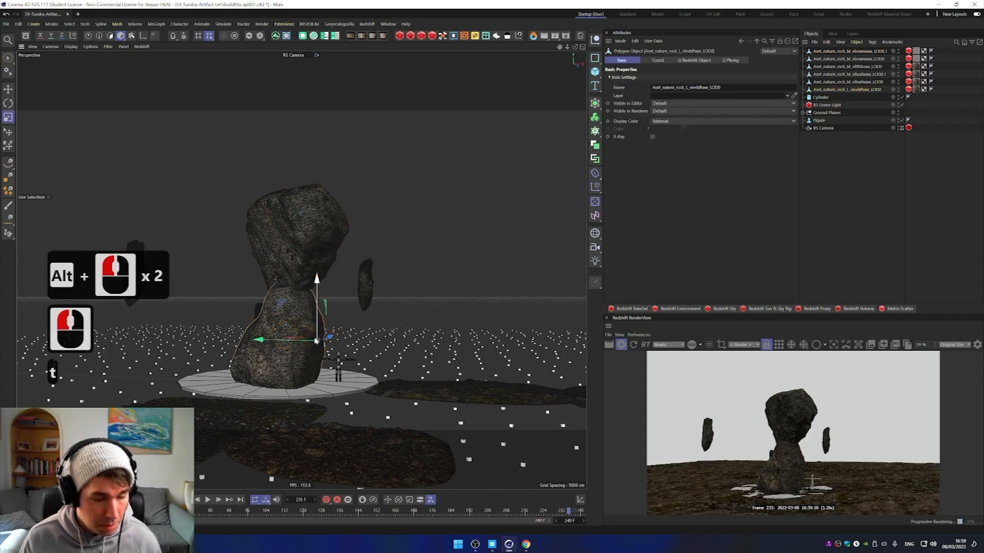
left_click_drag(258, 340, 242, 345)
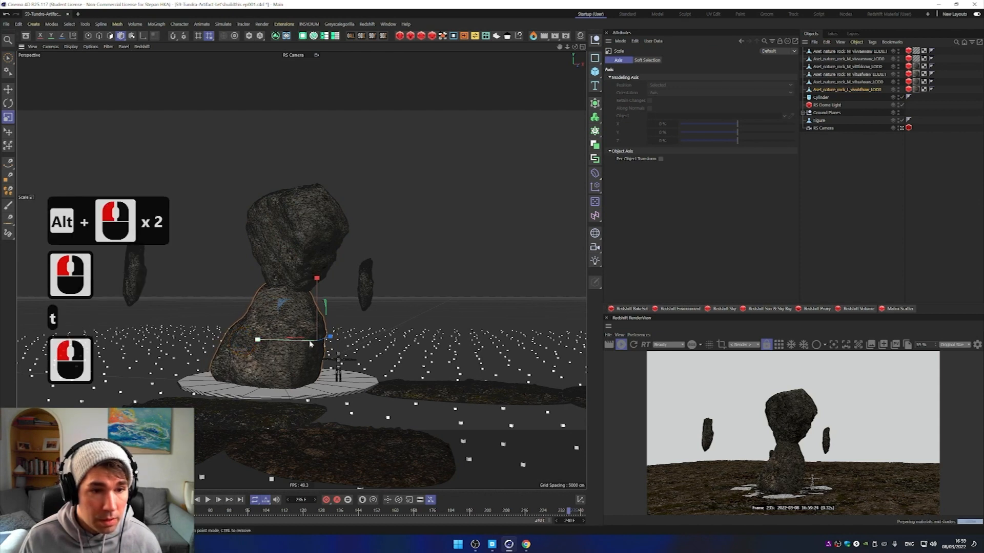
left_click_drag(331, 341, 330, 340)
left_click(330, 341)
key("e")
left_click_drag(266, 340, 274, 344)
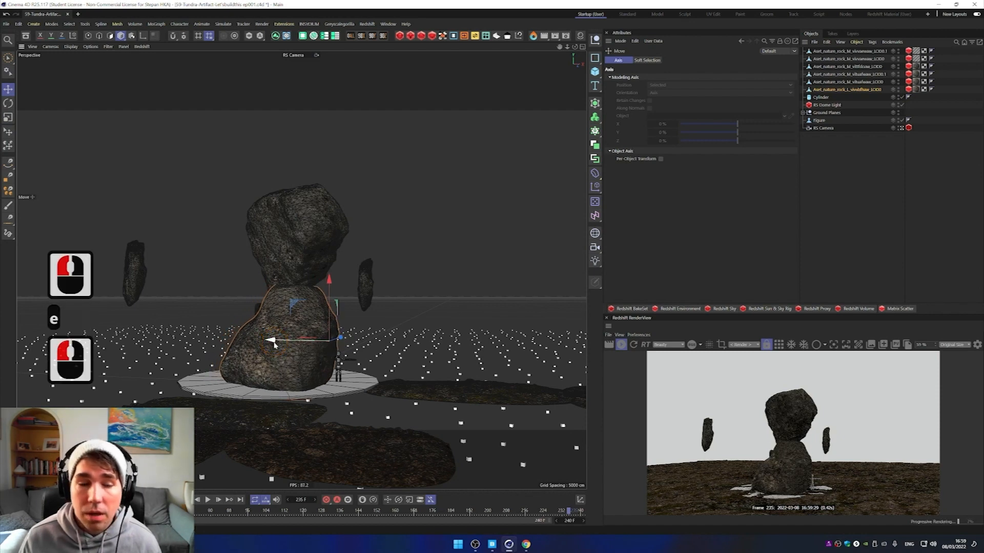
key("r")
key("t")
left_click_drag(270, 341, 287, 358)
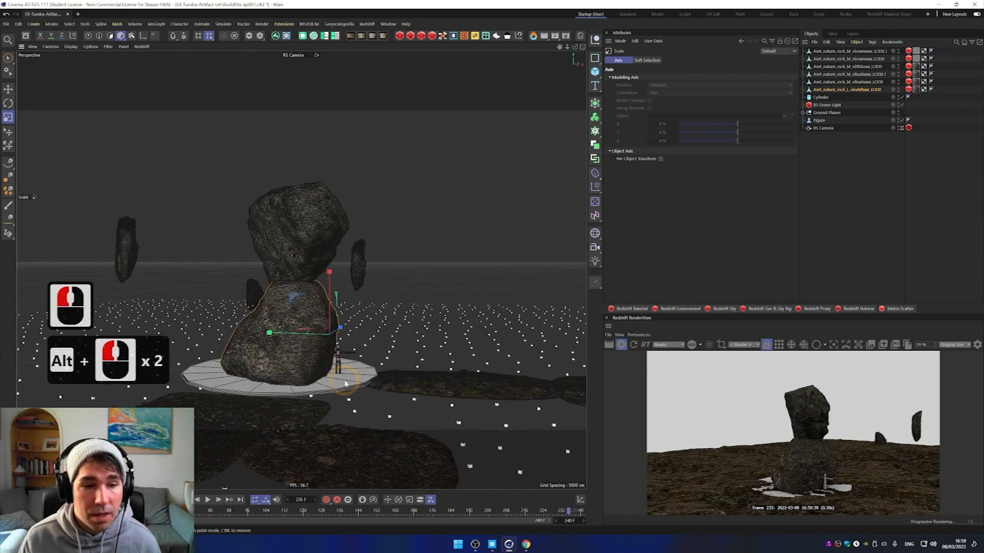
Step: Enlarge the flat cylinder disc beneath the rocks to a radius of about 895 cm
left_click(346, 378)
left_click_drag(377, 378, 438, 393)
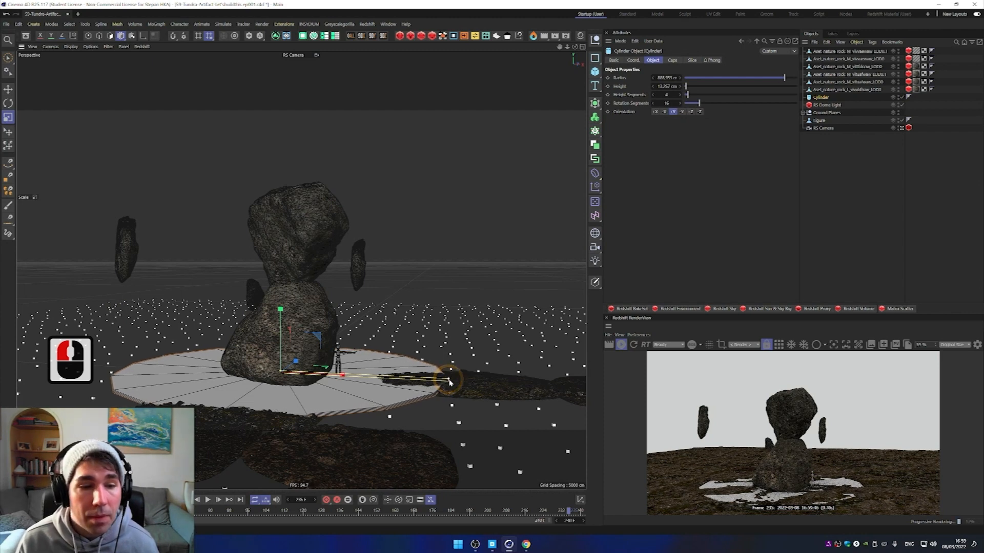
left_click_drag(345, 367, 347, 358, "alt")
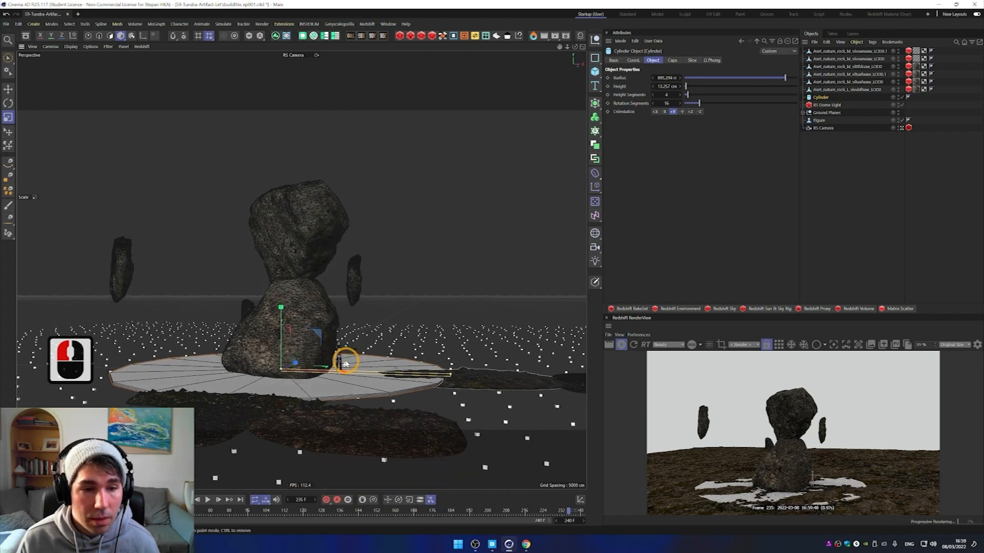
scroll(281, 371, "down", 6, "alt")
left_click_drag(281, 372, 273, 374, "alt")
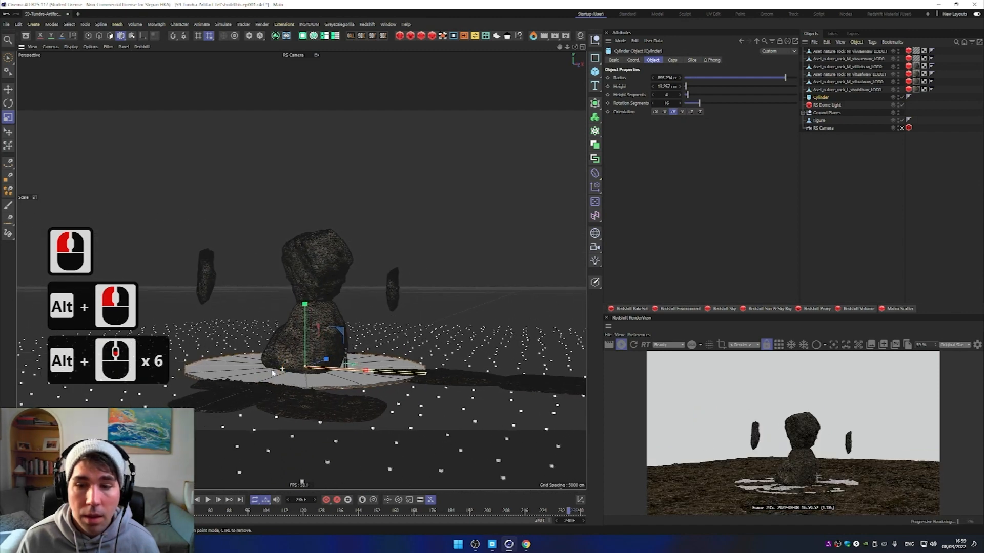
right_click_drag(273, 373, 309, 351, "alt")
scroll(306, 356, "up", 2, "alt")
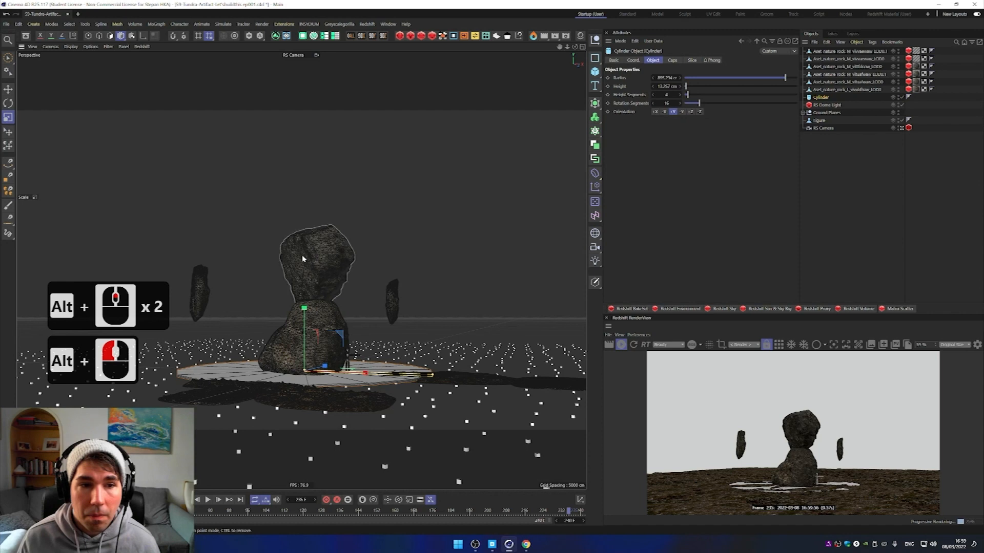
Step: Reload the reference artwork from the project folder in the Picture Viewer and study its rock composition against the scene
left_click(199, 304)
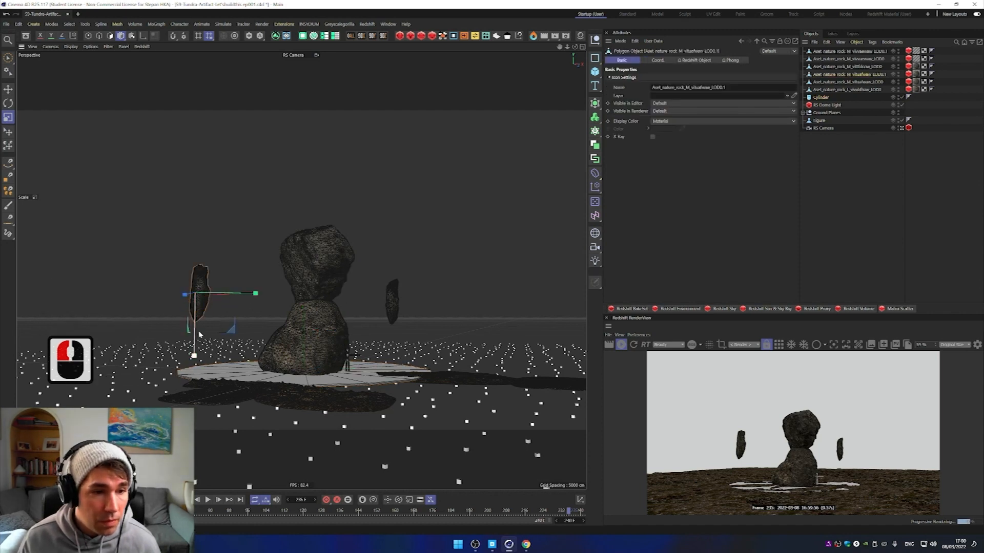
left_click(508, 544)
left_click(508, 544)
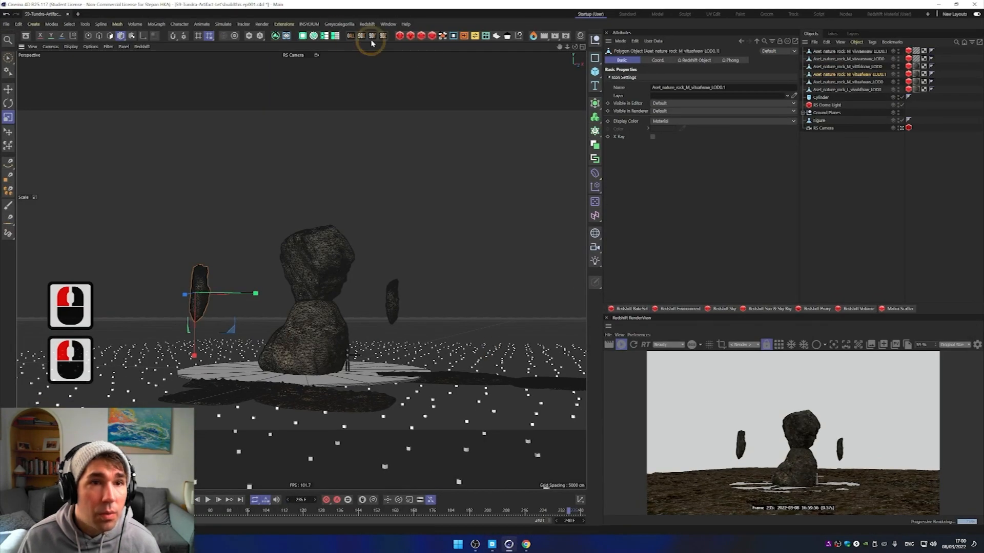
left_click(389, 24)
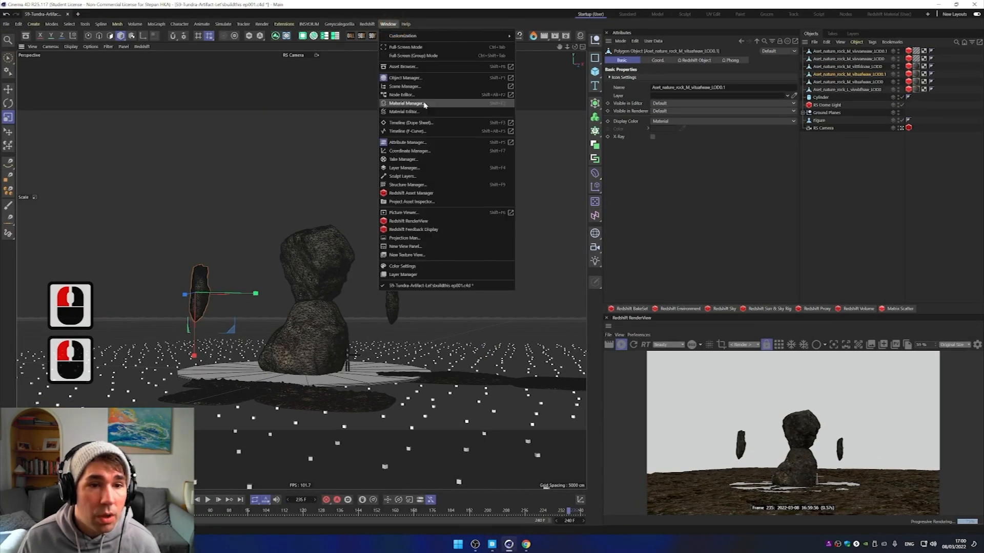
left_click(403, 212)
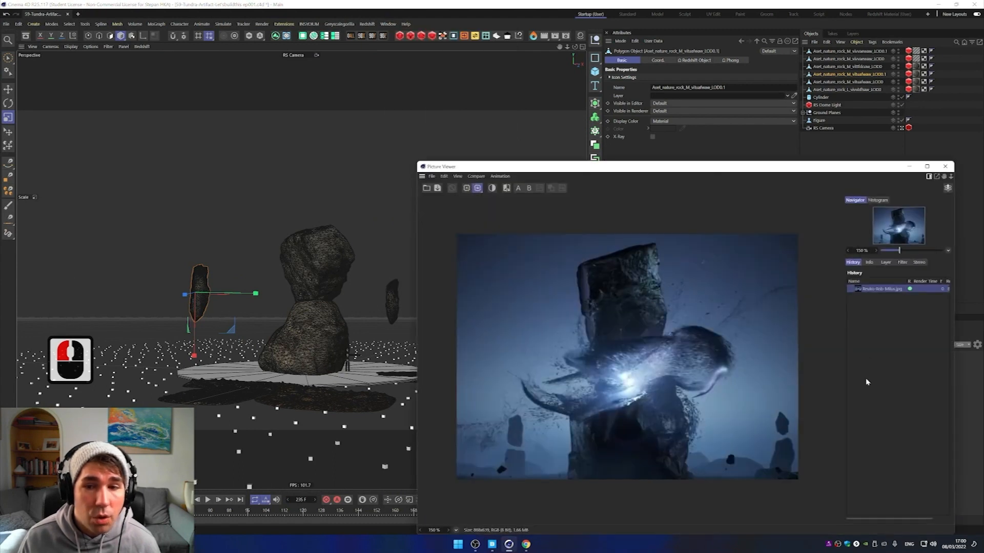
double_click(902, 317)
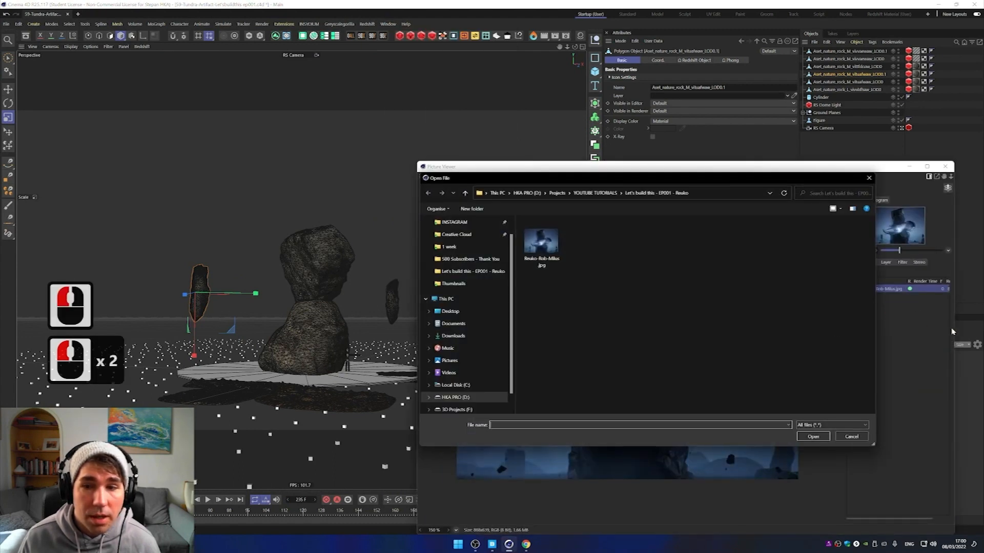
left_click_drag(814, 179, 653, 143)
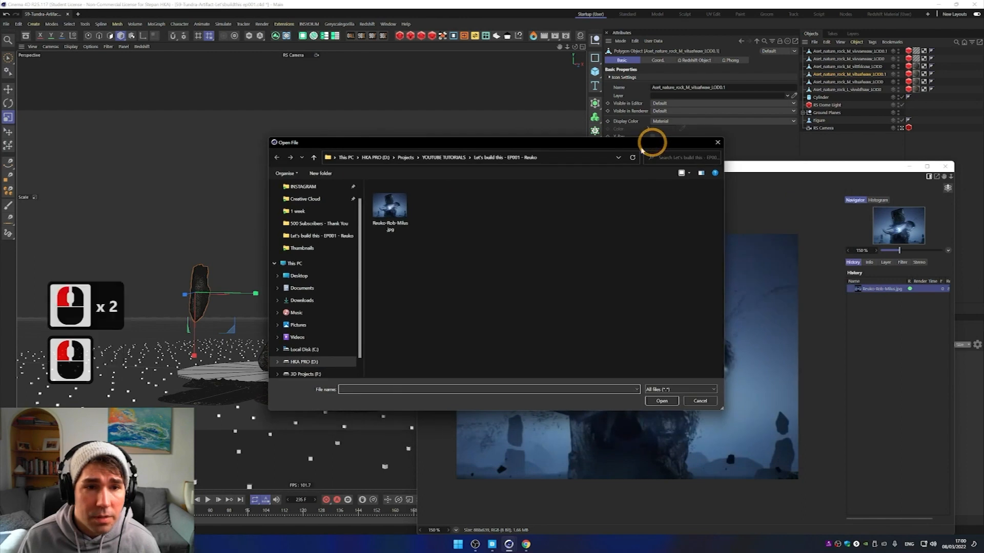
double_click(395, 214)
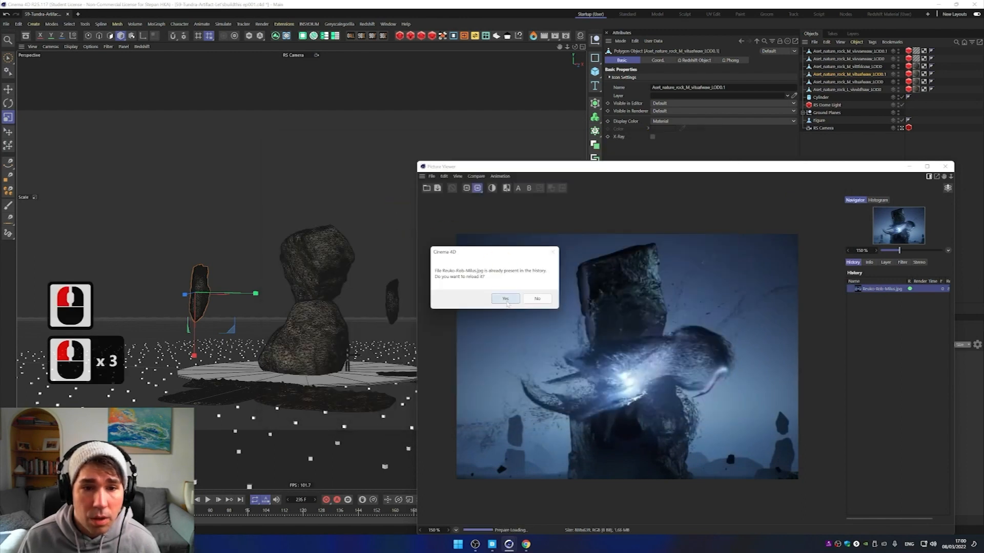
left_click(505, 300)
left_click_drag(666, 166, 699, 73)
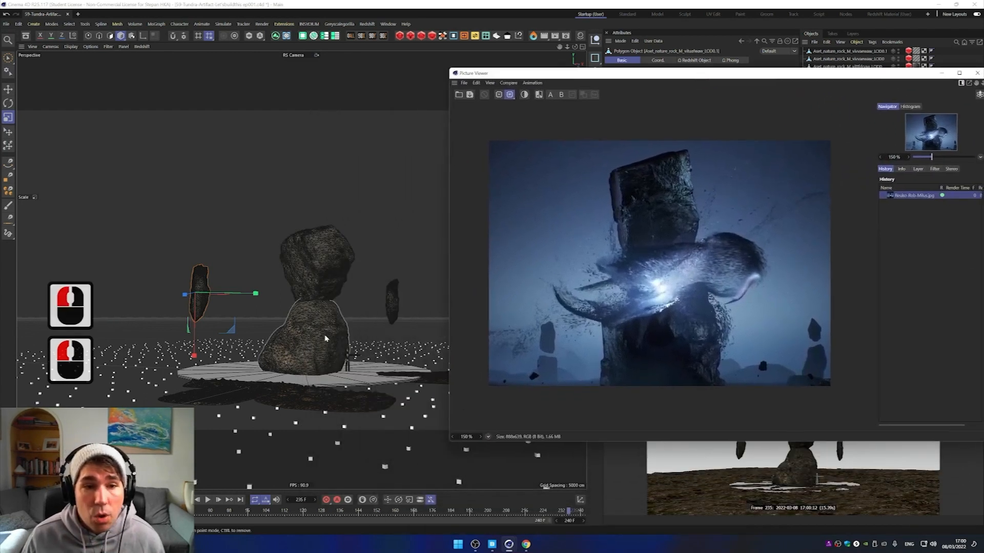
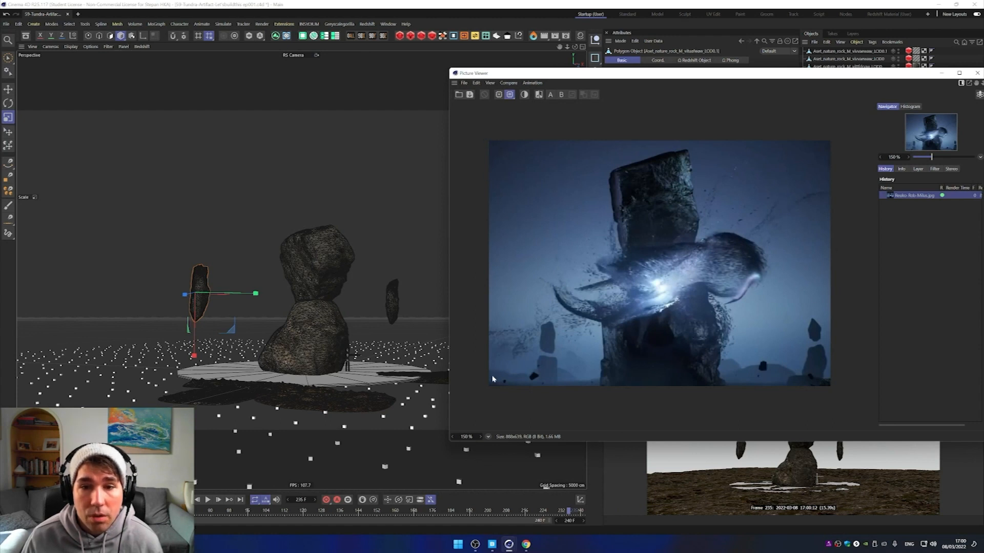
left_click(943, 74)
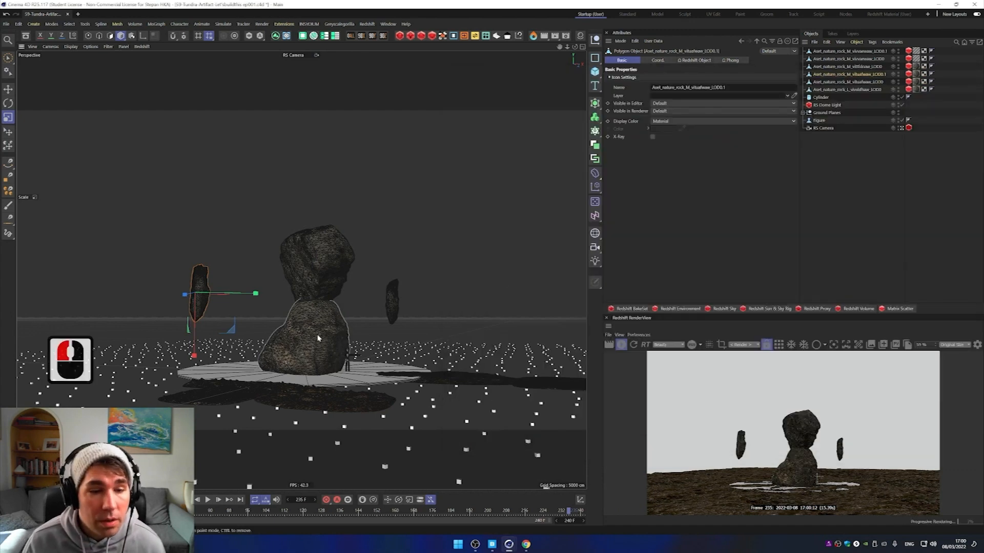
Step: Duplicate the small low boulder beside the central rock and place the copy farther out, to the right of the existing floating boulders
left_click_drag(307, 419, 310, 415, "alt")
left_click(340, 328)
key("w")
key("e")
key("e")
left_click_drag(395, 328, 541, 358, "ctrl")
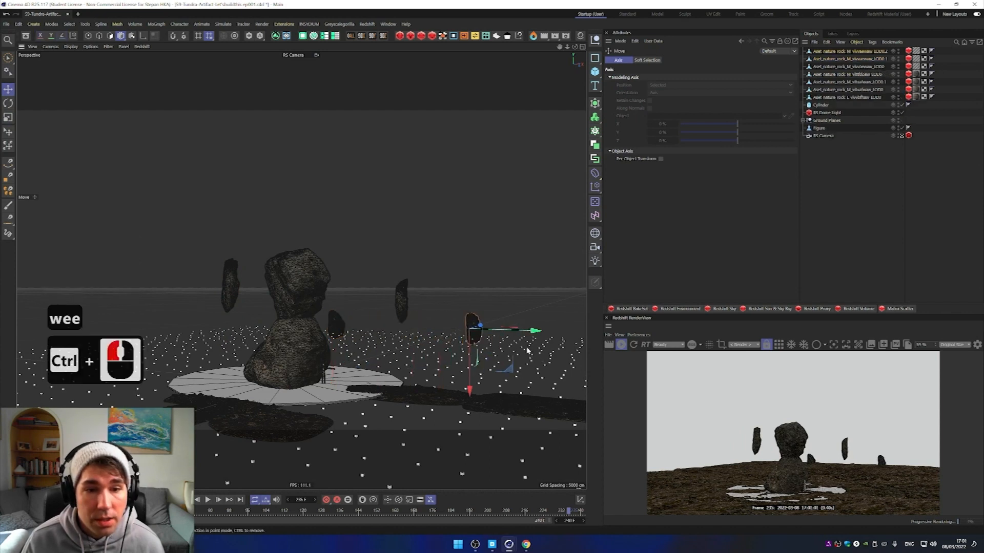
left_click_drag(530, 337, 562, 342)
Step: Group the central rock and the boulder balanced on top of it under one null
left_click(314, 297)
left_click(303, 285, "shift")
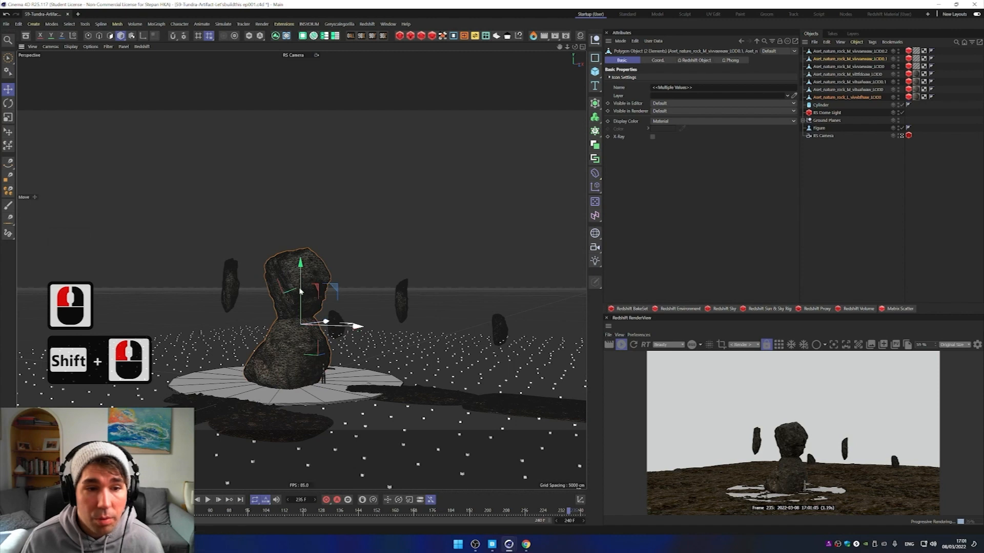
left_click(297, 343)
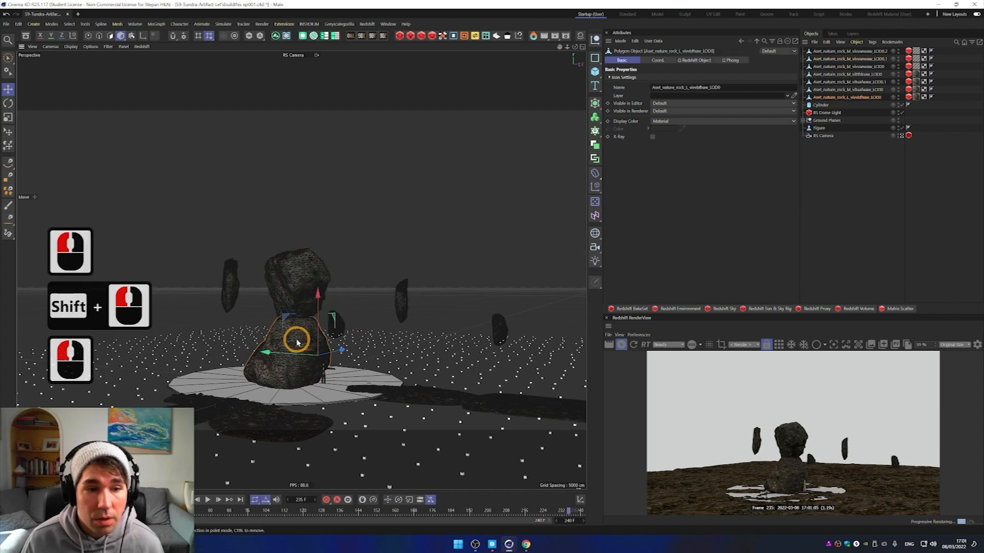
left_click(303, 287, "shift")
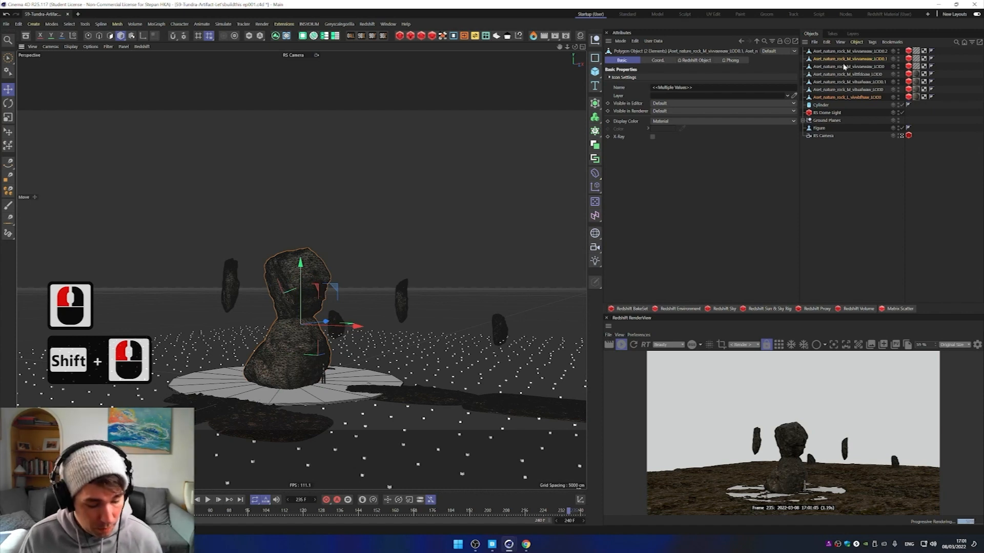
key("alt+g")
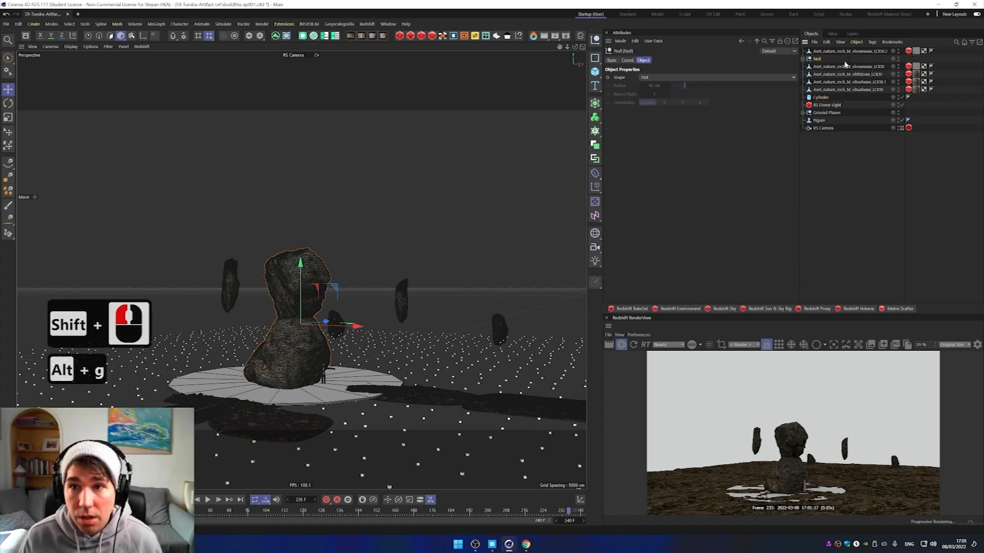
Step: Rename the null as Main Artifact and move it directly above the cylinder in the object hierarchy
left_click(803, 60)
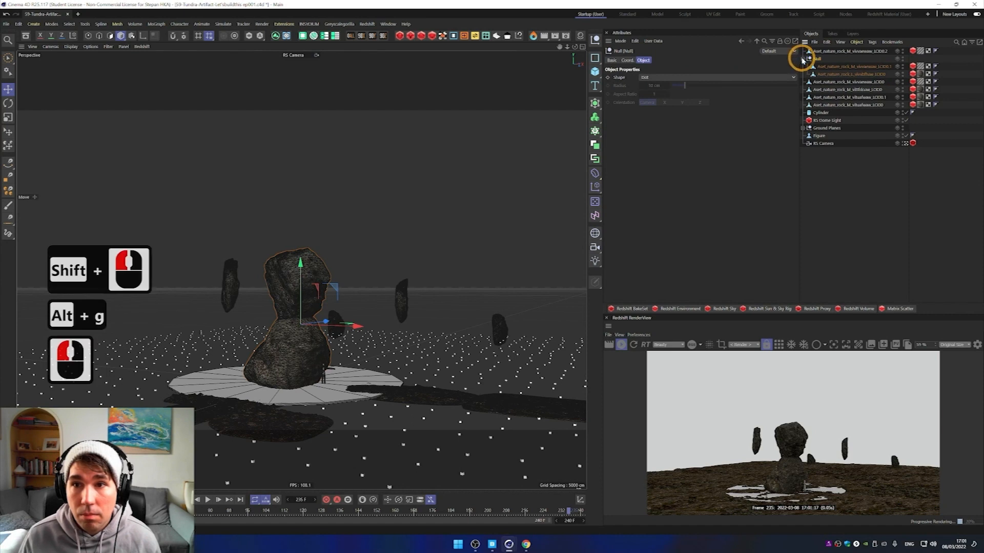
double_click(817, 60)
type("M")
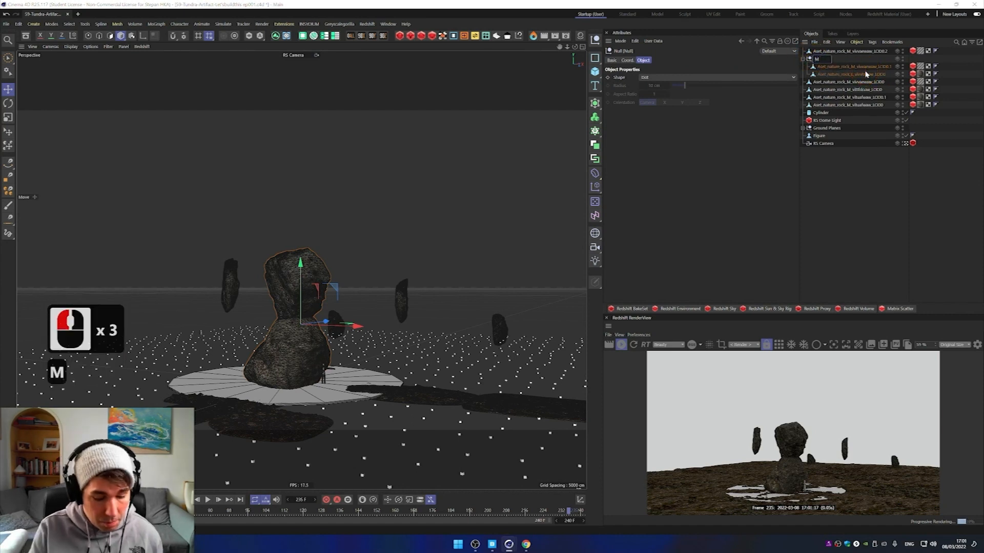
type("ain Artifac")
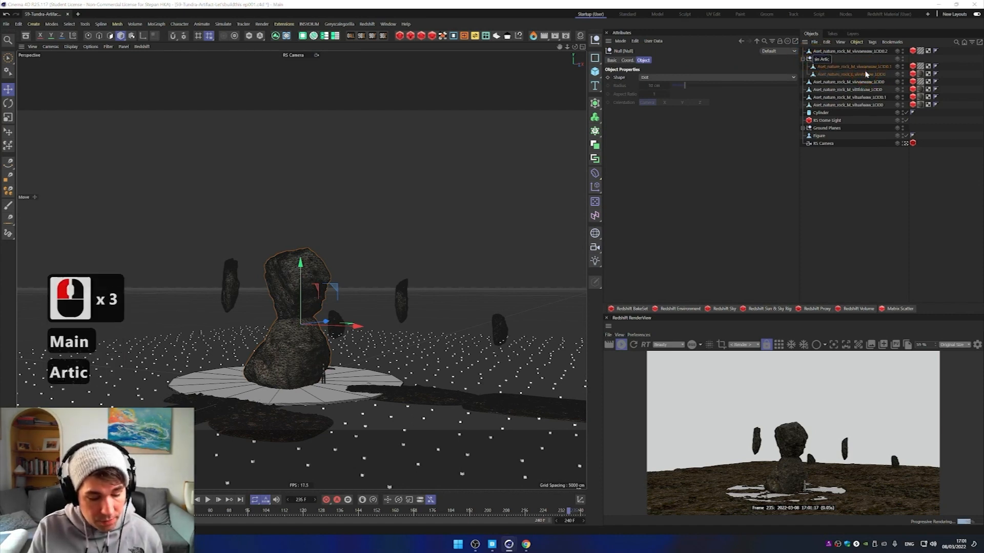
key("BackSpace")
type("fact")
key("Left")
key("Left")
key("Left")
key("Left")
key("Left")
key("Left")
key("Left")
key("Left")
key("Left")
key("Left")
key("Left")
key("Left")
key("Left")
key("Left")
key("Left")
key("Left")
key("Left")
key("Left")
key("Left")
key("Left")
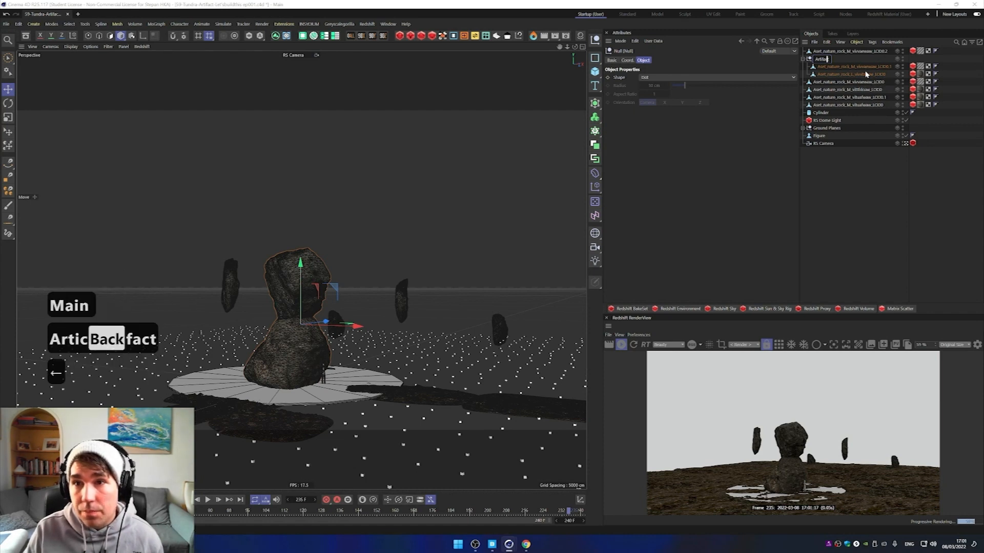
key("Return")
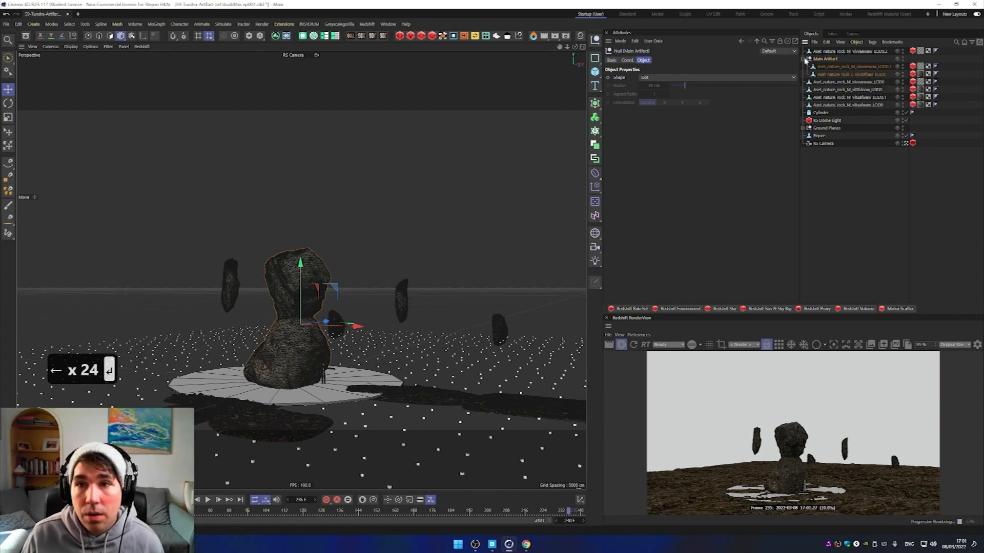
left_click(805, 60)
left_click_drag(819, 60, 825, 95)
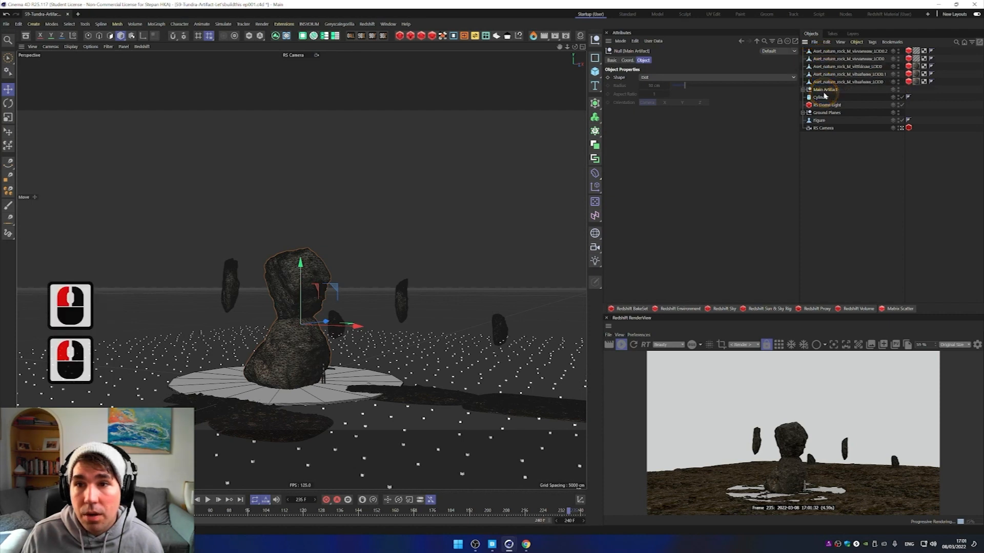
Step: Rename the cylinder disc beneath the rocks as Platform
triple_click(825, 96)
type("Platform")
key("Return")
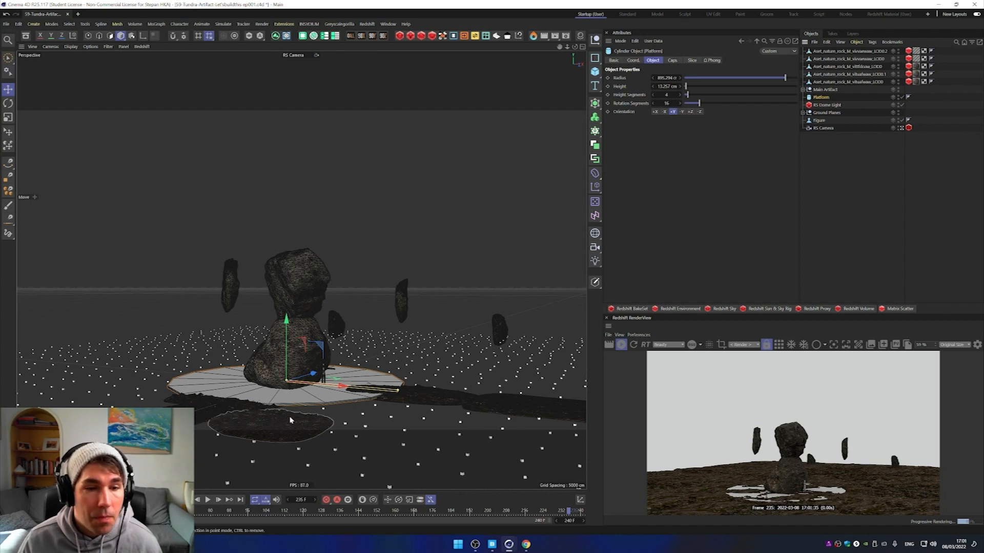
mouse_move(296, 392)
left_mouse_down("alt")
mouse_move(326, 399)
mouse_move(291, 402)
mouse_move(308, 390)
left_mouse_up("alt")
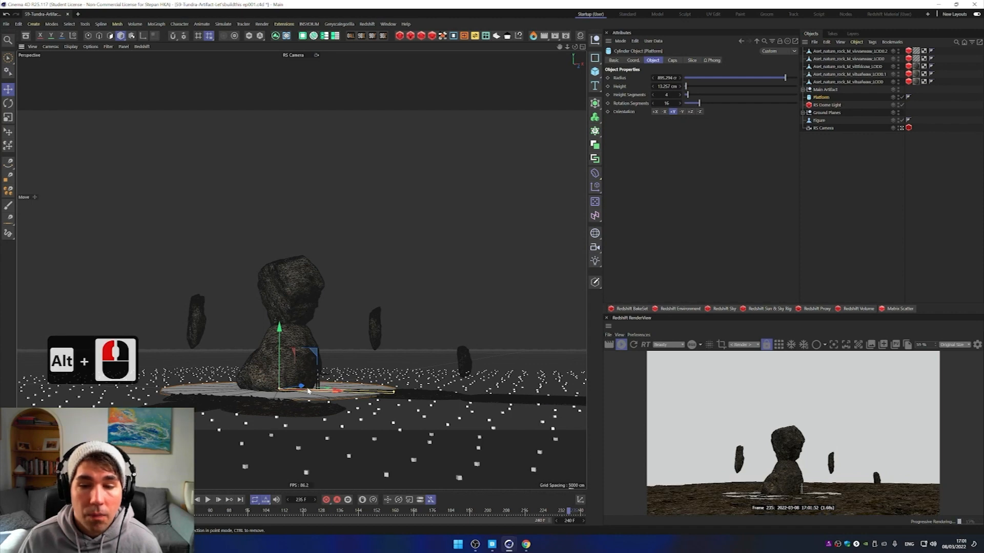
Step: Switch to Quixel Bridge, export the Mossy Ground surface from the Tundra collection to Cinema 4D, and return to the Cinema 4D scene
left_click(492, 544)
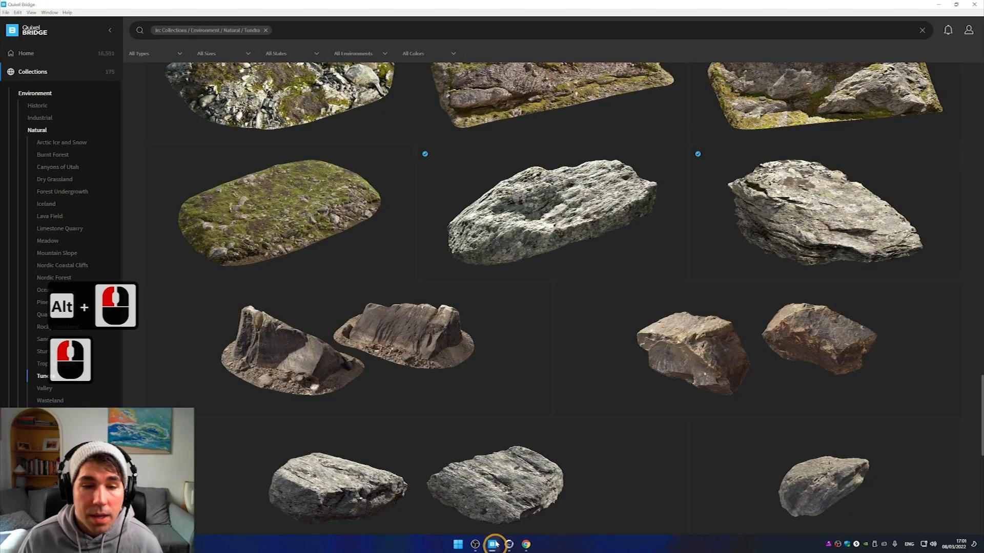
scroll(511, 192, "down", 15)
scroll(515, 195, "up", 20)
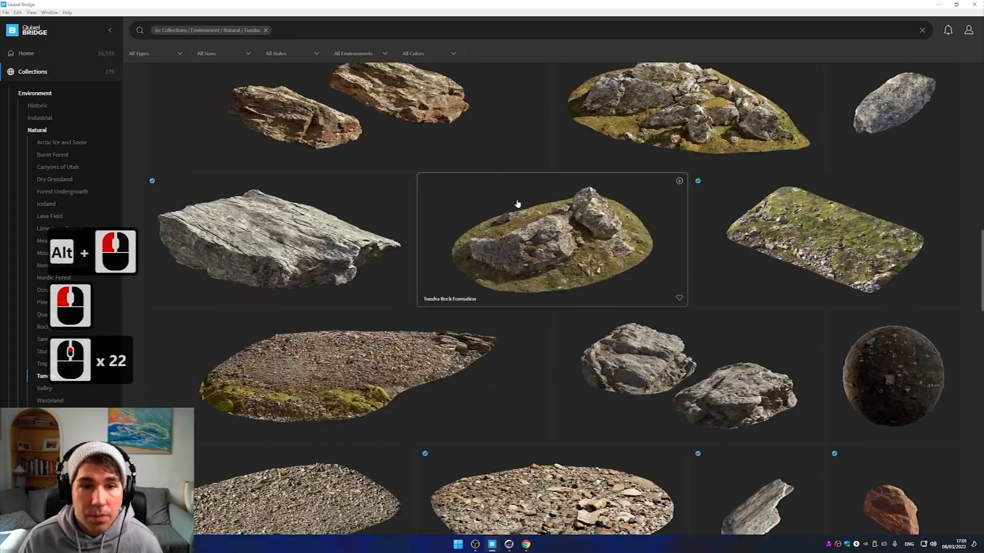
scroll(517, 211, "down", 20)
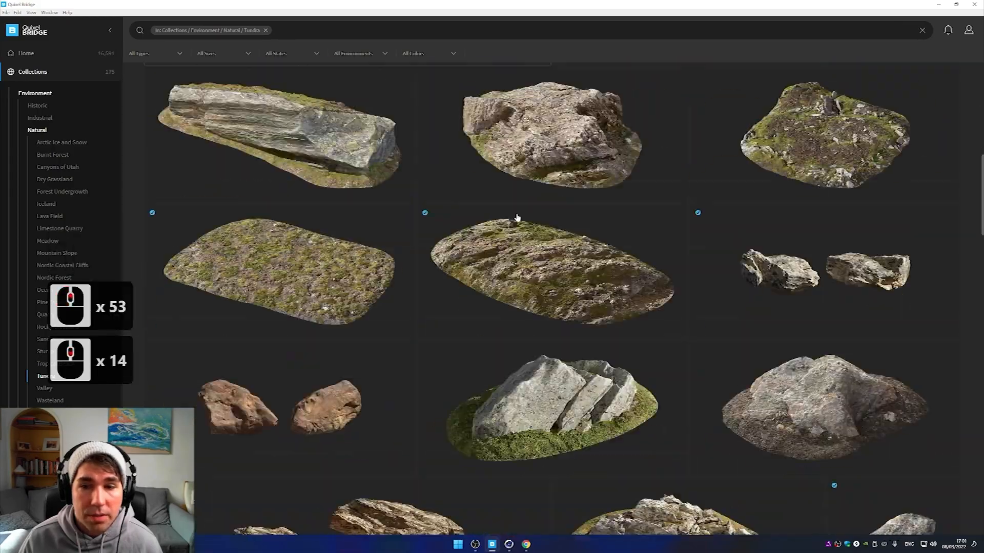
scroll(518, 226, "down", 16)
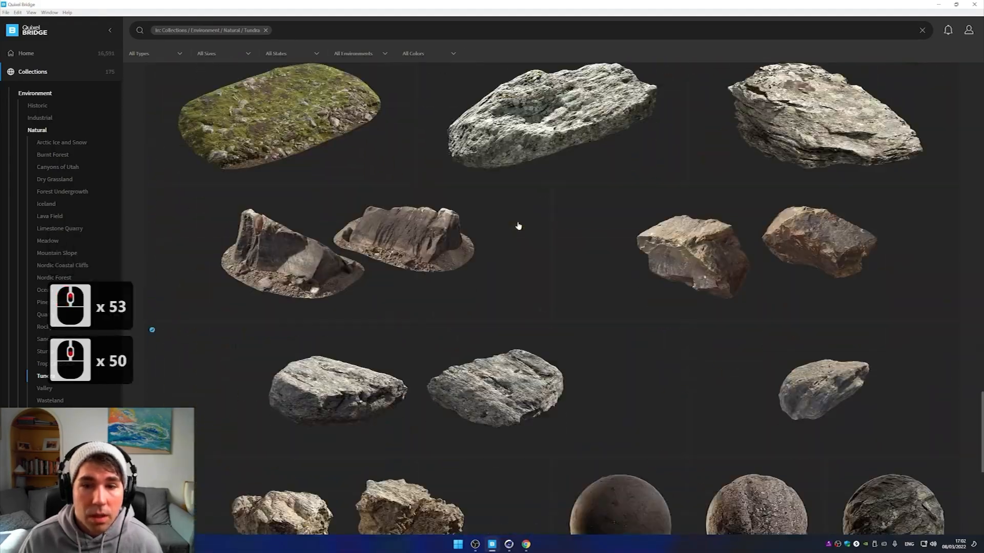
scroll(518, 226, "down", 6)
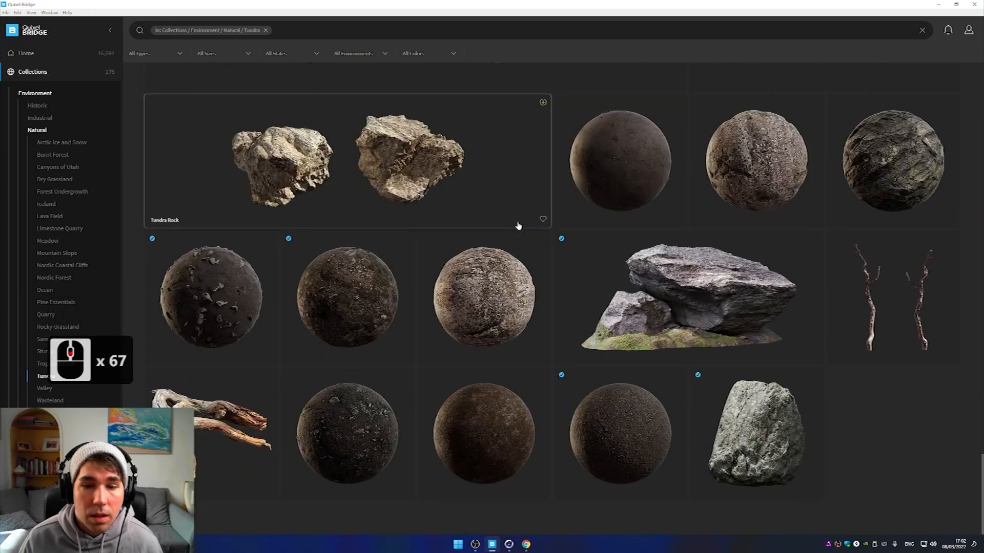
scroll(519, 222, "up", 8)
scroll(517, 256, "down", 6)
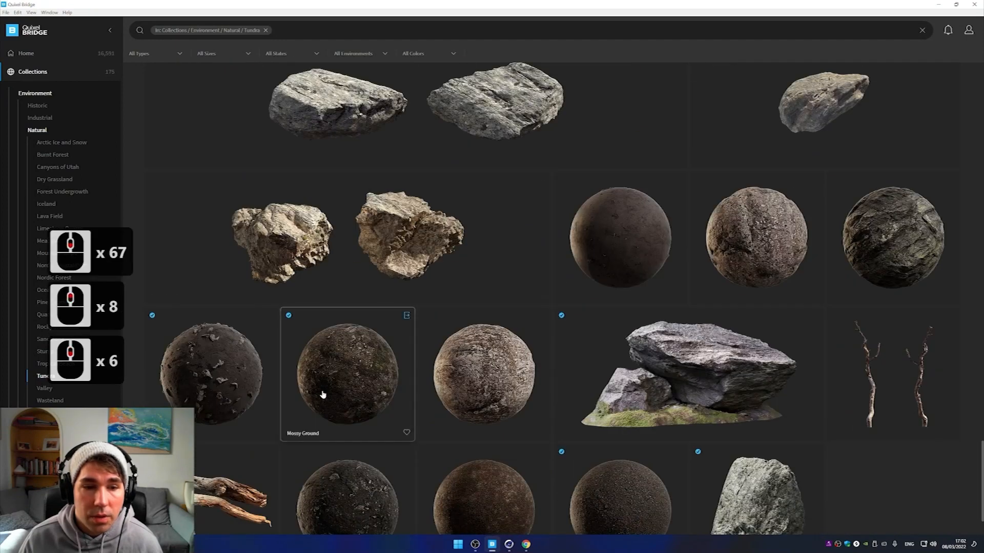
left_click(407, 316)
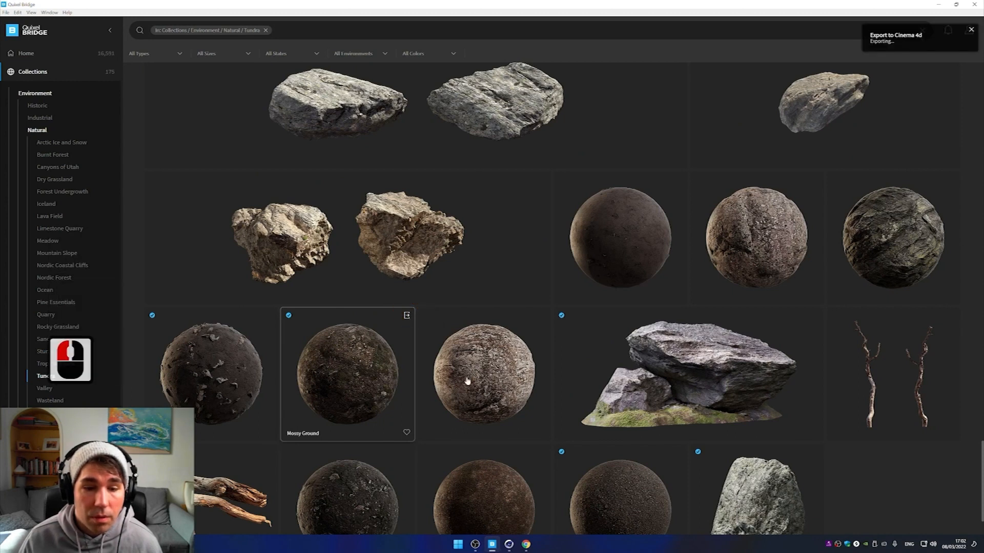
left_click(509, 544)
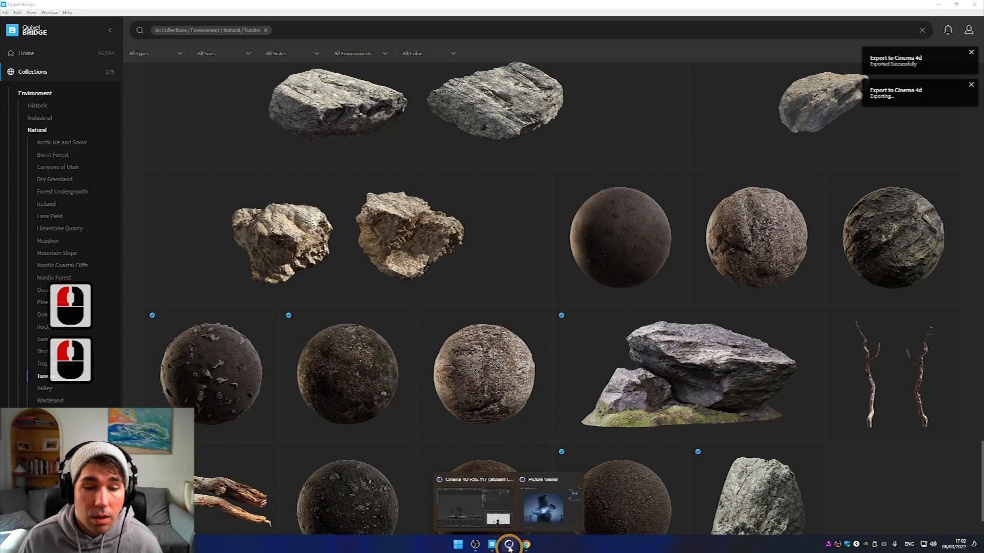
left_click(499, 502)
left_click(660, 165)
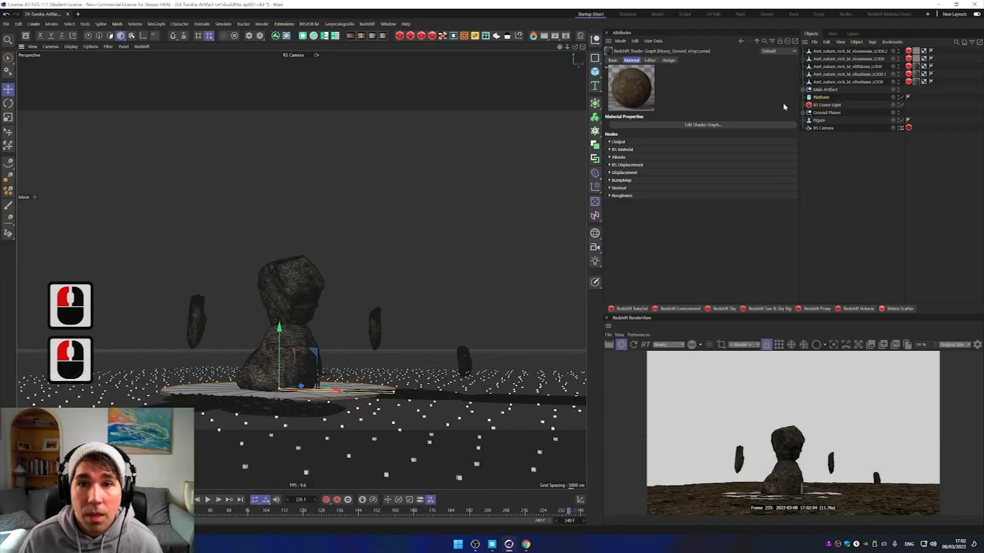
Step: Add a Landscape object and move it along the X axis to just beyond the right edge of the platform
left_click(595, 73)
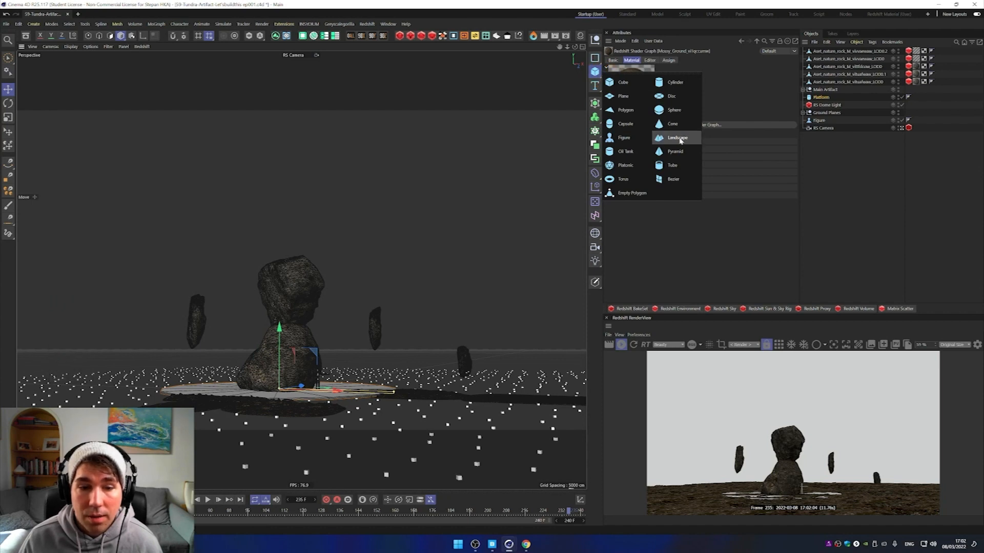
left_click(677, 138)
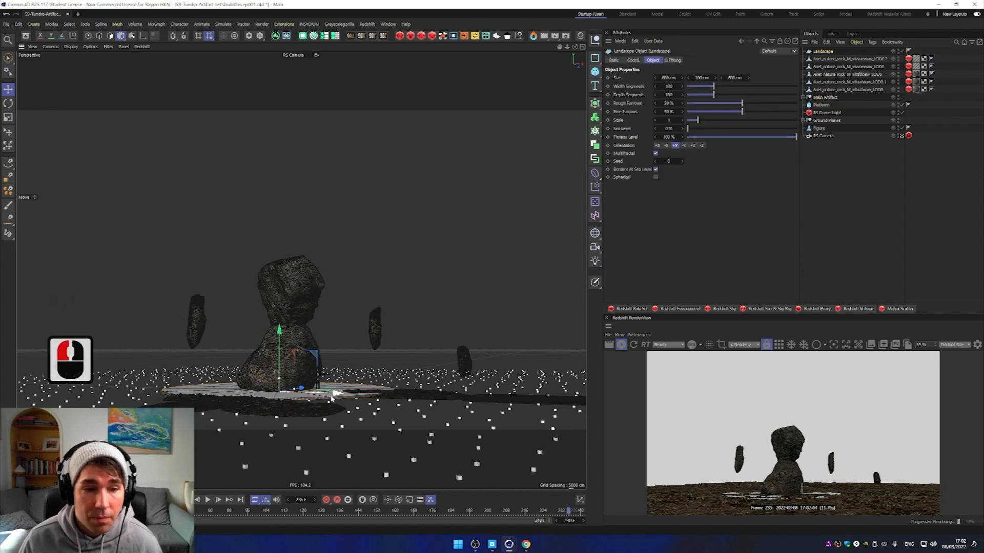
left_click_drag(334, 395, 509, 411)
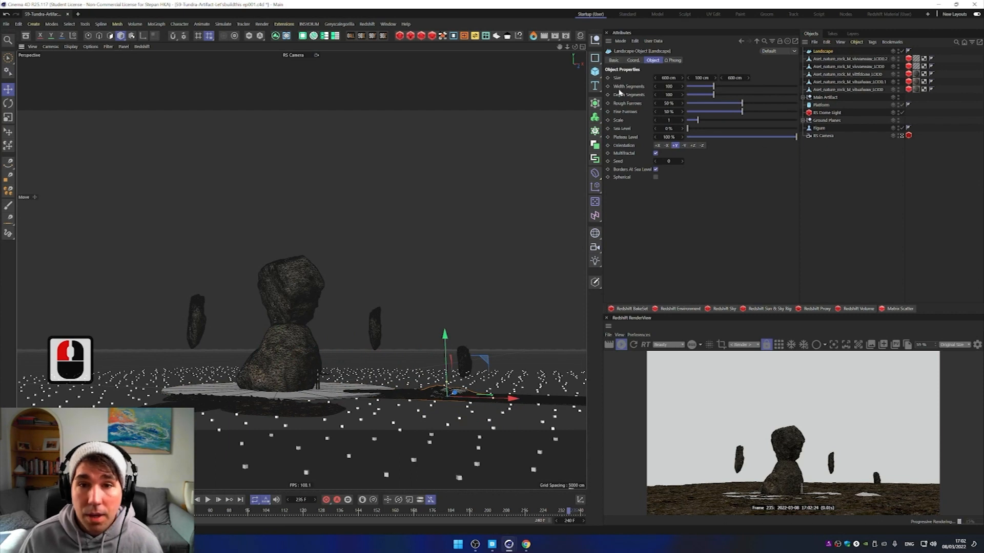
Step: Apply the Mossy Ground material to the Landscape object
left_click(594, 40)
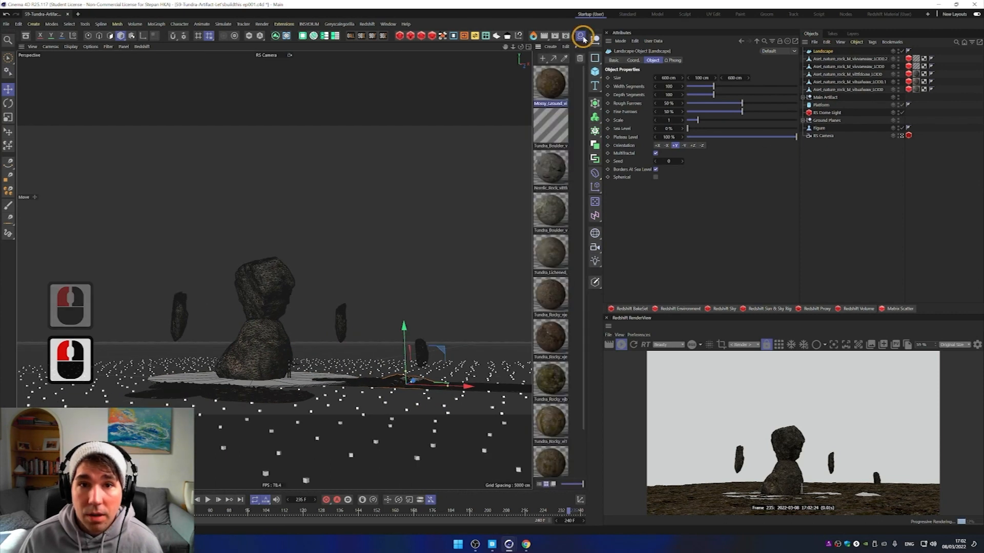
left_click_drag(551, 83, 822, 53)
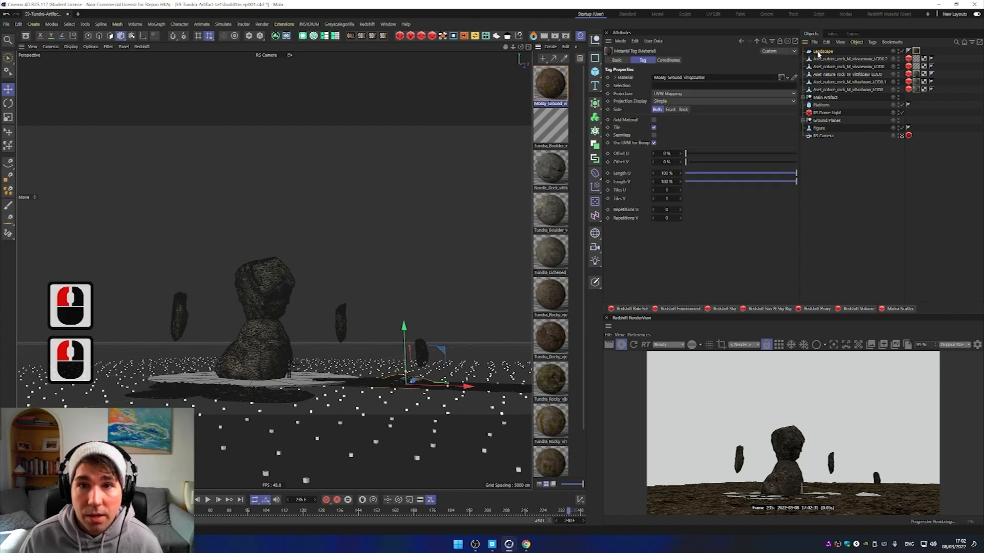
left_click(594, 40)
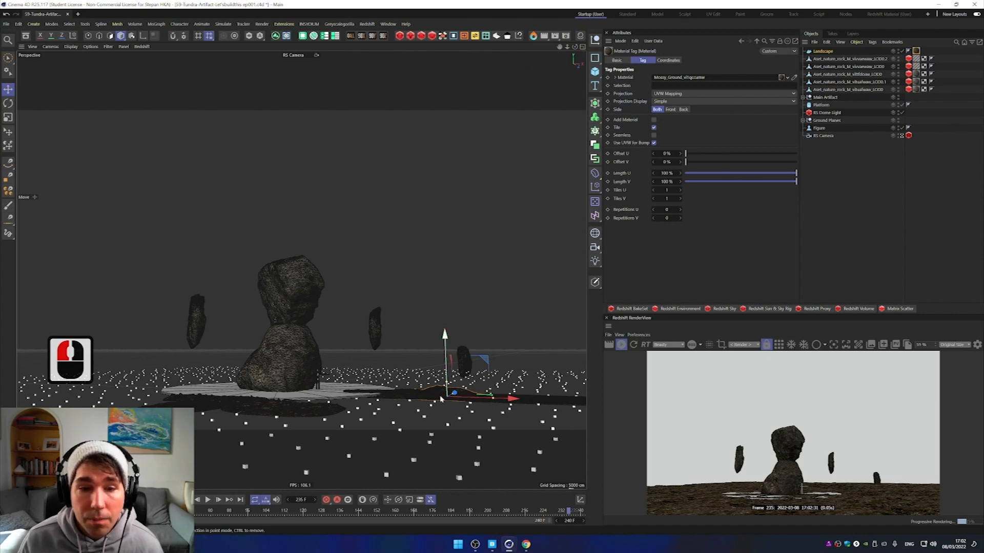
Step: Set the landscape's height to 412 cm, stretch it to about 2172 by 2602 cm, and move it back beyond the platform
left_click(826, 51)
left_click(654, 60)
mouse_move(698, 77)
left_mouse_down()
mouse_move(745, 77)
mouse_move(698, 77)
left_mouse_up()
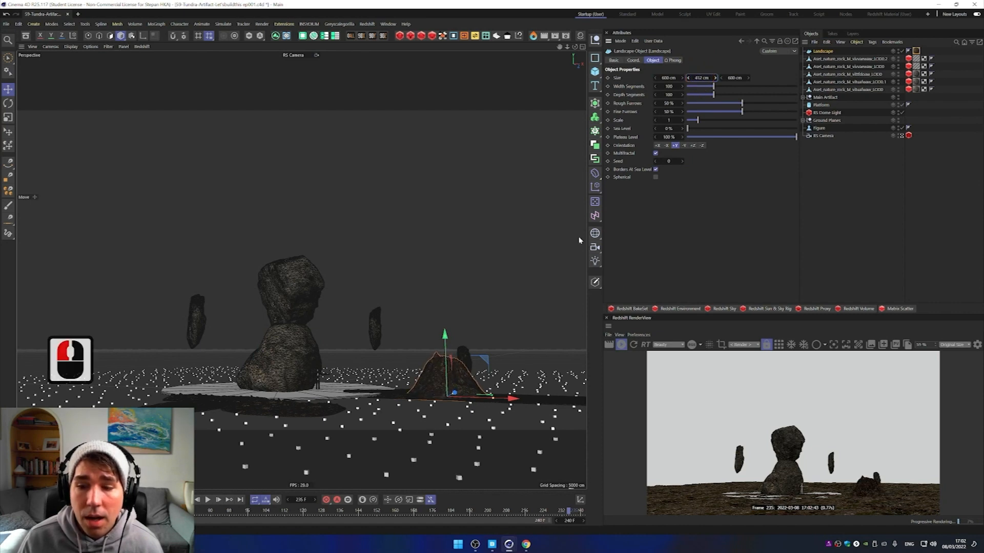
left_click_drag(462, 393, 572, 371)
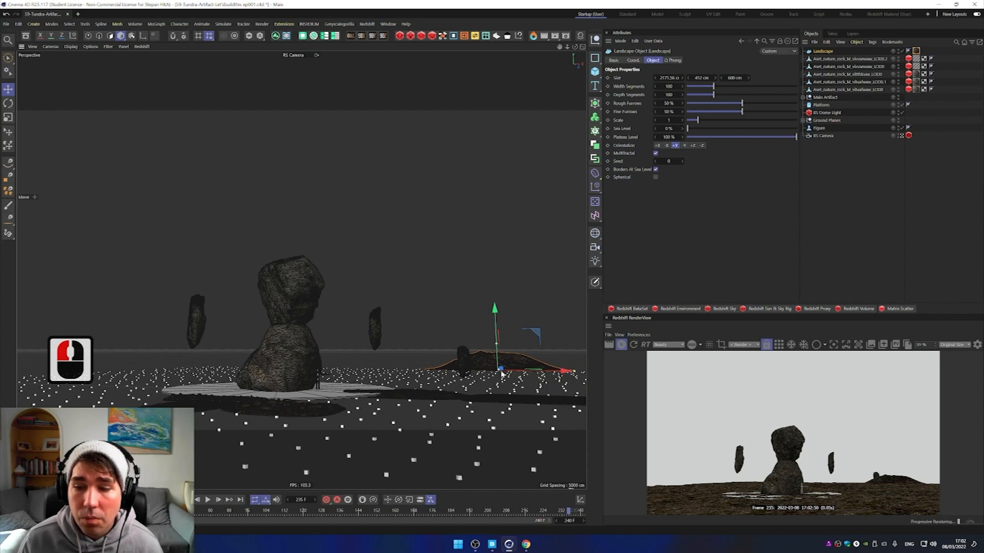
left_click_drag(561, 373, 448, 352)
left_click(449, 353)
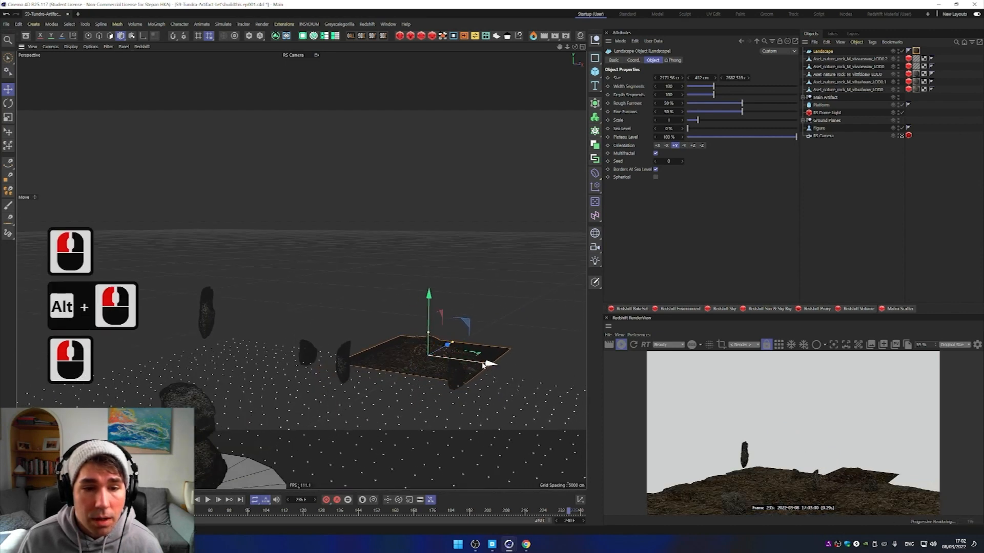
Step: Duplicate the landscape to the other side of the artifact and enlarge the copy to about 535 cm high and 5816 cm deep
left_click_drag(470, 369, 279, 311, "ctrl")
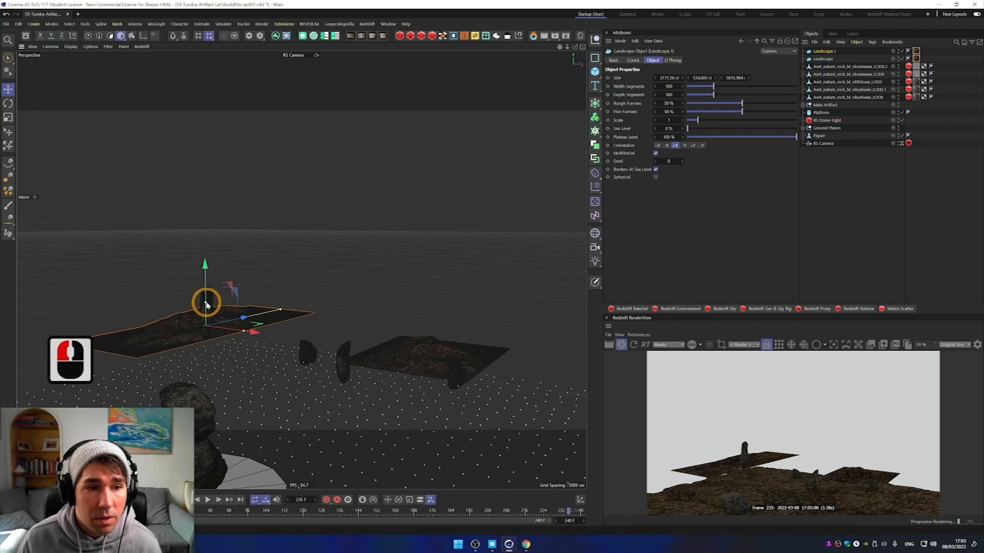
mouse_move(248, 329)
left_mouse_down()
mouse_move(259, 342)
mouse_move(215, 340)
mouse_move(250, 340)
left_mouse_up()
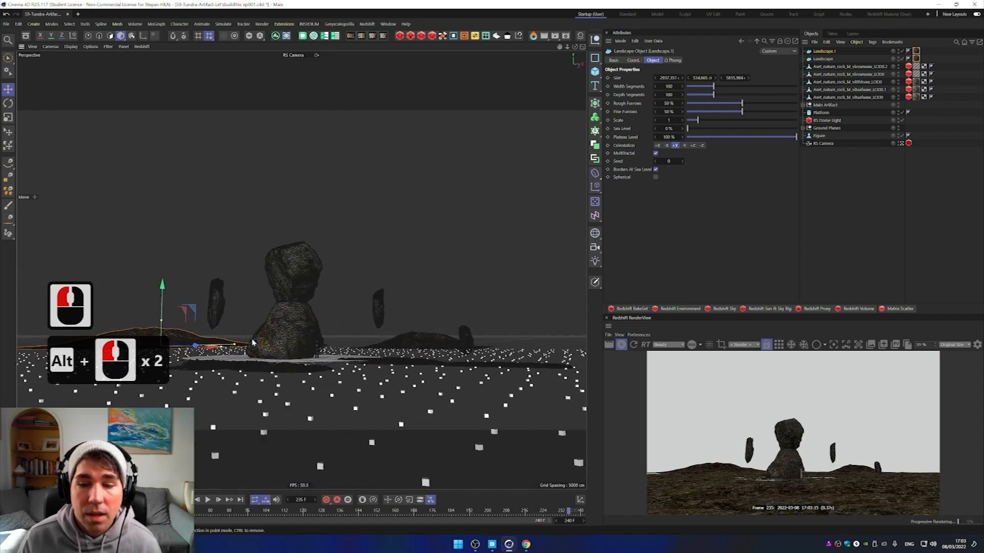
left_click_drag(249, 341, 268, 337, "alt")
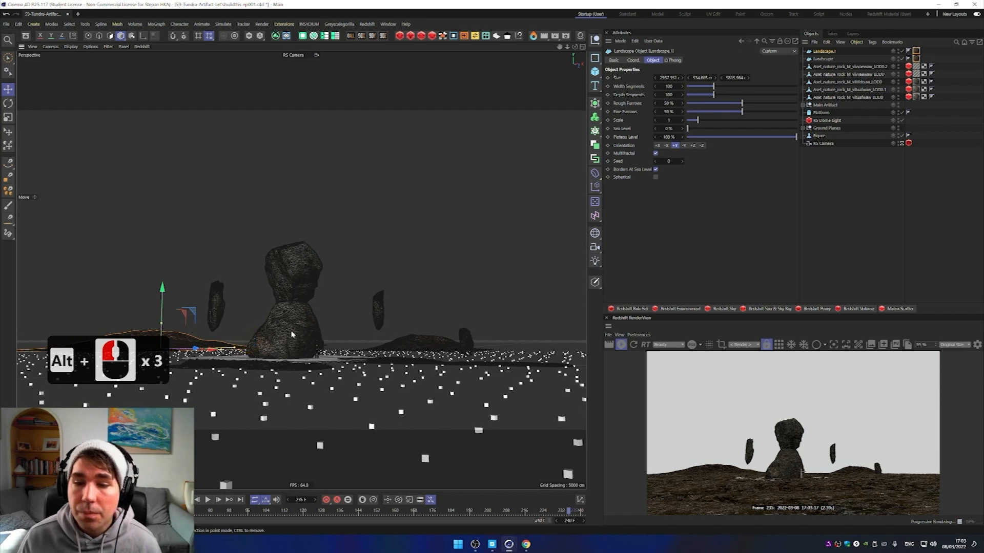
Step: Lift the small rock on the artifact's right side above the ground and scale it up to about twice its size
left_click(463, 344)
left_click_drag(465, 406, 472, 379)
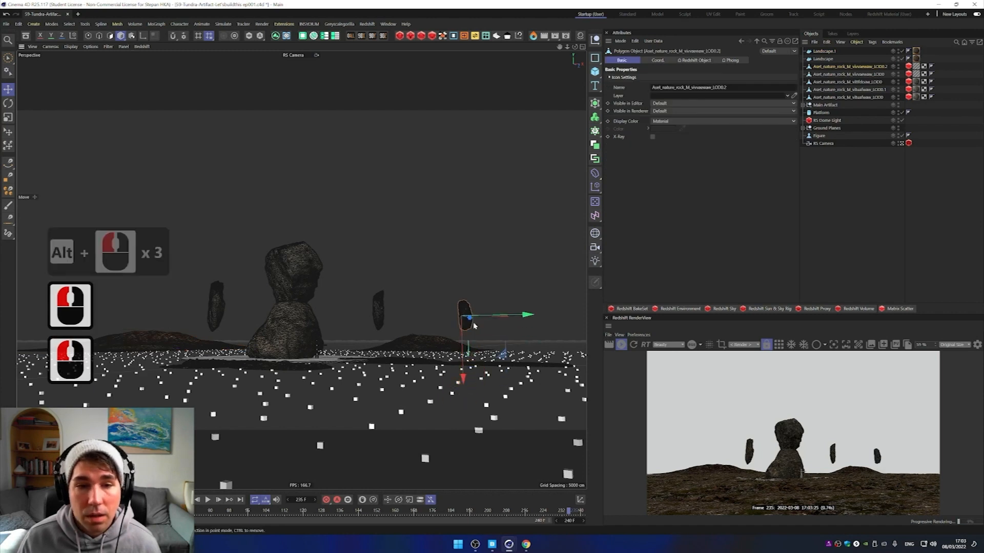
key("t")
left_click_drag(468, 304, 533, 152)
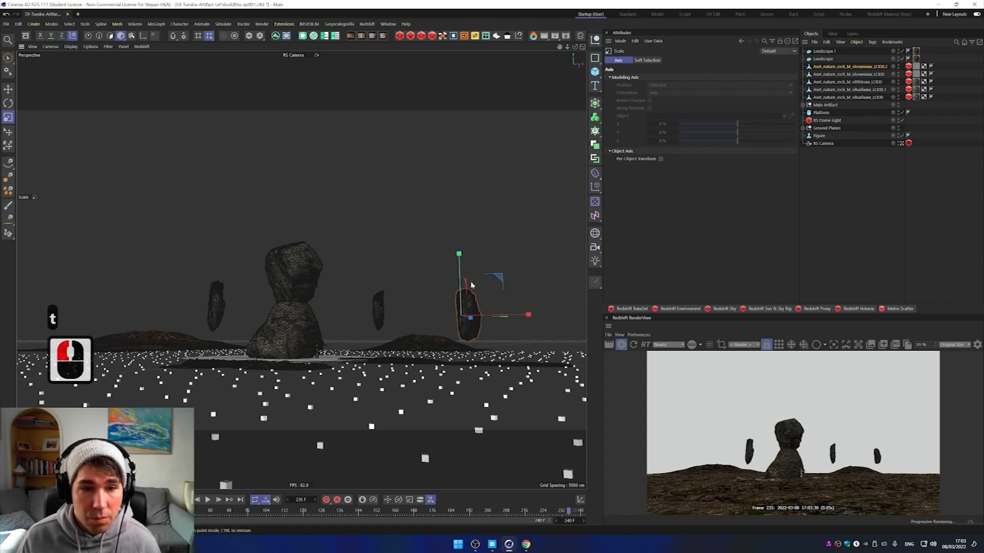
left_click_drag(484, 251, 505, 192)
left_click(511, 239)
Step: Raise the enlarged rock high above the right-hand landscape and adjust its scale
key("e")
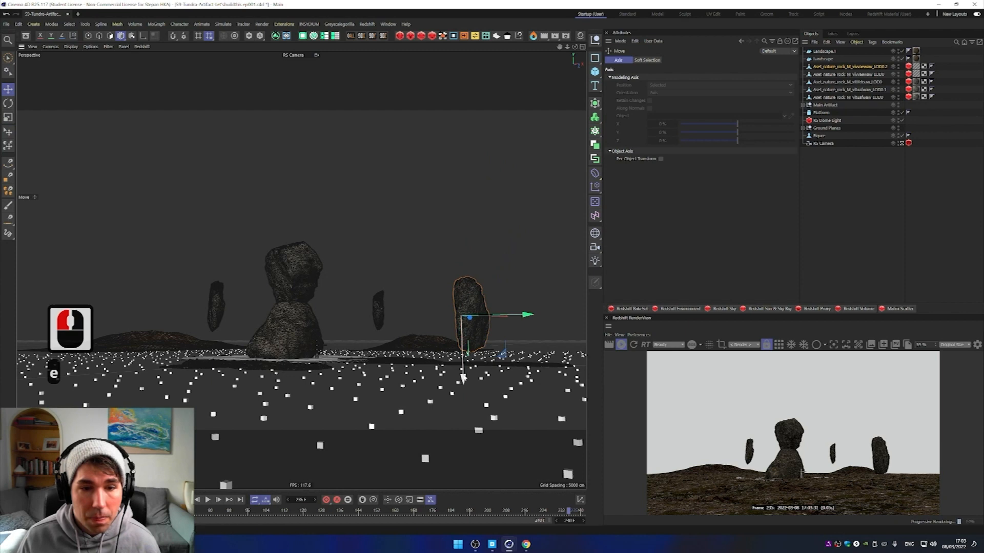
left_click_drag(464, 378, 462, 313)
left_click_drag(492, 266, 518, 257, "alt")
middle_click_drag(518, 257, 433, 251, "alt")
key("t")
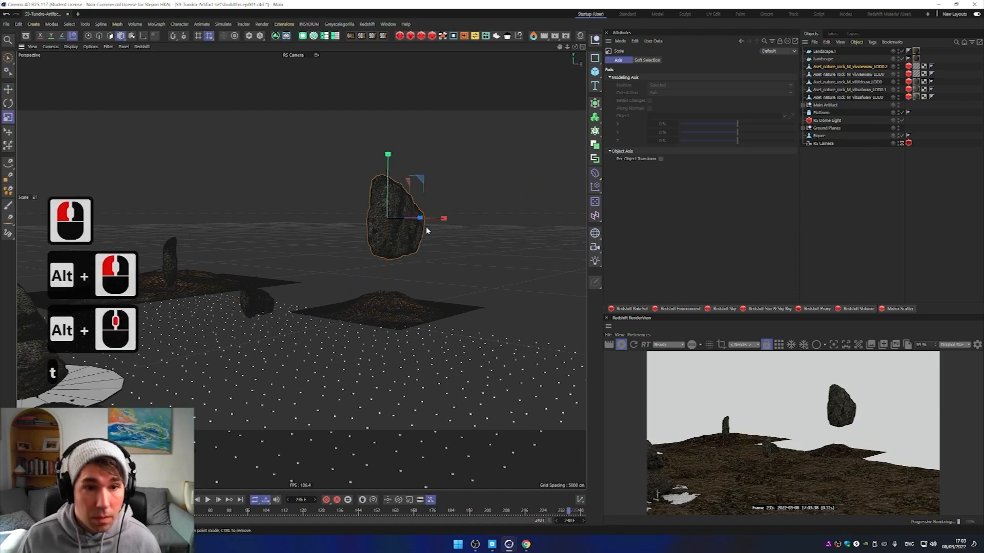
left_click_drag(438, 220, 360, 257)
left_click_drag(453, 220, 493, 267)
Step: Reposition the enlarged floating rock in depth and sideways so it hovers well to the right of the artifact
key("e")
left_click_drag(219, 284, 365, 268, "alt")
left_click_drag(333, 214, 186, 281)
scroll(217, 244, "down", 2, "alt")
middle_click_drag(187, 281, 284, 235, "alt")
scroll(257, 251, "up", 5, "alt")
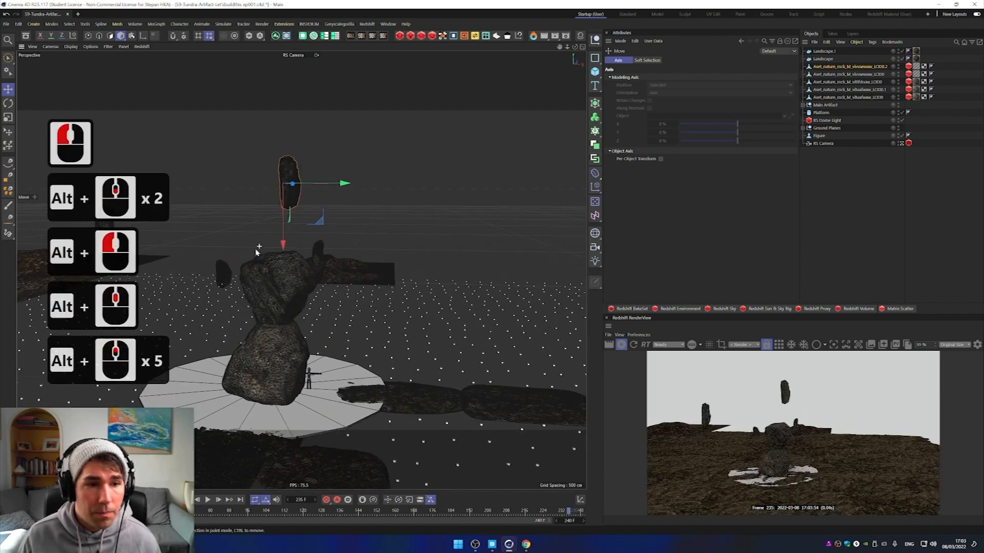
left_click_drag(246, 245, 249, 247, "alt")
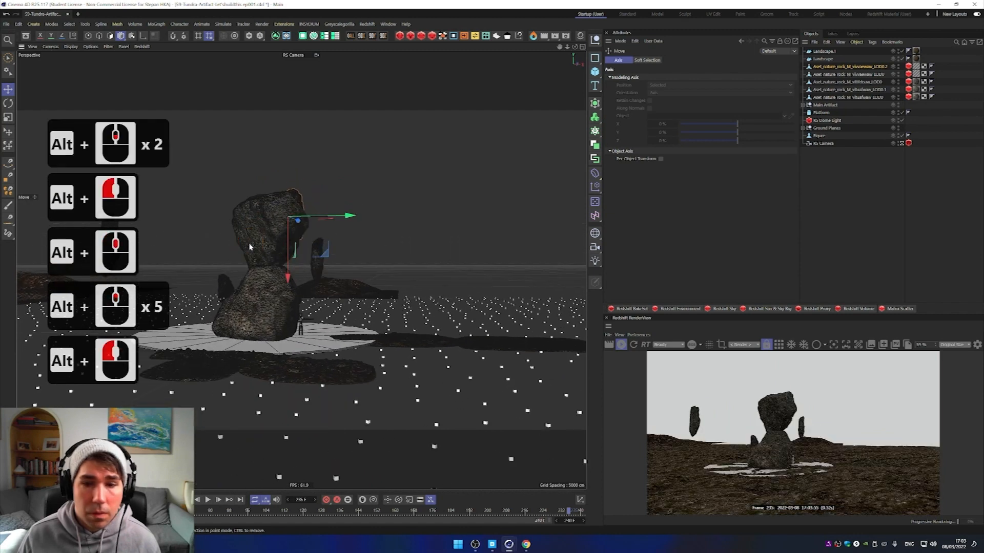
left_click_drag(233, 280, 221, 279, "alt")
middle_click_drag(221, 277, 330, 276, "alt")
scroll(328, 275, "down", 8, "alt")
left_click_drag(316, 293, 341, 281, "alt")
left_click_drag(447, 226, 559, 230)
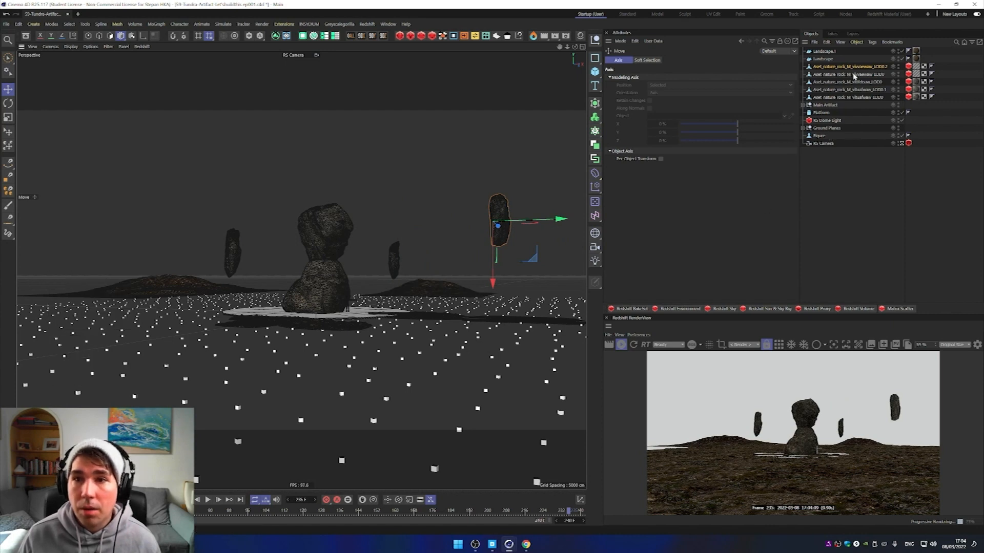
Step: Shift the RS Matrix inside Ground Planes along X, and set its X count to 37 and X size to 414.5 cm
left_click(826, 128)
left_click(803, 128)
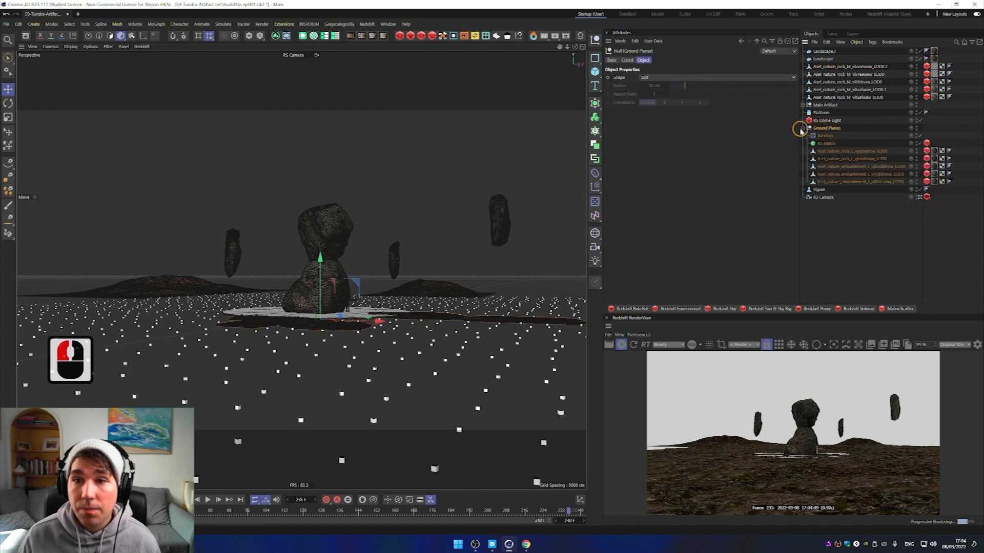
left_click(827, 144)
left_click_drag(337, 311, 375, 311)
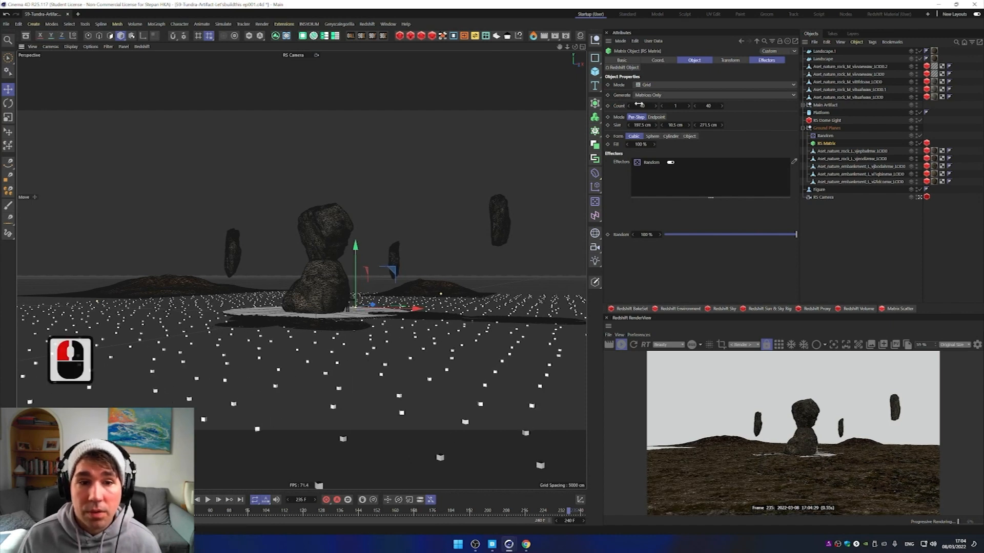
left_click_drag(644, 106, 653, 125)
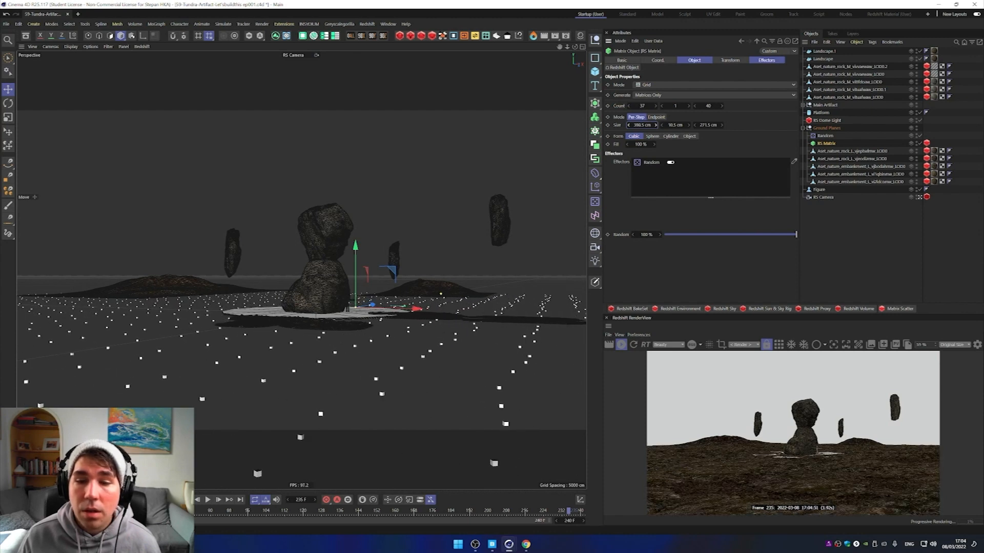
left_click_drag(653, 125, 656, 125)
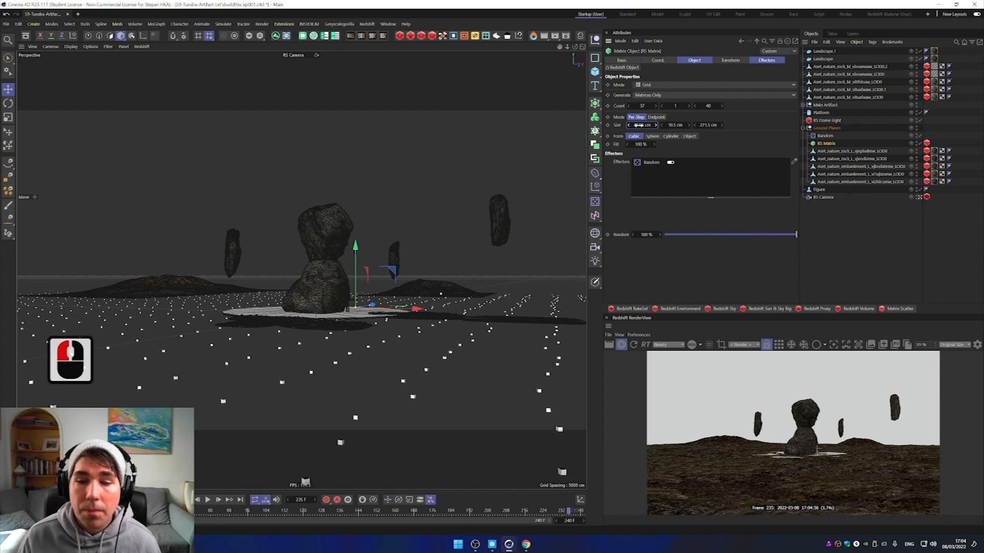
Step: Reposition the RS Matrix along its Z axis to adjust how the scattered ground sits around the platform
left_click_drag(261, 282, 260, 281, "alt")
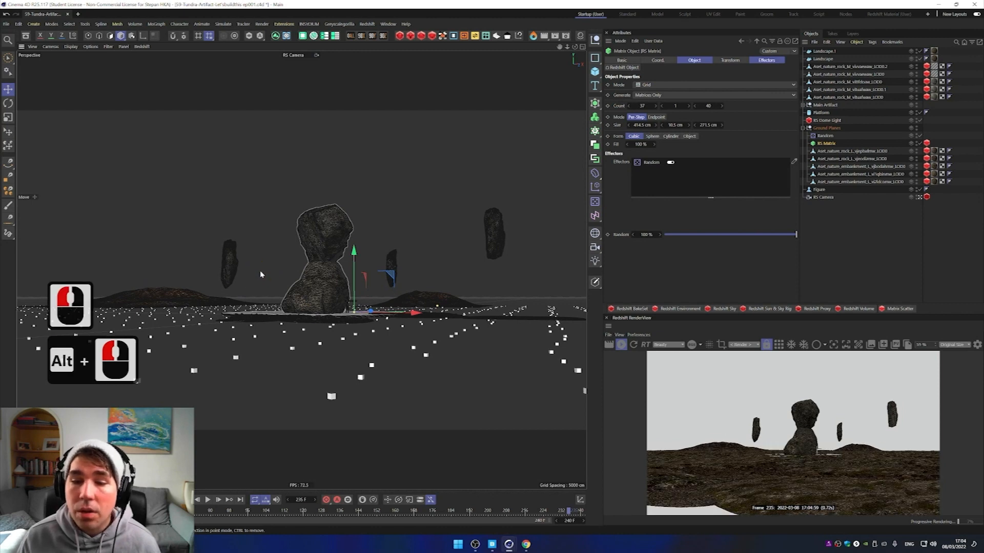
mouse_move(265, 255)
middle_mouse_down("alt")
mouse_move(262, 265)
mouse_move(262, 247)
middle_mouse_up("alt")
scroll(262, 265, "up", 2, "alt")
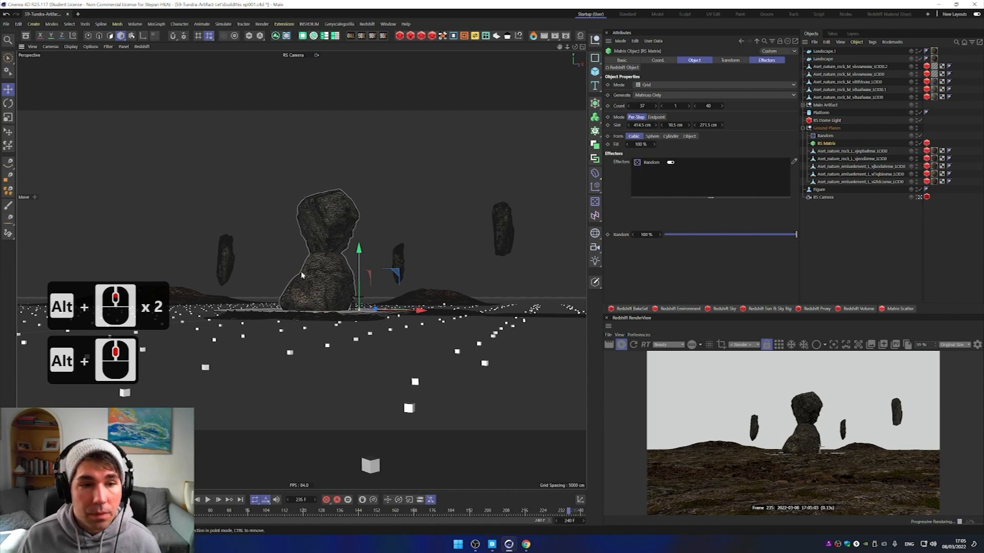
left_click_drag(376, 309, 371, 330)
left_click_drag(431, 277, 456, 265)
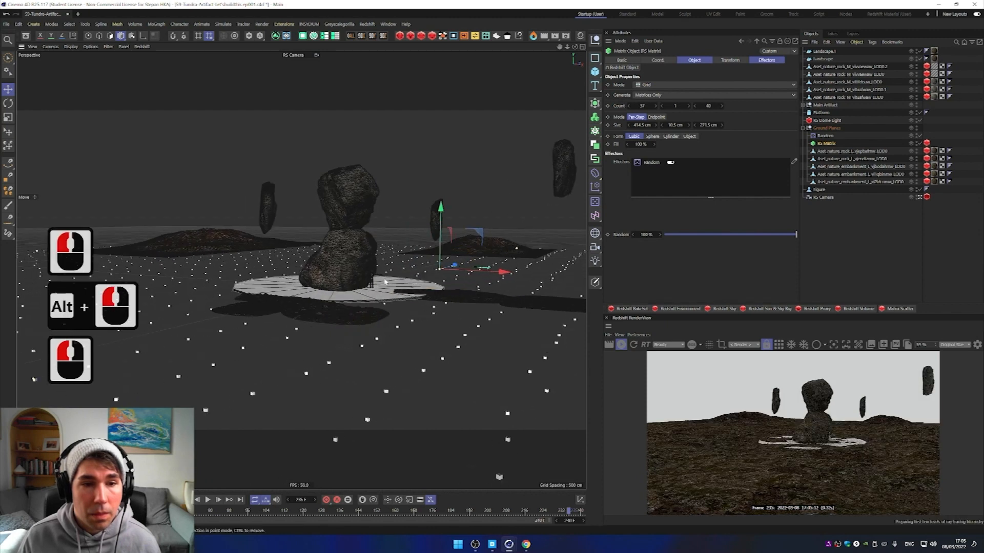
scroll(359, 280, "up", 5, "alt")
scroll(359, 279, "up", 1, "alt")
left_click_drag(358, 280, 336, 306, "alt")
scroll(347, 295, "down", 12, "alt")
scroll(347, 295, "down", 1, "alt")
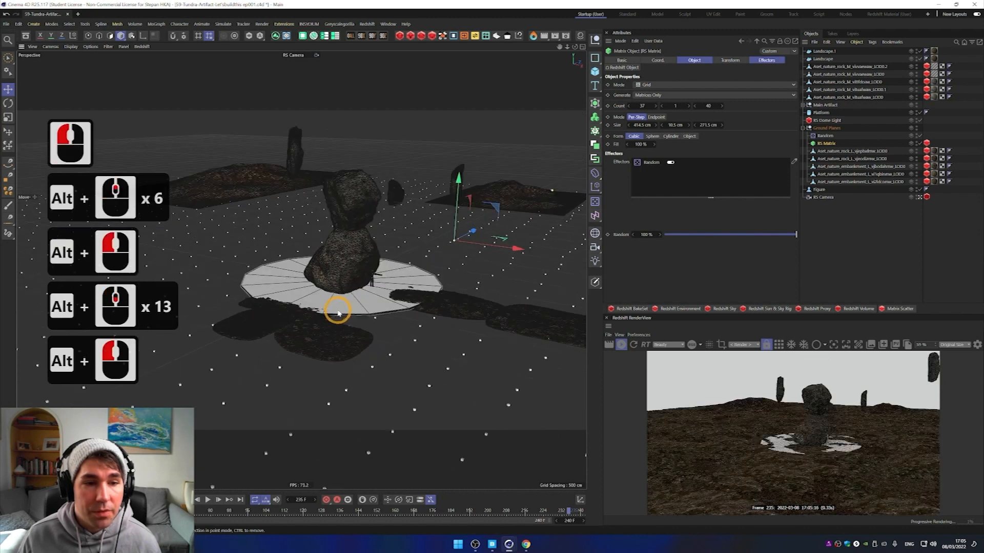
scroll(488, 239, "down", 5, "alt")
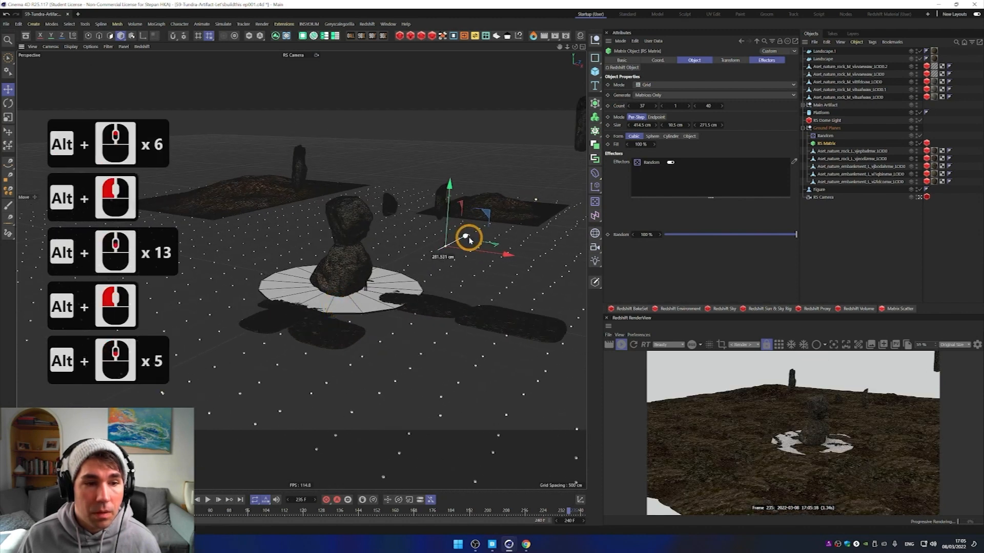
left_click_drag(477, 240, 491, 237)
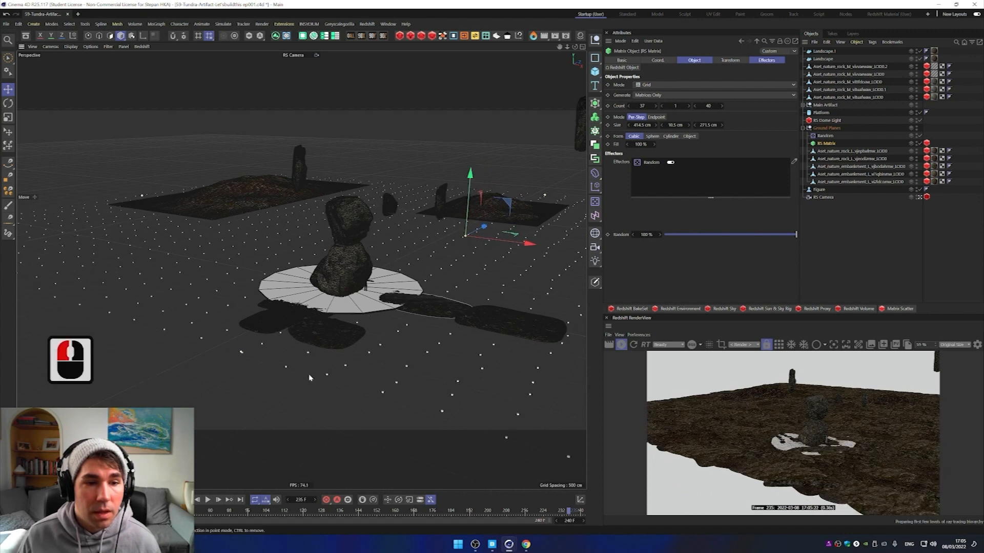
Step: Duplicate the large floating rock on the artifact's right and place the copy on the opposite side
scroll(317, 341, "up", 20)
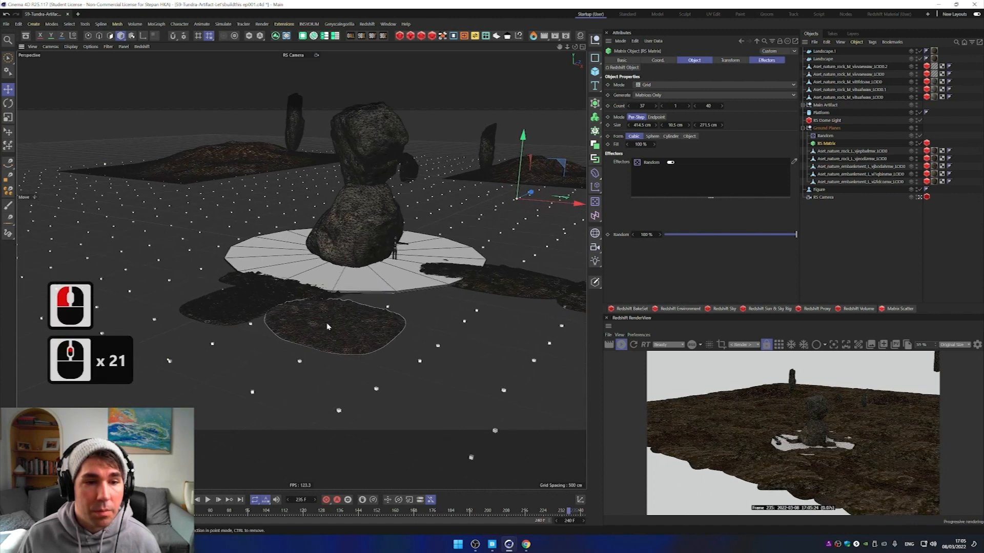
scroll(328, 327, "up", 14)
mouse_move(324, 259)
left_mouse_down("alt")
mouse_move(313, 291)
mouse_move(331, 275)
left_mouse_up("alt")
left_click_drag(342, 240, 340, 219, "alt")
middle_click_drag(340, 220, 333, 242, "alt")
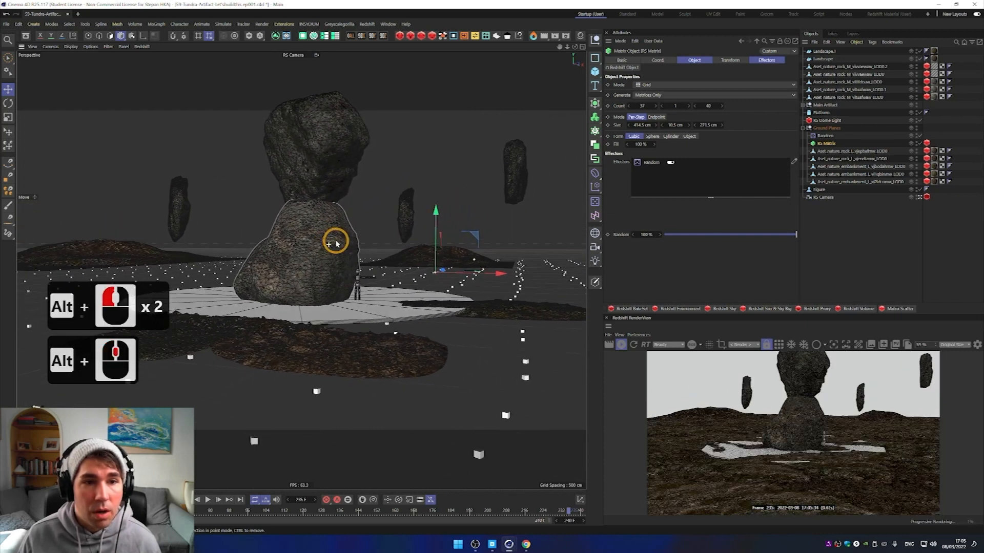
left_click_drag(333, 242, 348, 191, "alt")
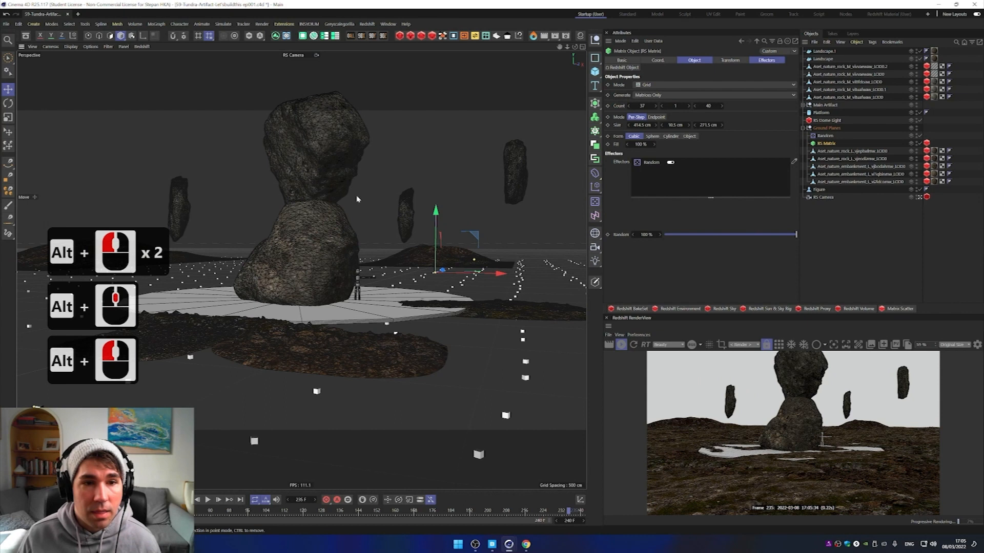
left_click(516, 184)
left_click_drag(522, 193, 199, 184, "alt")
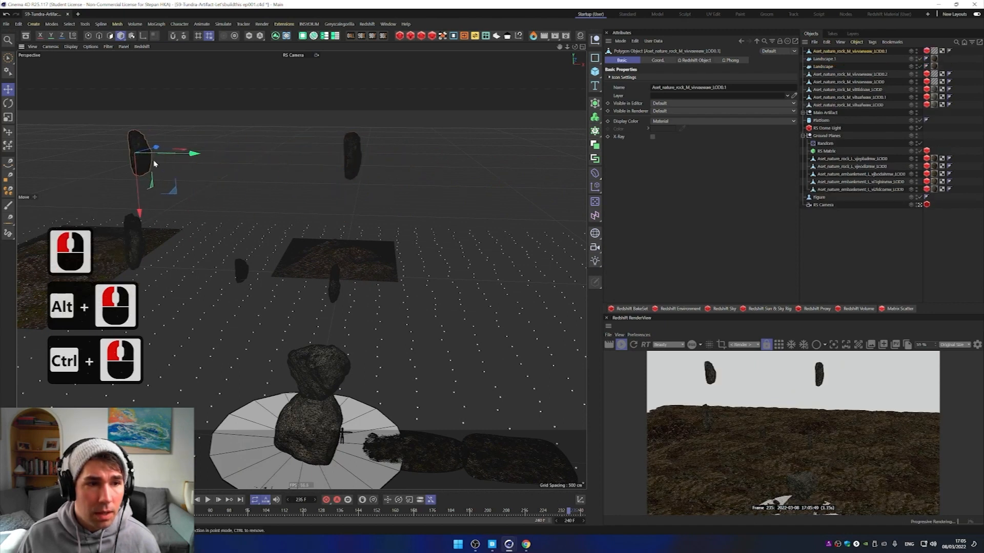
Step: Rotate the copied floating rock to a different orientation, then lower it and bring it closer to the artifact
key("r")
left_click_drag(153, 165, 15, 257)
left_click_drag(17, 197, 235, 127)
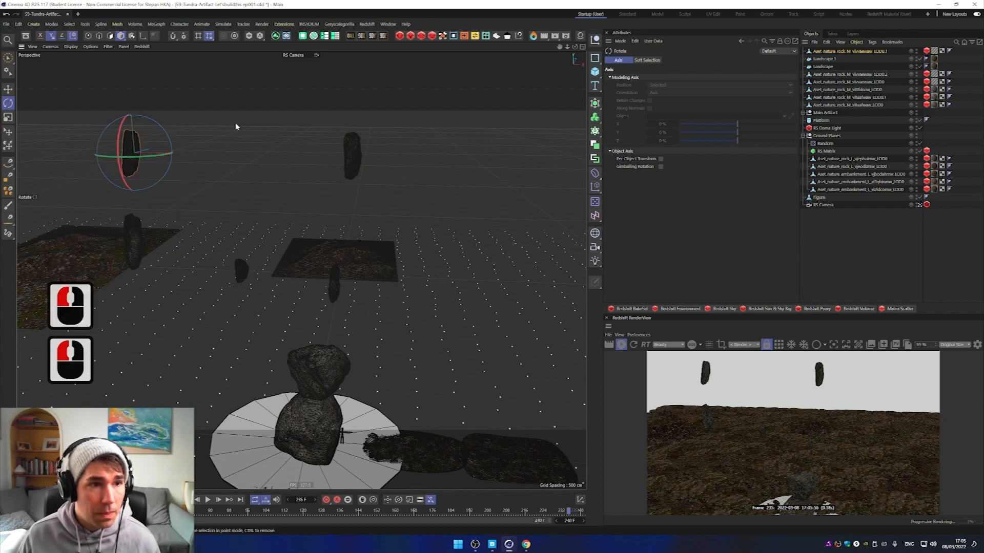
key("w")
key("e")
left_click_drag(130, 134, 130, 137)
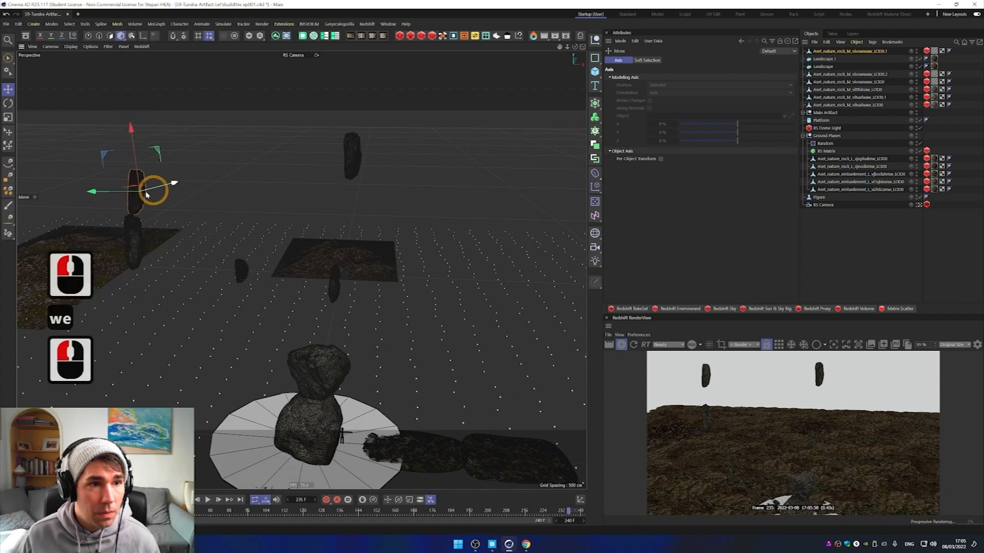
left_click_drag(89, 191, 148, 191)
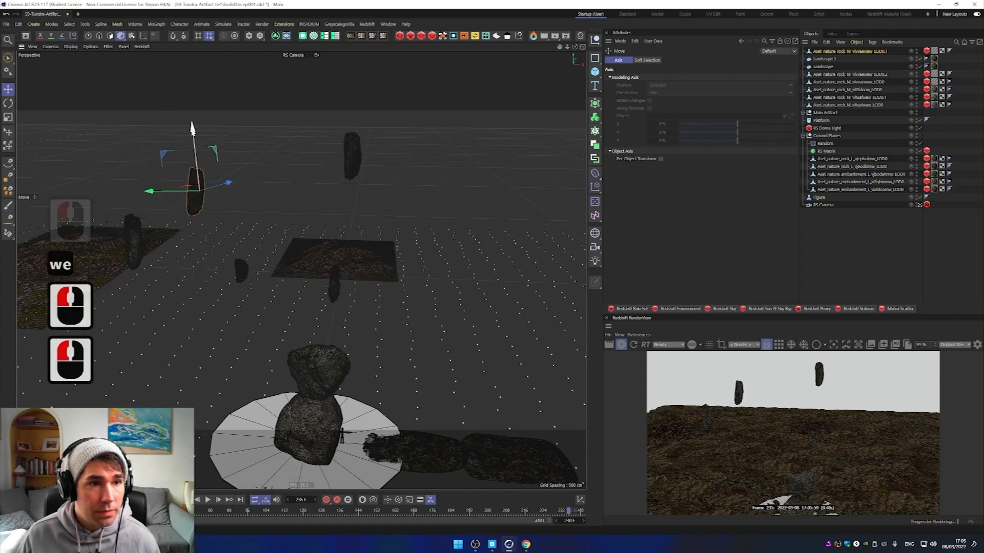
left_click_drag(192, 128, 195, 175)
Step: Examine the arrangement of the floating rocks around the artifact and platform from lower, closer angles
scroll(252, 210, "down", 3, "alt")
middle_click_drag(253, 208, 265, 160, "alt")
scroll(265, 162, "up", 7, "alt")
left_click_drag(270, 192, 306, 156, "alt")
scroll(305, 156, "down", 4, "alt")
middle_click_drag(305, 155, 301, 161, "alt")
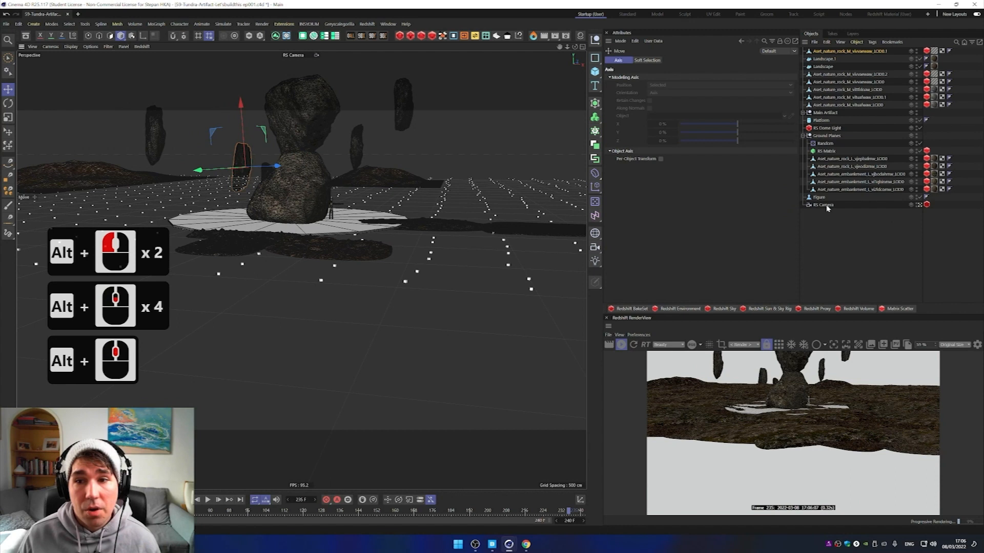
middle_click_drag(356, 192, 344, 215, "alt")
scroll(344, 215, "up", 2, "alt")
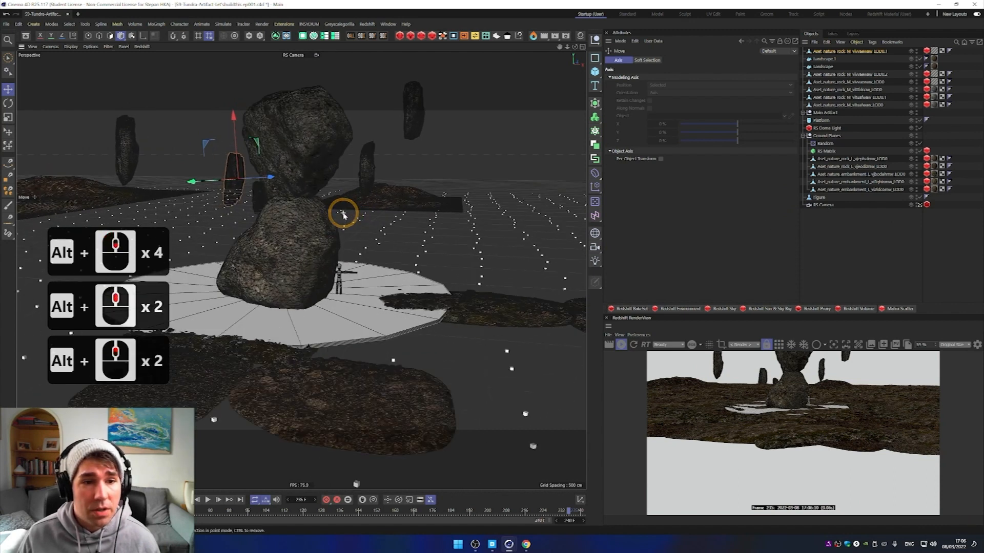
Step: Select the RS Camera and adjust its low view of the artifact and platform
left_click_drag(328, 219, 333, 225, "alt")
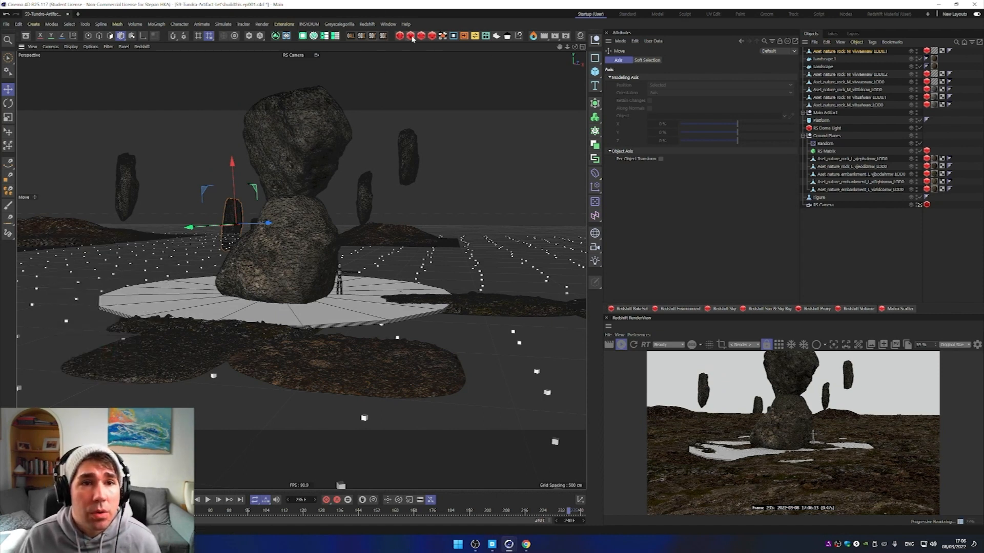
left_click(370, 24)
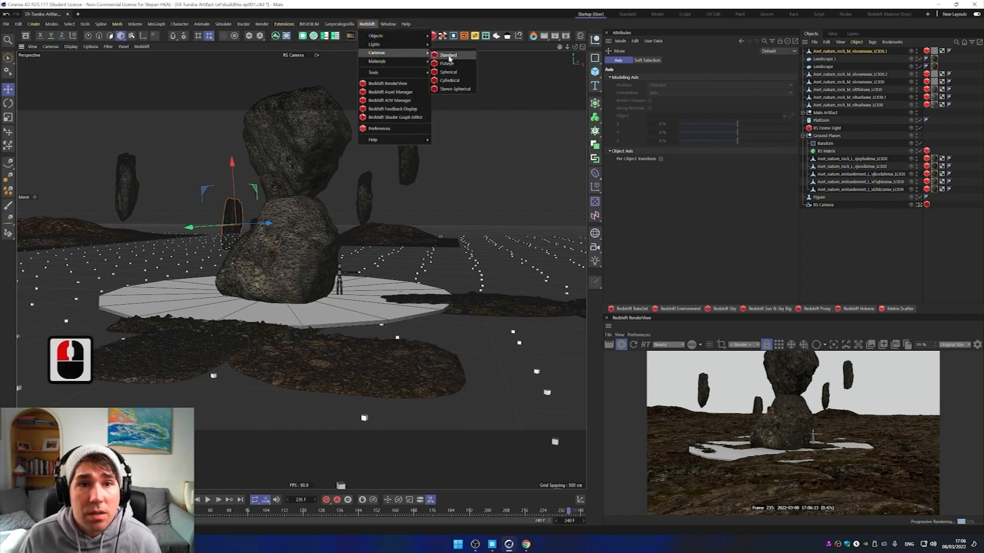
left_click(832, 210)
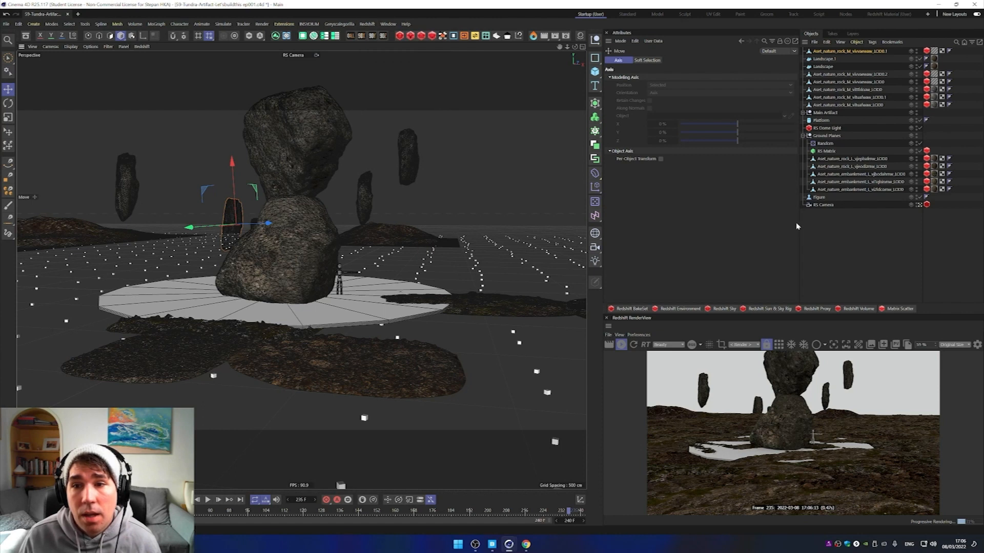
left_click(824, 205)
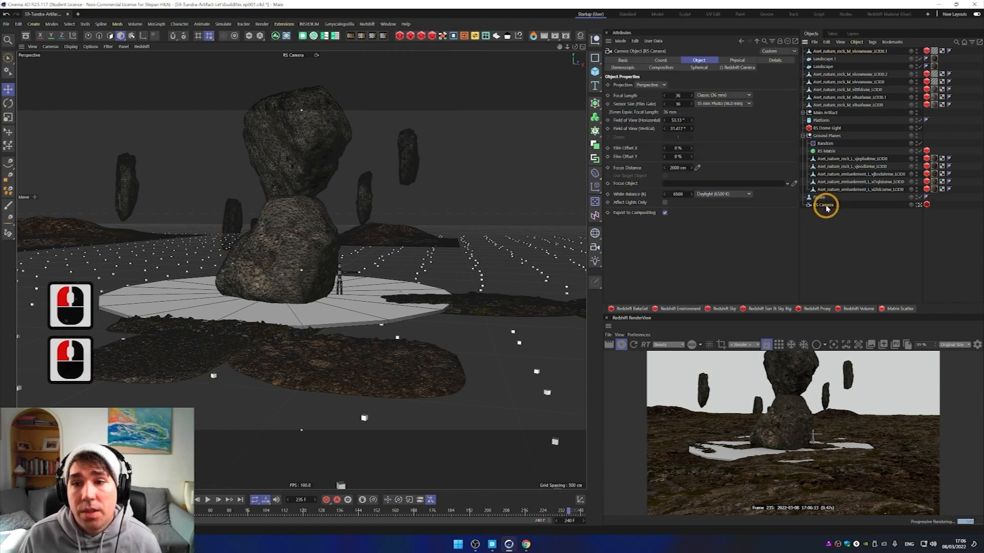
left_click_drag(265, 275, 290, 278, "alt")
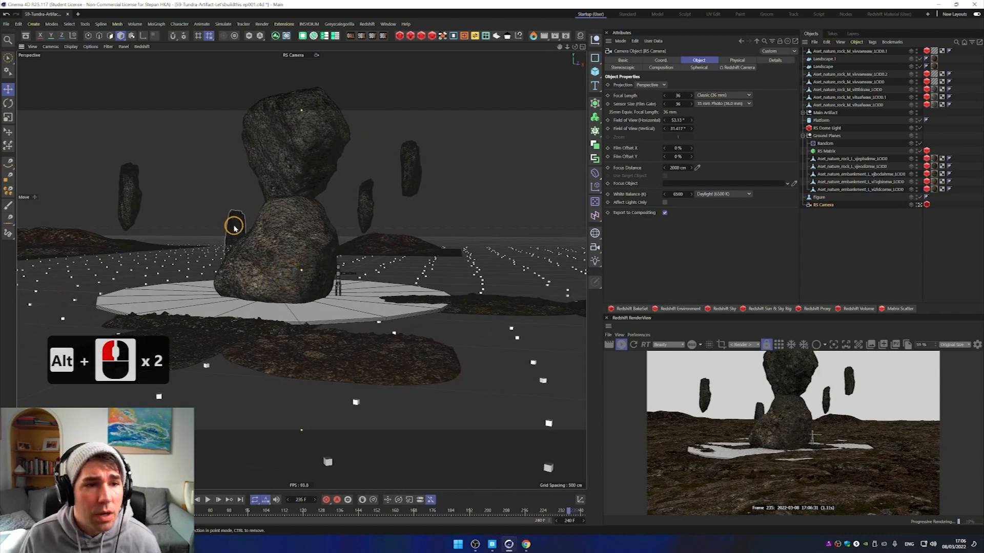
Step: Move the small floating rock left of the artifact outward and bring the larger left floating rock closer to the artifact
left_click(234, 227)
left_click_drag(175, 242, 158, 241)
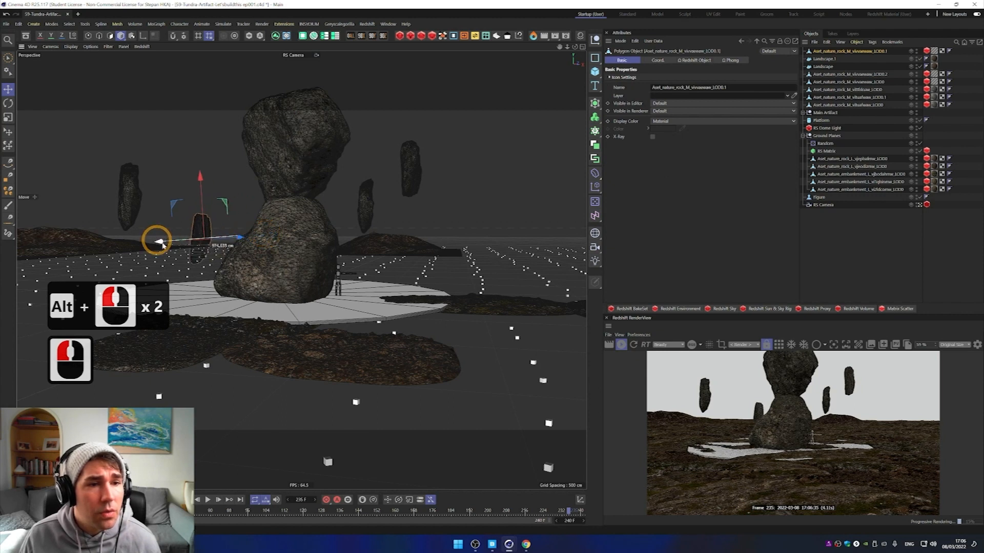
left_click(128, 199)
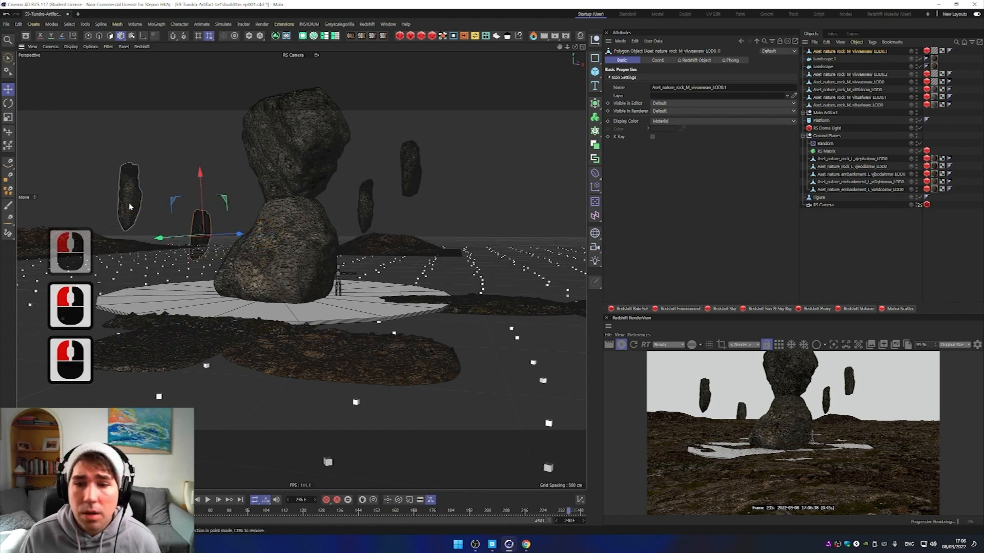
left_click(128, 199)
left_click_drag(185, 200, 195, 223)
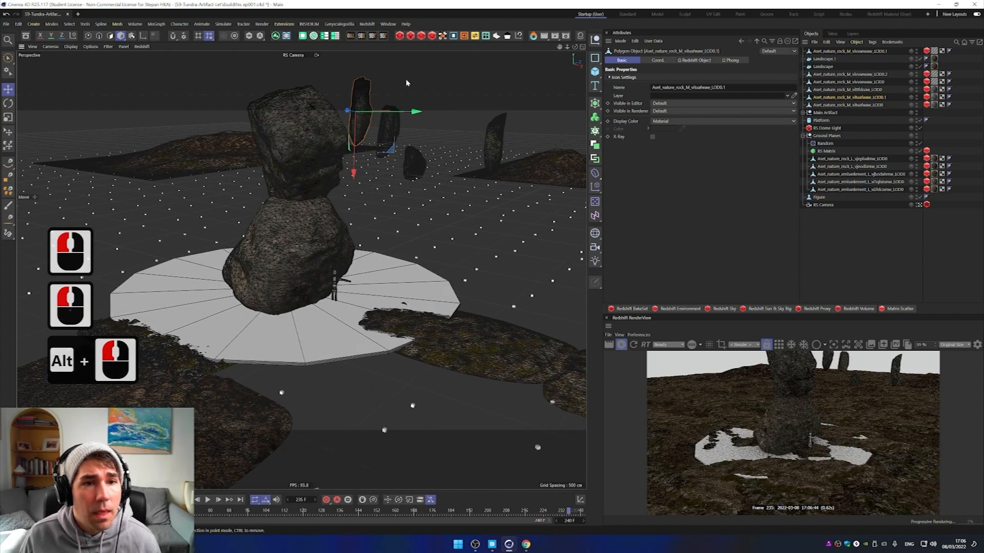
mouse_move(346, 113)
left_mouse_down()
mouse_move(368, 107)
mouse_move(334, 108)
mouse_move(352, 114)
left_mouse_up()
Step: Reframe the RS Camera to a low, closer view with the artifact and surrounding floating rocks in shot
left_click_drag(377, 188, 328, 169, "alt")
middle_click_drag(330, 169, 295, 198, "alt")
left_click_drag(294, 198, 332, 211, "alt")
middle_click_drag(331, 211, 318, 215, "alt")
left_click_drag(319, 214, 317, 212, "alt")
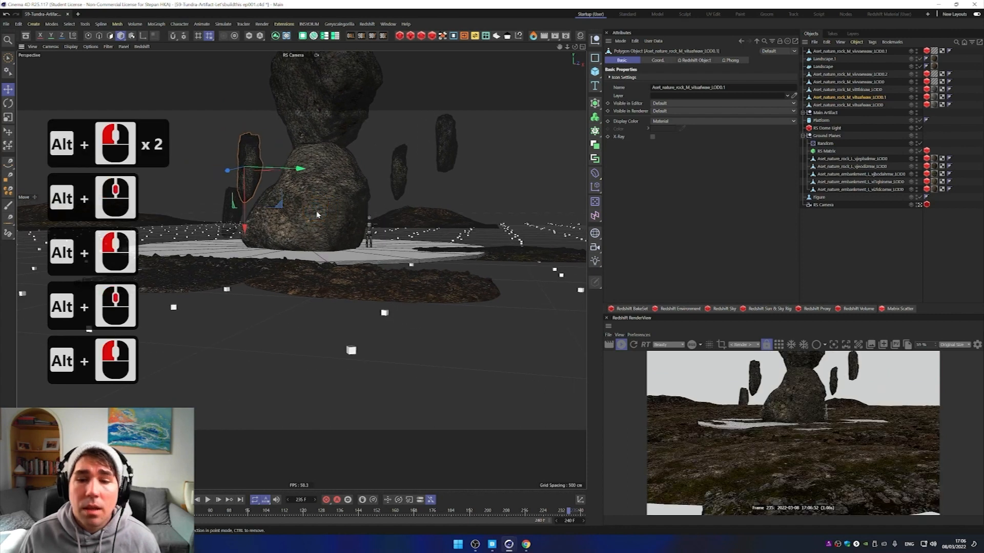
scroll(309, 201, "up", 1)
middle_click_drag(314, 191, 313, 206, "alt")
scroll(314, 206, "up", 1)
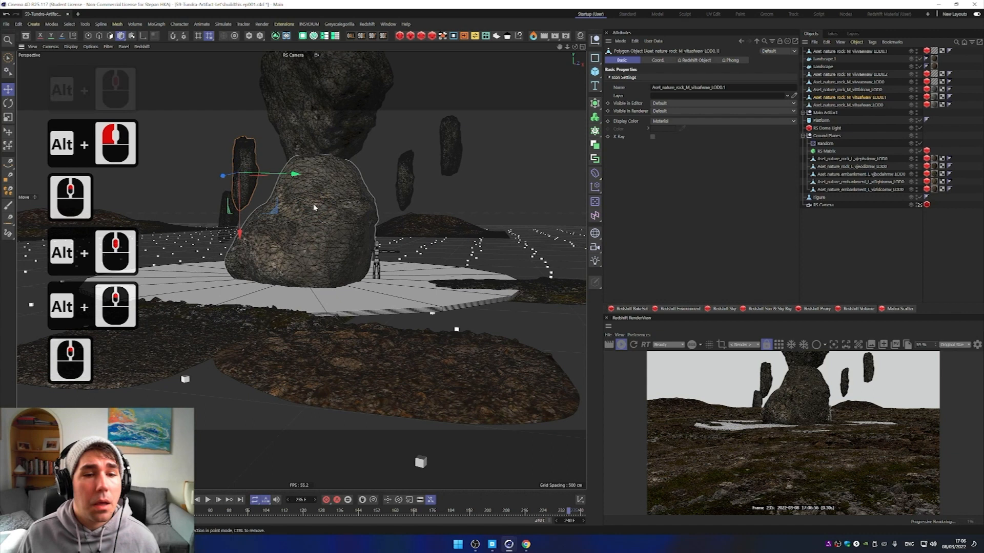
Step: Enlarge the Platform cylinder to a radius of about 1468 cm so it spreads across the foreground
left_click(377, 299)
mouse_move(530, 286)
left_mouse_down()
mouse_move(564, 292)
mouse_move(493, 266)
mouse_move(528, 285)
left_mouse_up()
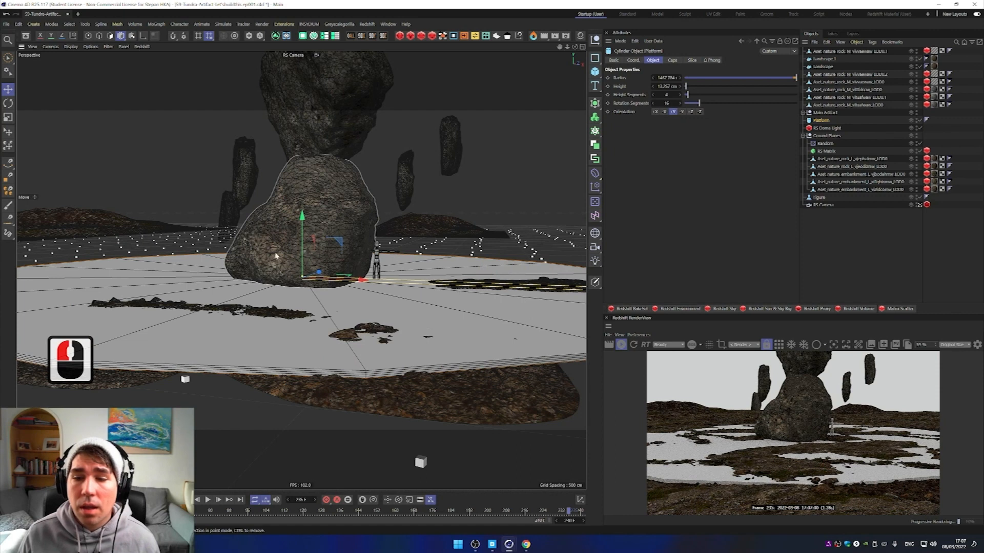
Step: Bring up the reference artwork in the Picture Viewer, compare it with the scene render, and close it
mouse_move(490, 541)
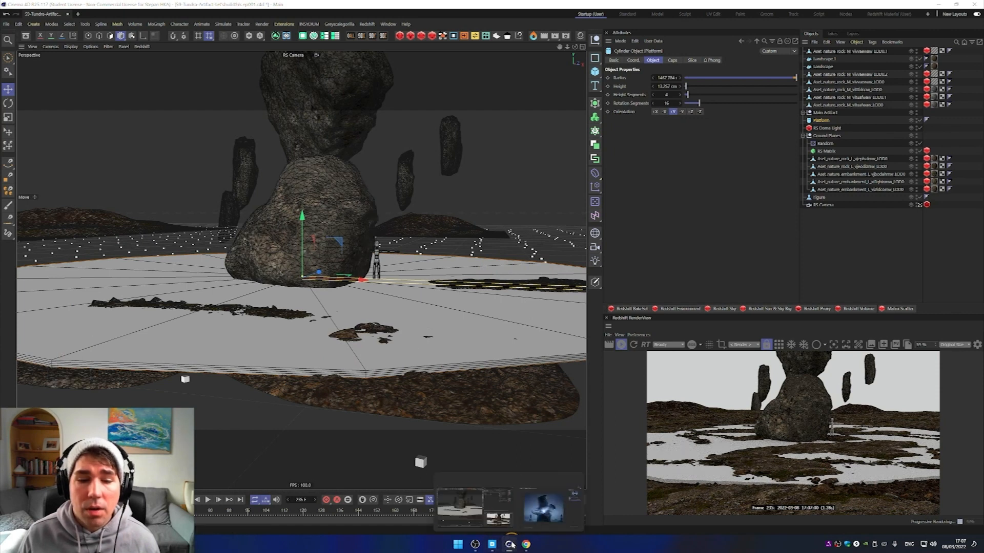
left_click(539, 517)
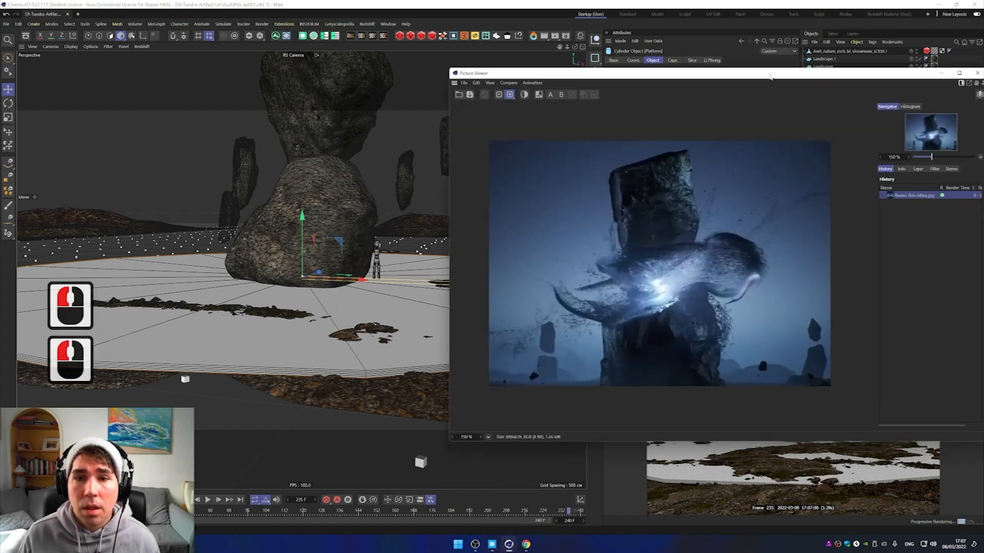
left_click_drag(771, 75, 383, 51)
left_click_drag(384, 52, 385, 53)
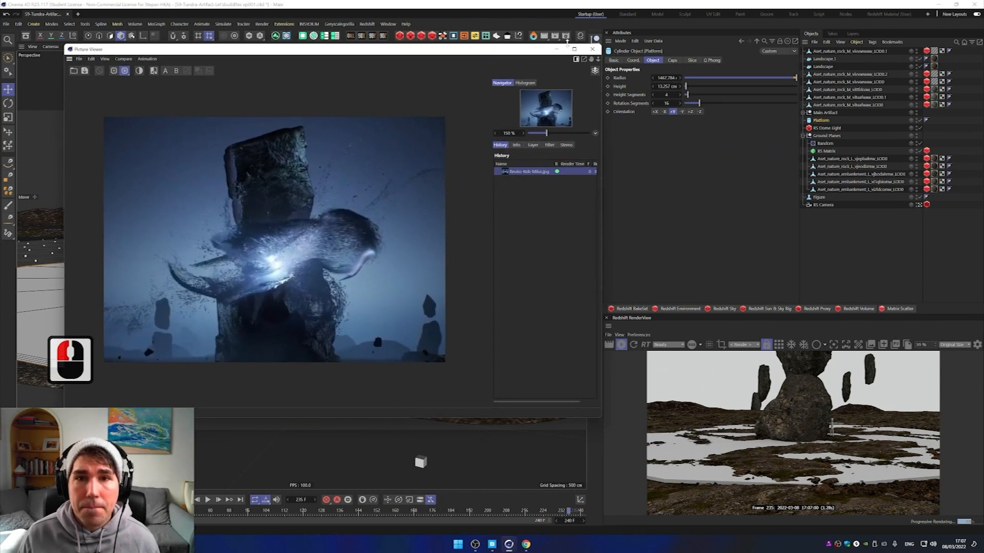
left_click(592, 50)
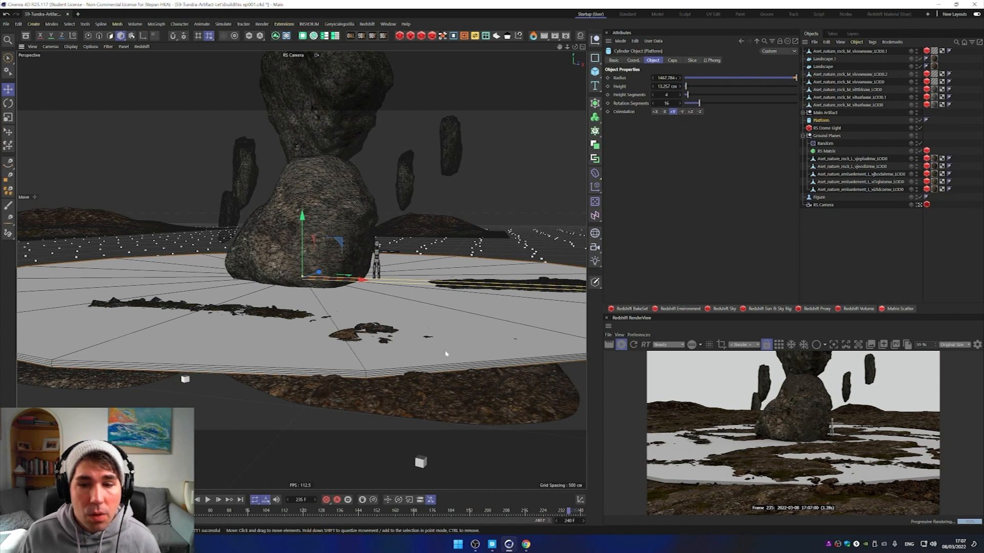
Step: Refine the RS Camera framing so the upper rock, floating rocks and platform sit well in the shot
left_click(333, 321)
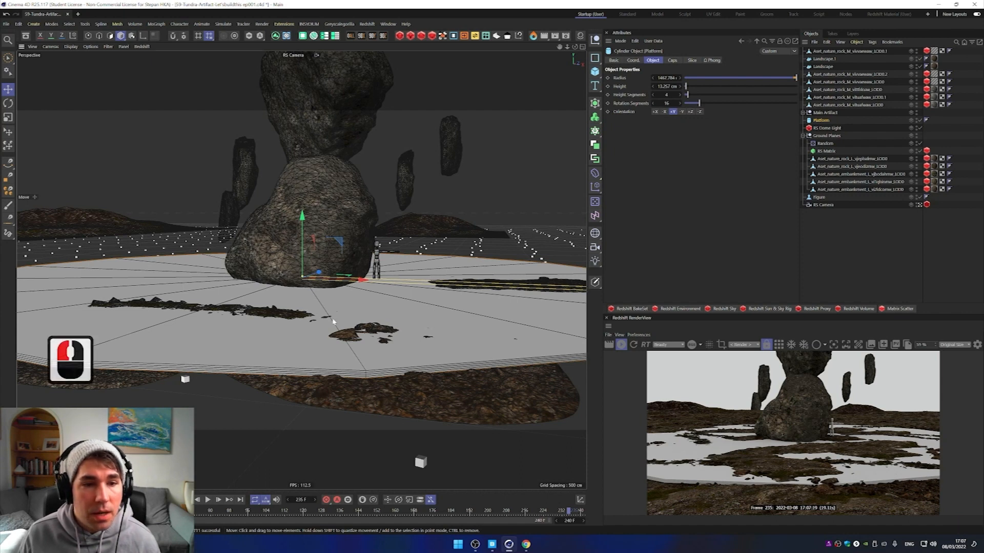
left_click(821, 206)
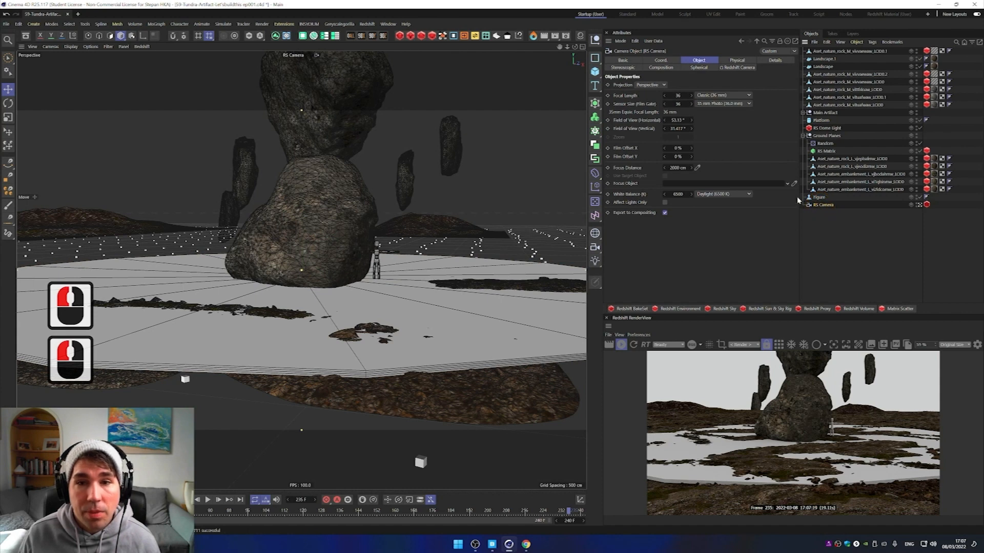
left_click_drag(328, 175, 329, 170, "alt")
middle_click_drag(332, 163, 333, 205, "alt")
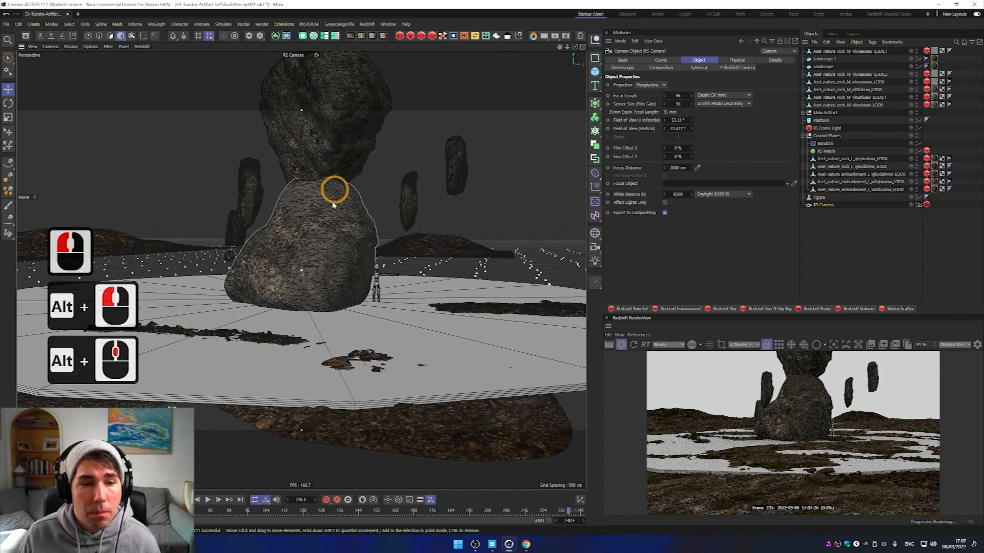
left_click_drag(333, 205, 333, 199, "alt")
middle_click_drag(335, 199, 340, 217, "alt")
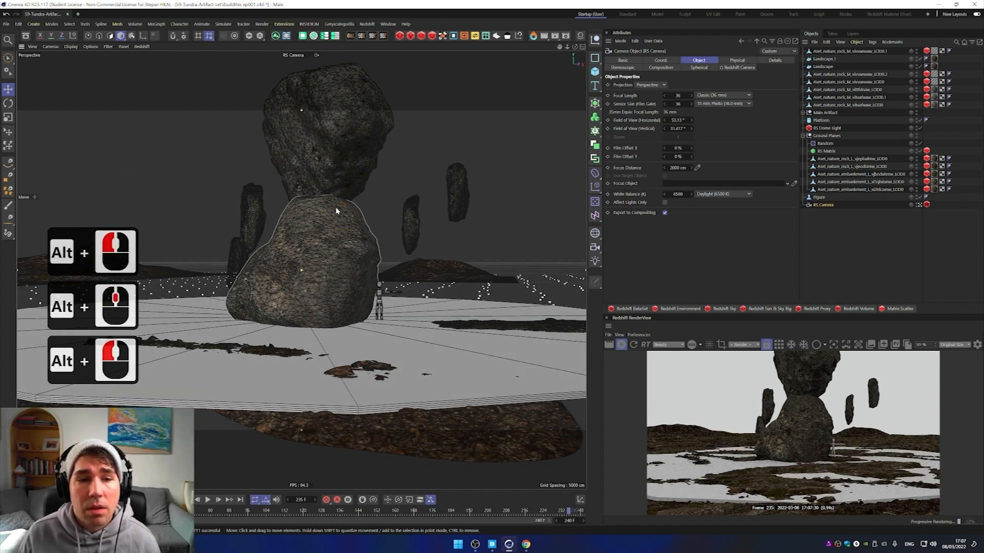
scroll(337, 211, "down", 1, "alt")
middle_click_drag(331, 212, 328, 217, "alt")
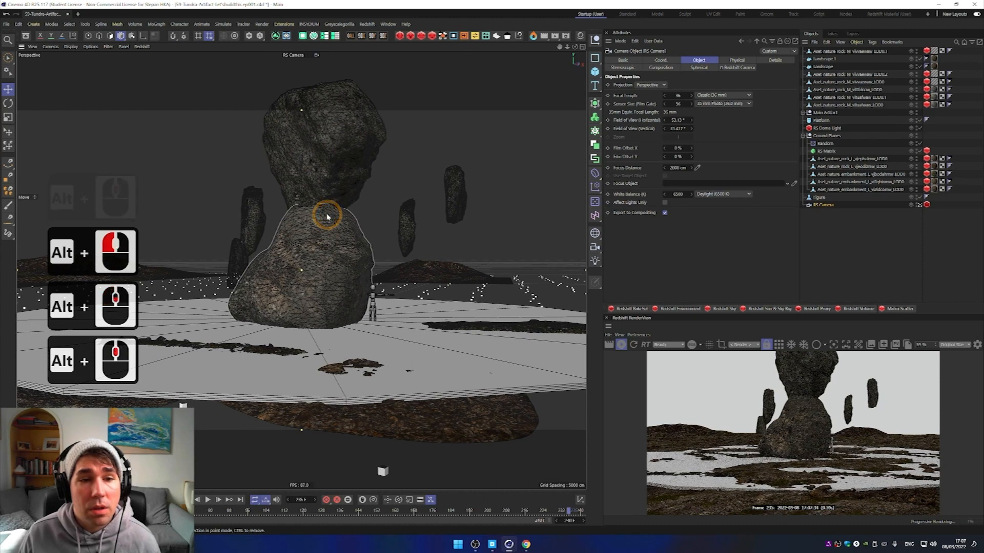
scroll(327, 216, "up", 2, "alt")
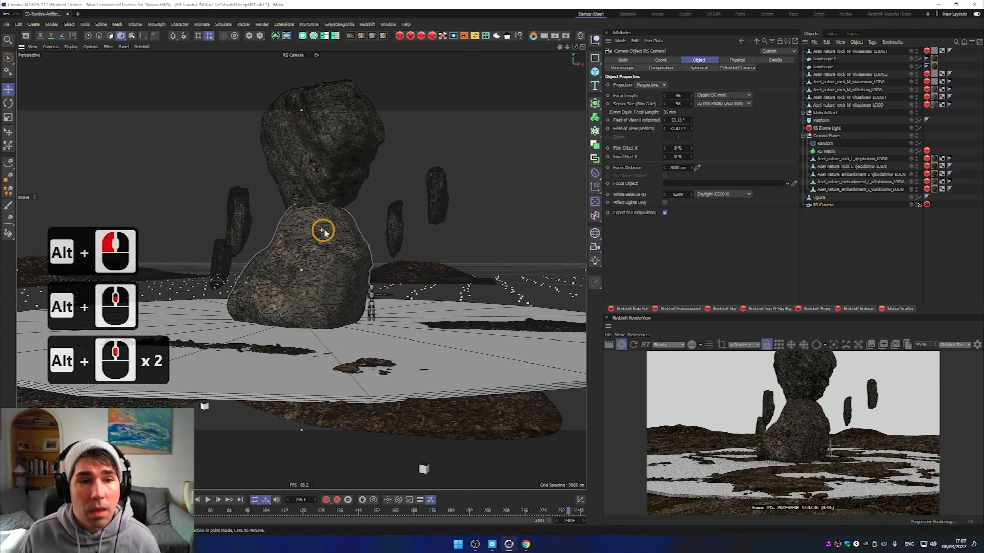
Step: Add a Protection rigging tag to the RS Camera and test the lock by trying to orbit the view
right_click(824, 206)
mouse_move(840, 200)
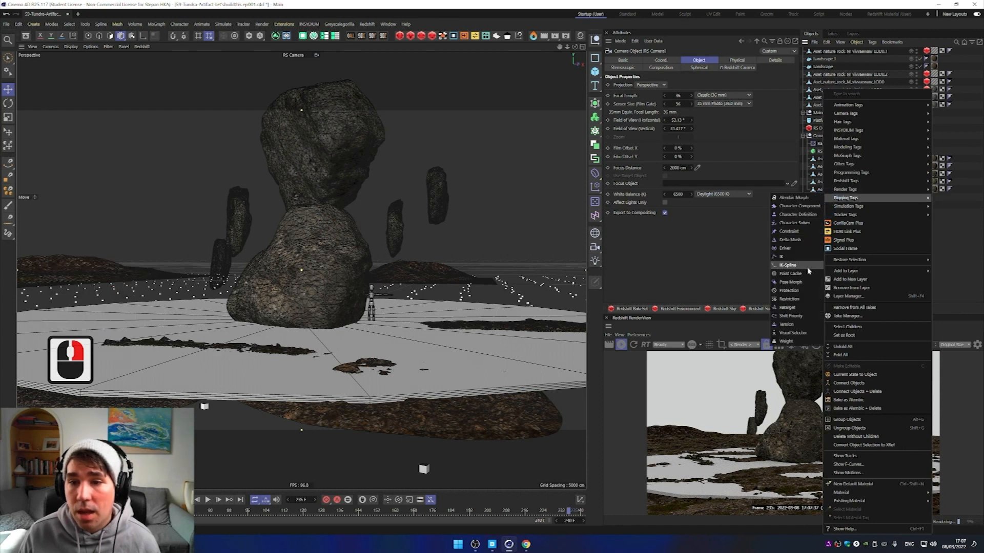
left_click(790, 290)
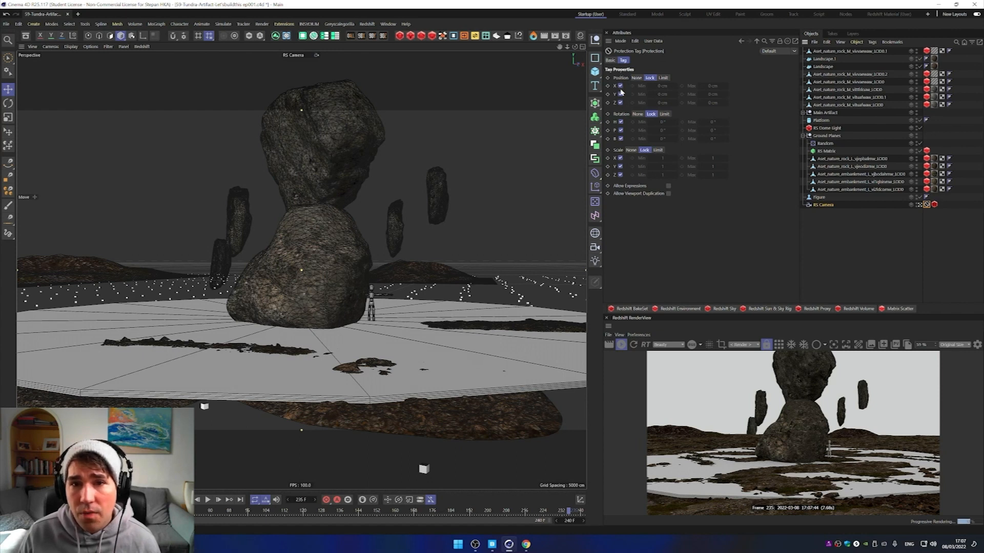
left_click_drag(378, 302, 426, 289, "alt")
left_click_drag(226, 235, 298, 263)
left_click_drag(371, 244, 379, 262, "alt")
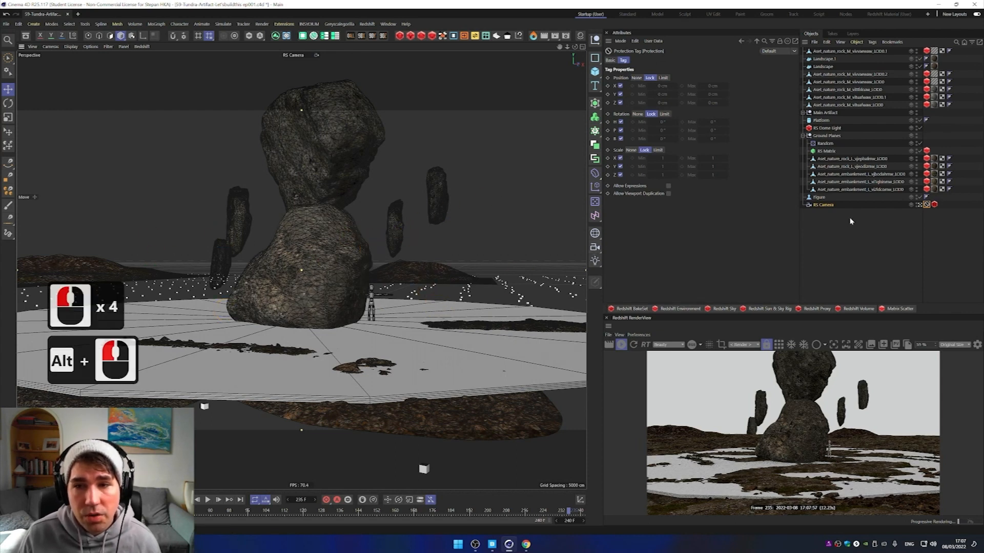
Step: Switch the viewport from the RS Camera to the default camera and pull back from the artifact
left_click(920, 205)
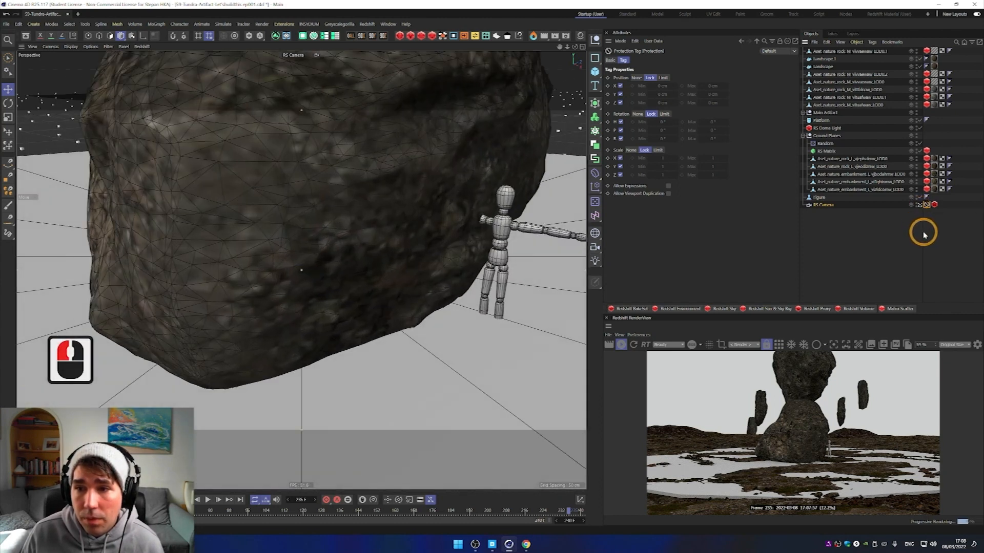
left_click_drag(391, 272, 367, 269, "alt")
scroll(388, 268, "down", 5, "alt")
Step: Set the Redshift RenderView to render through the RS Camera, independent of the viewport, and toggle its camera lock to check the difference
left_click(743, 344)
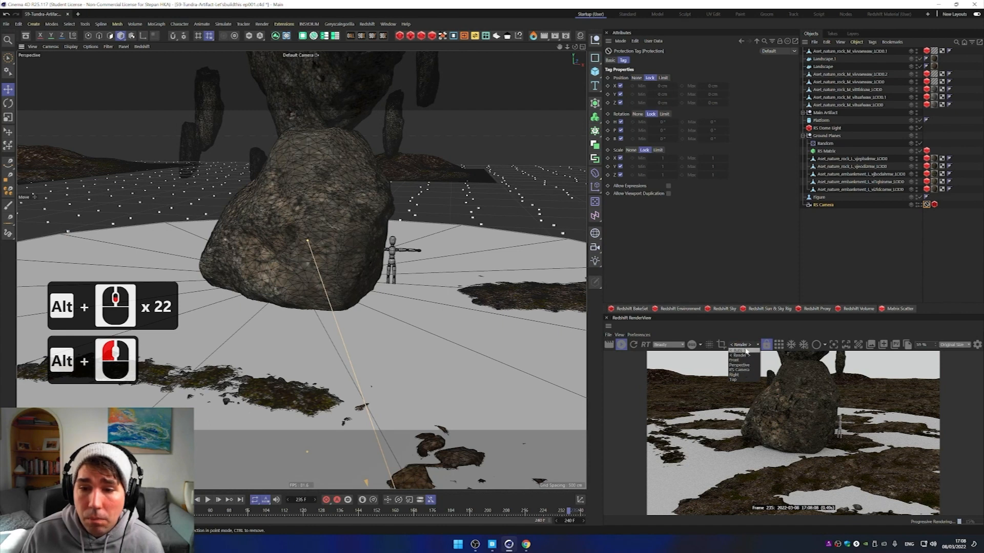
left_click(741, 370)
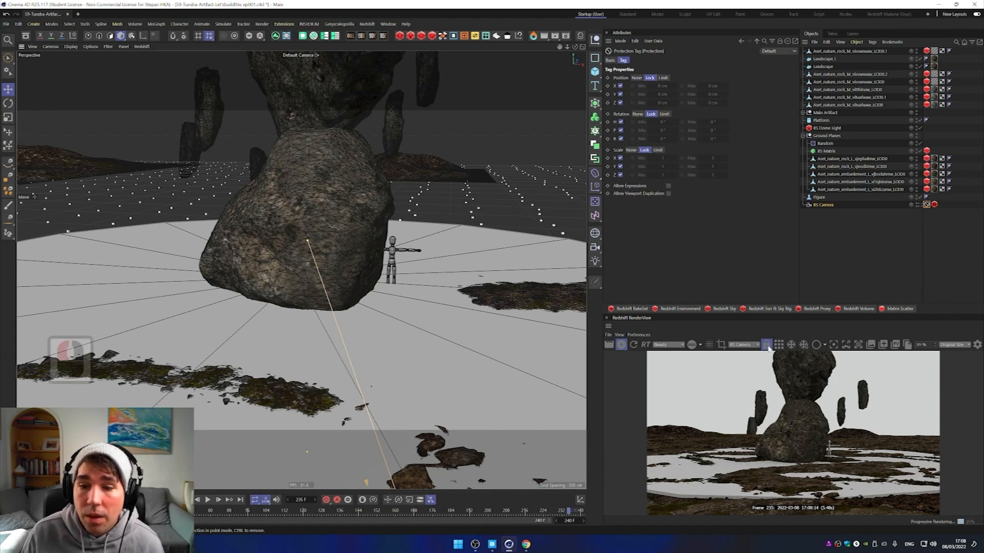
left_click(768, 348)
left_click(769, 348)
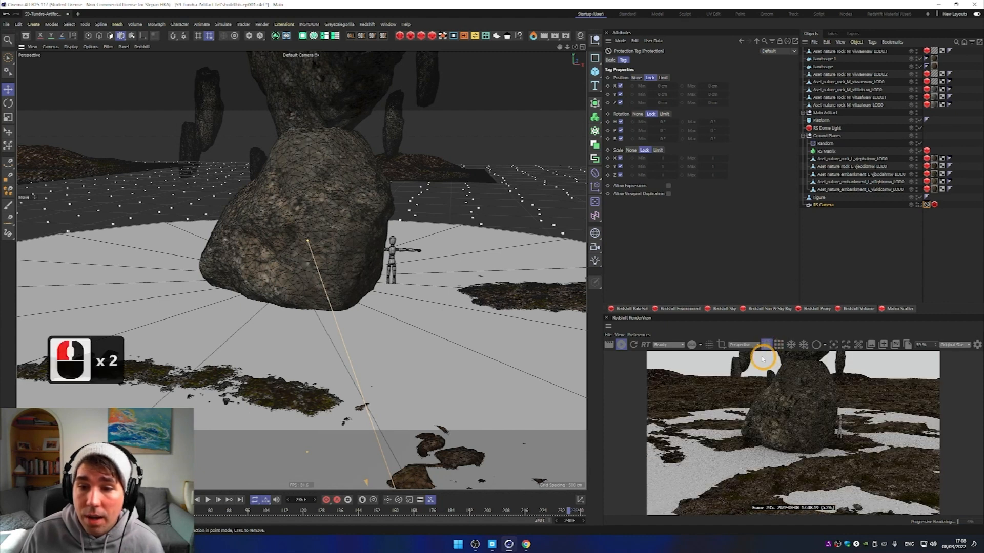
left_click(748, 346)
left_click(747, 367)
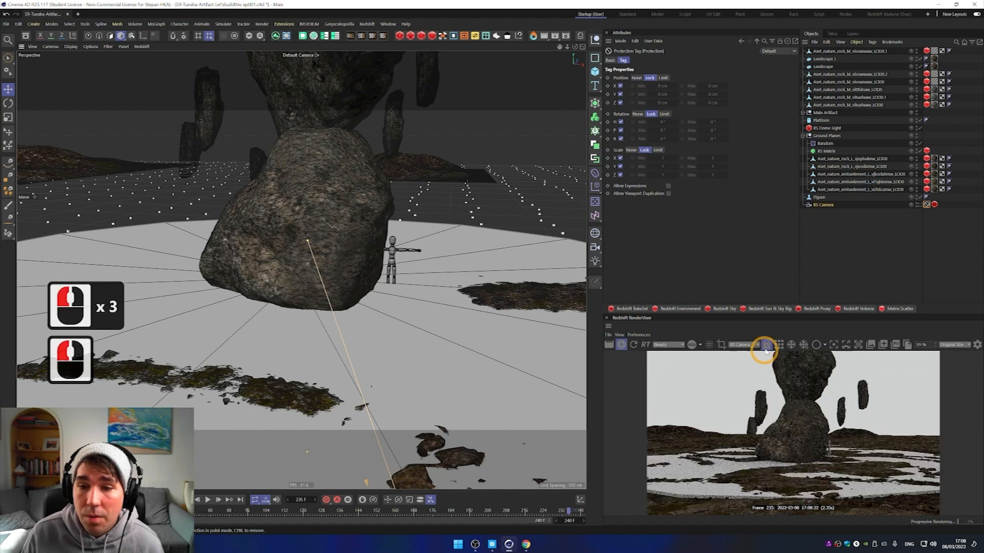
Step: Slide the larger floating rock left of the artifact farther out toward the left landscape hill
left_click_drag(428, 312, 390, 314, "alt")
scroll(390, 313, "down", 12, "alt")
scroll(391, 312, "down", 8, "alt")
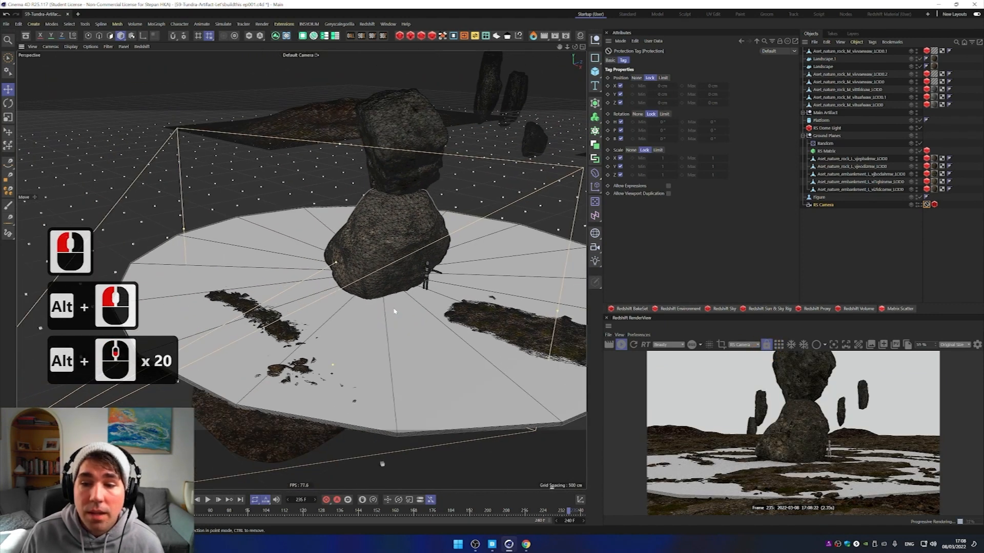
scroll(393, 312, "down", 17, "alt")
scroll(425, 301, "down", 5, "alt")
left_click_drag(479, 285, 396, 238, "alt")
middle_click_drag(396, 237, 408, 277, "alt")
left_click_drag(407, 278, 438, 270, "alt")
left_click_drag(402, 195, 431, 273, "alt")
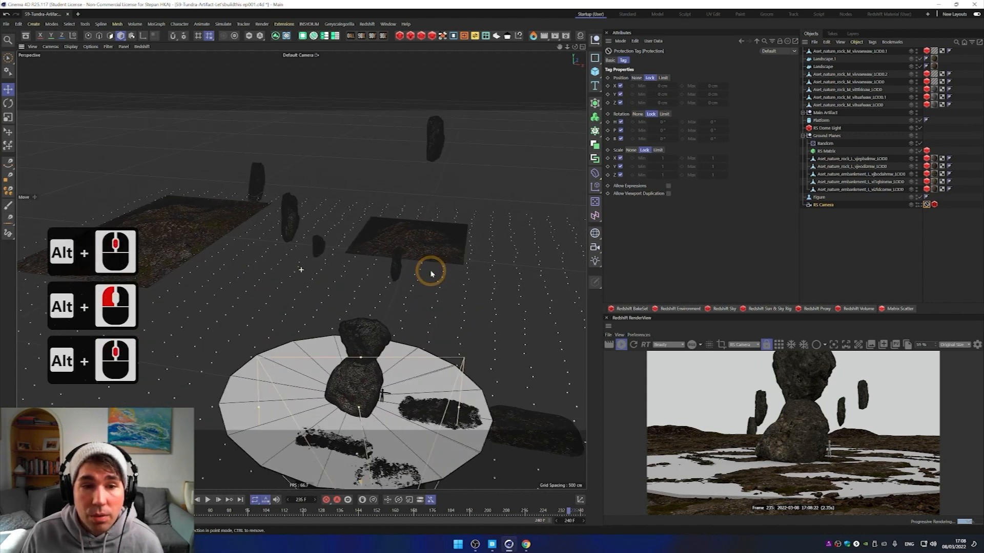
scroll(430, 273, "down", 3, "alt")
left_click(309, 222)
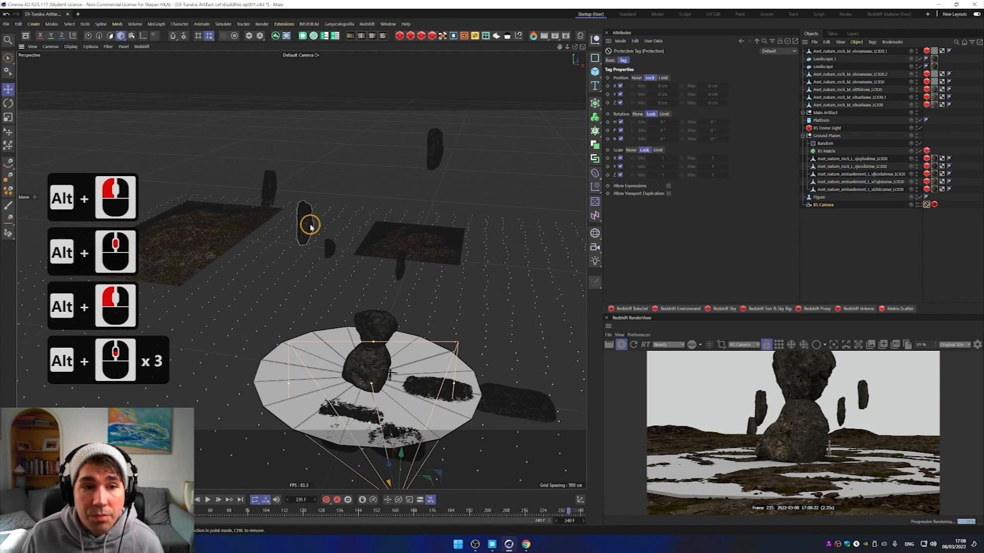
left_click_drag(353, 219, 281, 228)
Step: Select the smaller floating rock behind the artifact's left side, adjust its height, and rotate it to a new tilt
left_click(268, 191)
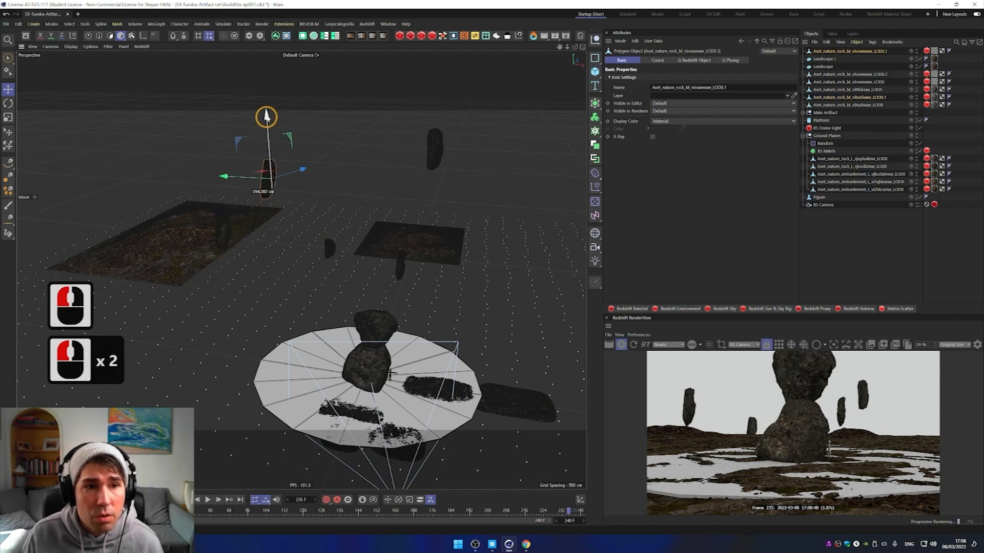
left_click(272, 157)
key("r")
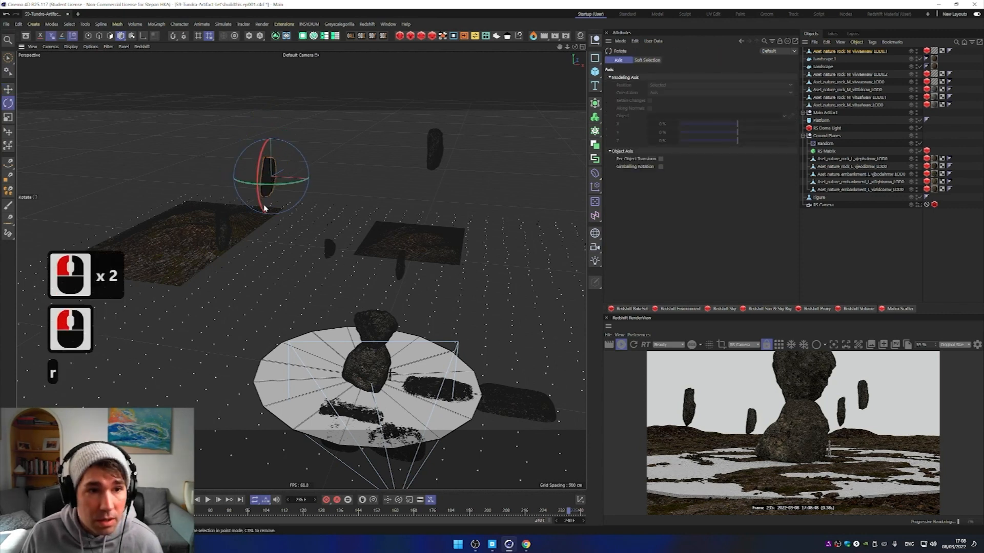
left_click_drag(280, 214, 285, 213)
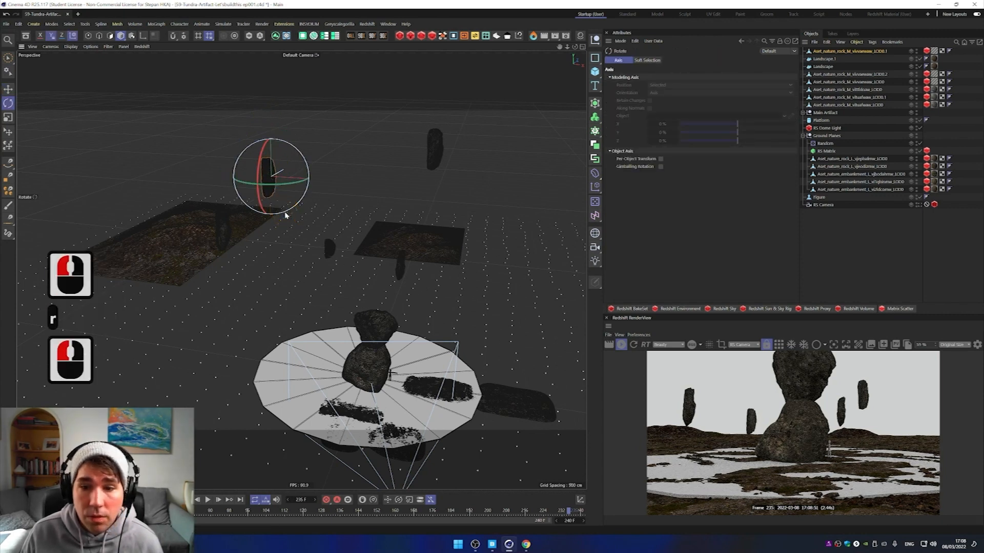
Step: Raise the floating rock behind the artifact's left side slightly and slide the large floating rock on the right farther outward
key("e")
left_click_drag(261, 117, 268, 114)
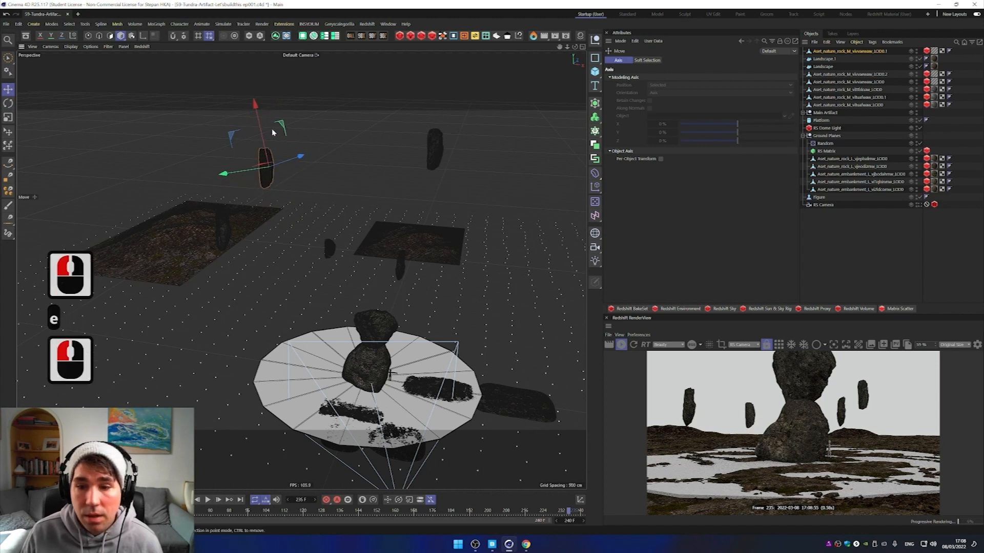
left_click(430, 155)
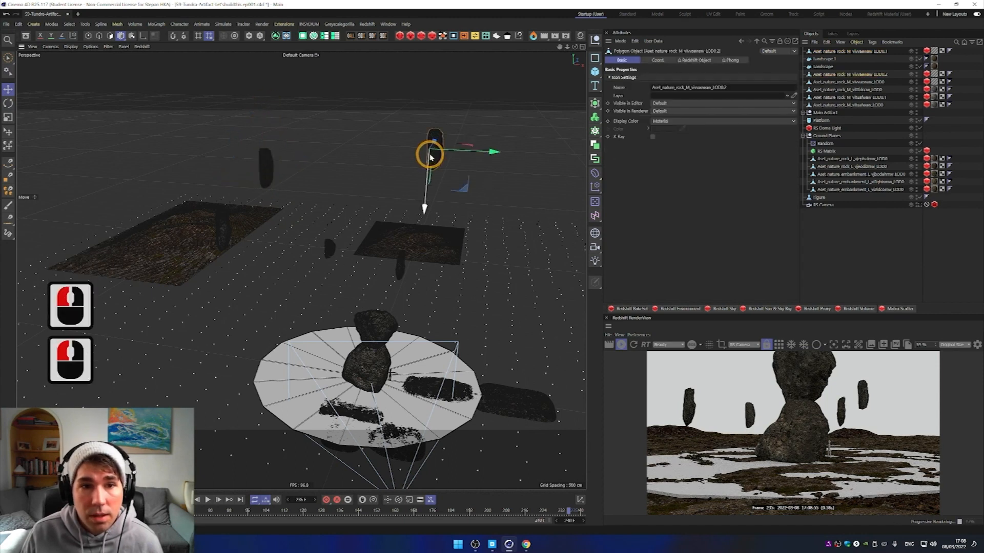
left_click_drag(493, 153, 549, 167)
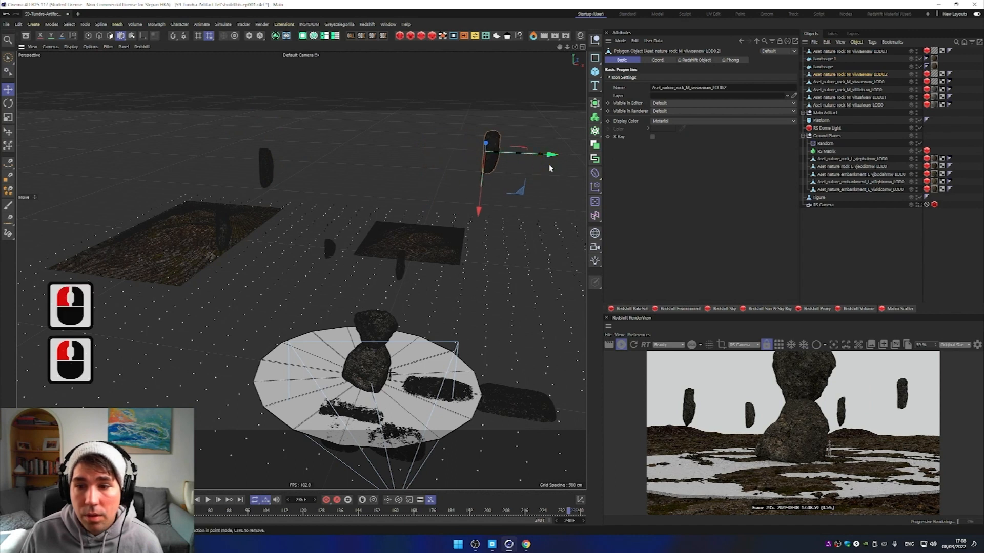
Step: Reposition the small floating rock behind the artifact's right side, setting it farther back and raising it above the right landscape hill
left_click(402, 271)
left_click_drag(461, 275, 558, 281)
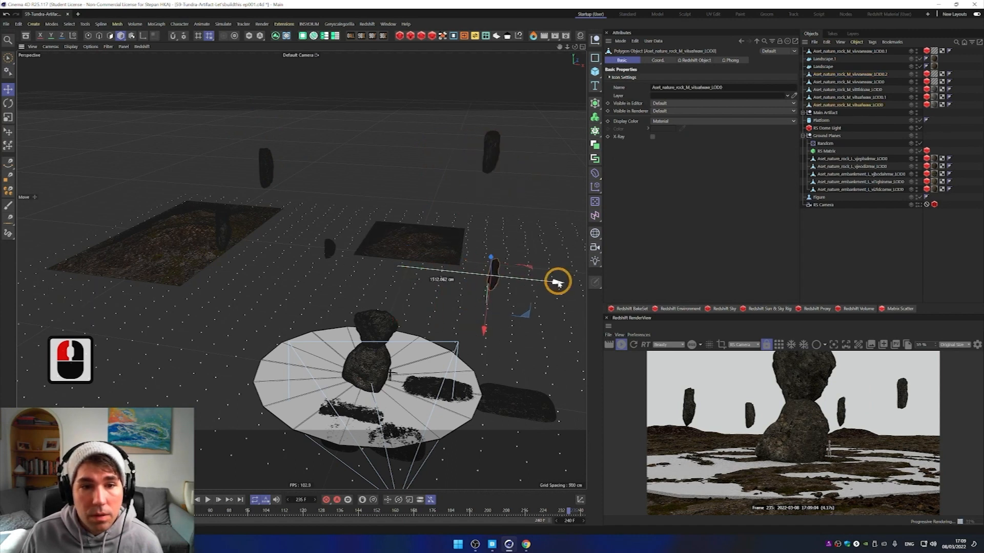
left_click_drag(491, 258, 507, 186)
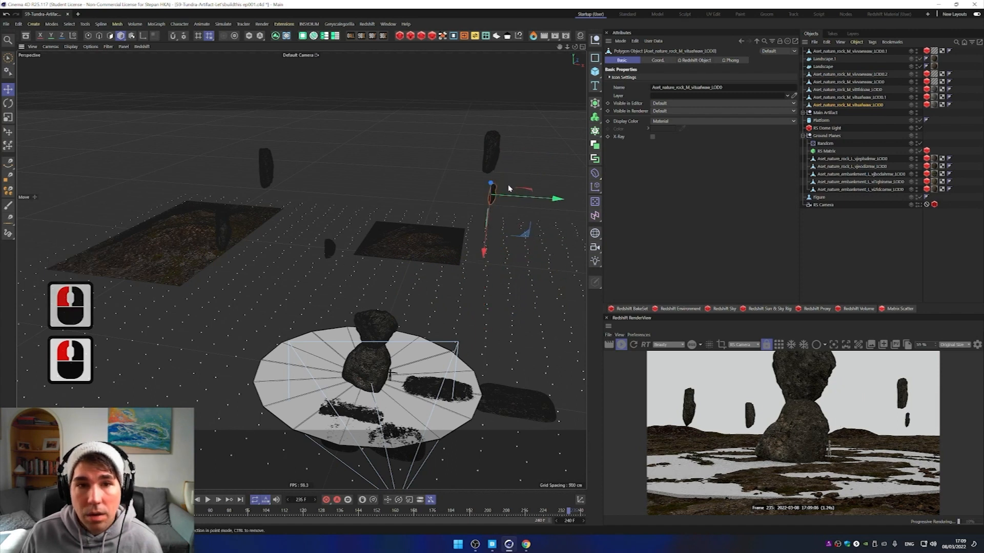
left_click_drag(492, 188, 491, 169)
left_click_drag(483, 228, 480, 248)
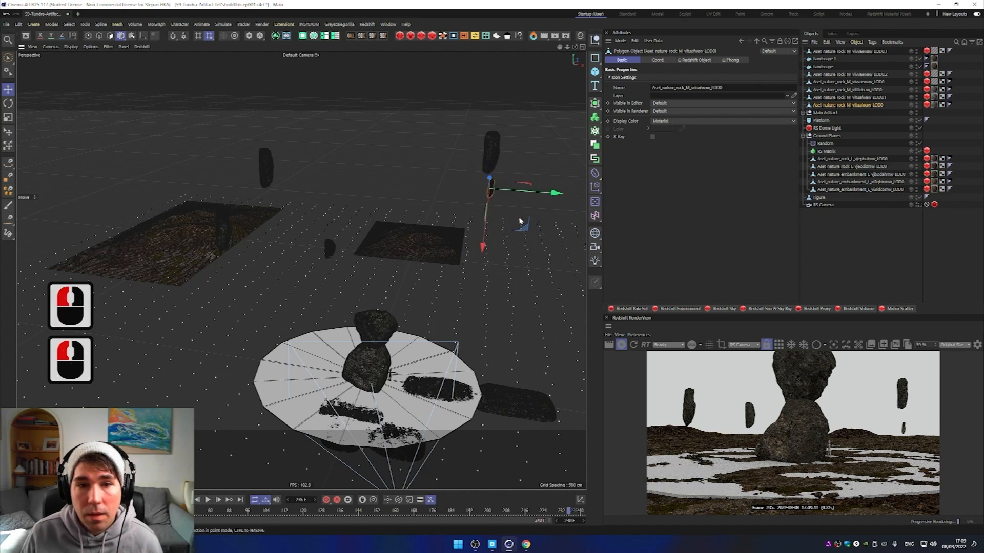
left_click_drag(547, 194, 480, 188)
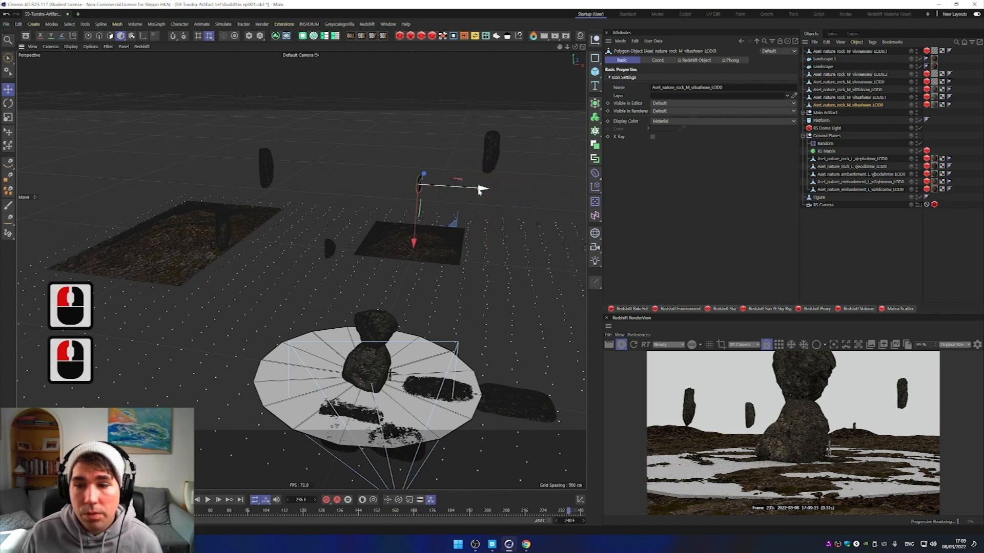
left_click_drag(413, 244, 419, 198)
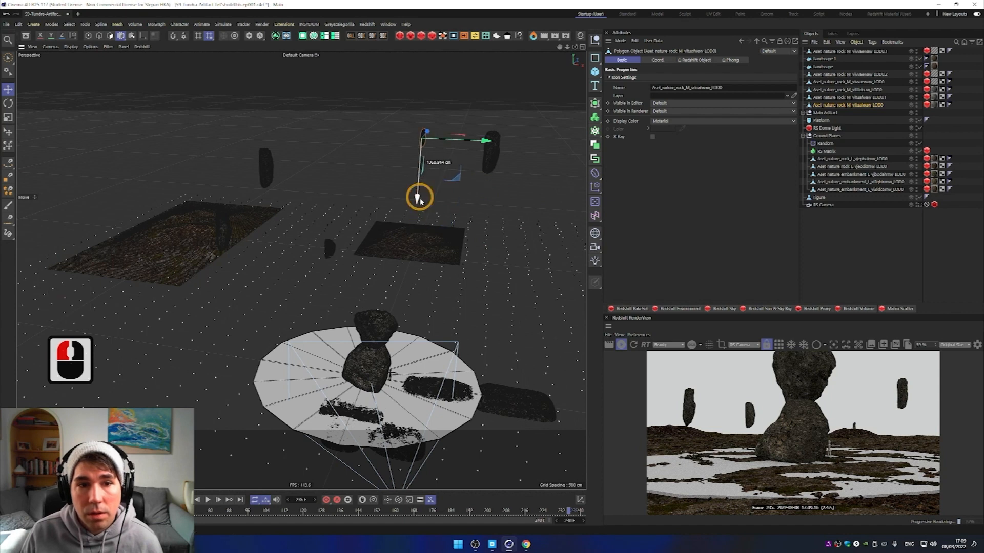
Step: Slide the right landscape hill farther right and raise the floating rock above the left landscape slightly
left_click(417, 241)
left_click_drag(435, 243, 547, 262)
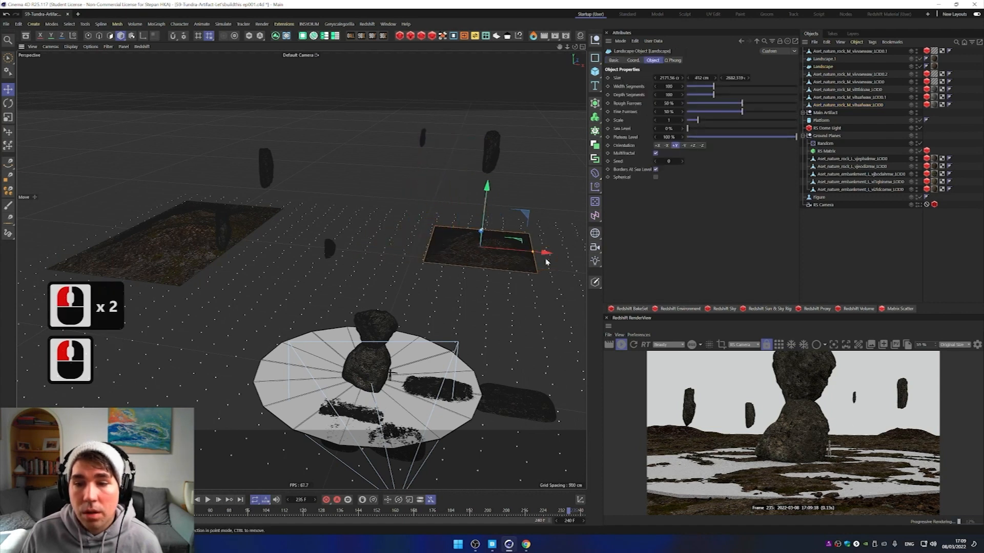
left_click(218, 242)
left_click_drag(224, 290, 226, 277)
left_click(251, 247)
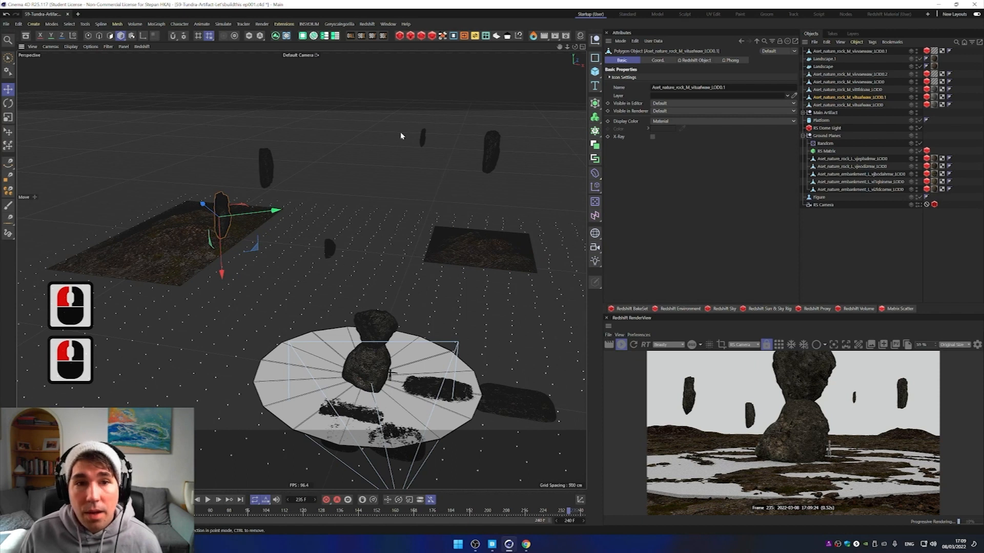
Step: Scale up the small distant floating rock above the right hill and lower it slightly
left_click(423, 140)
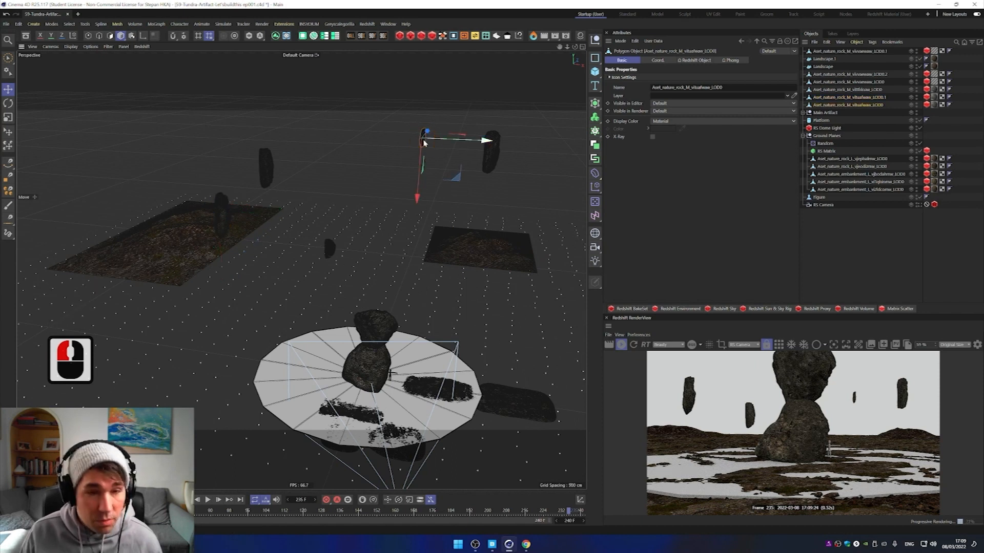
key("t")
left_click_drag(423, 143, 442, 2)
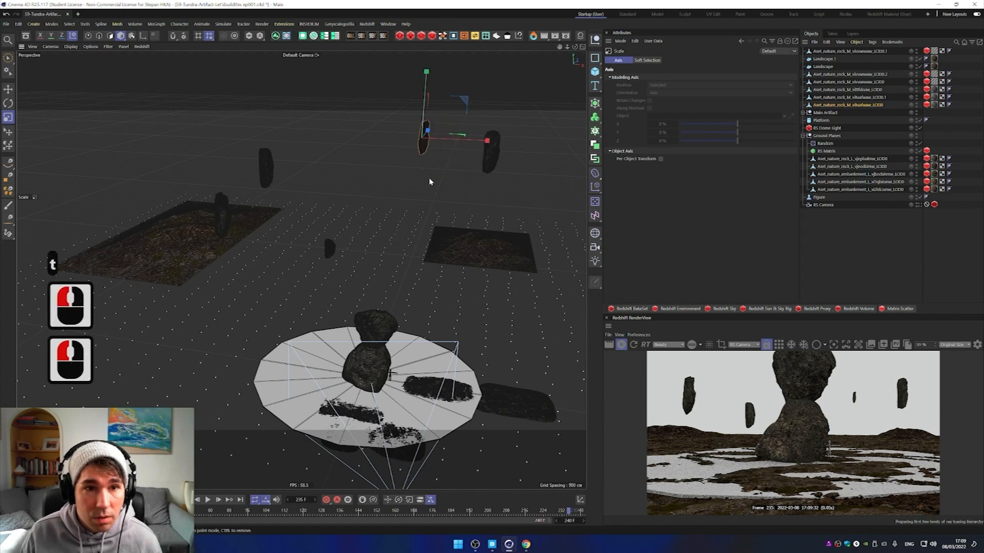
key("e")
left_click_drag(417, 198, 416, 221)
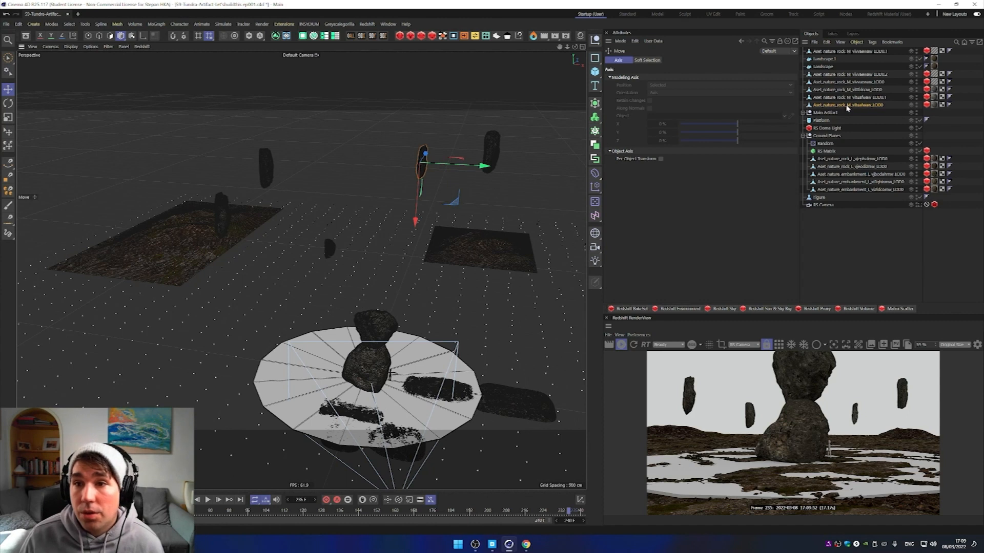
Step: Place the topmost rock with the other rocks in the hierarchy, then group all floating rocks and both landscapes under a null named Boulders
mouse_move(864, 74)
left_mouse_down()
mouse_move(847, 48)
mouse_move(848, 72)
left_mouse_up()
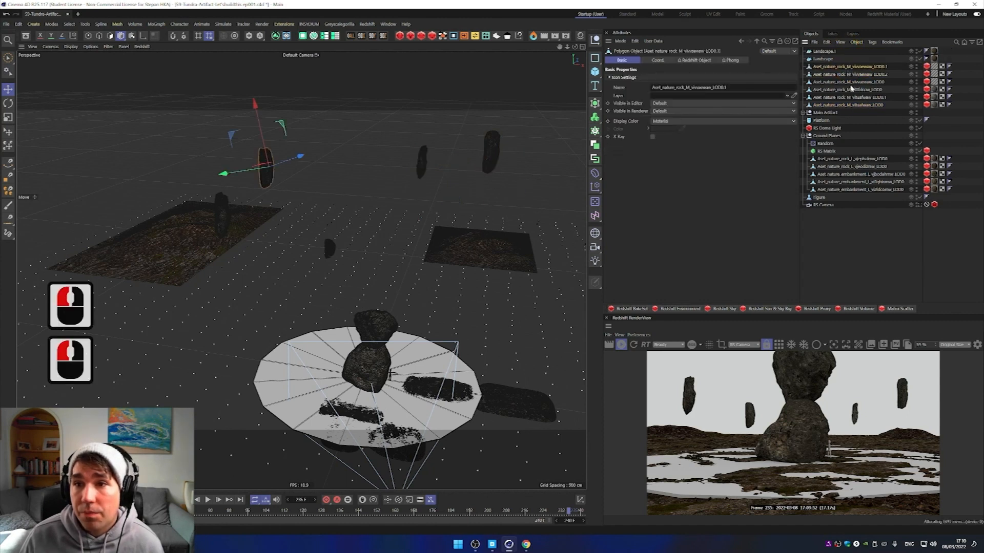
left_click(853, 104)
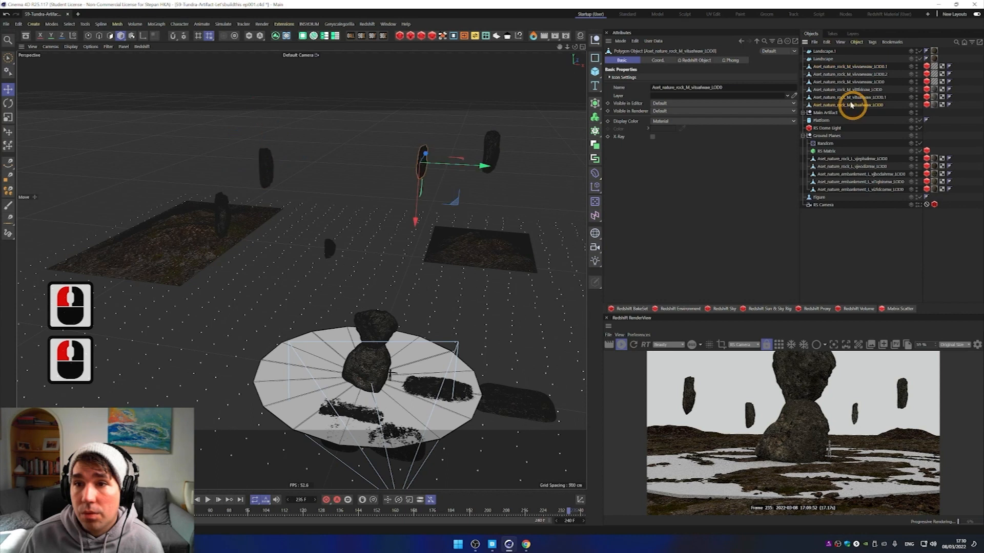
left_click(823, 52, "shift")
key("alt+g")
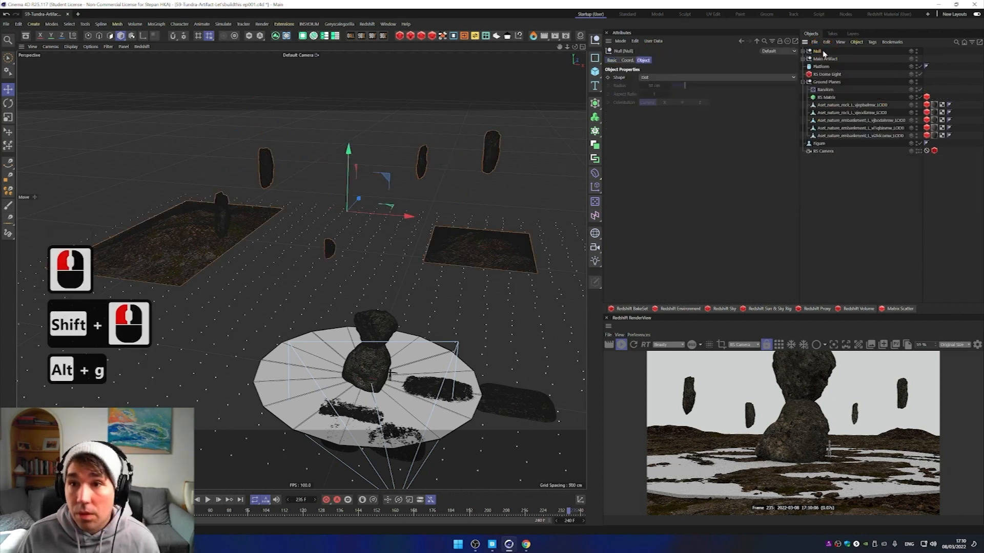
double_click(819, 51)
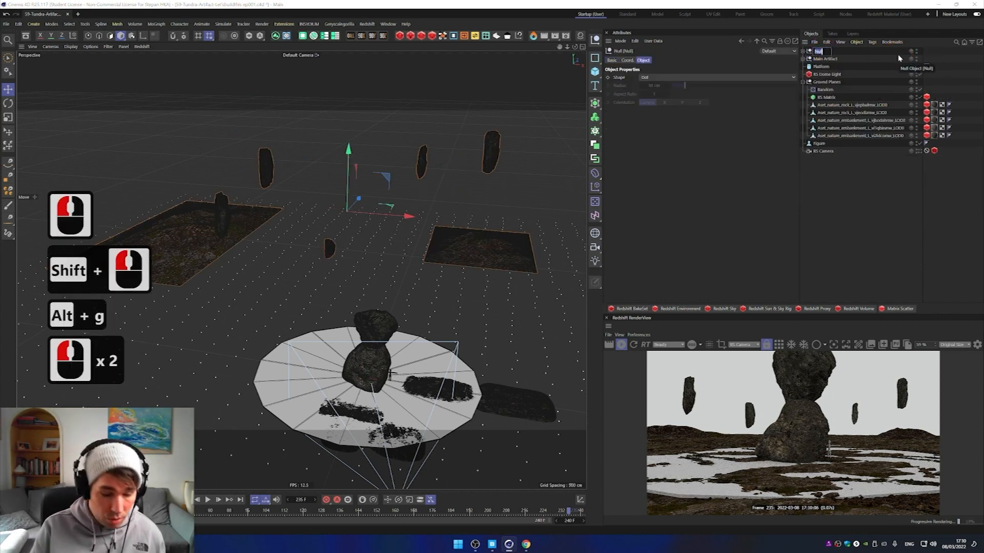
type("Boulders")
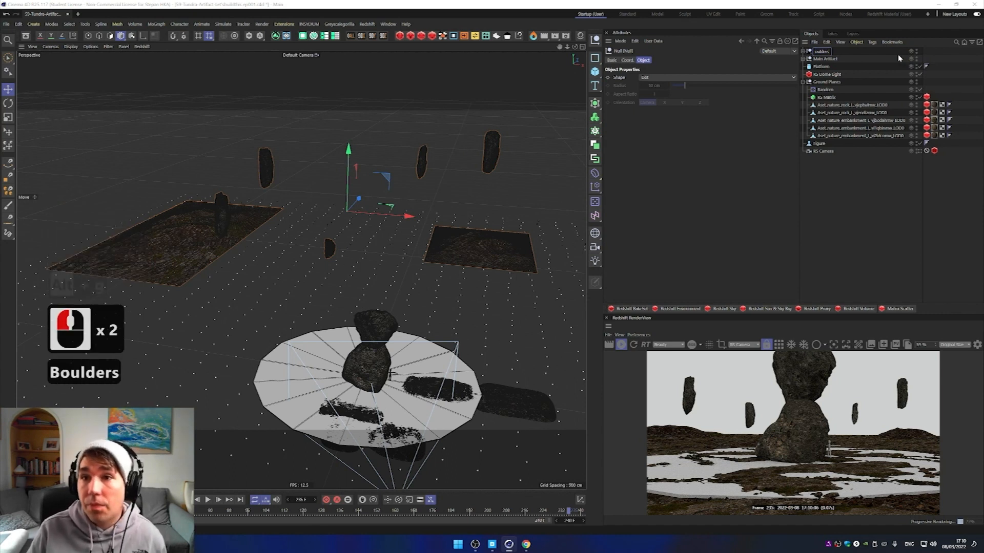
key("Return")
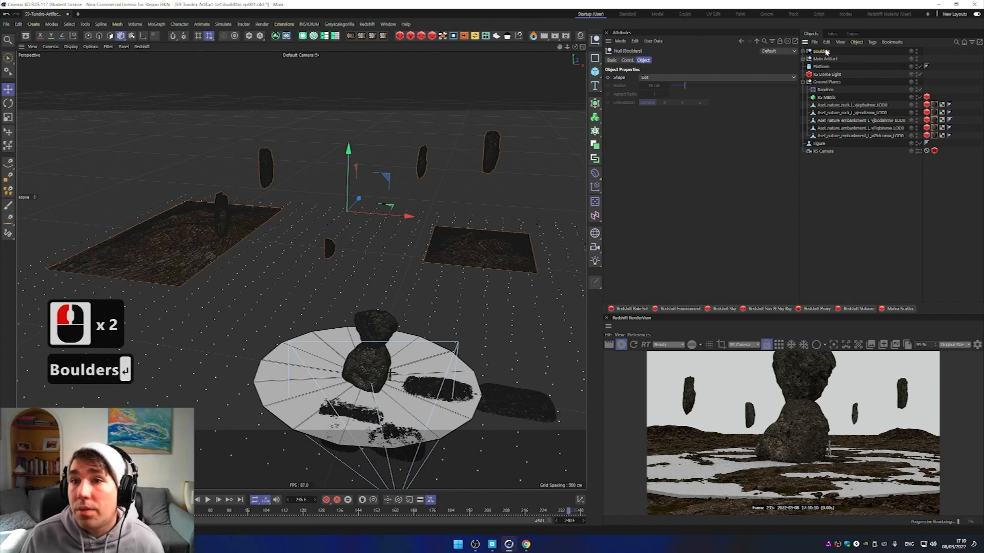
Step: Collapse the Ground Planes group and move the Boulders group directly below it in the object hierarchy
left_click(823, 59)
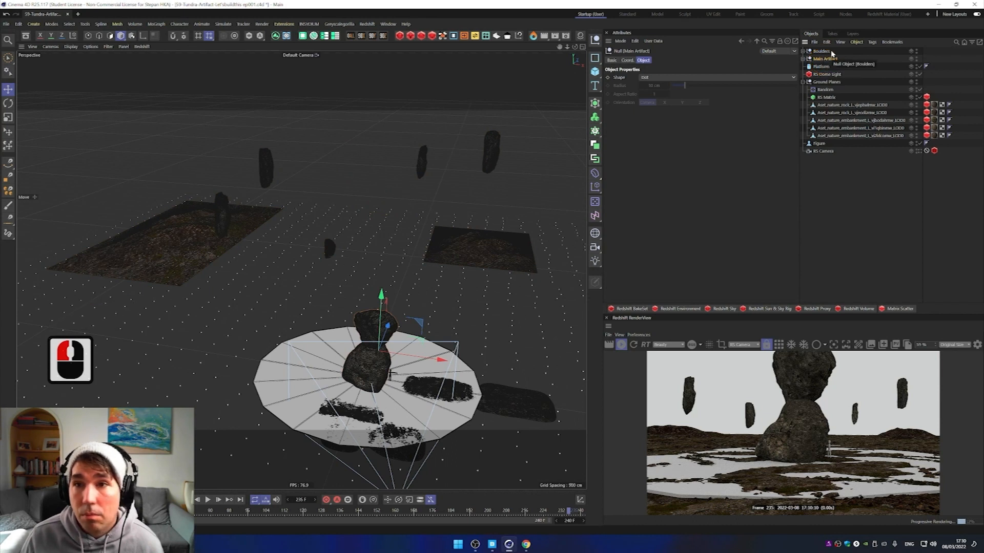
left_click(820, 51)
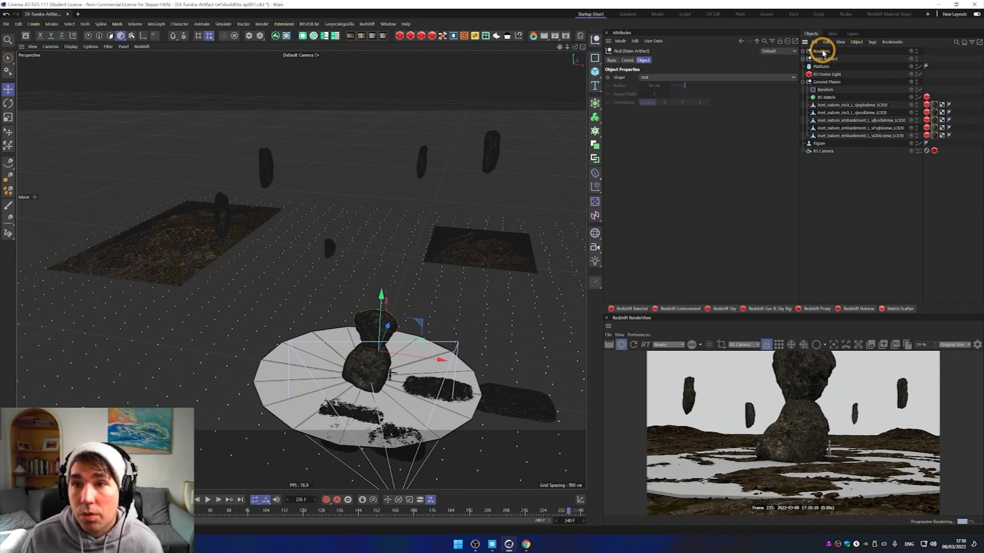
left_click(810, 81)
left_click_drag(822, 70, 830, 86)
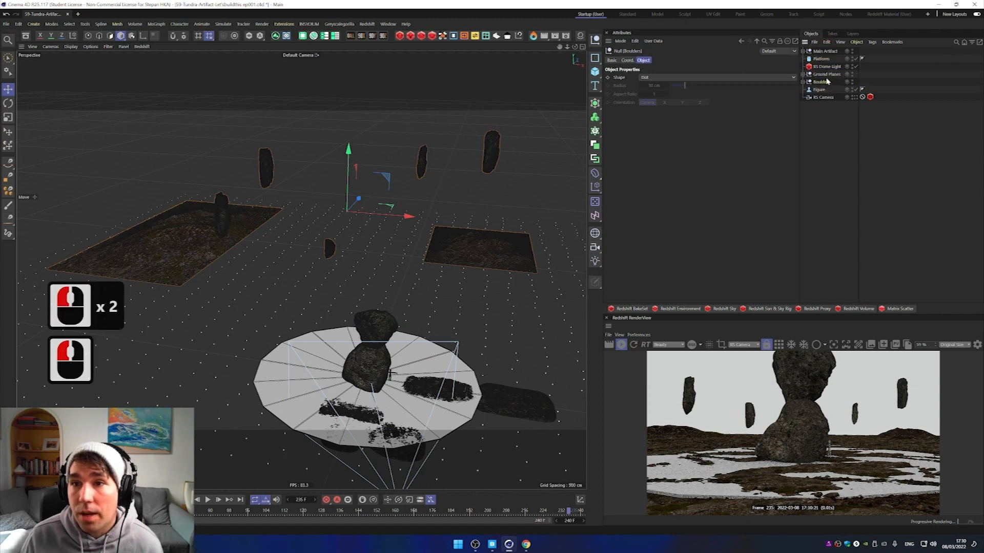
Step: Group Ground Planes and Boulders under a new null and open its name for editing
left_click(826, 75, "shift")
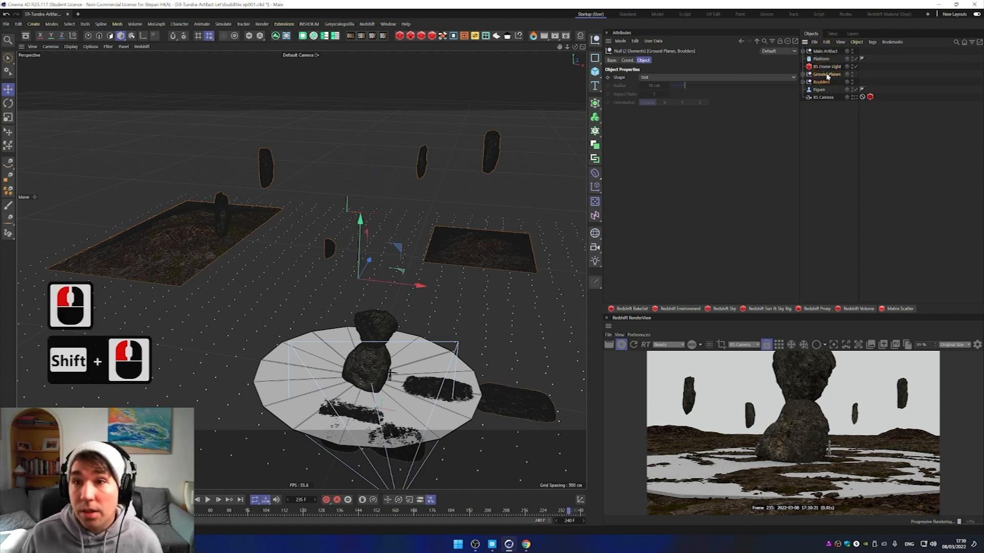
key("alt+g")
double_click(819, 74)
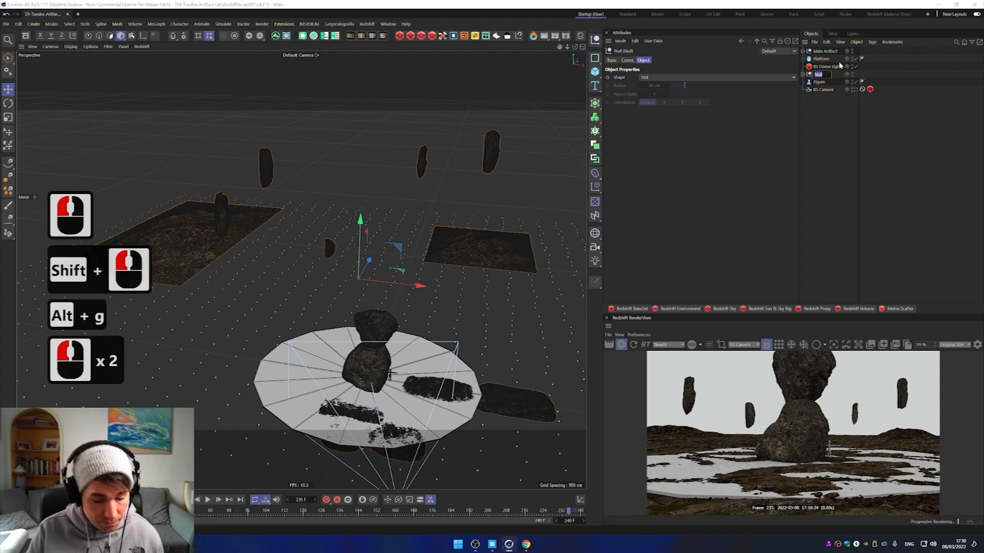
Step: Name the selected null World and group the RS Dome Light into a new null named LIGHTS
type("World")
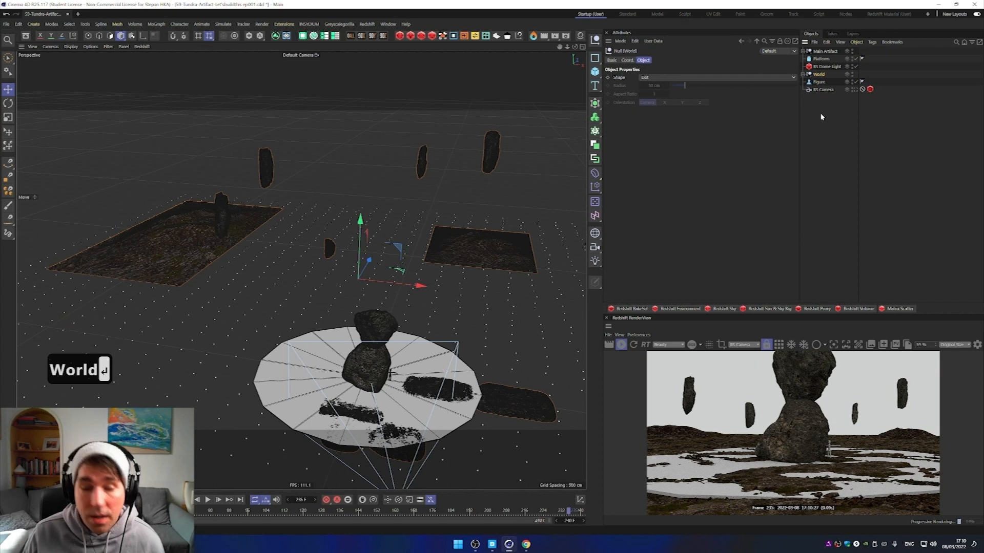
key("alt")
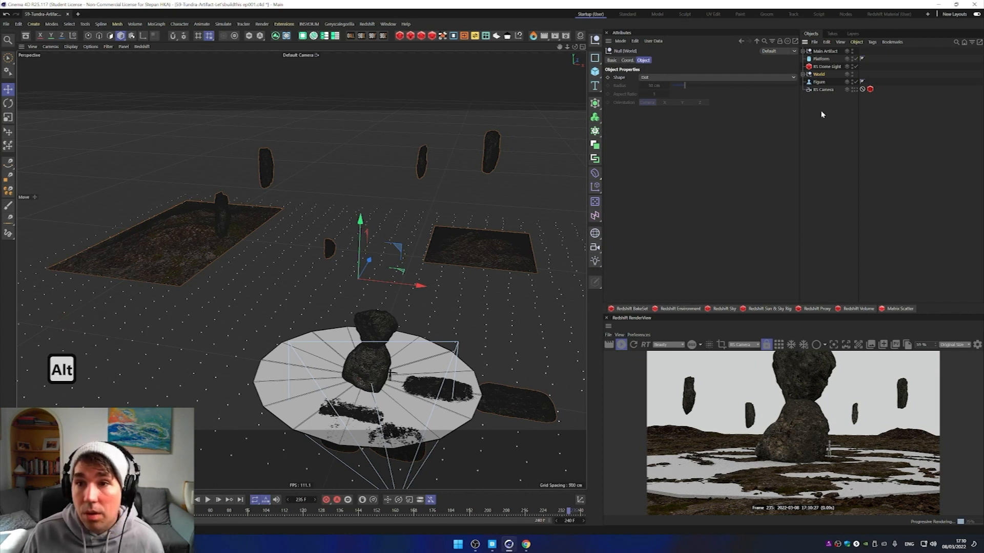
left_click(825, 66)
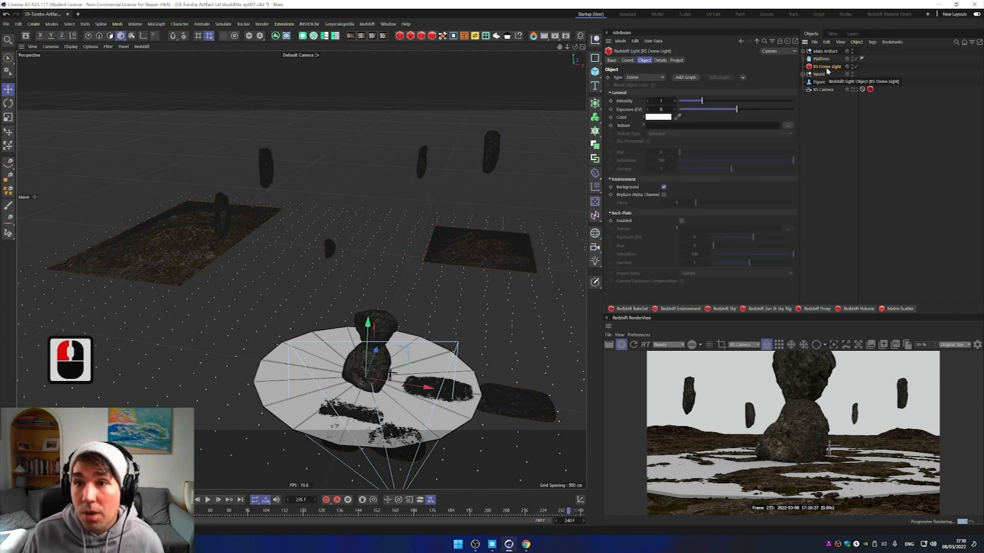
key("alt+g")
double_click(817, 66)
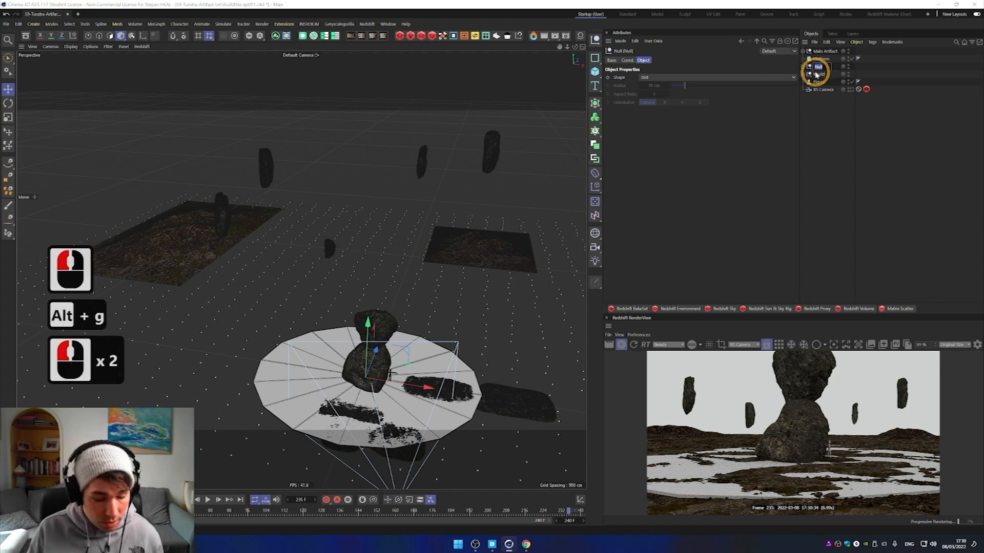
type("LIGHTS")
key("Return")
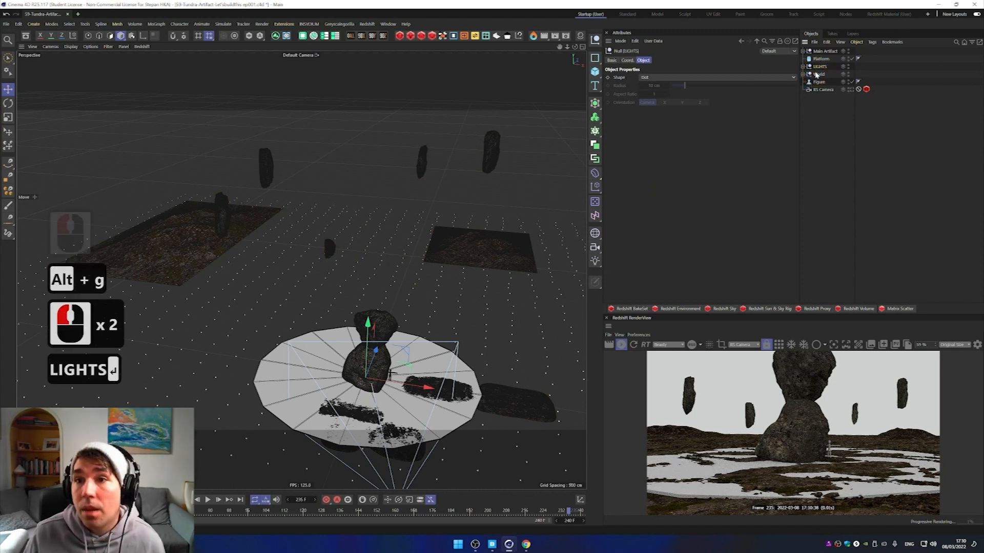
Step: Select the dome light inside LIGHTS and open the blue reference image in the Picture Viewer, placed below the light's colour setting
left_click(803, 67)
left_click(828, 74)
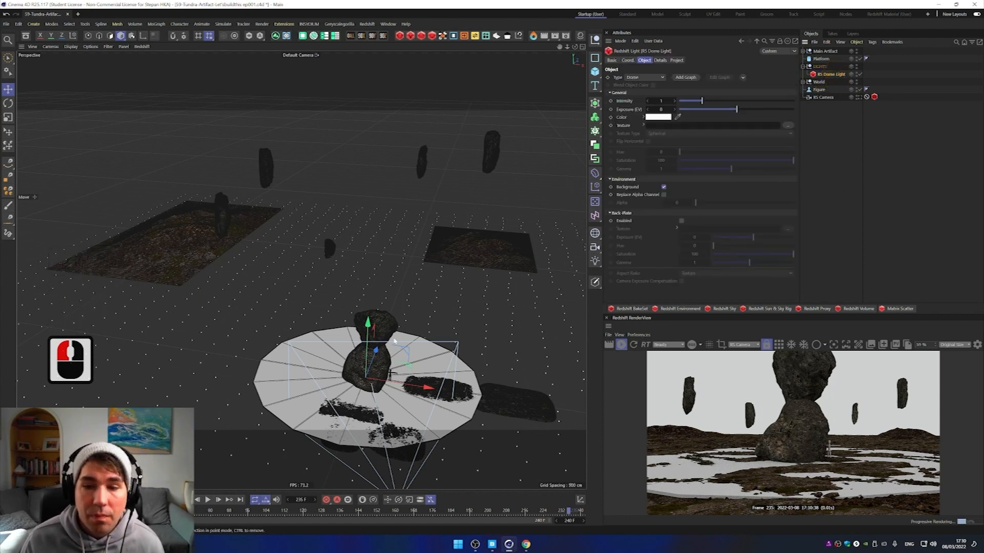
left_click_drag(404, 338, 399, 333, "alt")
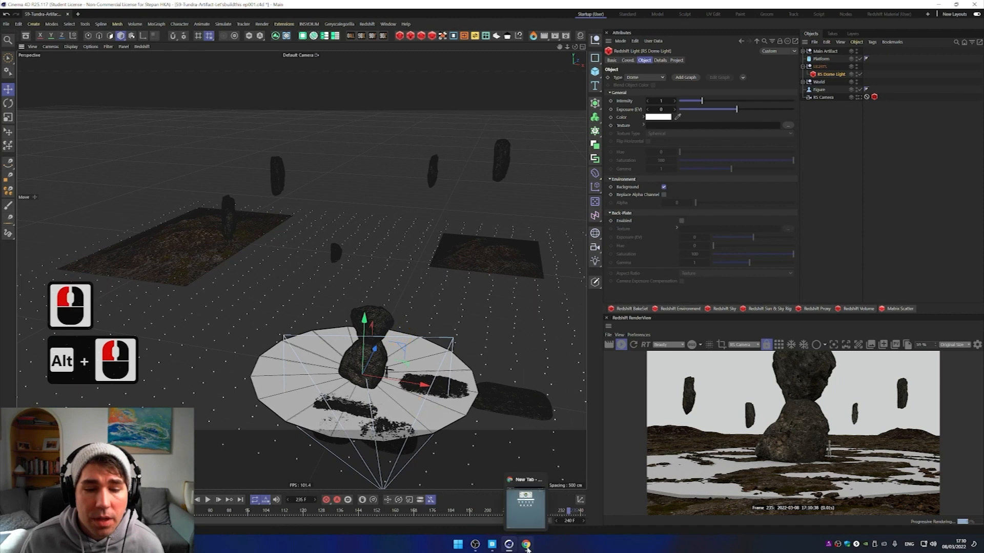
left_click(494, 545)
left_click(508, 545)
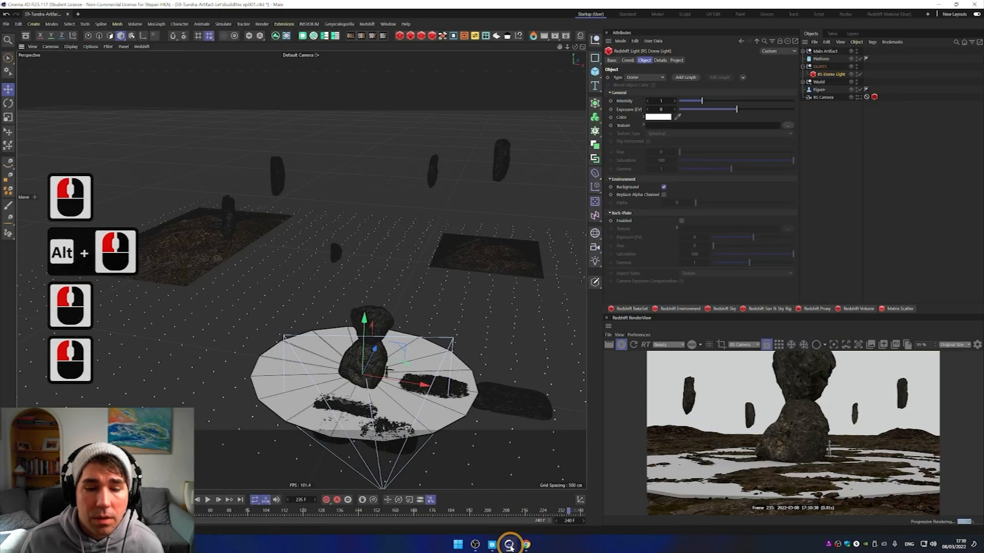
left_click(510, 545)
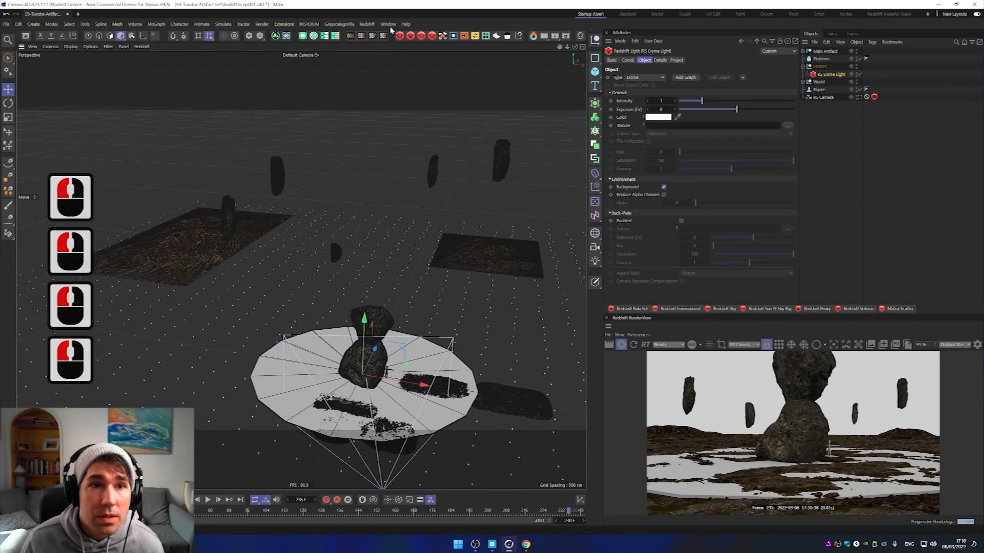
left_click(388, 25)
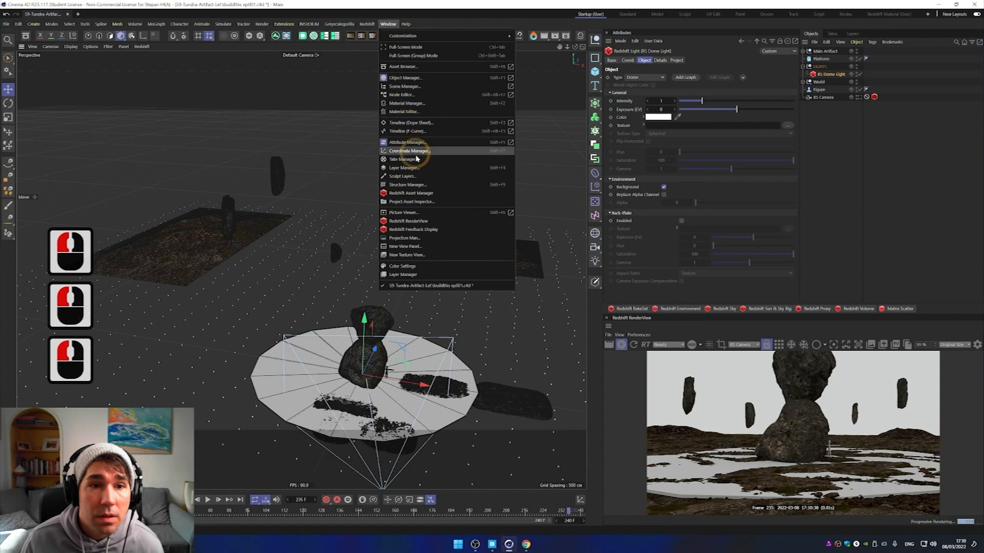
left_click(405, 212)
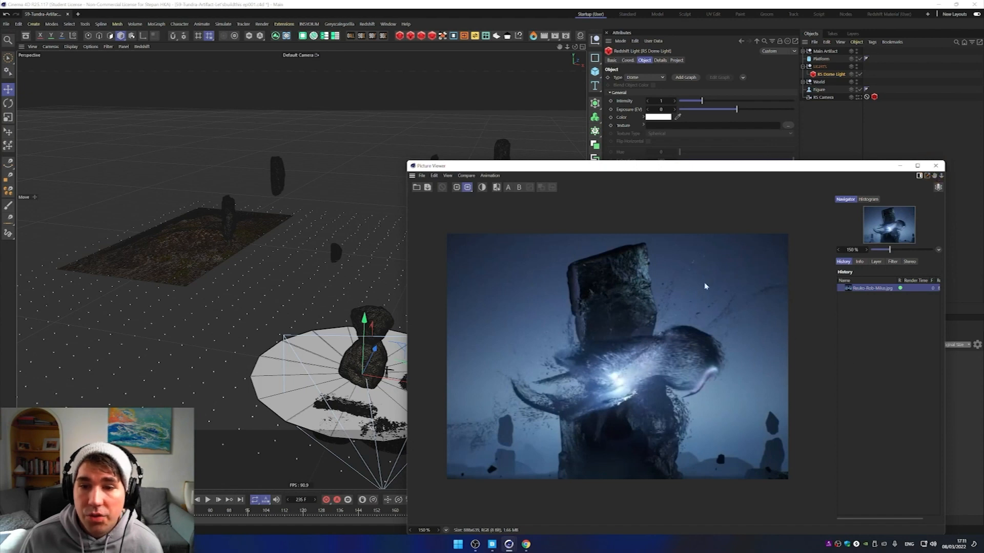
left_click(756, 170)
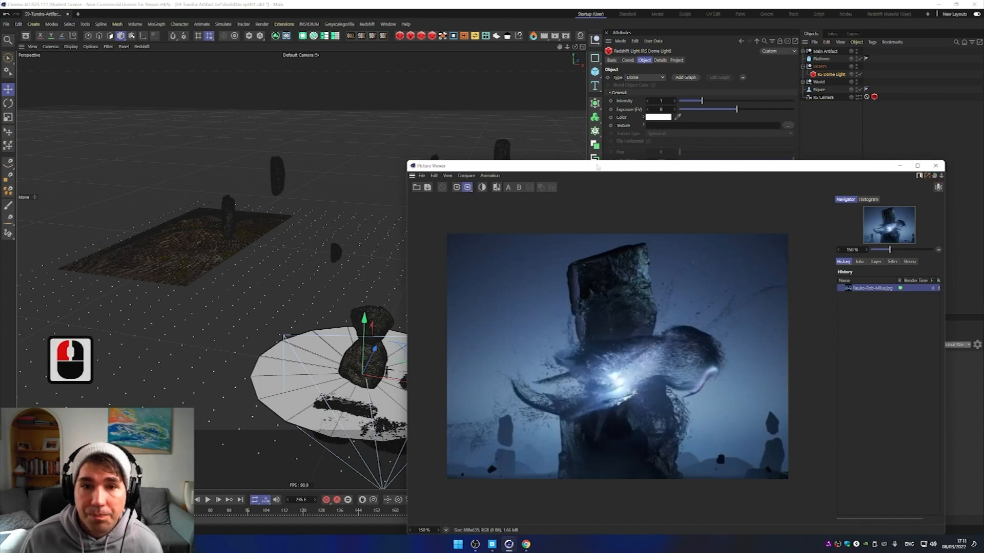
left_click_drag(404, 160, 630, 148)
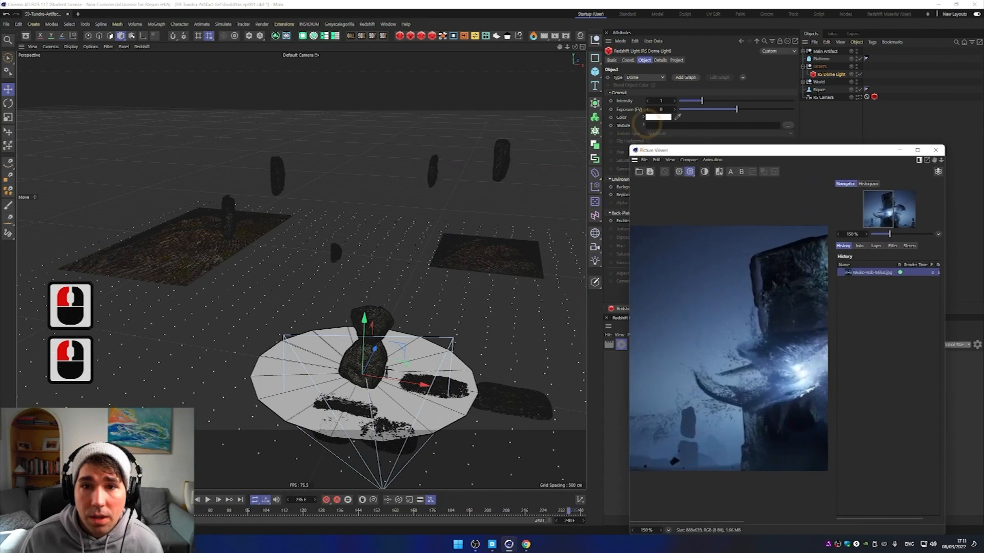
Step: Sample the dome light's colour from the reference sky, lighten it to RGB 77, 99, 134, and hide the reference image
left_click(657, 118)
left_click(697, 286)
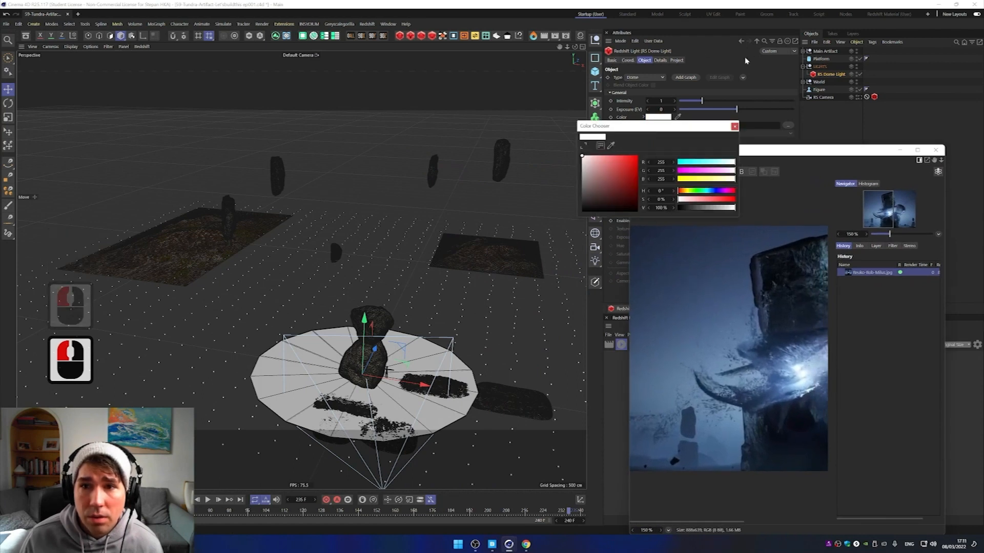
left_click(611, 145)
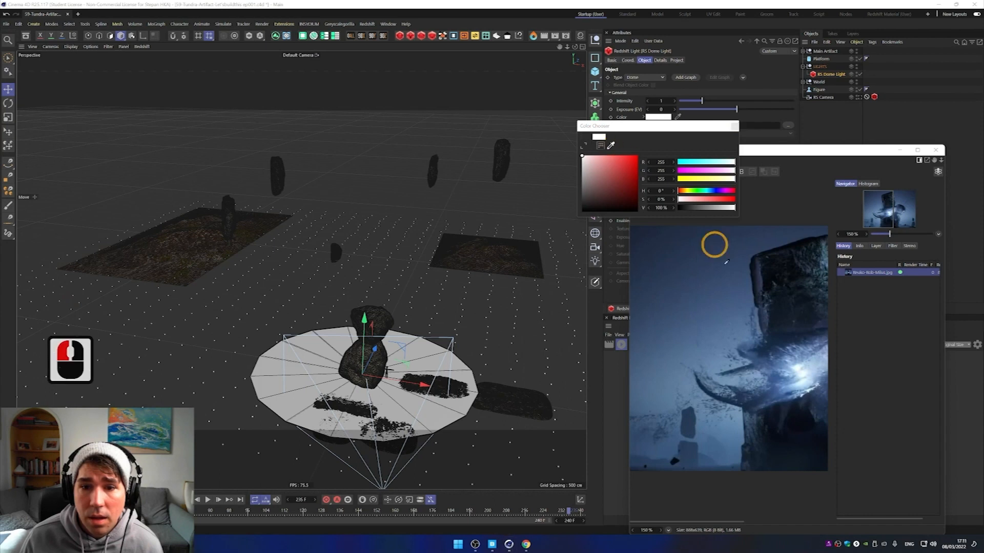
left_click(685, 264)
left_click(783, 350)
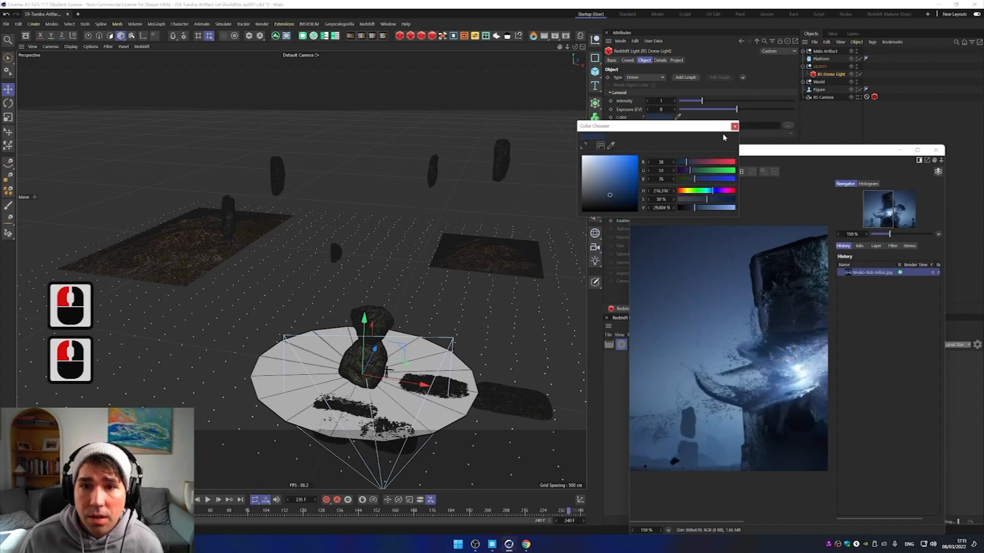
left_click(605, 182)
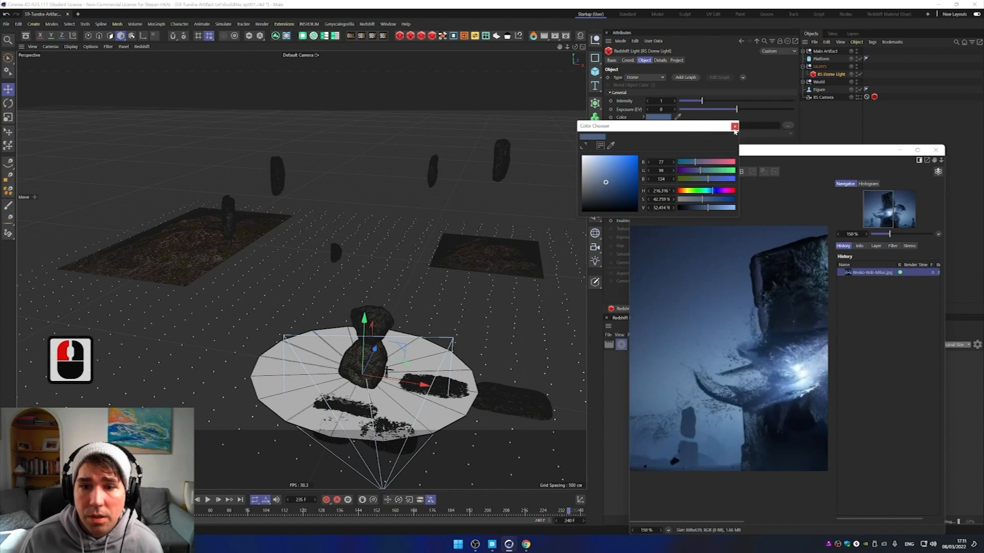
left_click(735, 127)
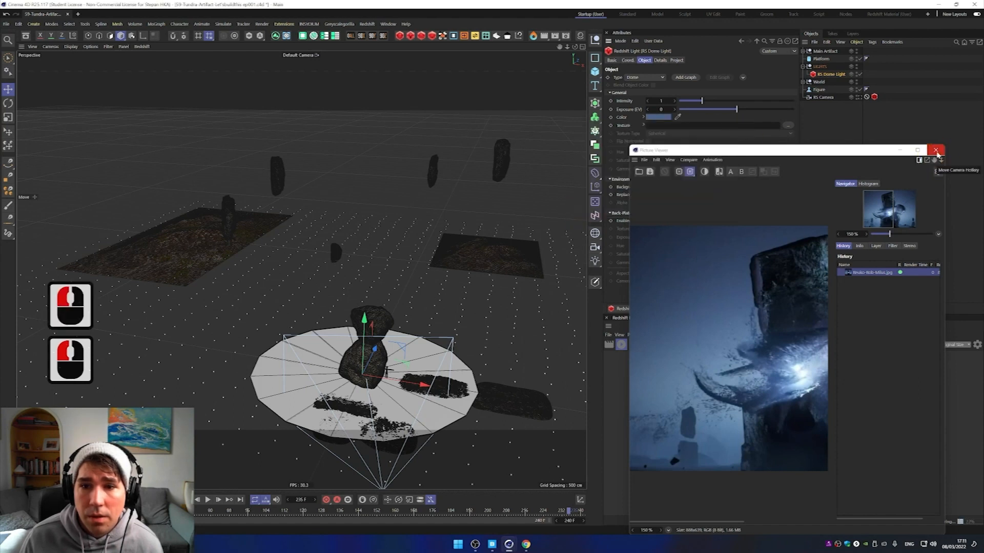
left_click(900, 150)
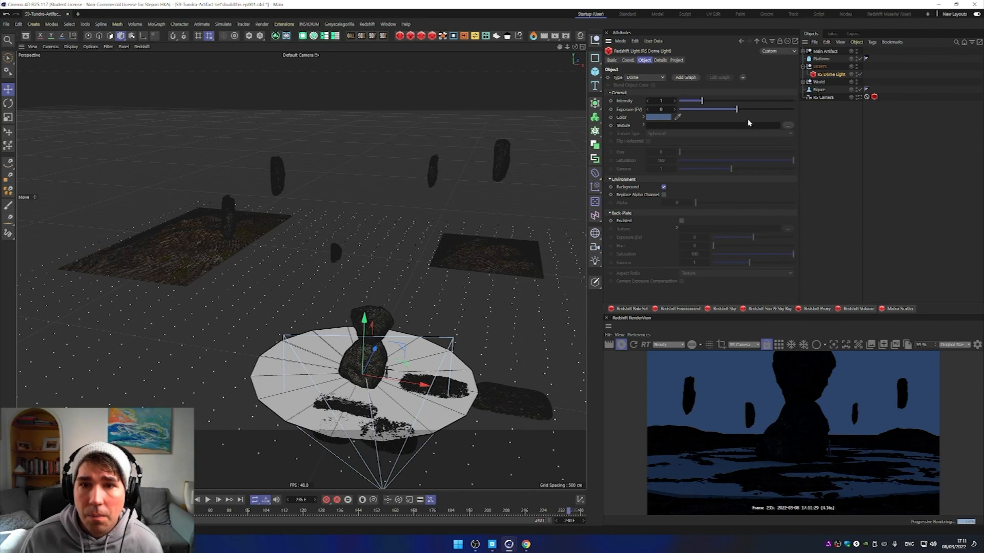
Step: Set the dome light's colour to a less saturated blue with about 31% saturation and 59% value
left_click(669, 120)
double_click(588, 181)
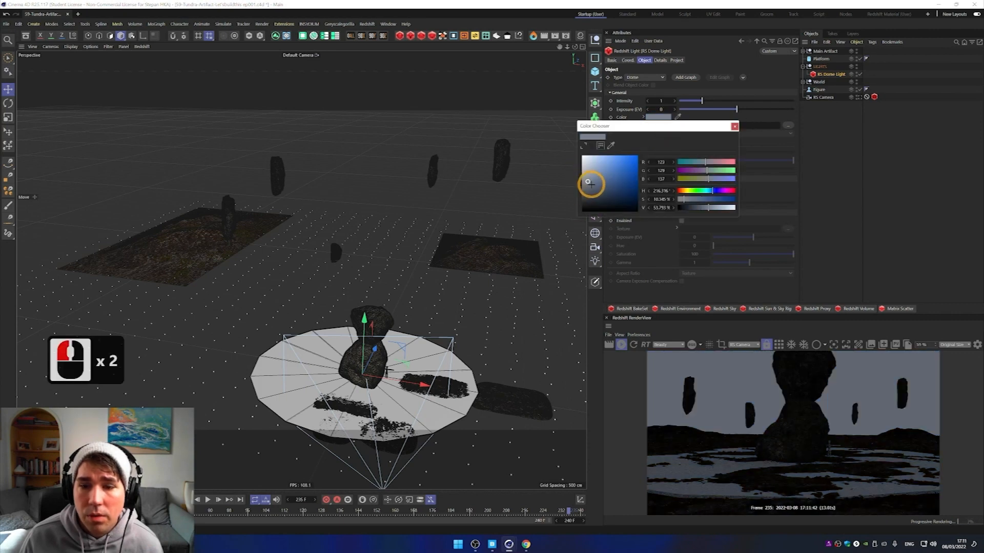
mouse_move(591, 185)
left_mouse_down()
mouse_move(582, 213)
mouse_move(597, 185)
left_mouse_up()
left_click(598, 178)
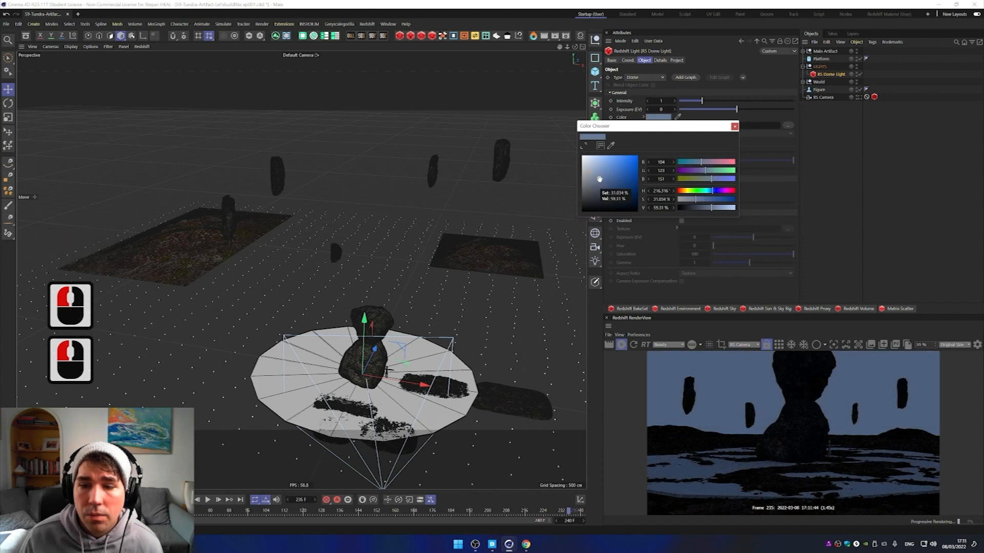
left_click(734, 127)
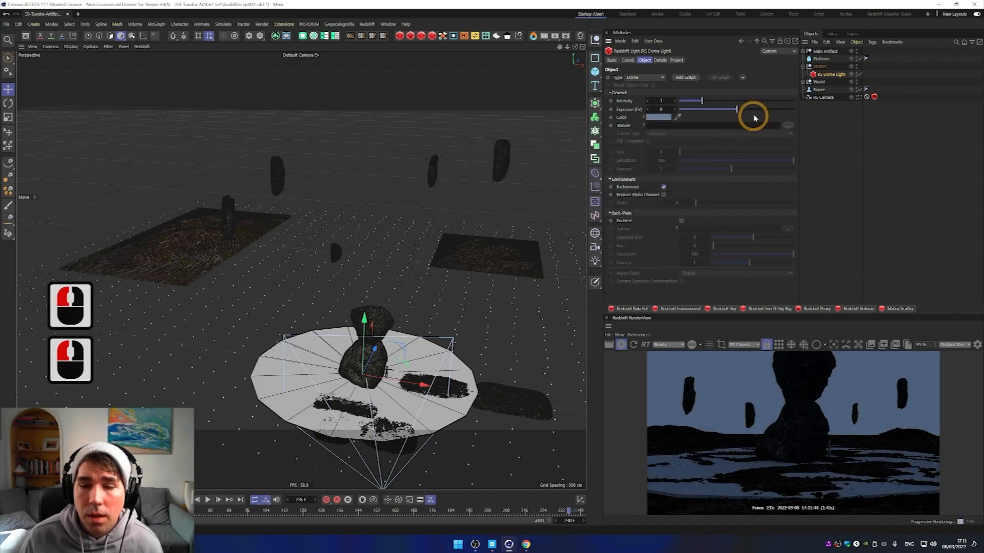
Step: Bring back the reference image at full width to examine its lighting, and minimise it again
left_click(512, 543)
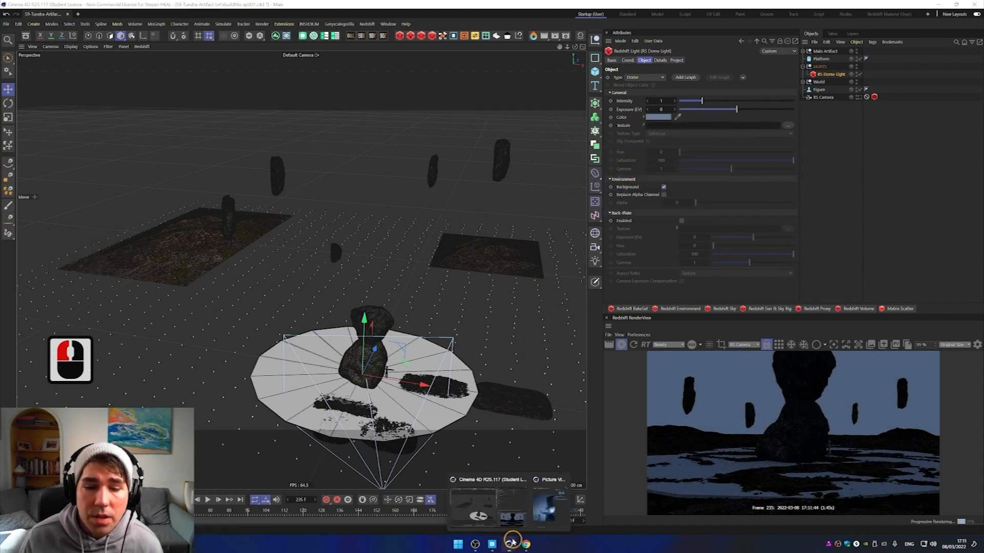
left_click(541, 520)
left_click_drag(789, 148, 503, 85)
left_click_drag(661, 162, 874, 169)
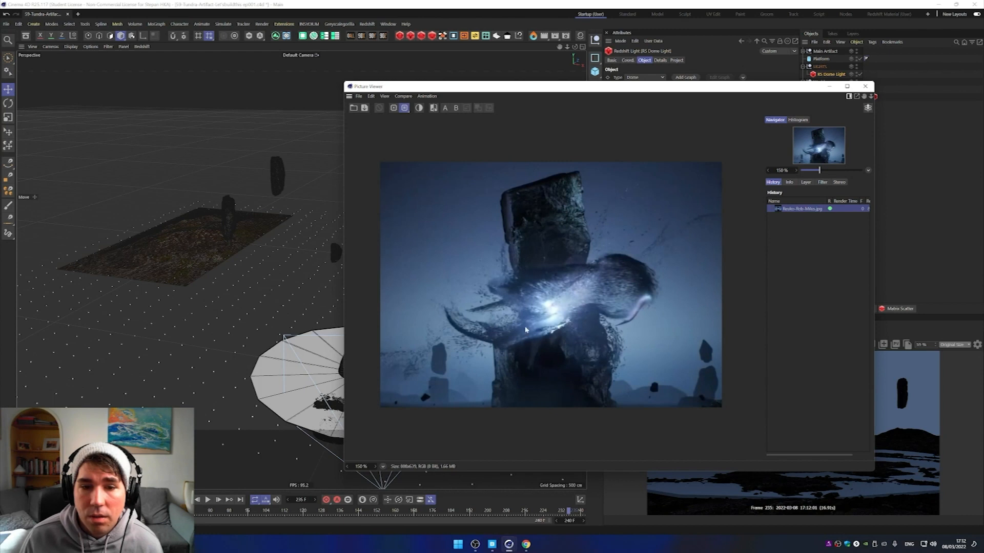
left_click(828, 87)
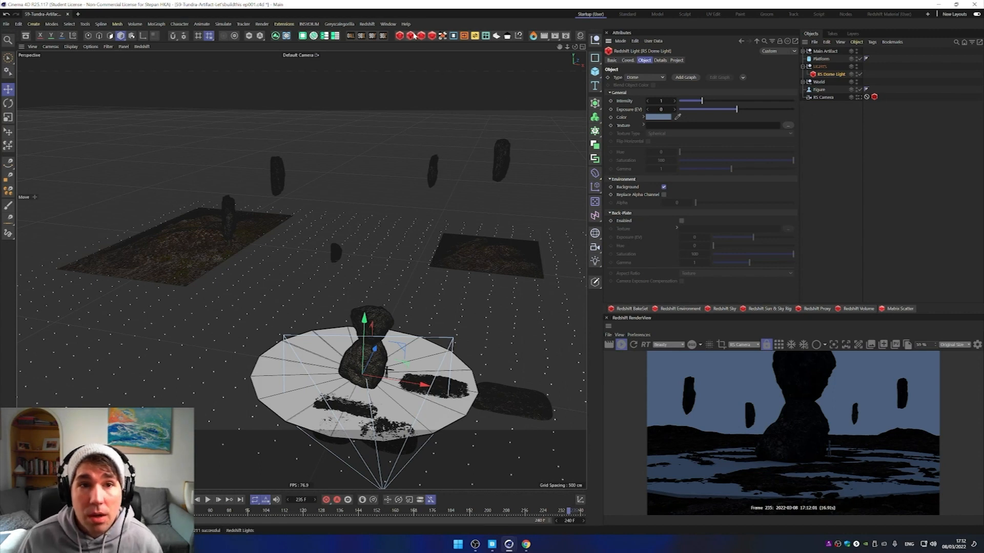
Step: Add a Redshift Area Light, raise it above the platform and move it along X to the left side of the artifact
left_click(366, 24)
left_click(409, 75)
mouse_move(420, 49)
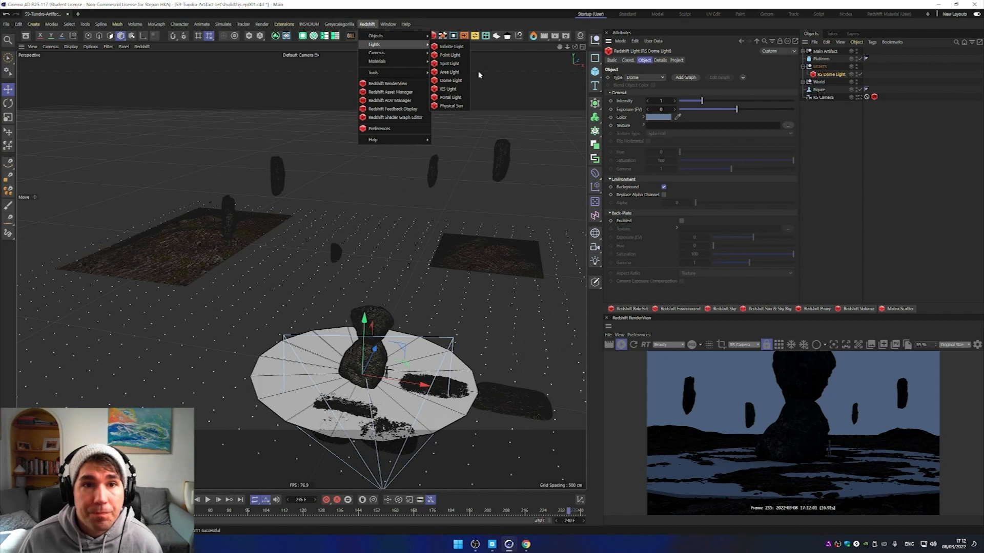
left_click(456, 73)
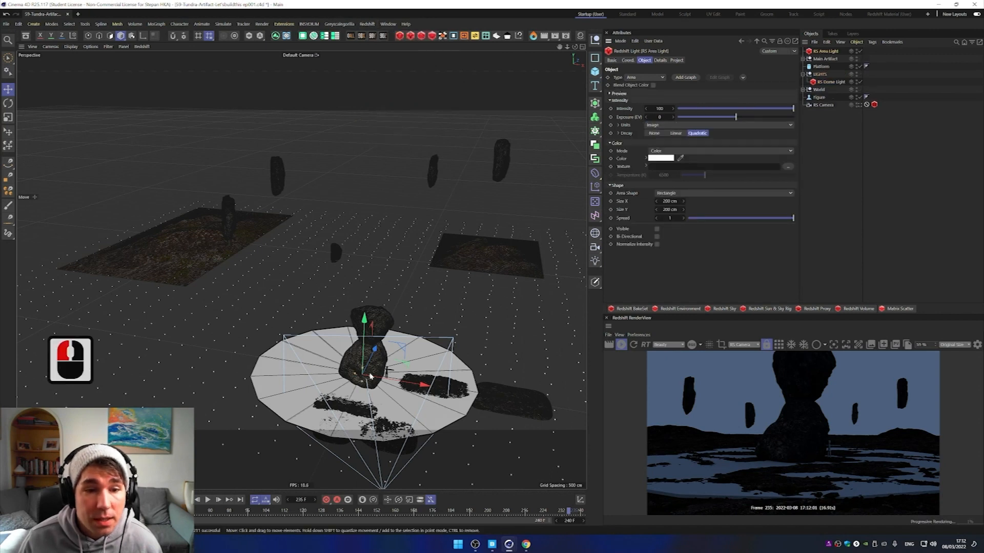
left_click_drag(364, 321, 365, 282)
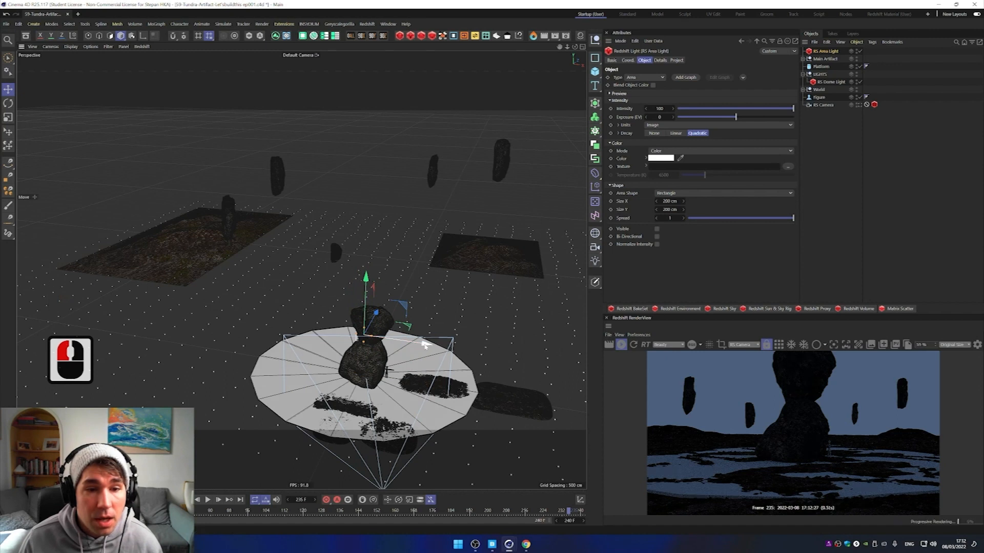
left_click_drag(424, 344, 385, 340)
left_click(388, 340)
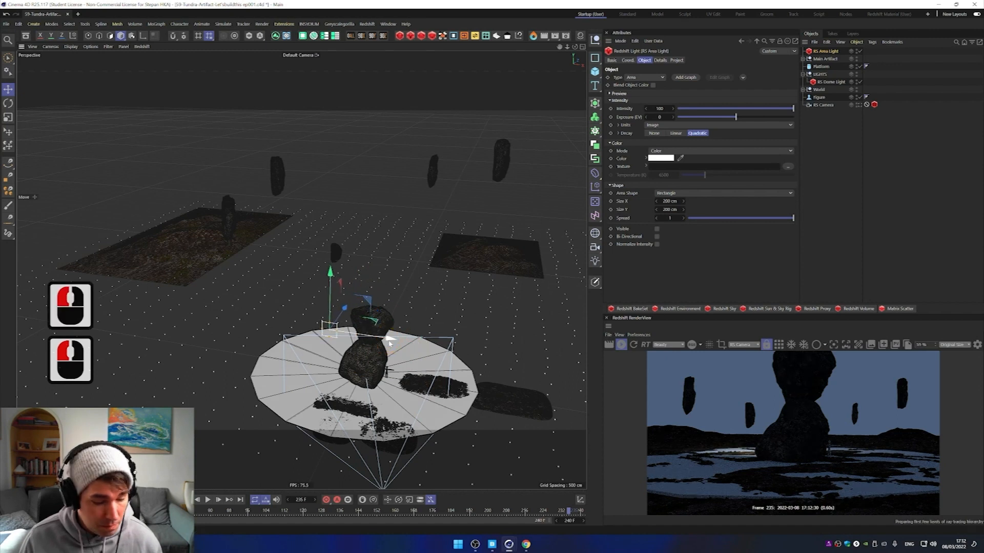
Step: Rotate the area light about its vertical axis to face the artifact and raise it slightly
key("r")
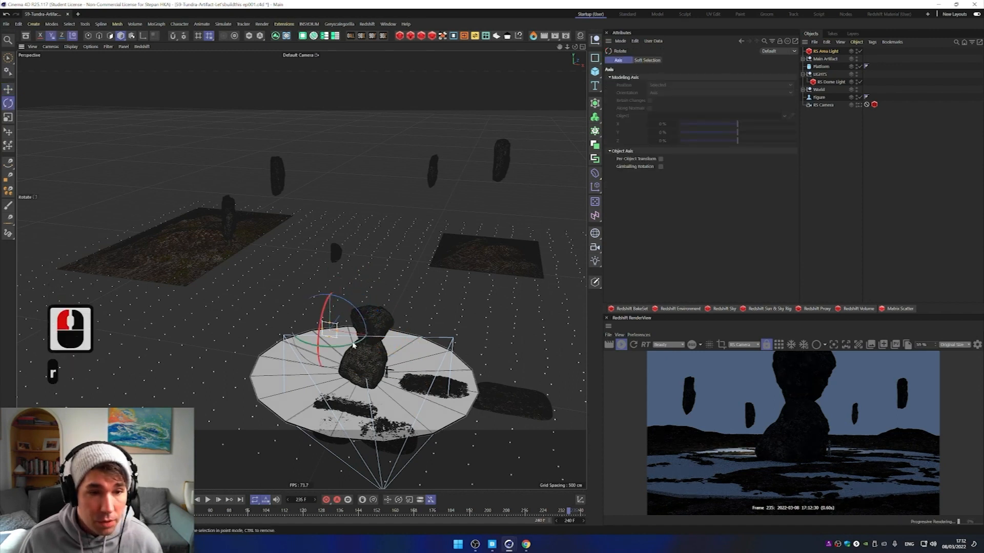
left_click_drag(352, 344, 256, 353)
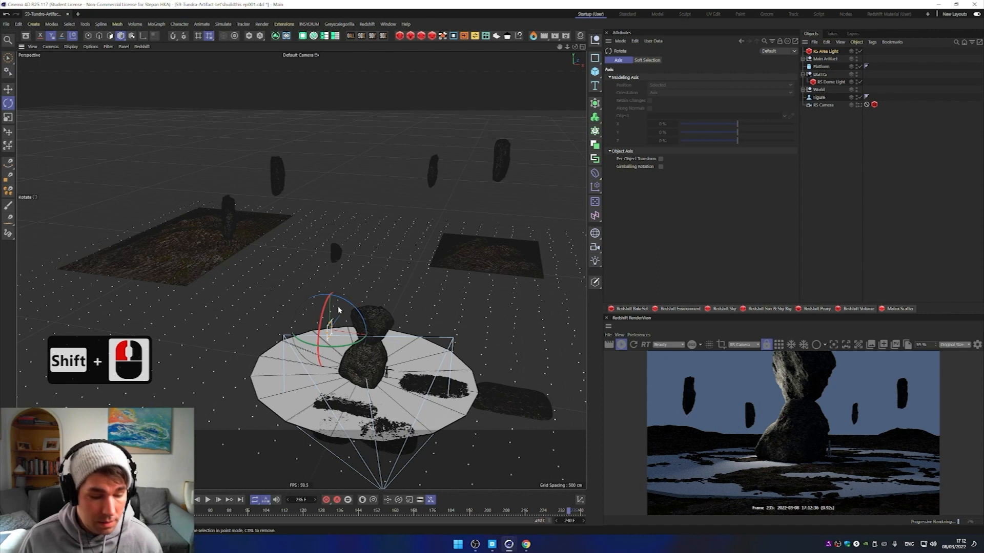
key("e")
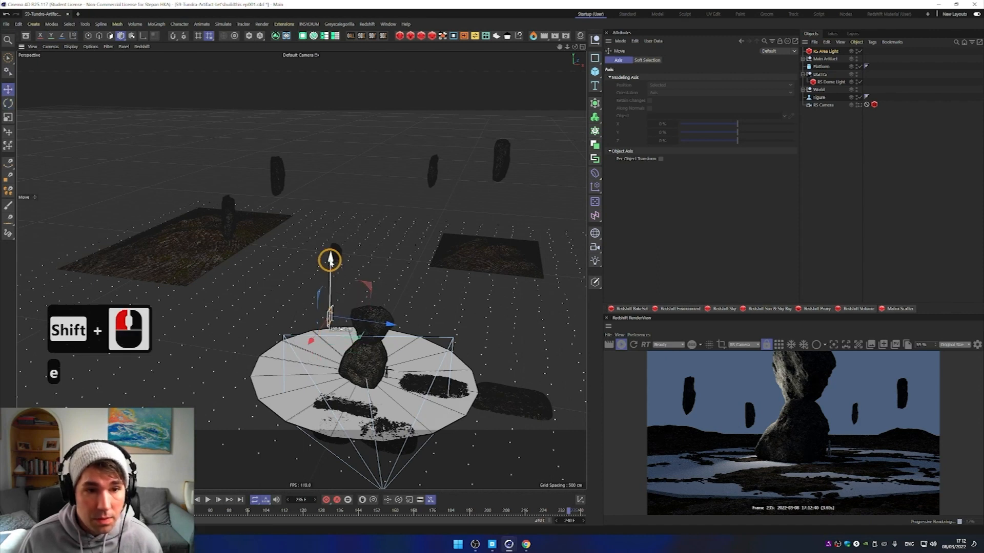
left_click(331, 258)
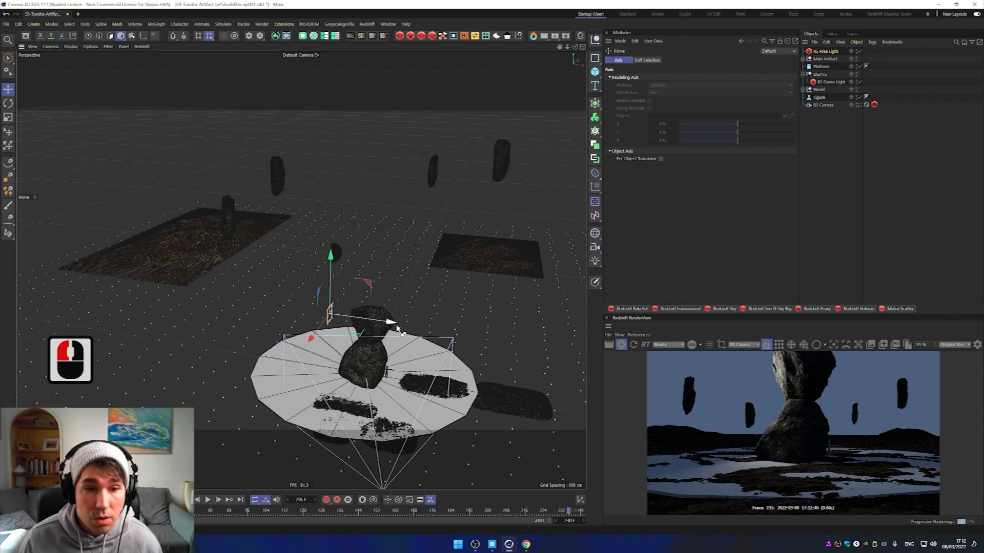
Step: Duplicate the area light to the opposite side of the artifact and rotate the copy to face the rock
left_click_drag(390, 323, 486, 352)
key("r")
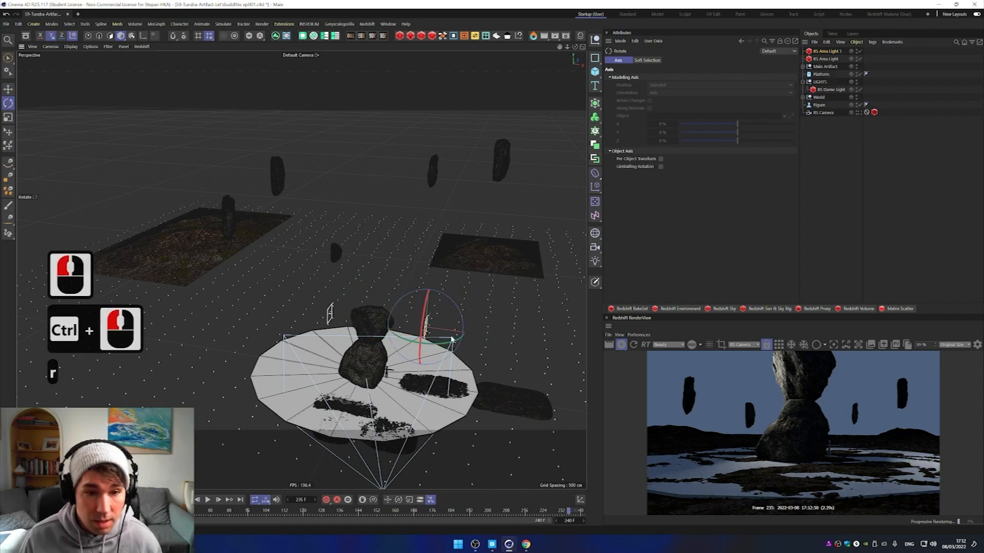
left_click_drag(433, 335, 373, 281)
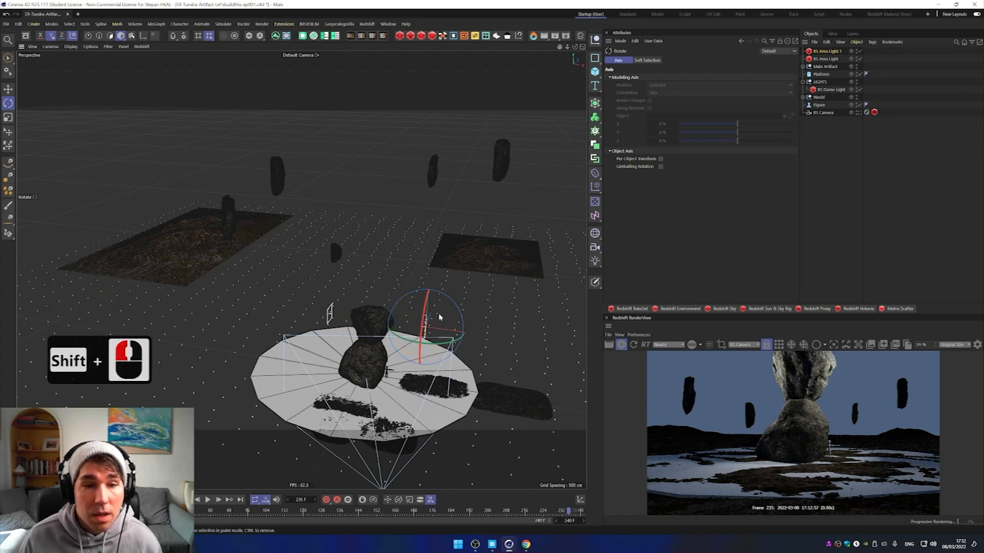
Step: Move the duplicated area light closer to the artifact so it lights the rock and the ground around the figure
key("e")
left_click_drag(427, 285, 436, 310, "shift")
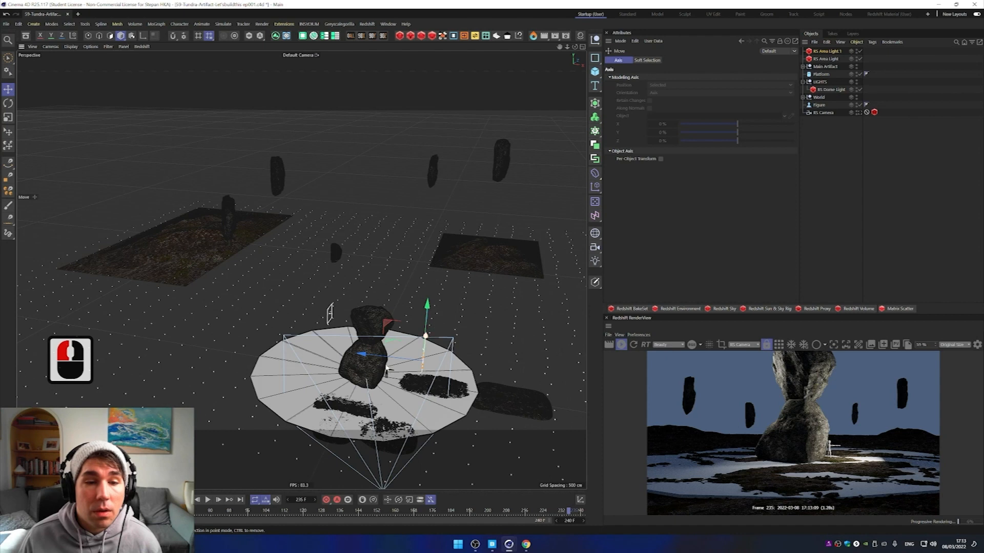
left_click_drag(363, 354, 342, 354)
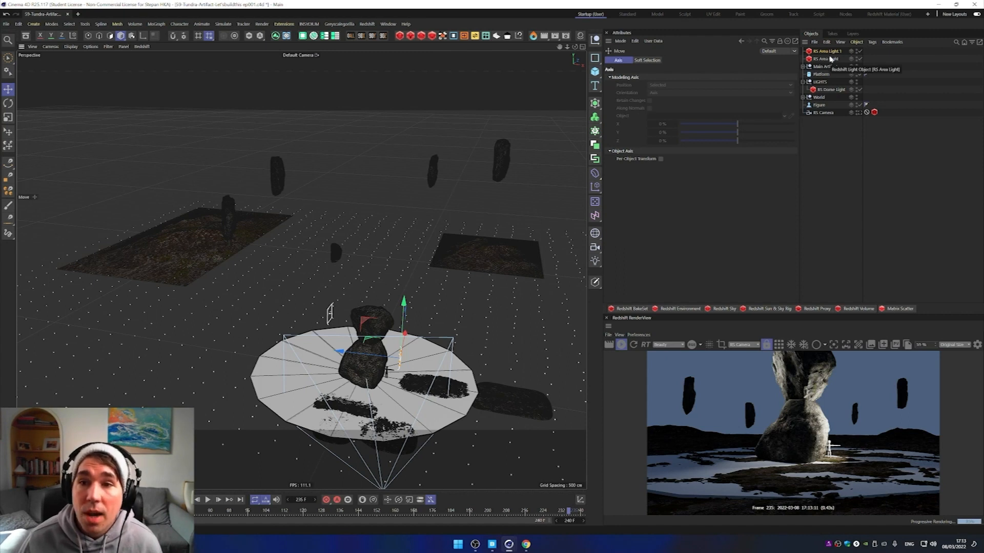
Step: Place both area lights inside the LIGHTS null and rename the duplicated light RightAreaL
left_click_drag(827, 58, 833, 85)
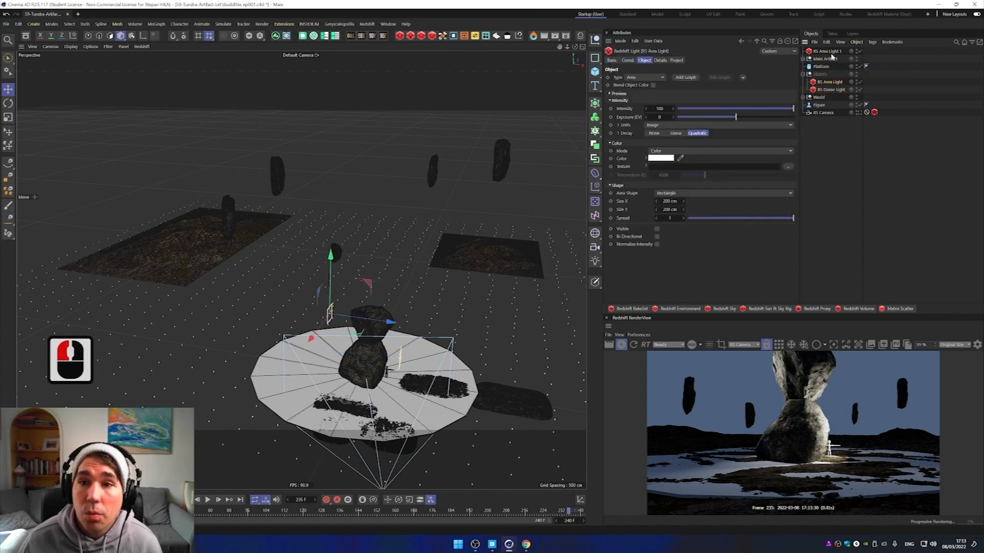
left_click_drag(826, 51, 828, 77)
double_click(826, 74)
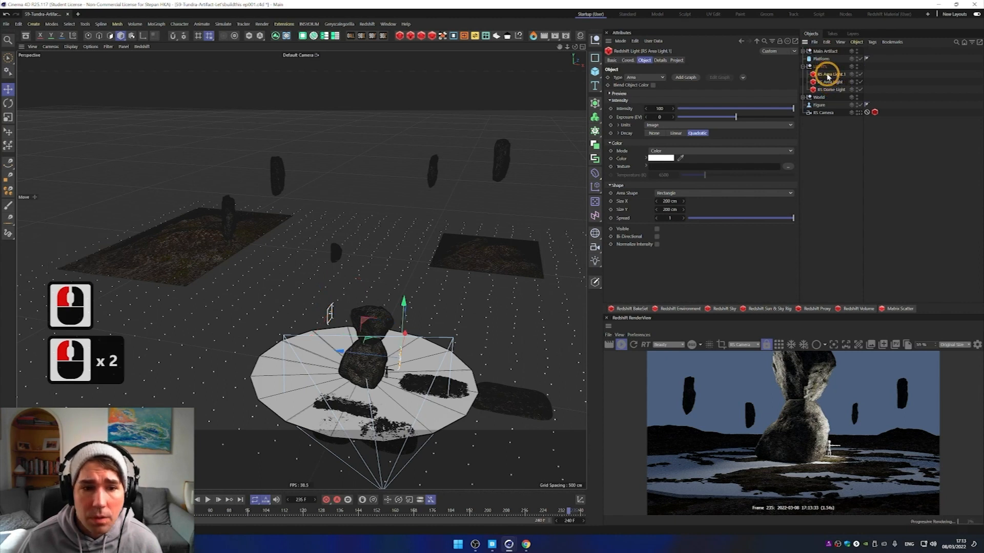
double_click(831, 72)
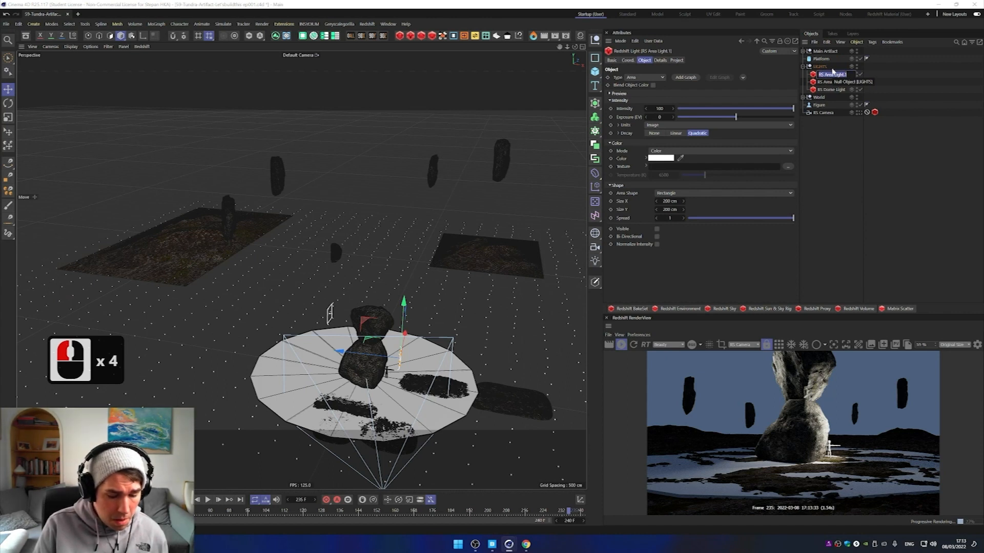
type("Right")
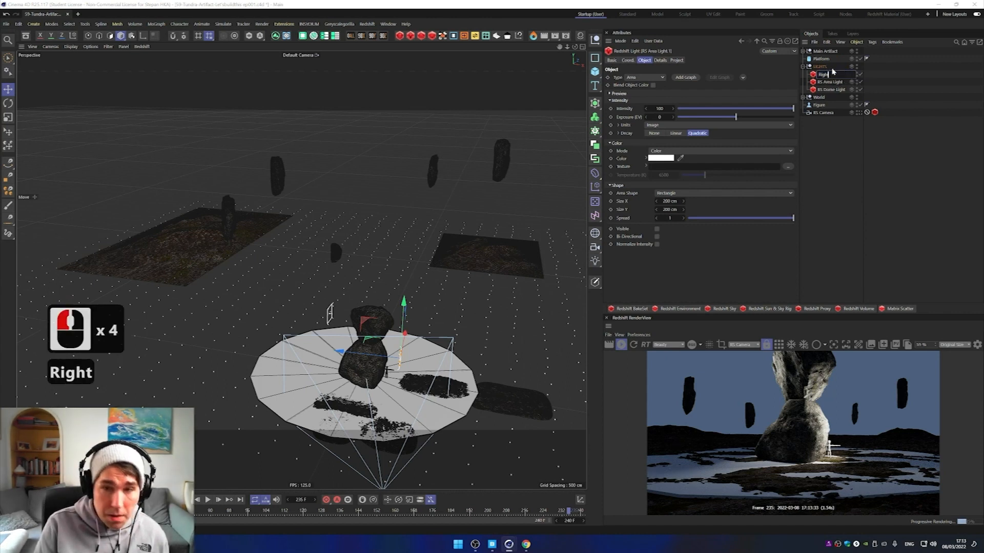
type("AreaL")
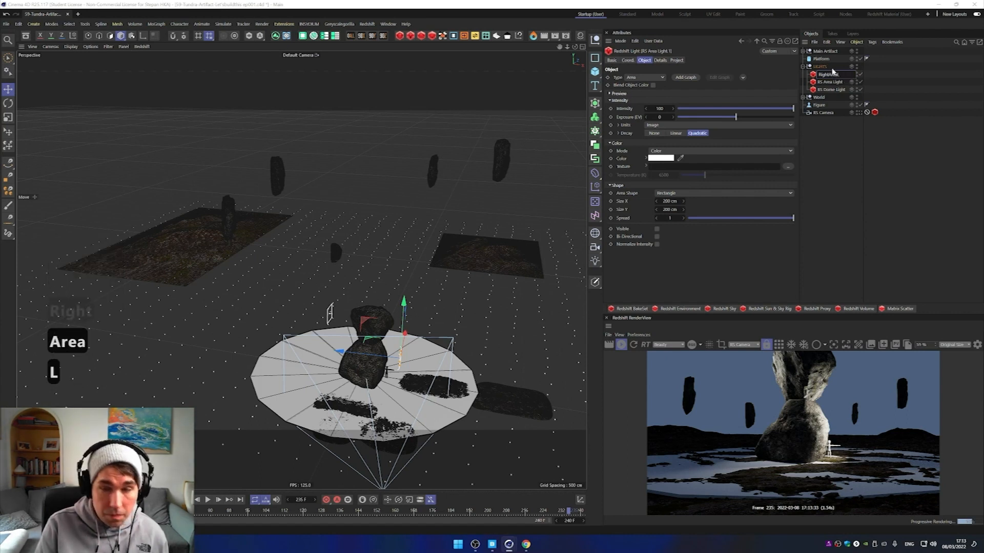
key("Return")
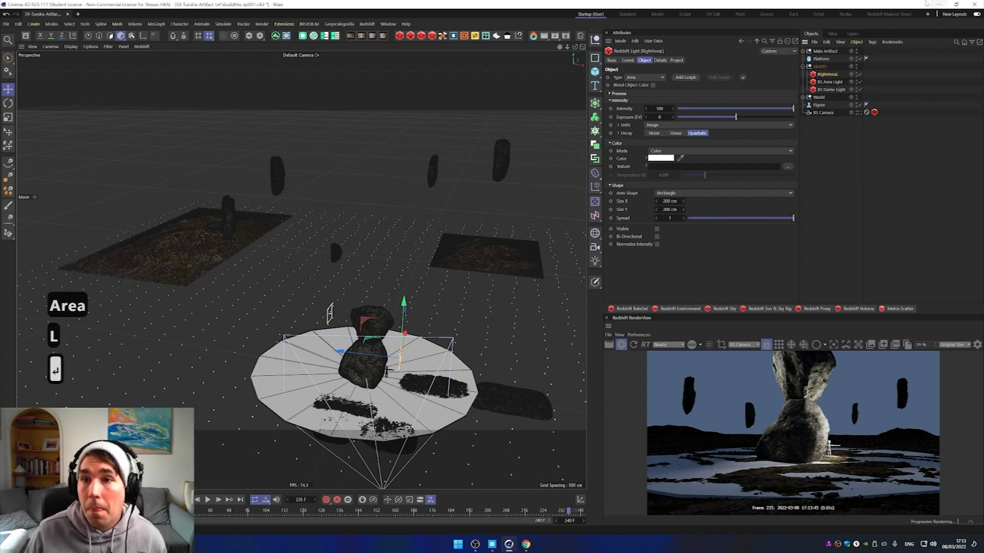
Step: Rename the original area light in the LIGHTS null LeftAreaL
double_click(827, 82)
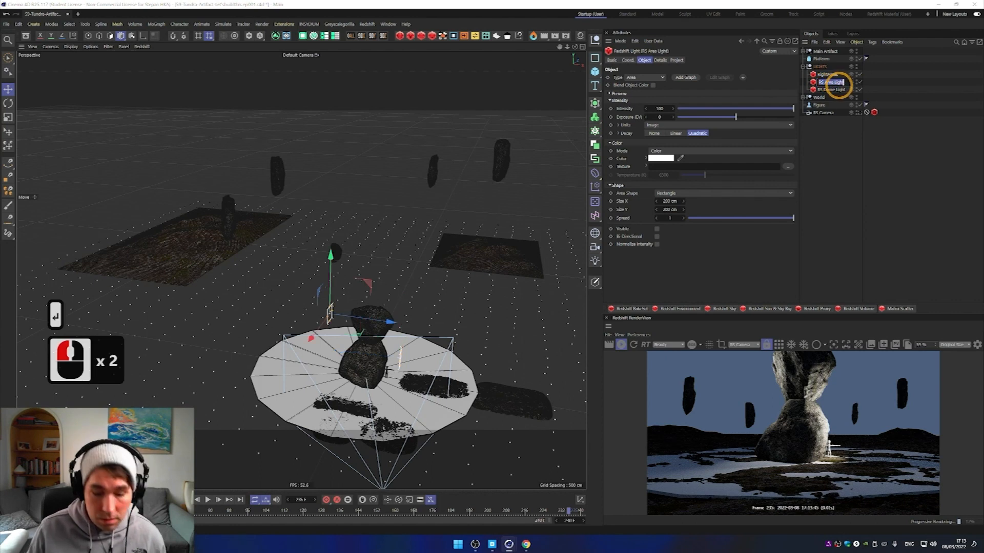
type("LeftAreaL")
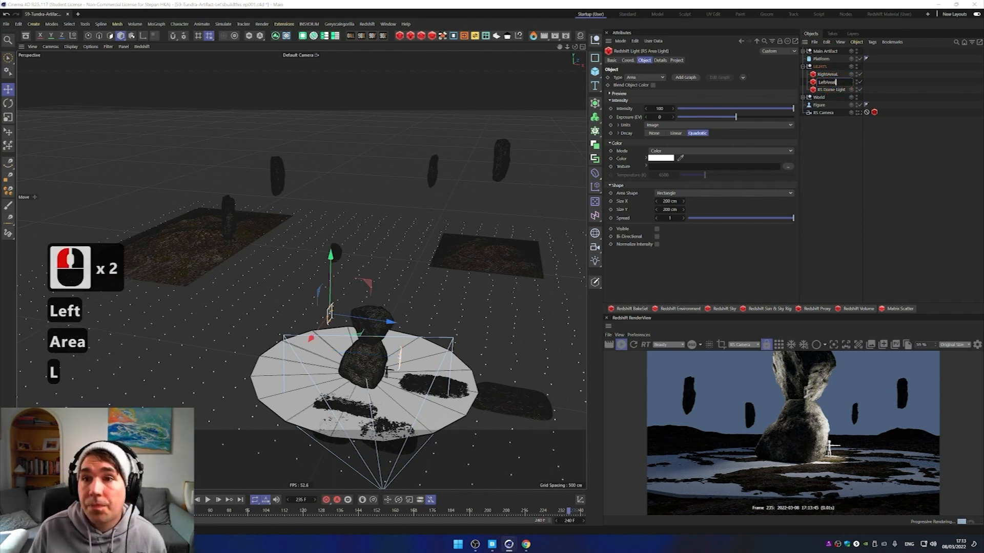
key("Return")
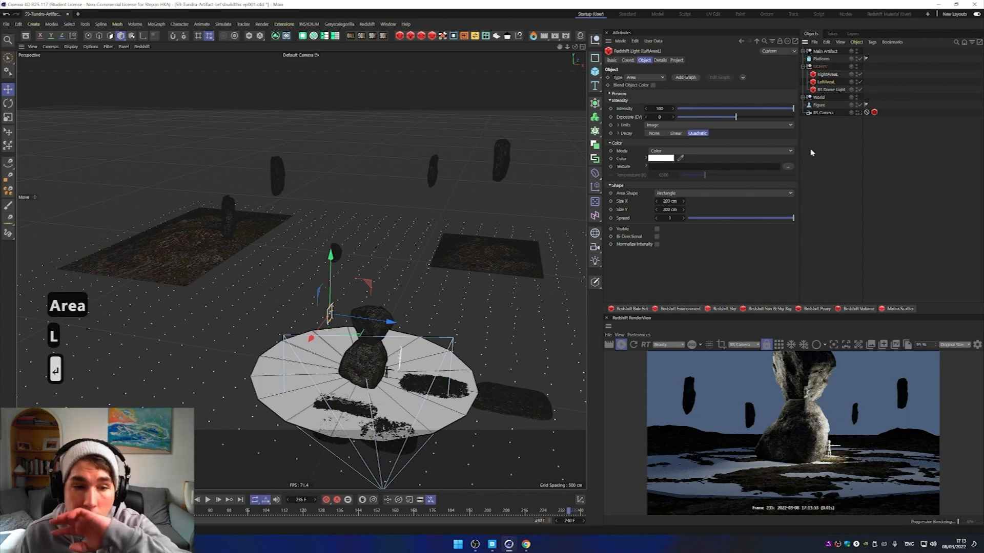
Step: Try stronger dome light intensities, then settle on 1.296
left_click_drag(385, 348, 365, 336, "alt")
scroll(388, 345, "up", 5, "alt")
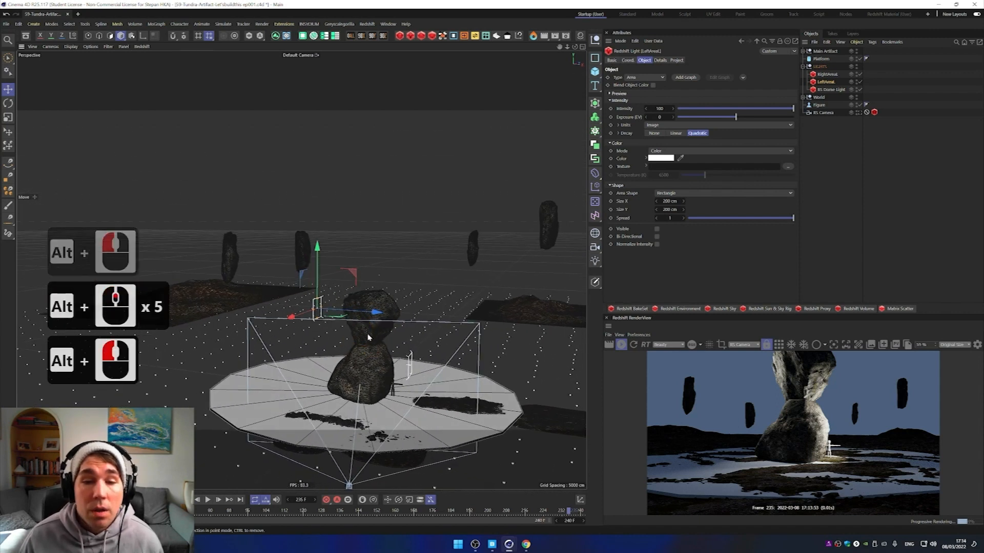
scroll(367, 339, "down", 4, "alt")
left_click_drag(357, 346, 348, 347, "alt")
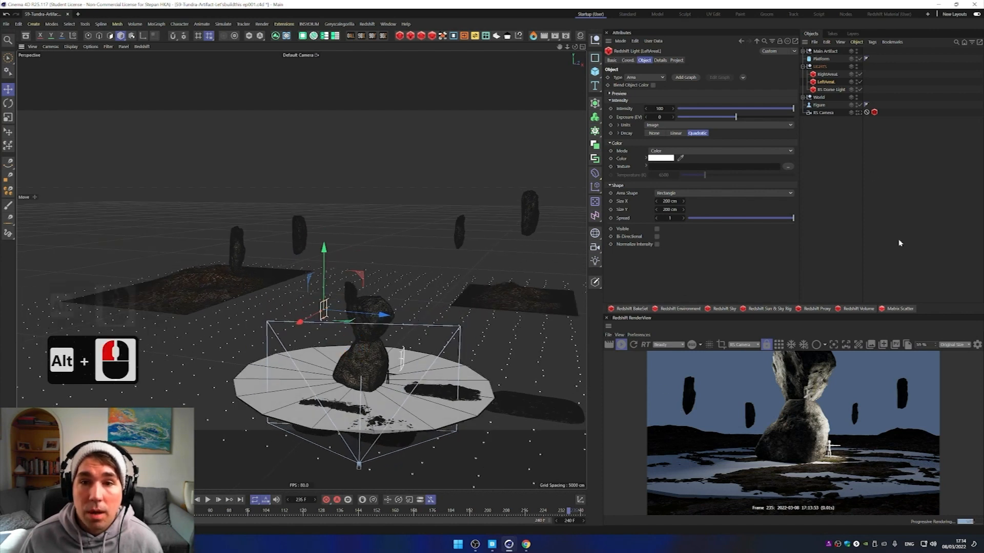
left_click(830, 90)
left_click(727, 101)
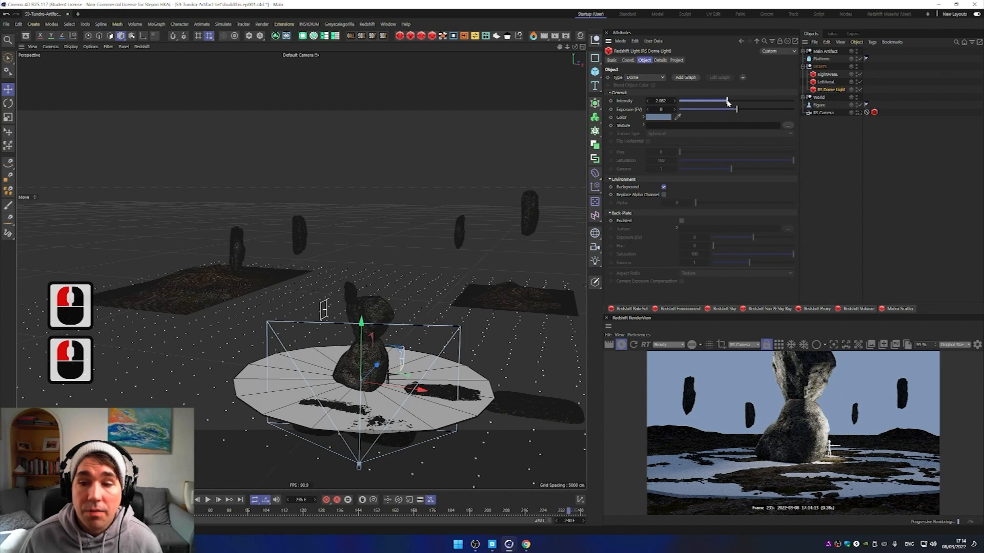
left_click_drag(731, 100, 744, 101)
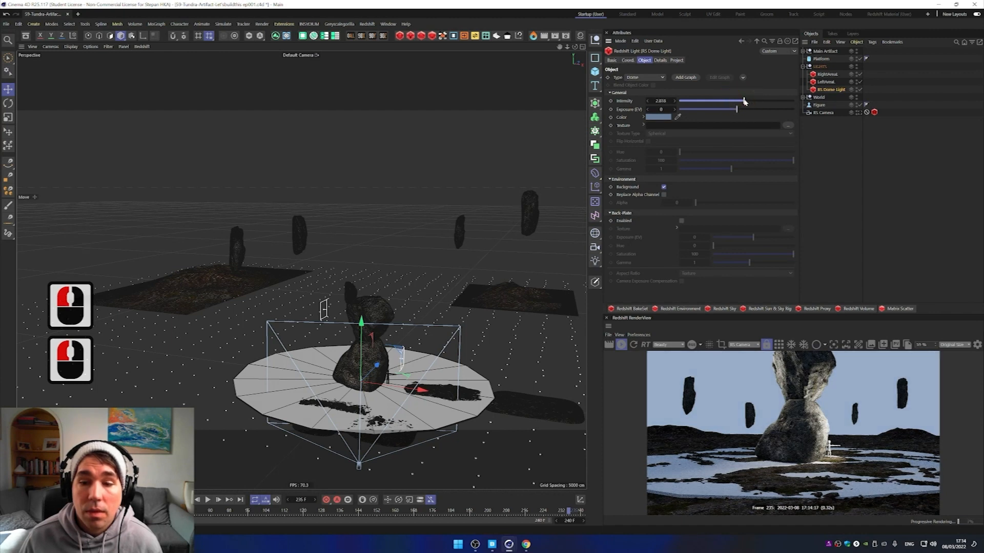
left_click_drag(731, 101, 710, 100)
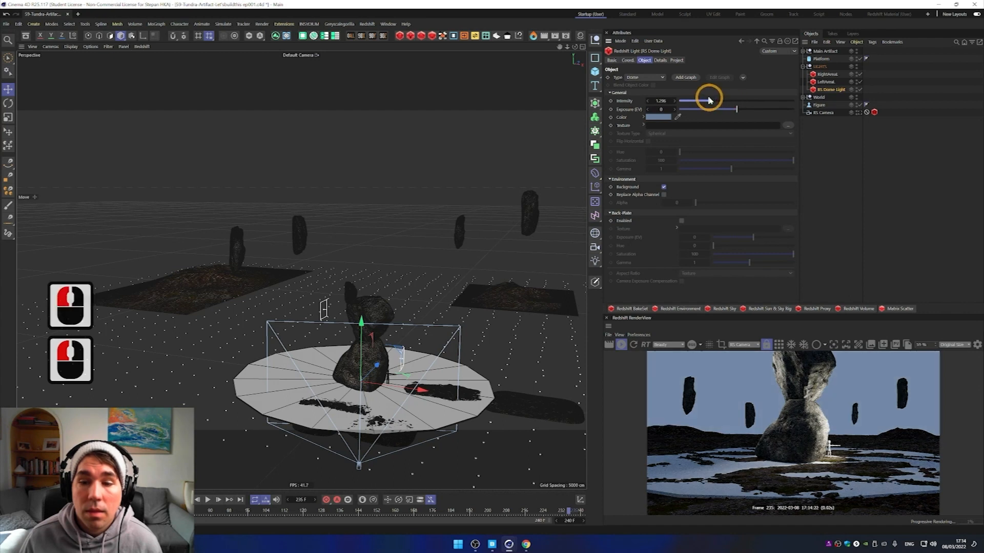
Step: Change the dome light's colour to a neutral grey with RGB 161, 161, 161
left_click(658, 117)
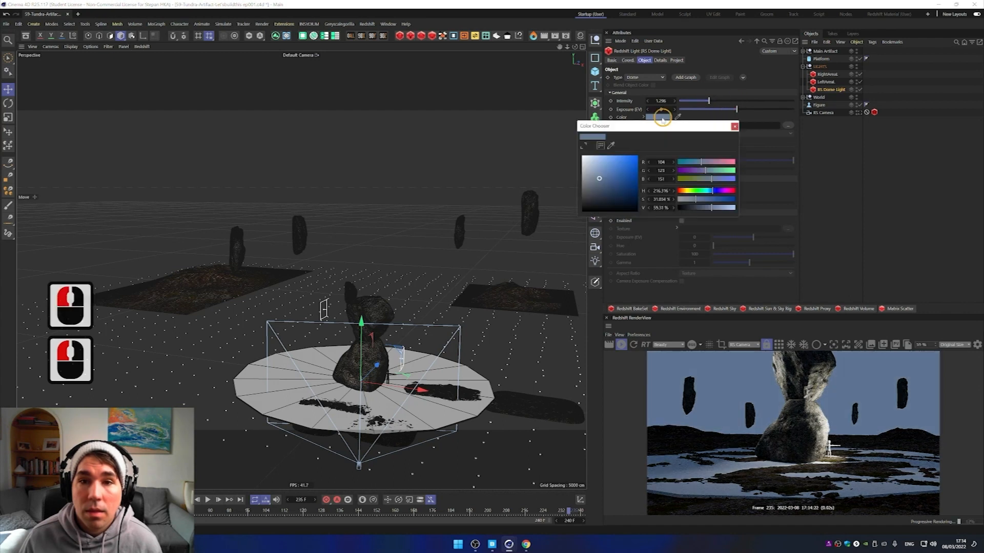
left_click(584, 183)
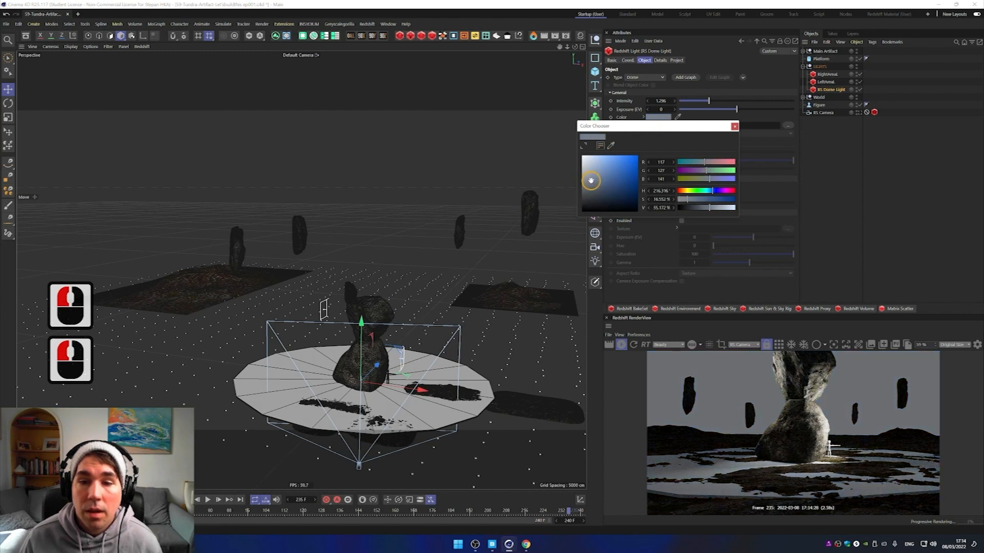
left_click_drag(578, 213, 581, 183)
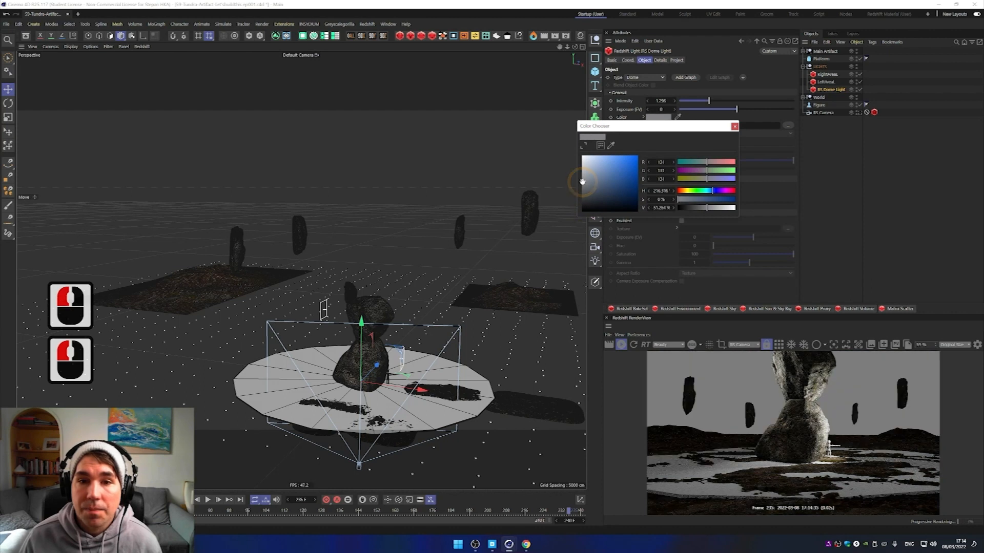
left_click(582, 176)
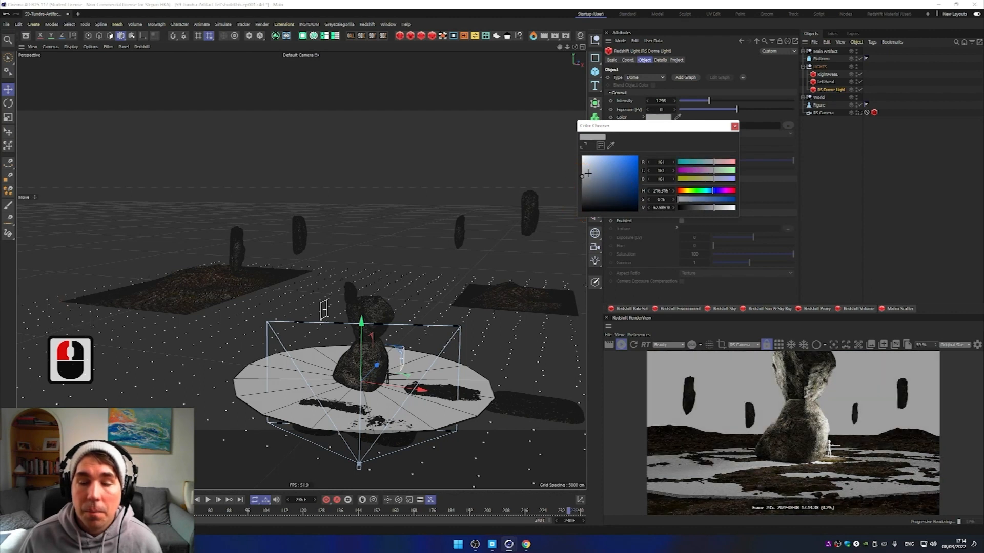
left_click(734, 126)
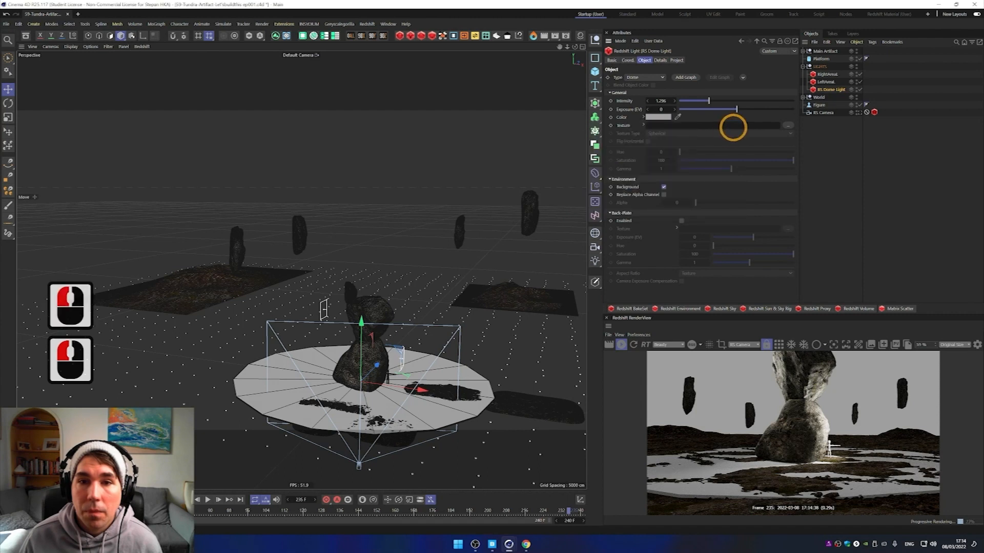
Step: Add a shader graph to the dome light, open it for editing and reposition its nodes
left_click(686, 78)
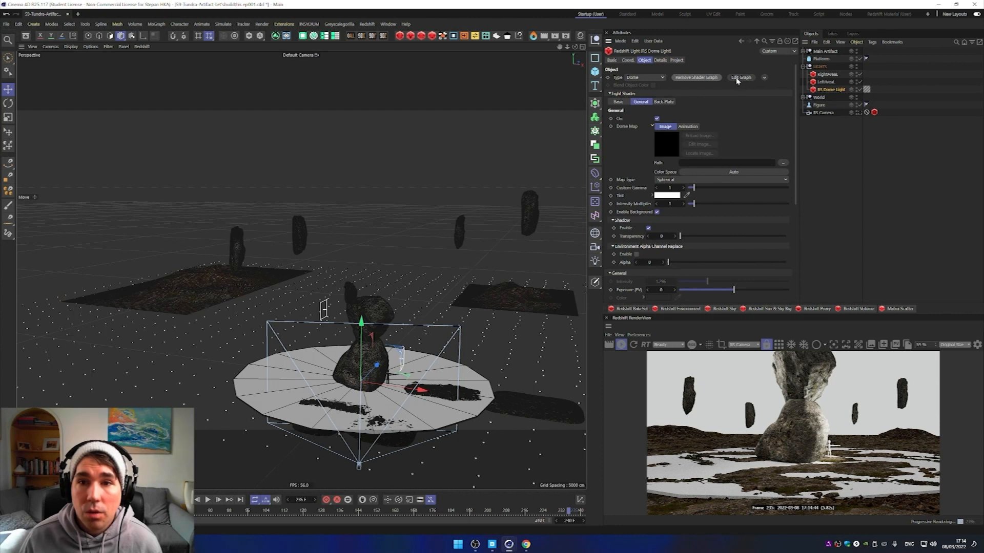
left_click(738, 80)
left_click_drag(304, 115, 304, 150)
left_click(225, 216)
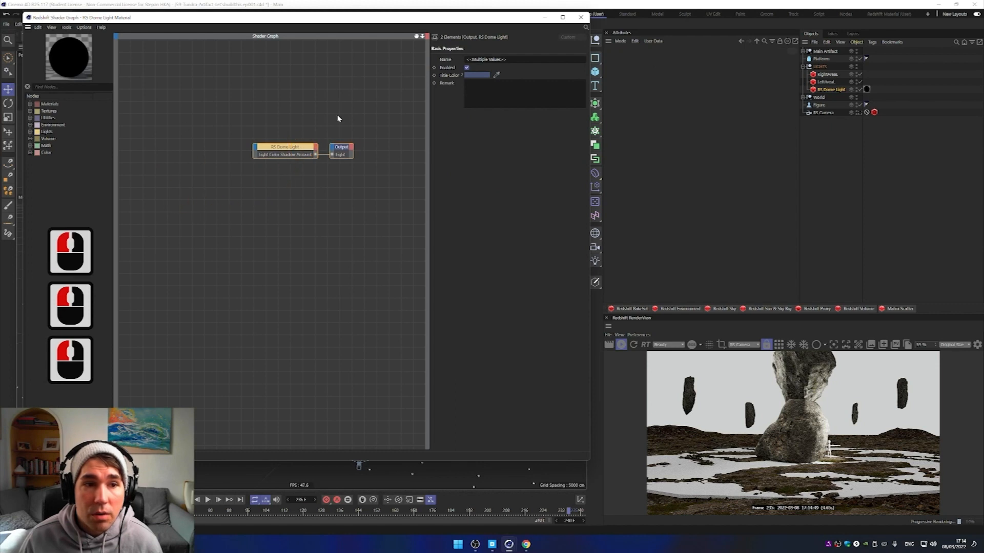
Step: Add a Ramp texture node and try to connect its Out Color to the RS Dome Light node
left_click(29, 104)
left_click(30, 104)
left_click(30, 104)
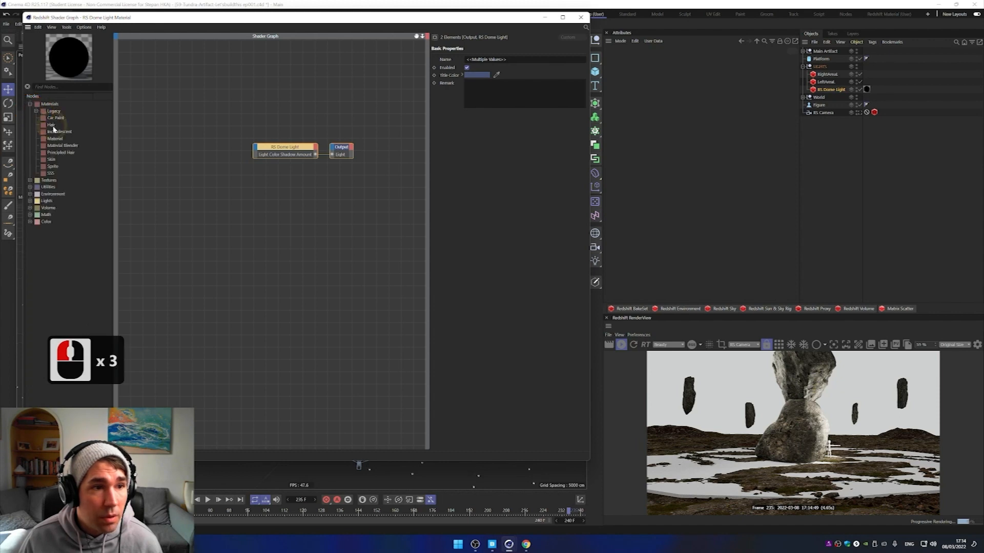
left_click(30, 180)
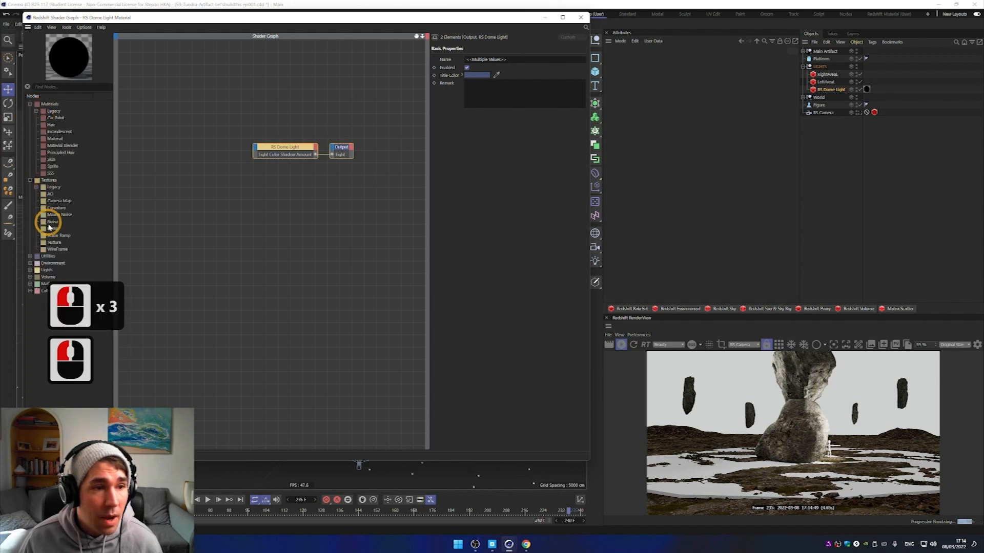
left_click_drag(51, 228, 256, 149)
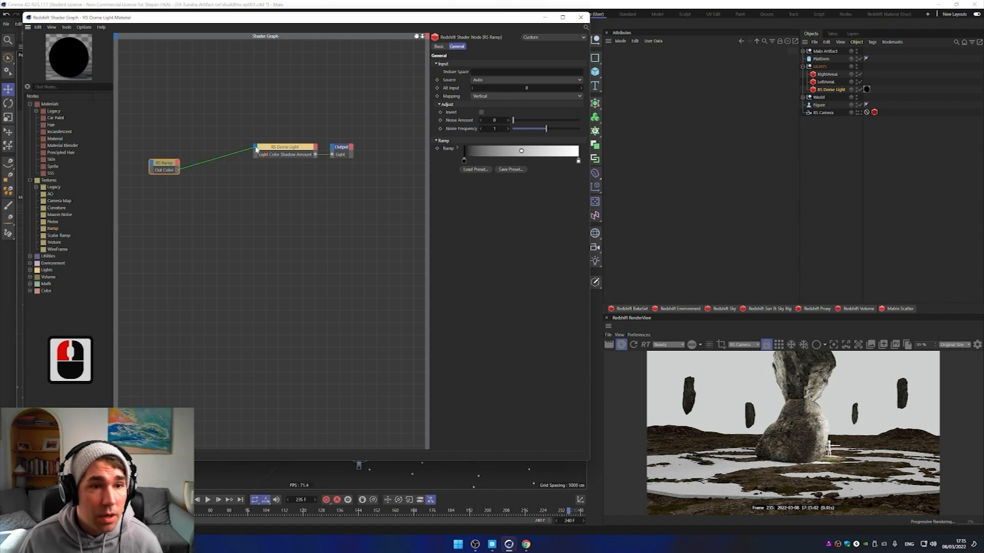
left_click(257, 150)
mouse_move(266, 170)
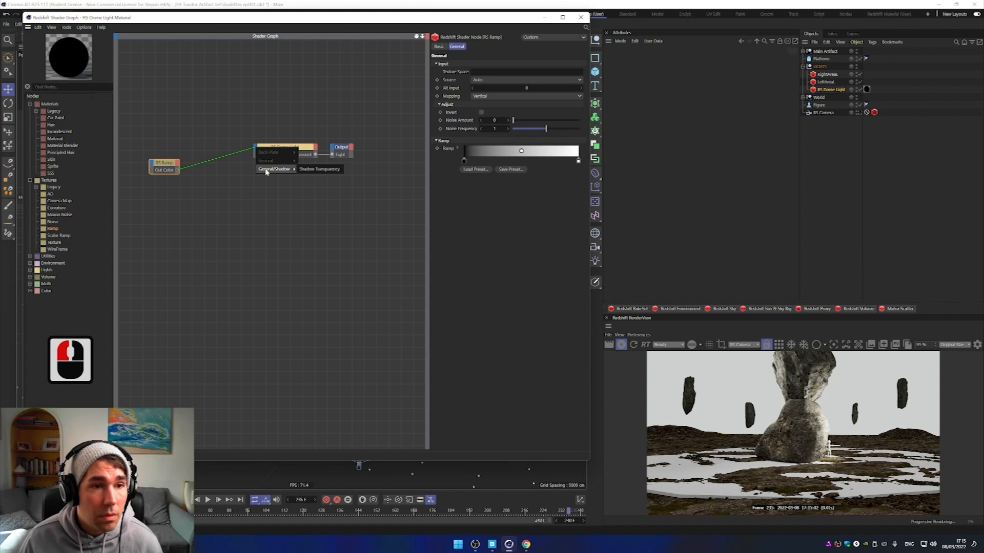
left_click(215, 173)
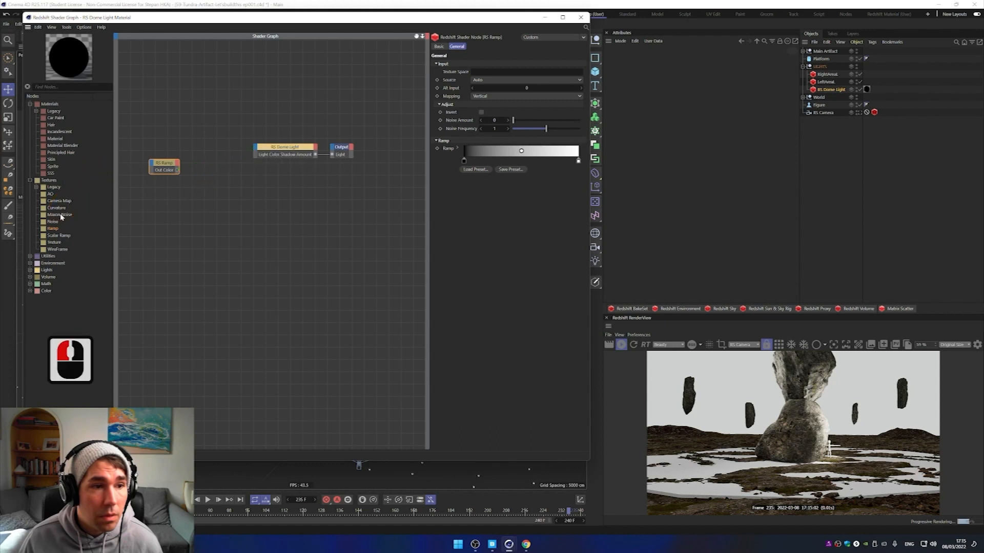
Step: Try to connect a Texture node to the RS Dome Light node, and delete the Texture node
left_click_drag(58, 242, 257, 151)
mouse_move(273, 171)
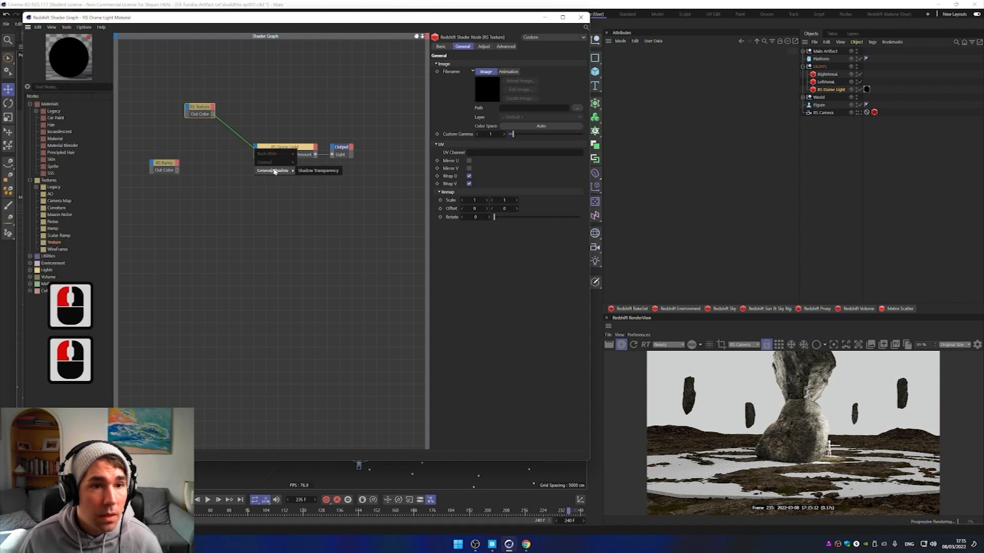
left_click(291, 136)
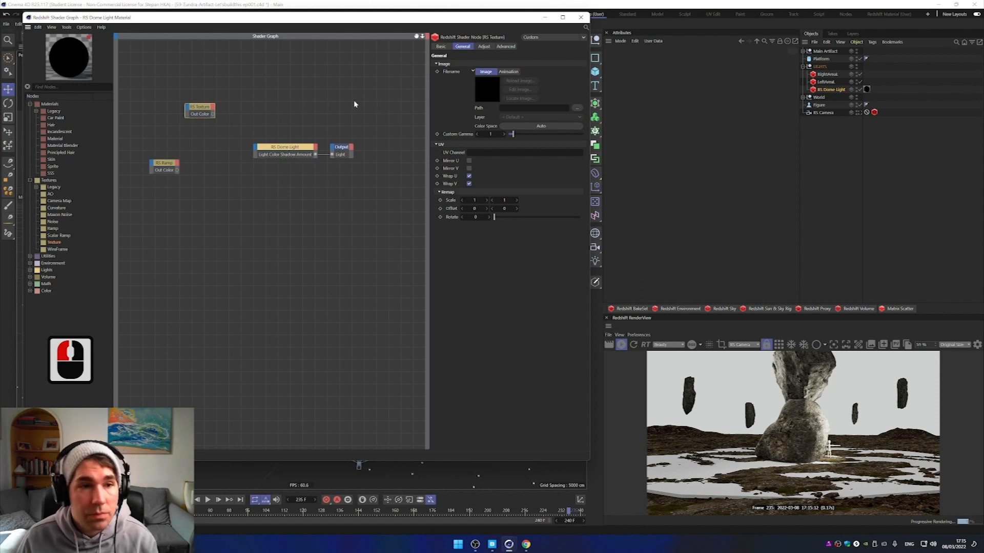
left_click(205, 108)
key("Delete")
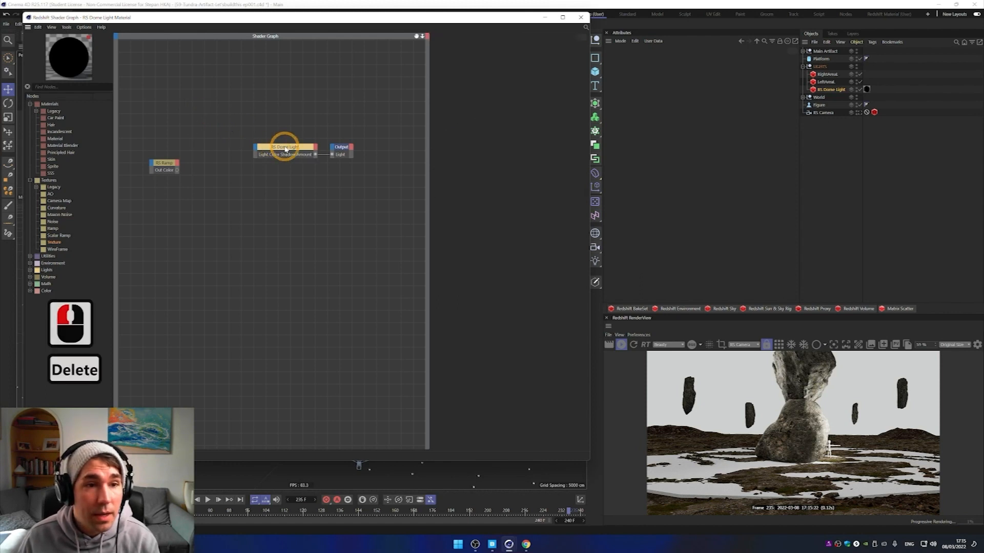
Step: Delete the Ramp node and the RS Dome Light node, leaving only the Output node in the graph
left_click(389, 154)
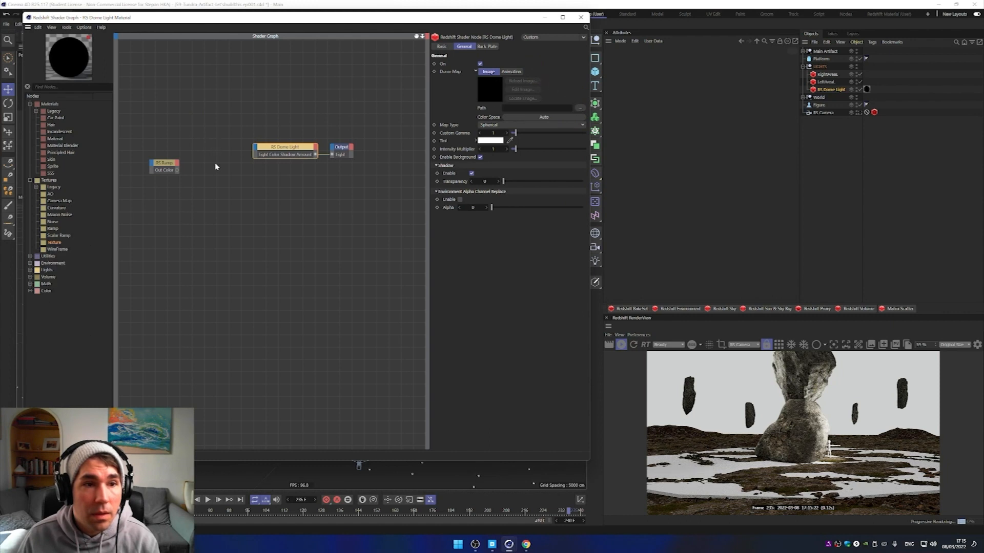
left_click(164, 163)
key("Delete")
left_click(272, 149)
key("Delete")
Step: Add a Texture node to the shader graph and connect its Out Color to the Output node's Environment and Light ports
left_click(594, 31)
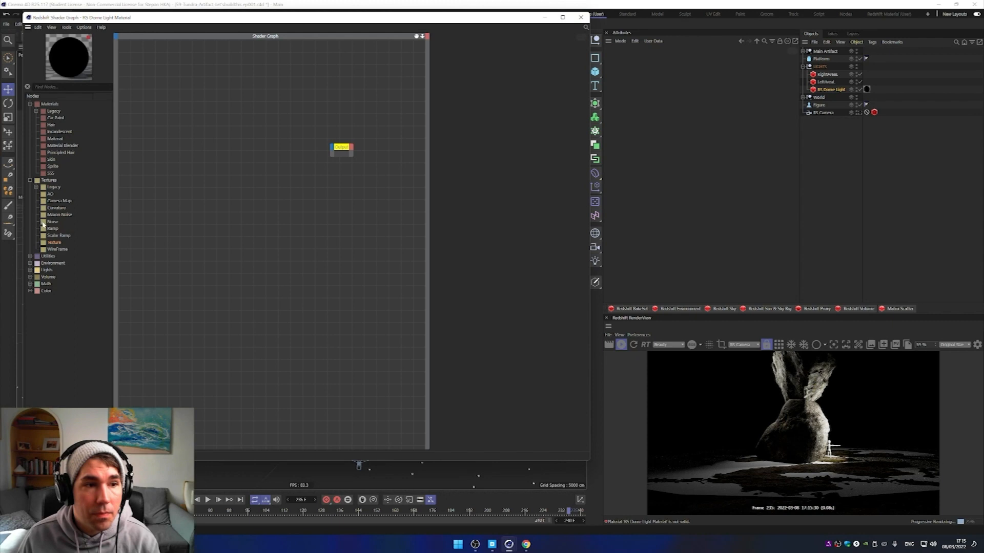
left_click(47, 140)
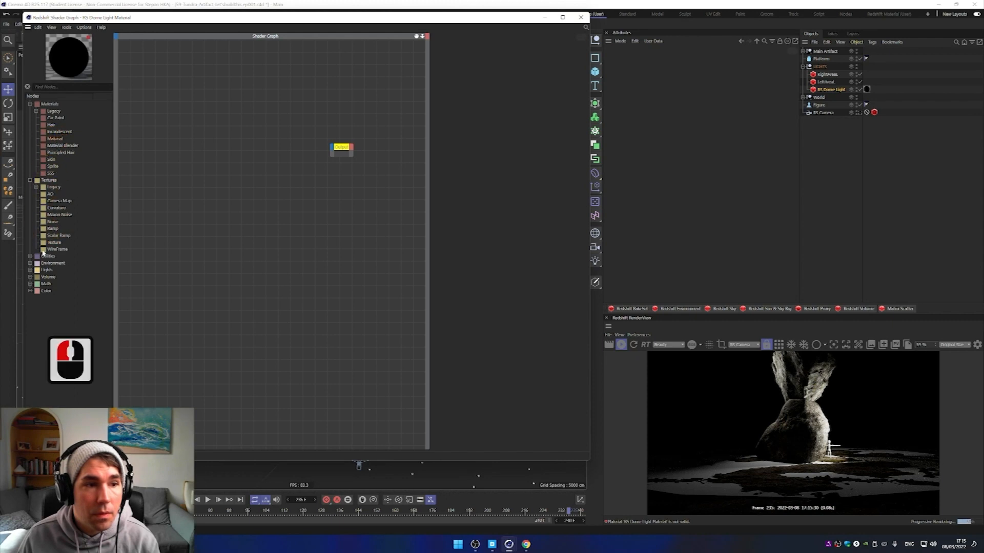
left_click_drag(54, 240, 333, 149)
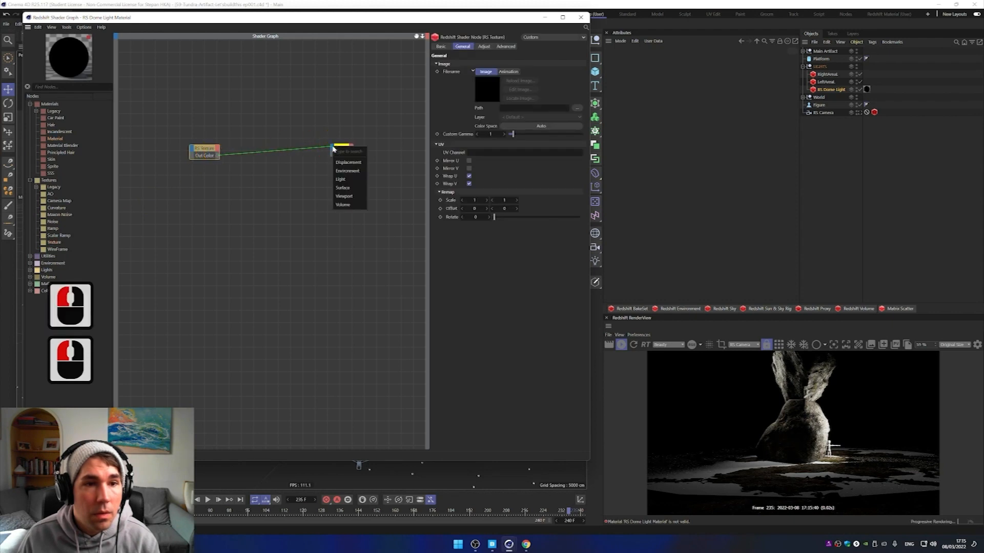
left_click(345, 171)
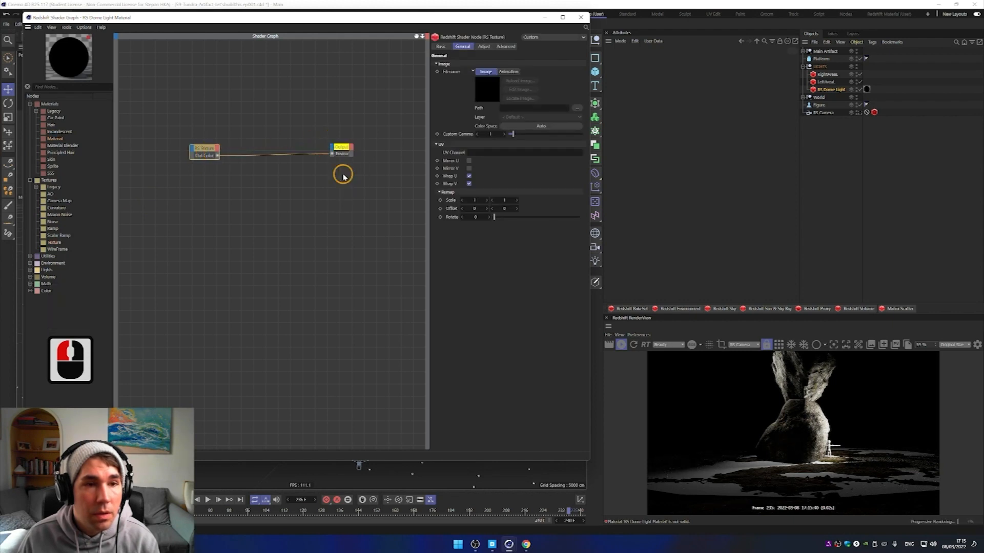
left_click(220, 158)
left_click_drag(217, 156, 333, 150)
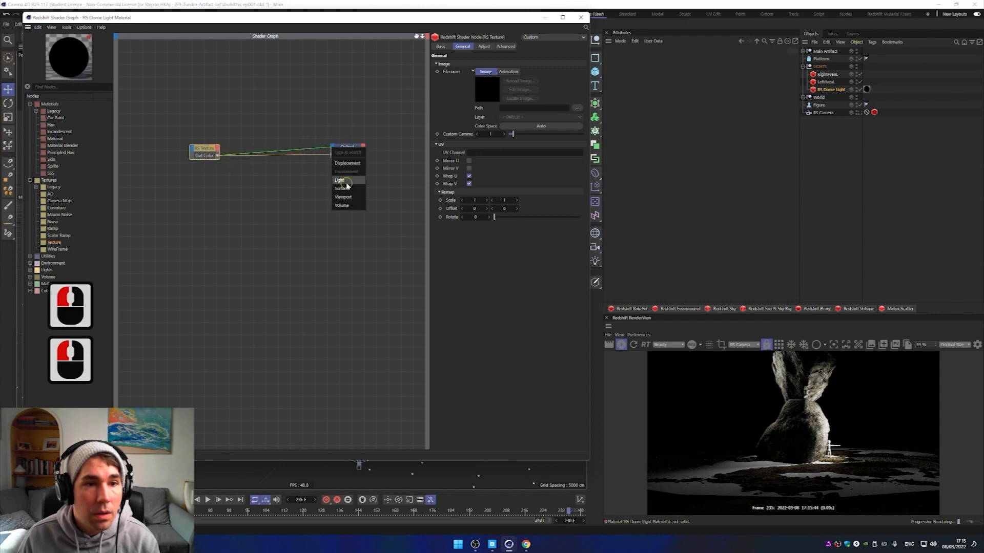
left_click(347, 183)
Step: Delete the Output node's Environment port and load the reference JPG into the Texture node without copying it to the project
right_click(332, 157)
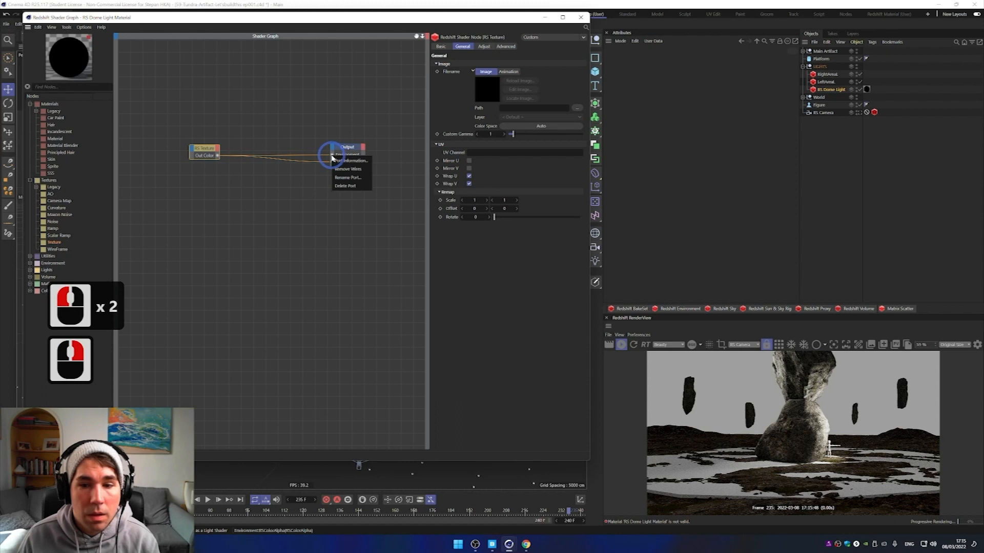
left_click(341, 168)
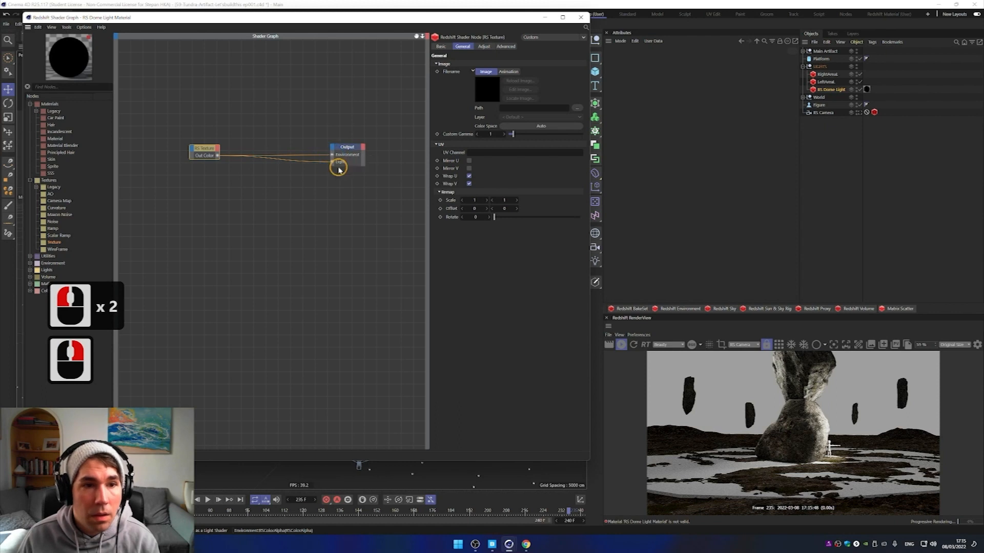
left_click(209, 149)
left_click(576, 108)
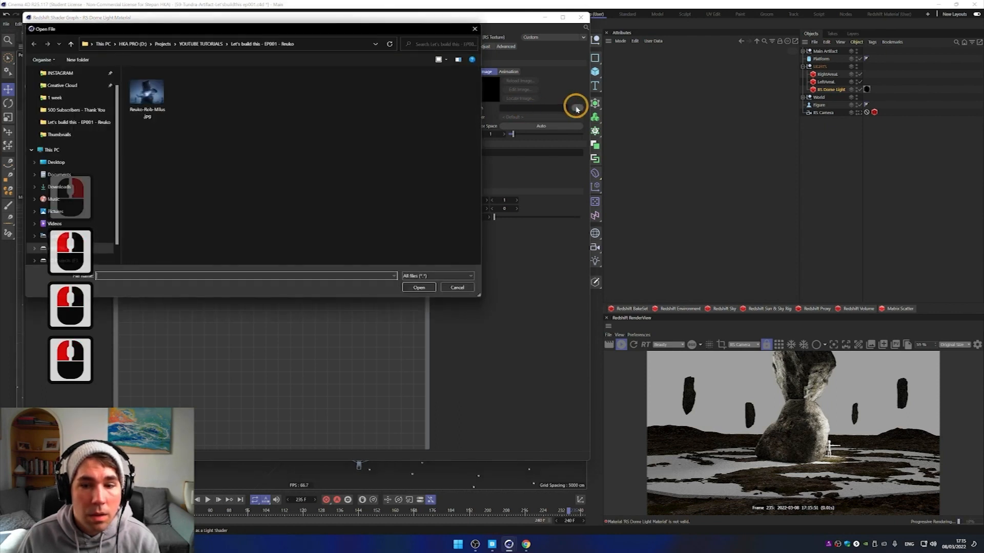
double_click(147, 93)
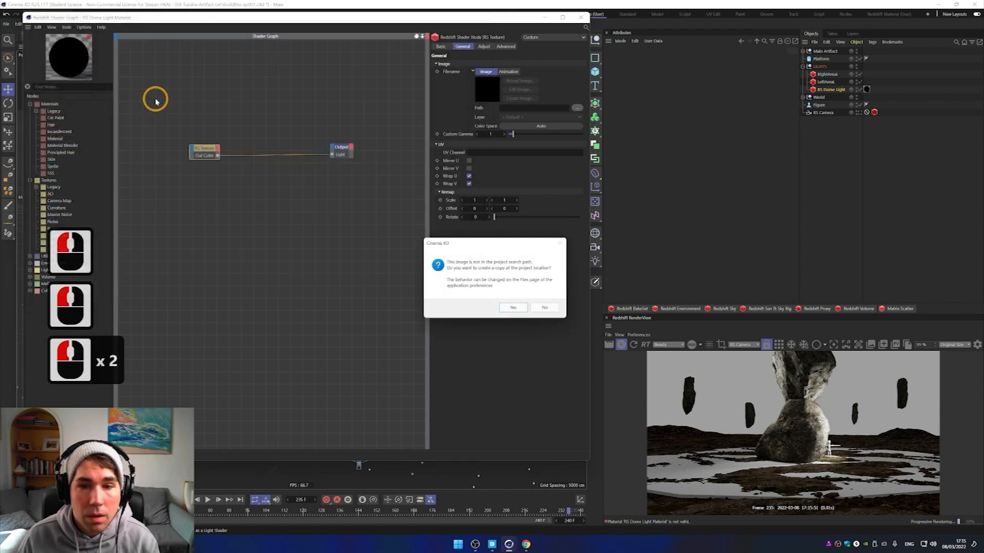
left_click(544, 308)
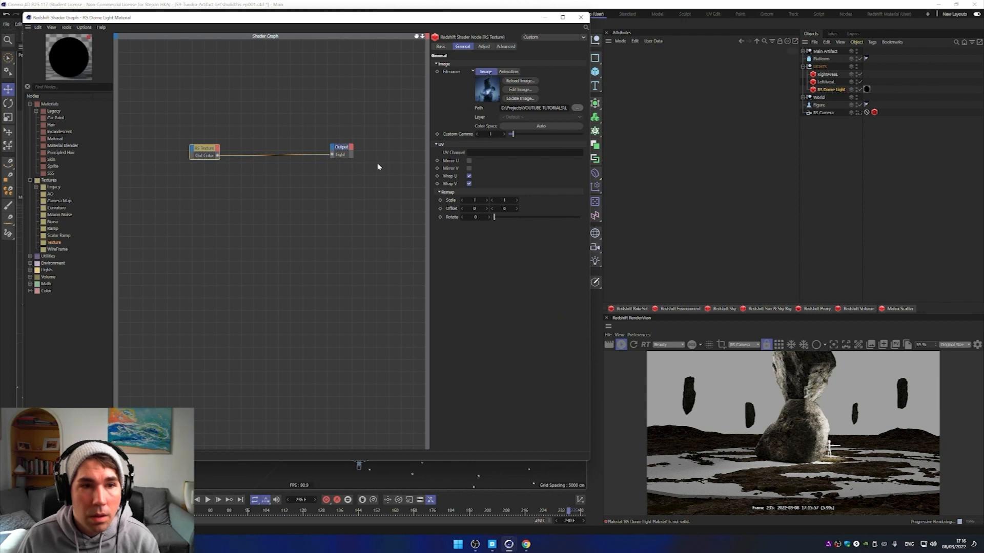
Step: Delete the Texture node, close the shader graph and remove the material tag from the RS Dome Light
left_click(214, 152)
key("Delete")
left_click(338, 148)
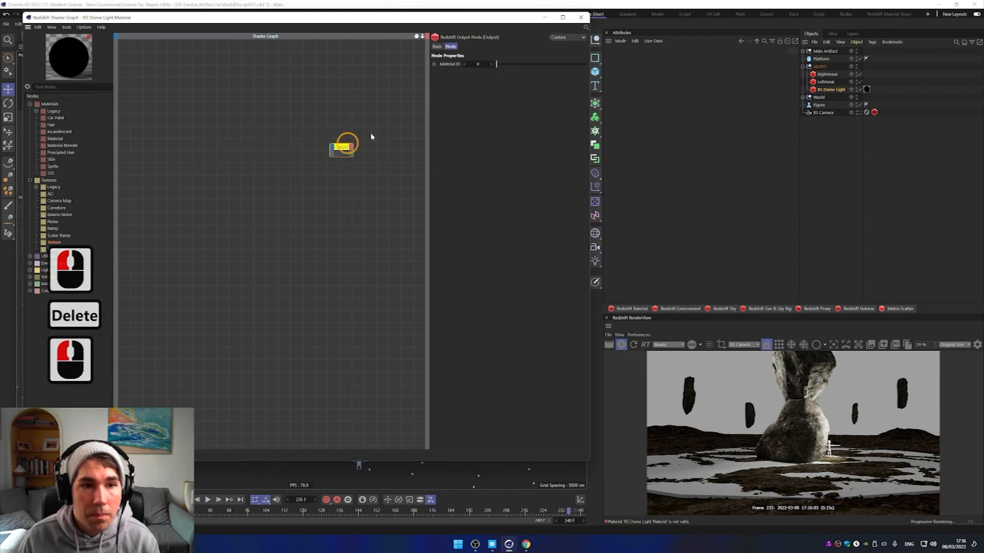
left_click(580, 18)
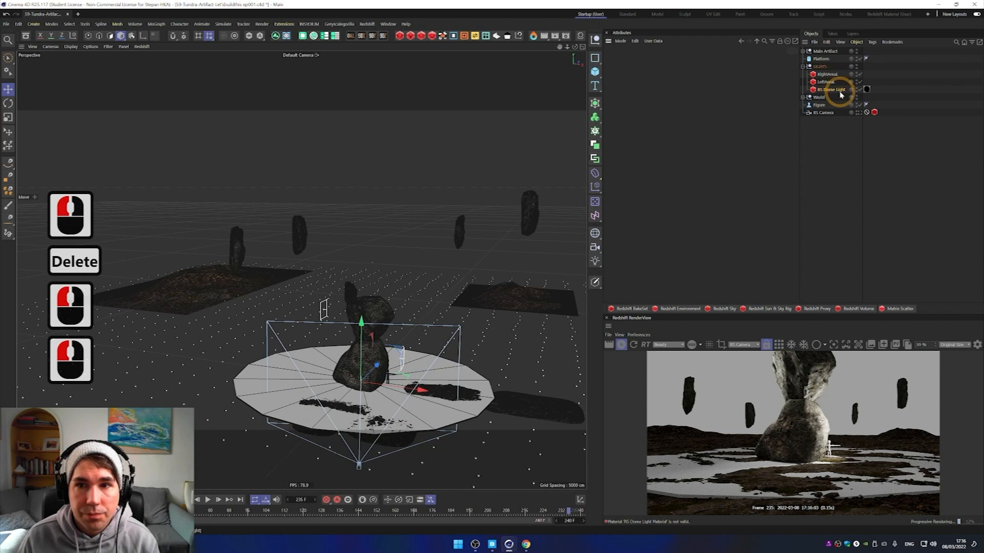
left_click(867, 89)
left_click(867, 89)
key("Delete")
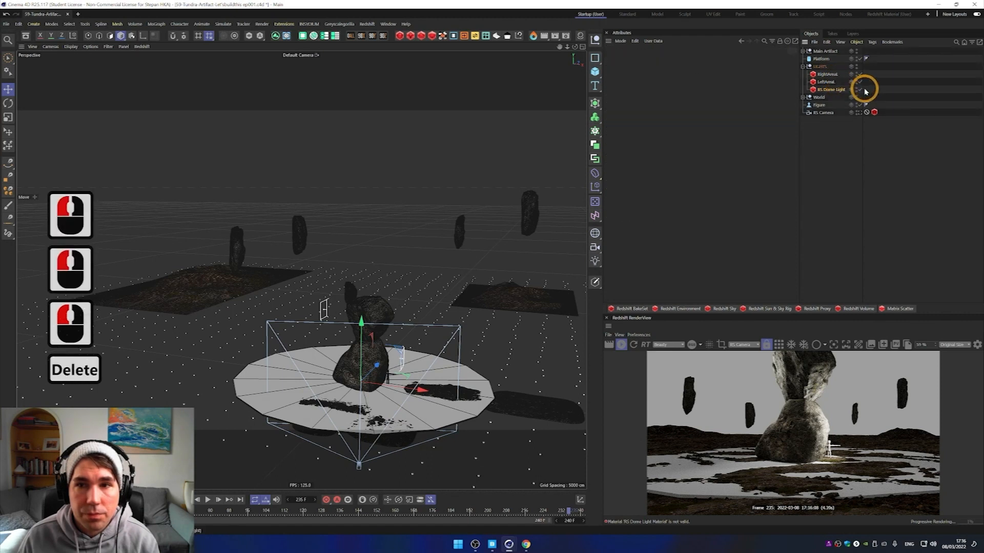
Step: Add an HDRI Link Plus tag to the RS Dome Light, open its Plus Library and link the tag to the light's Texture
left_click(830, 90)
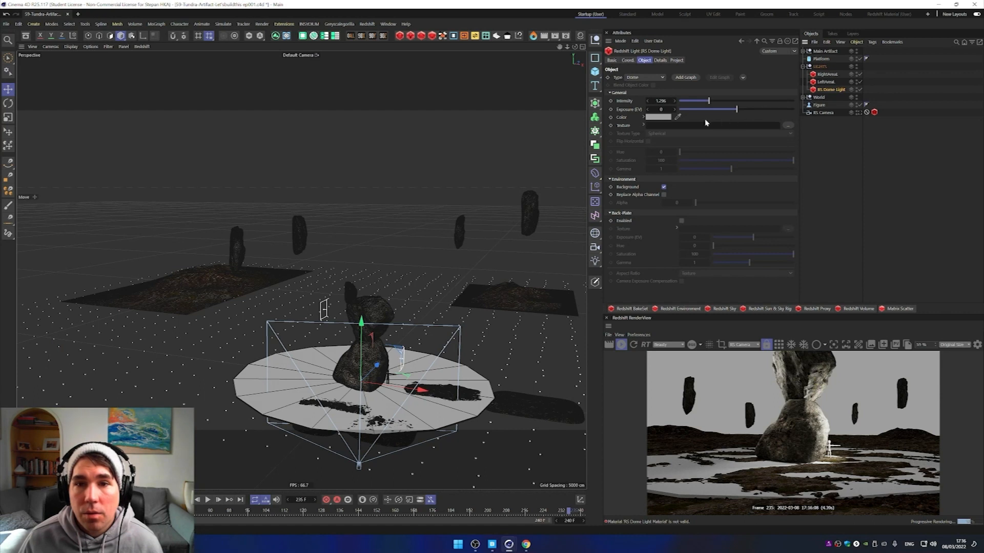
left_click(474, 38)
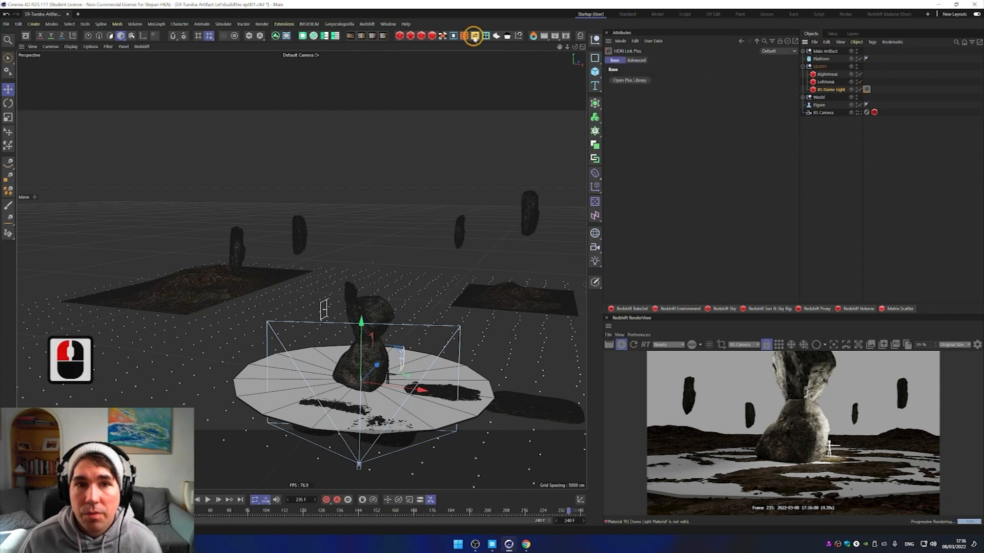
left_click(633, 81)
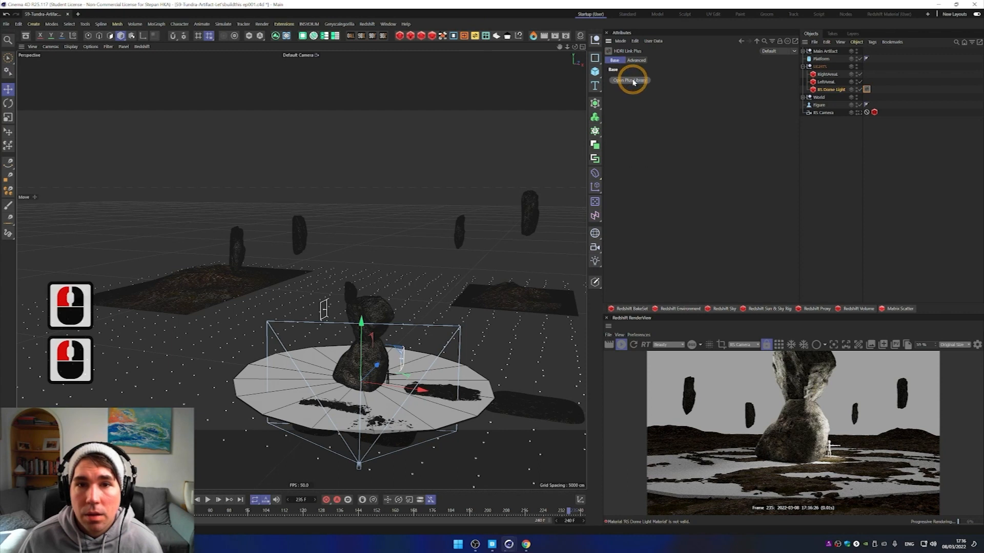
left_click(634, 82)
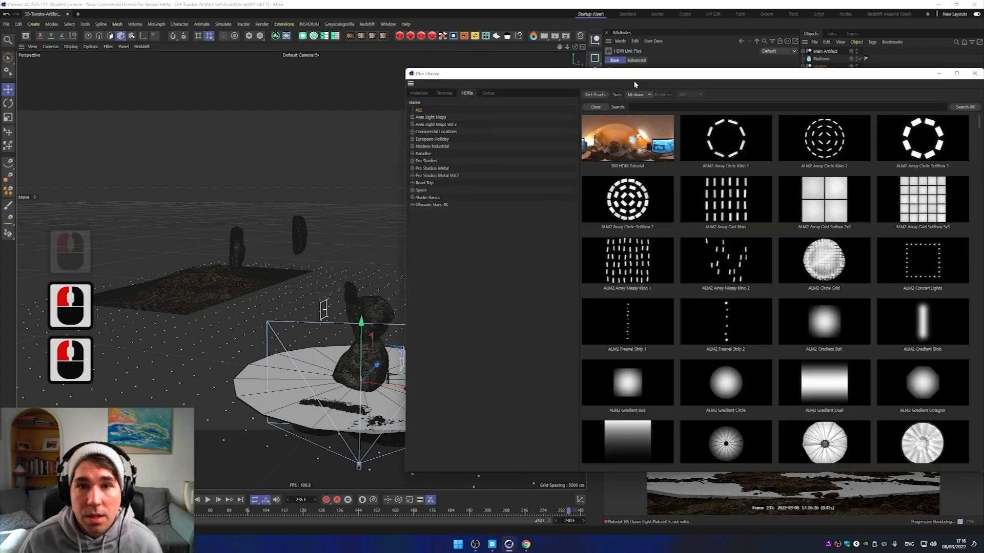
left_click_drag(649, 76, 456, 112)
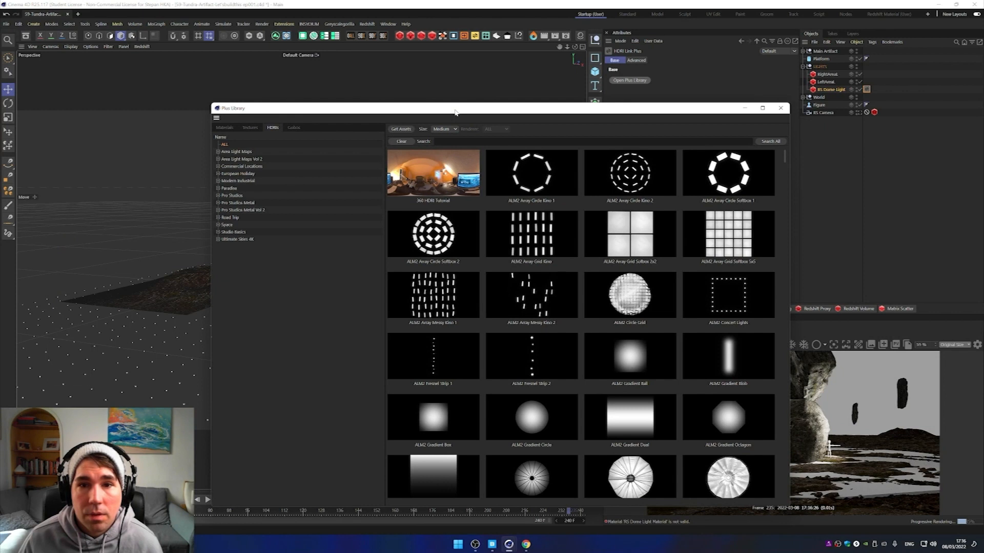
left_click(823, 91)
left_click_drag(697, 108, 663, 220)
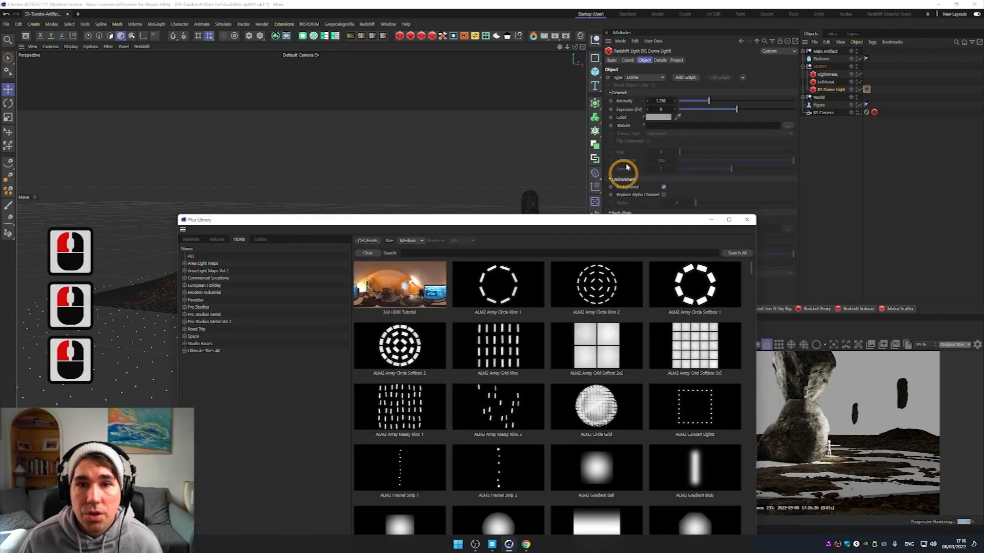
left_click_drag(869, 92, 868, 91)
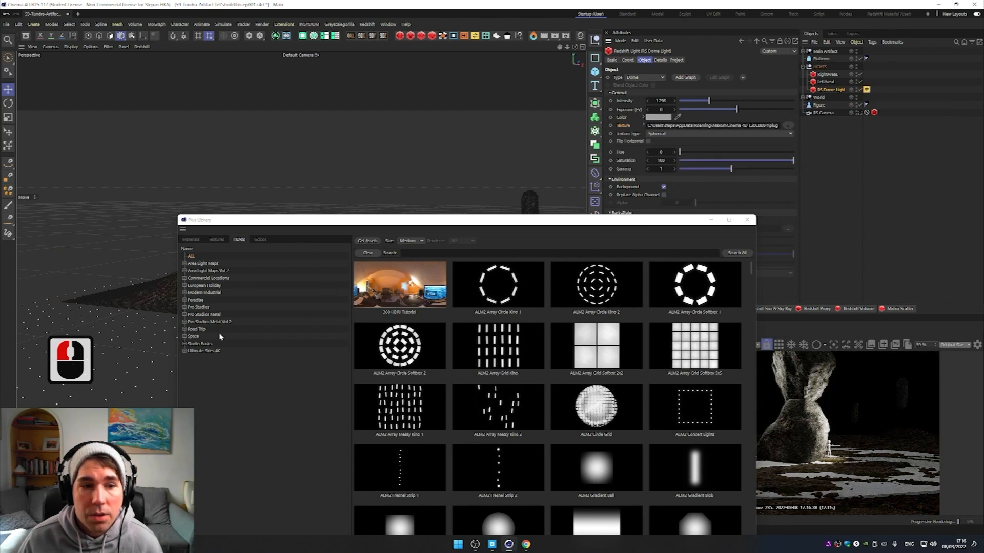
Step: Apply the dark cloudy HDRI Ultimate Skies 4k 0070 to the dome light and close the library
left_click(203, 351)
scroll(488, 357, "down", 20)
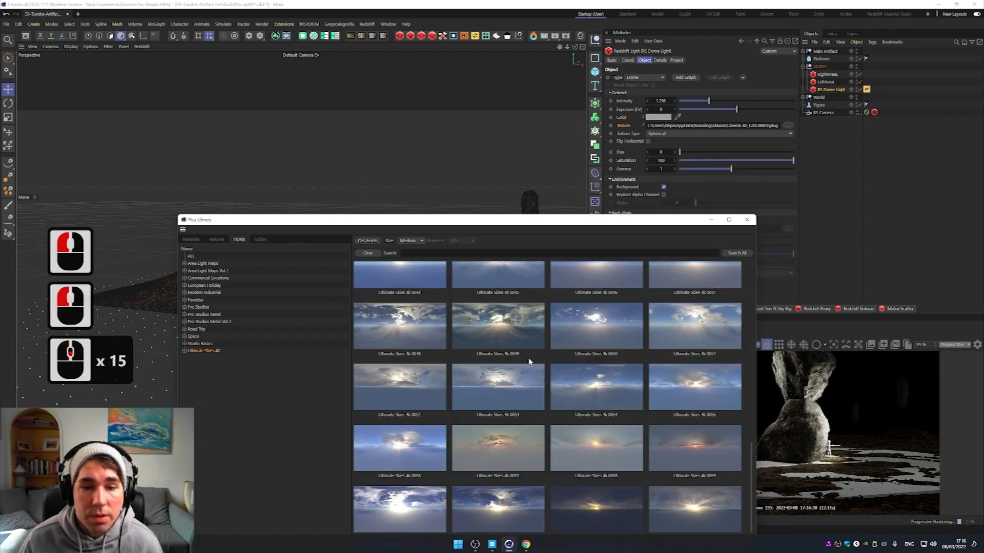
left_click_drag(559, 226, 410, 60)
left_click(449, 127)
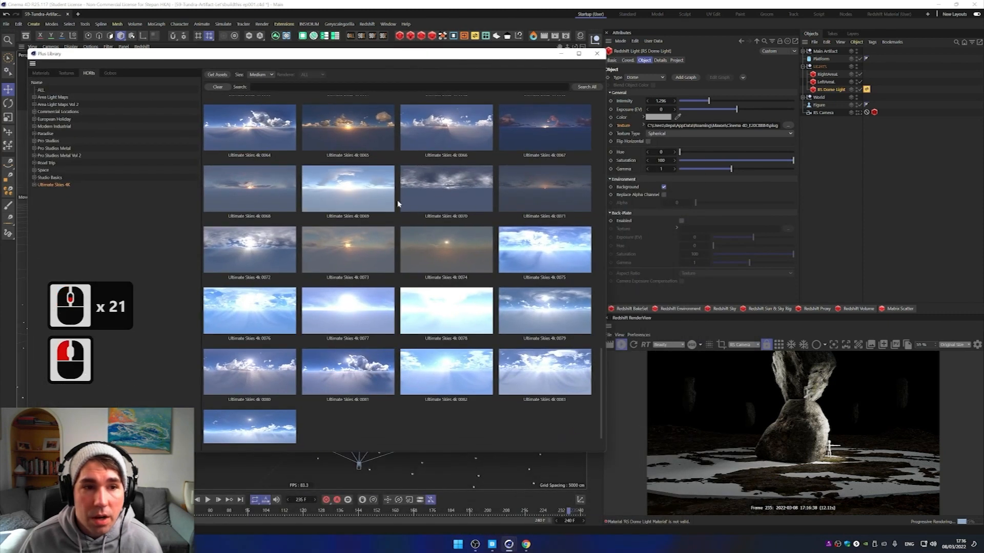
double_click(462, 197)
left_click(463, 196)
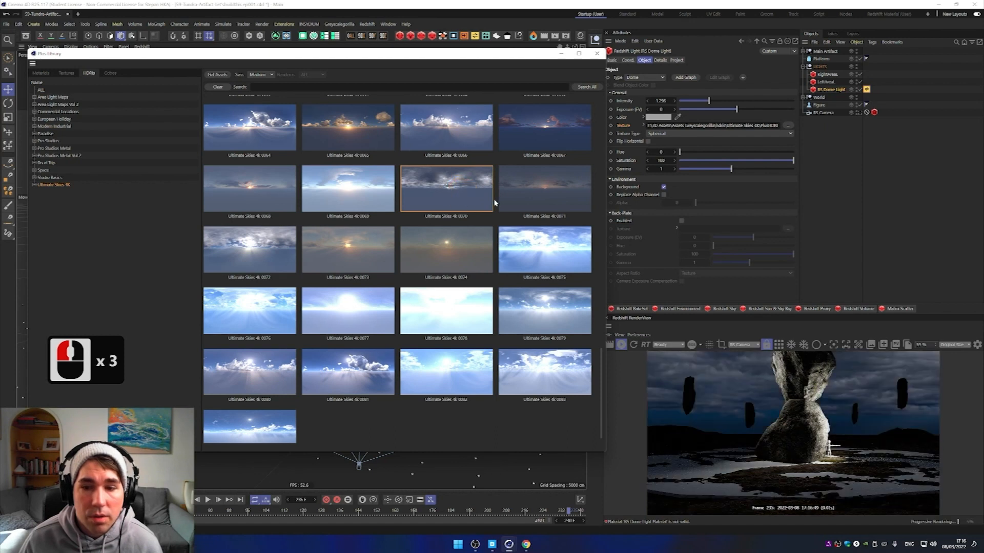
left_click(597, 54)
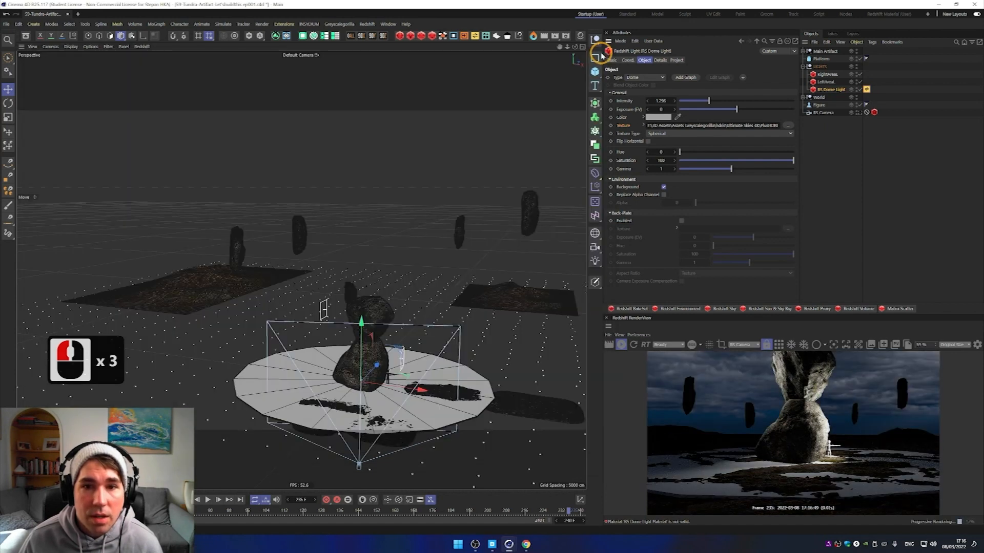
Step: Set the dome light texture's Saturation to 0 and the light's Intensity to 1.764
left_click_drag(747, 161, 709, 162)
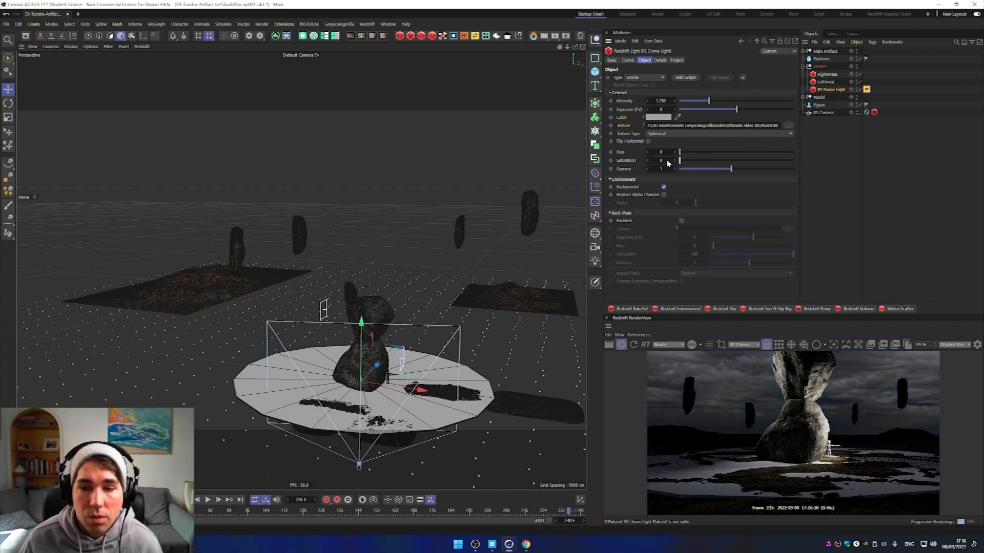
left_click(650, 161)
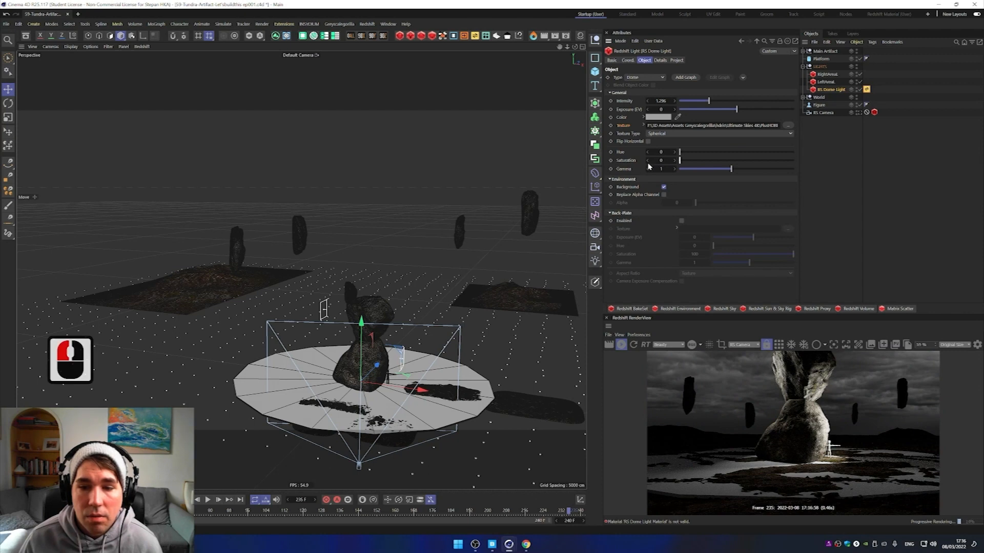
left_click_drag(710, 104, 724, 102)
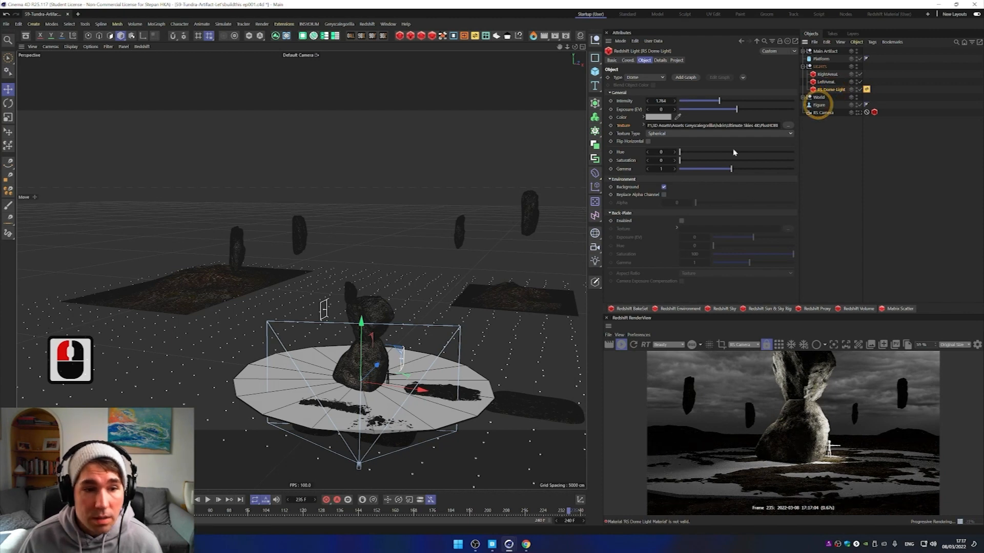
Step: Rotate the dome light around its pitch axis to reposition the clouds behind the artifact in the render
key("r")
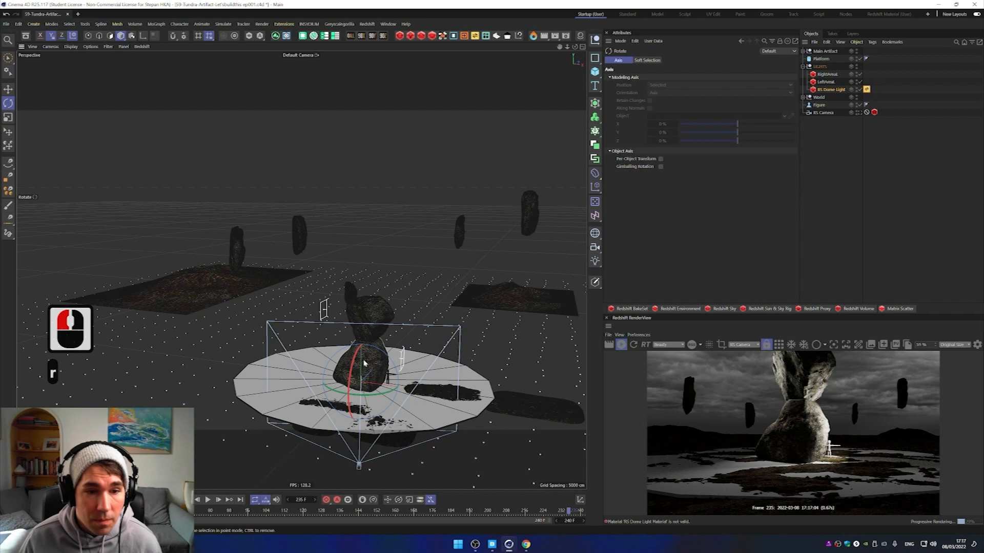
left_click_drag(351, 369, 353, 377)
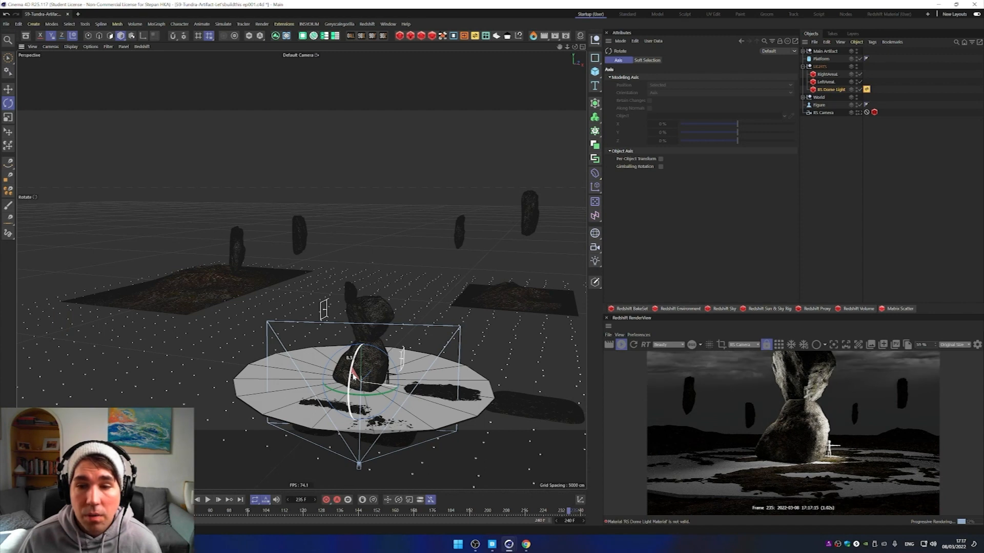
left_click_drag(353, 375, 356, 379)
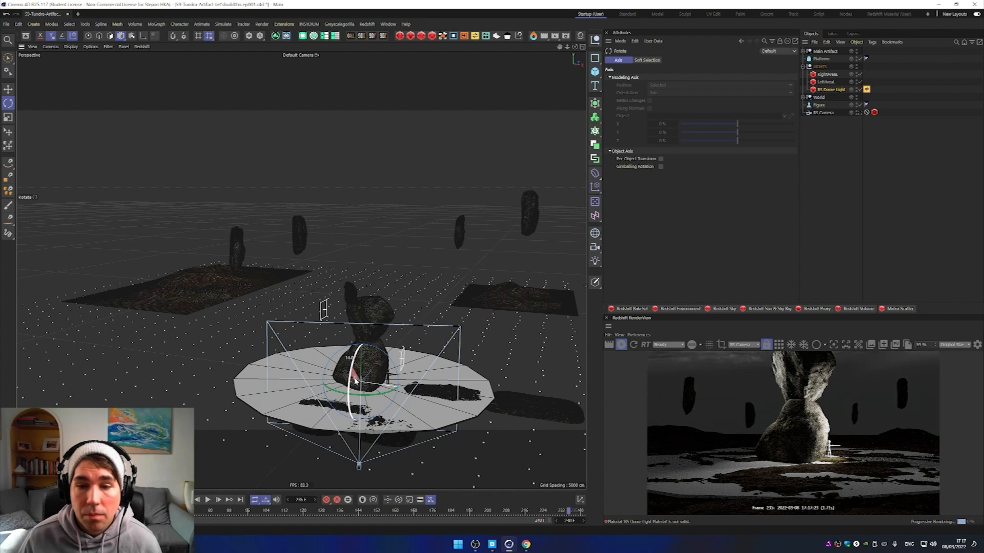
left_click_drag(354, 380, 353, 378)
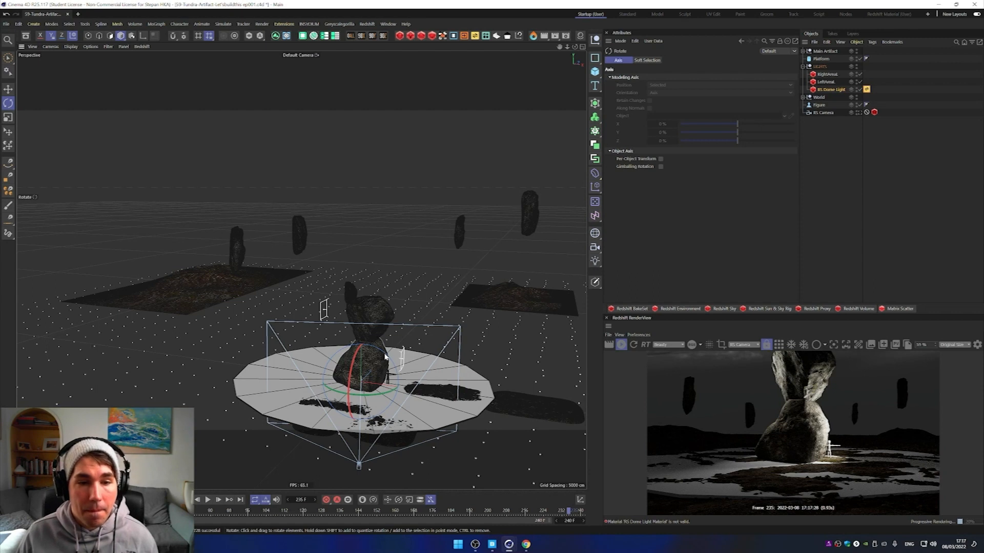
left_click_drag(389, 359, 358, 382)
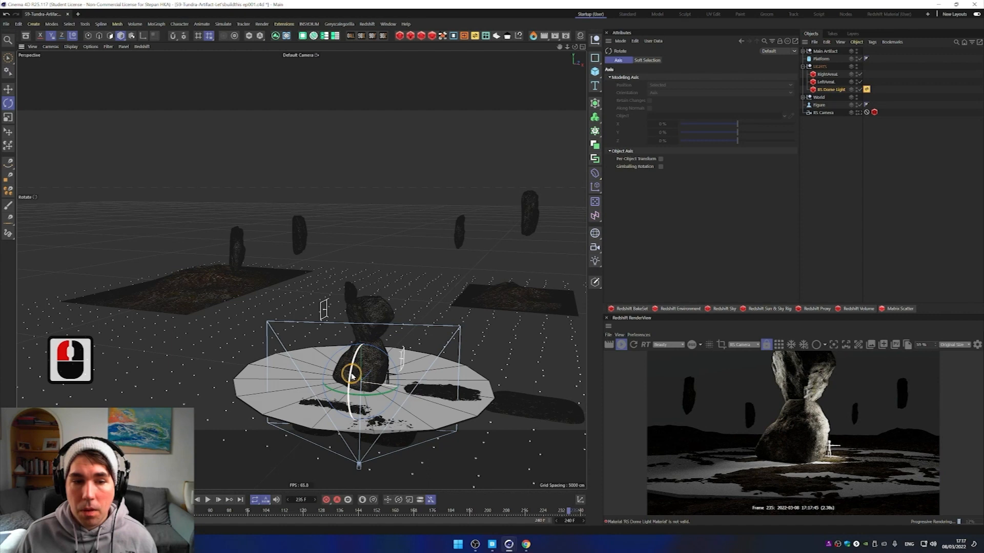
left_click_drag(352, 374, 357, 374)
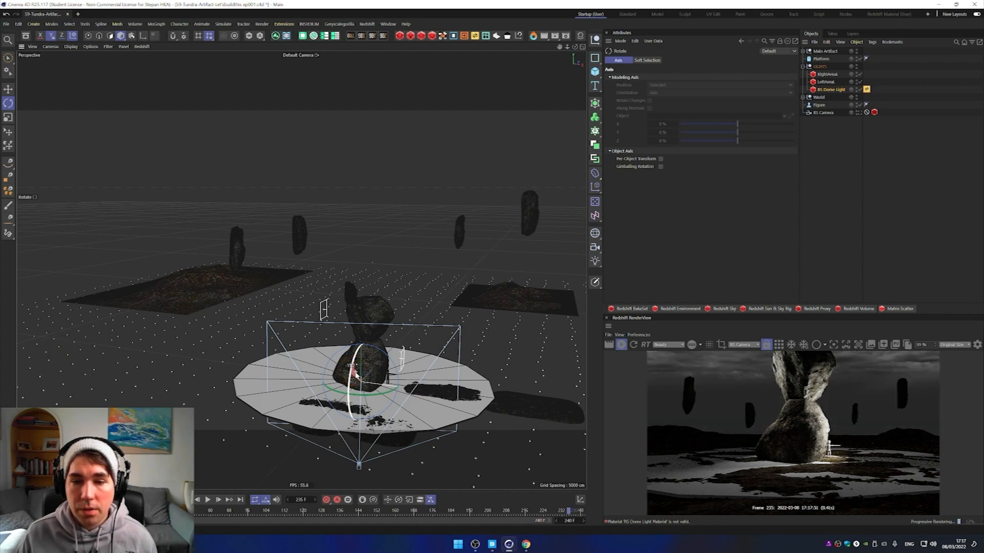
left_click(356, 376)
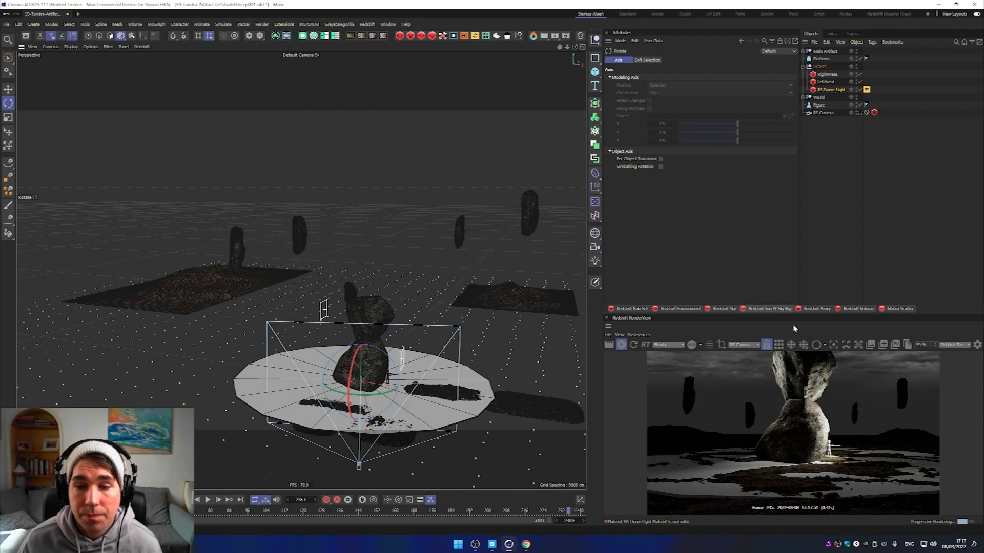
Step: Bring up the Picture Viewer with the reference image to examine its mood and lighting
left_click(509, 545)
left_click(546, 510)
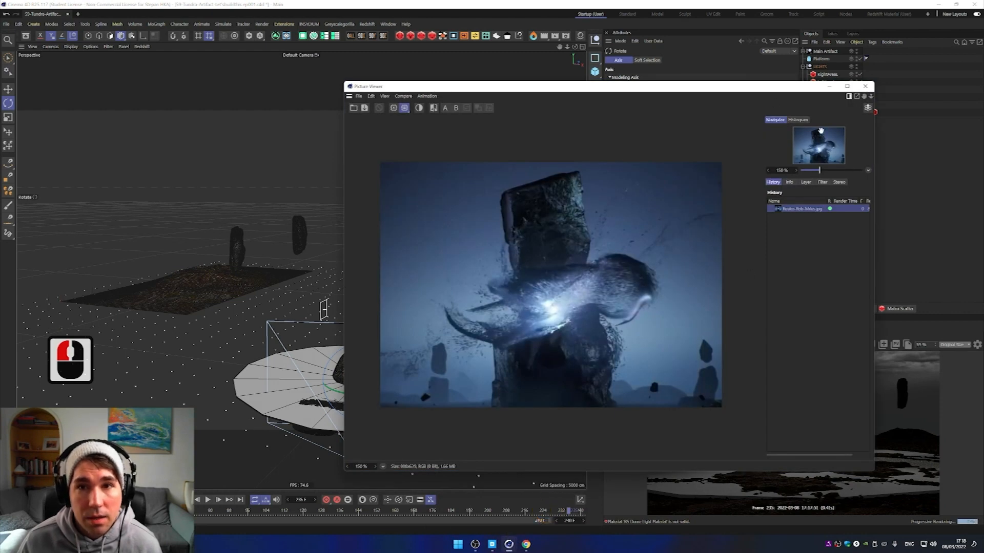
Step: Minimize the Picture Viewer and add a Plane primitive to the scene
left_click(714, 4)
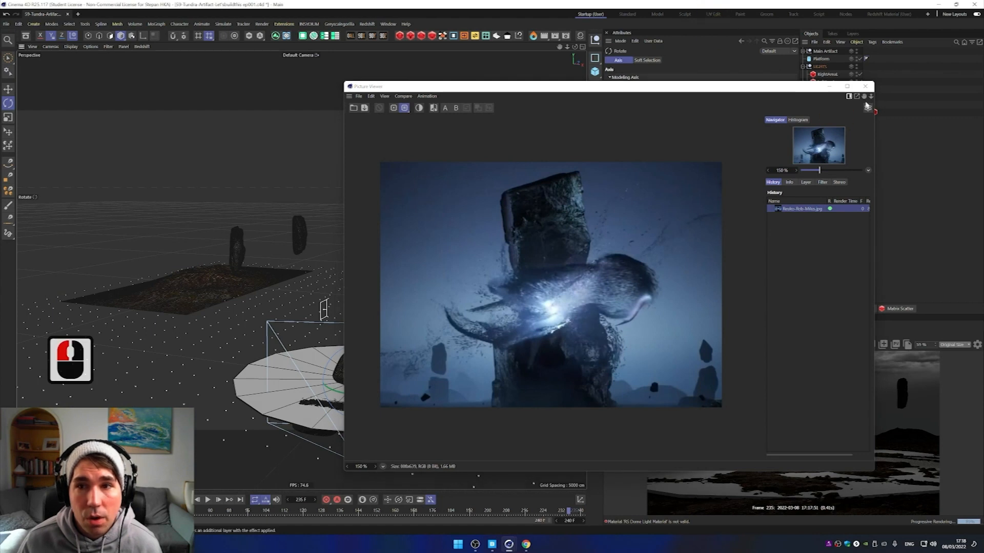
left_click(831, 87)
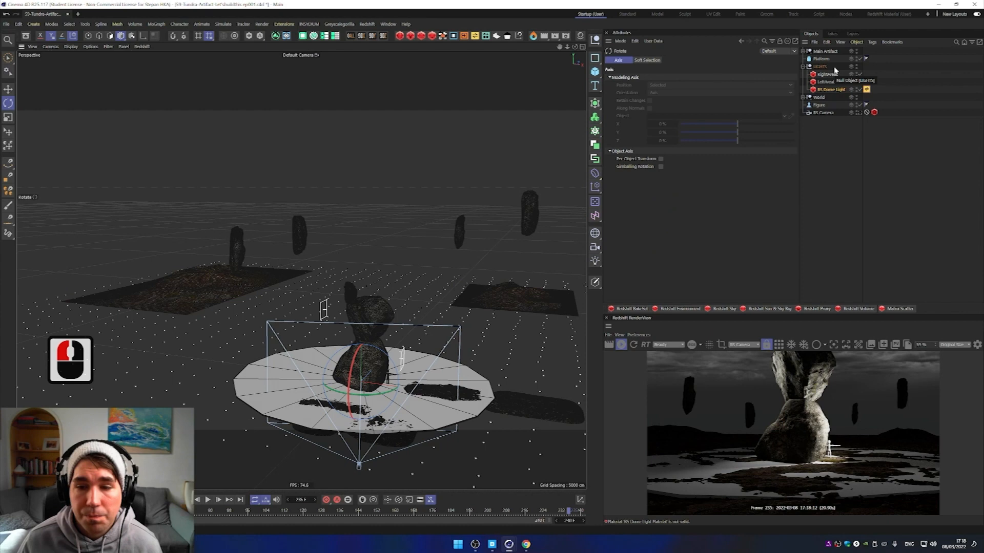
left_click(595, 72)
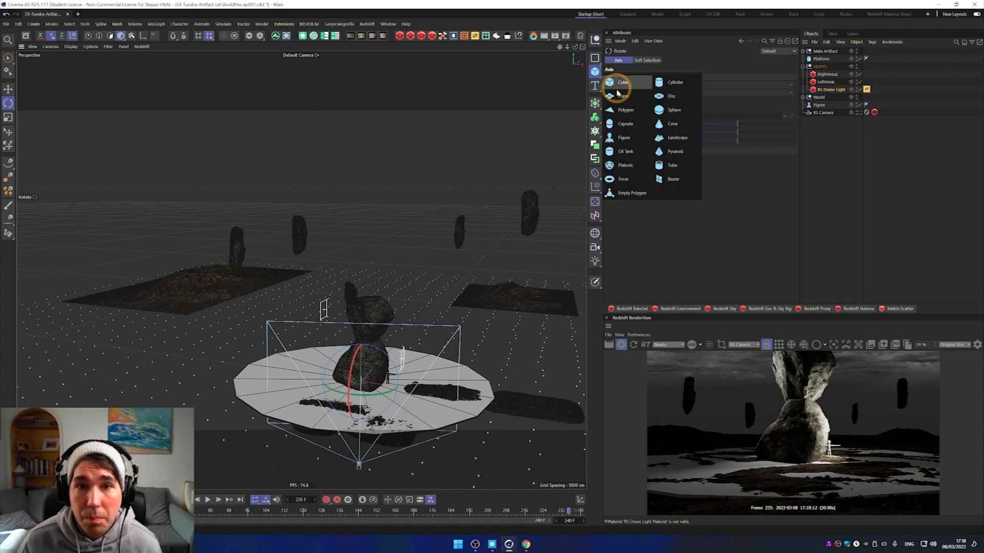
left_click(620, 98)
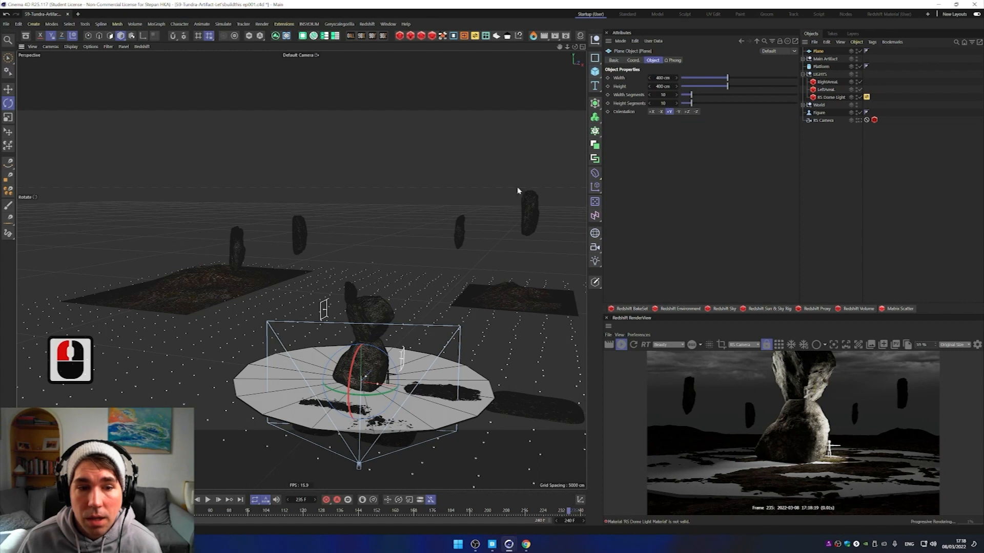
Step: Stretch the plane into a long strip and move it along its Z axis to well behind the artifact platform
left_click_drag(413, 288, 331, 328, "alt")
scroll(331, 328, "up", 7, "alt")
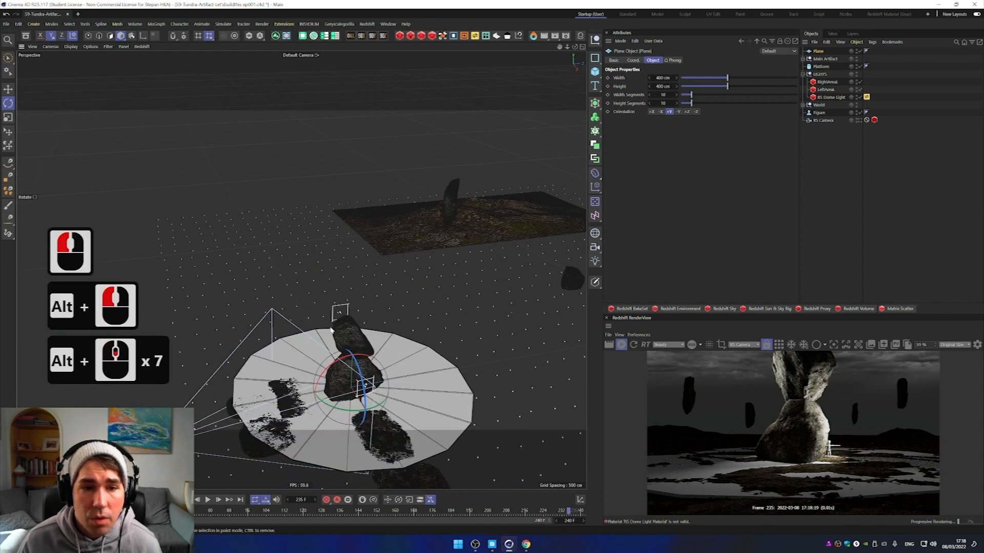
scroll(331, 328, "down", 20, "alt")
left_click_drag(456, 343, 502, 323, "alt")
middle_click_drag(503, 322, 424, 259, "alt")
scroll(430, 264, "down", 12, "alt")
left_click_drag(430, 265, 422, 290, "alt")
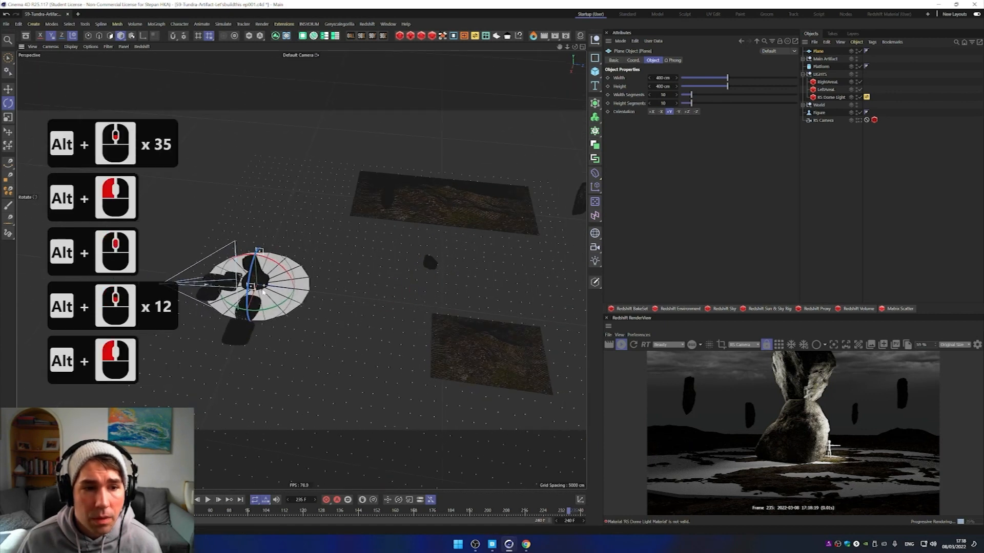
key("e")
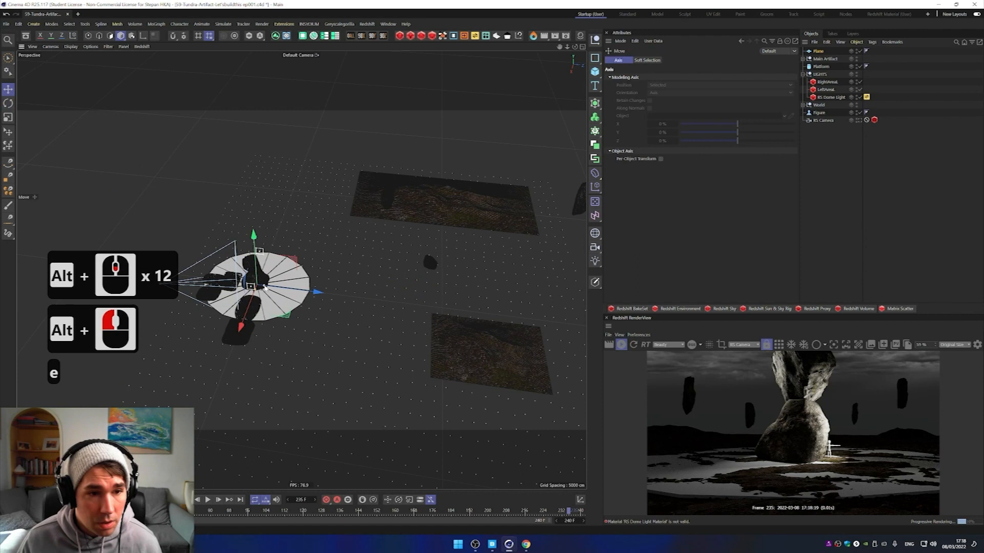
left_click(314, 295)
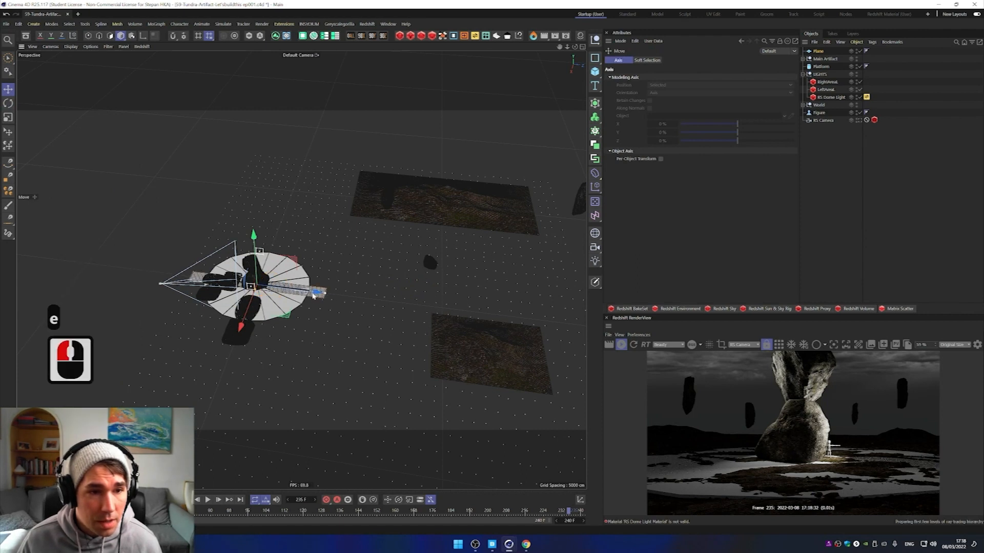
left_click(256, 300)
left_click_drag(256, 300, 518, 301)
Step: Rotate the plane so it stands upright across the background behind the artifact
key("r")
key("r")
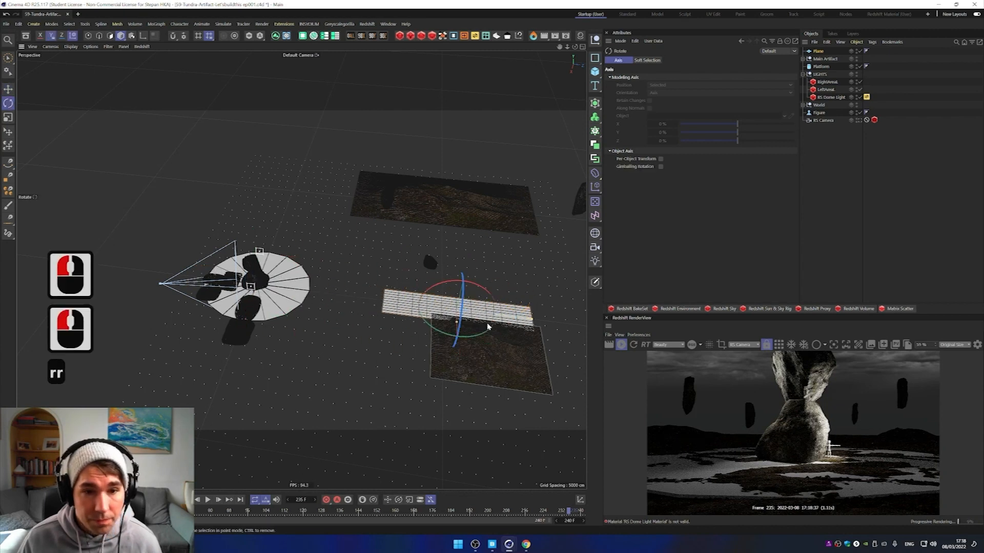
left_click_drag(484, 338, 355, 348)
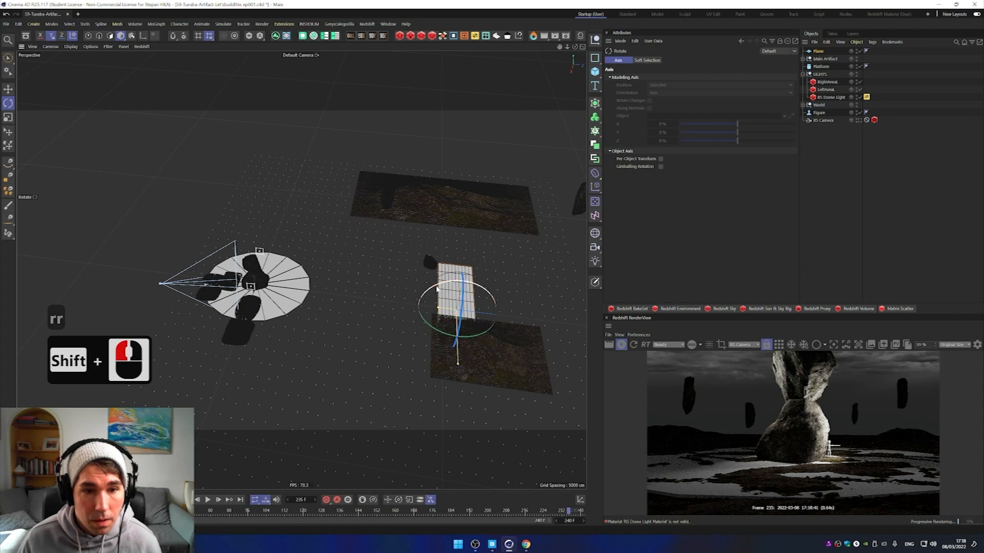
left_click_drag(424, 290, 345, 362, "shift")
left_click_drag(385, 320, 468, 103, "alt")
left_click(468, 103)
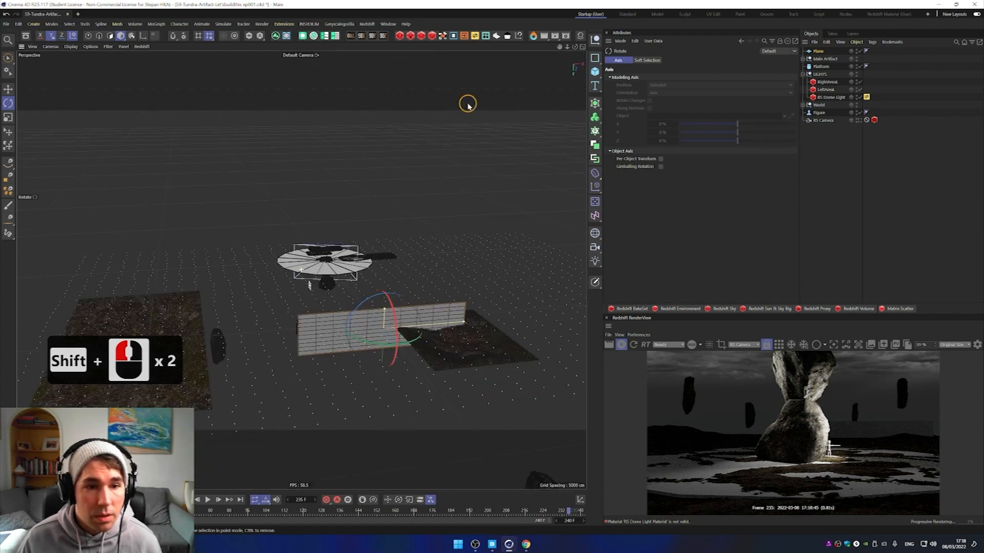
left_click_drag(284, 294, 472, 97, "alt")
left_click_drag(208, 292, 453, 288, "alt")
Step: Raise the upright plane and scale it up to about 4969 by 20214 cm so it spans the whole background
key("e")
left_click_drag(323, 283, 330, 255)
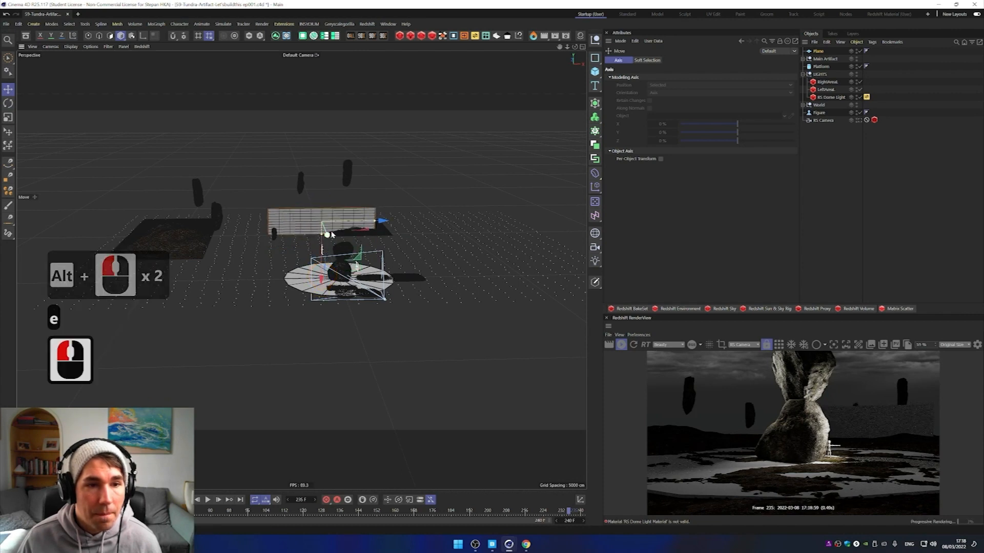
key("t")
left_click_drag(334, 215, 582, 255)
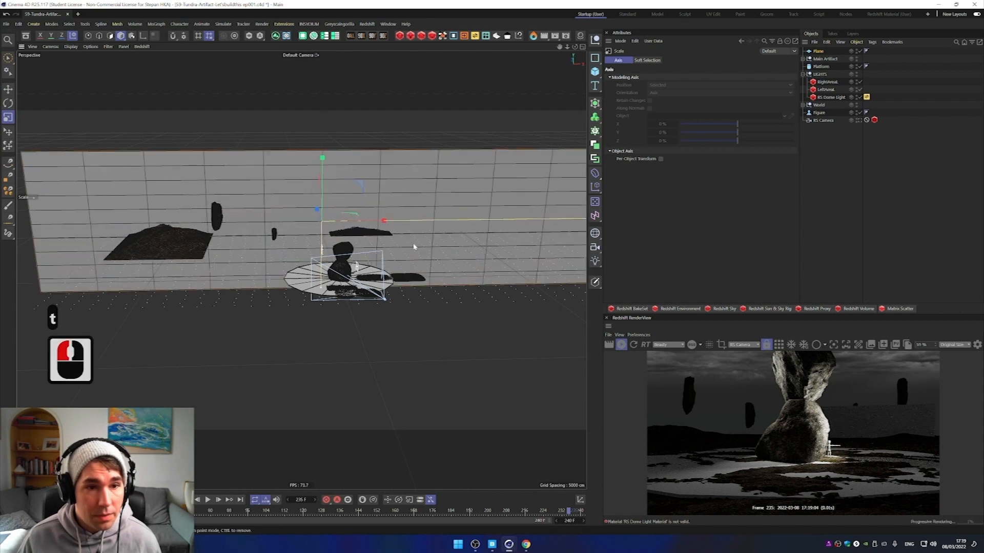
Step: Move the three floating rocks behind the plane along the depth axis, spacing them at different distances from it
middle_click_drag(434, 226, 373, 226, "alt")
left_click_drag(309, 256, 377, 216, "alt")
key("e")
left_click(397, 201)
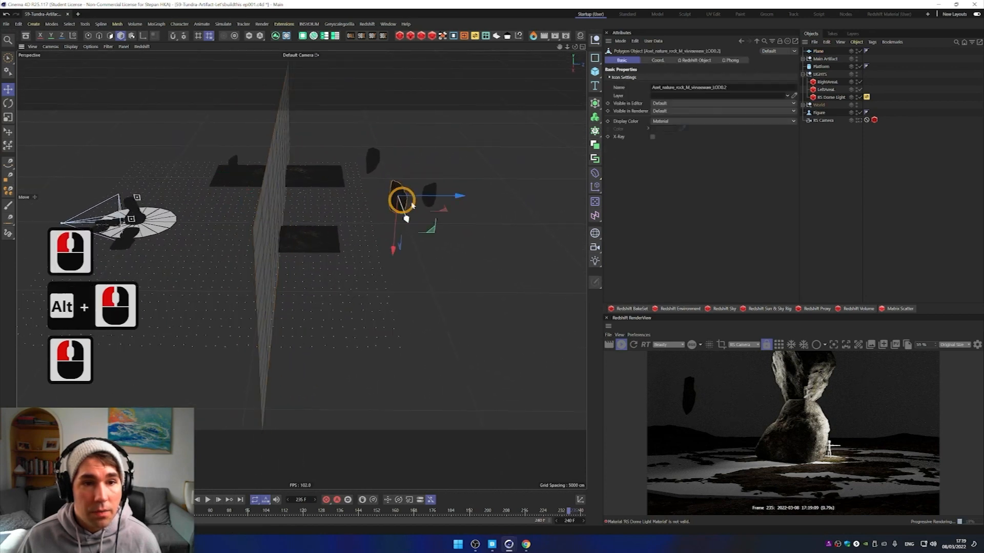
left_click_drag(460, 196, 373, 199)
left_click(370, 163)
left_click_drag(434, 164, 469, 167)
left_click_drag(433, 197, 492, 268)
Step: Duplicate the large background plane and place the copy farther back among the floating rocks
left_click(270, 208)
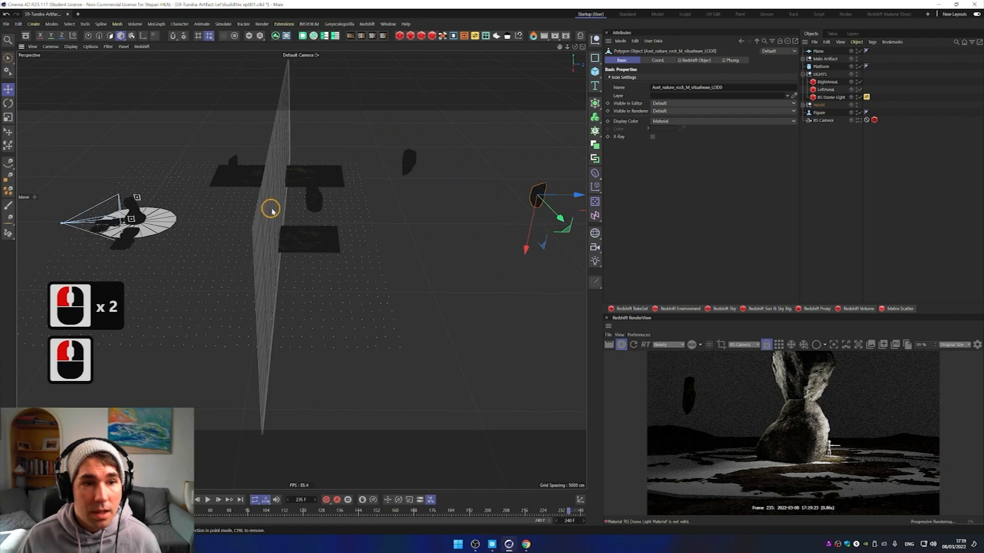
left_click_drag(223, 178, 339, 189, "ctrl")
left_click_drag(293, 217, 400, 204, "alt")
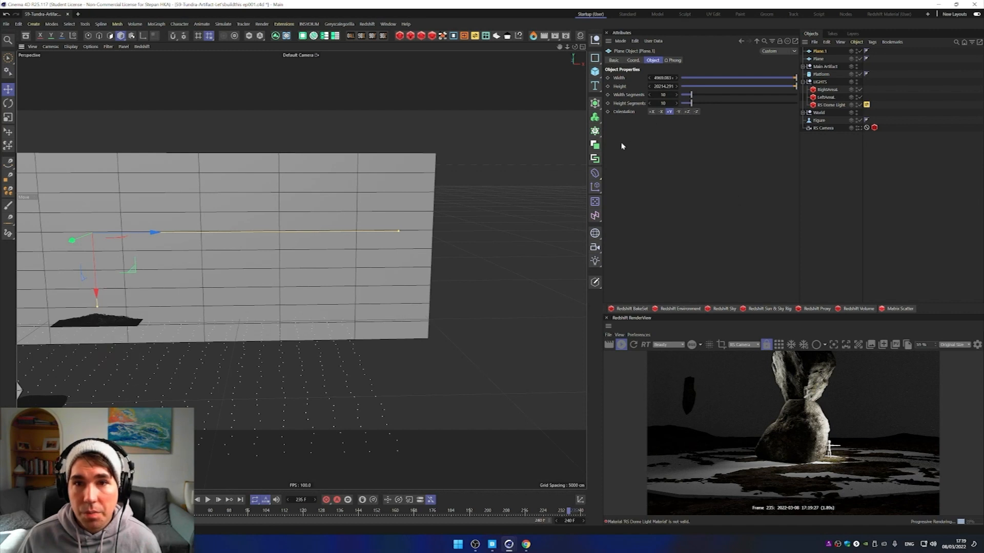
Step: Rename the duplicated plane as "Fog -Card"
double_click(820, 52)
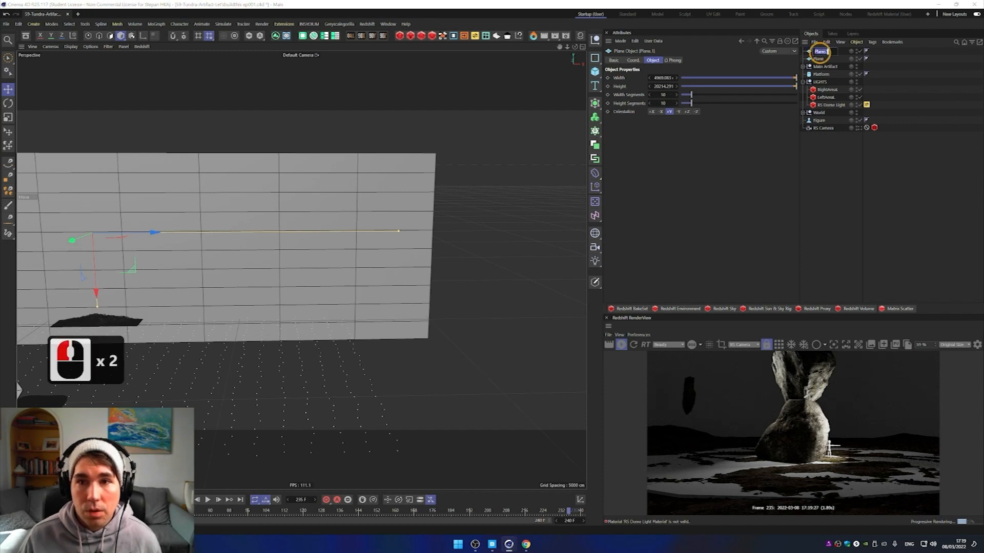
type("Fog Planb")
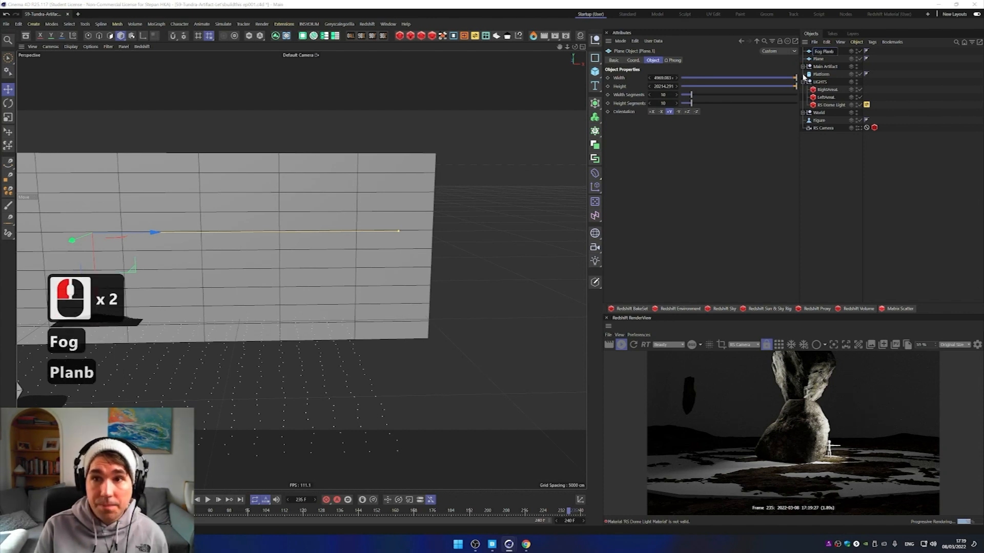
key("BackSpace")
key("BackSpace")
key("BackSpace")
key("BackSpace")
key("BackSpace")
type("-")
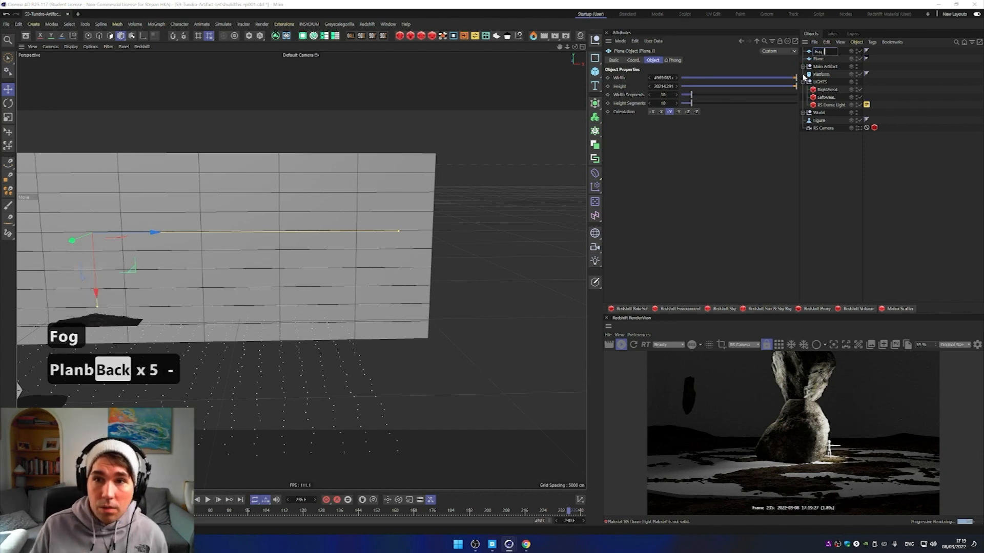
type("Card")
key("Return")
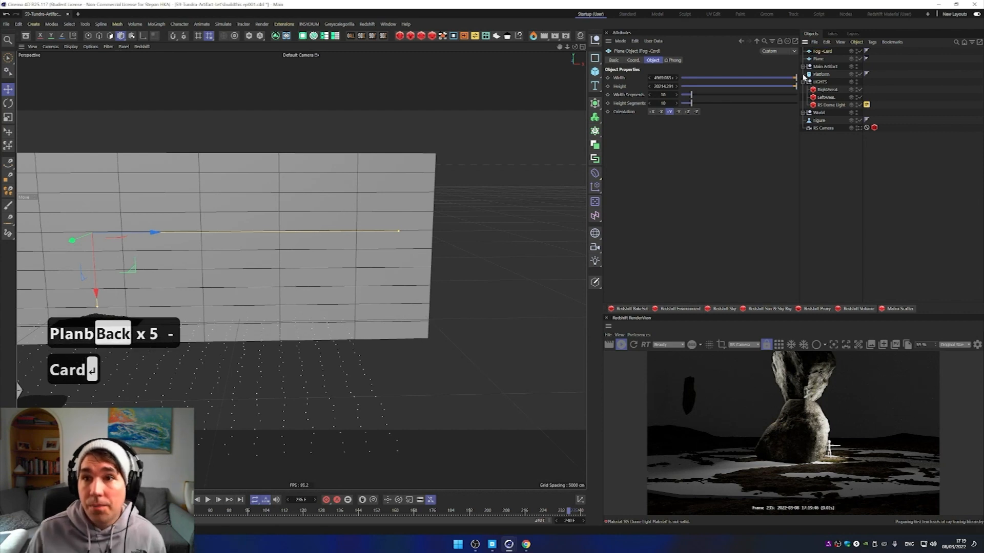
Step: Rename the original plane as "Fog-Card1"
double_click(819, 59)
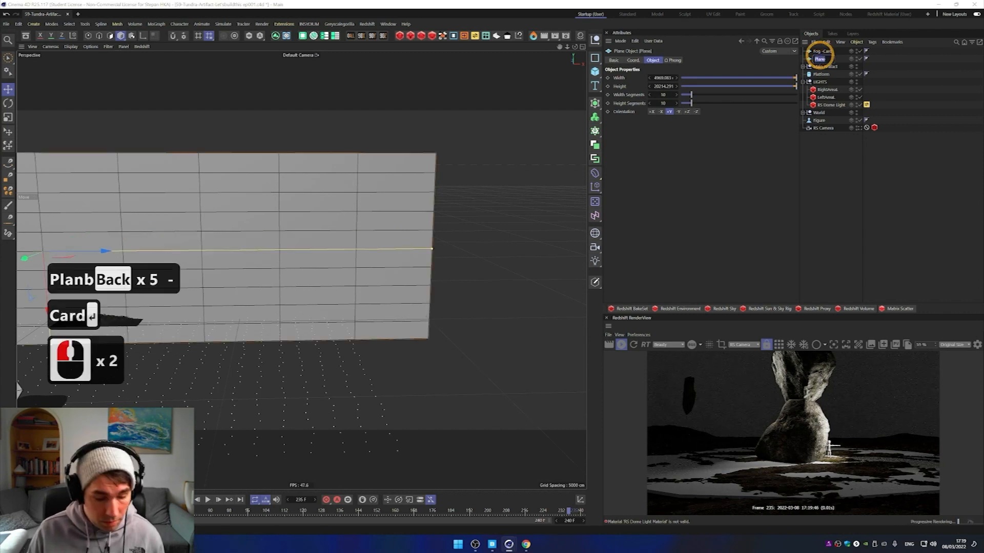
type("Fog")
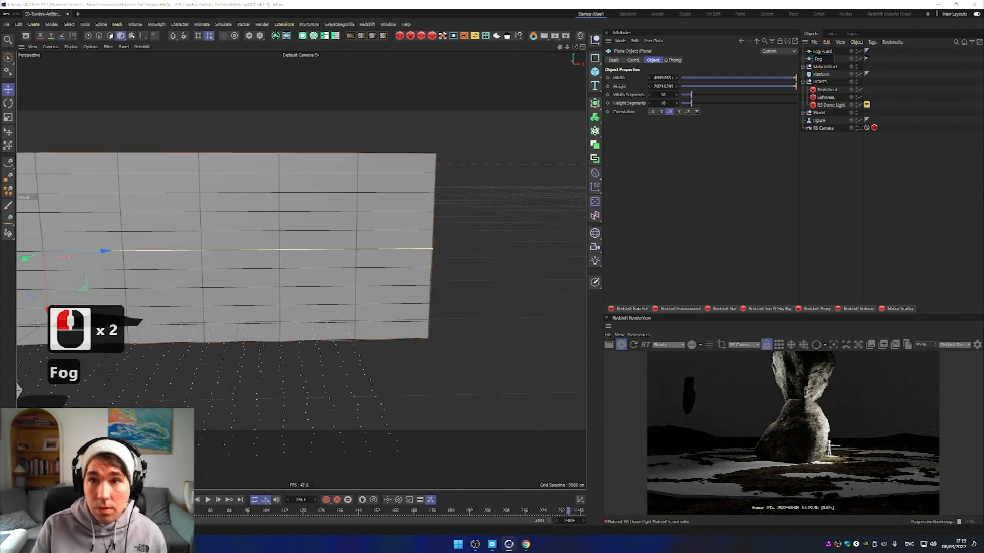
type("-Ca")
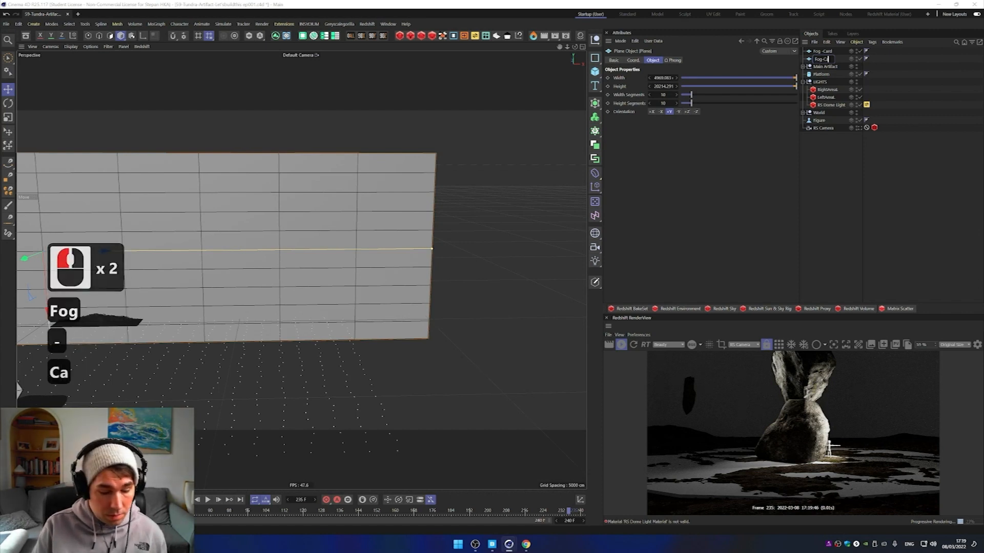
type("rd1")
key("Return")
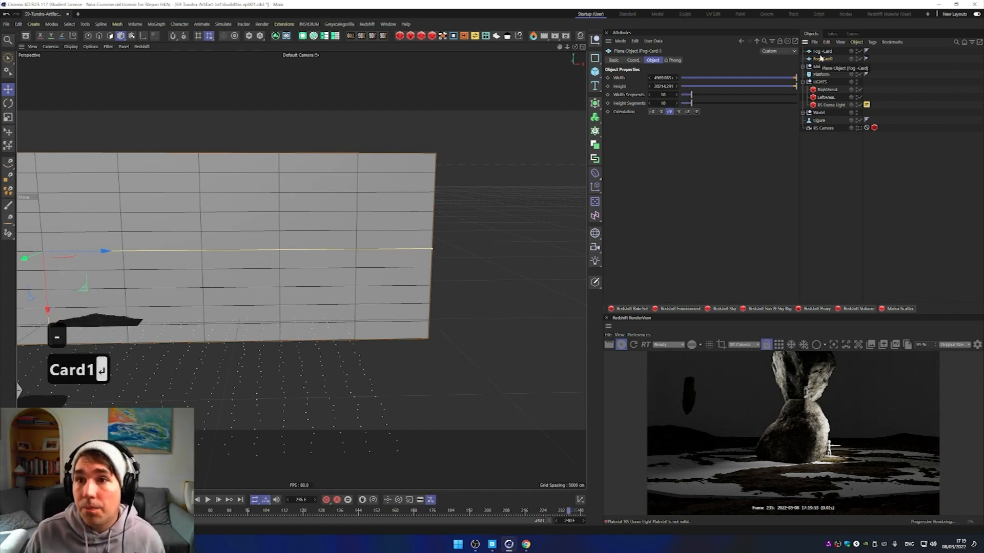
Step: Rename the duplicated card as "Fog -Card2" and order Fog-Card1 above it in the object hierarchy
double_click(831, 51)
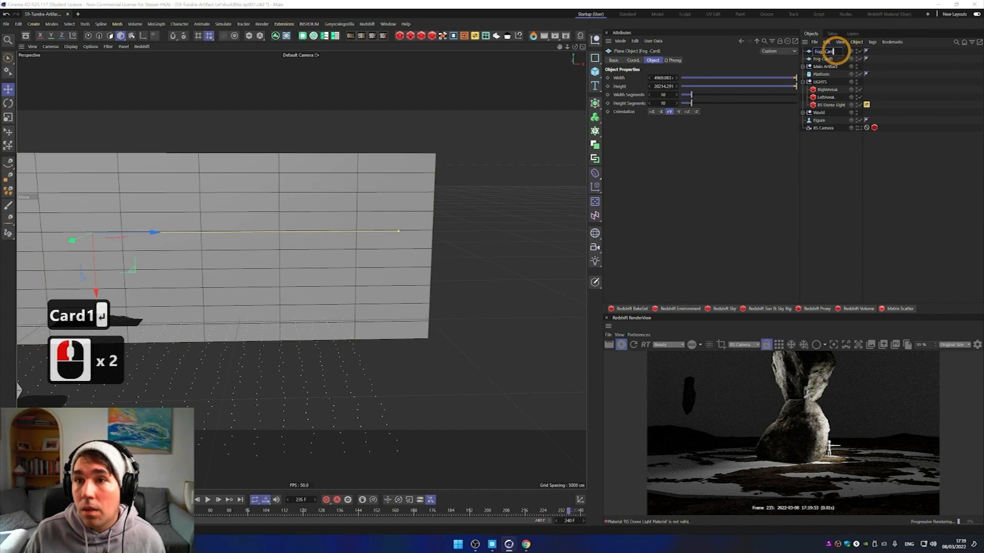
left_click(836, 51)
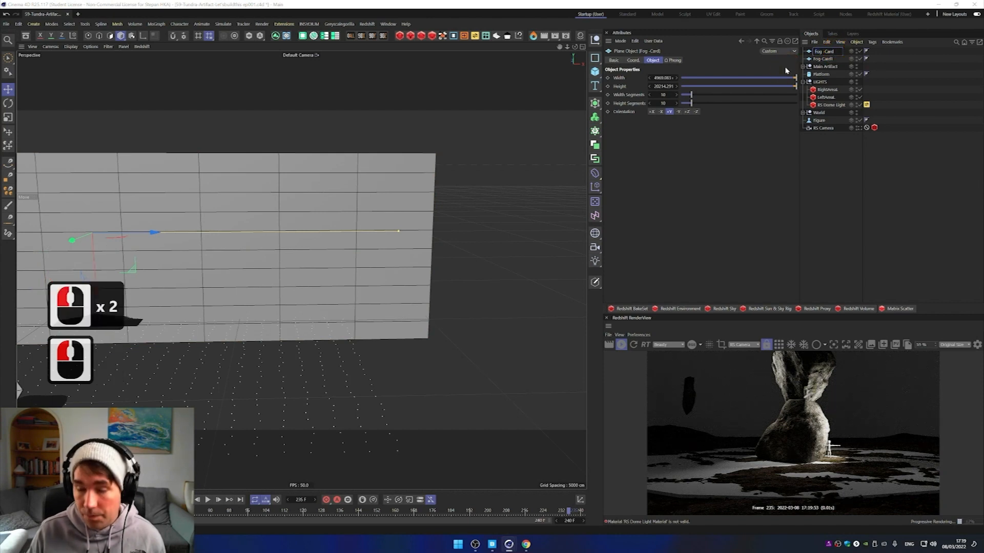
type("2")
key("Return")
left_click_drag(827, 59, 831, 49)
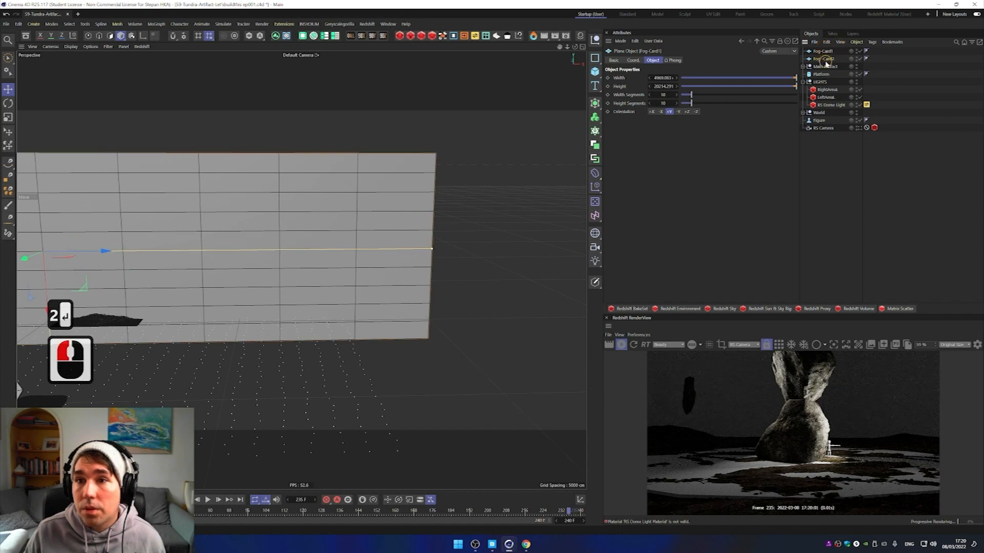
left_click(825, 59)
left_click_drag(302, 281, 205, 301, "alt")
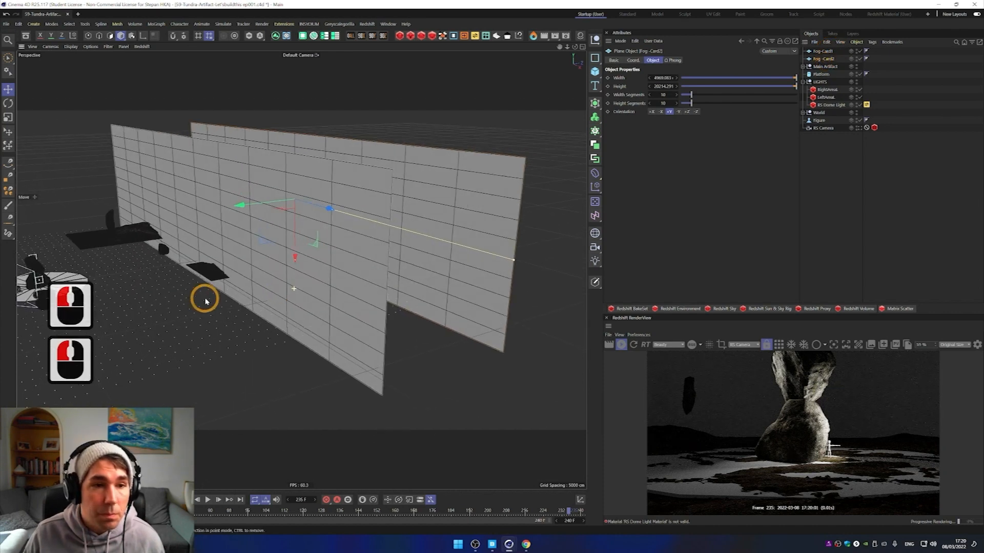
Step: Create a standard Redshift material and assign it to Fog-Card1
left_click(820, 51)
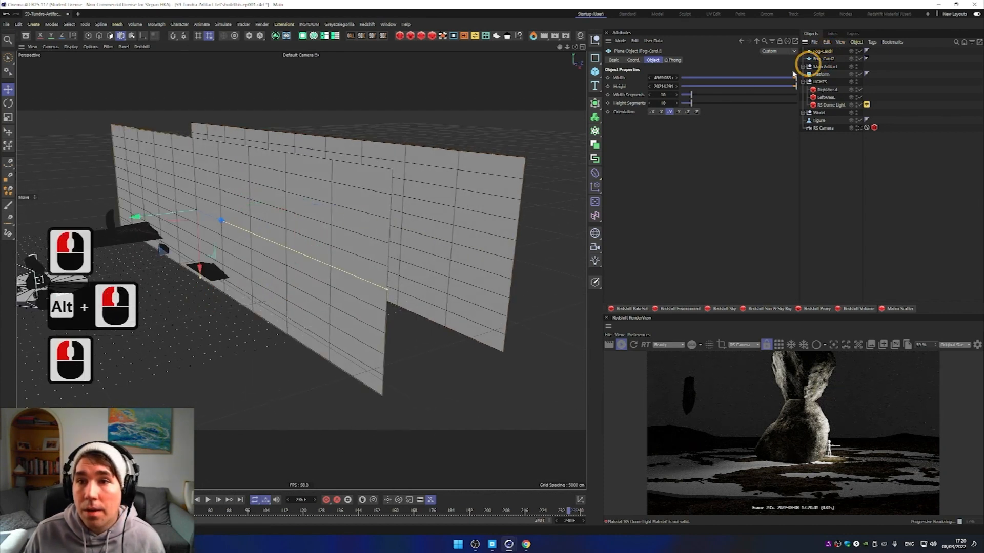
left_click(367, 23)
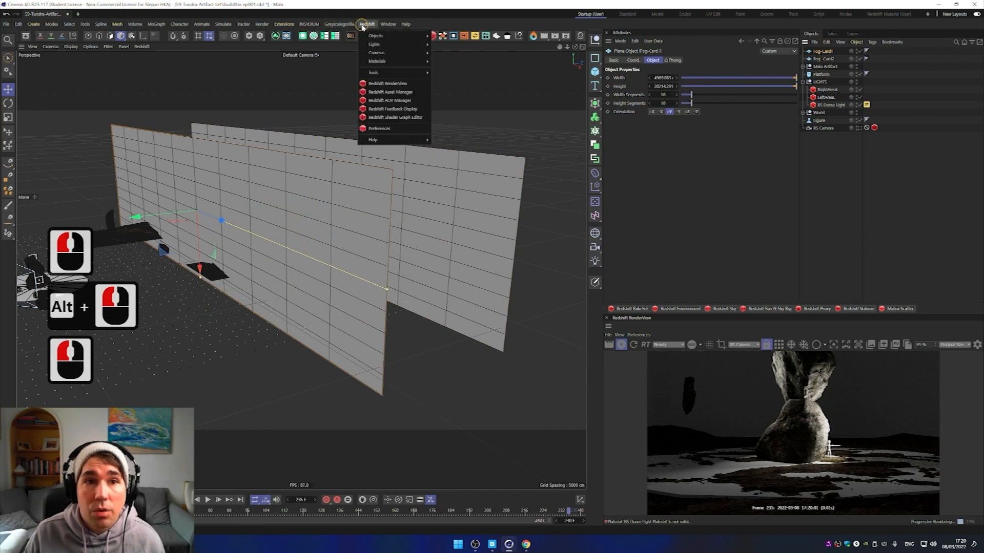
mouse_move(381, 54)
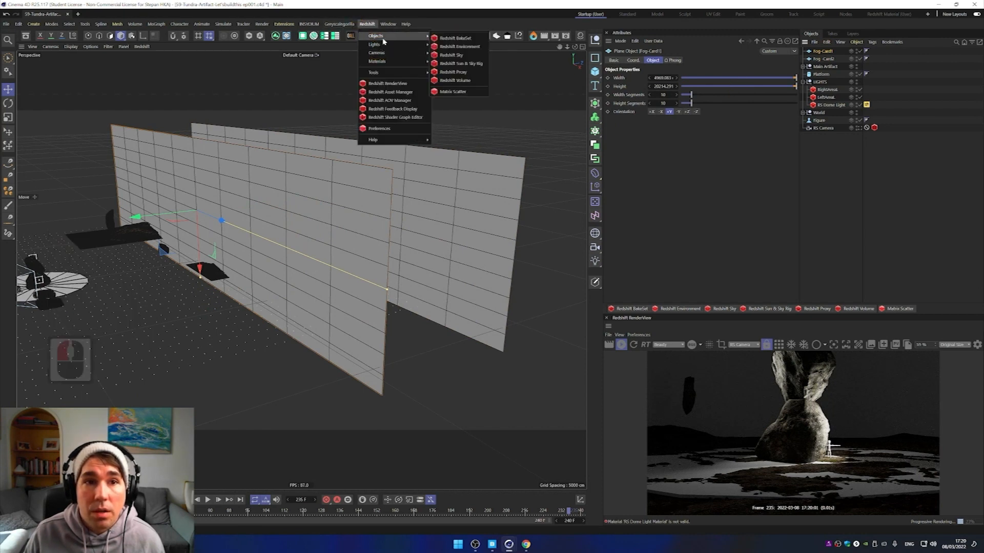
mouse_move(417, 60)
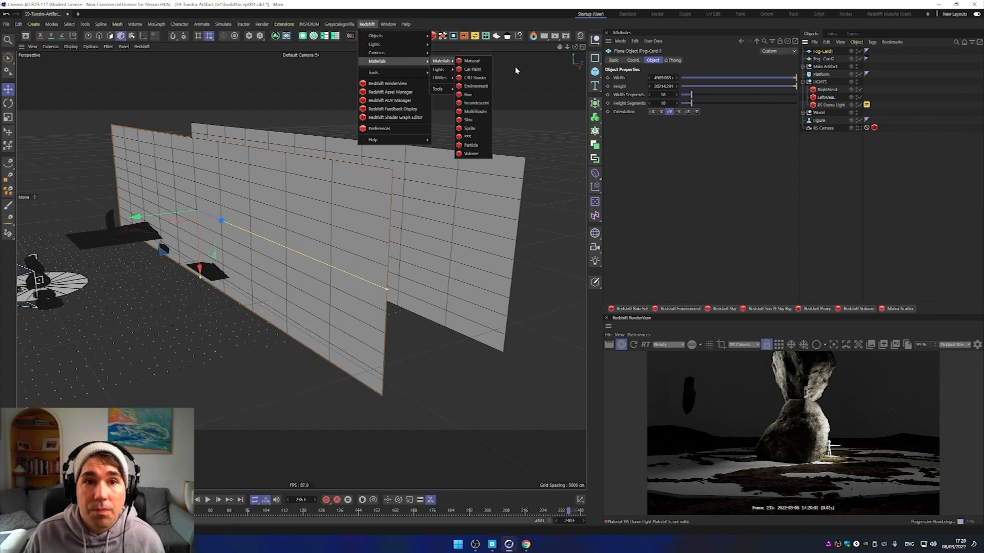
left_click(472, 61)
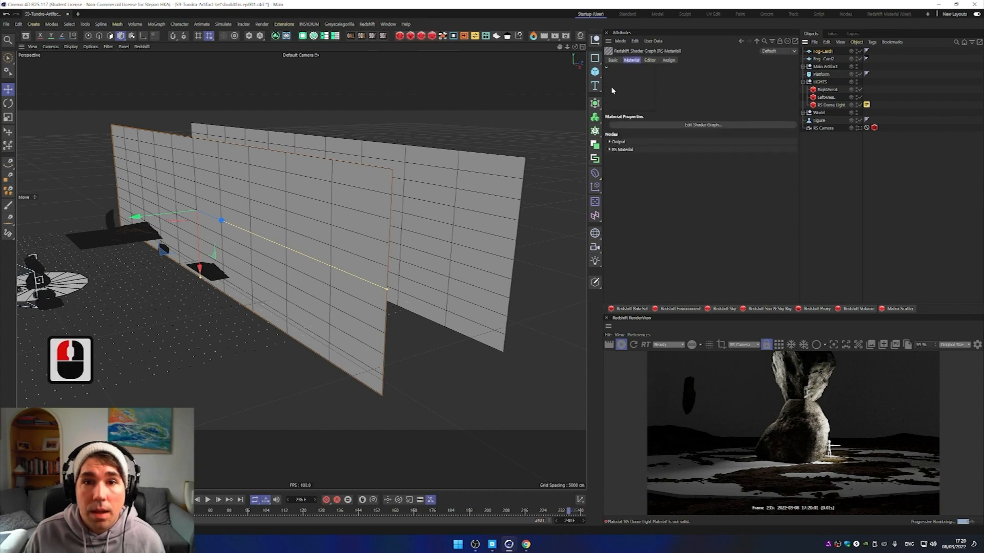
left_click_drag(616, 95, 831, 52)
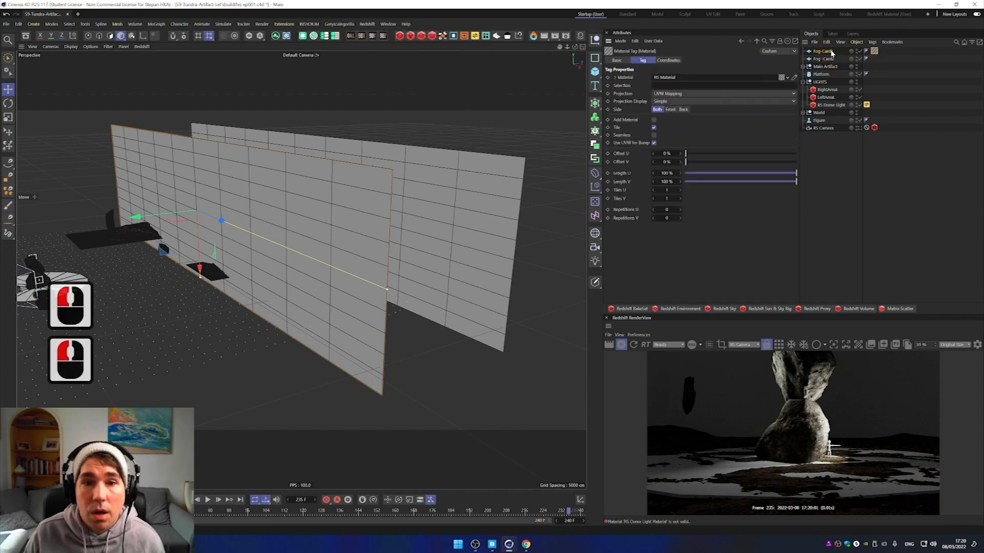
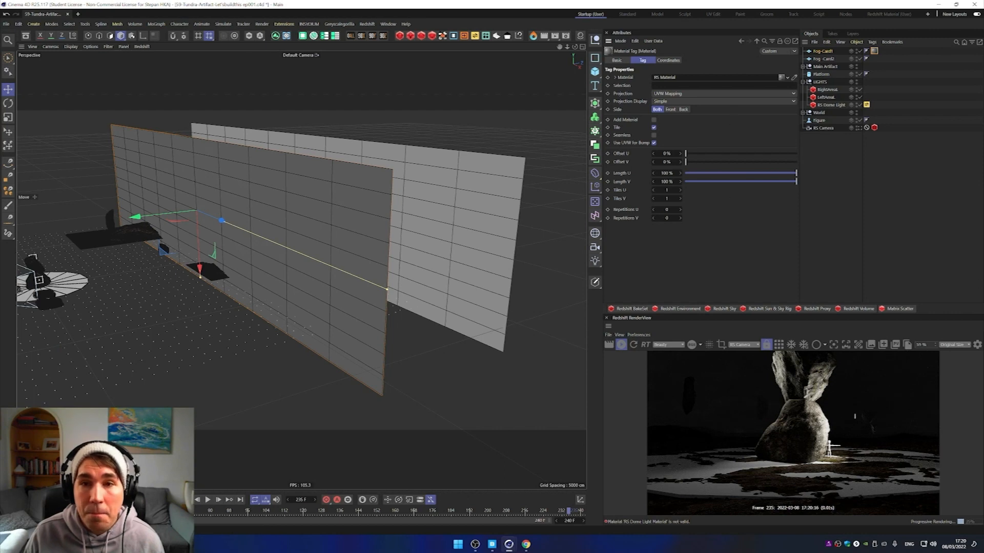
Step: Add a Ramp texture node to Fog-Card1's material graph and connect its output to the RS Material's Opacity Color
double_click(874, 52)
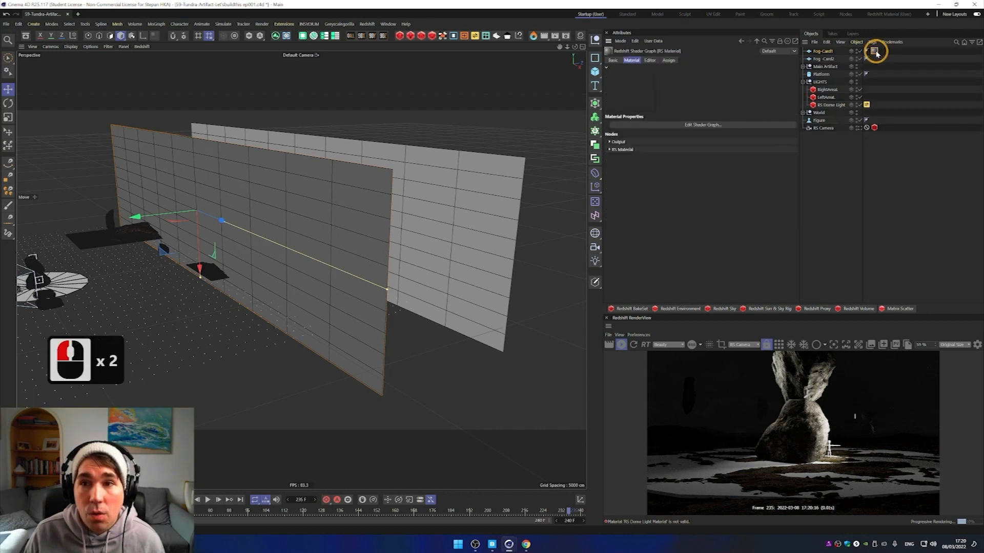
left_click(704, 125)
left_click_drag(292, 135, 237, 114)
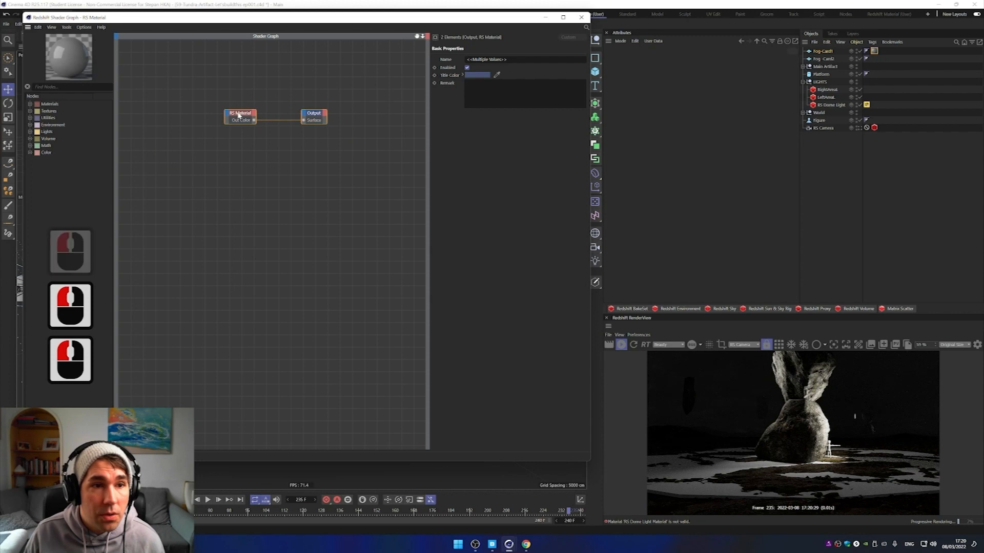
left_click(30, 111)
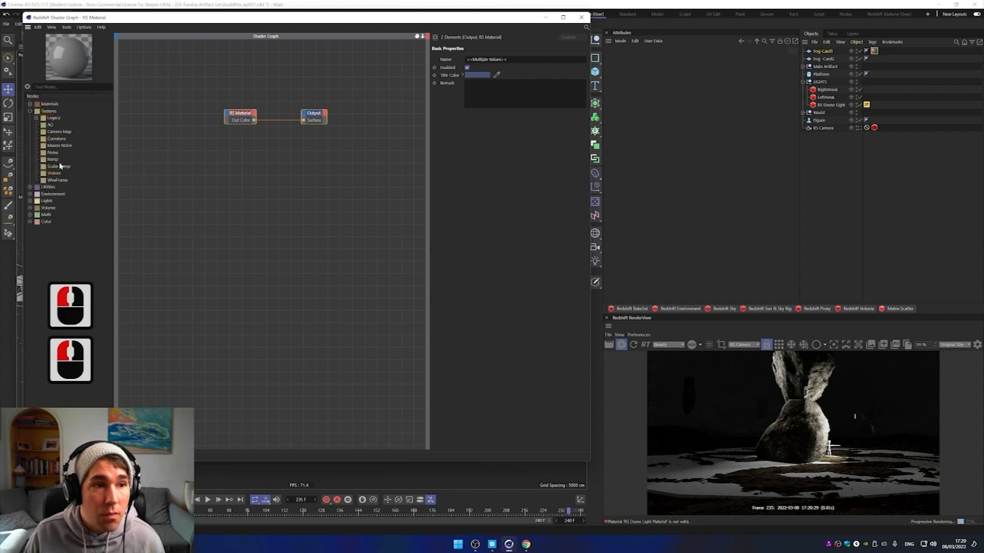
left_click_drag(53, 160, 172, 156)
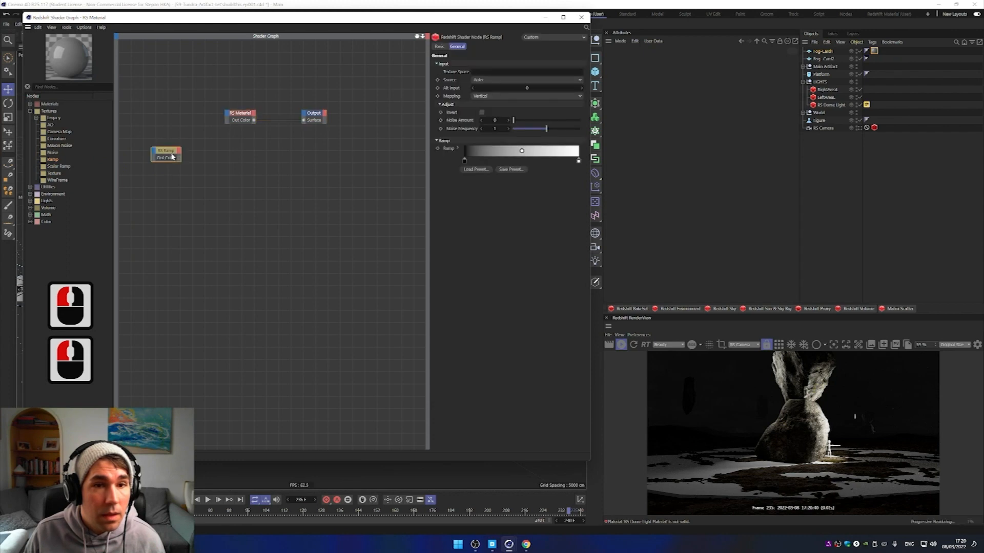
left_click_drag(188, 157, 227, 112)
mouse_move(263, 195)
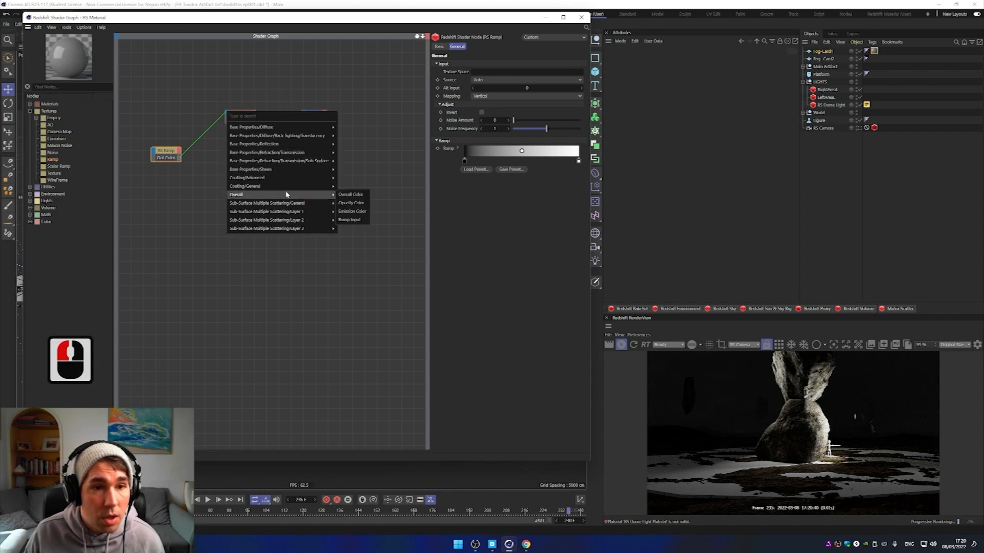
left_click(352, 203)
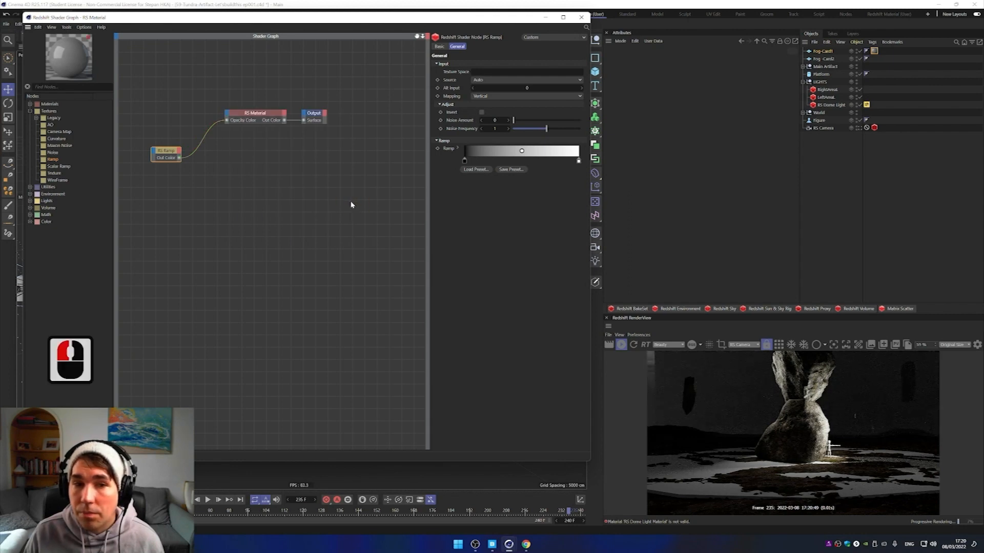
Step: Set the ramp's mapping to Horizontal and test its white knot near the middle before returning it to the end
left_click(490, 96)
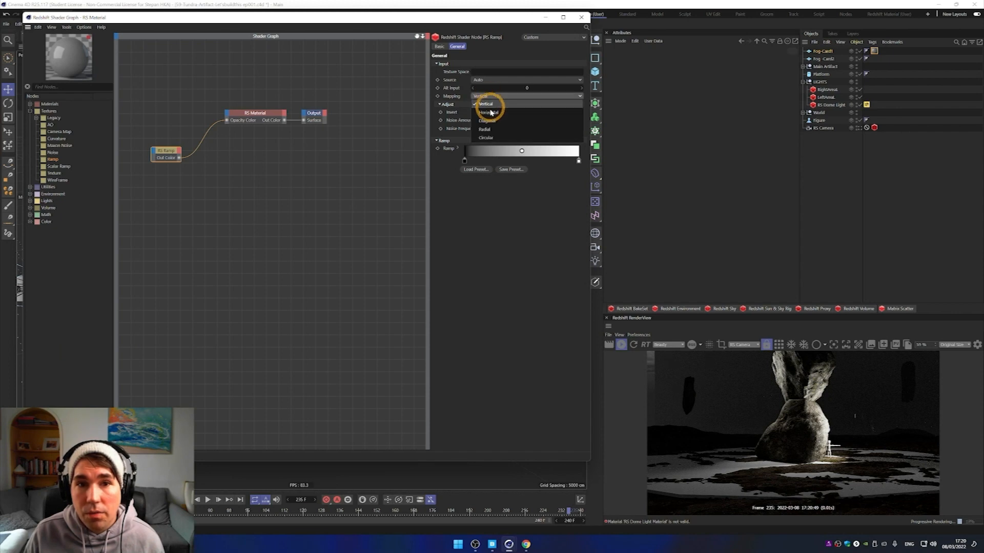
left_click(490, 113)
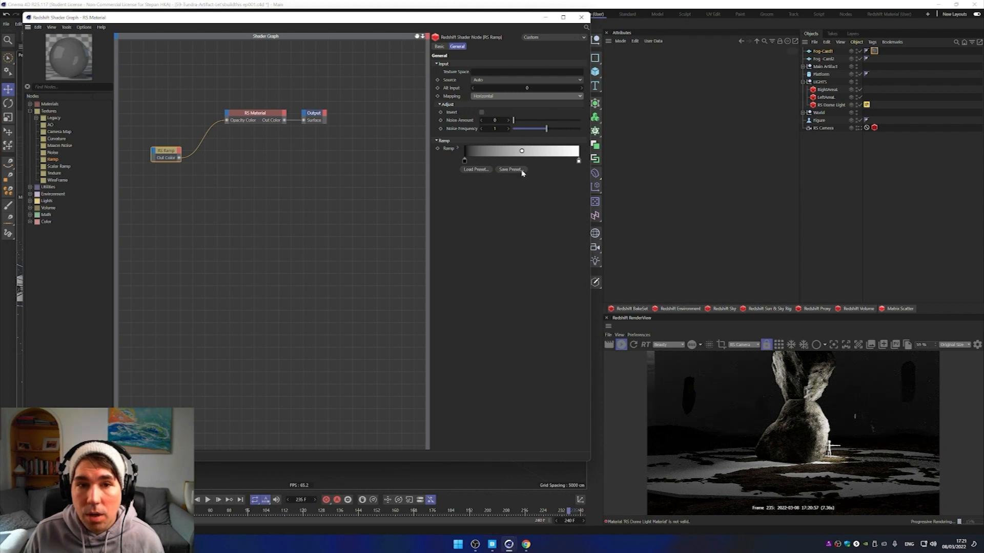
left_click_drag(579, 162, 523, 162)
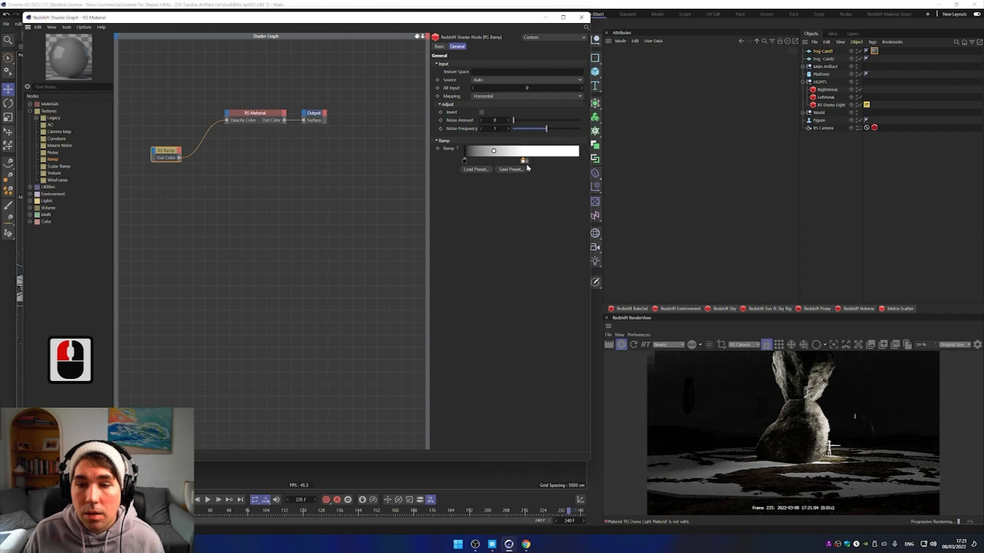
left_click_drag(524, 161, 579, 161)
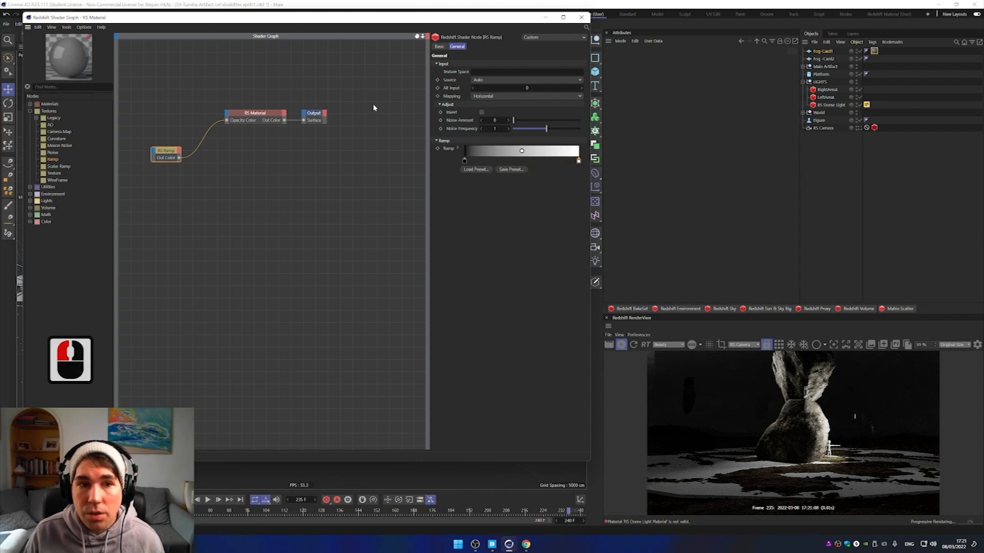
Step: Set the RS Material's reflection weight and reflection roughness to 0 and close the shader graph
left_click(273, 118)
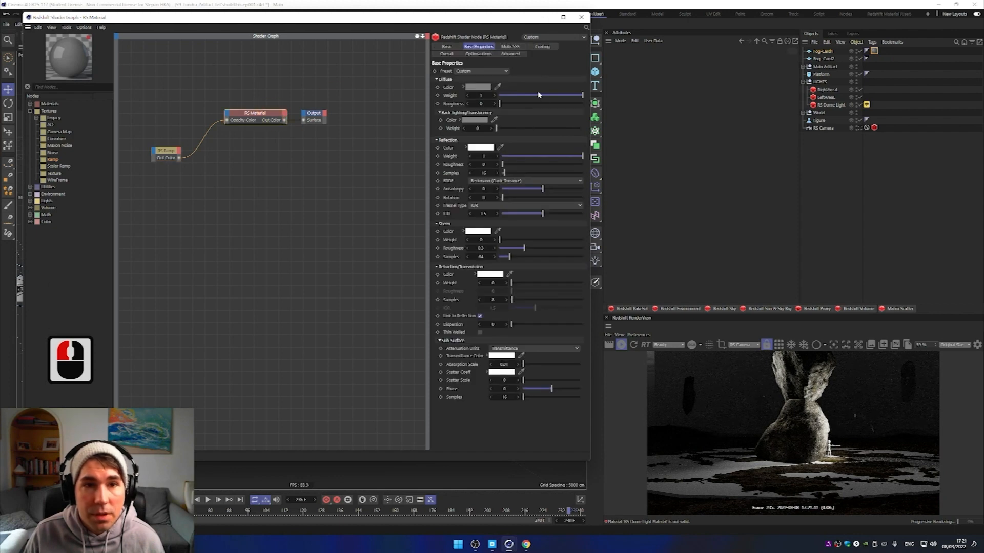
left_click_drag(516, 163, 487, 158)
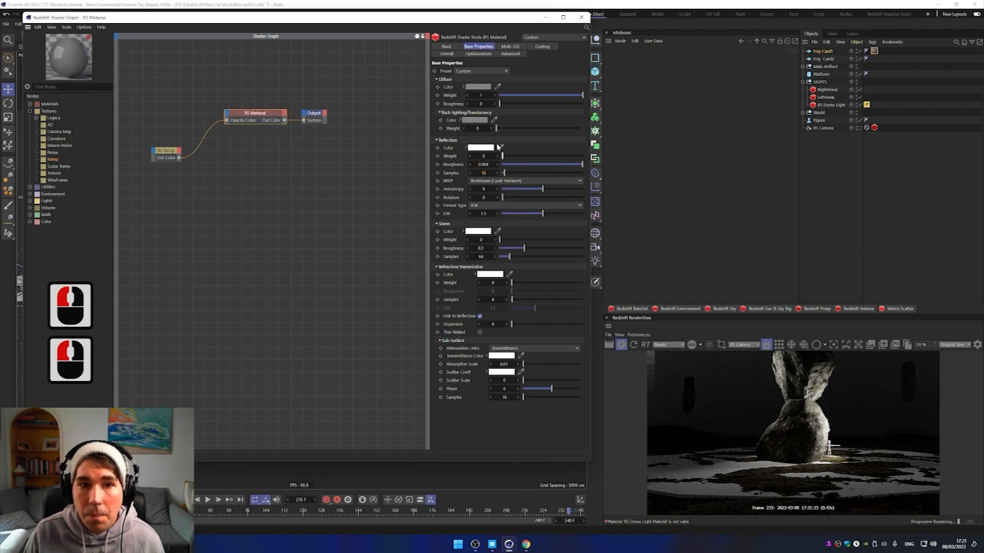
left_click_drag(528, 163, 485, 167)
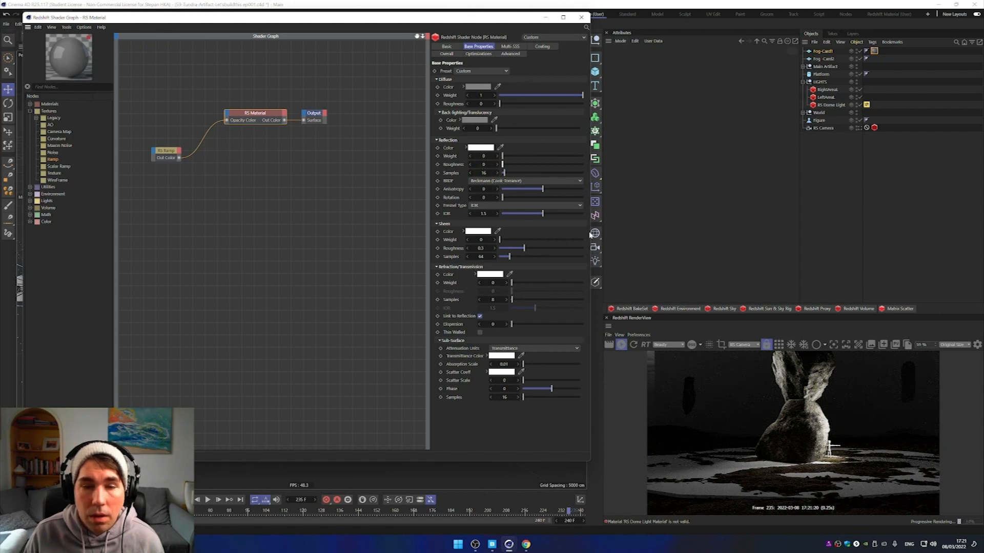
left_click_drag(485, 24, 422, 51)
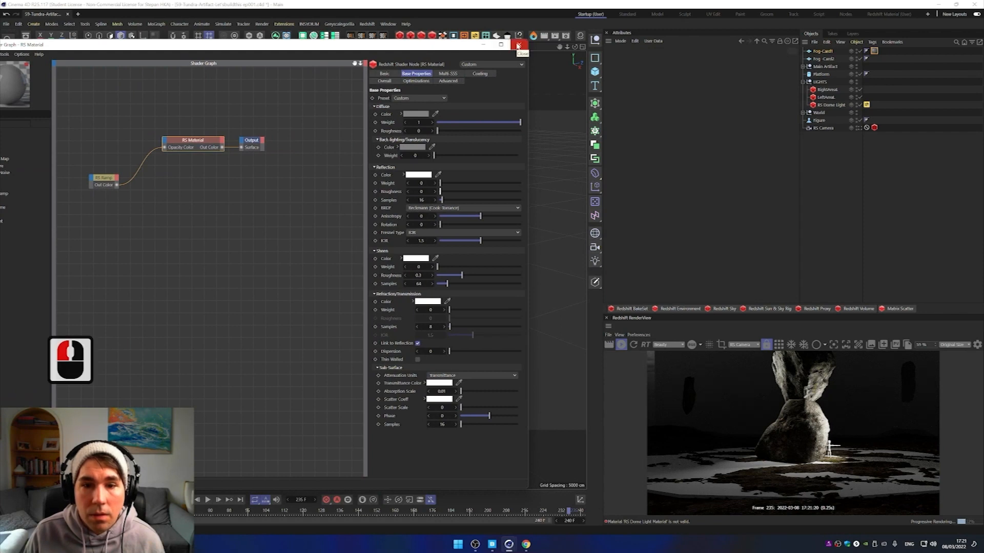
left_click(518, 45)
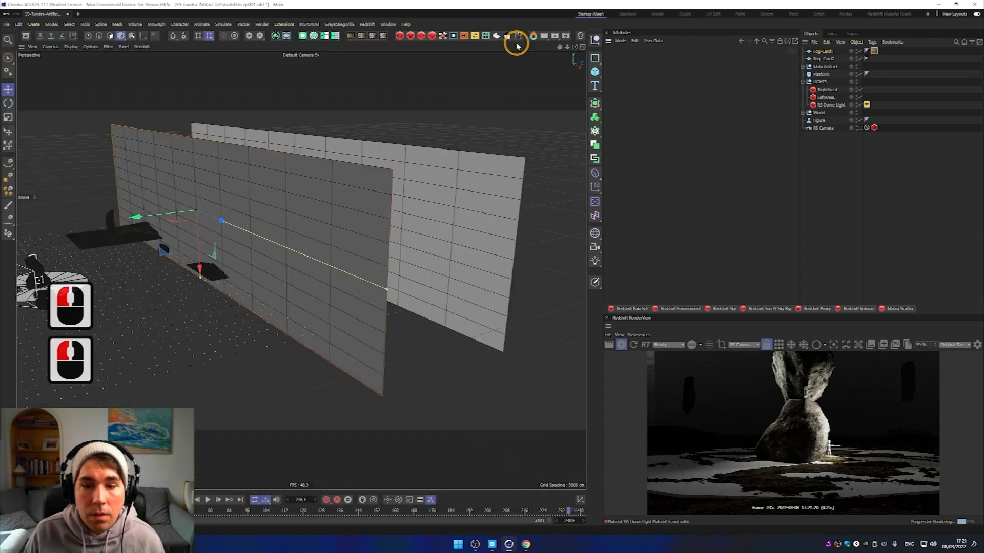
Step: Enlarge Fog-Card1's width to about 7132 cm and move the card closer behind the artifact, lowering it toward the ground
right_click(643, 523)
left_click_drag(221, 221, 296, 288)
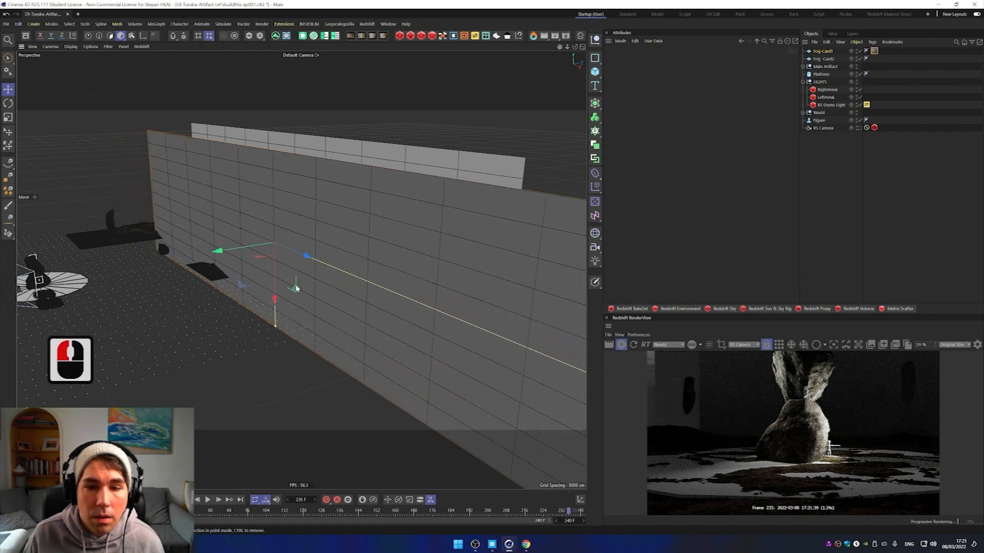
left_click_drag(307, 259, 153, 207)
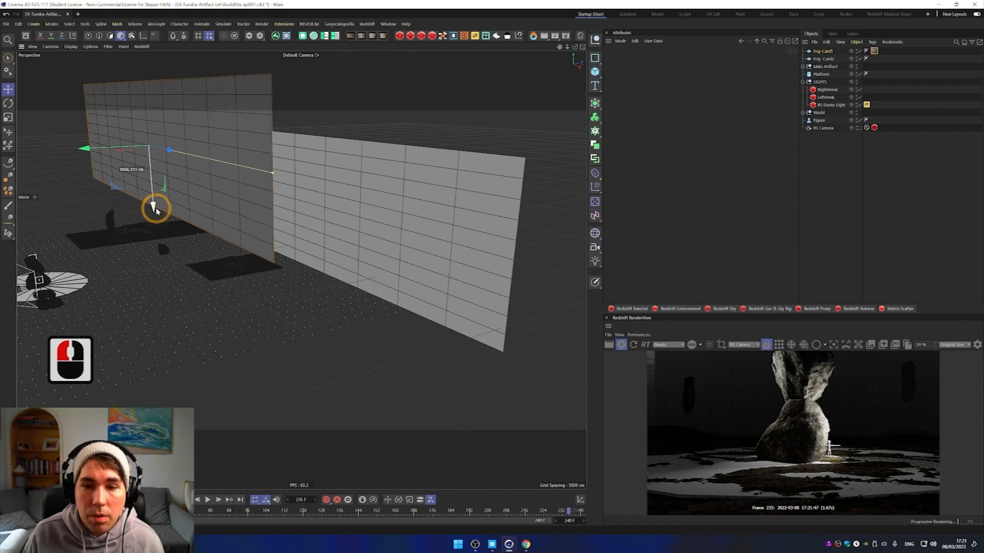
left_click(154, 205)
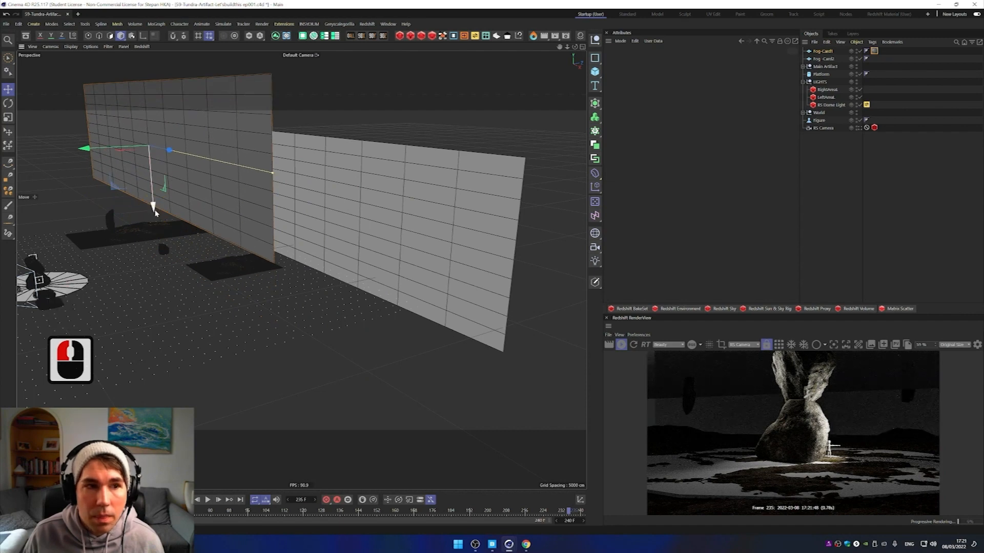
left_click_drag(152, 213, 158, 248)
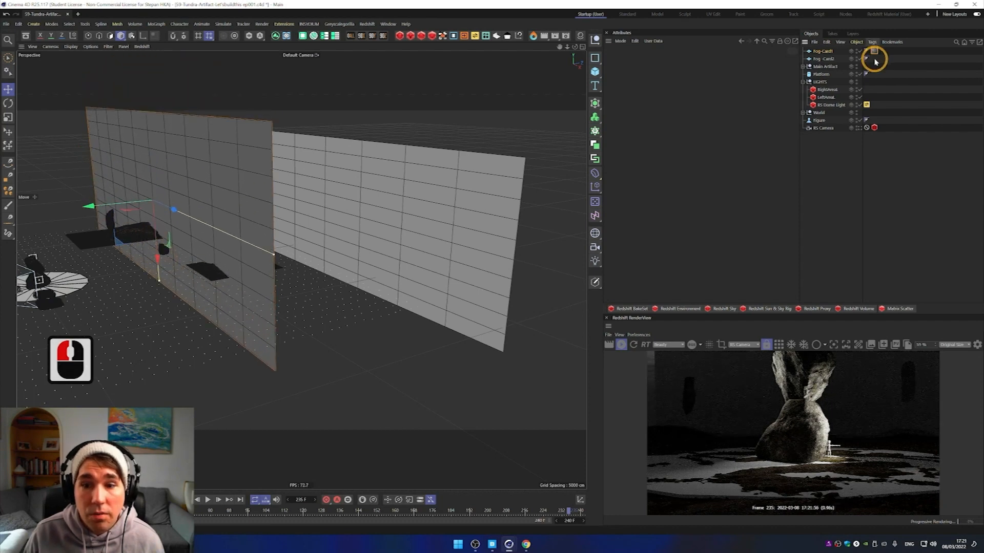
Step: Copy Fog-Card1's material tag onto Fog-Card2, and enlarge Fog-Card2 to about 8119 by 23488 cm, raising it slightly
left_click_drag(874, 52, 874, 59, "ctrl")
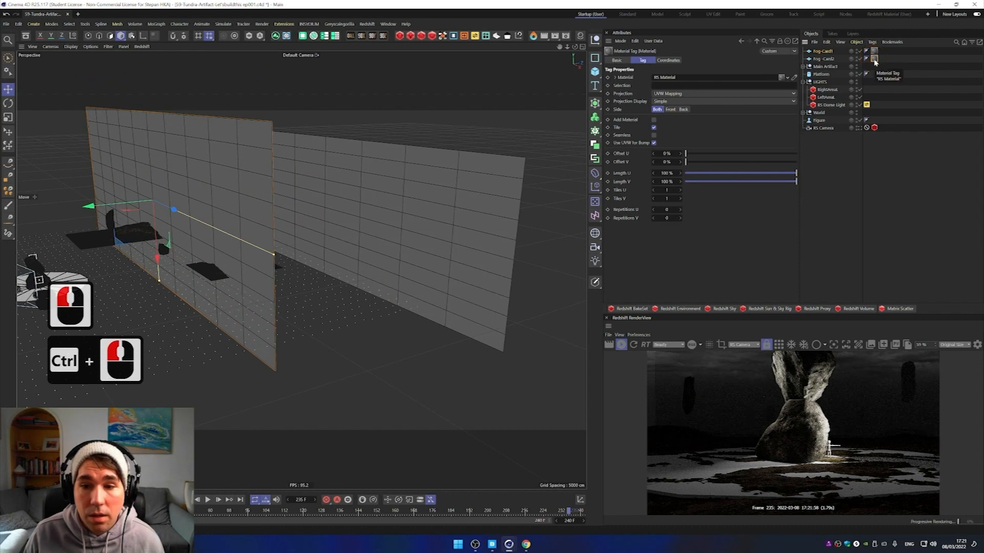
left_click(347, 203)
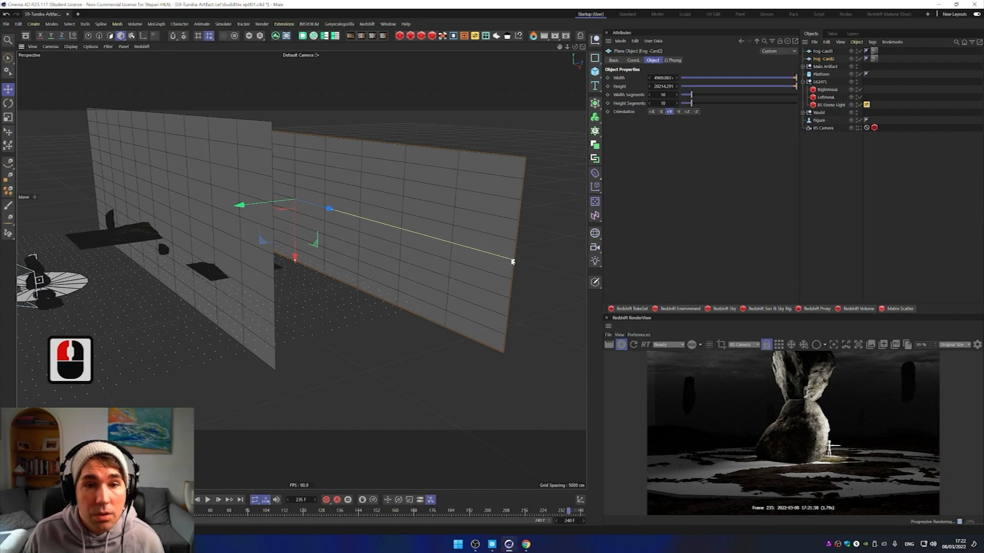
left_click_drag(514, 261, 575, 277)
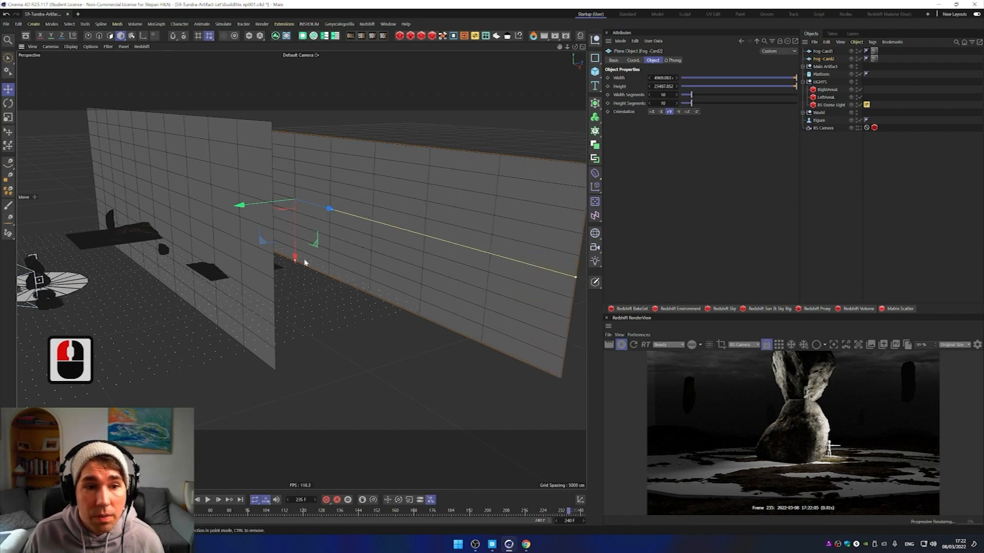
left_click_drag(295, 259, 302, 302)
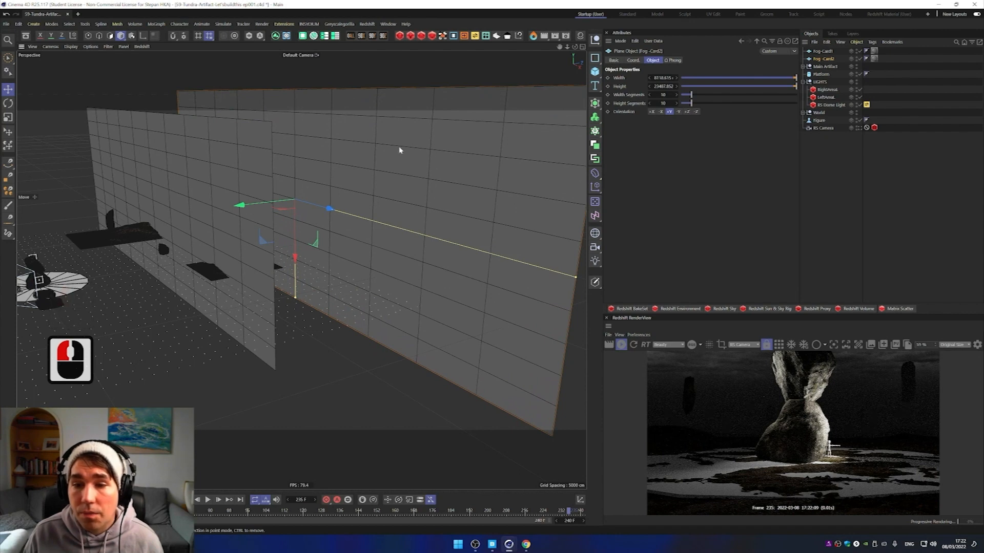
left_click_drag(295, 257, 307, 239)
Step: Shift Fog-Card1 slightly sideways along its long axis
left_click(206, 226)
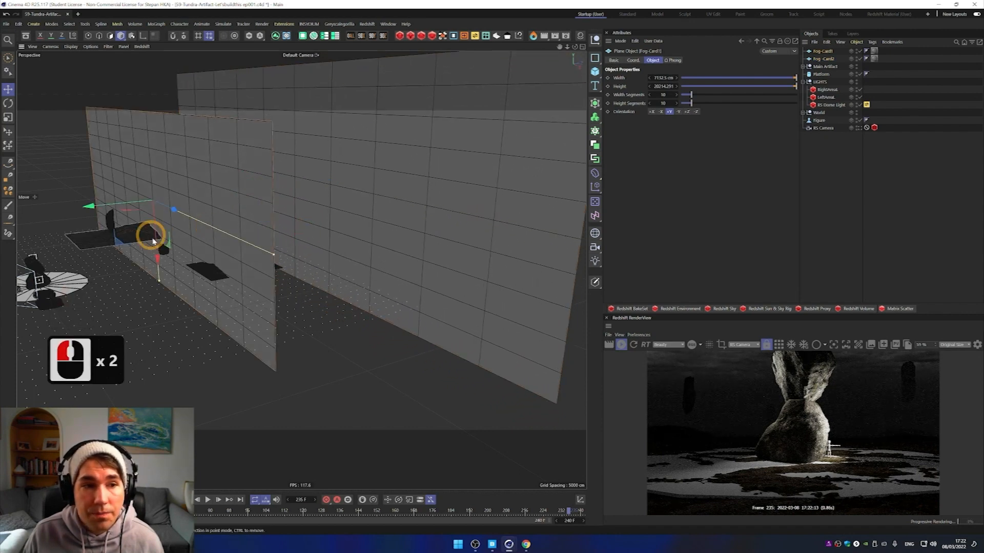
left_click_drag(174, 211, 190, 219)
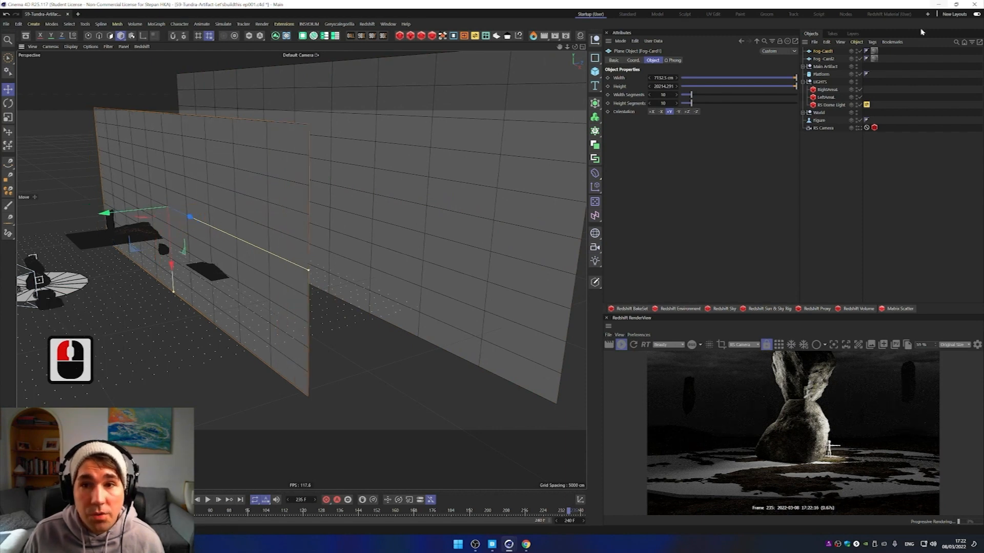
Step: Delete the Protection tag from the RS Camera and look through that camera
left_click(867, 128)
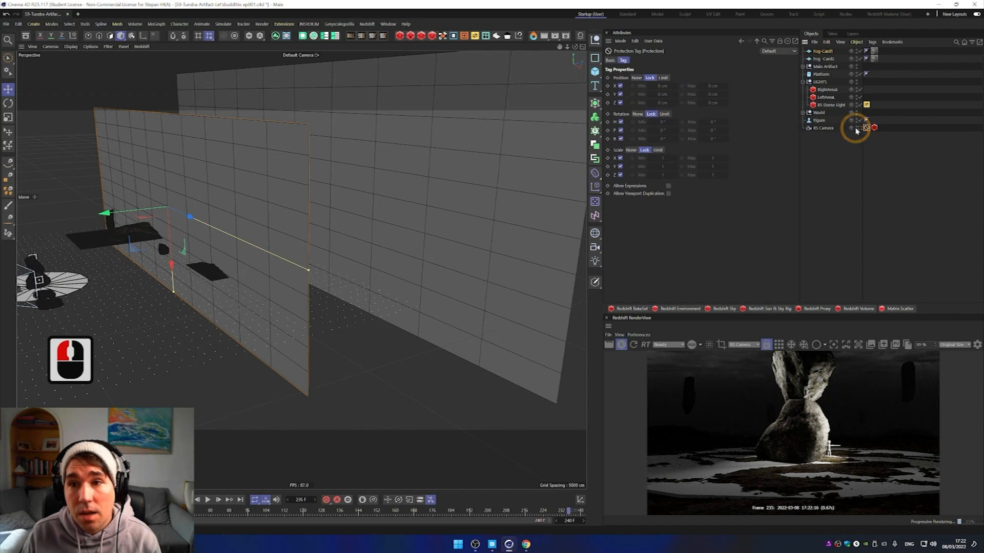
key("Delete")
left_click(859, 128)
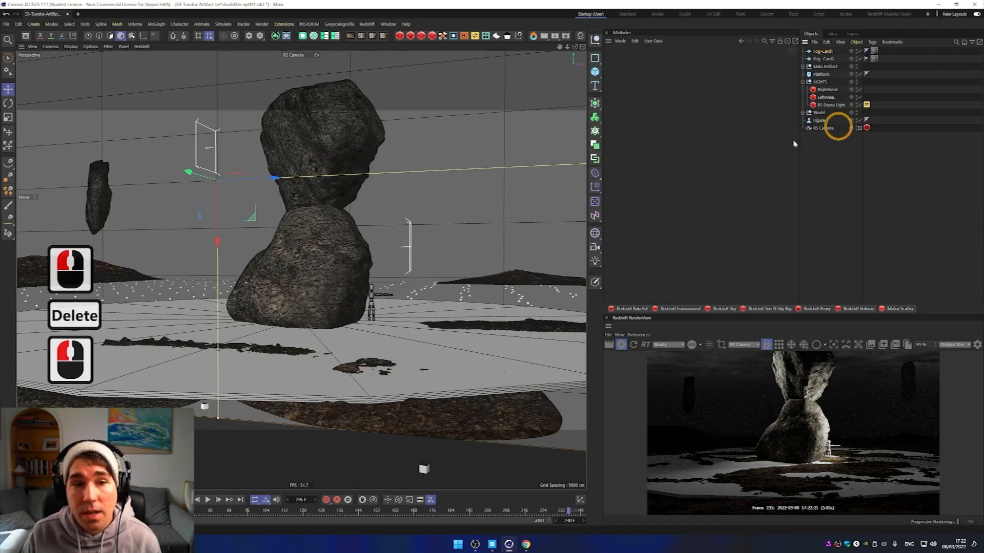
Step: Reframe the RS Camera to a wider shot that shows the whole artifact and its circular platform
scroll(388, 192, "down", 4)
middle_click_drag(388, 193, 376, 199, "alt")
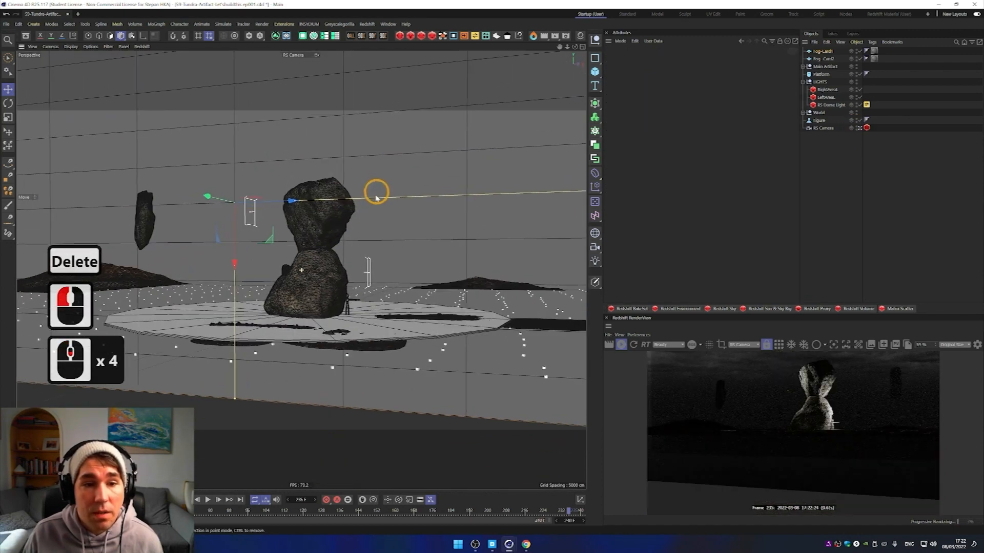
scroll(376, 198, "up", 2, "alt")
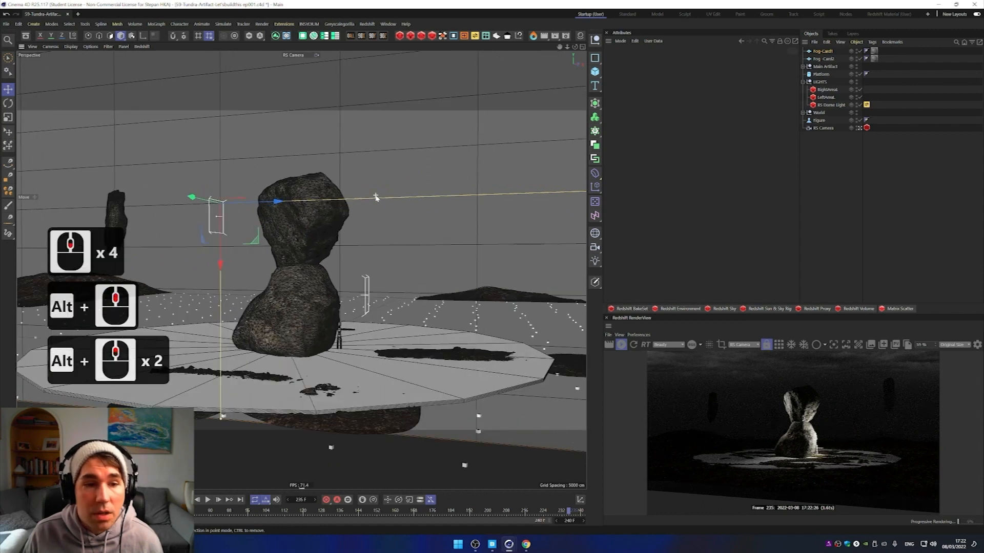
middle_click_drag(347, 205, 368, 190, "alt")
scroll(368, 191, "up", 1, "alt")
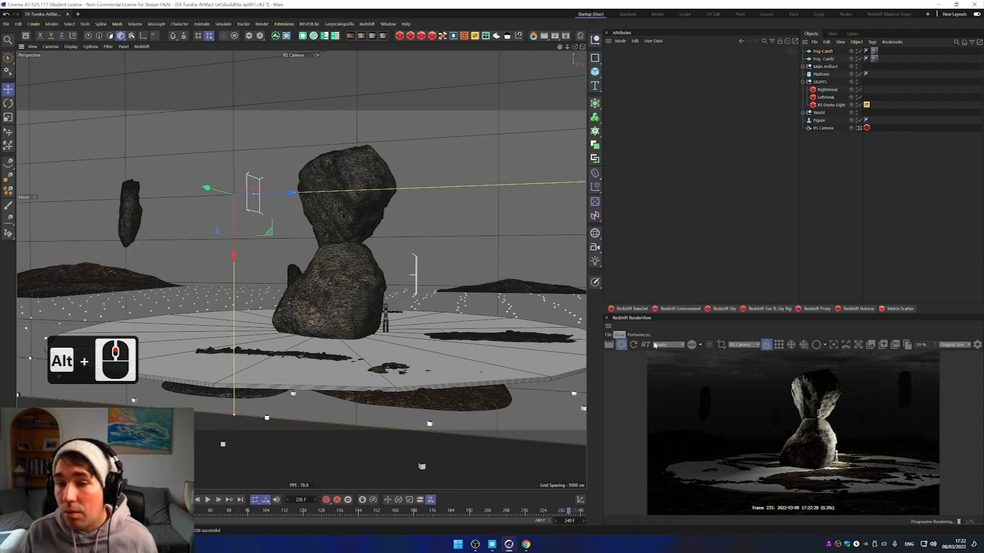
middle_click_drag(491, 296, 458, 310, "alt")
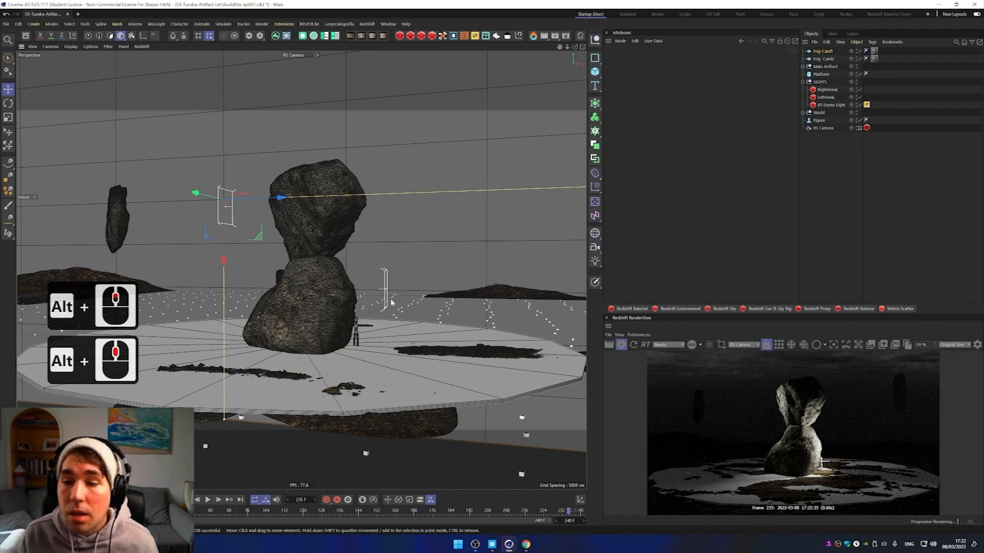
left_click_drag(333, 327, 332, 325, "alt")
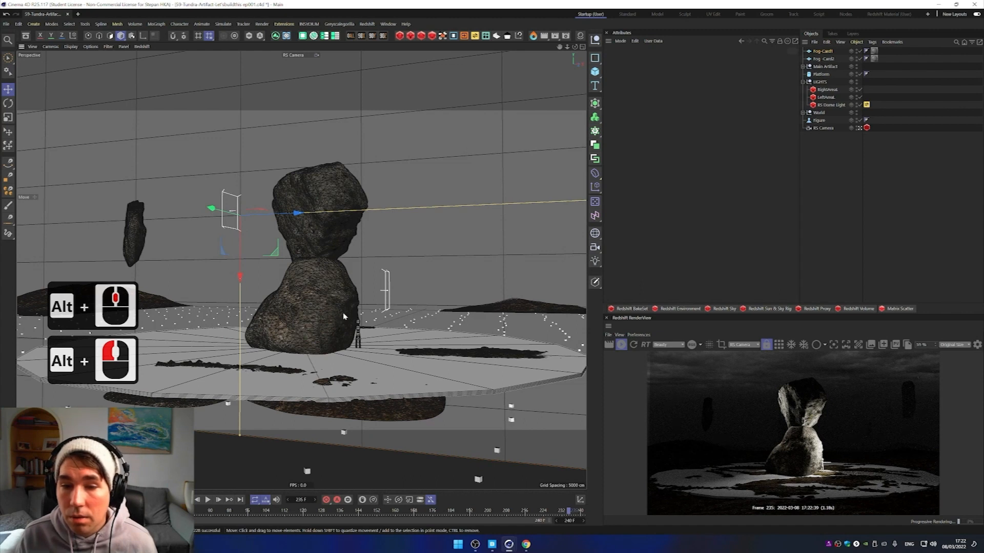
left_click_drag(337, 318, 316, 330, "alt")
Step: Stretch Fog-Card1 lengthwise so it spans farther across the background behind the artifact
scroll(316, 329, "down", 13, "alt")
left_click_drag(254, 319, 369, 311, "alt")
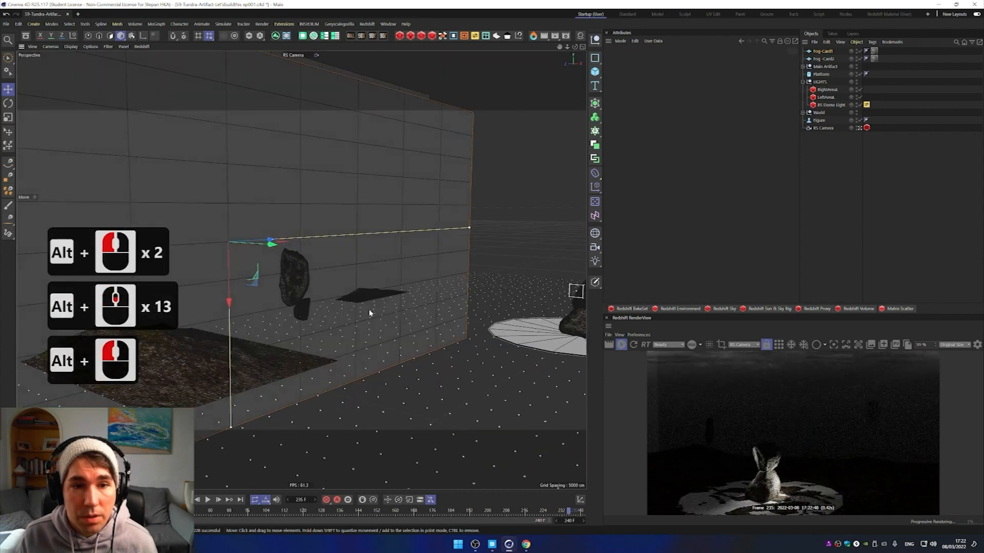
left_click_drag(469, 228, 513, 224)
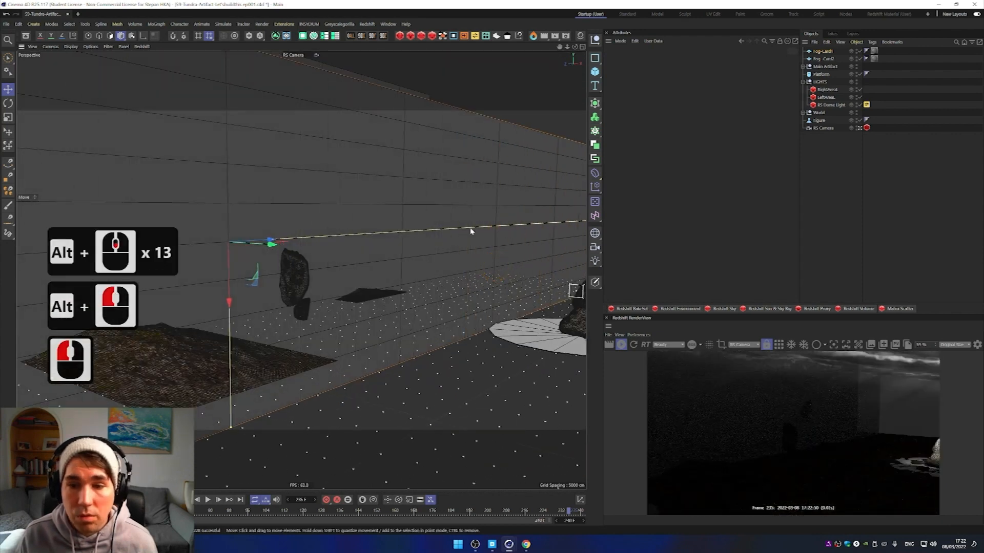
left_click_drag(425, 287, 344, 310, "alt")
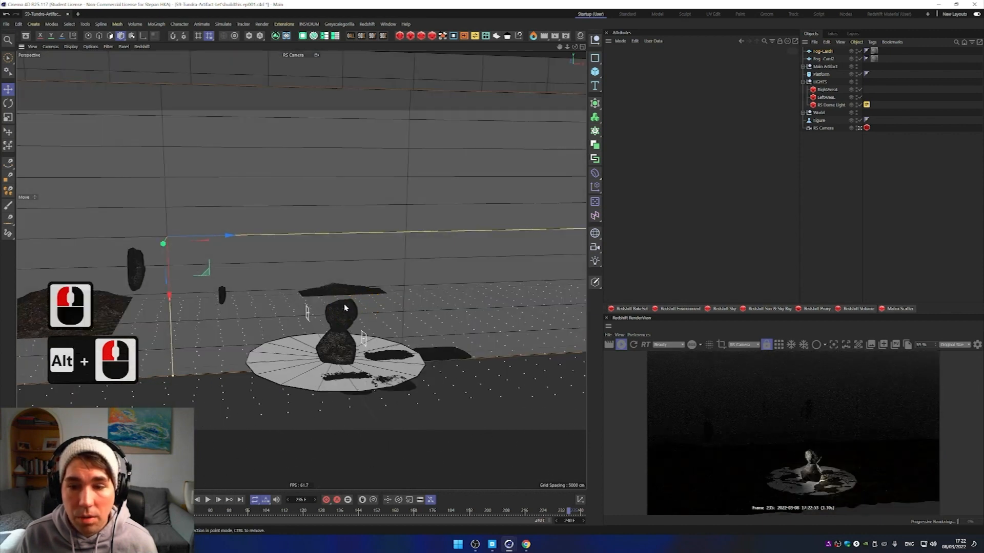
Step: Reframe the RS Camera closer to the artifact, keeping the circular platform, floating rocks and cloudy sky in the shot
left_click_drag(324, 298, 313, 284, "alt")
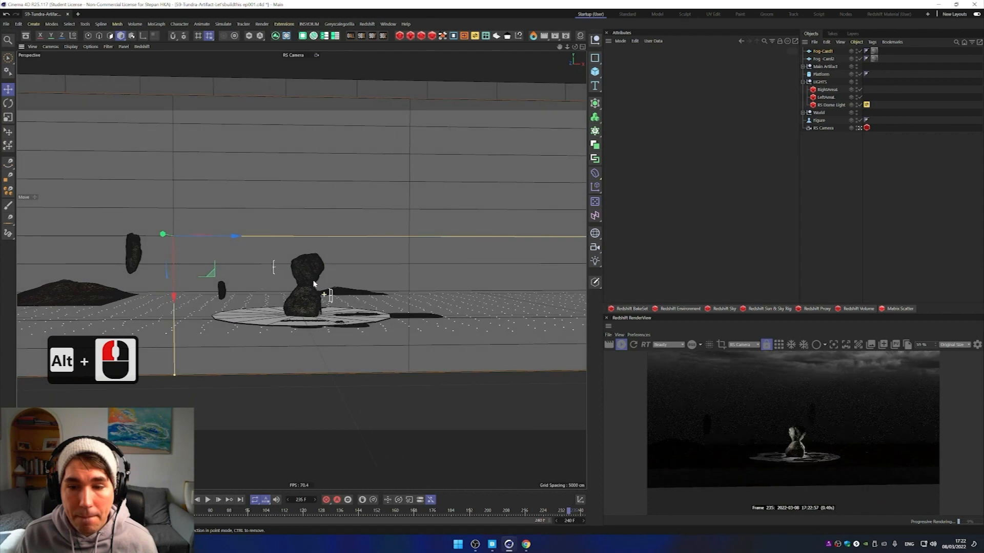
left_click(314, 284, "alt")
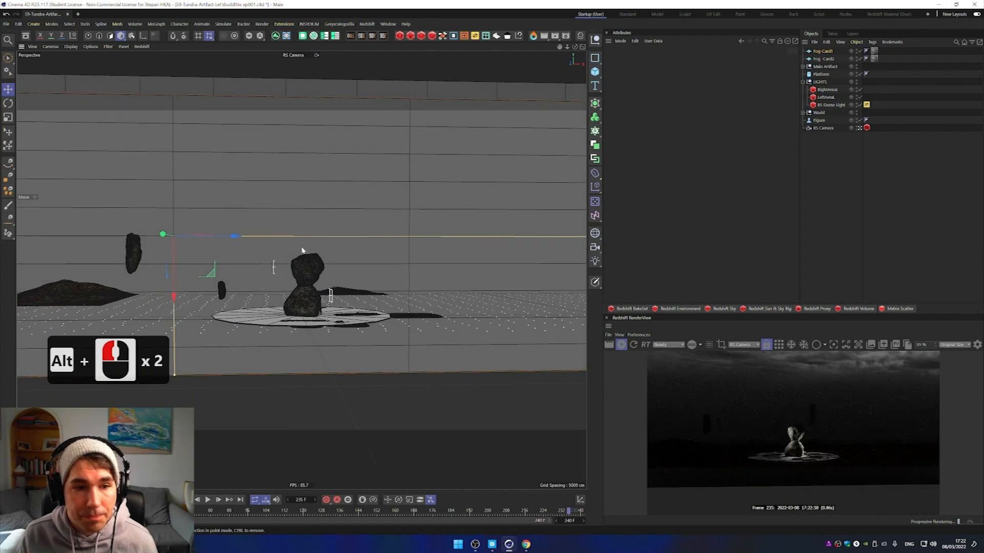
middle_click_drag(302, 250, 274, 280, "alt")
scroll(271, 284, "up", 7, "alt")
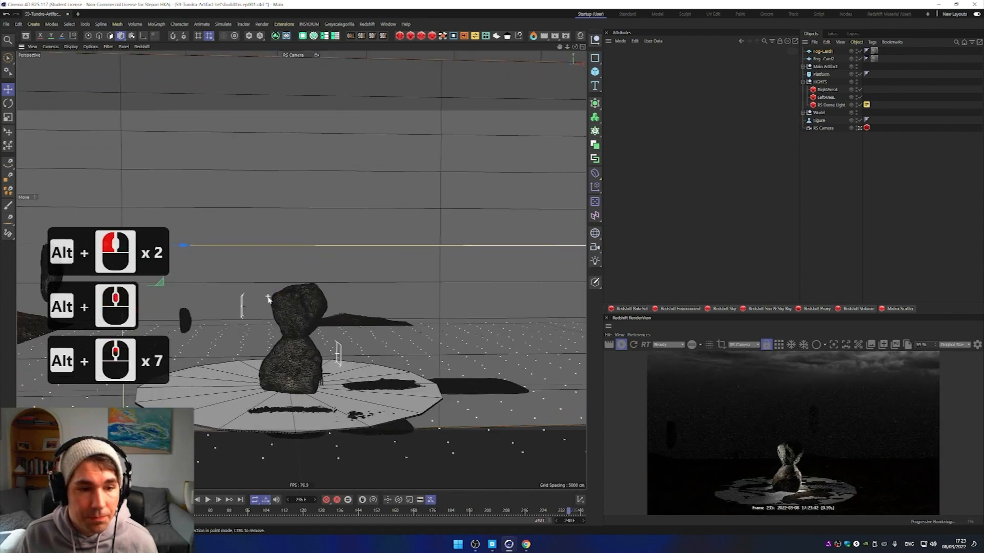
scroll(271, 302, "up", 2, "alt")
scroll(277, 306, "down", 1, "alt")
left_click_drag(278, 307, 260, 301, "alt")
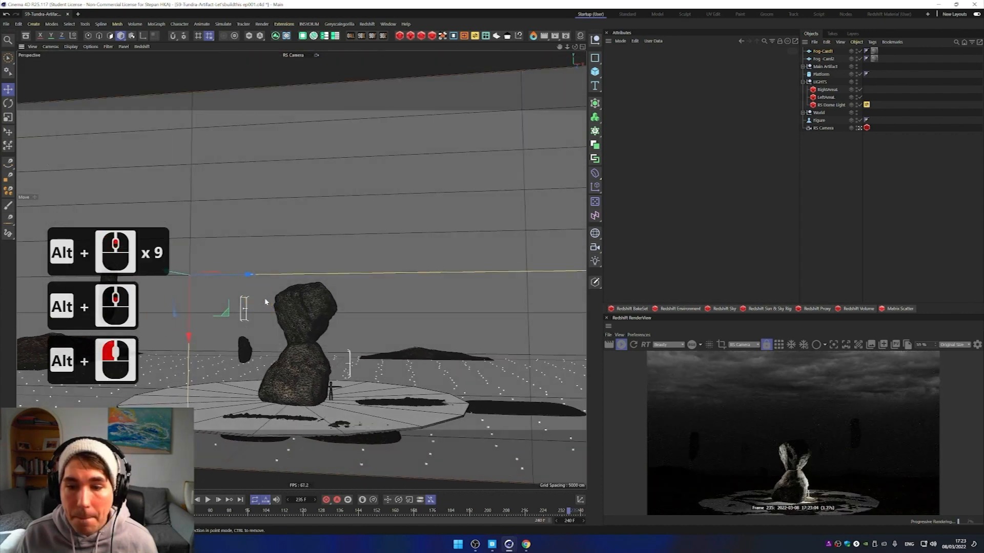
Step: Try moving the small rock beside the artifact farther away from it and rotating the rock to lie on its side
left_click(246, 351)
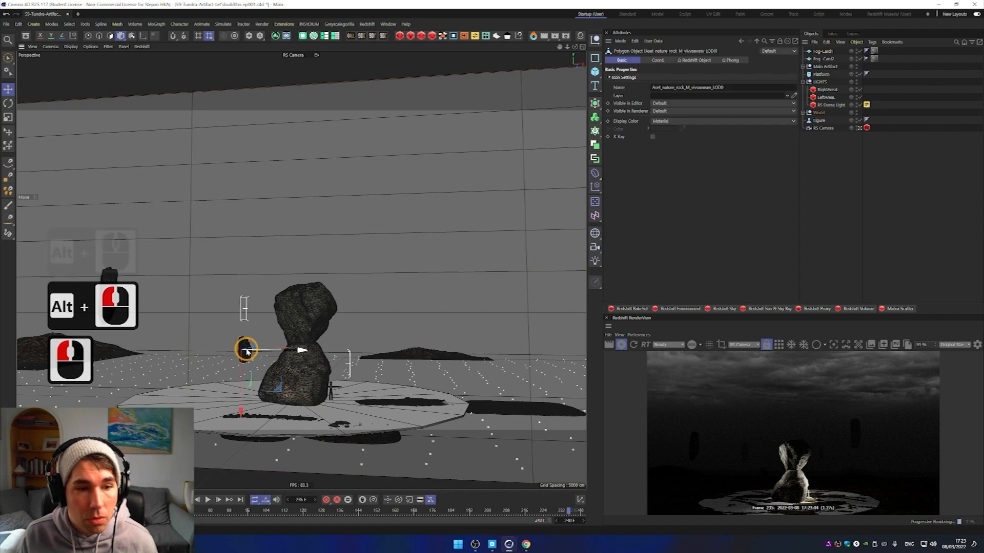
left_click_drag(302, 351, 230, 351)
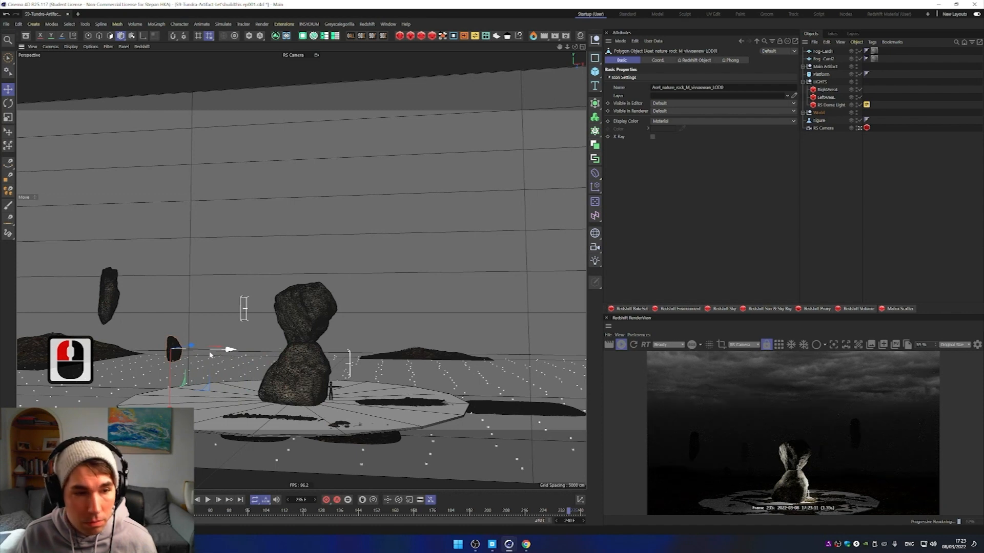
key("r")
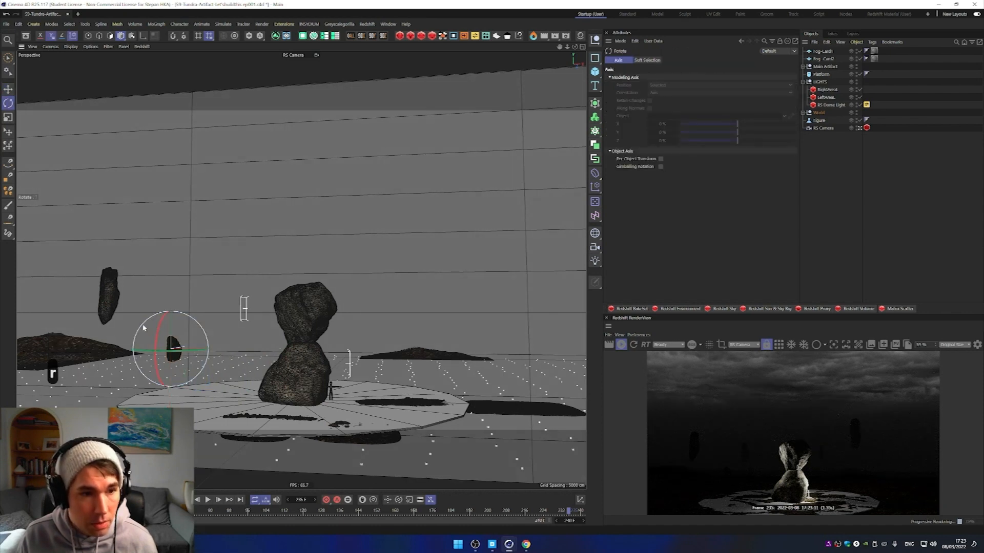
left_click_drag(160, 323, 141, 396)
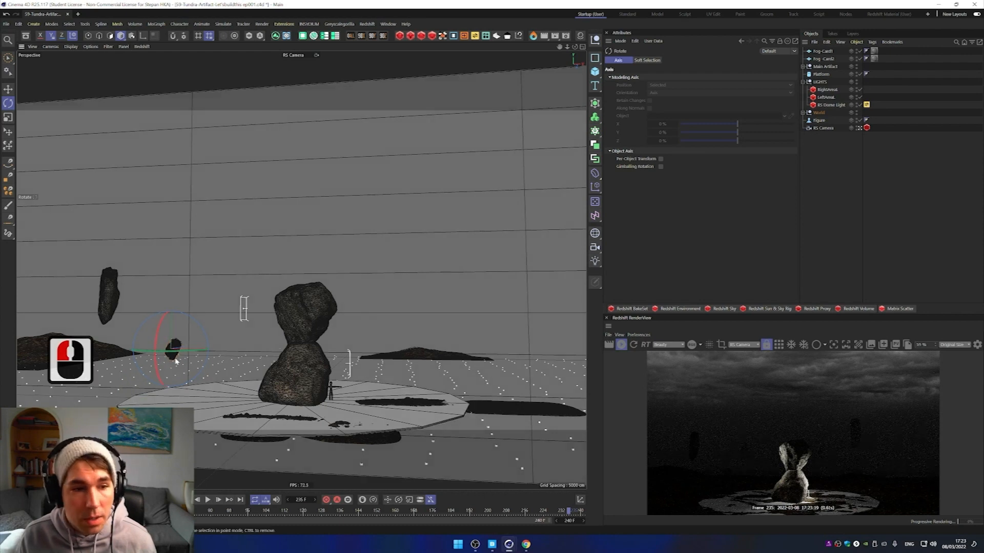
left_click_drag(174, 353, 276, 364)
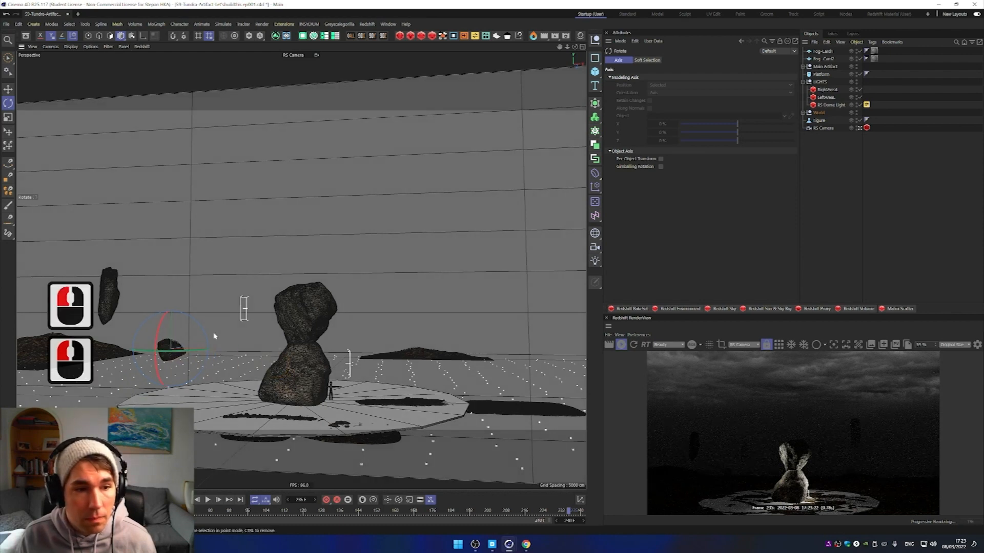
left_click_drag(204, 328, 212, 339)
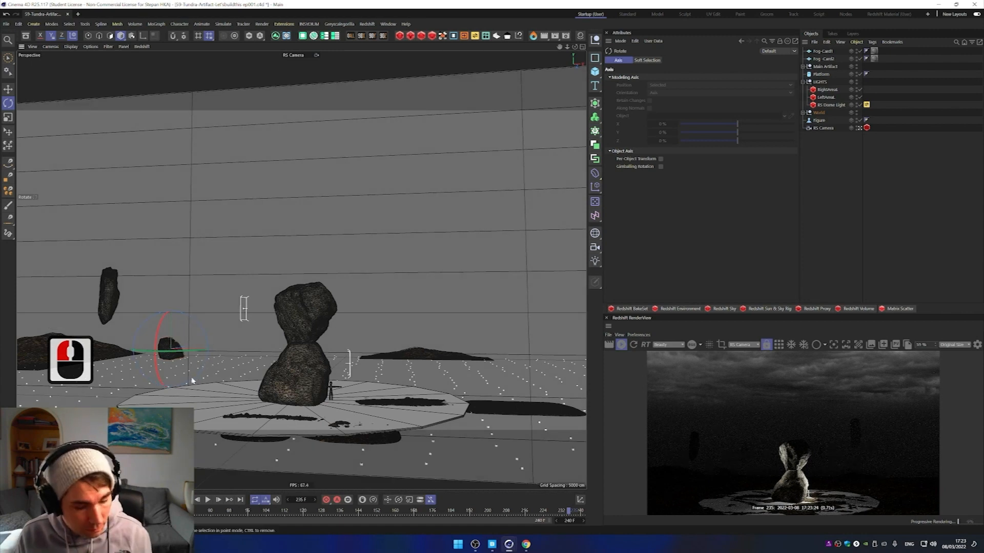
Step: Try the small rock beside the artifact at a larger size and closer position, and delete it from the scene
key("t")
left_click_drag(231, 351, 266, 377)
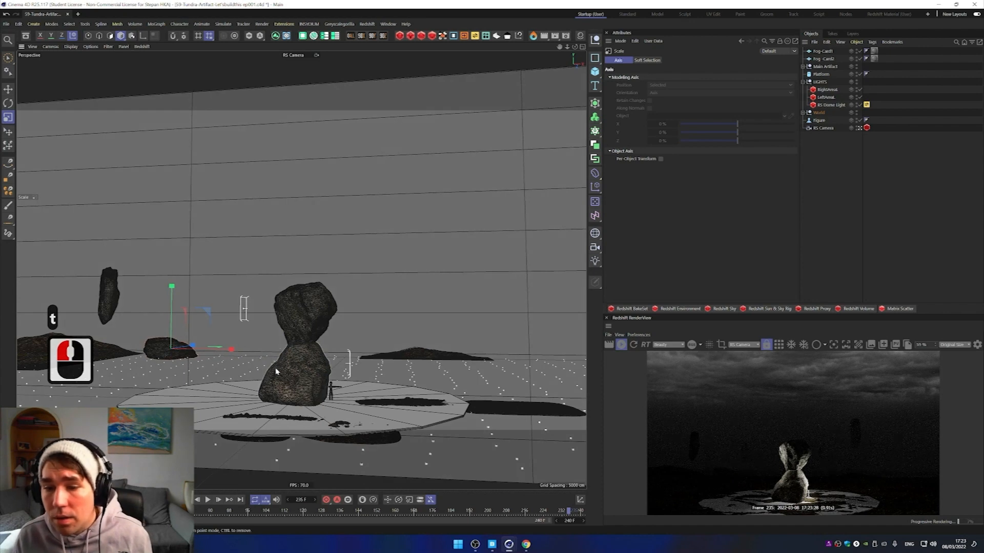
key("e")
left_click_drag(107, 358, 154, 358)
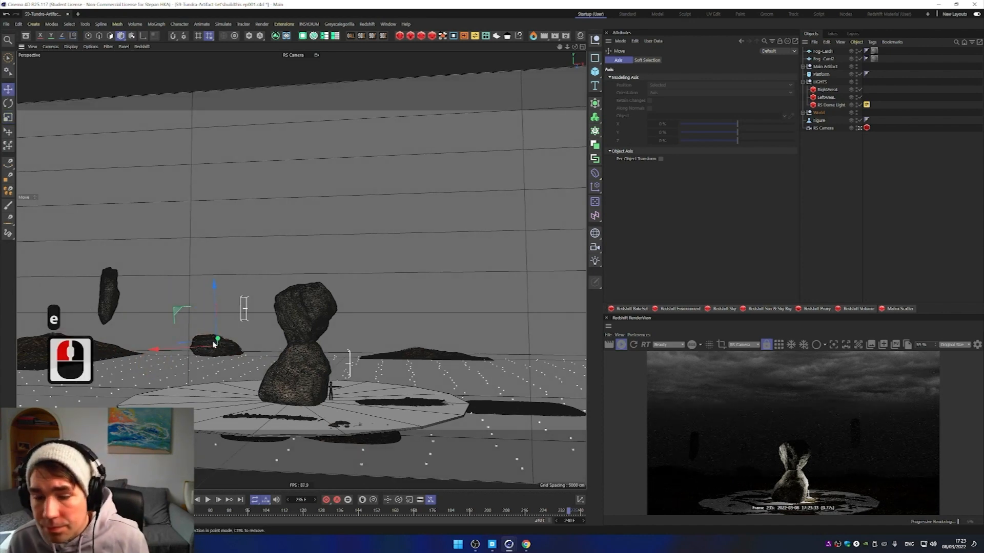
key("r")
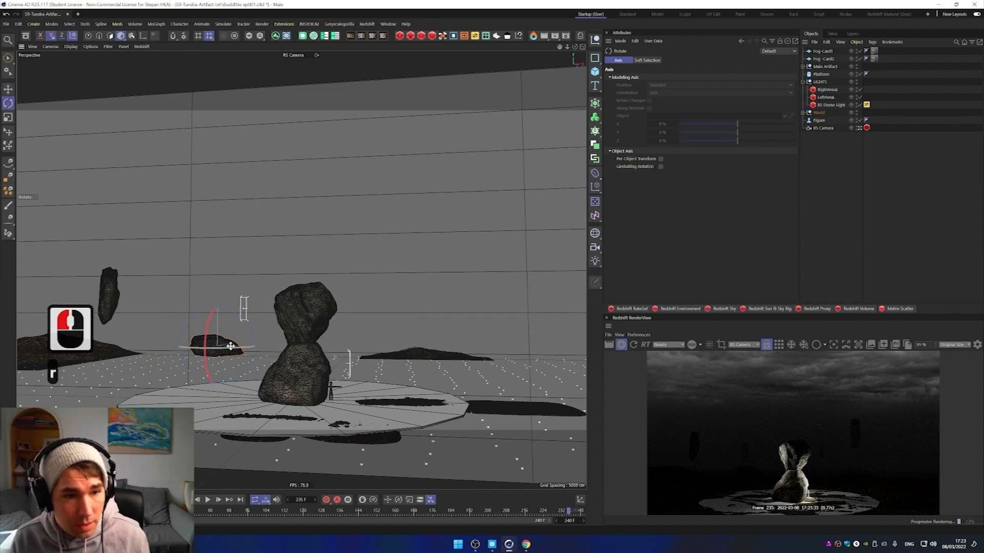
left_click_drag(231, 371, 232, 367)
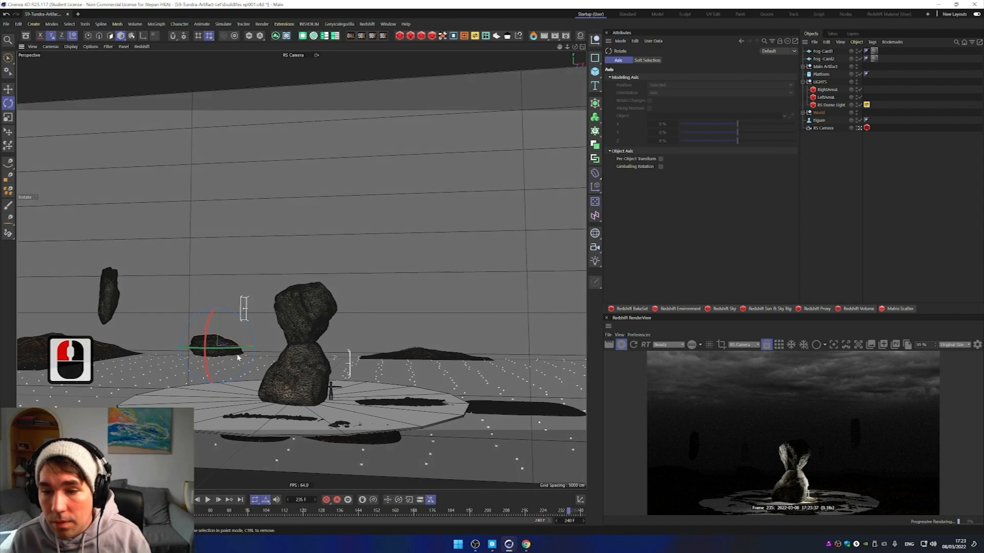
key("Delete")
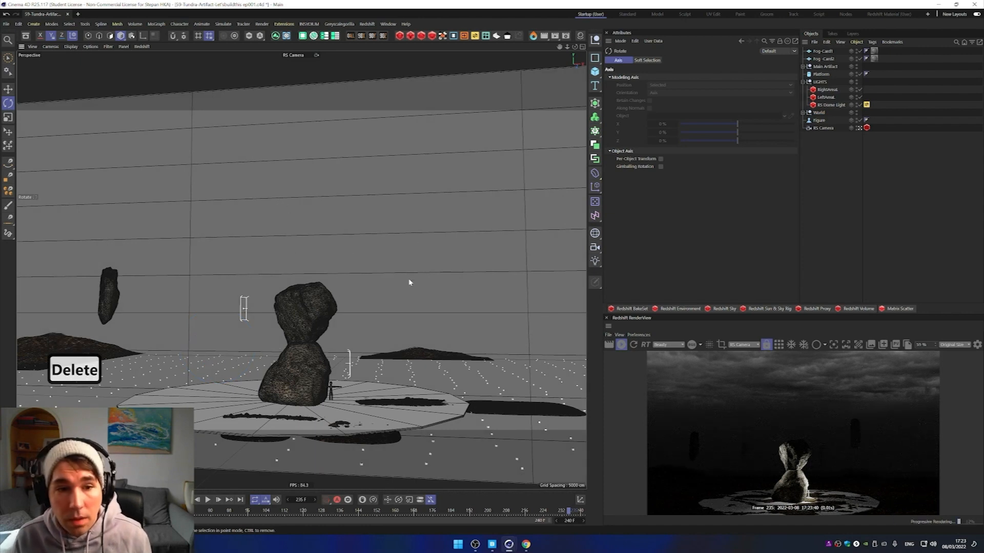
Step: Hide Fog-Card1 and Fog-Card2 in the editor viewport while leaving their render visibility on
left_click(434, 219)
left_click(274, 234)
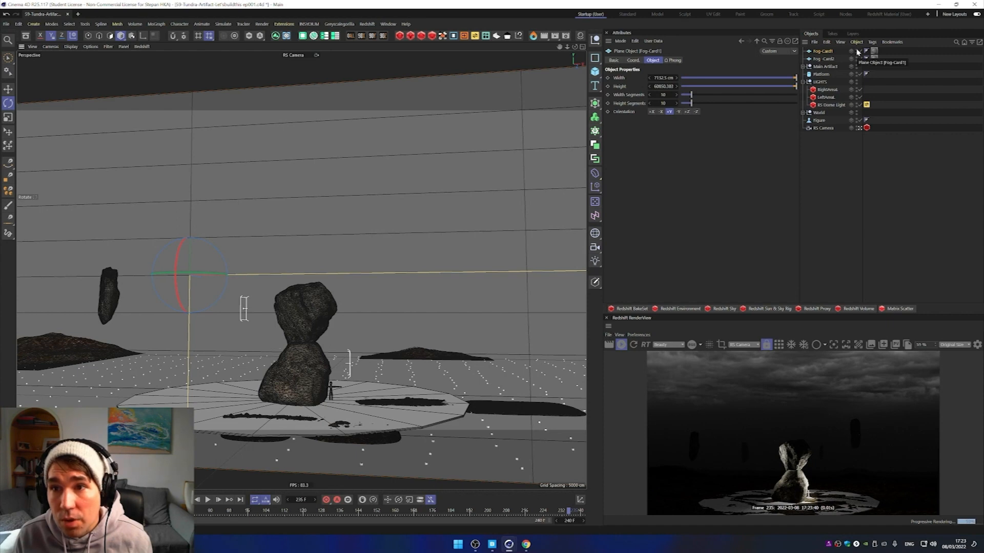
left_click(857, 51)
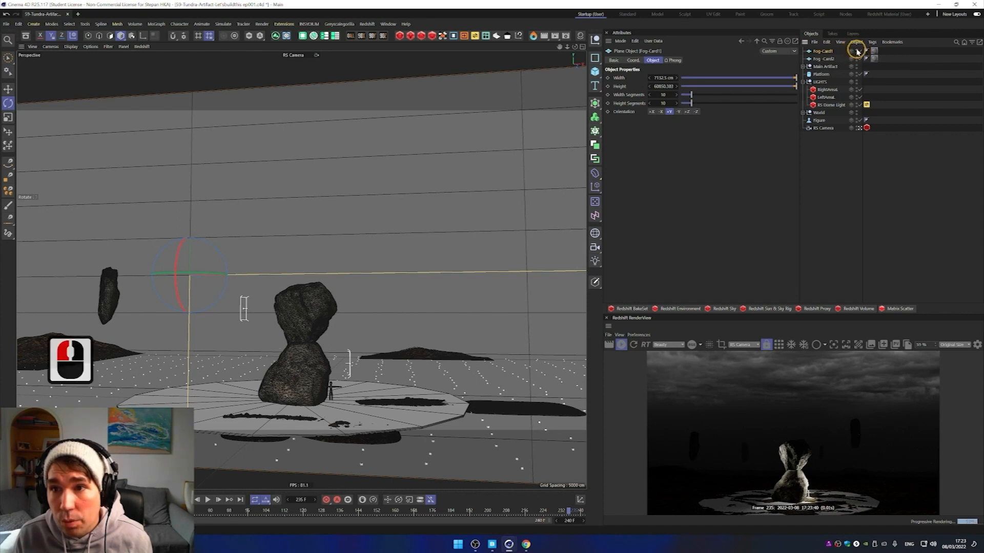
left_click(857, 51)
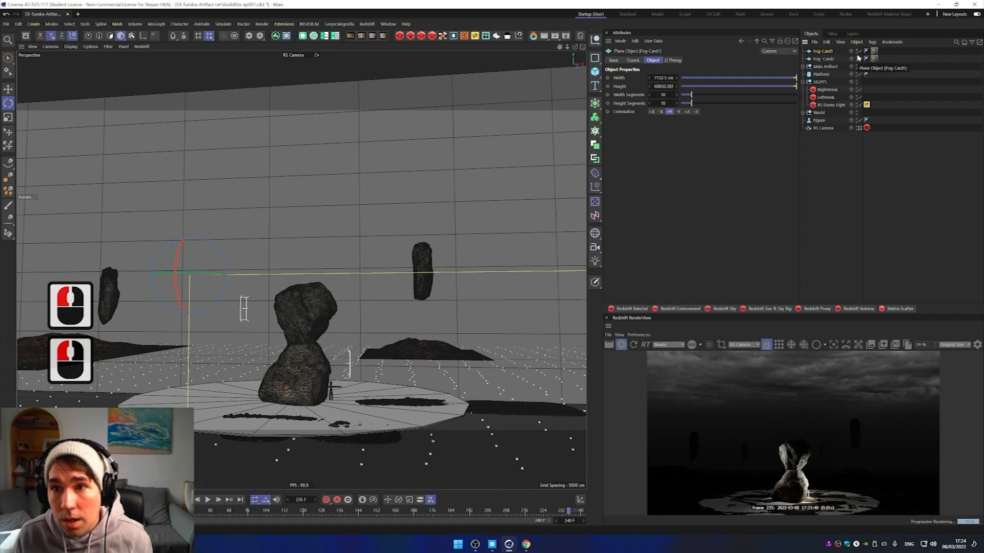
left_click(856, 59)
left_click(856, 58)
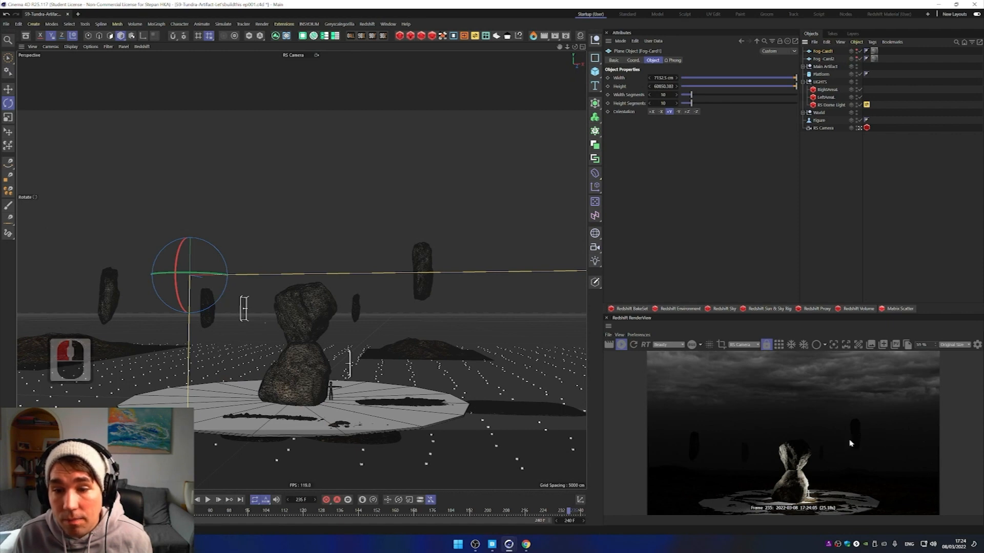
Step: Refine the RS Camera framing so the artifact is larger in the shot with floating rocks on both sides
left_click(422, 271)
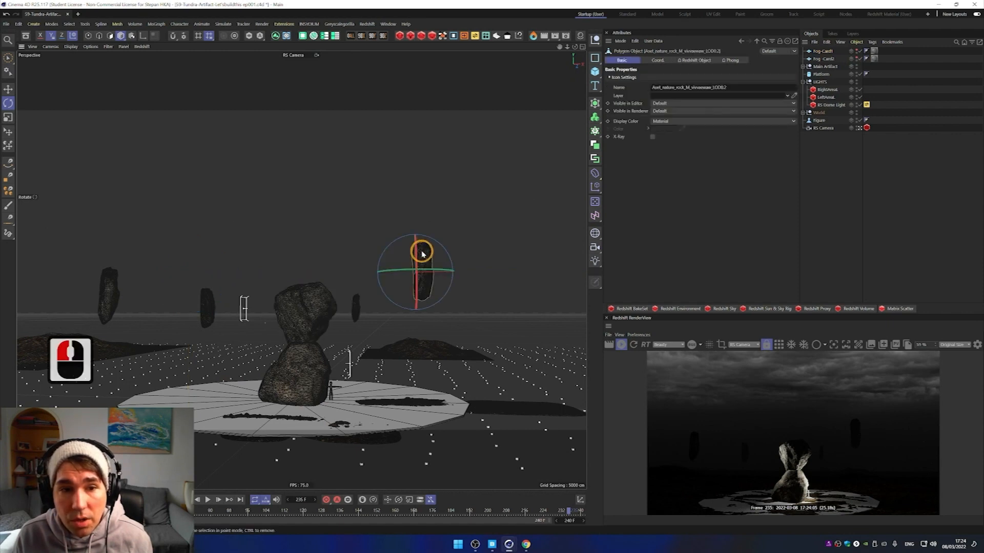
left_click_drag(326, 259, 296, 317, "alt")
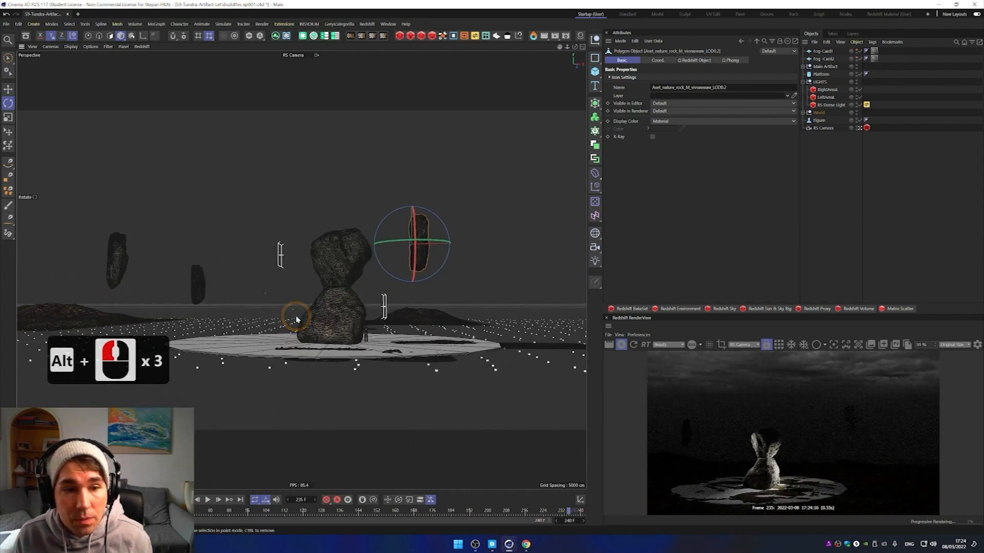
middle_click_drag(294, 317, 296, 316, "alt")
right_click_drag(302, 313, 304, 309, "alt")
mouse_move(304, 308)
left_mouse_down("alt")
mouse_move(302, 287)
mouse_move(291, 297)
left_mouse_up("alt")
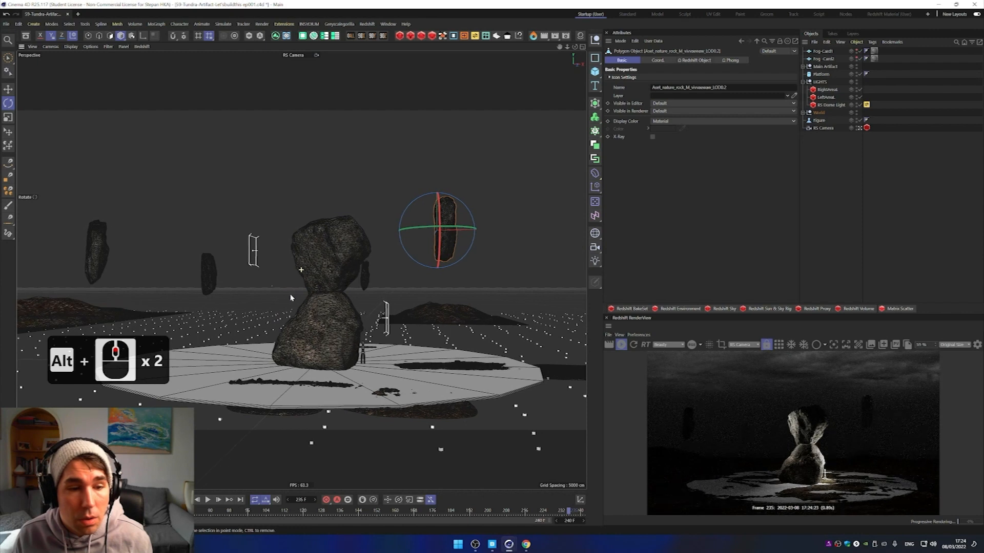
right_click_drag(291, 297, 290, 298, "alt")
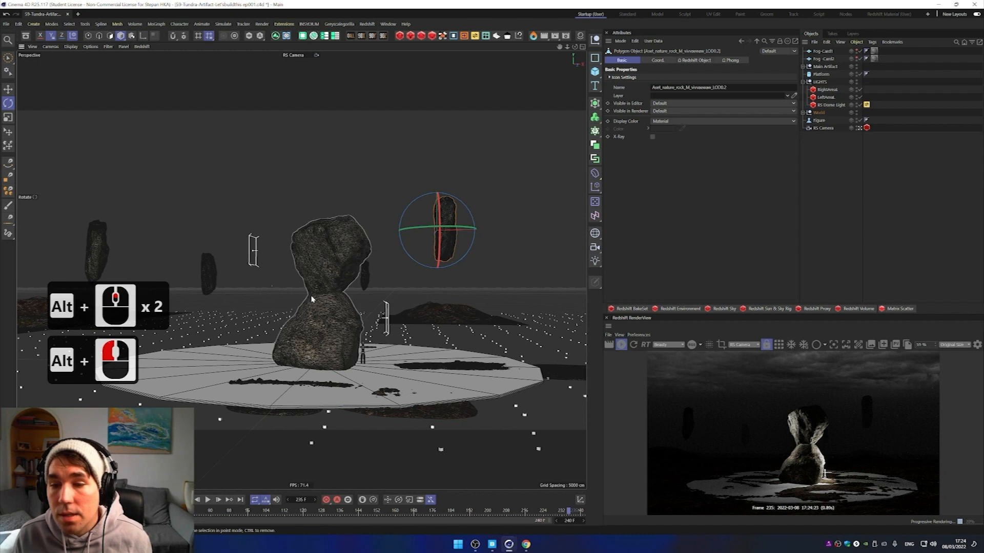
Step: Move the LeftAreaL light closer to the artifact and set its intensity to 26.57
left_click(259, 255)
key("e")
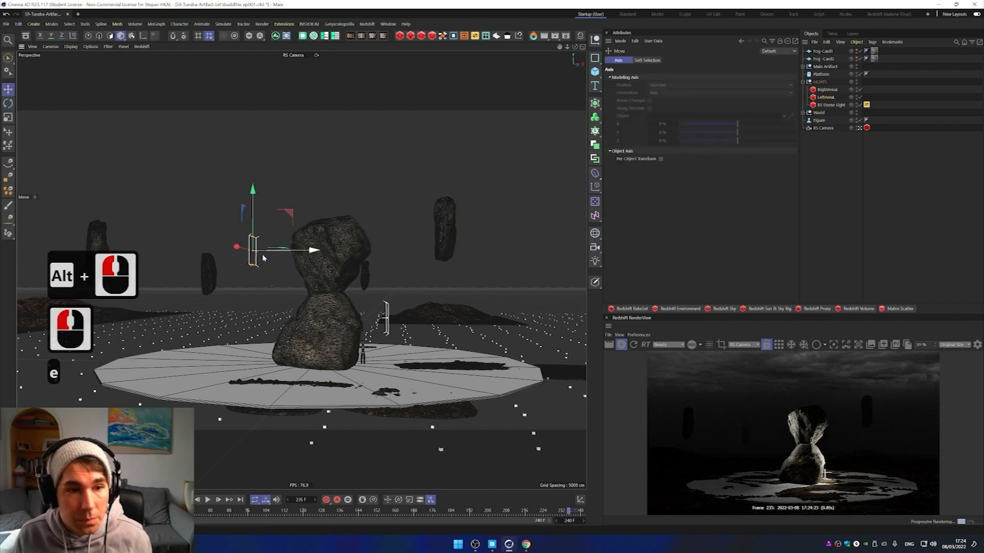
left_click_drag(310, 250, 334, 255)
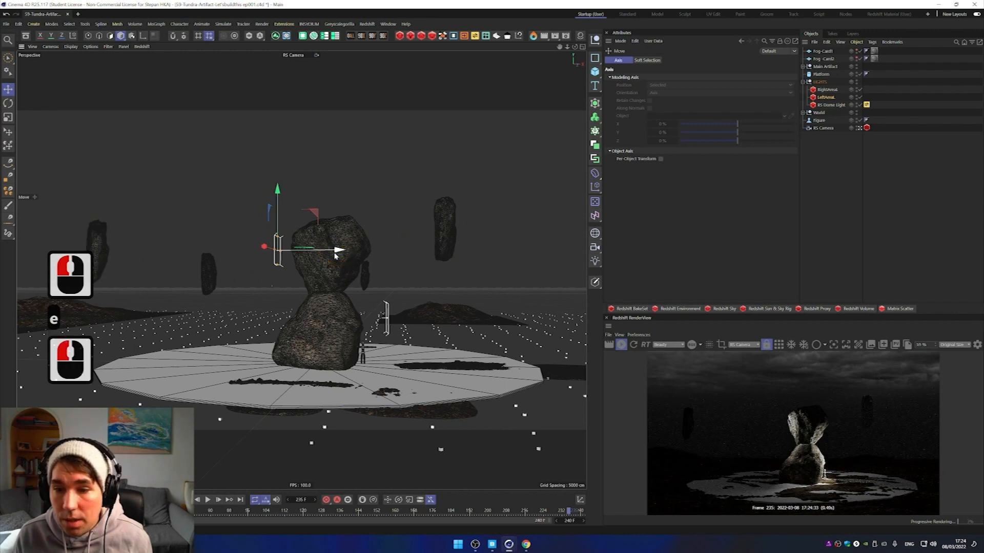
left_click(827, 99)
left_click_drag(740, 109, 708, 110)
Step: Color the LeftAreaL light with a light blue sampled from the background of the reference image in the Picture Viewer
double_click(661, 158)
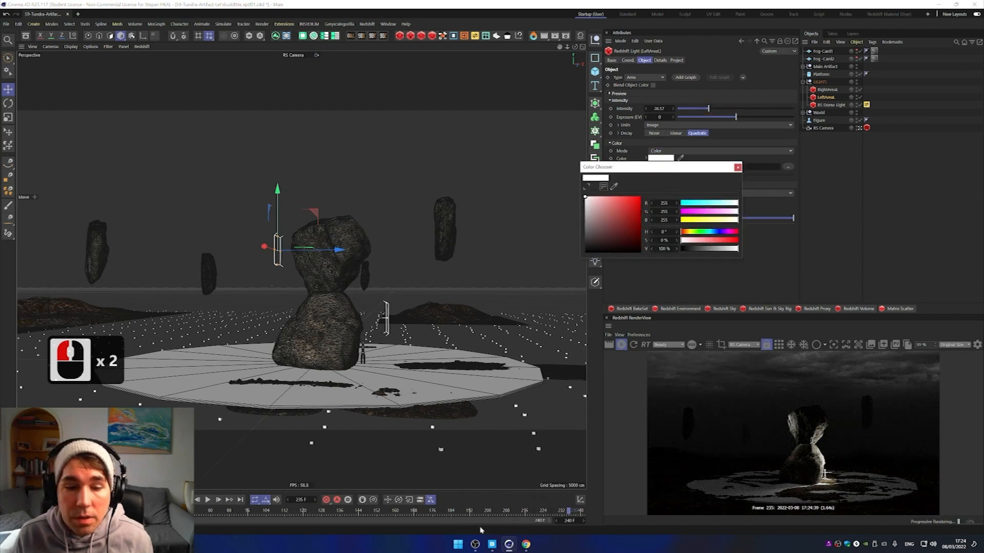
left_click(511, 547)
left_click(571, 480)
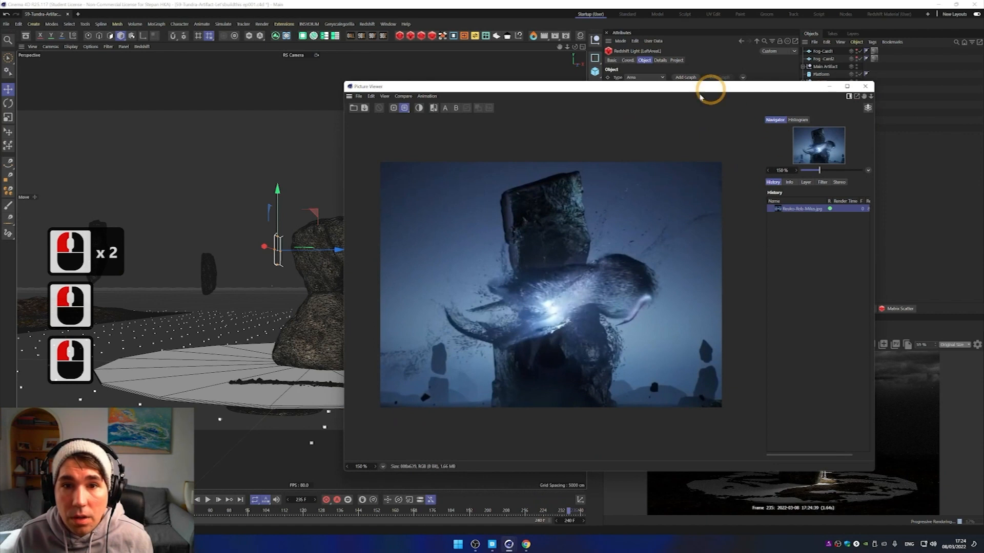
left_click_drag(655, 89, 686, 184)
left_click(681, 158)
double_click(648, 269)
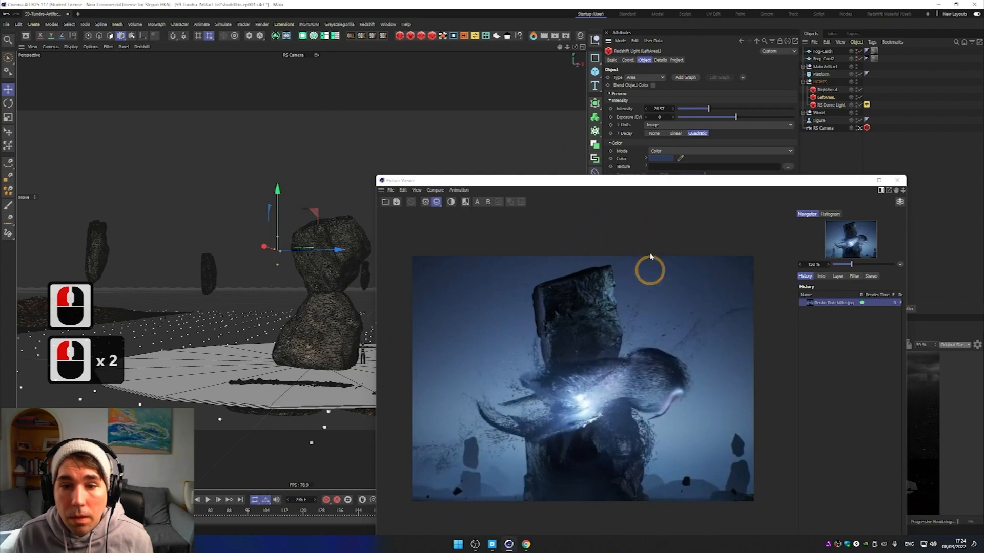
left_click(681, 158)
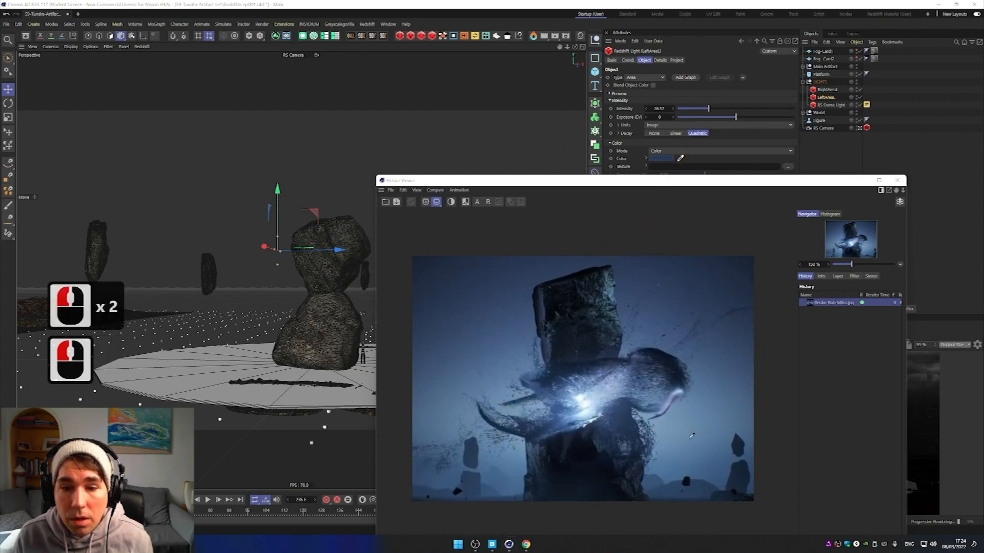
left_click(677, 424)
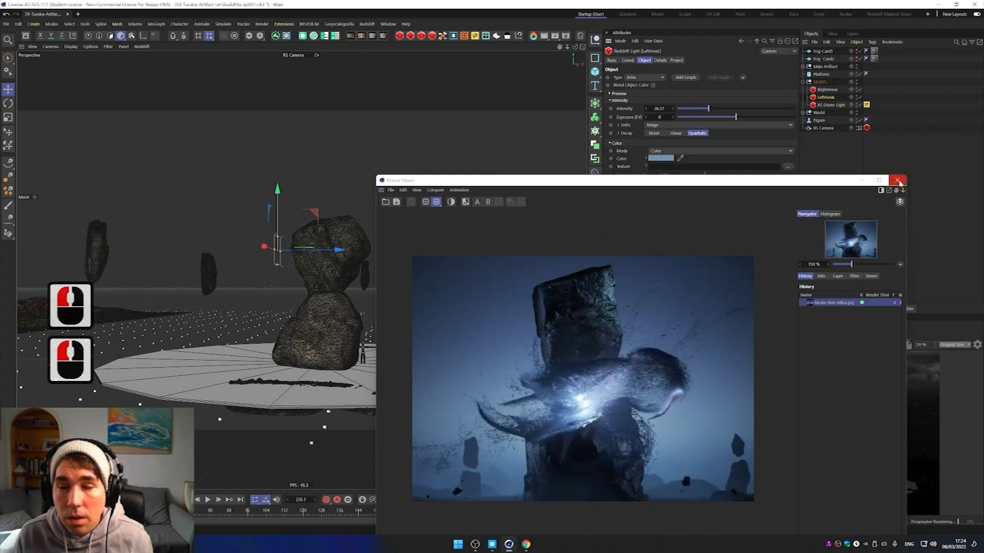
Step: Color the RightAreaL light with a muted blue, RGB 112, 147, 177, sampled from the reference image
left_click_drag(820, 180, 543, 148)
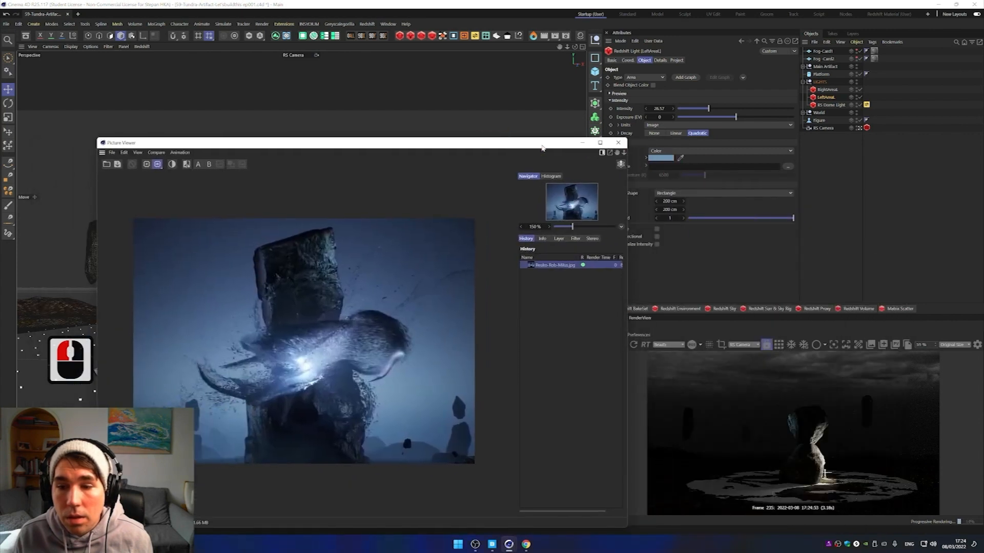
left_click(823, 91)
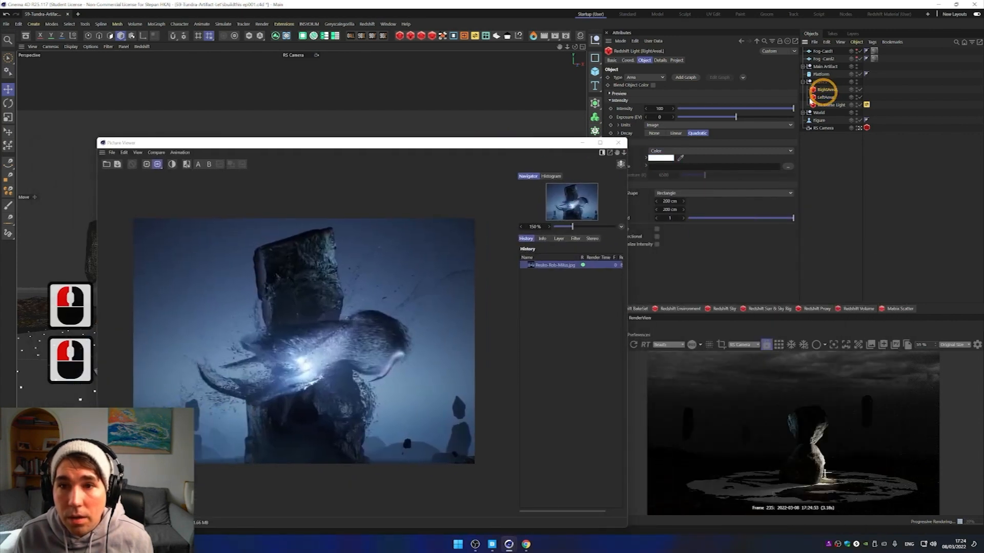
left_click(661, 157)
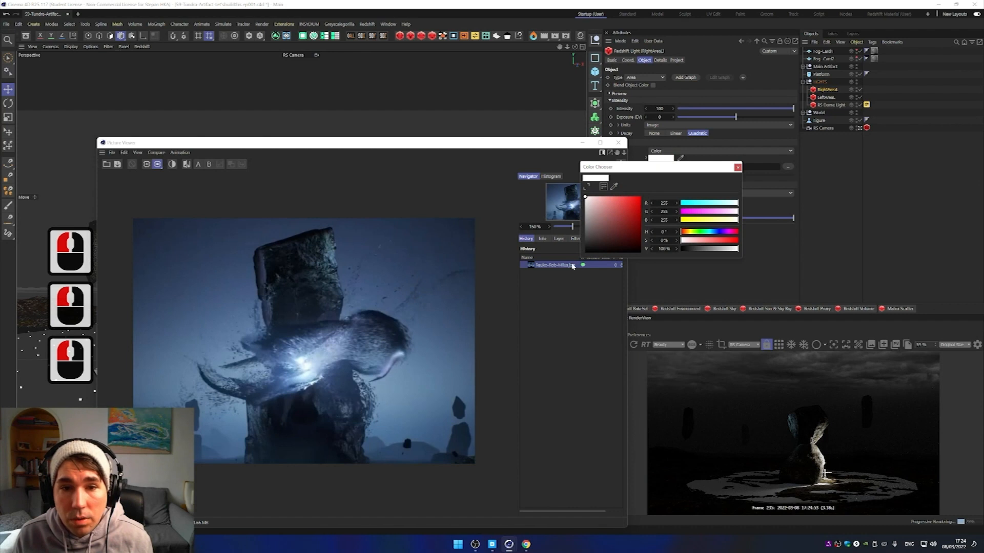
left_click(615, 187)
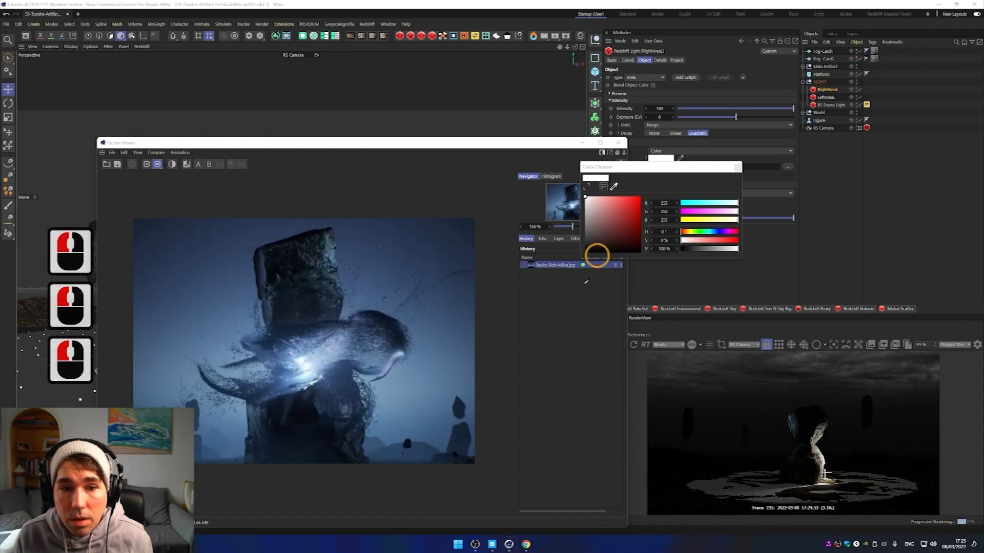
left_click(403, 392)
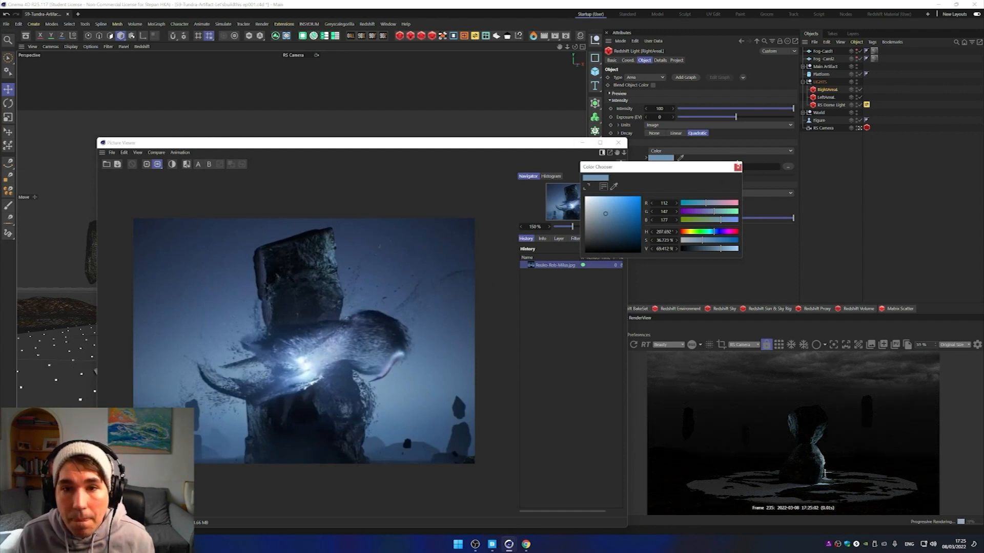
Step: Set the RS Dome Light's hue to 28.294 and its saturation to 12.876
left_click(737, 166)
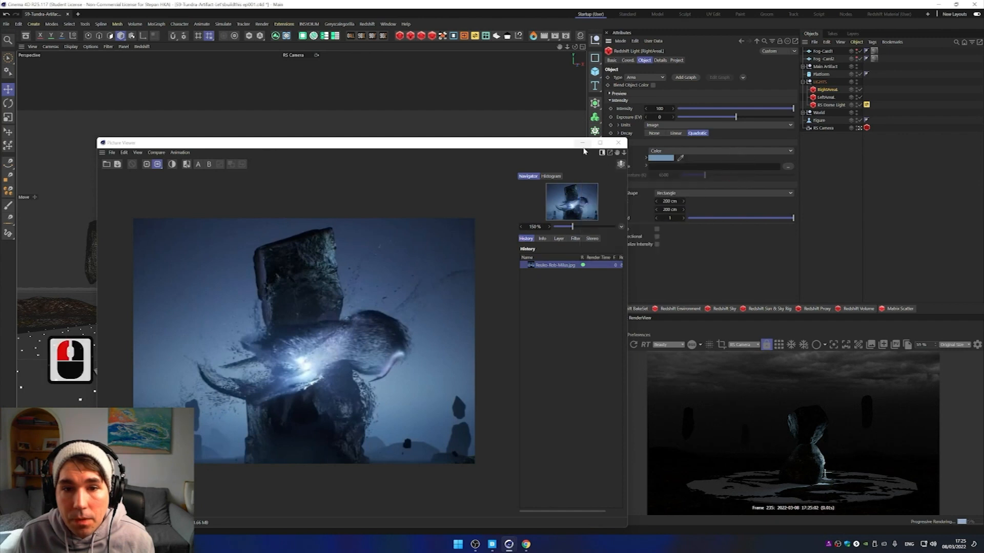
left_click_drag(565, 148, 537, 110)
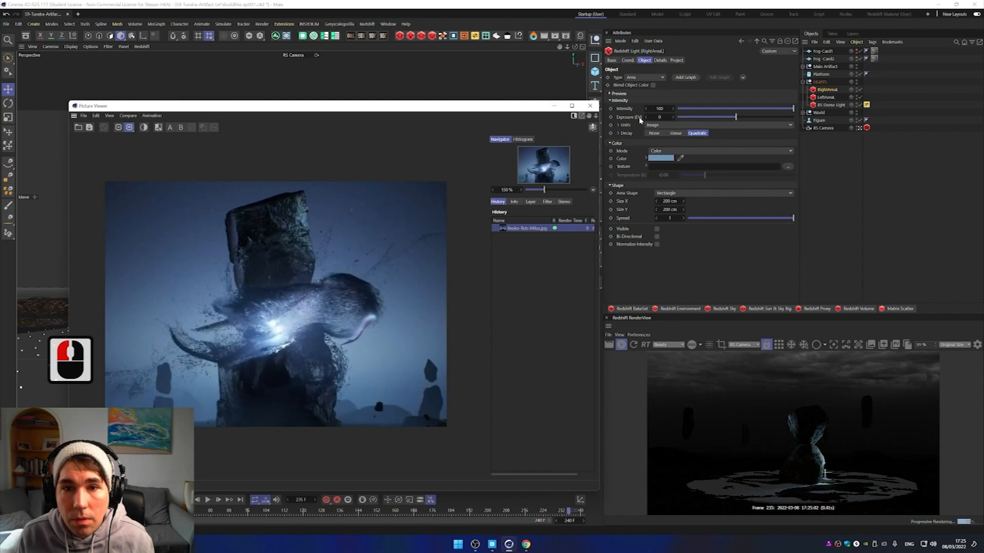
left_click(833, 105)
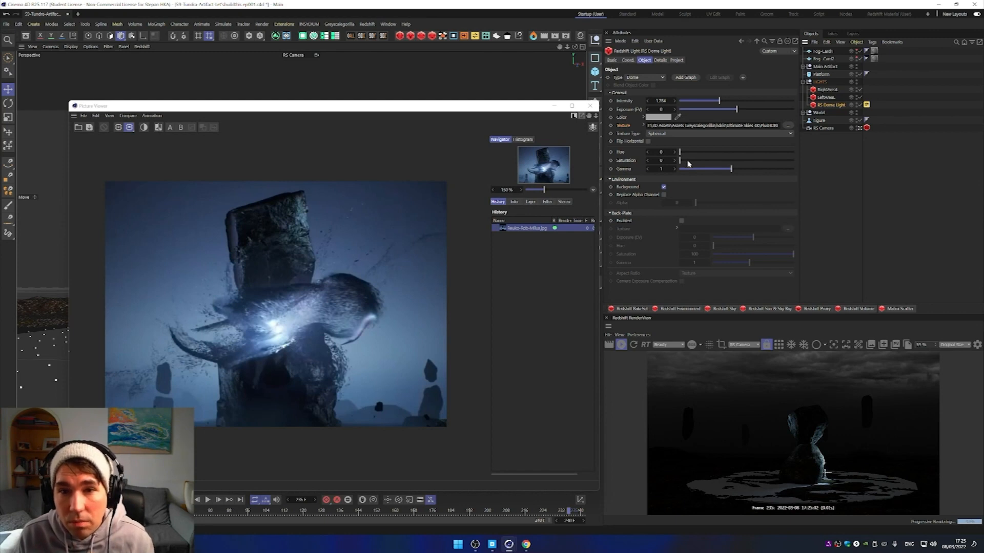
left_click_drag(687, 160, 702, 162)
left_click(702, 162)
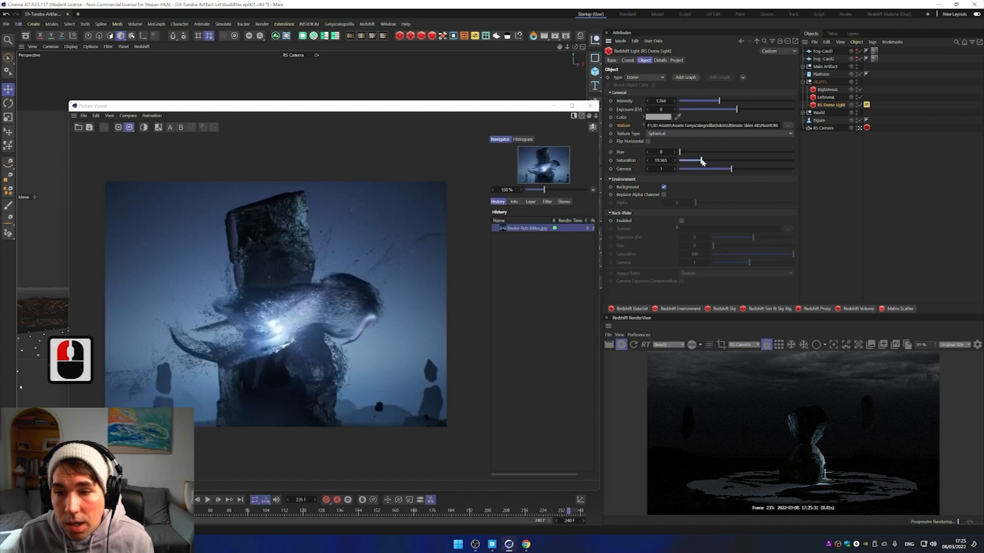
mouse_move(701, 162)
left_mouse_down()
mouse_move(687, 153)
mouse_move(789, 162)
mouse_move(753, 150)
mouse_move(700, 152)
left_mouse_up()
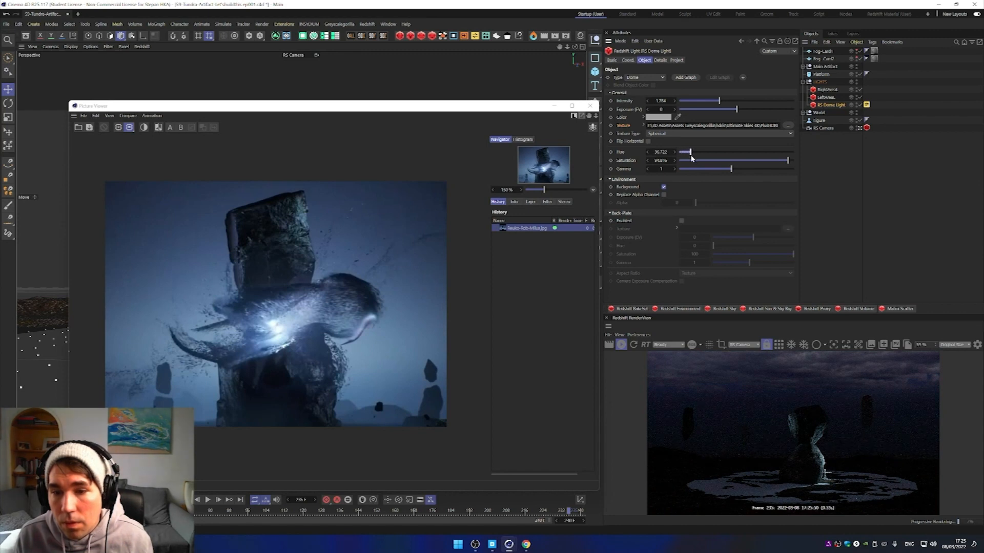
left_click_drag(688, 160, 684, 160)
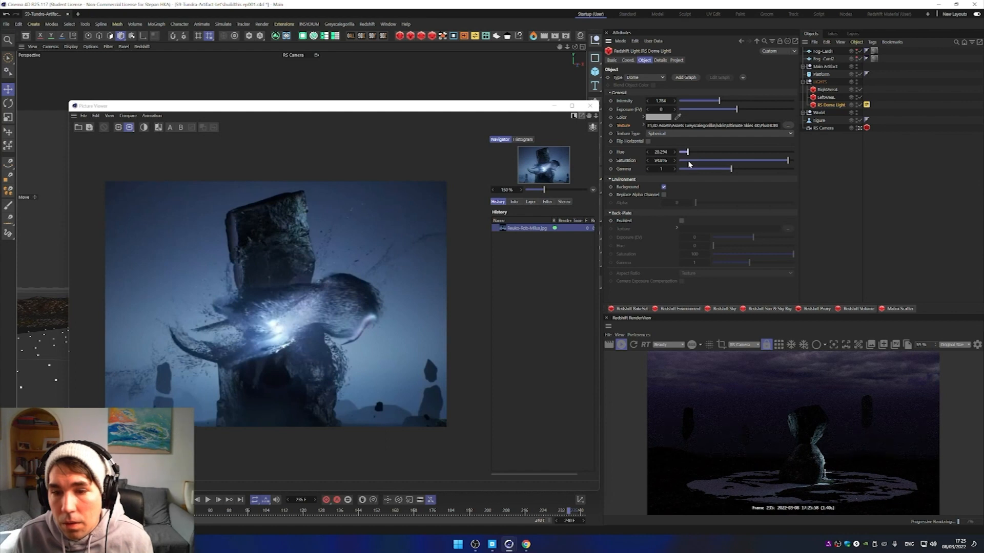
left_click_drag(698, 160, 689, 160)
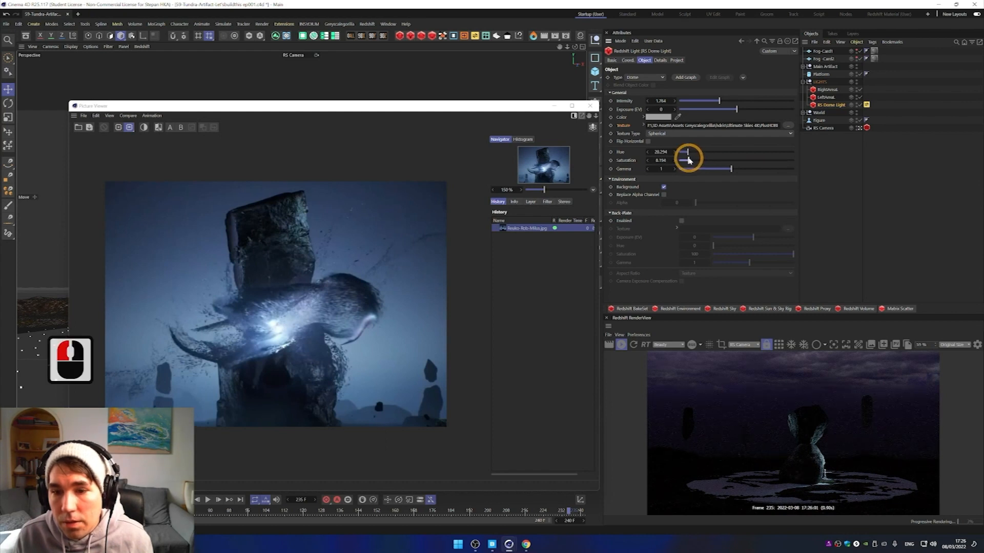
left_click(689, 160)
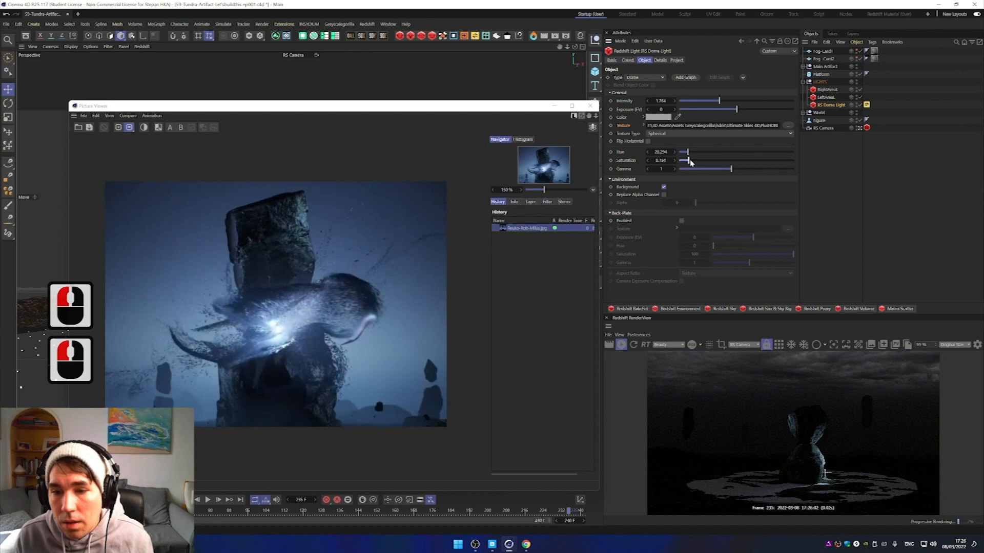
left_click_drag(690, 160, 695, 160)
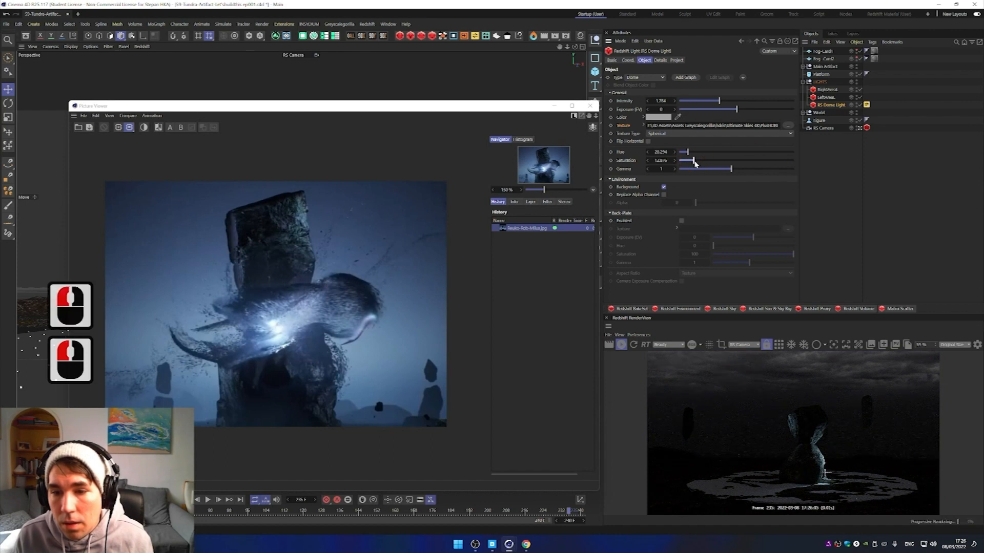
Step: Raise the RS Dome Light's intensity to 2.584 and minimize the reference image's Picture Viewer
left_click(728, 102)
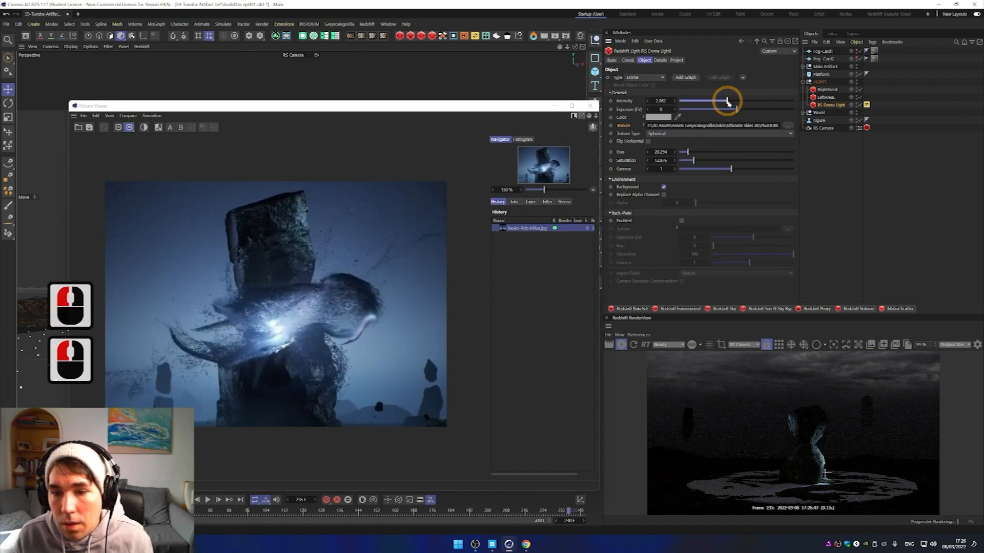
left_click(738, 104)
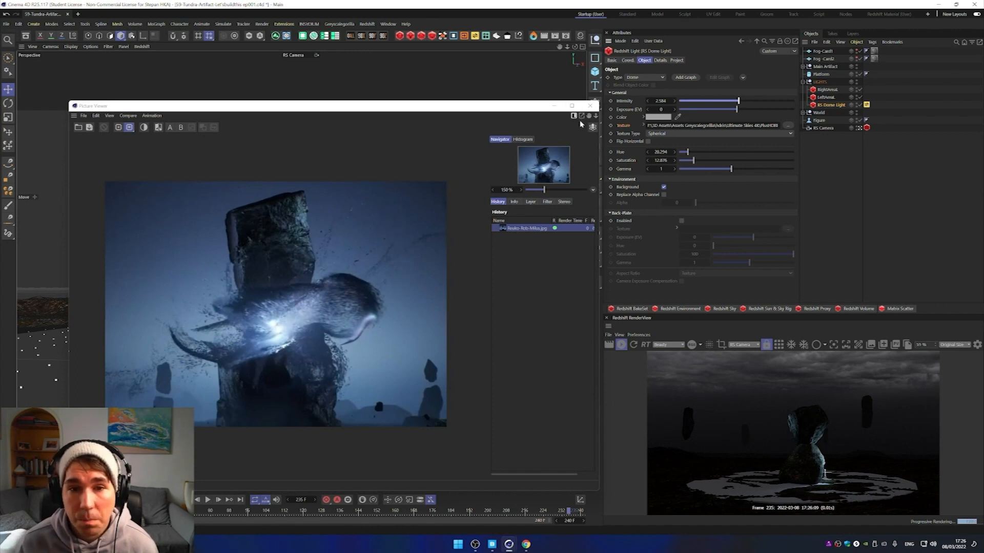
mouse_move(573, 106)
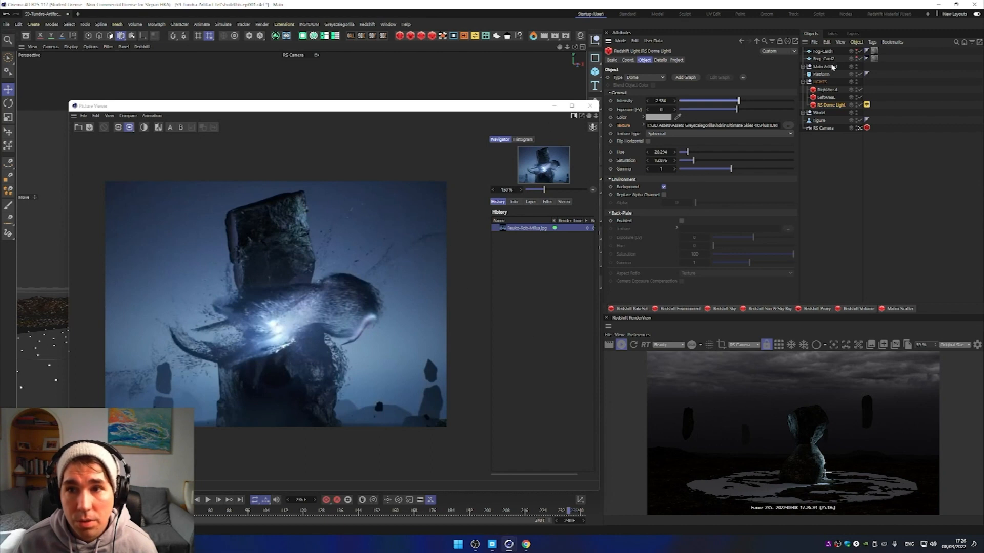
left_click(554, 106)
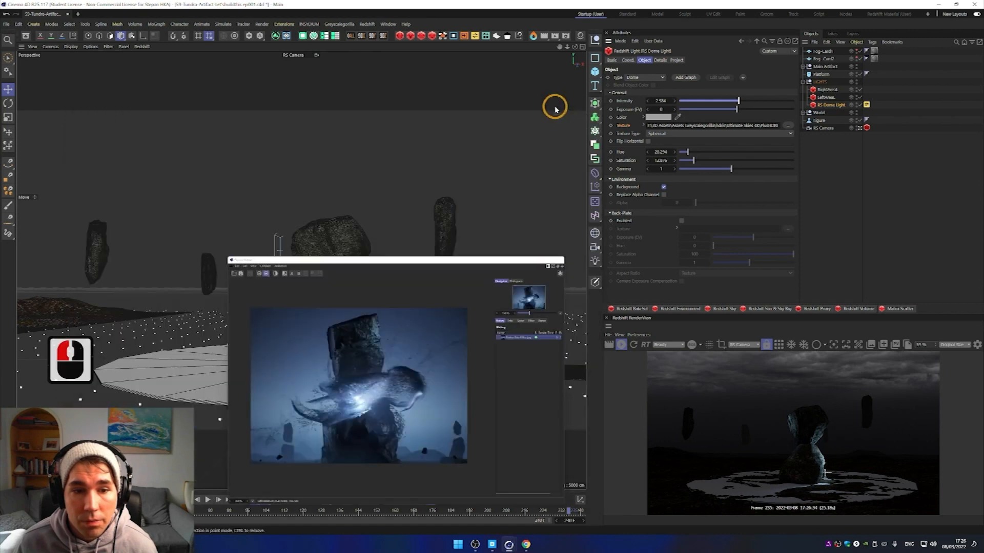
Step: Move the landscape hill at the far left closer to the artifact so it sits fully inside the camera frame
left_click_drag(362, 314, 362, 314, "alt")
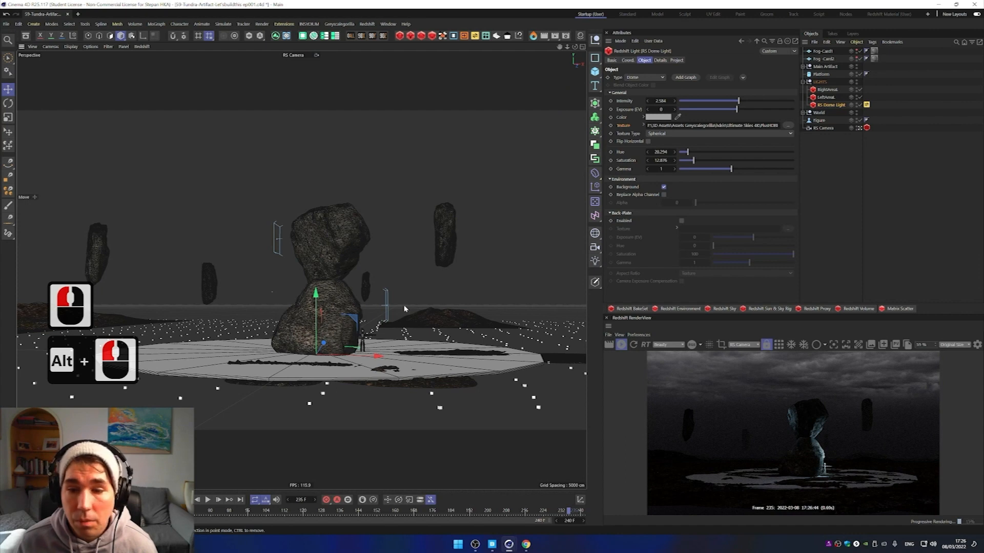
left_click(178, 320)
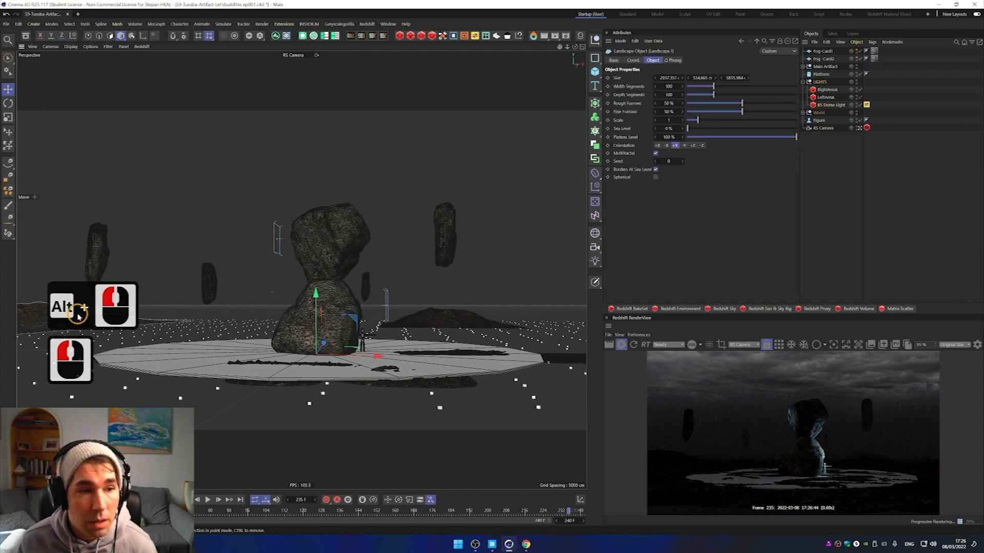
left_click_drag(165, 344, 193, 354)
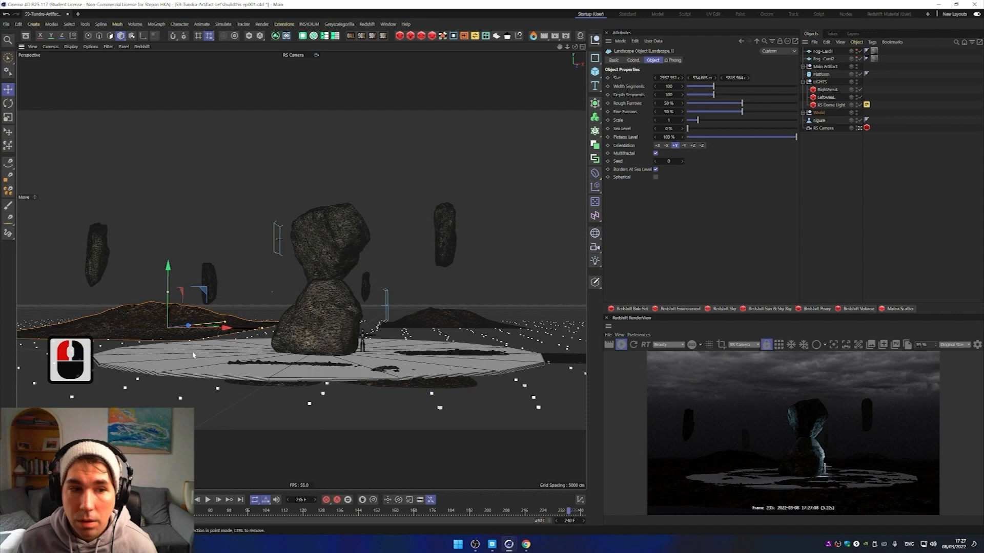
Step: Rotate the small floating rock between the left hill and the artifact to vary its orientation
left_click(209, 276)
left_click_drag(199, 224, 200, 209)
key("r")
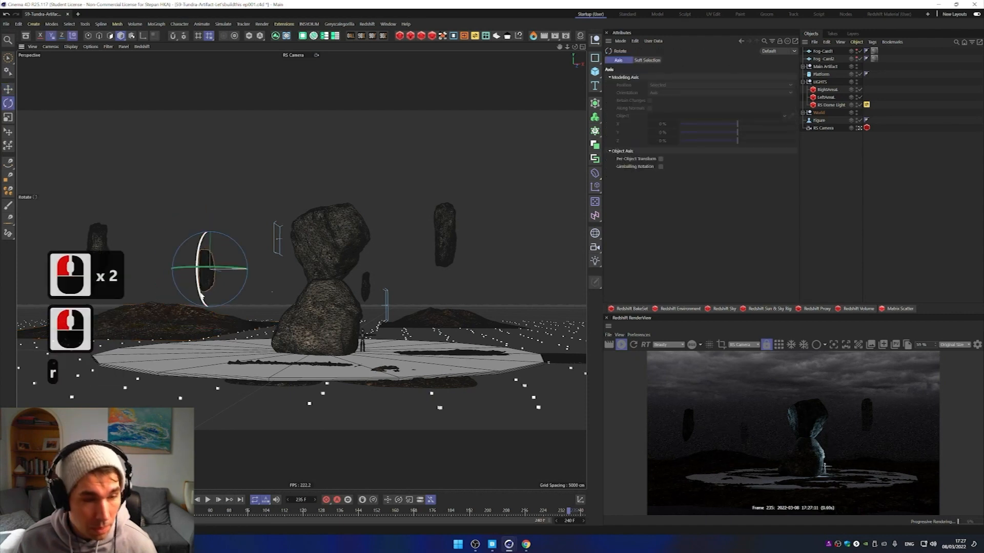
mouse_move(198, 279)
left_mouse_down()
mouse_move(209, 267)
mouse_move(199, 269)
left_mouse_up()
key("e")
key("r")
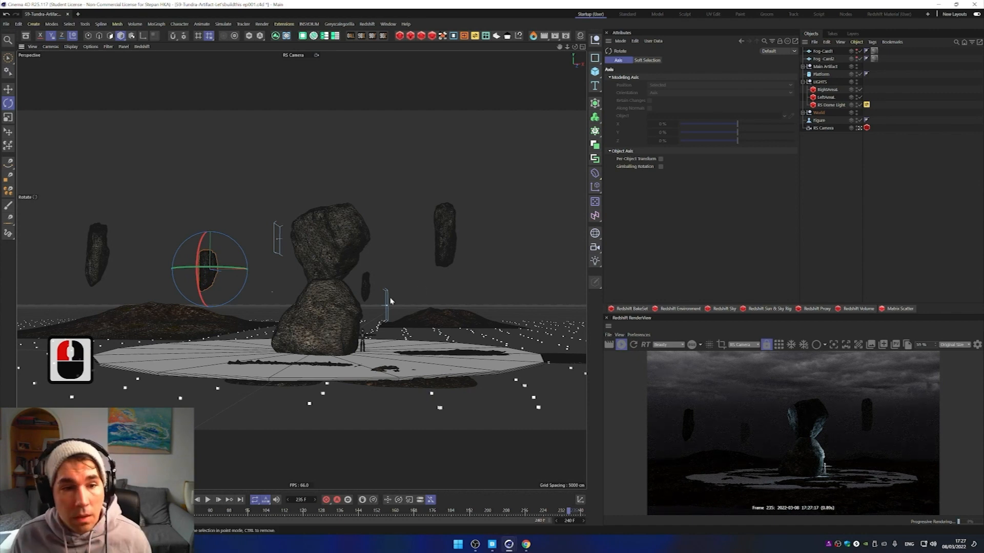
Step: Shift the camera angle slightly and delete the upper rock of the artifact
mouse_move(365, 318)
left_mouse_down("alt")
mouse_move(358, 314)
mouse_move(361, 322)
left_mouse_up("alt")
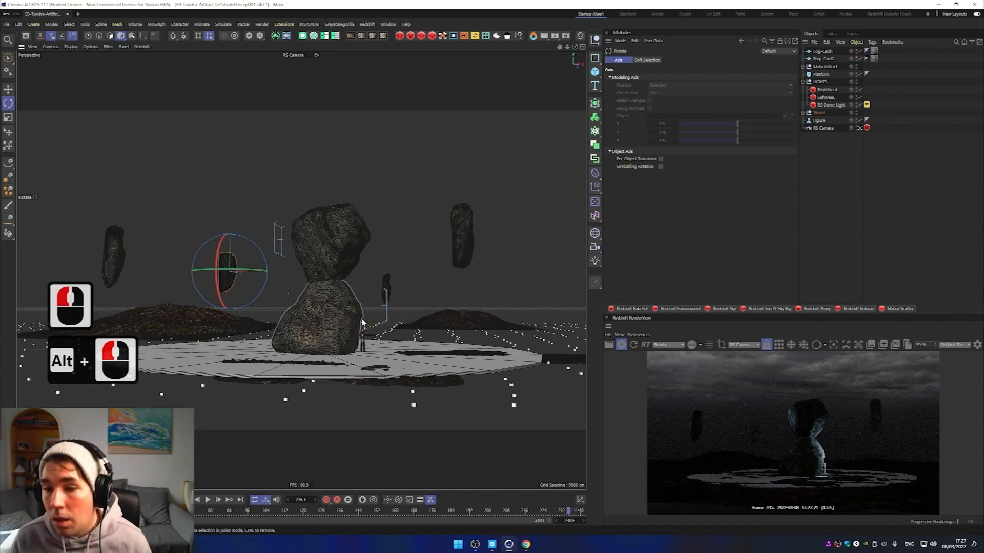
left_click(336, 246)
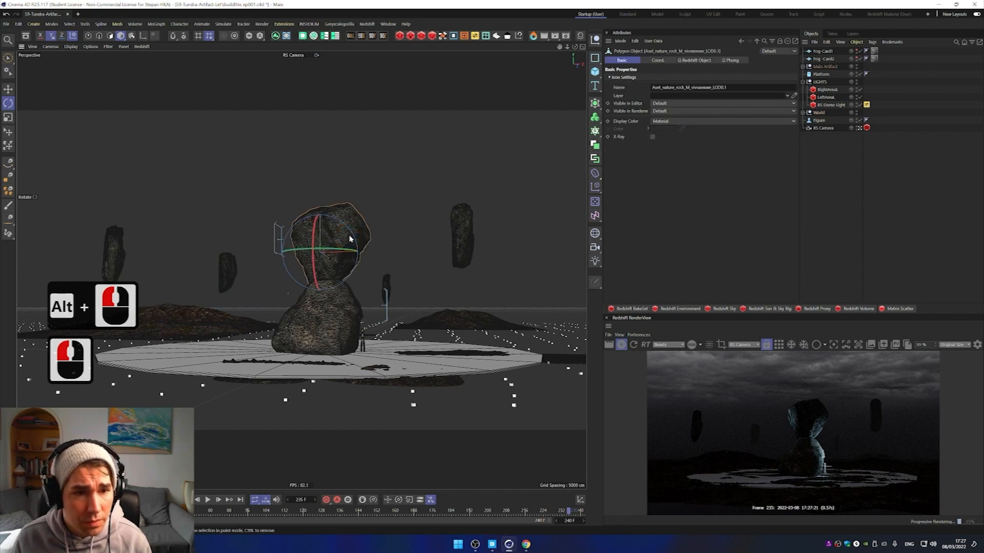
key("Delete")
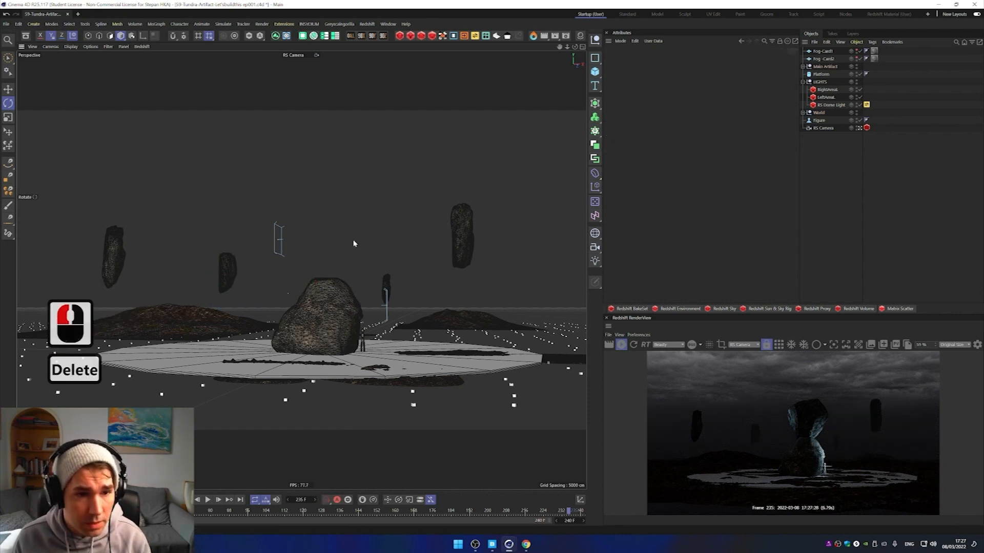
Step: Stretch the artifact's remaining base rock taller and adjust its position on the platform
left_click(335, 307)
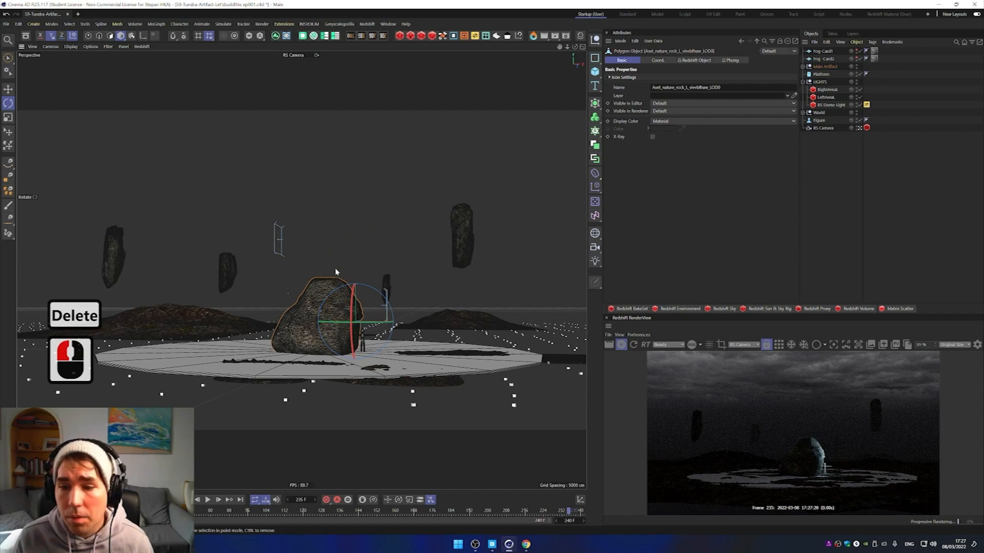
key("t")
left_click_drag(332, 258, 358, 246)
left_click(340, 292)
key("e")
left_click_drag(333, 312, 333, 296)
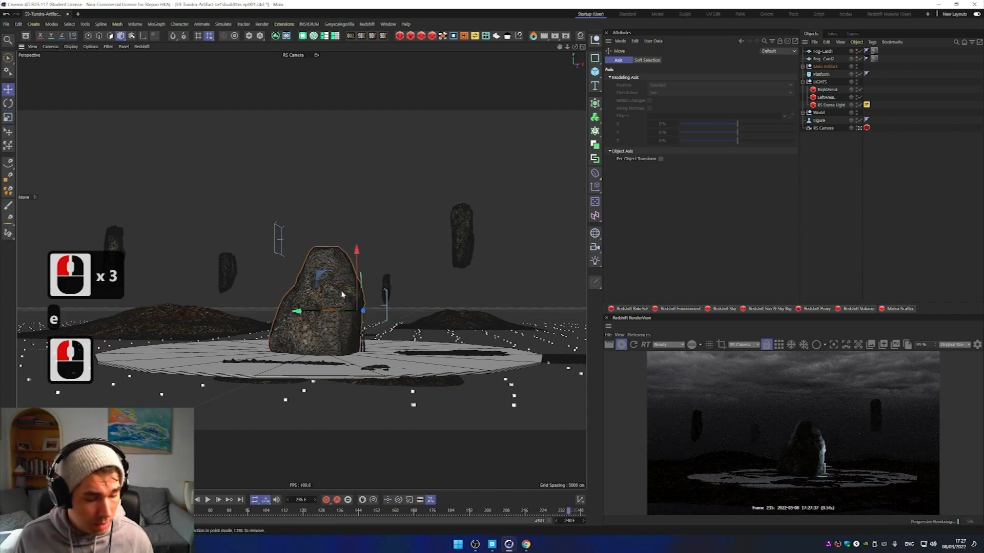
Step: Duplicate the base rock upward and rotate the copy upside down above the original
left_click_drag(356, 251, 363, 185, "ctrl")
key("r")
left_click_drag(354, 226, 338, 330)
left_click_drag(352, 225, 356, 258)
key("e")
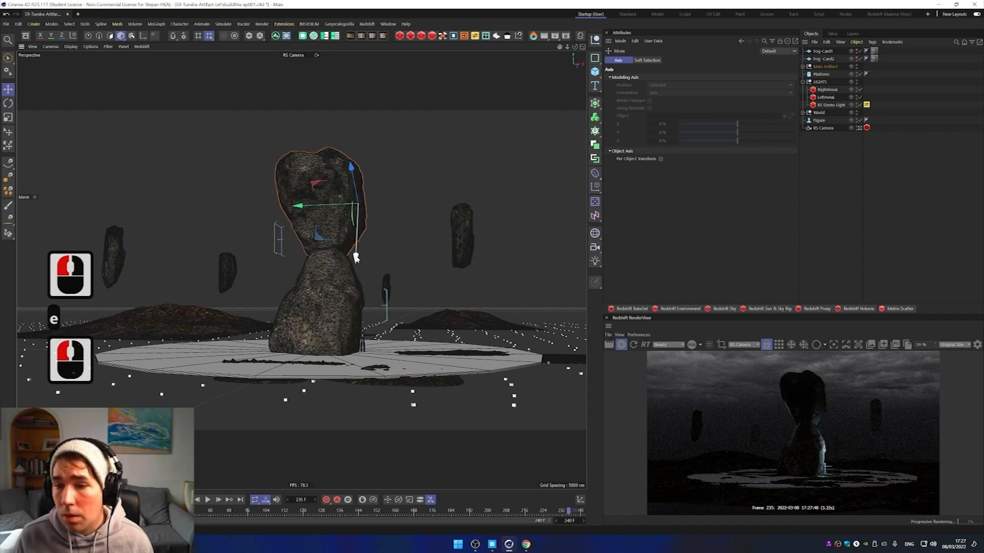
Step: Reposition the inverted rock copy and lower it until it rests on the base rock as the artifact's top
left_click_drag(342, 172, 337, 152)
left_click_drag(351, 238, 346, 263)
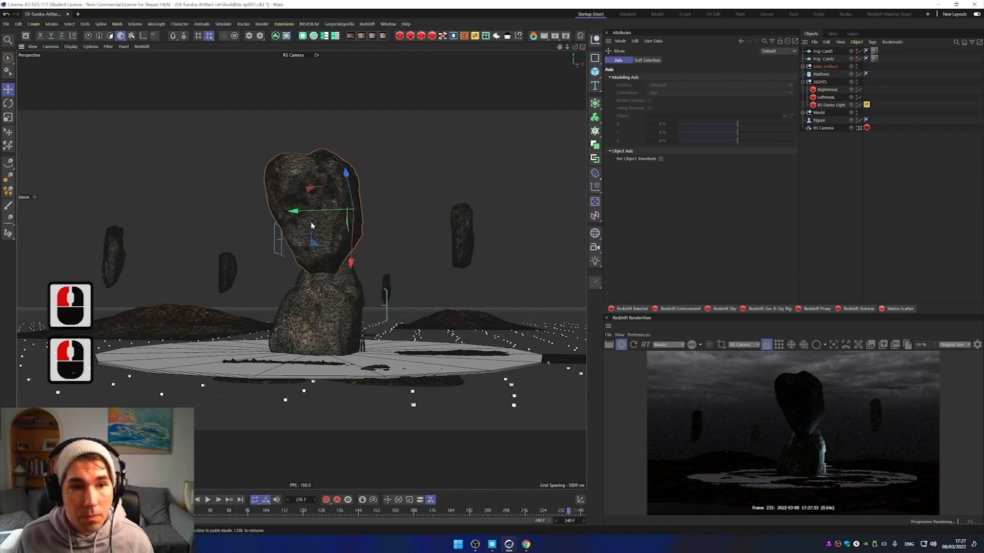
left_click_drag(347, 172, 353, 205)
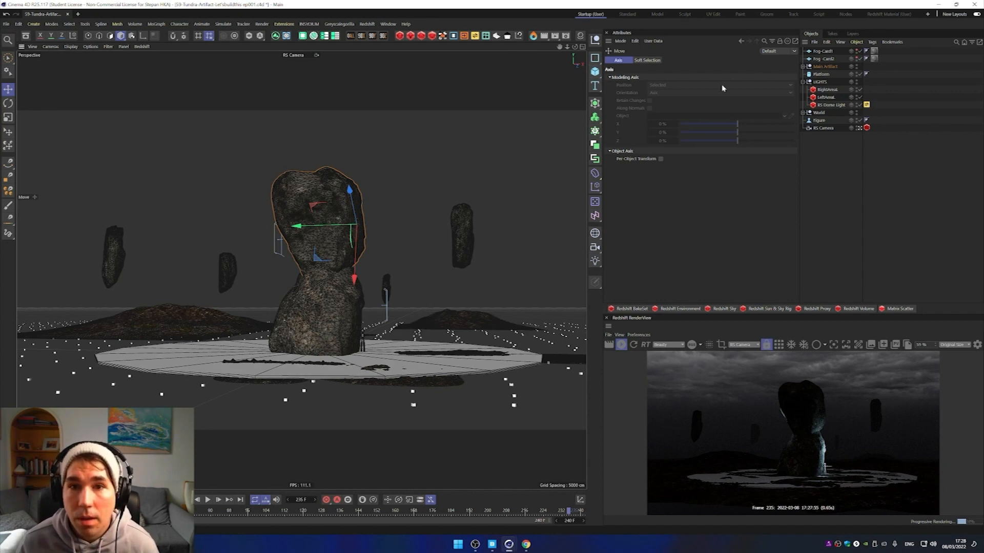
Step: Smooth the Platform cylinder's edge by setting its rotation segments to 44
left_click(824, 74)
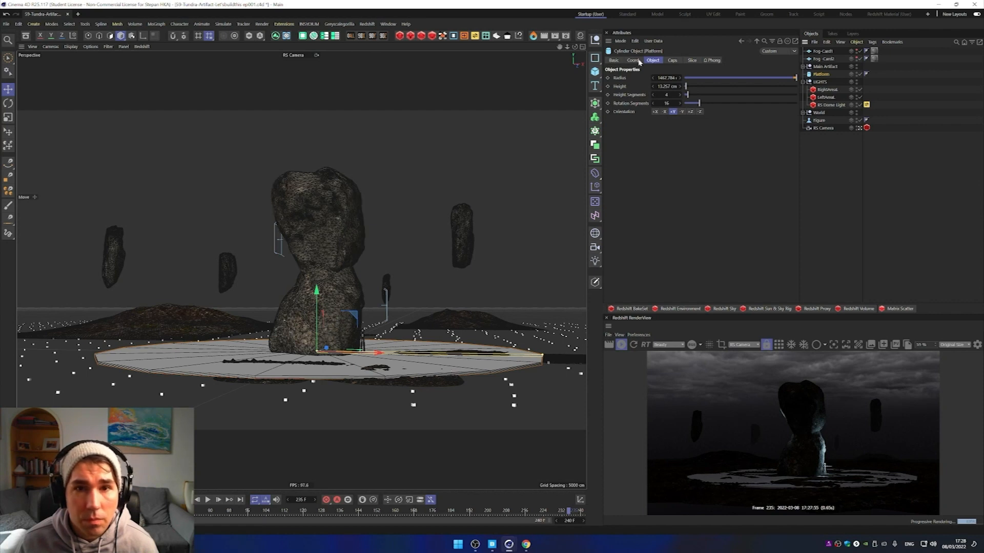
left_click_drag(705, 104, 727, 104)
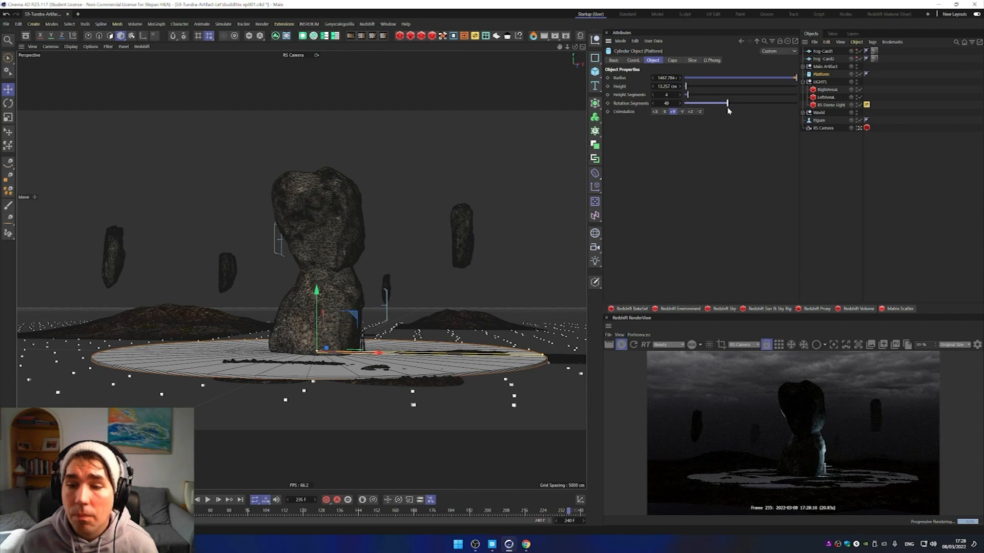
left_click(728, 111)
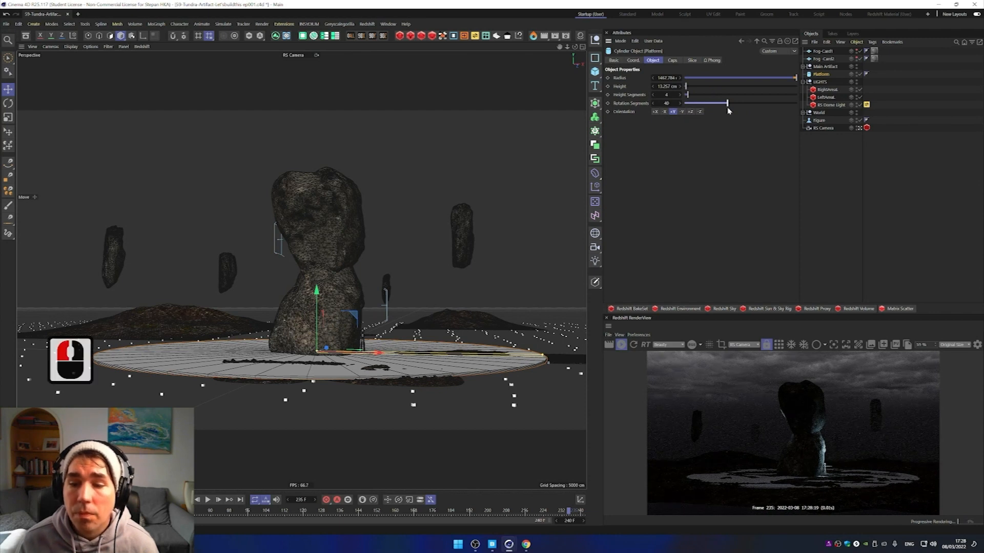
left_click_drag(728, 104, 732, 100)
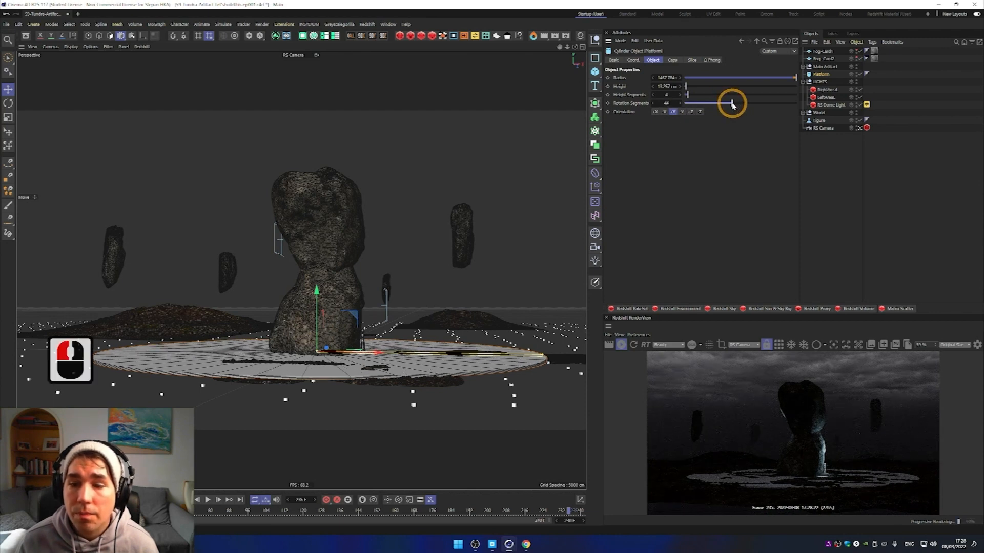
Step: Apply a new Redshift material to the Platform and open its shader graph for editing
left_click(399, 36)
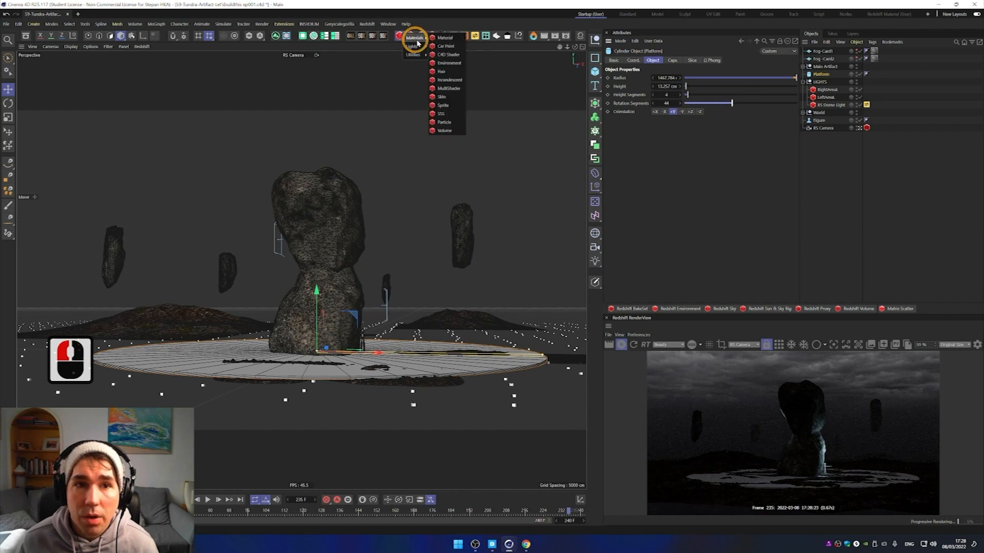
left_click(451, 39)
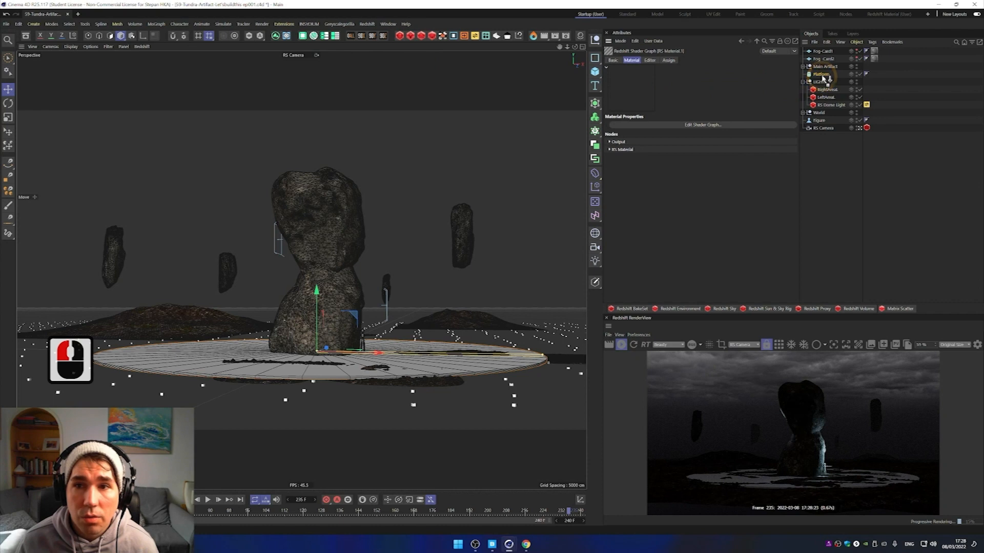
left_click_drag(823, 78, 822, 79)
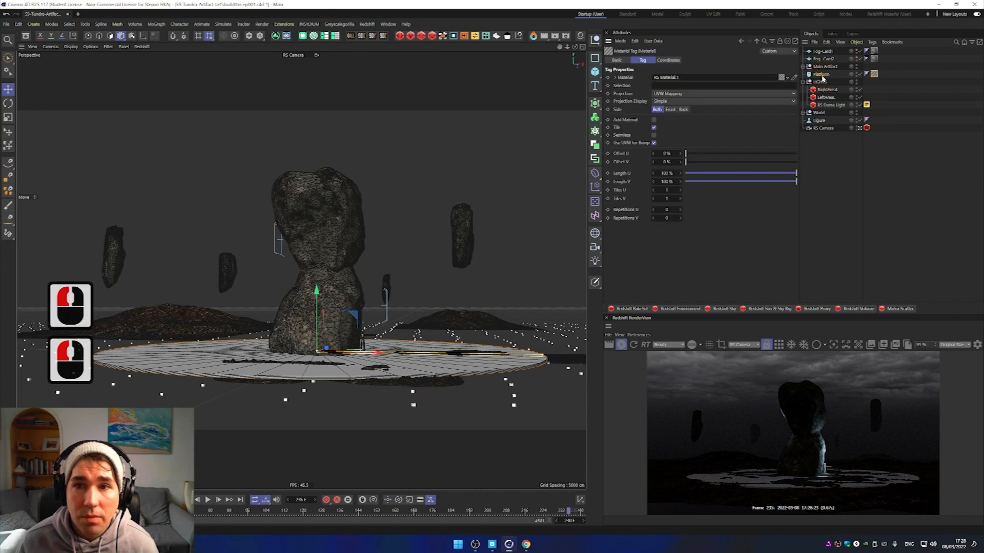
double_click(874, 76)
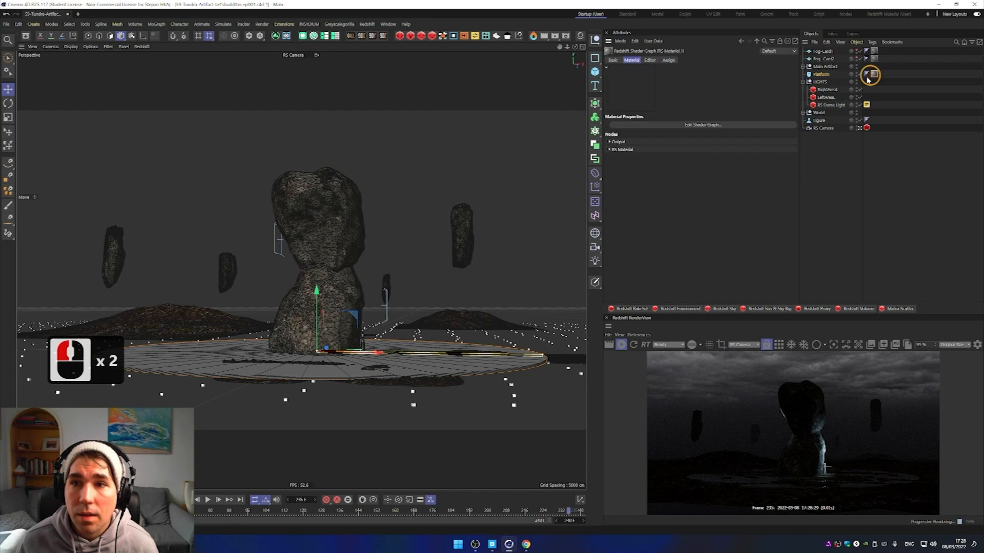
left_click(694, 127)
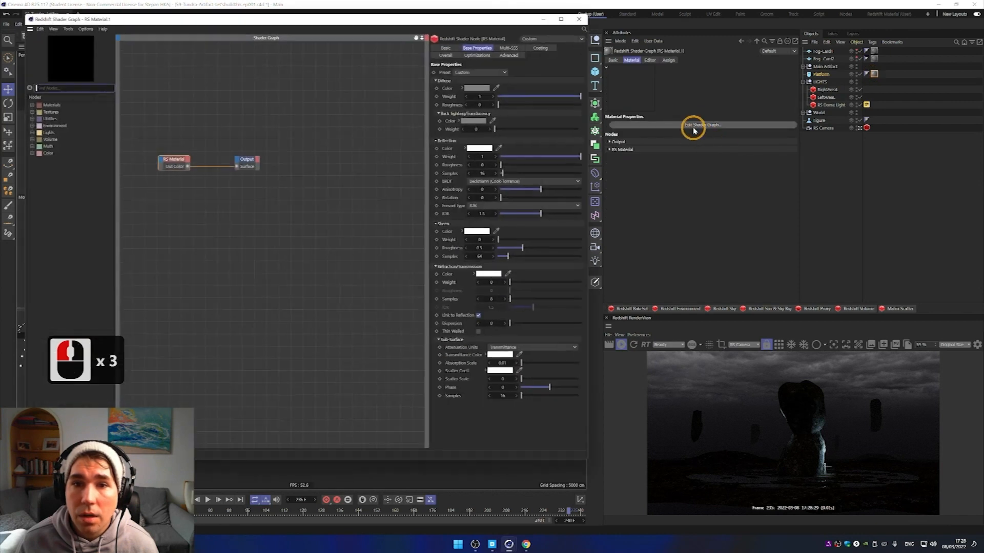
Step: Sample the material's diffuse color from the artifact's lit edge in the render and darken it to a muted blue, RGB 21, 26, 28
double_click(479, 86)
left_click_drag(508, 179, 502, 178)
left_click(432, 117)
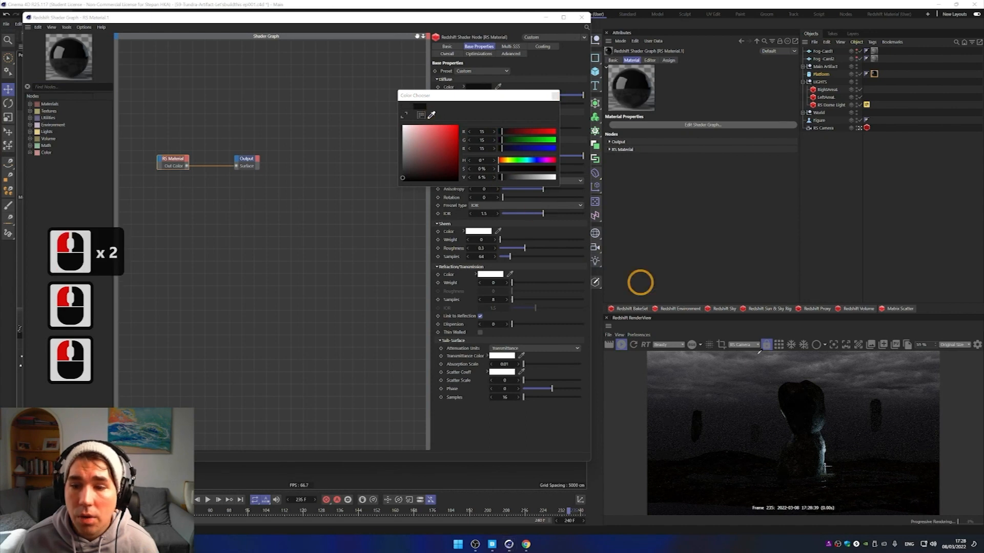
left_click(824, 457)
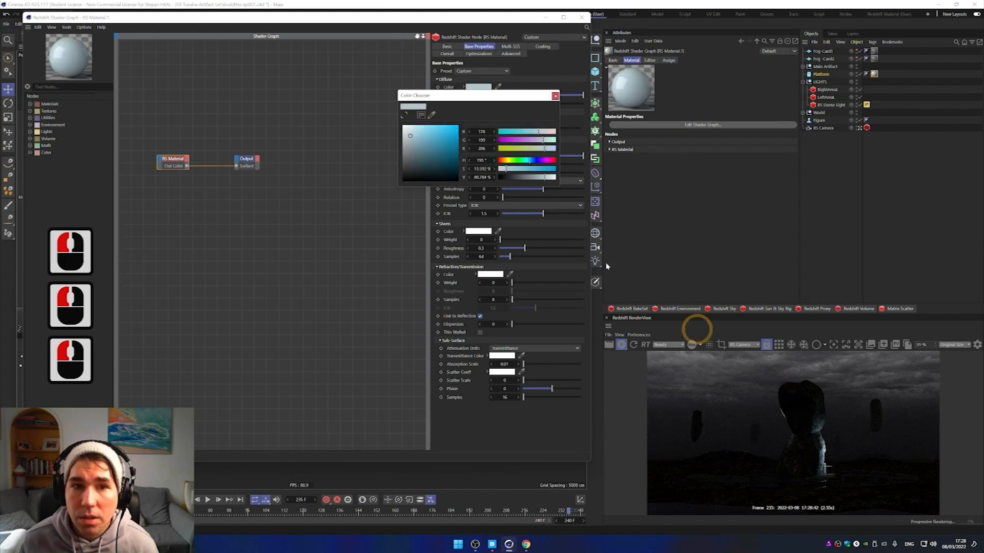
left_click(416, 162)
left_click(417, 163)
left_click(418, 164)
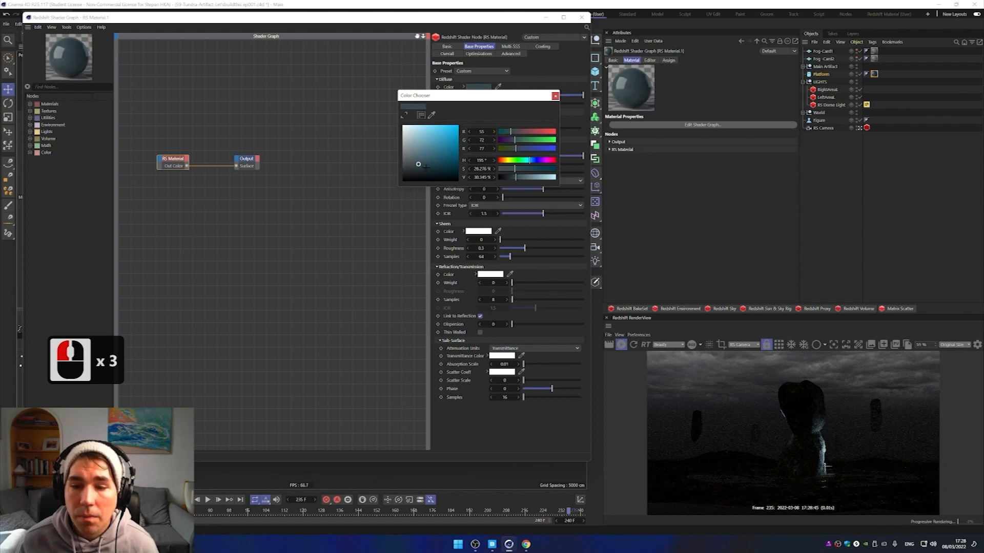
left_click(413, 171)
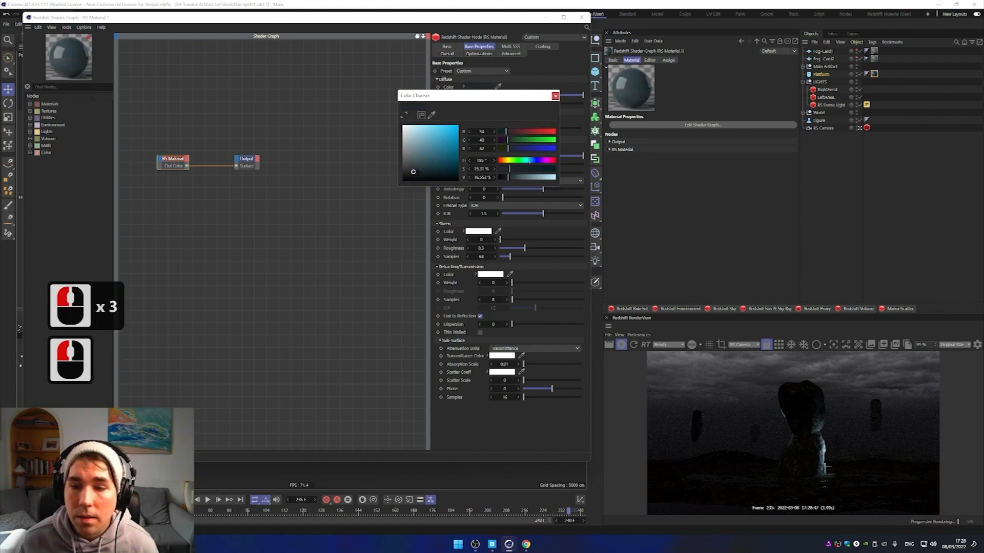
left_click(428, 164)
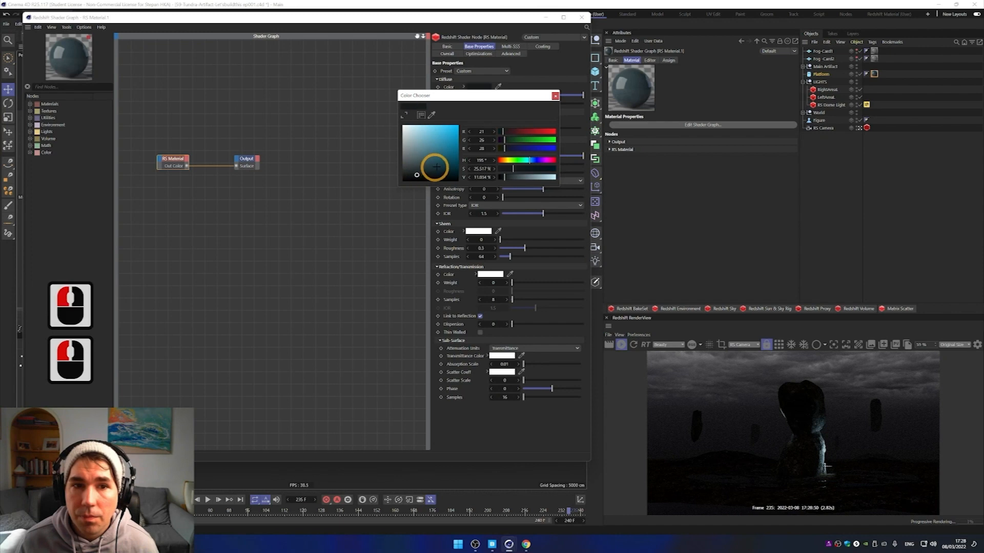
left_click(554, 96)
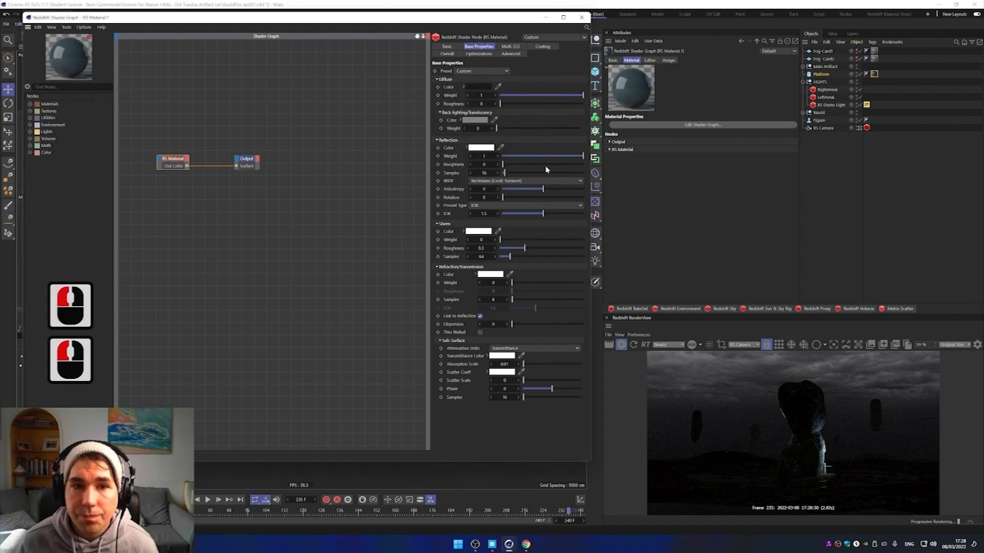
Step: Set the material's reflection roughness to 0.89 and its reflection weight to about 0.674
left_click_drag(515, 165, 562, 169)
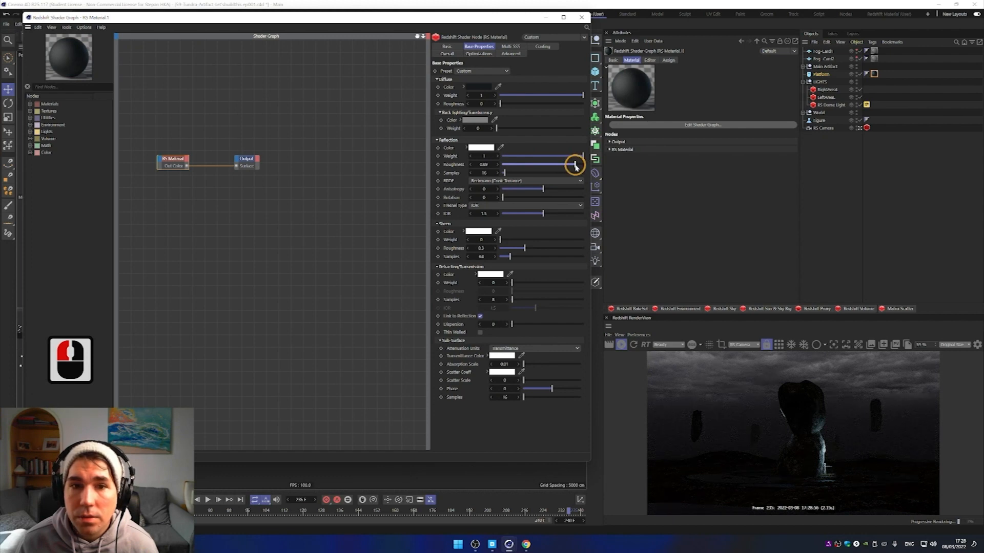
left_click(560, 154)
left_click(557, 157)
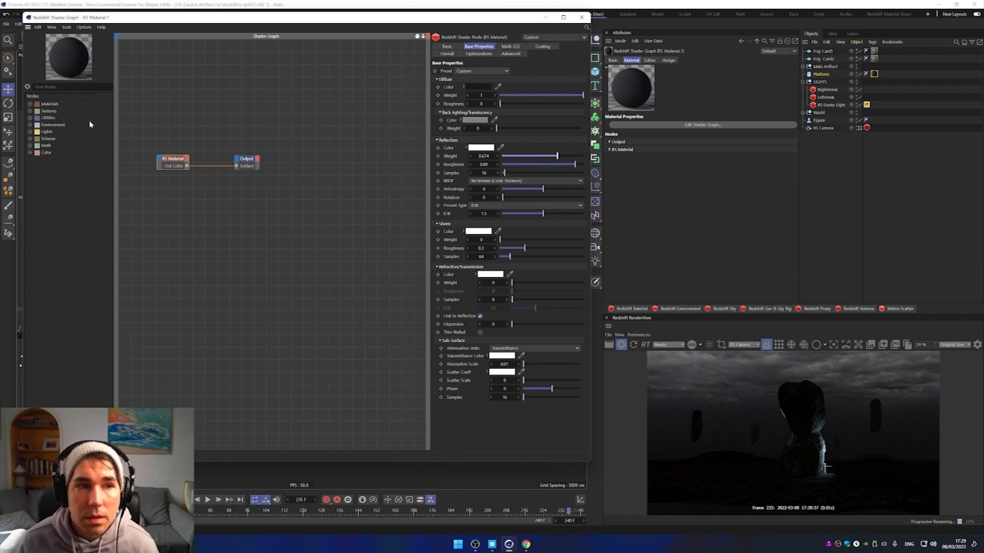
Step: Add a second RS Material node and an RS Material Blender node to the shader graph
left_click(29, 103)
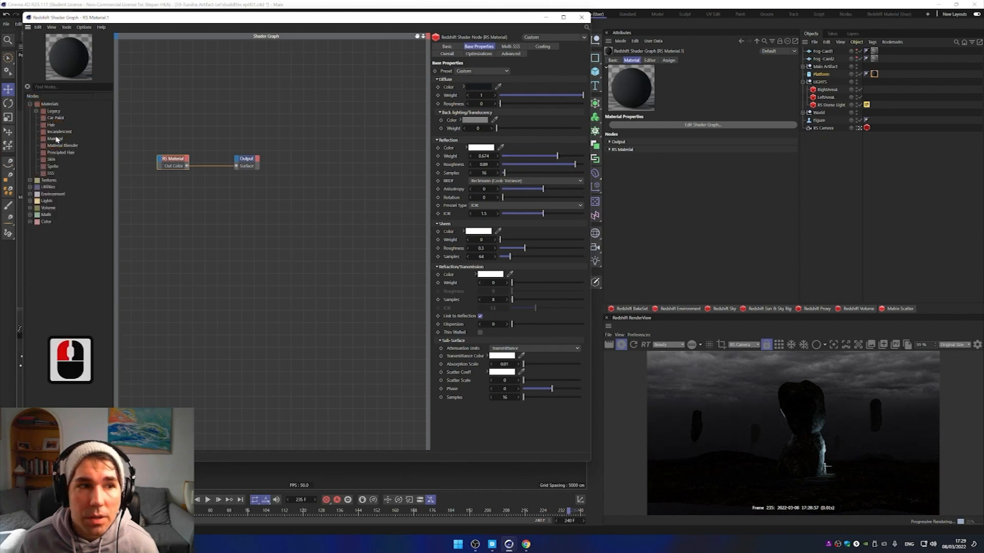
left_click_drag(93, 127, 163, 100)
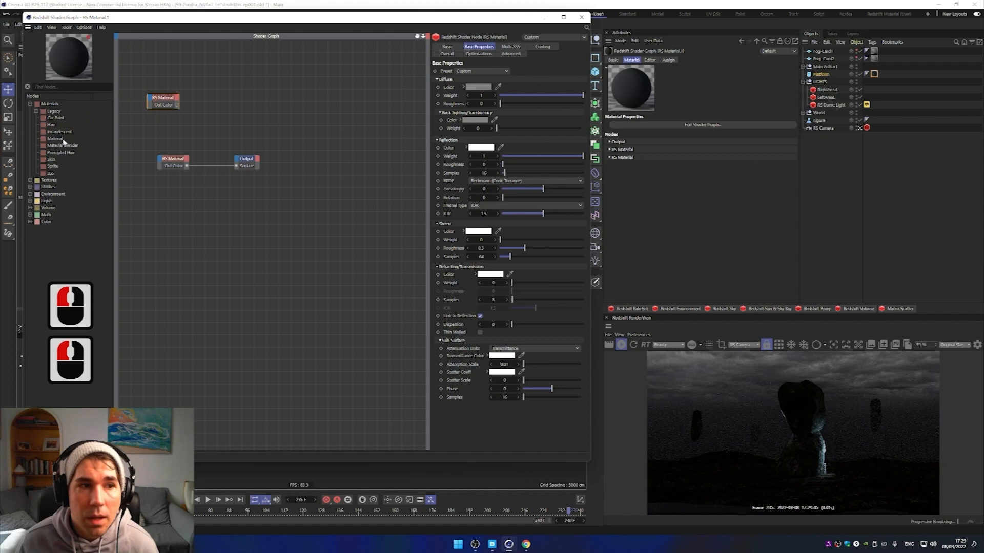
left_click_drag(62, 146, 224, 104)
Step: Connect the original RS Material to the blender's Base Color and the blender to the Output's Surface, spacing out the nodes
left_click_drag(181, 159, 206, 105)
mouse_move(222, 118)
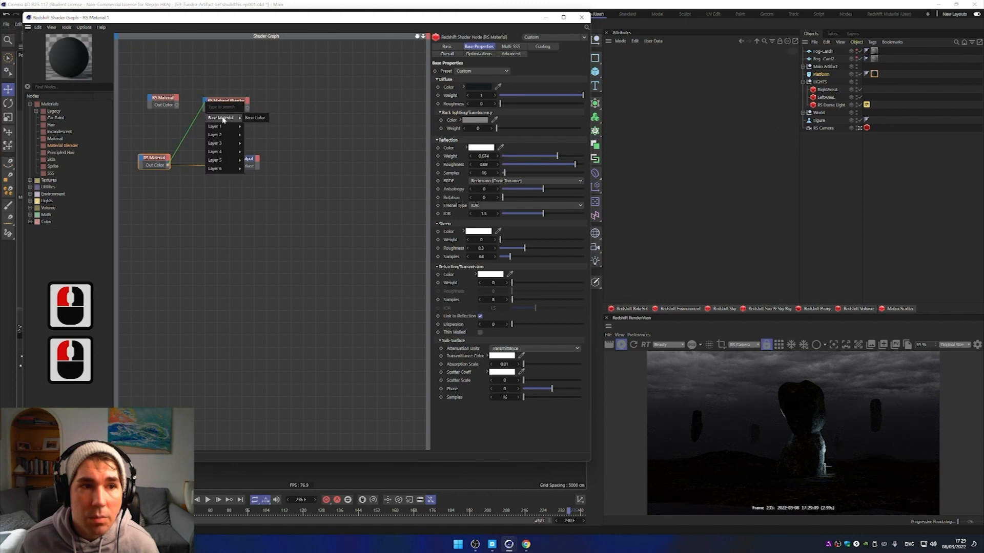
left_click(253, 117)
left_click_drag(248, 108, 262, 178)
left_click_drag(155, 160, 160, 187)
left_click_drag(361, 146, 359, 179)
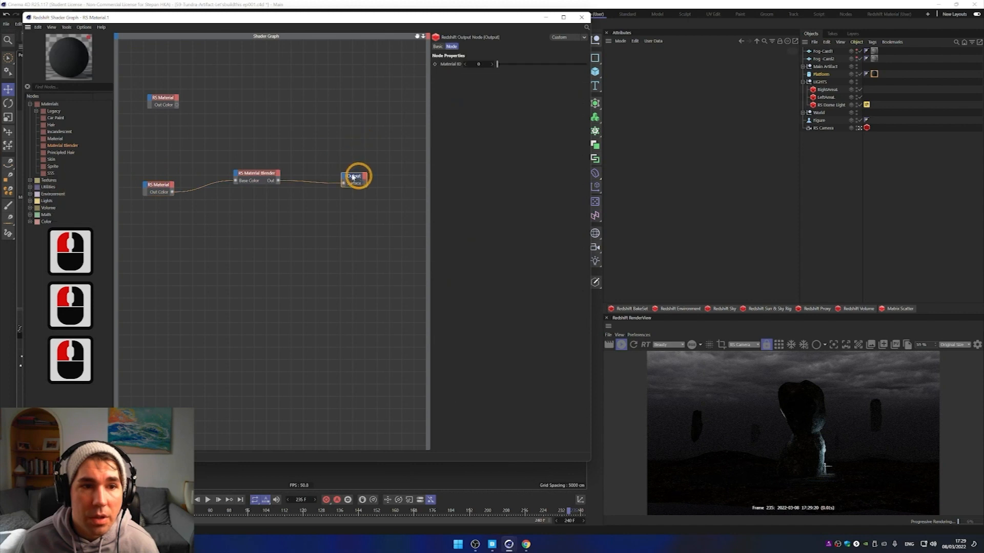
Step: Connect the second RS Material's Out Color to the blender's Layer Color 1 input
left_click_drag(177, 106, 217, 70)
left_click_drag(224, 104, 223, 104)
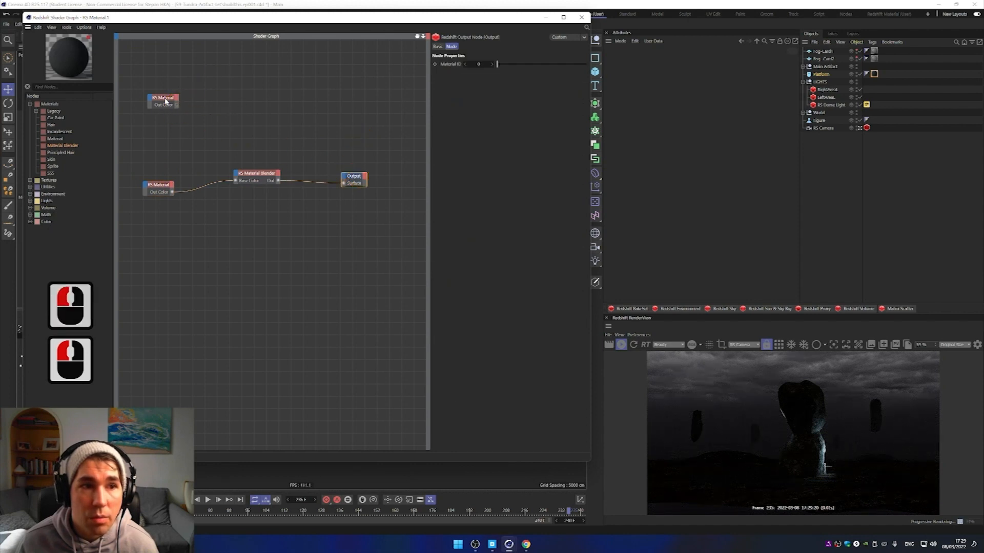
double_click(164, 101)
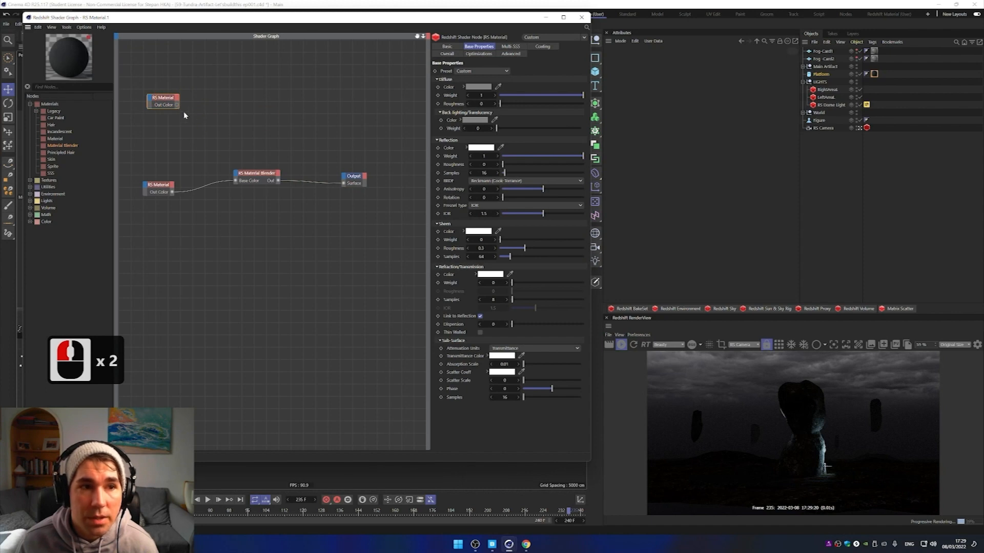
left_click_drag(183, 109, 236, 177)
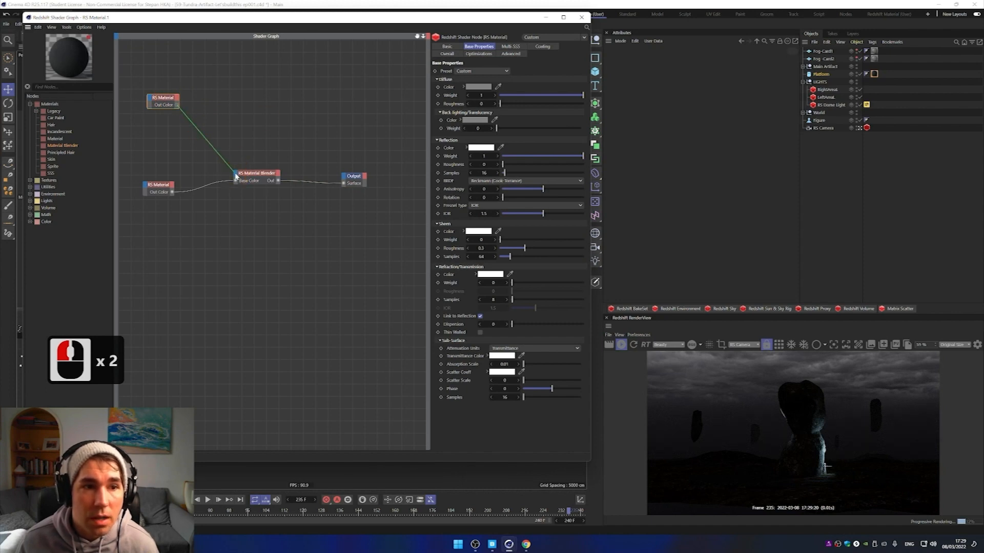
left_click(235, 177)
mouse_move(251, 200)
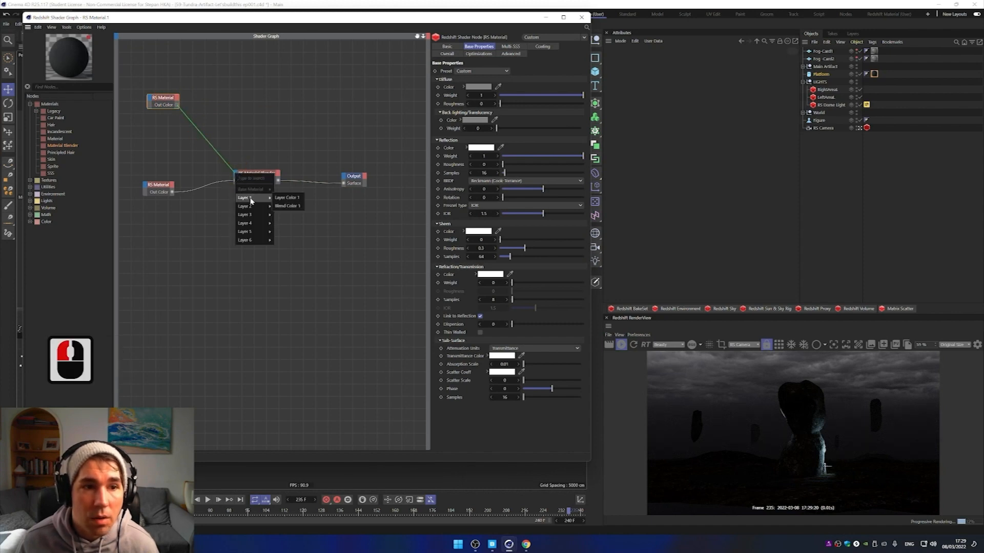
left_click(292, 200)
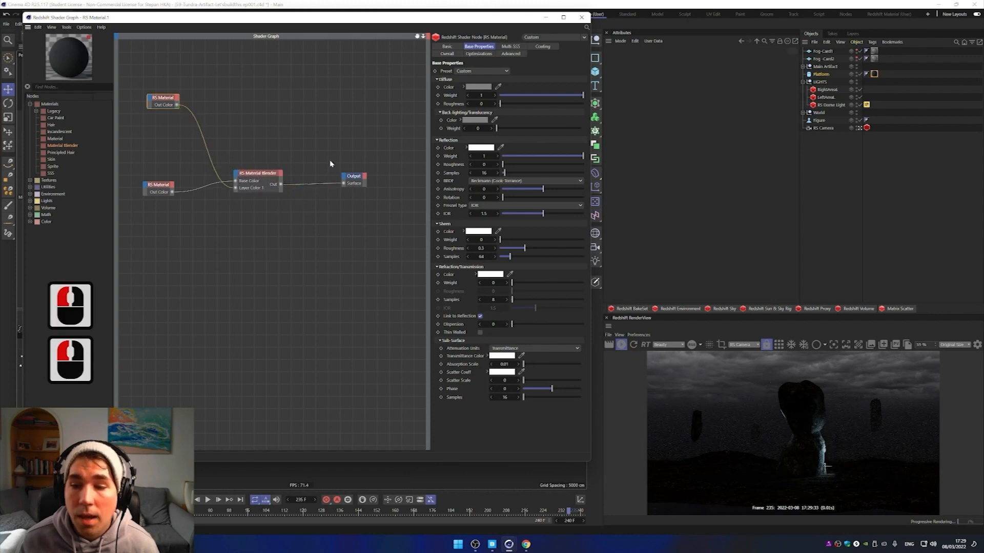
Step: Add a Maxon Noise node and connect its Out Color to the blender's Blend Color 1 input
left_click(30, 180)
left_click(60, 216)
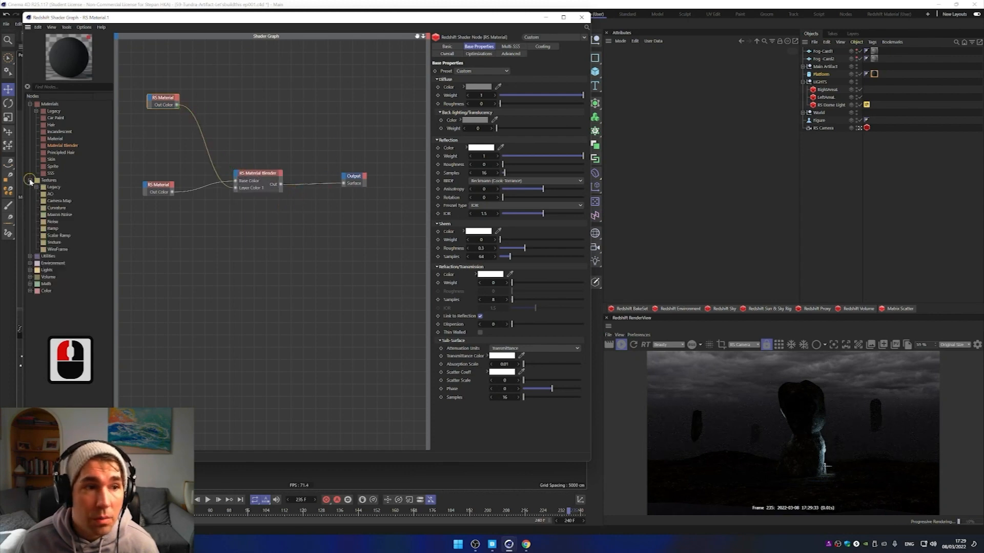
left_click(60, 215)
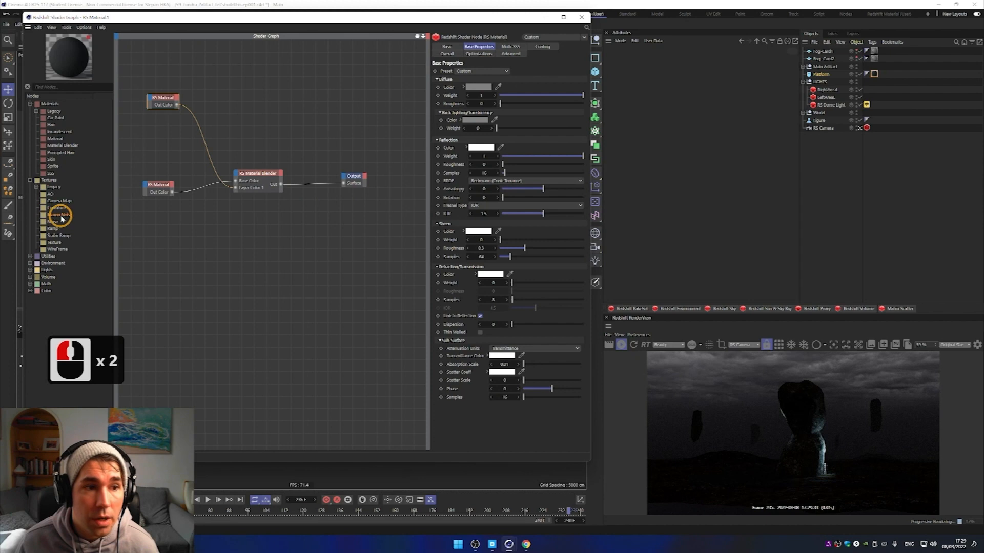
left_click(169, 140)
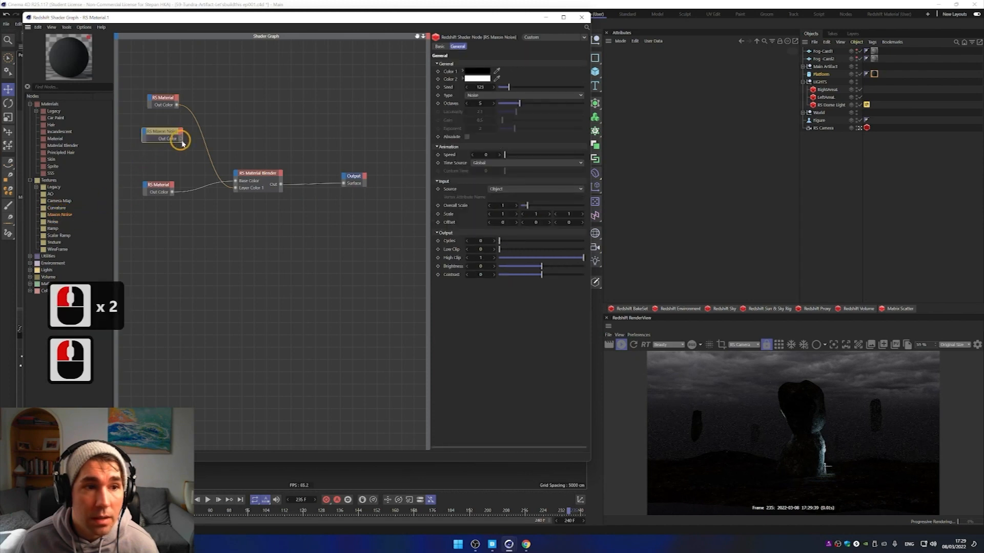
left_click_drag(181, 139, 237, 177)
left_click(244, 196)
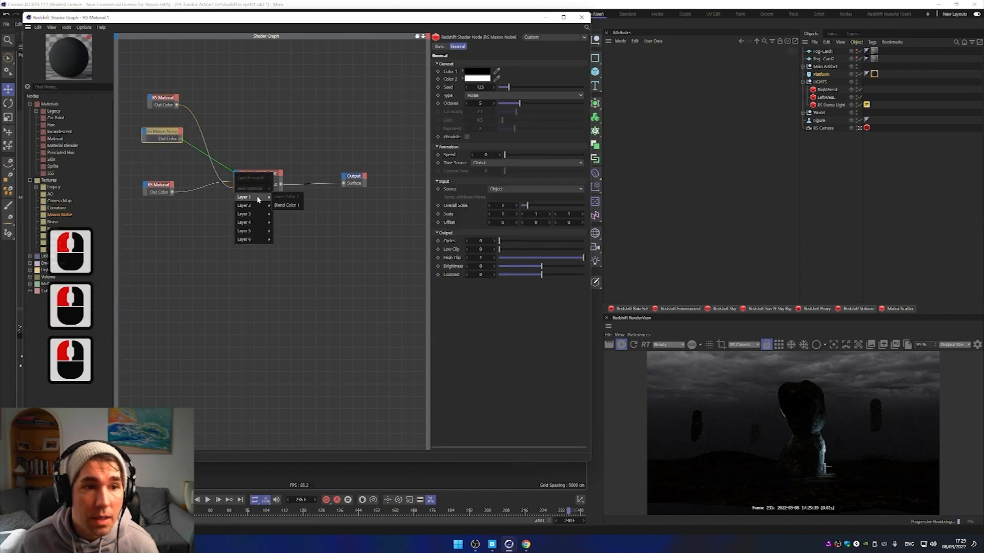
left_click(287, 206)
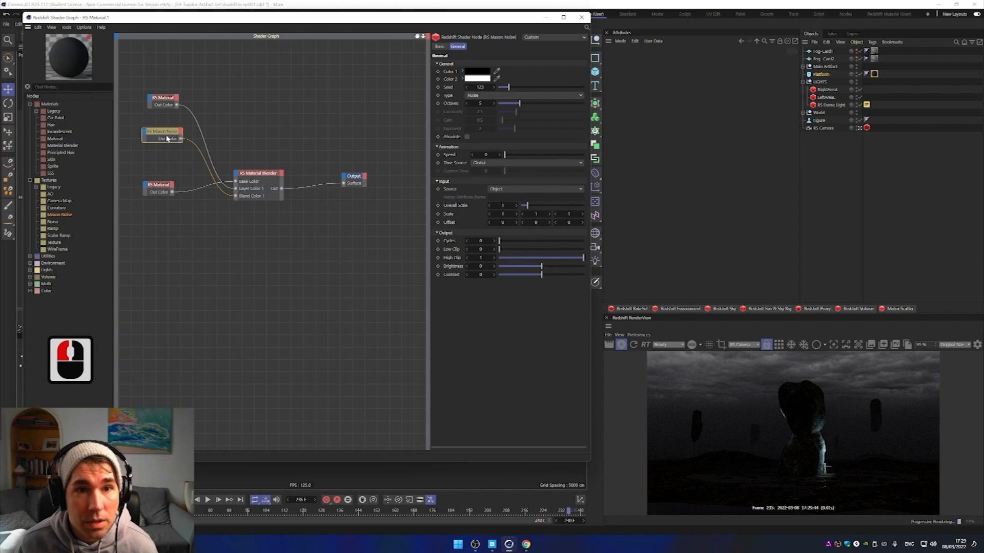
Step: Apply the Water preset to the second RS Material node
left_click(162, 99)
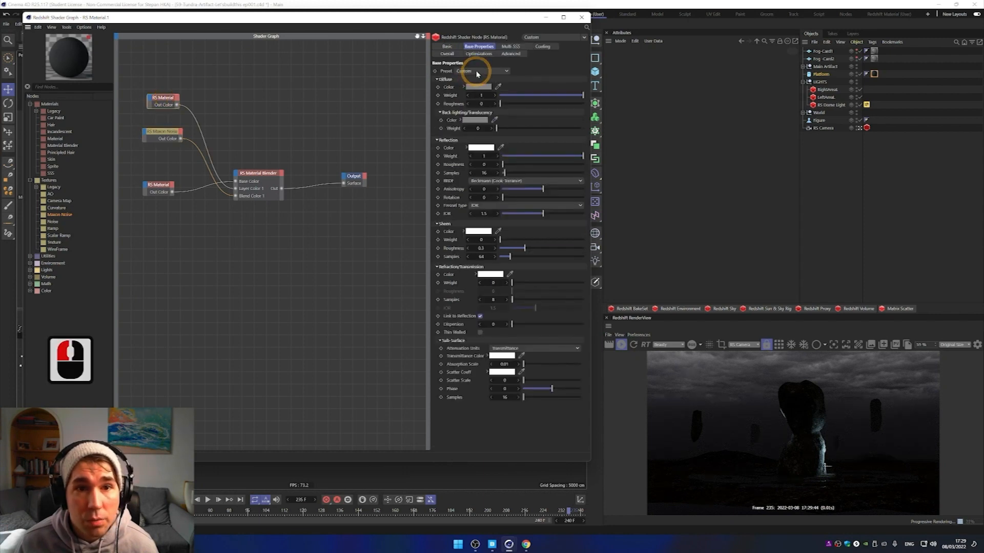
left_click(477, 71)
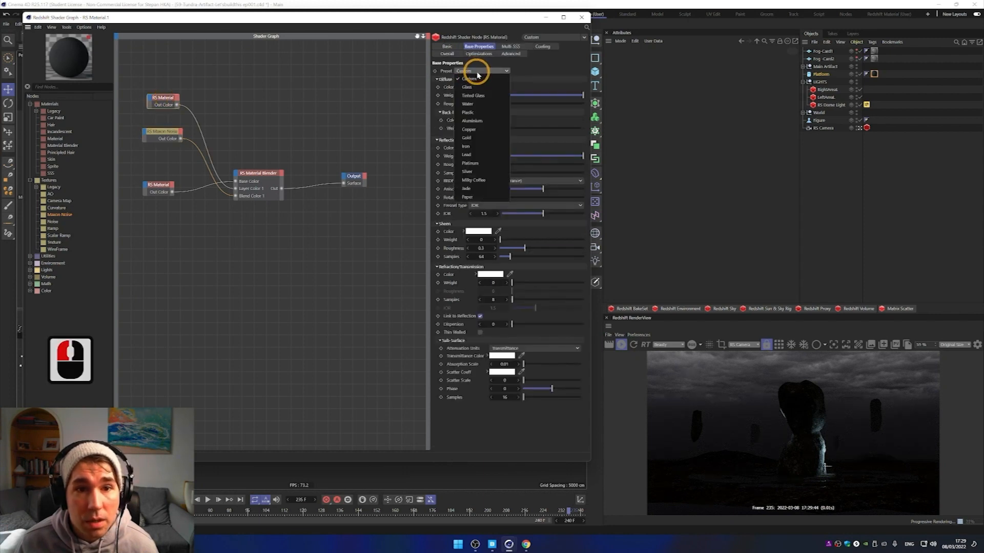
left_click(481, 104)
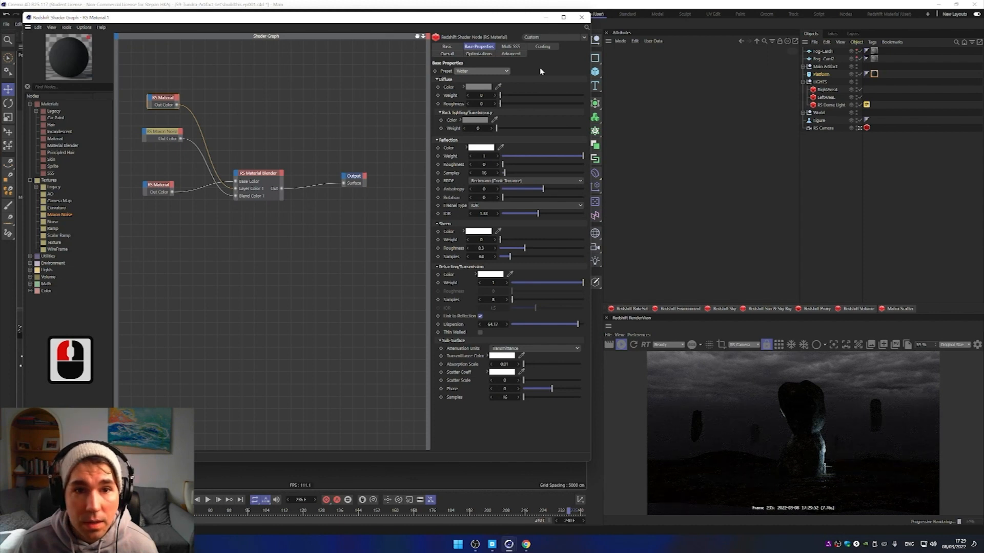
Step: Brighten the scene for checking the platform by setting the RS Dome Light's intensity to about 4.4 and exposure to 3.264
left_click_drag(515, 24, 199, 170)
left_click_drag(331, 337, 297, 395, "alt")
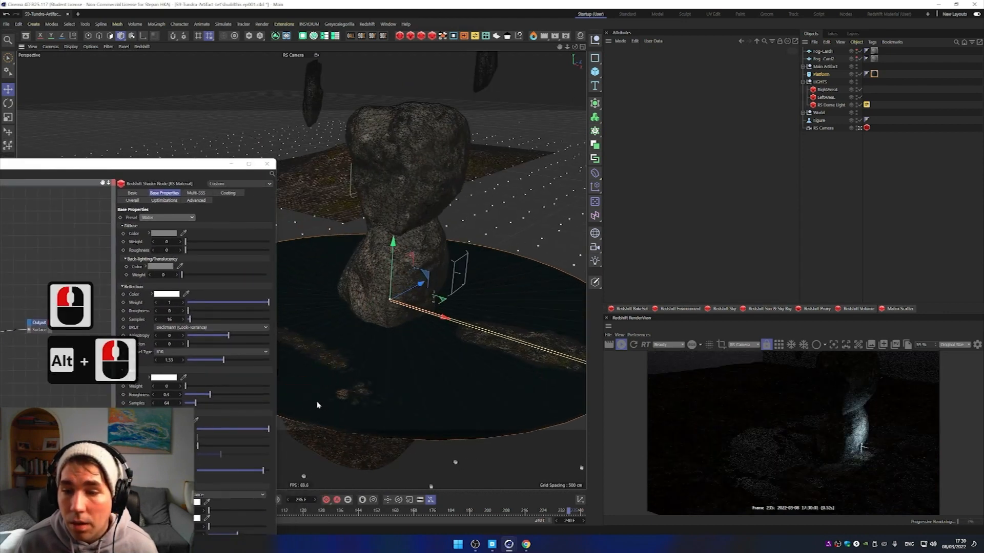
scroll(374, 390, "up", 2, "alt")
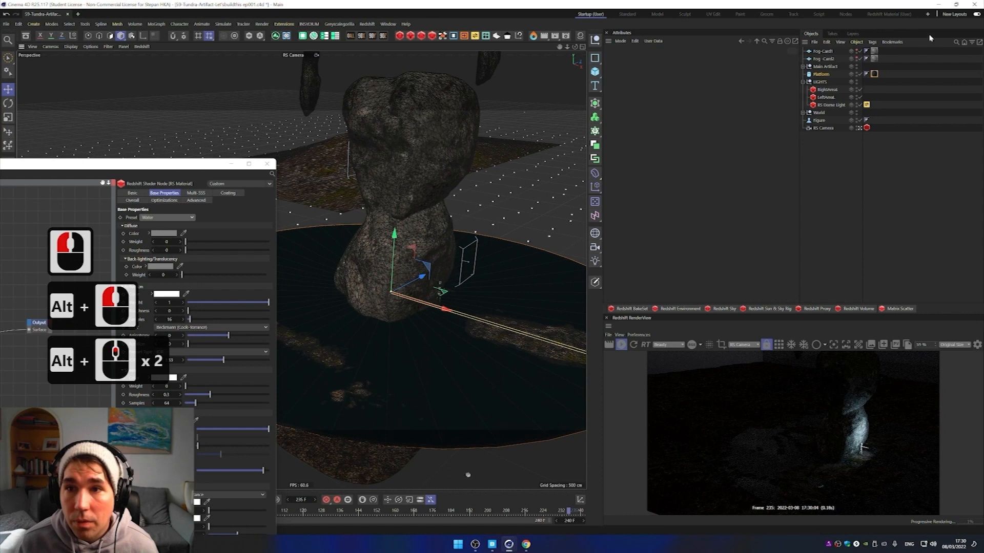
left_click(827, 105)
left_click(780, 101)
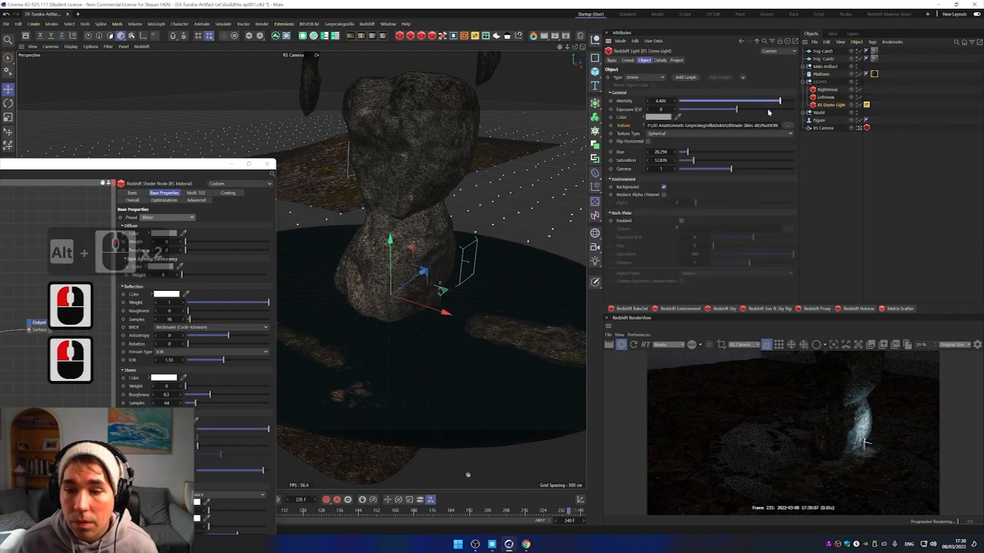
left_click(759, 109)
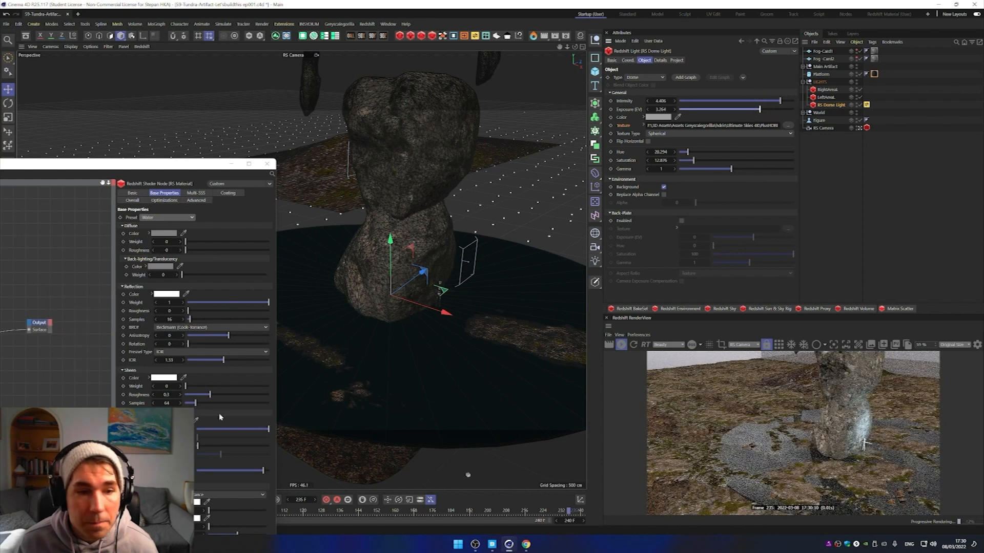
Step: Set the Maxon Noise type to FBM with a contrast of about 0.502 and close the shader graph
left_click_drag(194, 171, 515, 75)
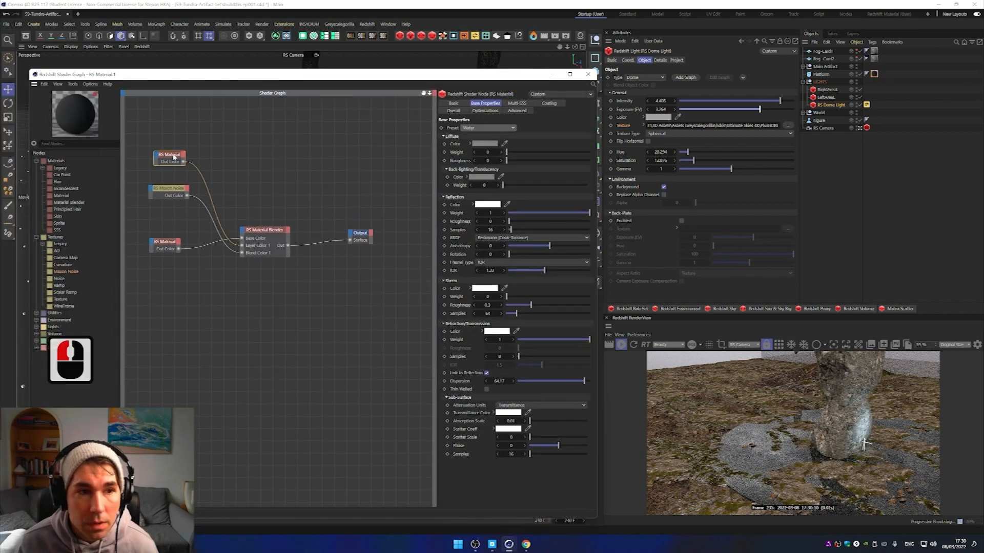
left_click(180, 194)
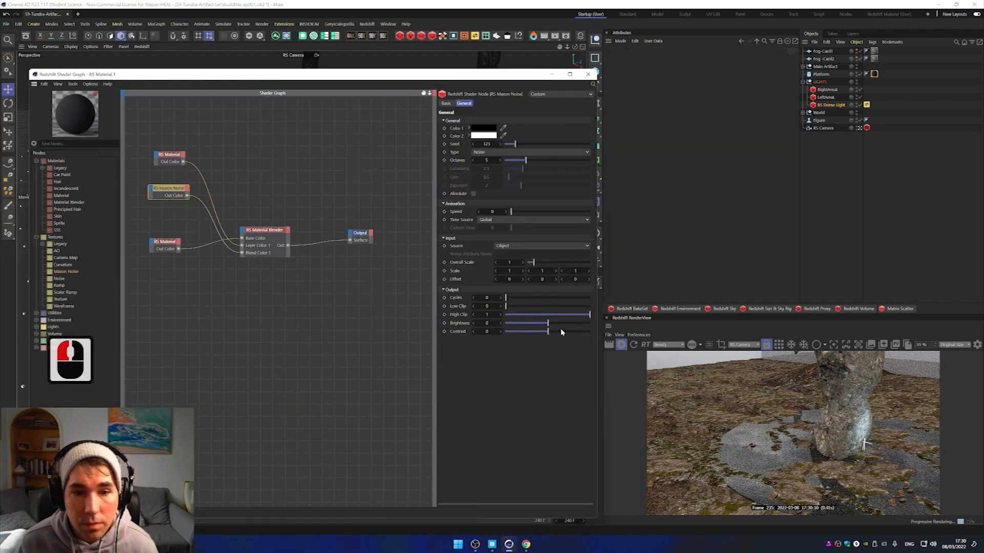
left_click(500, 151)
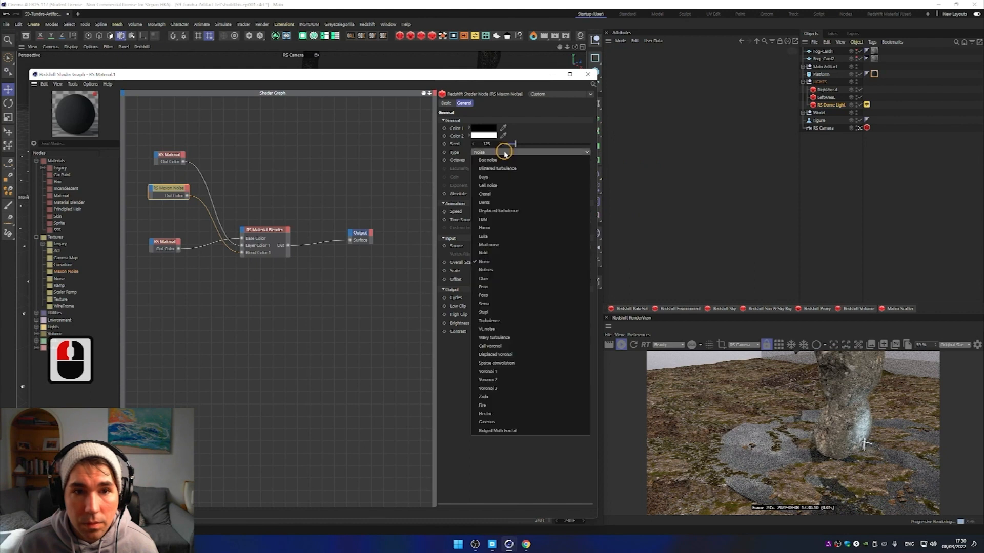
left_click(505, 219)
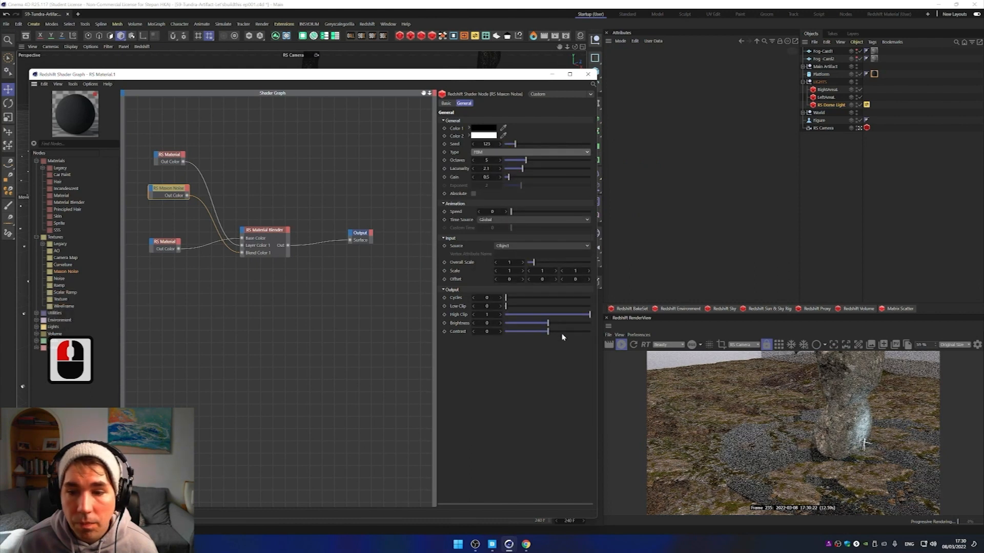
left_click_drag(567, 332, 570, 334)
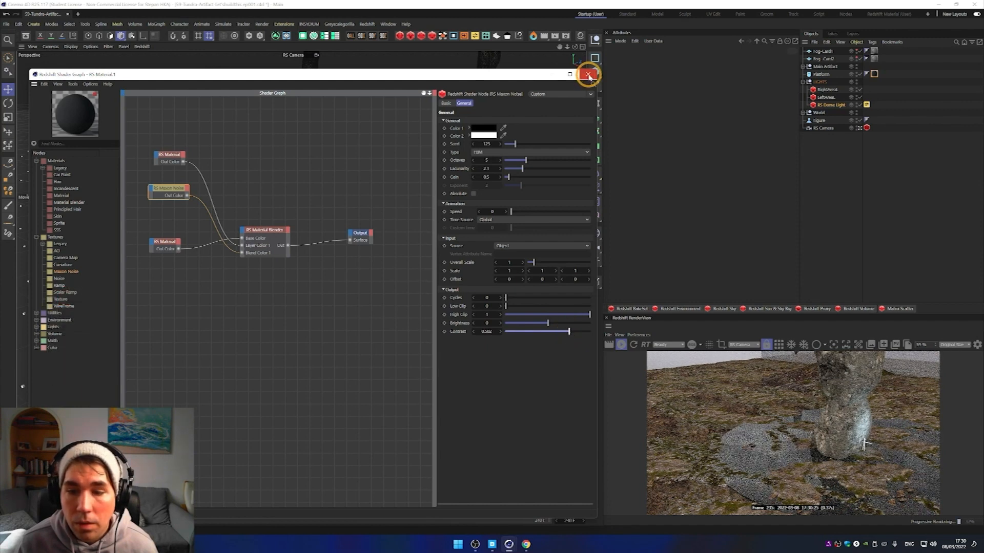
left_click(588, 75)
left_click_drag(394, 339, 409, 334, "alt")
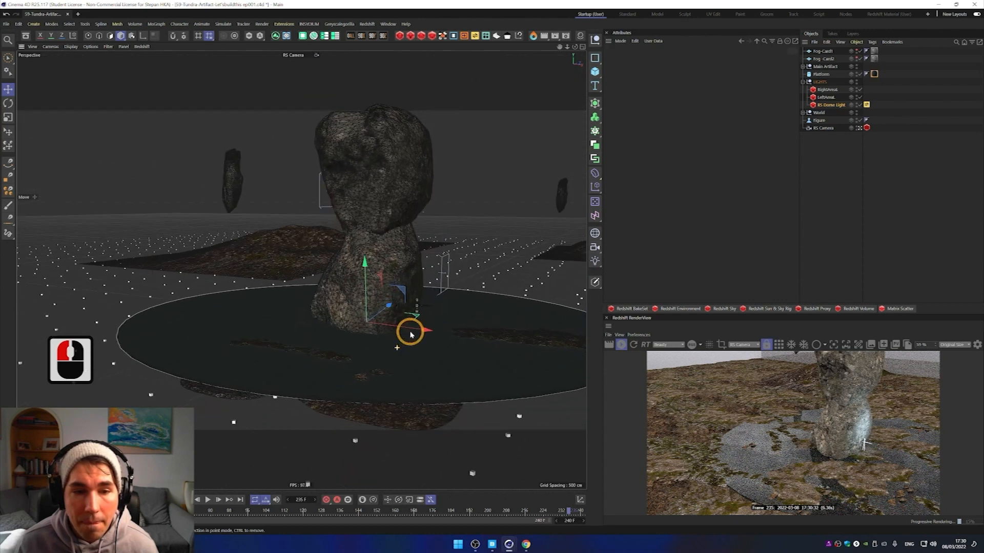
Step: Open the platform's RS Material.1 in the shader graph
scroll(408, 330, "up", 7, "alt")
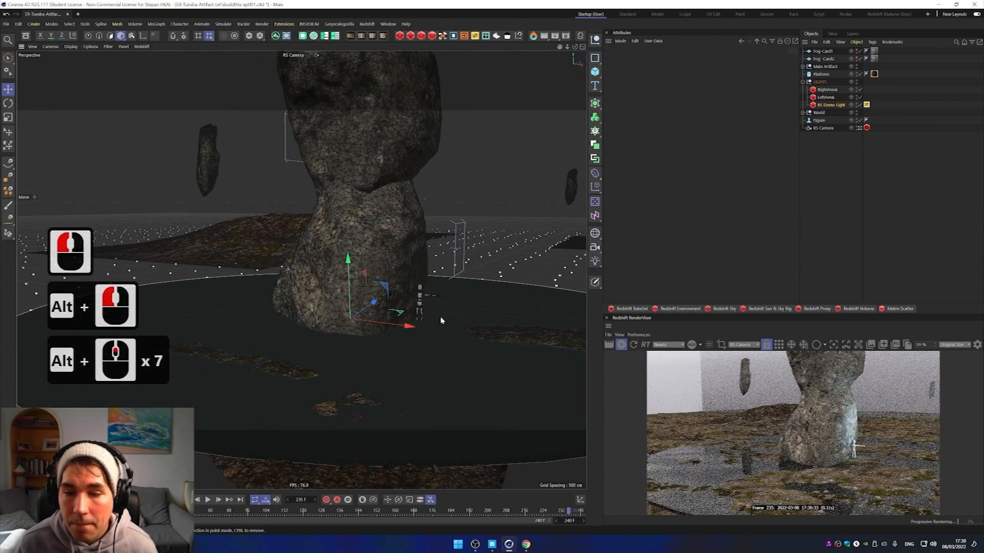
left_click(825, 106)
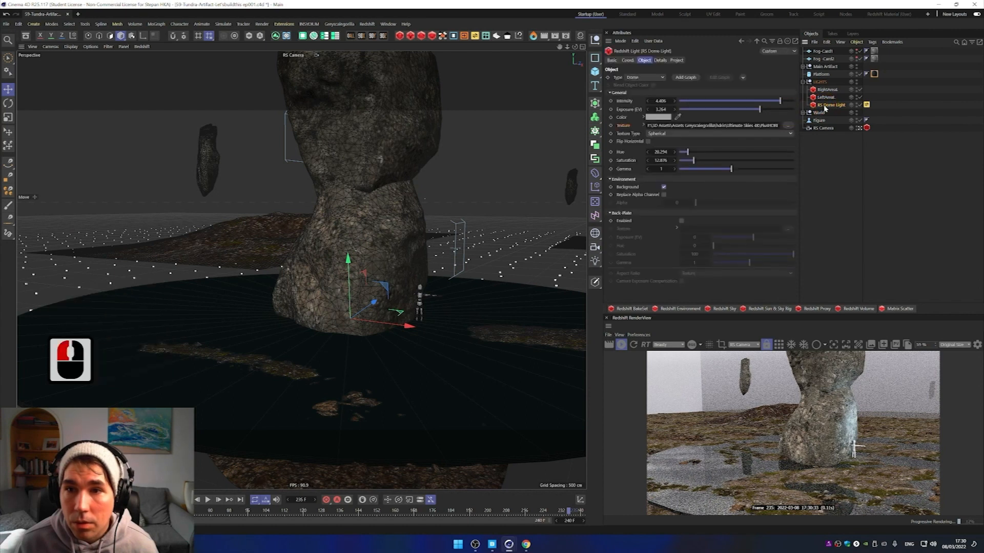
double_click(874, 74)
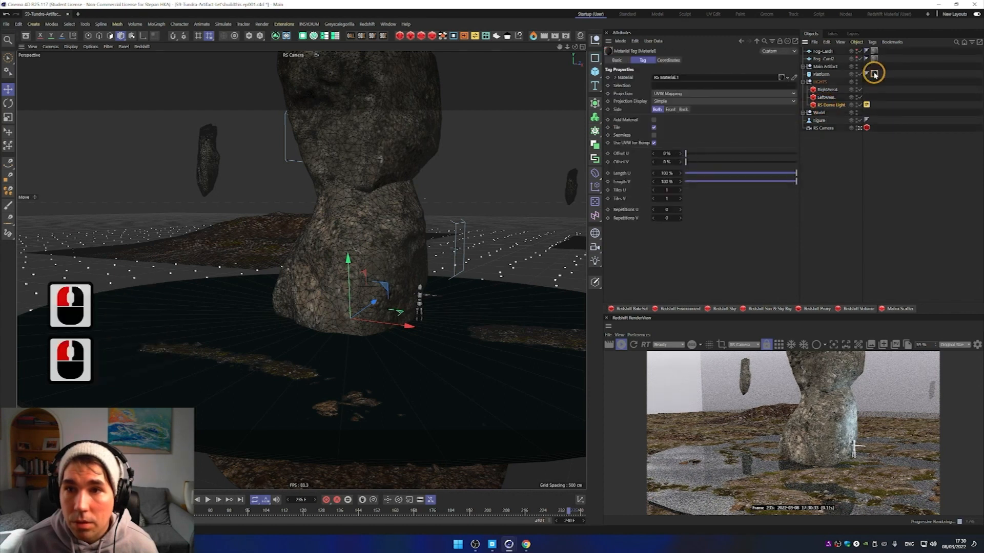
left_click(712, 127)
left_click(326, 186)
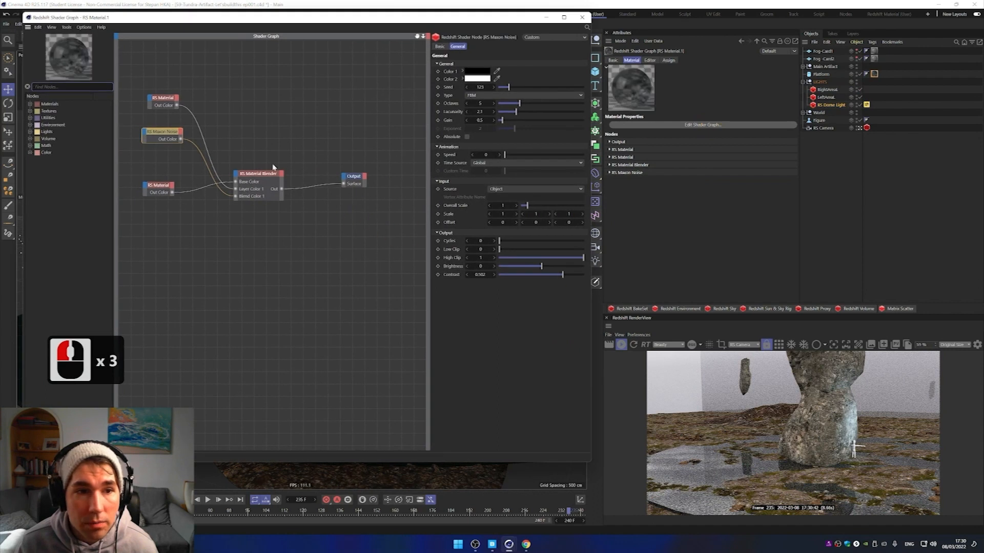
Step: Increase the Maxon Noise node's overall scale to about 8.33 and set its contrast to 1
left_click(169, 133)
left_click_drag(169, 135, 168, 142)
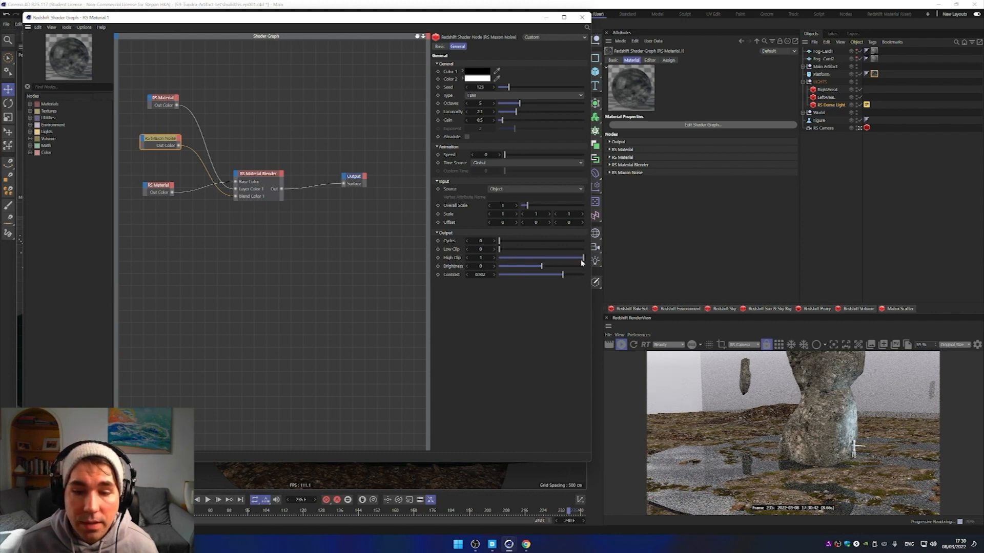
left_click(161, 146)
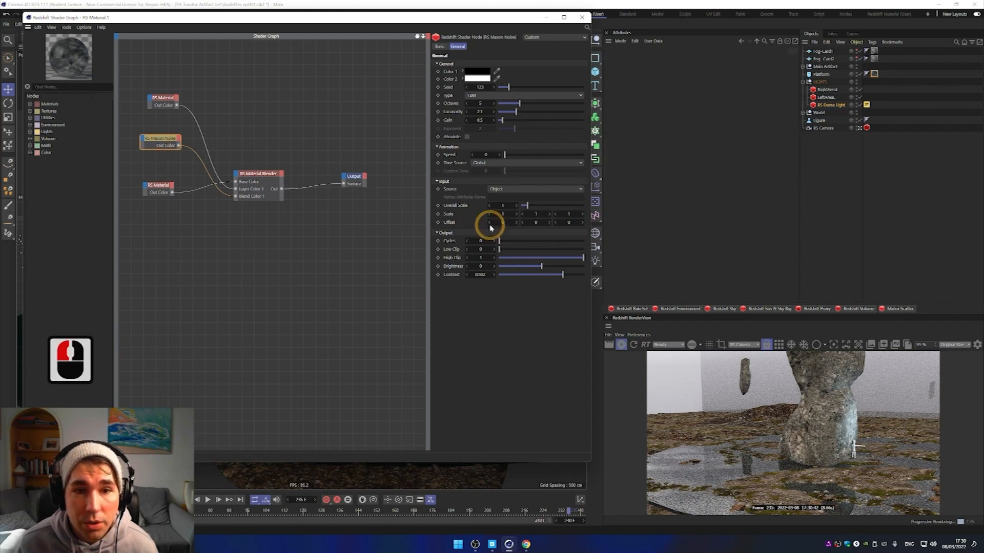
left_click_drag(525, 207, 551, 208)
left_click(552, 207)
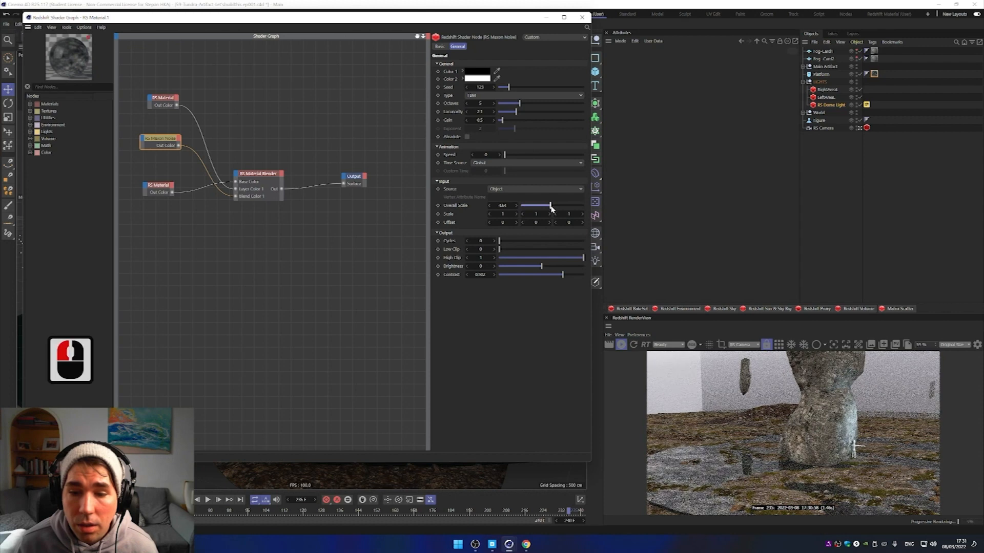
left_click_drag(562, 207, 574, 207)
left_click_drag(579, 279, 584, 276)
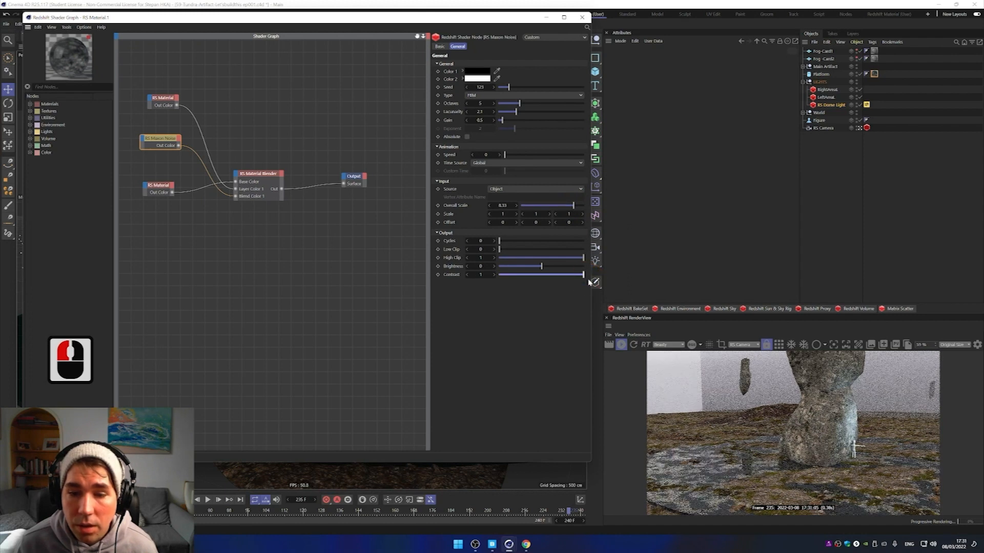
Step: Try an overall scale of 15 for the Maxon Noise and settle on 20
double_click(503, 205)
type("15")
key("Return")
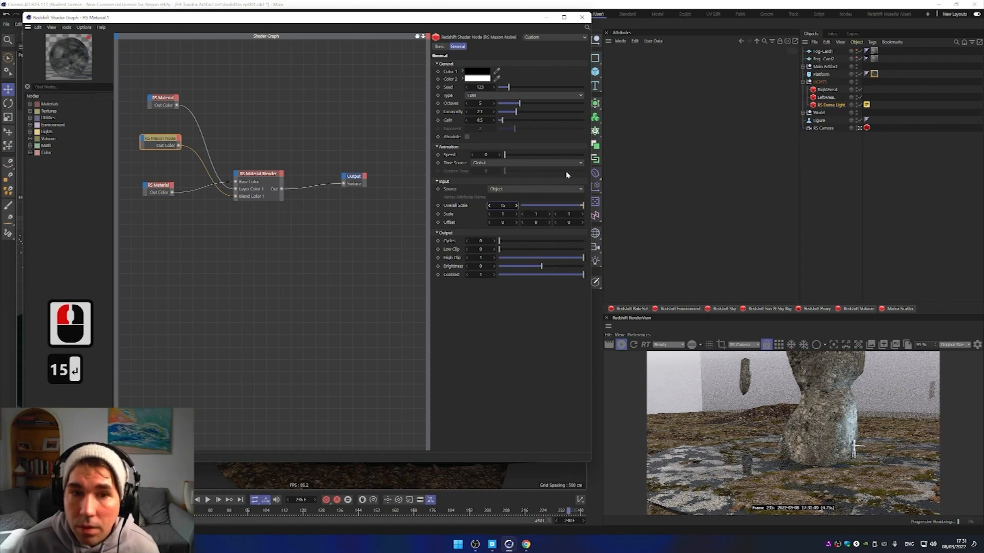
double_click(506, 206)
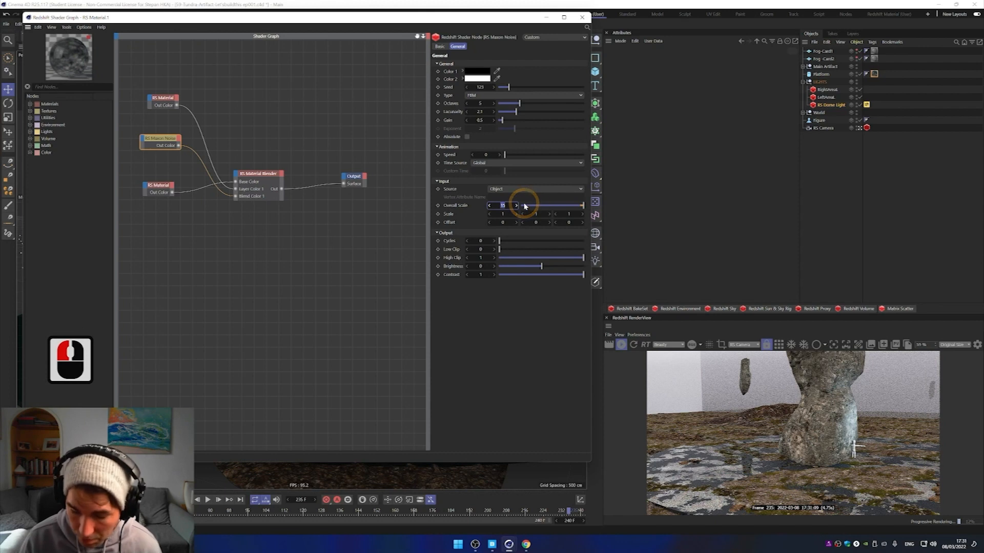
type("20")
key("Return")
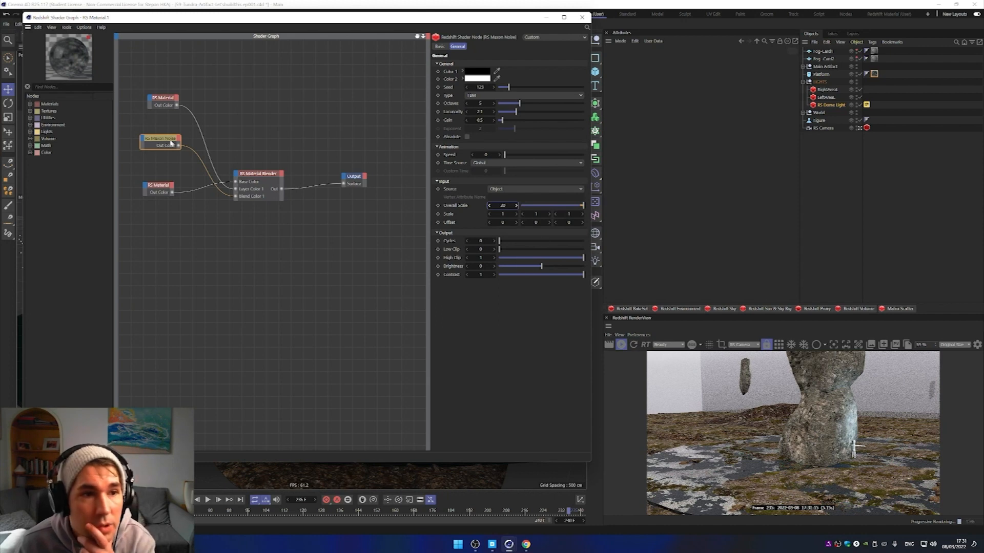
Step: Try a reflection roughness of about 0.386 and a dark reddish-brown diffuse color (RGB 37, 22, 22) on the Water-preset RS Material
left_click(168, 97)
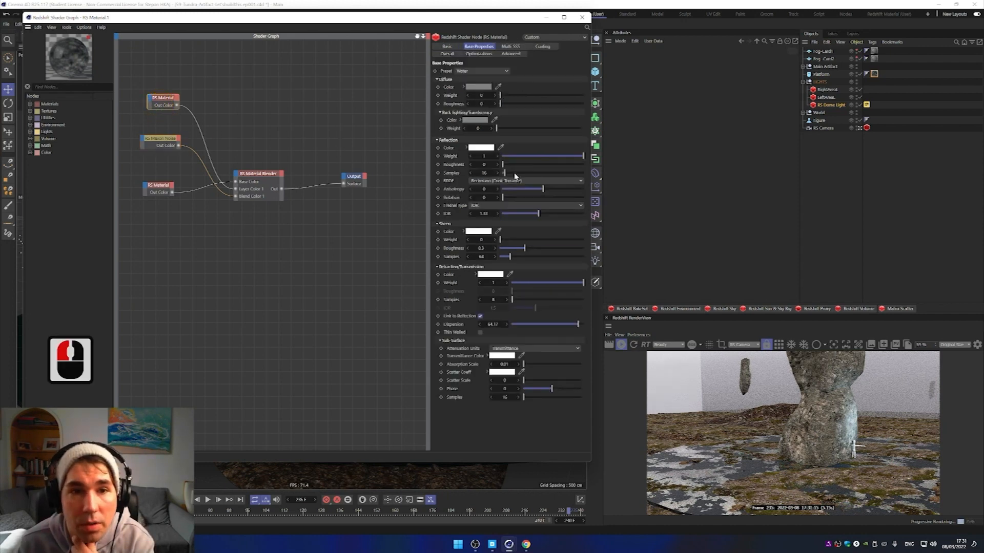
left_click(534, 164)
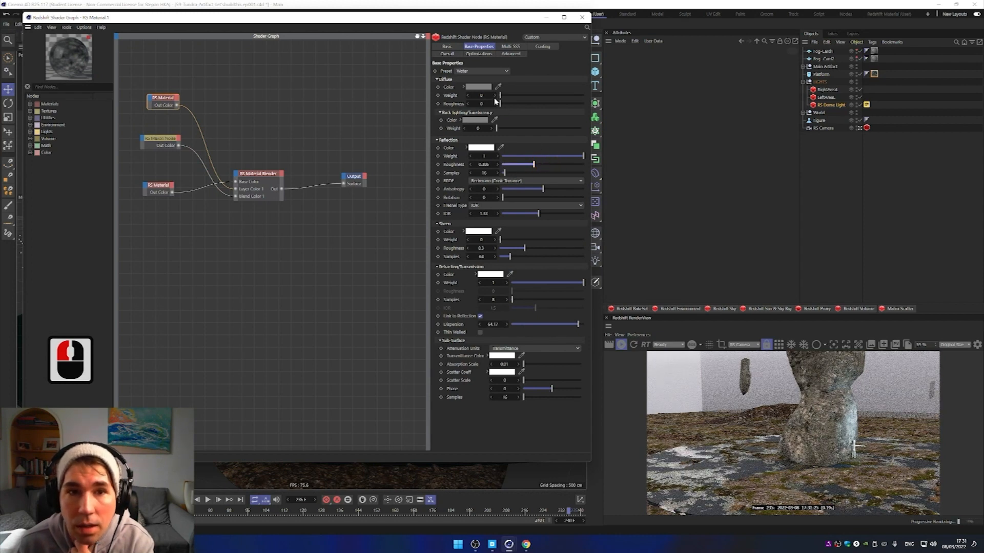
left_click(478, 87)
left_click(517, 176)
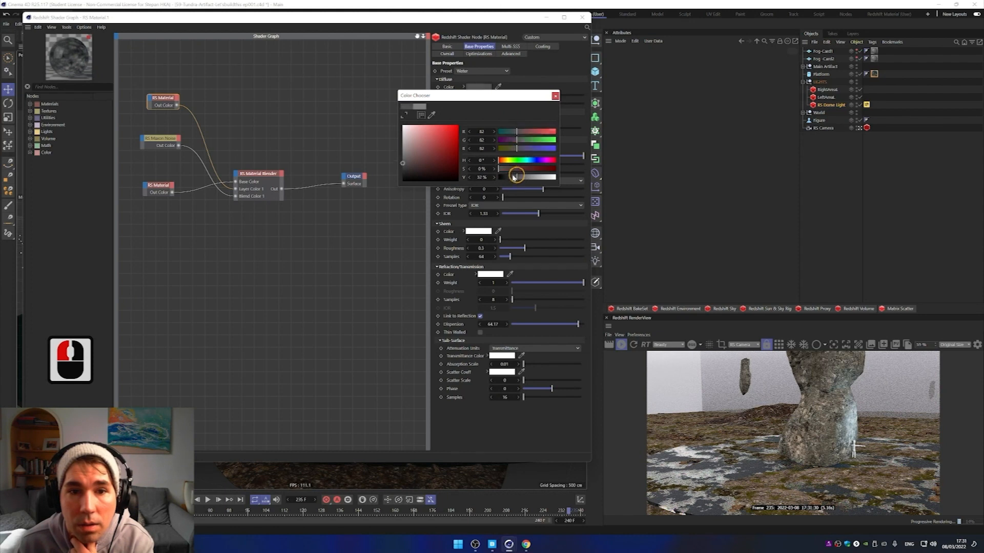
left_click(513, 177)
left_click(410, 162)
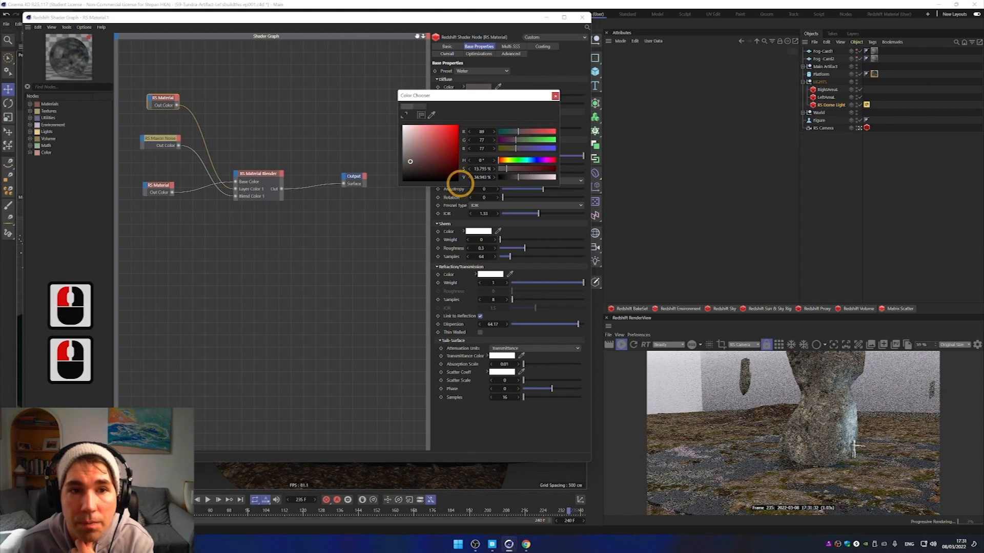
left_click(408, 173)
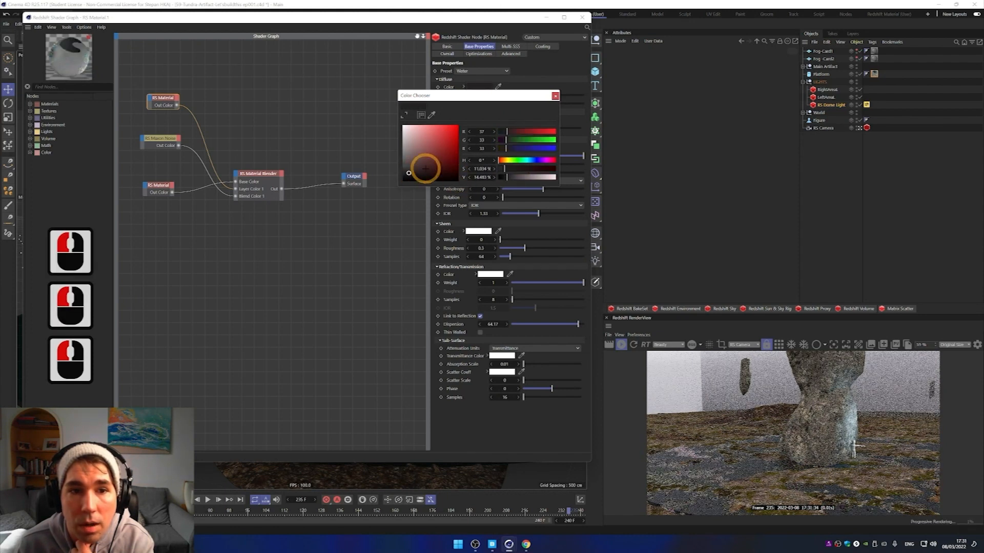
left_click(521, 168)
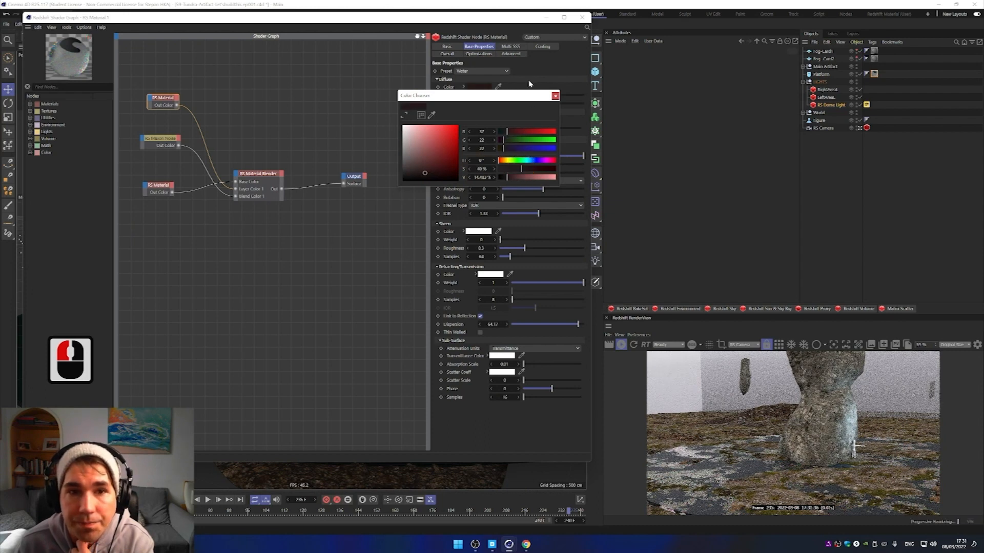
left_click(529, 84)
Step: Try a diffuse weight of about 0.523, a dispersion of about 10 and a diffuse roughness of about 0.636 on the water material
left_click_drag(522, 96, 544, 98)
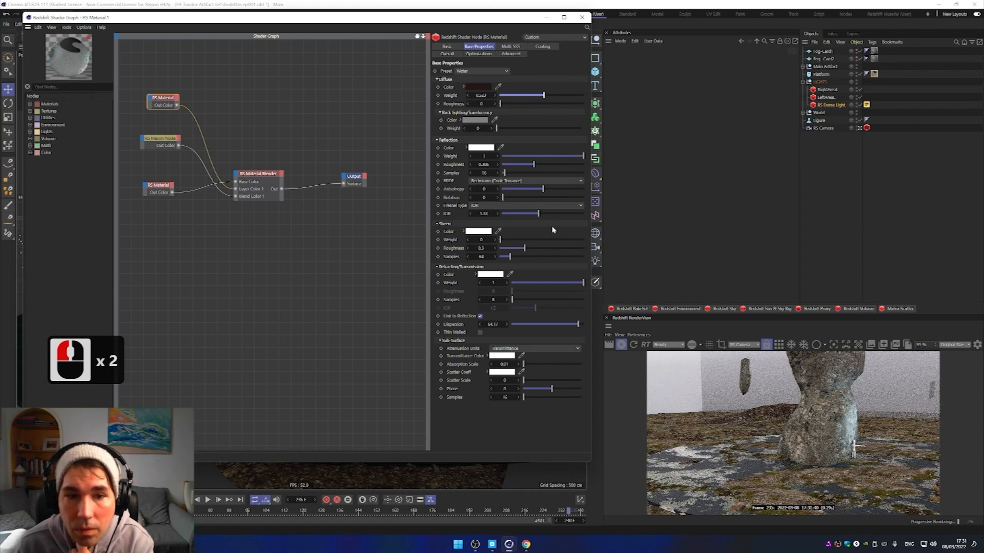
left_click(522, 324)
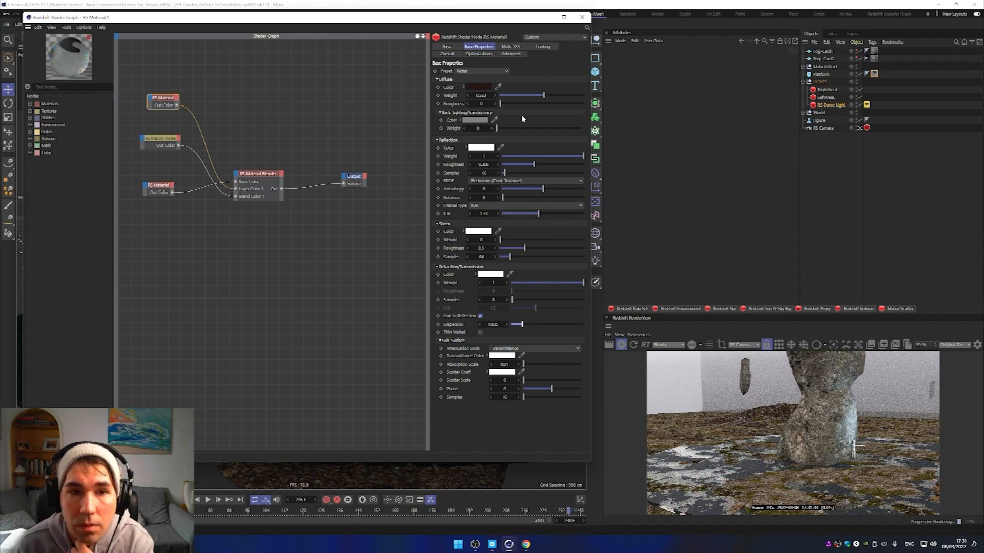
left_click_drag(545, 102, 554, 104)
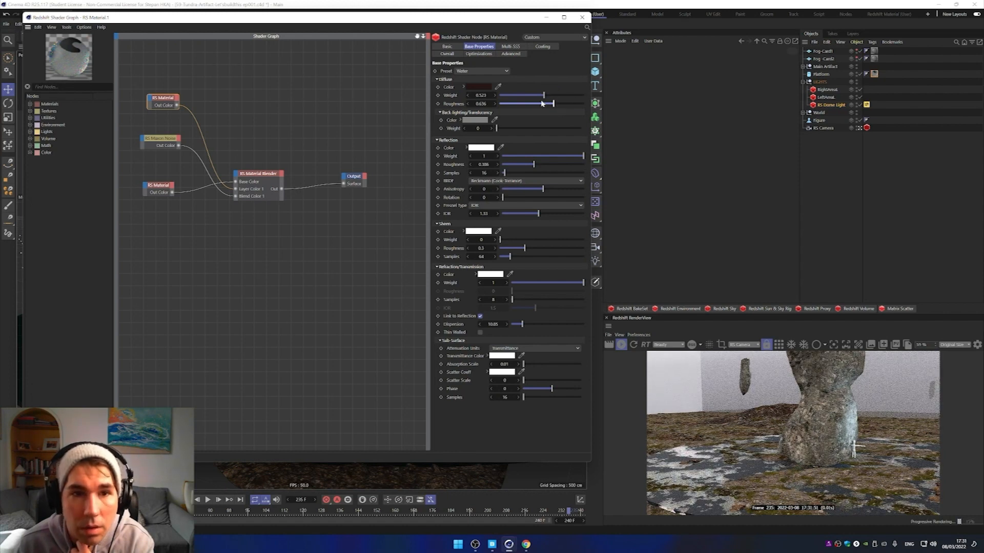
Step: Apply the Plastic preset to the layer's RS Material and choose a very dark reddish diffuse color
left_click(484, 72)
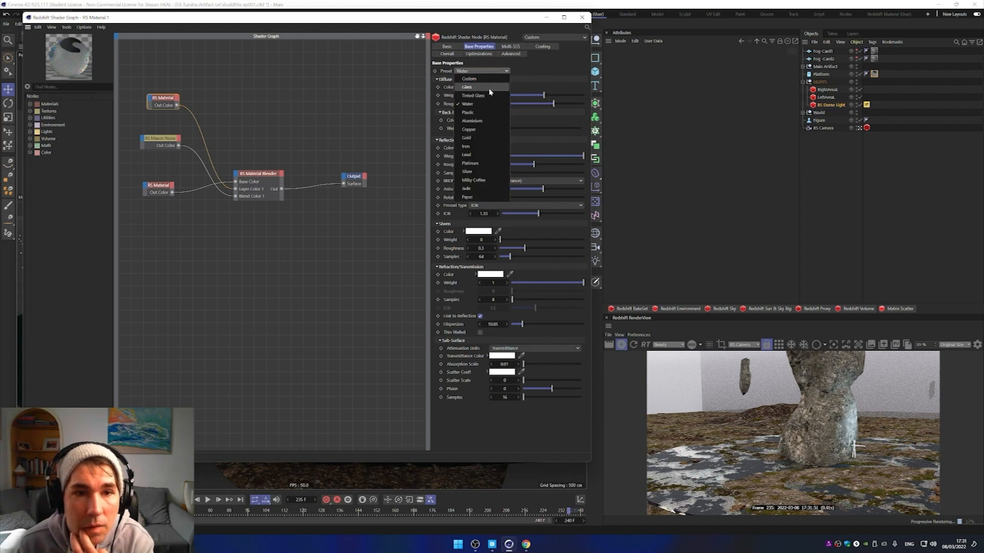
left_click(491, 113)
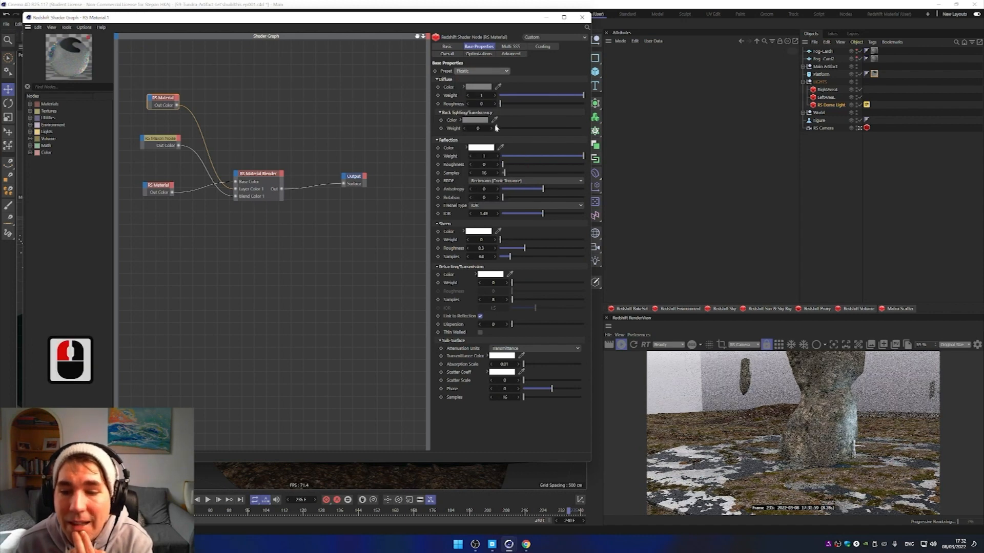
left_click(480, 87)
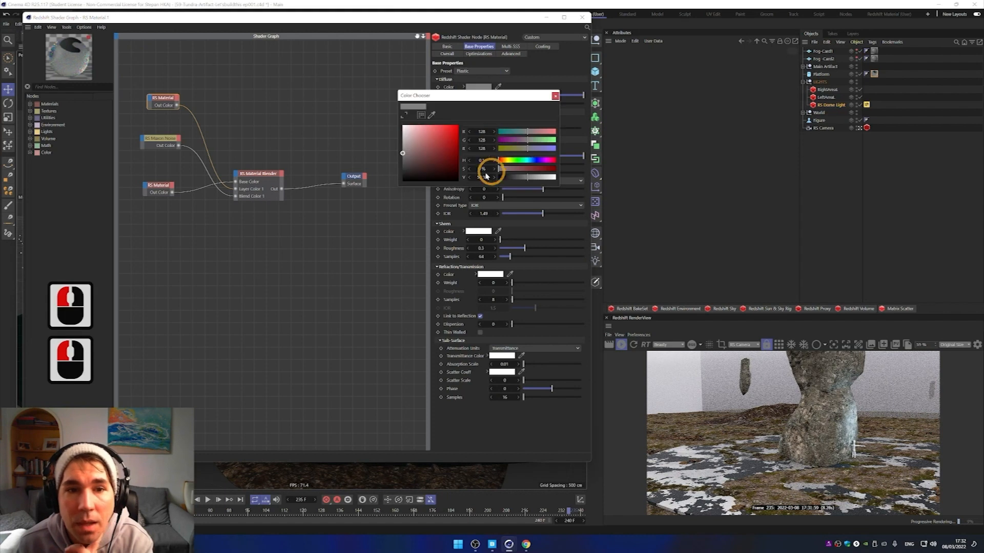
left_click(408, 172)
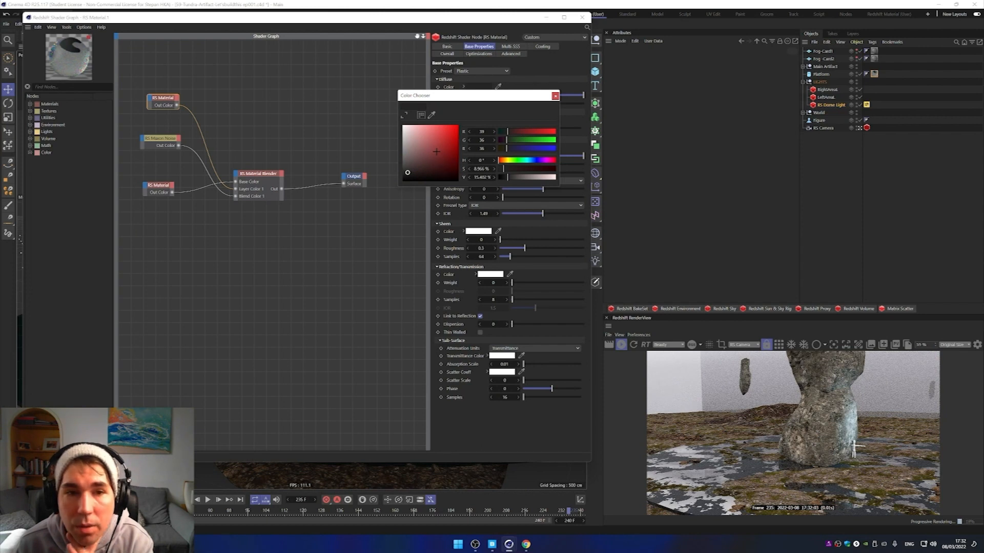
left_click(453, 179)
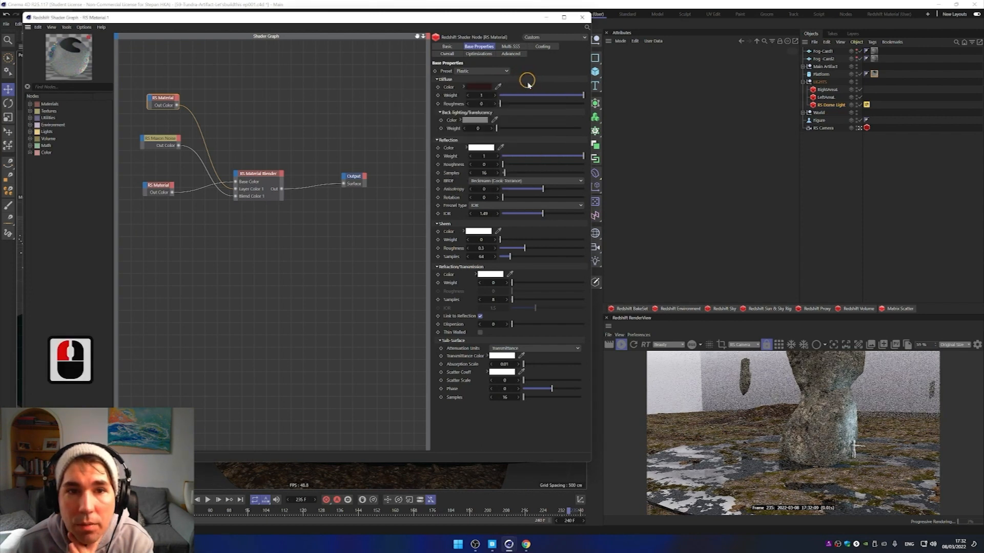
left_click(532, 156)
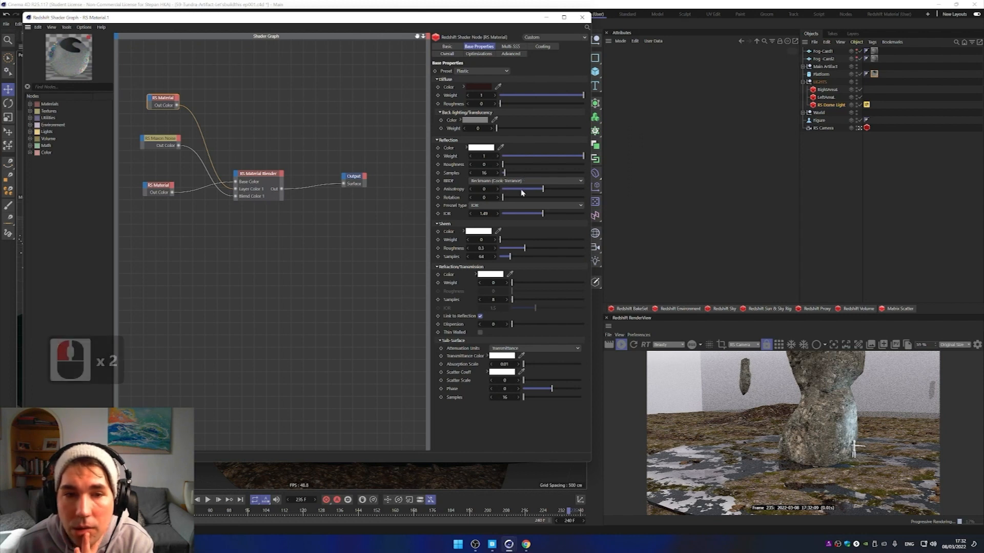
Step: Give the plastic material a muted red-grey refraction color with a weight of about 0.739, and set its reflection roughness to about 0.638
left_click_drag(159, 144, 174, 129)
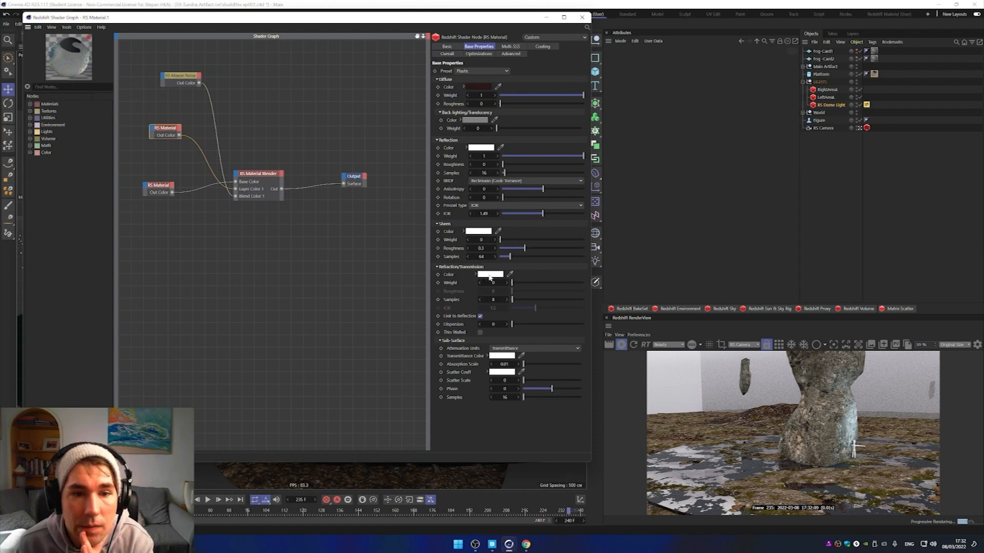
left_click(490, 275)
left_click(421, 349)
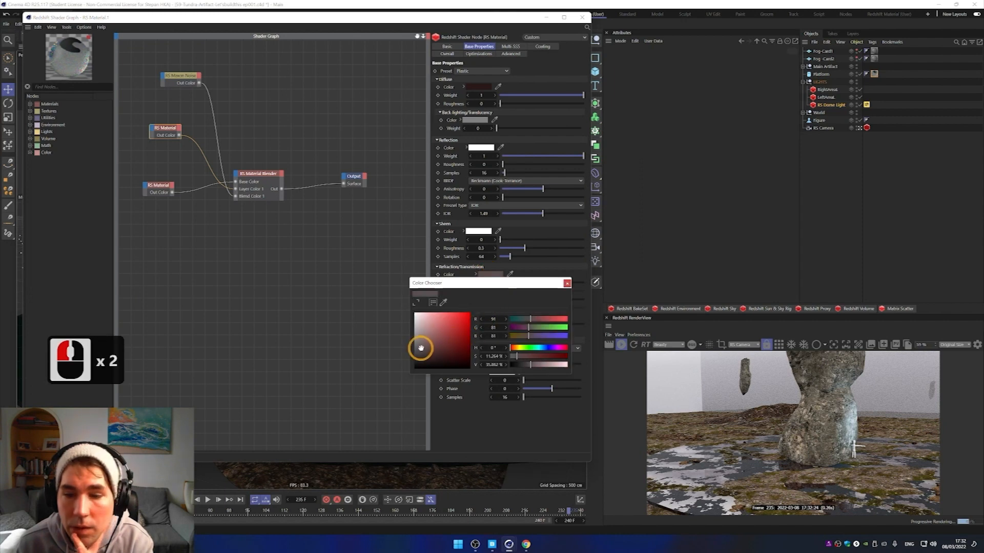
left_click(524, 261)
left_click_drag(525, 282, 548, 281)
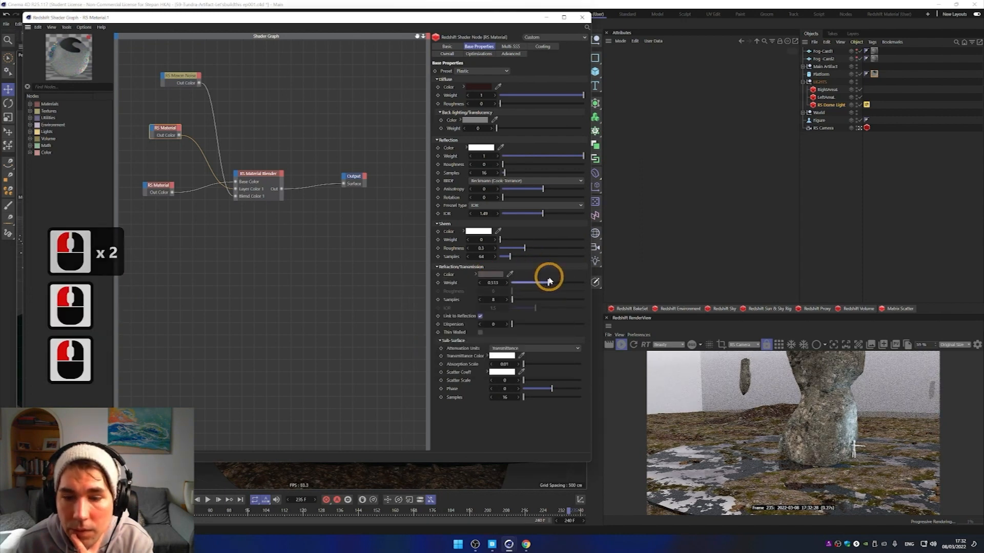
left_click(565, 283)
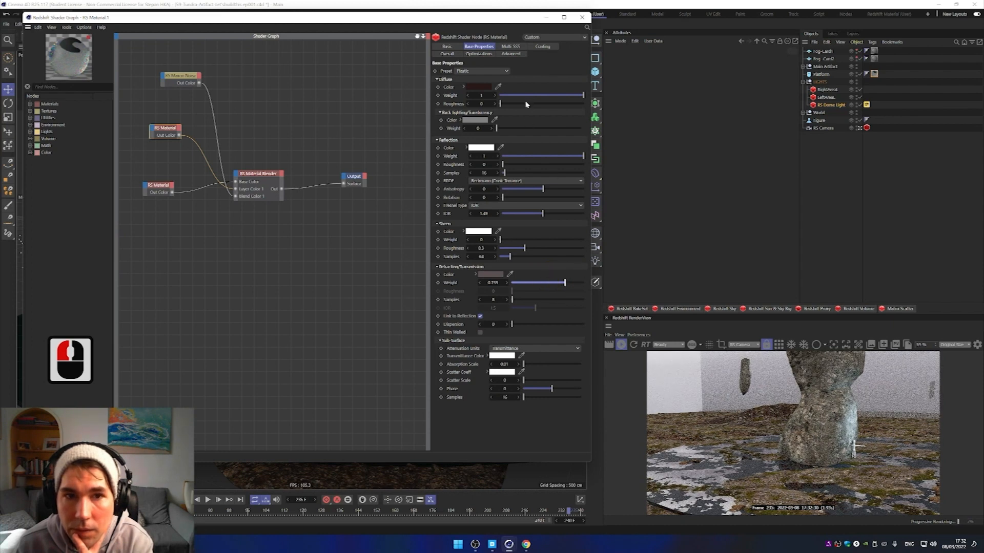
left_click_drag(521, 166, 556, 164)
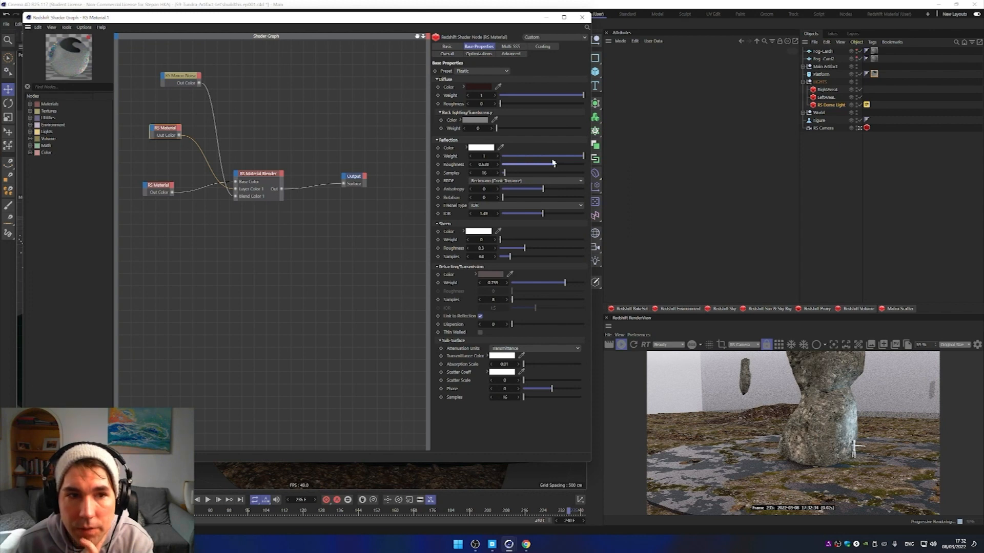
Step: Try adding an RS Bump Map node fed by the Maxon Noise and connected to the layer RS Material's overall bump input
left_click(29, 118)
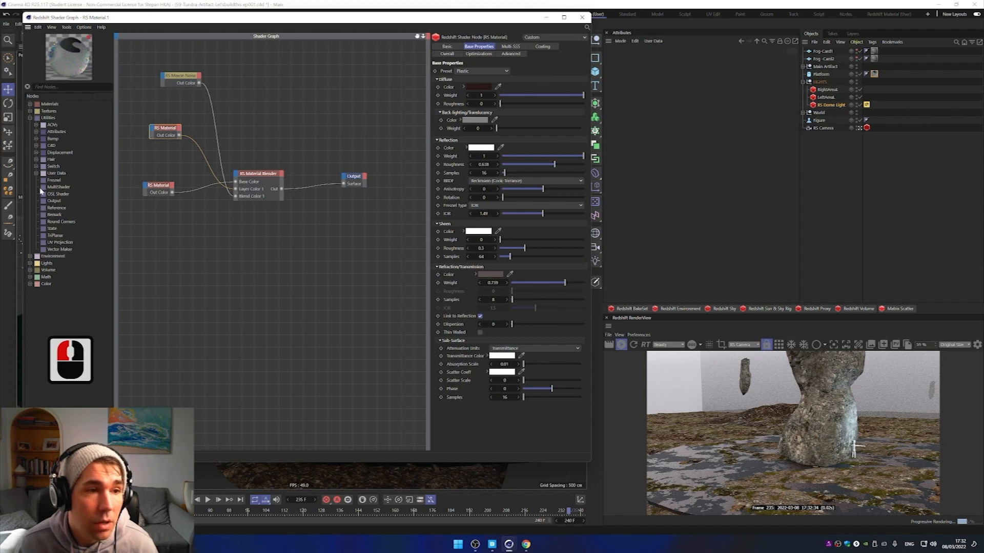
left_click(35, 139)
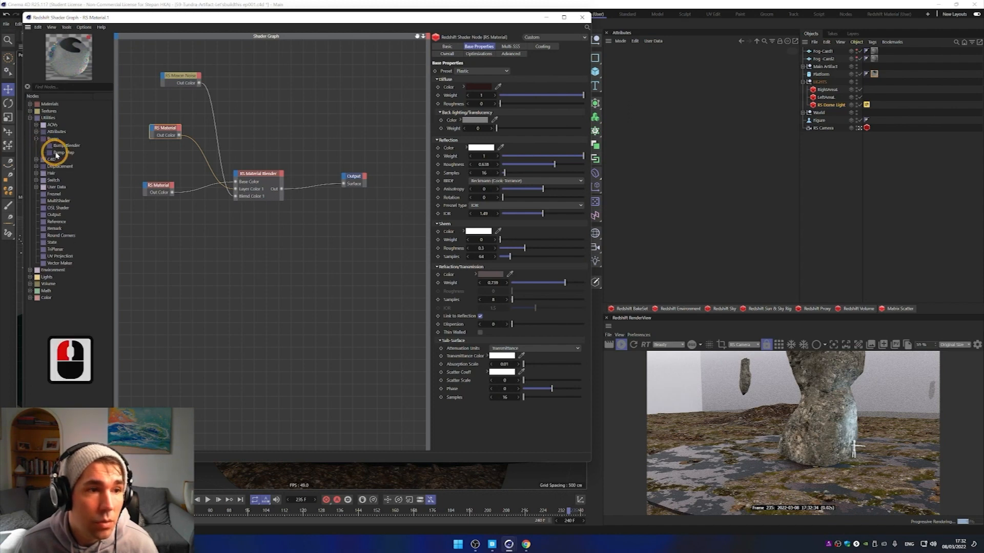
left_click_drag(57, 152, 238, 180)
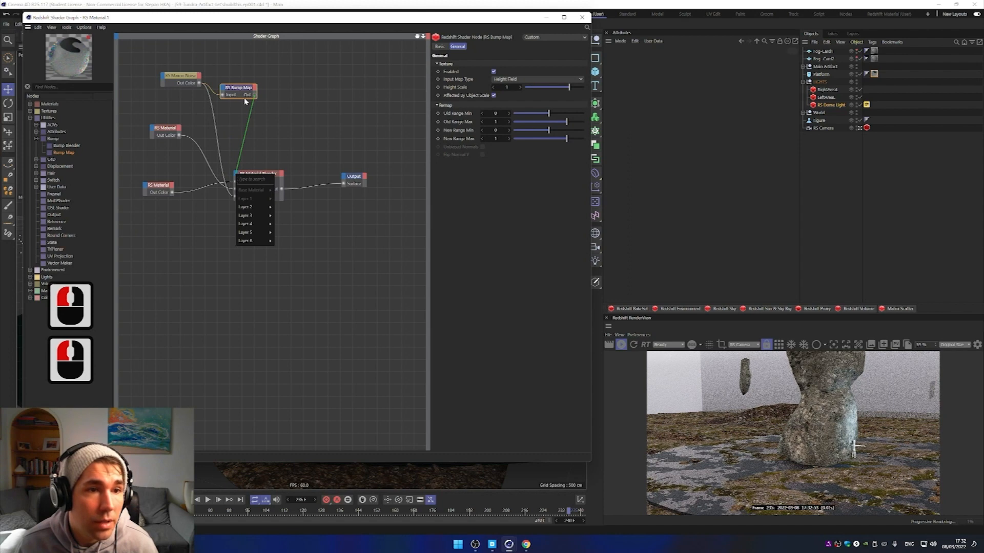
left_click(266, 102)
left_click_drag(255, 95, 151, 130)
mouse_move(179, 148)
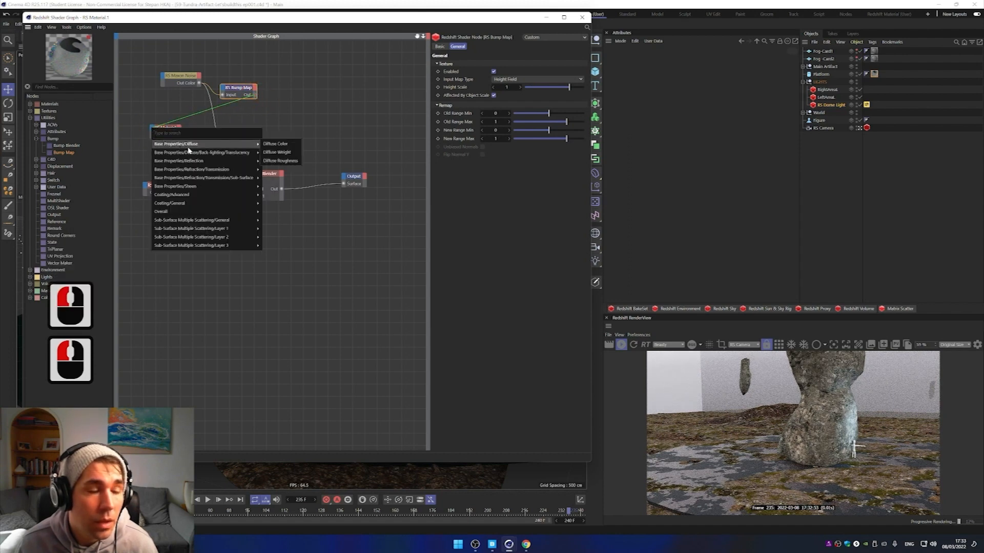
mouse_move(210, 212)
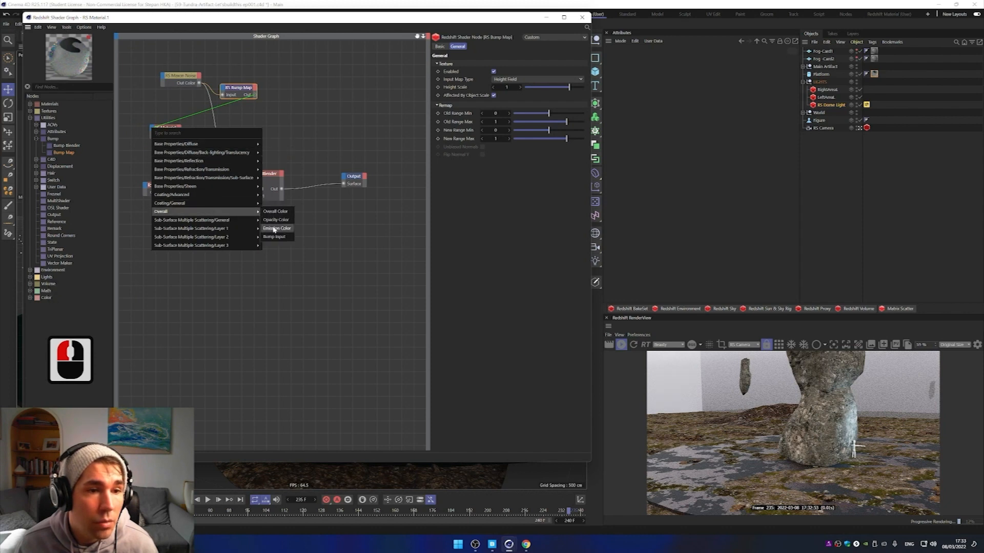
left_click(275, 237)
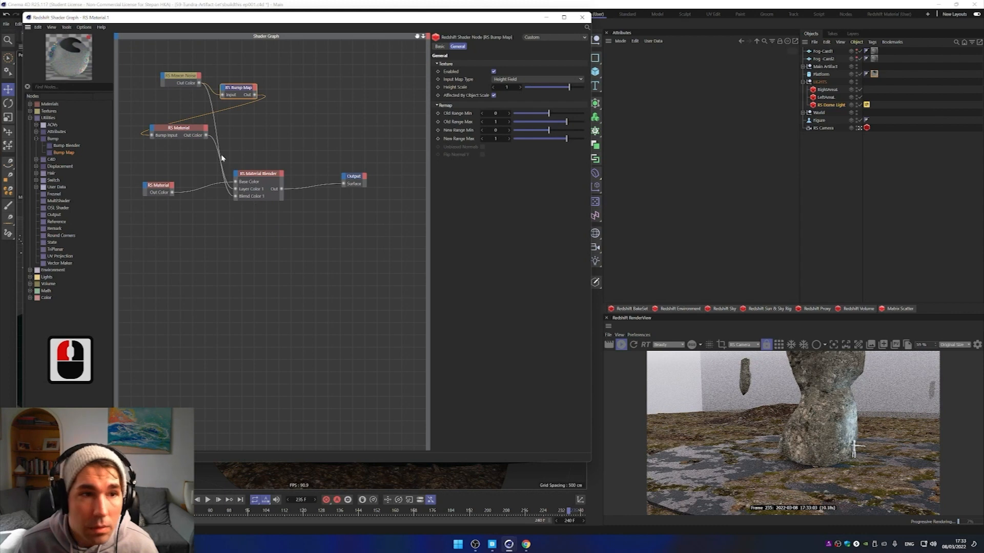
Step: Try a height scale of -2 on the bump map, close the shader graph and inspect the platform up close
left_click_drag(499, 87, 498, 87)
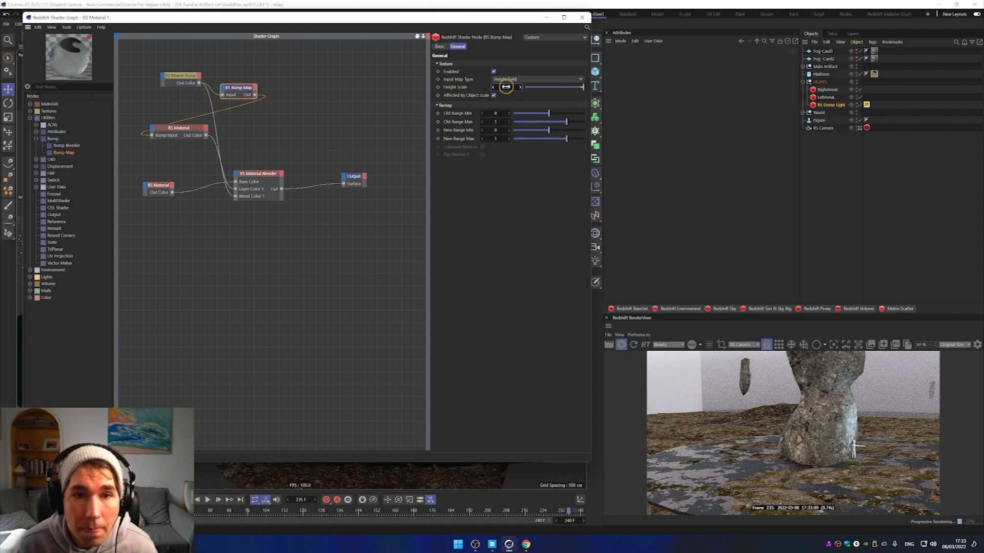
left_click(505, 87)
type("-2")
key("Return")
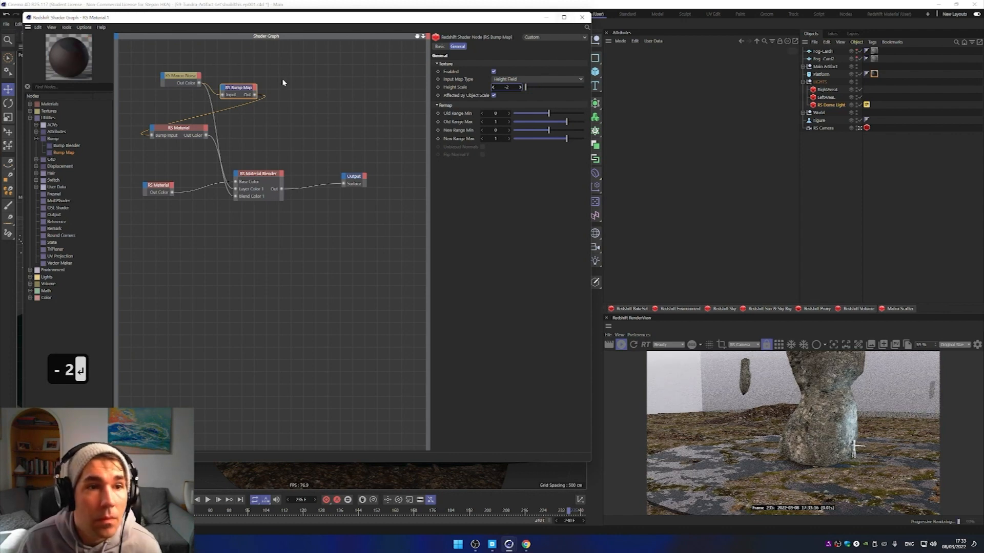
left_click(582, 18)
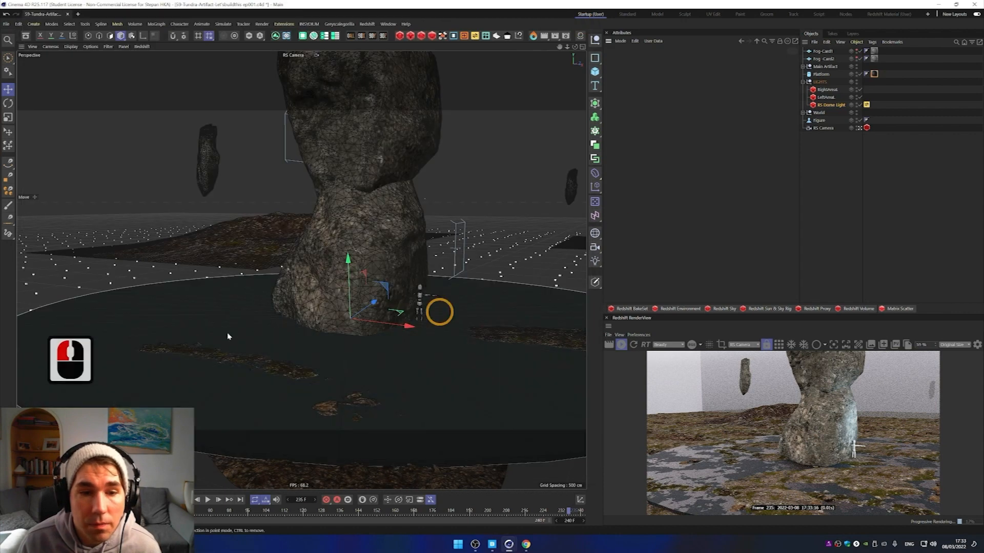
scroll(246, 318, "up", 13, "alt")
middle_click_drag(255, 293, 253, 220, "alt")
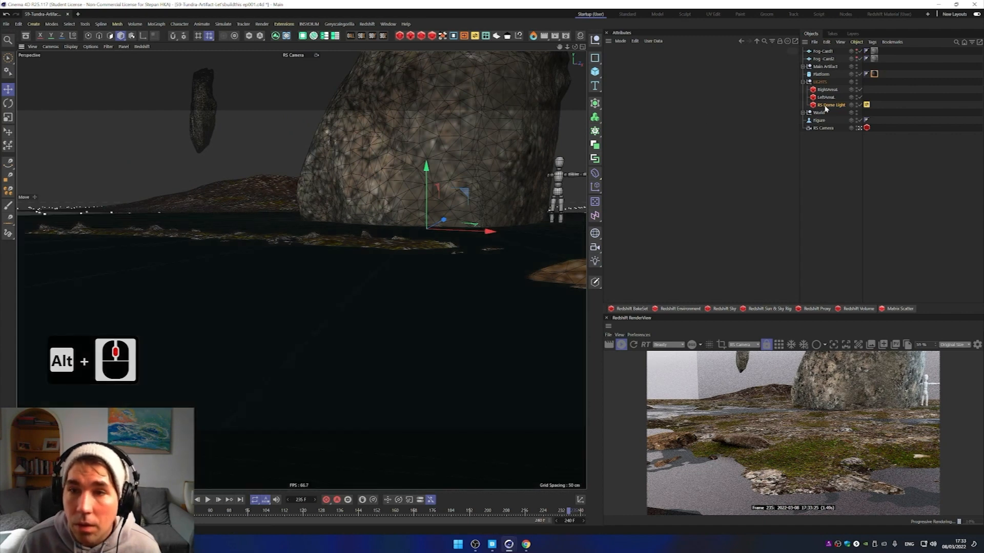
Step: Reopen the platform material's shader graph, space out the bump and material nodes, and try a bump height scale of about -0.052
double_click(874, 74)
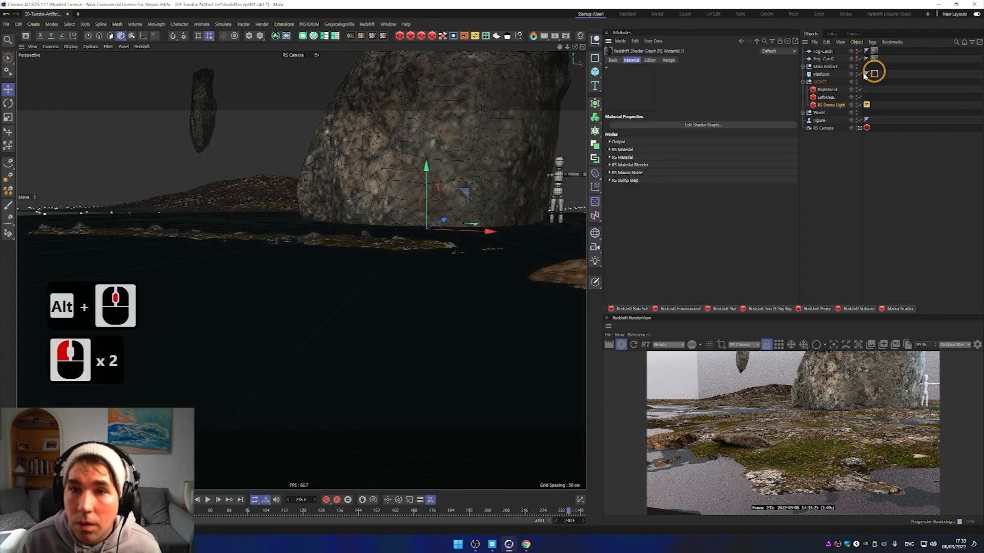
left_click(687, 124)
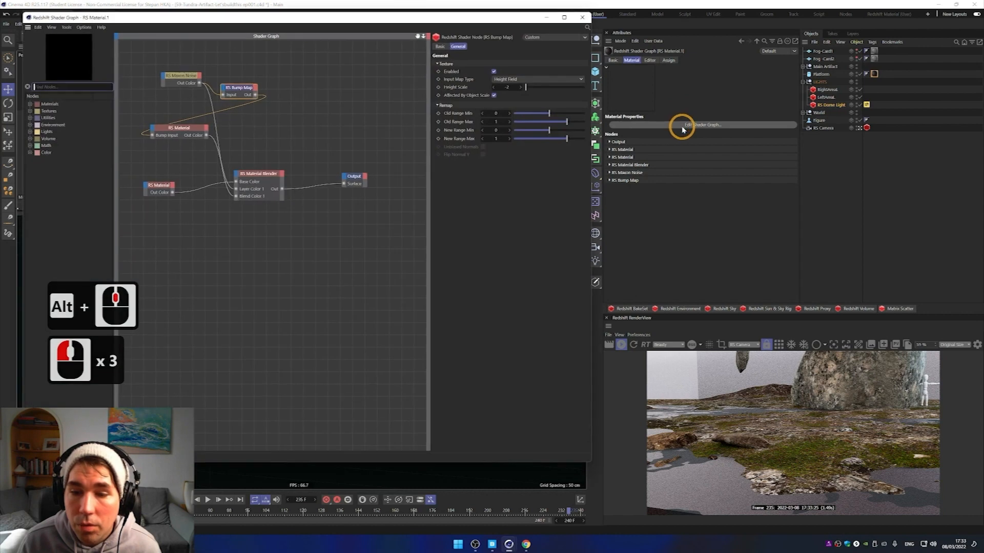
left_click_drag(239, 88, 240, 103)
left_click_drag(191, 134, 304, 140)
left_click(244, 104)
double_click(509, 87)
left_click_drag(523, 89, 536, 89)
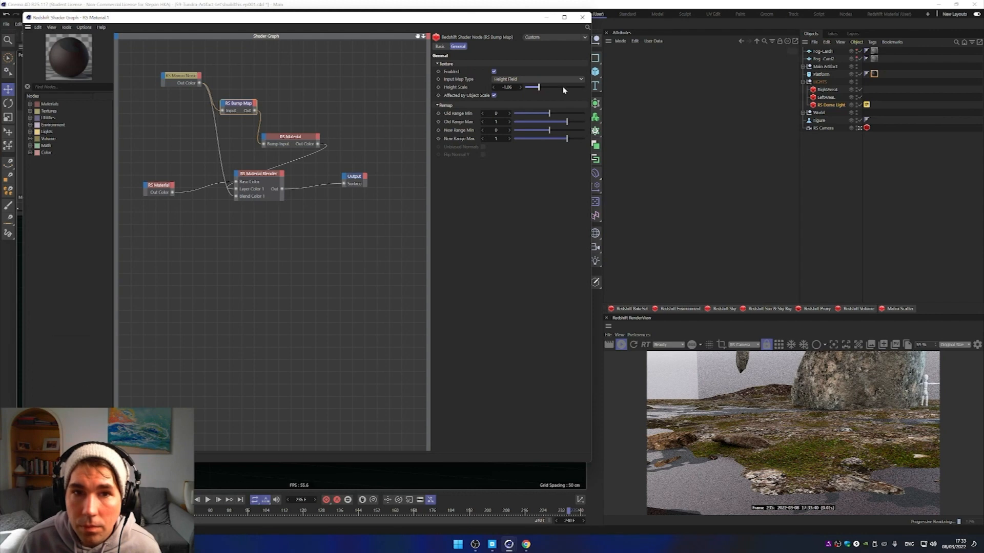
left_click(555, 89)
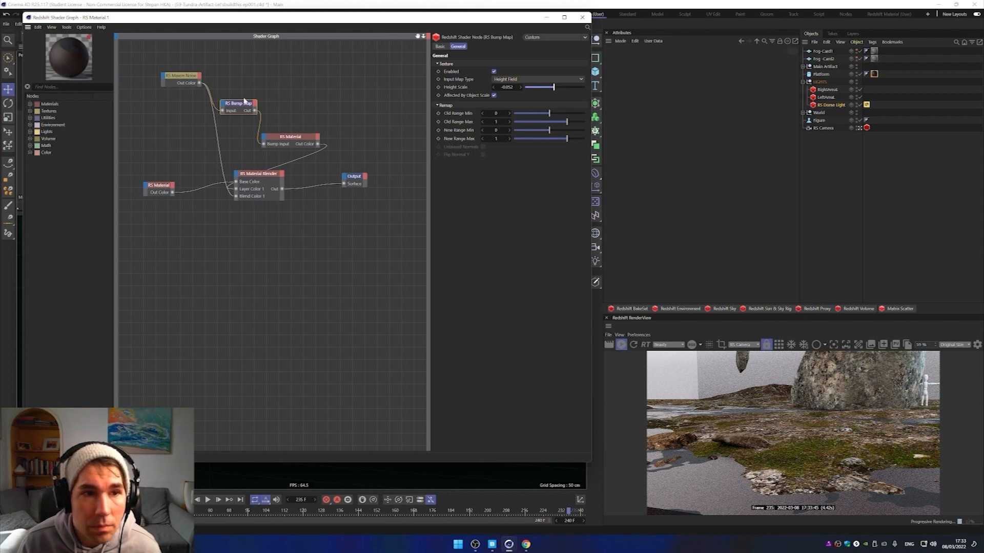
Step: Try routing the Maxon Noise through a new RS Ramp node into the Bump Map's input
left_click_drag(187, 78, 168, 97)
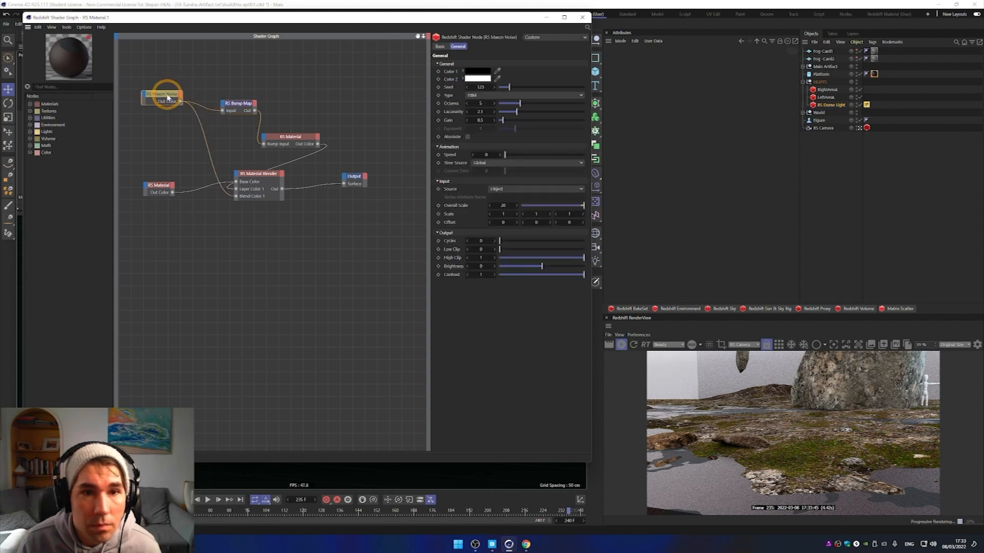
left_click(30, 111)
left_click_drag(51, 159, 211, 77)
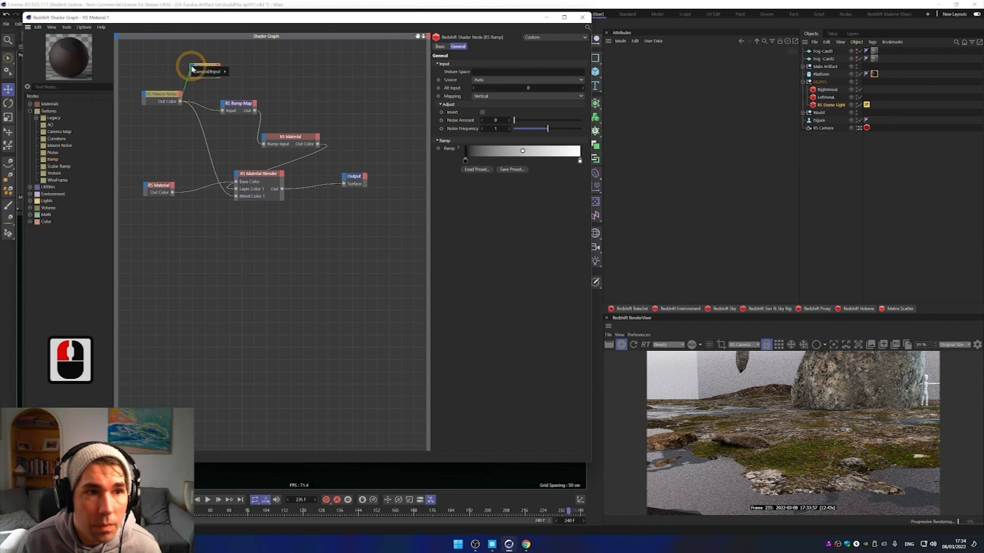
double_click(231, 72)
left_click_drag(233, 71, 222, 110)
Step: Try a sharper ramp with the white knot at about 31.5% and the black knot at about 24.2%
left_click(233, 76)
left_click_drag(581, 163, 503, 163)
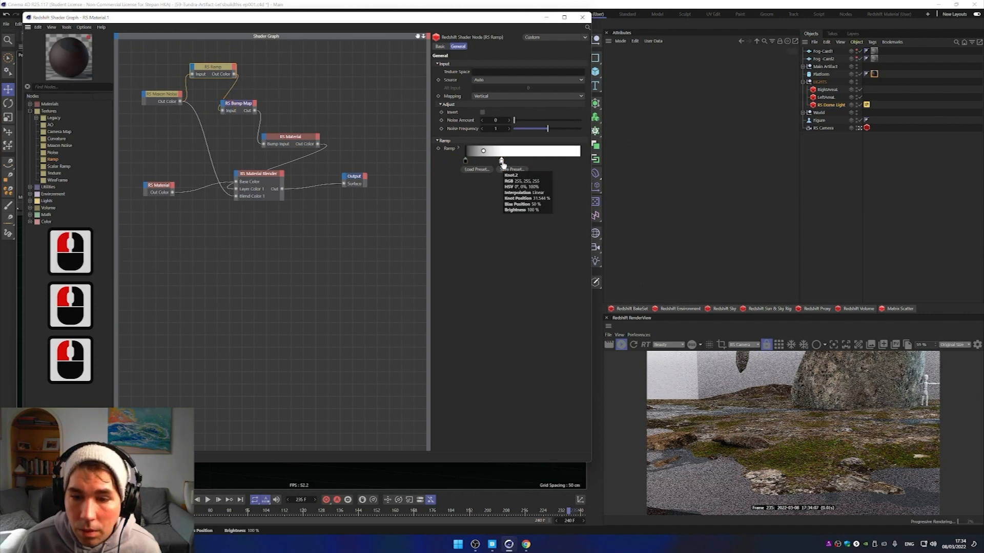
left_click_drag(465, 162, 493, 162)
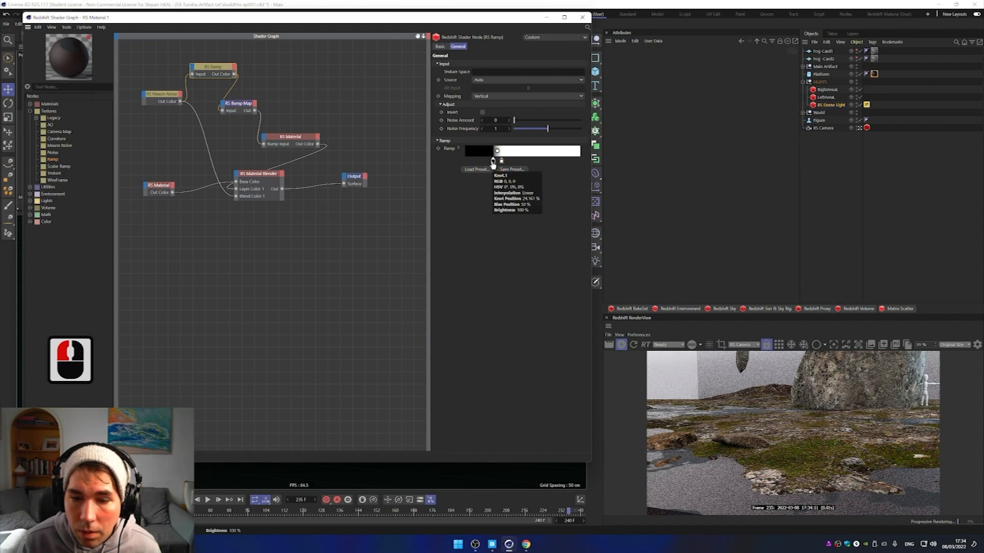
Step: Try a height scale of 10 on the RS Bump Map
left_click(250, 105)
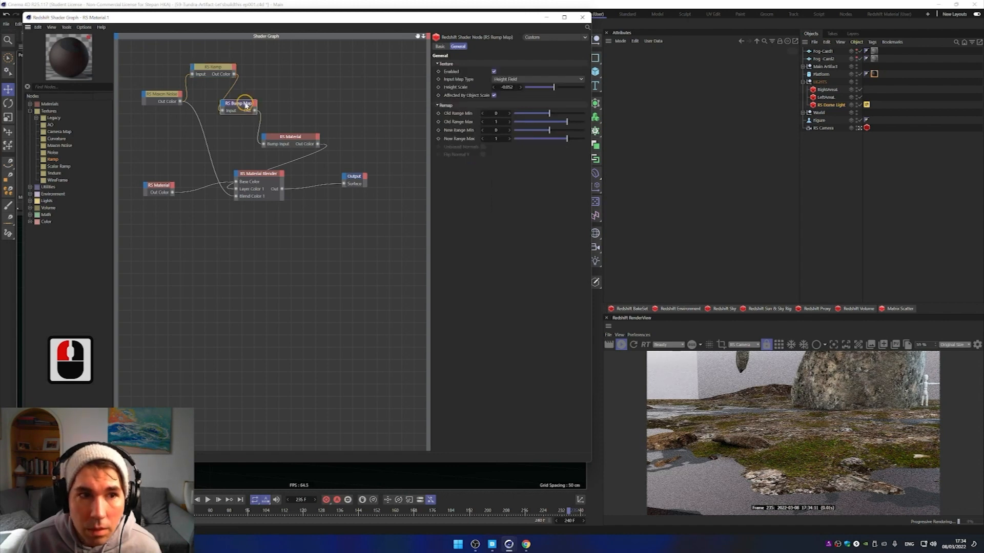
left_click(514, 106)
left_click(510, 88)
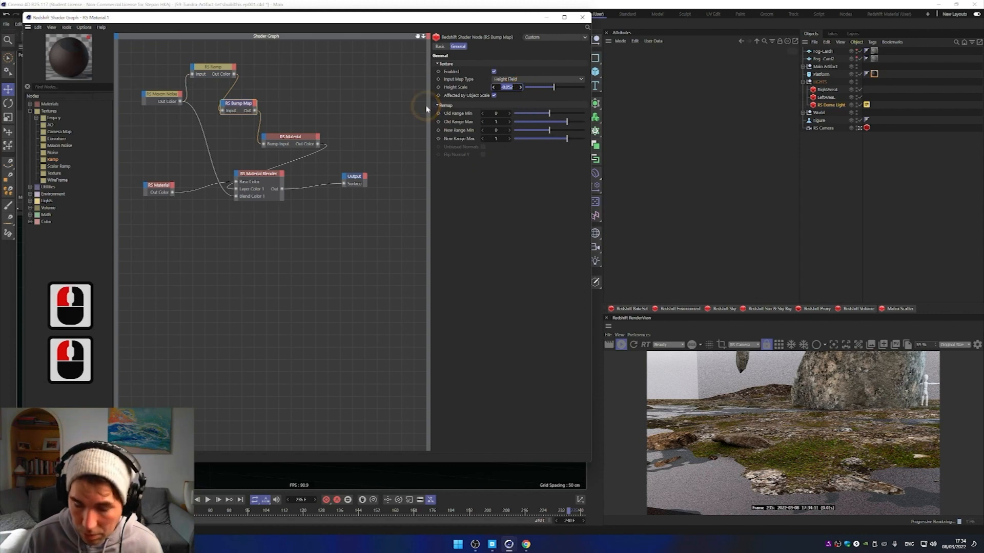
type("10")
key("Return")
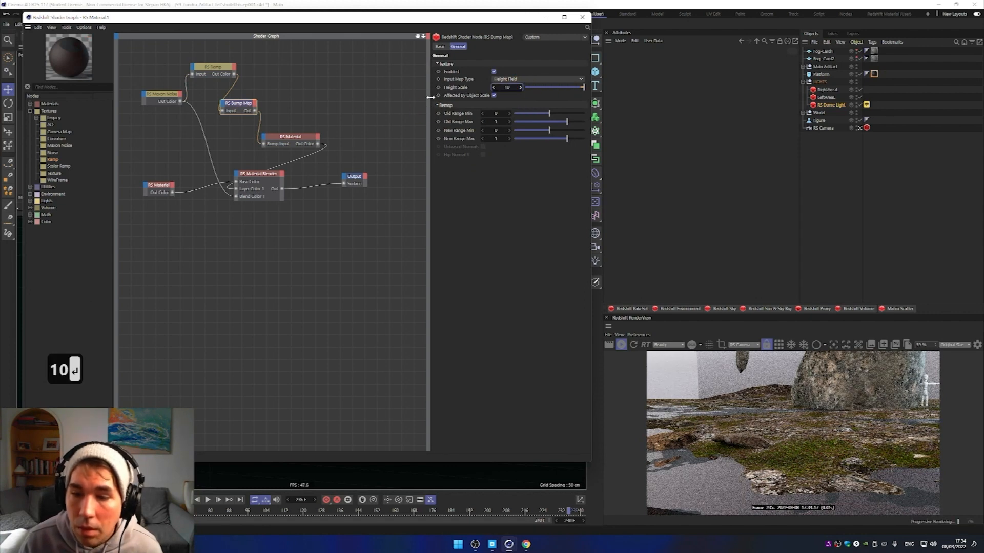
left_click(244, 105)
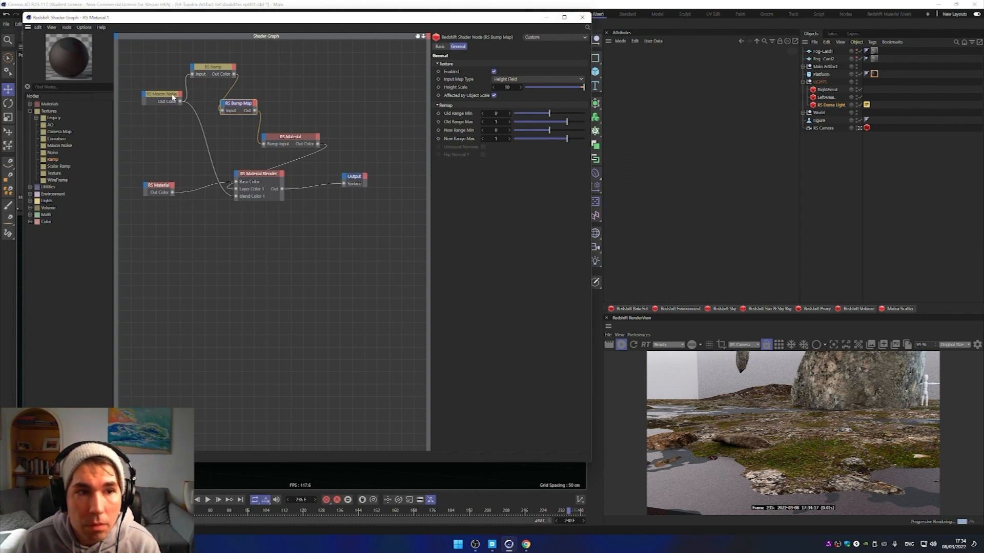
Step: Delete the RS Ramp and RS Bump Map nodes and move the layer's RS Material back beside the Material Blender inputs
left_click(226, 69)
key("Delete")
left_click(237, 104)
key("Delete")
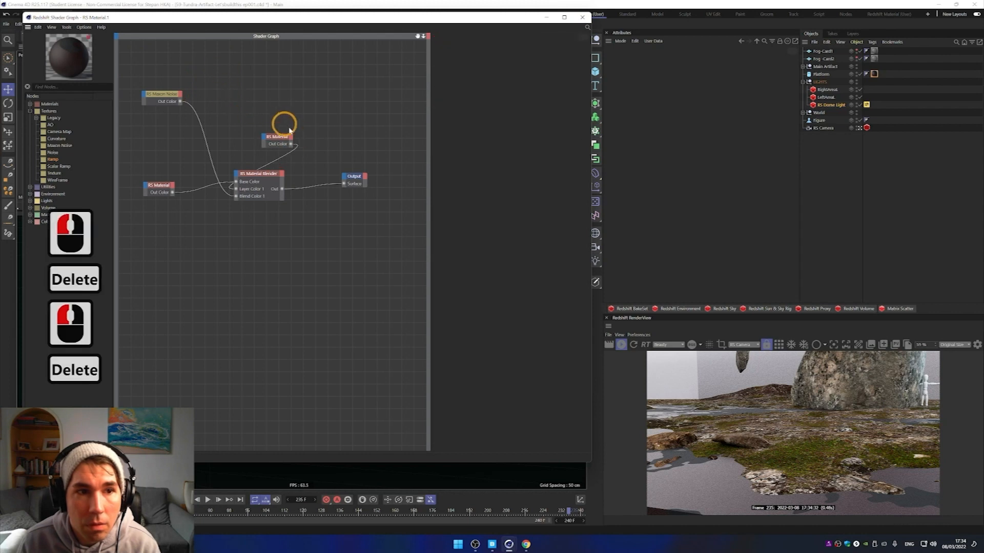
left_click_drag(289, 141, 190, 153)
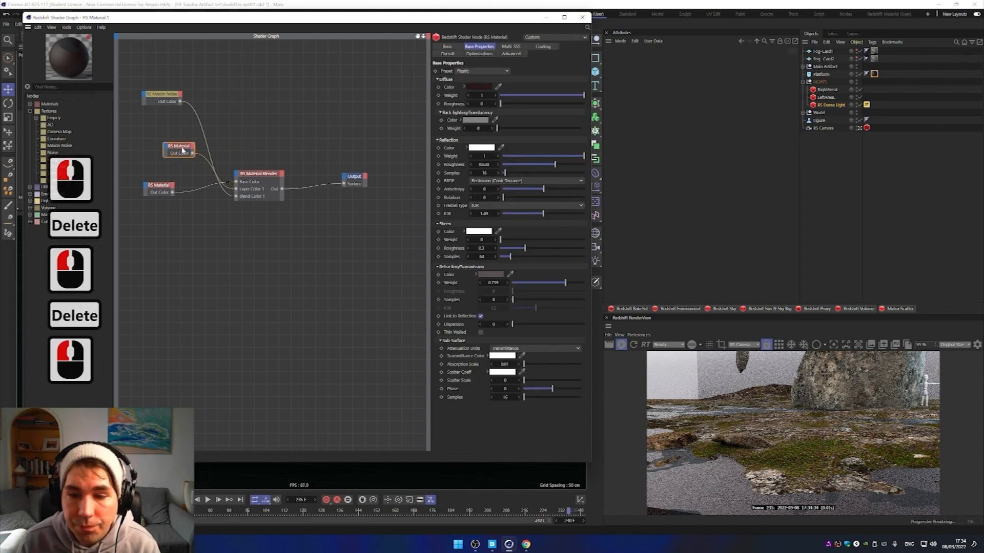
Step: Keep the Plastic preset, set the layer material's reflection roughness to about 0.839 and weight to about 0.577, and close the shader graph
left_click(485, 71)
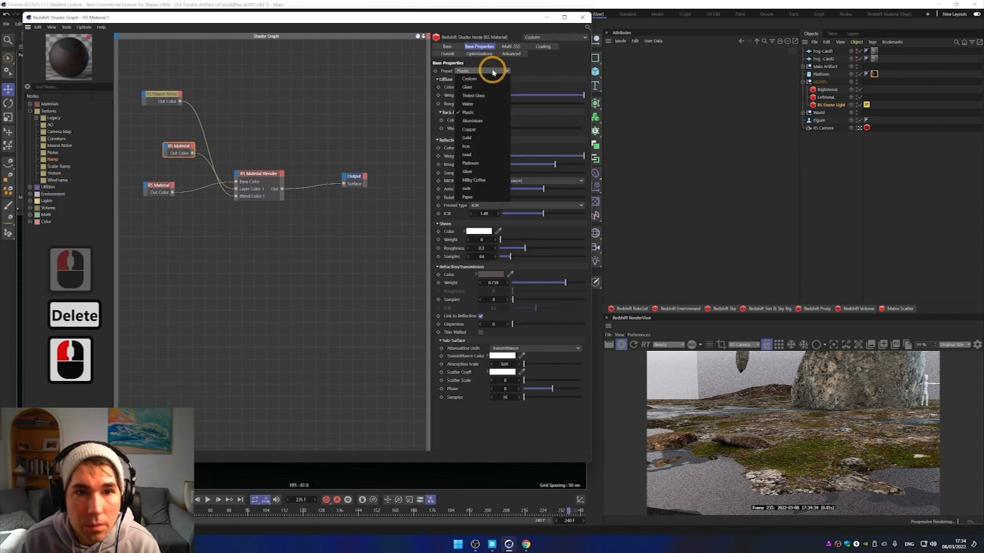
left_click(541, 126)
mouse_move(556, 164)
left_mouse_down()
mouse_move(572, 163)
mouse_move(550, 159)
left_mouse_up()
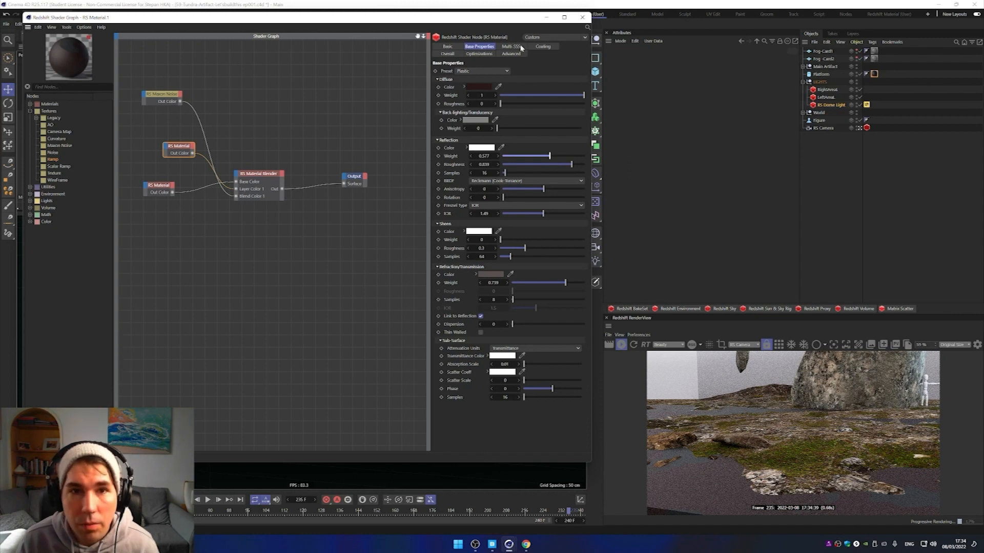
left_click(583, 18)
Step: Examine the platform's surface and the rock artifact in the render from close, low and pulled-back camera angles
left_click_drag(472, 200, 300, 239, "alt")
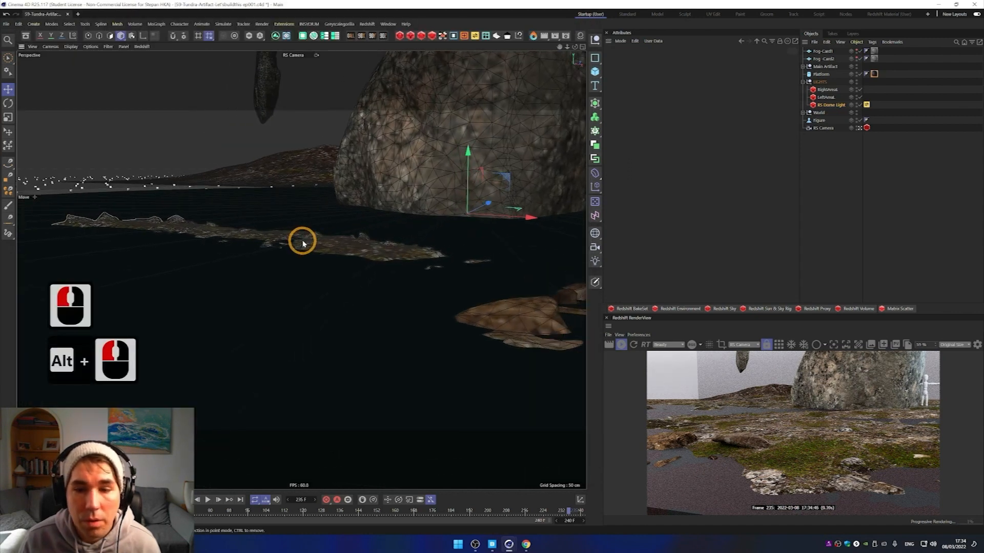
scroll(307, 233, "up", 4, "alt")
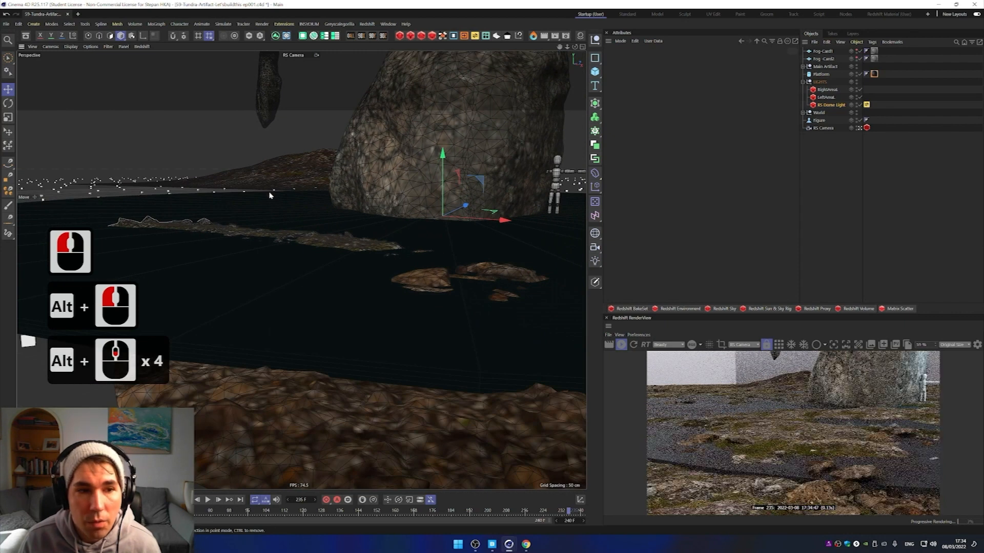
left_click_drag(266, 202, 246, 240, "alt")
middle_click_drag(246, 239, 244, 245, "alt")
left_click_drag(260, 302, 273, 297, "alt")
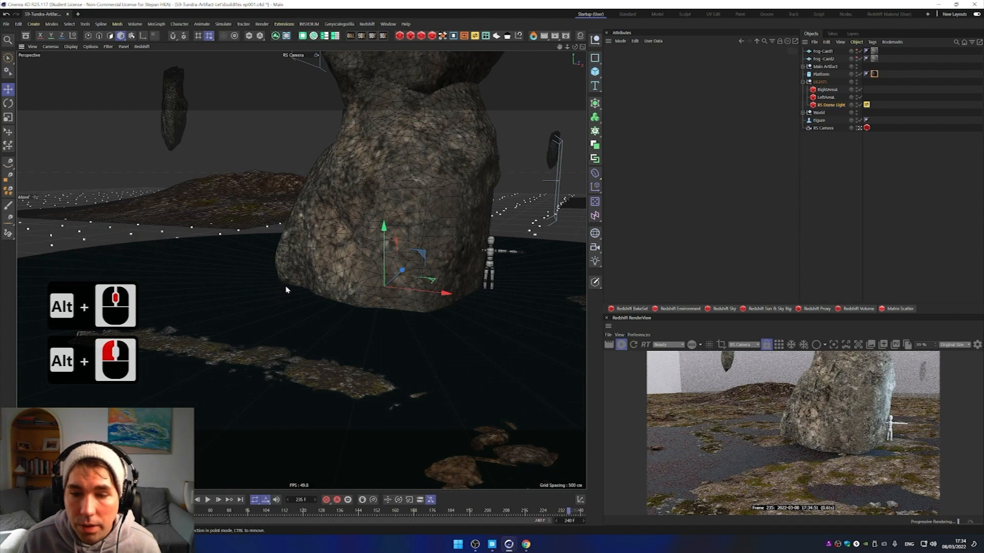
left_click_drag(329, 279, 336, 278, "alt")
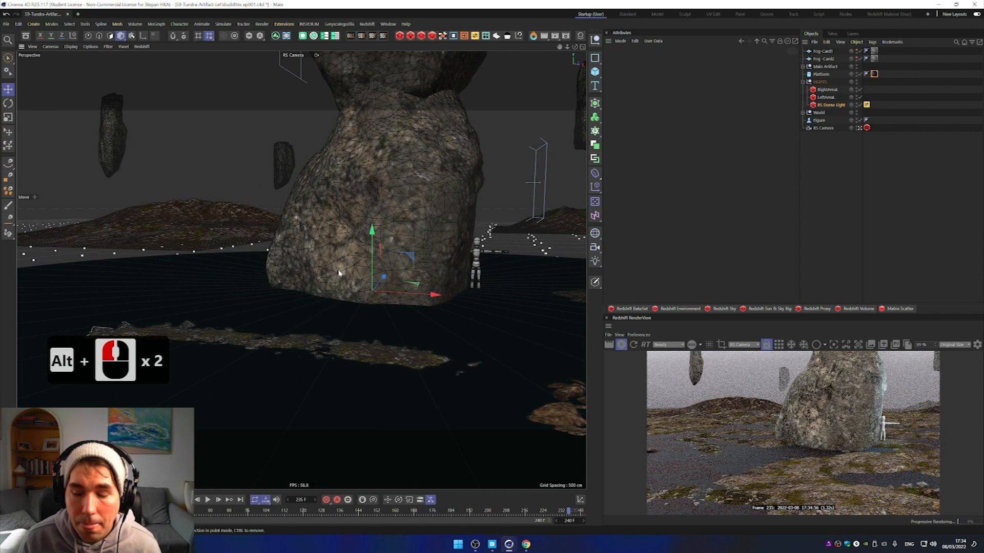
left_click_drag(341, 271, 345, 266, "alt")
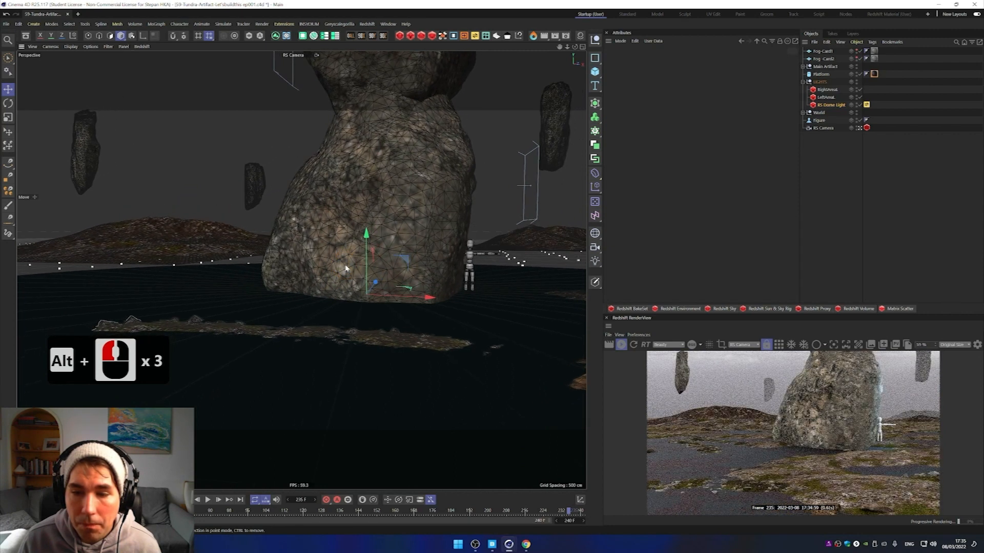
middle_click_drag(346, 268, 333, 267, "alt")
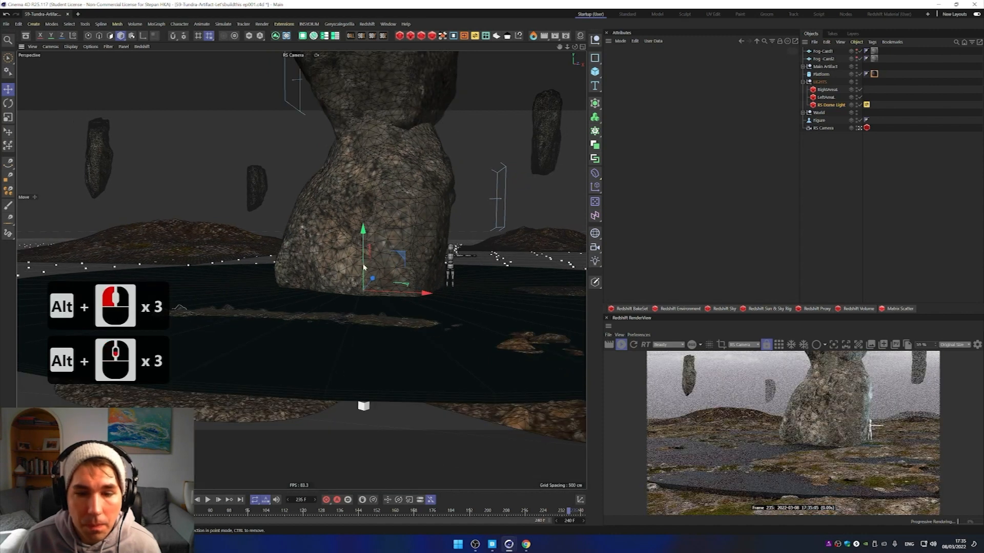
middle_click_drag(416, 253, 386, 265, "alt")
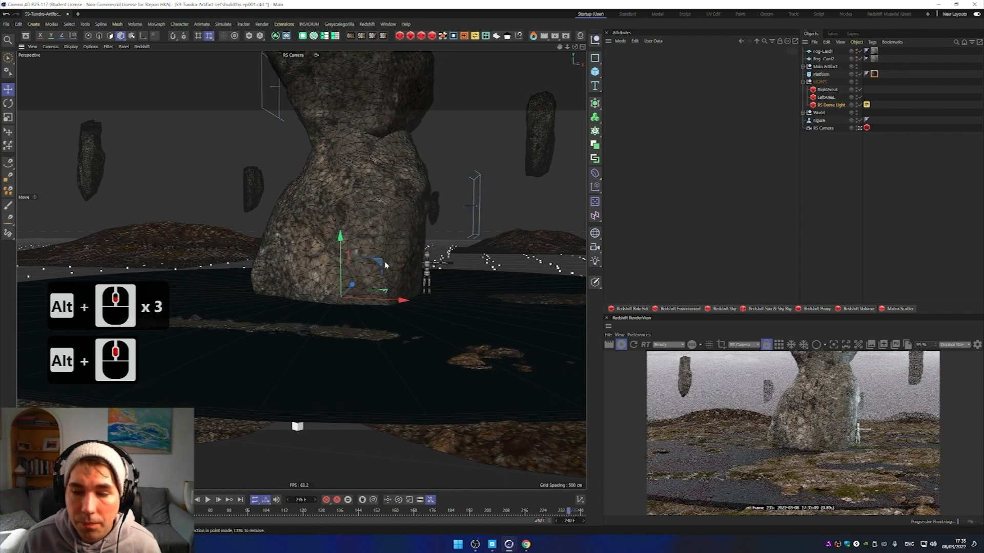
scroll(385, 265, "down", 3, "alt")
middle_click_drag(401, 252, 378, 291, "alt")
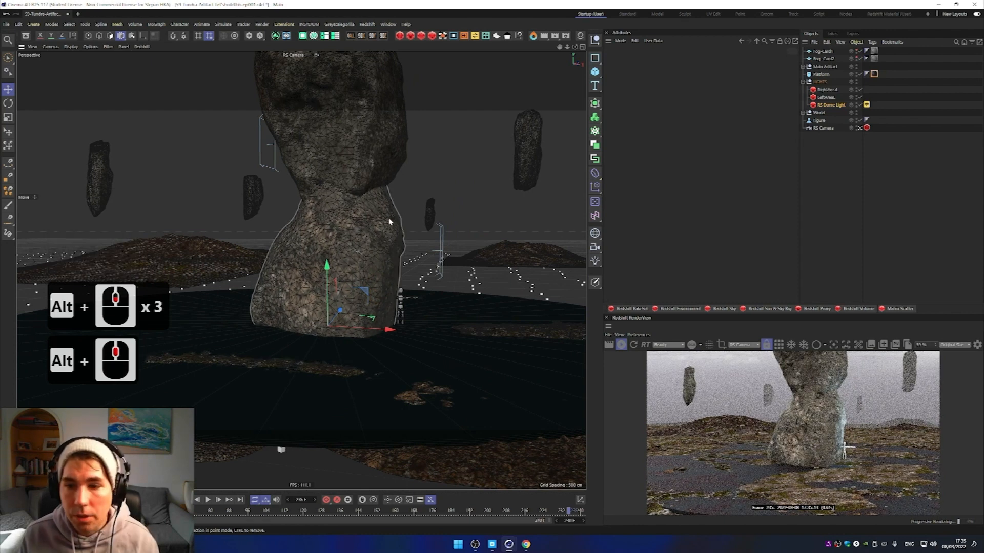
scroll(368, 205, "down", 3)
middle_click_drag(360, 212, 348, 239, "alt")
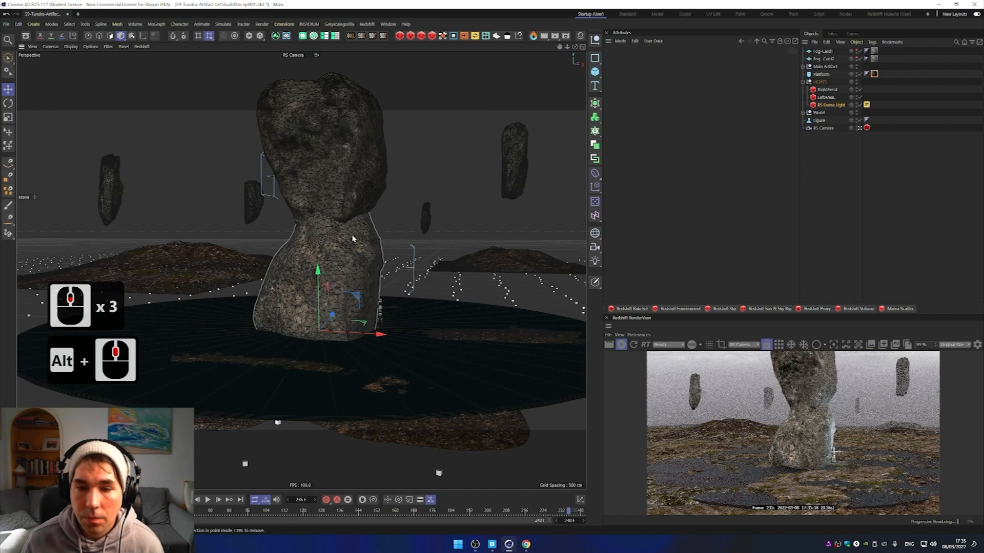
Step: Stretch the artifact's upper rock vertically to about 145% and raise it so it stands higher on the base rock
scroll(354, 237, "down", 3, "alt")
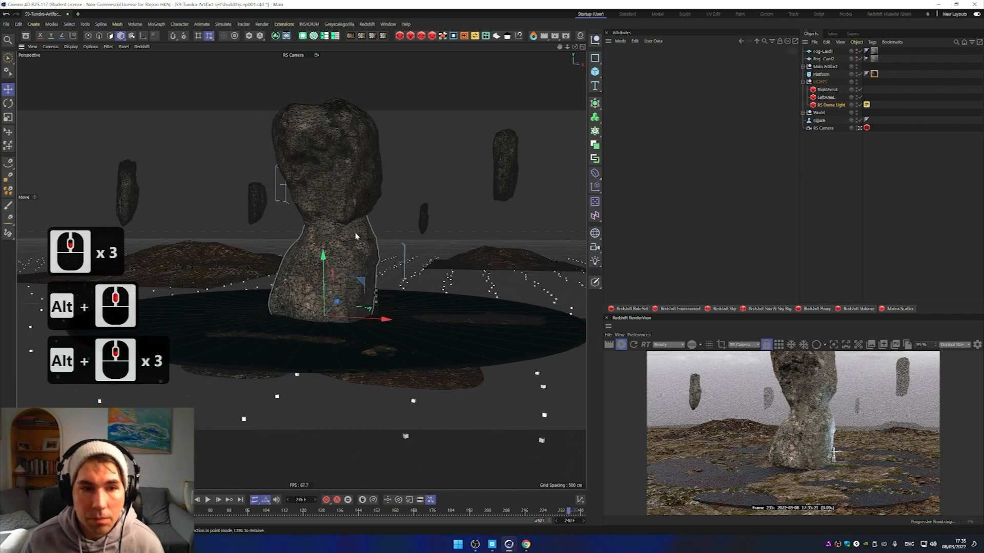
middle_click_drag(356, 236, 346, 259, "alt")
mouse_move(351, 260)
left_mouse_down("alt")
mouse_move(344, 250)
mouse_move(353, 251)
left_mouse_up("alt")
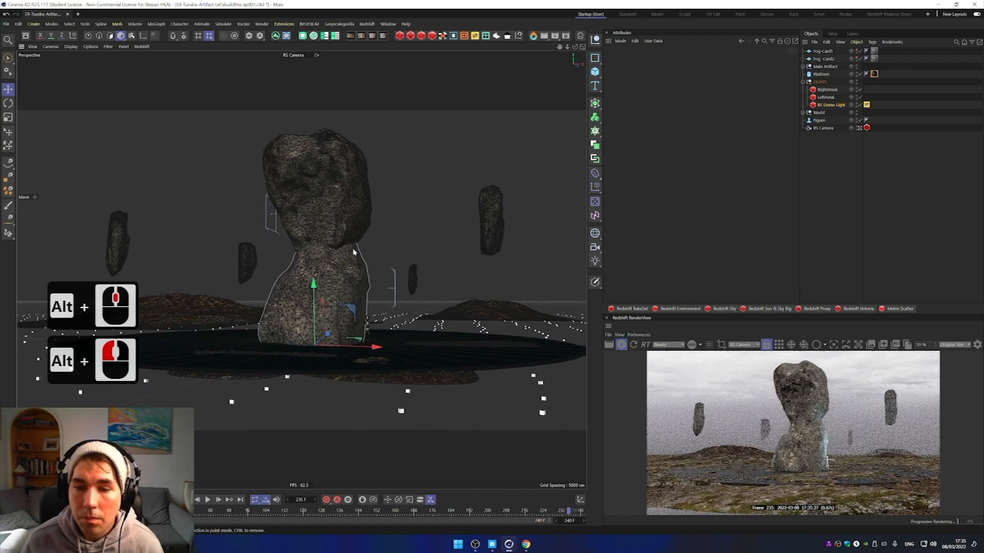
left_click_drag(357, 255, 361, 258, "alt")
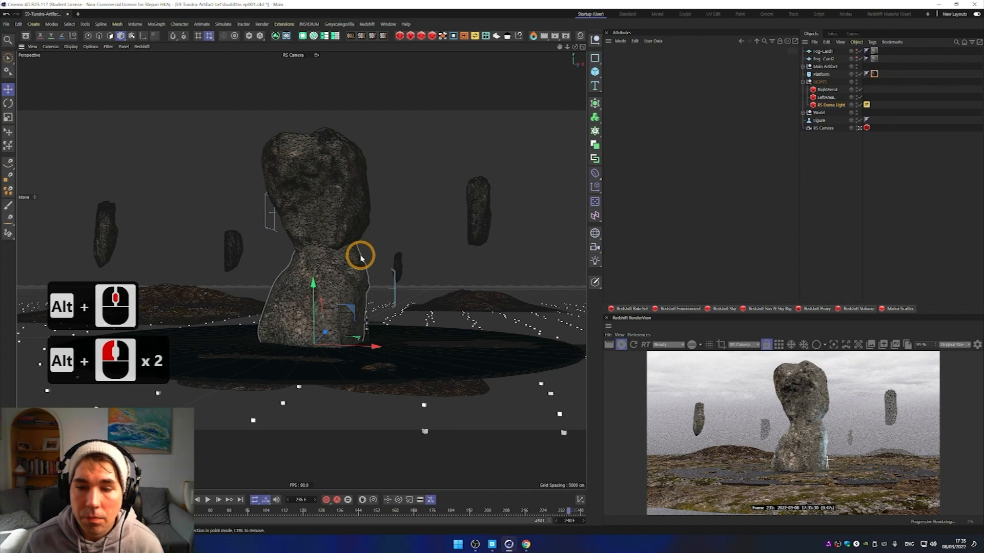
left_click(345, 214)
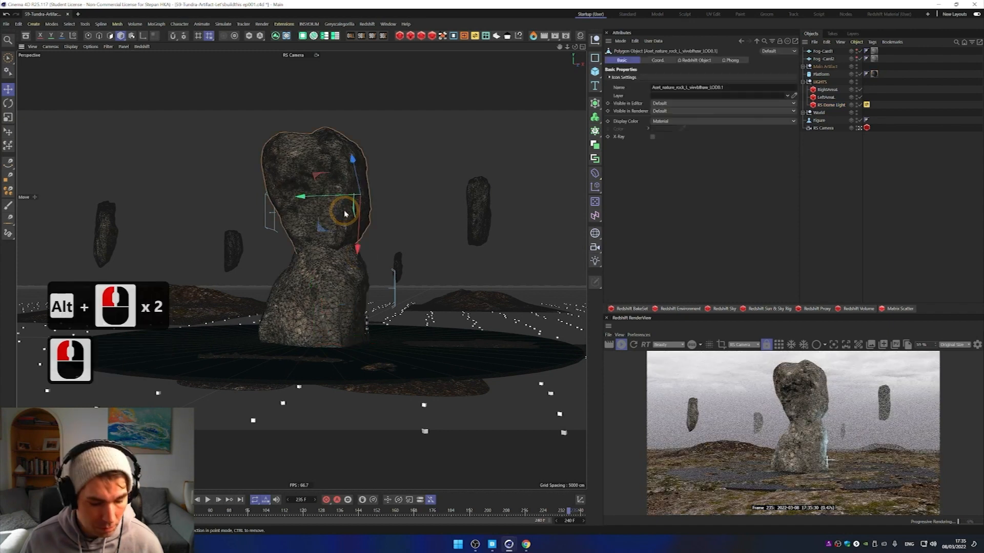
key("t")
mouse_move(367, 206)
left_mouse_down()
mouse_move(360, 229)
mouse_move(374, 216)
mouse_move(369, 205)
left_mouse_up()
left_click_drag(361, 133, 364, 98)
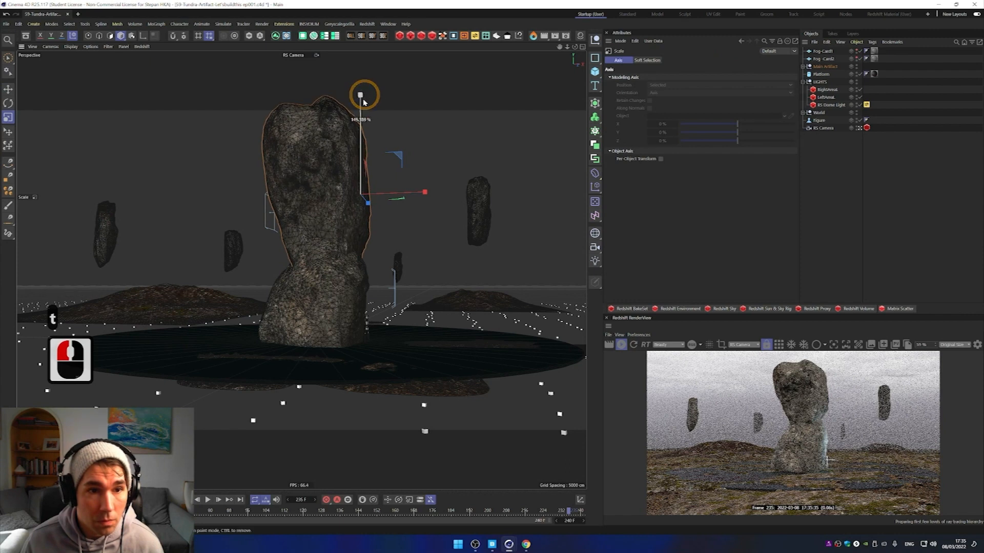
key("e")
left_click_drag(358, 249, 351, 204)
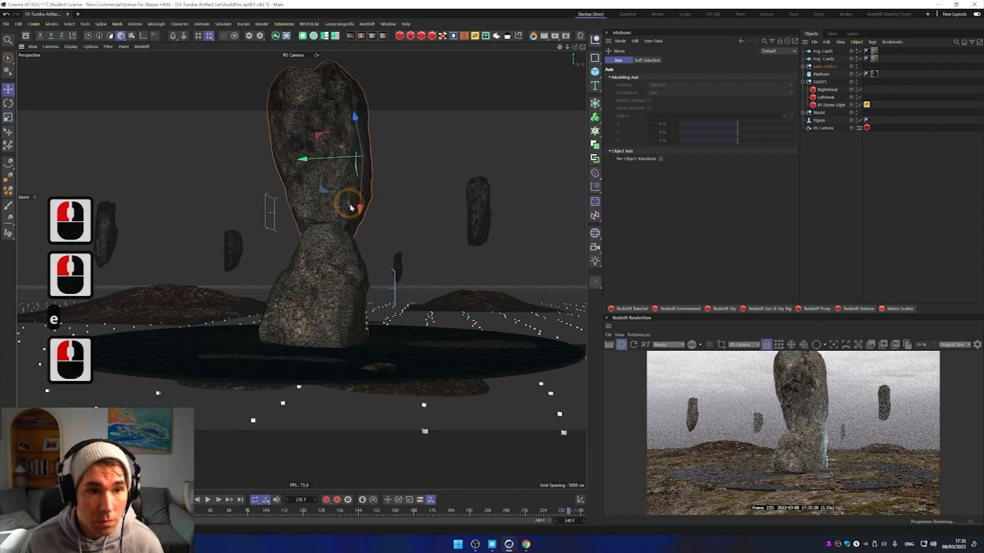
left_click_drag(350, 122, 358, 103)
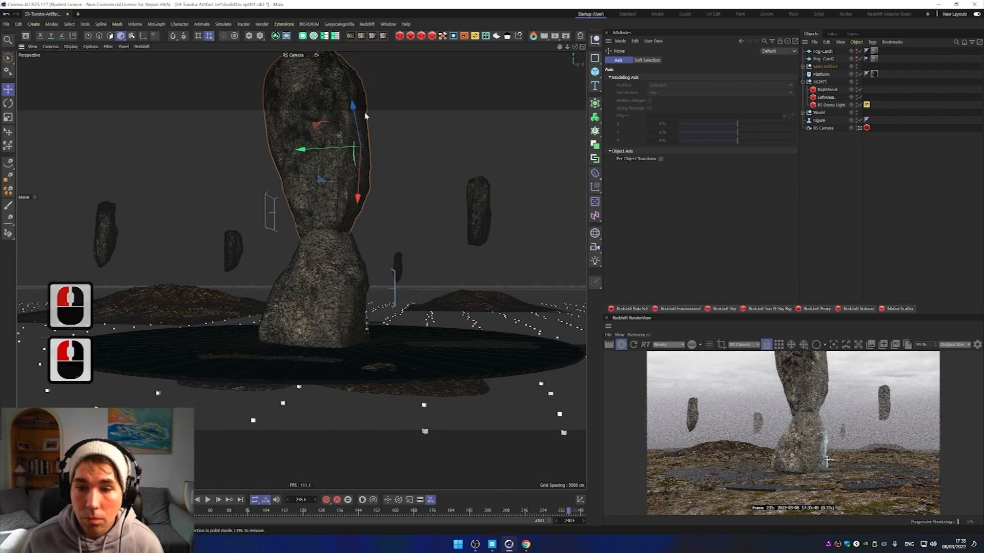
Step: Scale the artifact's upper rock down slightly so its top fits back into the camera frame
scroll(329, 162, "down", 2, "alt")
middle_click_drag(329, 162, 321, 193, "alt")
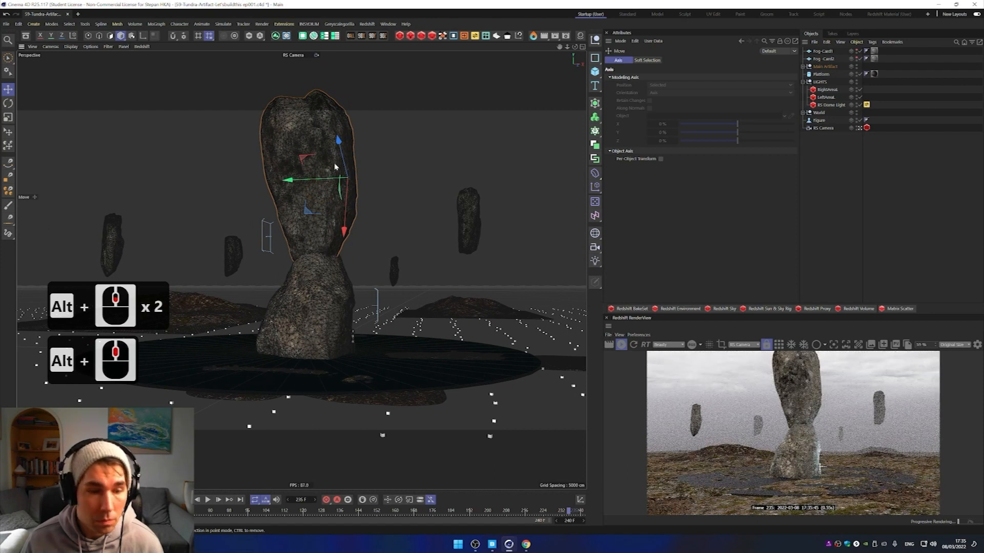
key("t")
left_click_drag(336, 159, 344, 218)
key("e")
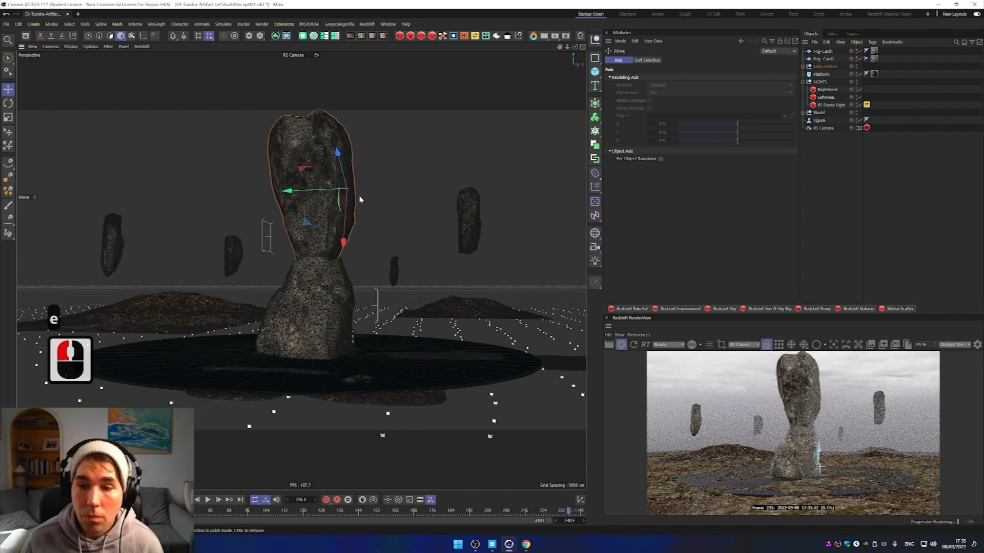
Step: Rotate the artifact's upper rock around its vertical axis and tilt it so its narrow end meets the base rock
key("r")
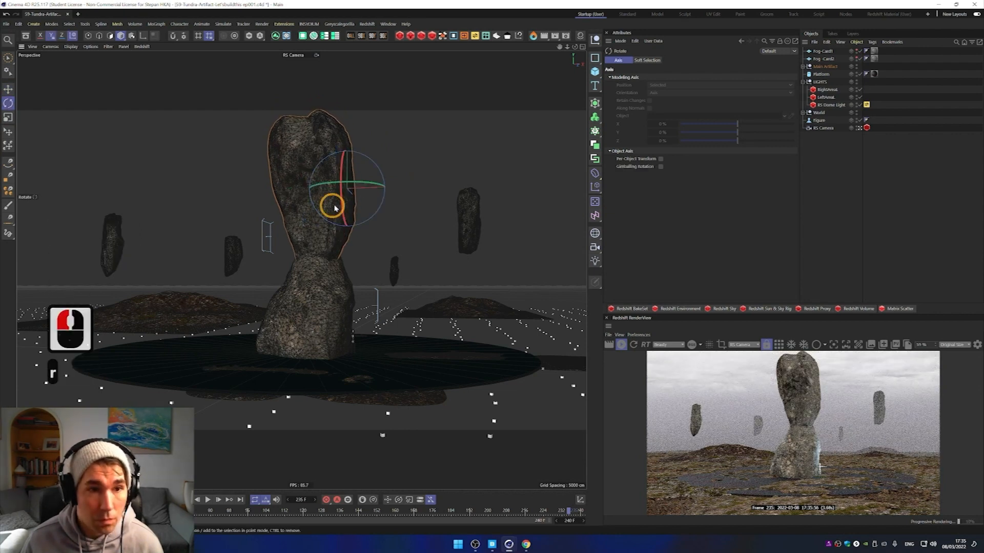
left_click_drag(336, 184, 361, 187)
key("e")
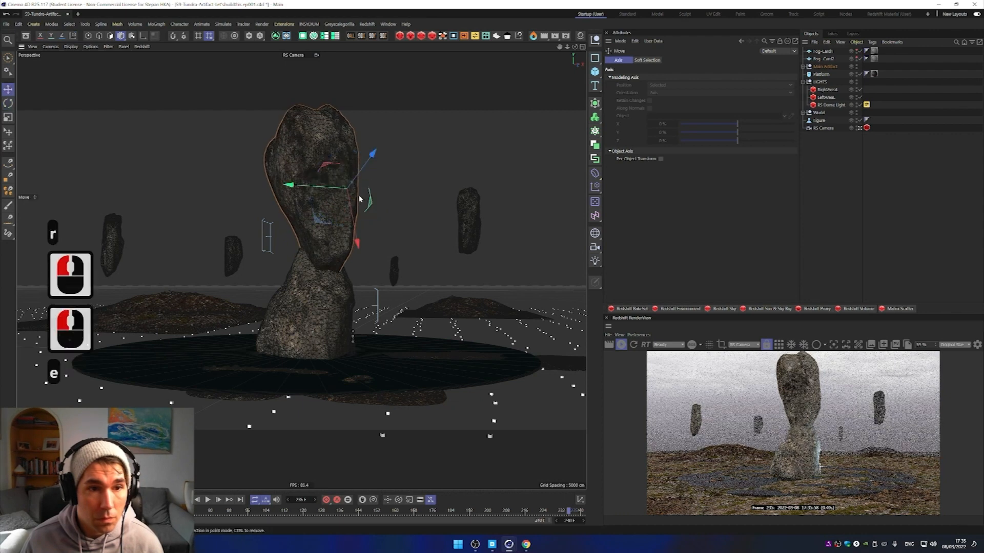
key("r")
left_click_drag(347, 228, 373, 213)
left_click(374, 213)
key("e")
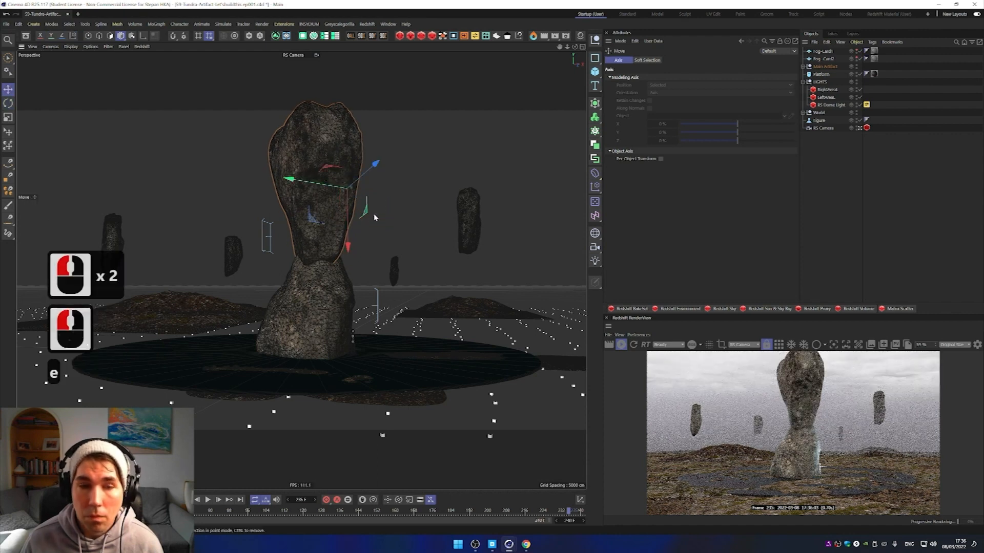
Step: Shift the upper rock into place on top of the base rock and reframe the whole artifact with its platform
left_click_drag(285, 179, 276, 214)
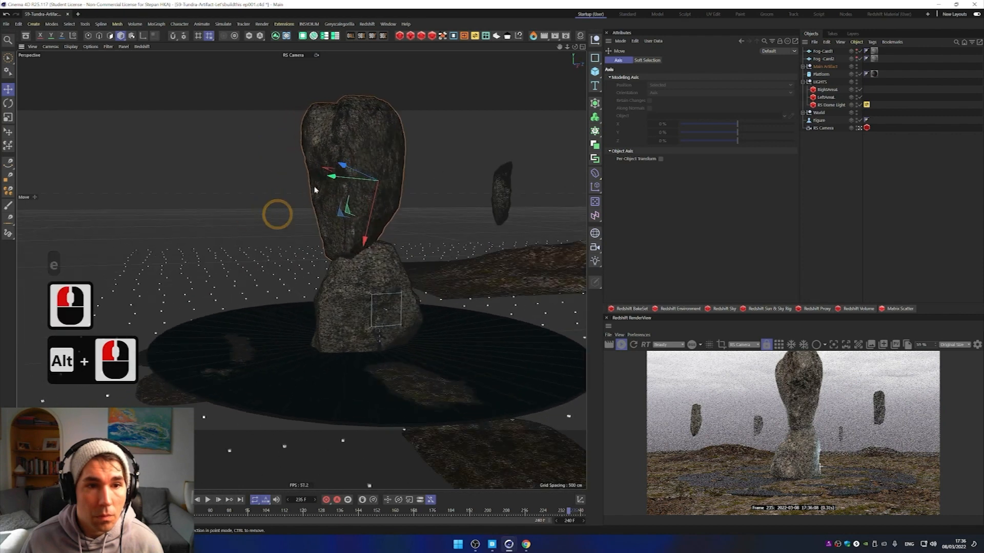
left_click_drag(360, 170, 360, 172)
left_click_drag(376, 247, 453, 253)
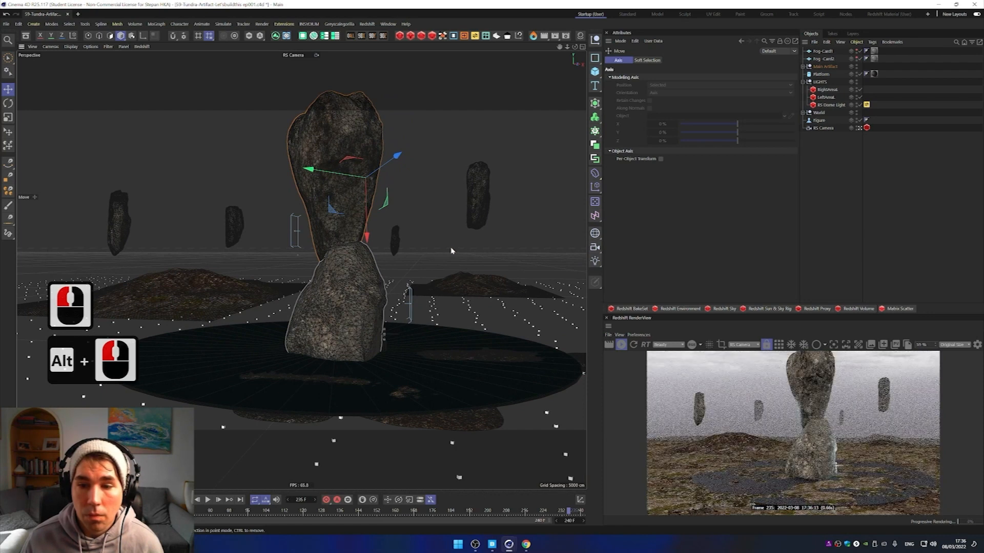
left_click_drag(439, 258, 426, 257, "alt")
left_click(428, 256, "alt")
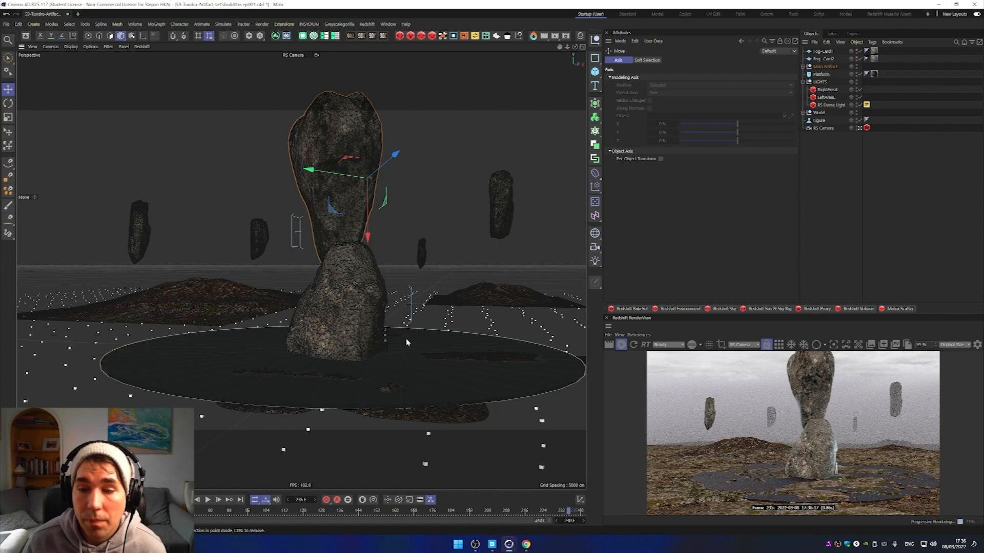
left_click_drag(426, 275, 399, 271, "alt")
middle_click_drag(398, 271, 373, 317, "alt")
left_click_drag(373, 318, 376, 317, "alt")
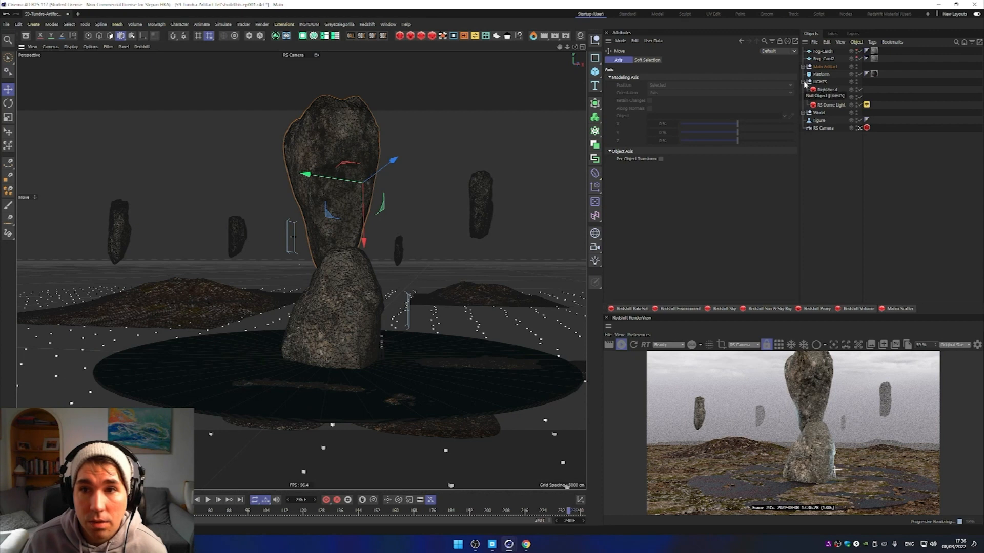
Step: Group the two fog cards under a null named FOG
left_click(822, 51)
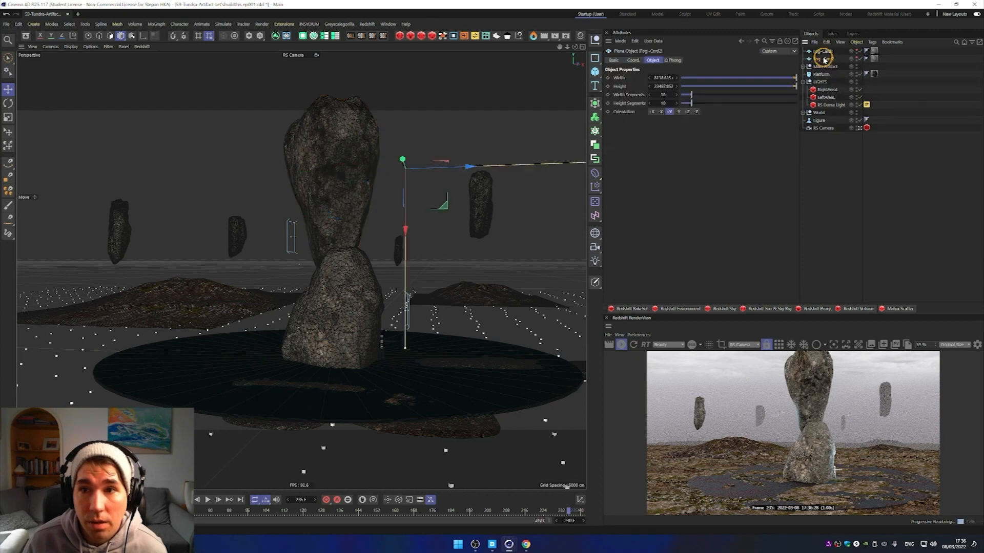
left_click(821, 59, "shift")
key("alt+g")
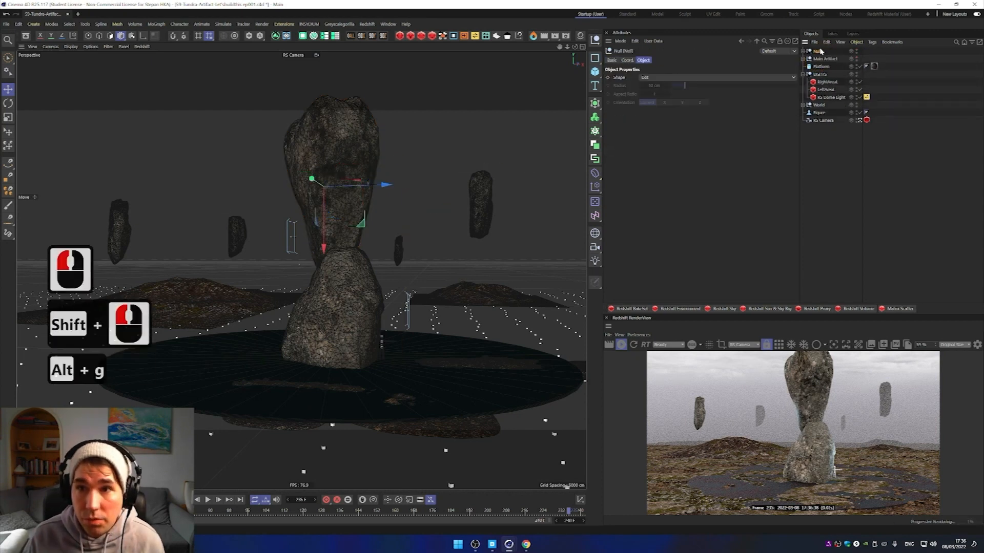
double_click(818, 51)
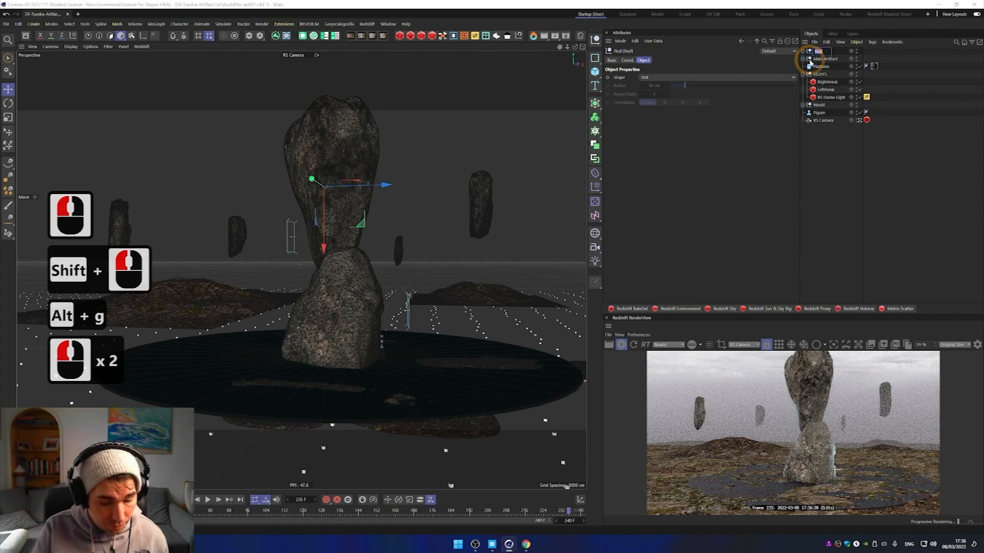
type("FOG")
key("Return")
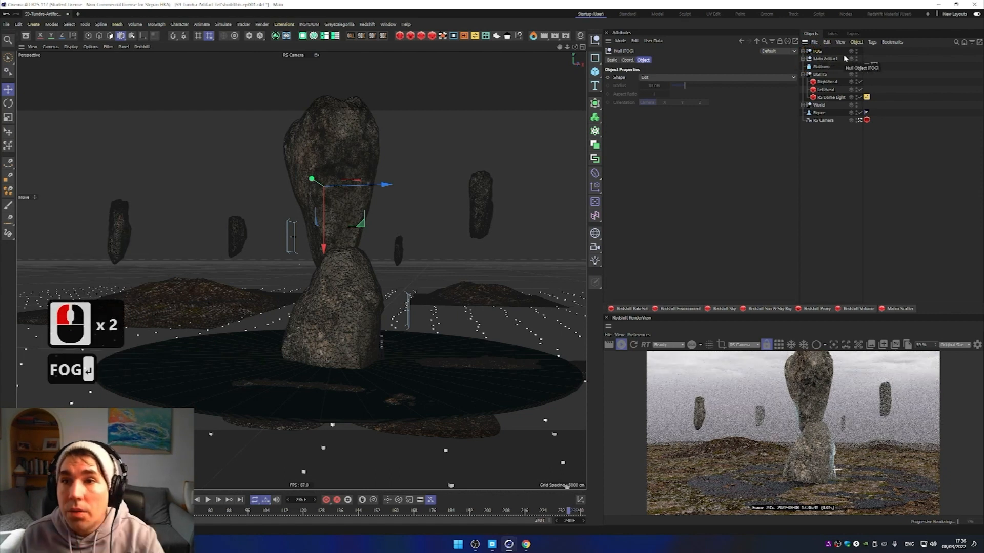
Step: Open the shader graph of the material on the first rock asset in the World group's Ground Planes
left_click(804, 105)
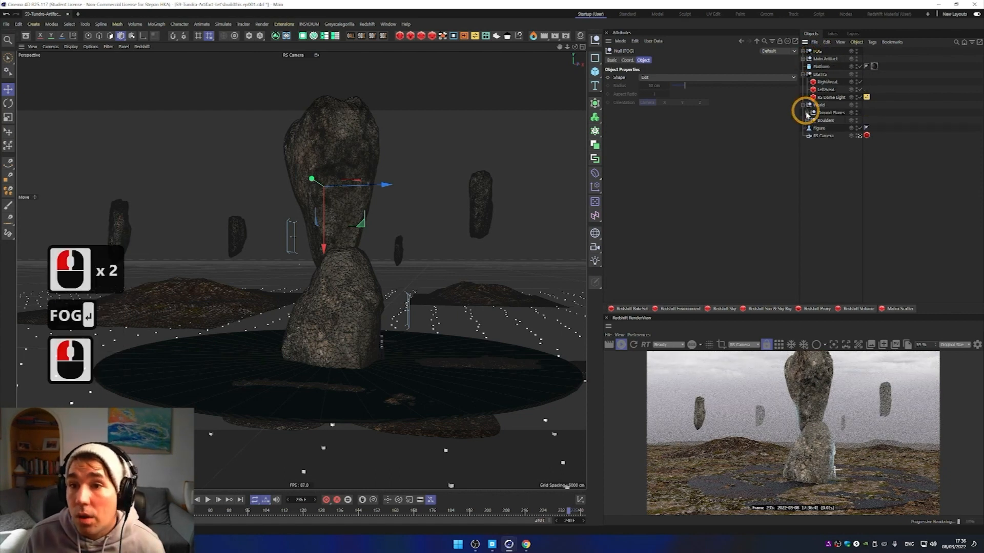
left_click(807, 113)
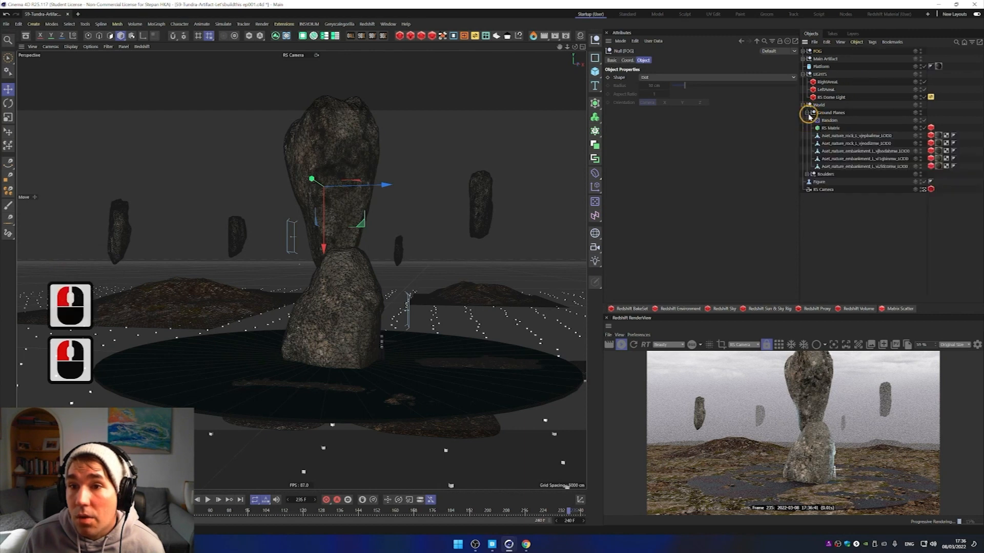
left_click(836, 137)
left_click(937, 136)
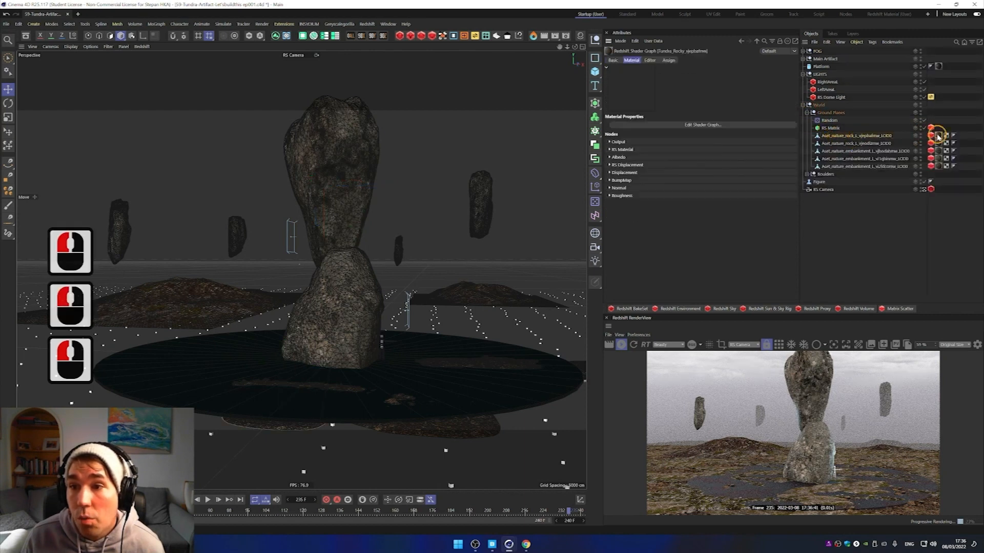
double_click(938, 136)
left_click(698, 125)
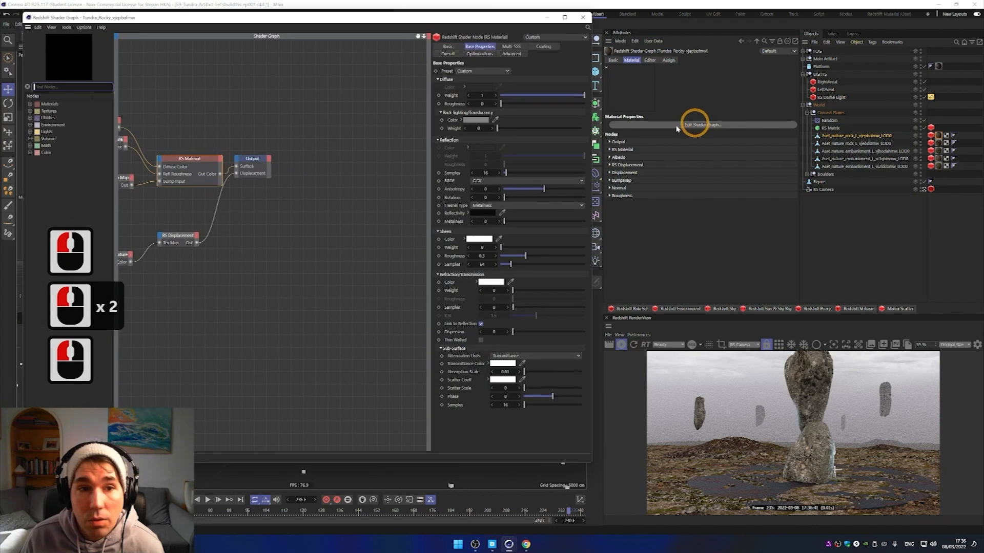
scroll(254, 128, "down", 6, "alt")
scroll(149, 104, "up", 7, "alt")
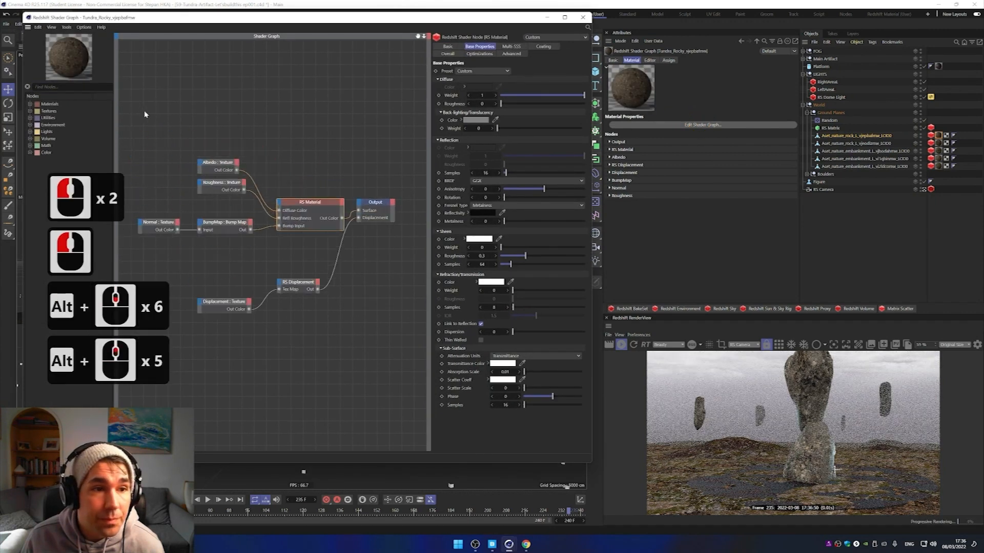
Step: Add an RS Color Correct node between the Albedo texture and the RS Material's diffuse color
left_click(222, 166)
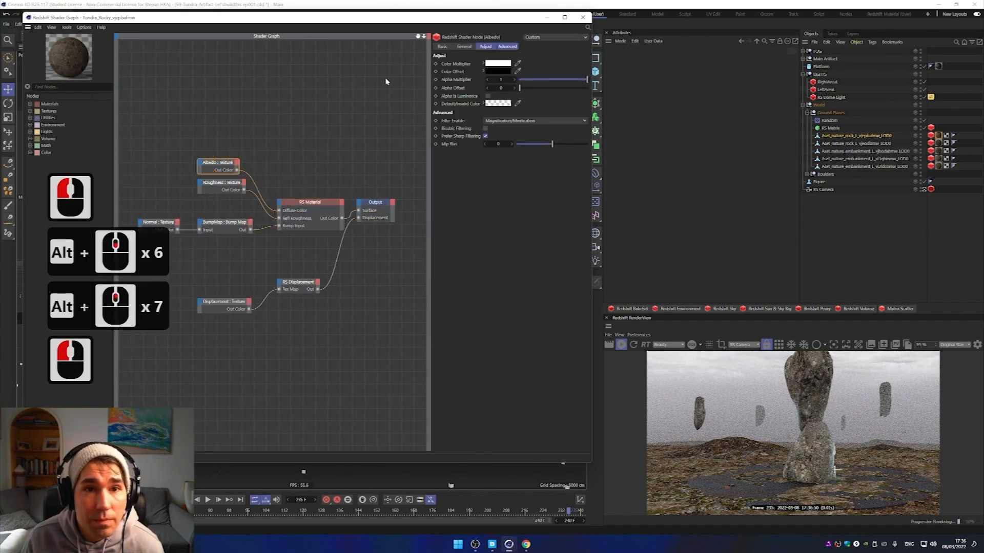
left_click(463, 47)
left_click(463, 47)
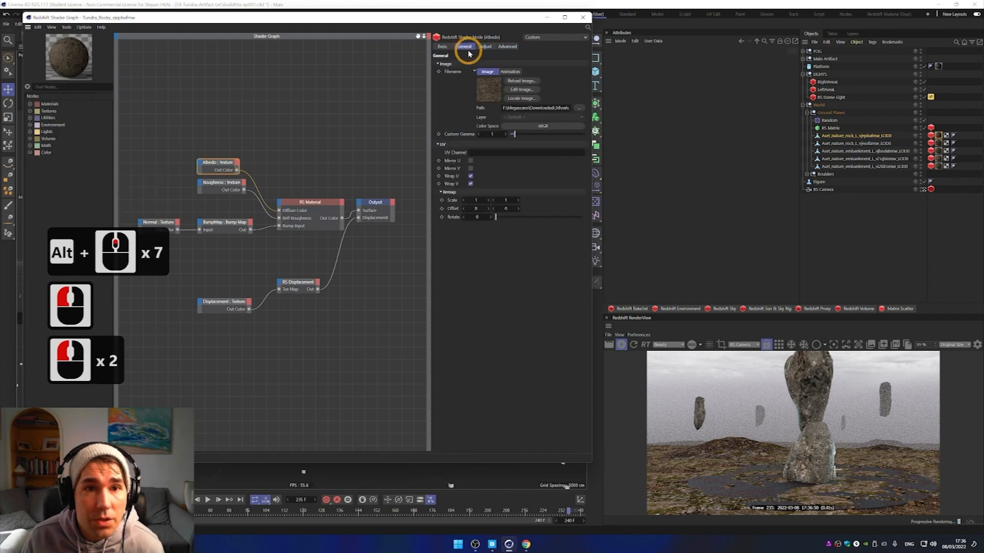
left_click(30, 111)
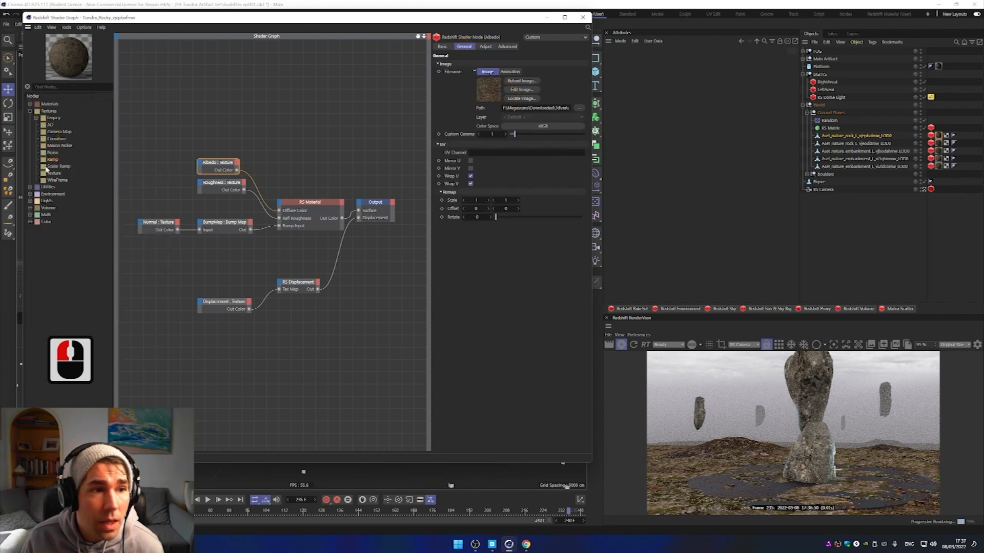
left_click(50, 87)
type("c")
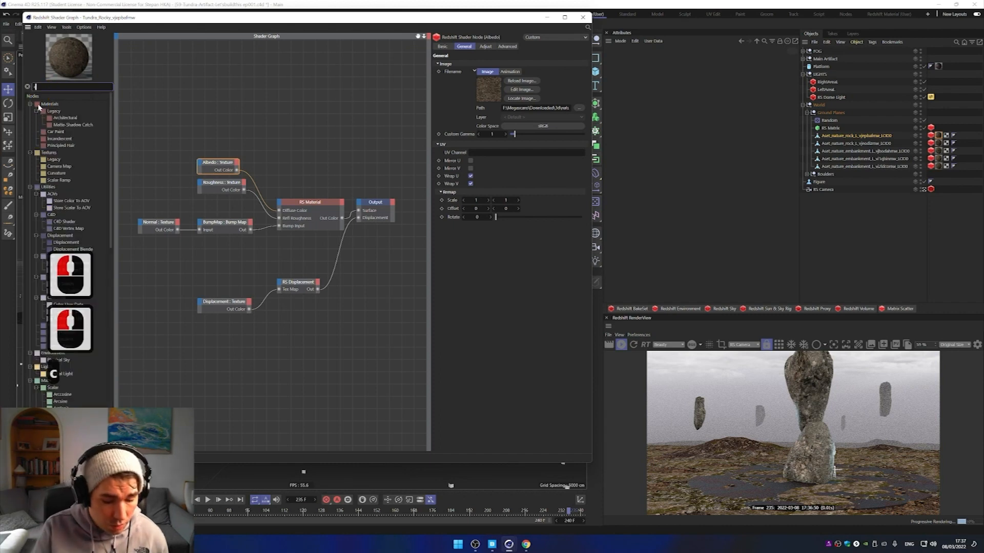
type("olor corr")
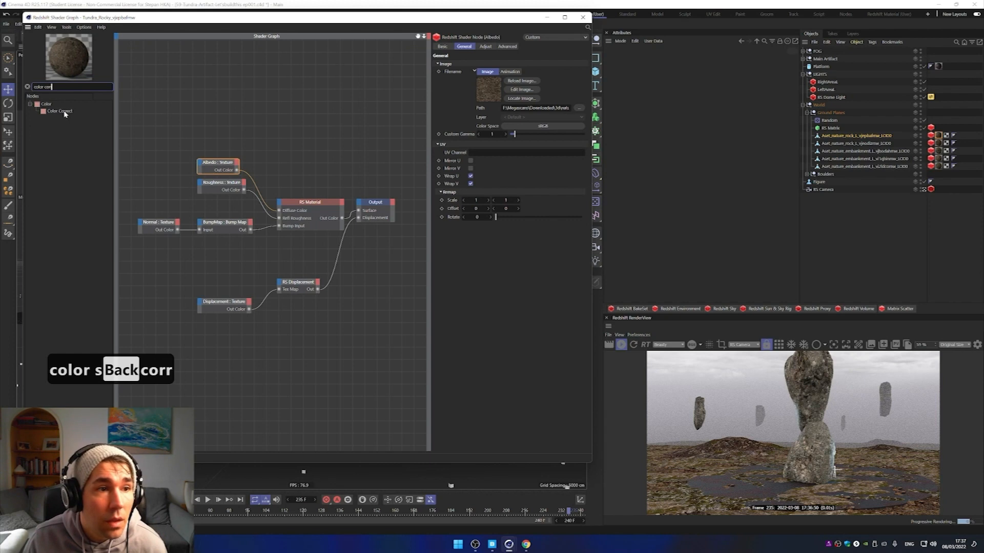
left_click(256, 149)
left_click_drag(237, 171, 281, 212)
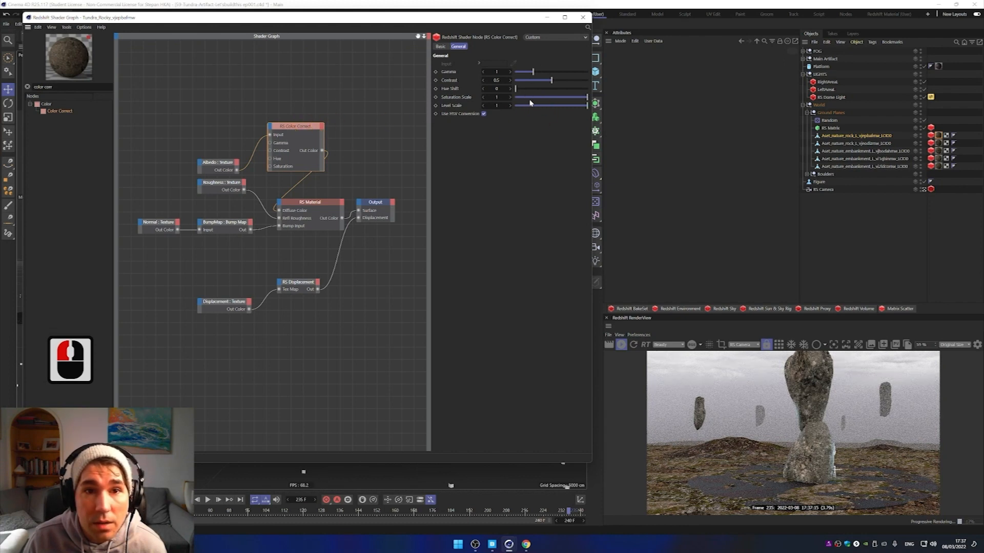
Step: Set the Color Correct saturation scale to 0 and contrast to about 0.652, and move the Albedo texture node clear of it
left_click_drag(568, 97, 523, 99)
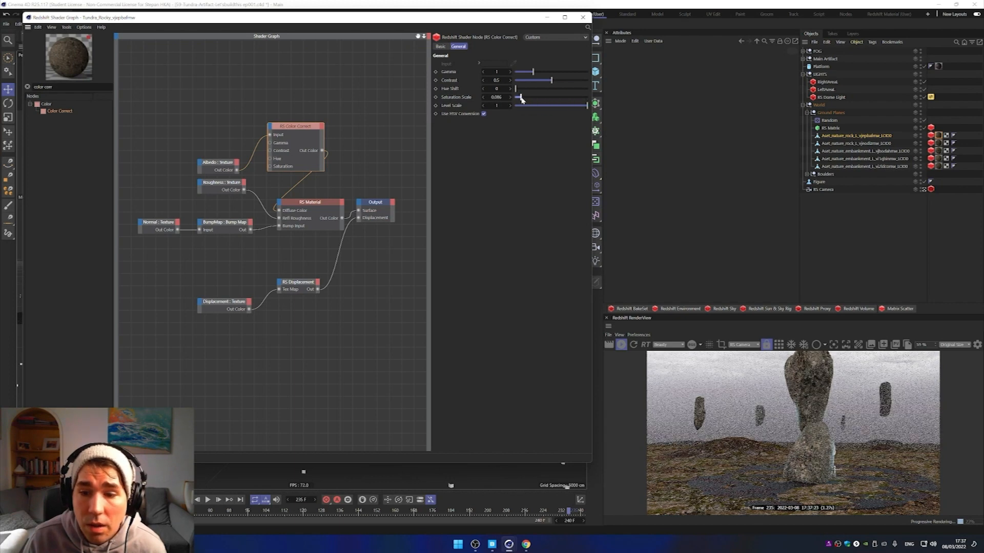
left_click(491, 91)
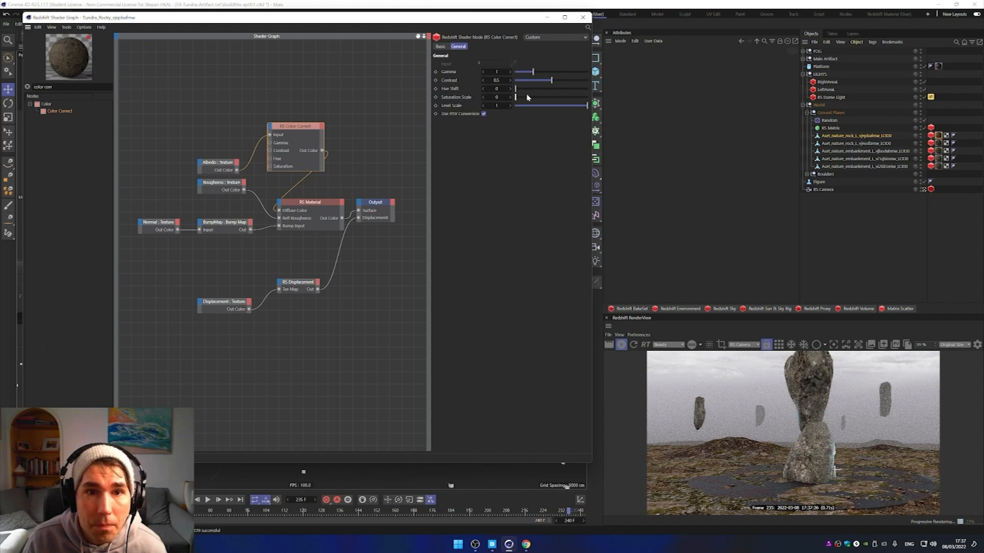
left_click_drag(559, 81, 563, 81)
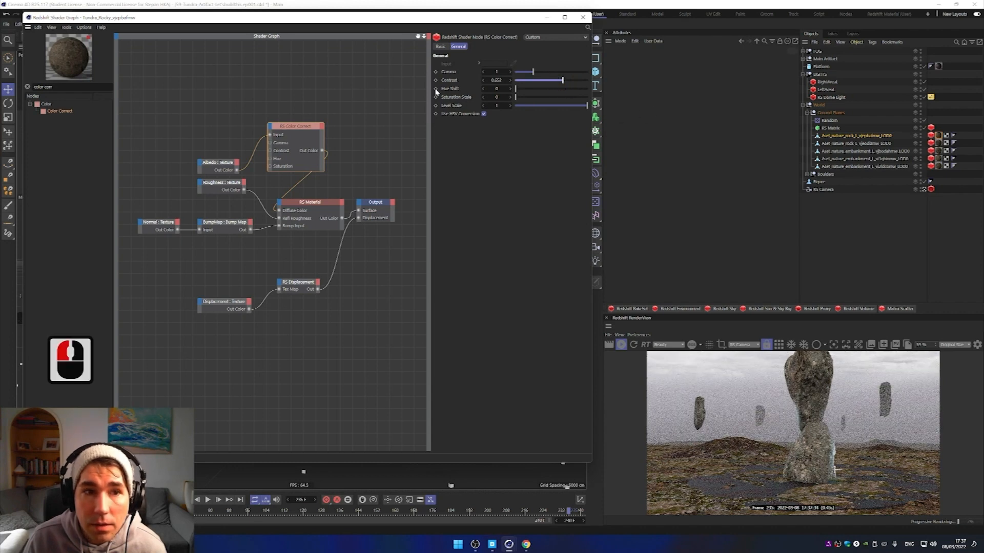
left_click_drag(219, 167, 177, 128)
left_click(347, 166)
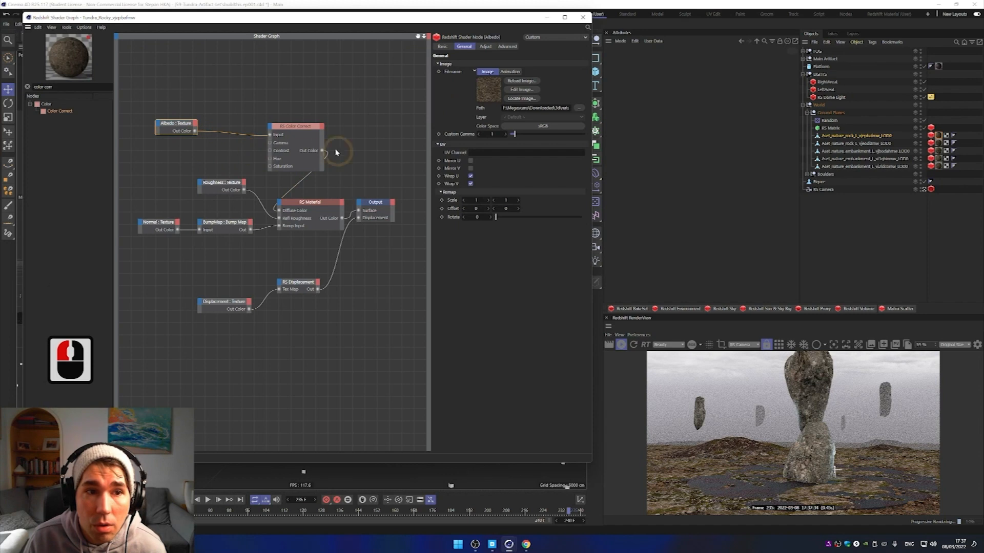
Step: Move the Color Correct node closer to the Albedo texture and copy it for reuse in other materials
left_click_drag(310, 129, 279, 133)
left_click(279, 134)
key("ctrl+c")
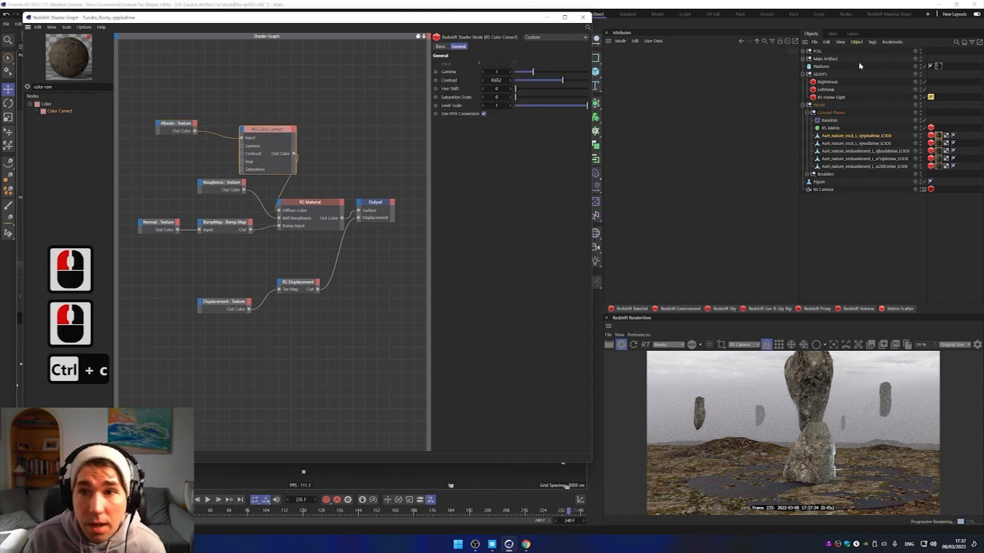
Step: Paste the Color Correct node into the second rock asset's material and wire it between the Albedo texture and the diffuse color
double_click(939, 143)
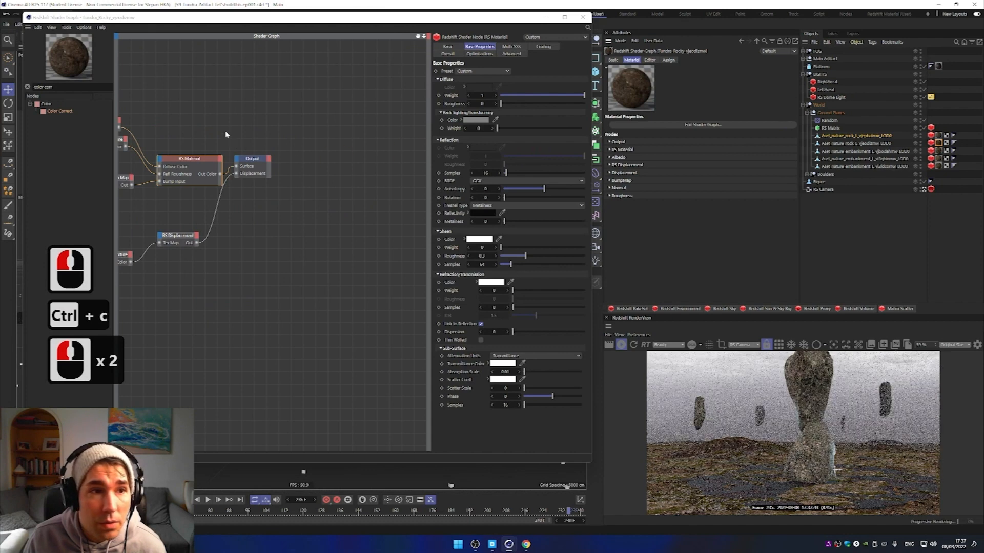
scroll(248, 147, "down", 5, "alt")
scroll(157, 122, "up", 6, "alt")
key("ctrl+v")
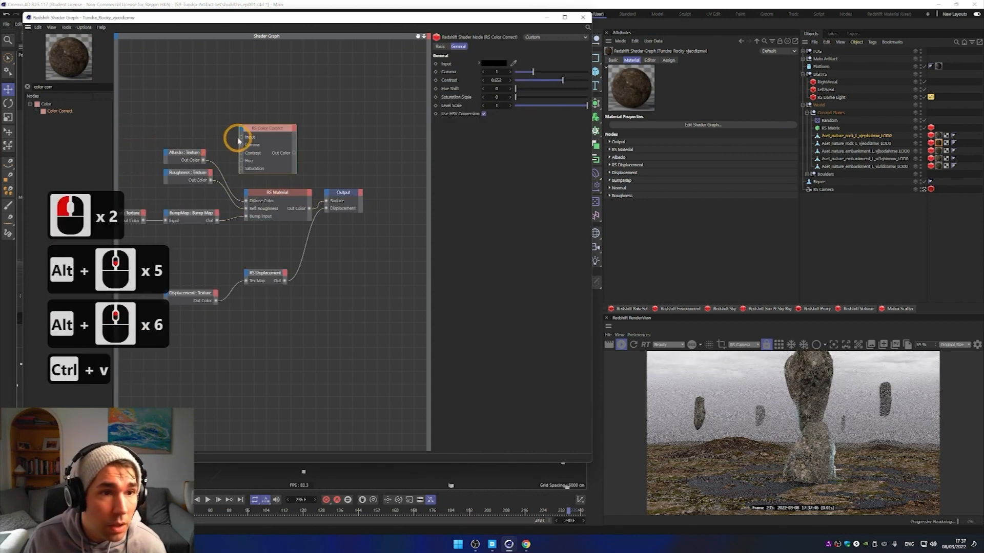
left_click_drag(204, 160, 241, 137)
left_click(298, 158)
left_click_drag(289, 172, 248, 203)
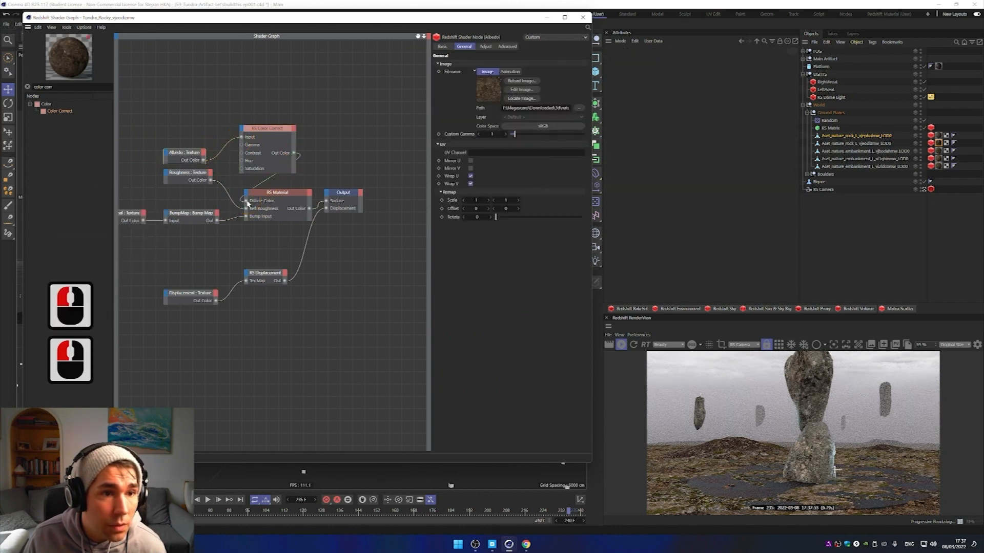
Step: Paste the Color Correct node into the first embankment asset's material, place it above the RS Material and route Albedo through it to diffuse color
double_click(938, 150)
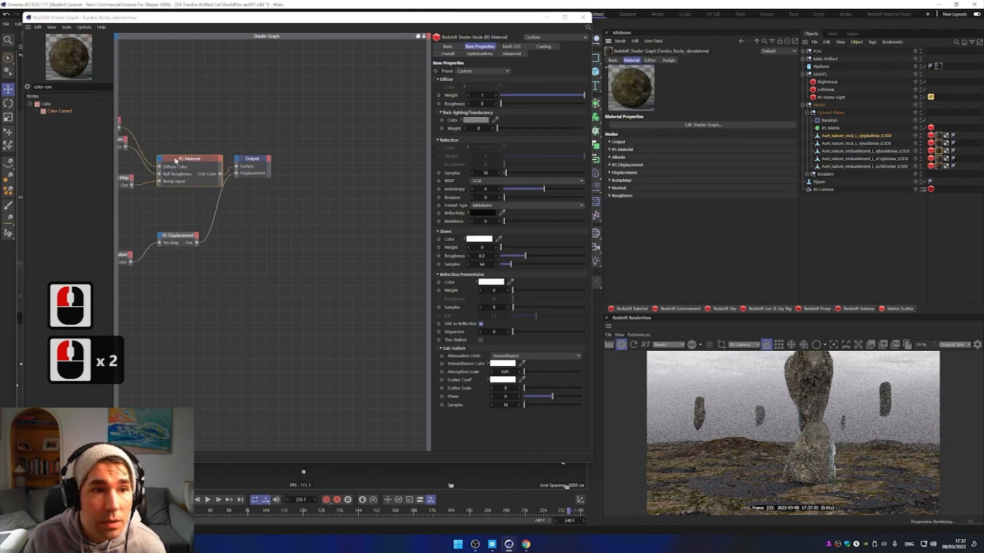
scroll(201, 129, "down", 4, "ctrl")
scroll(201, 130, "down", 1, "ctrl")
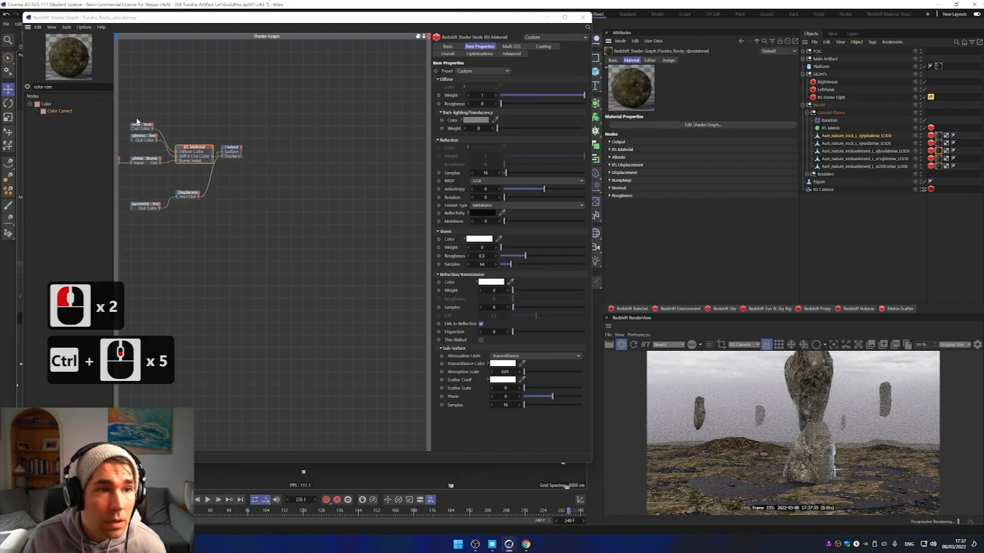
scroll(163, 115, "up", 6, "ctrl")
key("ctrl+v")
left_click_drag(264, 128, 207, 87)
left_click_drag(177, 153, 214, 195)
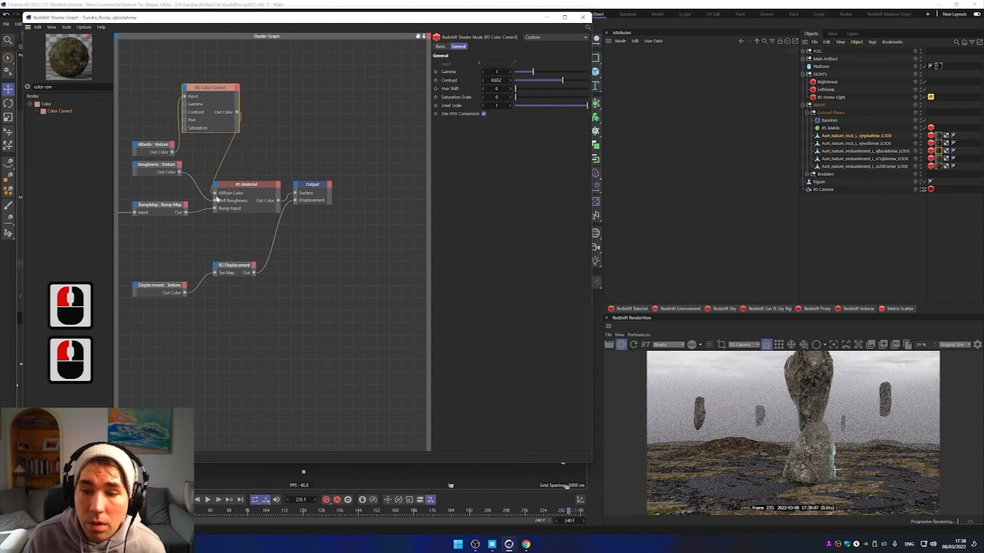
Step: Insert the copied Color Correct node between the Albedo texture and diffuse color in the second embankment asset's material
left_click(931, 159)
left_click(688, 126)
left_click(176, 132)
key("ctrl+v")
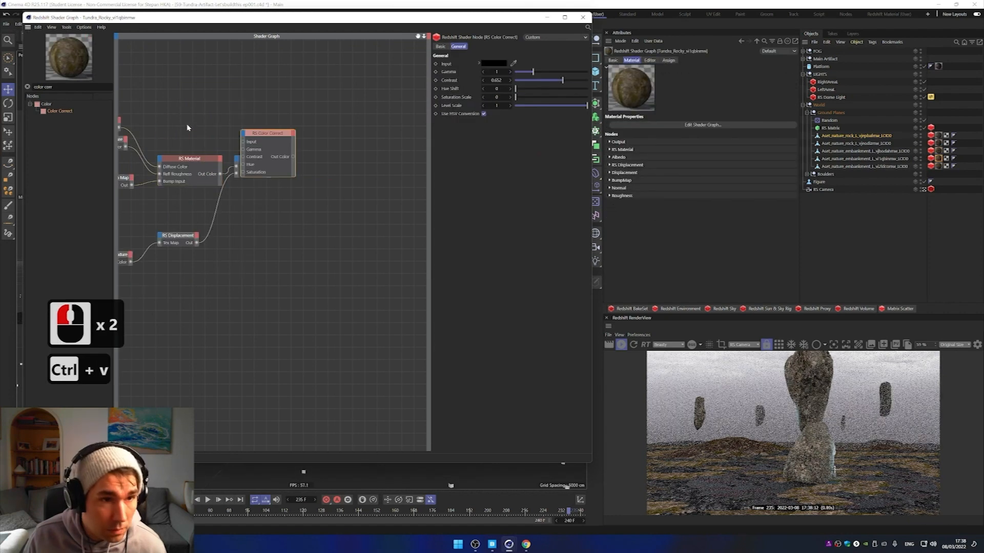
left_click_drag(245, 130, 190, 86)
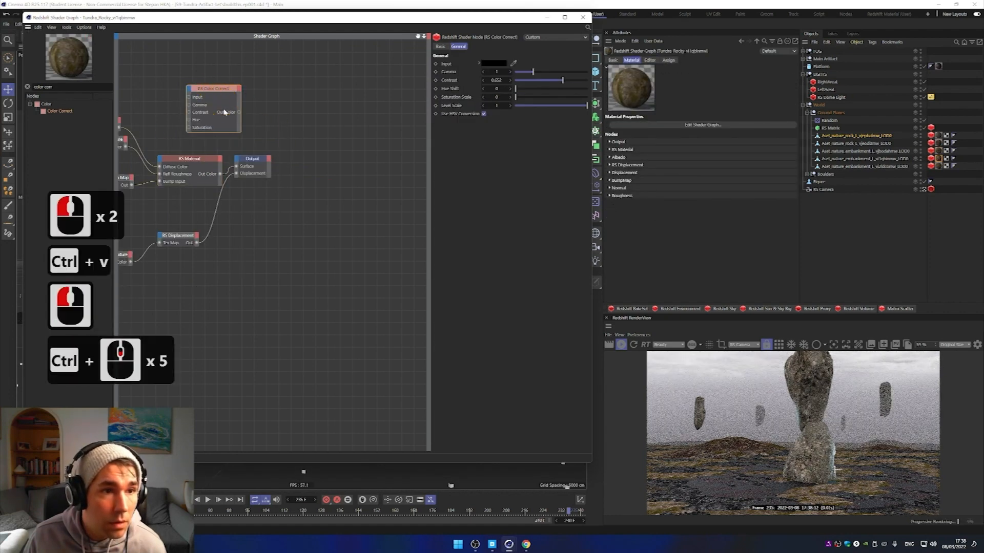
scroll(171, 129, "down", 4, "alt")
scroll(138, 103, "up", 5, "alt")
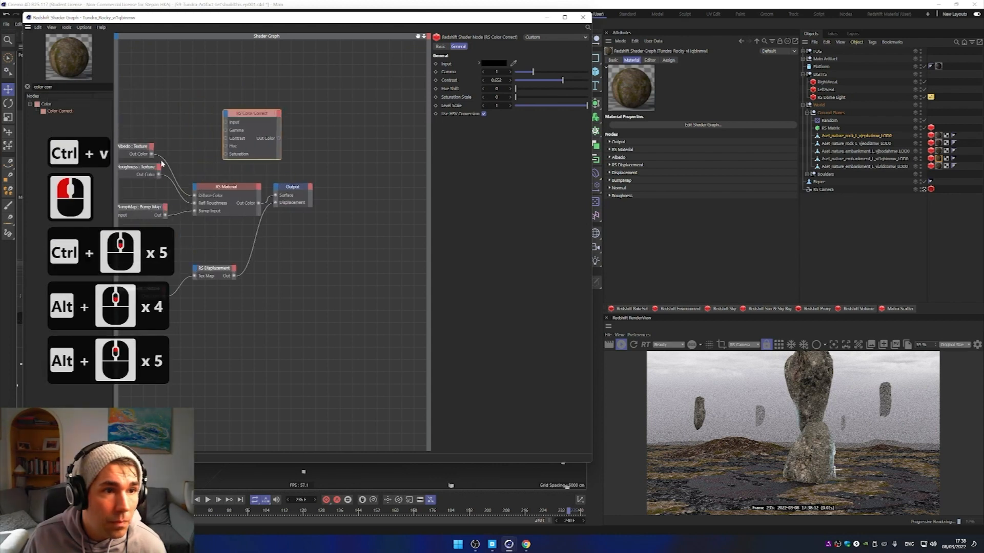
left_click_drag(151, 157, 199, 194)
left_click(195, 196)
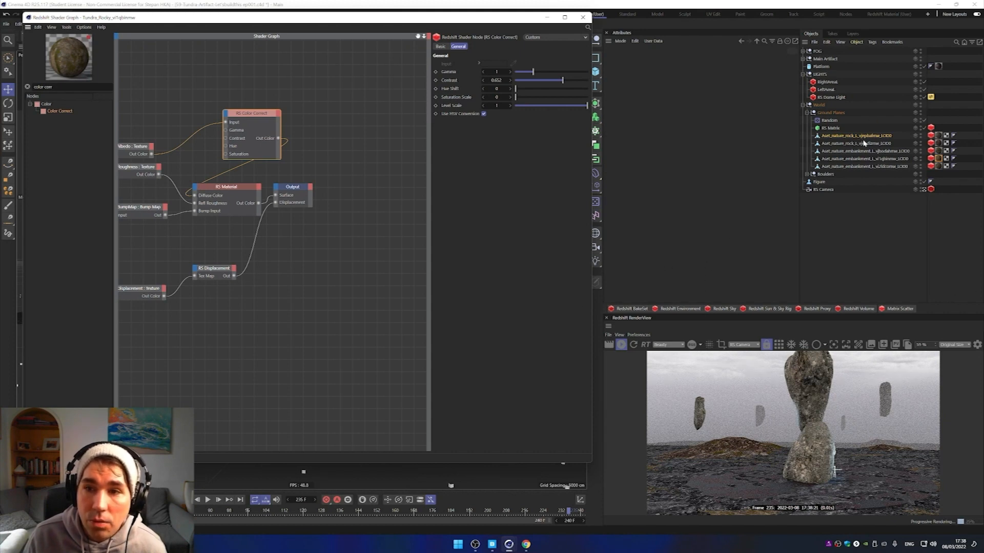
Step: Add the copied Color Correct node to the last embankment asset's Nordic Mossy material, linking Albedo through it to the diffuse color
double_click(939, 165)
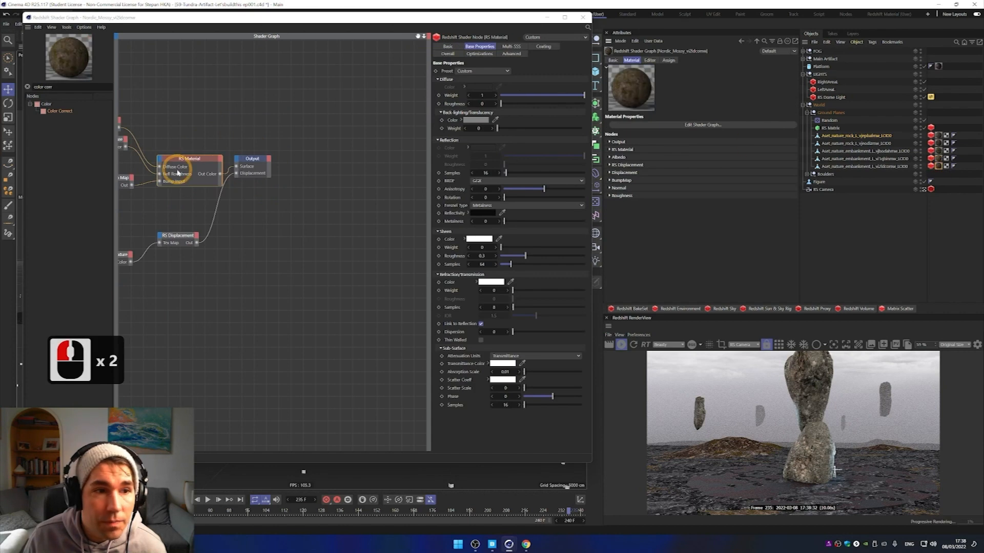
scroll(204, 129, "down", 5, "ctrl")
scroll(128, 108, "up", 5, "ctrl")
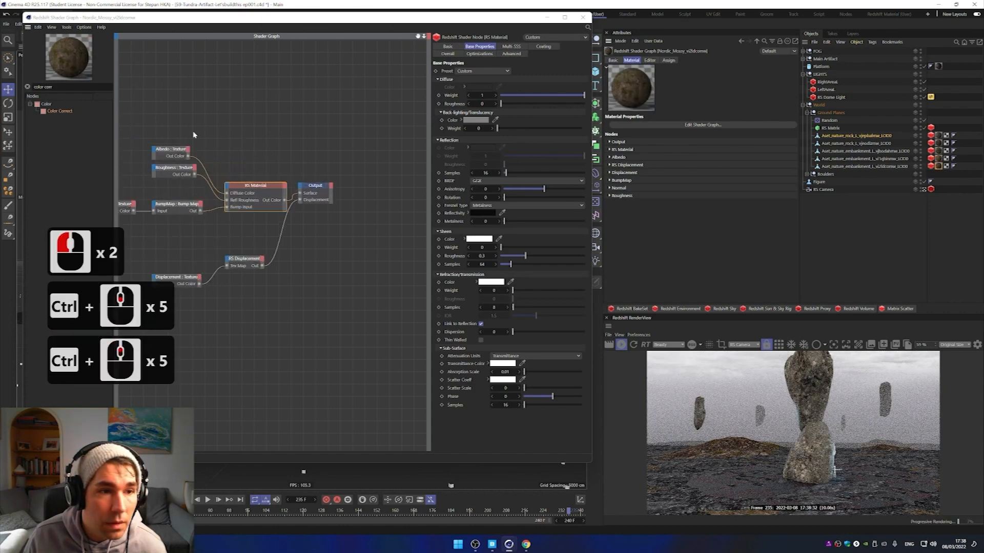
key("ctrl+v")
left_click_drag(272, 134, 251, 101)
left_click_drag(188, 156, 230, 197)
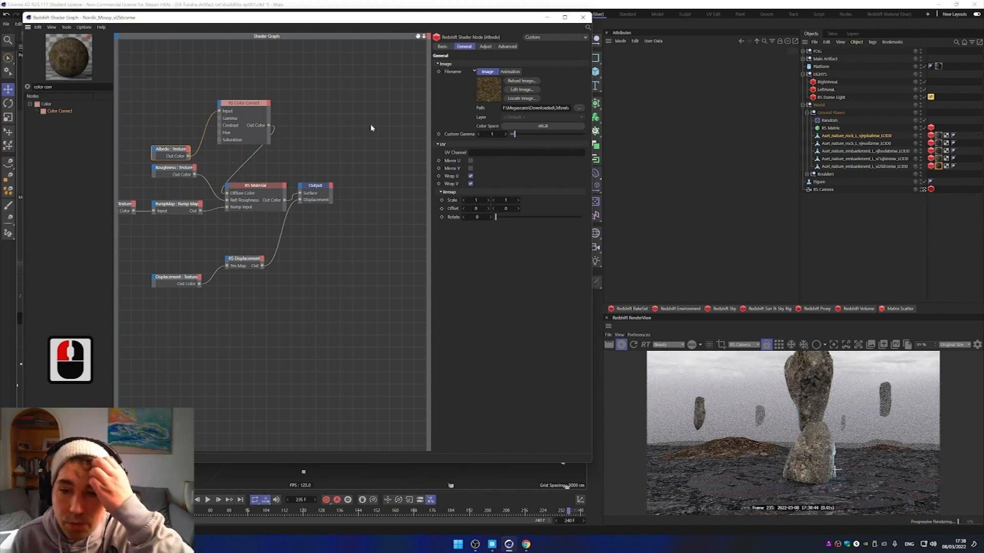
Step: In the Boulders group, insert the copied Color Correct node between Albedo and diffuse color in the Landscape.1 object's Mossy Ground material
left_click(807, 113)
left_click(807, 121)
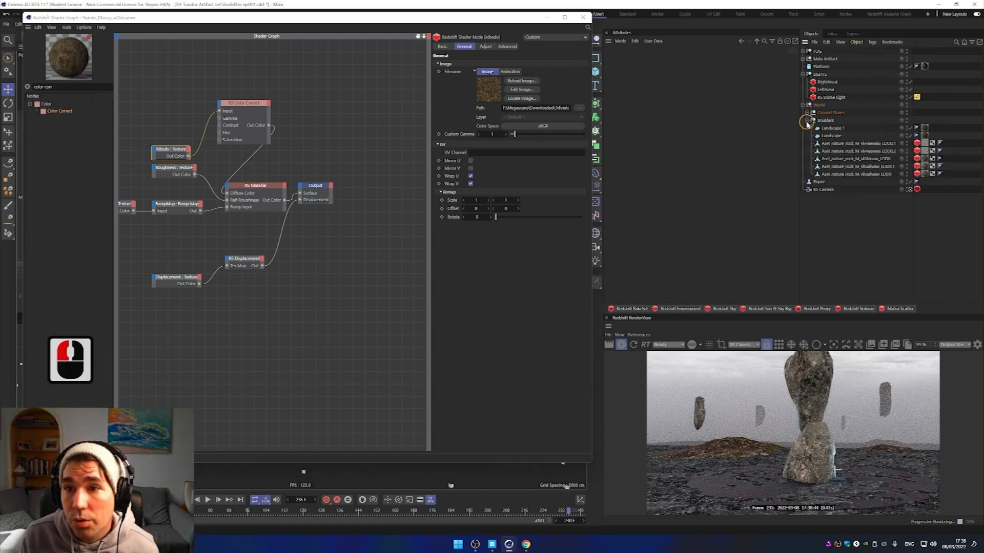
double_click(924, 128)
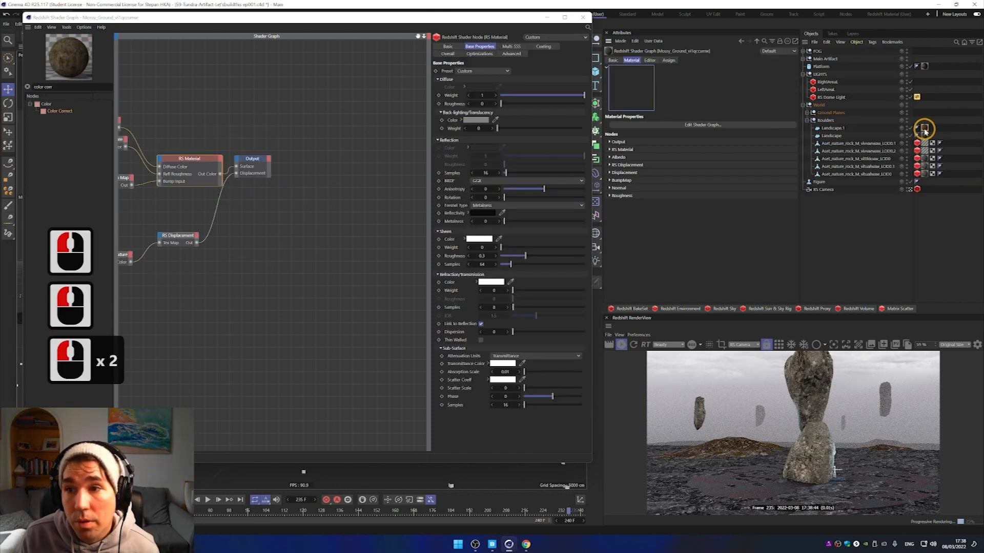
left_click(198, 116)
scroll(196, 119, "down", 5, "ctrl")
scroll(165, 106, "up", 5, "ctrl")
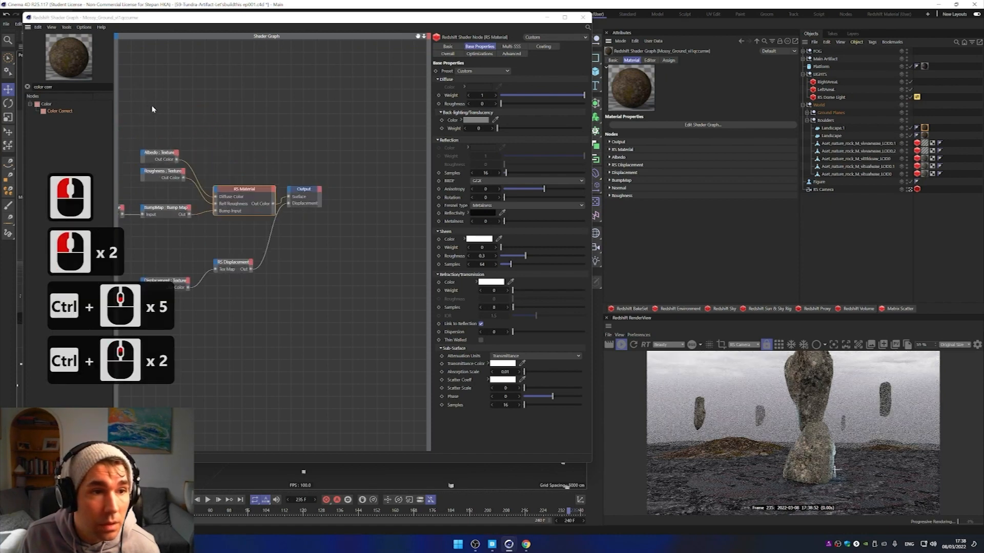
key("ctrl+v")
left_click_drag(177, 159, 223, 200)
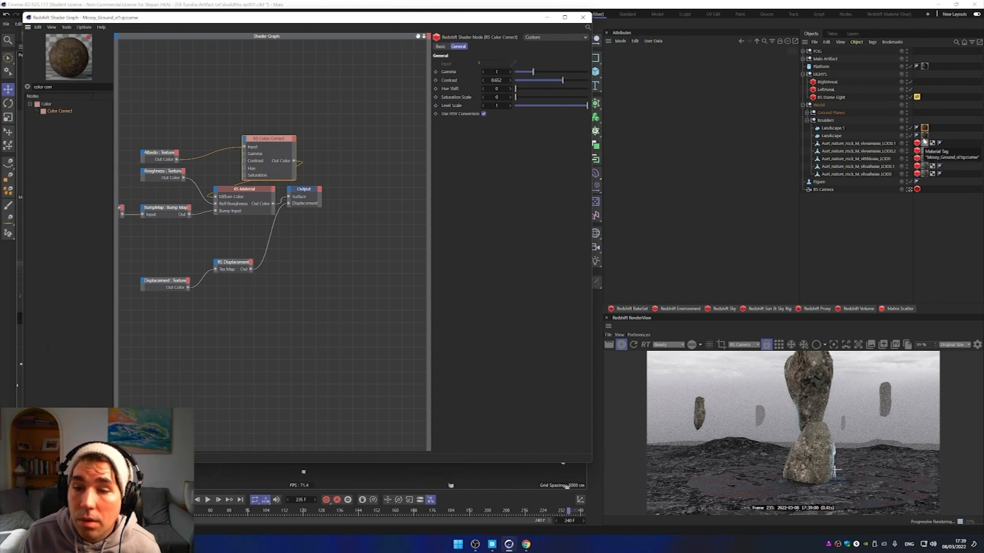
Step: Remove the material tag from the Platform object and display the scene's material list
left_click(925, 66)
key("Delete")
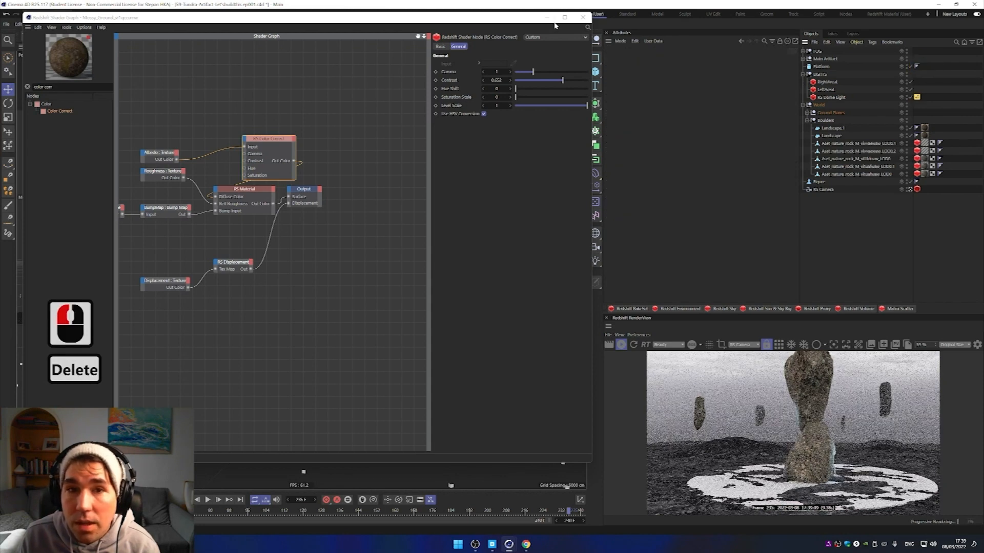
left_click_drag(524, 22, 406, 38)
double_click(580, 35)
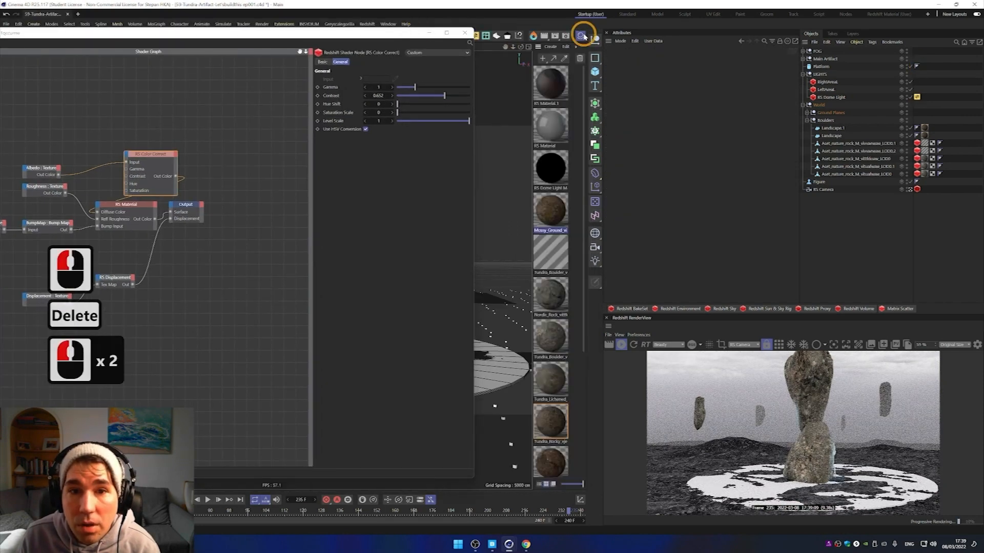
Step: Try copying Landscape 1's mossy ground material tag onto the Platform object and remove the copy
left_click(925, 128)
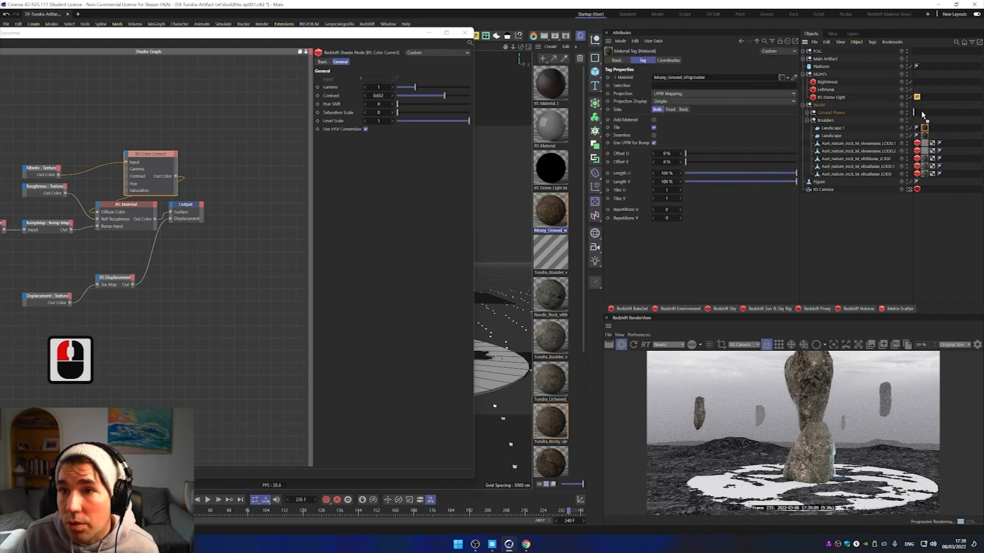
left_click_drag(922, 72, 923, 72, "ctrl")
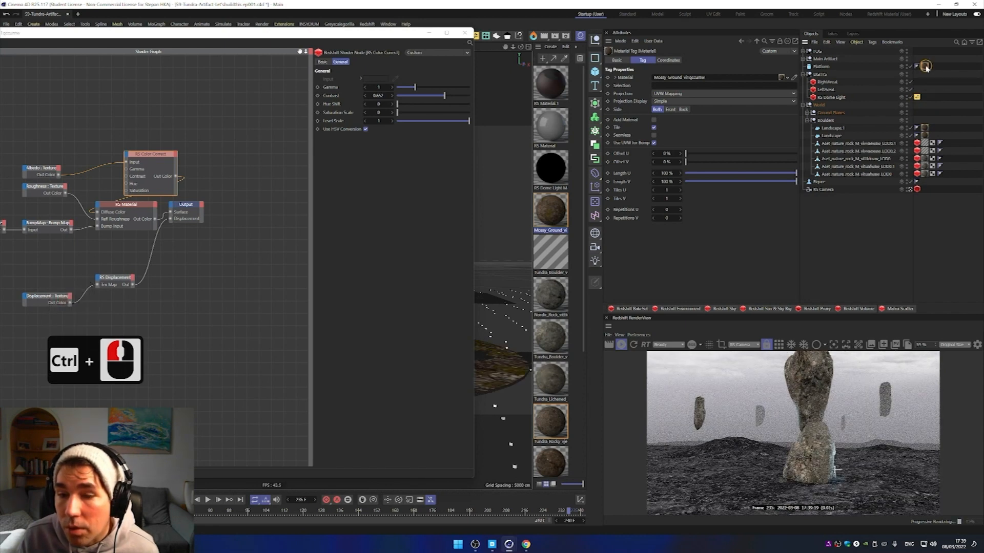
left_click(925, 67)
key("Delete")
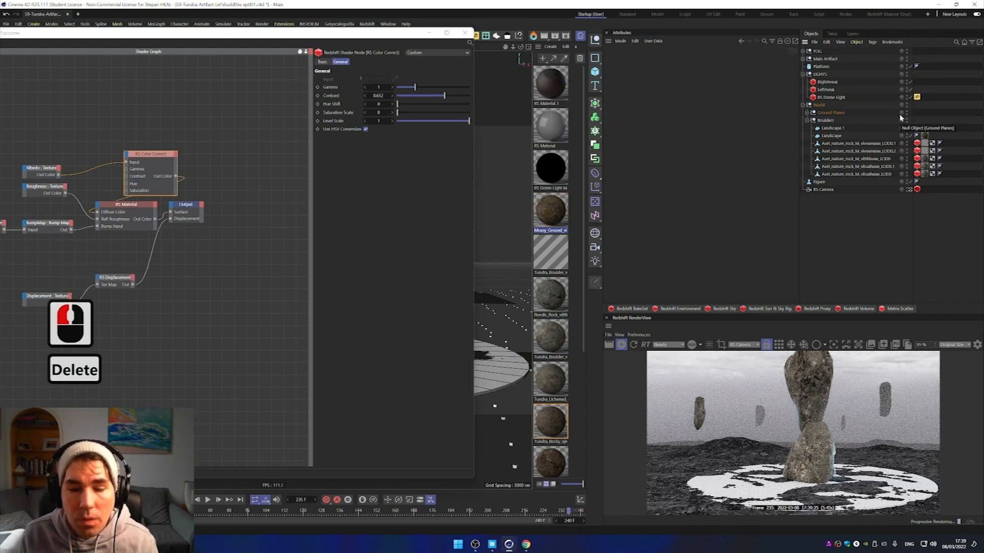
Step: Bring up the reference image in the Picture Viewer to compare it with the current render
left_click_drag(260, 34, 479, 36)
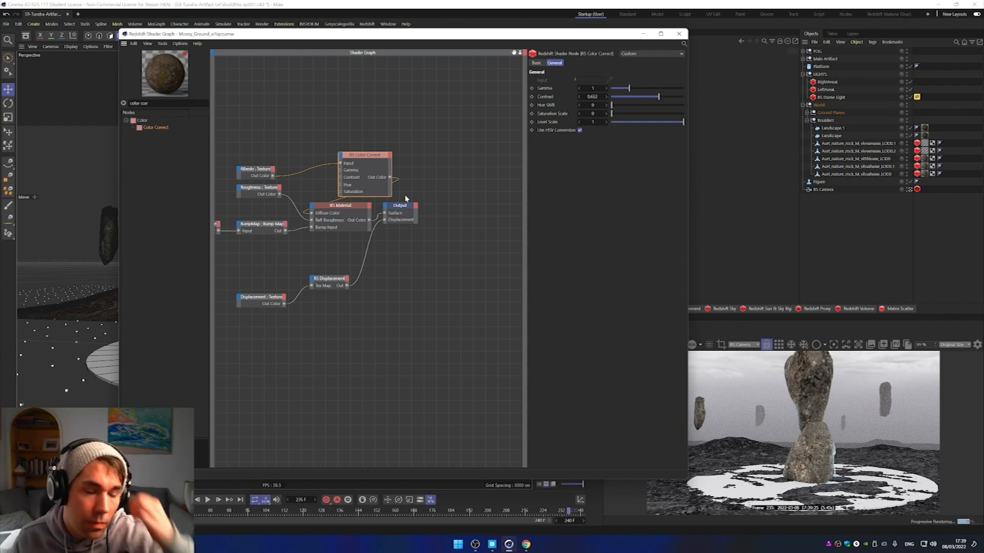
scroll(402, 241, "down", 5)
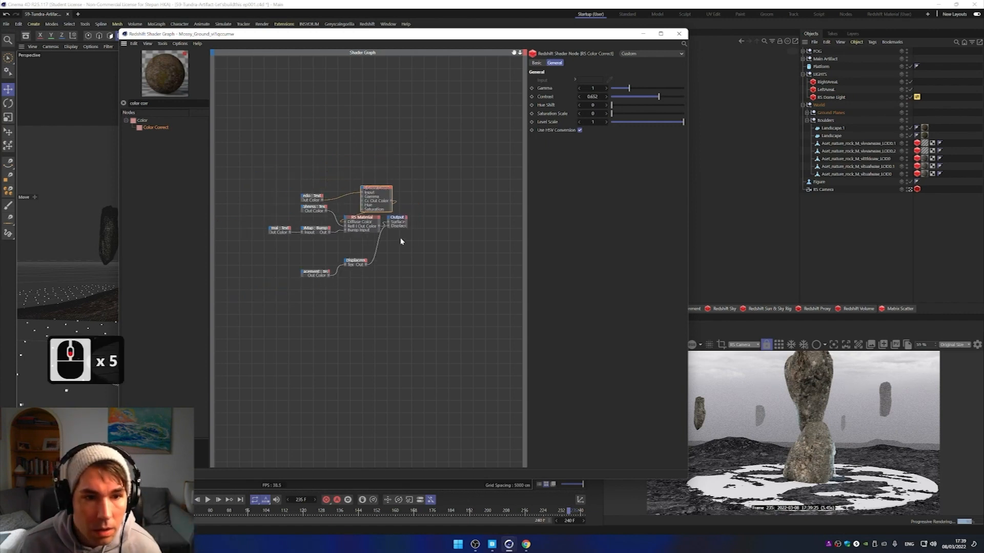
scroll(407, 224, "down", 2)
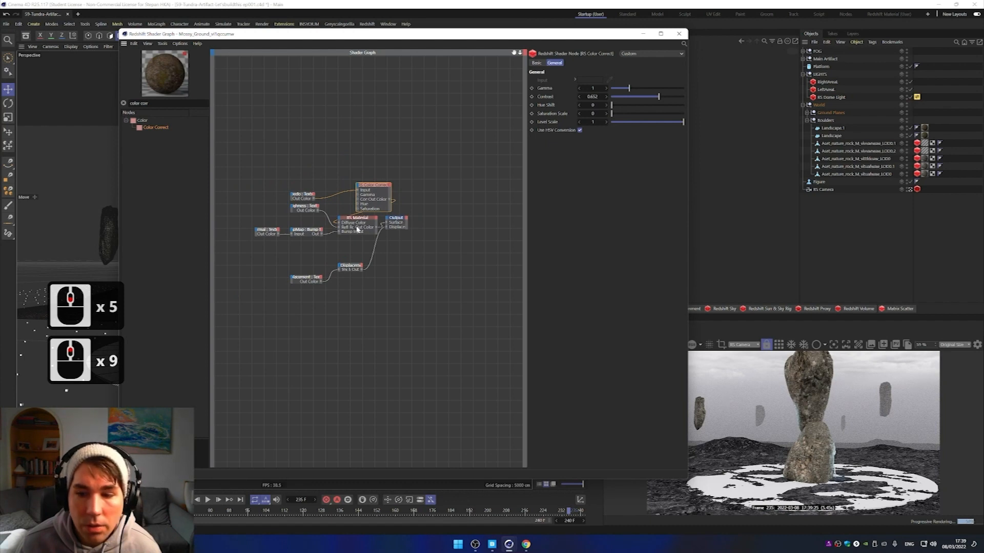
scroll(358, 230, "down", 2)
left_click(377, 248)
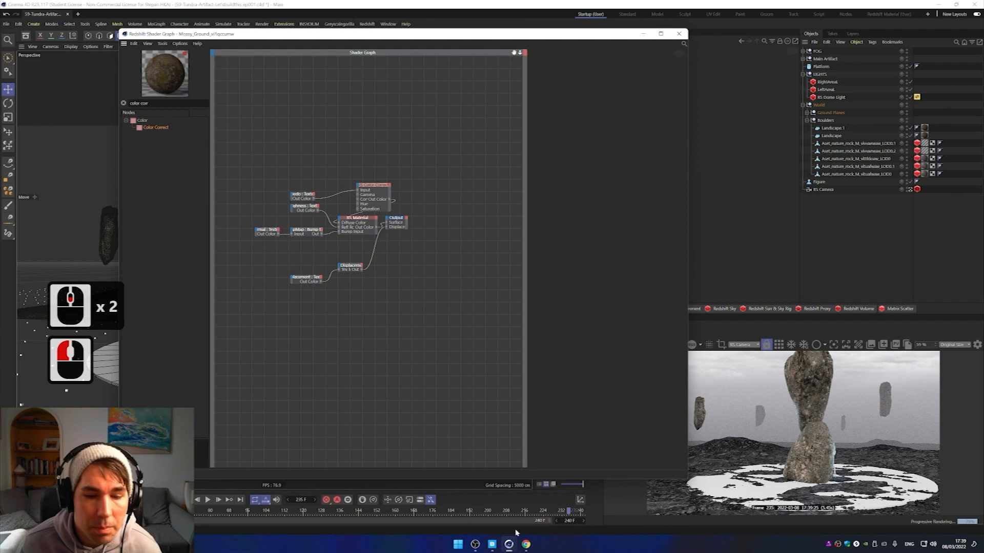
left_click(511, 546)
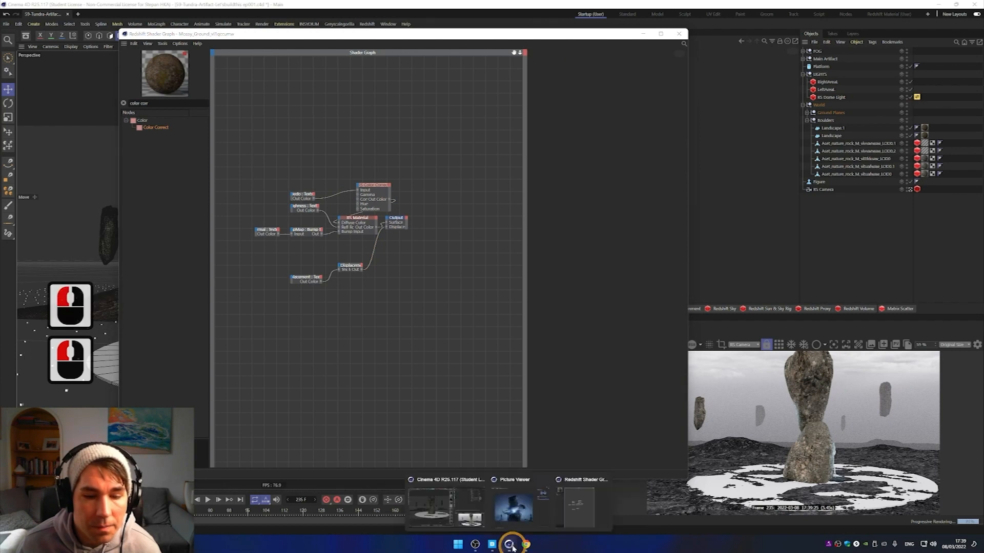
left_click(515, 510)
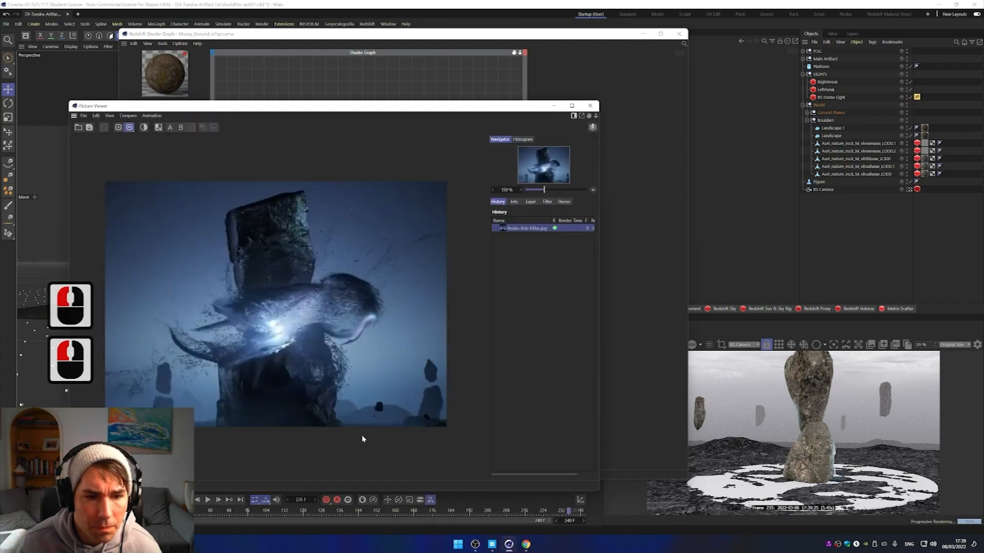
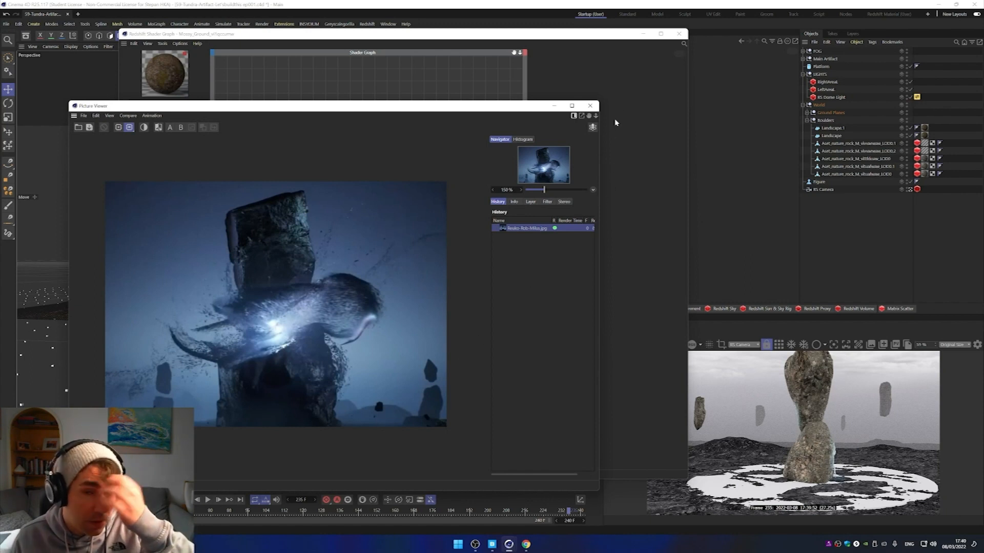
Step: Reposition the Color Correct node closer to the albedo texture in the mossy ground graph and close the shader graph
left_click(652, 97)
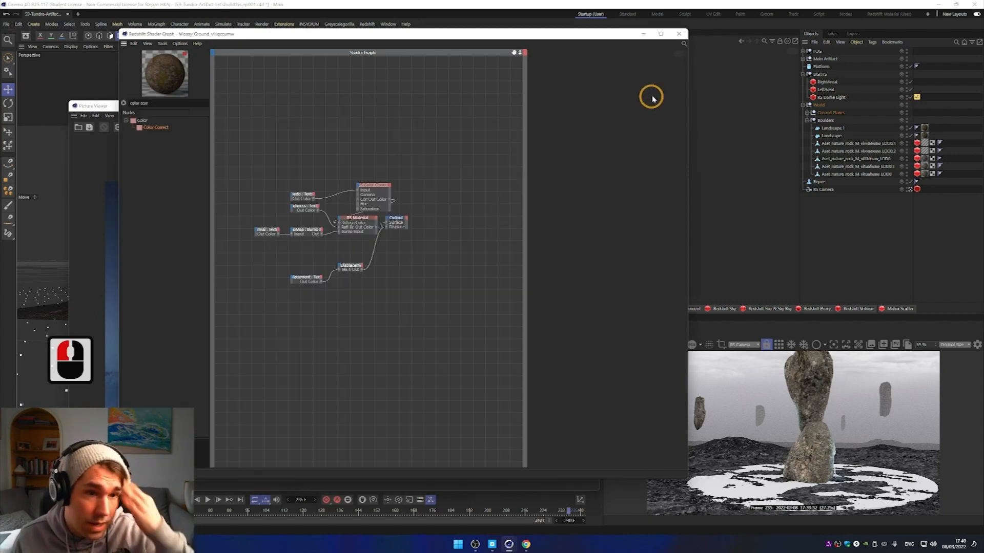
left_click(318, 157)
left_click_drag(378, 188, 356, 180)
left_click(390, 152)
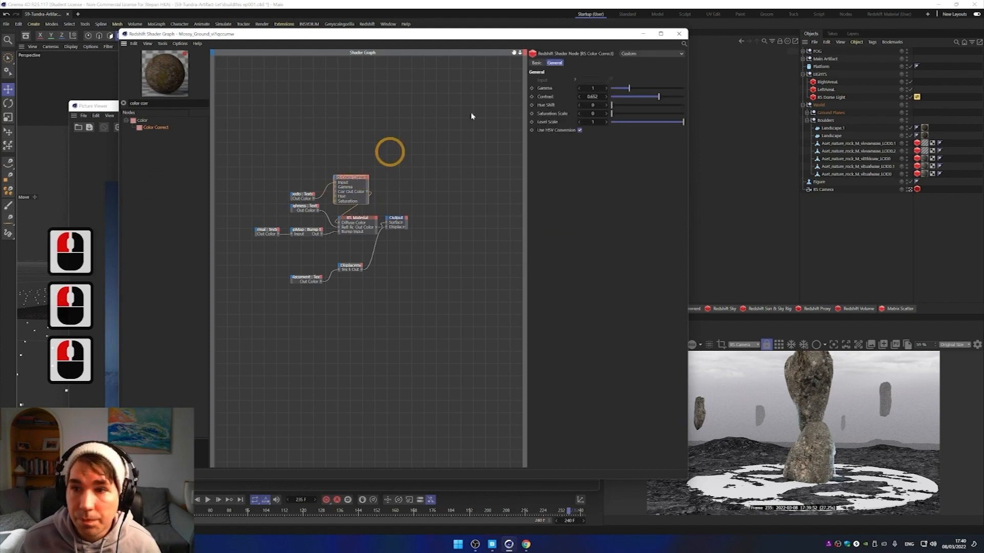
left_click(679, 34)
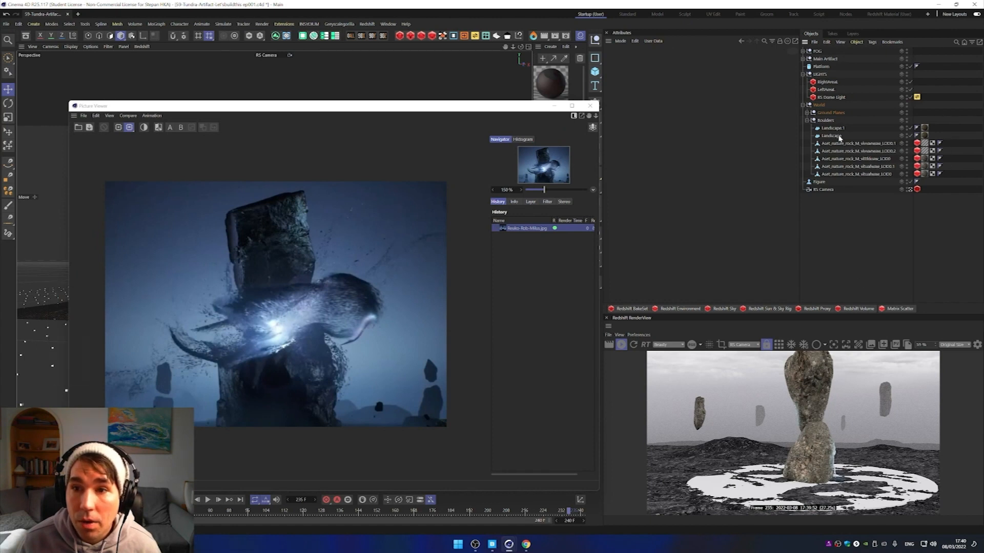
Step: Inspect the material tag of the middle of the five boulder rock objects and close the reference image
left_click(877, 159)
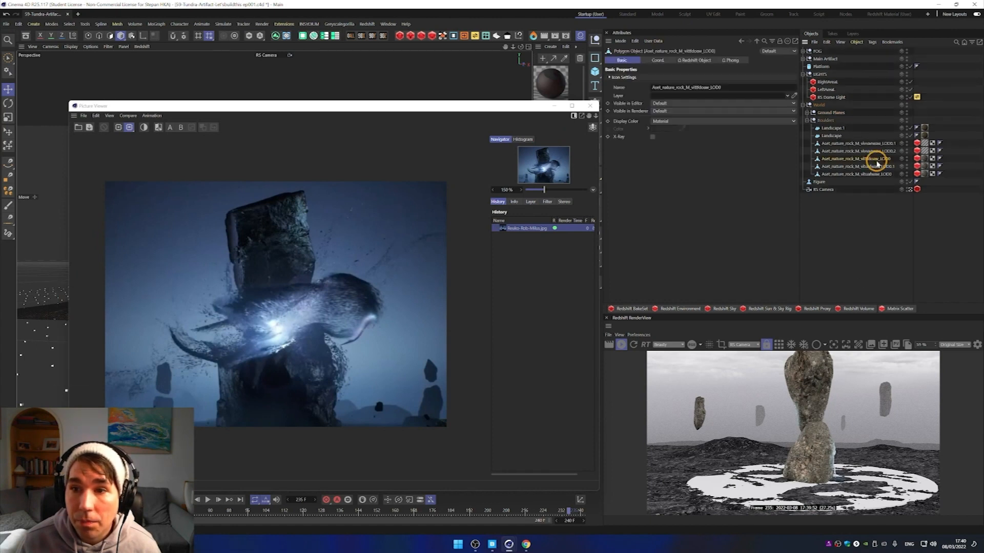
left_click(927, 161)
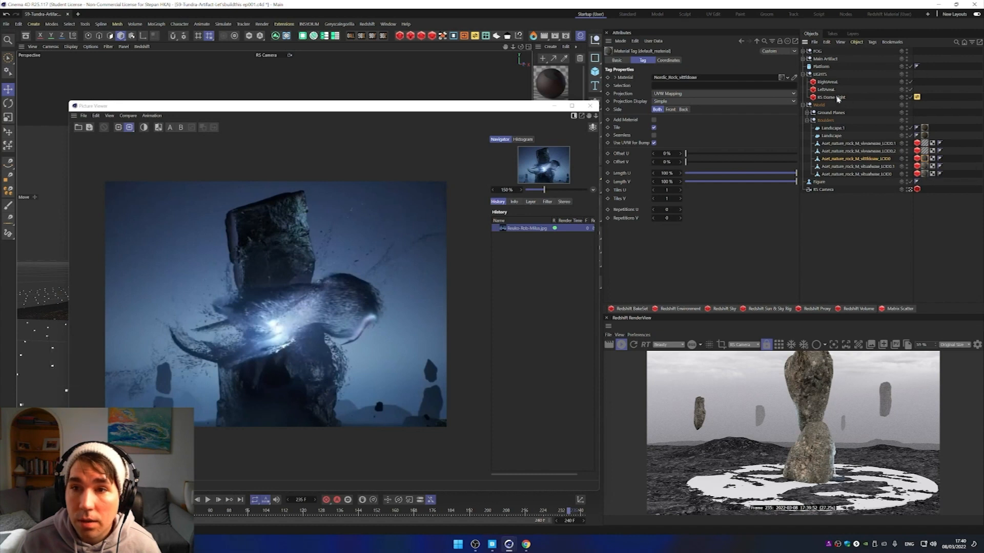
left_click(590, 106)
Step: Apply the MSMC Concrete Grungy 2 material from the Plus Library's MSMC Redshift materials to the Platform and close the library
left_click(464, 34)
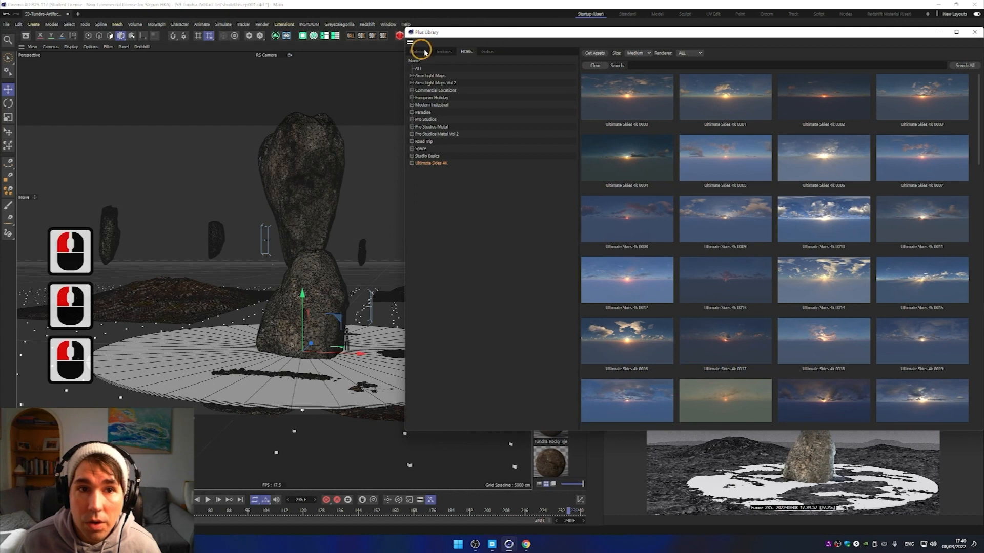
left_click(419, 52)
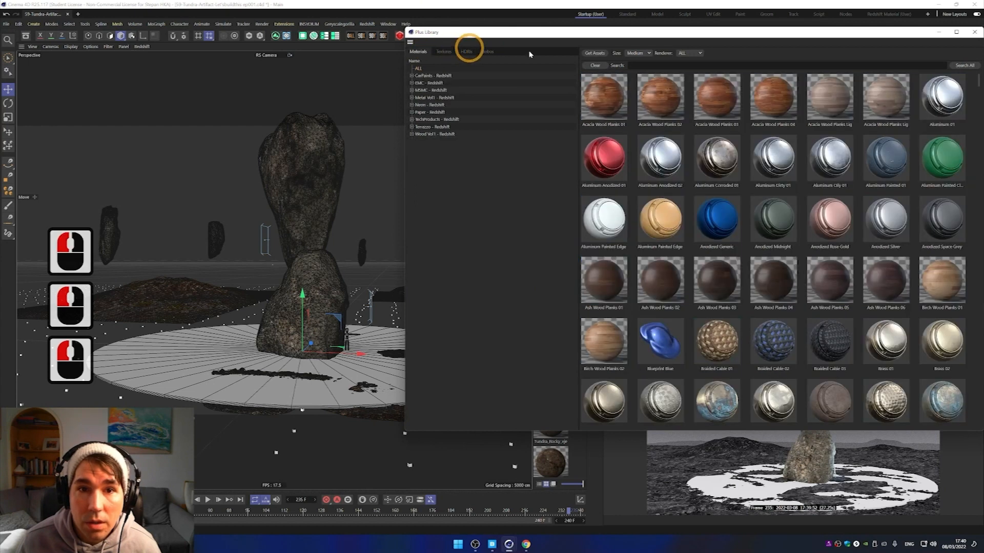
left_click(435, 89)
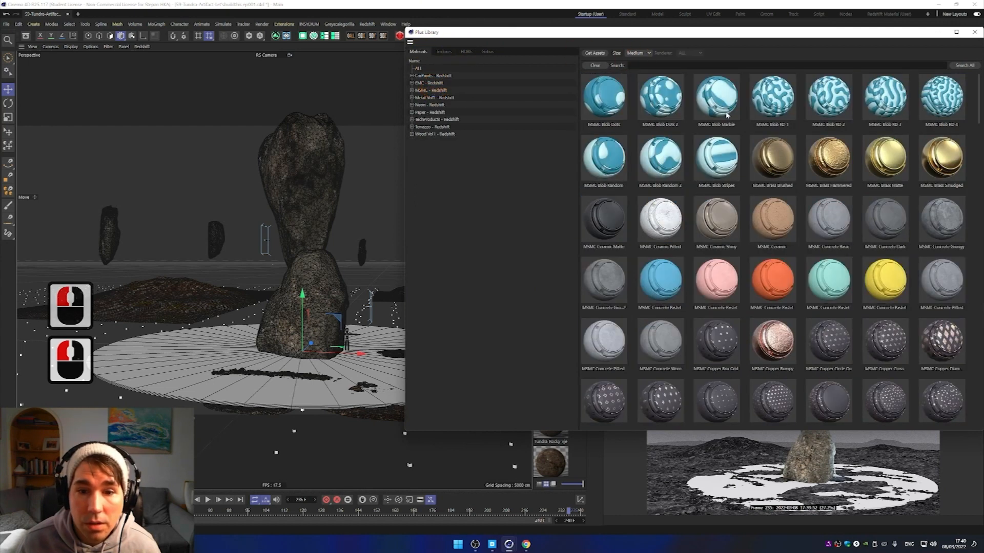
left_click_drag(600, 276, 252, 402)
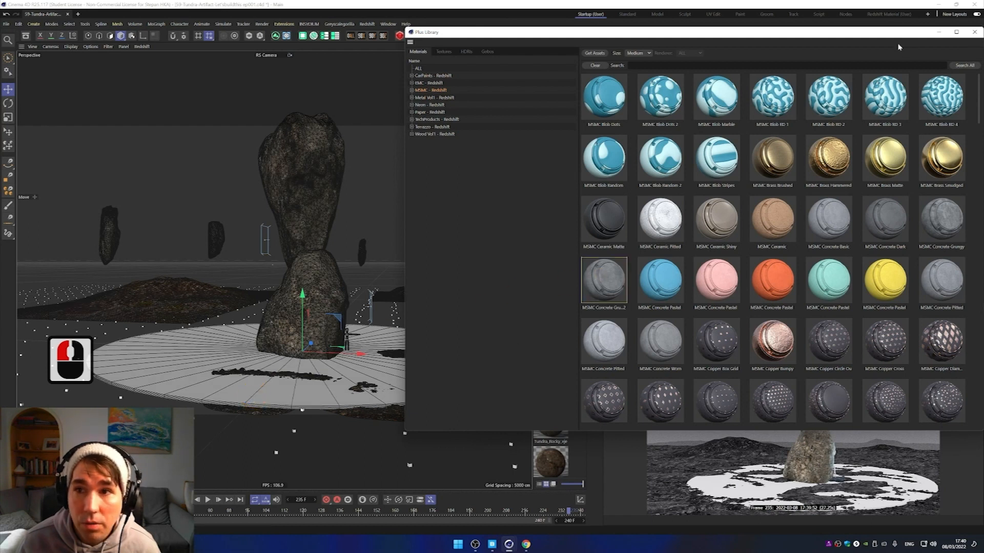
left_click_drag(906, 33, 517, 64)
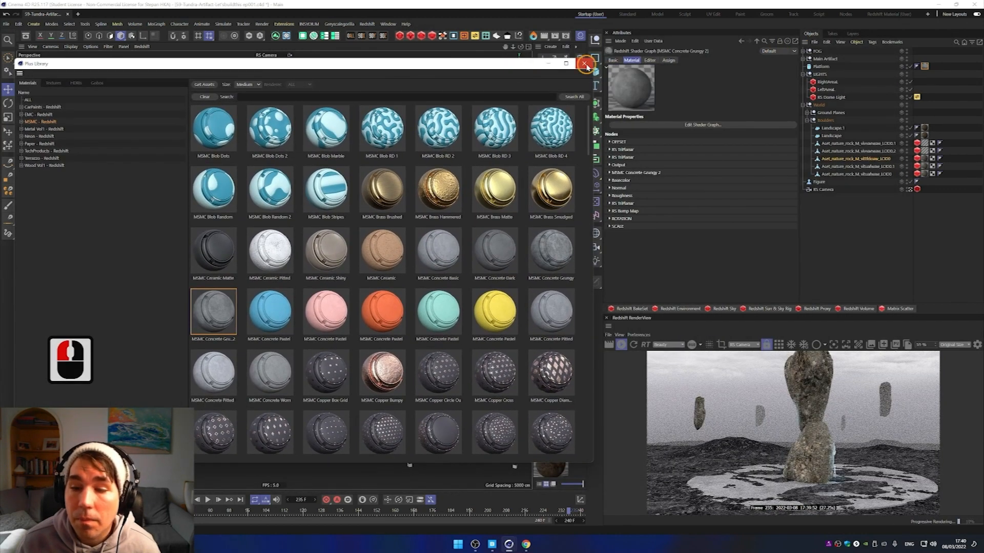
left_click(585, 64)
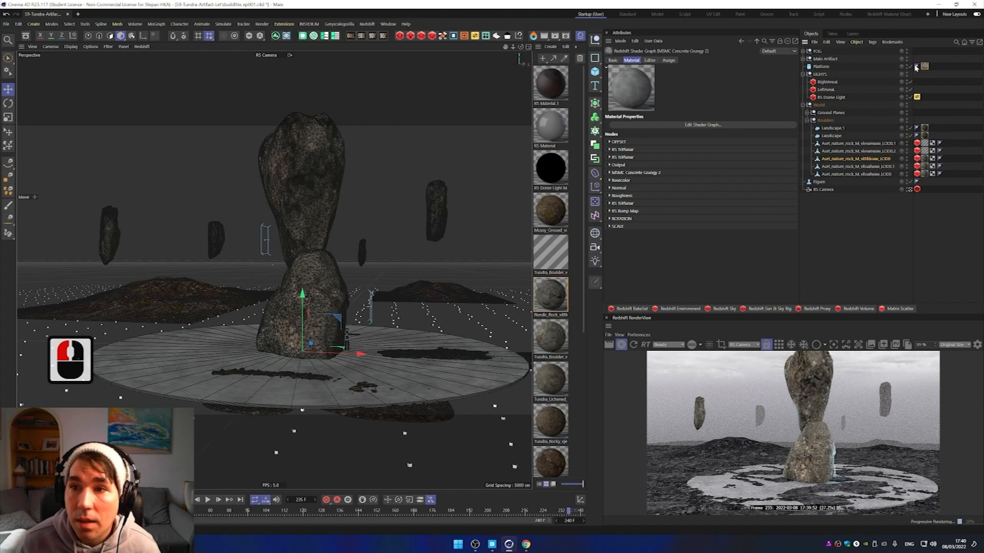
Step: Open the MSMC Concrete Grungy 2 shader graph, select its Basecolor texture node and try pasting a copied node
left_click(772, 111)
left_click(708, 124)
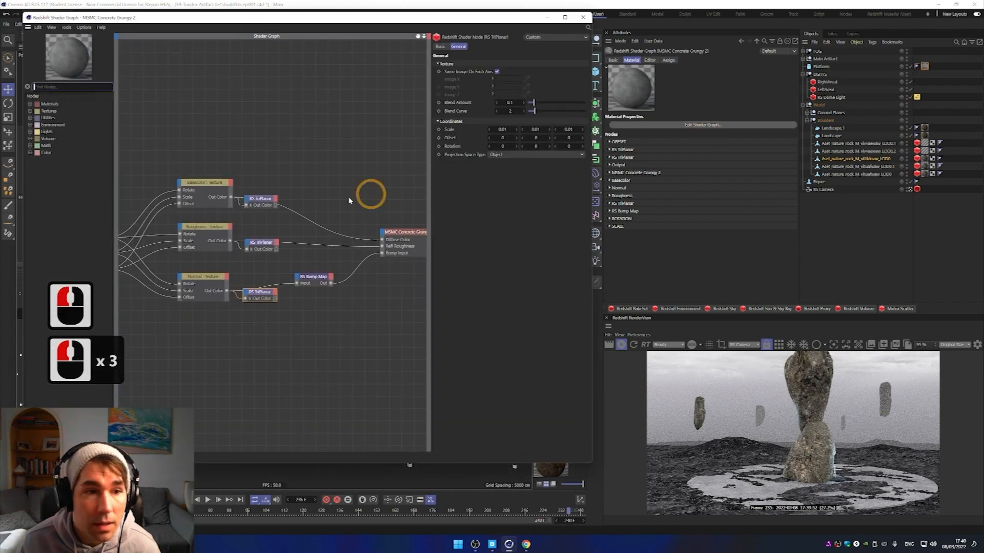
left_click(211, 181)
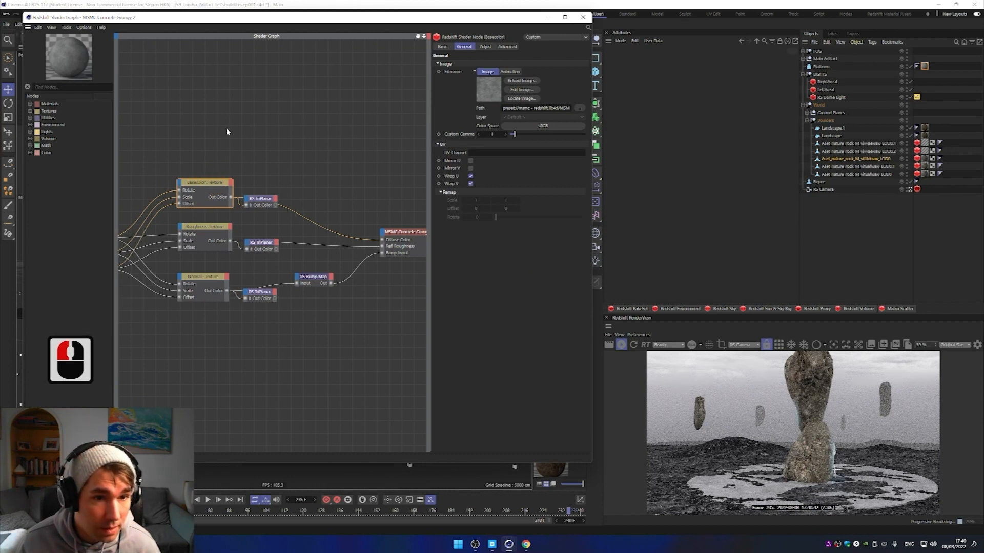
key("ctrl+v")
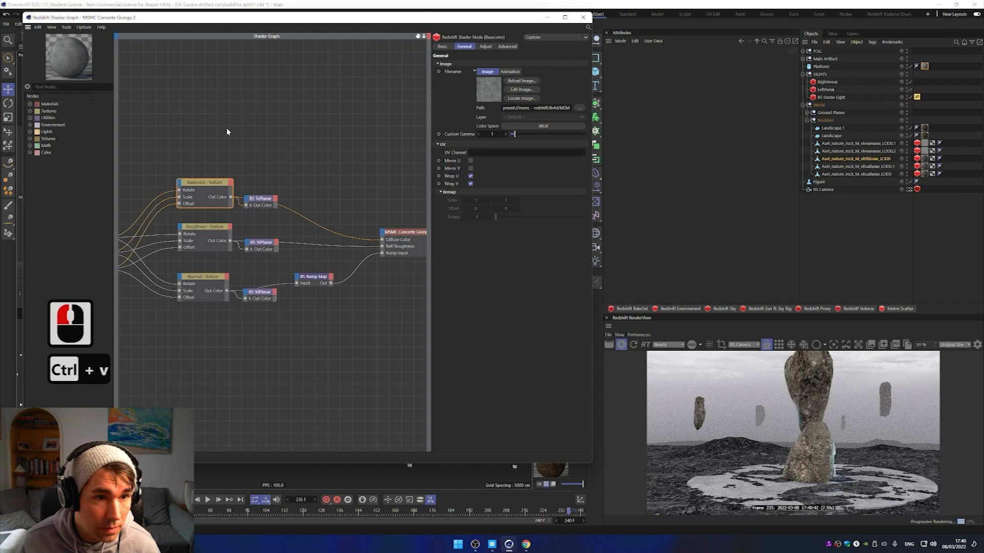
scroll(268, 171, "down", 9, "ctrl")
scroll(266, 154, "down", 3, "ctrl")
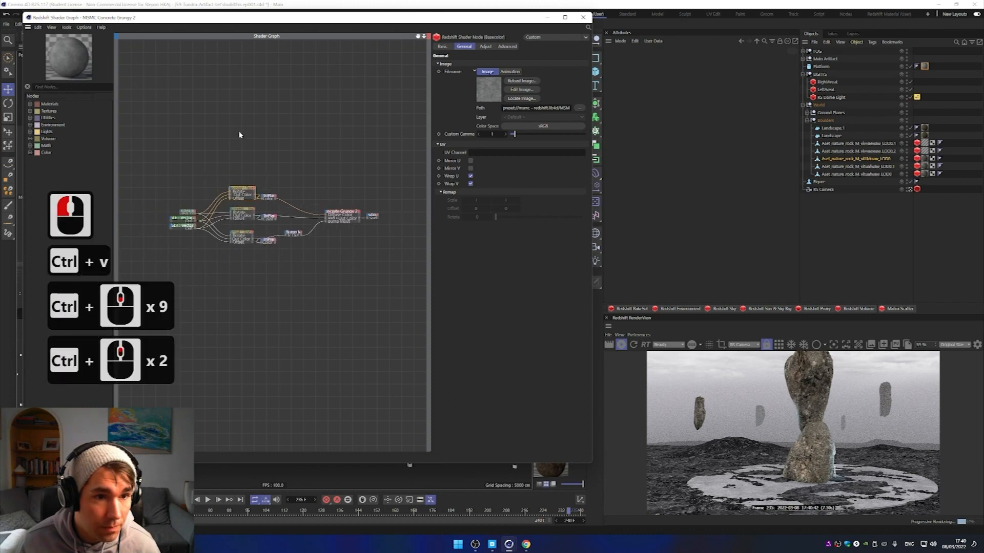
Step: Add a Color Correct node and wire it between the Basecolor's TriPlanar node and the concrete material's Diffuse Color
left_click(69, 87)
type("co")
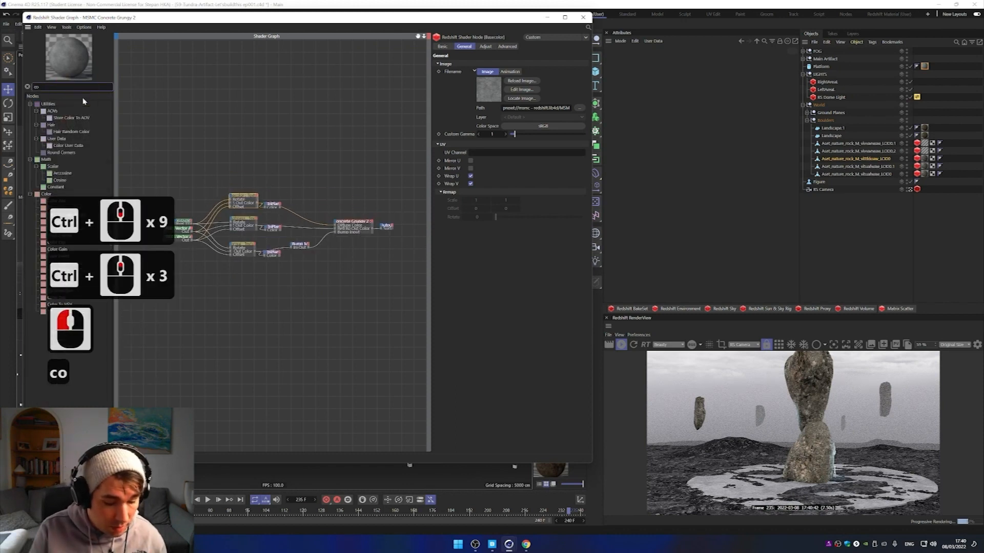
type("lor corre")
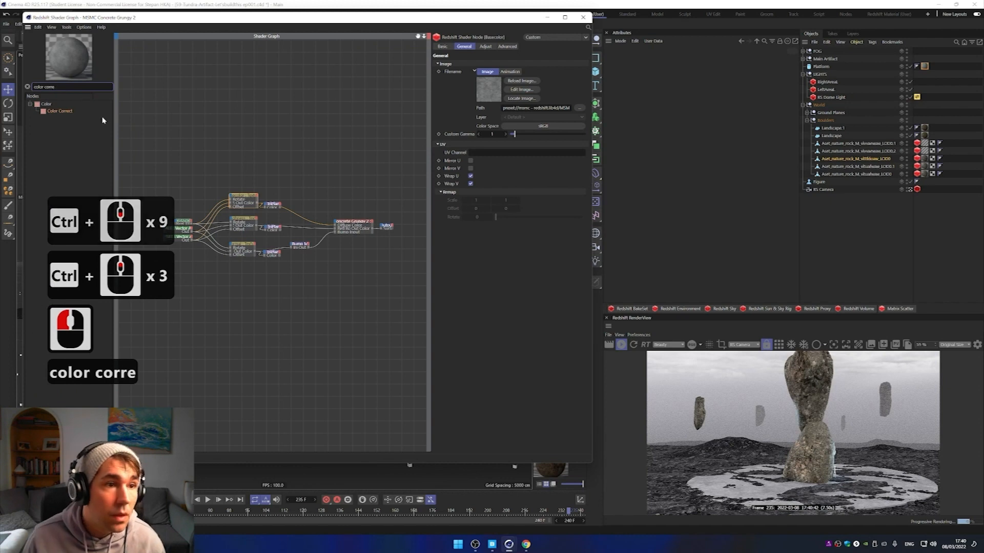
left_click_drag(59, 111, 330, 169)
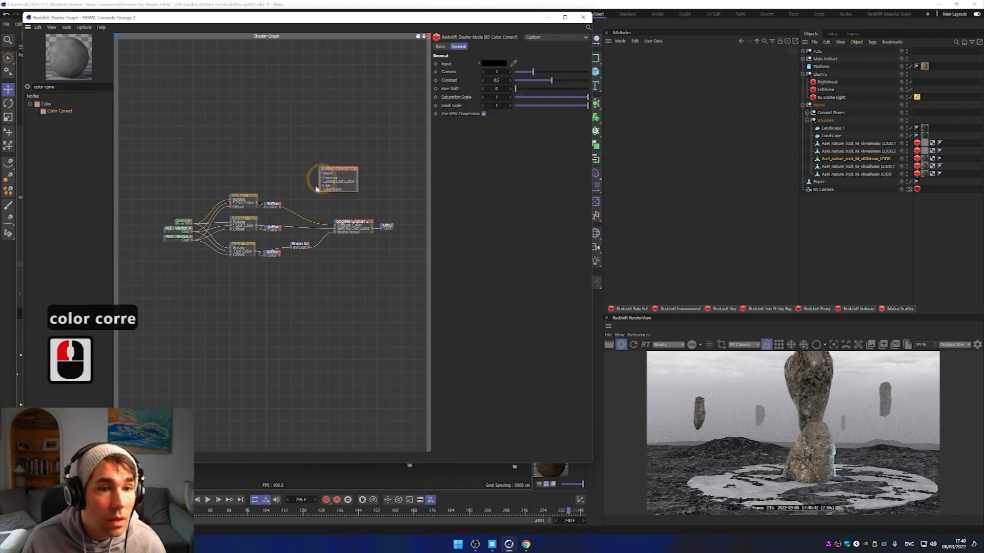
left_click_drag(280, 209, 321, 177)
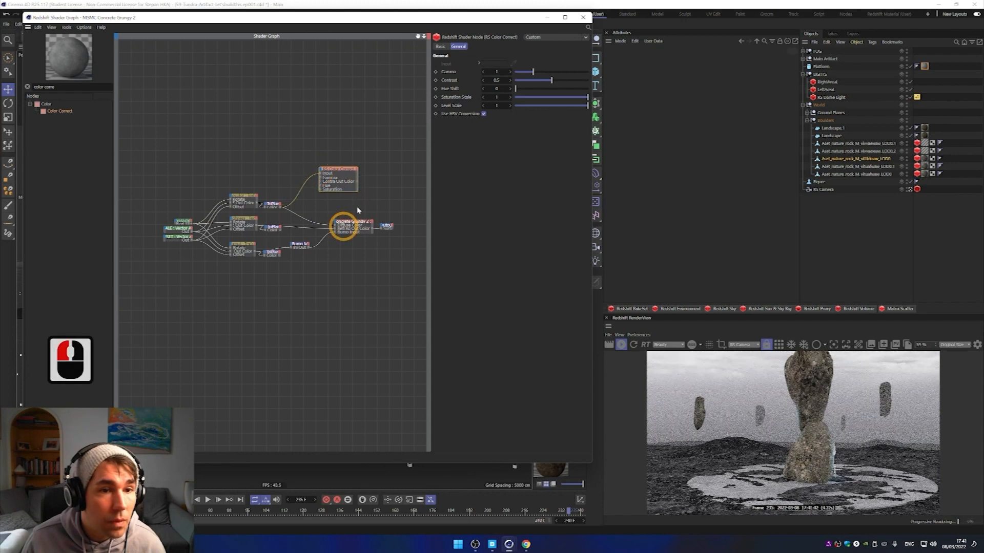
left_click(358, 181)
left_click_drag(358, 183, 335, 224)
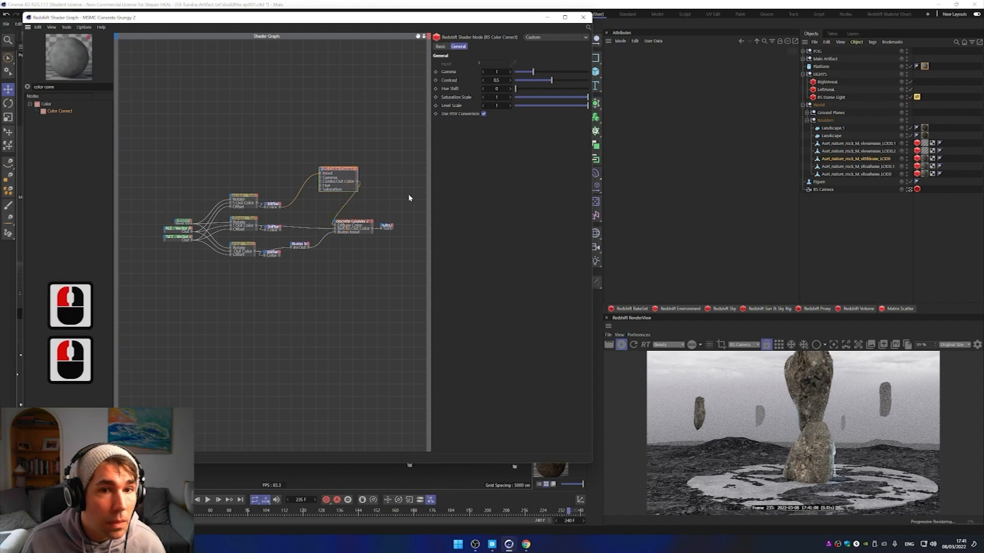
Step: Raise the Color Correct node's contrast to 0.872 to darken the concrete platform
left_click_drag(555, 82, 581, 80)
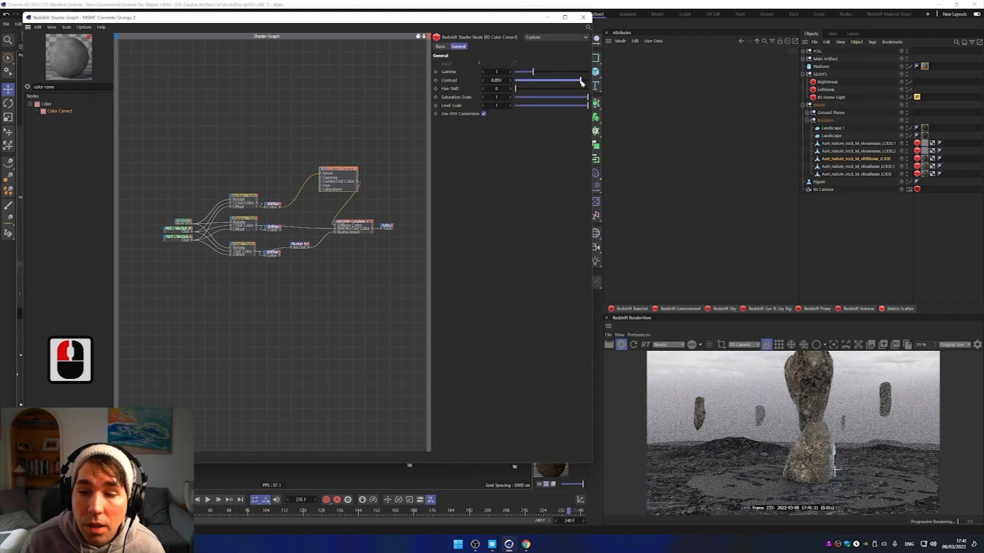
mouse_move(579, 81)
left_mouse_down()
mouse_move(570, 82)
mouse_move(579, 82)
left_mouse_up()
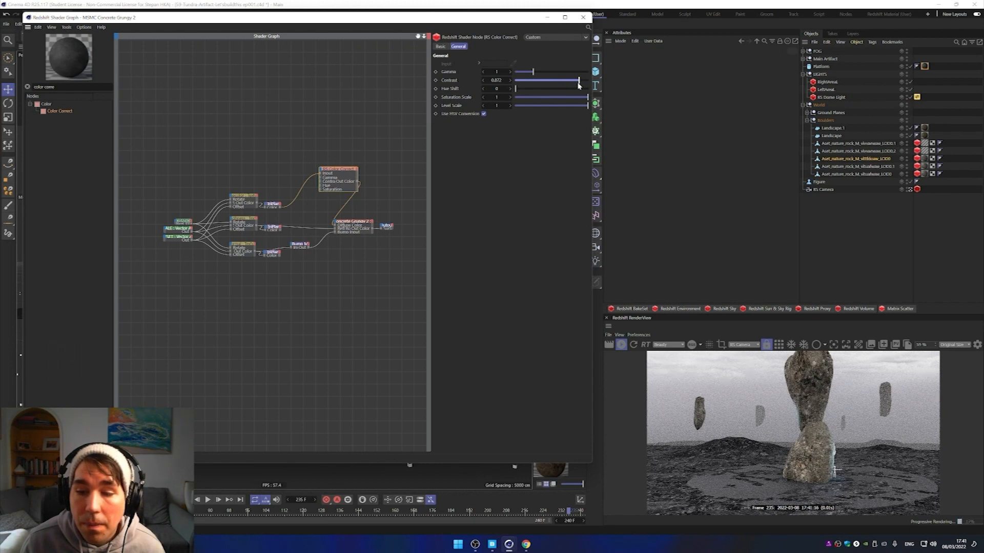
Step: Set the first two input values of the concrete graph's SCALE node to 0.2 each
left_click(183, 222)
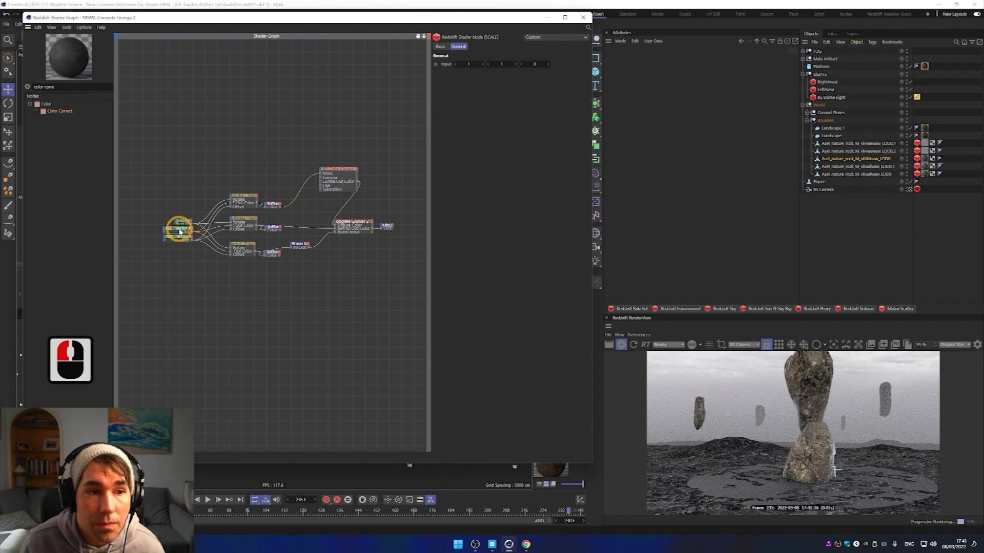
double_click(464, 64)
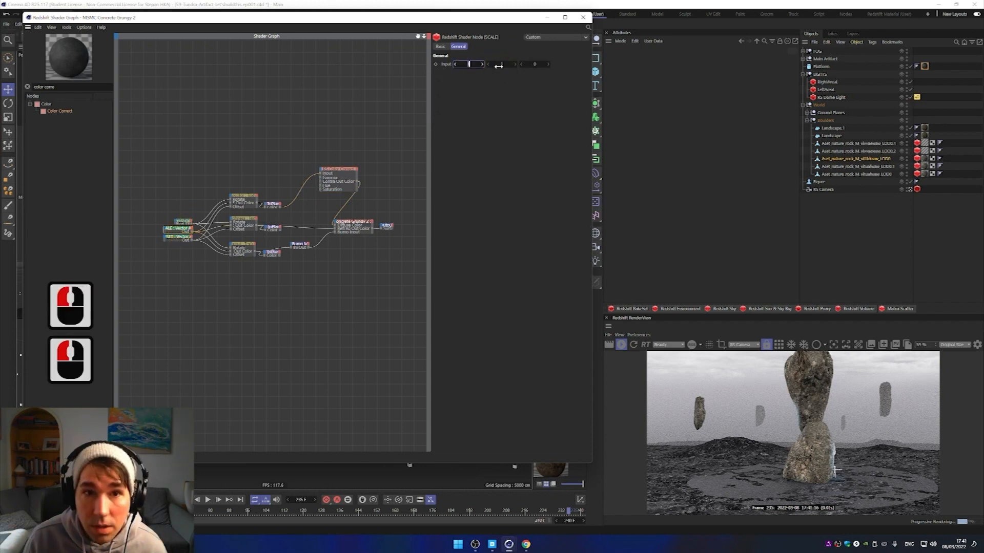
type("0.2")
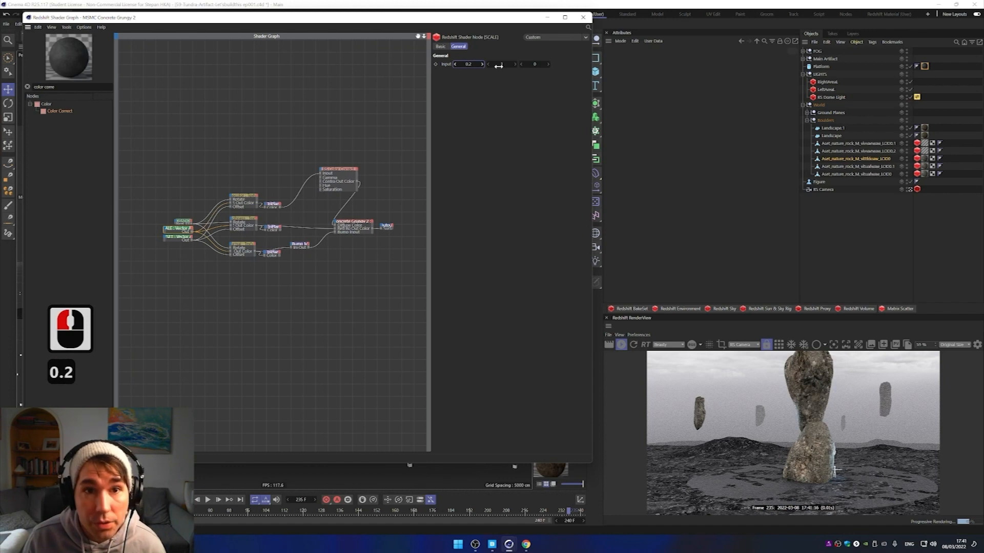
key("Tab")
type("0.2")
key("Return")
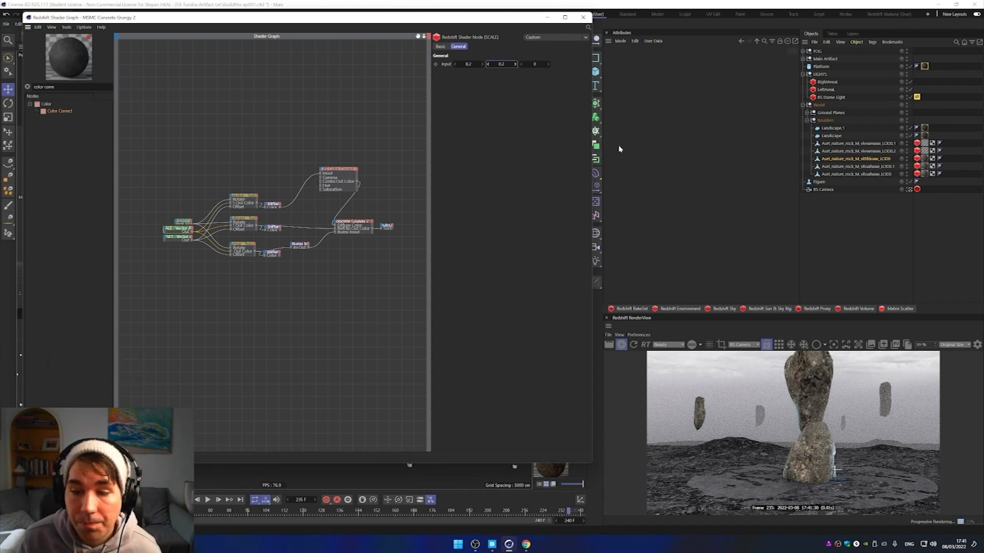
Step: Add a Material Blender node and an RS Material node, and wire the material into the blender's Layer Color 1
left_click(43, 87)
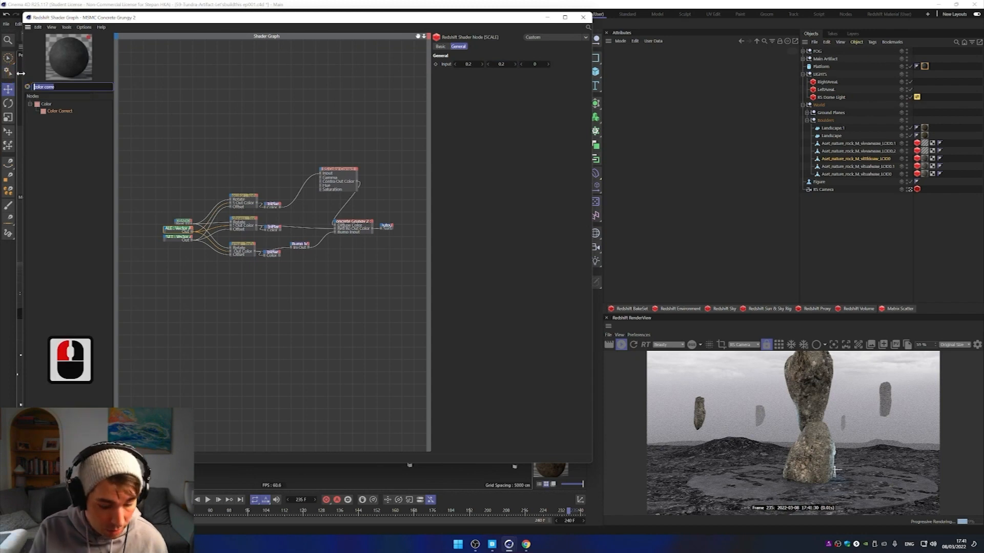
type("mat")
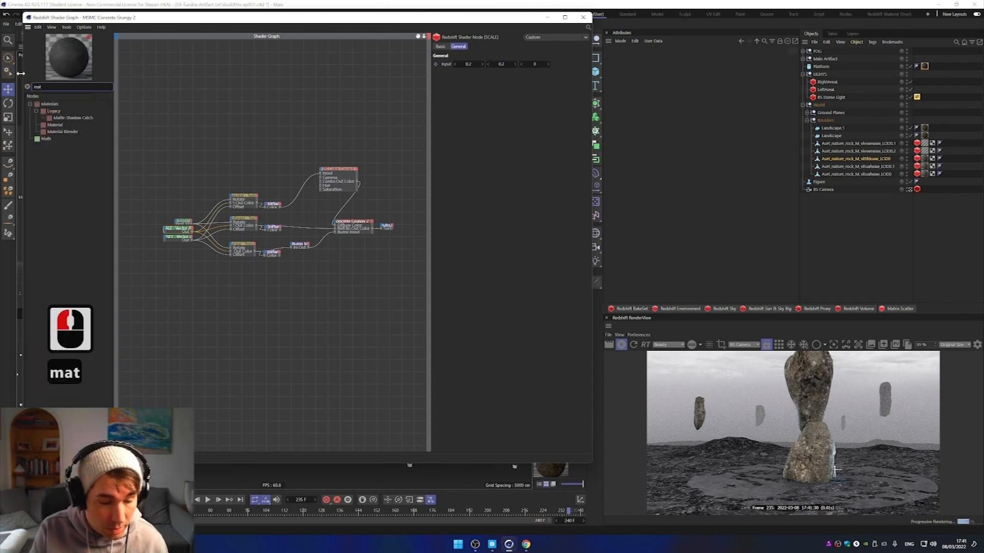
type("erial")
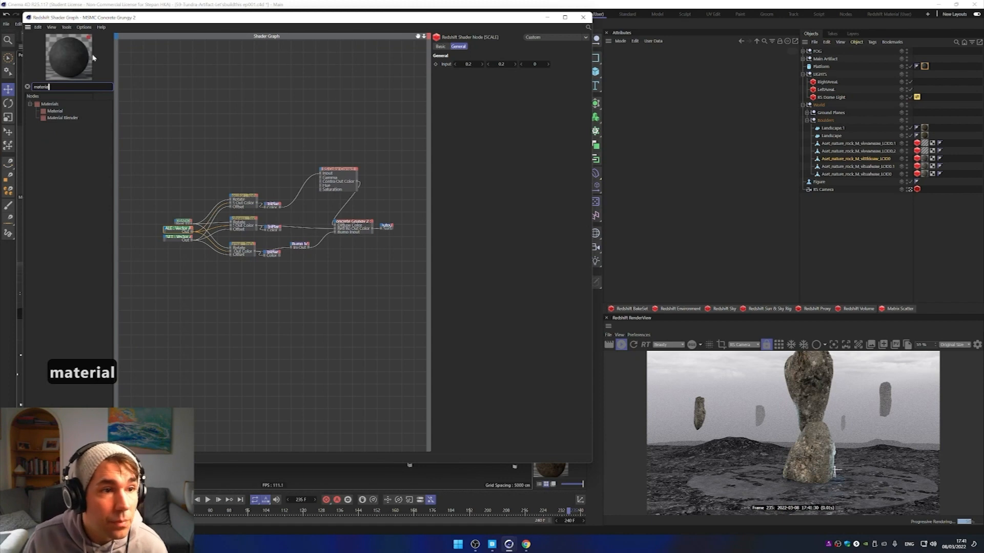
left_click_drag(79, 119, 308, 121)
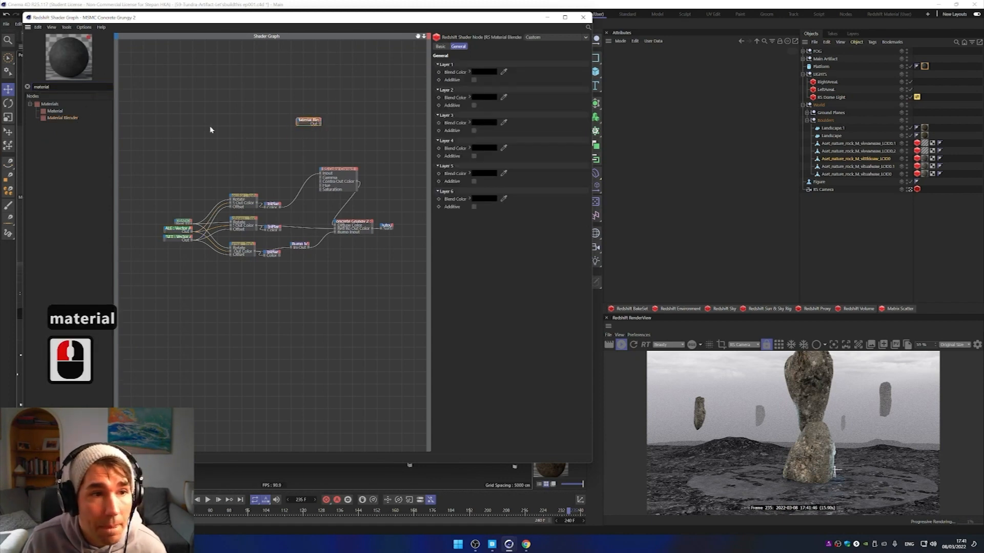
left_click_drag(63, 113, 298, 121)
mouse_move(310, 143)
left_click(354, 144)
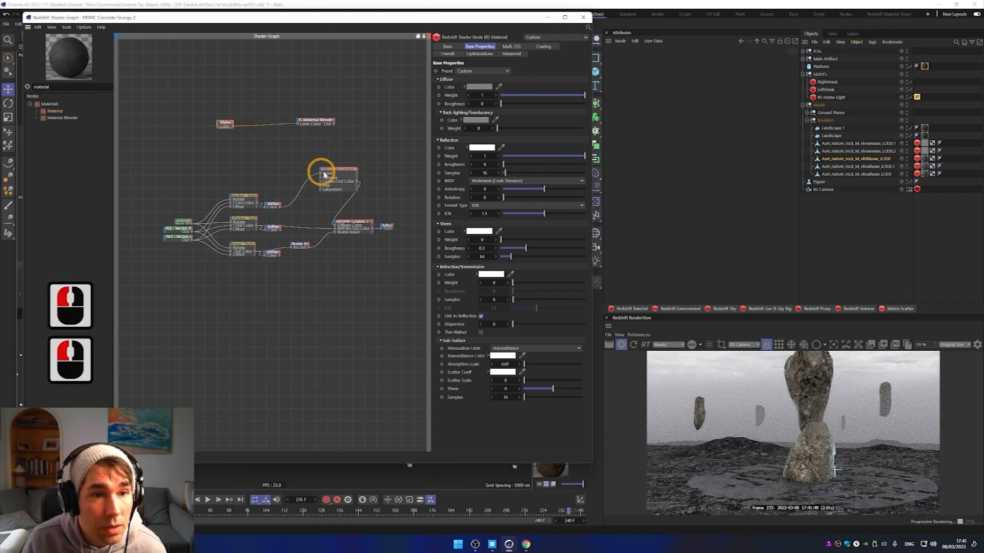
Step: Wire the concrete material into the blender's Base Color and route the blender's output to the Output node's Surface
left_click_drag(373, 231, 299, 123)
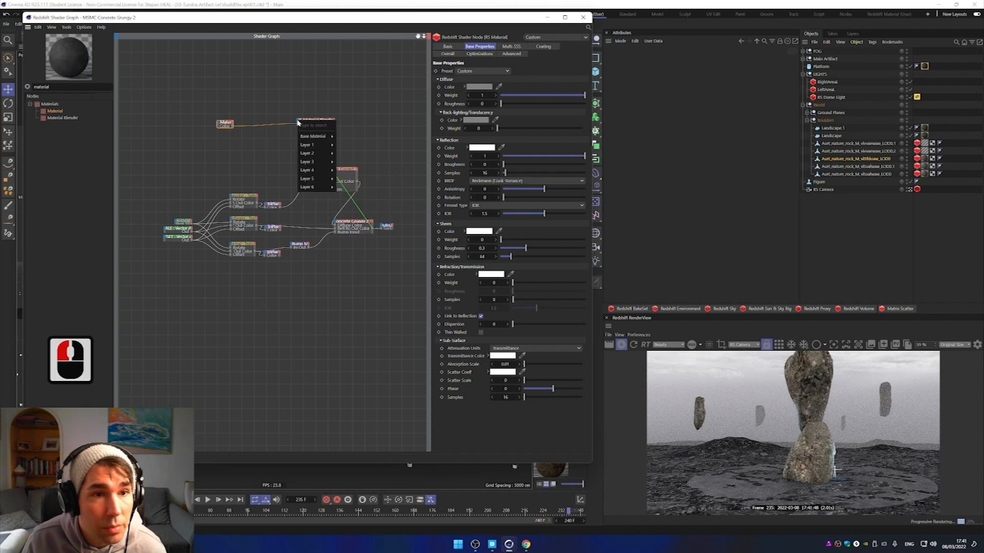
left_click(338, 133)
left_click_drag(335, 126, 405, 204)
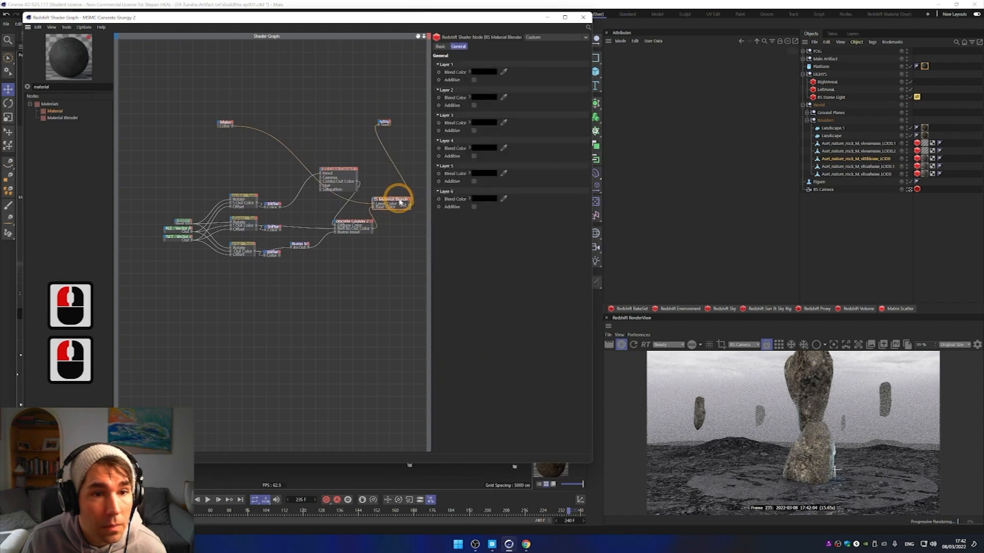
Step: Rearrange the graph with Color Correct before the concrete material, the new RS Material below it, and the blender between both materials
left_click_drag(350, 173, 309, 205)
left_click_drag(227, 125, 343, 298)
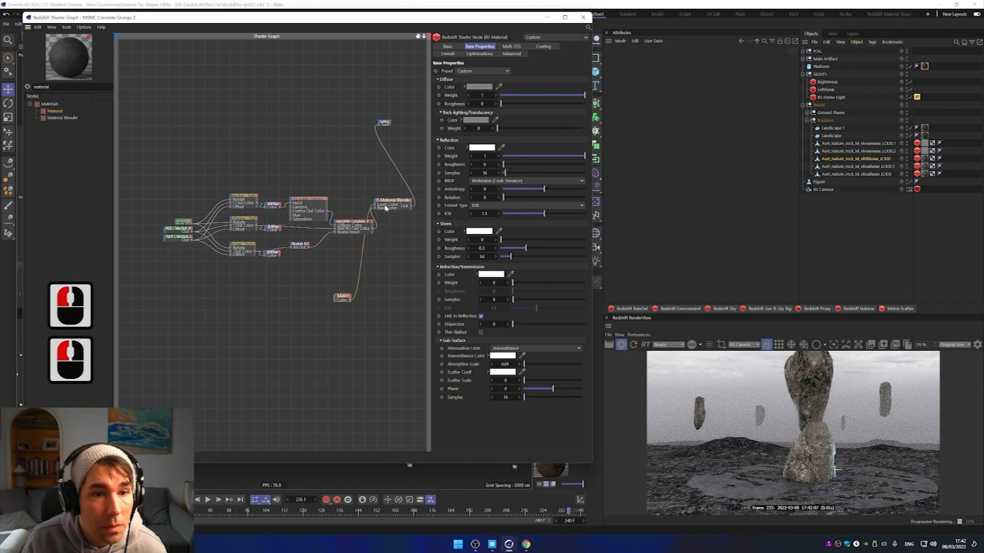
left_click_drag(388, 211, 393, 264)
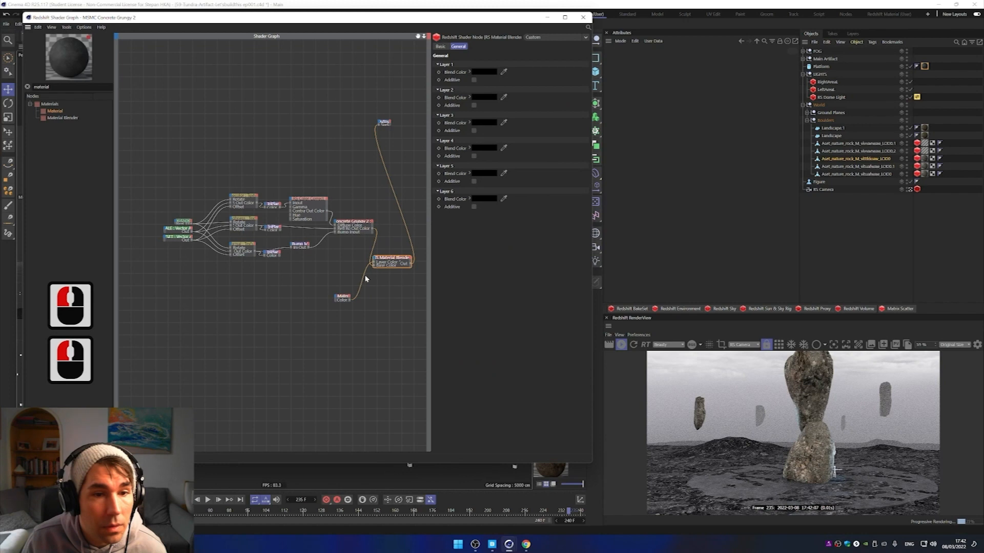
left_click(384, 264)
left_click(389, 263)
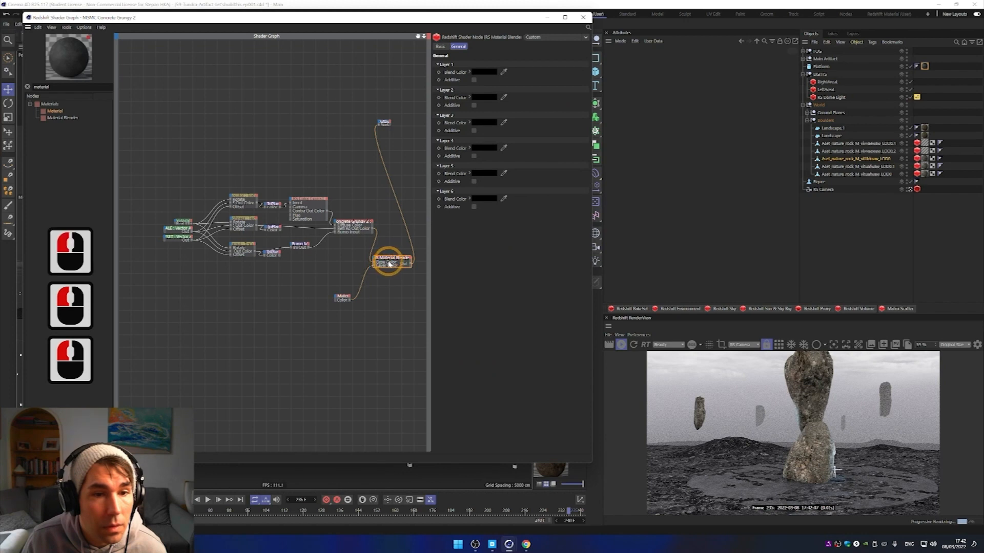
left_click(383, 124)
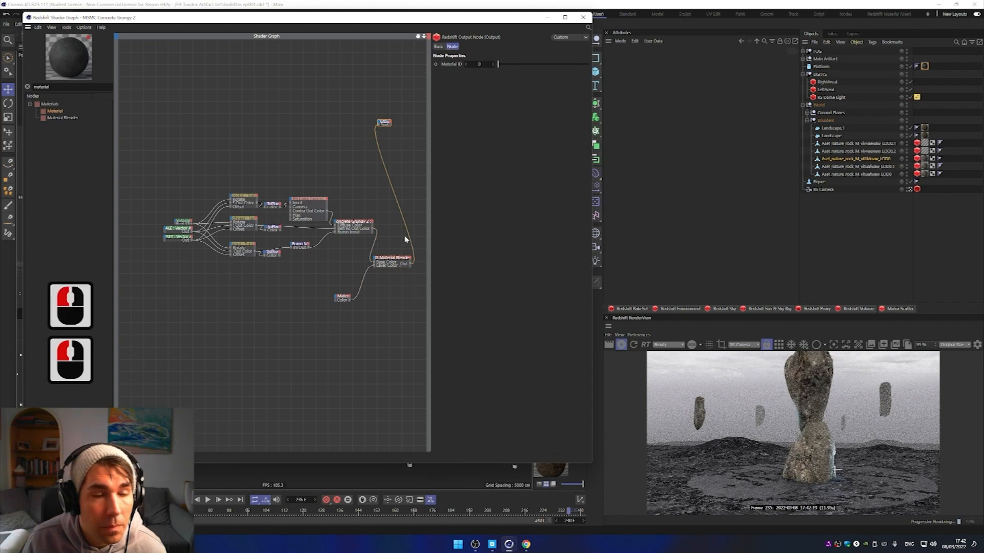
scroll(394, 232, "down", 3, "ctrl")
scroll(410, 231, "up", 6, "ctrl")
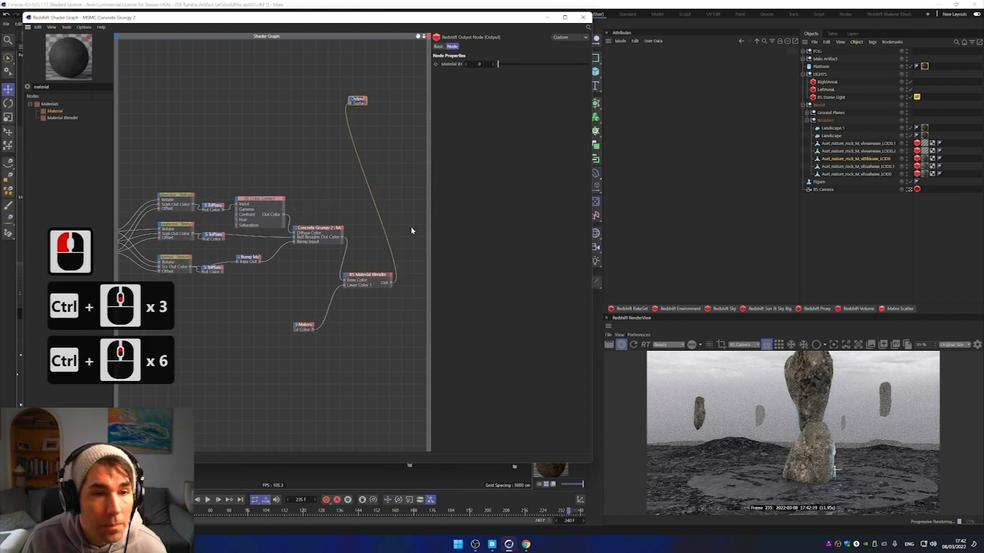
Step: Add a Maxon Noise node and wire its output into the Material Blender's Blend Color 1
left_click(302, 327)
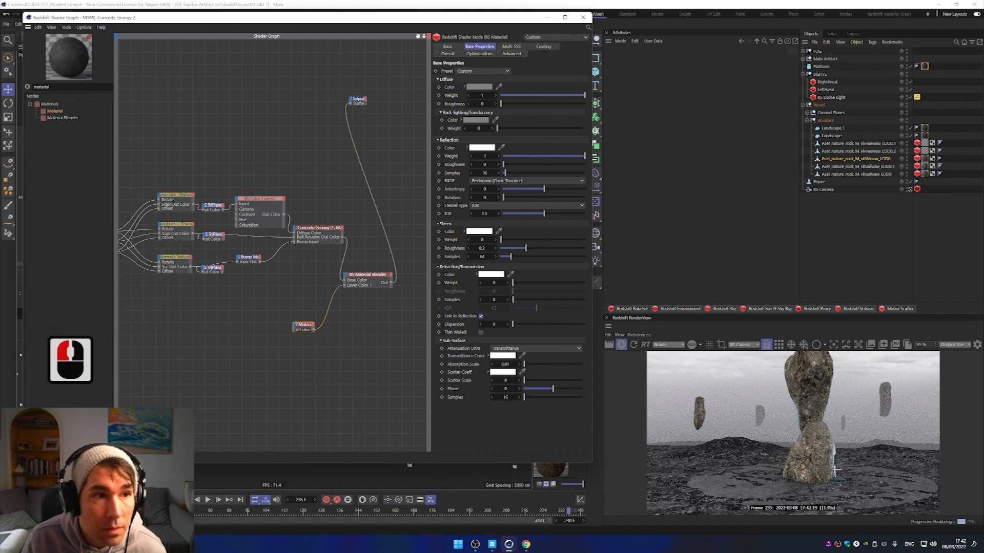
left_click(46, 87)
type("maxio")
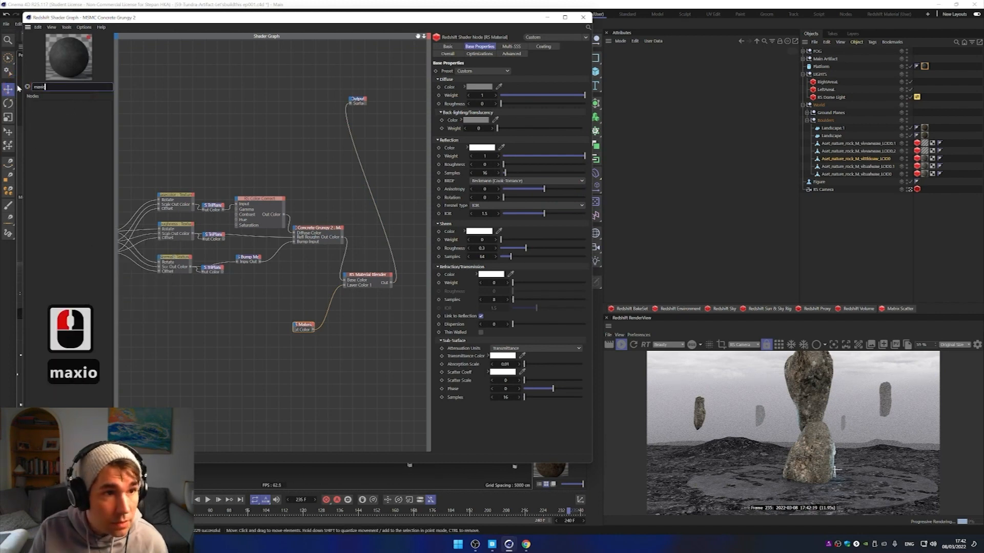
key("BackSpace")
key("BackSpace")
left_click_drag(61, 112, 344, 281)
mouse_move(359, 301)
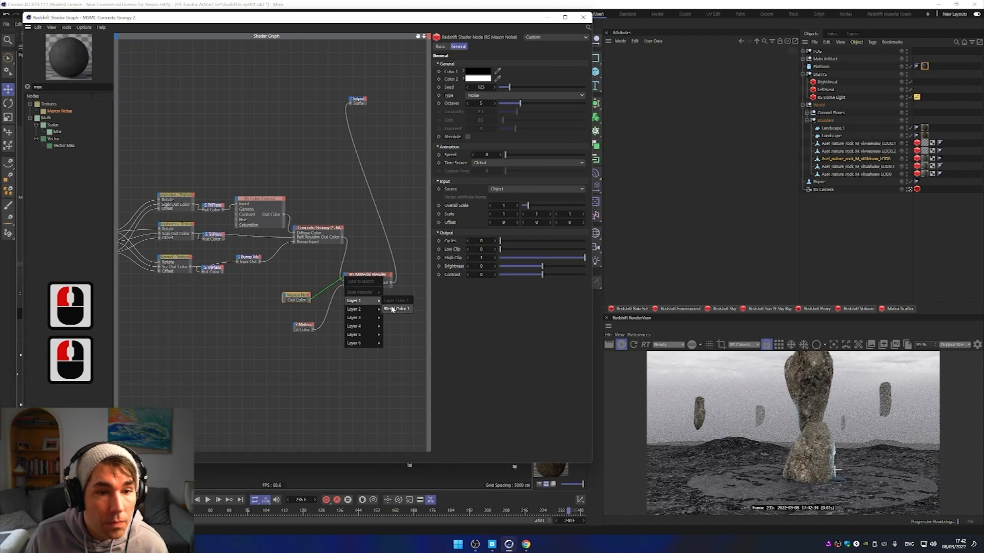
left_click(392, 309)
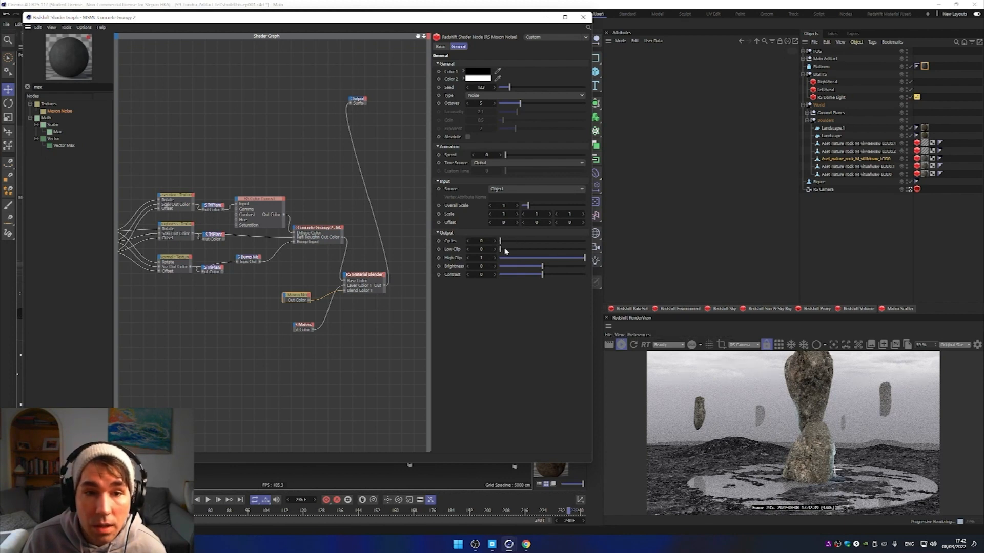
Step: Set the Maxon Noise's Overall Scale to 50 and its output Contrast to 1
left_click(507, 205)
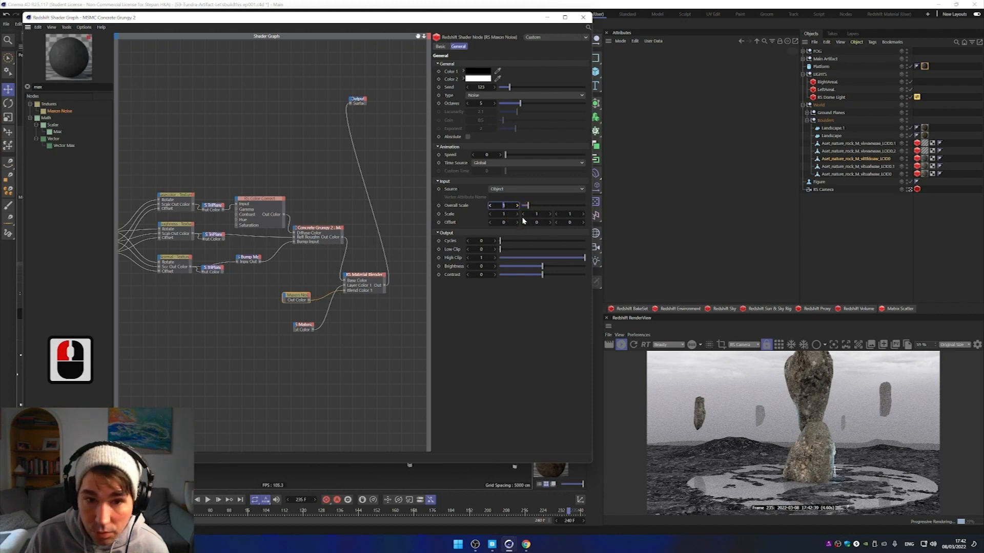
type("50")
key("Return")
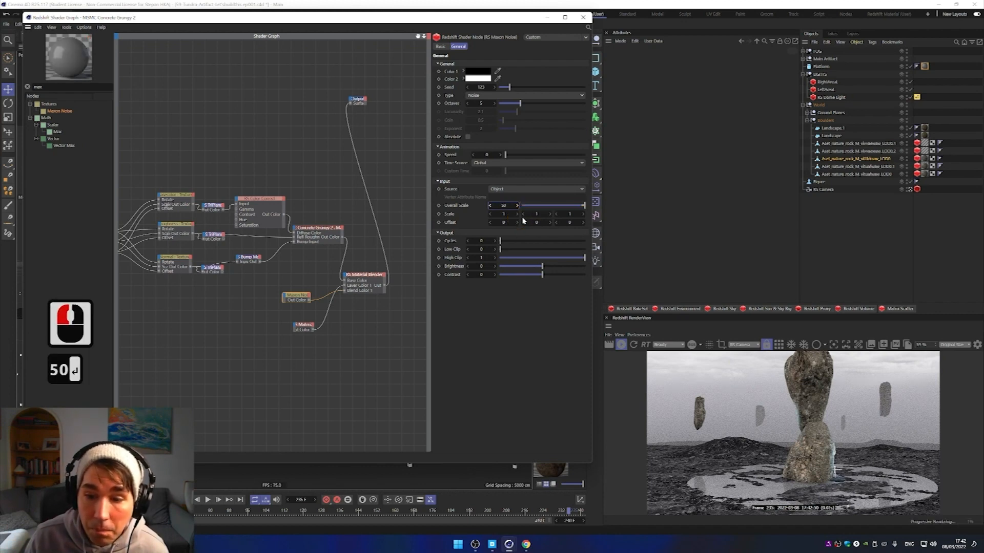
left_click_drag(567, 275, 593, 275)
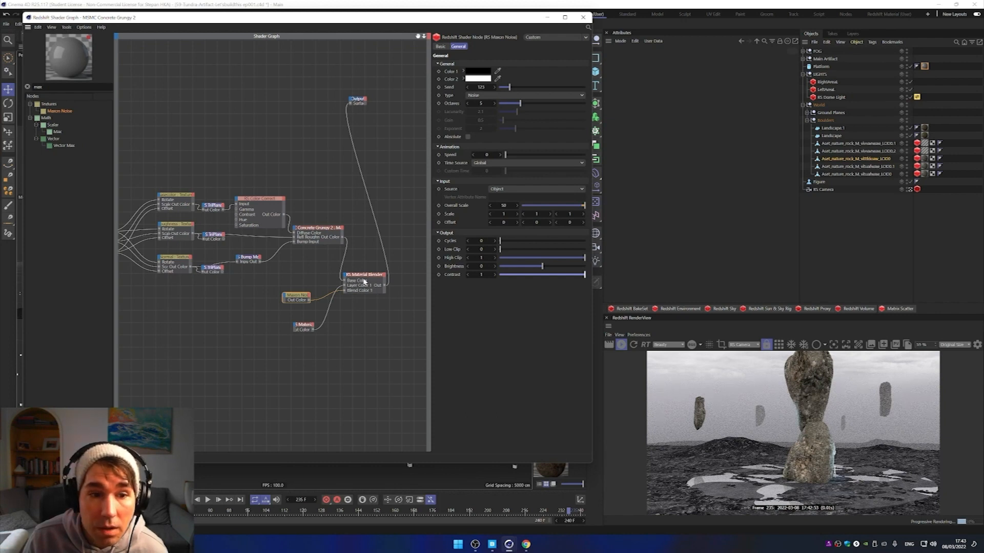
Step: Raise the layered RS Material's Refraction/Transmission weight to about 0.64
left_click(306, 331)
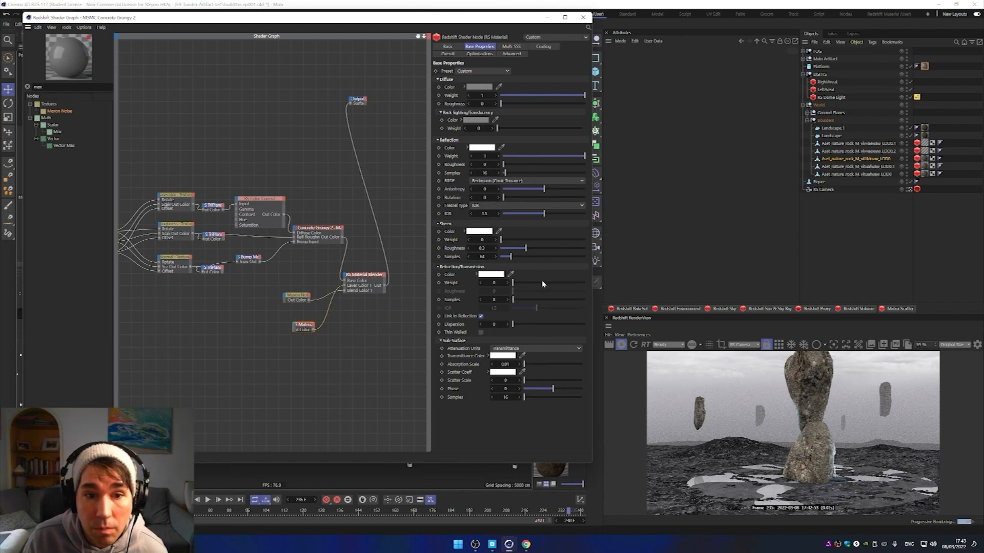
left_click_drag(545, 284, 564, 282)
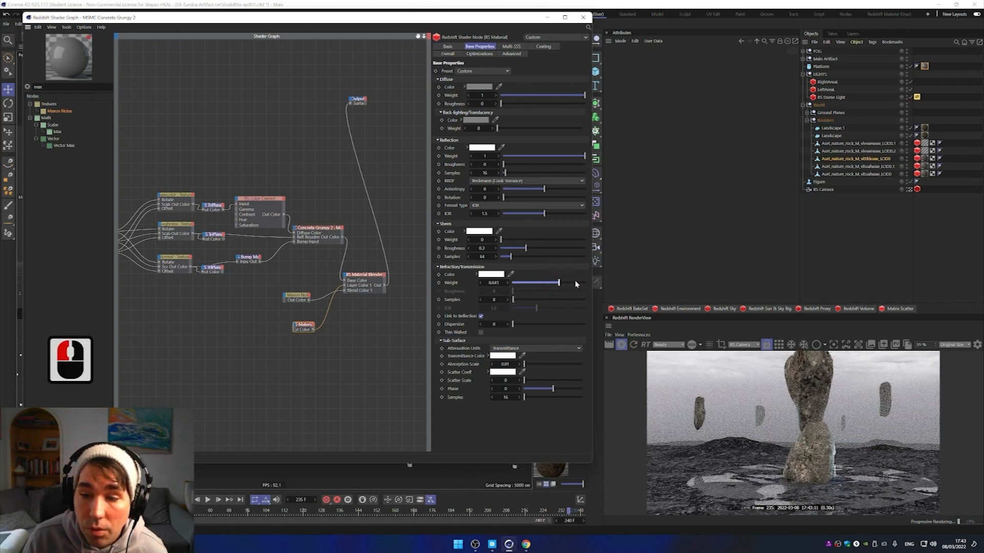
Step: Raise the Maxon Noise's Cycles to about 3, then try Octaves at 12.48 and undo the Octaves change
left_click(305, 296)
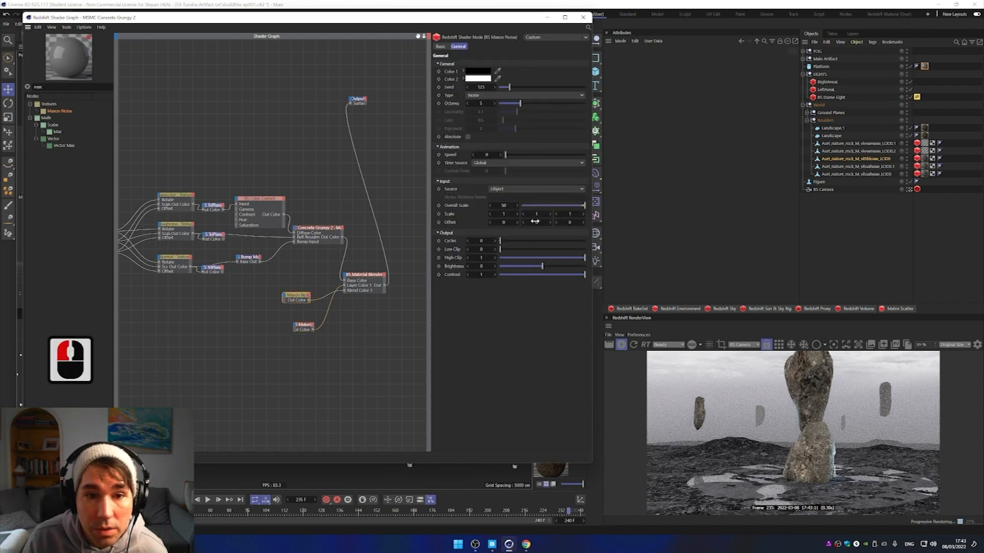
left_click_drag(523, 243, 527, 245)
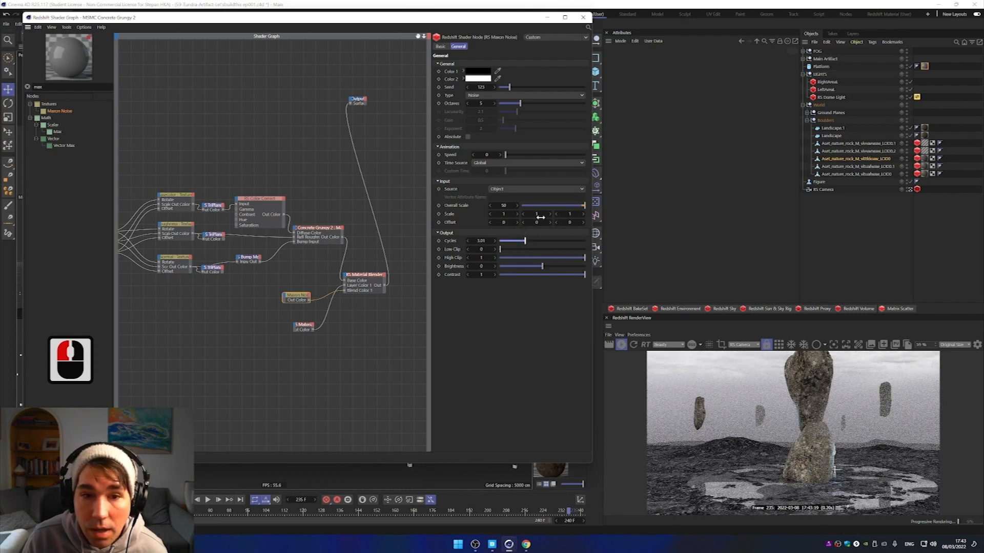
left_click_drag(520, 103, 554, 105)
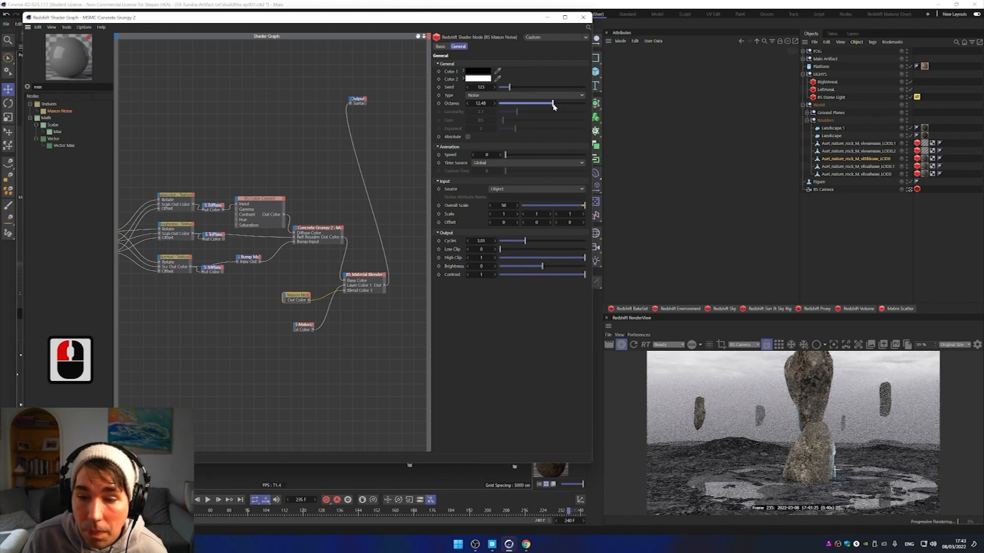
key("ctrl+z")
Step: Try Blistered Turbulence and the following noise types on the Maxon Noise, settling on FBM
left_click(524, 96)
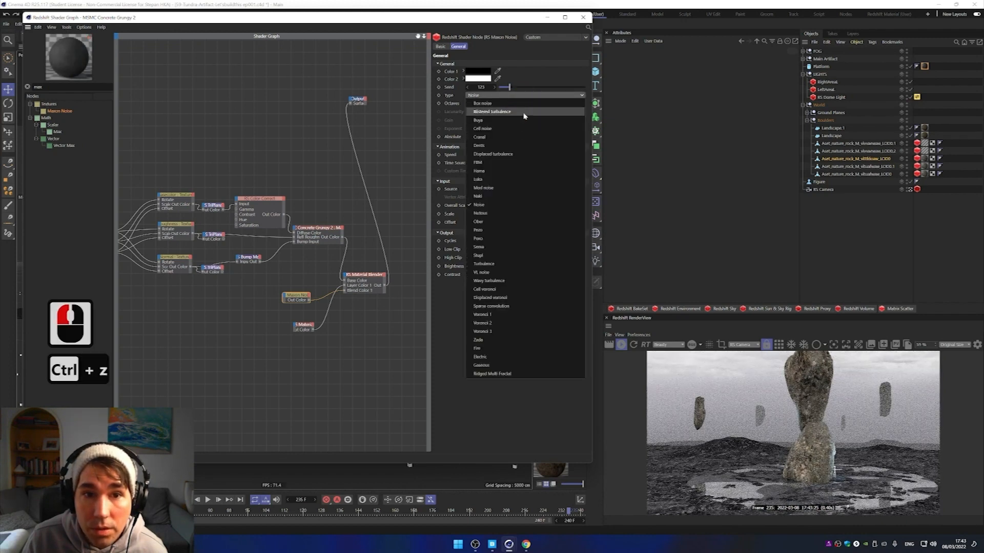
left_click(524, 113)
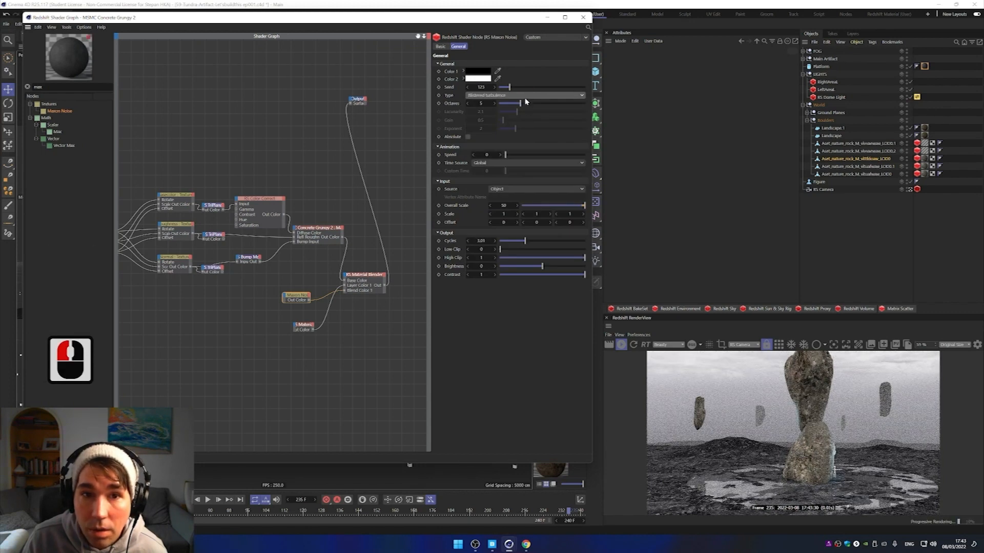
left_click(526, 97)
left_click(525, 98)
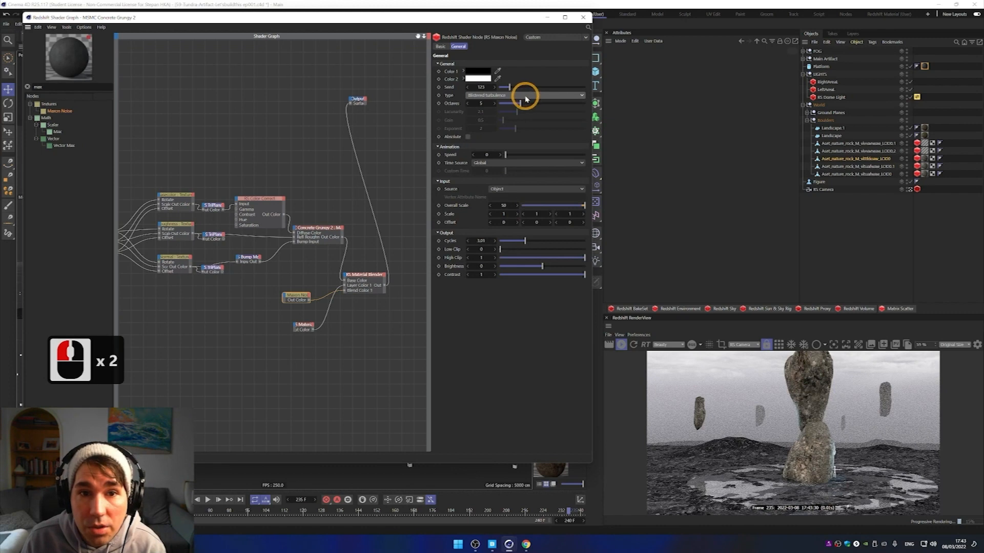
key("Down")
key("Down")
key("Down")
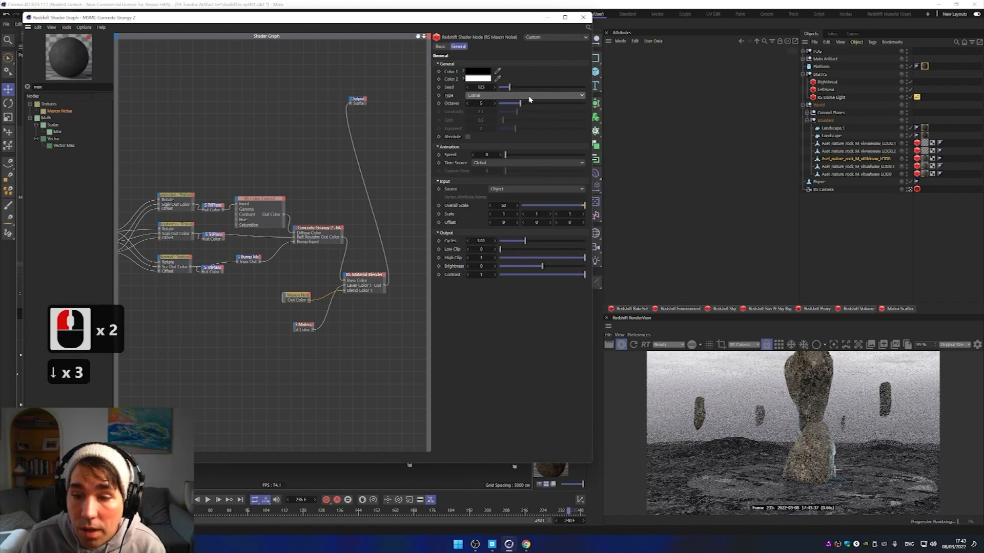
key("Down")
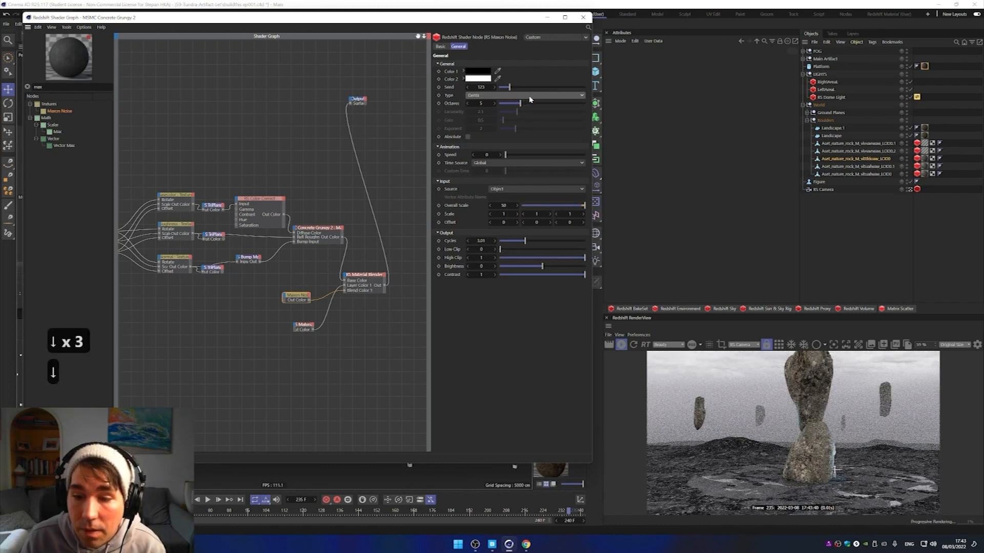
key("Down")
key("Down")
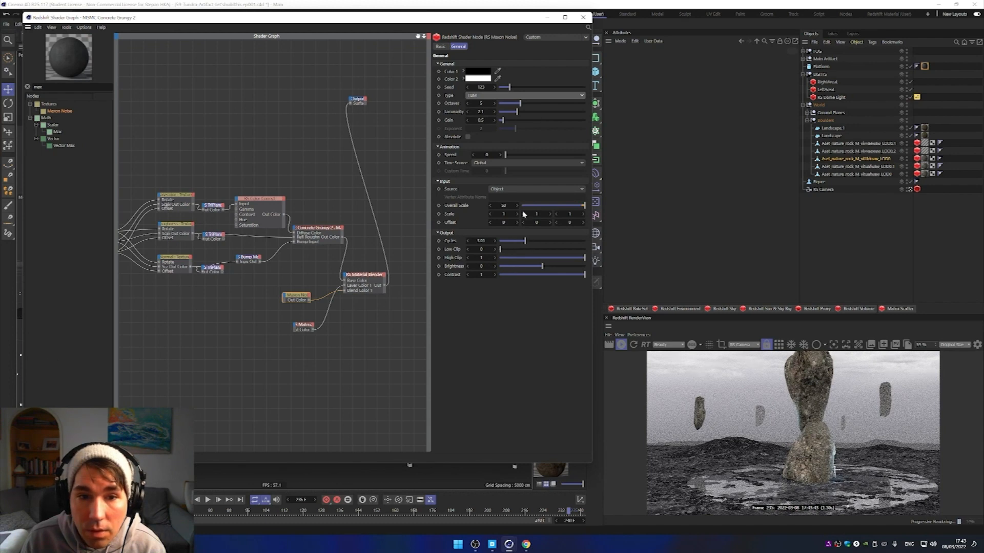
Step: Set the Maxon Noise's Overall Scale to 70 and lower its output Brightness to -0.3, finishing the concrete material's shader graph
left_click(502, 205)
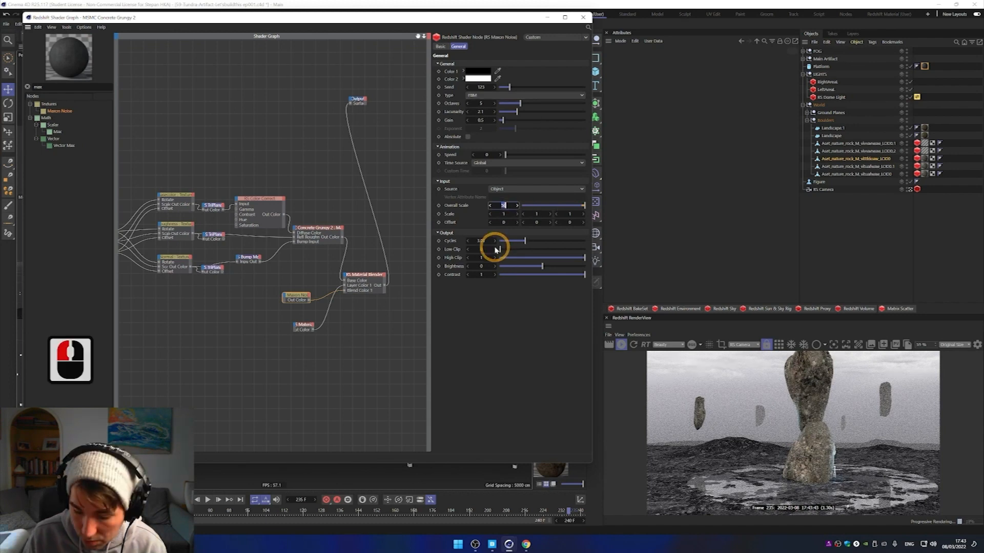
type("70")
key("Return")
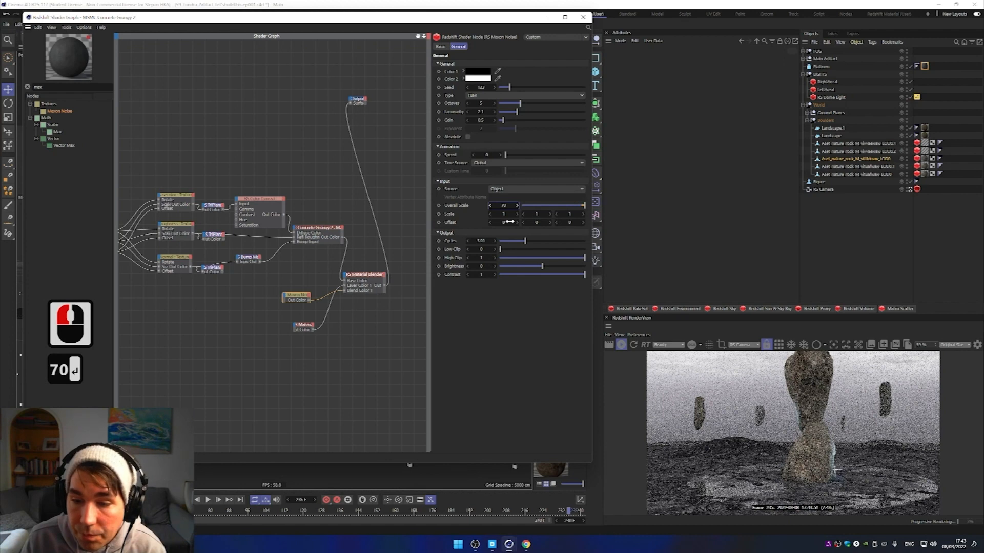
left_click_drag(542, 267, 537, 267)
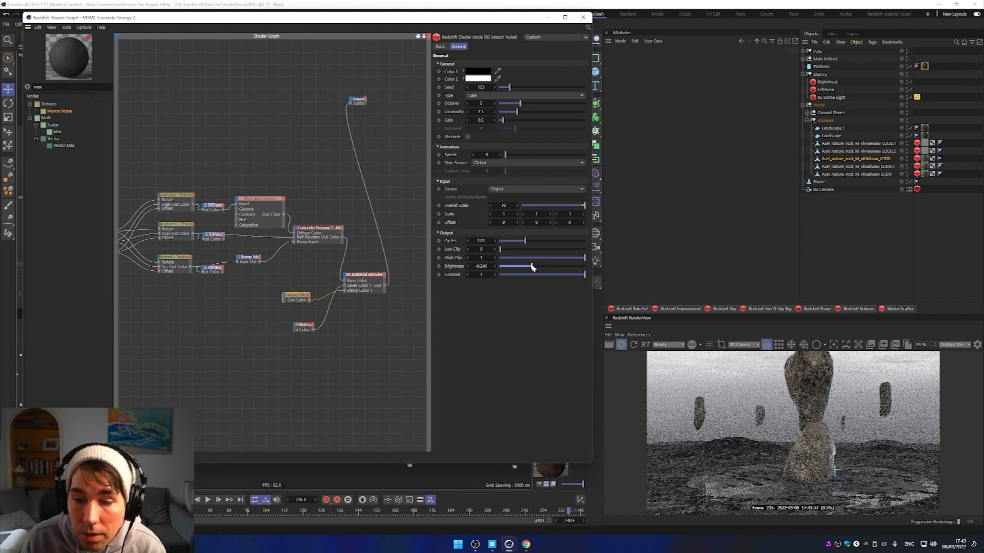
left_click(532, 265)
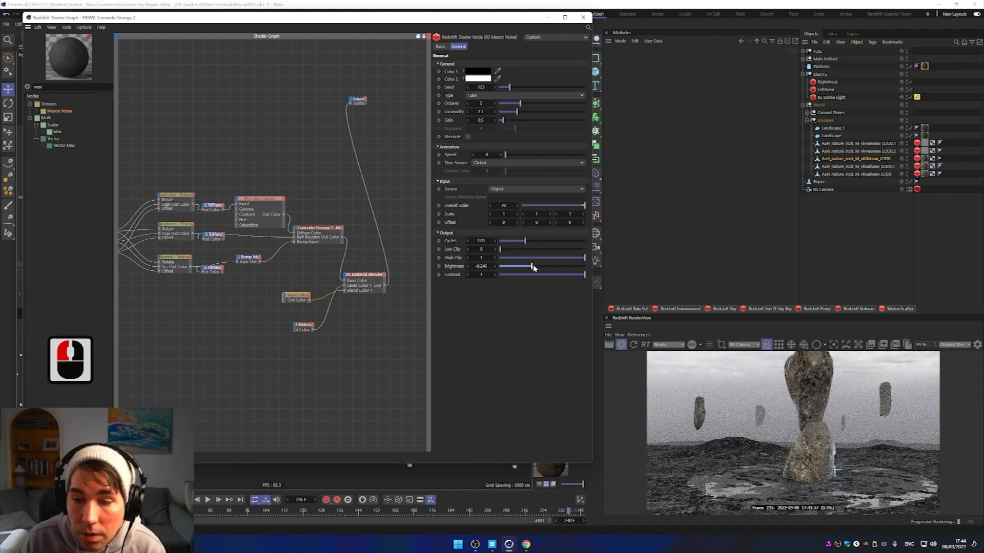
left_click_drag(535, 267, 530, 267)
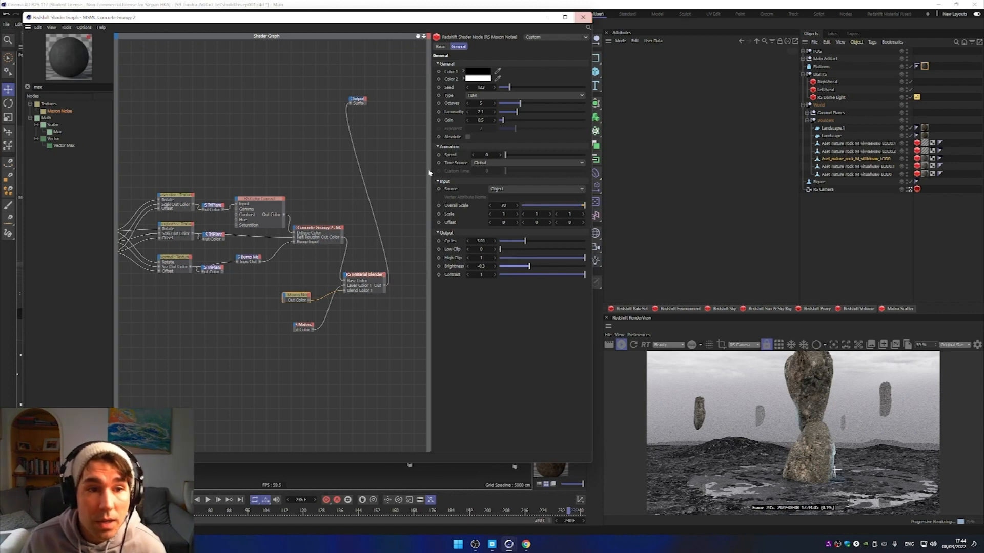
left_click(583, 17)
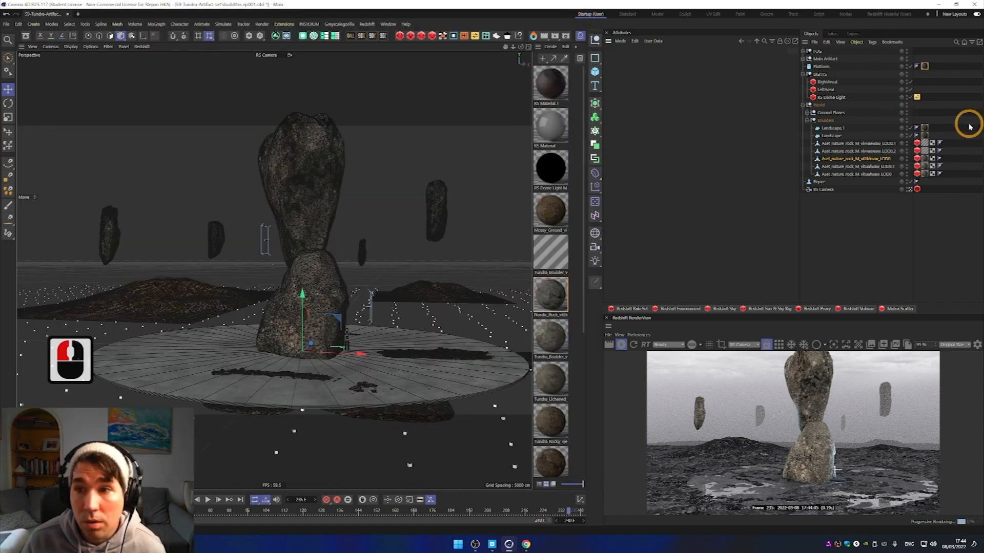
Step: Open the shader graph of the Tundra_Lichened material on the first rock in the Main Artifact group
double_click(808, 122)
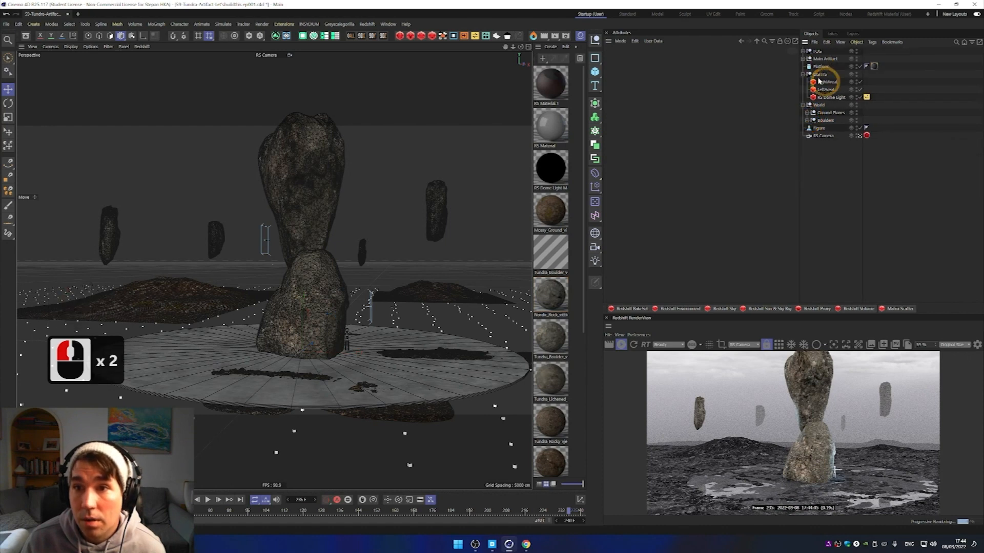
left_click(803, 59)
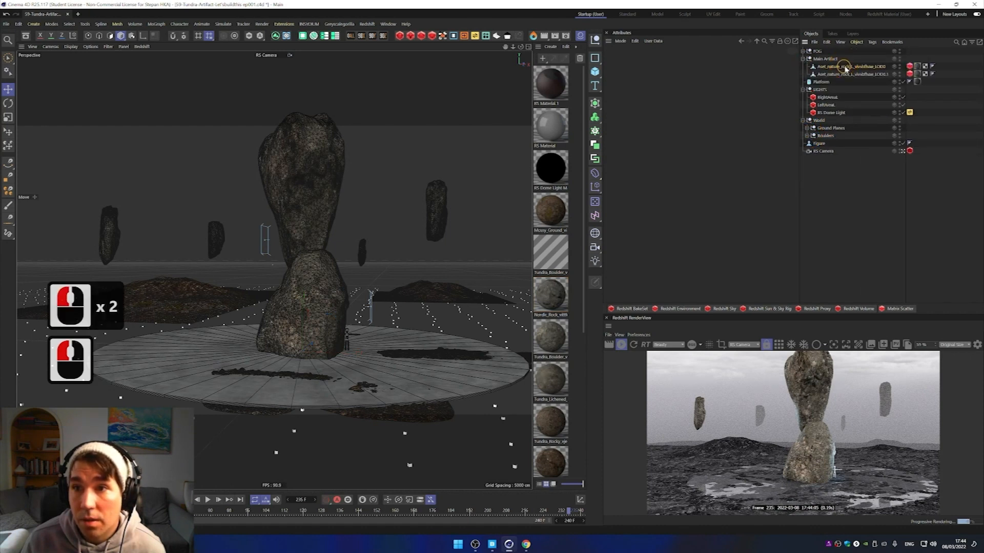
left_click(922, 67)
left_click(923, 67)
double_click(917, 67)
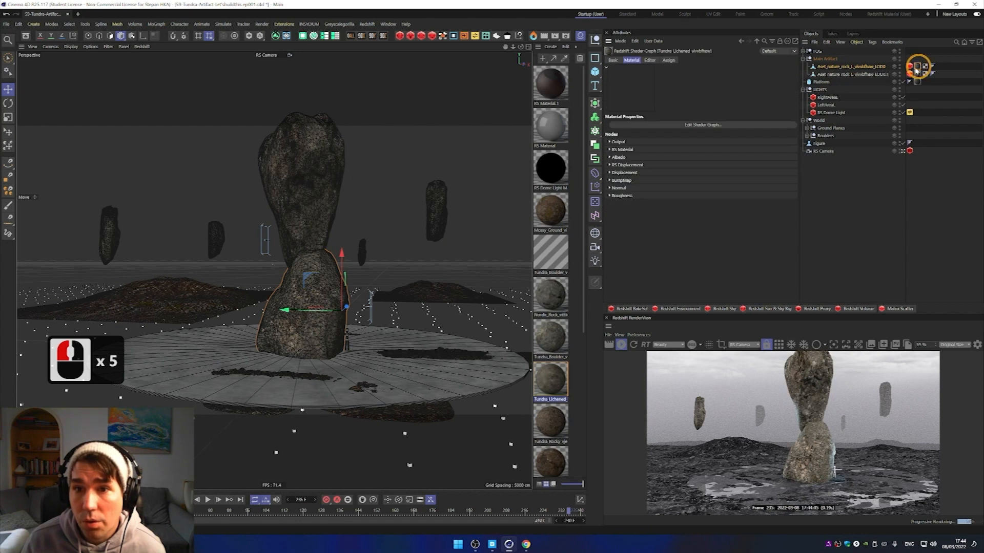
left_click(694, 126)
scroll(198, 102, "down", 6, "ctrl")
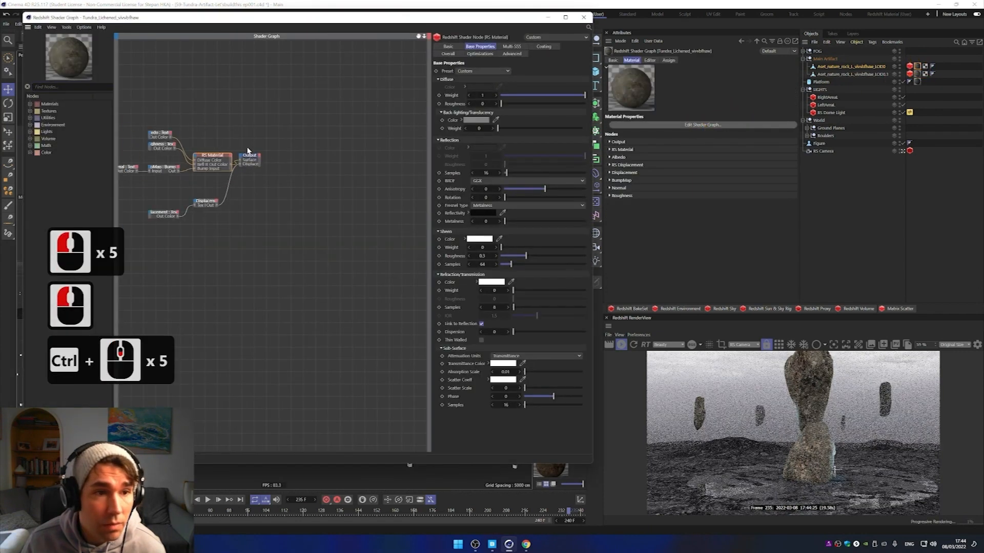
scroll(164, 128, "up", 8, "ctrl")
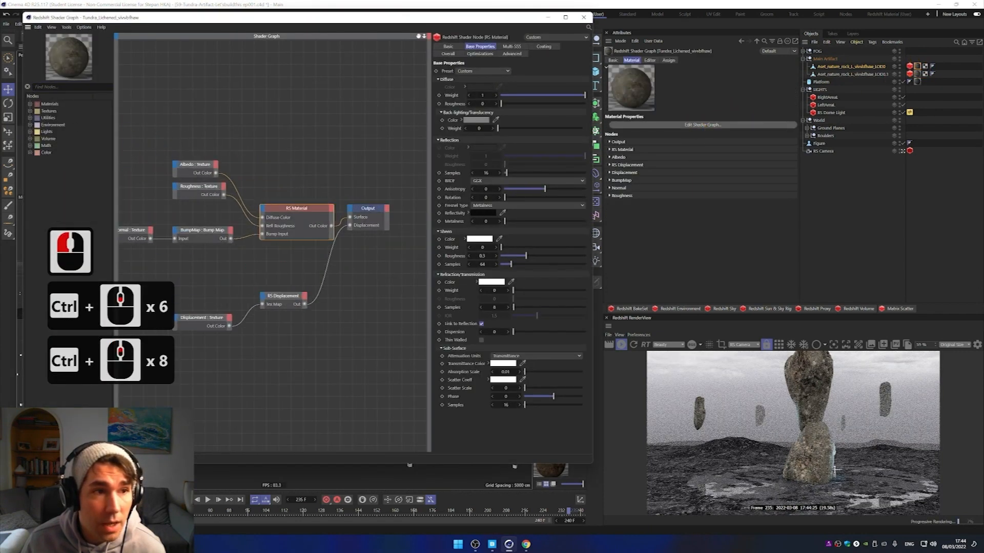
Step: Insert a Color Correct node between the Albedo texture and the RS Material's Diffuse Color in the artifact rock's graph
left_click(62, 86)
left_click(76, 86)
type("color cor")
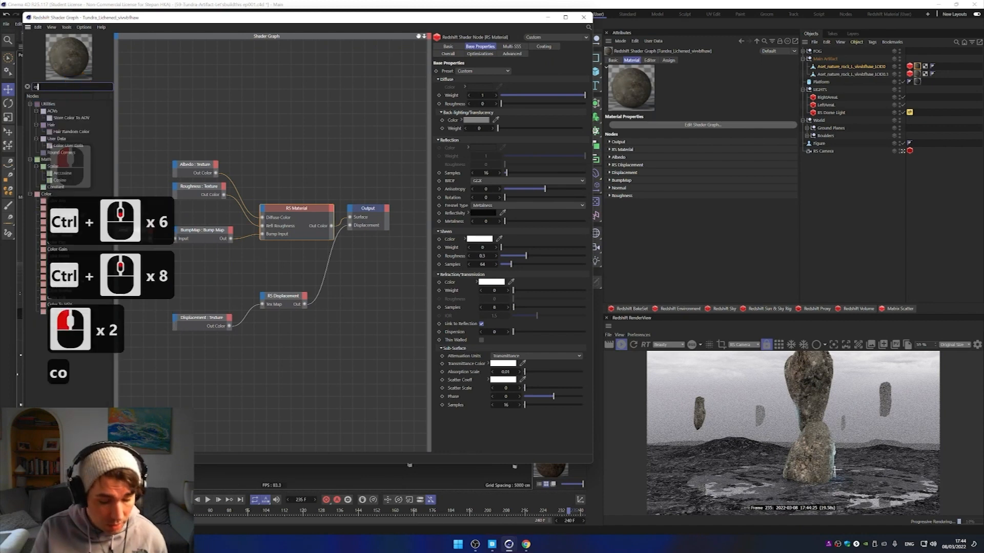
type("re")
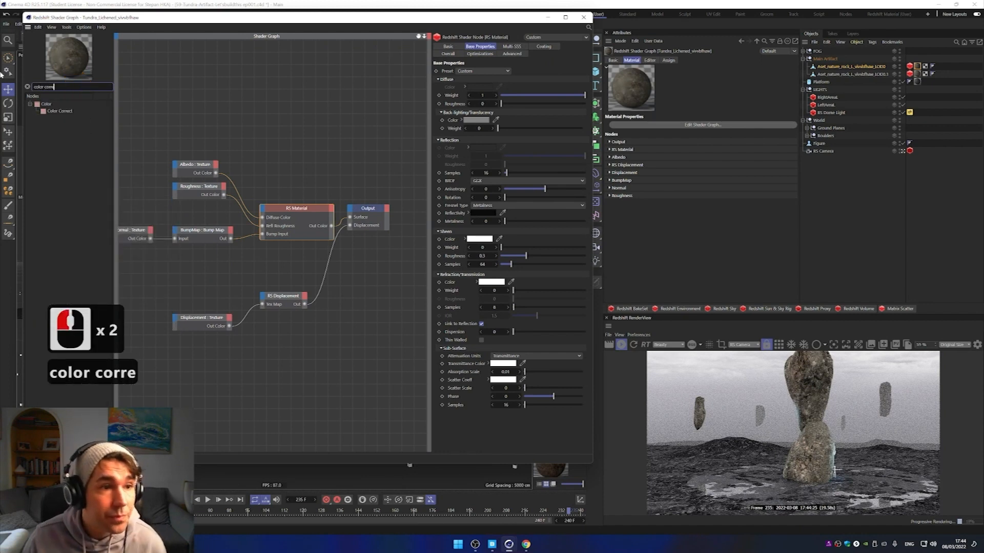
left_click_drag(61, 111, 259, 116)
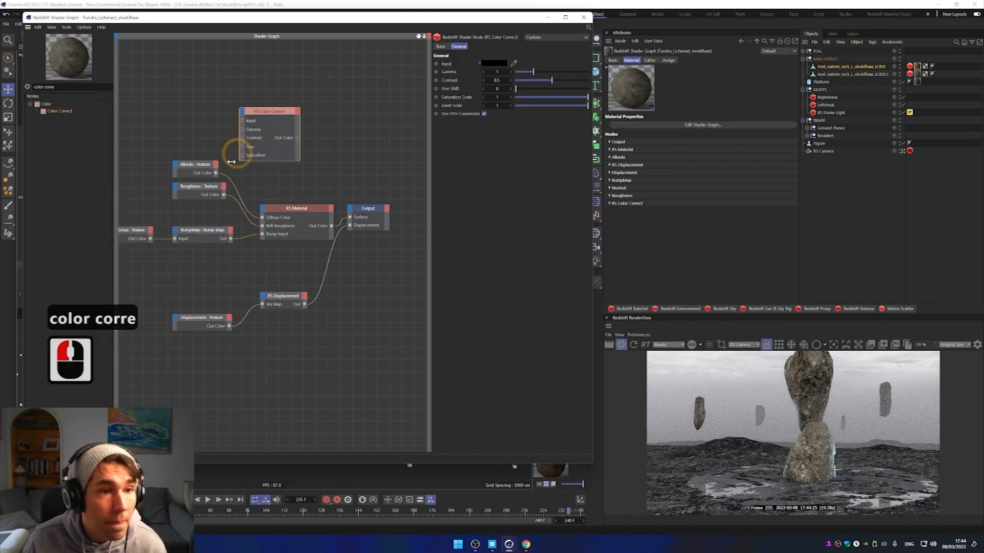
left_click_drag(216, 173, 243, 120)
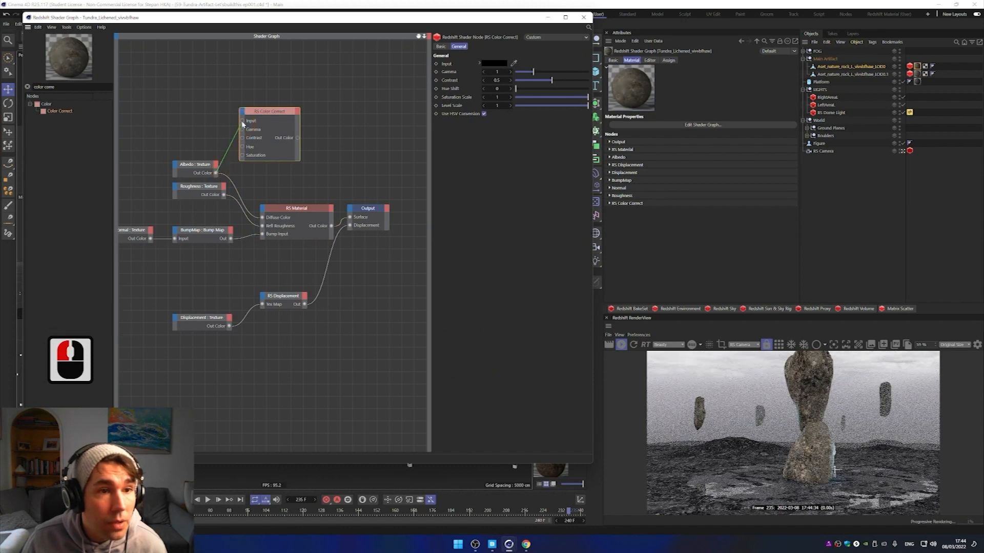
left_click(286, 138)
left_click_drag(297, 138, 269, 214)
left_click_drag(255, 112, 252, 119)
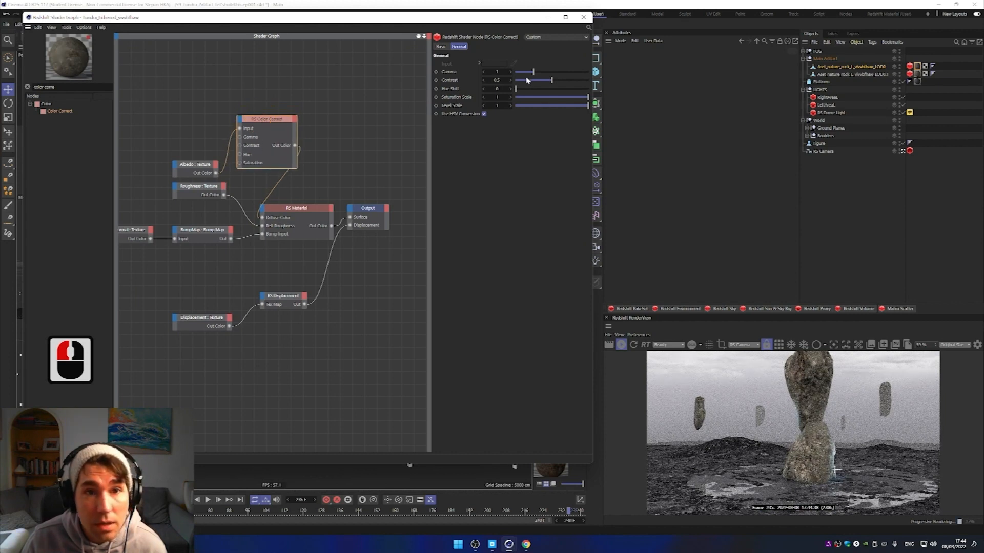
Step: Try a Hue Shift and undo it, then set the Color Correct's Contrast to about 0.78 and Saturation Scale to about 0.33
left_click(563, 88)
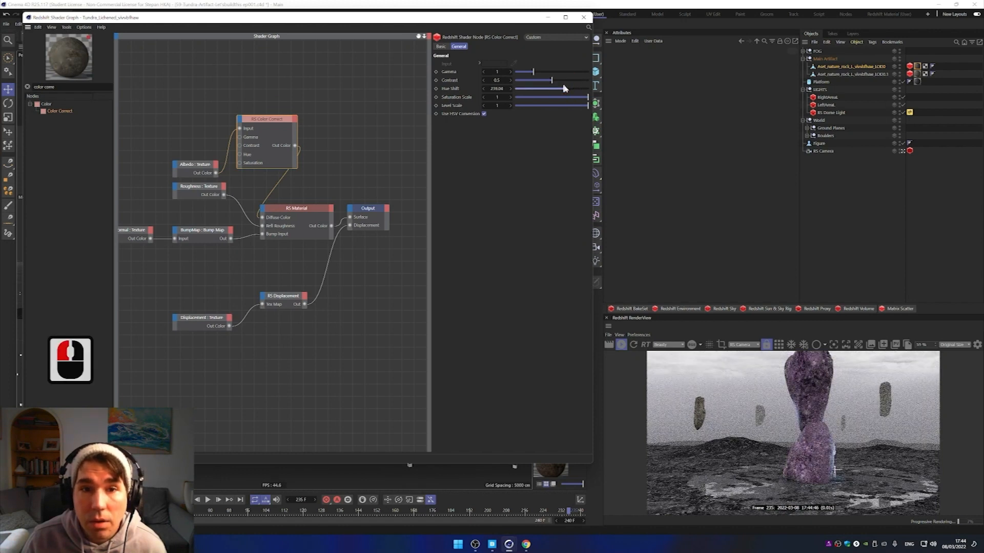
key("ctrl+z")
left_click(564, 80)
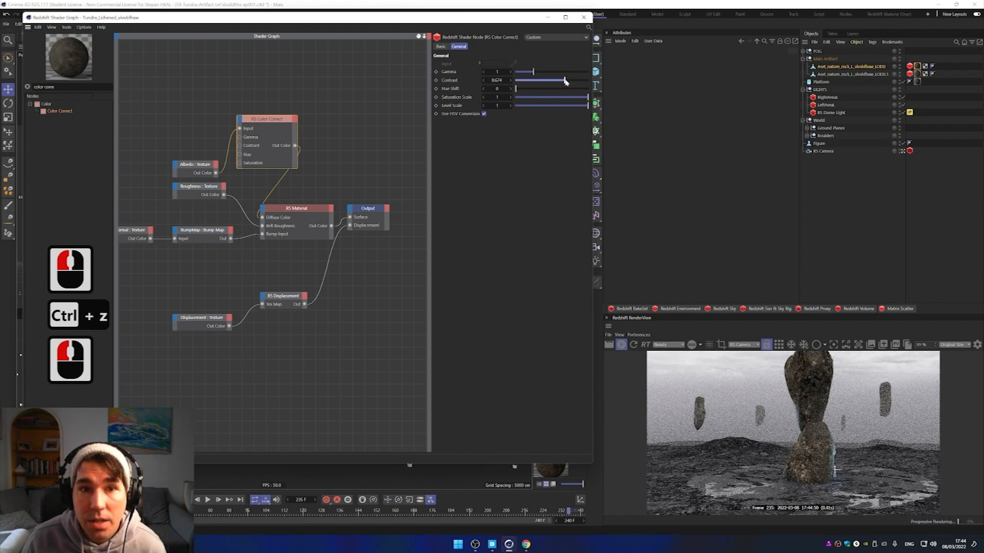
mouse_move(552, 99)
left_mouse_down()
mouse_move(522, 98)
mouse_move(535, 101)
left_mouse_up()
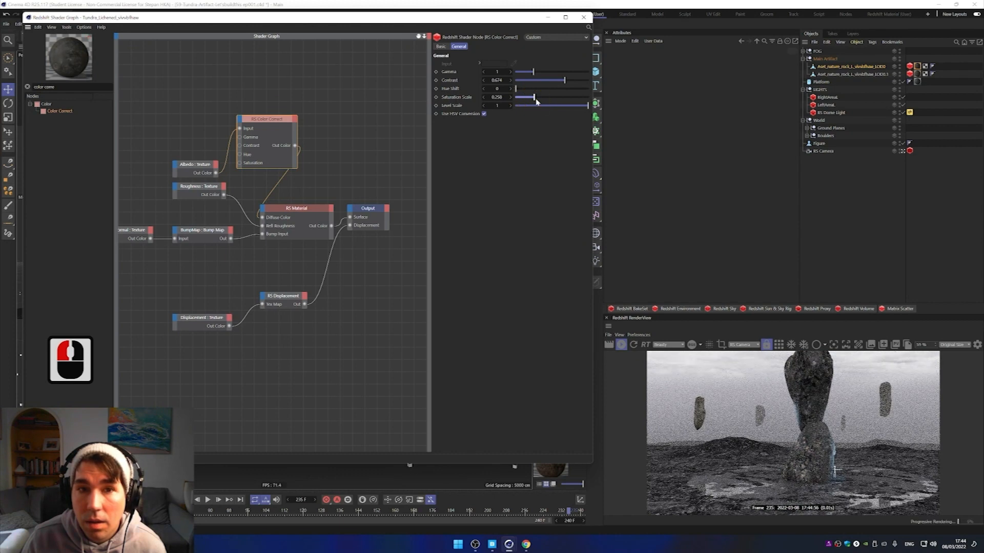
left_click(540, 98)
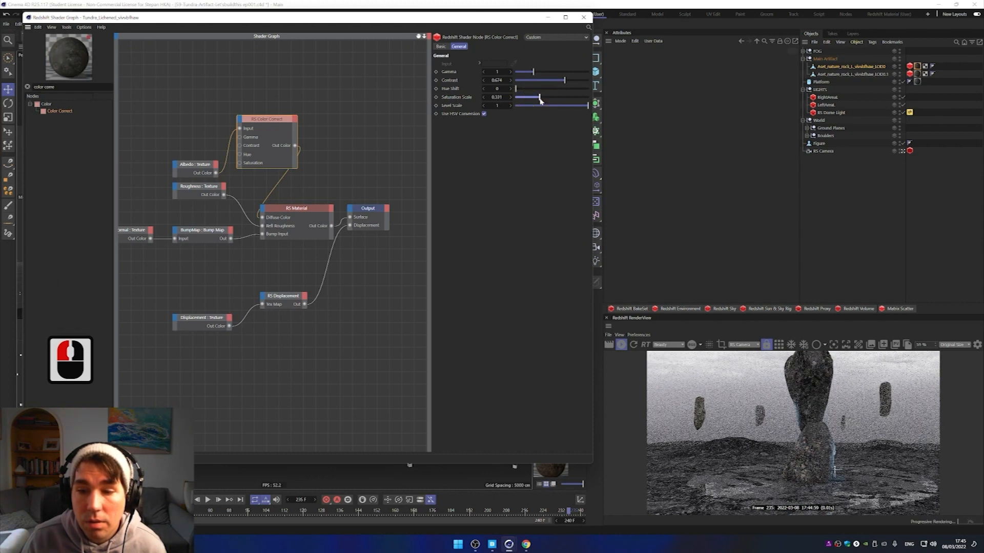
left_click_drag(564, 80, 572, 80)
left_click(574, 80)
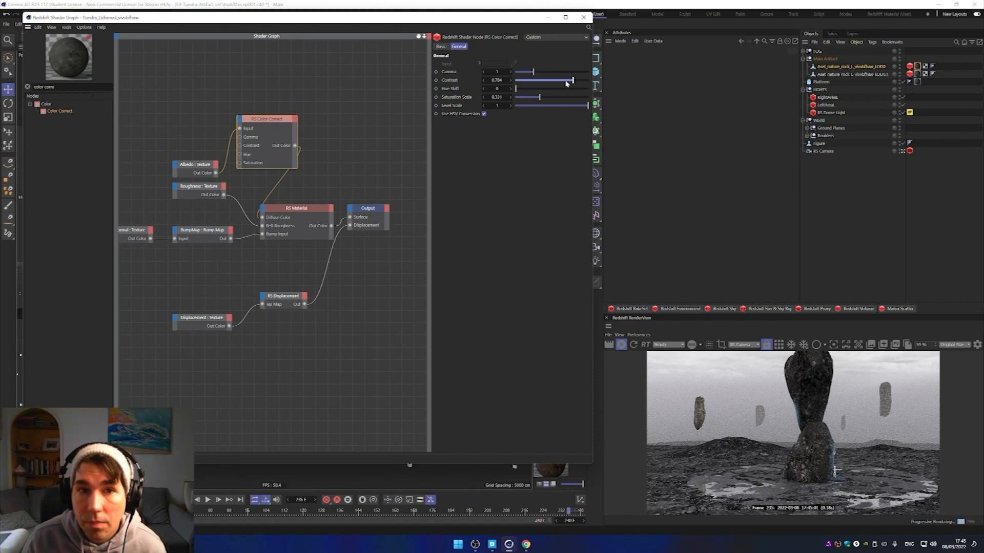
left_click(583, 19)
Step: Reframe the RS Camera with a wider view of the whole central artifact and its platform
left_click_drag(339, 218, 310, 264, "alt")
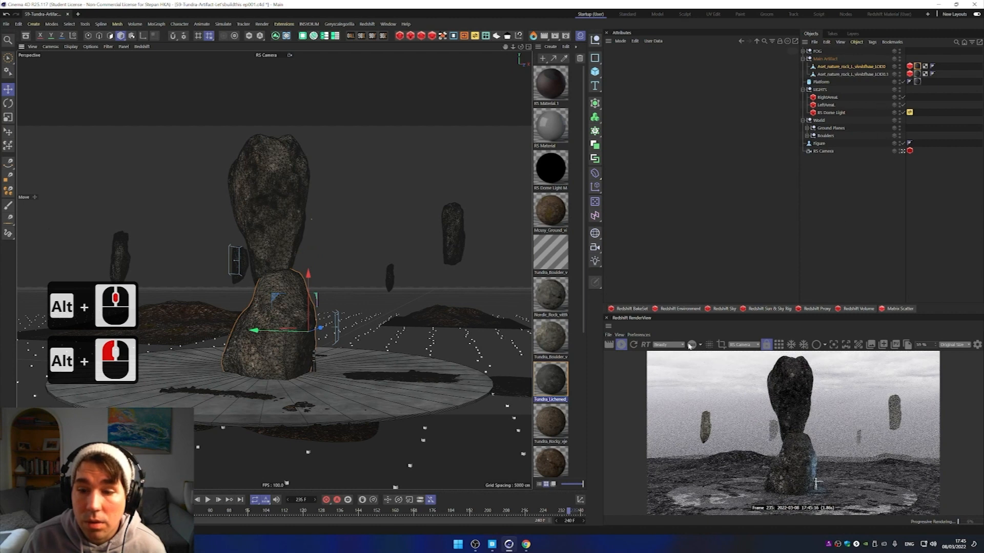
left_click_drag(313, 336, 324, 336, "alt")
left_click(324, 336, "alt")
scroll(287, 326, "down", 3, "alt")
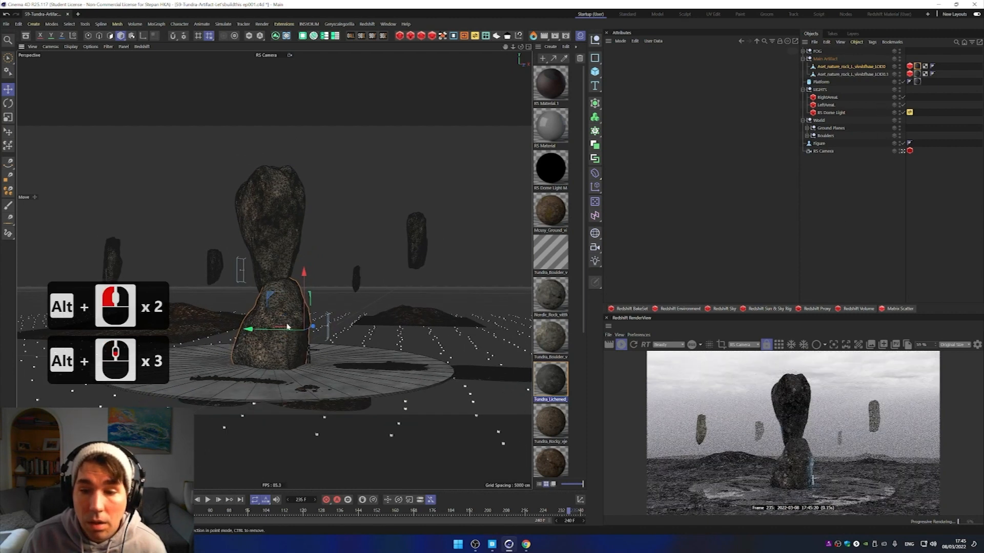
Step: Open the shader graph of the Tundra_Boulder material on the floating boulder farthest to the left in the scene
left_click(116, 272)
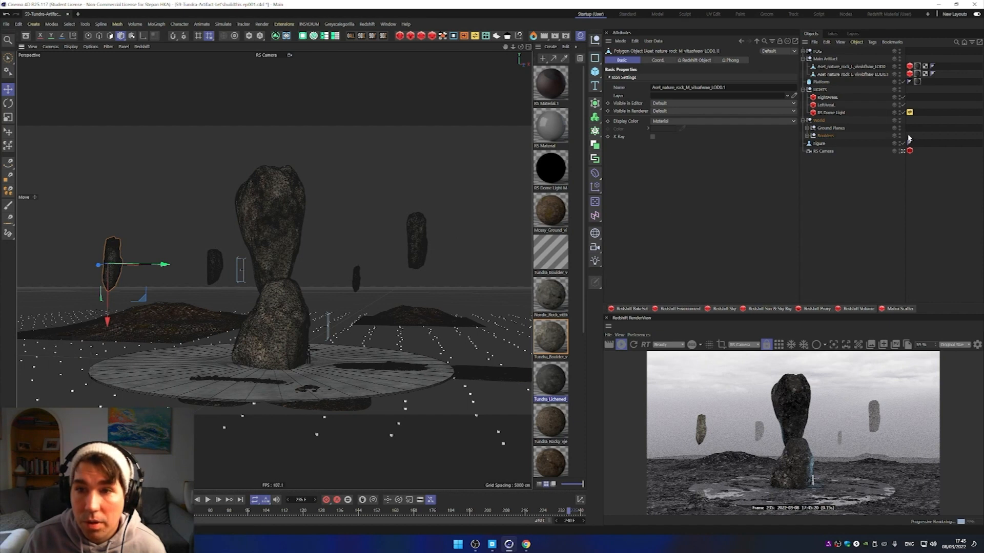
left_click(807, 136)
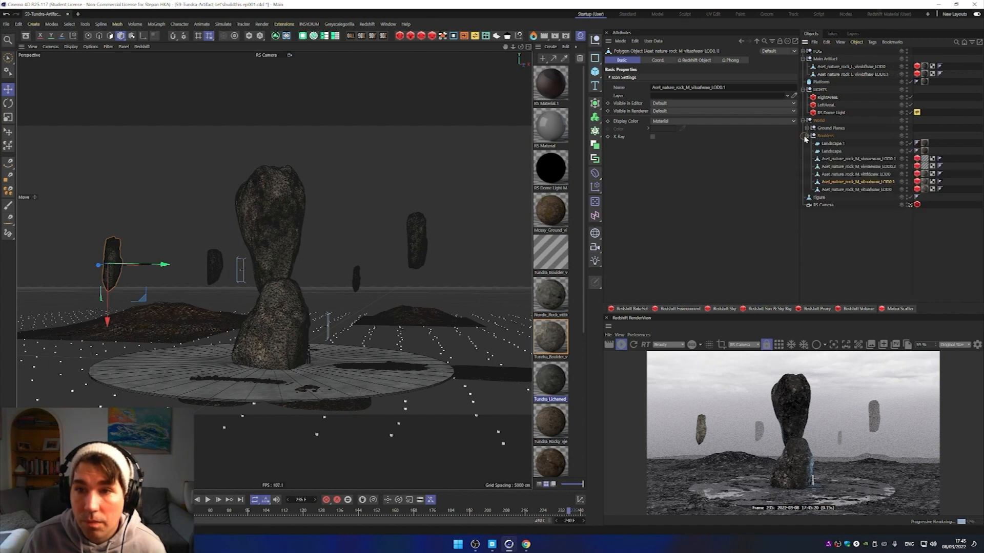
double_click(924, 183)
left_click(684, 125)
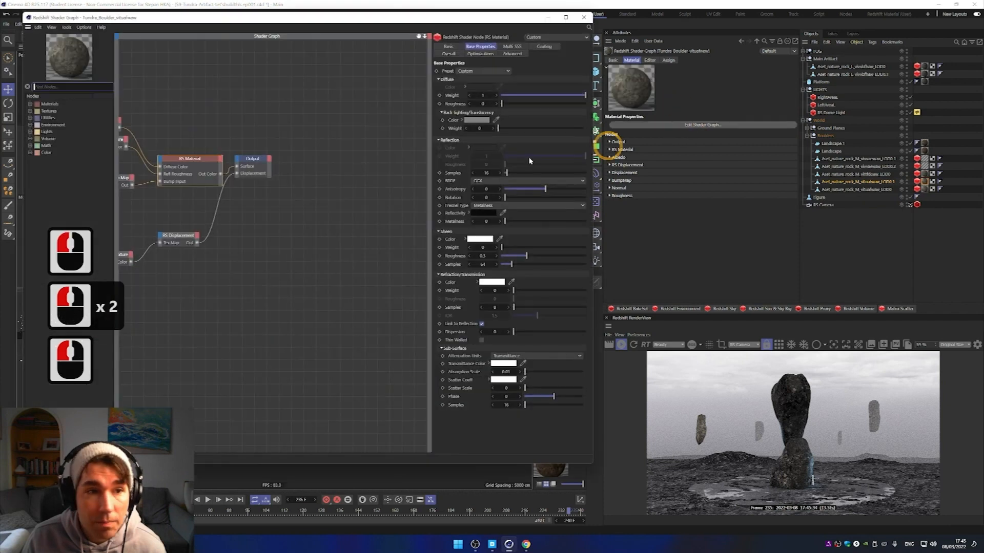
scroll(202, 123, "down", 5, "alt")
scroll(149, 97, "up", 5, "alt")
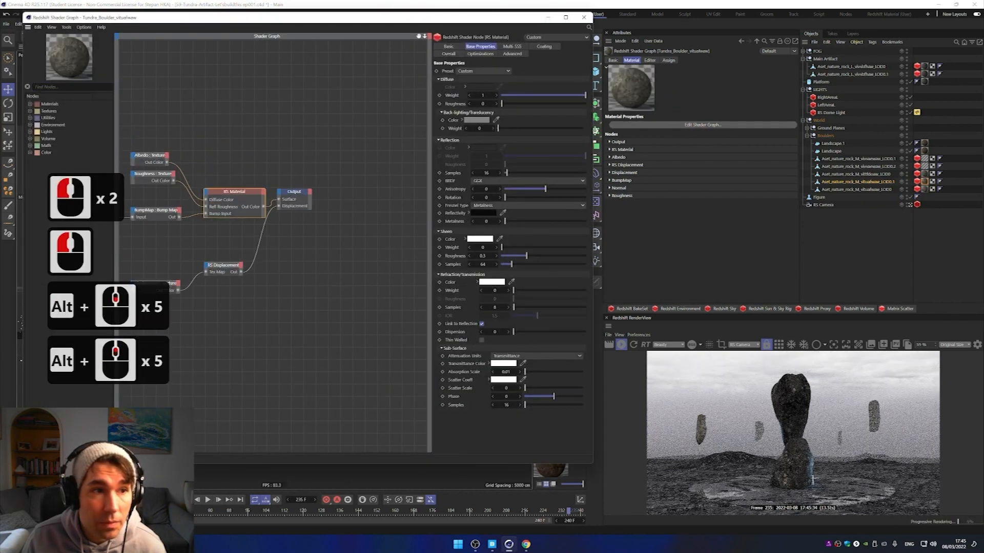
Step: Insert a Color Correct node between the boulder's Albedo texture and Diffuse Color, with Saturation Scale at about 0.1
left_click(54, 91)
type("color")
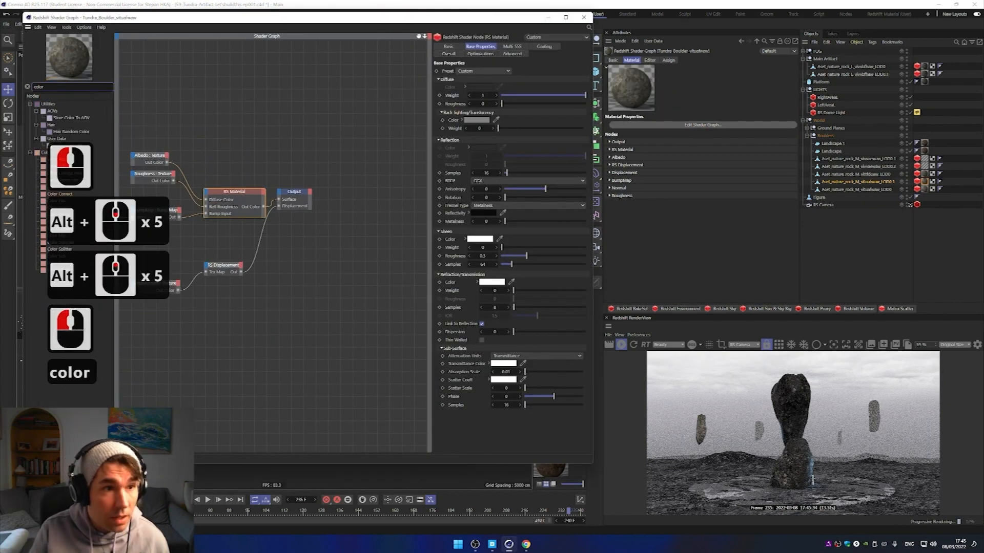
type(" corr")
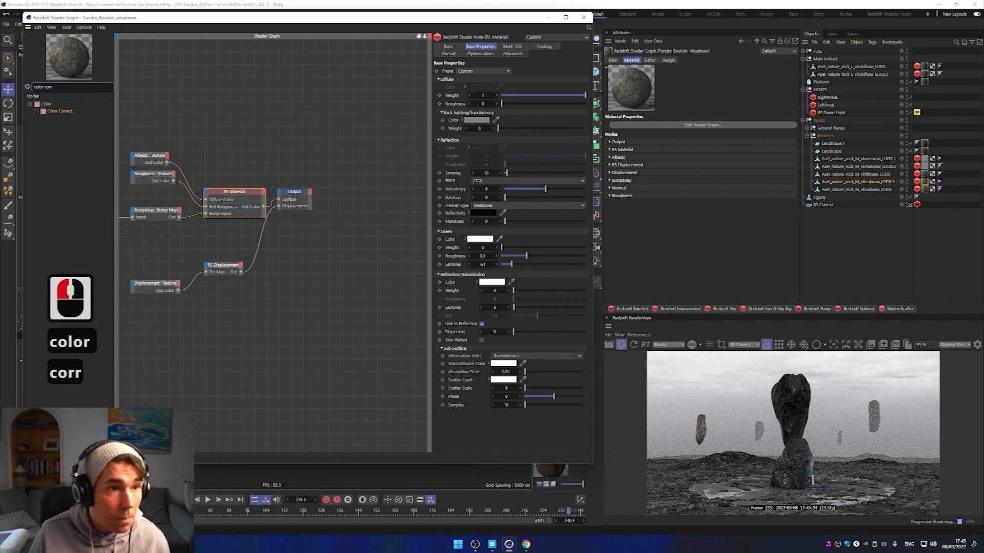
left_click_drag(66, 111, 179, 122)
left_click_drag(167, 162, 207, 204)
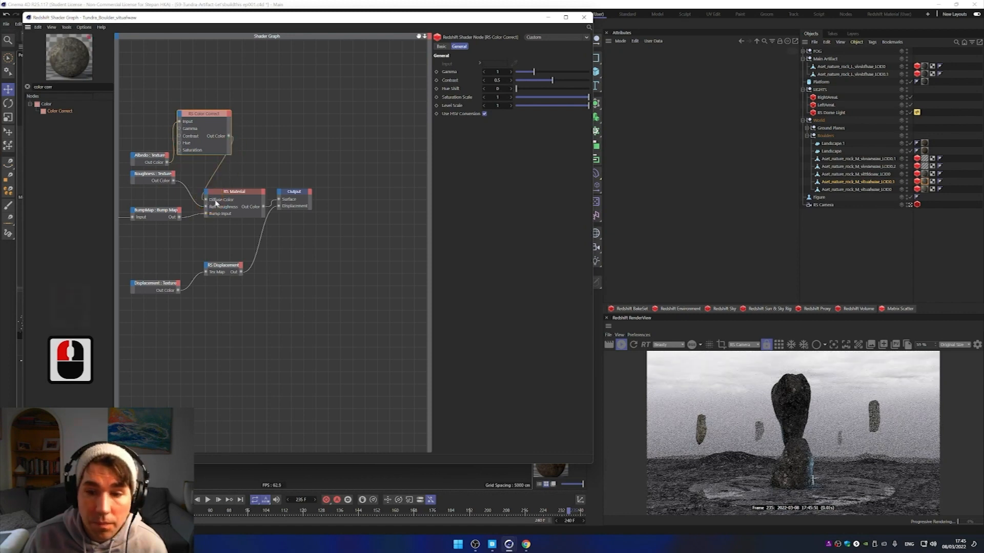
left_click_drag(543, 97, 523, 97)
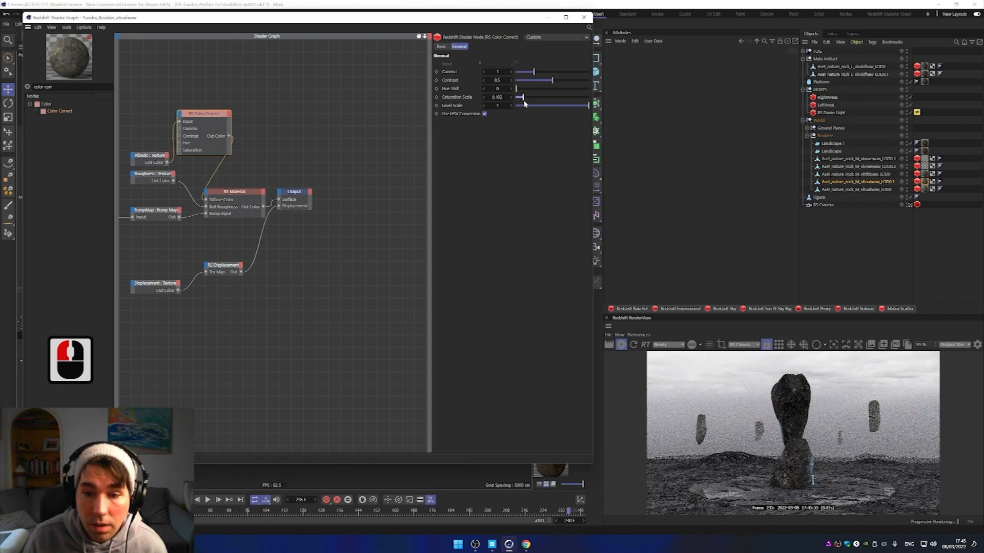
left_click(584, 17)
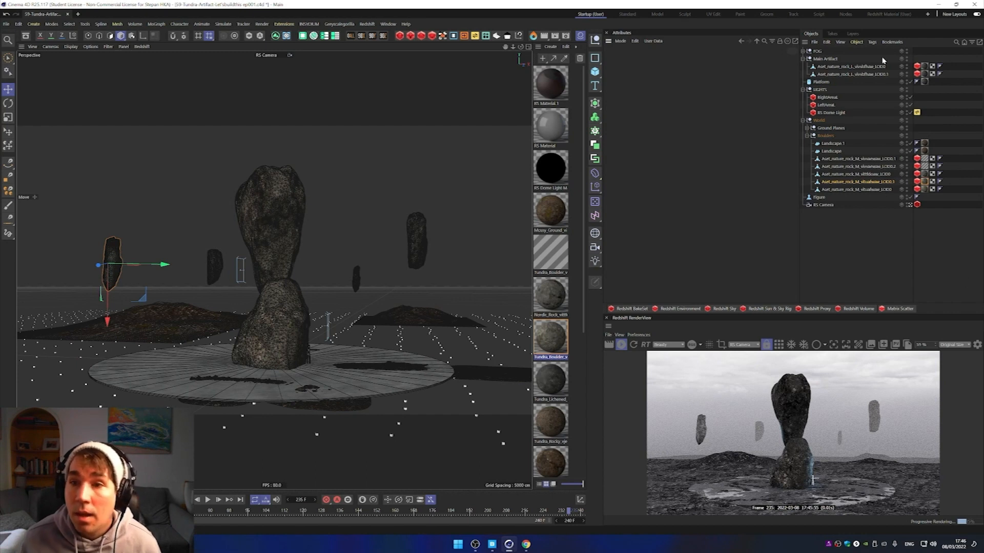
Step: Lower the RS Dome Light's Exposure (EV) to about 0.05 to darken the scene
left_click(832, 113)
mouse_move(746, 110)
left_mouse_down()
mouse_move(763, 112)
mouse_move(751, 112)
left_mouse_up()
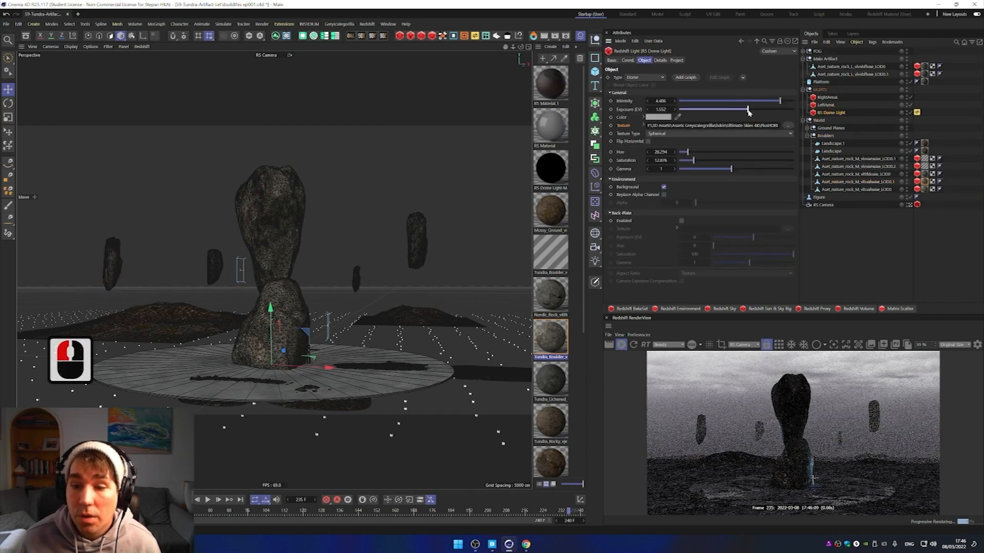
left_click_drag(746, 112, 744, 112)
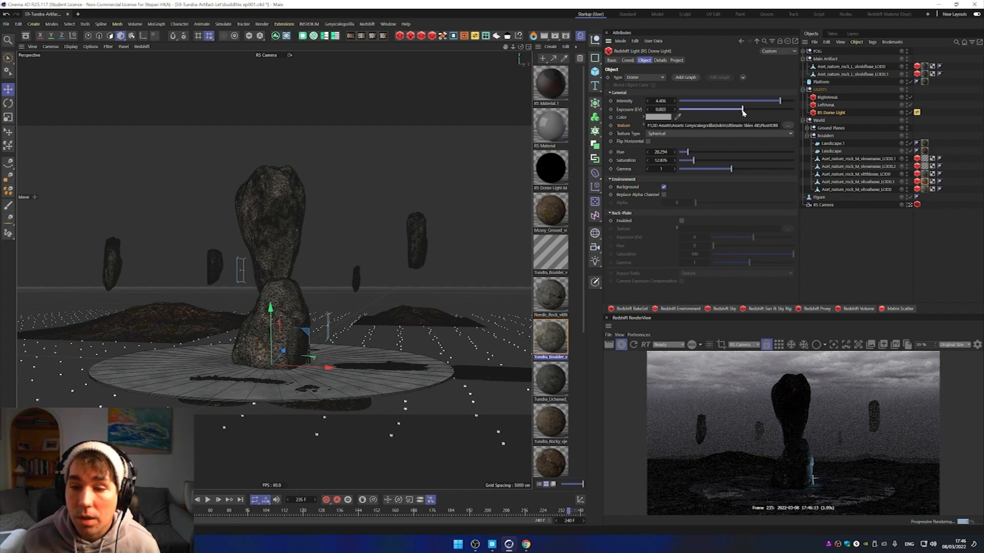
left_click_drag(738, 112, 738, 112)
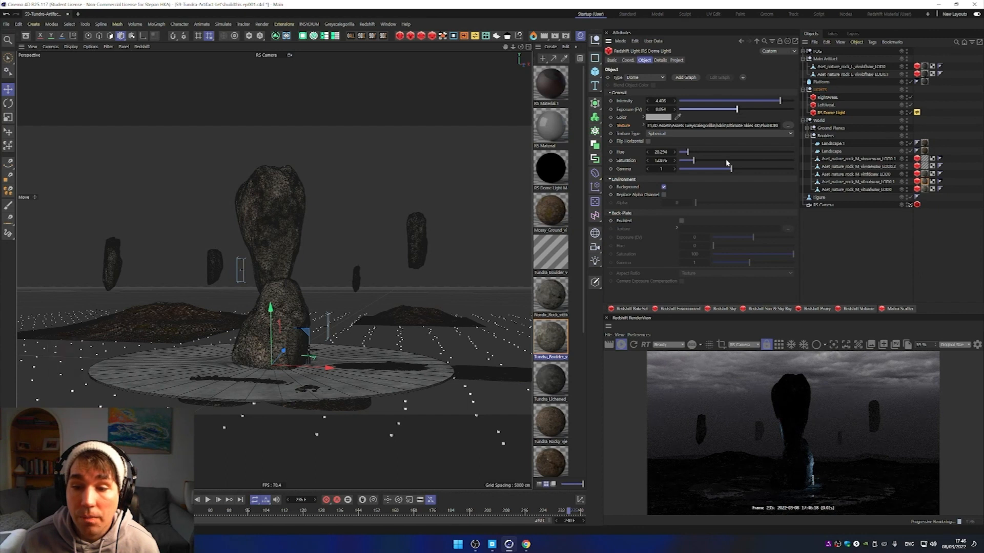
Step: Reframe the RS Camera slightly closer so the central artifact stays centred with its platform in view
left_click_drag(251, 342, 272, 325, "alt")
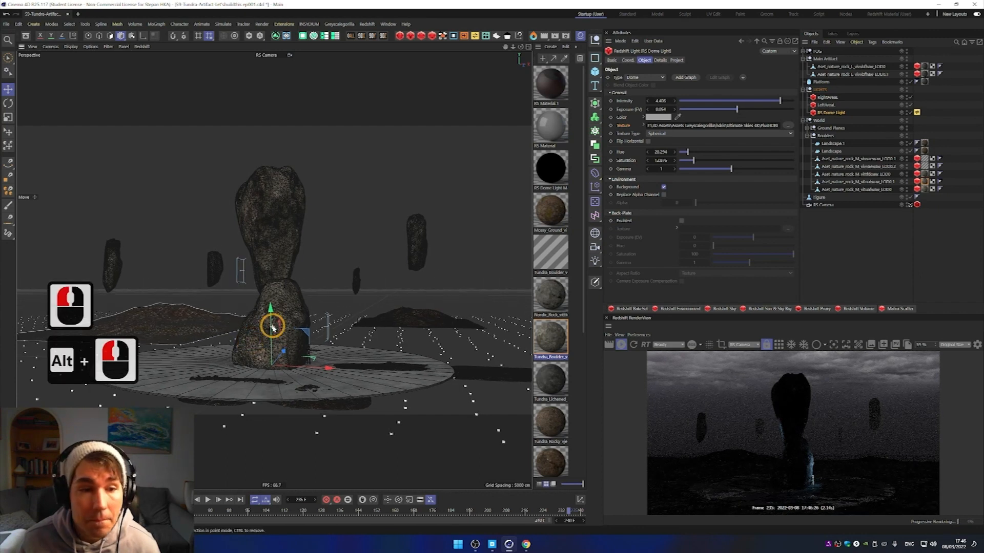
middle_click_drag(278, 326, 269, 291, "alt")
scroll(270, 314, "up", 2, "alt")
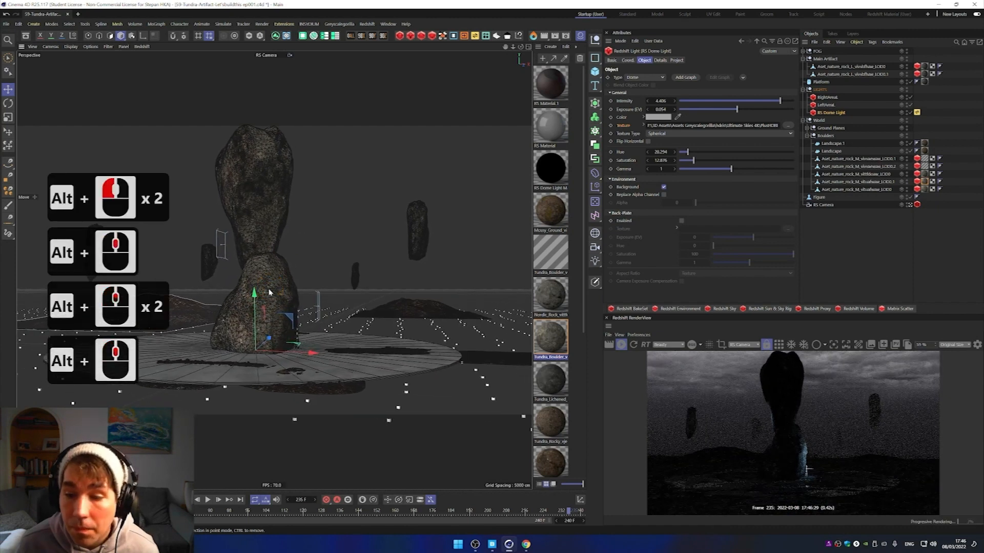
middle_click_drag(275, 295, 296, 300, "alt")
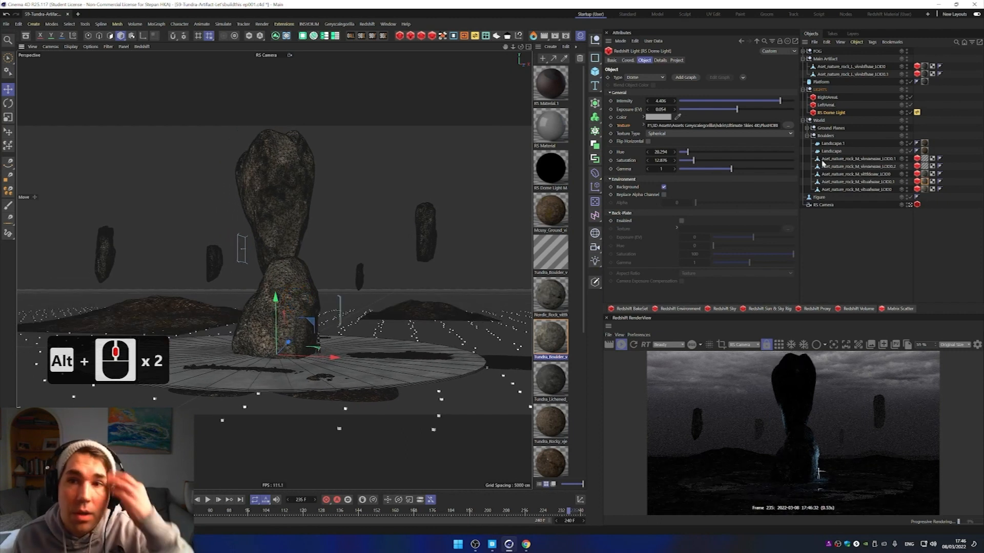
Step: Collapse the World, LIGHTS and Main Artifact groups in the object hierarchy and clear the selection
left_click(804, 121)
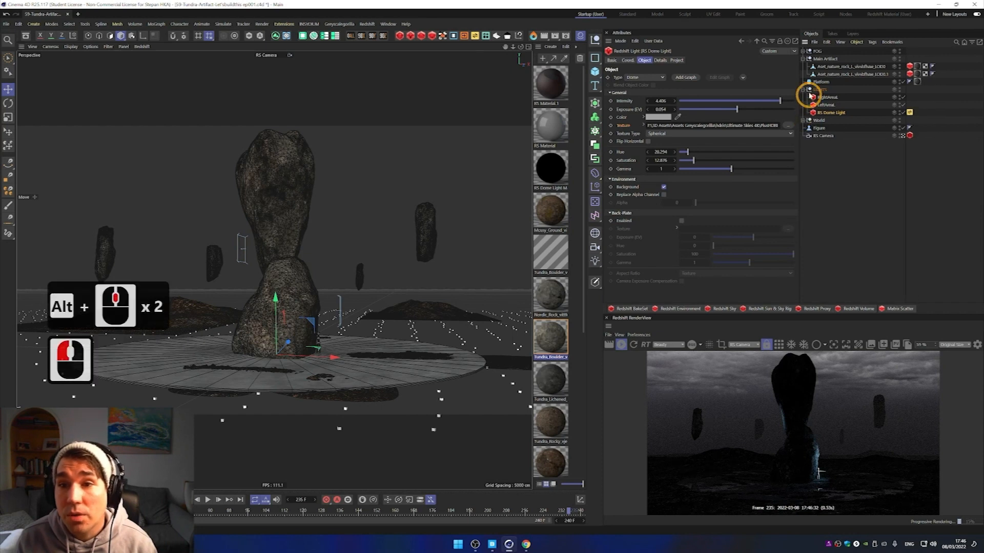
left_click(803, 89)
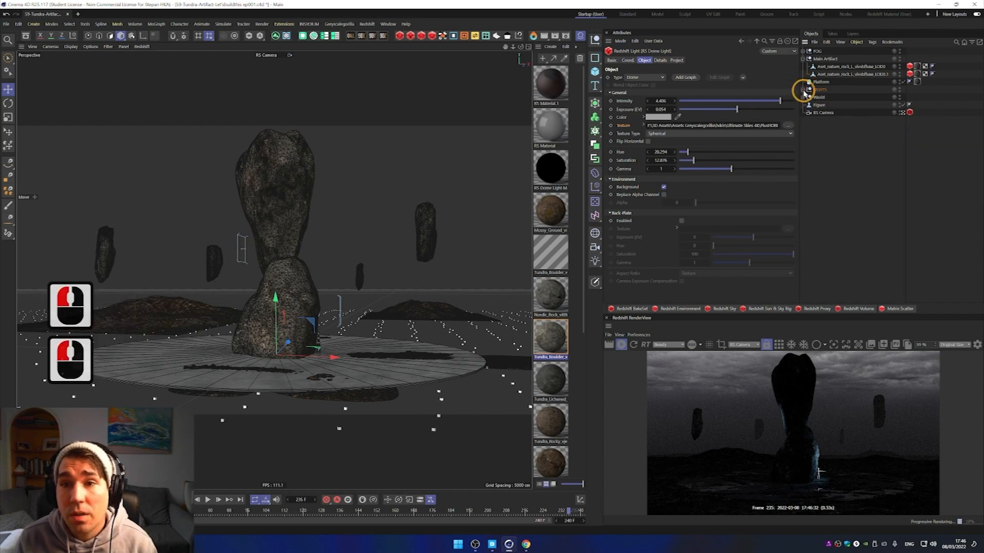
left_click(803, 58)
left_click(826, 119)
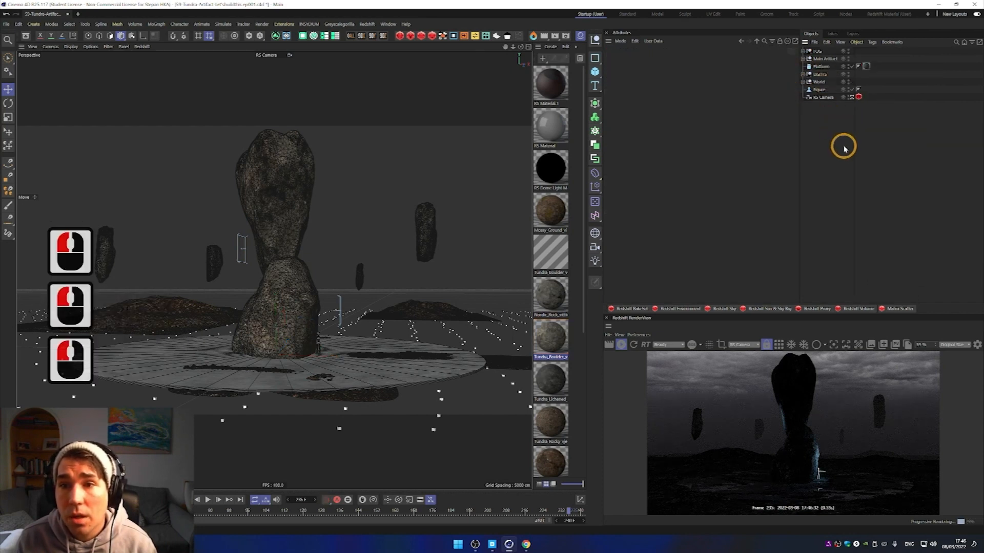
Step: Rename the Figure object with a person's first name
double_click(819, 90)
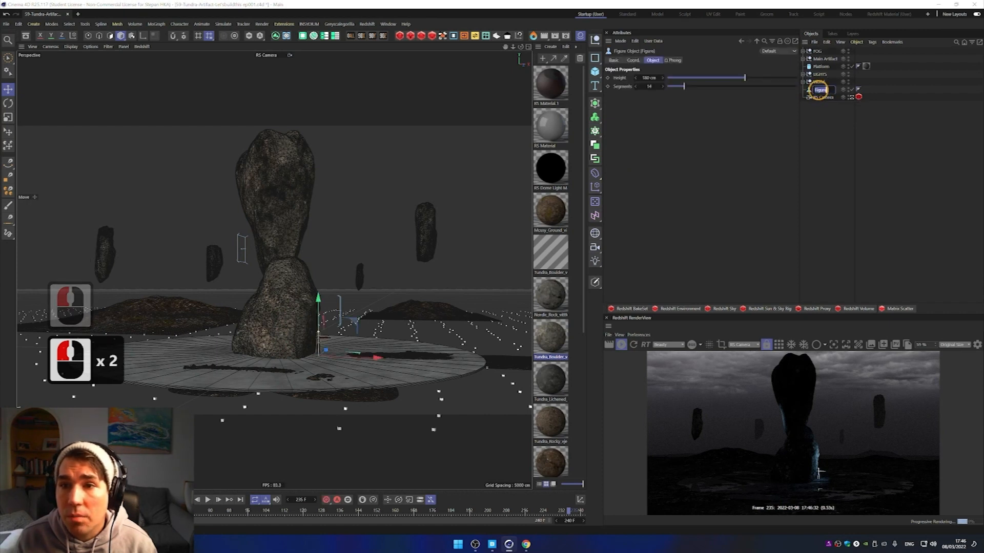
type("Michael")
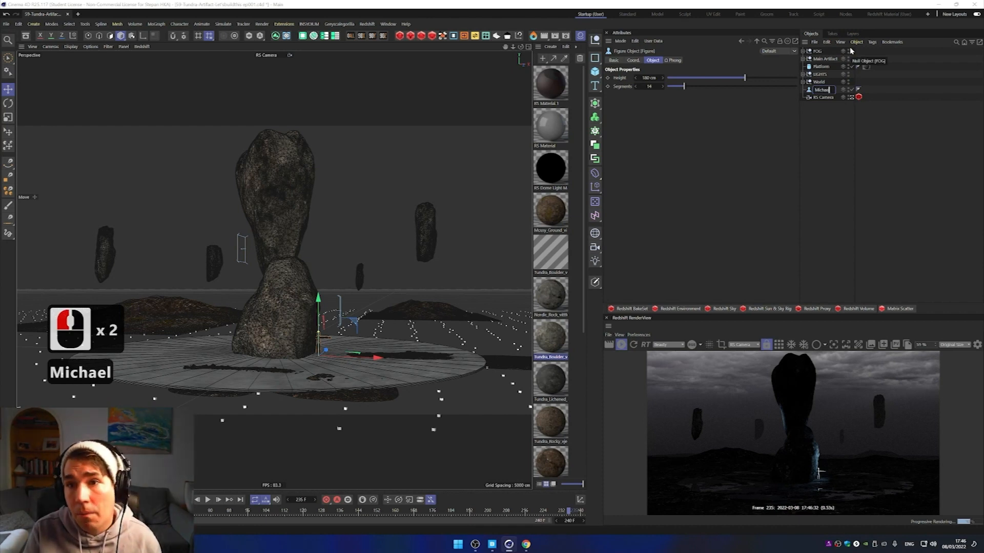
key("Return")
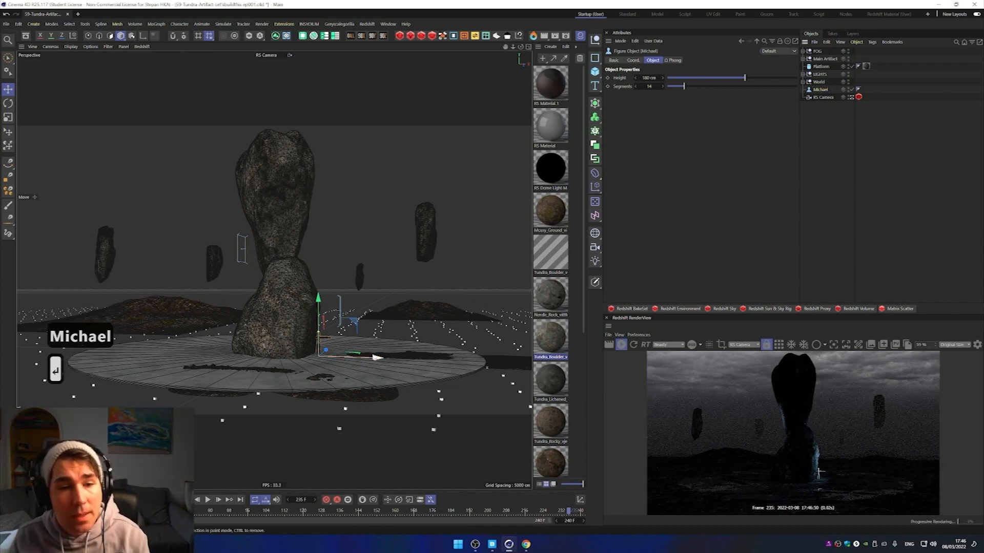
Step: Move the human figure outward along X, clear of the artifact's base, and lower it slightly onto the platform
left_click(378, 358)
left_click_drag(377, 357, 392, 358)
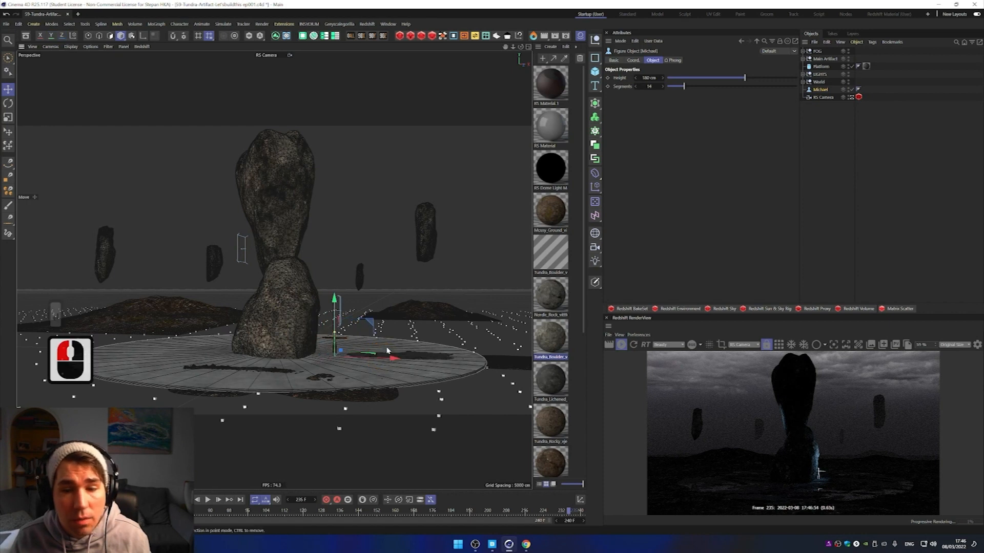
left_click_drag(335, 302, 336, 306)
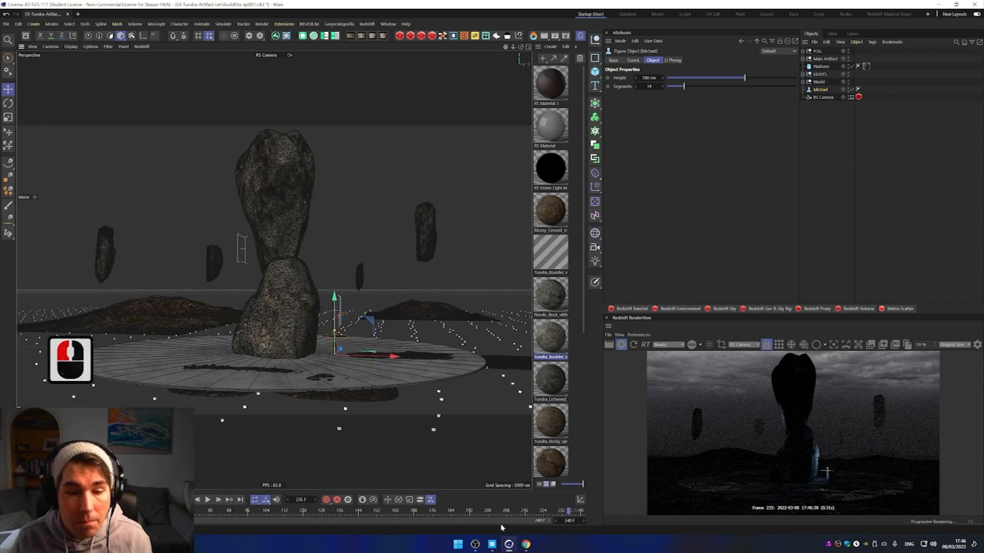
Step: Switch to Quixel Bridge and export both brown Tundra Small Stone pairs and the single grey one from the Tundra collection to Cinema 4D
mouse_move(493, 546)
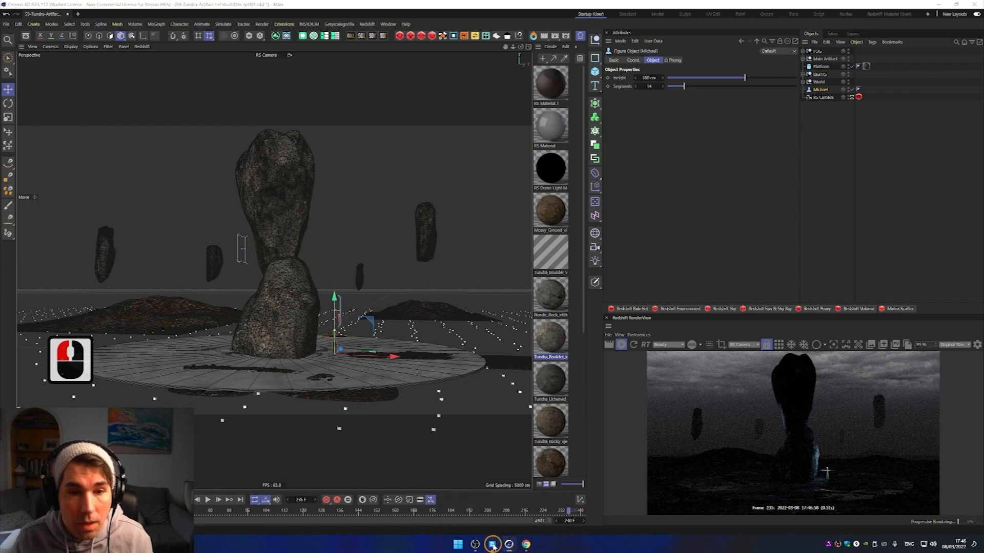
left_click(493, 545)
scroll(731, 210, "down", 2)
scroll(730, 212, "up", 20)
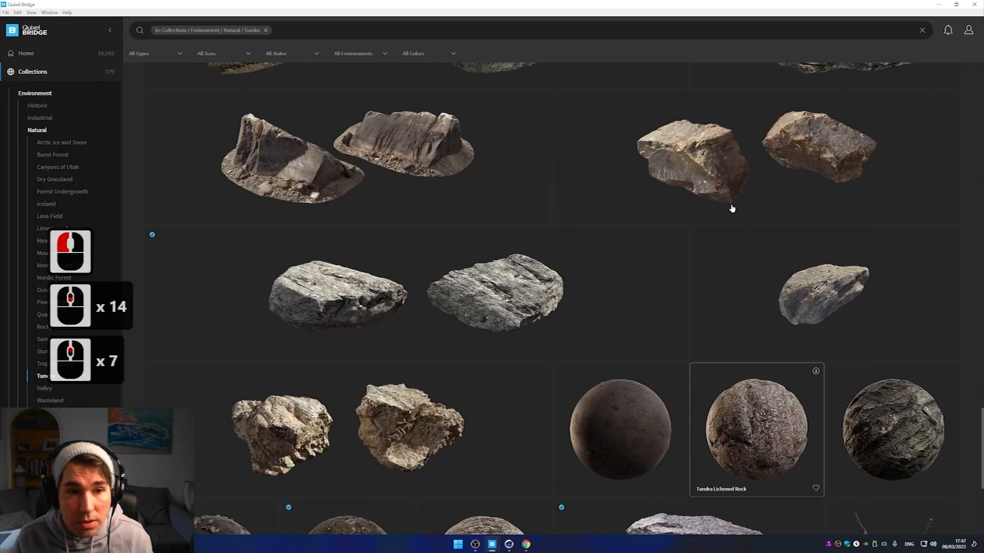
scroll(725, 215, "up", 20)
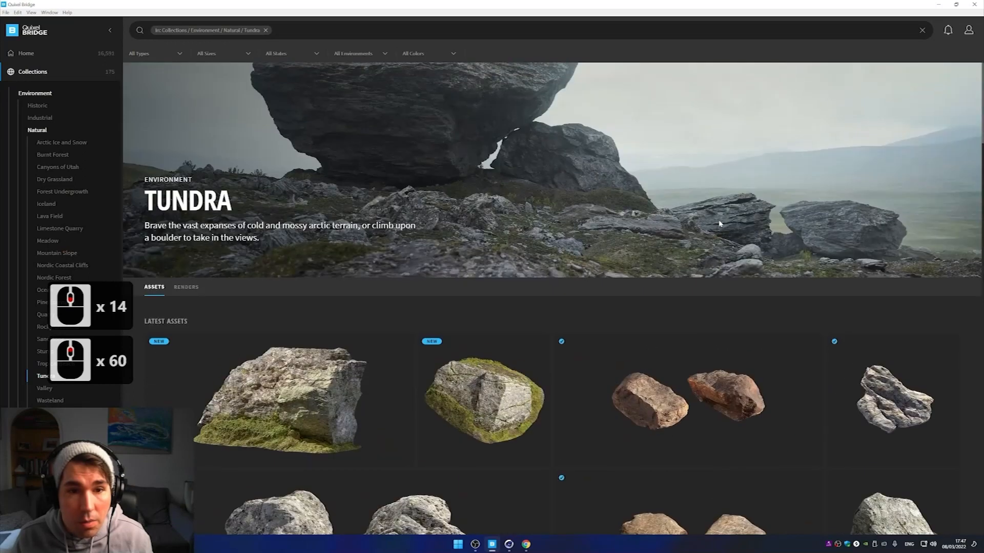
scroll(820, 159, "down", 6)
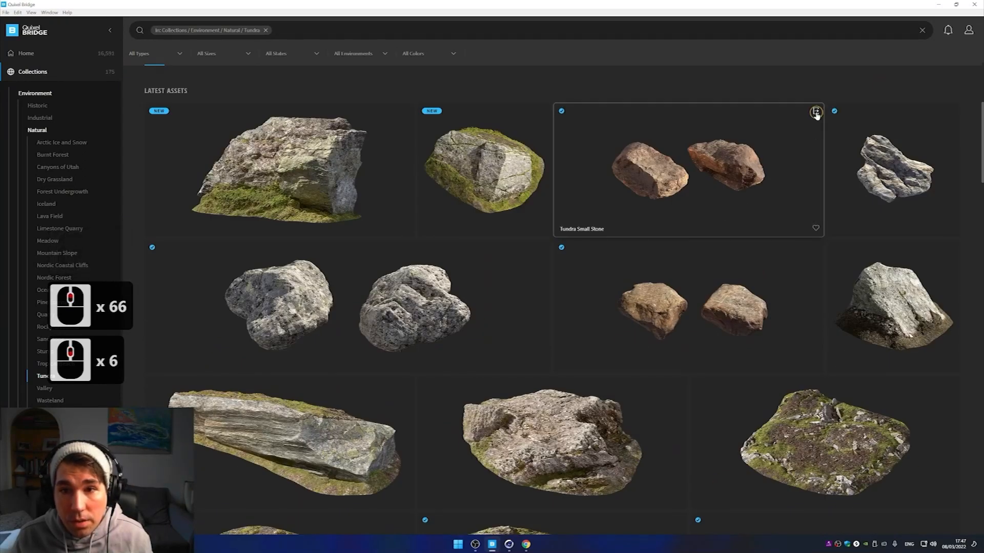
left_click(816, 112)
left_click(816, 248)
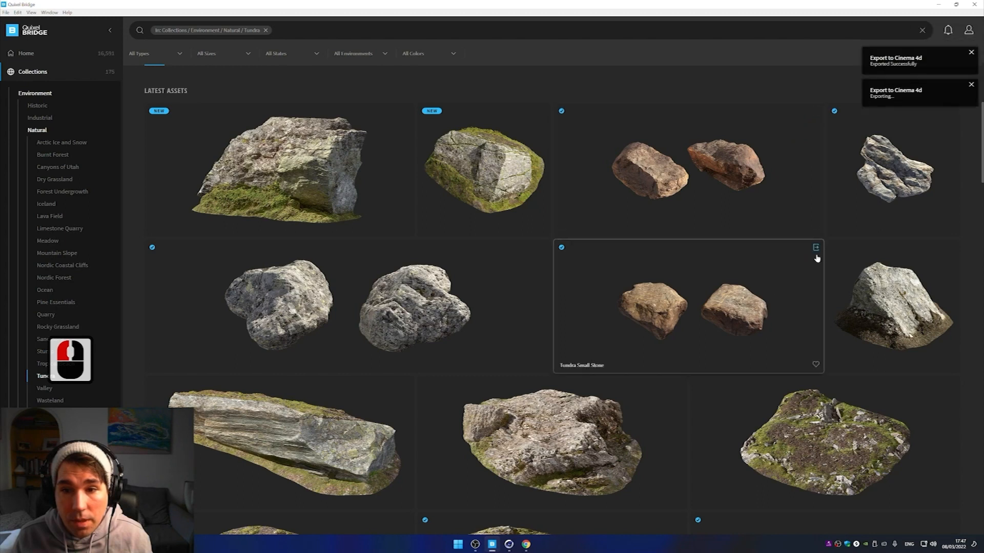
left_click(816, 248)
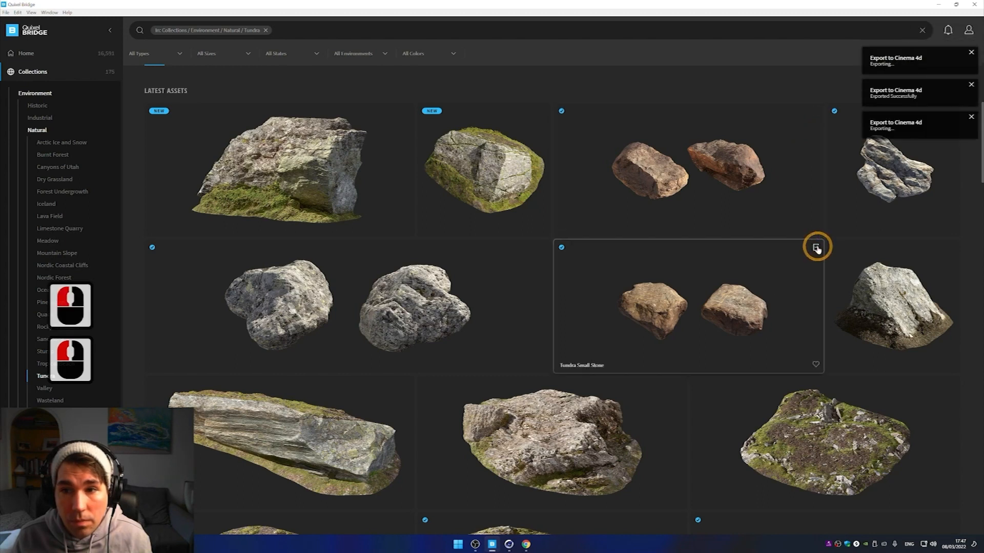
left_click(952, 111)
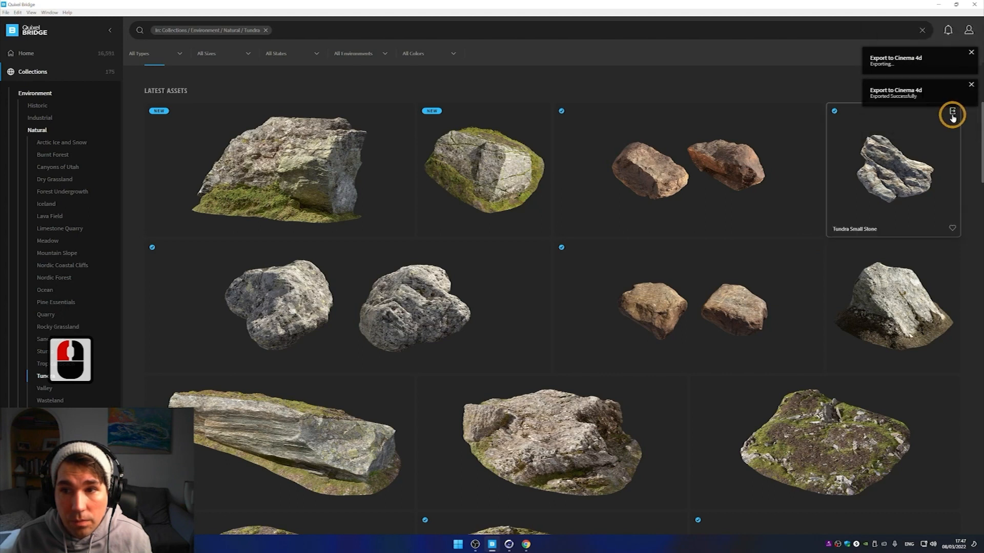
Step: Export the rounded grey and jagged Tundra Small Stone pairs to Cinema 4D and try to download the reddish-brown pair
scroll(641, 249, "down", 3)
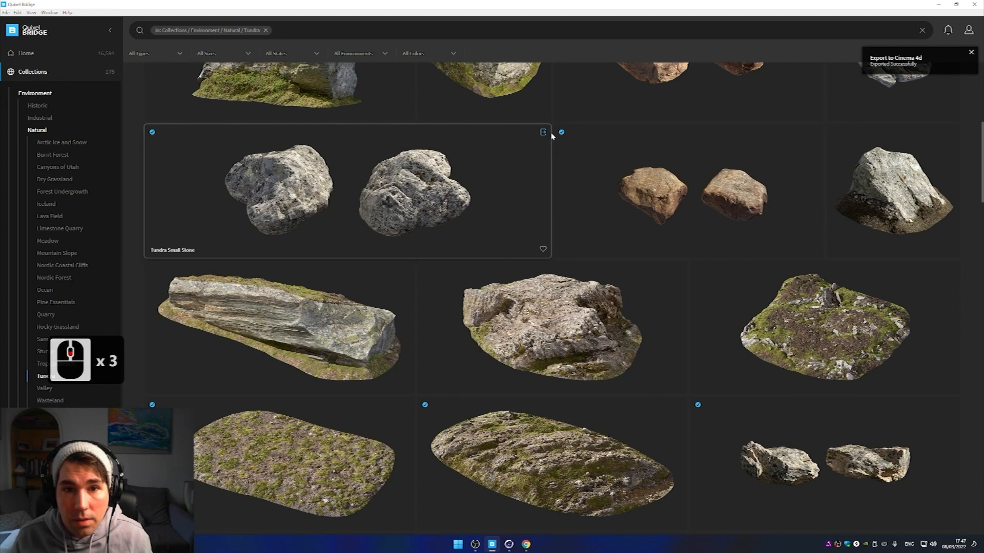
left_click(542, 133)
scroll(784, 272, "down", 7)
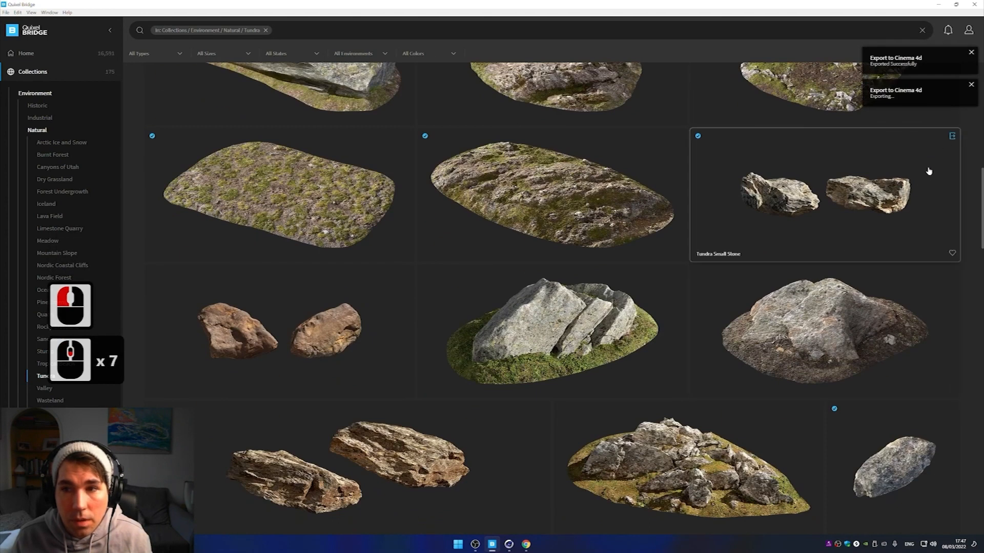
left_click(953, 137)
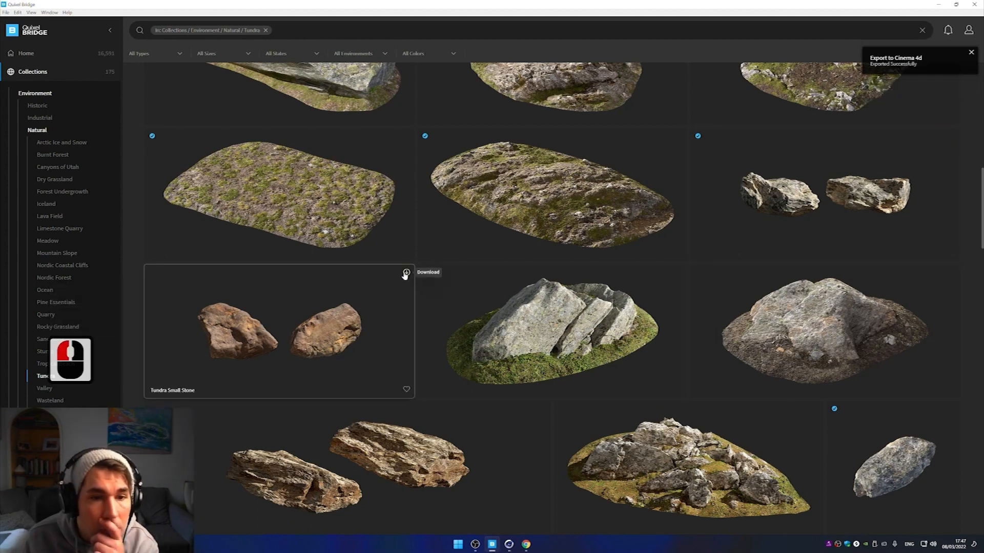
left_click(406, 273)
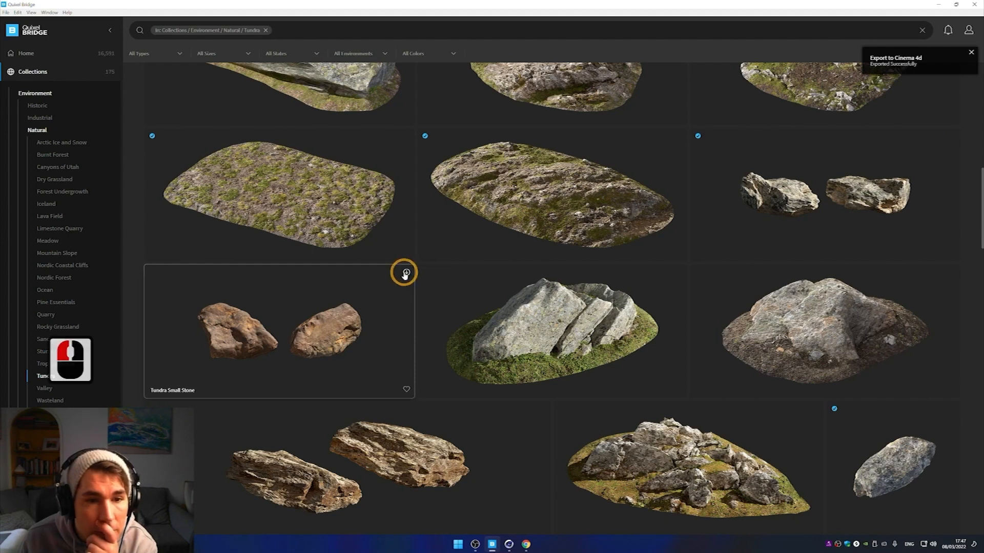
Step: Switch back to Cinema 4D and move the five imported small stones together out of the artifact's base, above the platform's edge
left_click(509, 544)
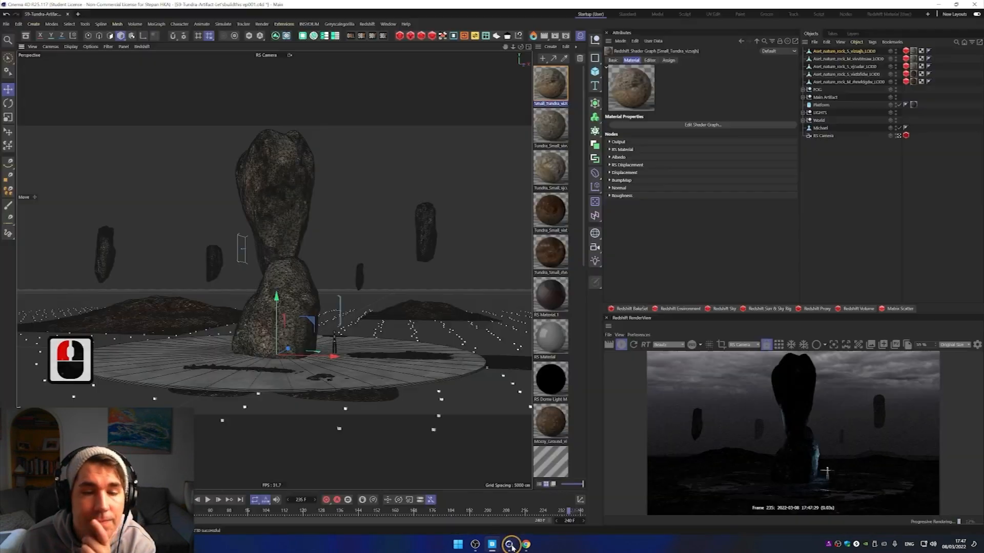
left_click(854, 81, "shift")
left_click(853, 82)
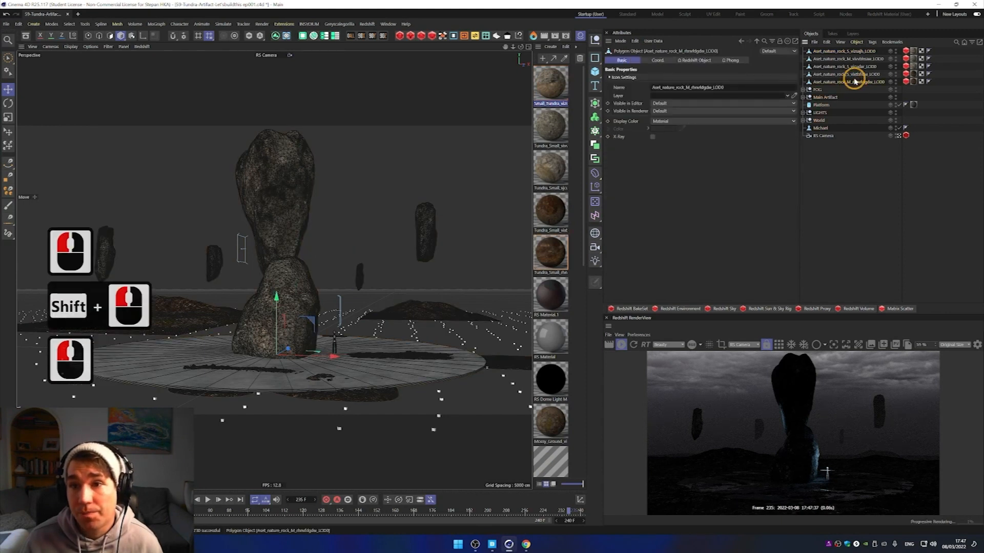
left_click(856, 51, "shift")
left_click_drag(339, 359, 459, 370)
left_click_drag(398, 304, 403, 235)
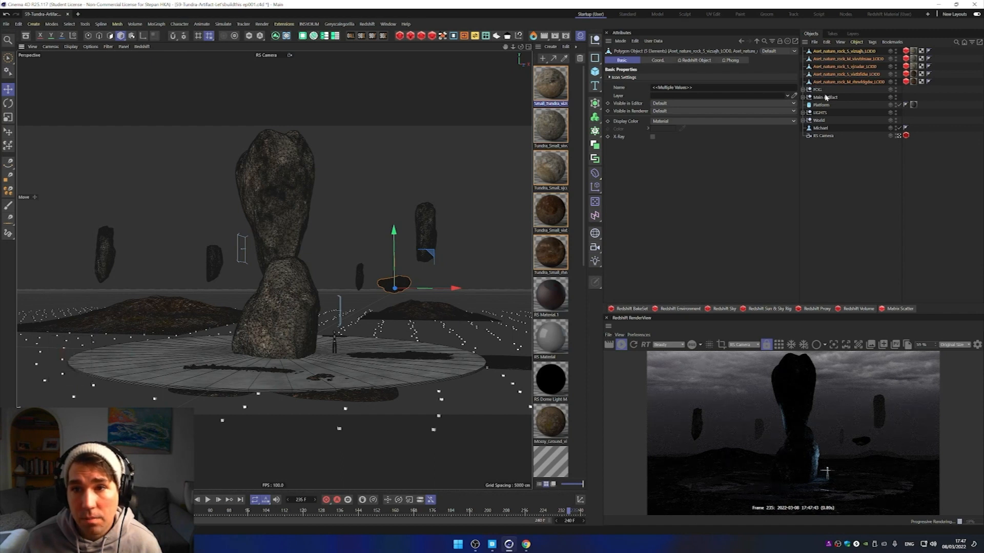
Step: Put the Platform and the human figure inside the World group, keeping the group collapsed
left_click_drag(822, 107, 820, 122)
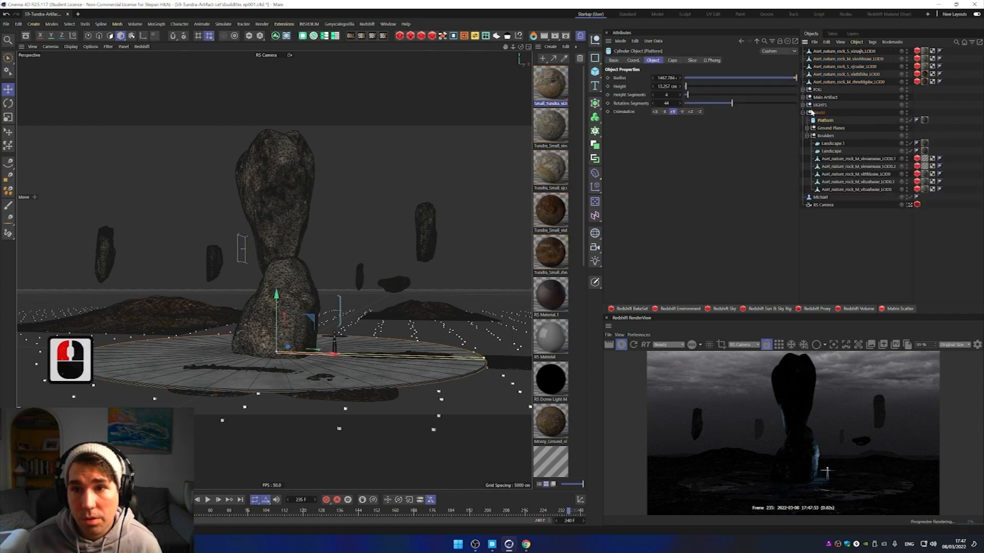
left_click(804, 113)
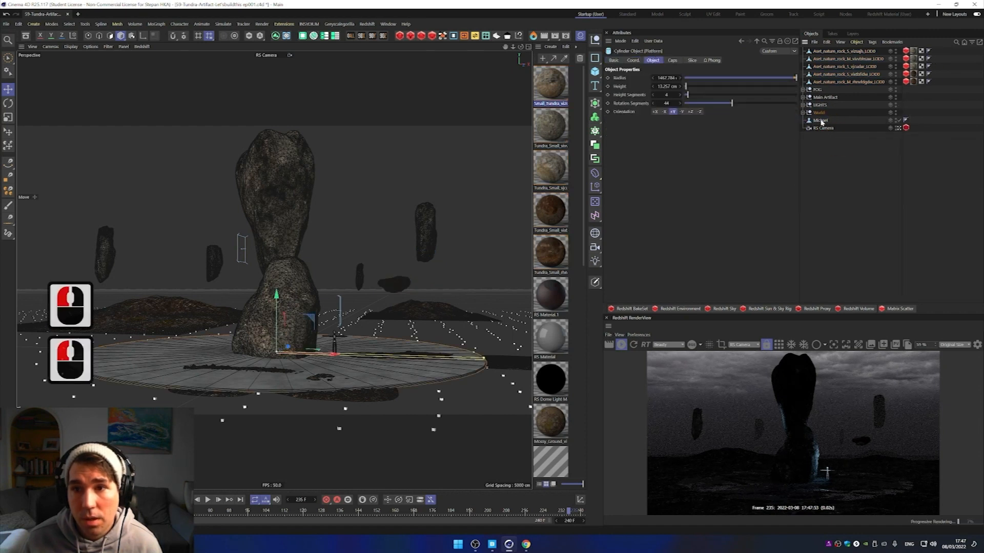
left_click_drag(820, 122, 819, 114)
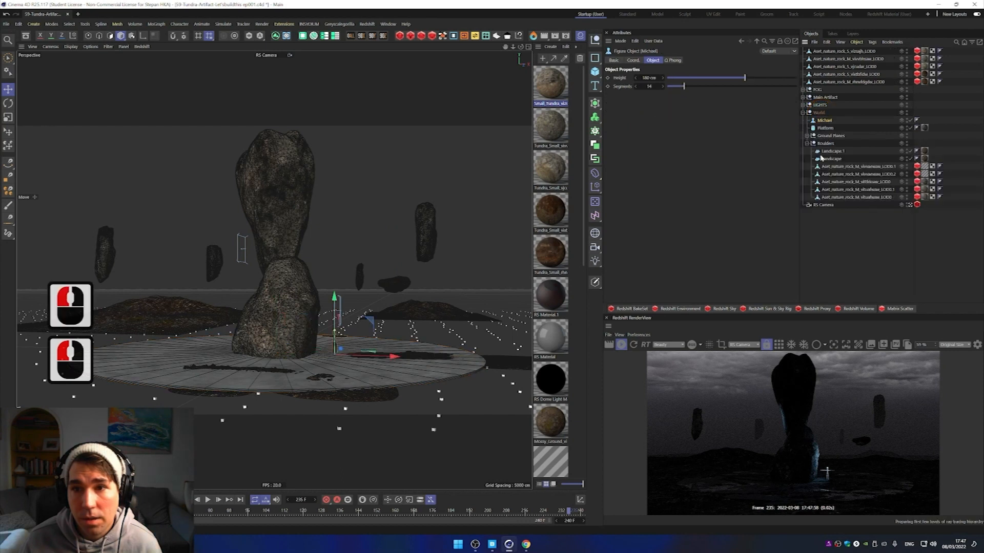
left_click(803, 113)
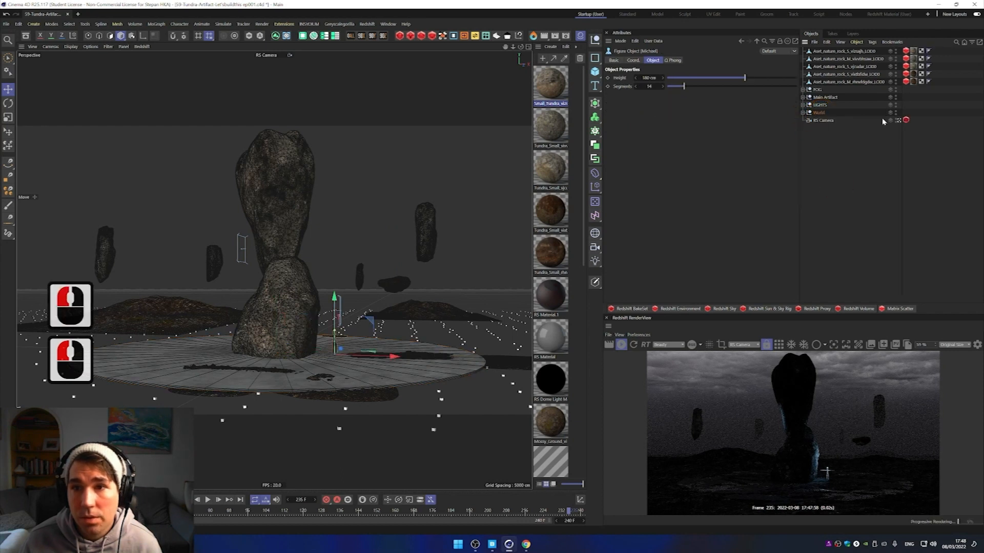
Step: Create a Redshift Matrix Scatter from the five imported small stones and set its distribution mode to Radial
left_click(850, 82)
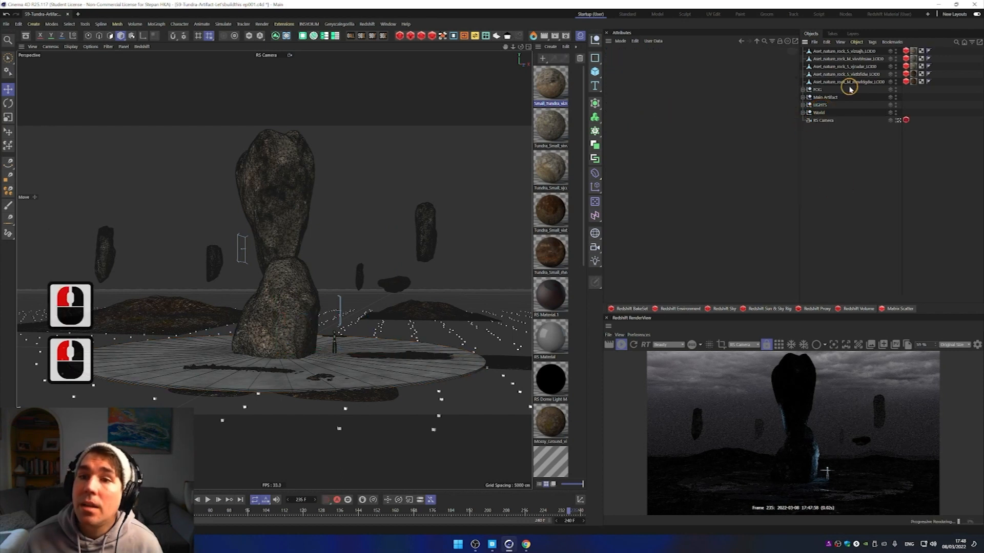
left_click(855, 52, "shift")
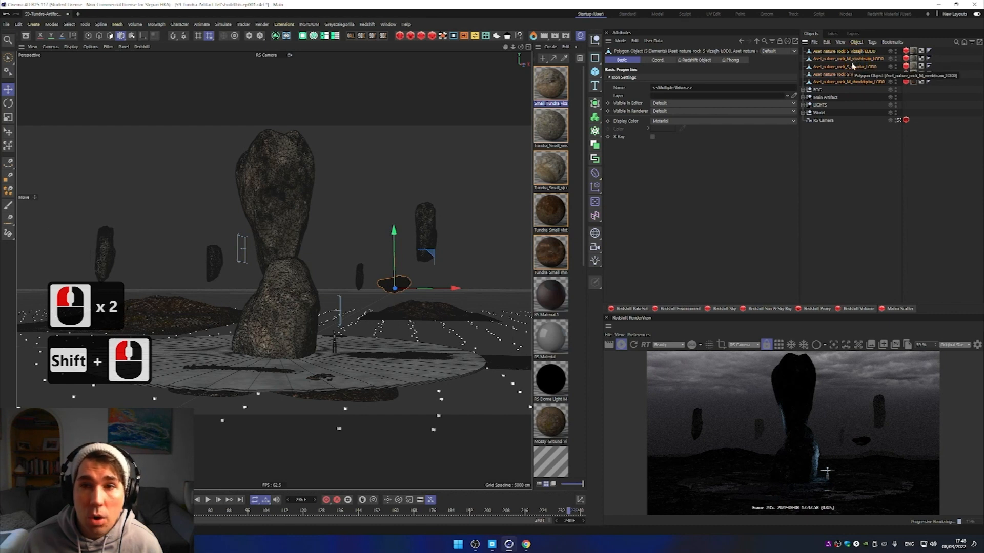
left_click(891, 310)
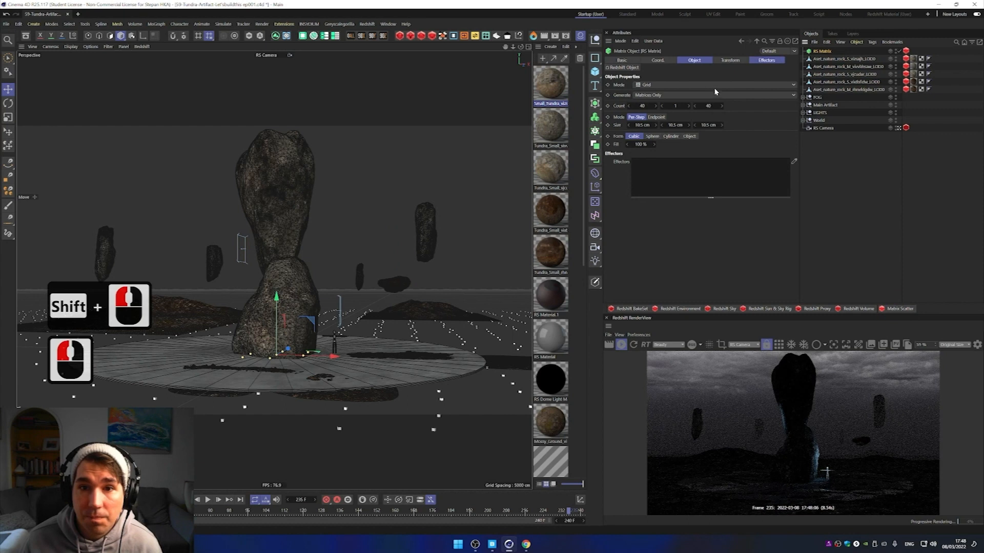
left_click(661, 85)
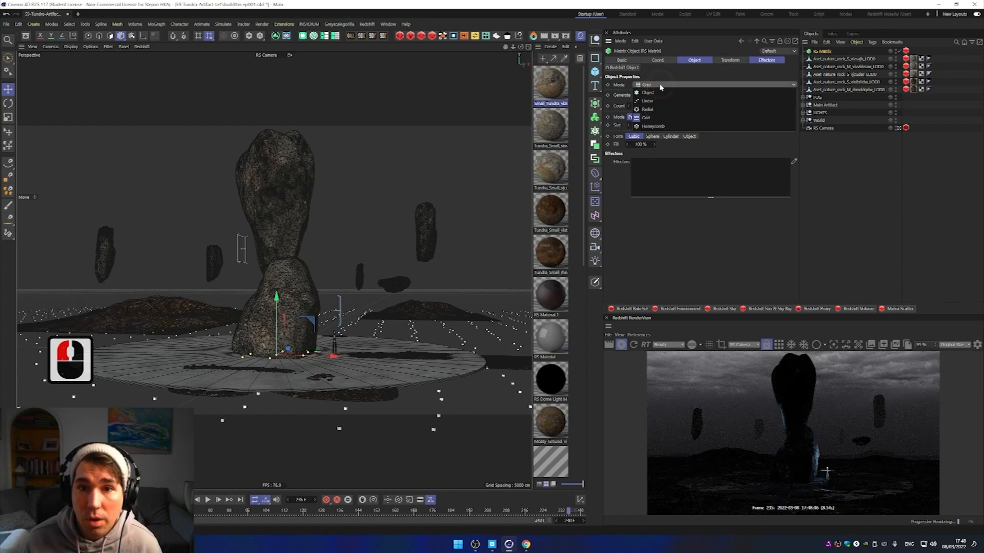
left_click(647, 110)
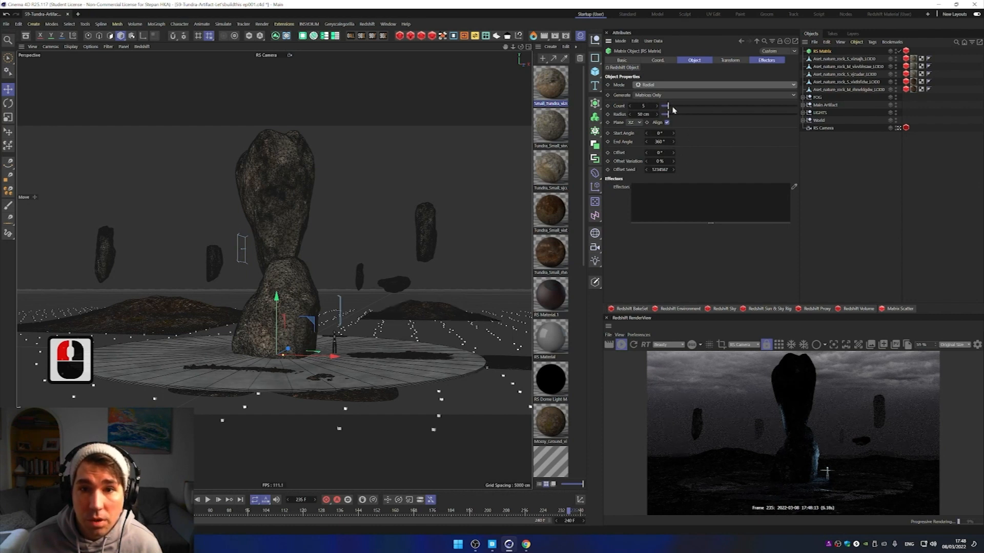
Step: Set the matrix's Redshift particle mode to Custom Objects and add all five imported small stones as its custom objects
left_click(634, 69)
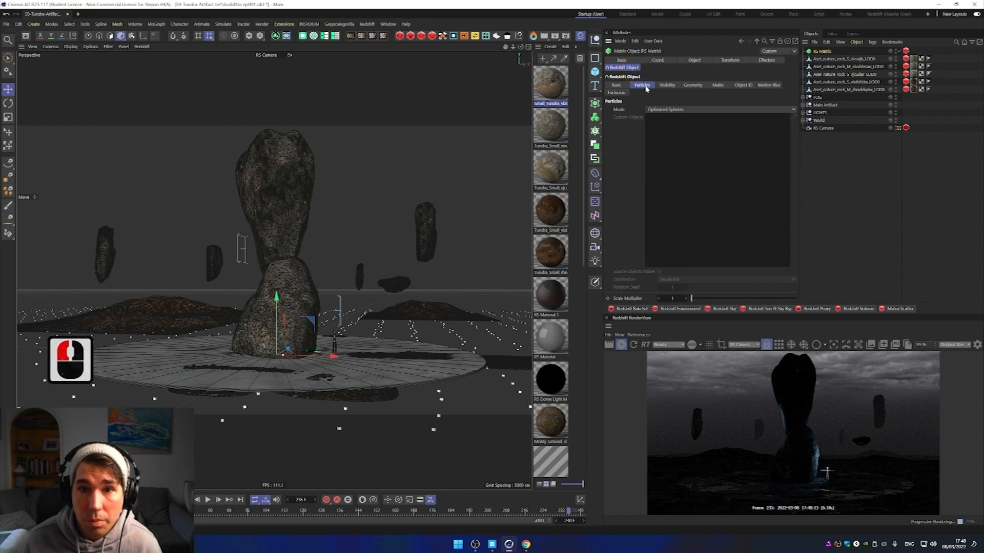
left_click(660, 110)
left_click(664, 150)
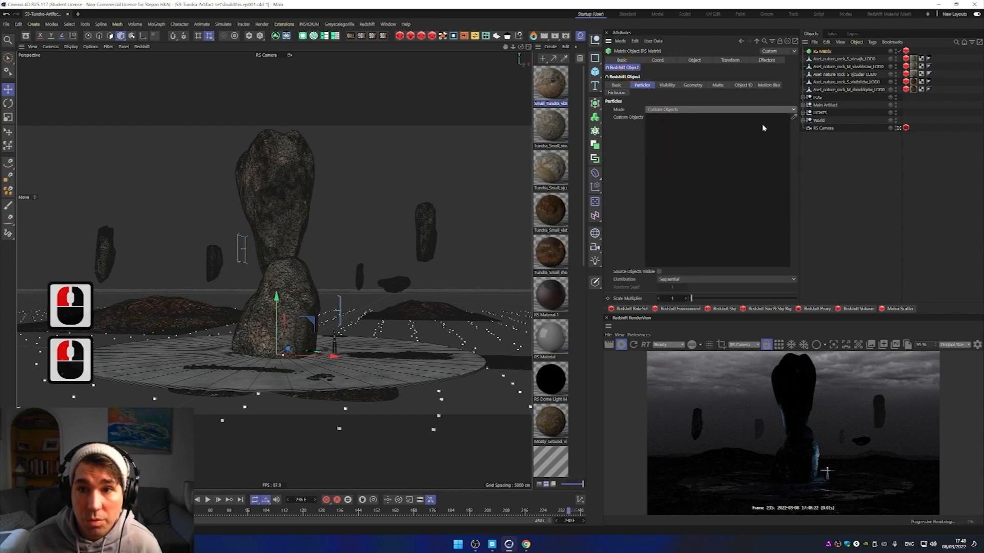
left_click_drag(831, 60, 738, 128)
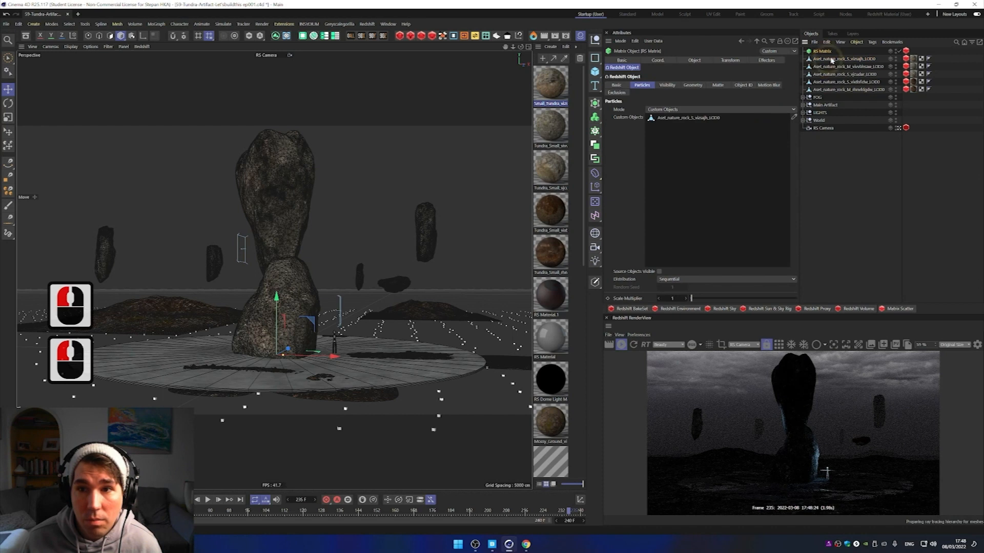
left_click_drag(833, 69, 750, 128)
left_click_drag(832, 74, 746, 151)
left_click_drag(827, 82, 746, 149)
left_click_drag(831, 92, 762, 150)
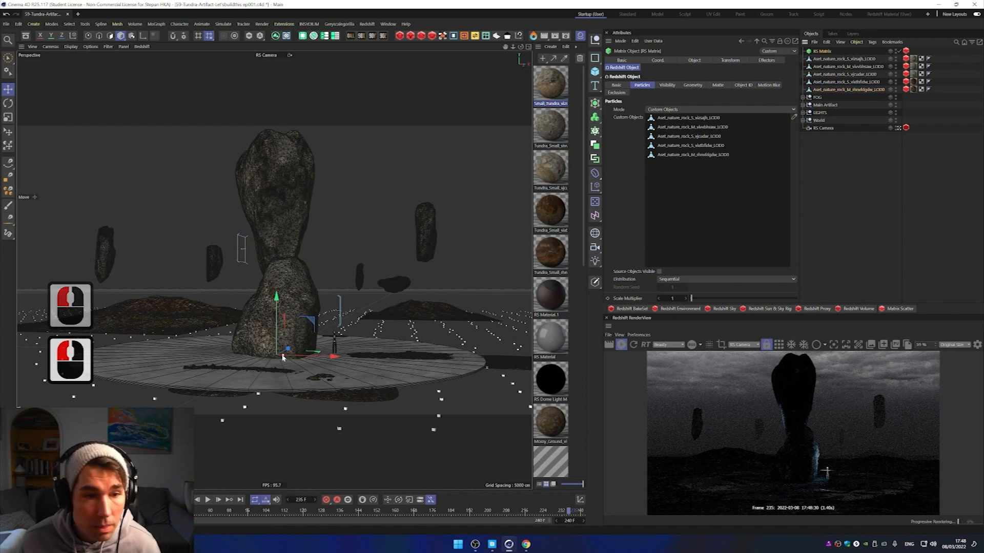
Step: Set the radial matrix's radius to about 891 cm and its count to 100, raising it slightly at the artifact's base
left_click(361, 364)
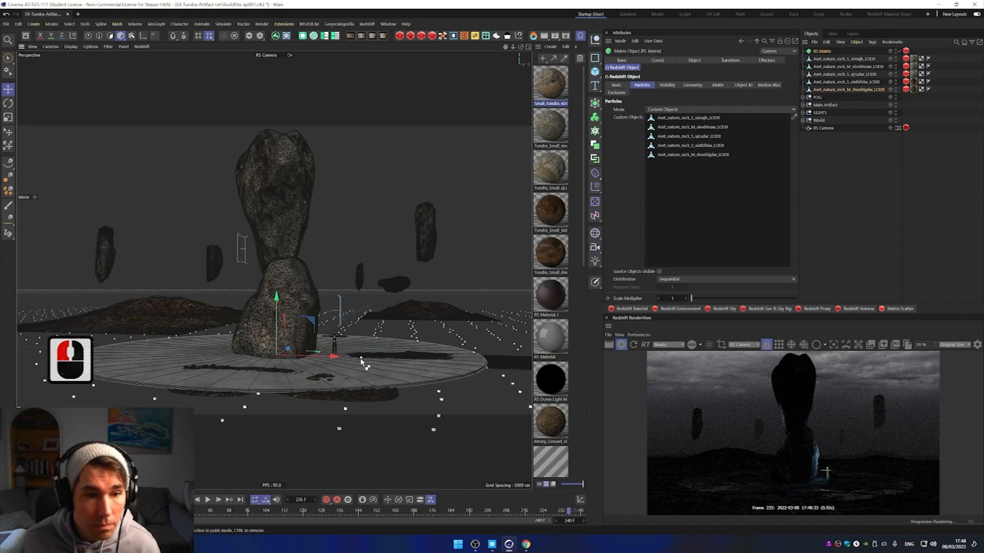
key("ctrl+z")
left_click(822, 52)
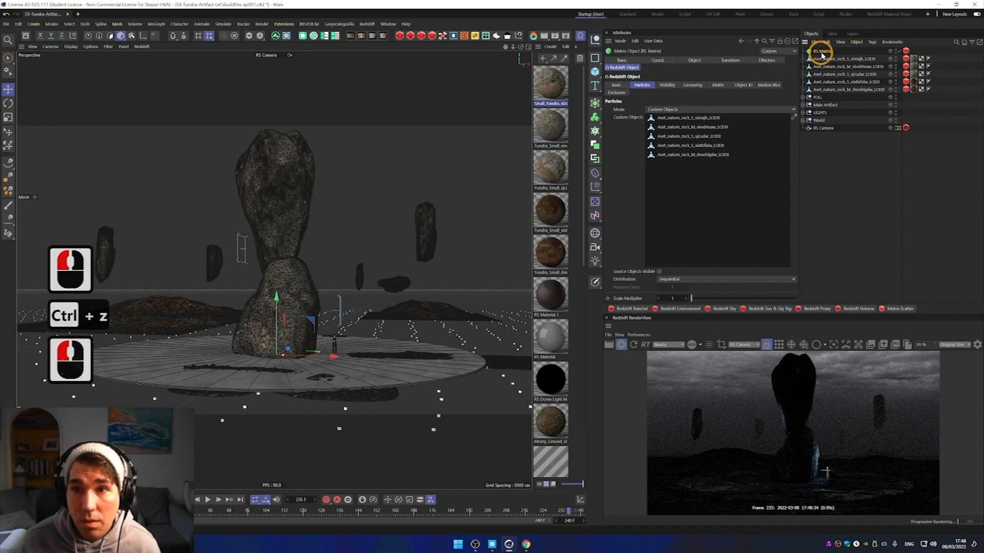
left_click(695, 60)
left_click(695, 60)
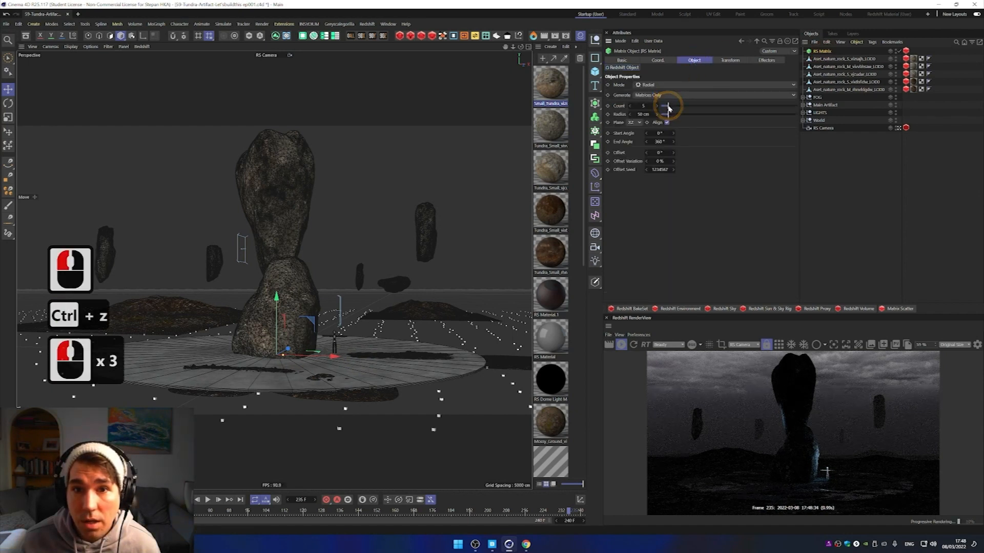
left_click_drag(670, 113, 760, 114)
left_click_drag(278, 295, 285, 283)
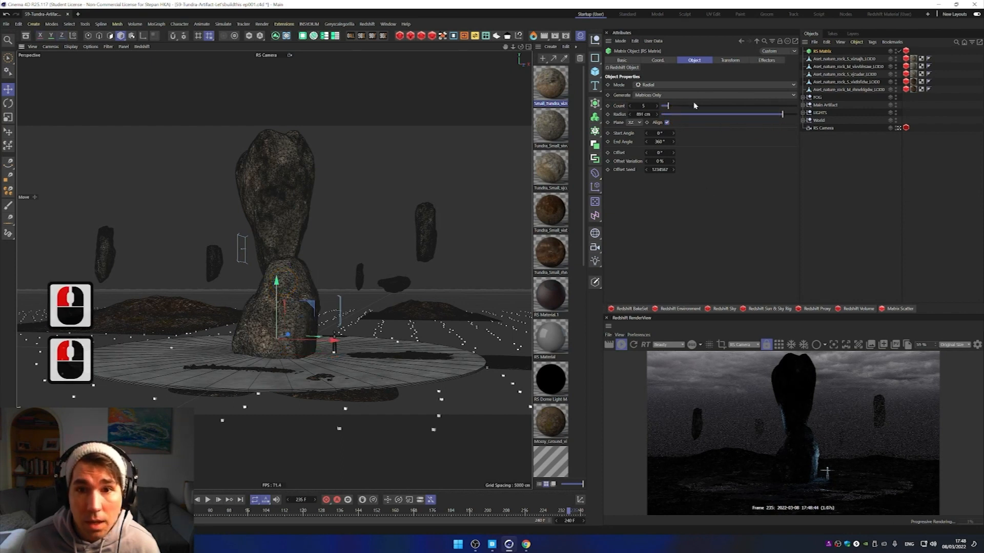
left_click_drag(713, 110, 798, 110)
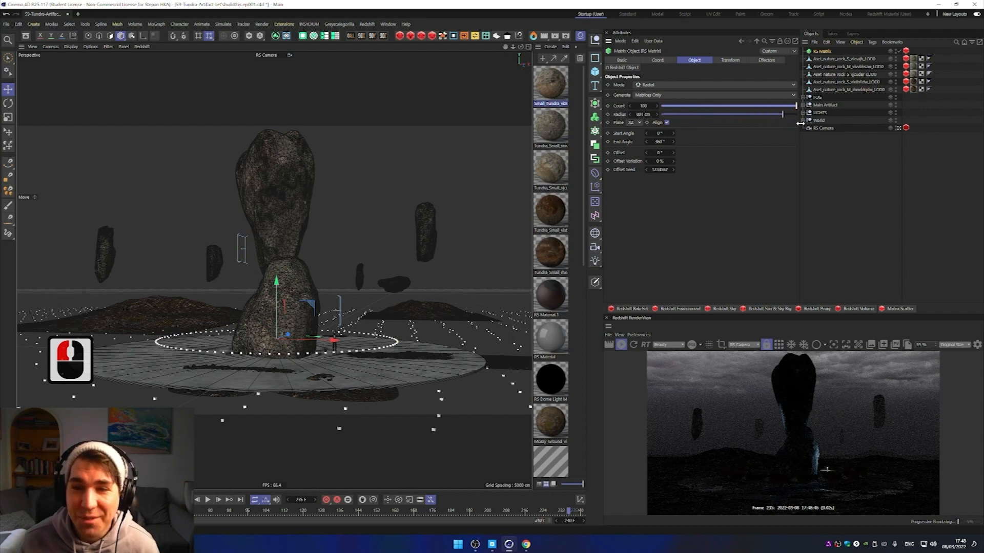
Step: Widen the radial matrix to a radius of about 1049 cm and raise the ring clear of the platform
left_click_drag(783, 116, 813, 123)
mouse_move(644, 114)
left_mouse_down()
mouse_move(652, 114)
mouse_move(635, 115)
left_mouse_up()
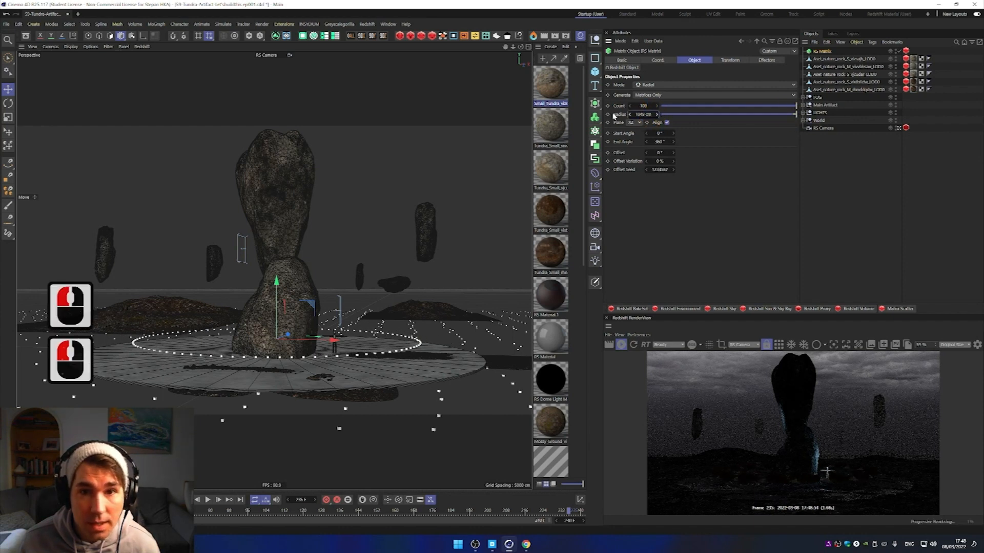
left_click_drag(277, 271, 281, 271)
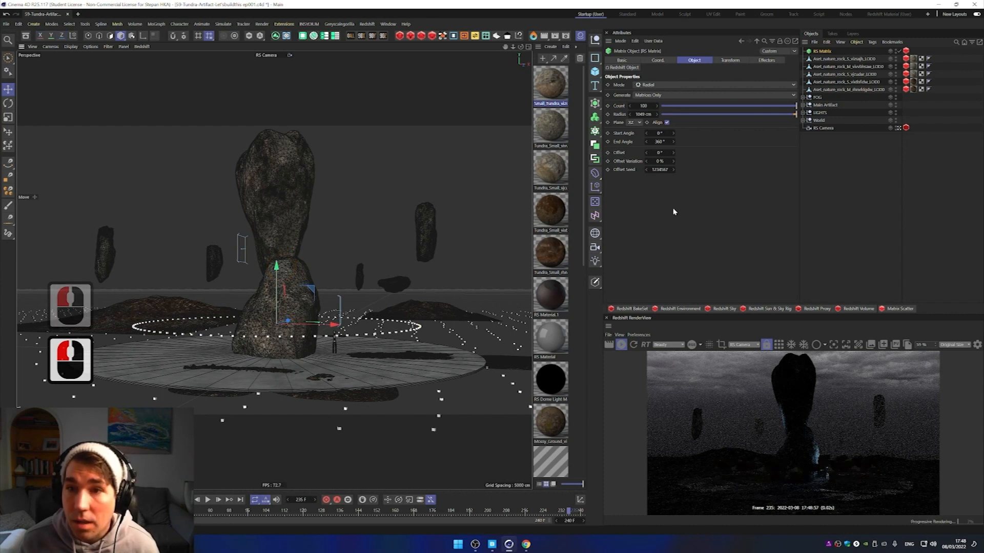
Step: Increase the exposure of the RS Dome Light in the LIGHTS group to about 5.19 to brighten the render
left_click(802, 112)
left_click(823, 136)
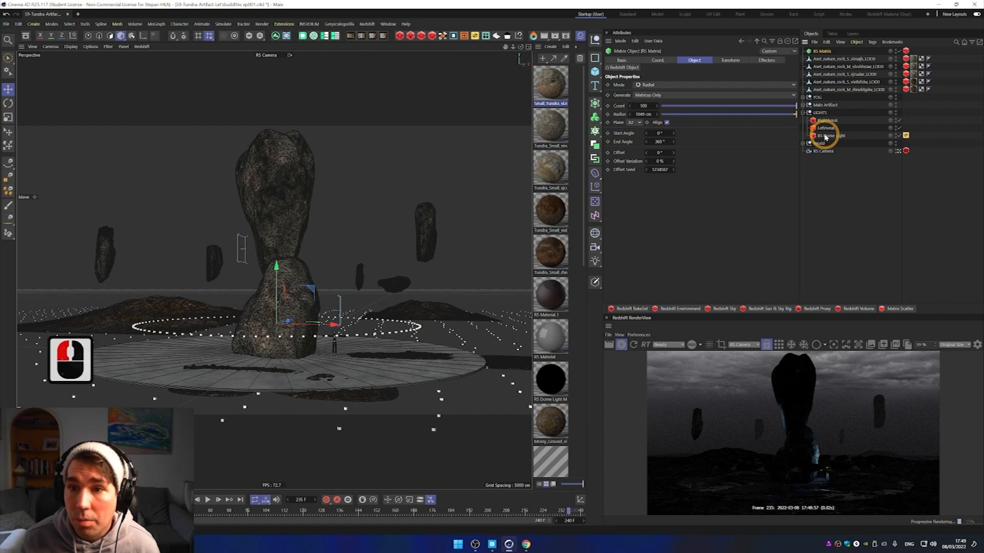
left_click_drag(752, 110, 775, 110)
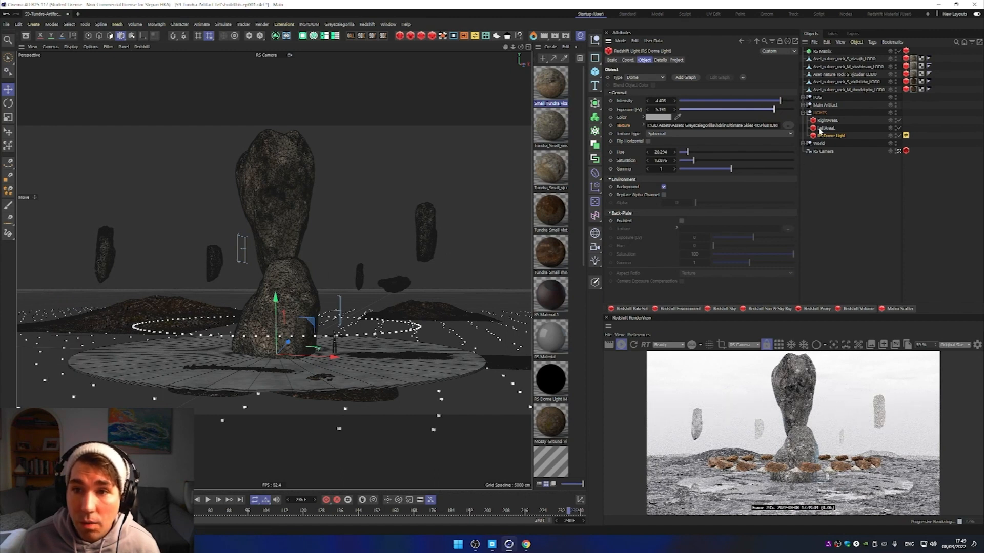
Step: Set the matrix particles' scale multiplier to 0.4 after trying 0.1, and change their distribution to Random
left_click(824, 51)
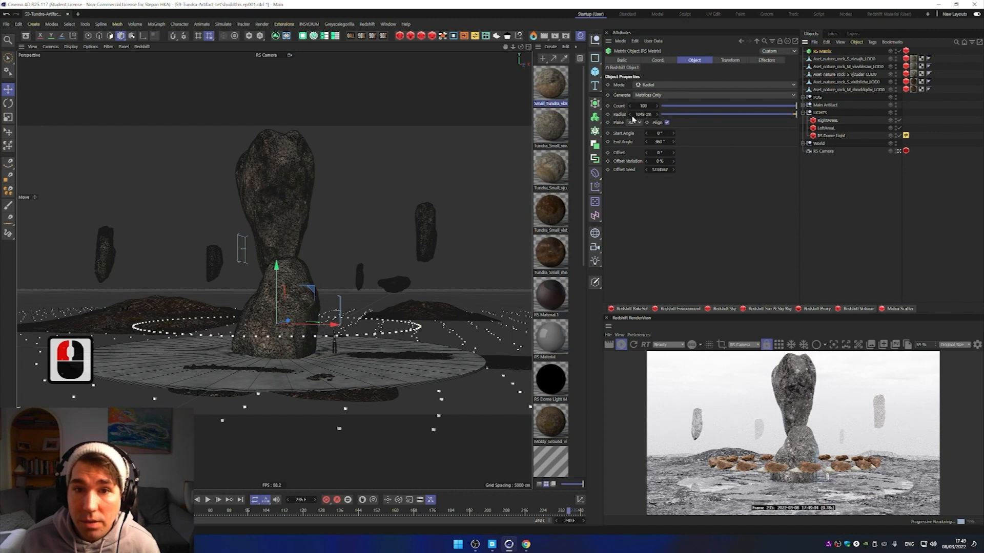
left_click(628, 67)
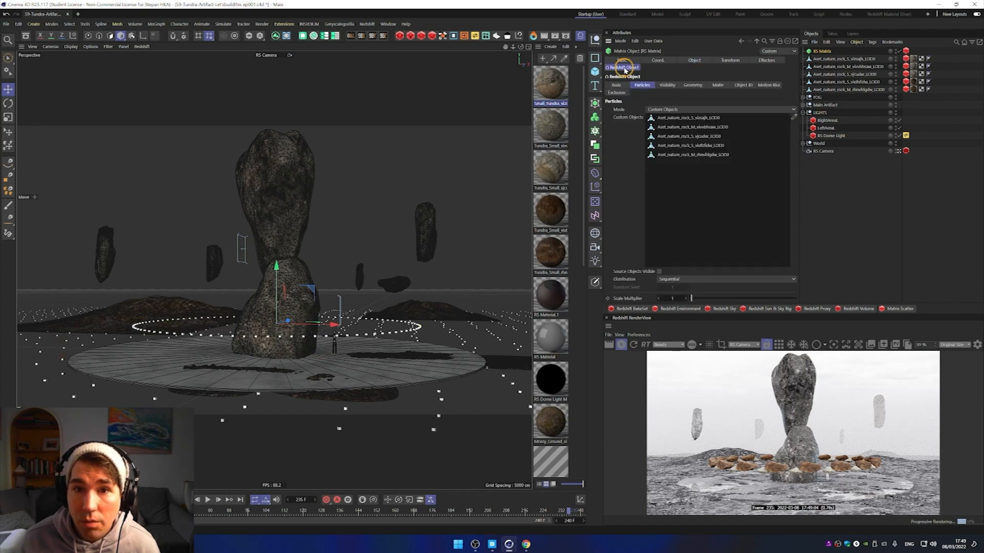
double_click(671, 299)
type("0")
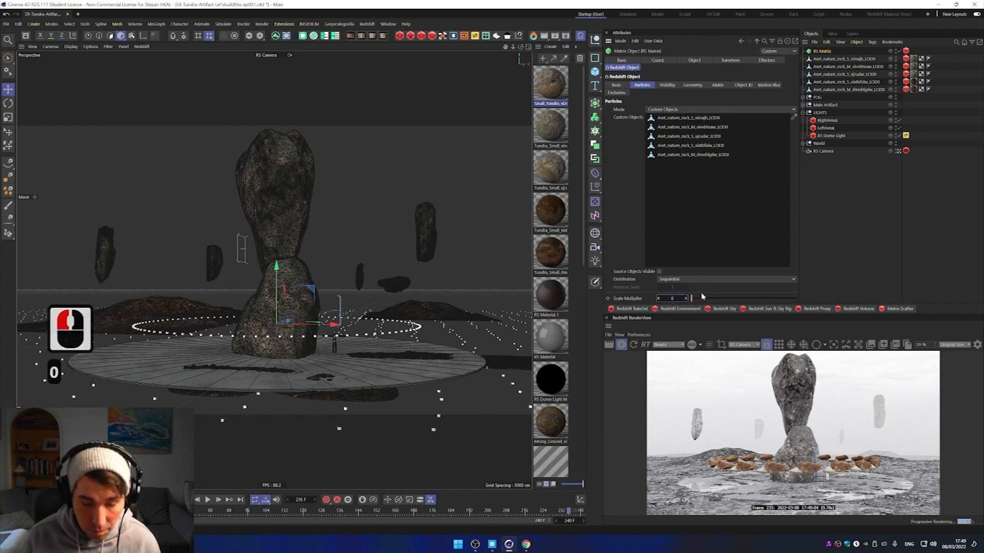
type(".1")
key("Return")
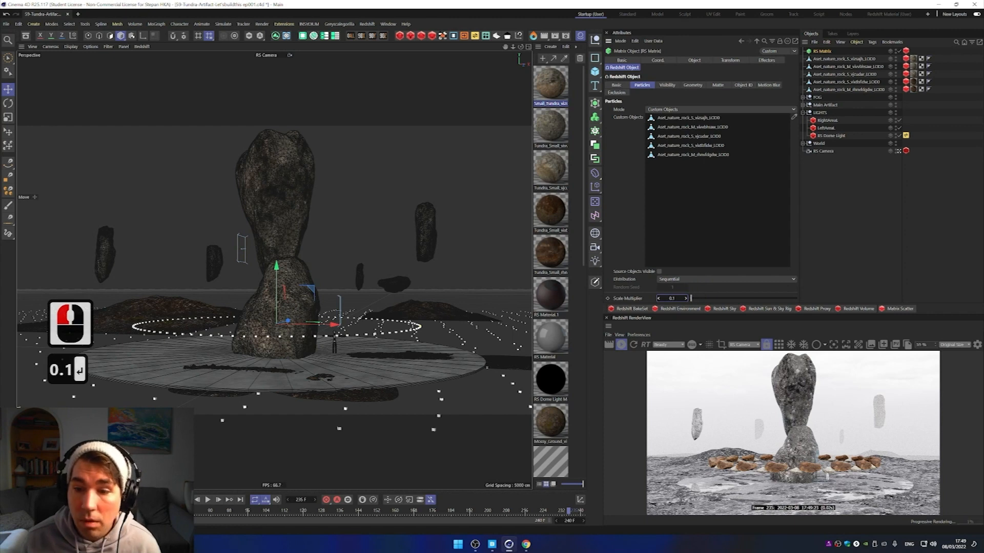
double_click(672, 298)
type("0.4")
key("Return")
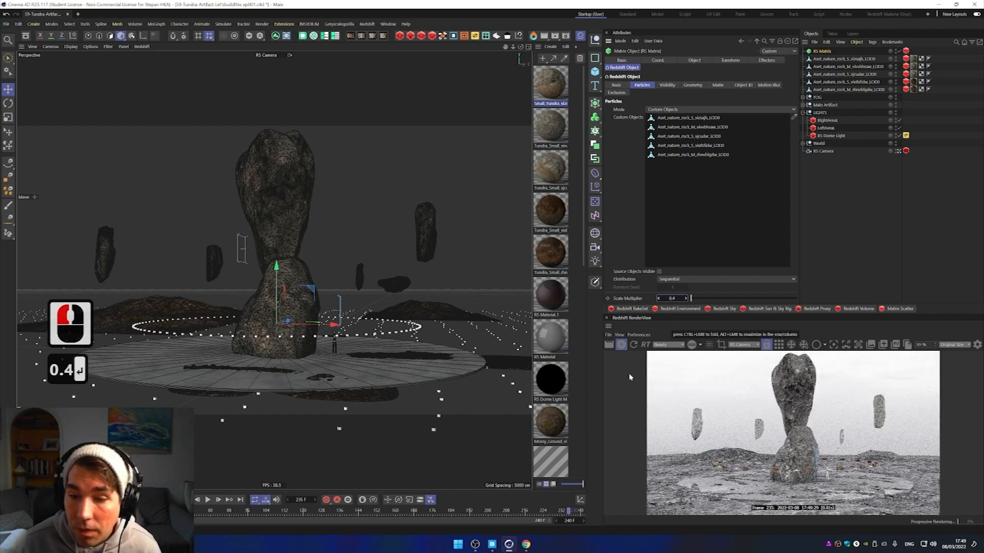
left_click(689, 279)
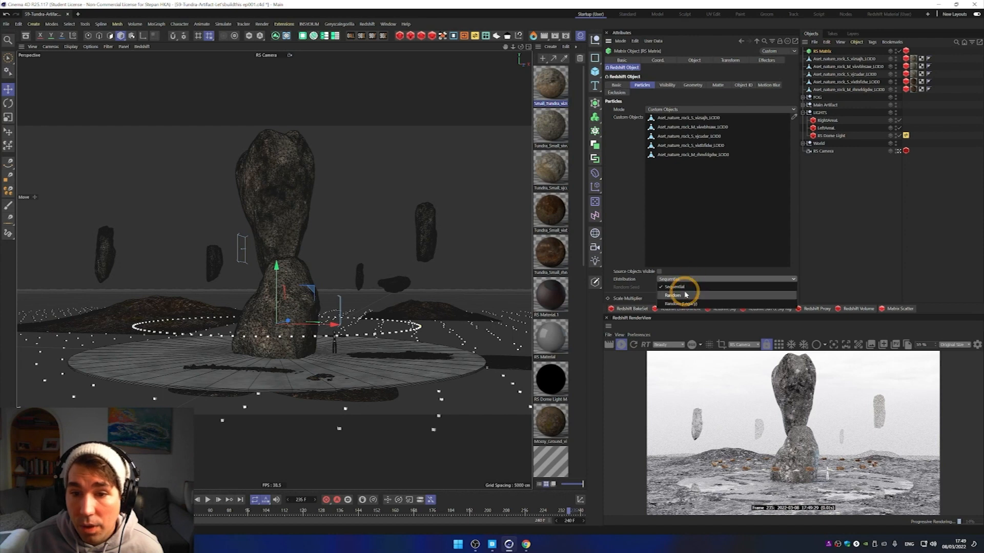
left_click(685, 296)
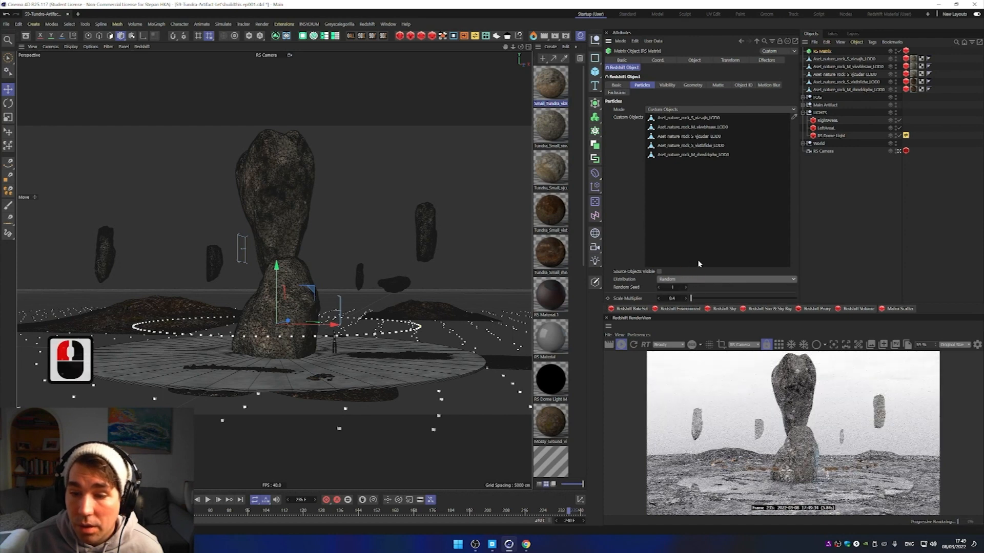
Step: Add a Random effector to the matrix with its X and Z position offsets at 0 cm and Y at about 69 cm
left_click(595, 202)
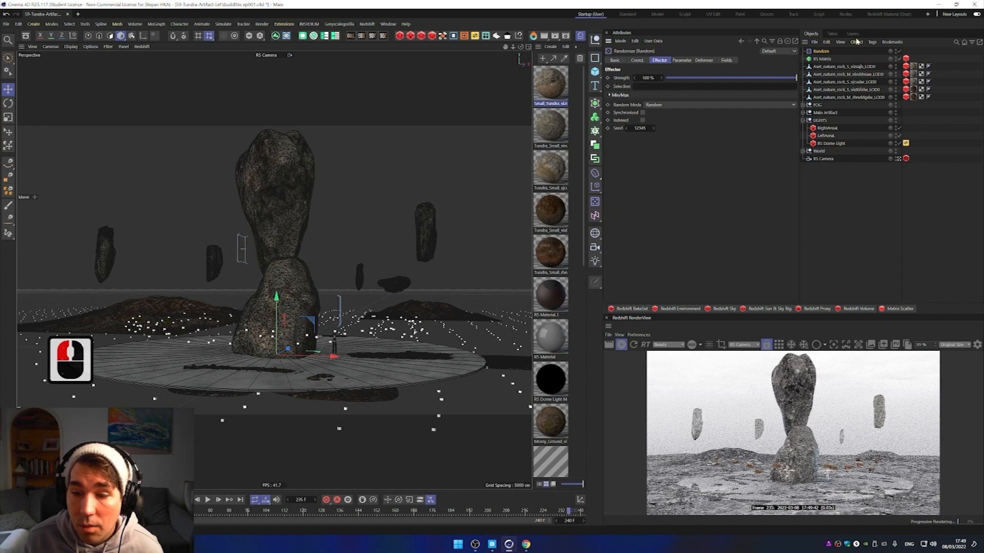
left_click(702, 60)
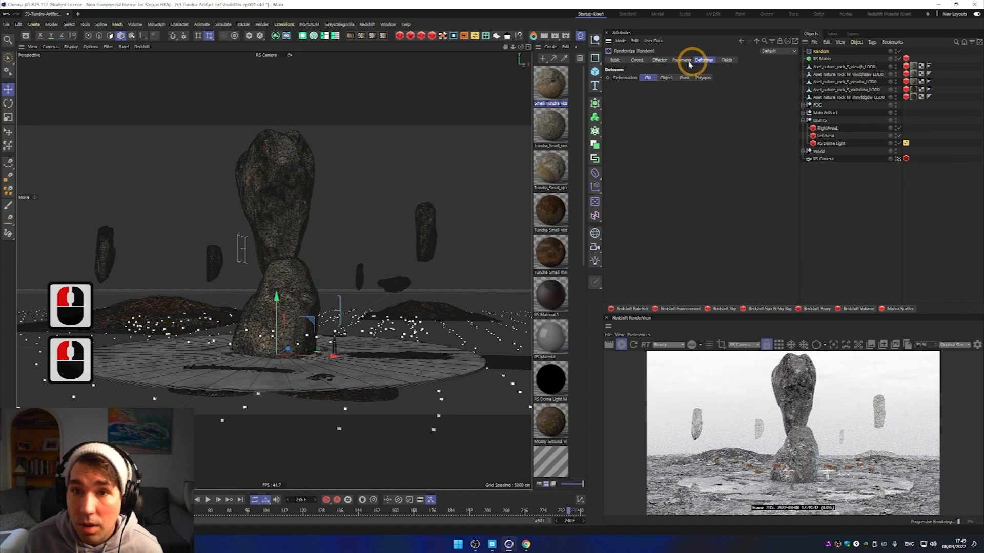
left_click(683, 61)
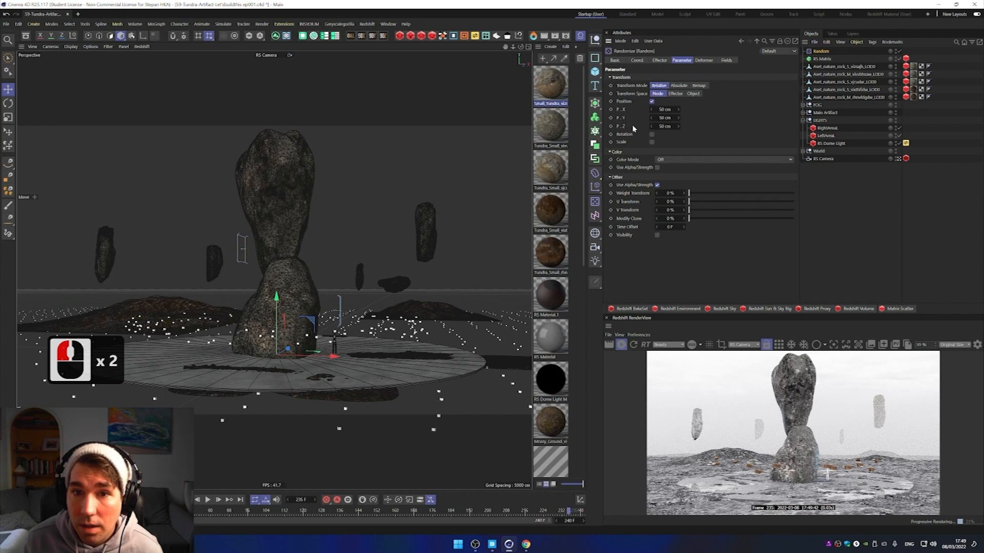
left_click(666, 127)
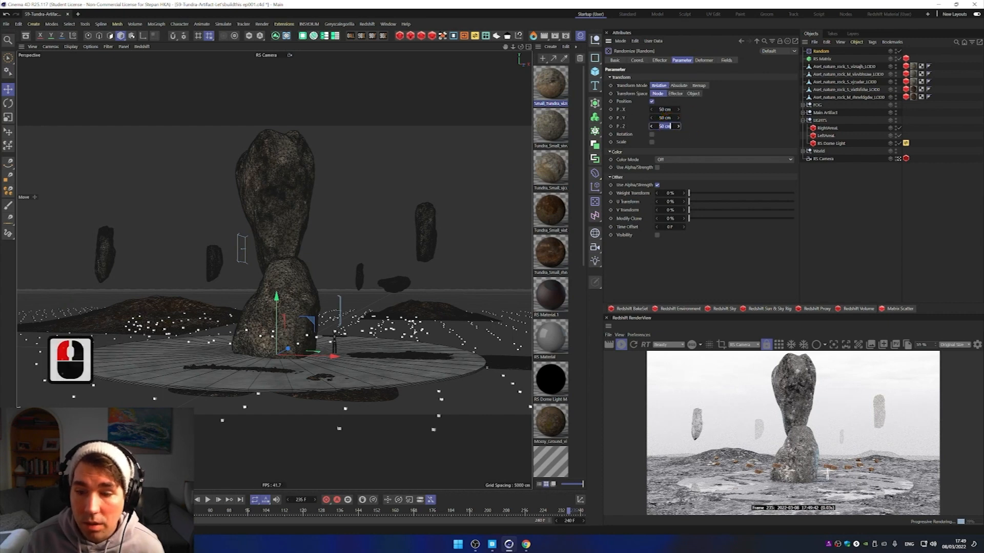
type("0")
left_click_drag(659, 109, 723, 127)
type("0")
key("Tab")
type("0")
key("Tab")
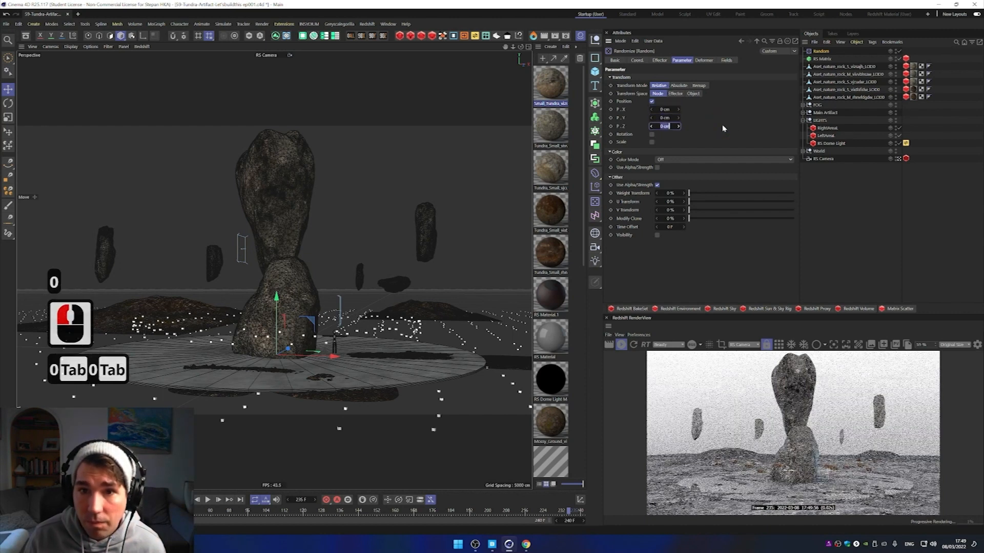
left_click(693, 122)
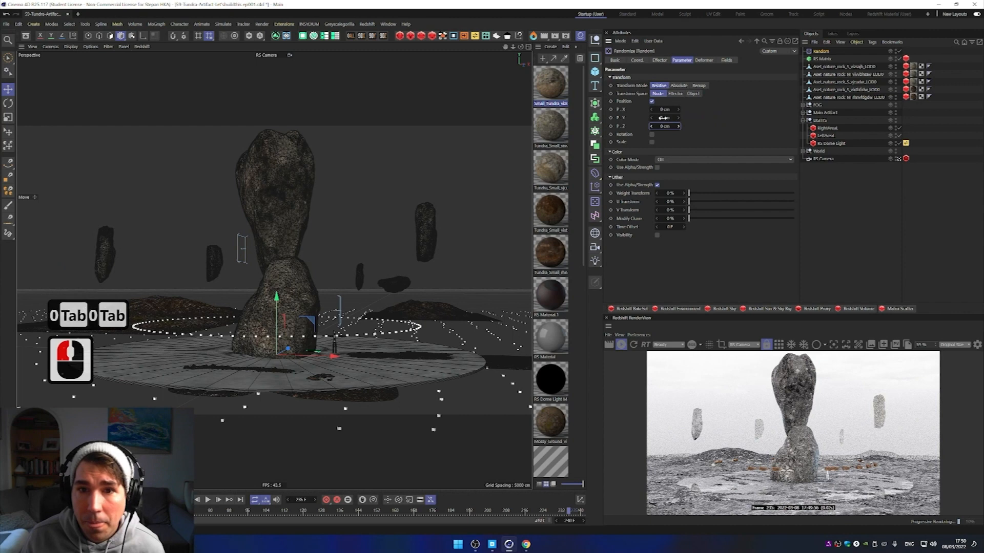
mouse_move(664, 117)
left_mouse_down()
mouse_move(699, 118)
mouse_move(661, 118)
left_mouse_up()
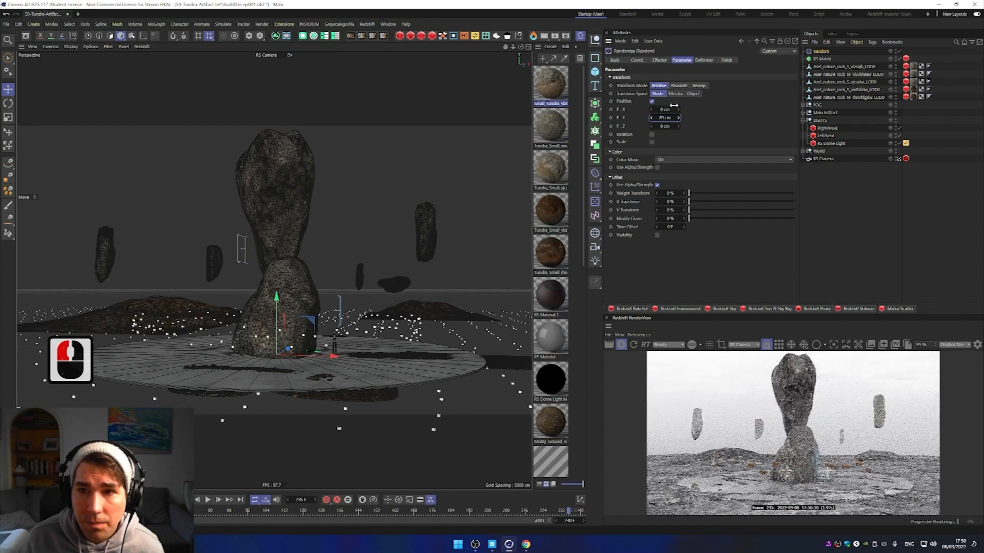
Step: Add an RS Color Correct node to the fourth rock asset's material graph and set its saturation scale to about 0.076
left_click(914, 89)
double_click(663, 123)
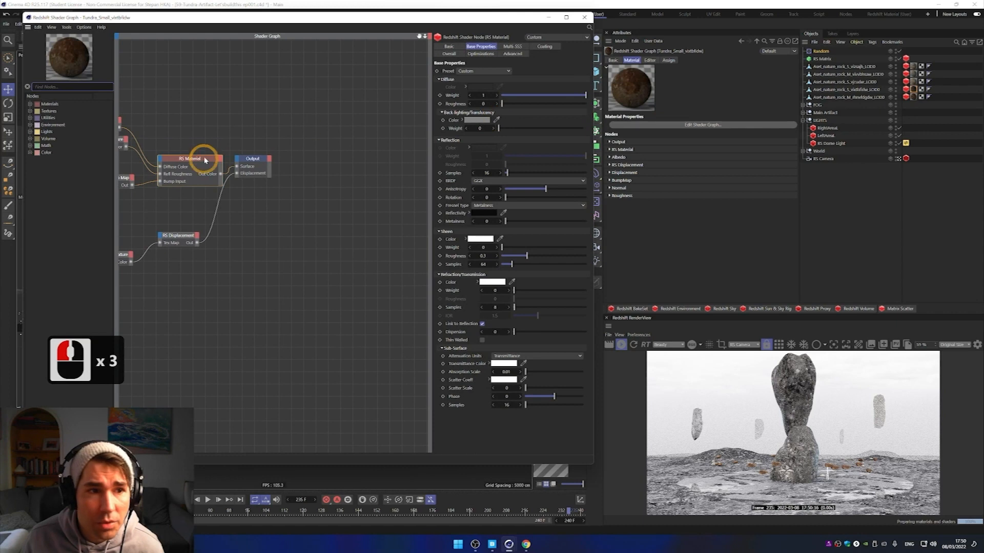
scroll(207, 127, "down", 6, "ctrl")
scroll(134, 104, "up", 7, "ctrl")
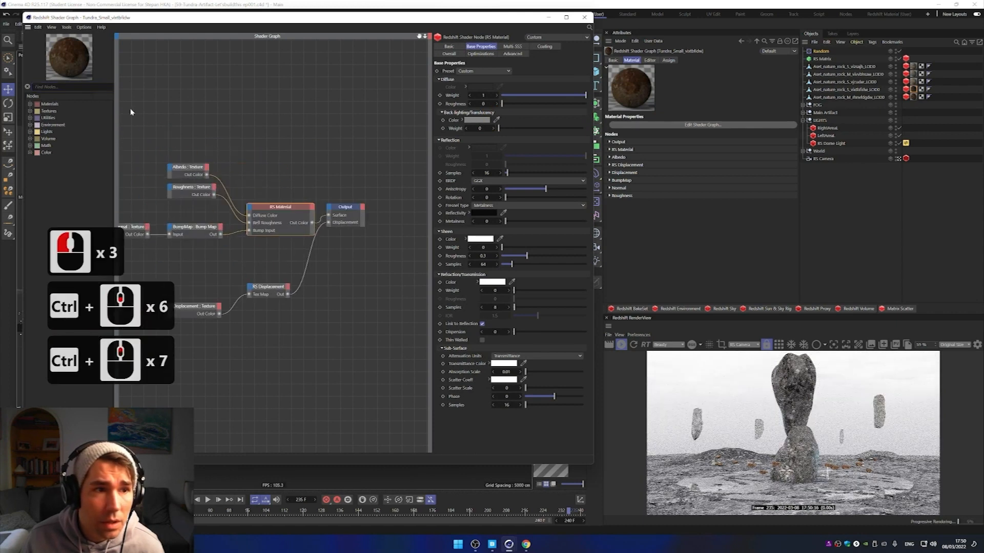
left_click(41, 87)
type("co")
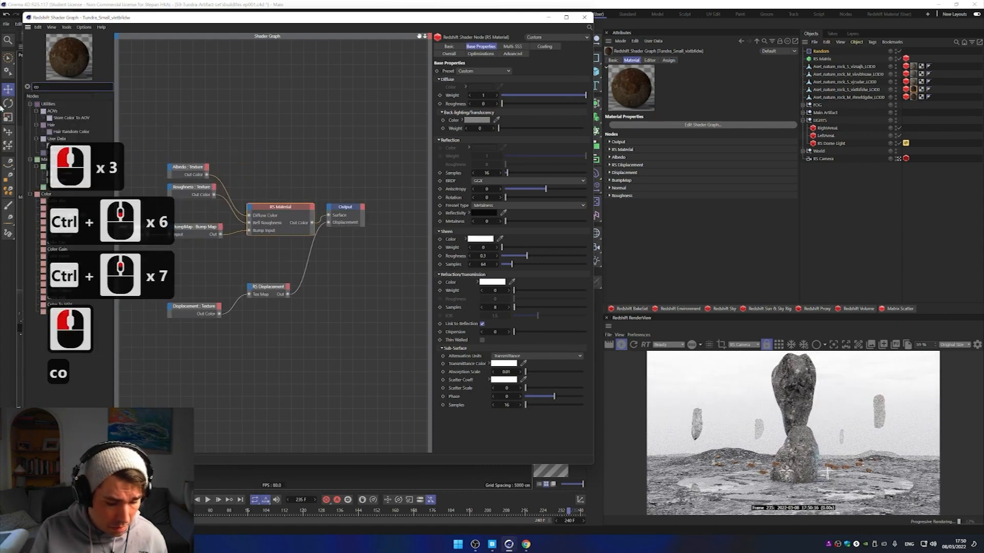
type("rre")
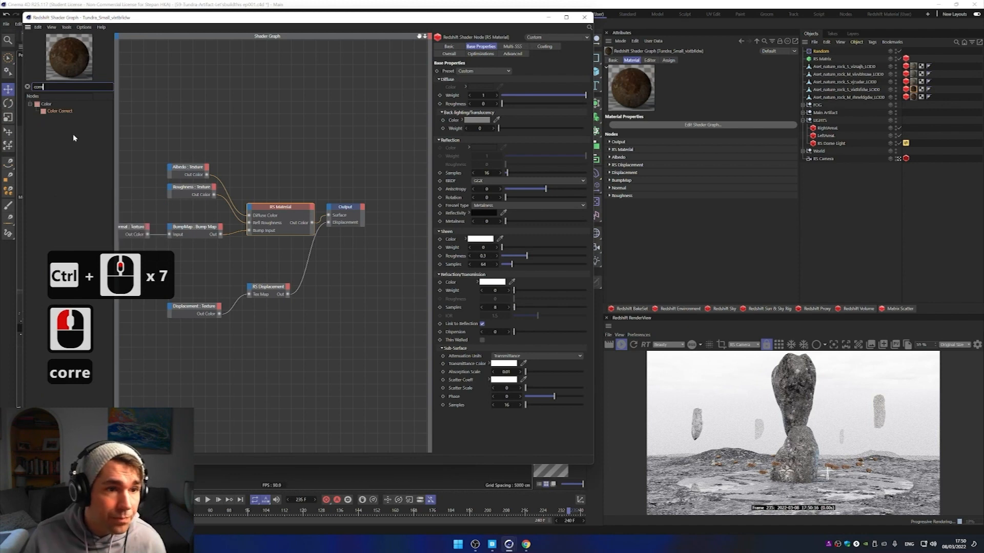
left_click_drag(70, 110, 241, 124)
left_click_drag(543, 97, 523, 101)
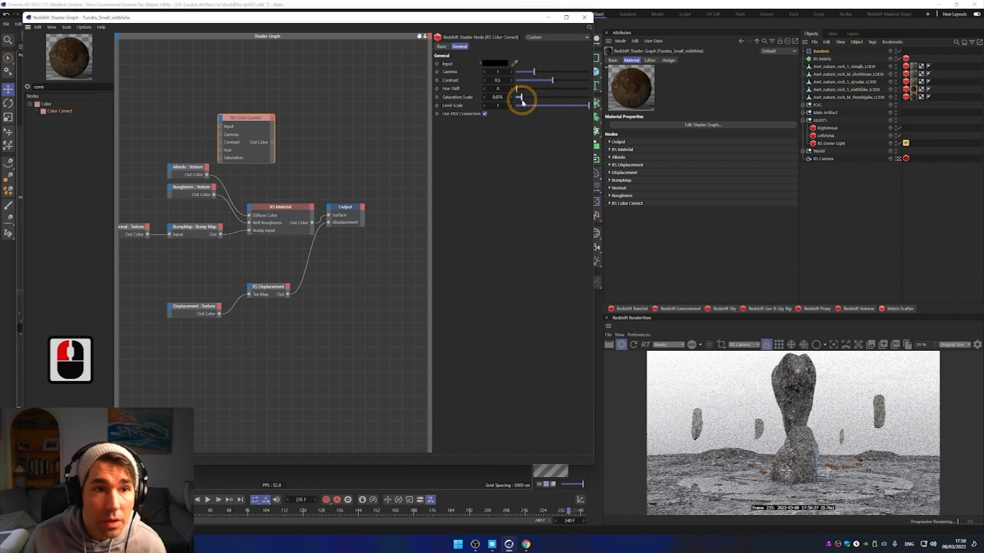
Step: Copy the Color Correct node, then route the Albedo texture through it into the RS Material's Diffuse Color
double_click(265, 119)
key("ctrl+c")
left_click_drag(207, 175, 220, 126)
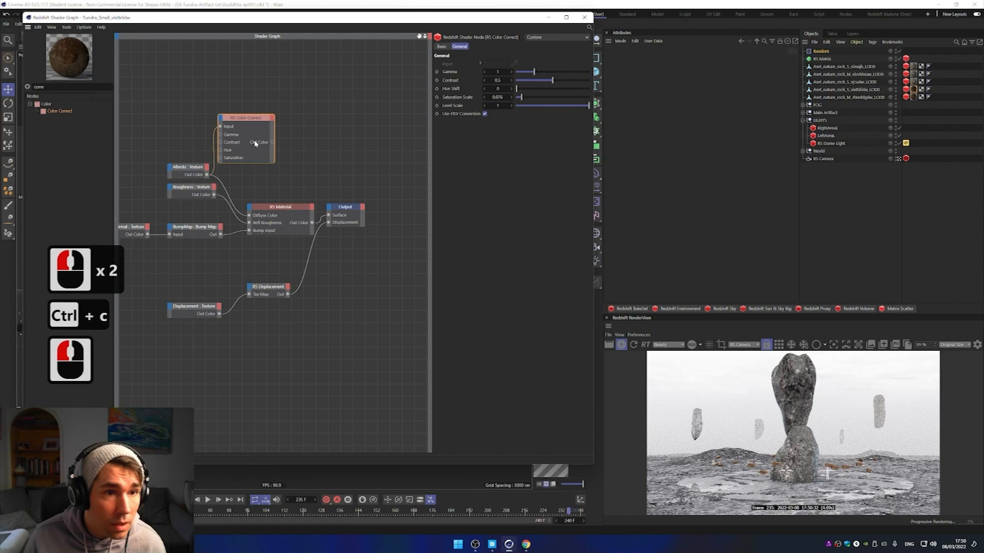
left_click_drag(272, 142, 250, 216)
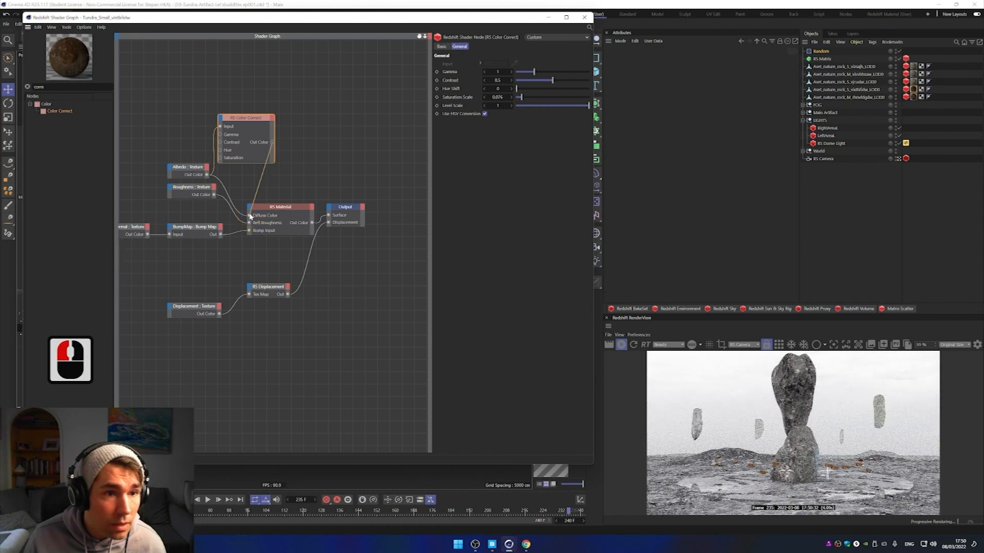
left_click(251, 216)
left_click_drag(272, 143, 251, 217)
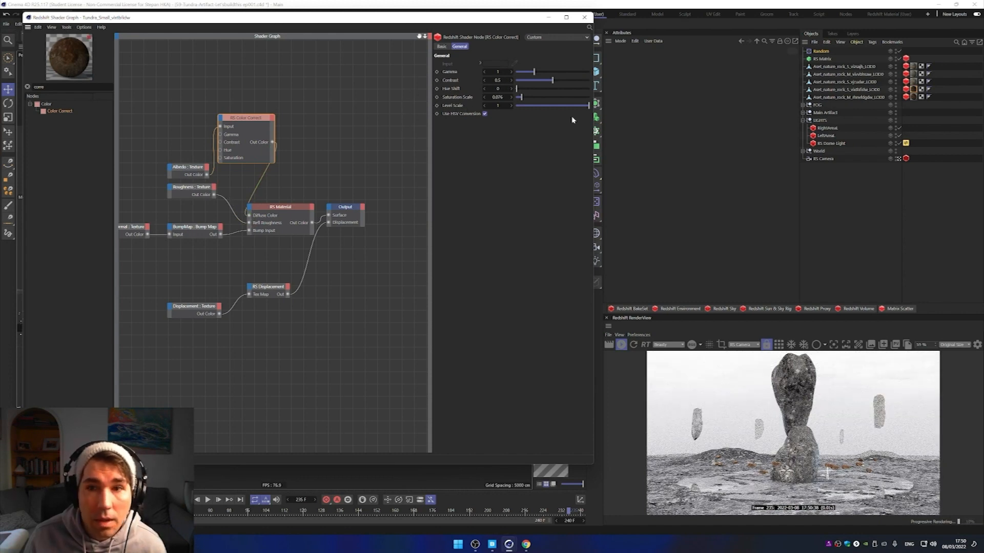
Step: Paste the Color Correct node into the fifth rock asset's material graph and connect it between the Albedo texture and Diffuse Color
left_click(913, 97)
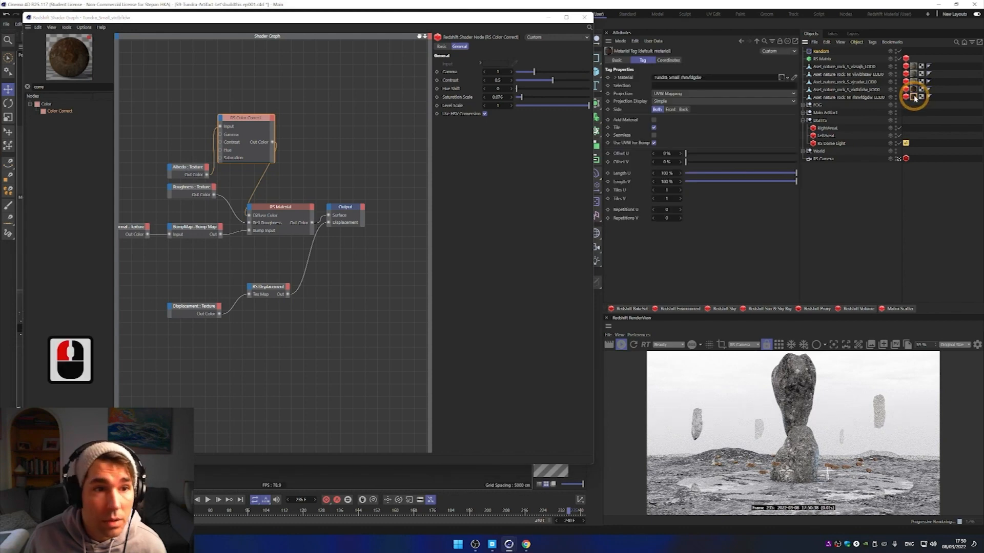
double_click(914, 97)
left_click(193, 157)
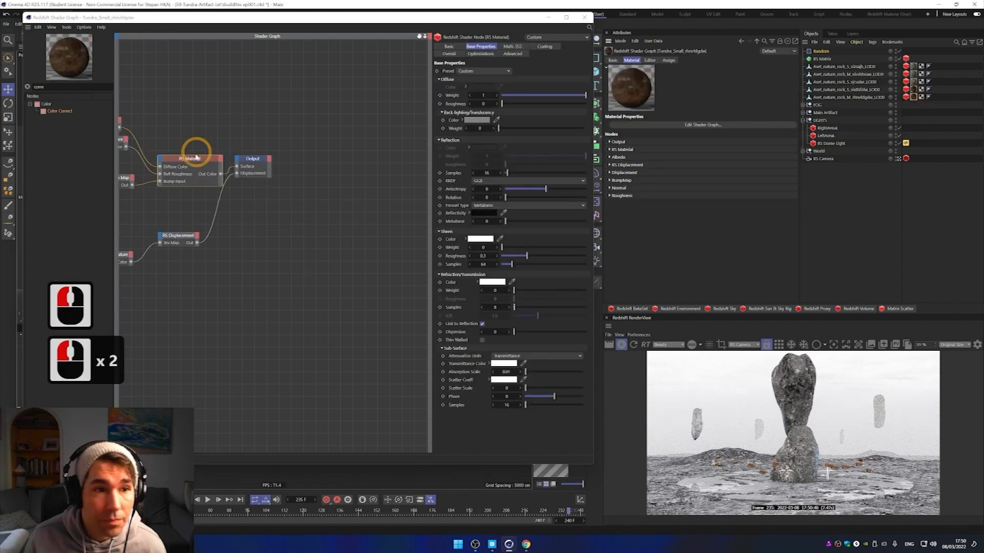
scroll(233, 129, "down", 6, "ctrl")
scroll(139, 103, "up", 7, "ctrl")
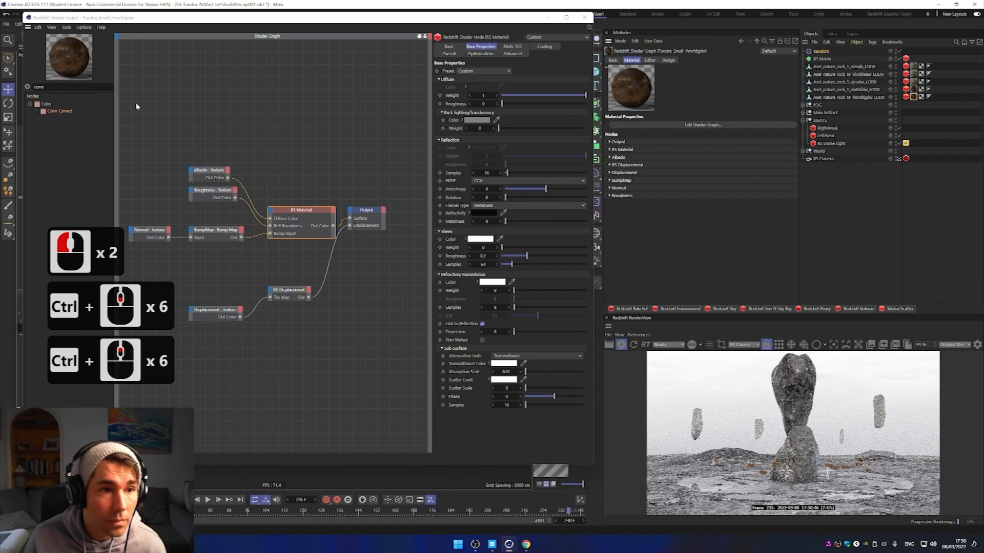
key("ctrl+v")
left_click_drag(228, 178, 221, 128)
left_click_drag(273, 144, 270, 218)
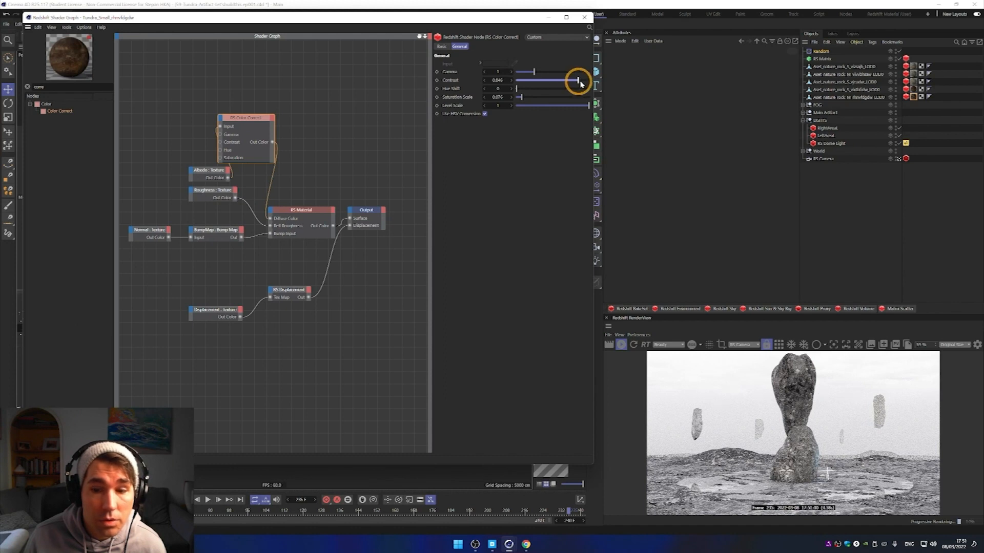
Step: Raise the Color Correct contrast in the fifth rock's material to about 0.83 and close the shader graph
left_click(580, 81)
left_click(573, 81)
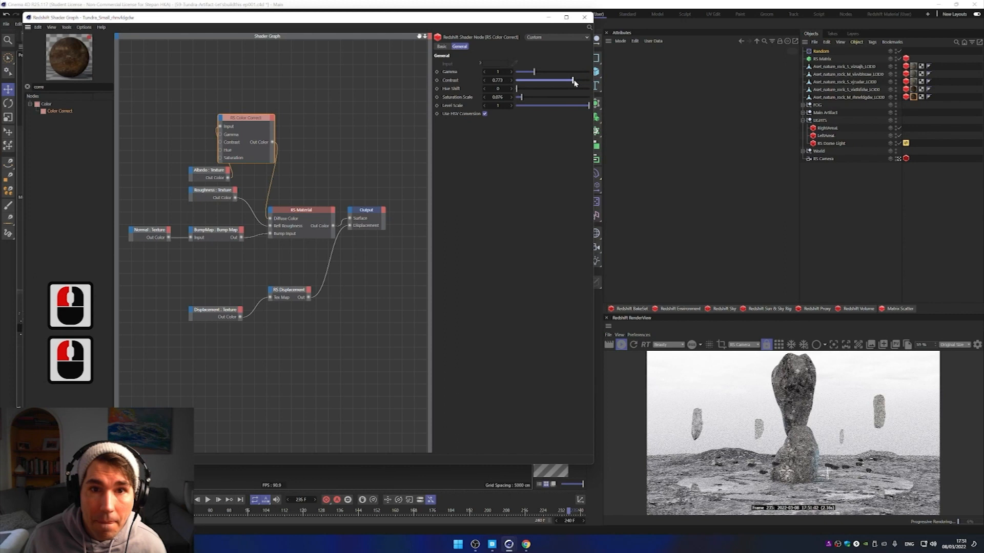
left_click(584, 18)
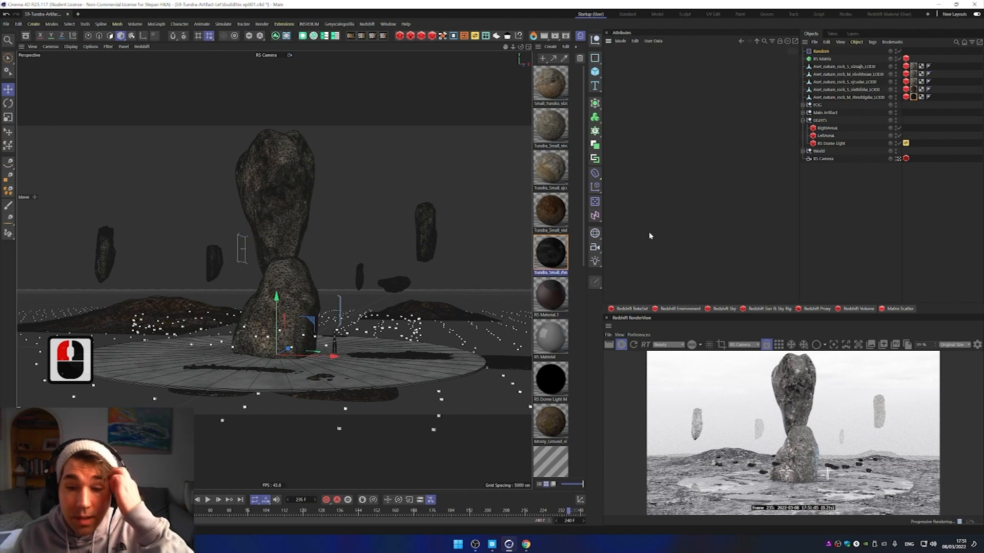
Step: Group the Random effector, RS Matrix and five rock assets under a null named Levitating Rocks
left_click(824, 59)
left_click(826, 97)
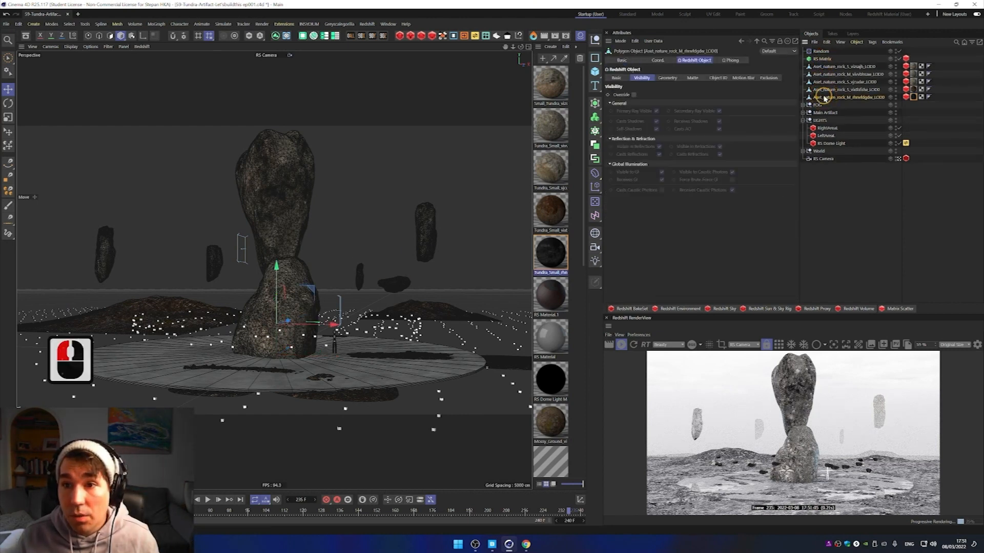
left_click(822, 53, "shift")
key("alt+g")
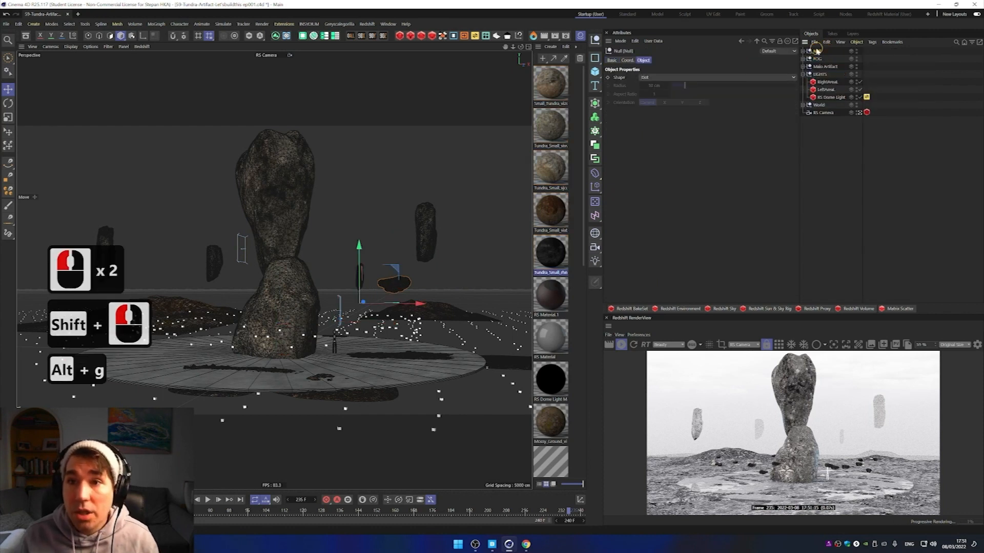
double_click(808, 50)
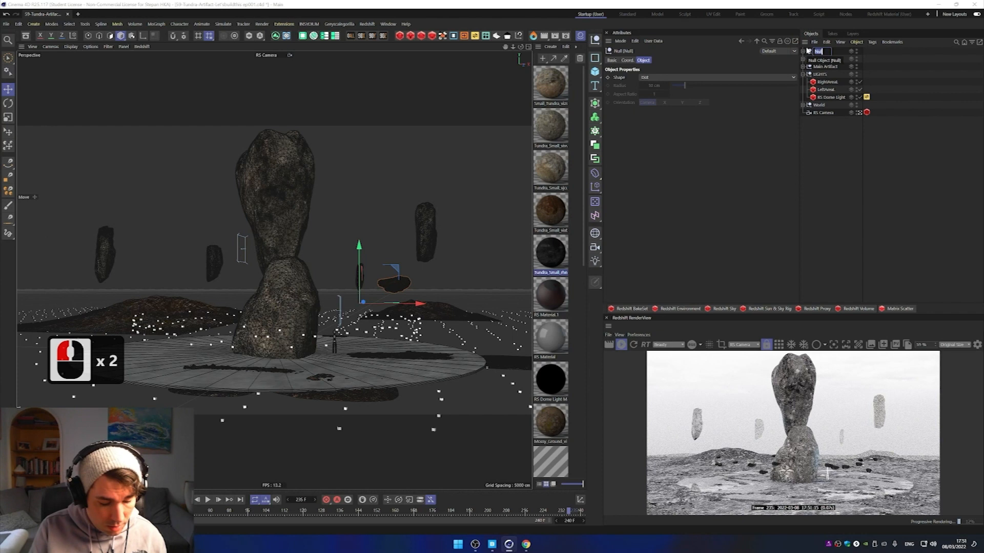
type("Levitating Rocks")
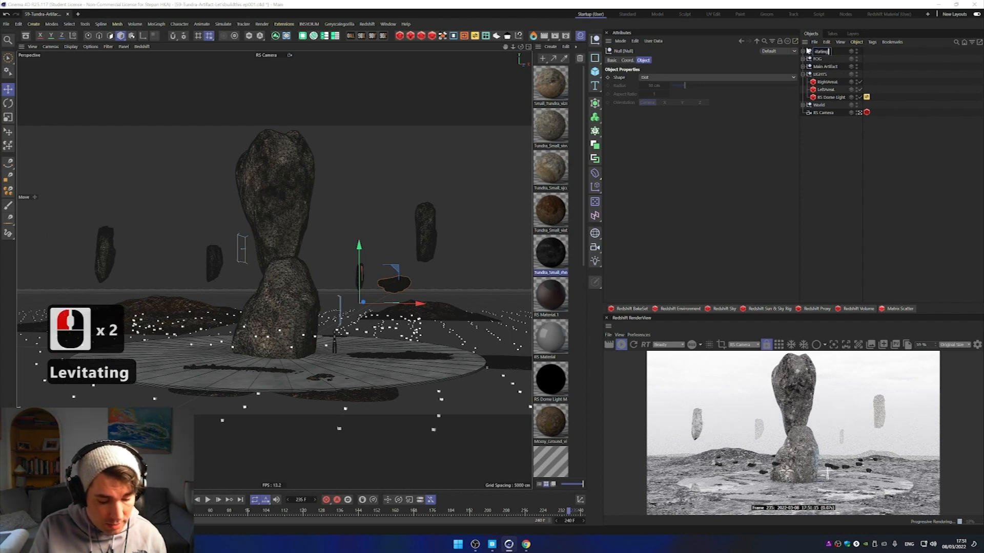
key("Return")
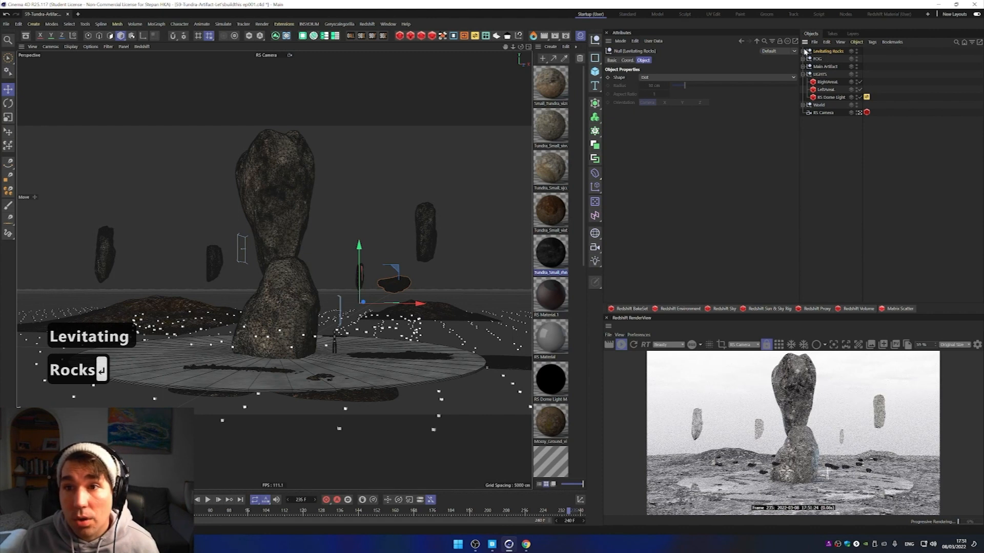
Step: Lower the RS Matrix slightly along Y and set its particles' scale multiplier to 0.3
left_click(803, 51)
left_click(826, 66)
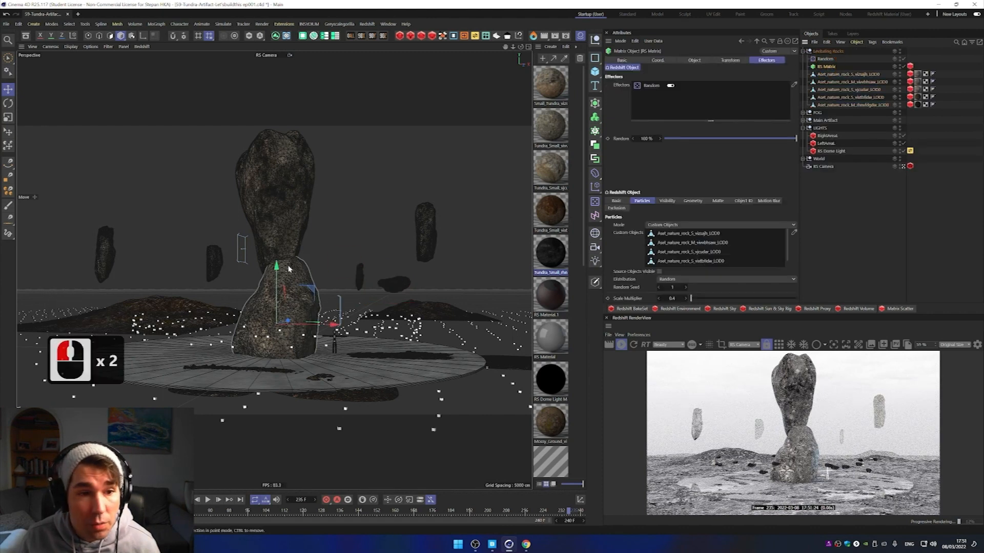
left_click_drag(276, 266, 277, 274)
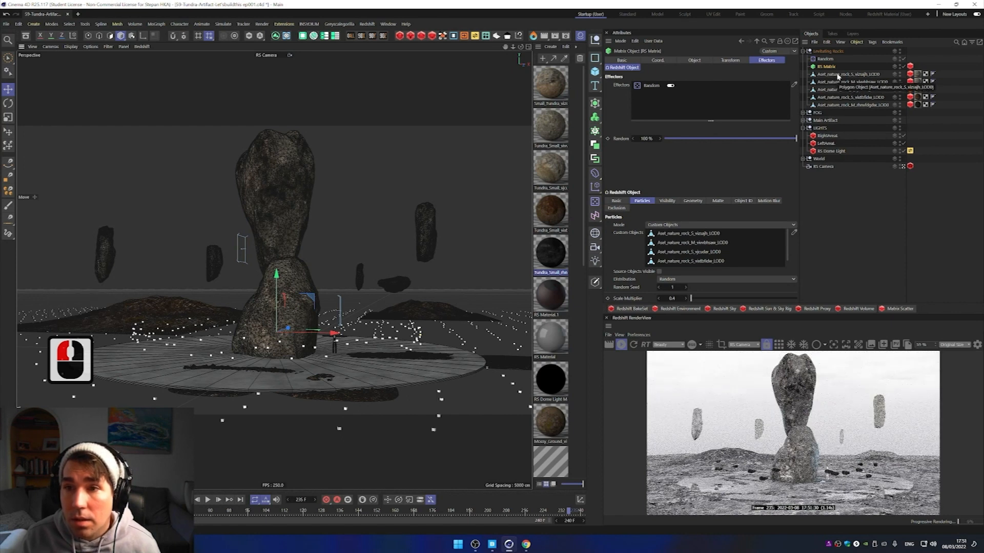
left_click_drag(668, 299, 729, 303)
type("0.3")
key("Return")
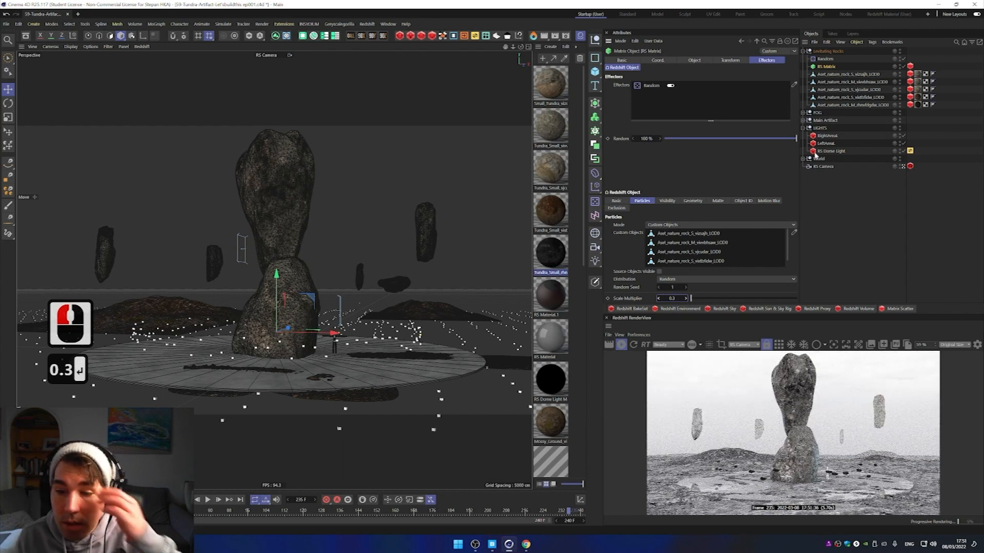
Step: Enable rotation on the Random effector with heading, pitch and bank offsets, bank about 127°, and set its Y position offset to 9 cm
left_click(825, 59)
left_click(658, 82)
left_click(651, 133)
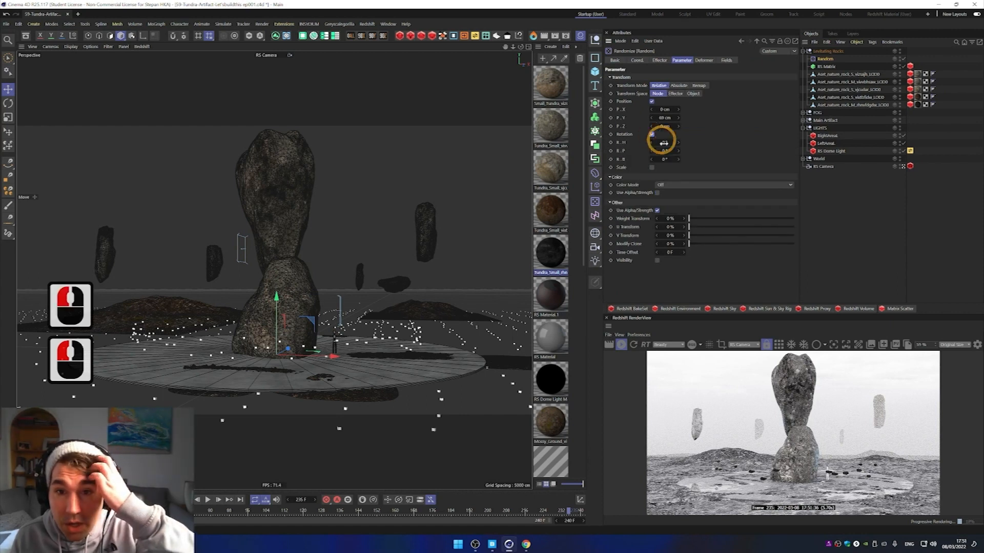
left_click(666, 151)
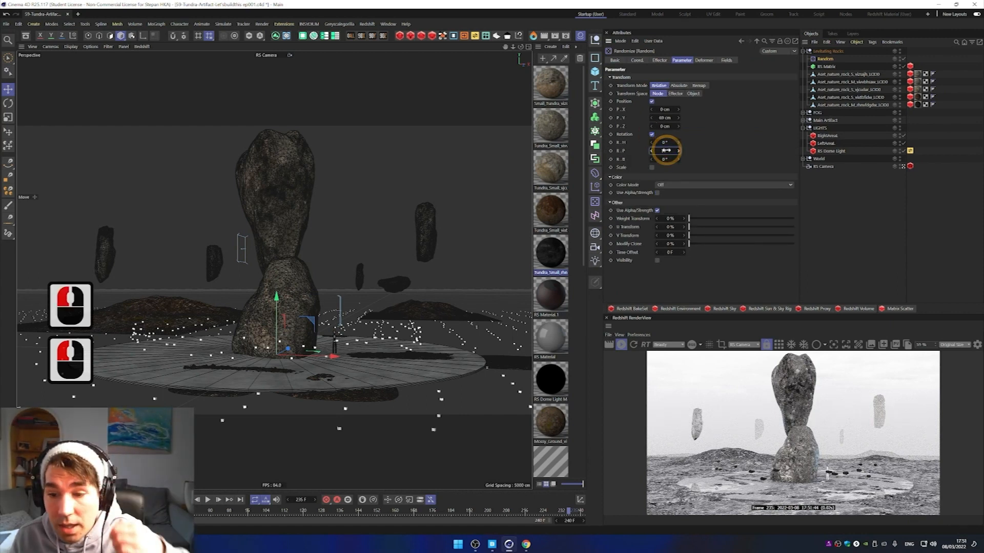
left_click_drag(669, 144, 661, 161)
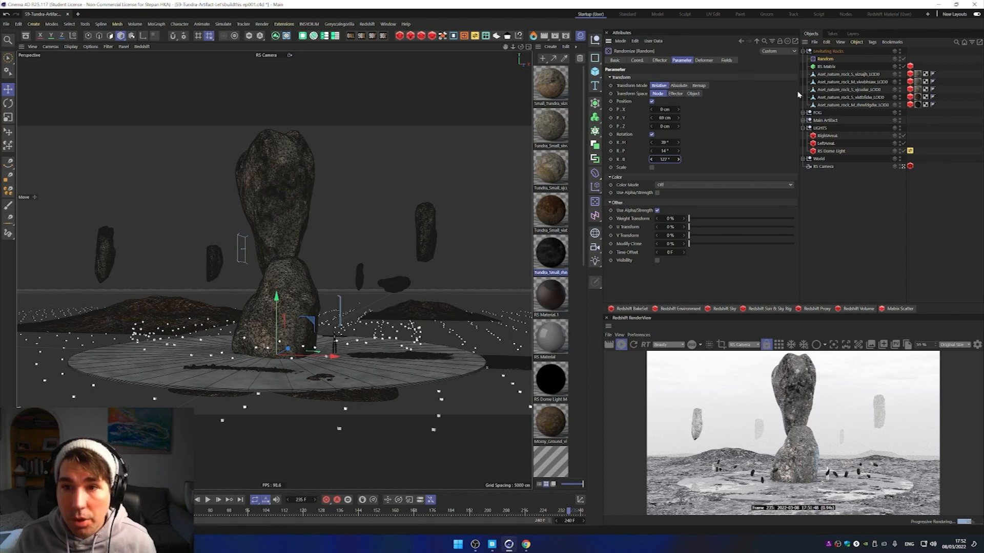
left_click_drag(673, 119, 659, 122)
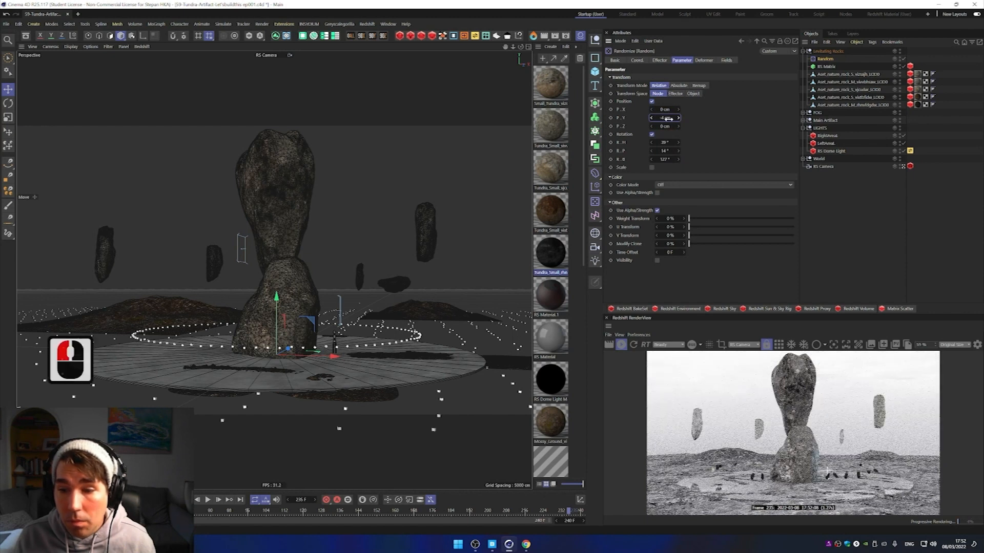
left_click_drag(669, 118, 770, 118)
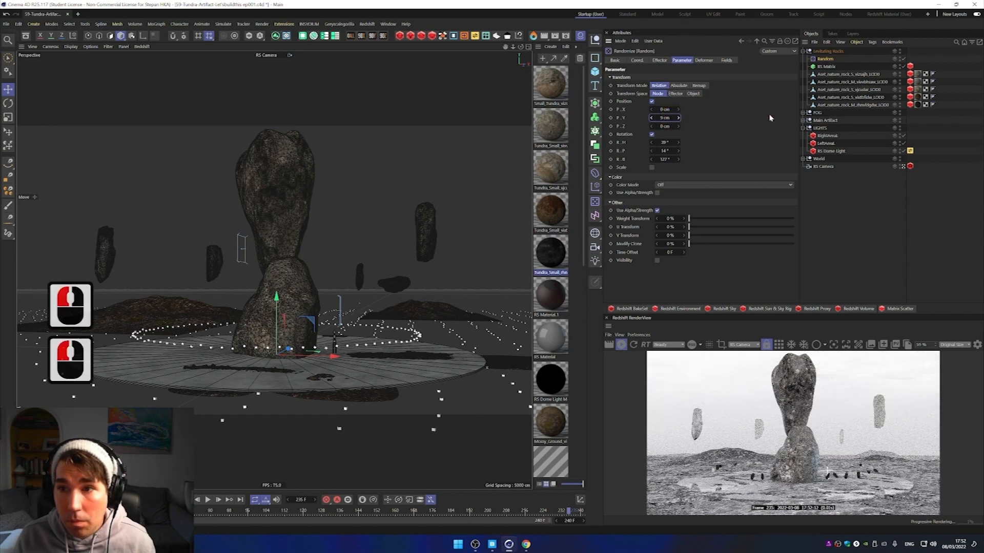
Step: Set the Color Correct contrast in the fourth rock's material to about 0.39 after trying higher values, and close the graph
double_click(917, 97)
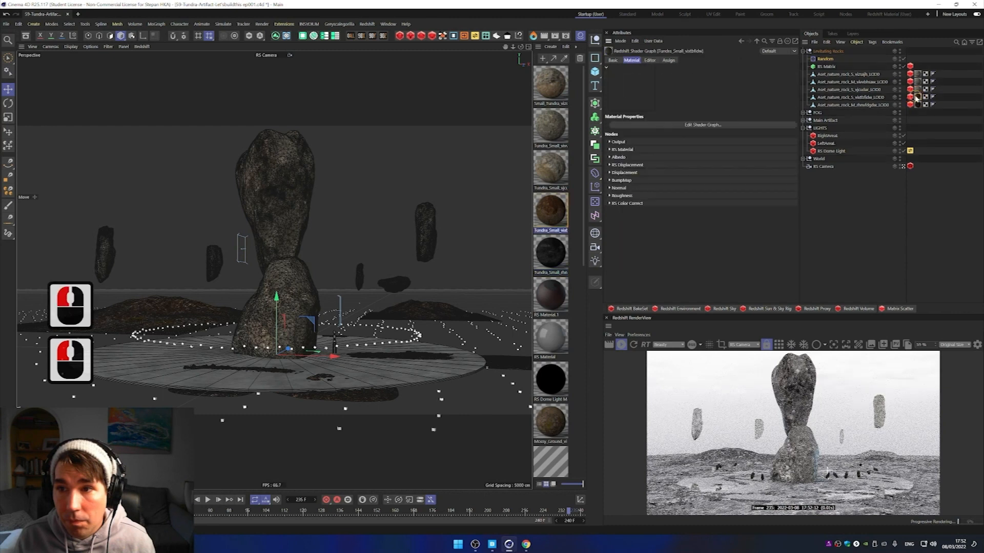
left_click(670, 128)
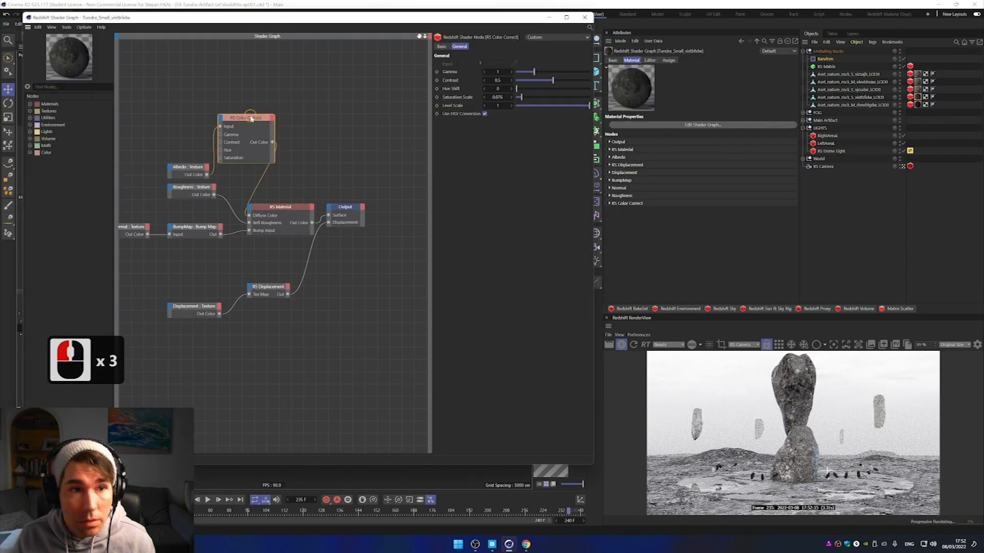
left_click(552, 79)
left_click_drag(560, 80, 568, 85)
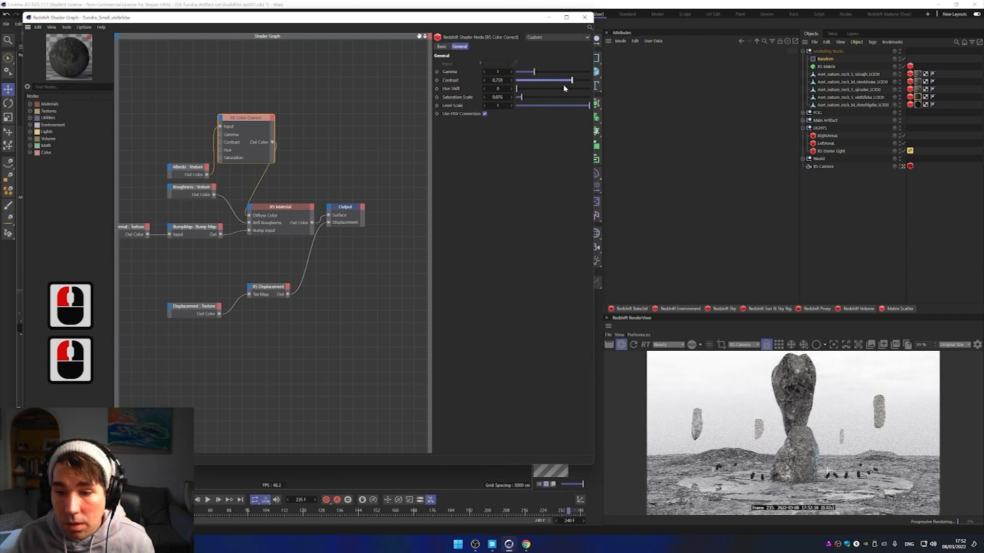
left_click_drag(551, 83, 544, 83)
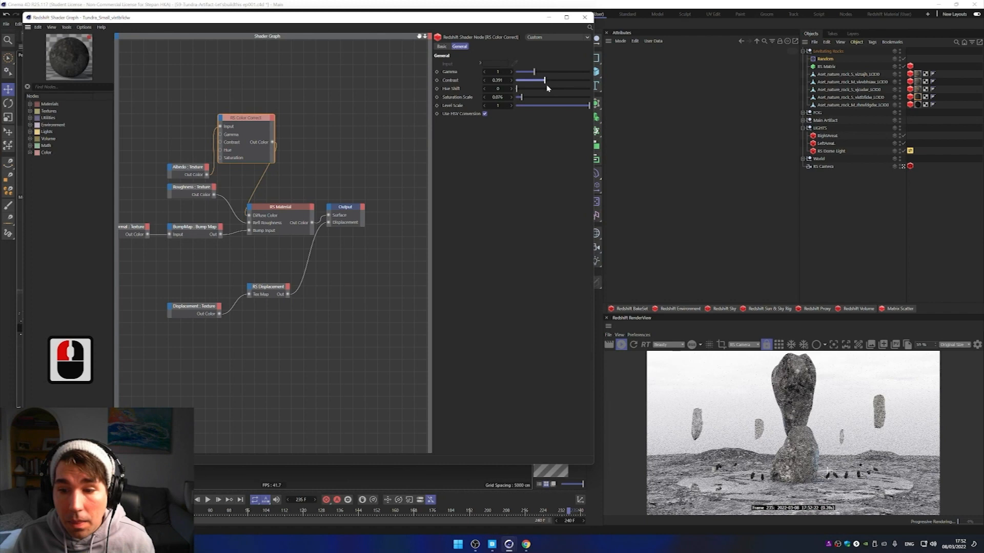
left_click(585, 17)
Step: Set the Color Correct contrast in the fifth rock's material to about 0.614 and close the graph
left_click(931, 107)
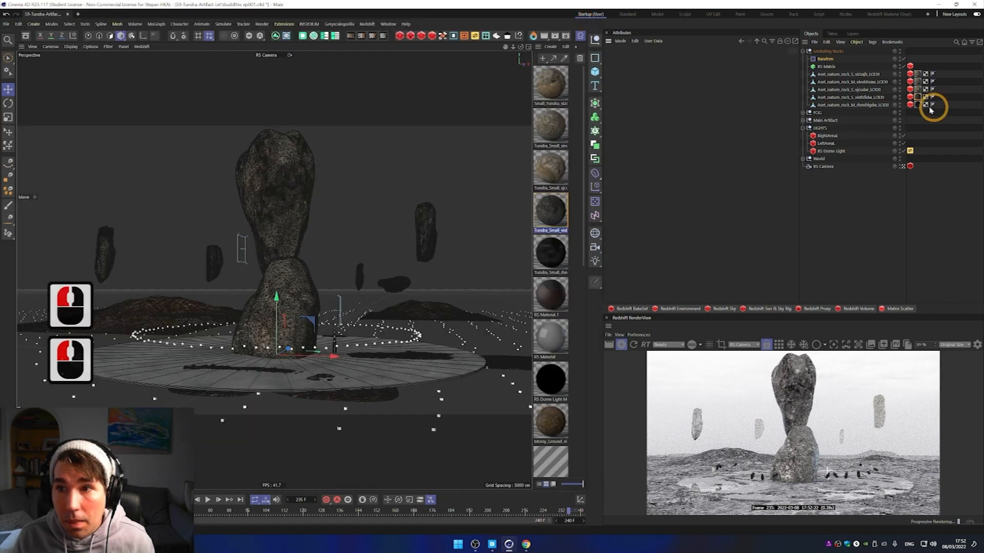
left_click(917, 105)
left_click(700, 126)
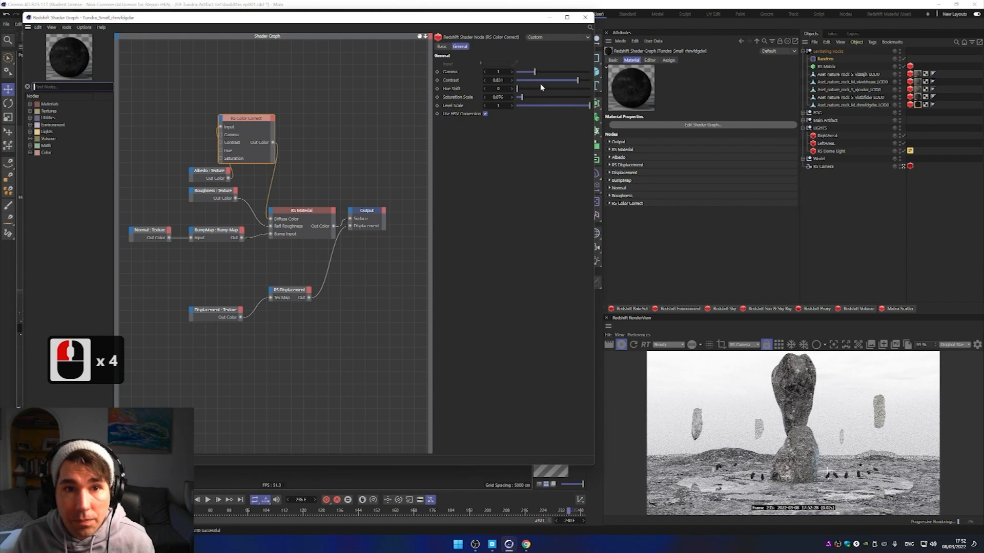
left_click_drag(546, 81, 562, 81)
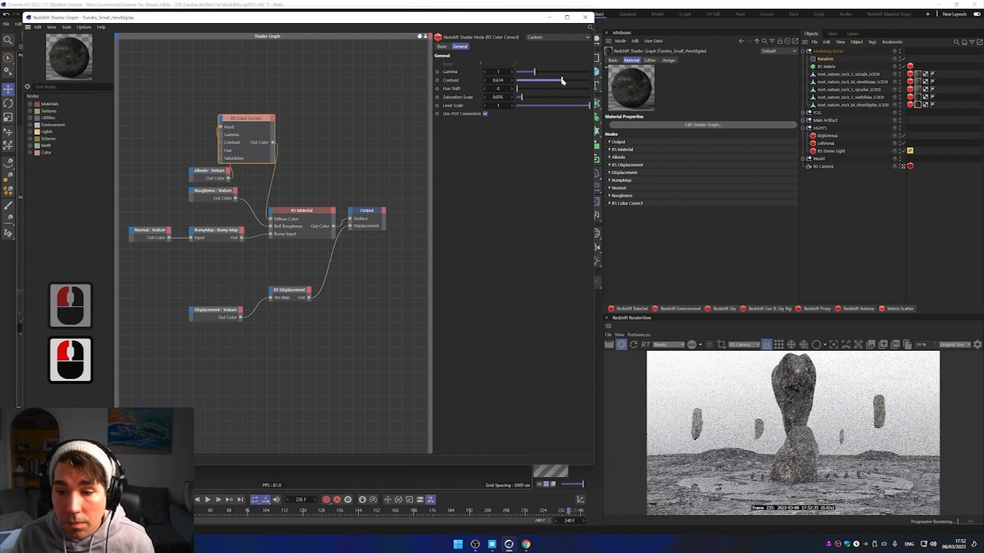
left_click(586, 18)
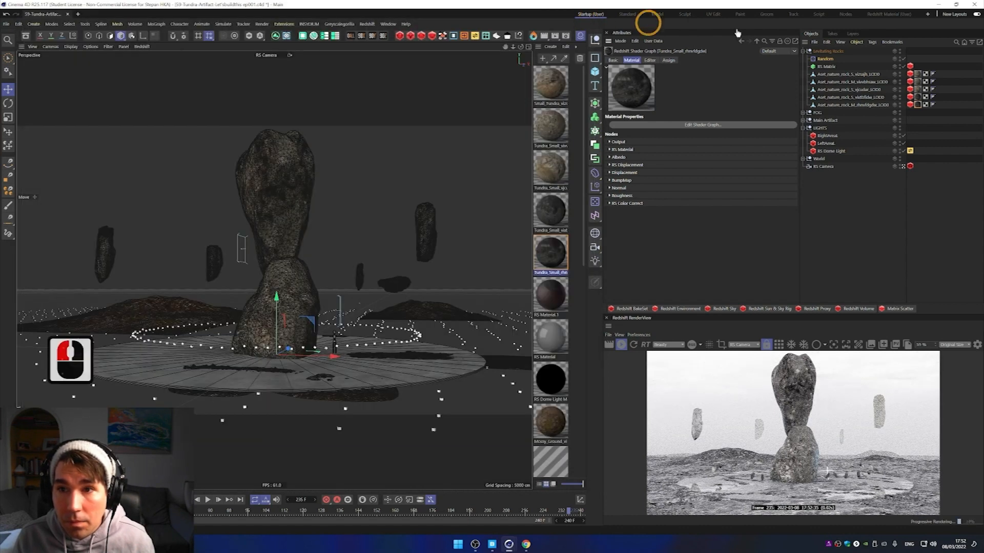
Step: Set the random seed of the RS Matrix's Redshift particles to 4, keeping the Random distribution
left_click(827, 67)
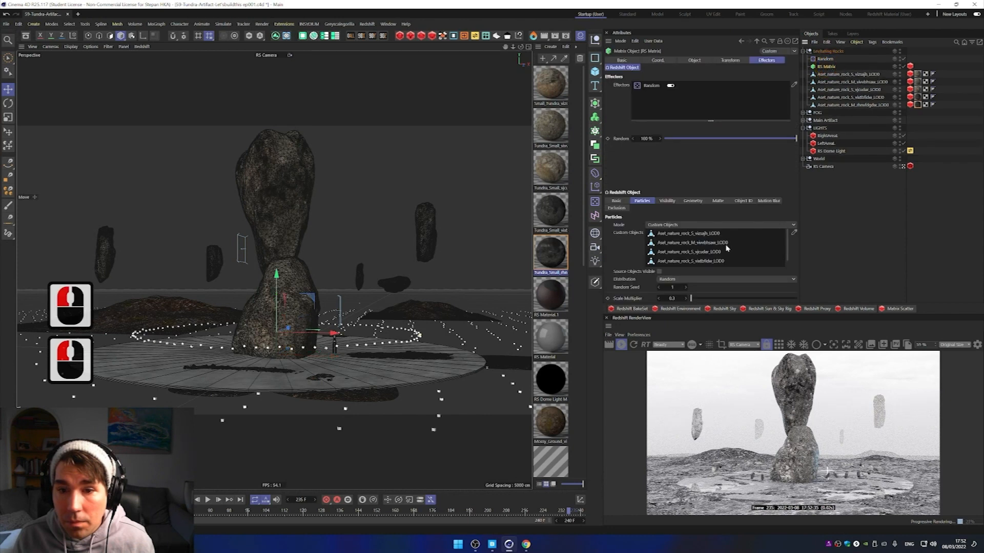
scroll(727, 248, "down", 2)
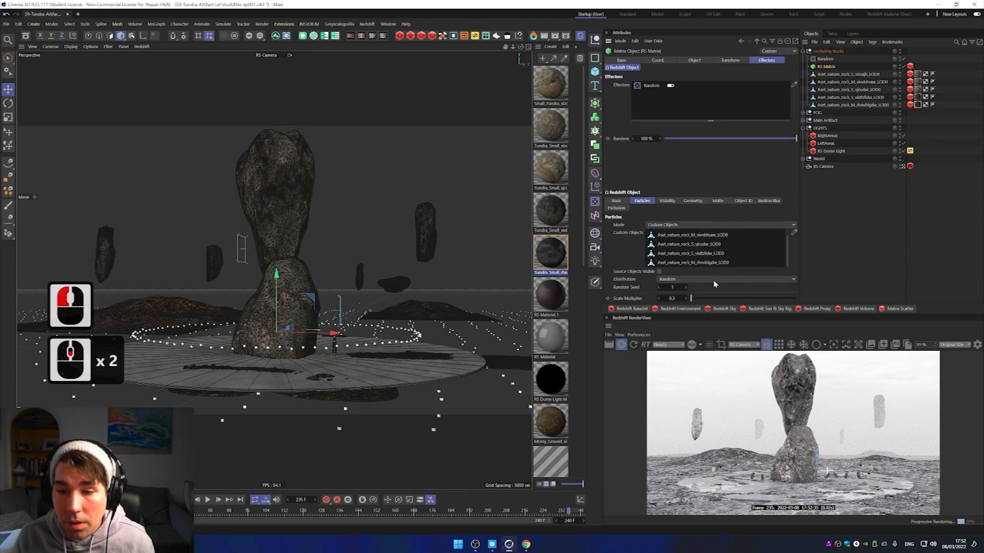
left_click(686, 288)
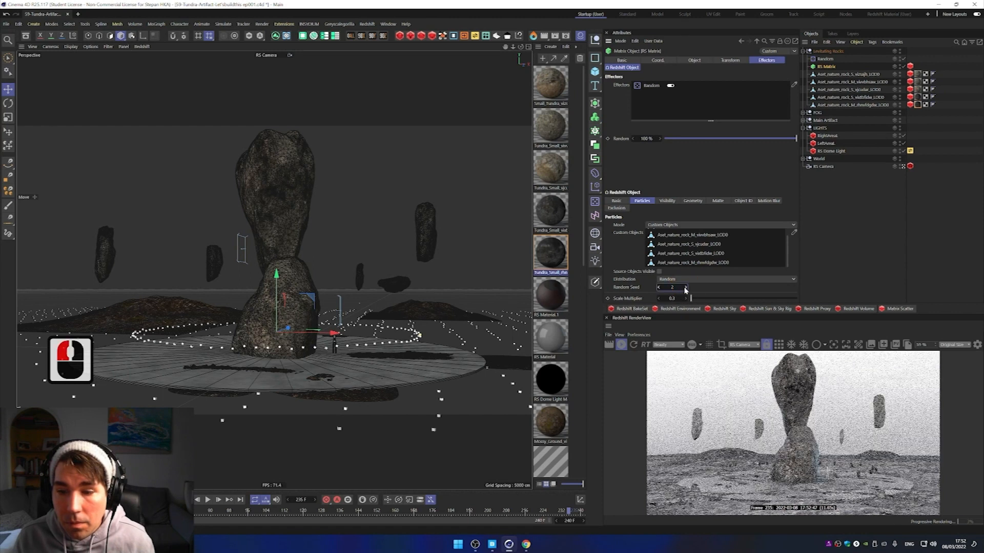
left_click(689, 279)
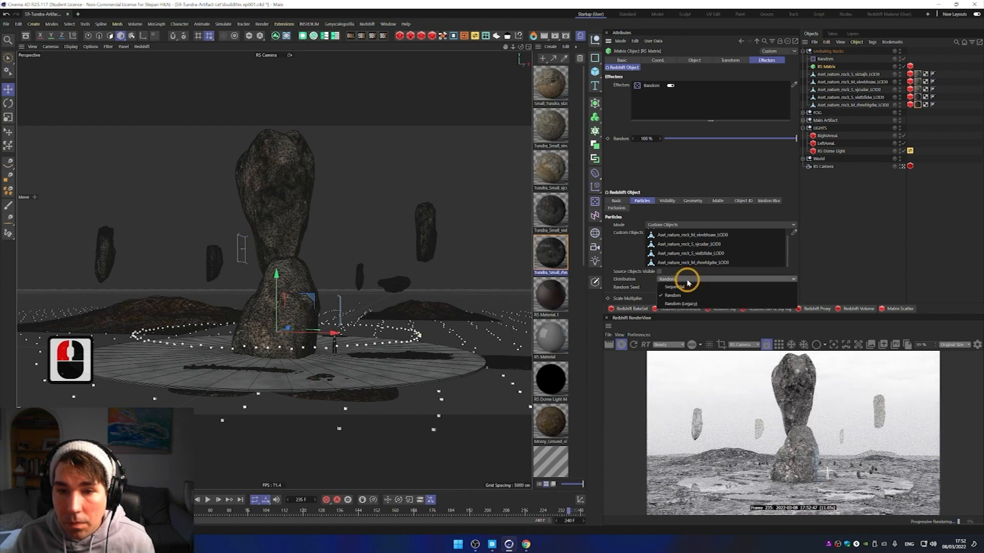
left_click(688, 283)
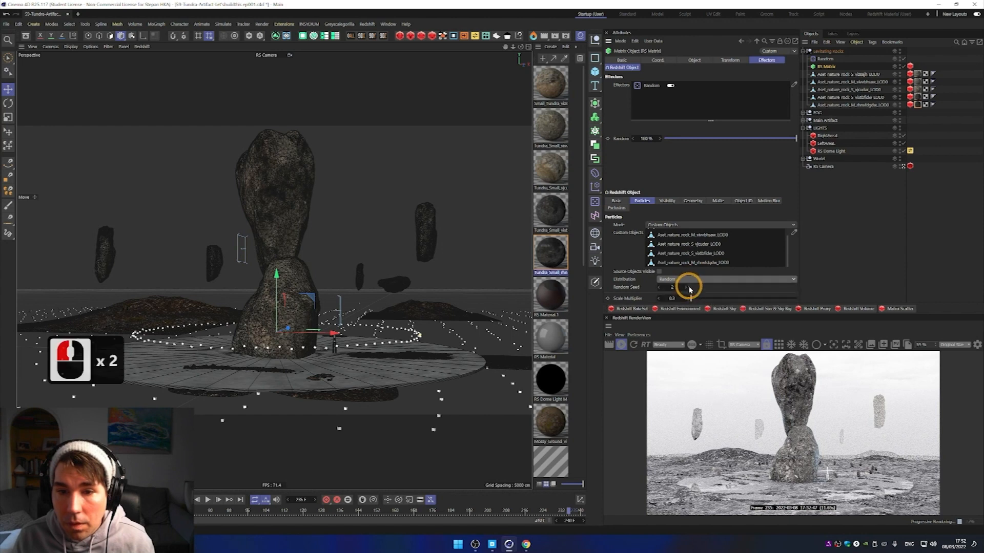
left_click(687, 288)
left_click(688, 289)
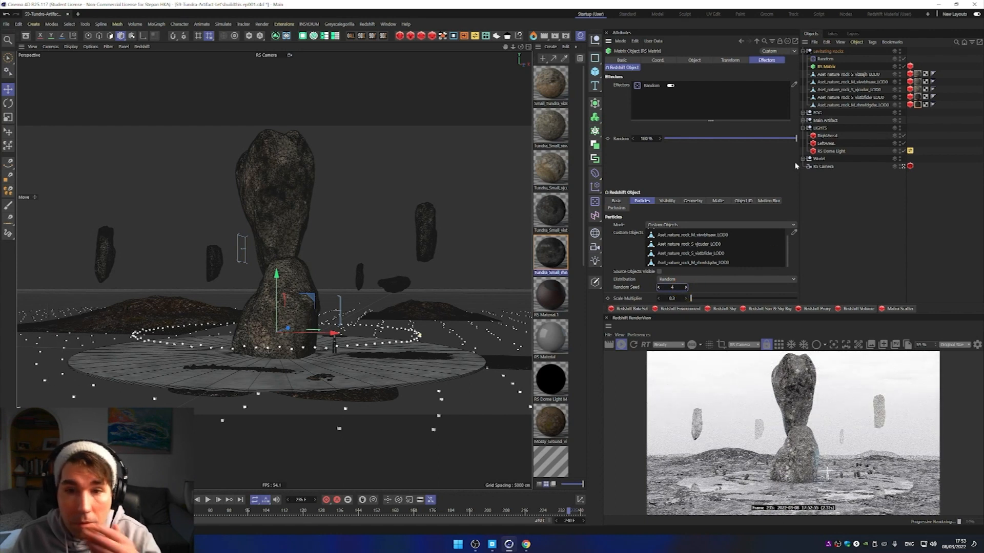
Step: Enable scale variation on the Random effector with uniform scale and set its scale value to 2
left_click(826, 58)
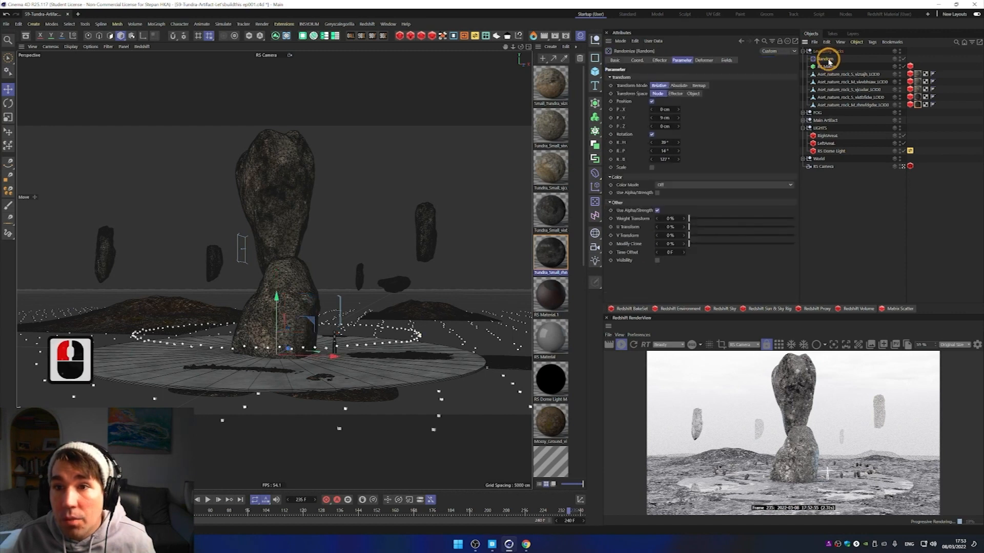
left_click(652, 168)
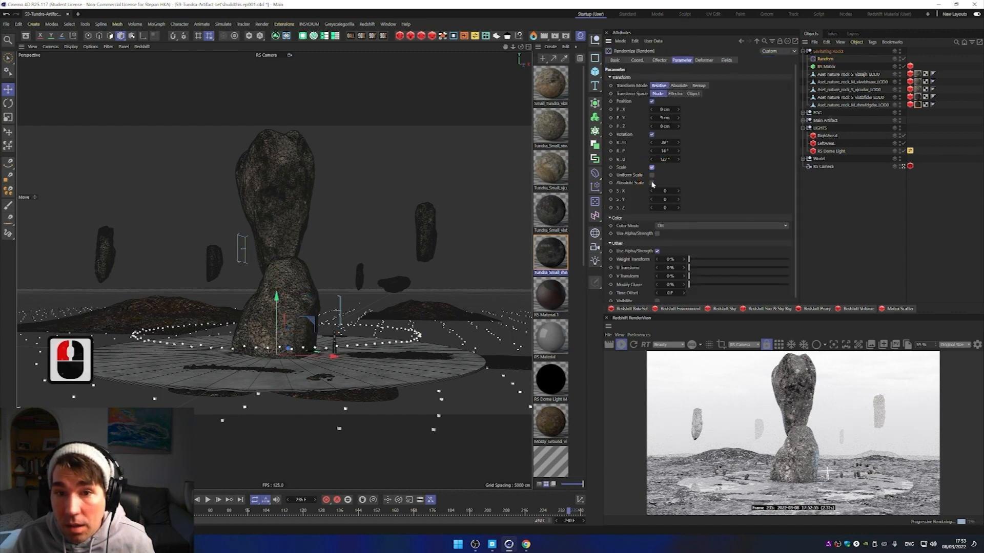
left_click(652, 175)
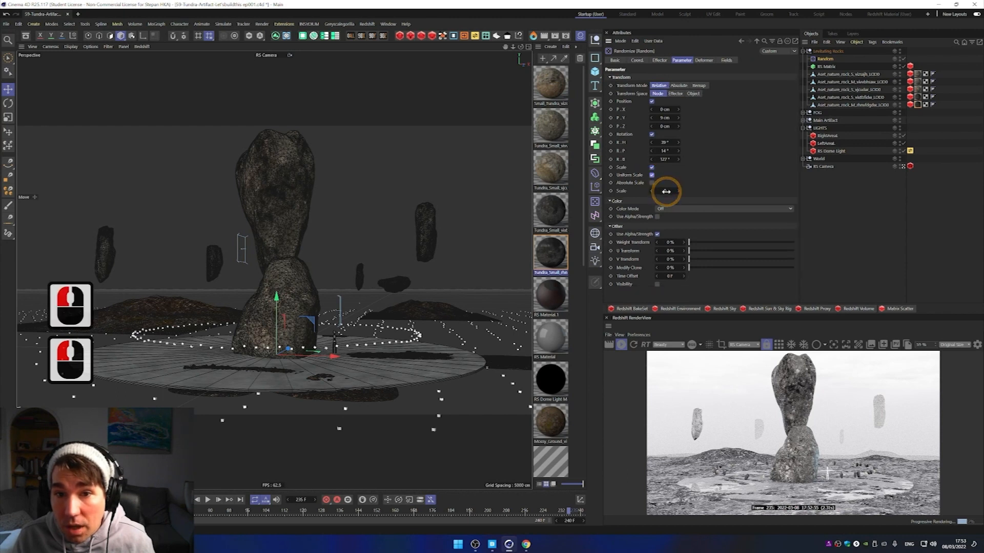
left_click(665, 191)
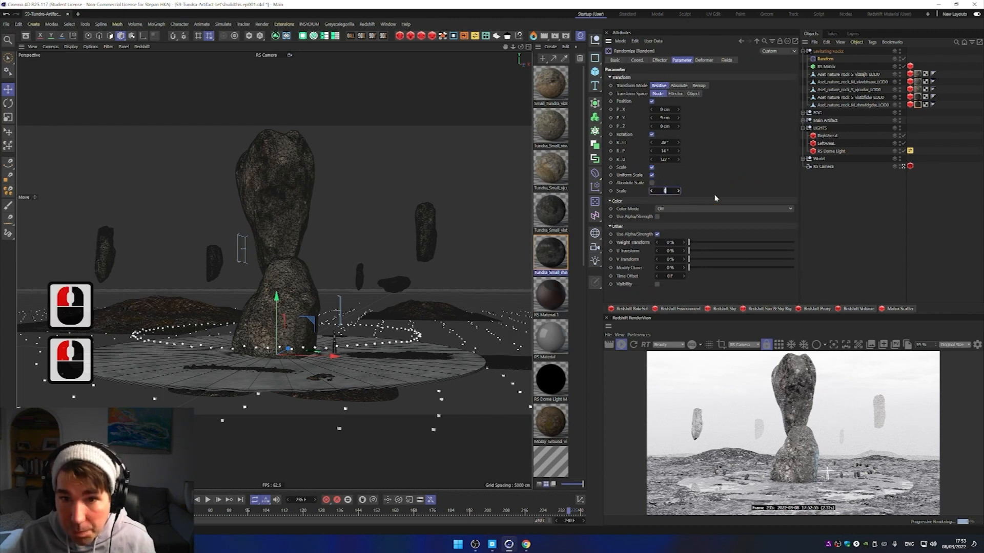
type("2")
key("Return")
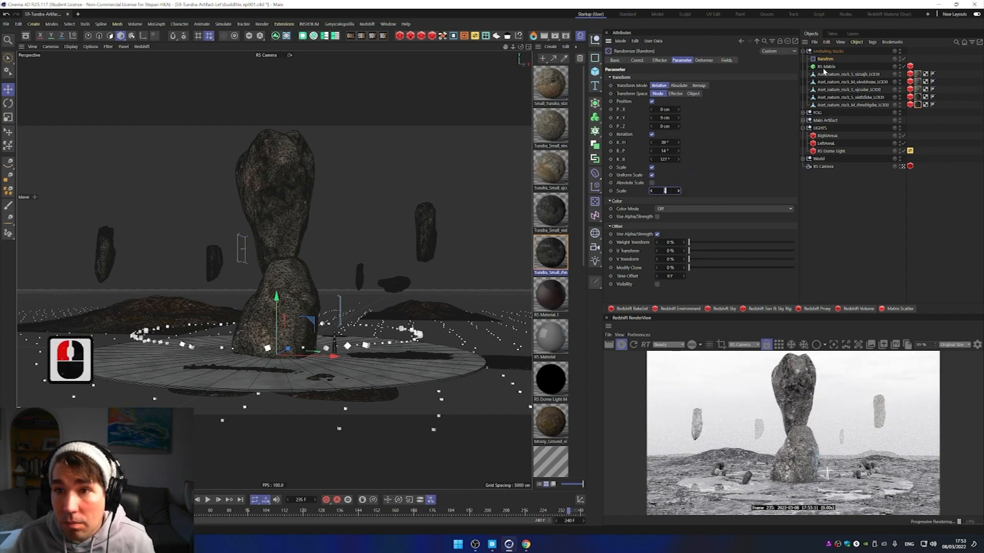
Step: Set the scale multiplier of the RS Matrix's Redshift particles to 0.1
left_click(823, 68)
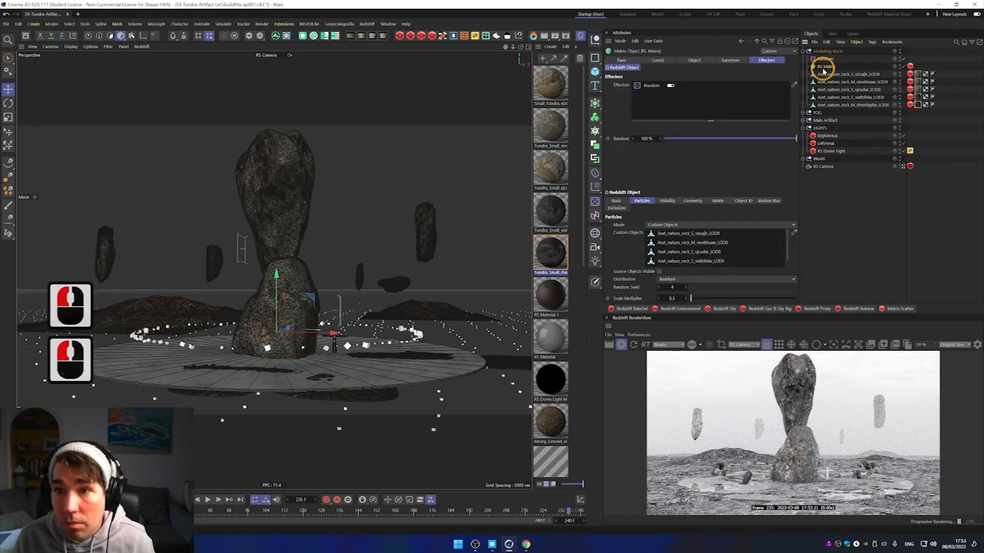
left_click(672, 299)
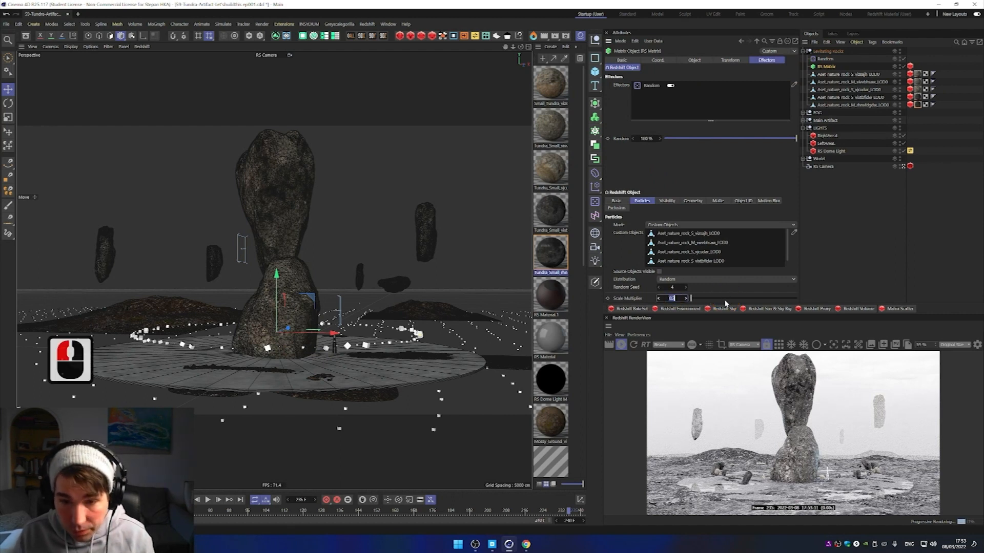
type("0.1")
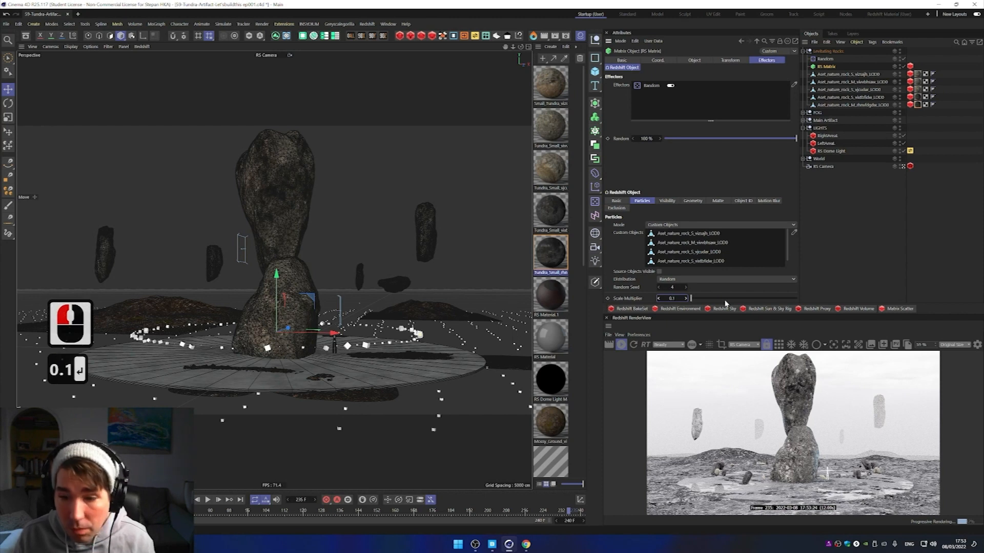
key("Return")
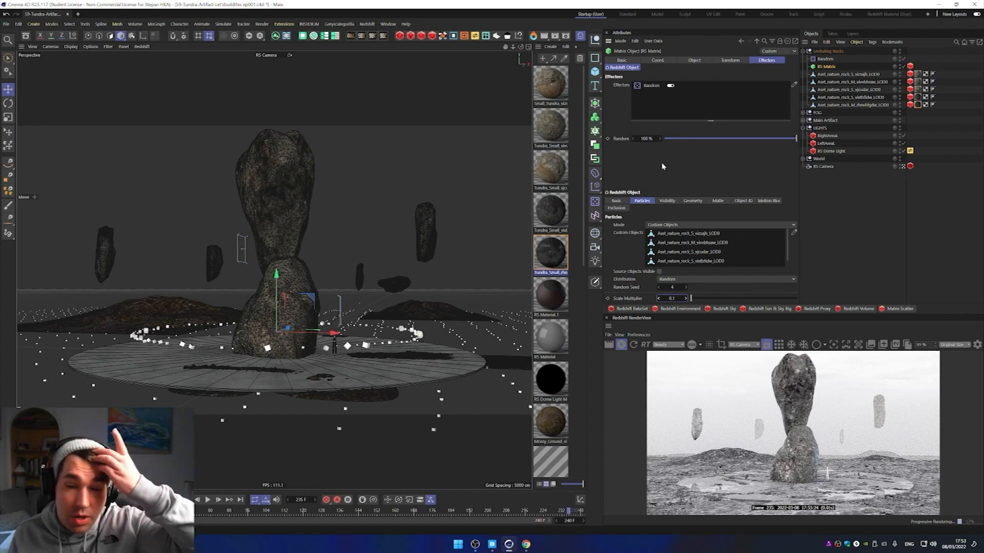
Step: Set the RS Matrix's radial count to 400 to make the stone ring around the artifact denser
left_click(825, 59)
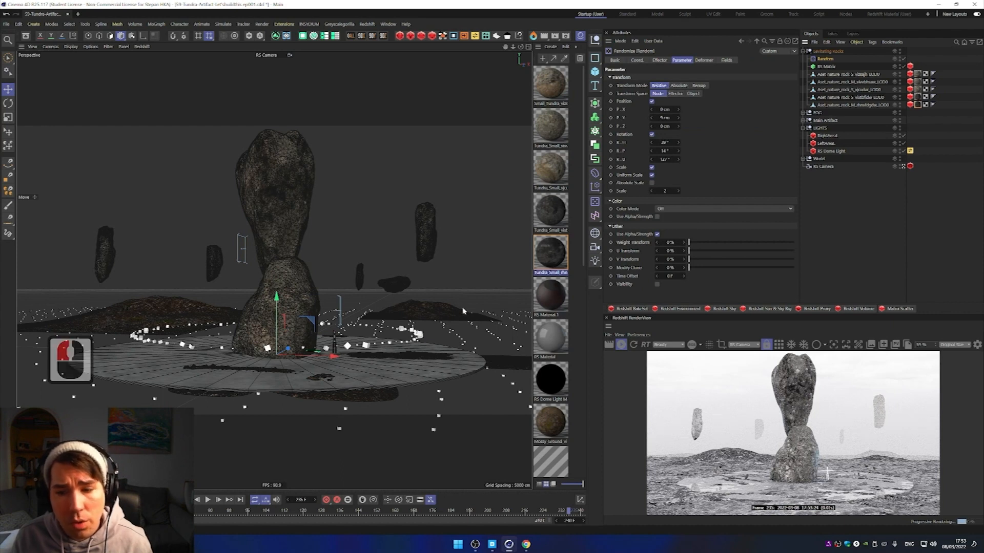
middle_click_drag(296, 336, 304, 297, "alt")
scroll(305, 296, "up", 11, "alt")
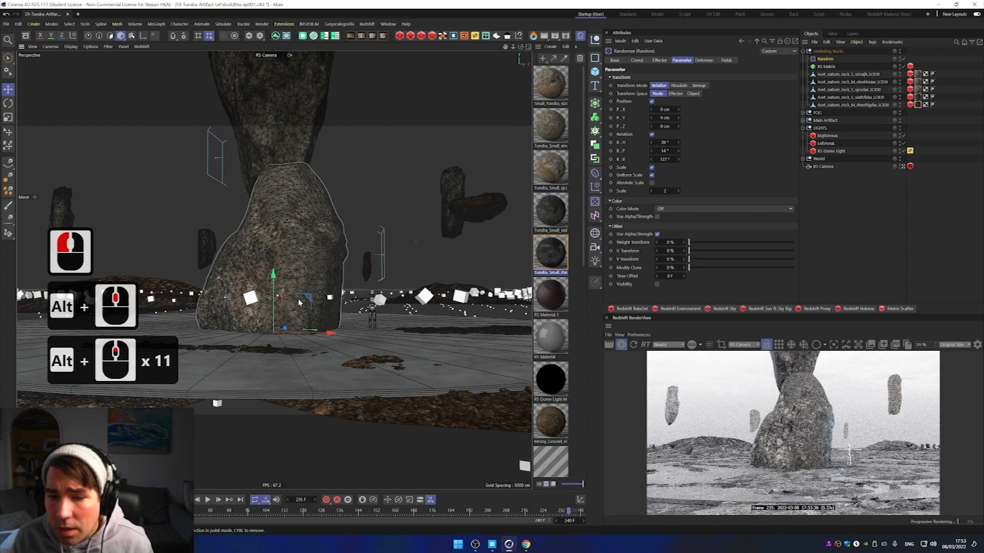
left_click(825, 67)
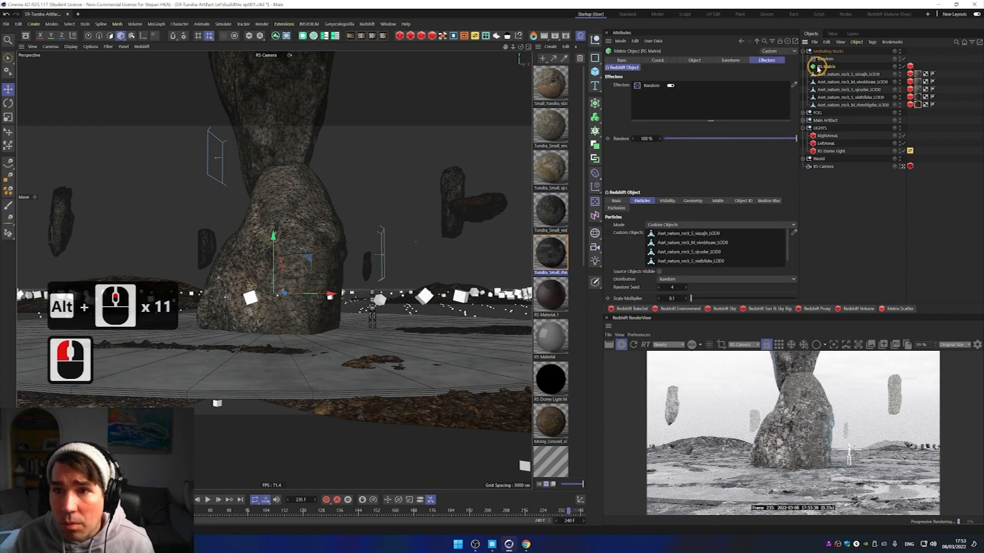
left_click(694, 60)
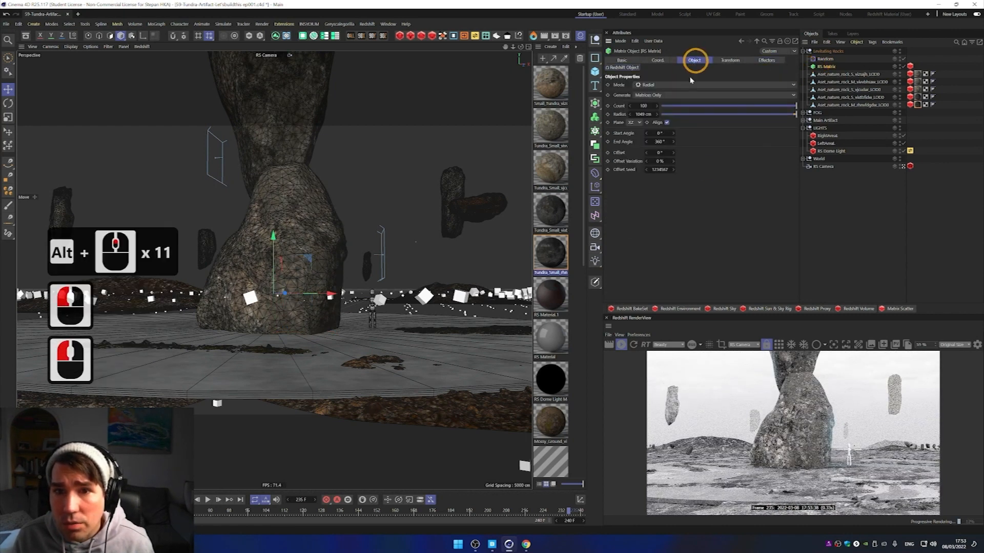
left_click(646, 107)
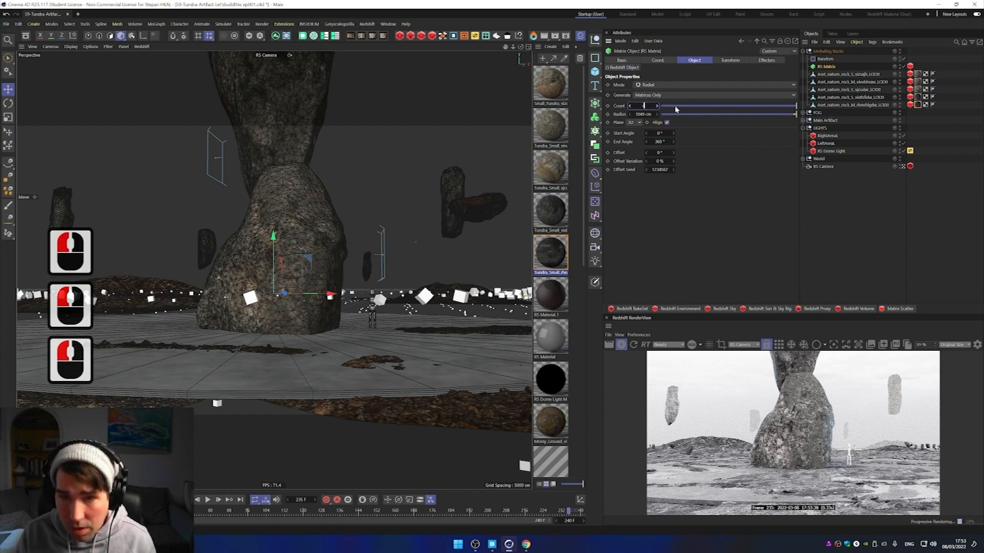
type("400")
key("Return")
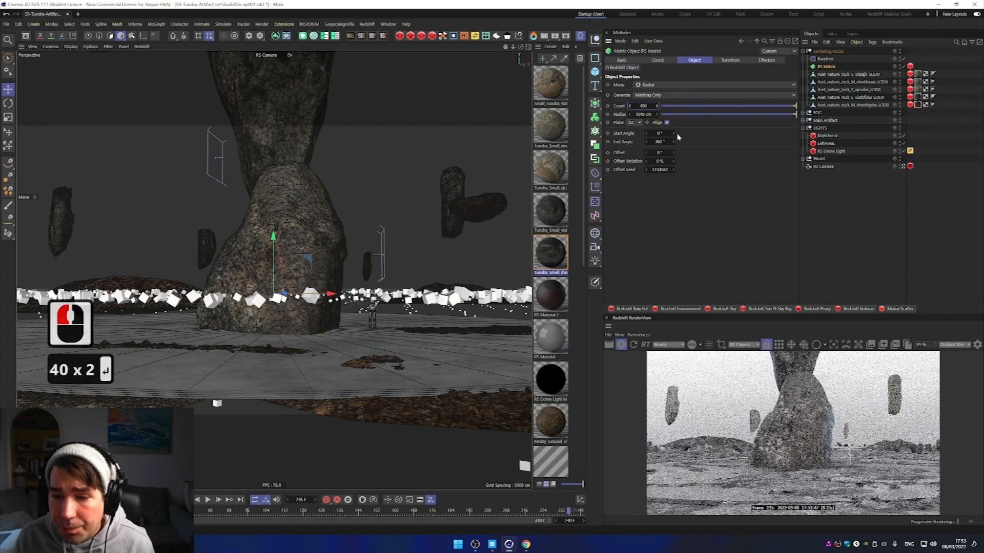
left_click_drag(316, 327, 303, 325, "alt")
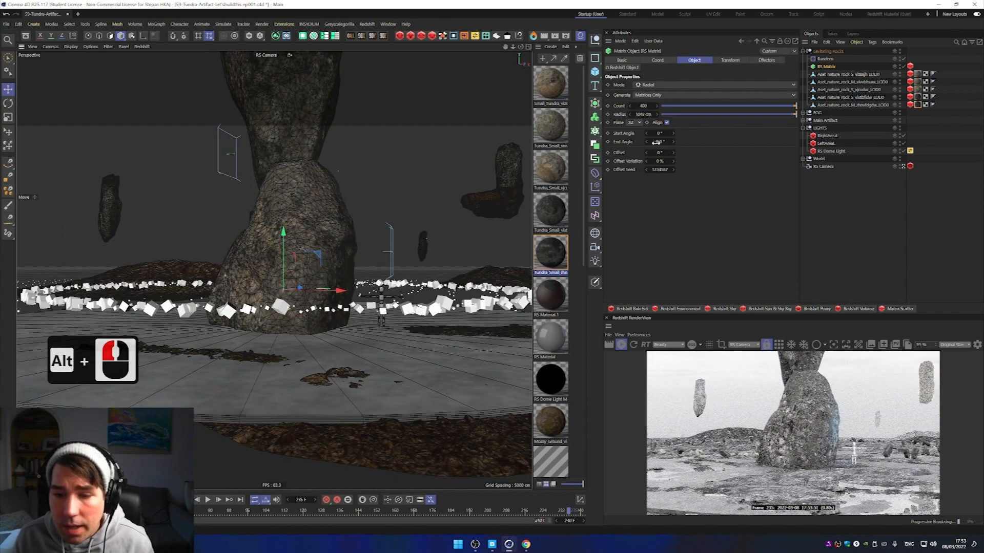
Step: Set the Random effector's Y position offset to 53 cm to spread the ring's stones vertically
left_click(825, 59)
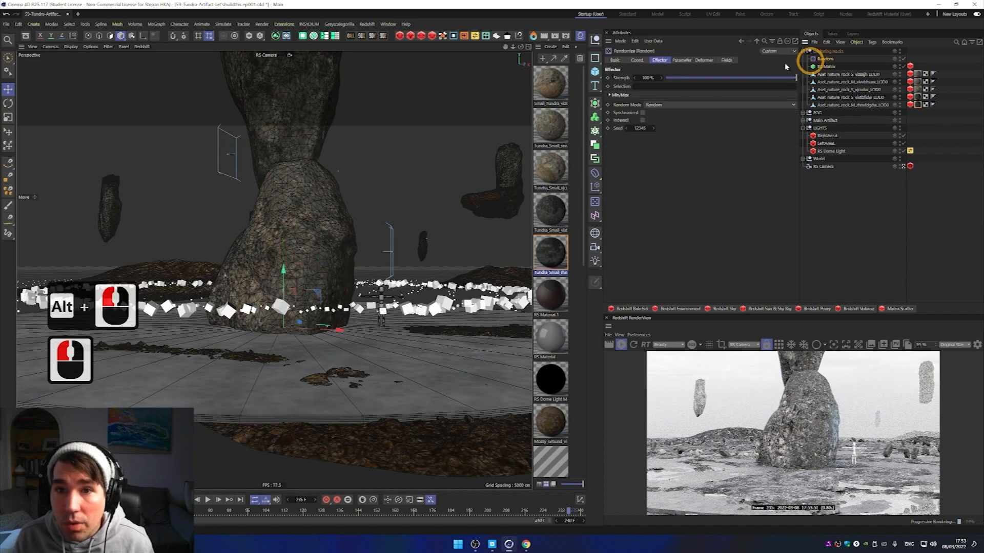
left_click(682, 60)
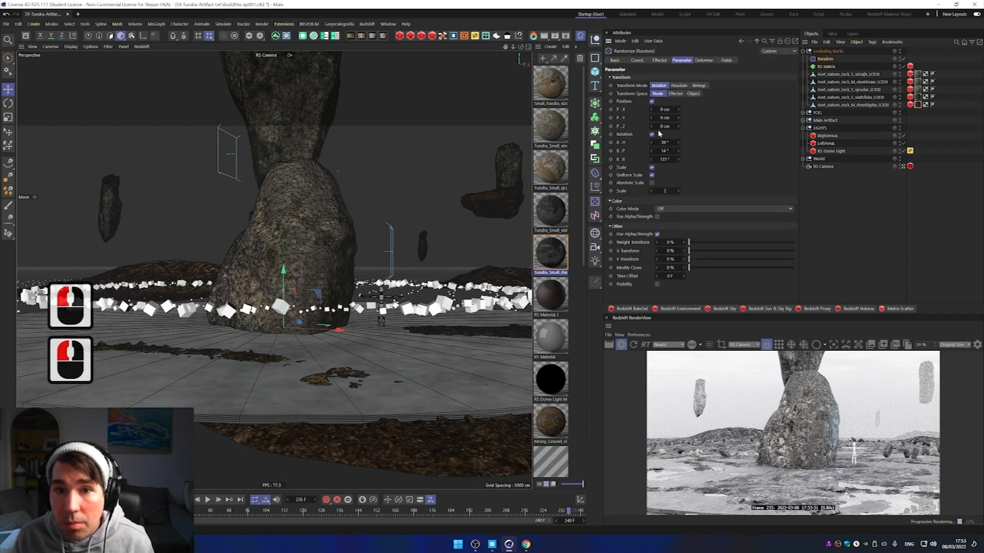
left_click_drag(665, 117, 665, 118)
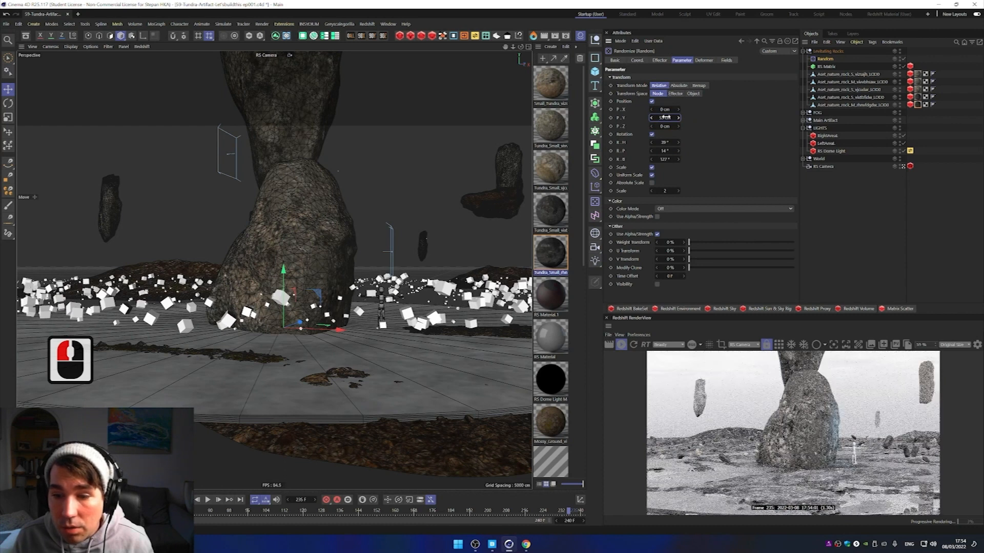
Step: Examine the ring of scattered stones around the artifact from several angles and distances, and return the timeline to frame 0
left_click_drag(405, 291, 407, 281, "alt")
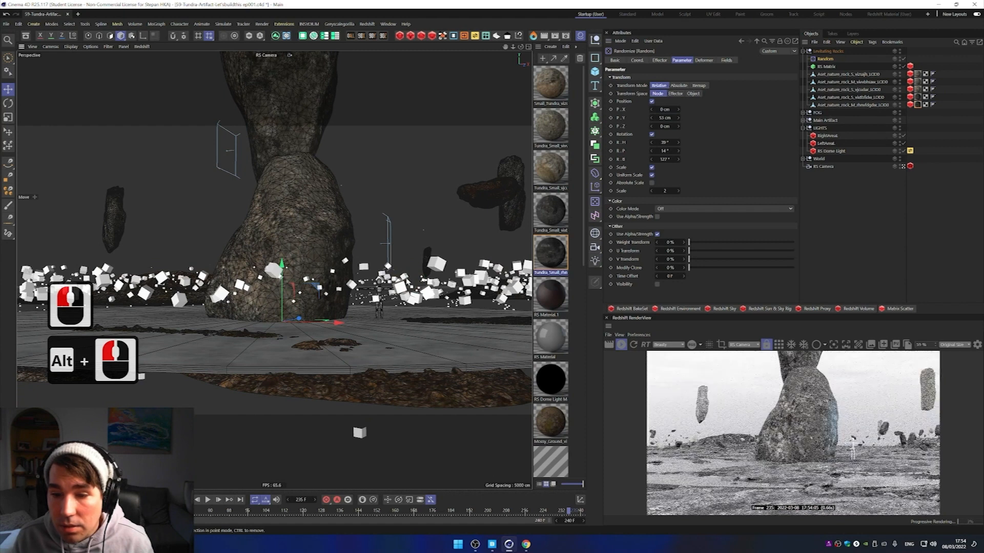
scroll(362, 251, "down", 3, "alt")
middle_click_drag(362, 251, 323, 282, "alt")
left_click_drag(303, 303, 320, 304, "alt")
middle_click_drag(307, 288, 285, 301, "alt")
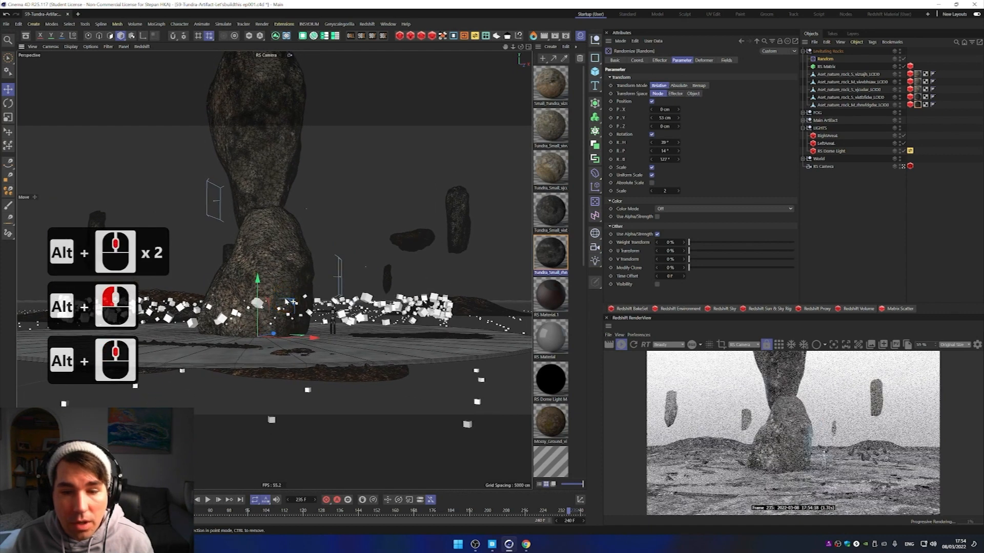
left_click_drag(285, 301, 287, 302, "alt")
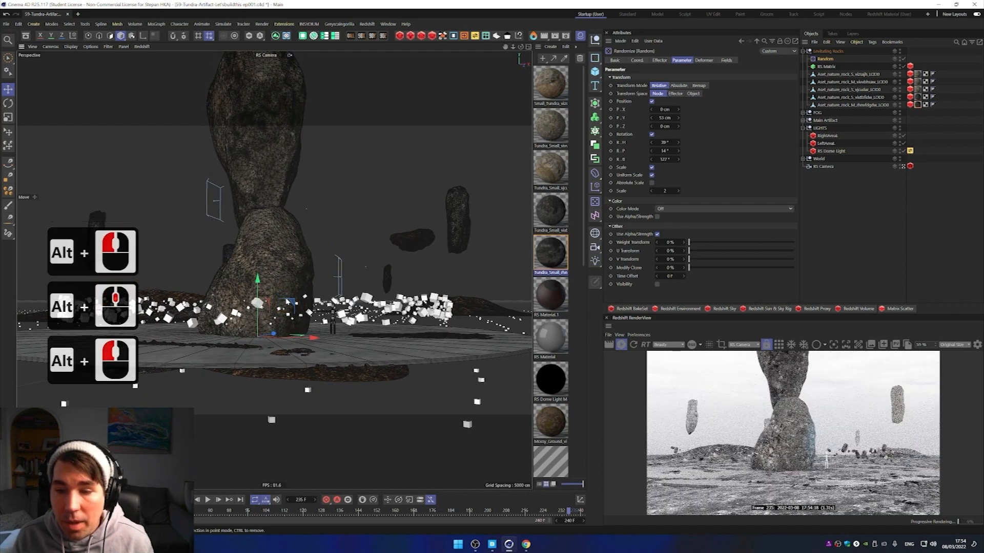
middle_click_drag(289, 293, 298, 311, "alt")
scroll(299, 303, "down", 2, "alt")
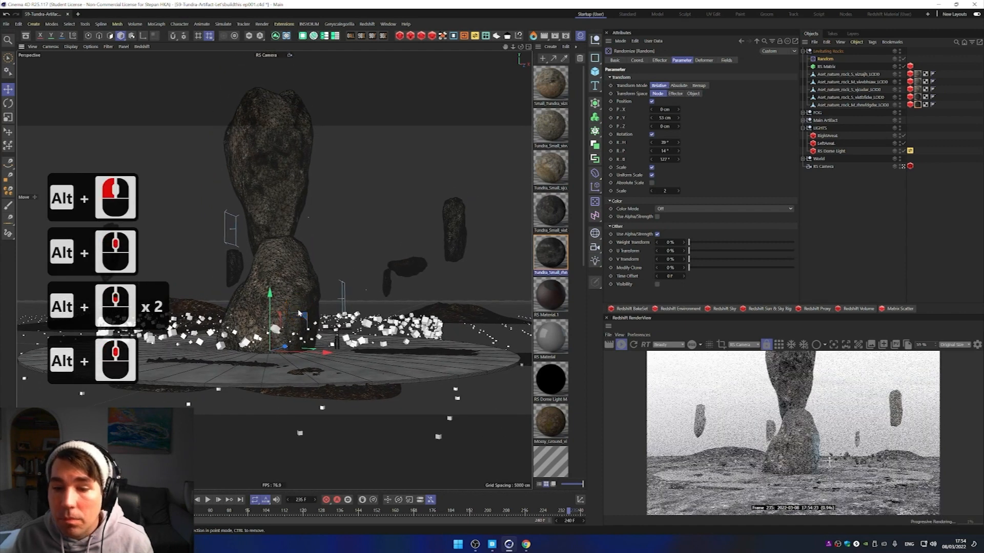
left_click_drag(303, 312, 317, 311, "alt")
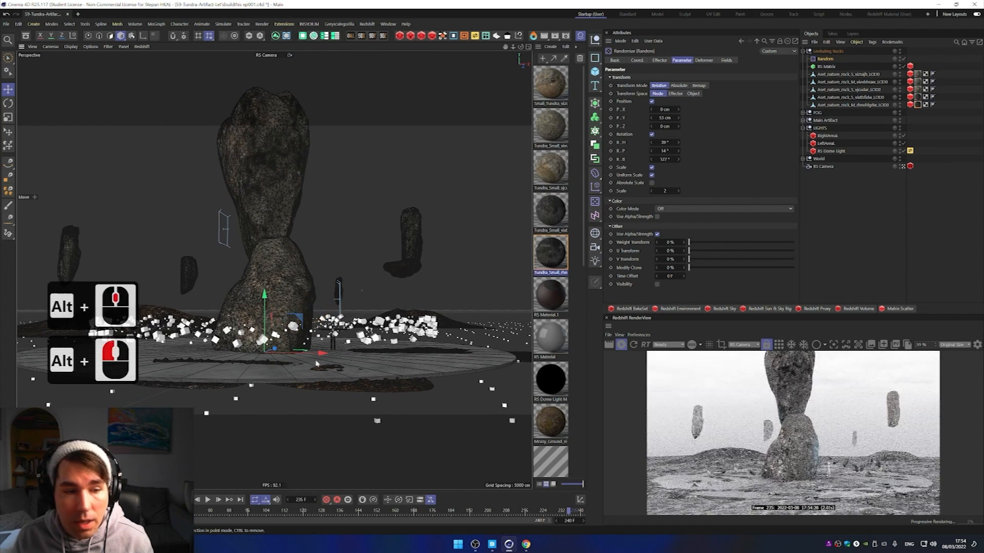
left_click(679, 118)
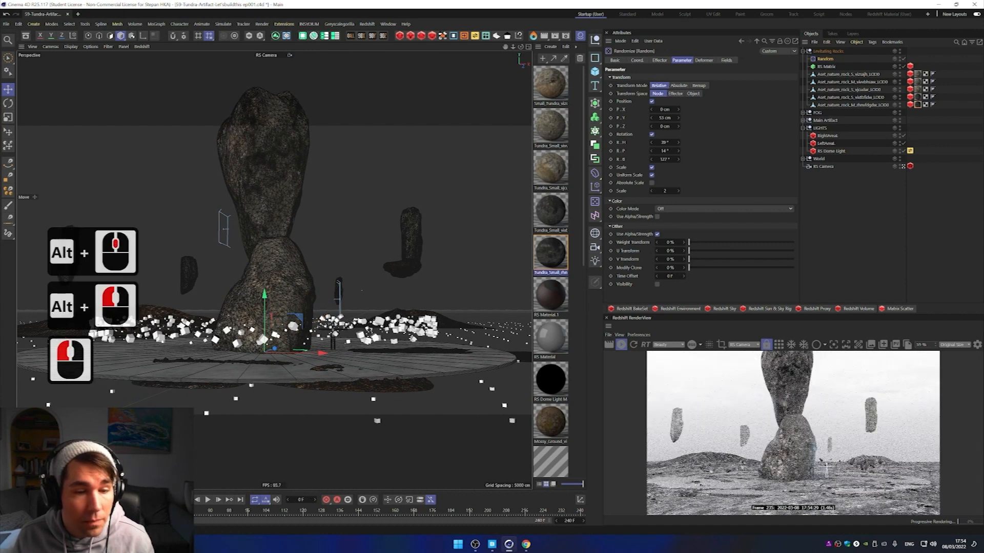
left_click_drag(188, 332, 226, 331, "alt")
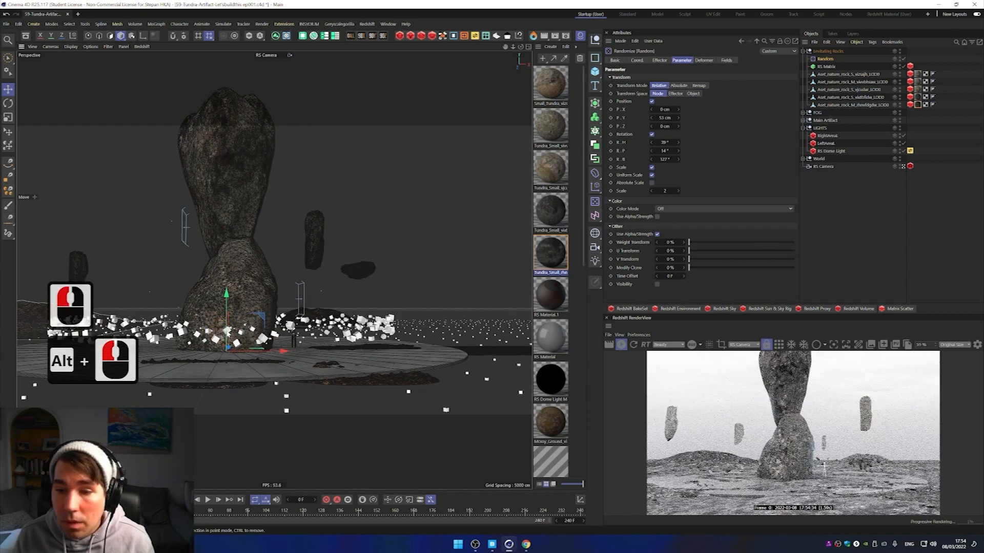
left_click_drag(226, 331, 223, 337, "alt")
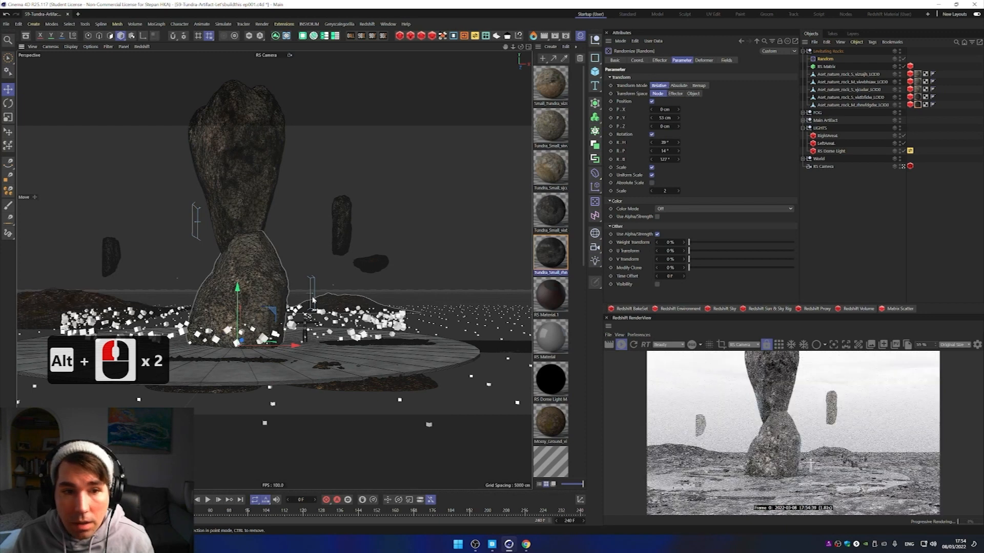
Step: Lower one of the two overlapping flat levitating rocks and move it along X, farther from the artifact
left_click(366, 269)
left_click_drag(372, 215, 397, 236)
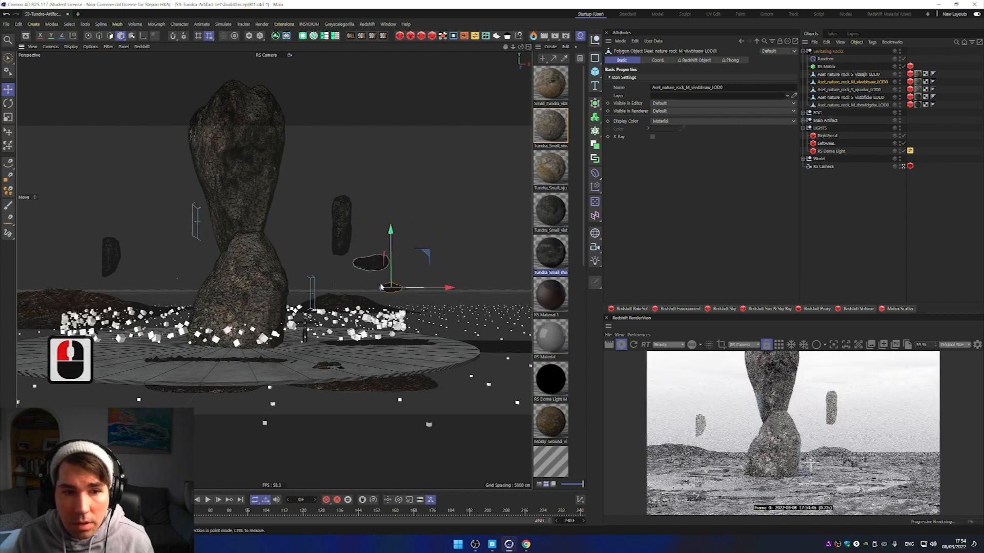
left_click_drag(381, 291, 440, 287)
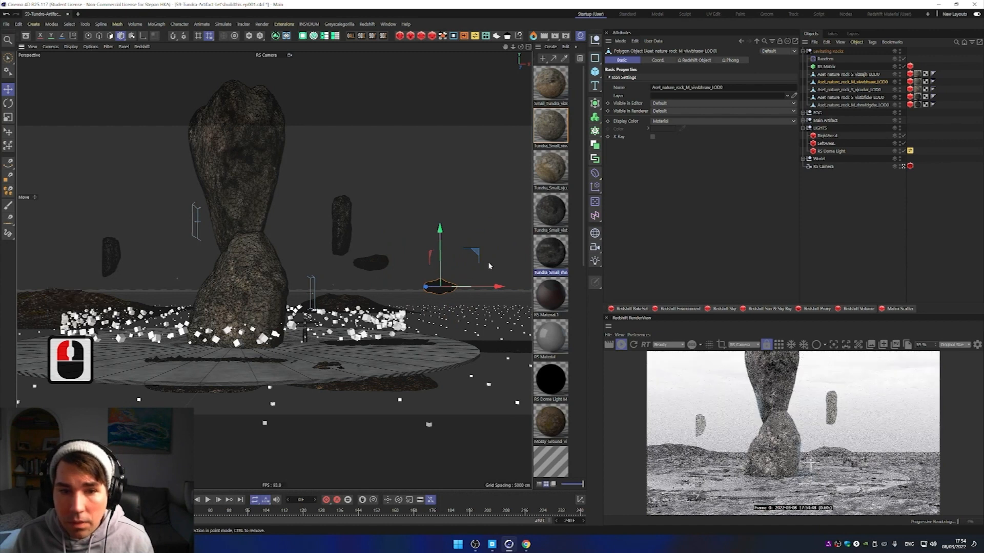
Step: Raise the selected flat source rock beside the artifact and move it along X out of the camera's view
left_click_drag(497, 286, 402, 300)
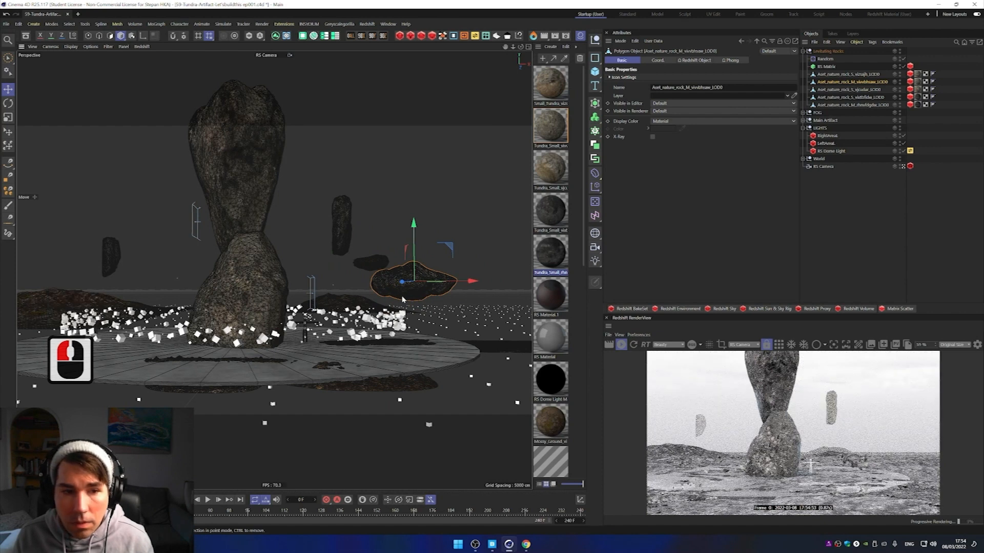
scroll(402, 298, "down", 2)
left_click_drag(412, 231, 423, 161)
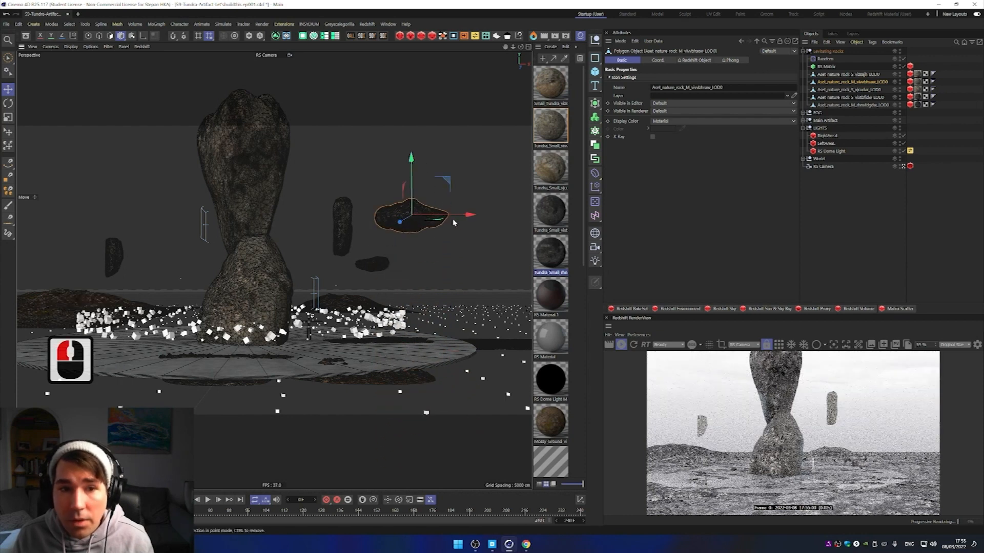
left_click_drag(469, 215, 454, 219)
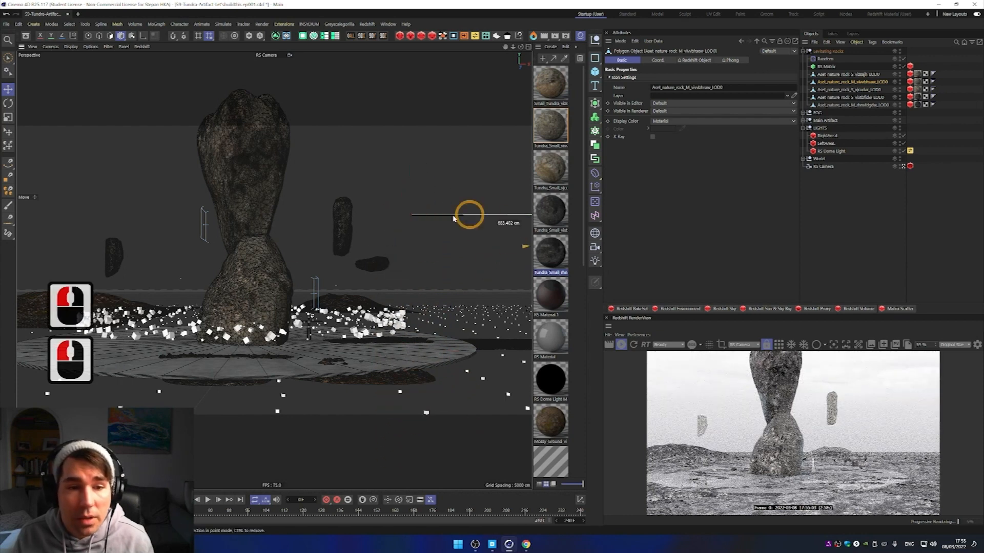
Step: Move the four remaining overlapping source rocks beside the artifact along X, out of the camera's view
left_click(378, 264)
left_click_drag(410, 267, 507, 277)
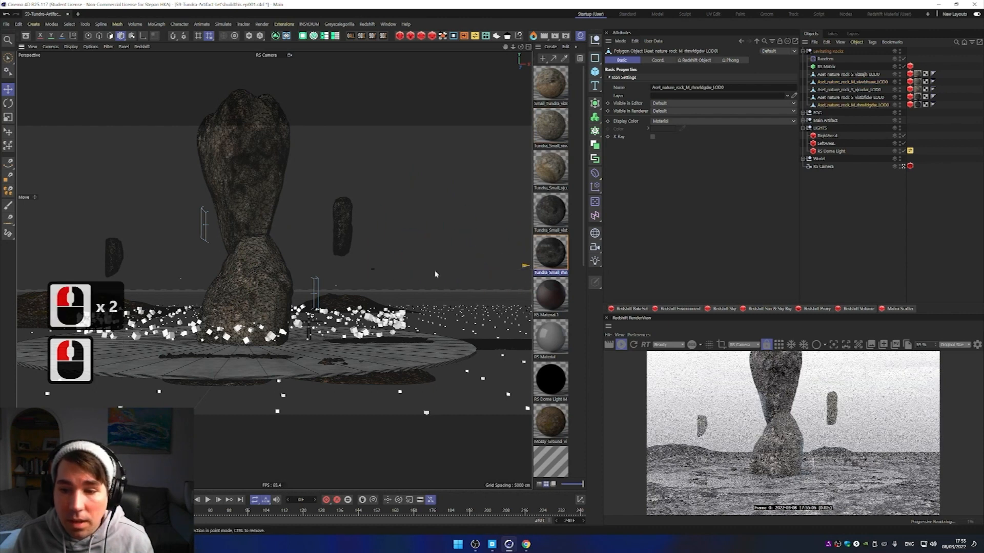
left_click(373, 266)
left_click_drag(430, 268, 500, 267)
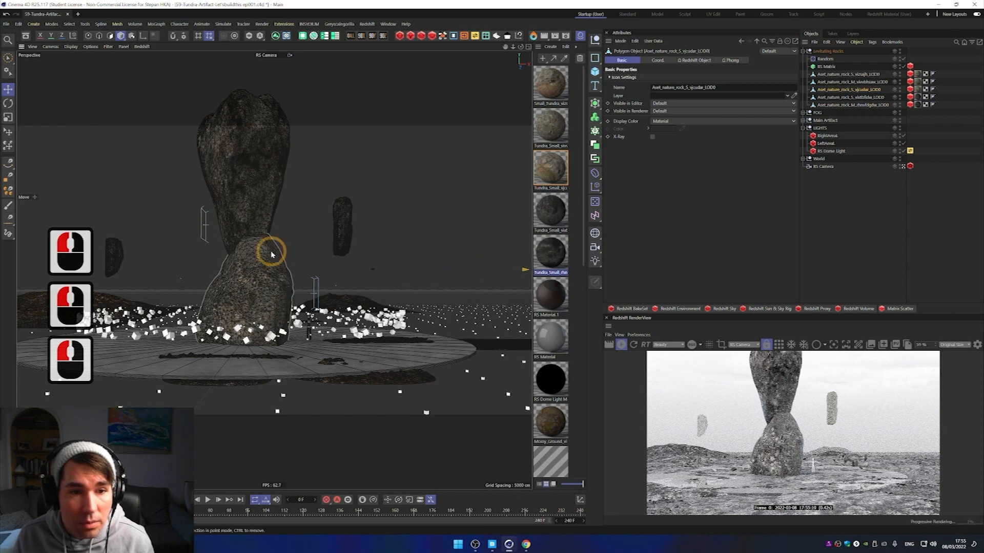
left_click(375, 269)
left_click_drag(430, 268, 533, 268)
left_click(374, 271)
left_click_drag(433, 270, 534, 272)
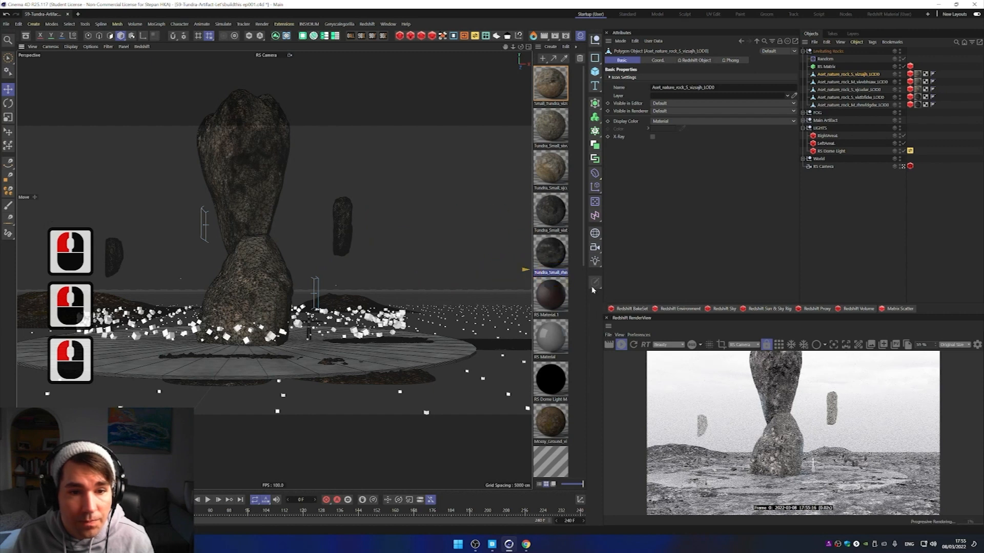
Step: Reframe the RS Camera at a low angle on the artifact and stone ring, and return the timeline to frame 0
middle_click_drag(406, 286, 435, 313, "alt")
left_click_drag(435, 309, 454, 307, "alt")
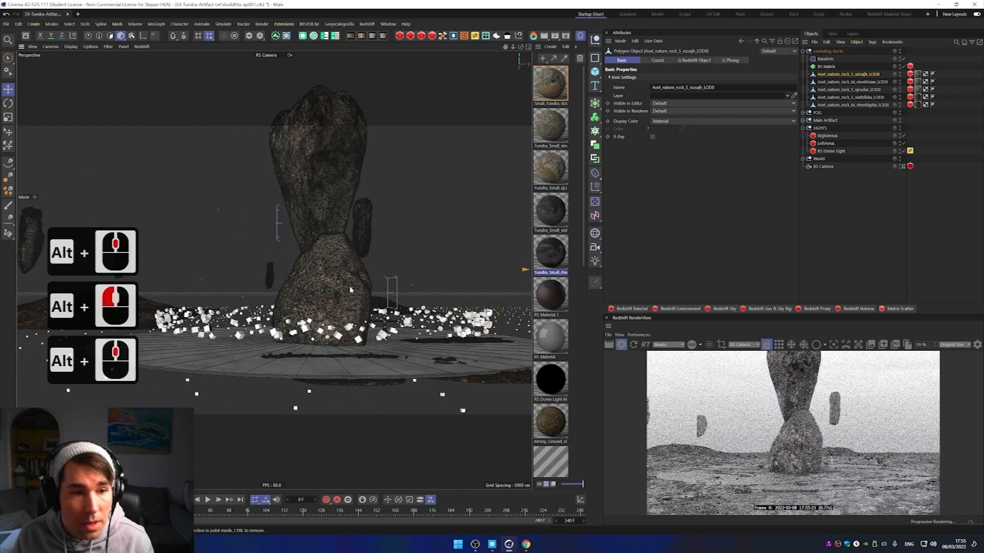
left_click_drag(350, 287, 243, 436, "alt")
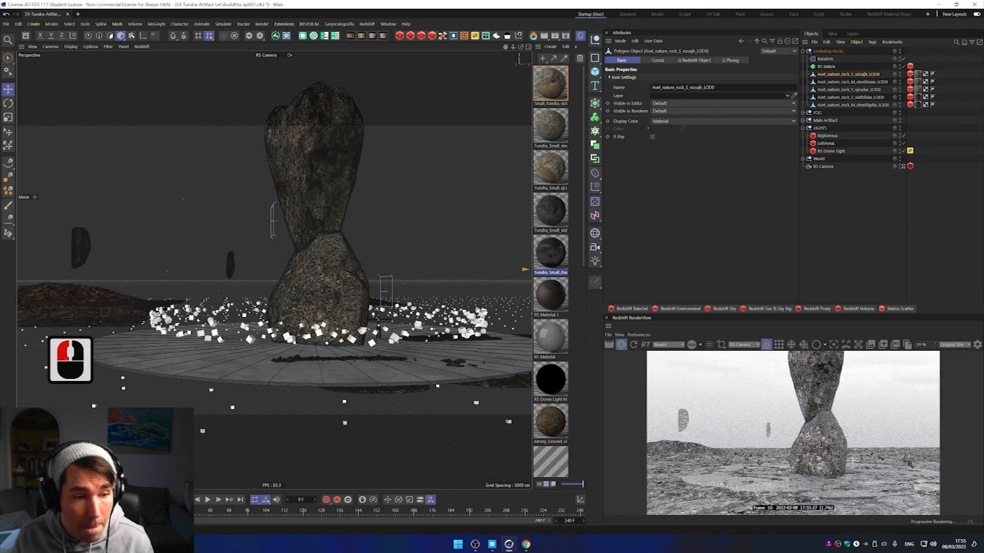
left_click(851, 460)
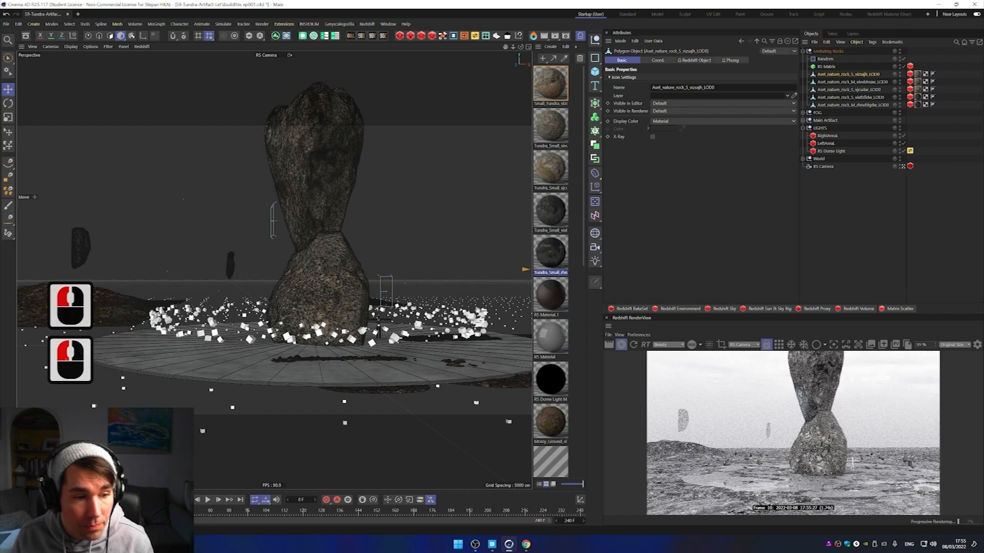
mouse_move(280, 340)
left_mouse_down("alt")
mouse_move(297, 345)
mouse_move(289, 348)
left_mouse_up("alt")
middle_click_drag(287, 350, 288, 349, "alt")
left_click_drag(289, 349, 280, 352, "alt")
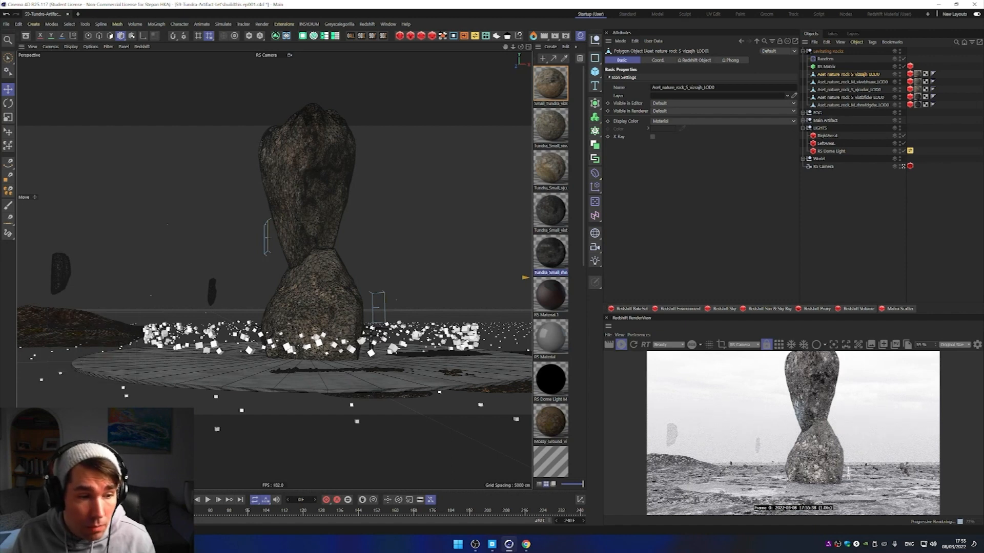
left_click(215, 514)
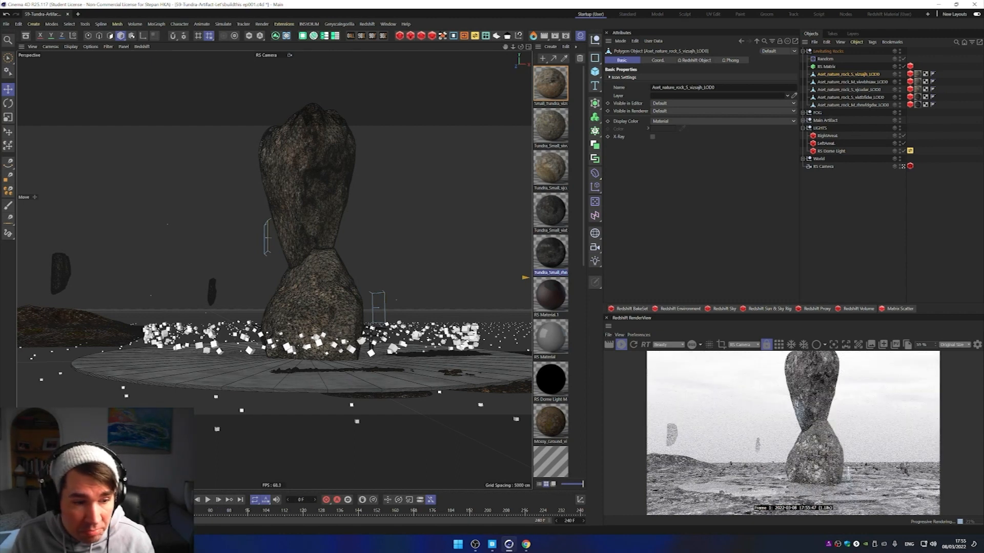
left_click(25, 514)
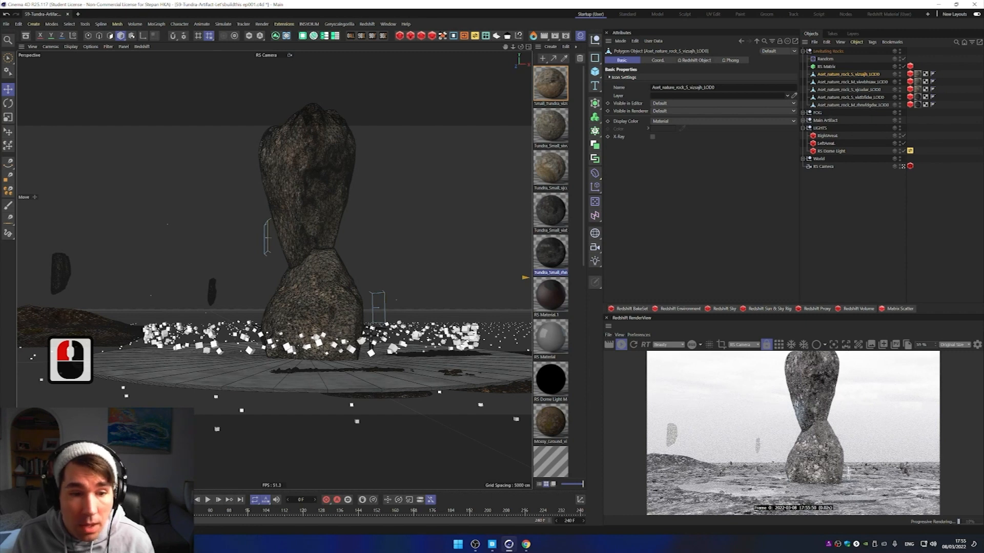
Step: Keyframe the RS Camera's position and rotation on all axes at frame 0
left_click(823, 166)
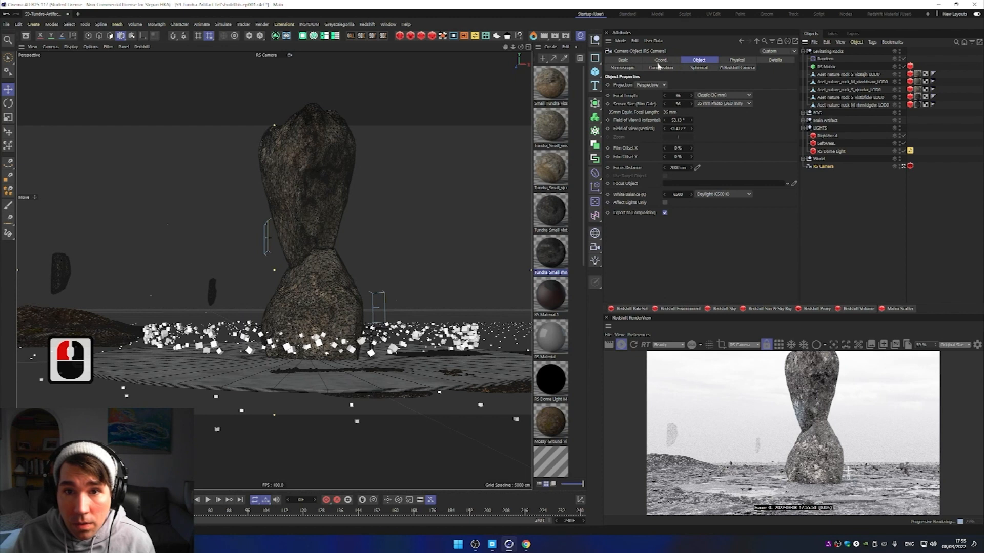
left_click(660, 61)
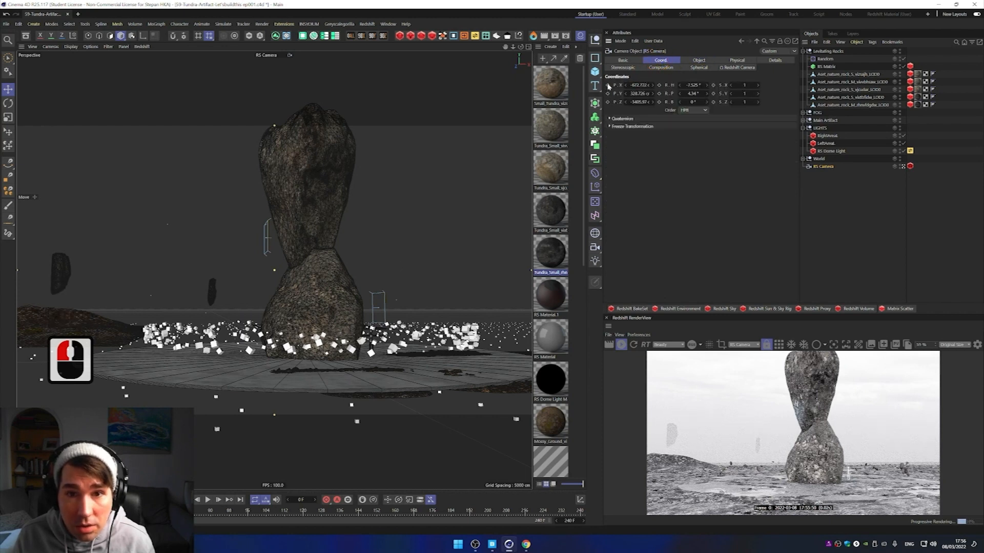
right_click(609, 91)
left_click(608, 100)
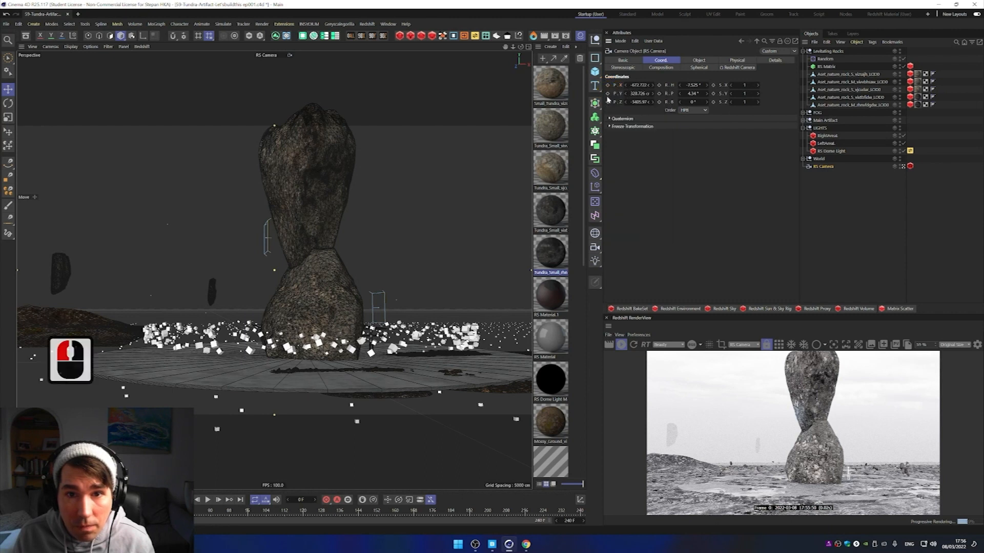
left_click_drag(611, 79, 606, 103)
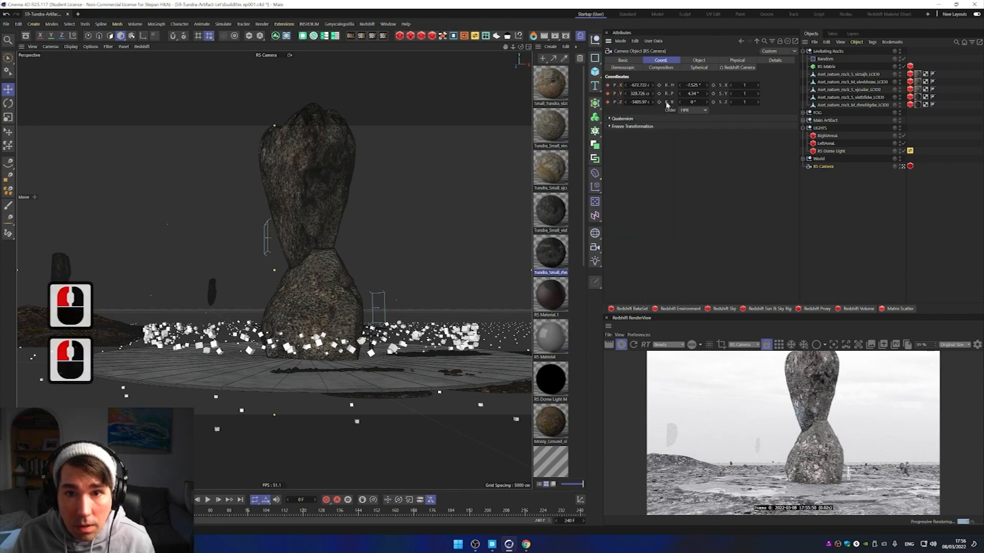
left_click_drag(658, 82, 656, 144)
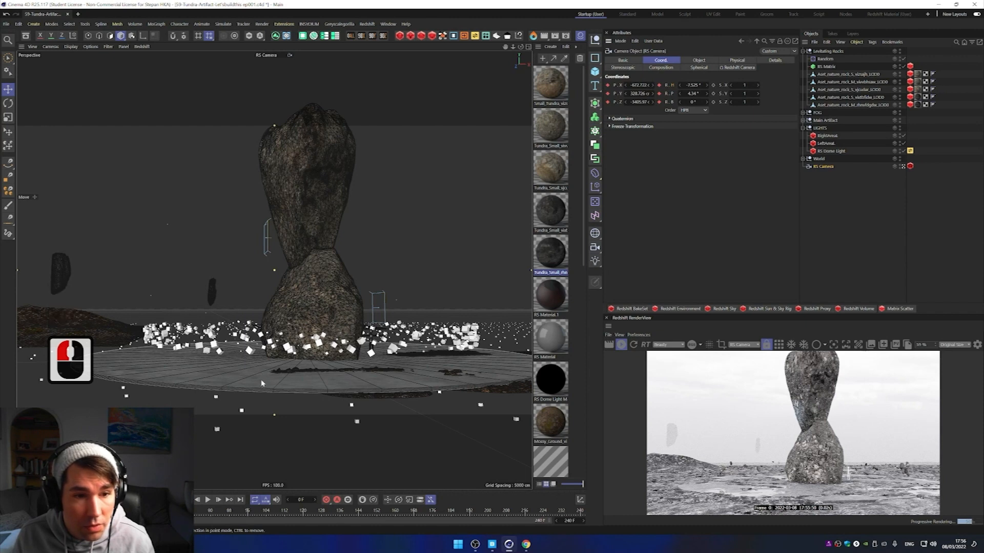
Step: Pull the RS Camera back to frame the whole artifact and update its position keyframes at frame 0
left_click_drag(342, 298, 296, 301)
mouse_move(296, 301)
middle_mouse_down("alt")
mouse_move(271, 274)
mouse_move(281, 294)
middle_mouse_up("alt")
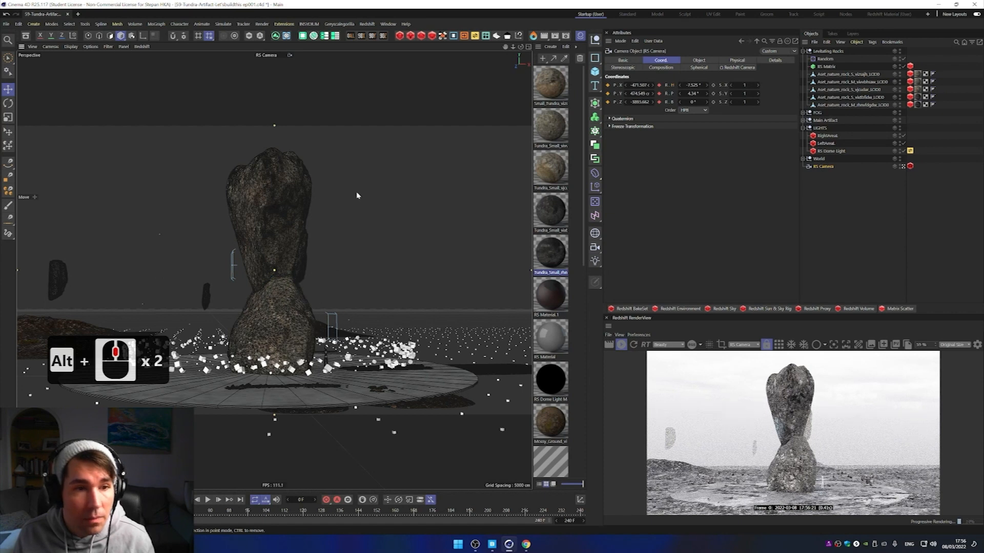
middle_click_drag(275, 288, 276, 285, "alt")
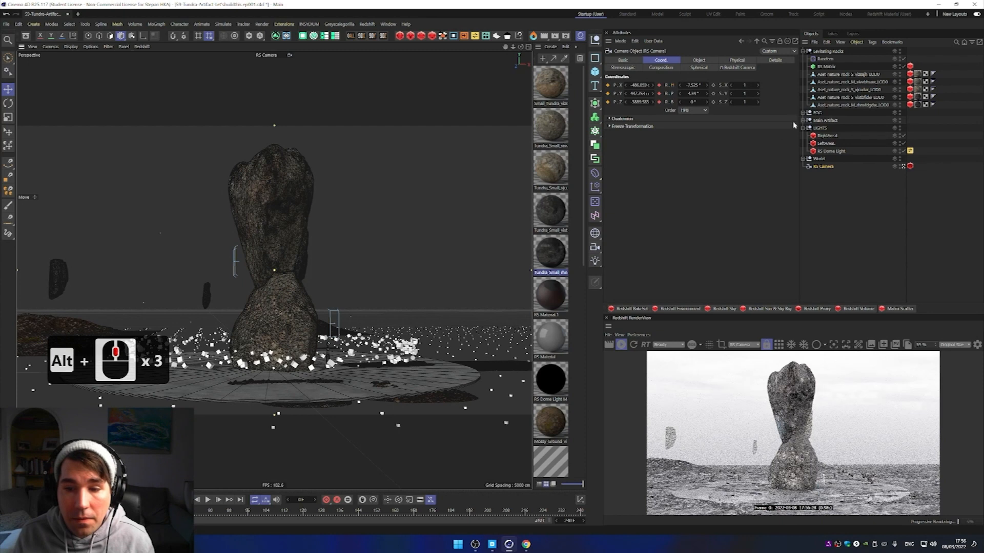
left_click(608, 102)
left_click(608, 102)
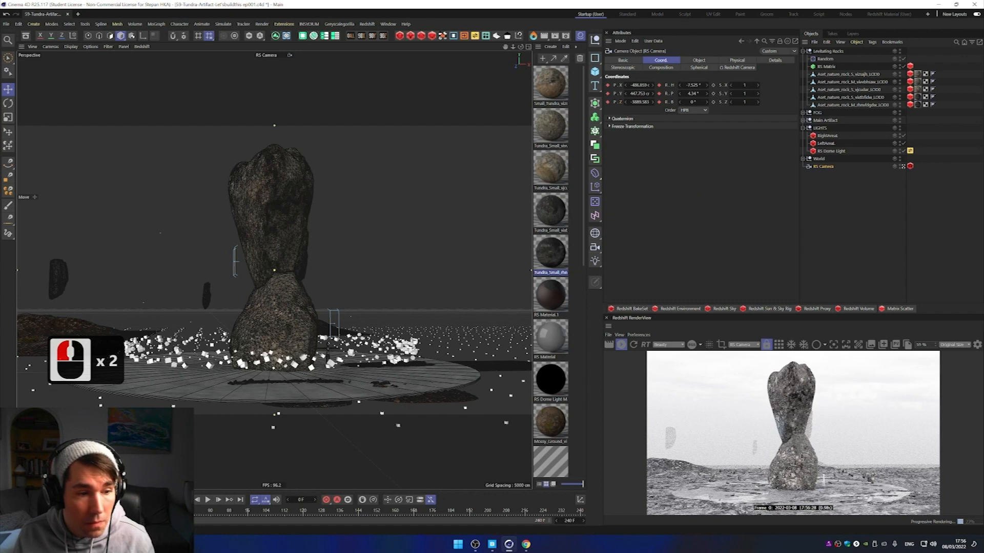
Step: At frame 240, orbit the RS Camera around the artifact and keyframe its position and rotation
left_click_drag(25, 511, 34, 511)
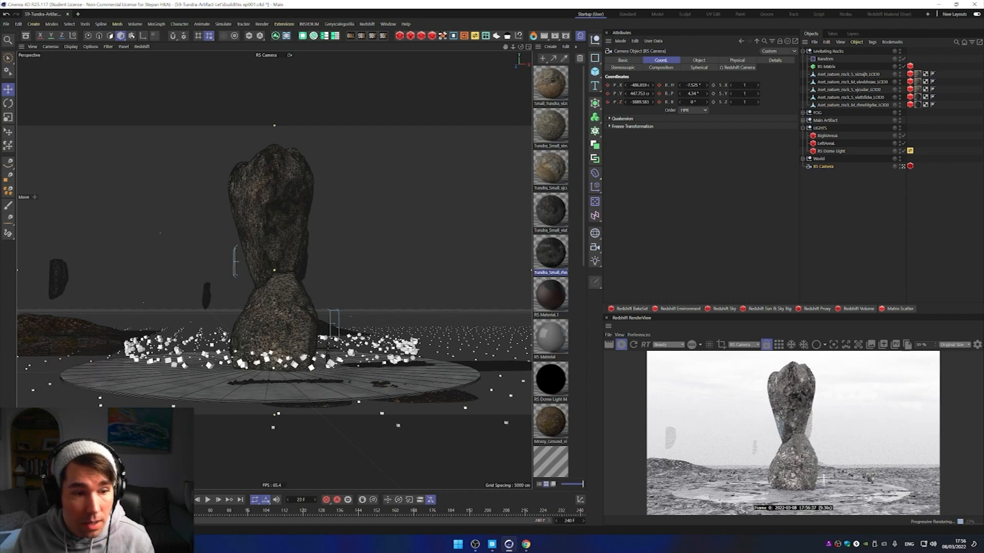
left_click_drag(231, 516, 559, 519)
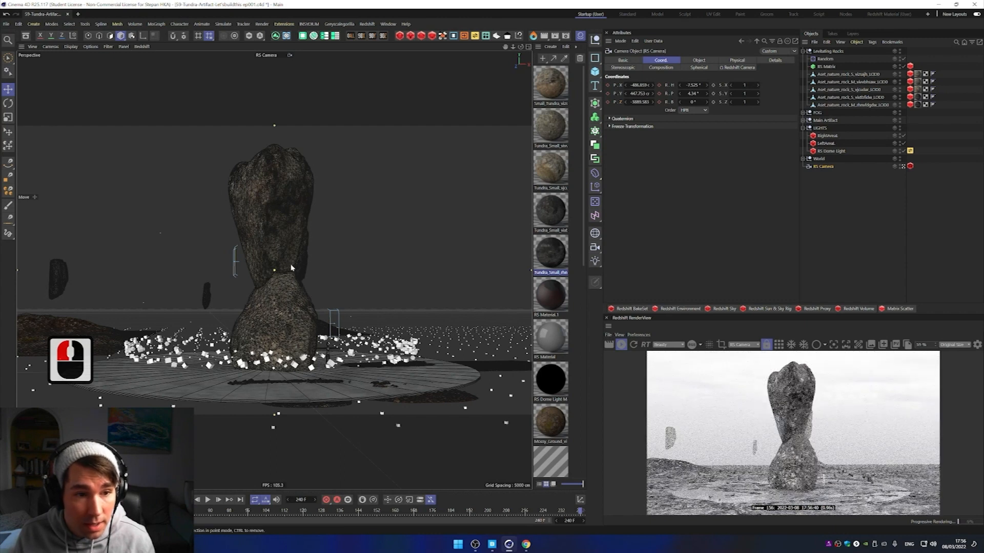
left_click_drag(288, 264, 255, 268, "alt")
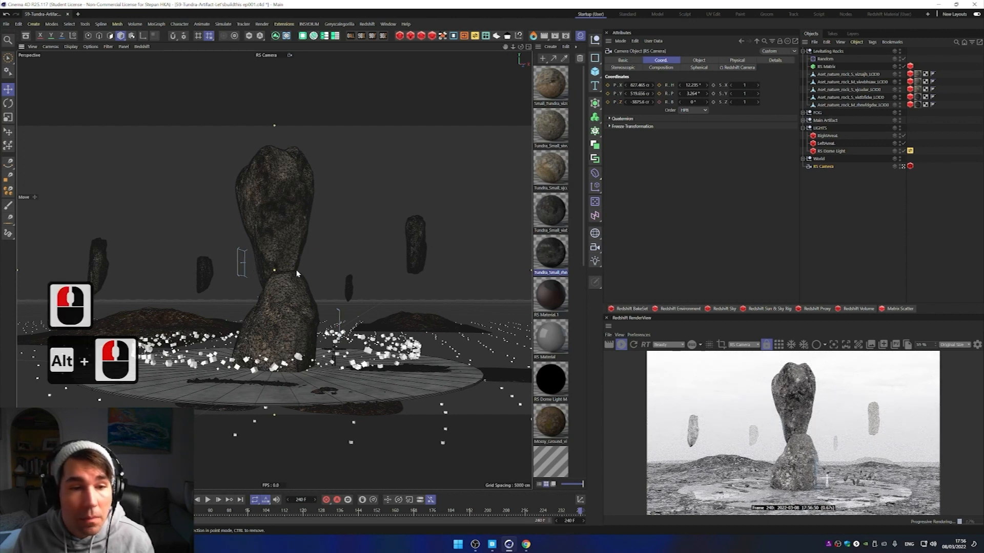
left_click(607, 88)
mouse_move(609, 94)
left_mouse_down()
mouse_move(608, 103)
mouse_move(660, 102)
left_mouse_up()
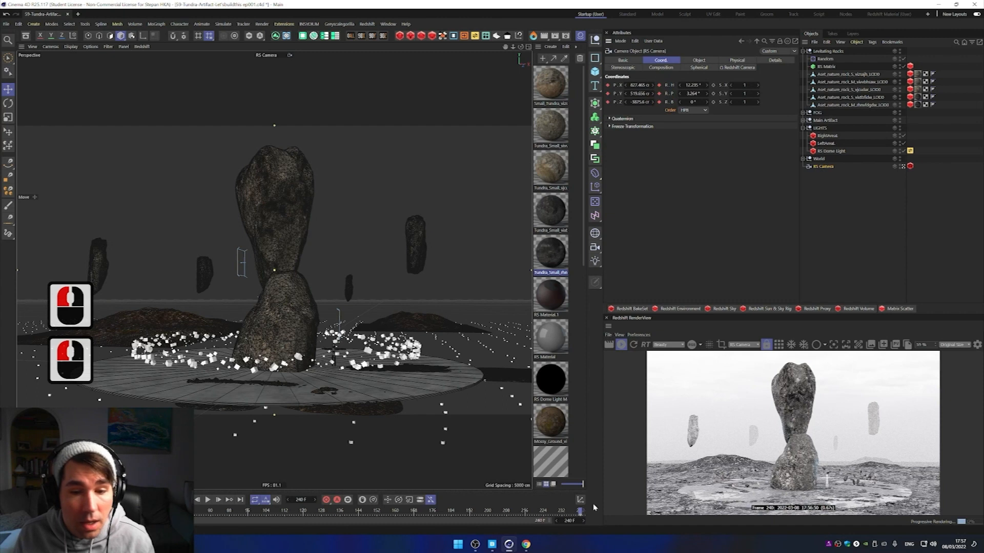
Step: Hide the material list to enlarge the viewport and scrub through the camera move back to frame 0
left_click_drag(580, 514, 558, 521)
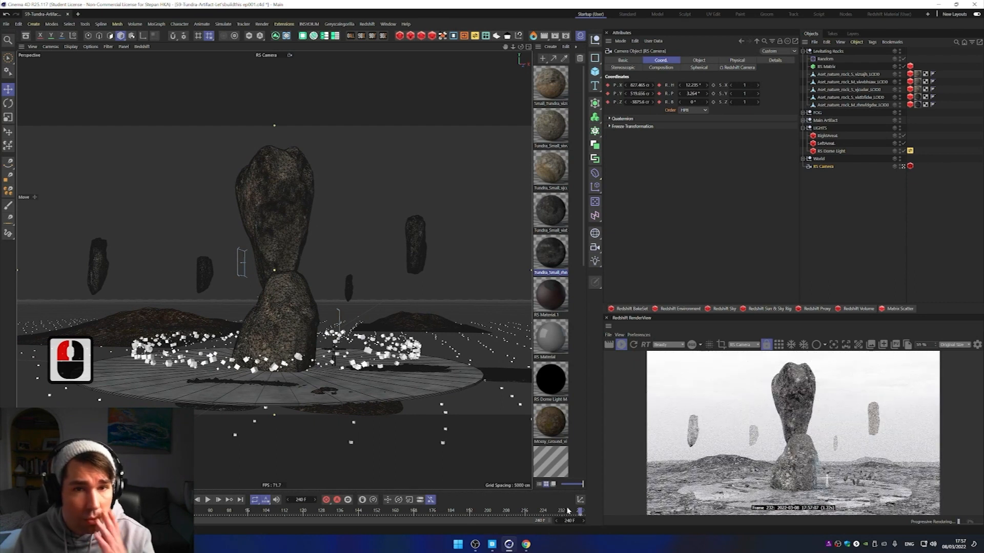
left_click(580, 40)
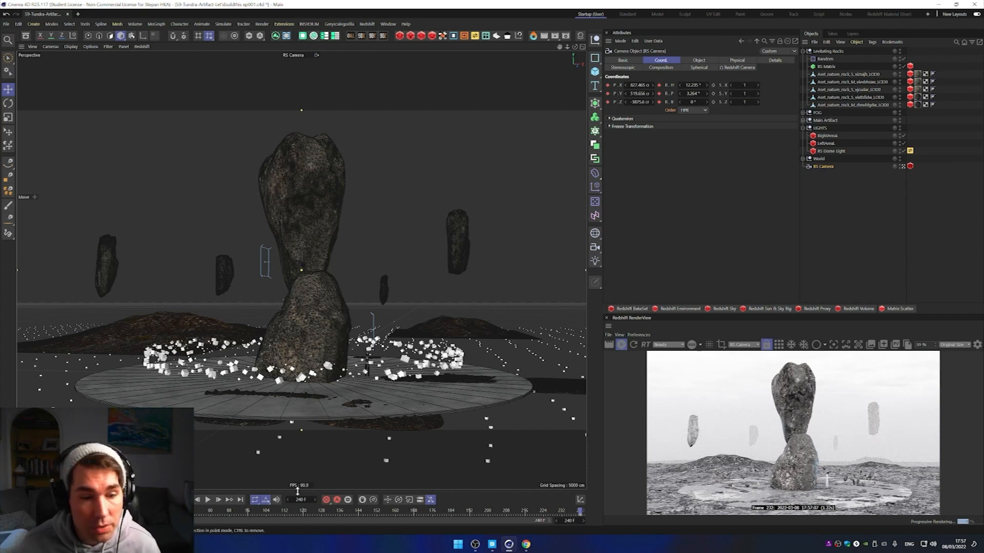
left_click_drag(252, 513, 22, 538)
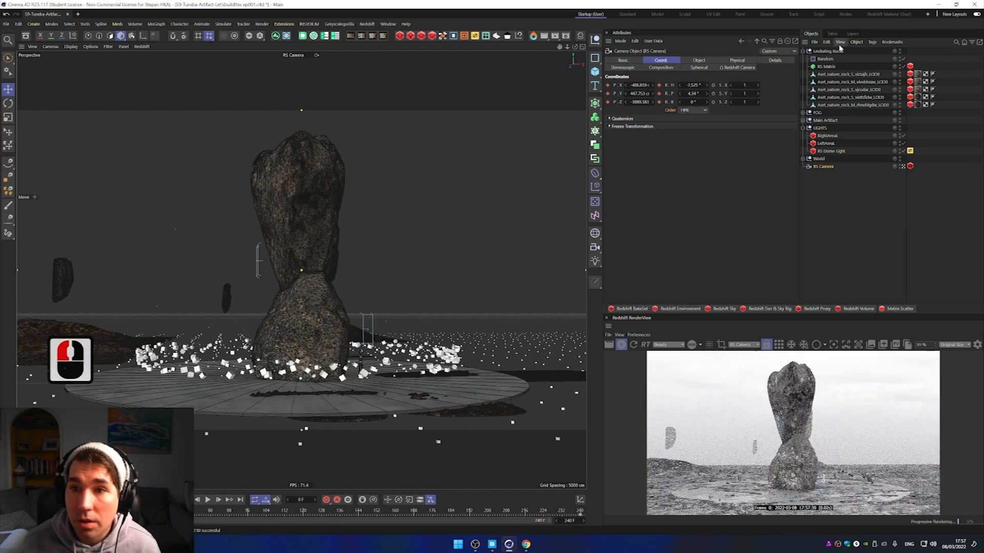
Step: Rename the RS Matrix object as "Radial Rock Formation"
left_click(825, 67)
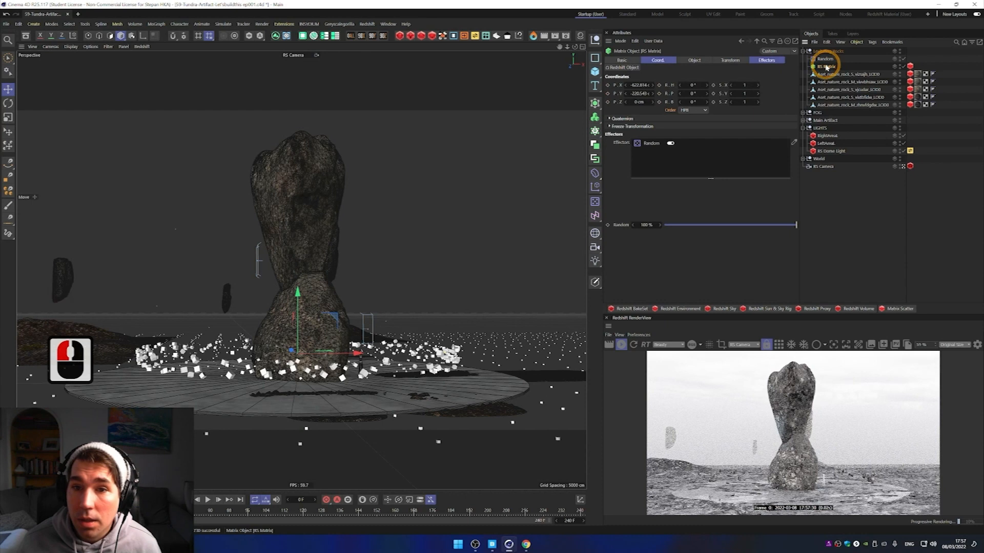
double_click(846, 68)
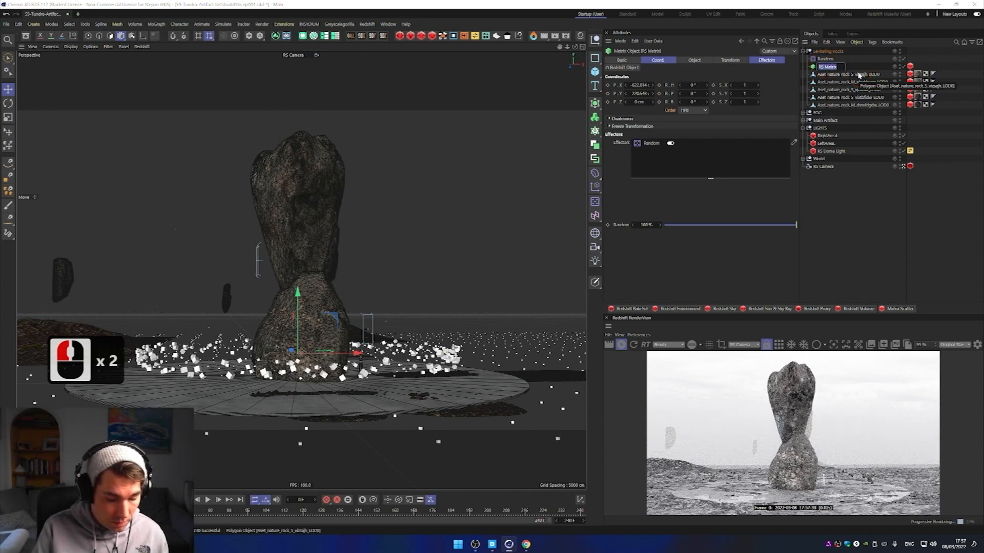
type("Radial Rock")
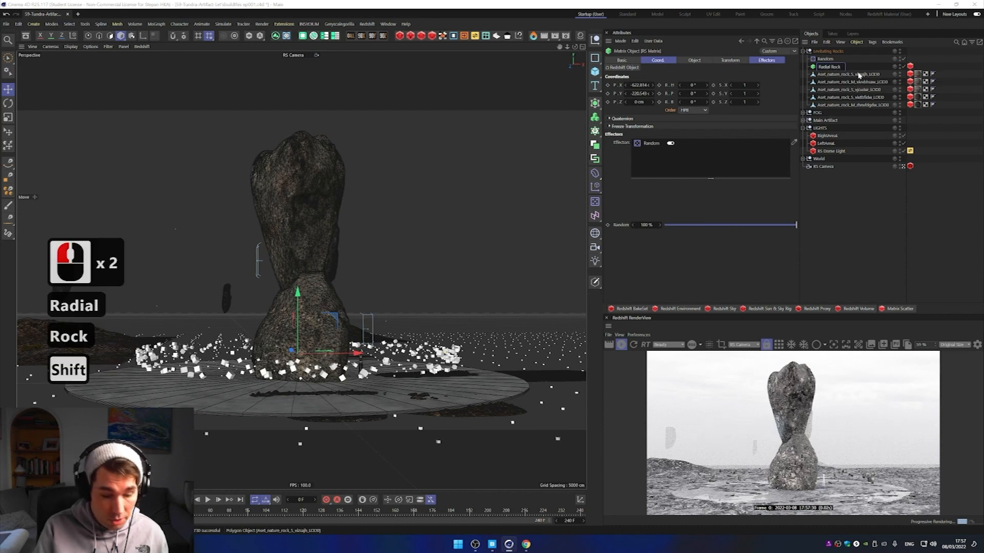
type(" Formation")
key("Return")
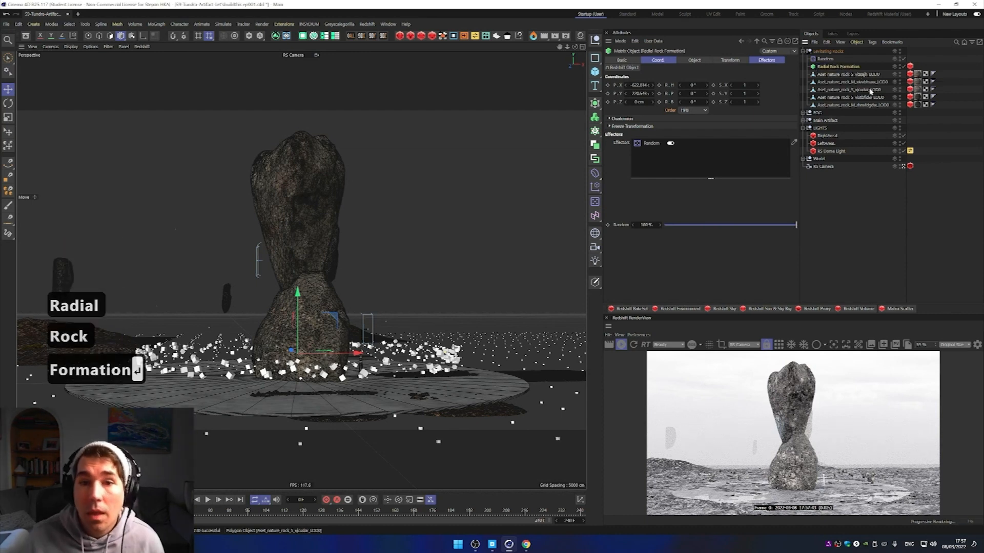
Step: Lower the Radial Rock Formation to a Y position of about -378 cm and keyframe its position at frame 0
left_click_drag(299, 290, 300, 312)
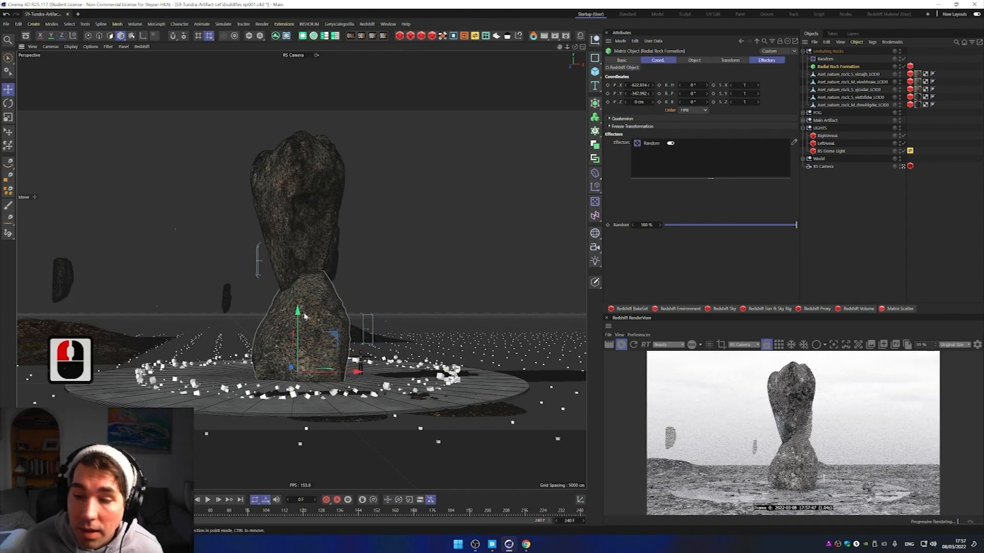
left_click_drag(301, 316, 298, 319)
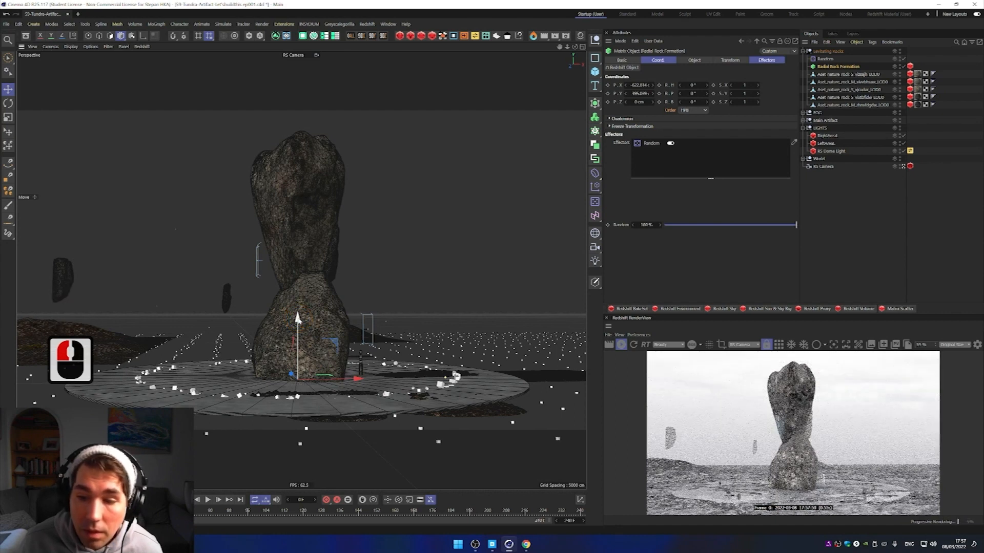
left_click_drag(297, 319, 298, 318)
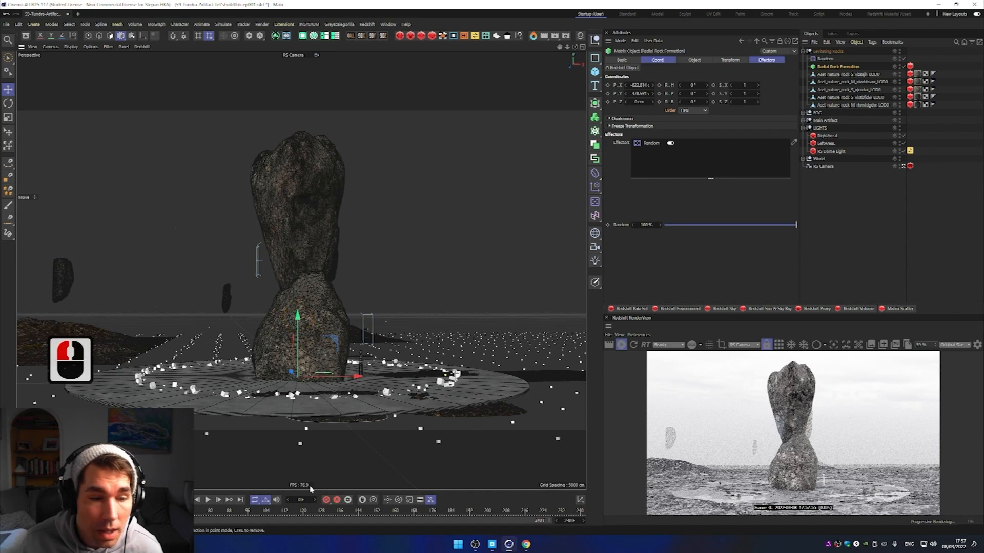
left_click(608, 93)
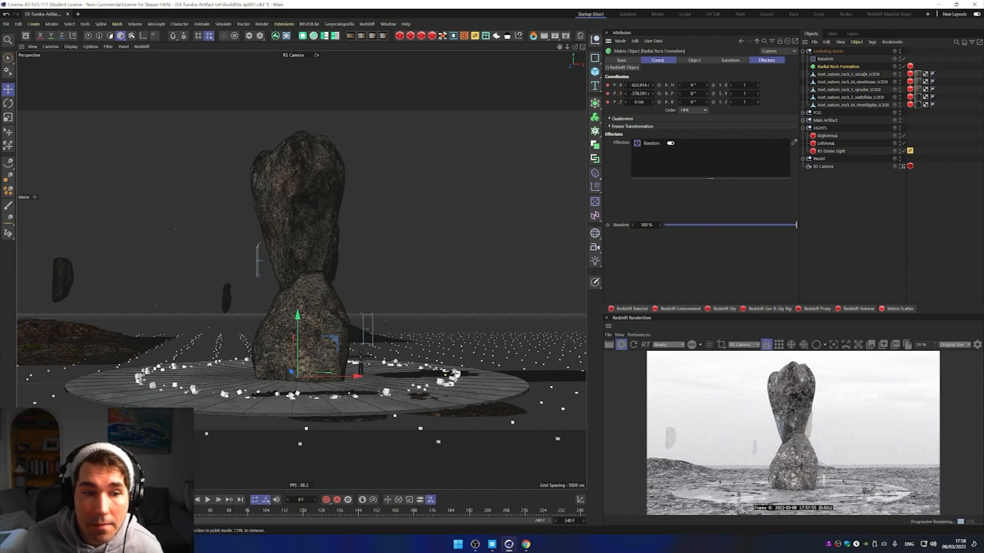
Step: At frame 113, raise the Radial Rock Formation to a Y position of about -150 cm and keyframe its position
left_click_drag(26, 511, 579, 512)
left_click_drag(304, 314, 323, 296)
left_click_drag(579, 510, 286, 511)
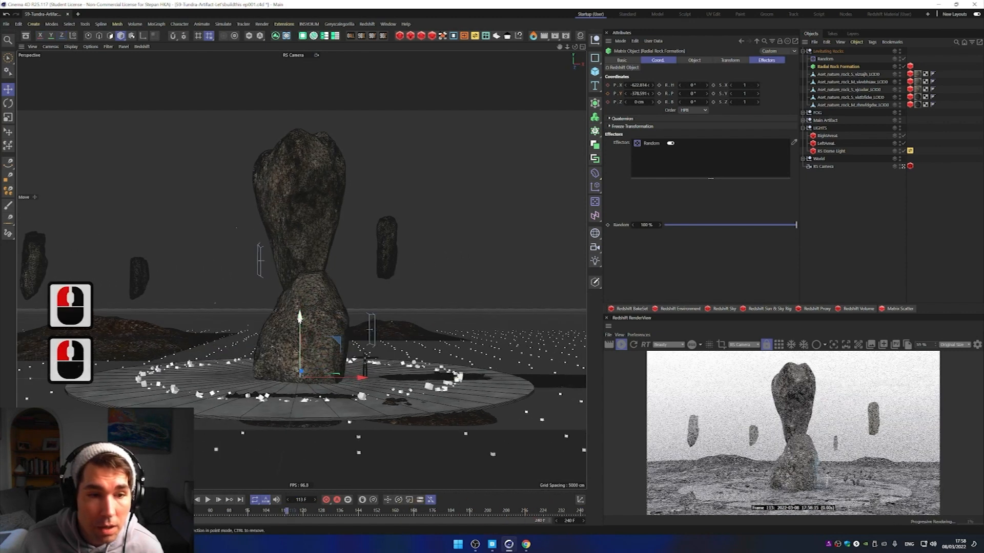
left_click_drag(300, 298, 501, 200)
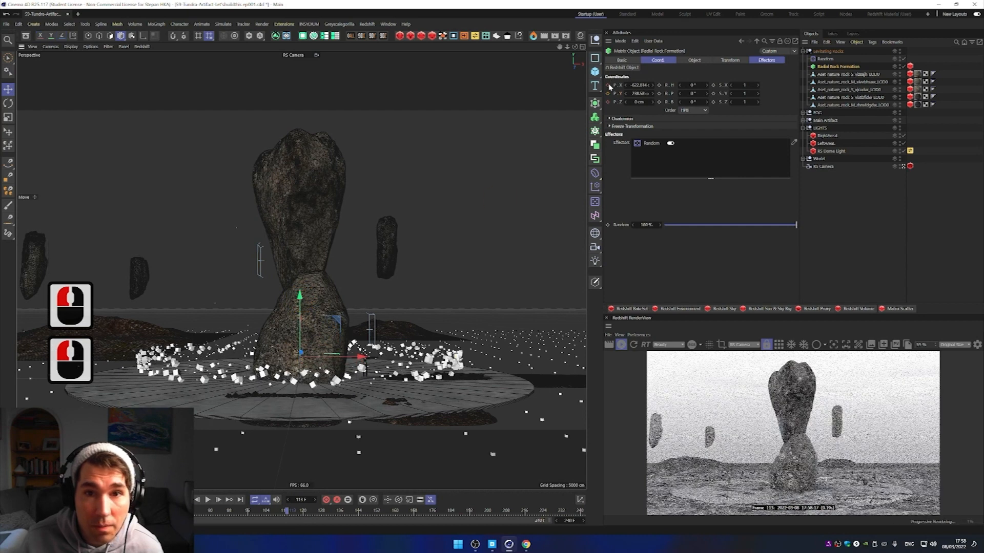
left_click(690, 228)
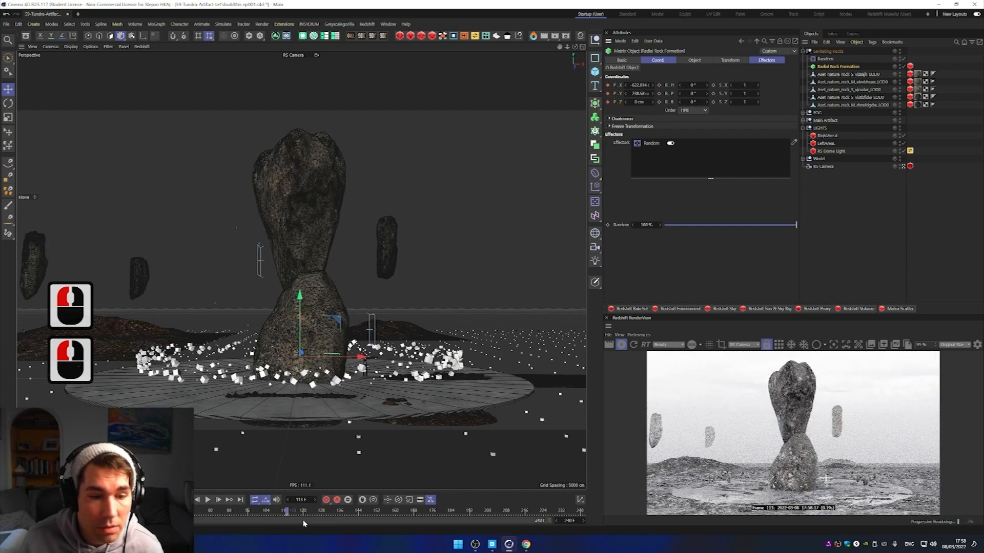
left_click_drag(269, 516, 286, 534)
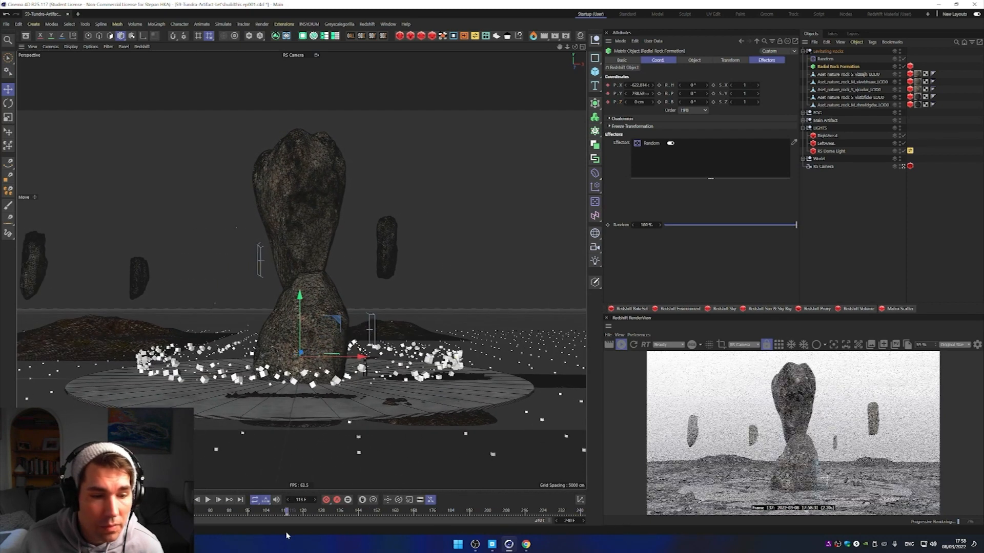
left_click_drag(638, 94, 626, 94)
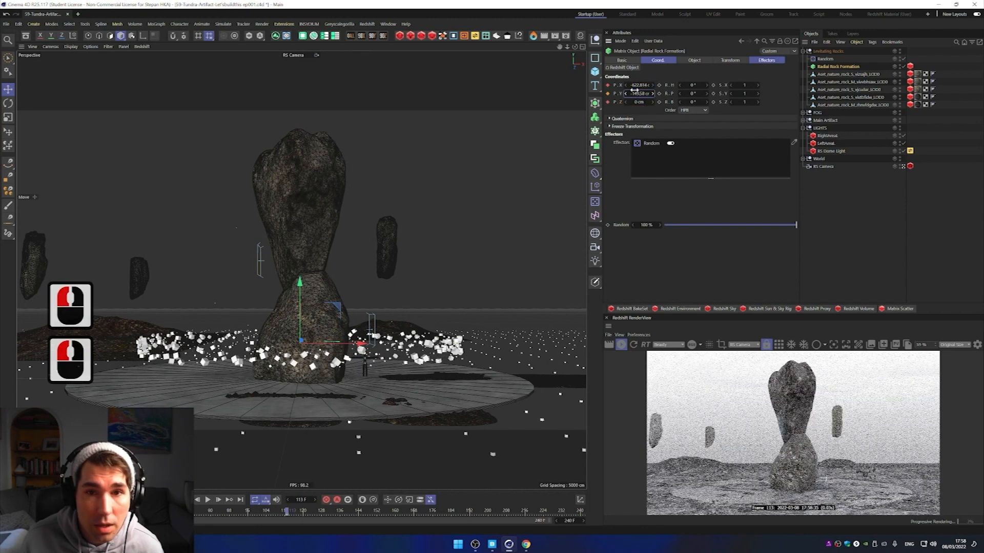
left_click(609, 99)
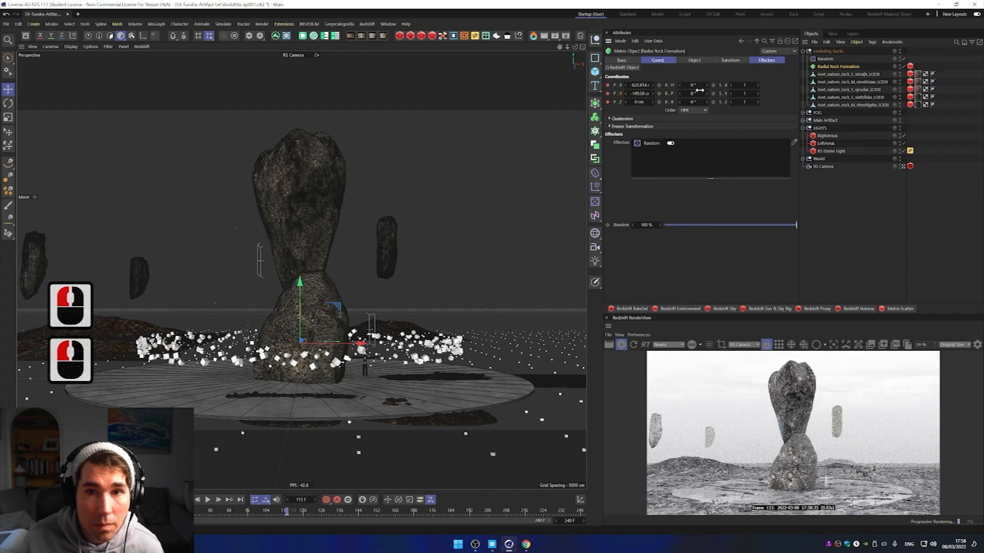
Step: Turn the Radial Rock Formation to a heading rotation of 17° at frame 113 and keyframe it
left_click_drag(691, 93, 664, 87)
key("ctrl+z")
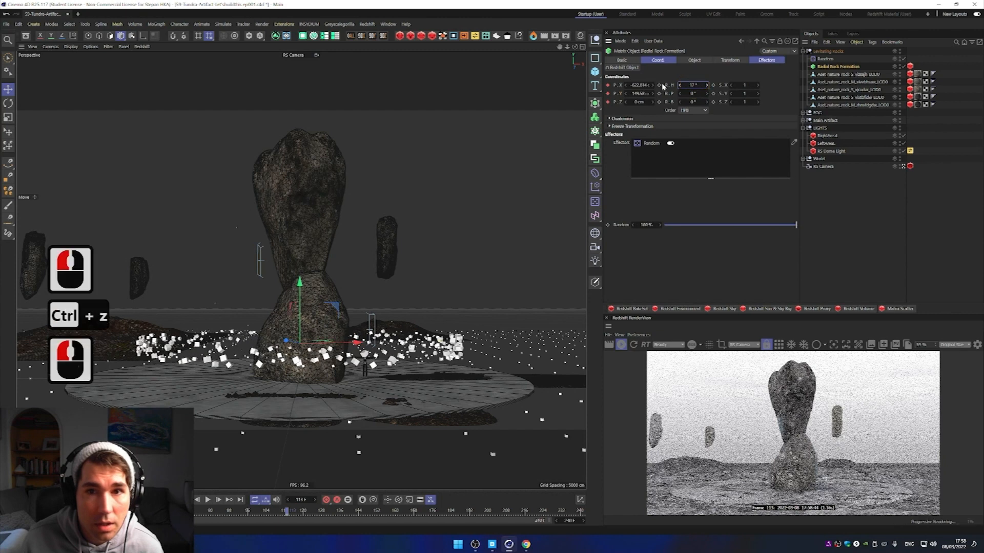
left_click(659, 86)
Step: At frame 39, set the Radial Rock Formation's heading rotation to 0°, keyframe it and play back the animation
left_click_drag(287, 511, 115, 517)
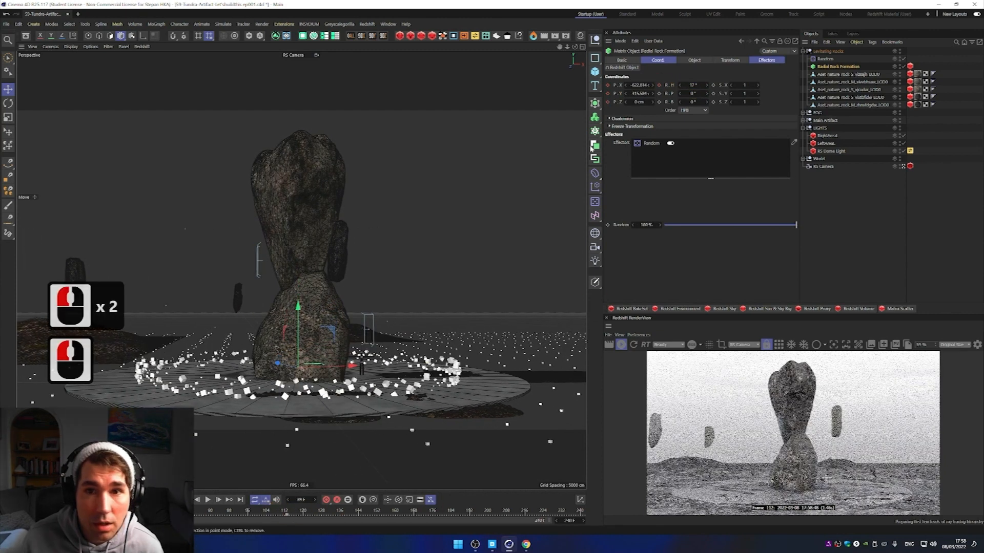
double_click(695, 85)
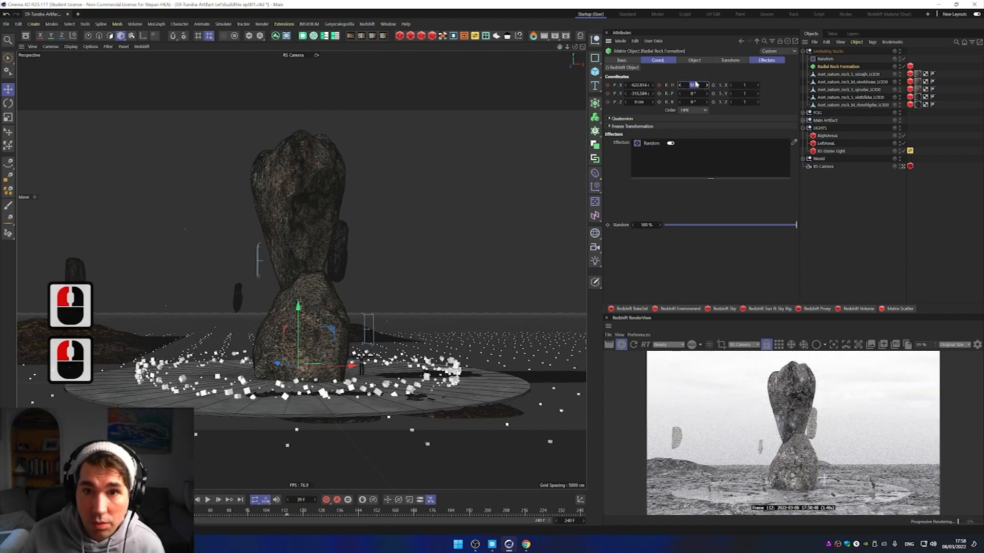
type("0")
key("Return")
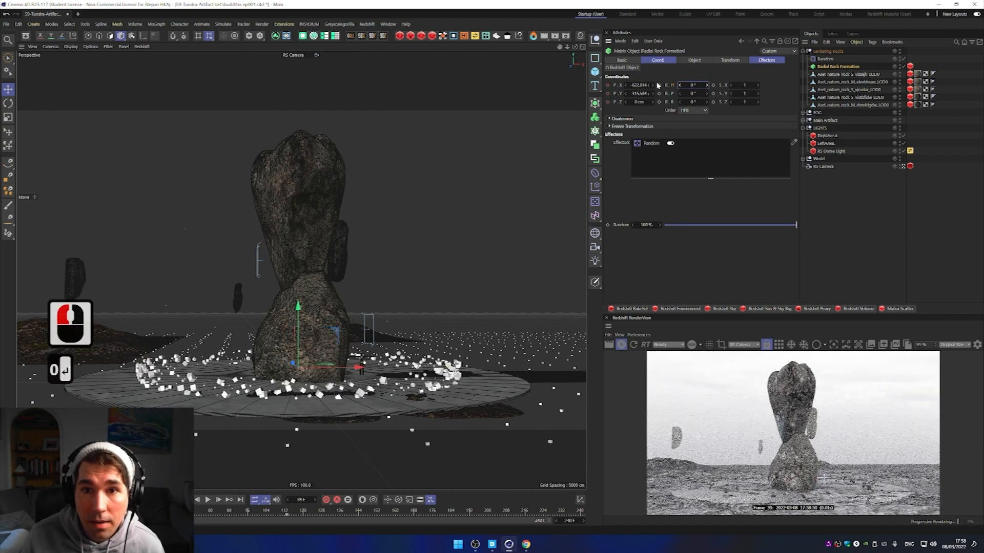
left_click(659, 85)
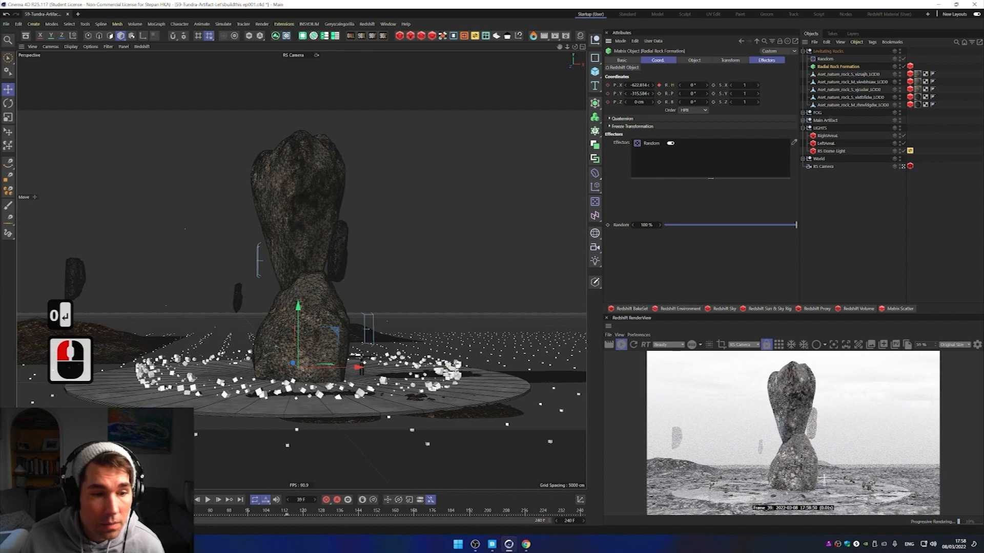
left_click_drag(187, 517, 358, 533)
key("F8")
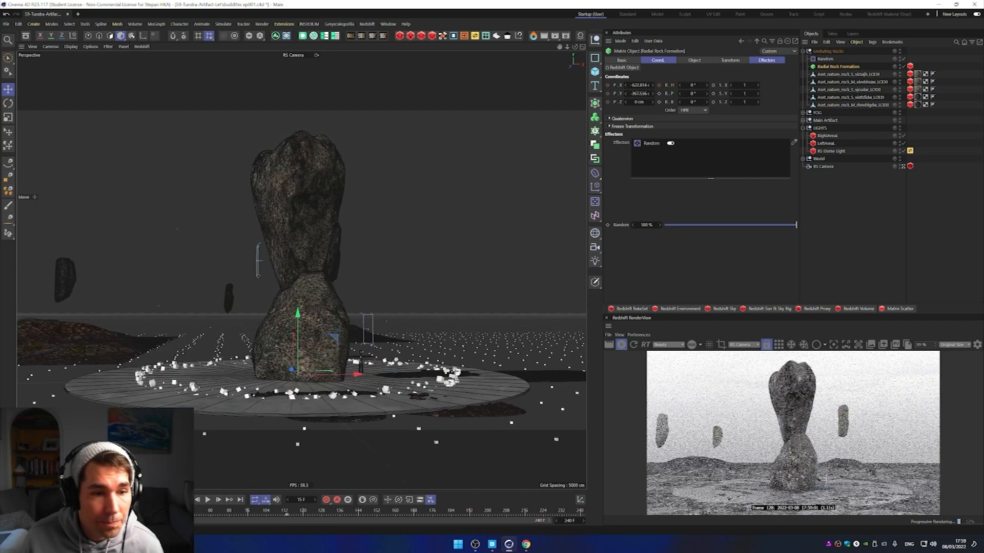
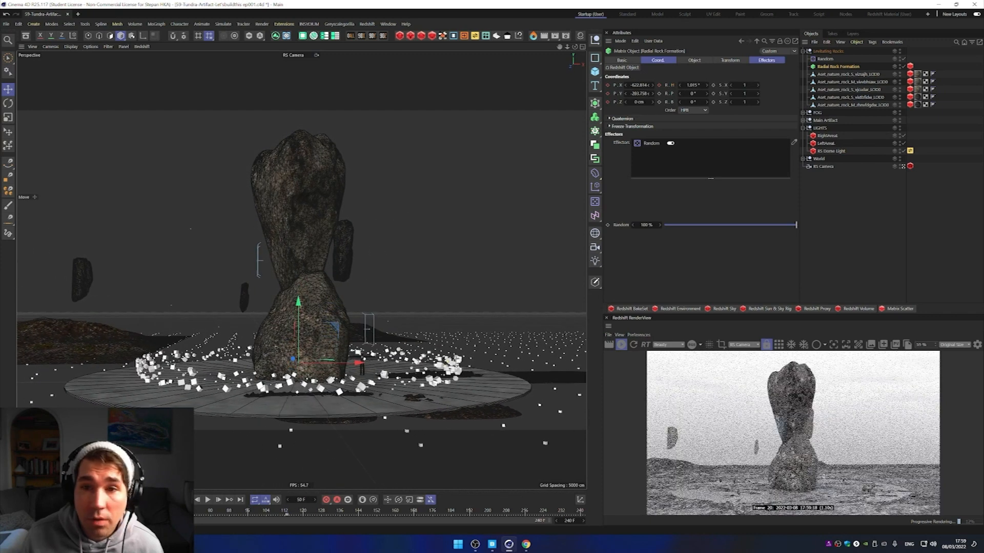
Step: Set the Random effector's heading rotation parameter to 0° and keyframe it at frame 35
left_click(823, 61)
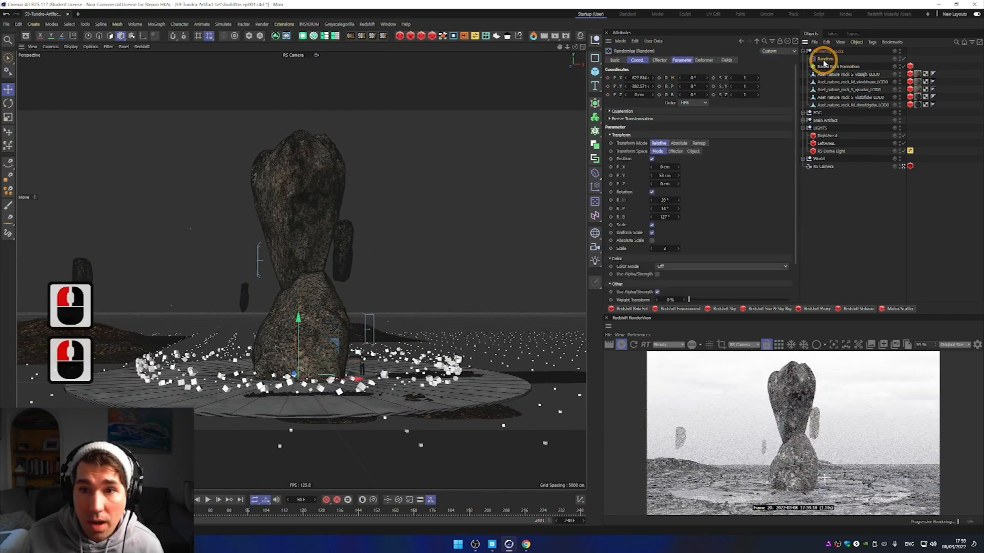
left_click(686, 62)
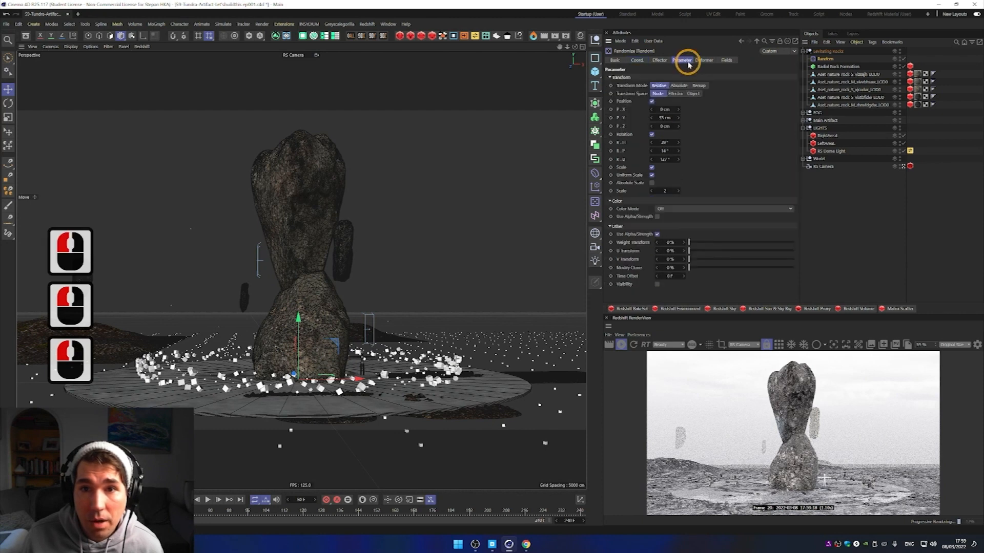
left_click_drag(664, 143, 661, 142)
double_click(664, 142)
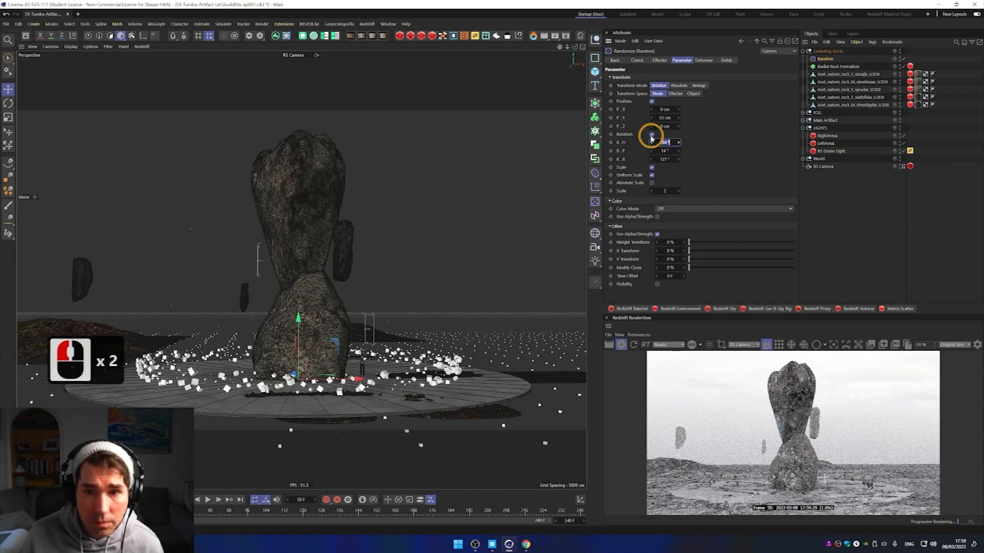
type("0")
key("Return")
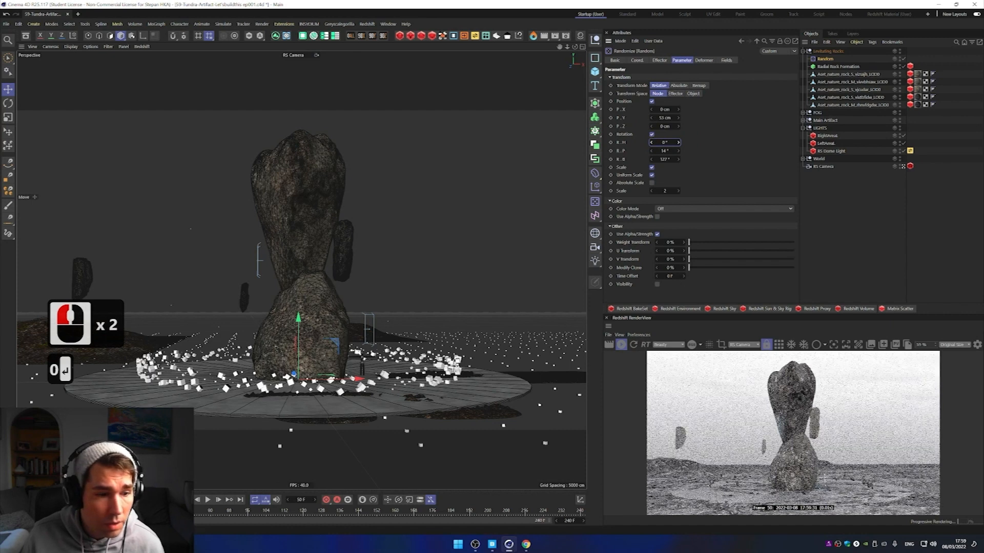
left_click_drag(76, 511, 105, 511)
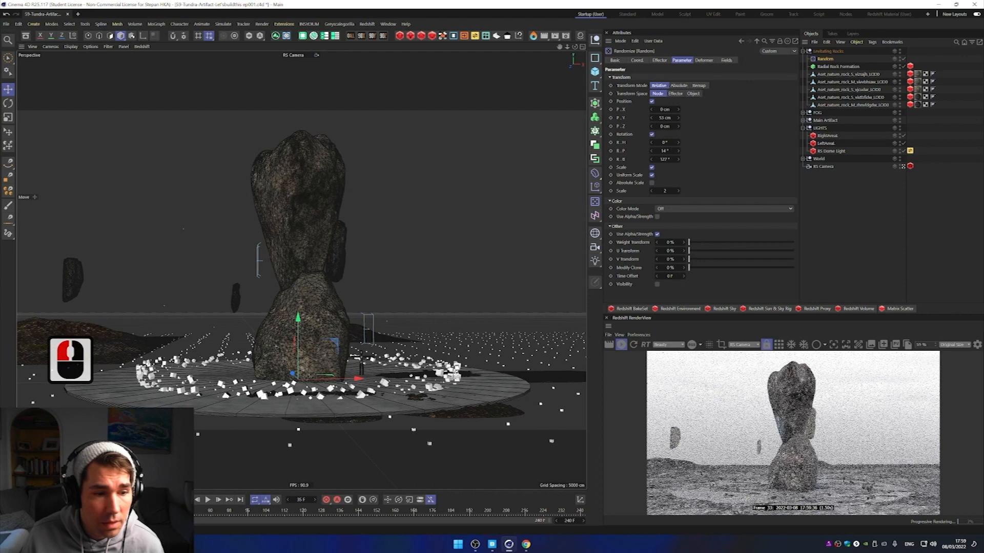
left_click(654, 143)
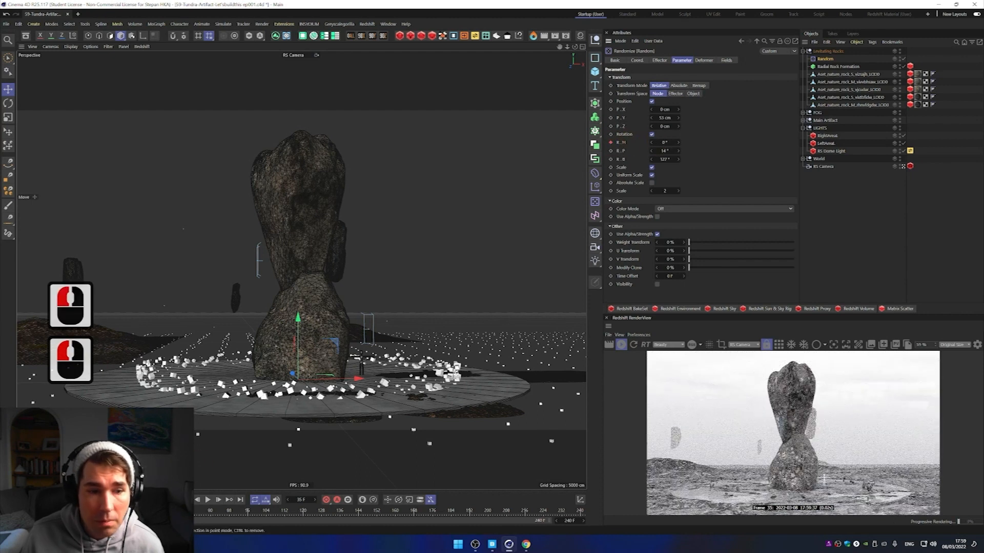
Step: At frame 185, raise the Random effector's heading rotation parameter to 110° and keyframe it
left_click_drag(106, 511, 425, 512)
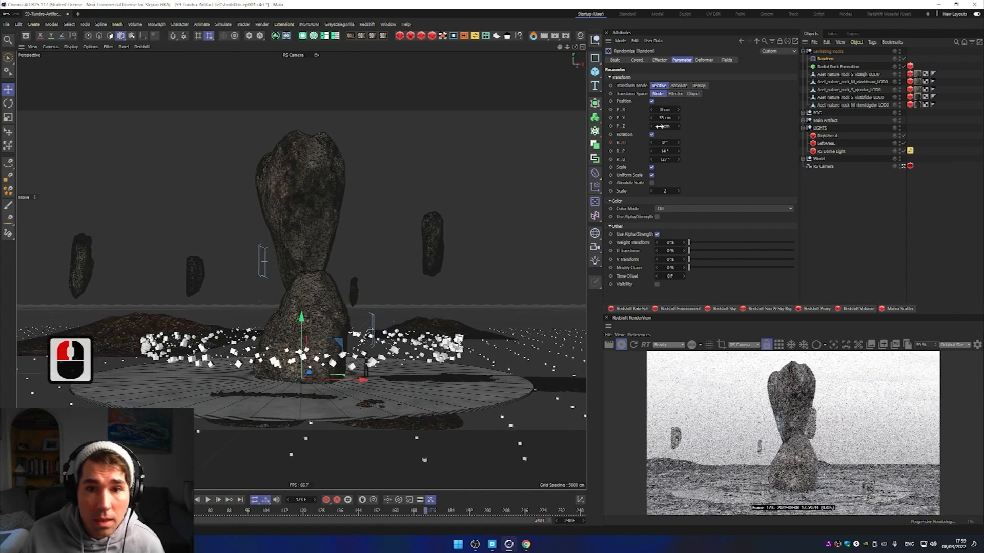
left_click_drag(428, 514, 451, 511)
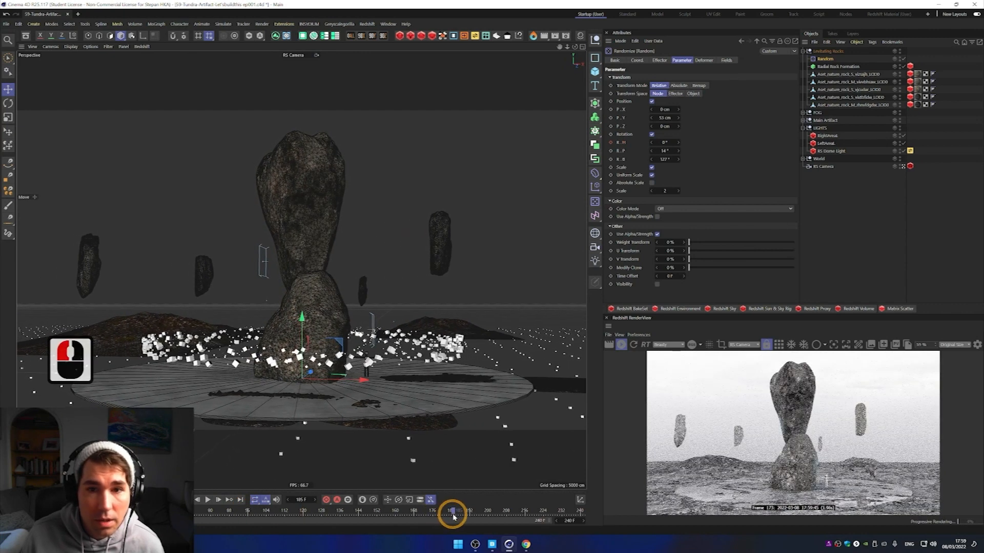
left_click_drag(665, 146, 665, 143)
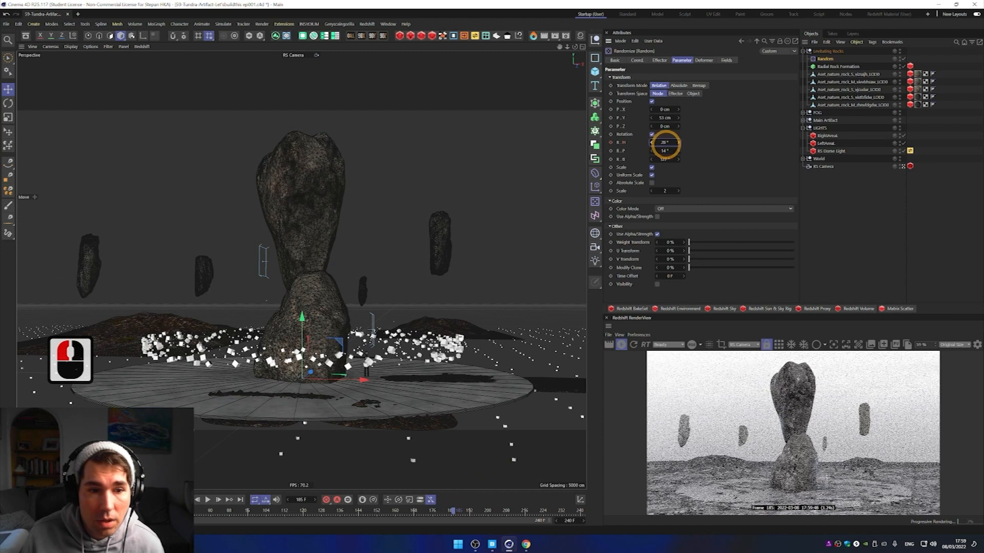
left_click_drag(665, 143, 634, 154)
left_click(610, 143)
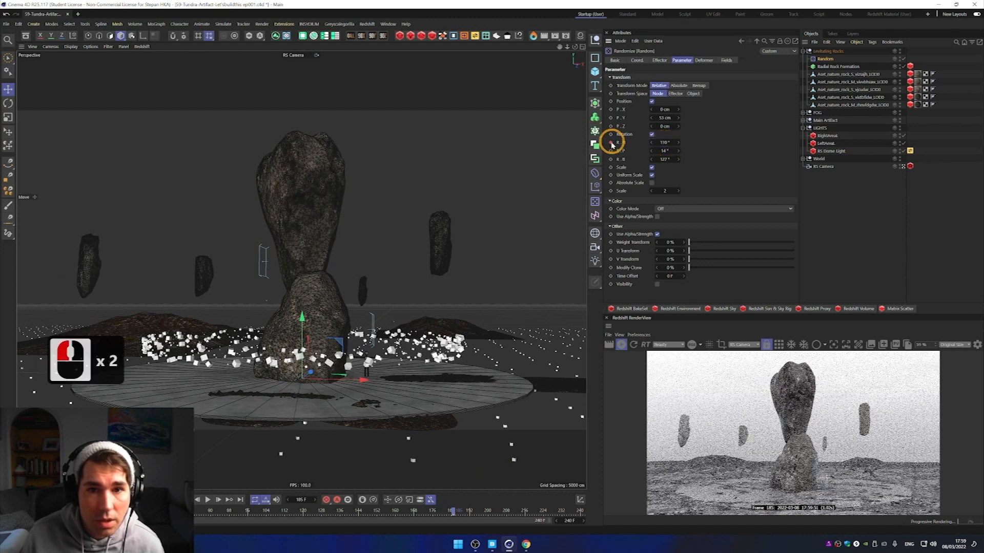
Step: At frame 33, keyframe the Random effector's pitch parameter at 14° and its bank parameter at 127°
left_click(329, 524)
left_click_drag(454, 511, 102, 513)
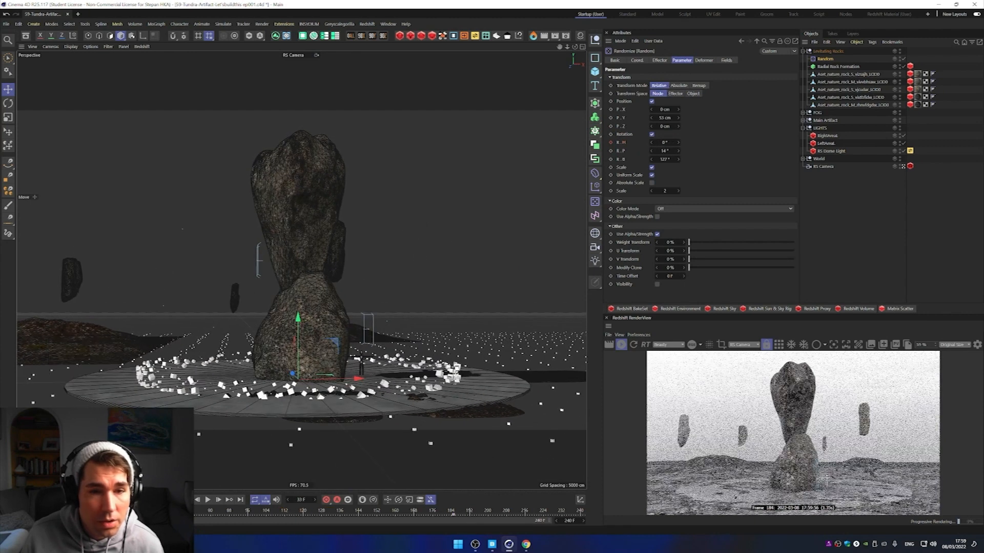
left_click(610, 151, "ctrl")
left_click(669, 154)
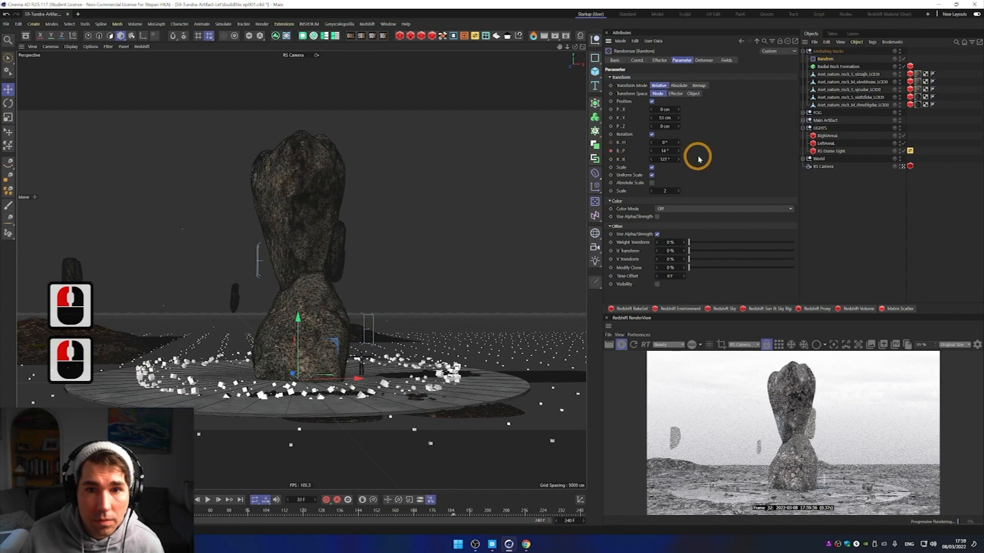
left_click(611, 159)
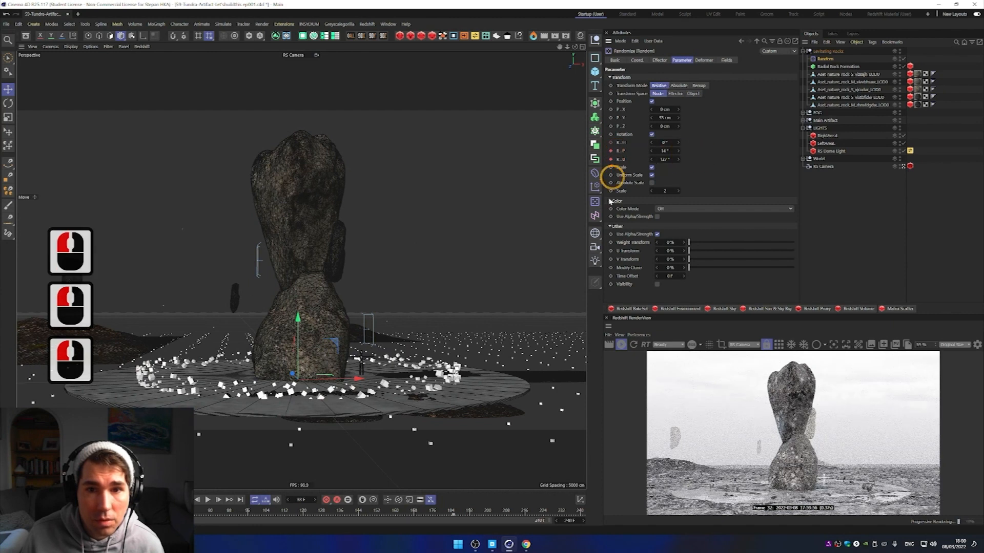
Step: At frame 207, set the Random effector's pitch to 89° and bank to 232°, and keyframe both
left_click_drag(101, 511, 507, 511)
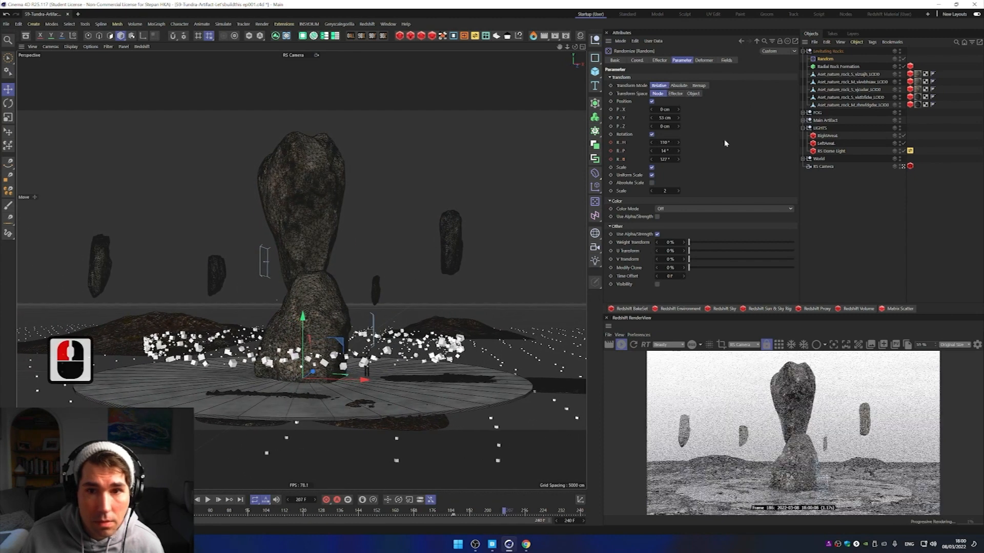
left_click_drag(666, 151, 669, 150)
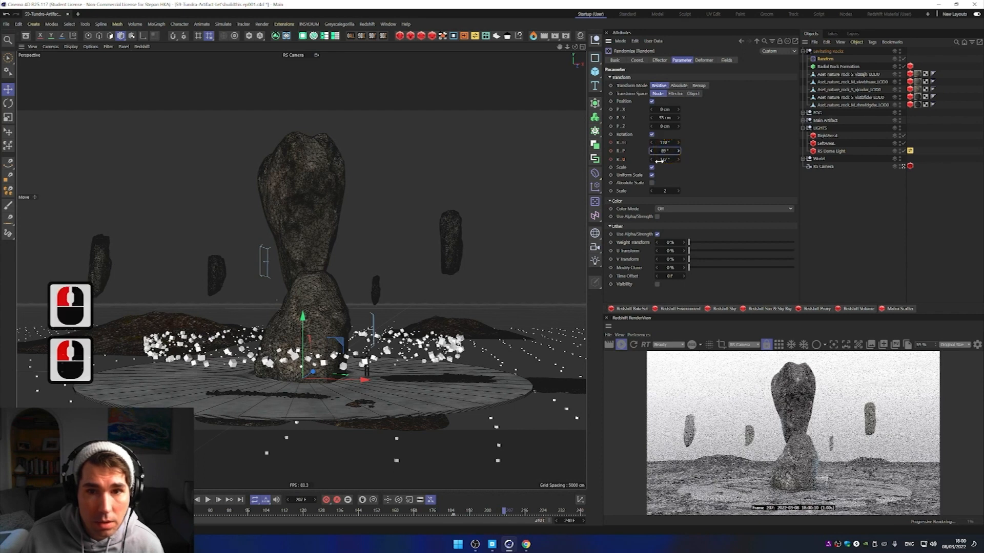
left_click_drag(664, 161, 666, 160)
left_click(611, 159)
left_click(611, 150)
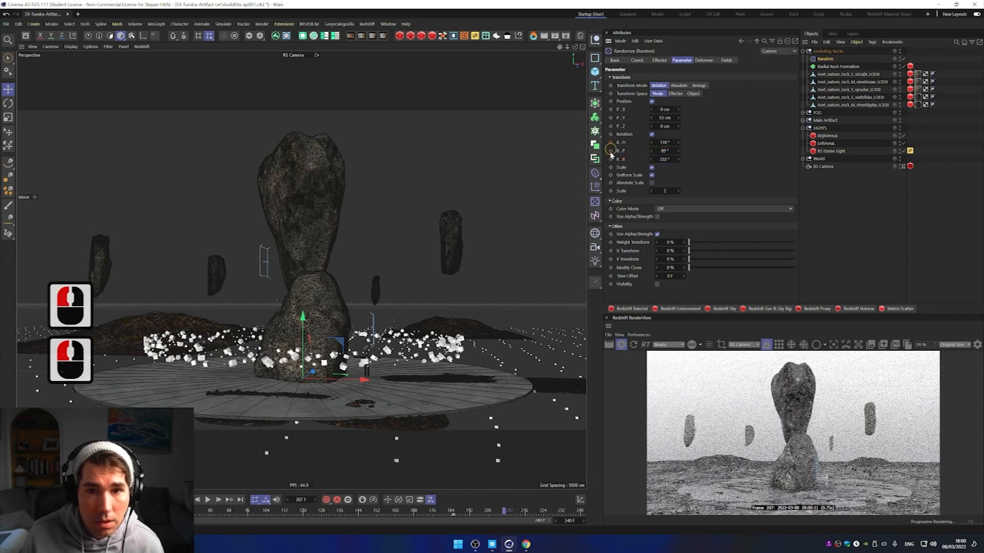
Step: Review the tumbling stones across the timeline and keyframe the Random effector's Y position parameter at 53 cm on frame 174
left_click_drag(505, 511, 181, 513)
left_click_drag(71, 512, 594, 511)
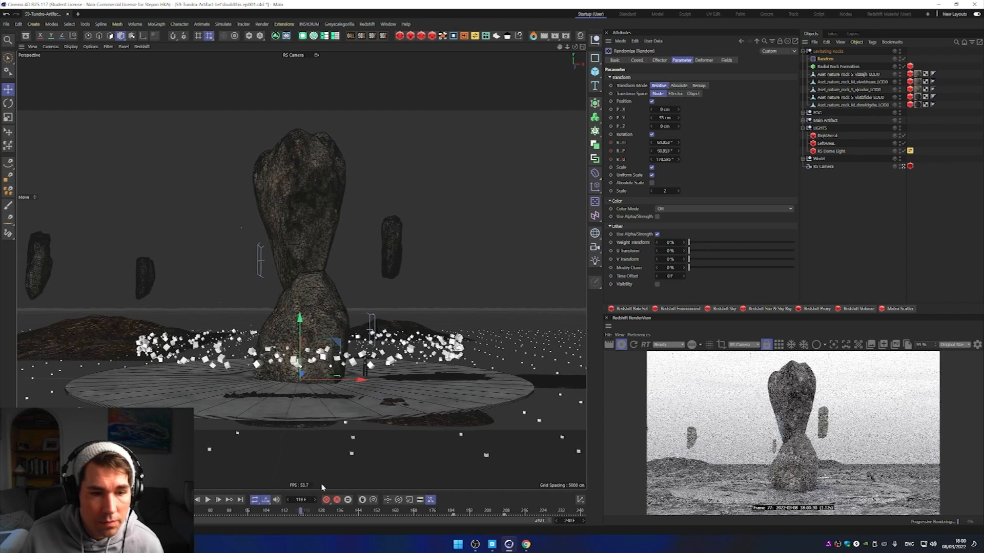
left_click(453, 469)
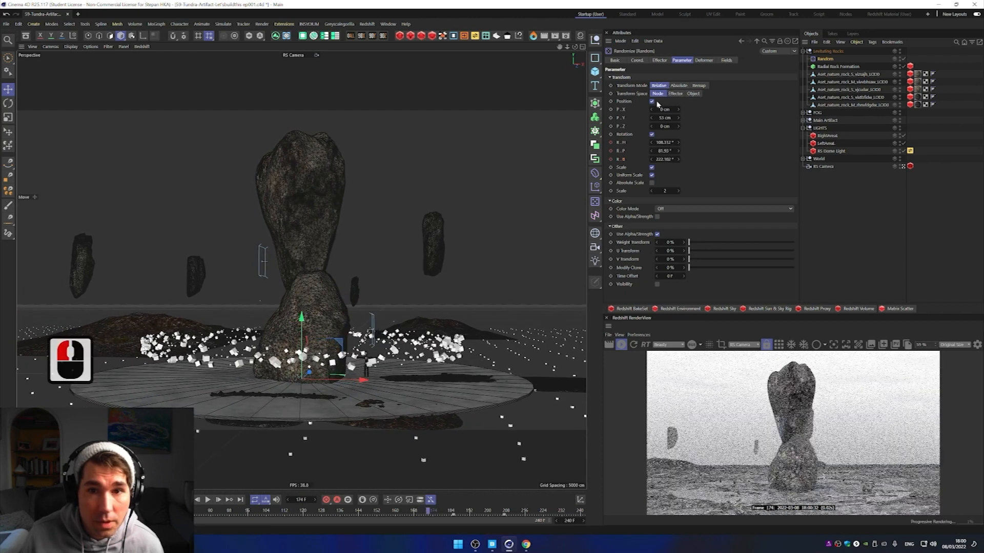
left_click(610, 118)
left_click(611, 118)
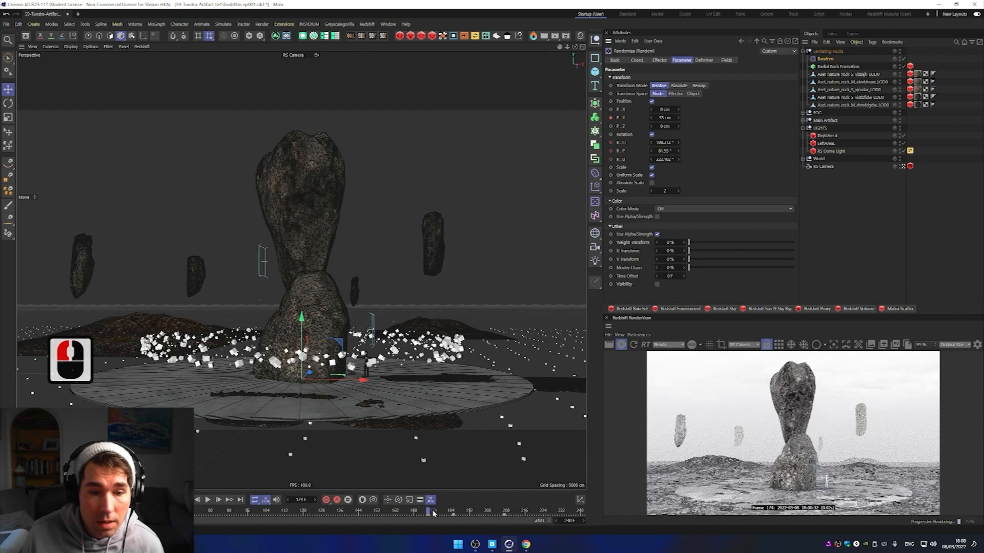
Step: At frame 57, reduce the Random effector's Y position parameter to 6 cm and keyframe it
left_click_drag(424, 511, 159, 510)
left_click(156, 511)
left_click_drag(665, 117, 624, 121)
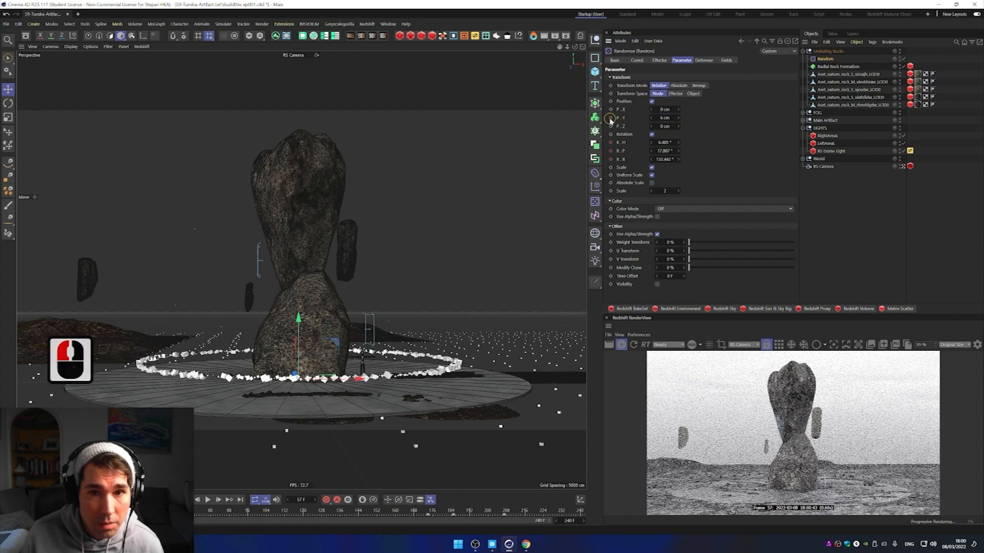
left_click(611, 120)
Step: At frame 37, keyframe the Radial Rock Formation matrix's radius at 1049 cm
left_click_drag(157, 512, 432, 513)
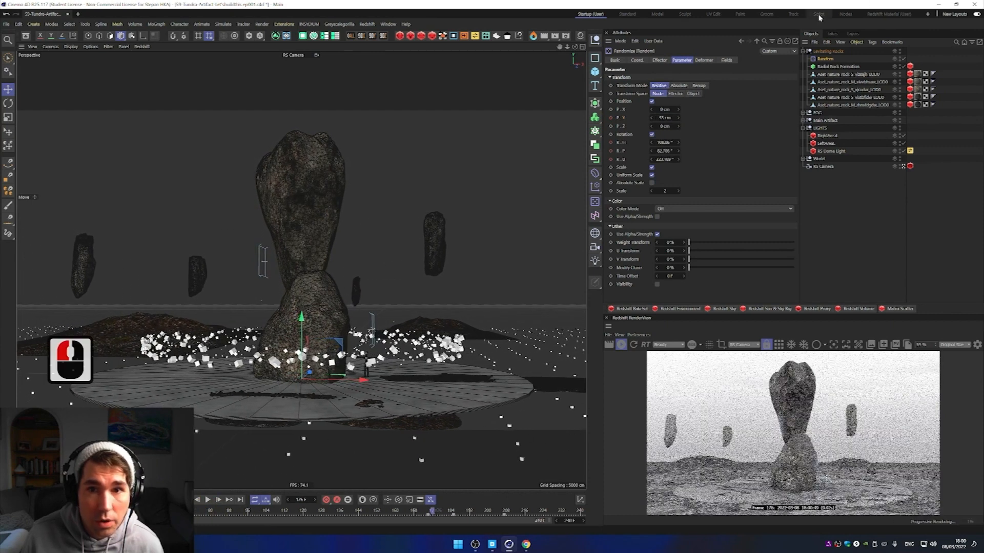
left_click(831, 67)
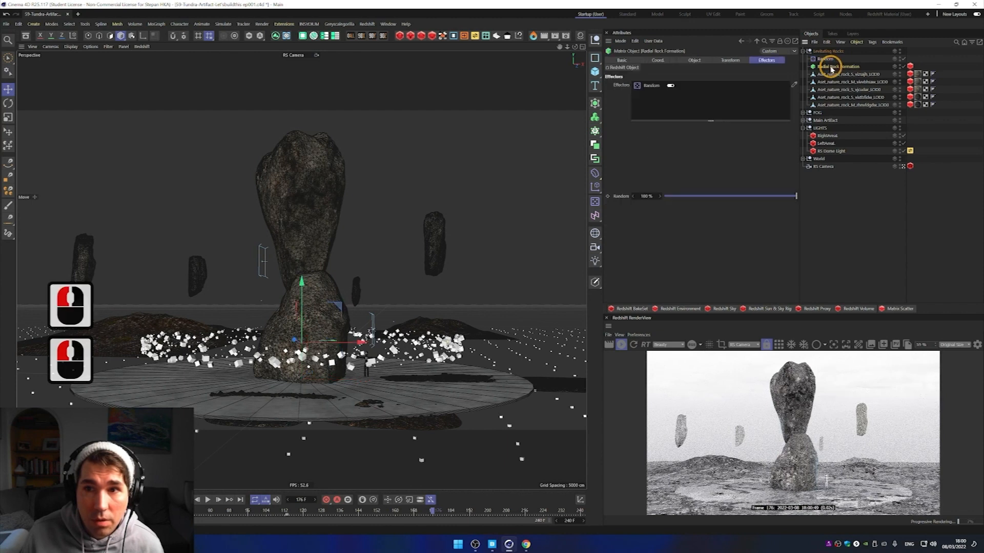
left_click(694, 60)
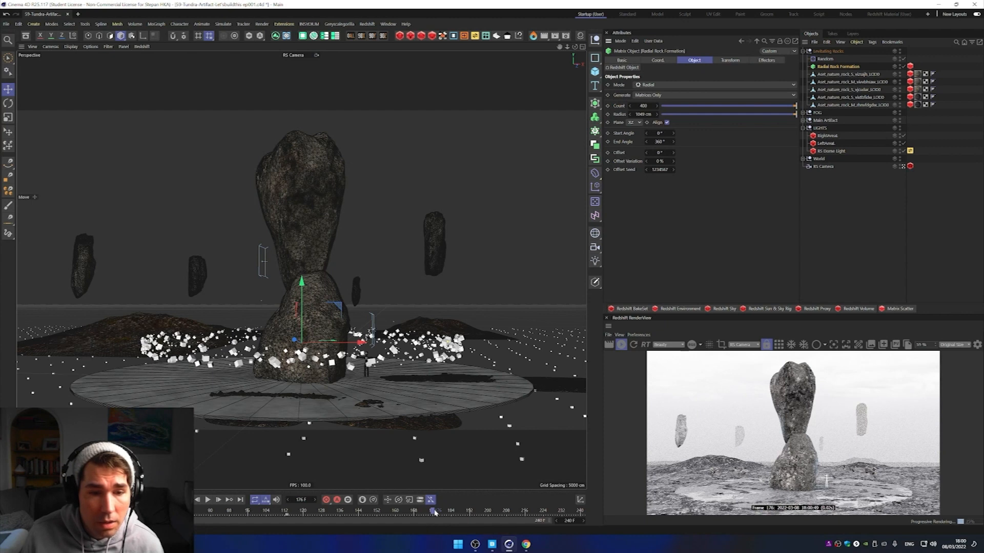
left_click_drag(435, 511, 111, 511)
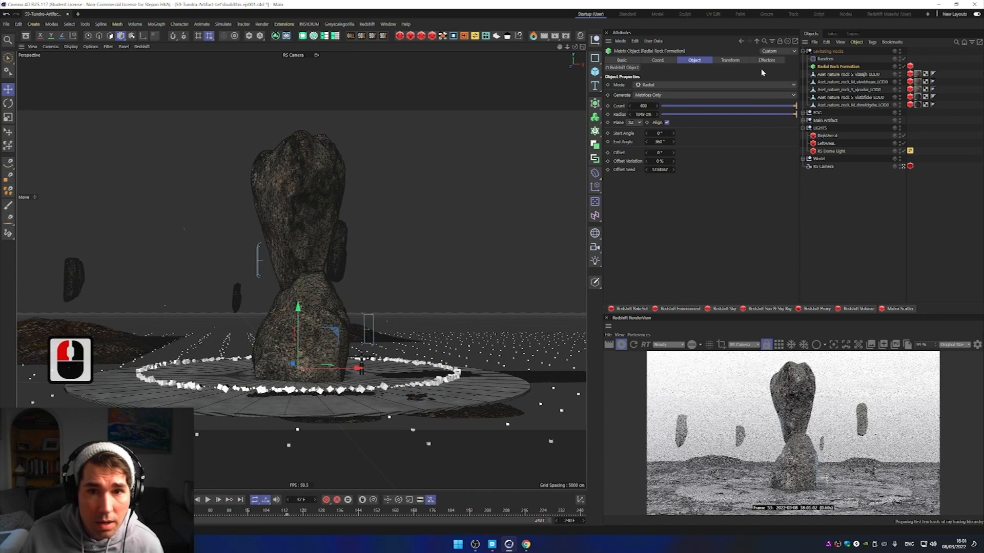
left_click(607, 114)
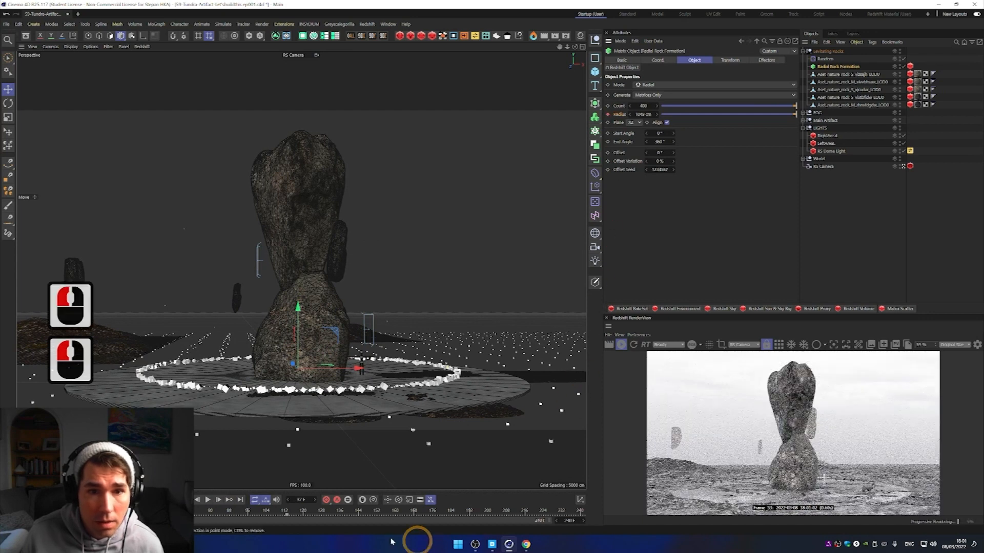
Step: At frame 133, increase the Radial Rock Formation's radius to 1310 cm, keyframe it, and review the spreading stones across the timeline
left_click_drag(110, 511, 334, 511)
left_click_drag(644, 115, 651, 113)
left_click(607, 114)
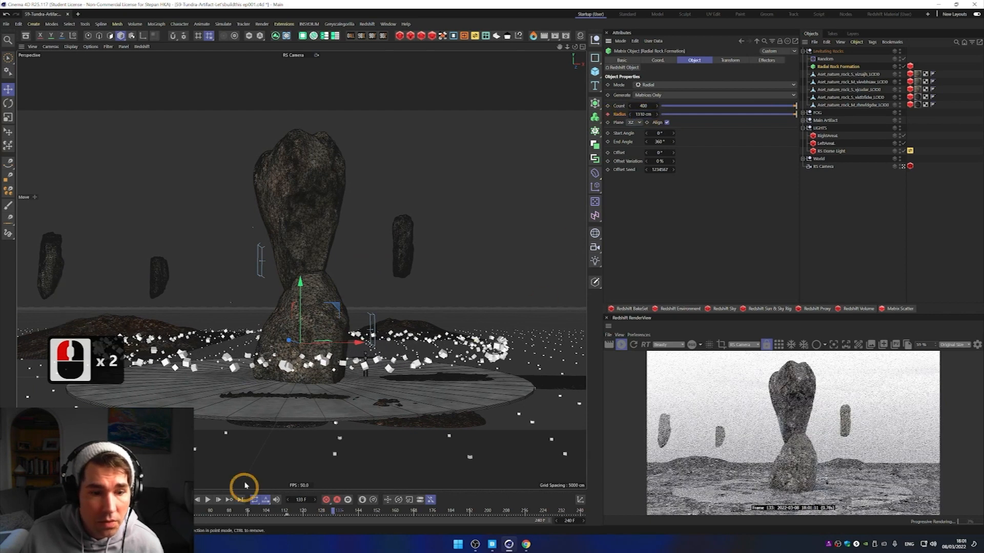
left_click_drag(334, 512, 271, 552)
left_click_drag(264, 511, 412, 511)
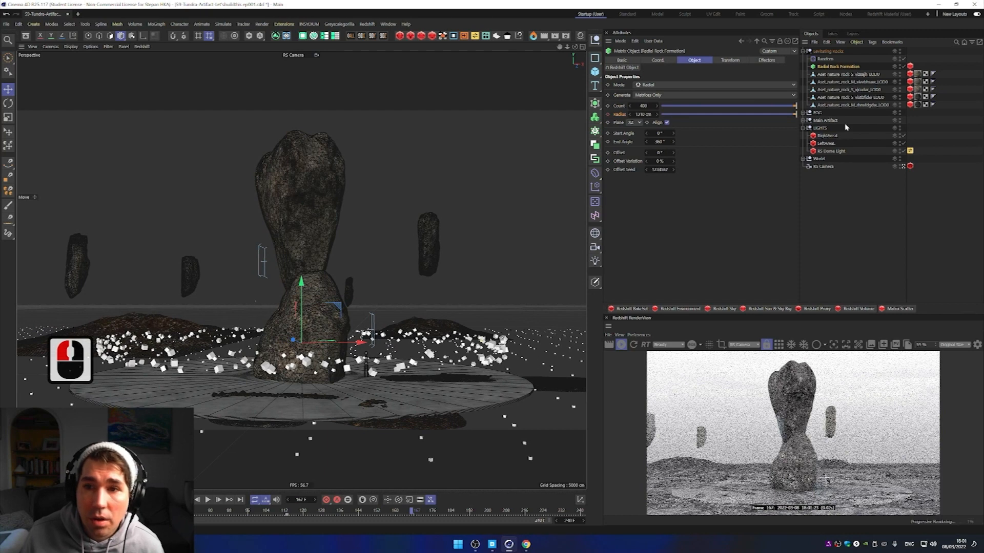
Step: Set the RS Dome Light's exposure to 1
left_click(832, 150)
left_click_drag(767, 109, 747, 109)
left_click_drag(655, 109, 763, 116)
type("1")
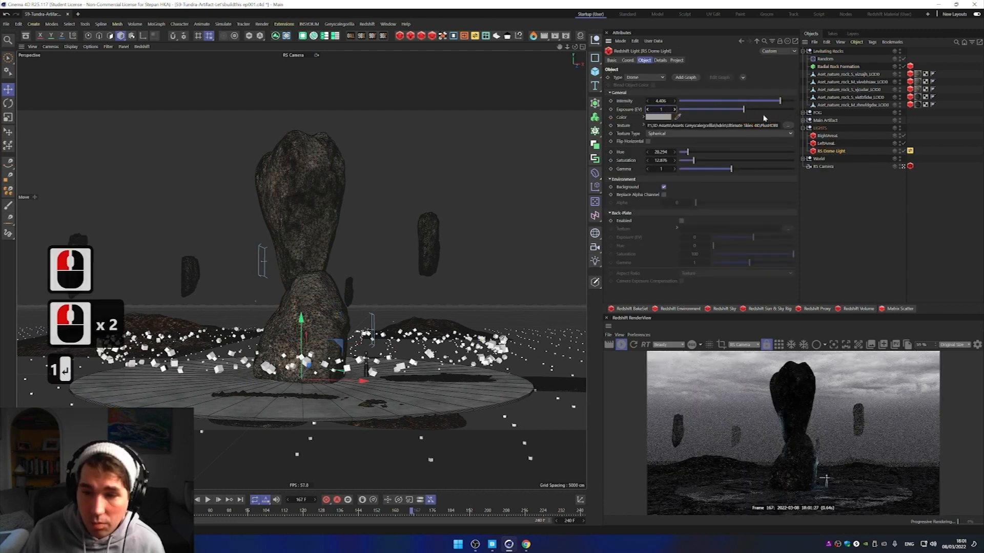
key("Return")
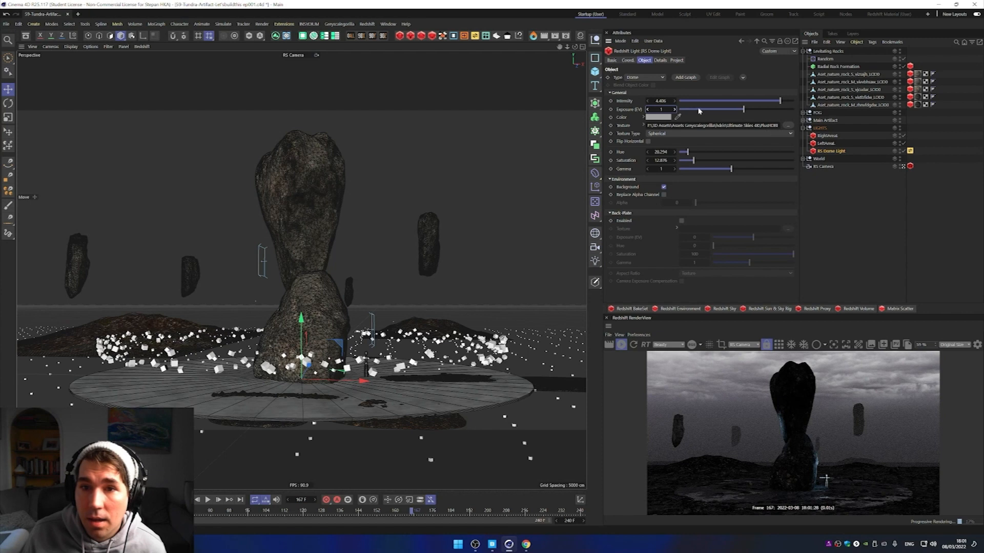
Step: Rotate the RS Dome Light slightly about its X axis to tilt the sky texture behind the artifact
key("r")
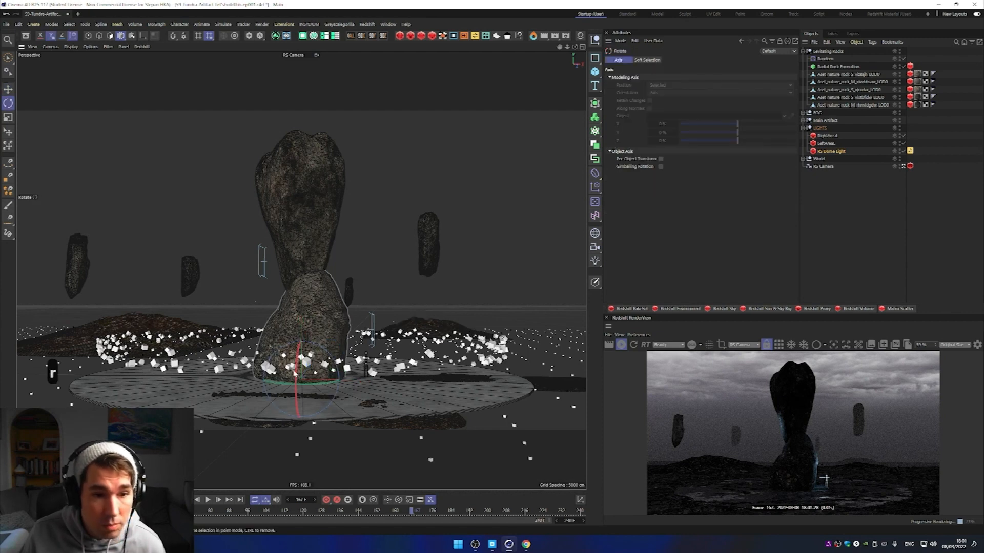
left_click_drag(297, 369, 297, 383)
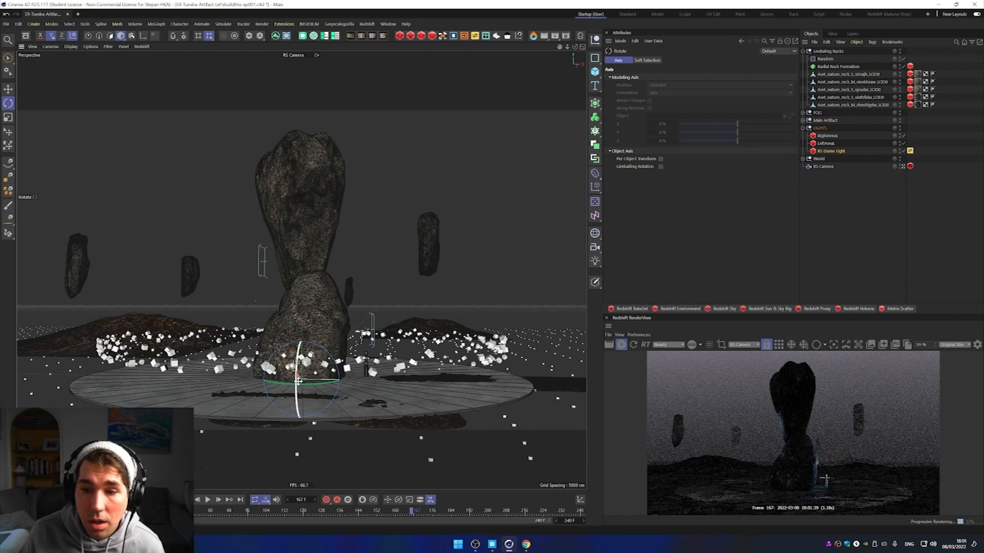
left_click(298, 378)
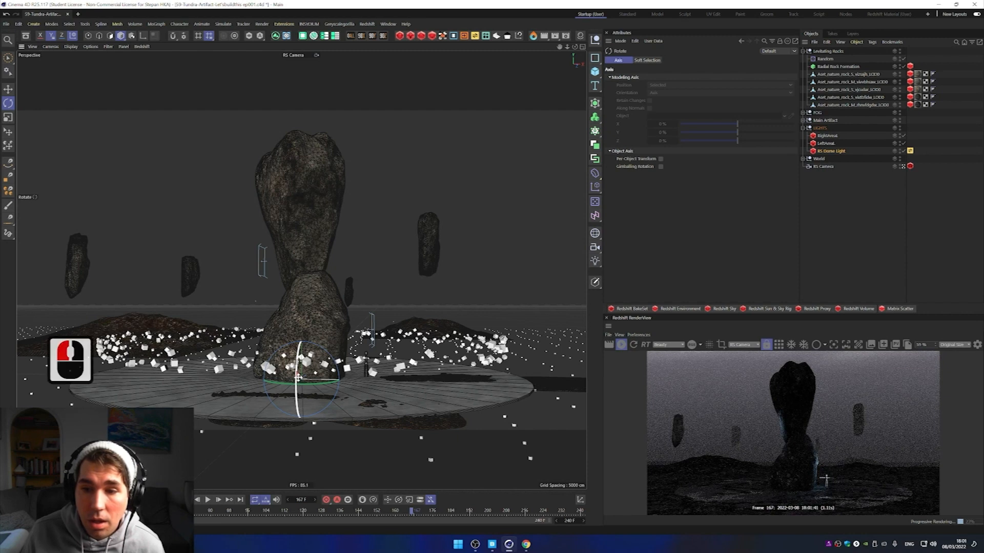
left_click_drag(296, 377, 299, 371)
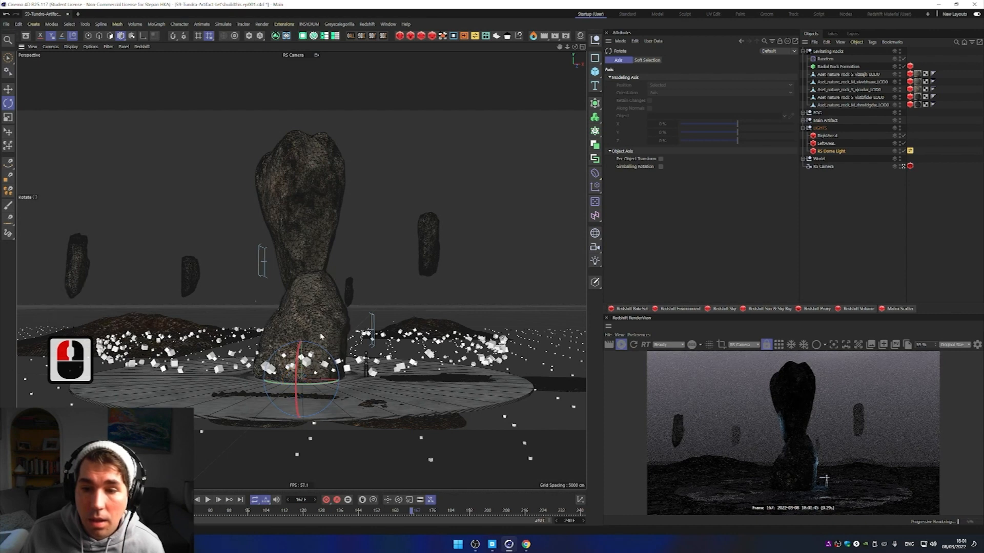
left_click(843, 152)
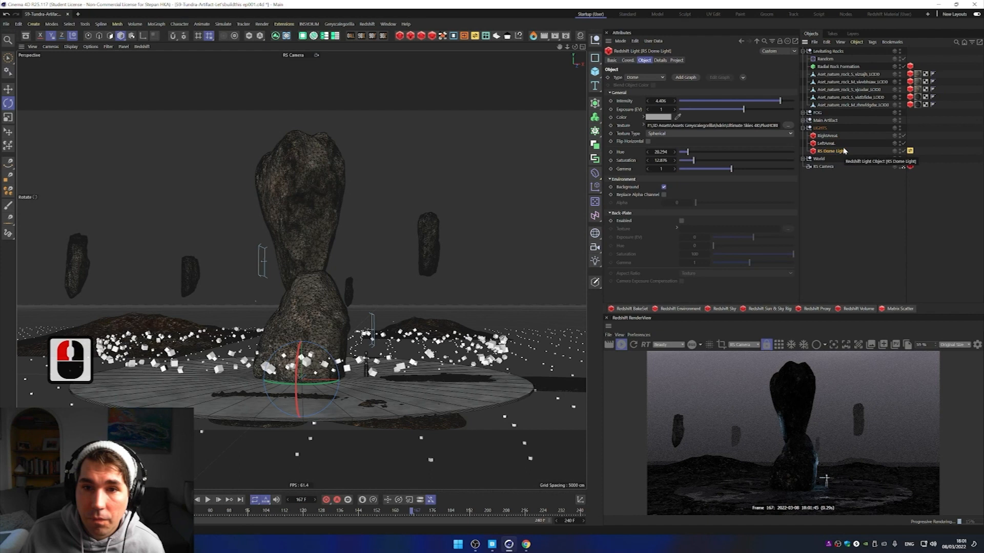
left_click(788, 125)
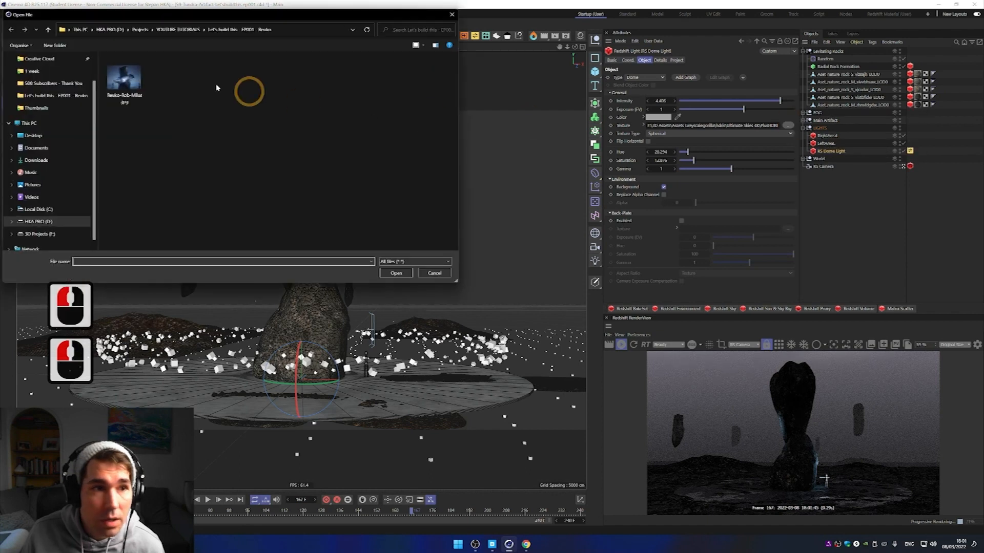
left_click(452, 14)
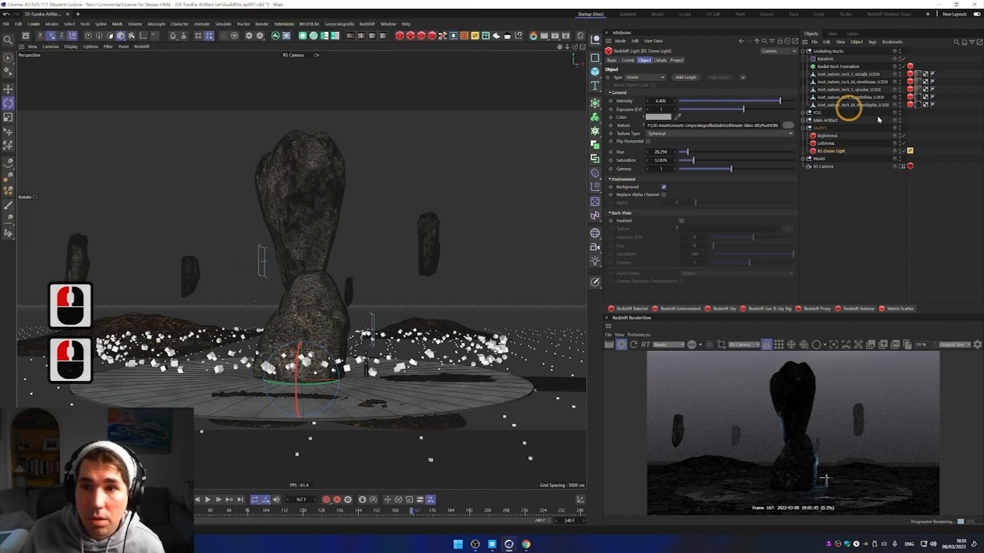
Step: Open the HDRI library linked to the RS Dome Light and load Bounce Card White from Area Light Maps
double_click(911, 151)
double_click(911, 152)
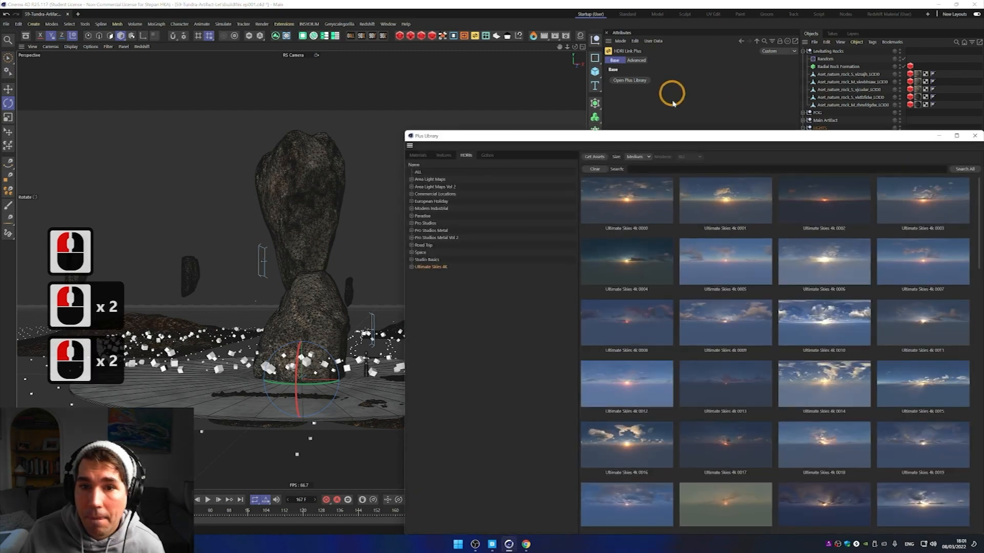
left_click(431, 179)
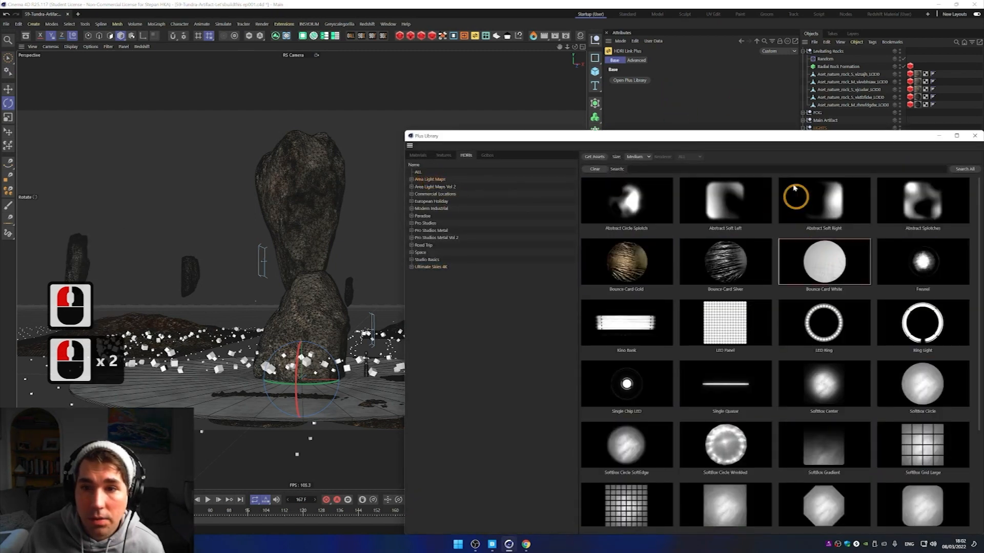
left_click_drag(808, 137, 411, 87)
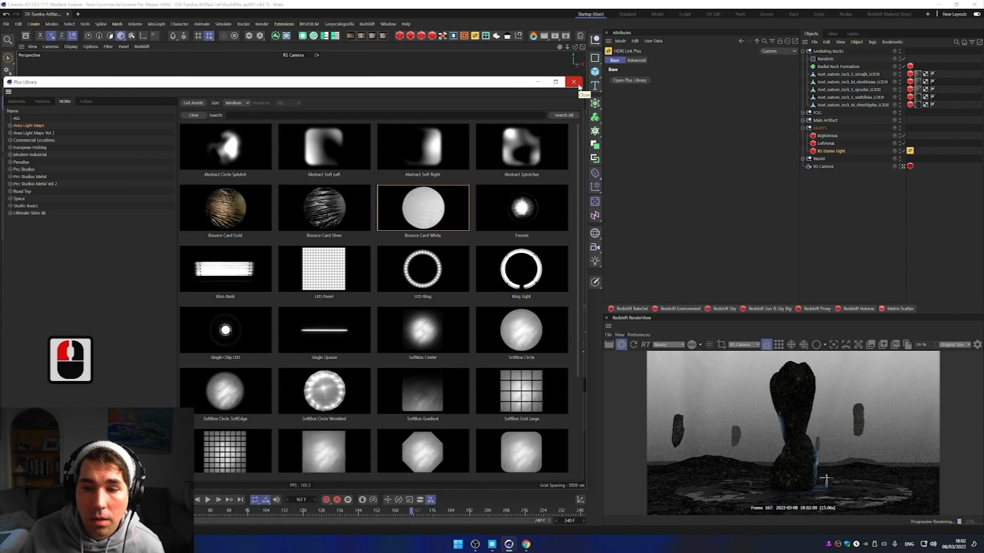
Step: Try the Ring Light, SoftBox Center, LED Ring and Fresnel maps on the RS Dome Light, returning to SoftBox Center
double_click(514, 284)
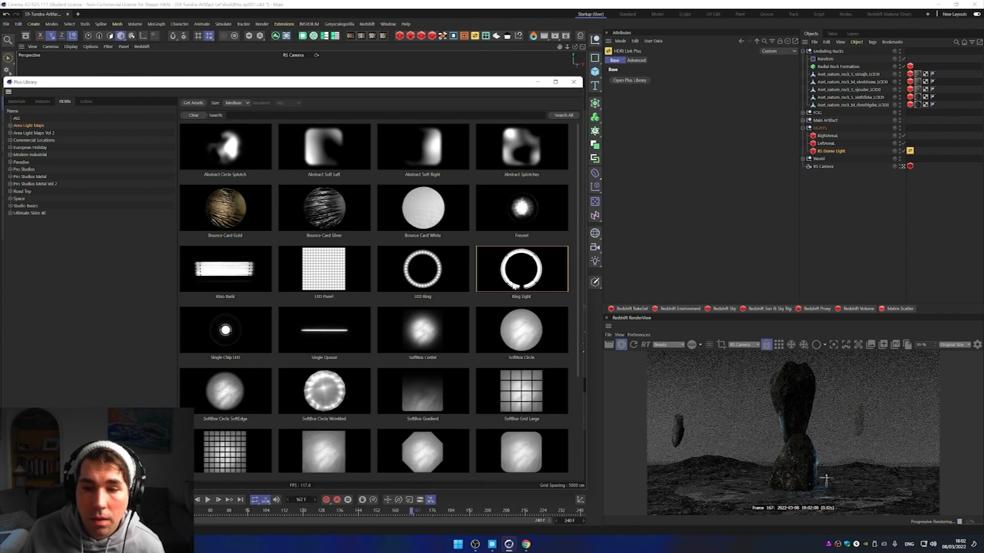
double_click(441, 326)
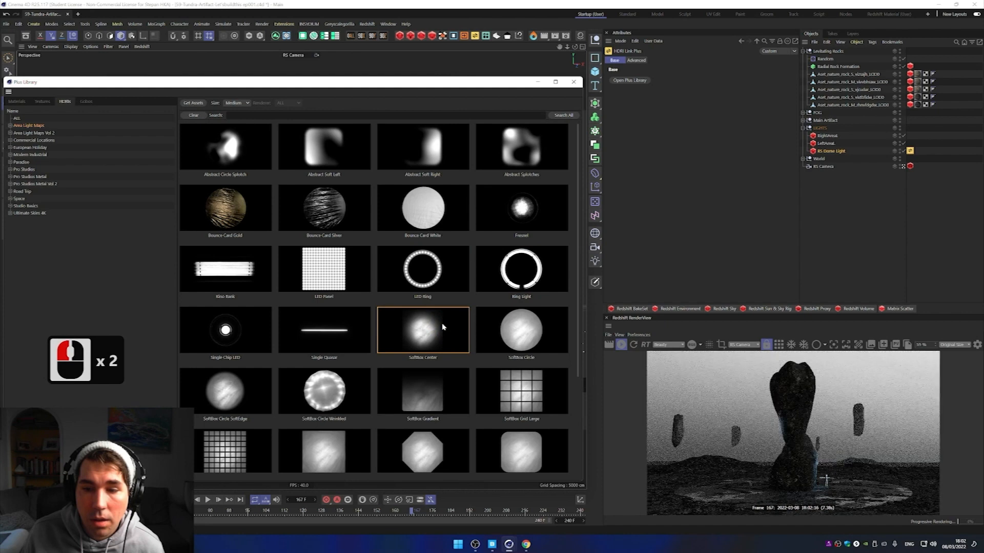
double_click(418, 272)
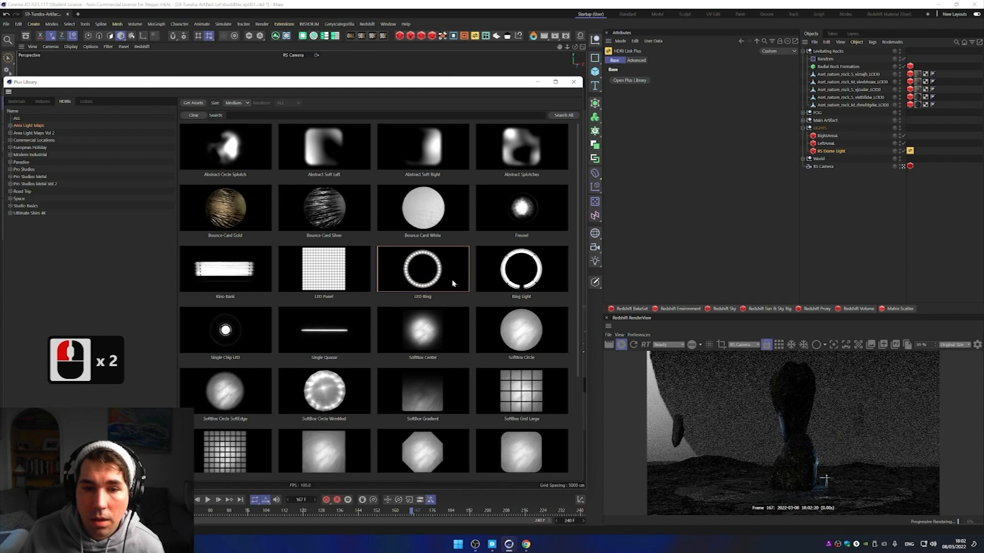
double_click(534, 213)
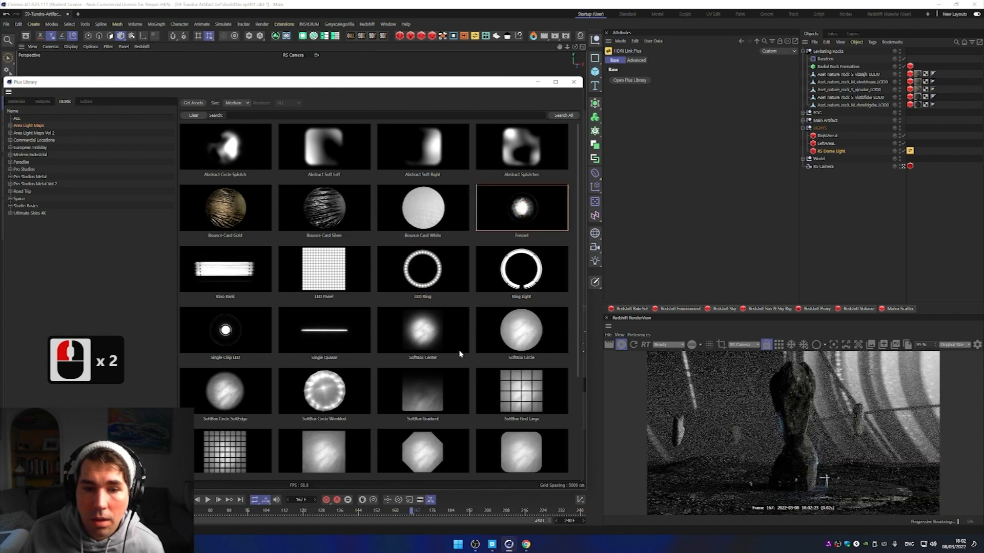
double_click(431, 343)
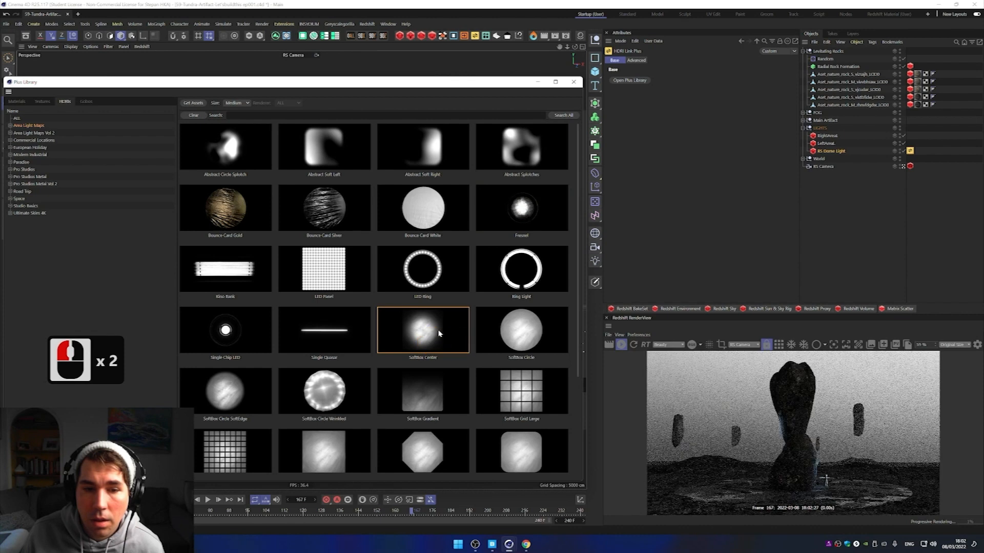
Step: Compare SoftBox Gradient, Bounce Card White, Abstract Splotches and Abstract Soft Right on the RS Dome Light, and load Abstract Circle Splotch
double_click(435, 394)
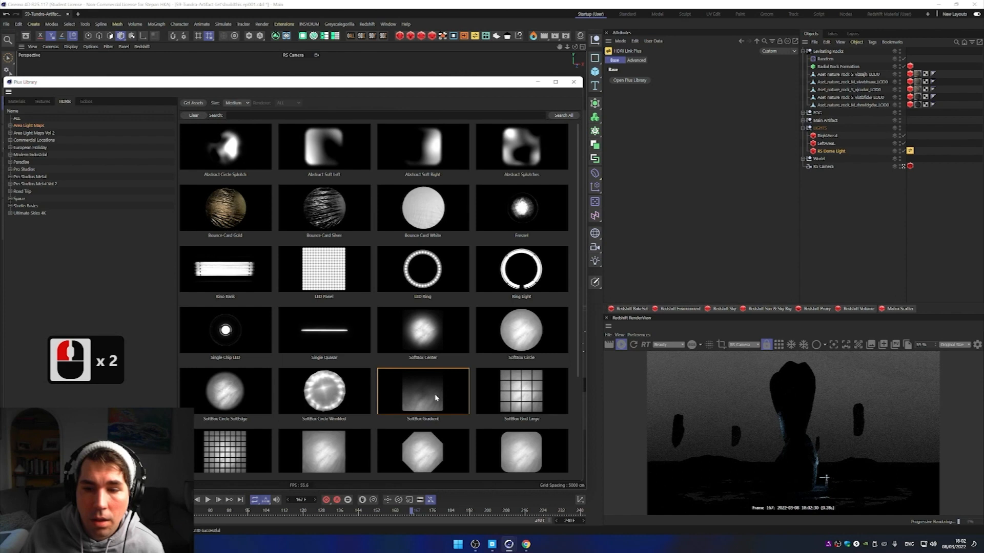
double_click(411, 205)
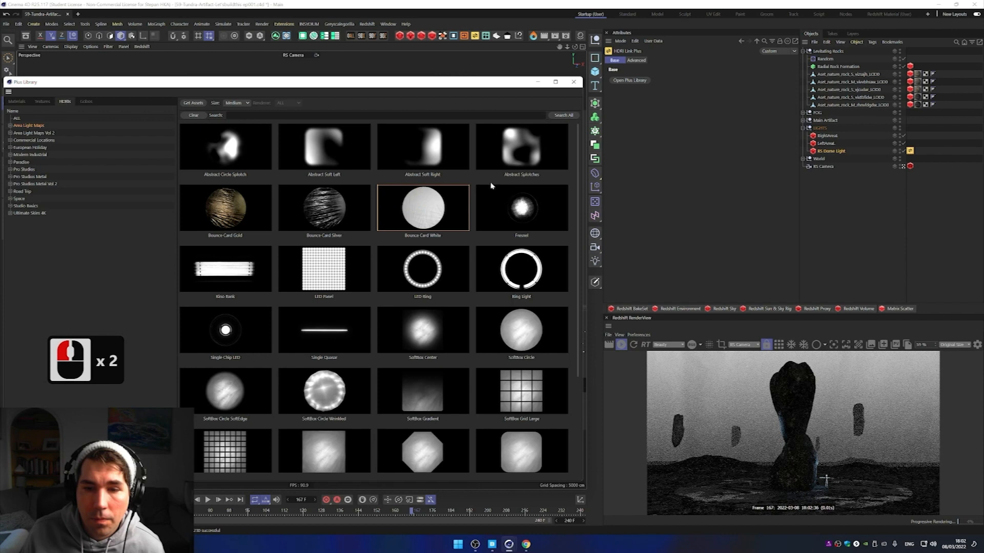
double_click(515, 149)
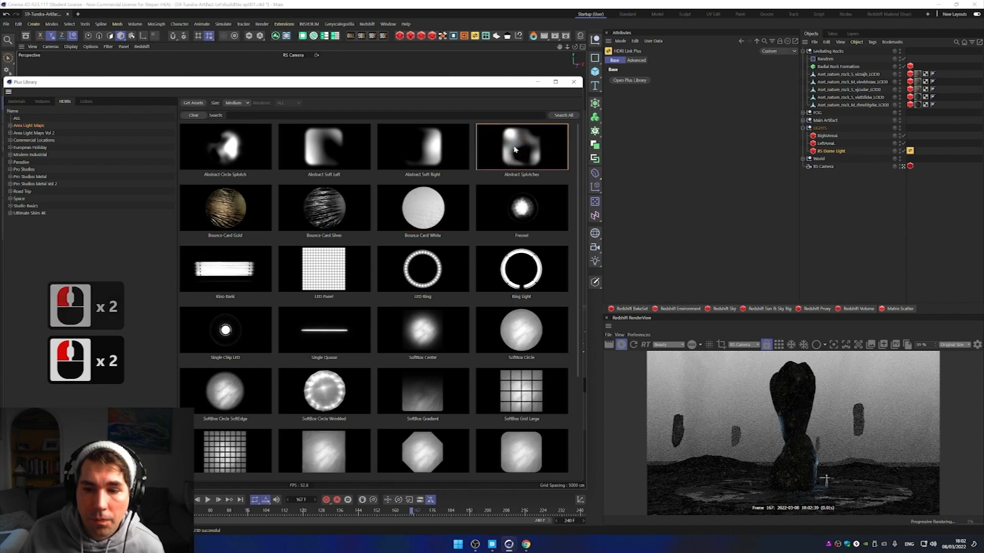
double_click(436, 147)
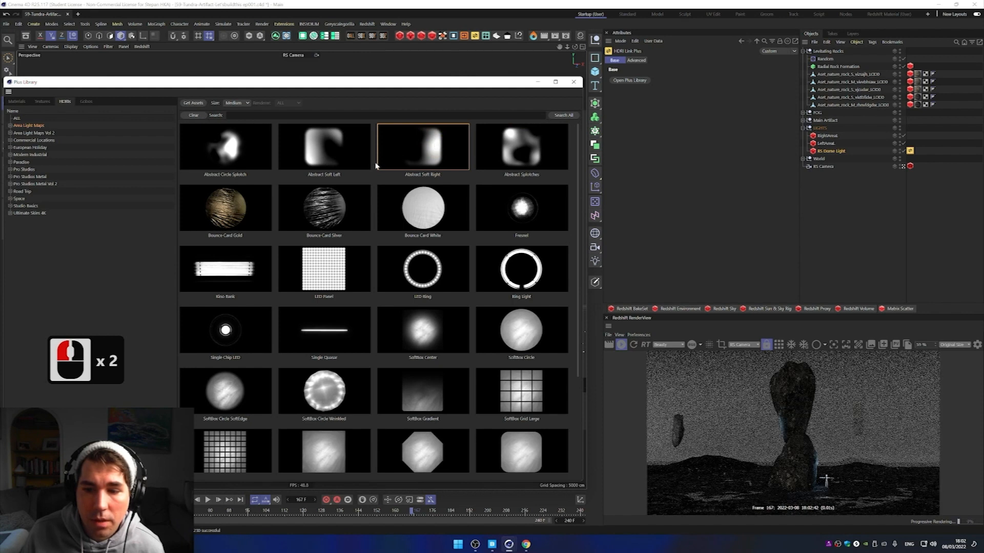
double_click(236, 163)
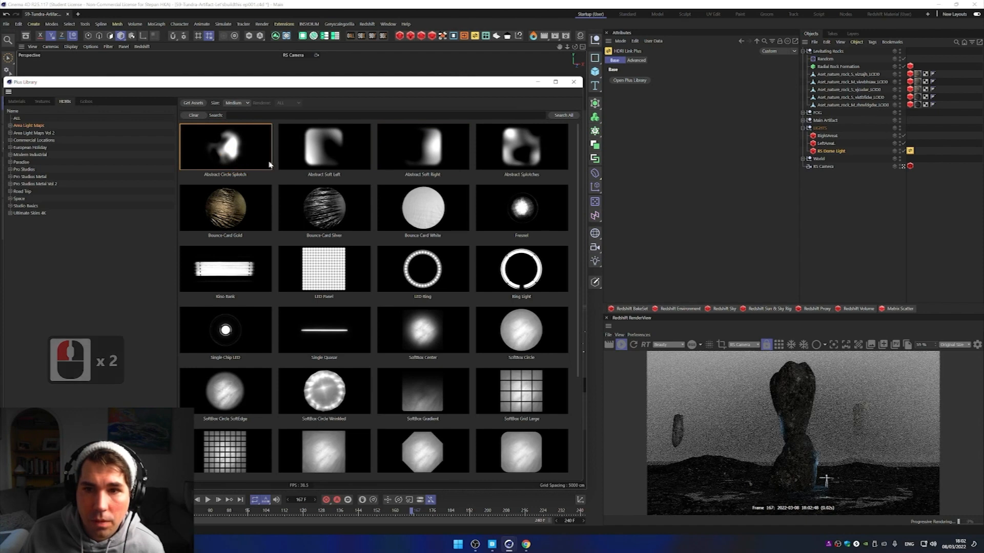
Step: Try flipping the RS Dome Light's texture horizontally and turn the flip back off
left_click(838, 152)
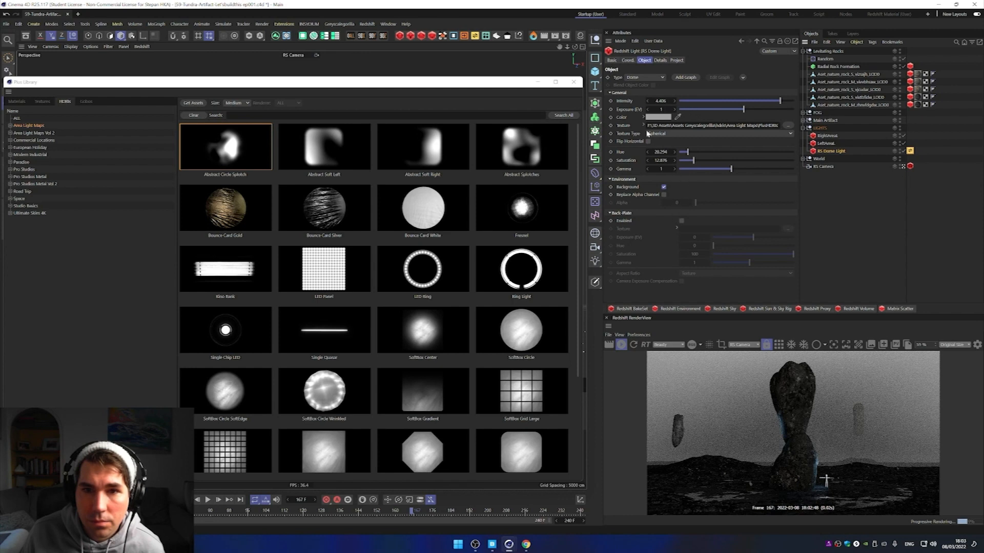
left_click(652, 134)
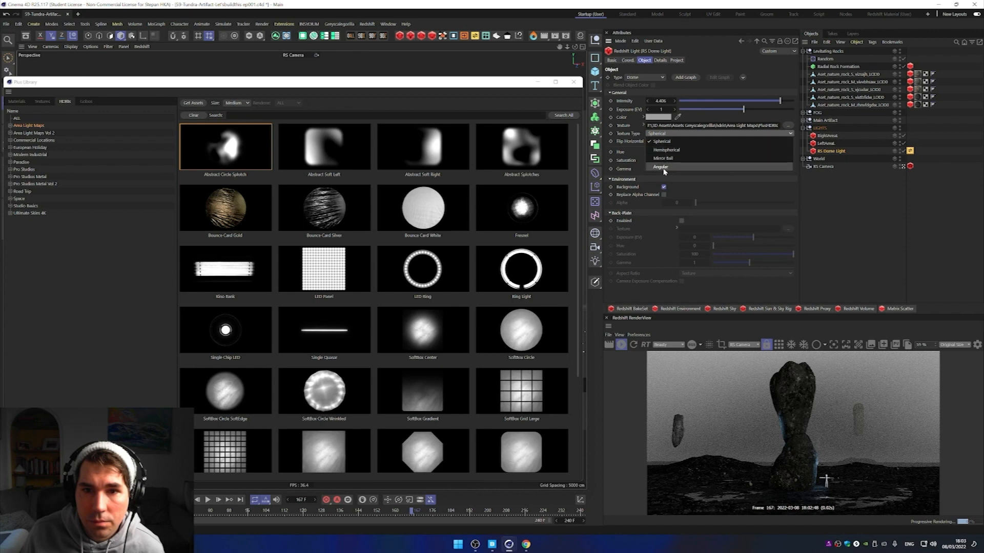
left_click(635, 151)
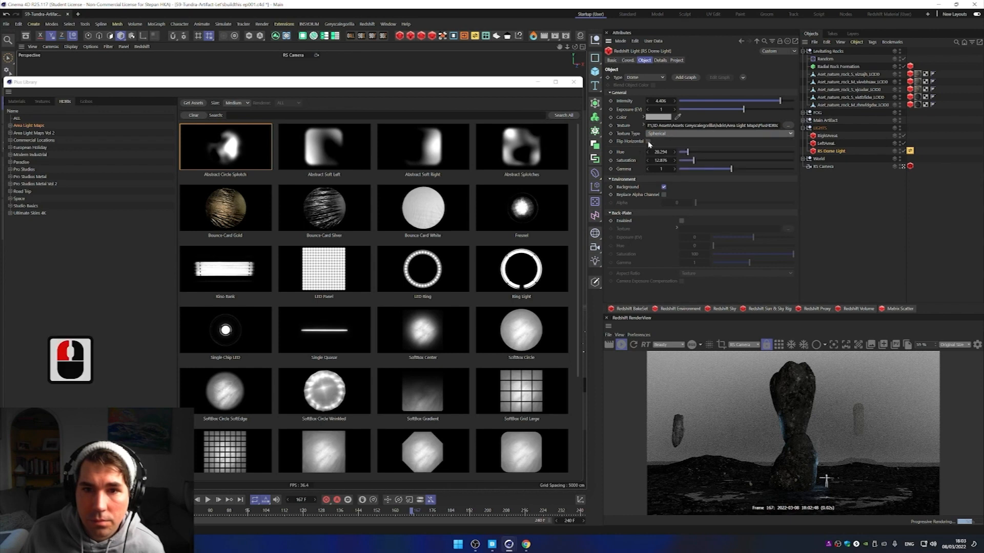
left_click(648, 142)
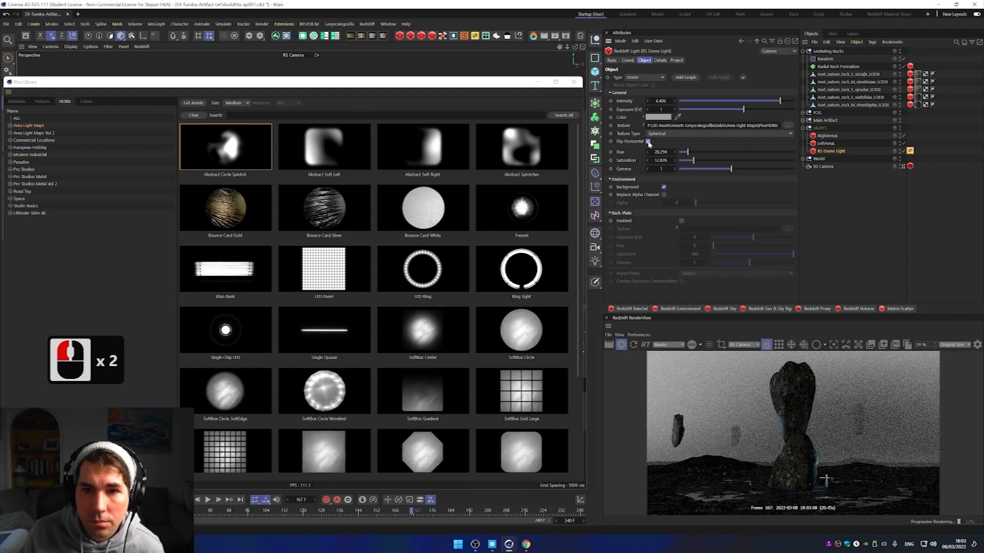
left_click(649, 141)
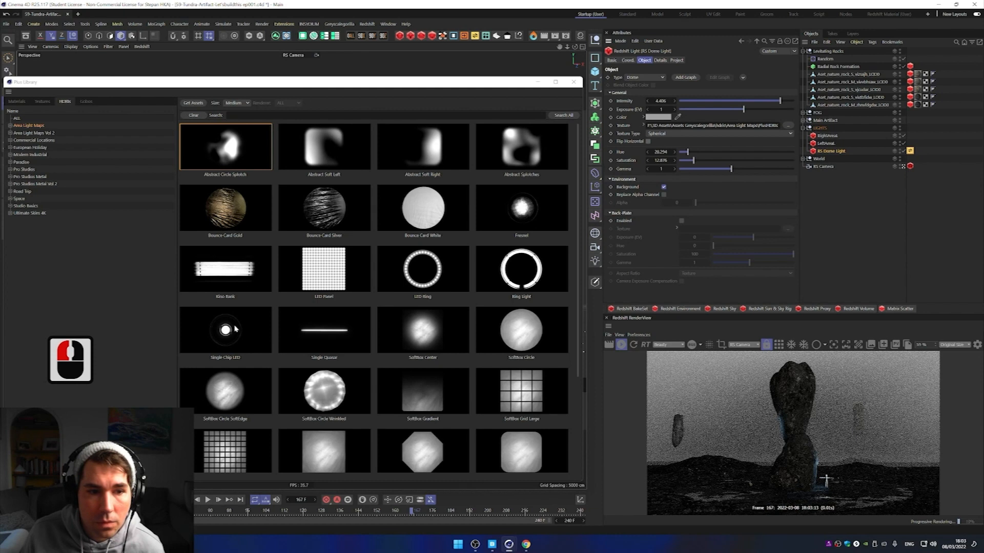
Step: Load the SpotLight Gradient Center map on the RS Dome Light and close the HDRI library
scroll(380, 293, "down", 3)
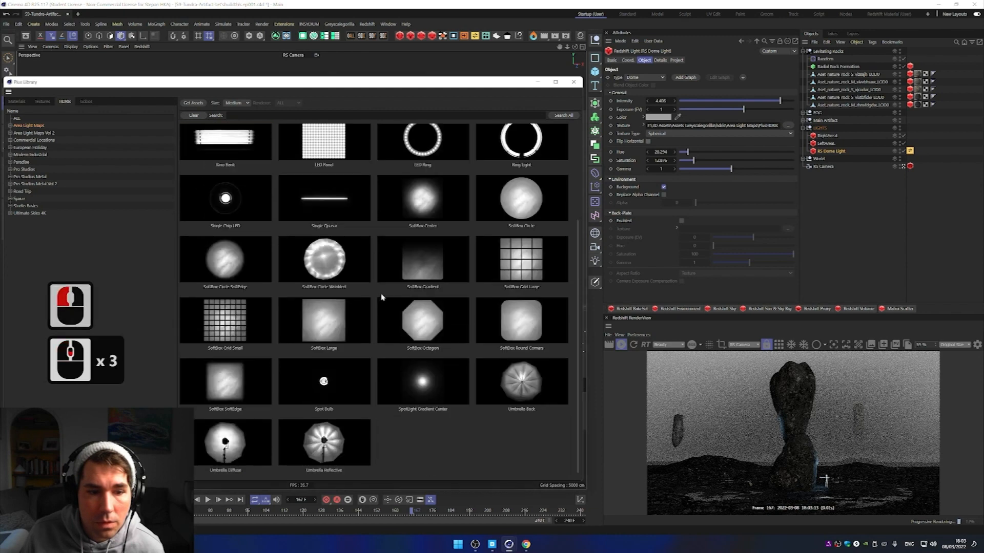
double_click(419, 382)
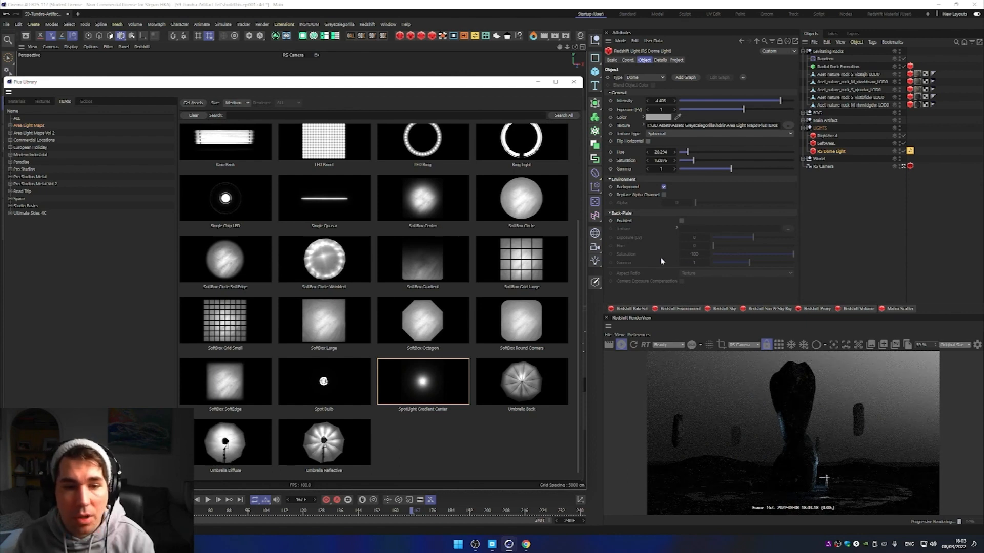
left_click(574, 82)
Step: Rotate the RS Dome Light about its vertical axis to reposition the bright area behind the artifact
left_click(310, 397)
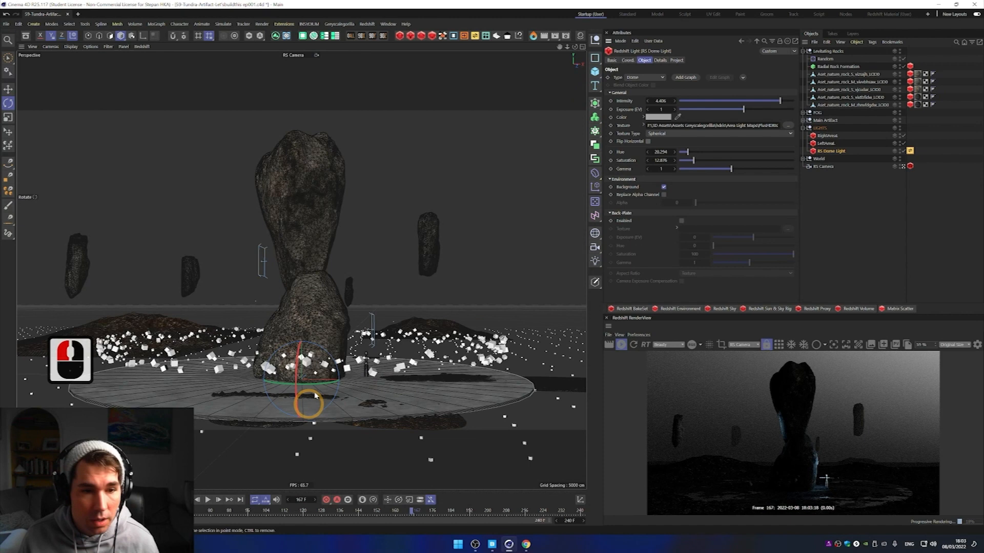
key("r")
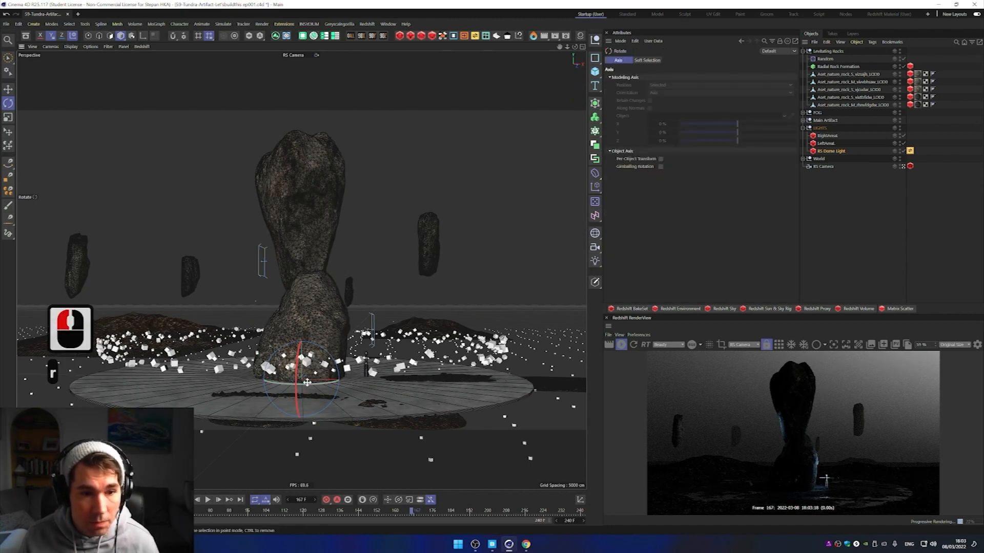
left_click(322, 368)
left_click_drag(318, 385, 362, 390)
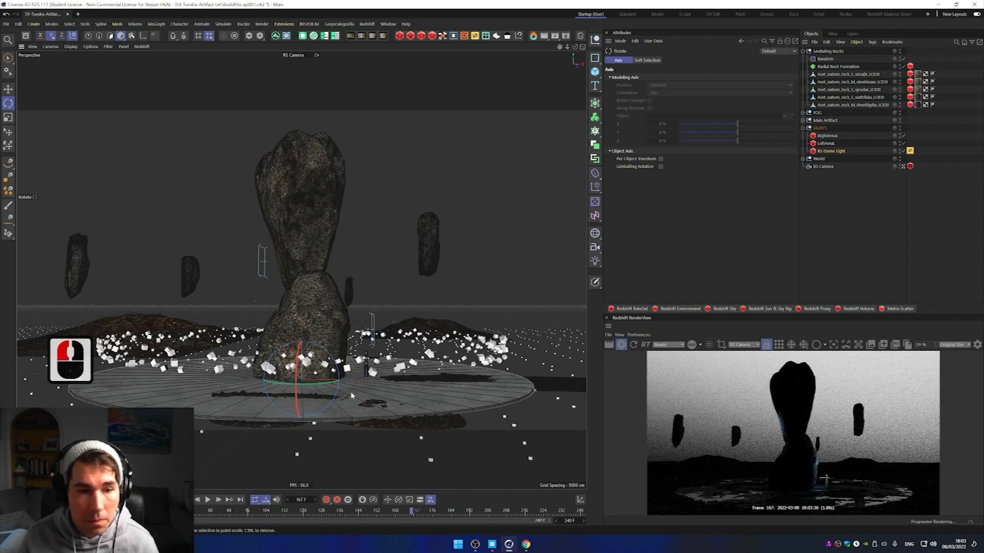
key("e")
key("r")
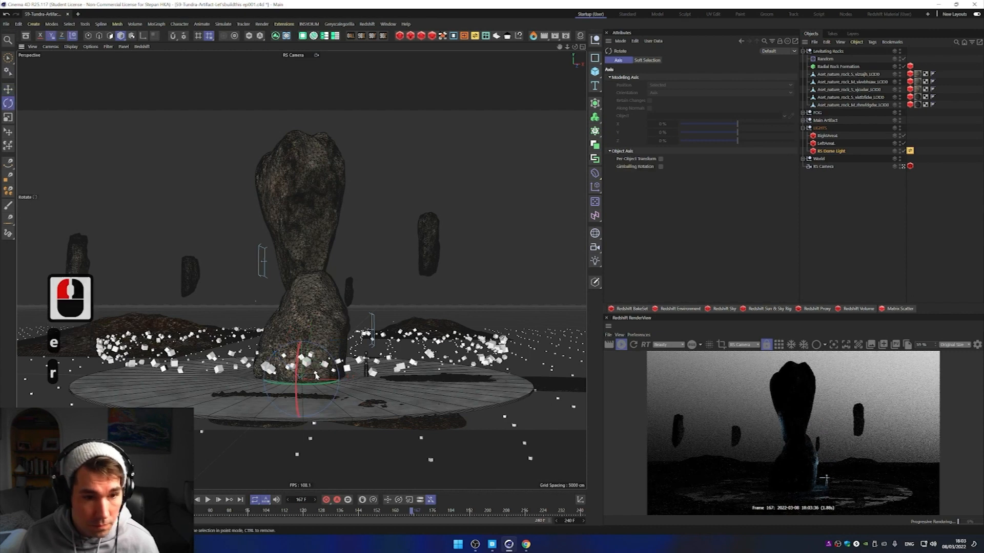
left_click_drag(304, 363, 304, 362)
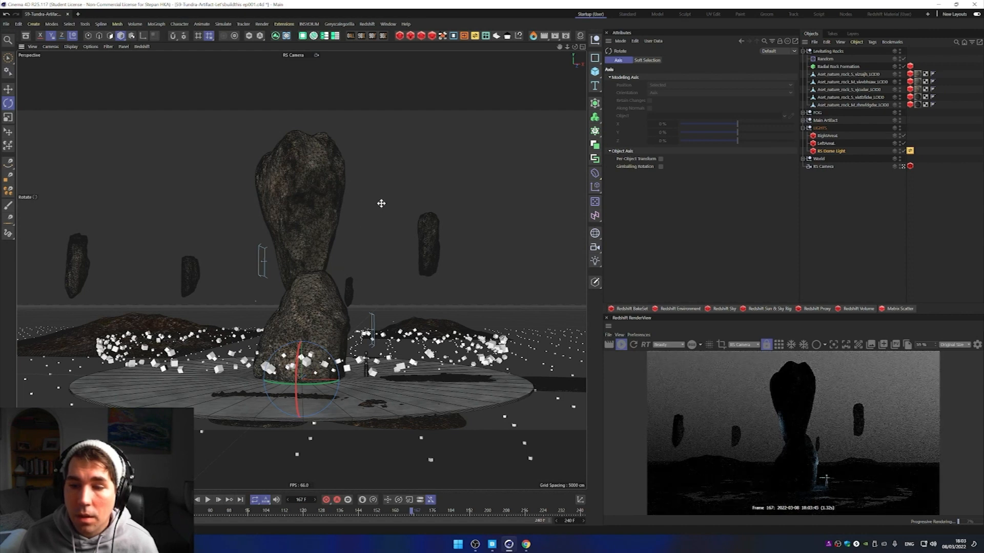
Step: Try further rotations of the RS Dome Light and undo them
left_click(291, 385)
key("ctrl+z")
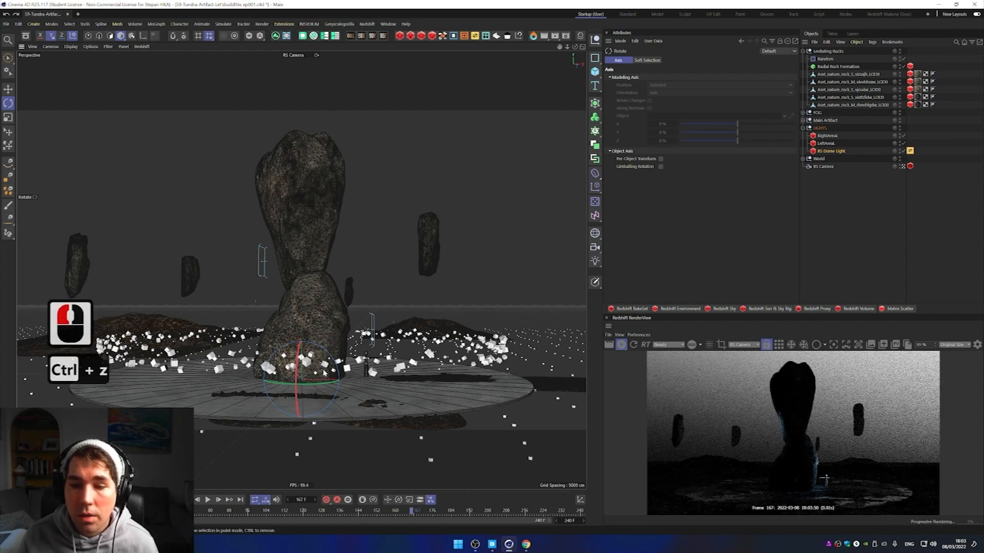
key("ctrl+z")
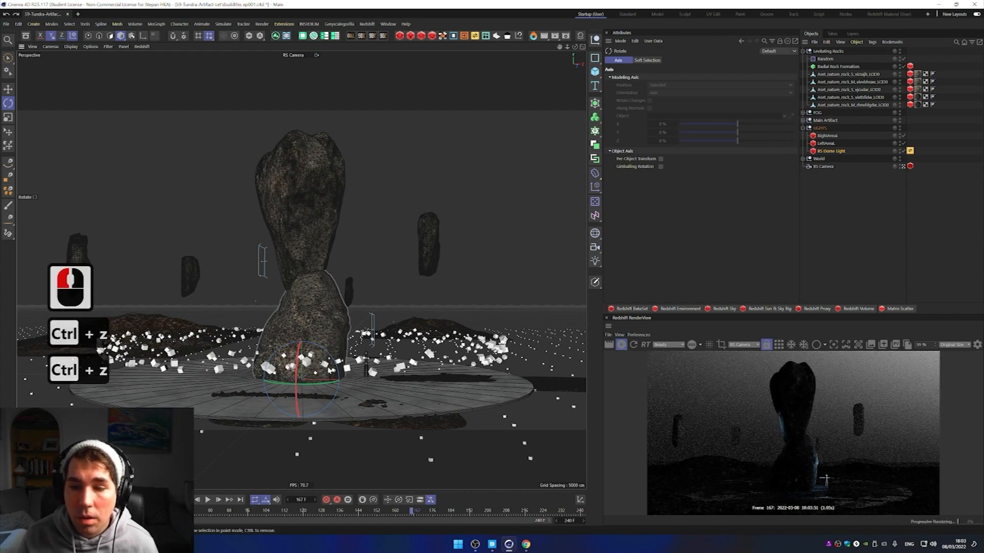
left_click_drag(335, 383, 352, 380)
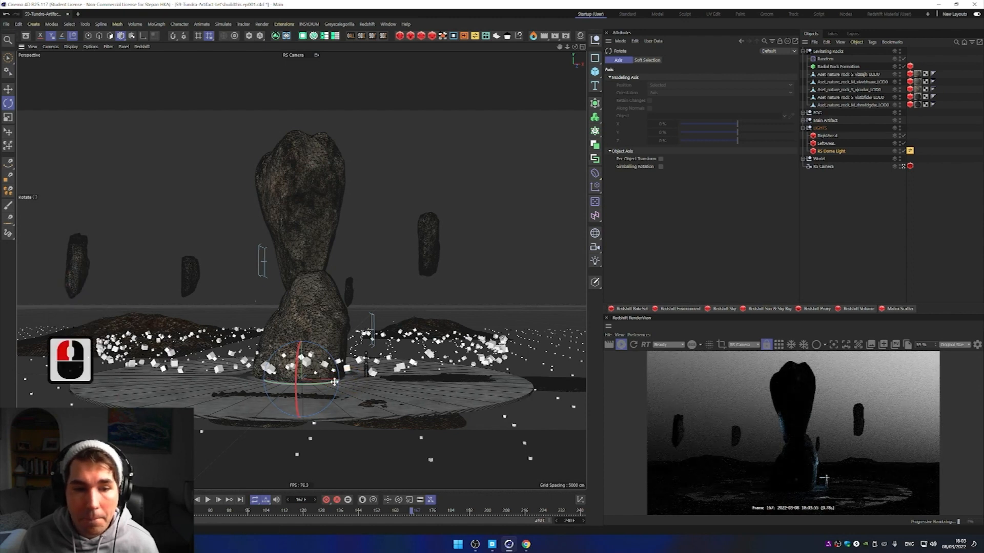
key("ctrl+z")
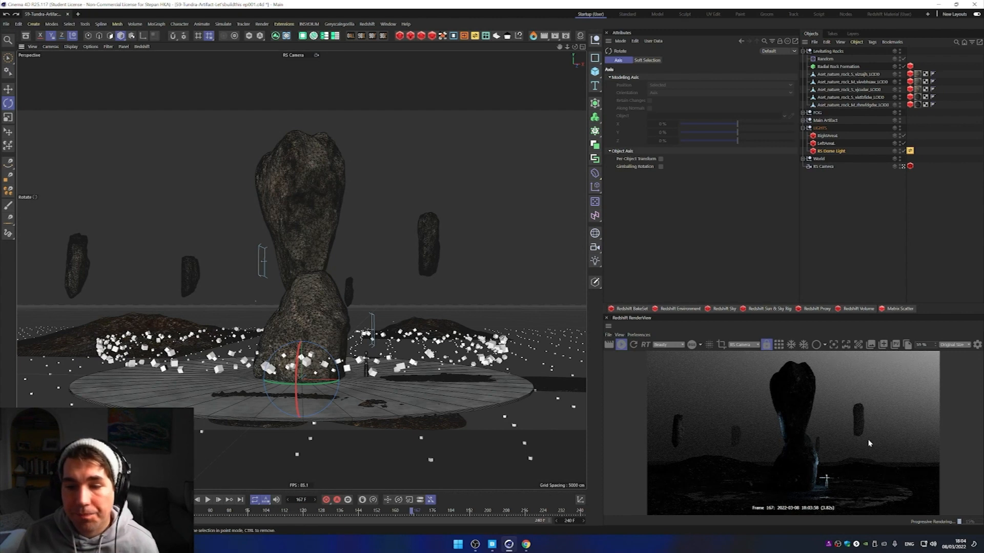
Step: Collapse the levitating rocks group, expand the FOG group and open the first fog card's material in the shader graph
key("alt")
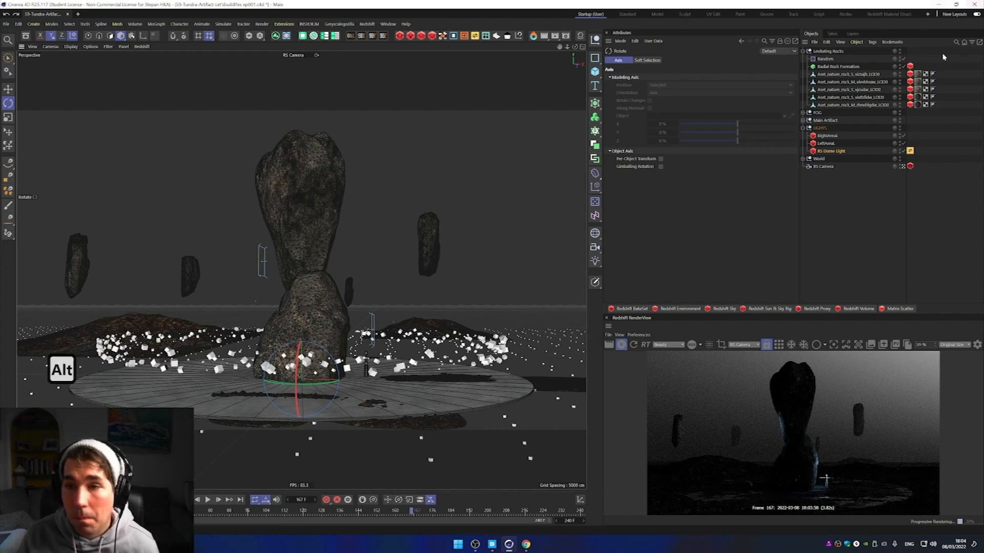
left_click(803, 52)
left_click(818, 59)
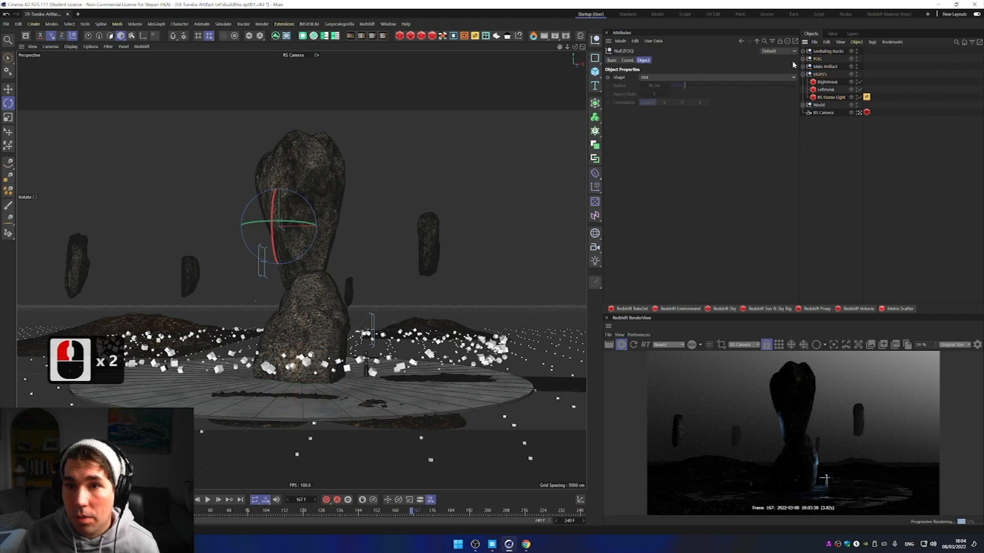
left_click(803, 59)
double_click(874, 66)
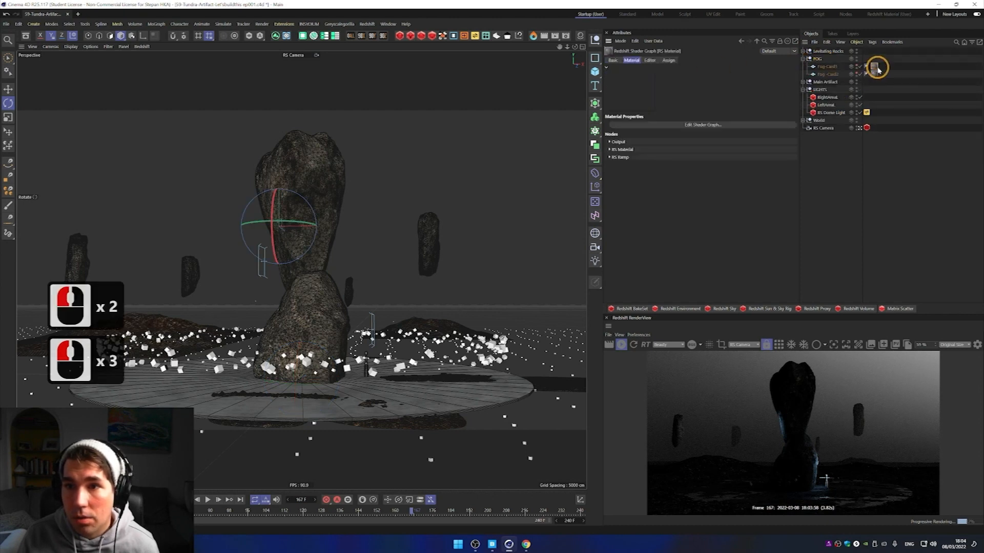
left_click(689, 129)
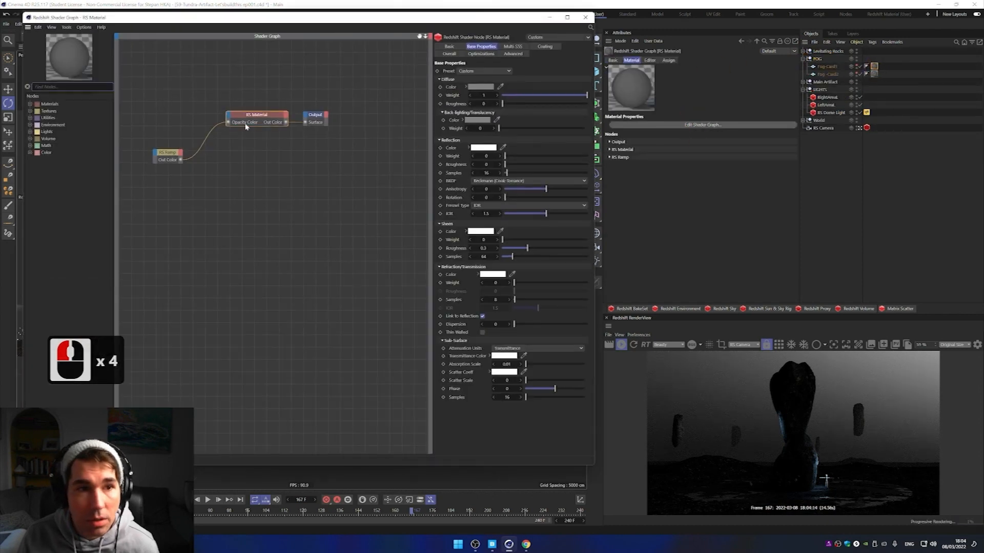
Step: Adjust the fog material's RS Ramp, keeping the black knot at the start and shifting the white knot inward, and close the shader graph
left_click(161, 161)
left_click_drag(469, 160, 497, 164)
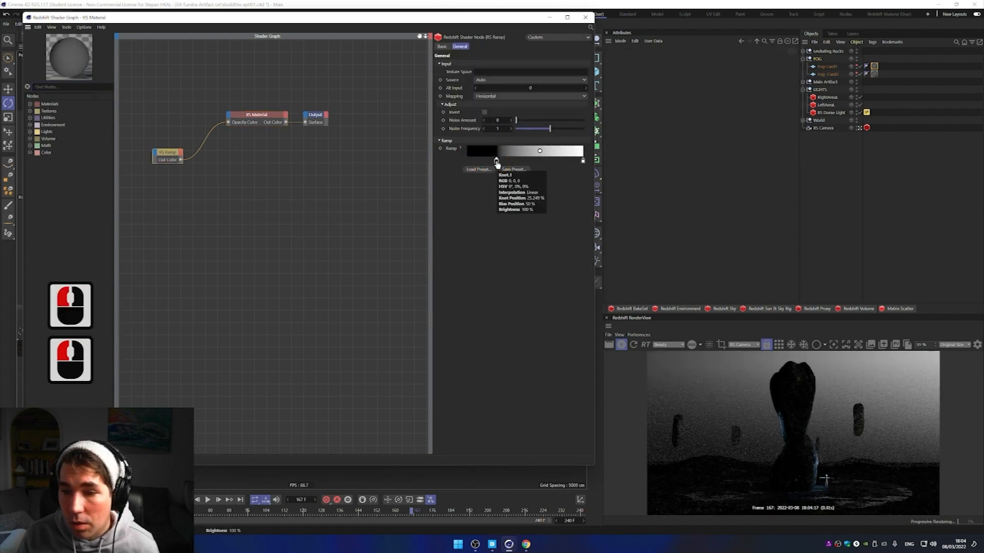
left_click_drag(496, 162, 458, 161)
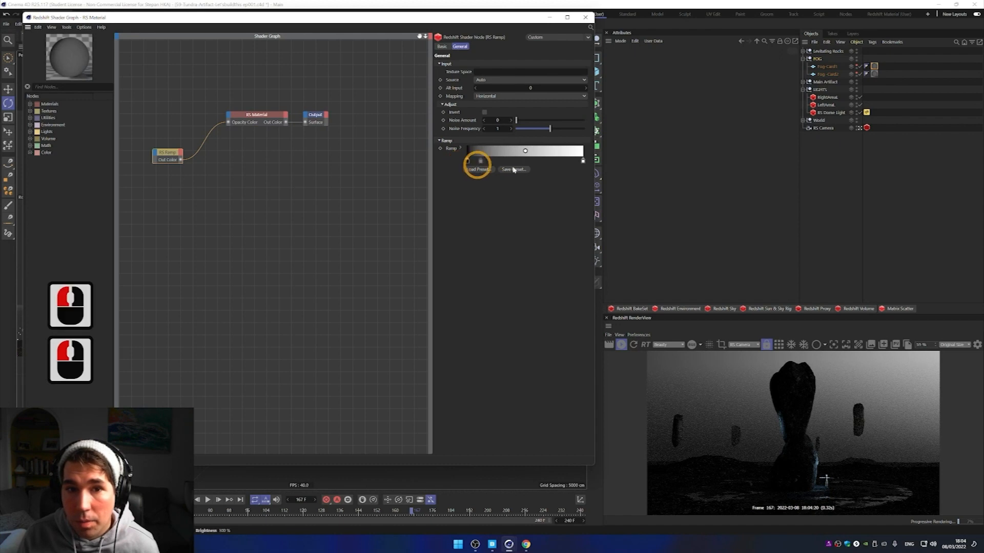
left_click_drag(583, 161, 529, 162)
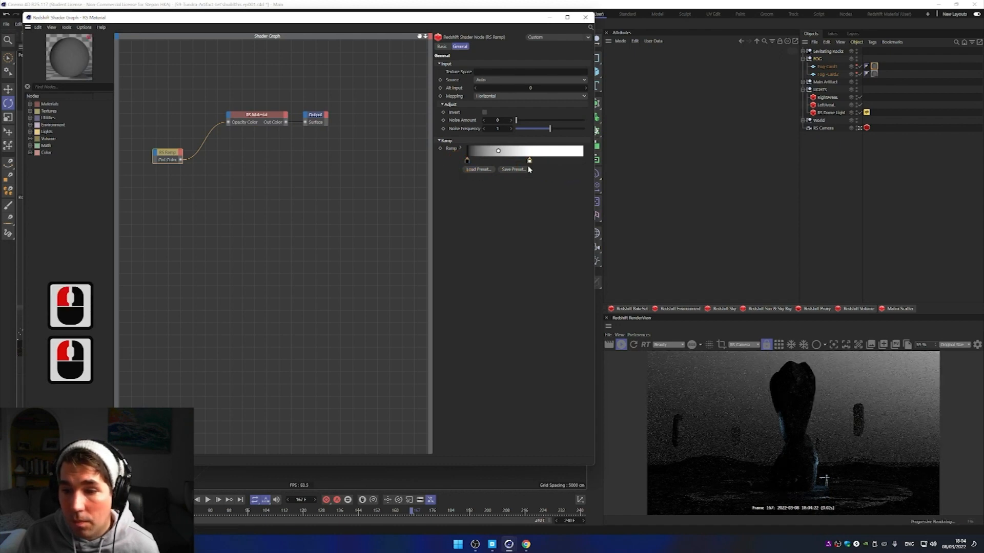
left_click_drag(530, 161, 564, 163)
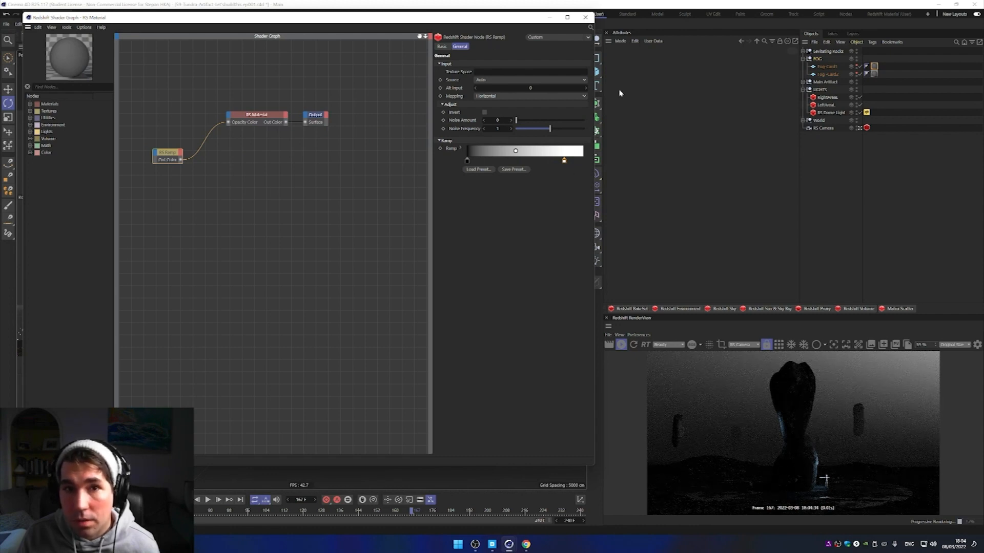
left_click(586, 18)
Step: Lower the upper rock of the Main Artifact deeper into the base rock and align it sideways and in depth
left_click(340, 325)
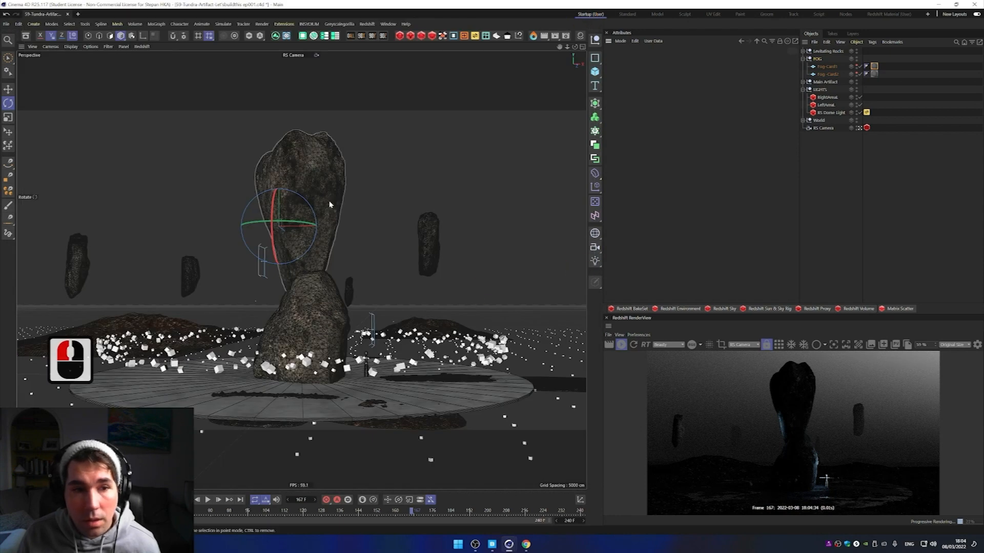
left_click(321, 229)
key("e")
left_click_drag(362, 190, 373, 183)
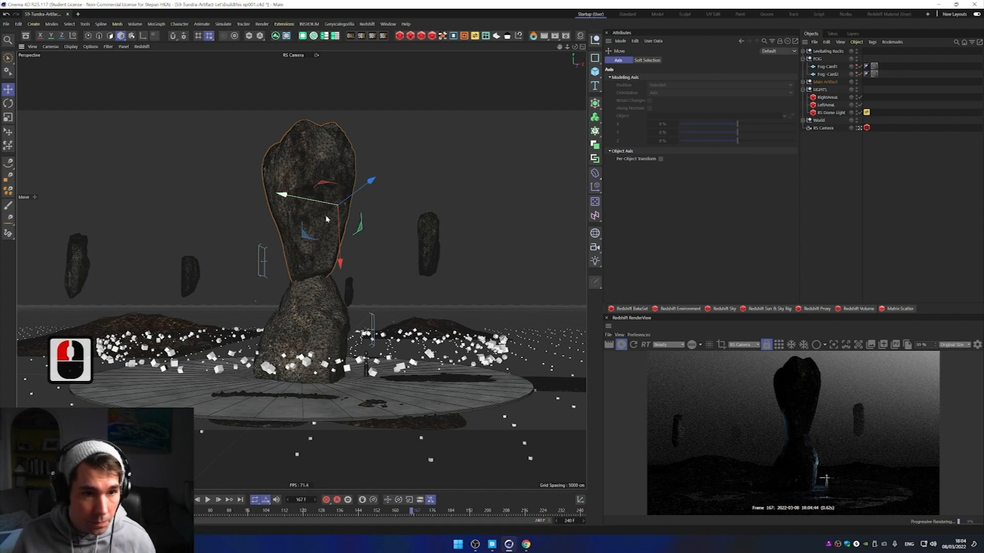
left_click_drag(340, 261, 335, 292)
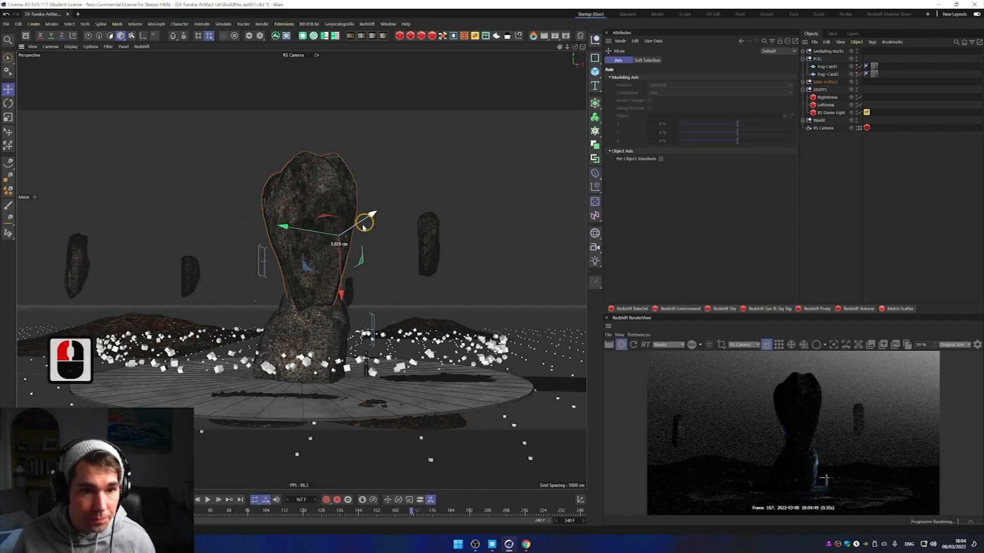
left_click_drag(365, 224, 358, 232)
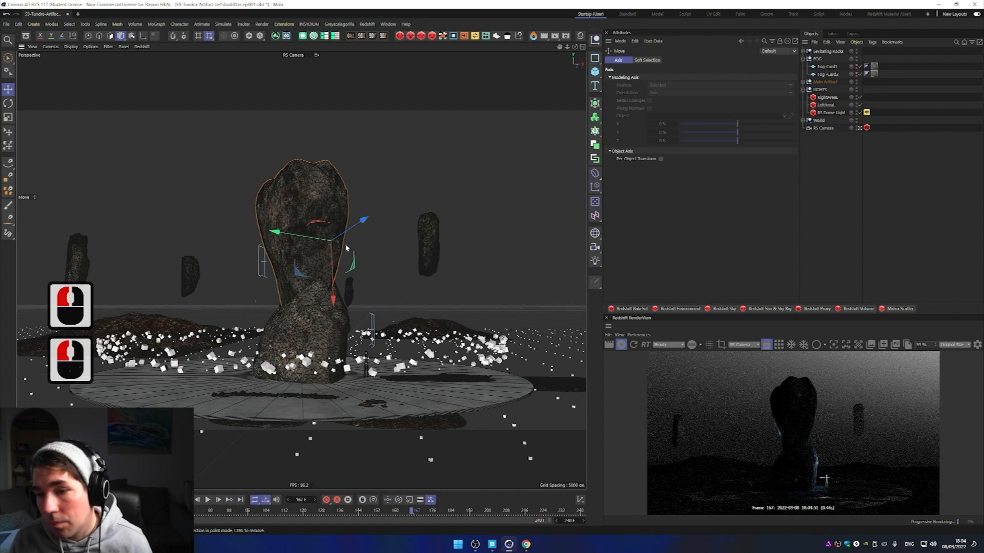
left_click_drag(278, 234, 281, 237)
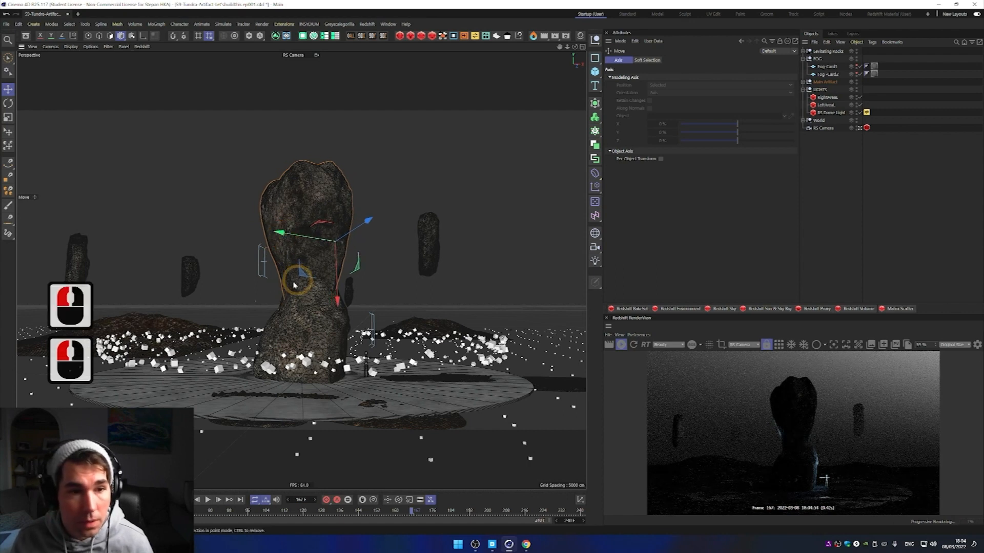
Step: Enlarge the right area light to about 642 by 225 cm
left_click(260, 268)
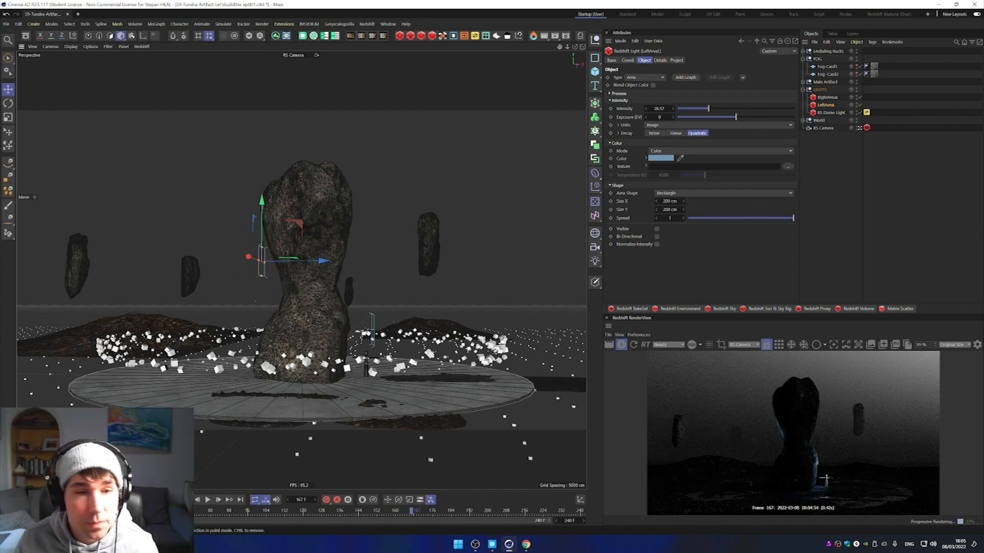
left_click(374, 326)
left_click(376, 326)
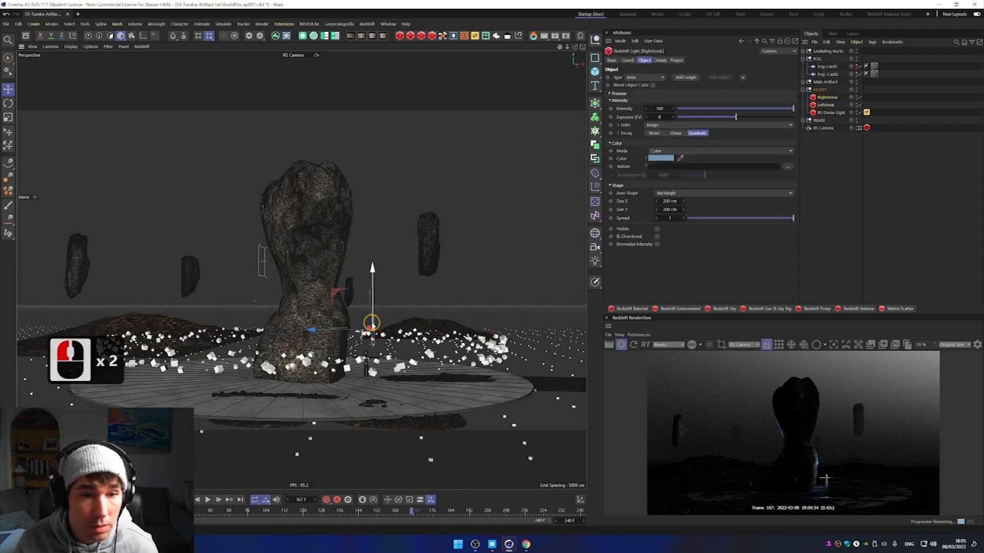
left_click_drag(374, 330, 373, 349)
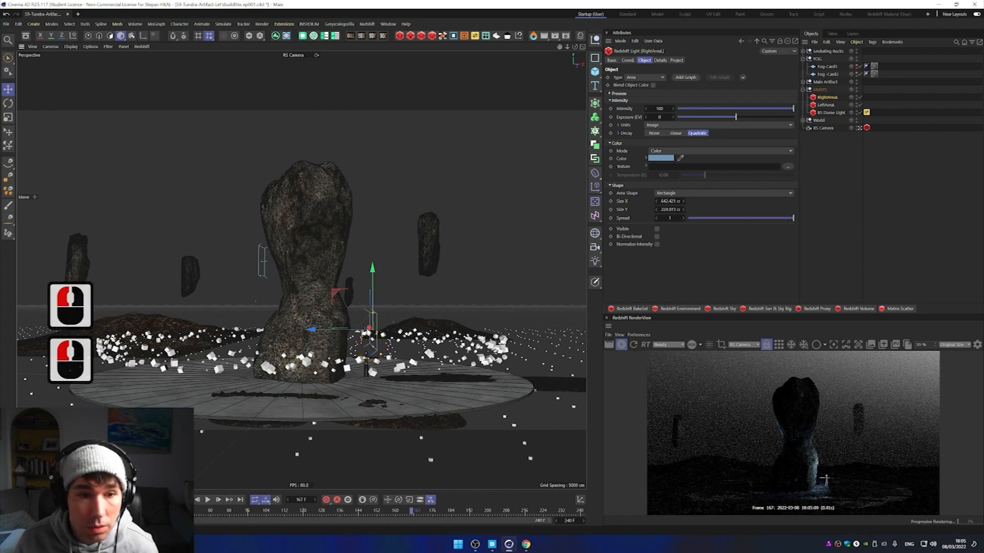
Step: Rotate the enlarged right area light and move it closer to the artifact's base
left_click_drag(365, 339, 358, 340, "alt")
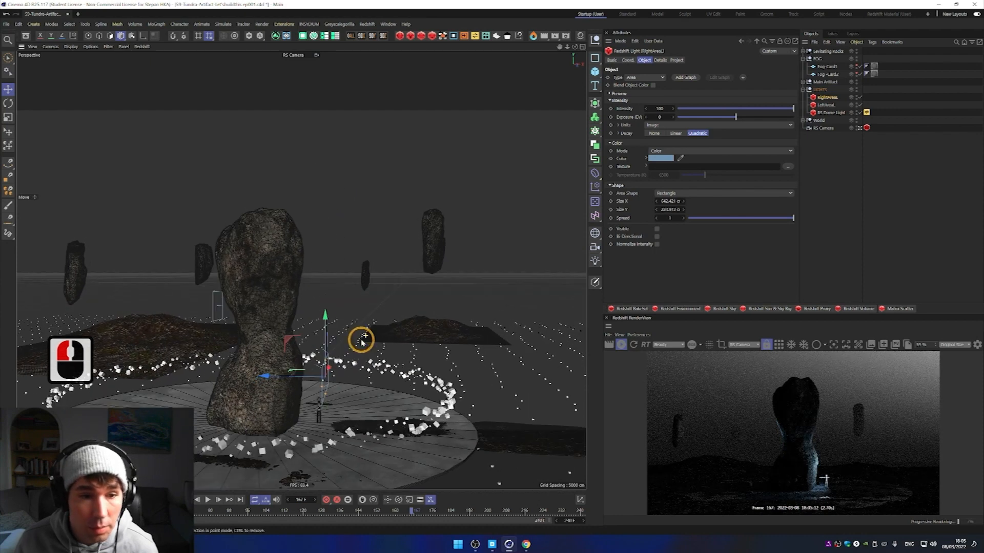
key("r")
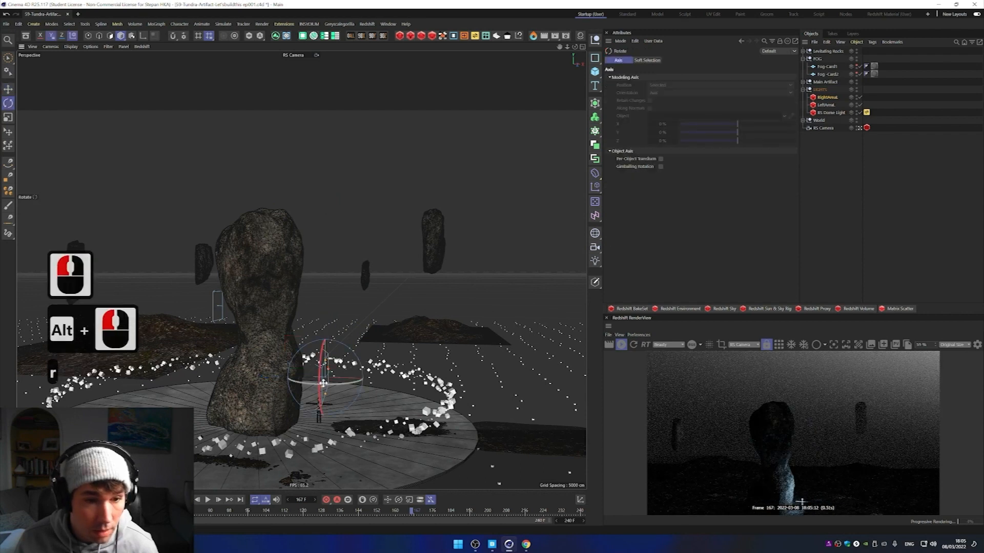
left_click(344, 387)
key("e")
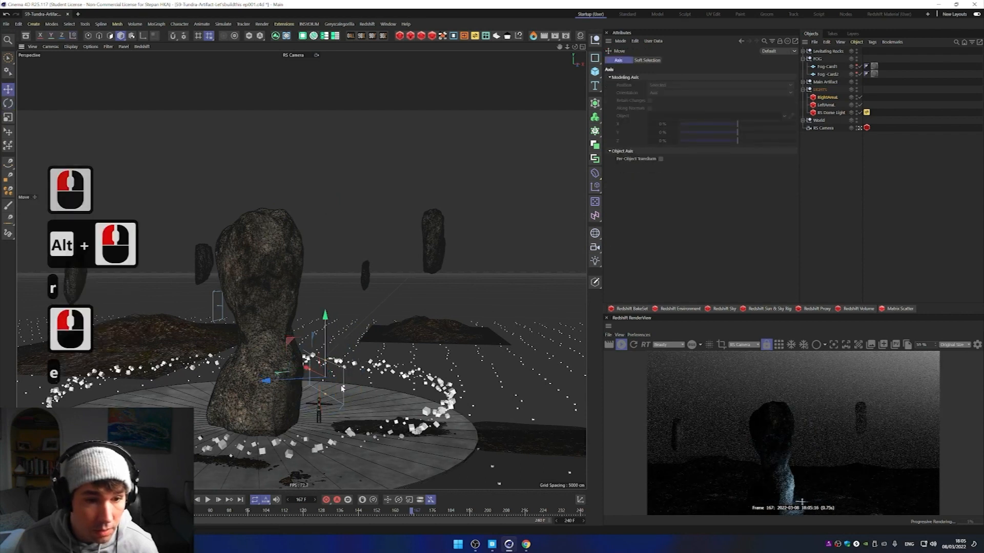
left_click(277, 350)
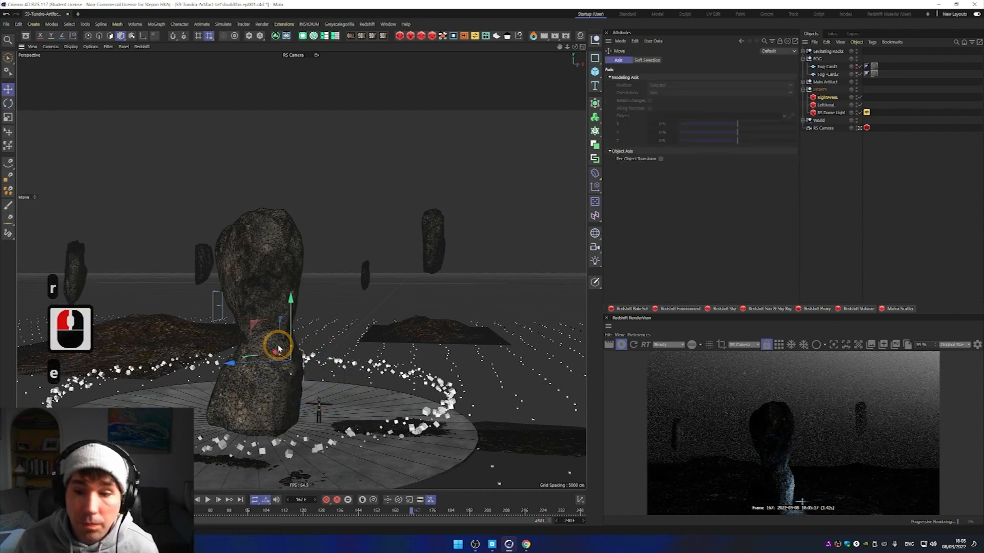
Step: Fine-tune the right area light's rotation about its vertical axis beside the artifact
left_click_drag(285, 352, 286, 340, "alt")
middle_click(286, 341, "alt")
key("e")
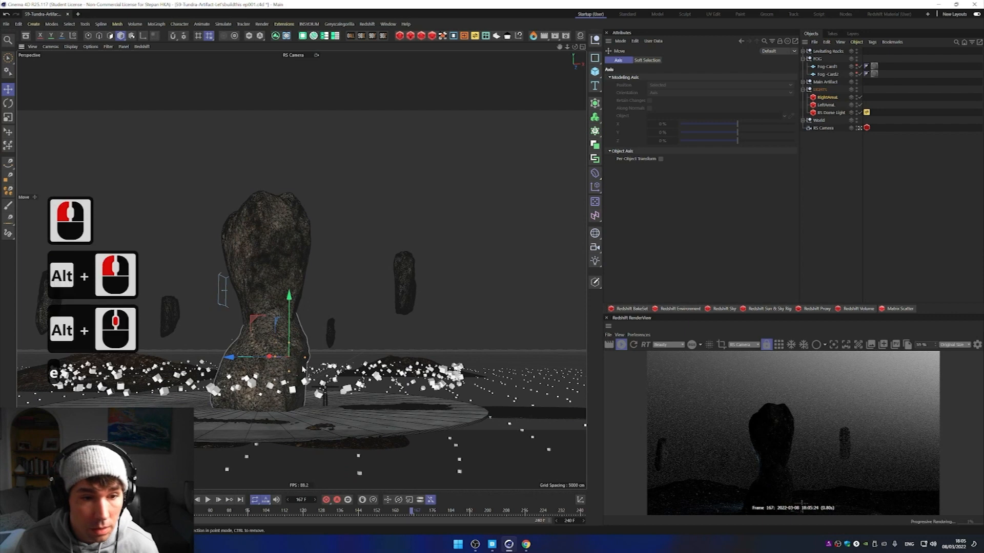
key("r")
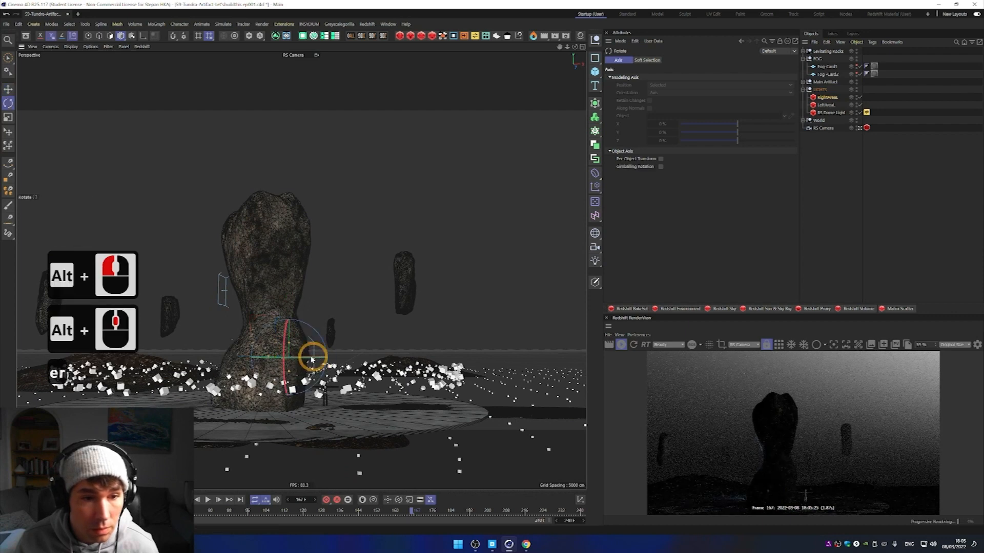
left_click(317, 360)
left_click_drag(304, 359, 354, 364)
left_click(314, 361)
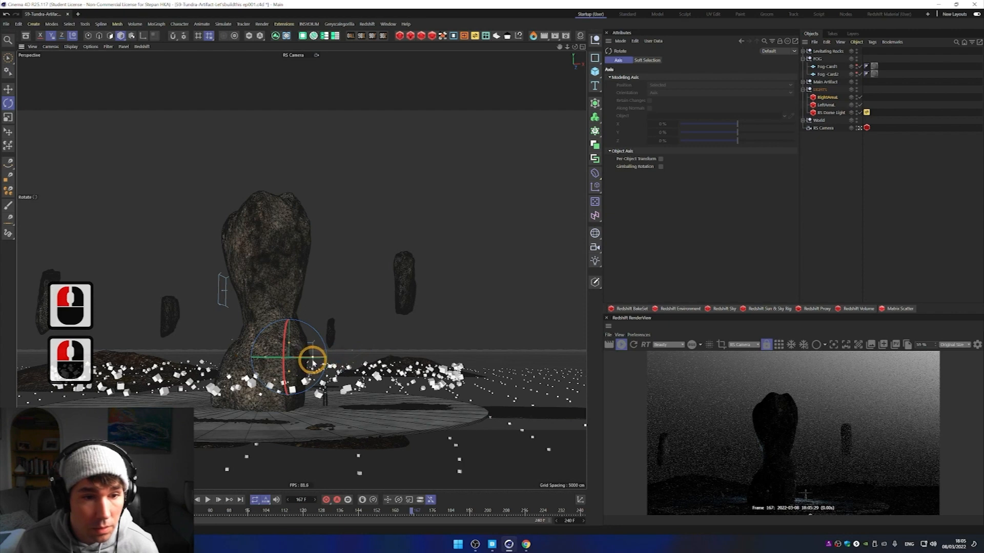
left_click_drag(319, 358, 332, 357)
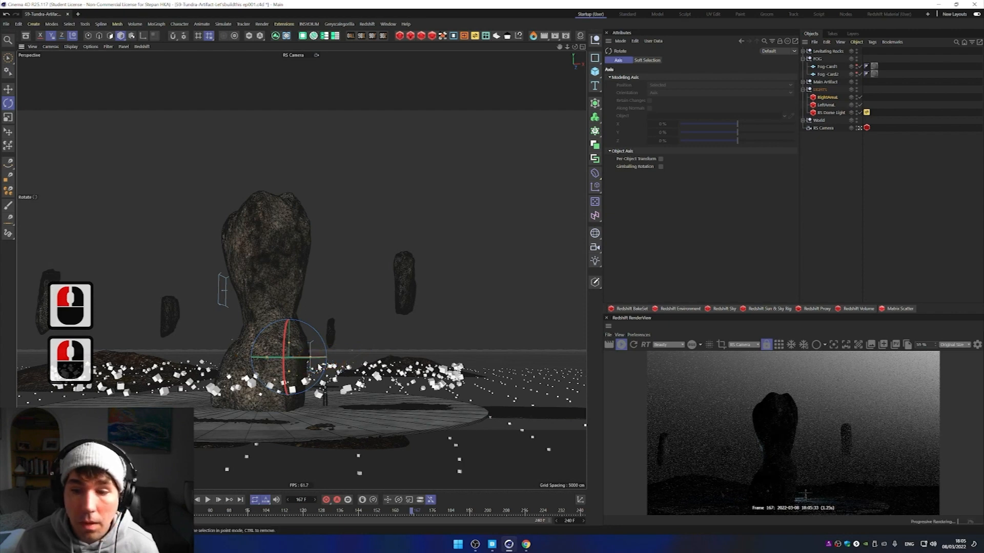
Step: Lower the right area light slightly beside the artifact's base
key("w")
key("e")
left_click(288, 311)
left_click_drag(288, 313, 288, 320)
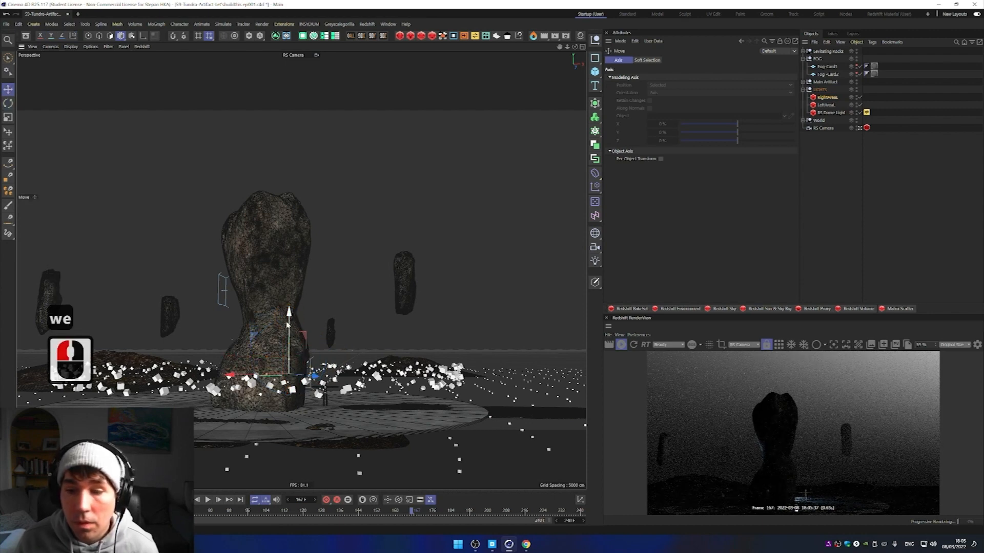
middle_click_drag(288, 322, 309, 340, "alt")
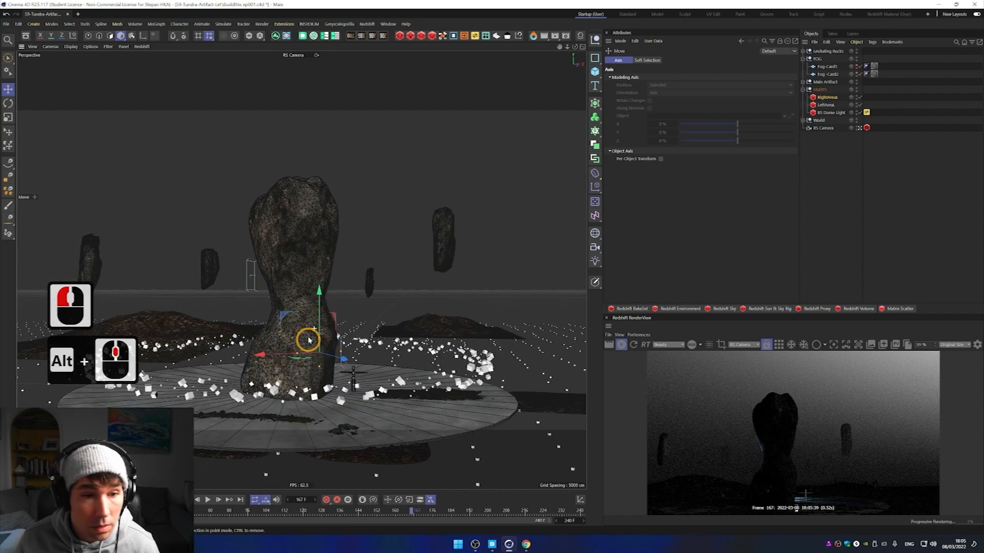
left_click_drag(309, 339, 310, 336, "alt")
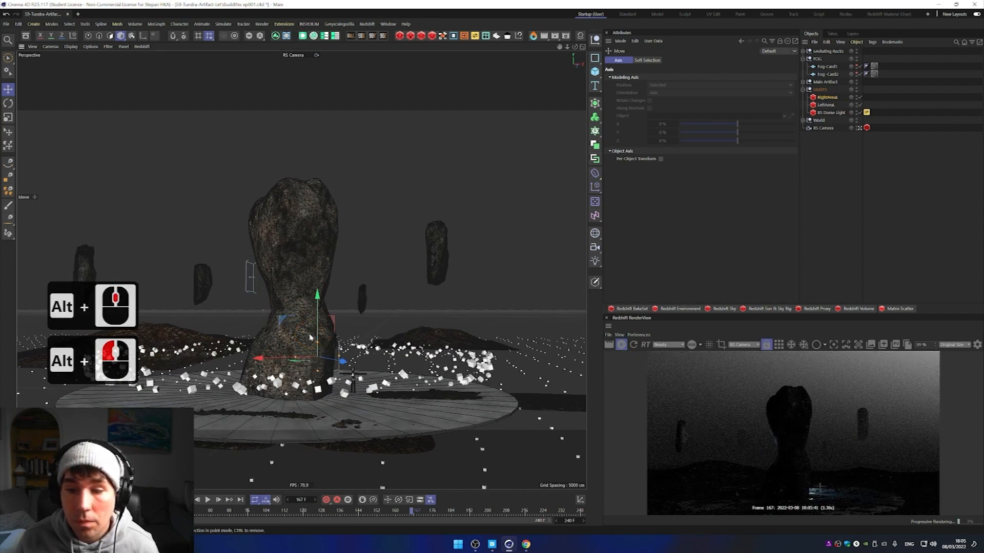
Step: Duplicate the right area light, place the copy farther out beside the artifact's base, and rotate it to face the rock
left_click_drag(343, 362, 401, 388, "ctrl")
left_click_drag(401, 389, 404, 378, "alt")
key("e")
key("r")
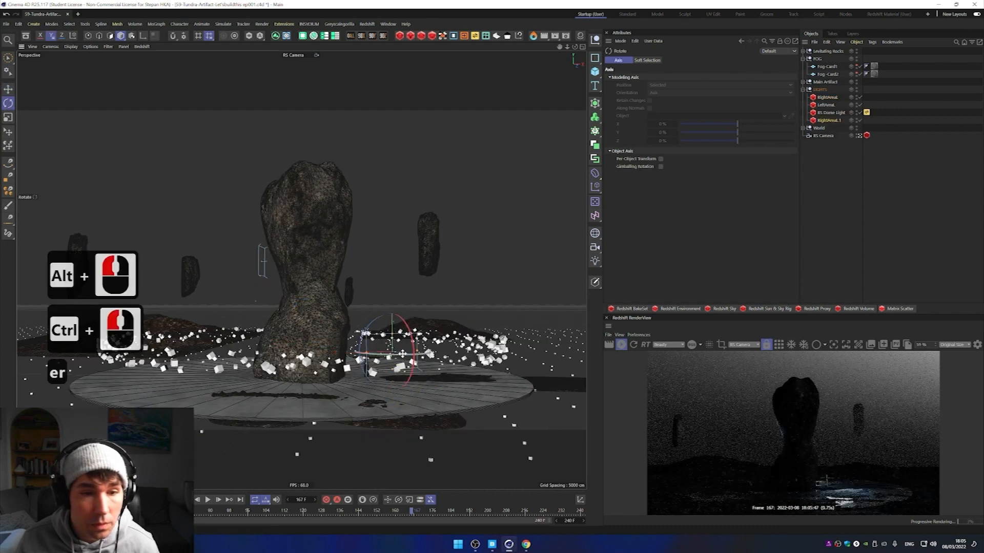
left_click_drag(283, 353, 283, 353)
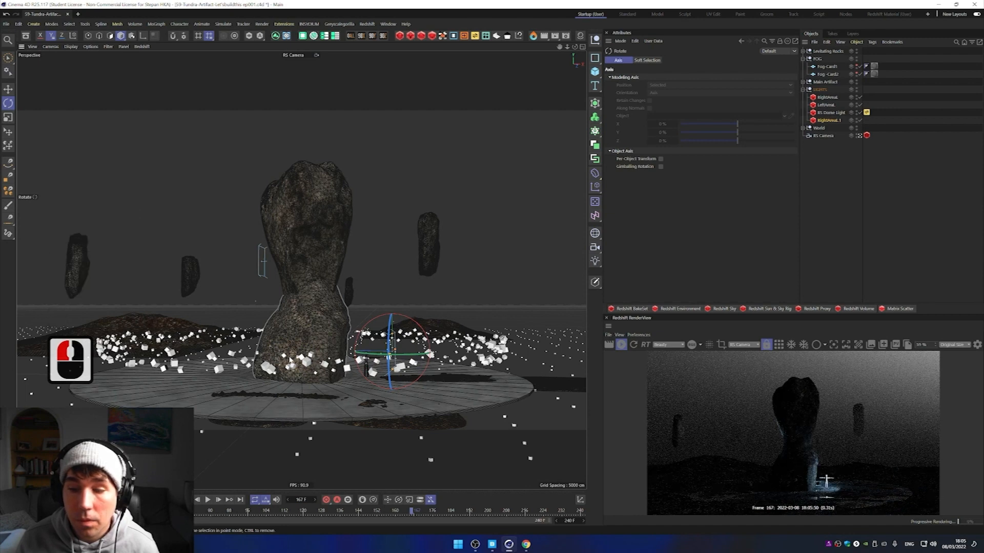
Step: Raise the duplicated area light to the height of the artifact's upper rock
key("e")
left_click_drag(392, 256, 390, 154)
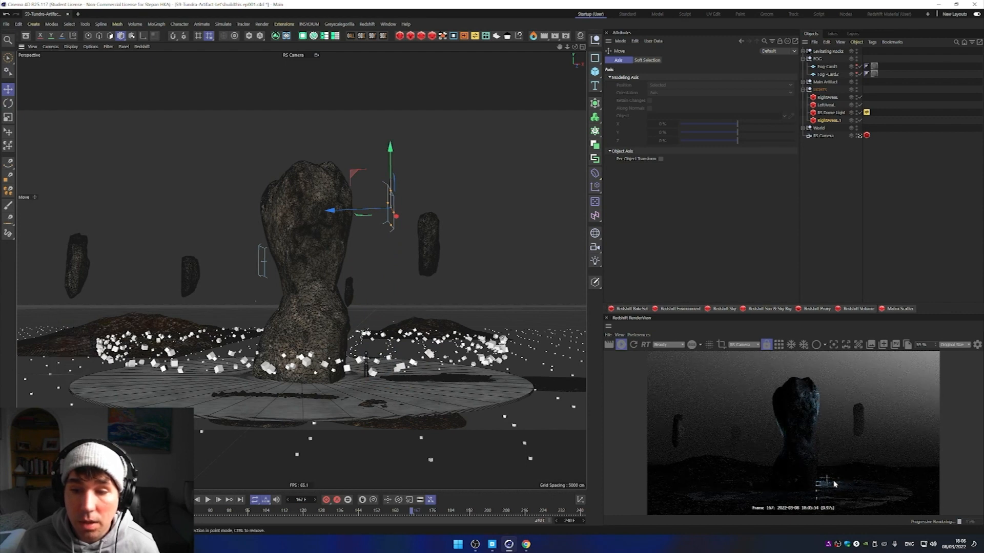
left_click_drag(343, 328, 331, 328, "alt")
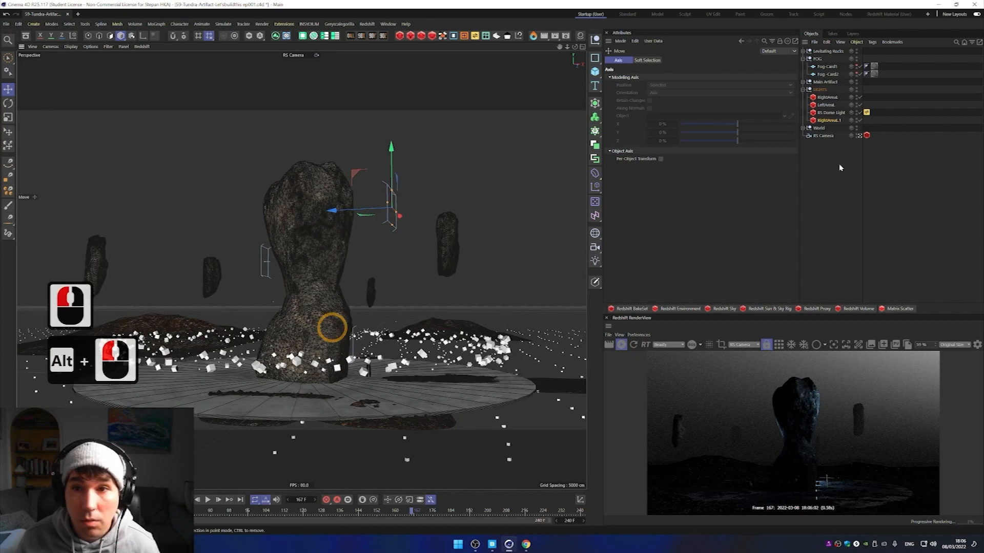
Step: Place the duplicated area light above the RS Dome Light in the lights group and rename it RightTopAre
left_click_drag(834, 112, 834, 113)
double_click(830, 113)
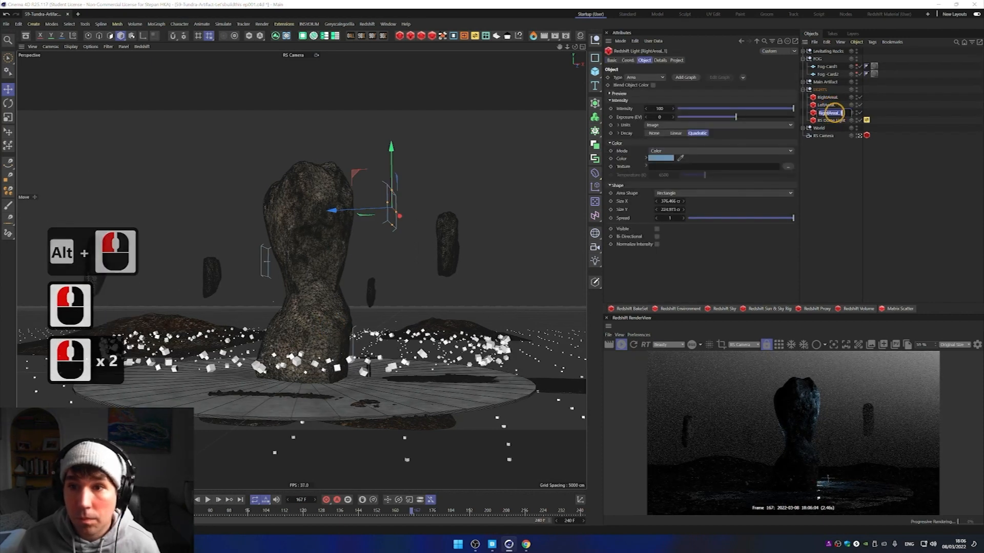
left_click_drag(828, 112, 865, 117)
type("TopA")
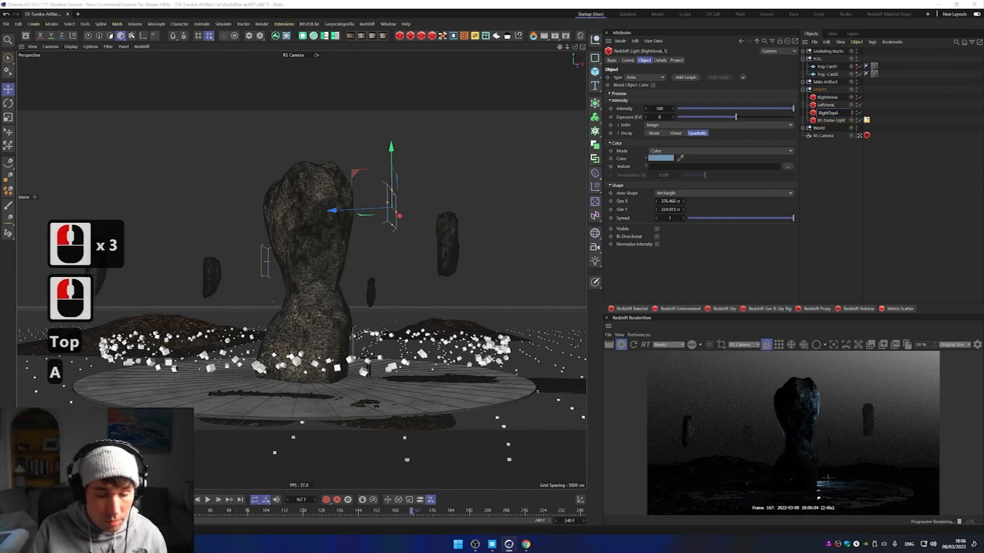
key("Return")
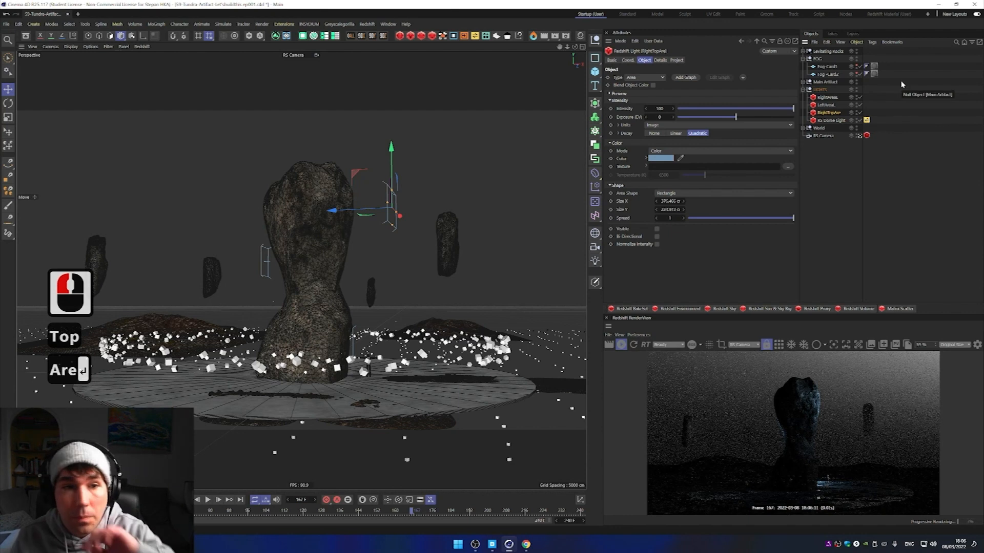
Step: Delete the small human figure standing beside the artifact's base
left_click_drag(326, 315, 337, 327, "alt")
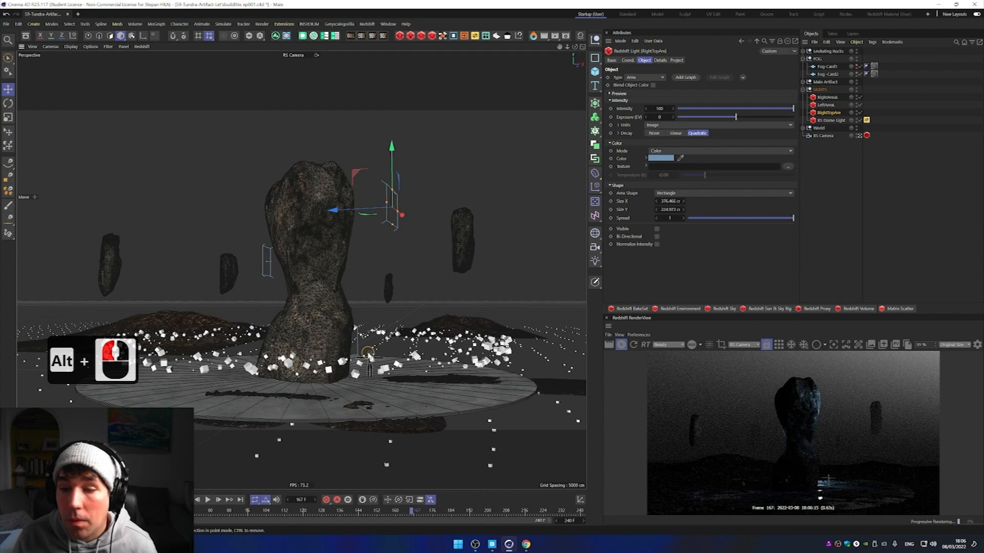
left_click(368, 357)
key("Delete")
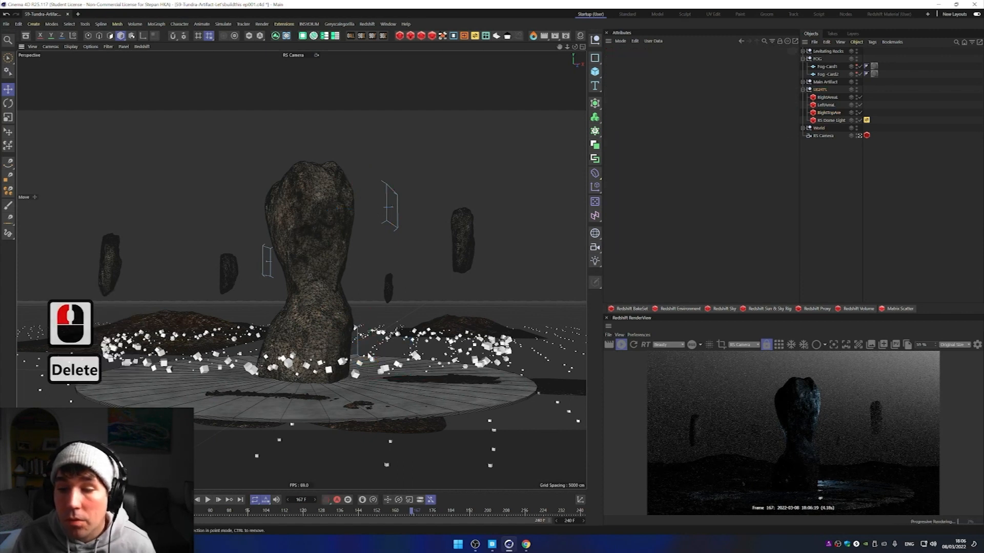
left_click_drag(314, 328, 314, 330, "alt")
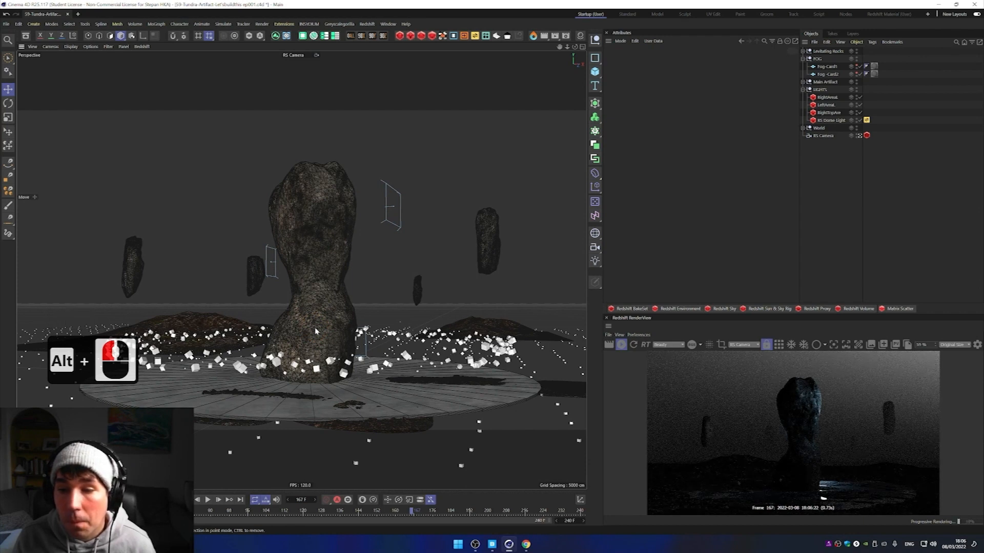
left_click_drag(323, 330, 325, 325, "alt")
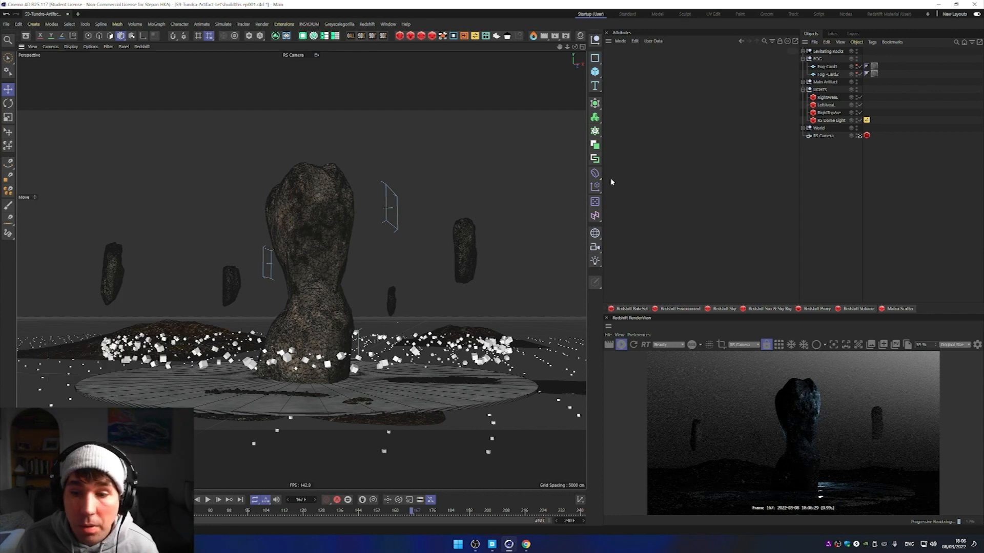
Step: Enlarge the Redshift RenderView and fit the rendered image to the larger area
mouse_move(516, 547)
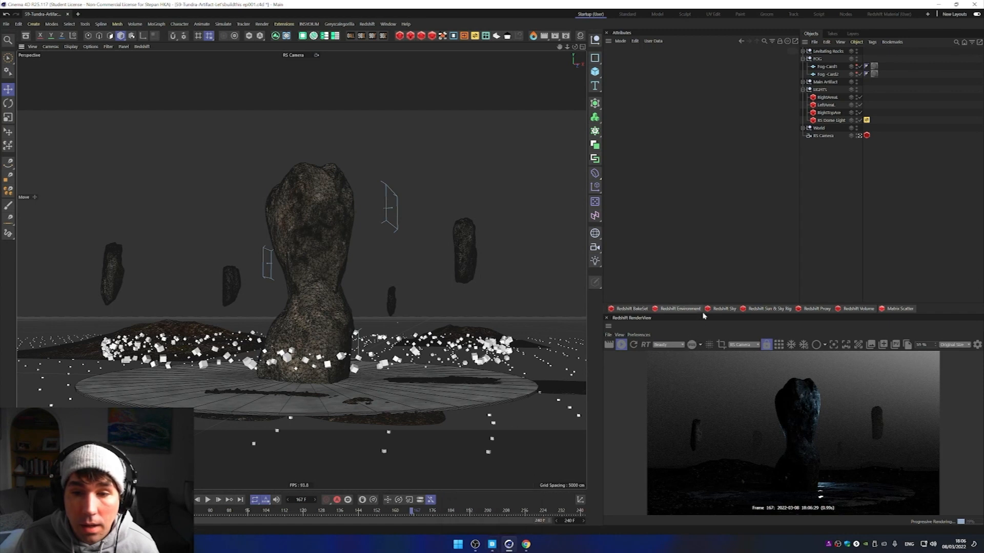
left_click_drag(702, 314, 715, 270)
double_click(705, 385)
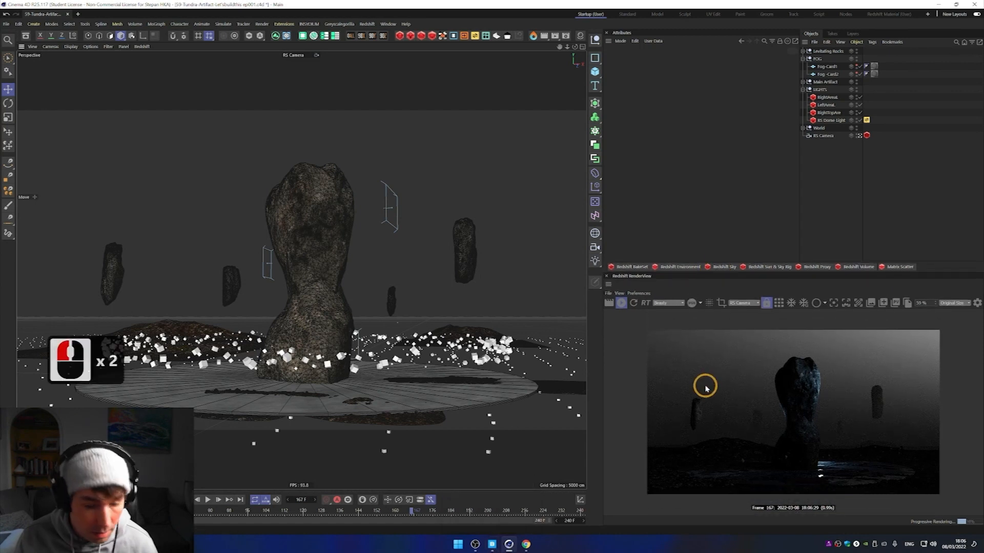
key("ctrl+f")
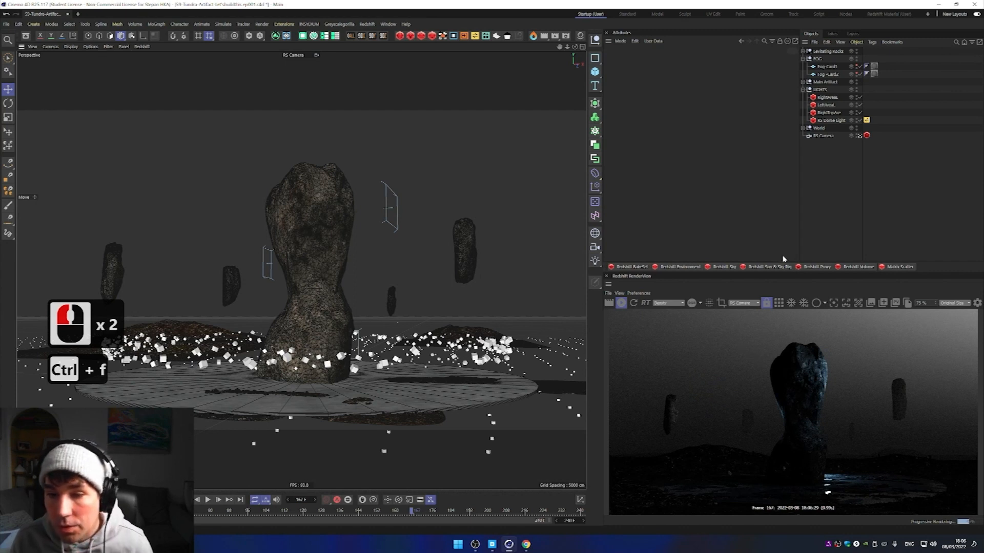
Step: Tint the RS Dome Light a muted blue with hue 207° and RGB of about 125, 138, 148
left_click(830, 104)
left_click(832, 103)
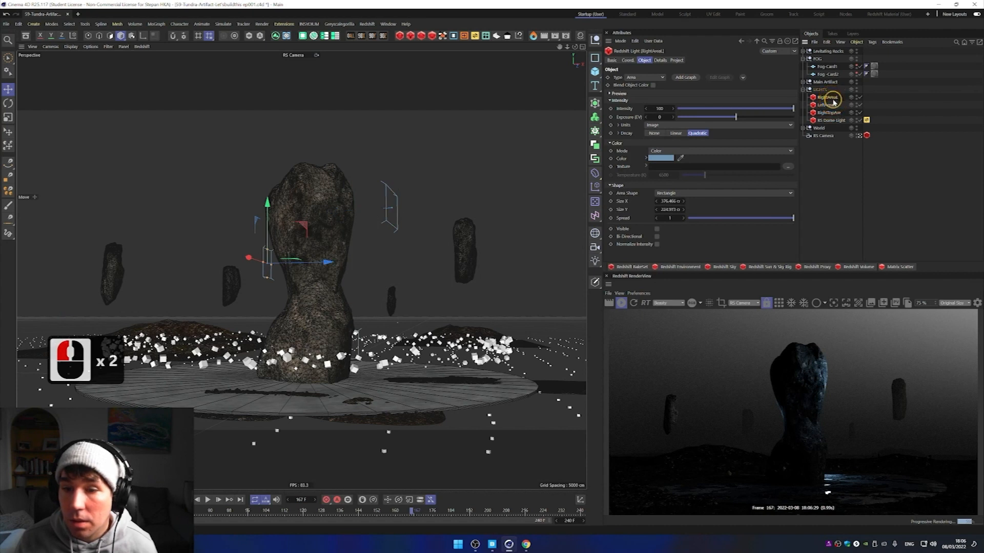
left_click(832, 98)
left_click(829, 115)
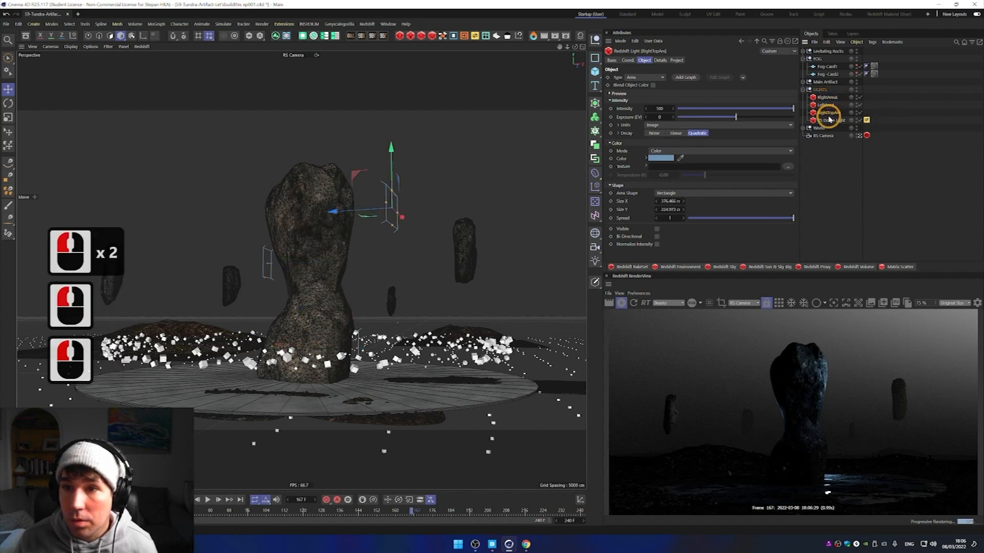
left_click(829, 119)
left_click(656, 117)
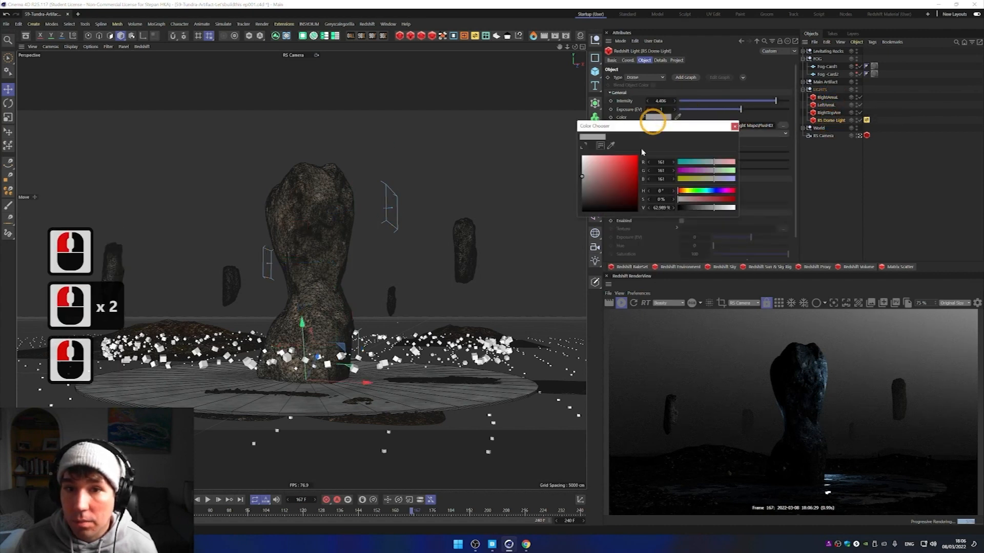
left_click_drag(681, 191, 711, 191)
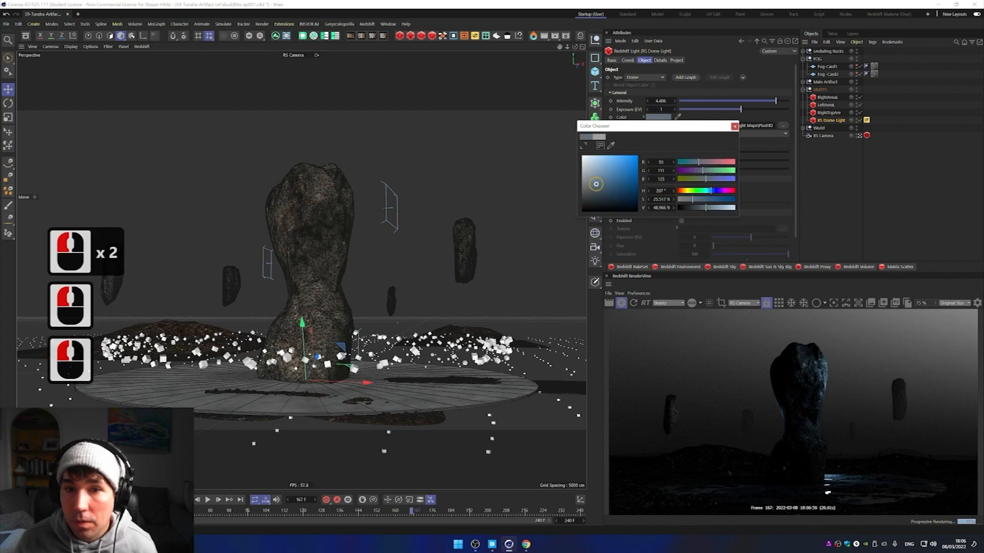
left_click(596, 185)
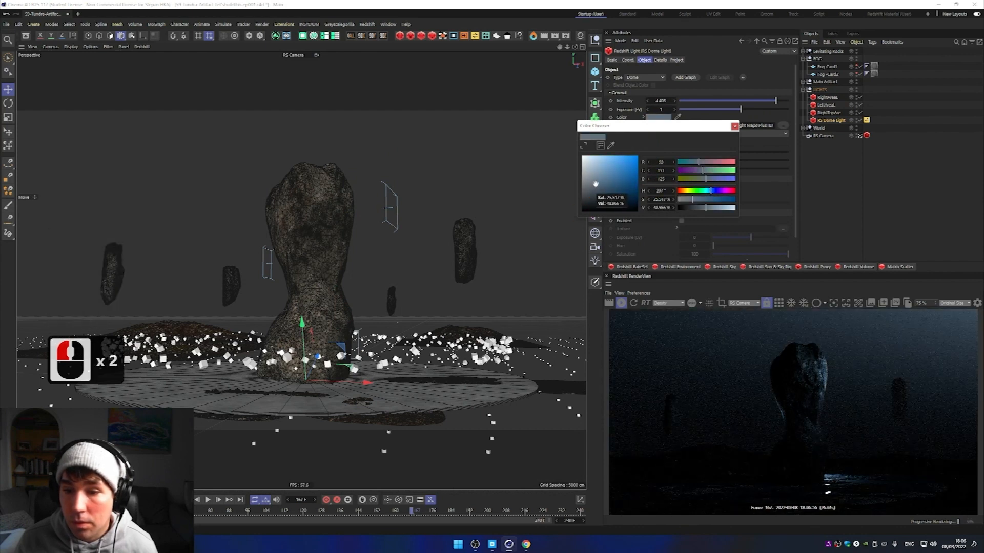
double_click(597, 184)
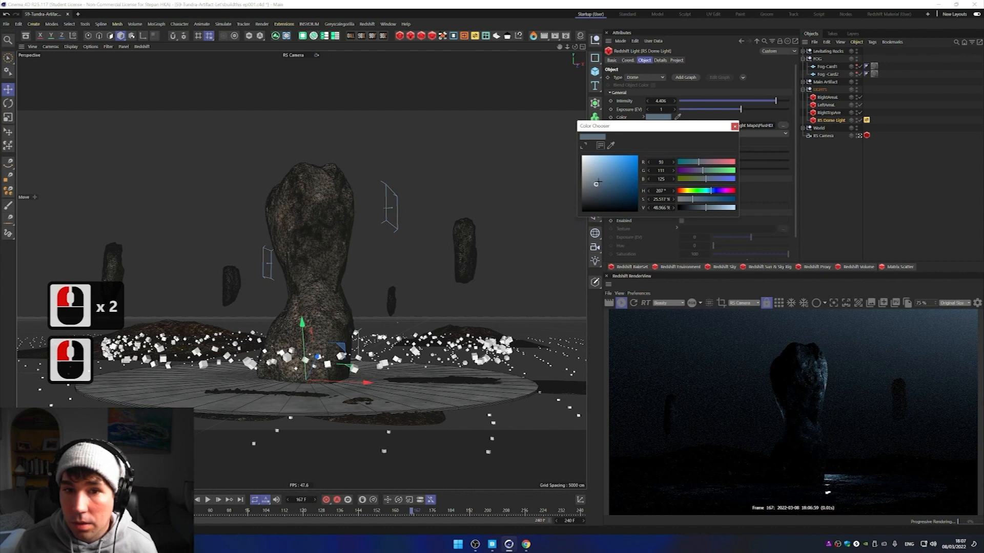
left_click(591, 179)
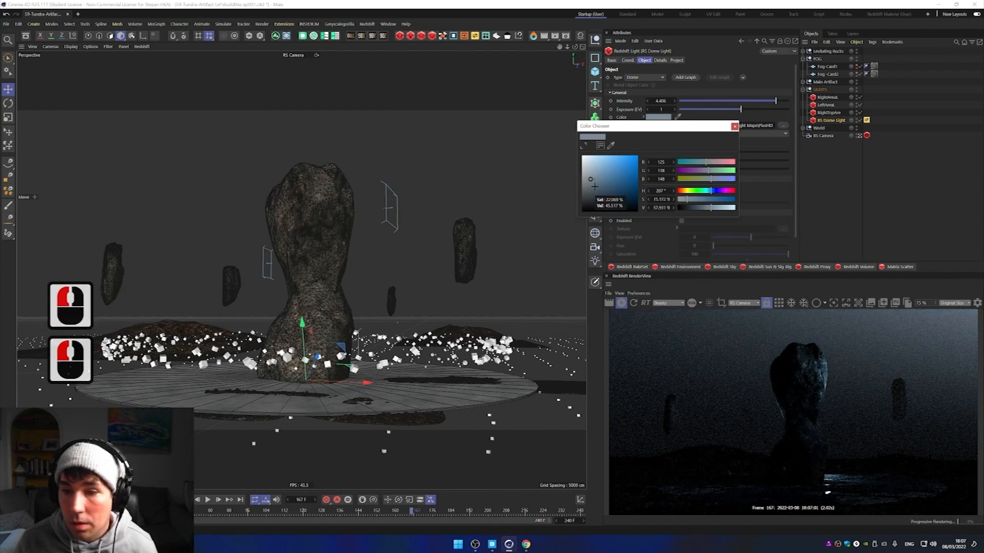
Step: Adjust the dome light's colour to a muted blue-grey with RGB 114, 128, 141
left_click(594, 186)
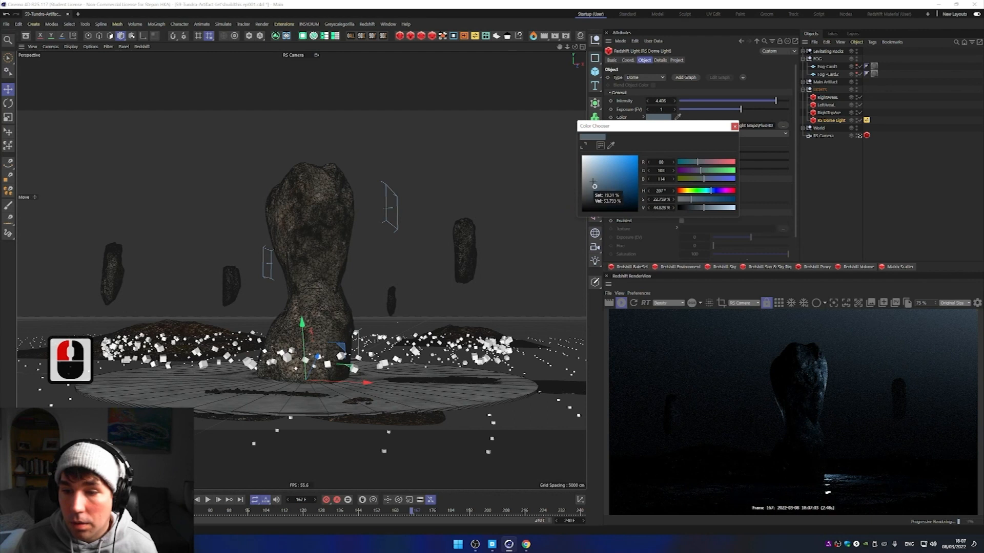
left_click(593, 180)
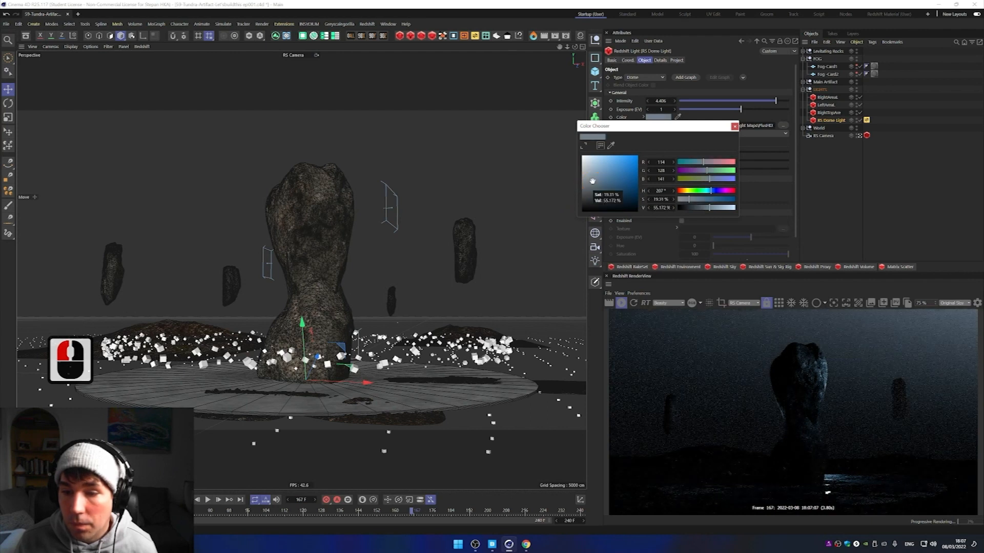
left_click(734, 126)
left_click(817, 518)
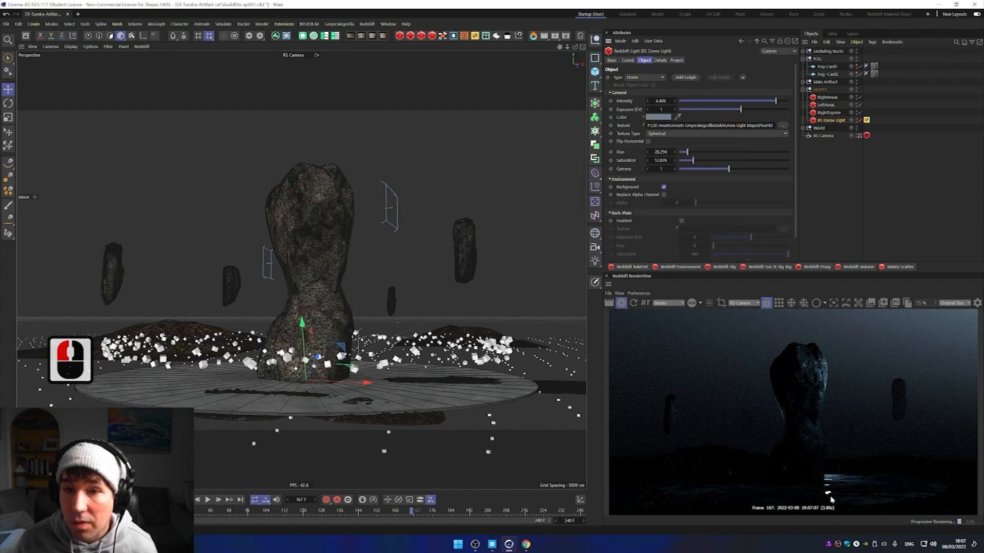
Step: Select the Platform in the World group and open its MSMC Concrete Grungy 2 material in the shader graph
left_click(803, 89)
left_click(803, 81)
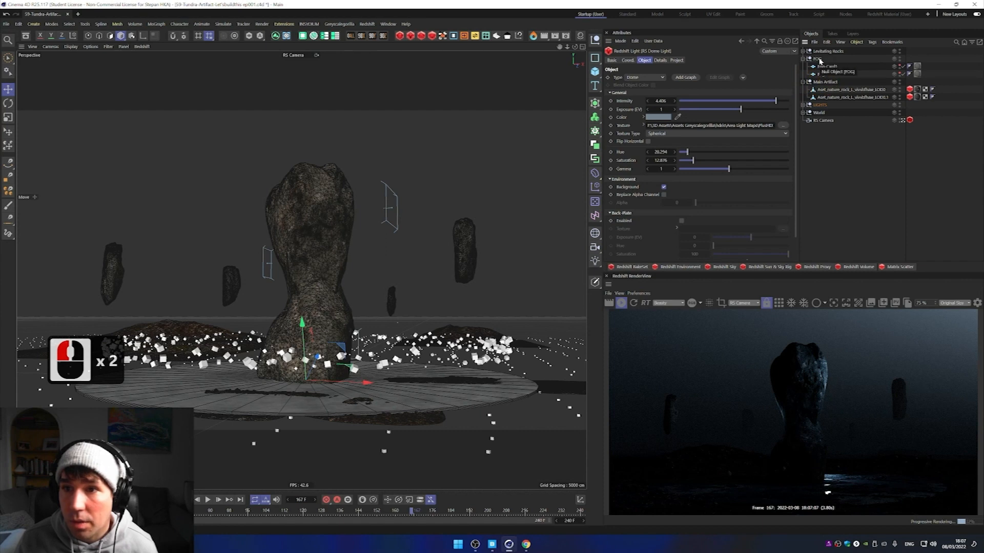
left_click(803, 112)
left_click(825, 120)
left_click(924, 120)
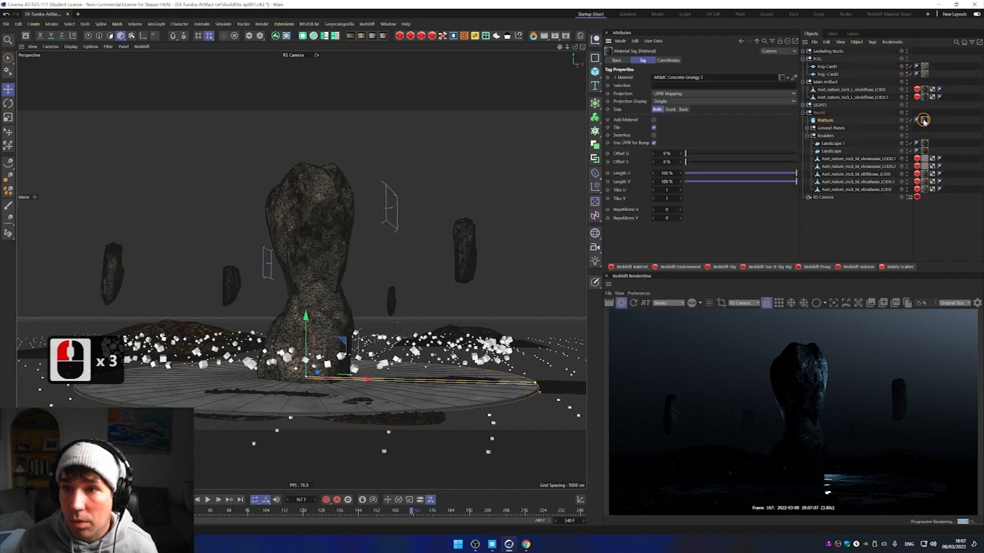
left_click(924, 120)
left_click(713, 125)
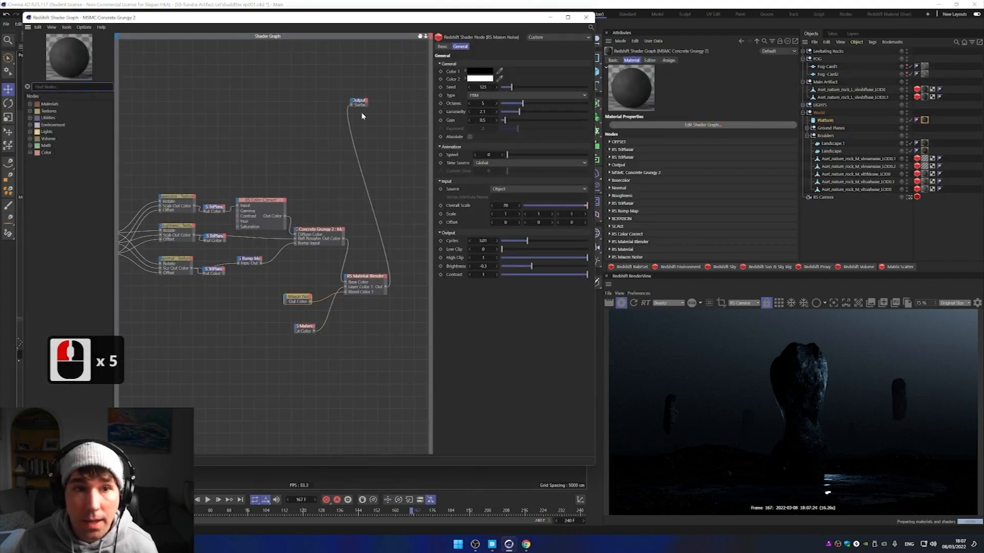
Step: Set the blended-in RS Material's reflection roughness to 0.657 and its refraction weight to about 0.8
left_click(305, 328)
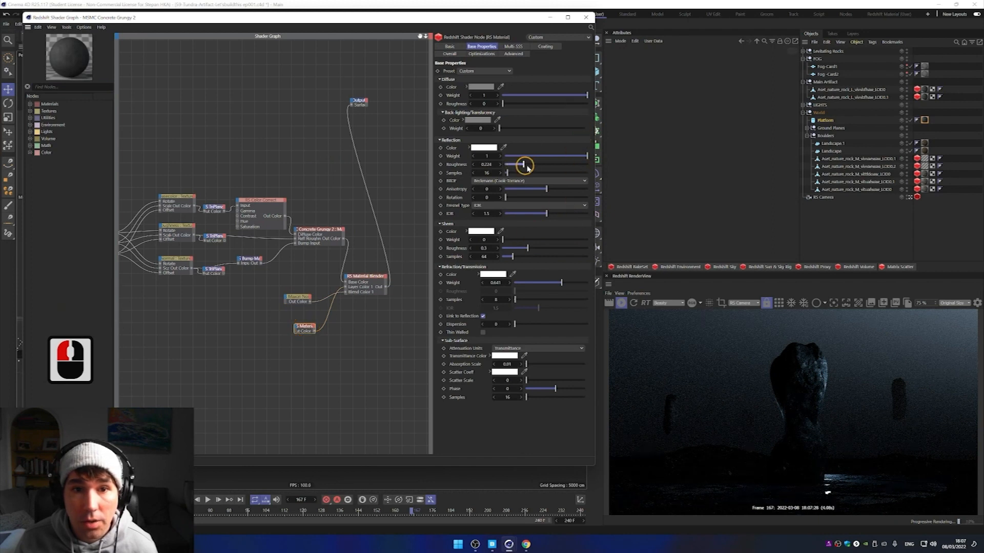
left_click_drag(554, 170, 555, 170)
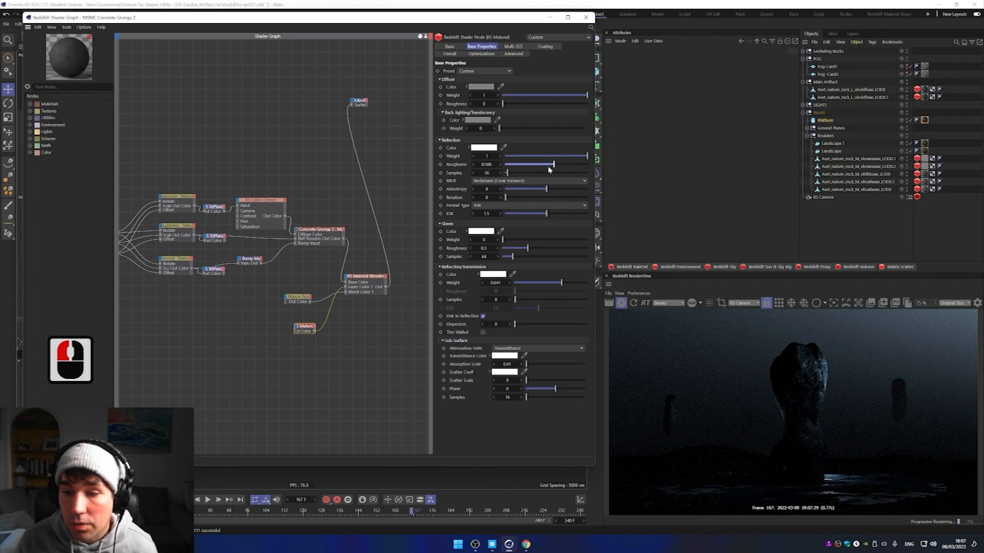
left_click_drag(537, 164, 540, 165)
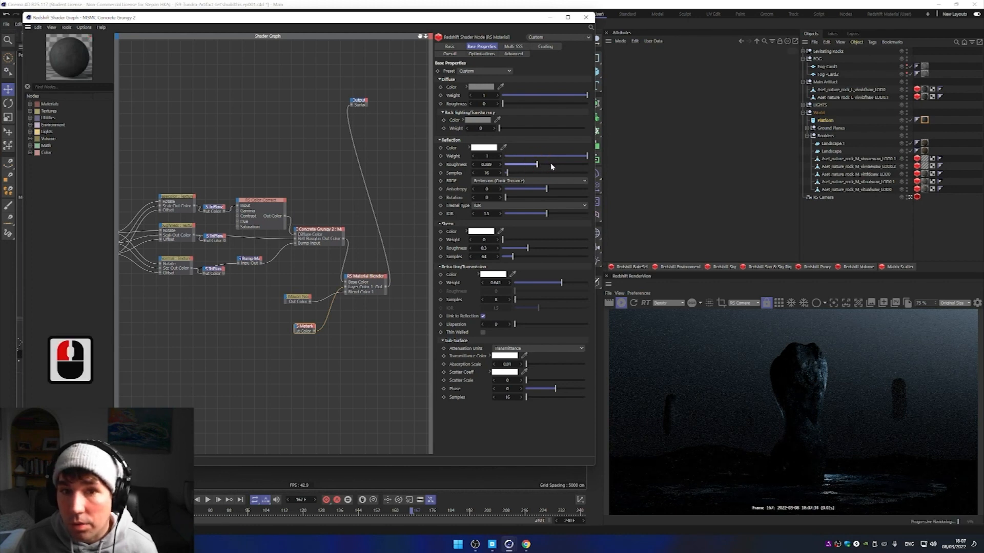
left_click(559, 164)
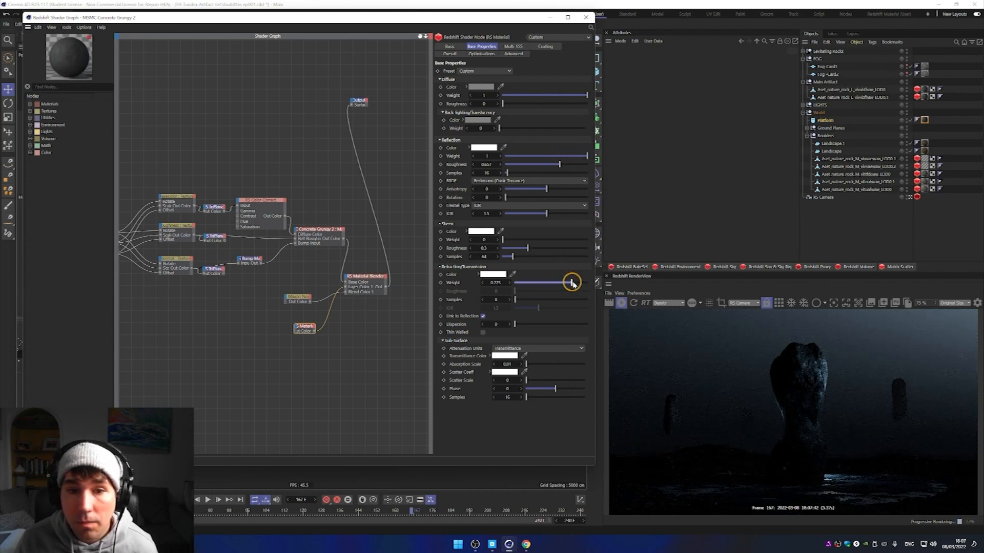
left_click_drag(572, 283, 574, 285)
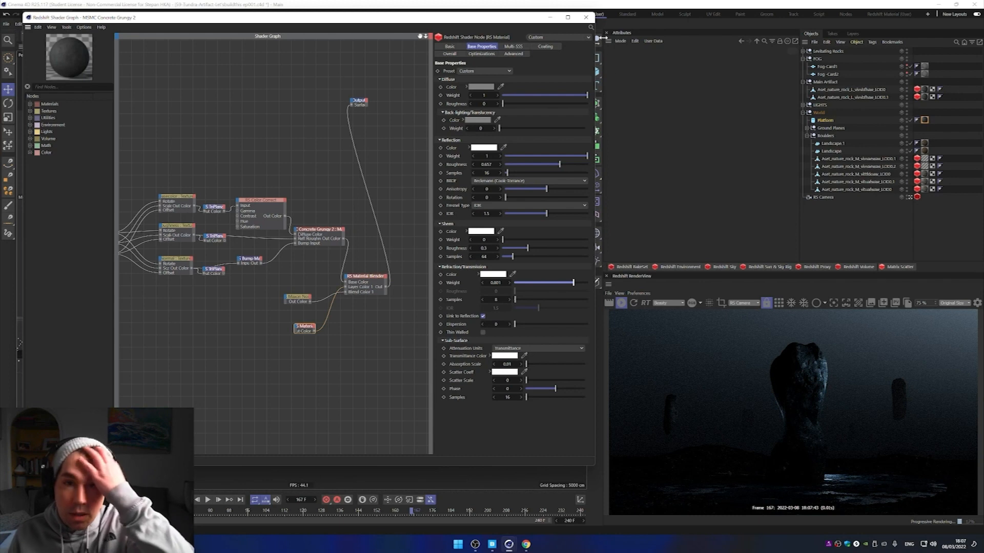
left_click(586, 17)
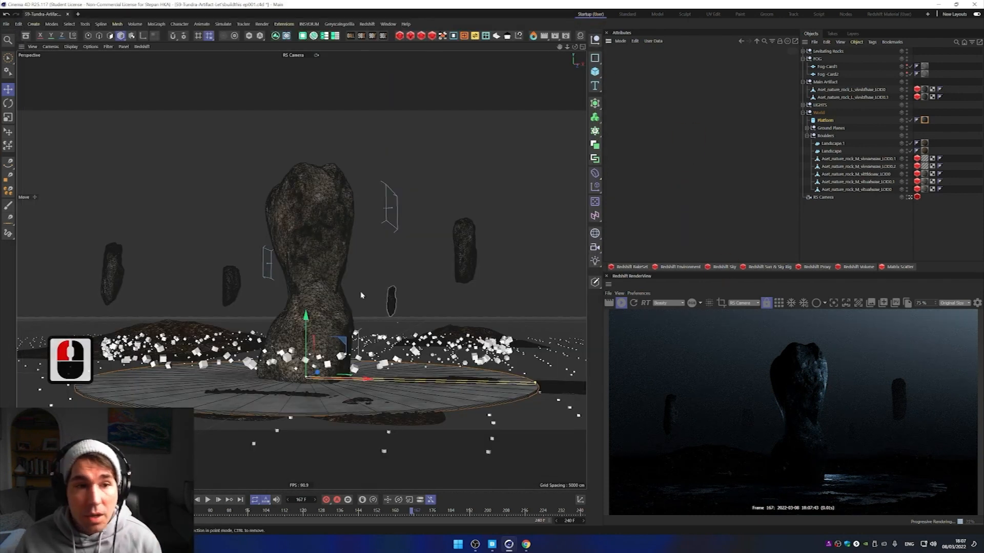
Step: Delete the upper and lower rock meshes that form the main artifact at the platform's centre
left_click(313, 233)
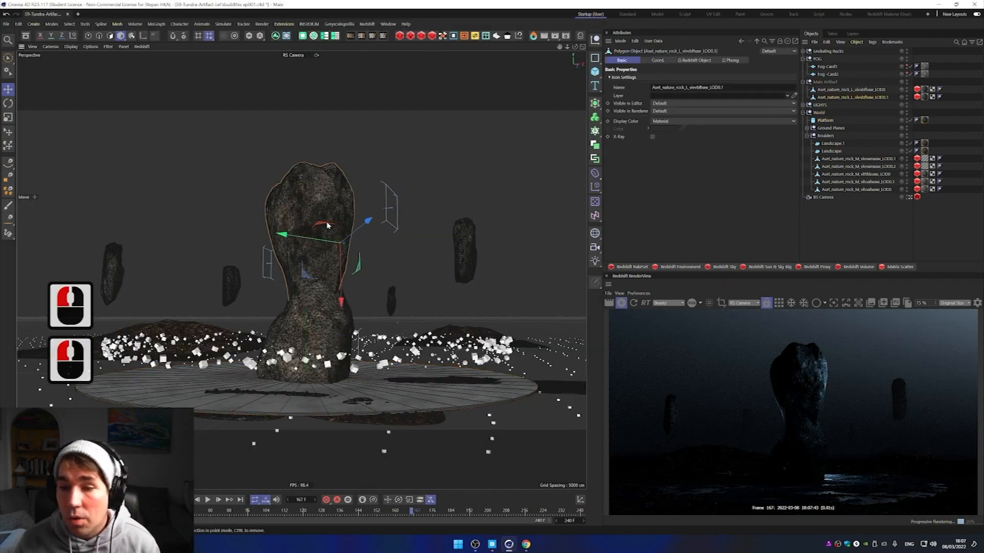
key("Delete")
left_click(314, 308)
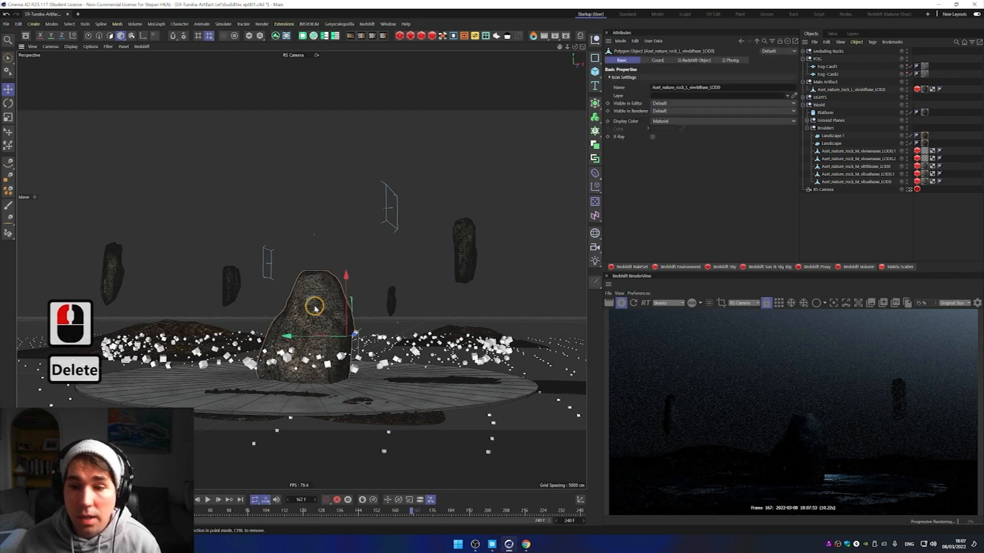
key("Delete")
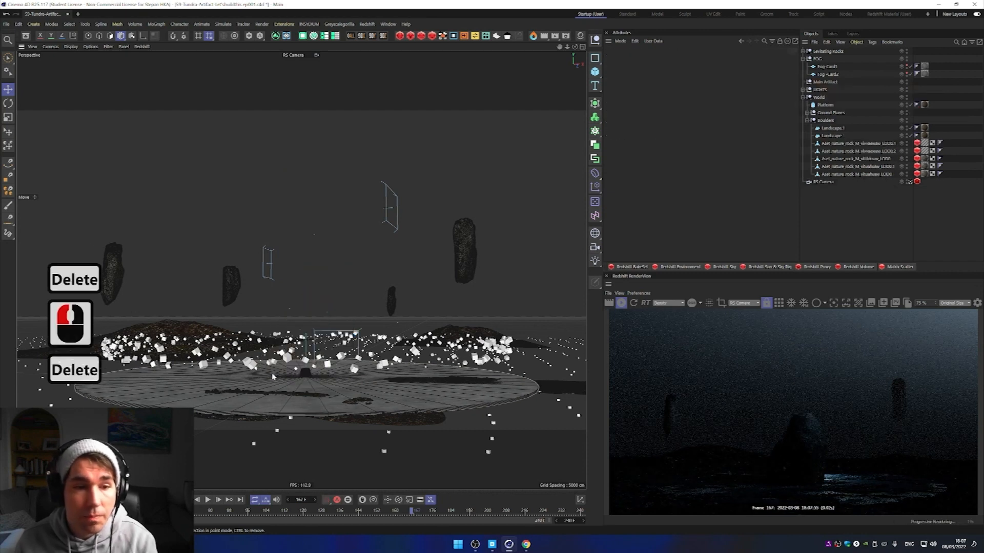
Step: Enlarge the small boulder at the platform's centre and seat it on the platform as the base stone
left_click_drag(306, 377, 329, 208)
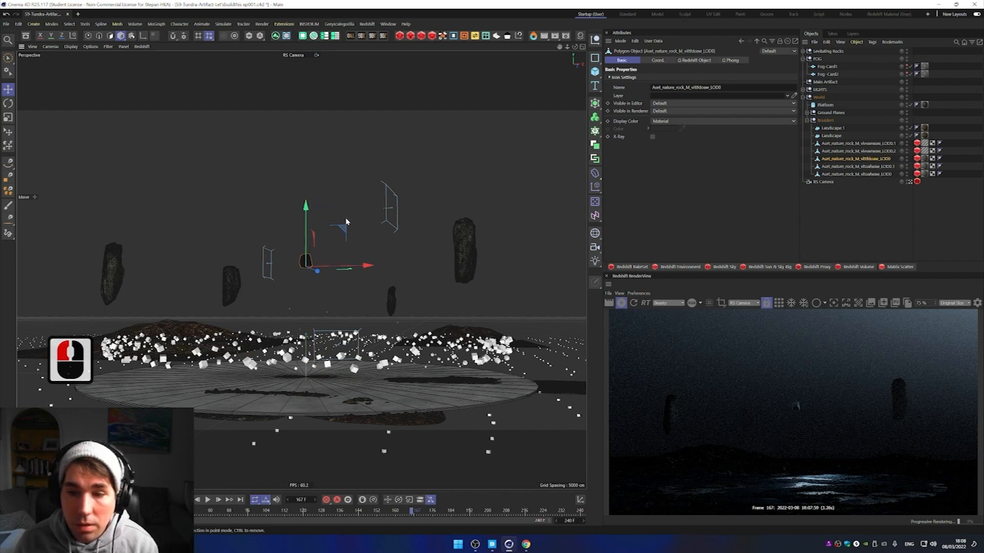
key("t")
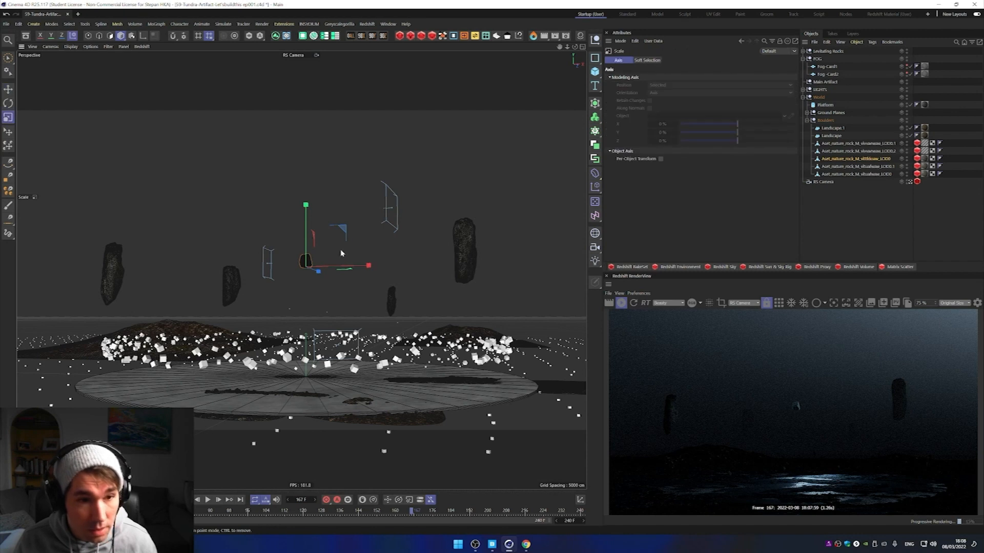
left_click_drag(331, 283, 923, 5)
key("e")
left_click_drag(308, 206, 314, 328)
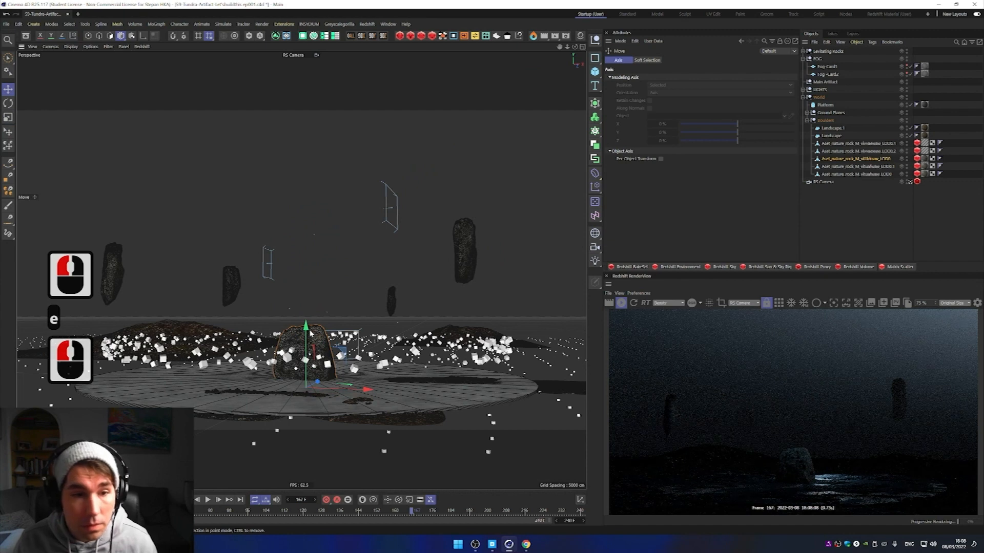
key("t")
left_click_drag(313, 330, 385, 216)
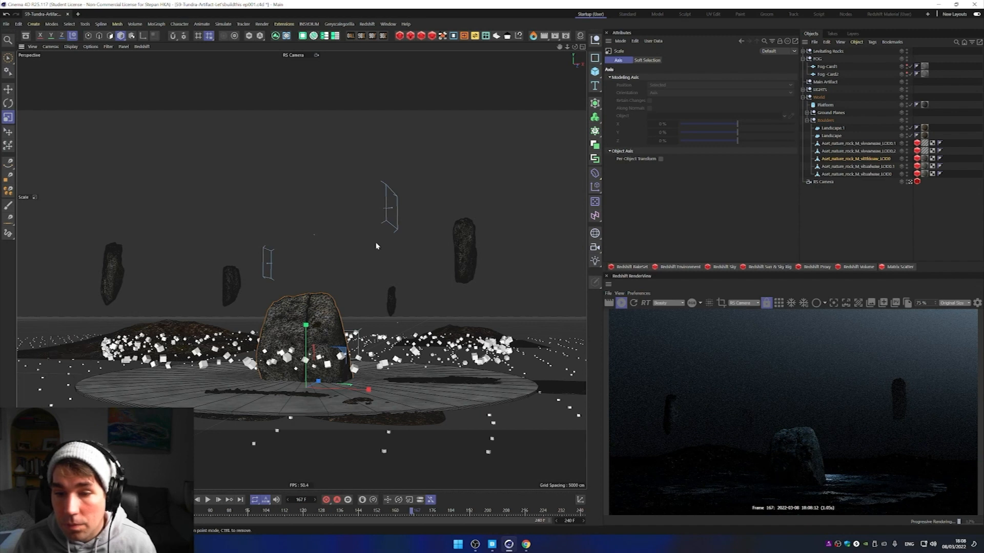
left_click(668, 418)
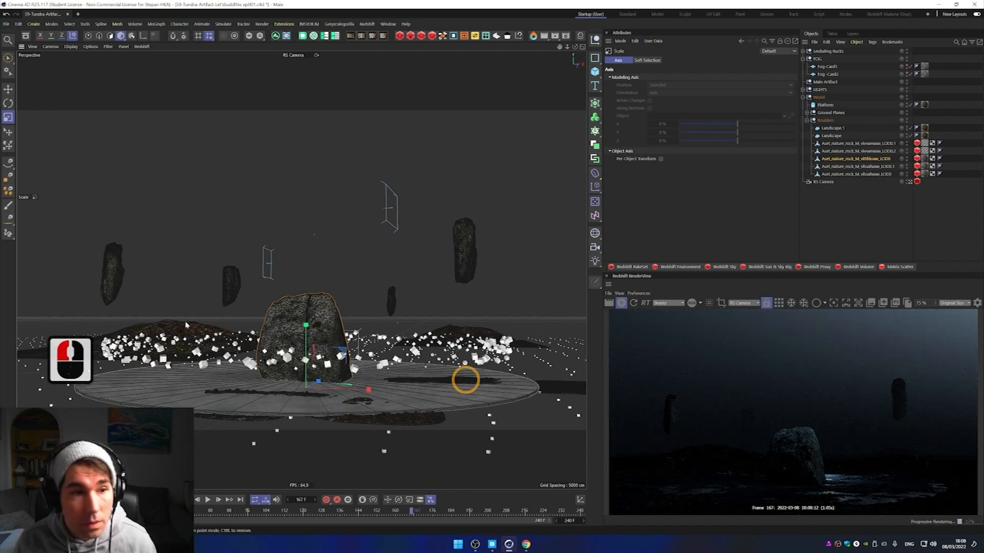
Step: Duplicate the outermost levitating rock and move the copy over to the base stone on the platform
left_click(107, 280)
key("e")
left_click_drag(164, 276, 395, 301, "ctrl")
left_click_drag(395, 301, 313, 299, "alt")
left_click_drag(421, 261, 384, 283, "alt")
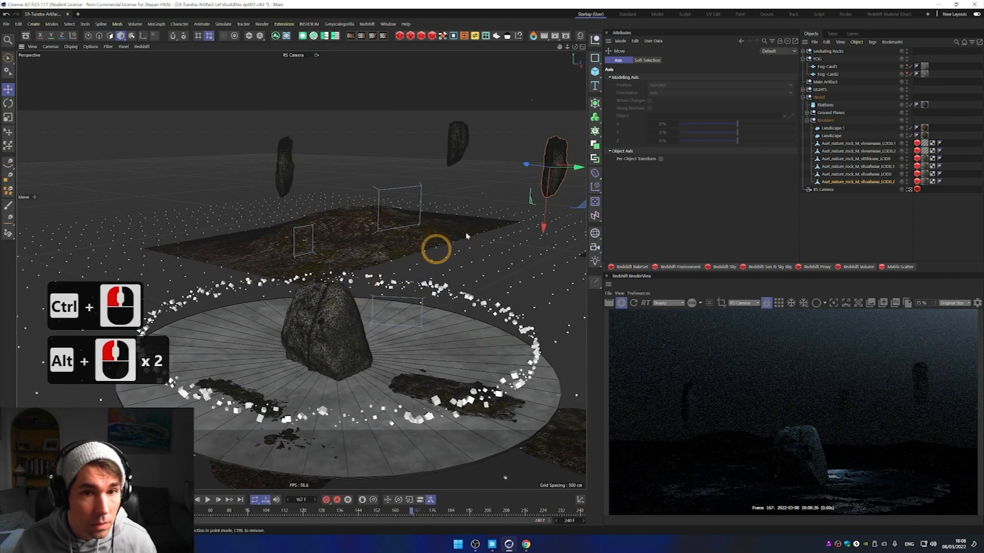
left_click_drag(575, 171, 257, 207)
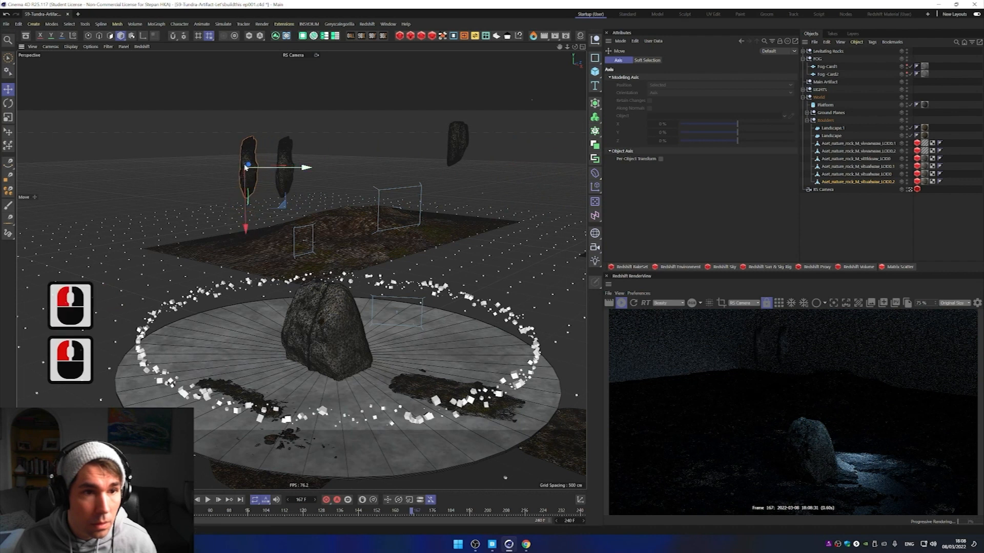
left_click_drag(248, 166, 550, 367, "alt")
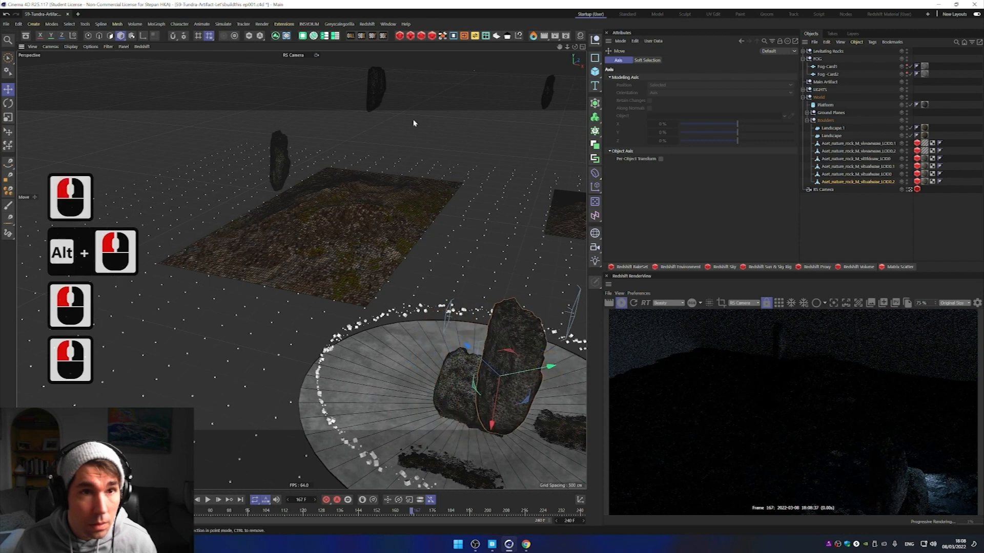
Step: Reset the duplicated rock's rotation, turn it upright and rescale it
left_click(351, 38)
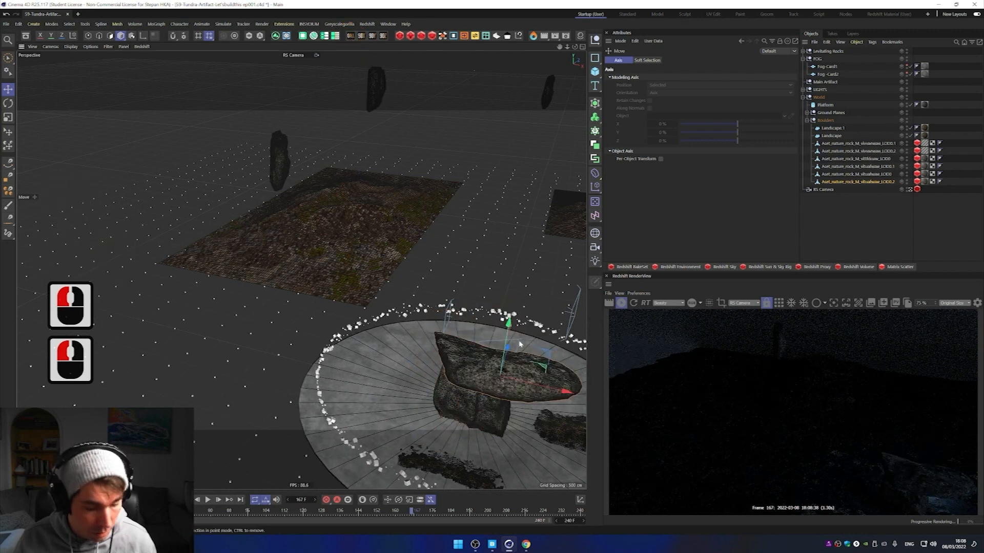
key("r")
left_click_drag(517, 344, 533, 420)
middle_click_drag(533, 420, 528, 319, "alt")
left_click_drag(518, 425, 532, 344, "alt")
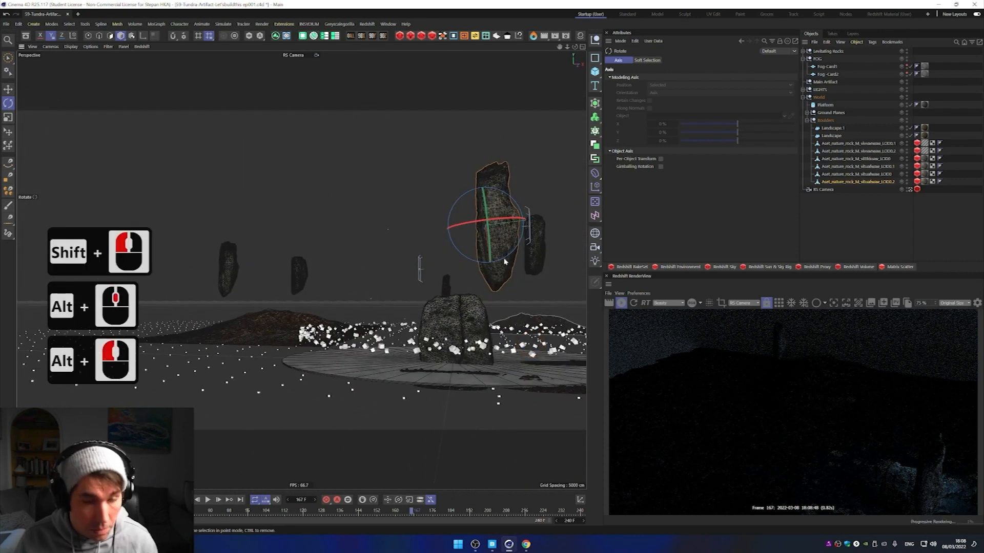
key("t")
left_click_drag(552, 221, 417, 284)
Step: Centre the duplicated rock above the base stone and lower it until it rests on the stone's top
key("e")
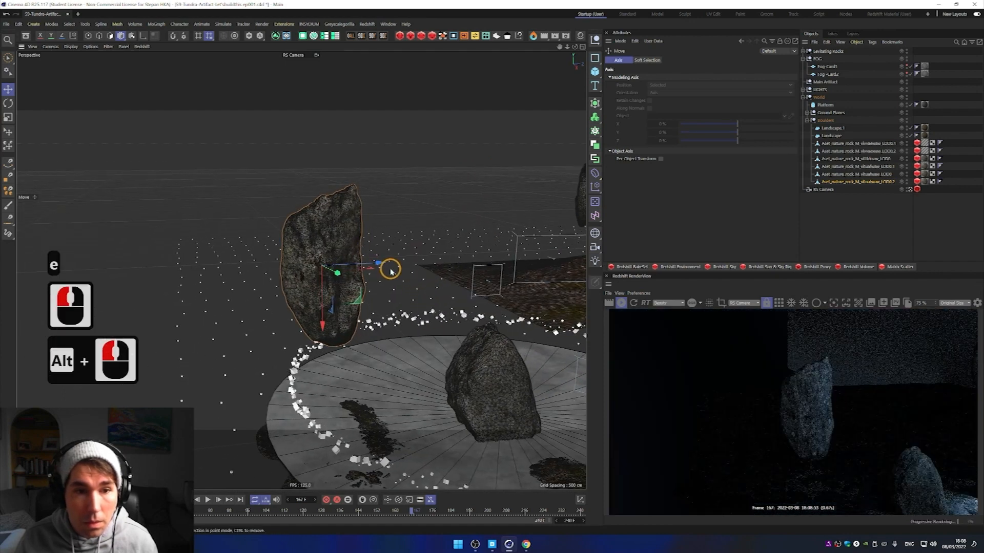
left_click(380, 264)
left_click(345, 269)
left_click_drag(374, 265, 542, 273)
left_click_drag(481, 314, 541, 303, "alt")
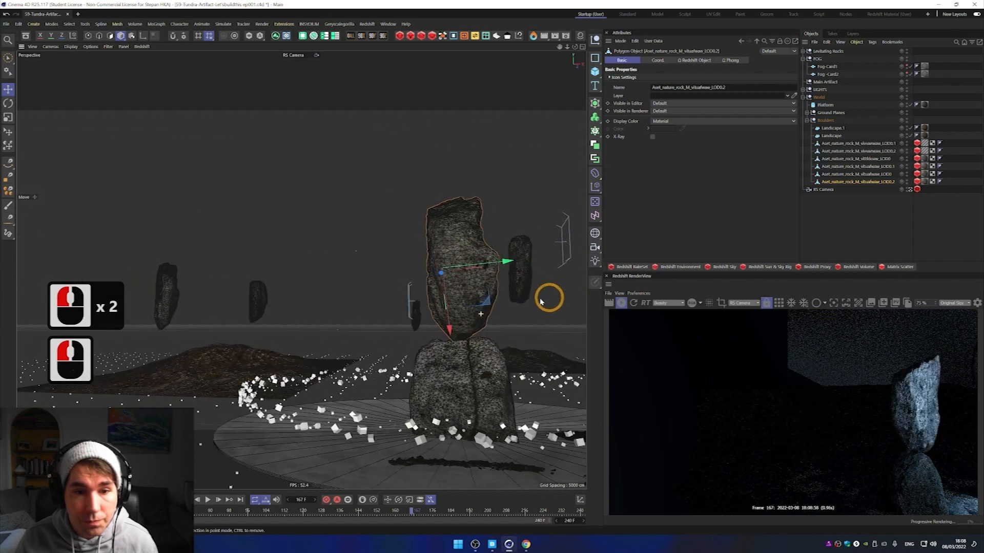
left_click_drag(482, 290, 481, 289, "alt")
left_click_drag(449, 331, 451, 346)
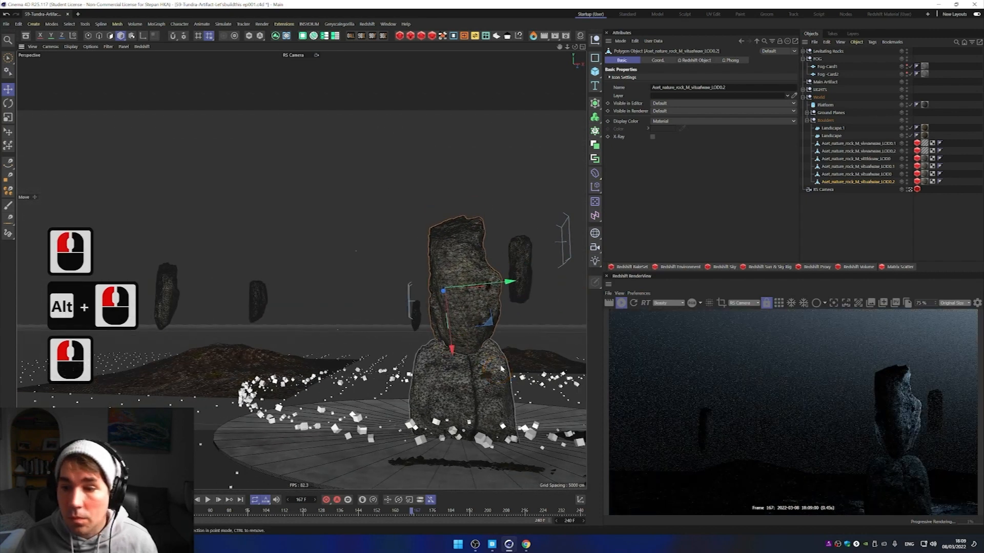
Step: Rotate the upper rock on the base stone so its broader face and pointed tip change the artifact's silhouette
mouse_move(497, 368)
left_mouse_down("alt")
mouse_move(485, 368)
mouse_move(486, 355)
left_mouse_up("alt")
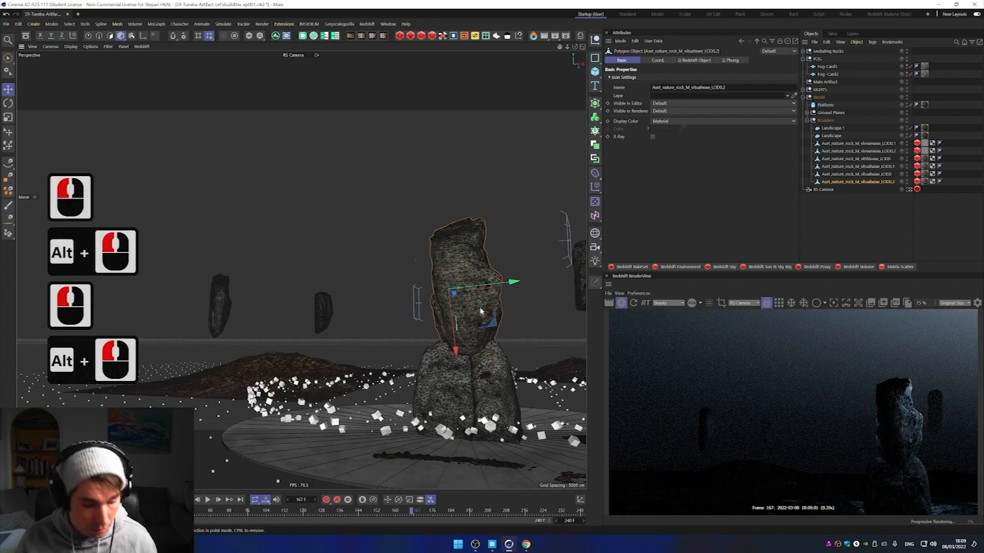
key("r")
left_click_drag(473, 309, 413, 286)
left_click(476, 324)
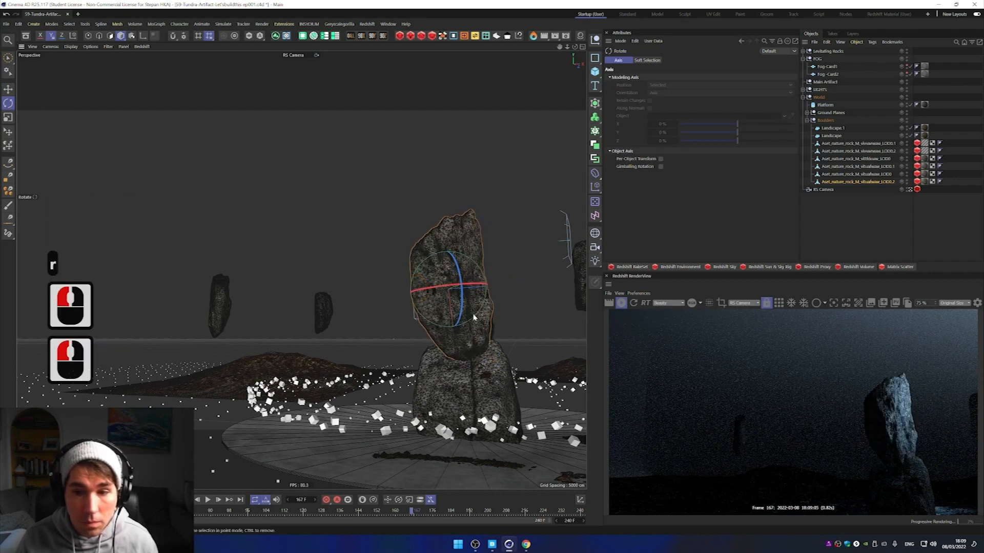
left_click_drag(470, 346, 541, 283, "alt")
key("e")
left_click_drag(500, 377, 542, 377, "alt")
scroll(541, 377, "down", 2, "alt")
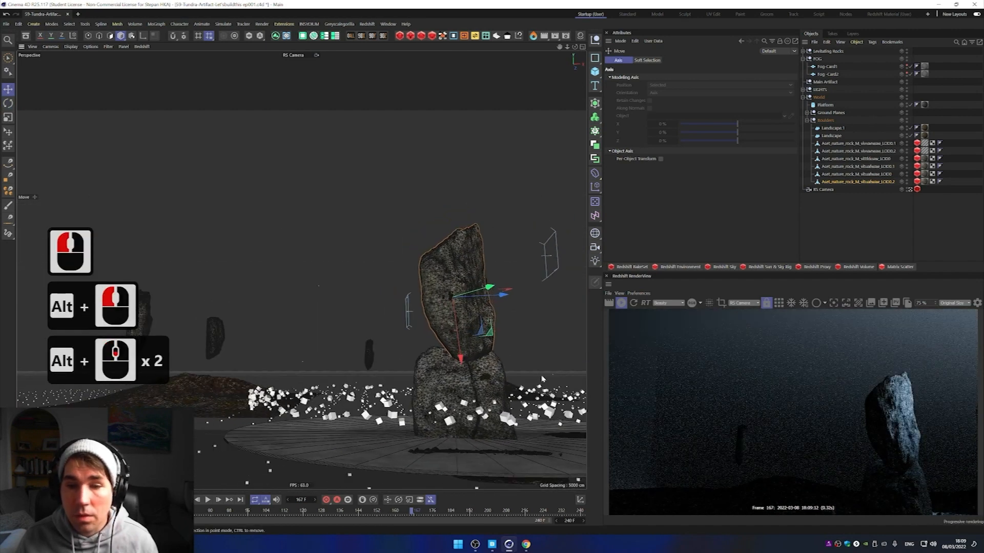
Step: Centre the rock stack in view, play the animation with the live render paused, stop at frame 127 and restart the render
middle_click_drag(541, 379, 497, 370, "alt")
left_click_drag(392, 388, 380, 358, "alt")
middle_click_drag(380, 358, 367, 365, "alt")
left_click_drag(367, 365, 352, 365, "alt")
left_click(205, 500)
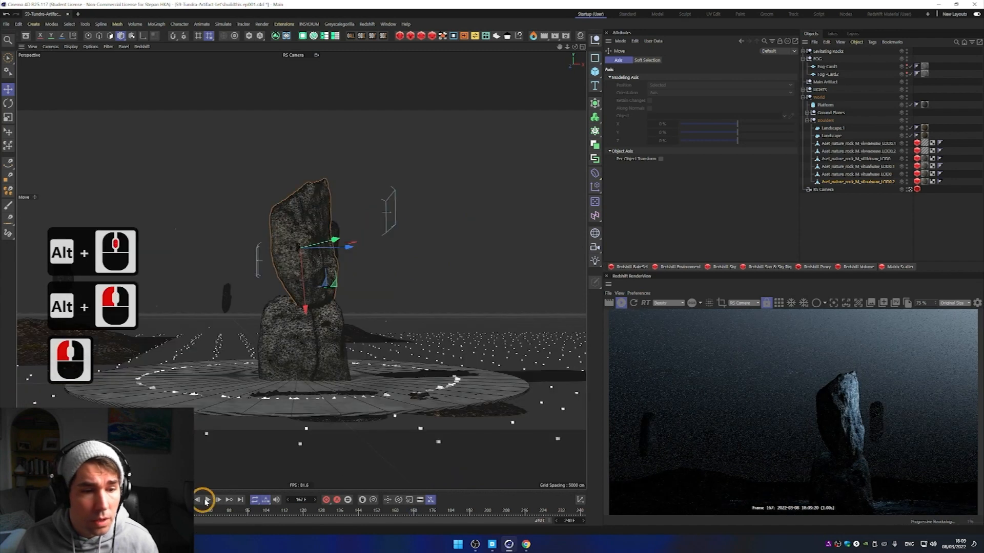
left_click(207, 500)
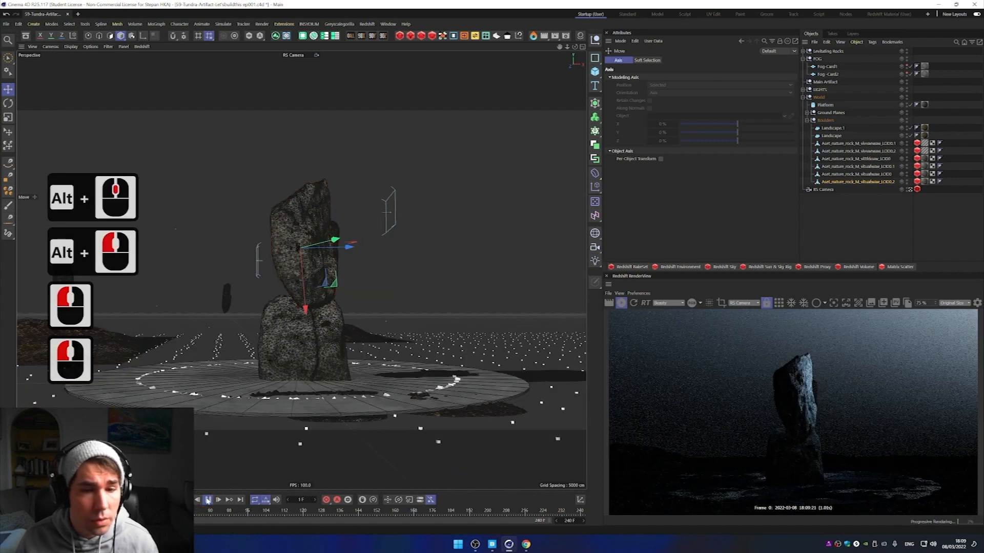
left_click(625, 303)
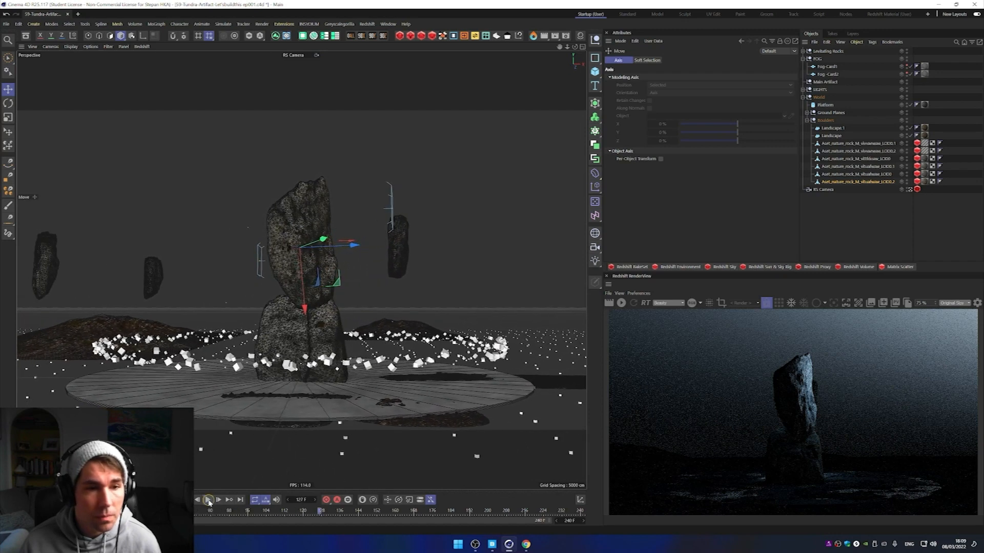
left_click(207, 500)
left_click(620, 304)
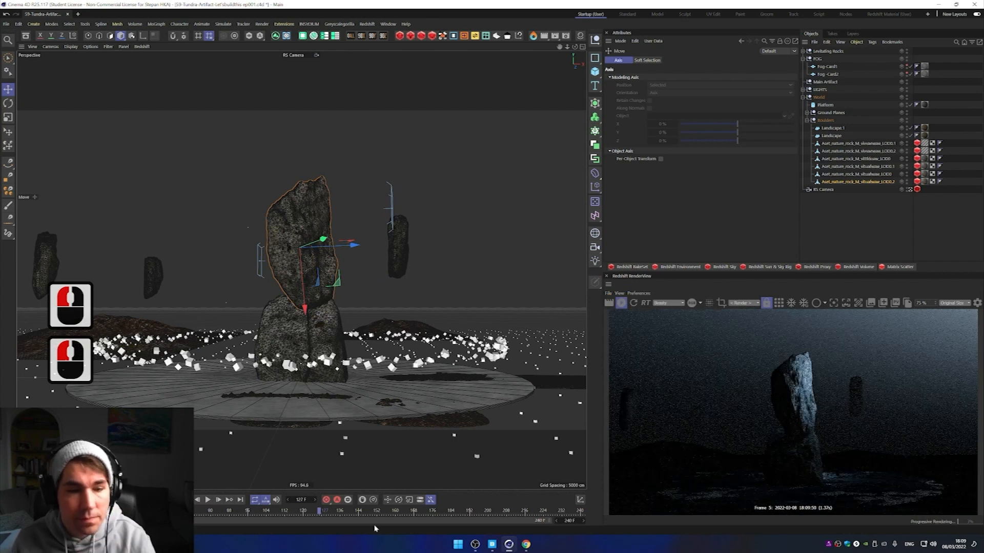
Step: Scrub the animation to frame 218 and check how the rock stack and levitating rocks look in the live render
left_click_drag(320, 510, 531, 519)
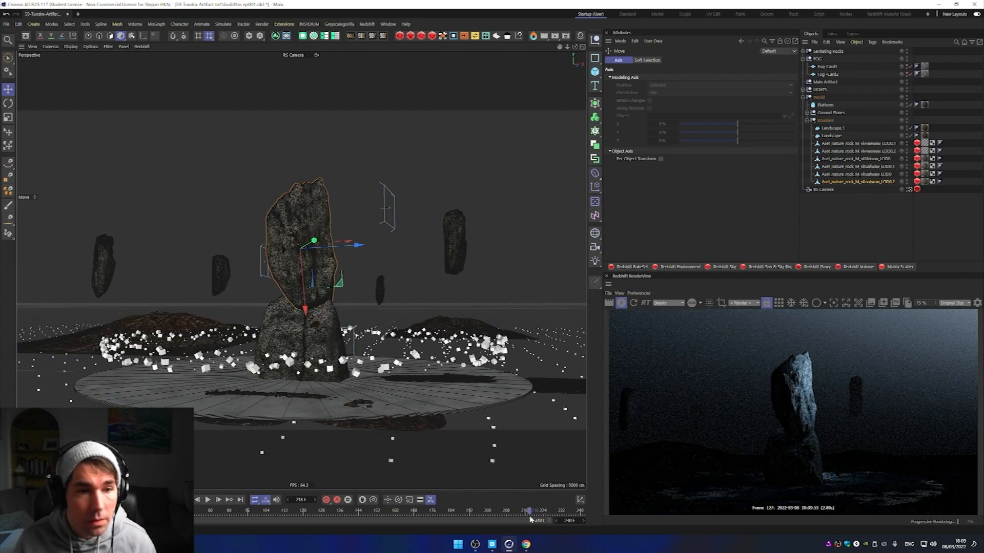
left_click(531, 519)
double_click(709, 422)
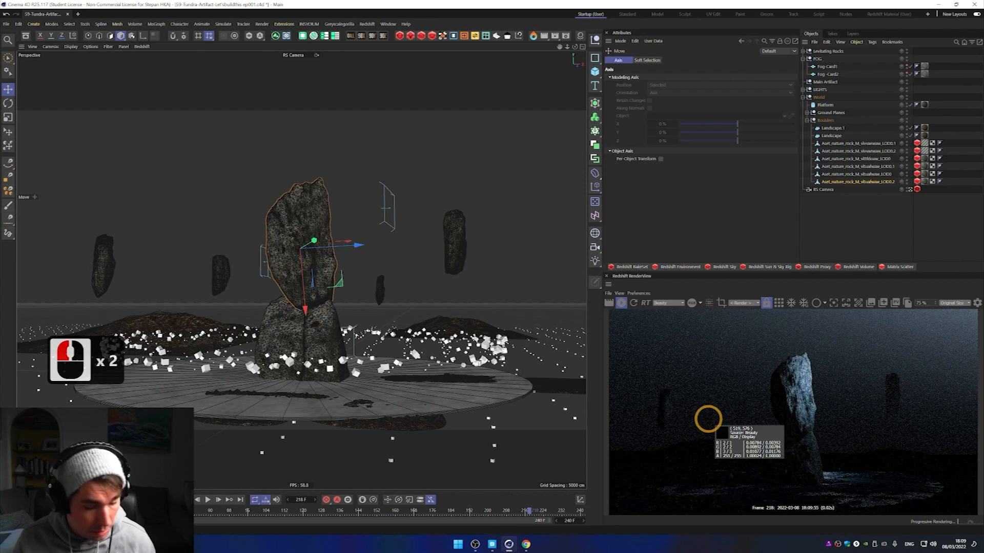
key("ctrl+f")
key("ctrl+f")
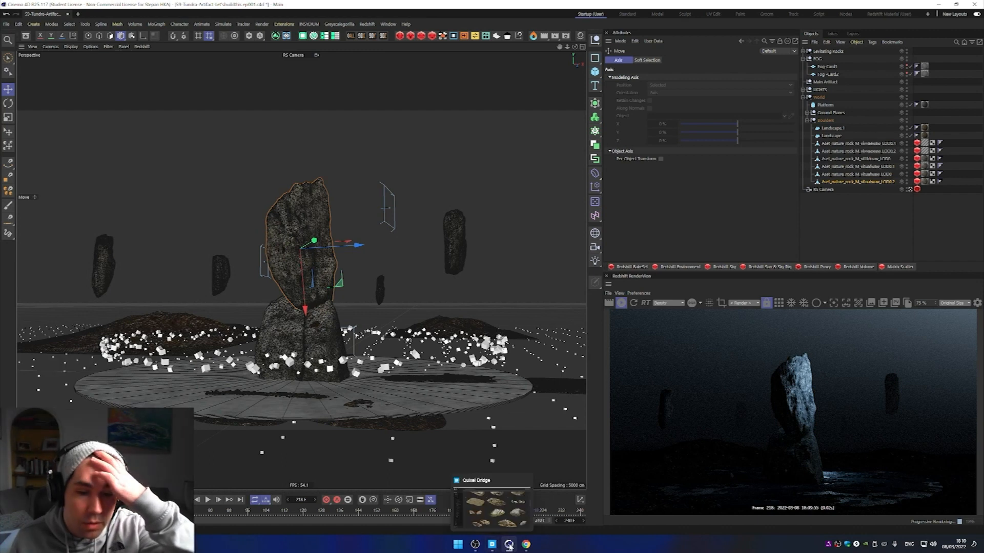
Step: Bring up the reference image in the Picture Viewer, dock it beside the viewport and widen it to study the artifact's hazy atmosphere
left_click(387, 24)
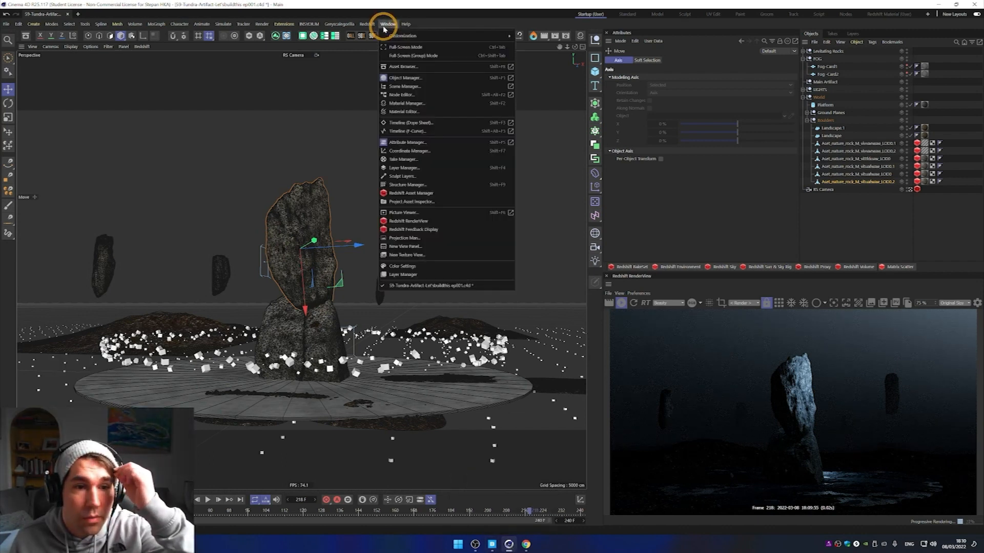
left_click(444, 217)
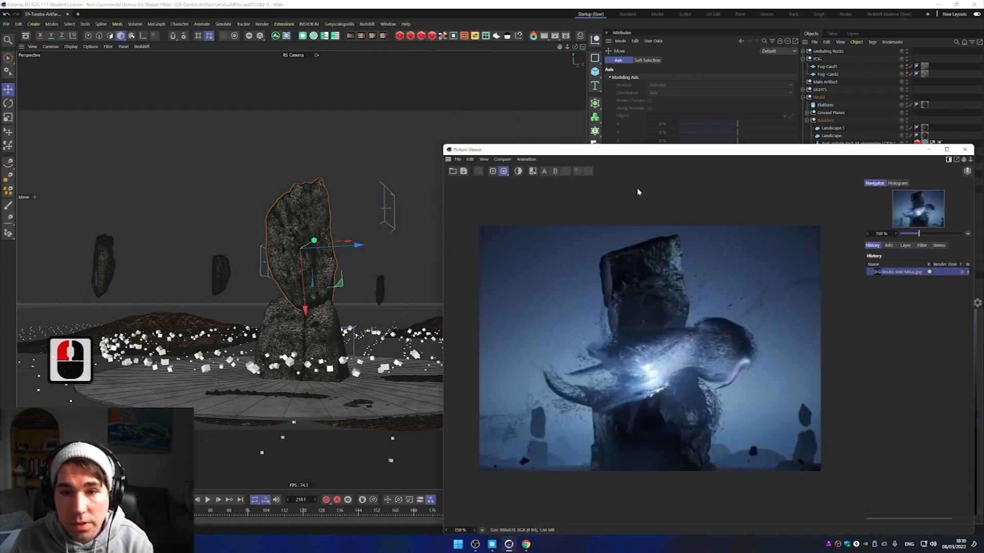
left_click_drag(660, 154, 297, 111)
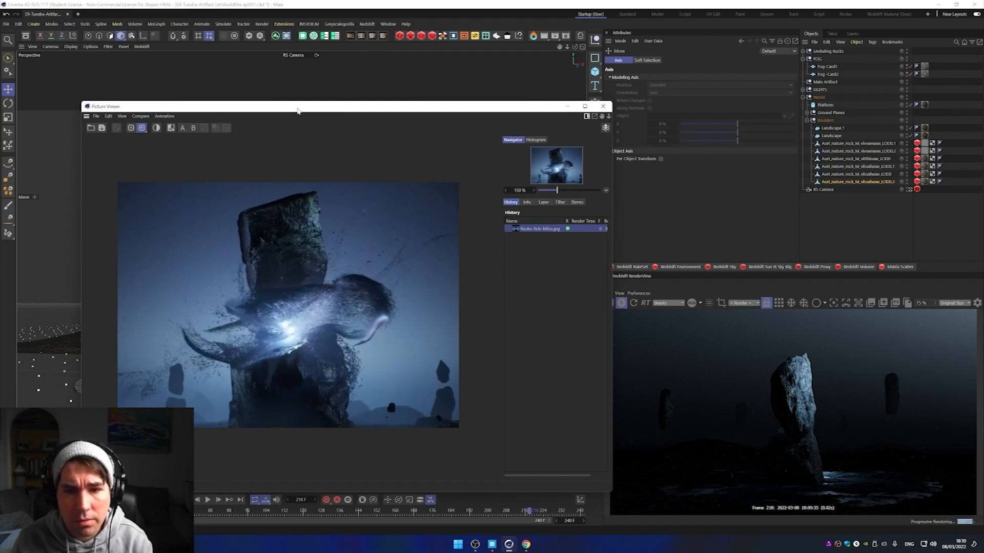
left_click(300, 110)
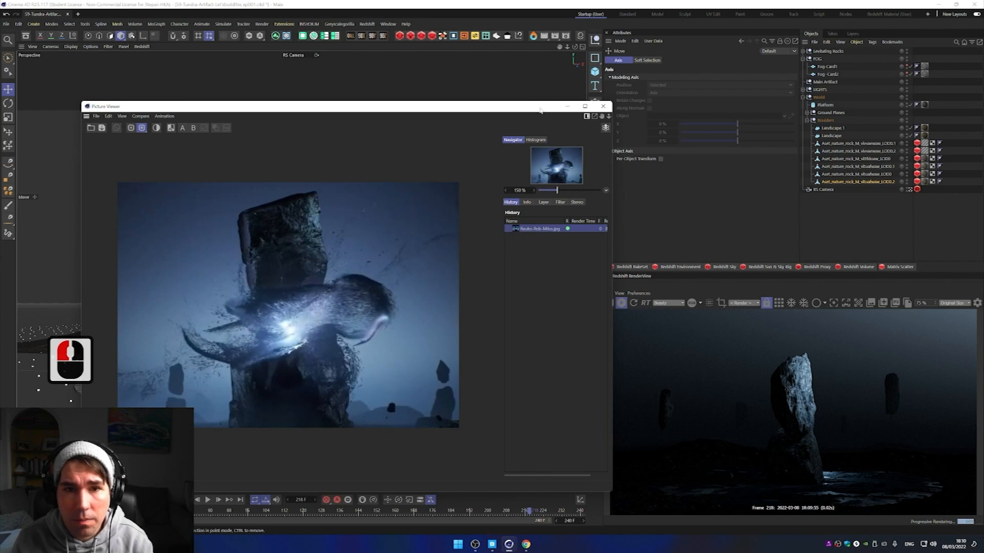
left_click_drag(86, 118, 28, 75)
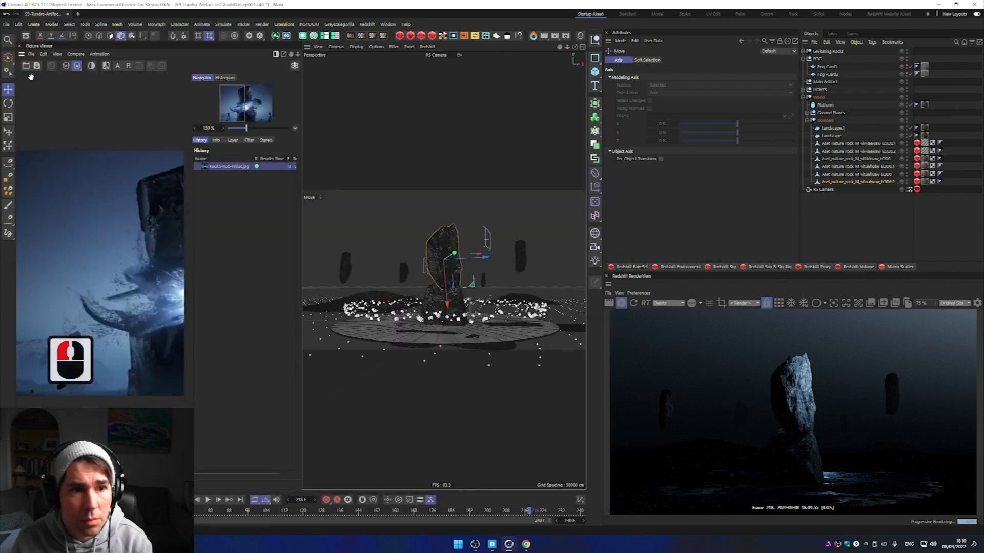
left_click_drag(300, 200, 382, 212)
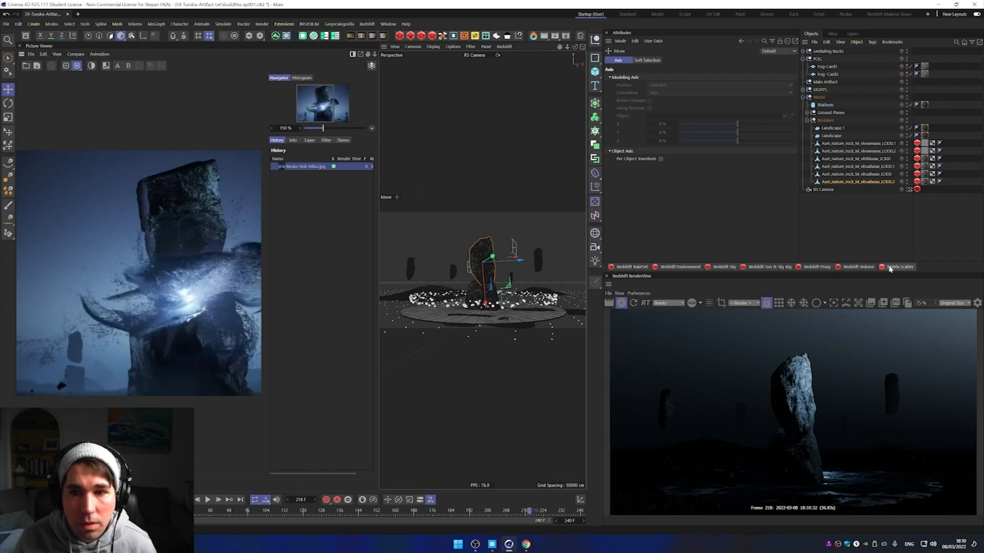
Step: Add a Redshift Environment object, close the docked reference viewer and apply the main preset to the environment
left_click(689, 267)
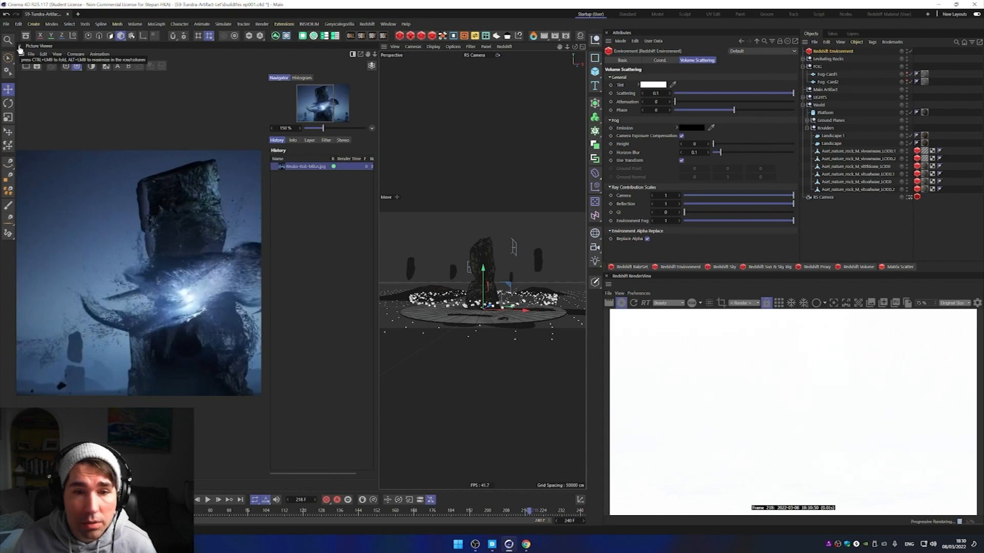
left_click(65, 50)
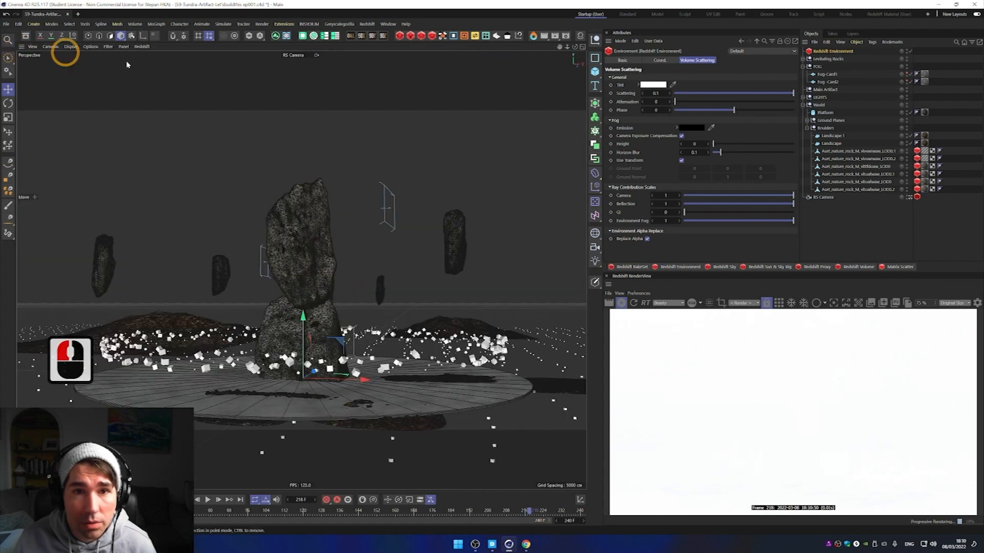
left_click(831, 52)
left_click(793, 51)
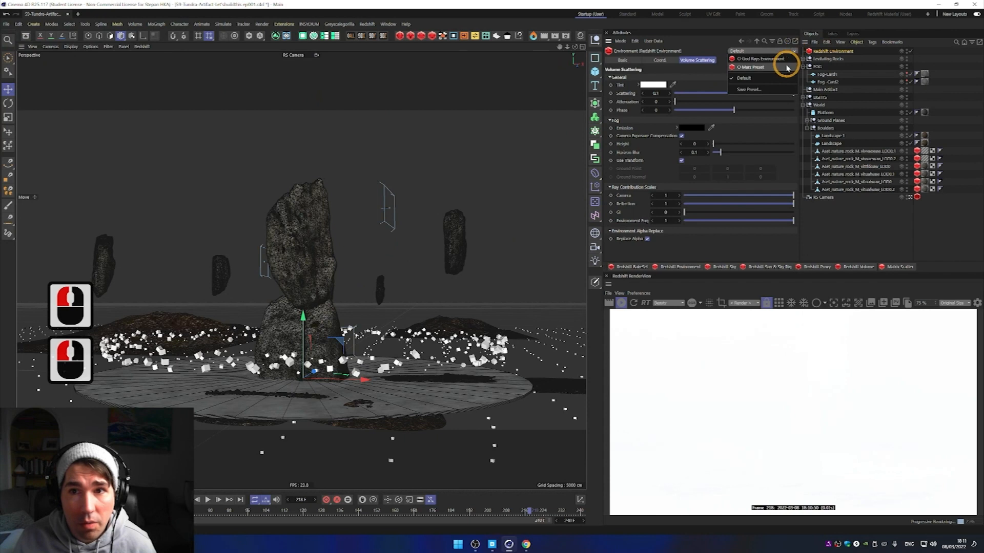
left_click(787, 66)
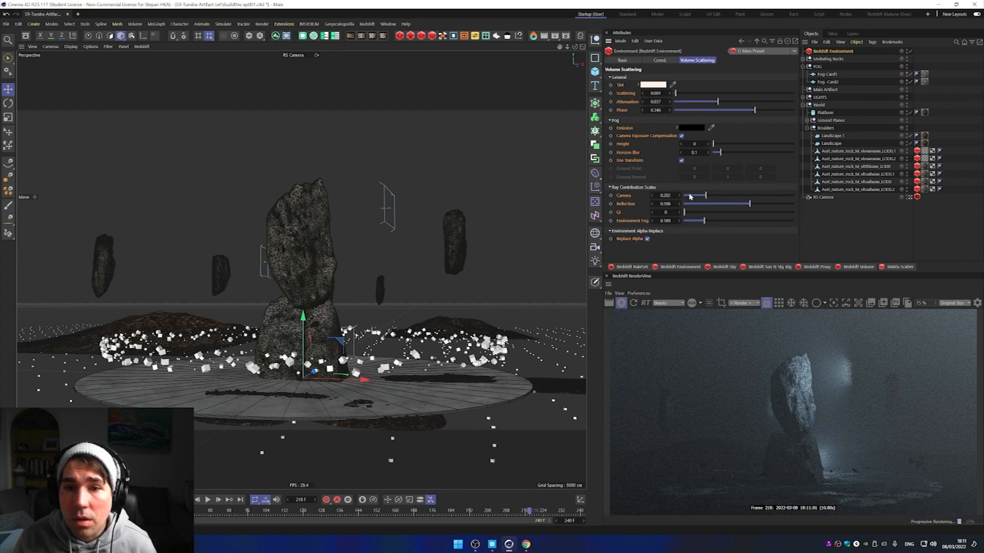
Step: Set the environment's attenuation to 0.075 and its camera ray contribution to 0.03
left_click_drag(717, 102, 764, 104)
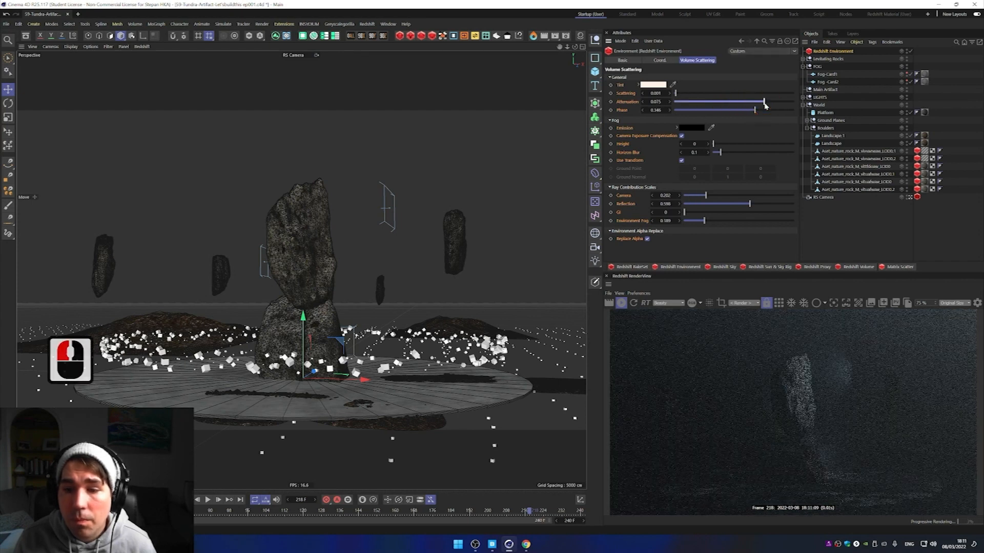
left_click_drag(705, 196, 686, 194)
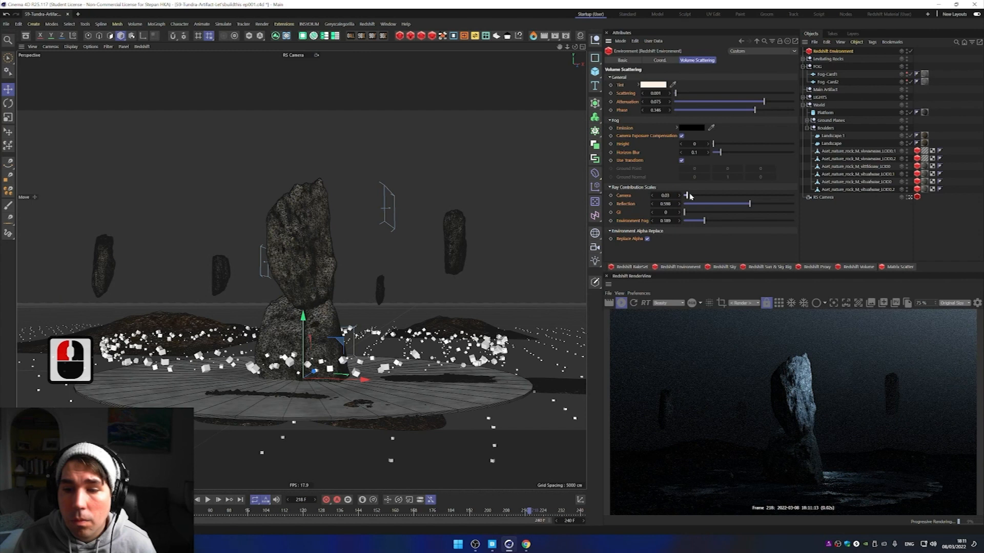
left_click_drag(690, 195, 691, 196)
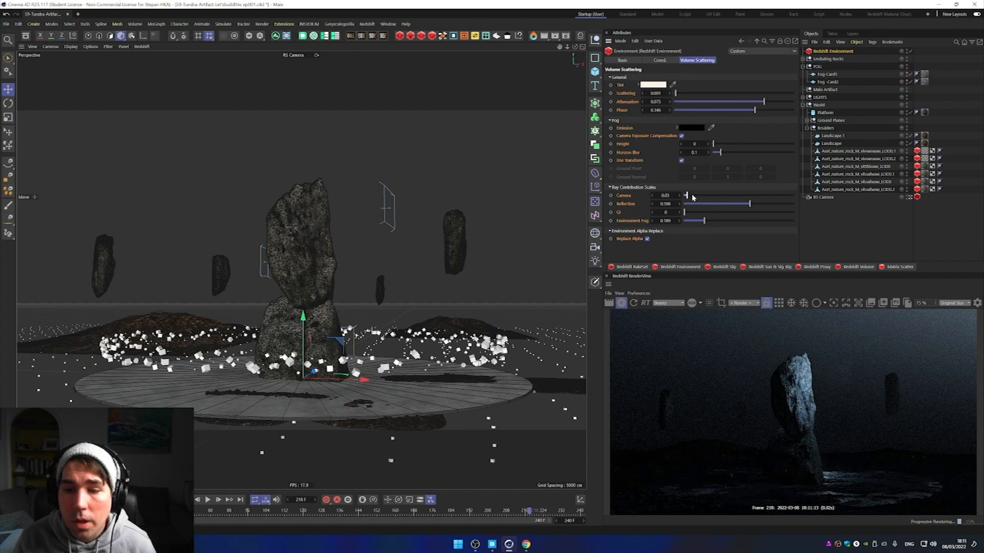
Step: Add a Redshift area light to the scene
left_click(399, 36)
mouse_move(414, 38)
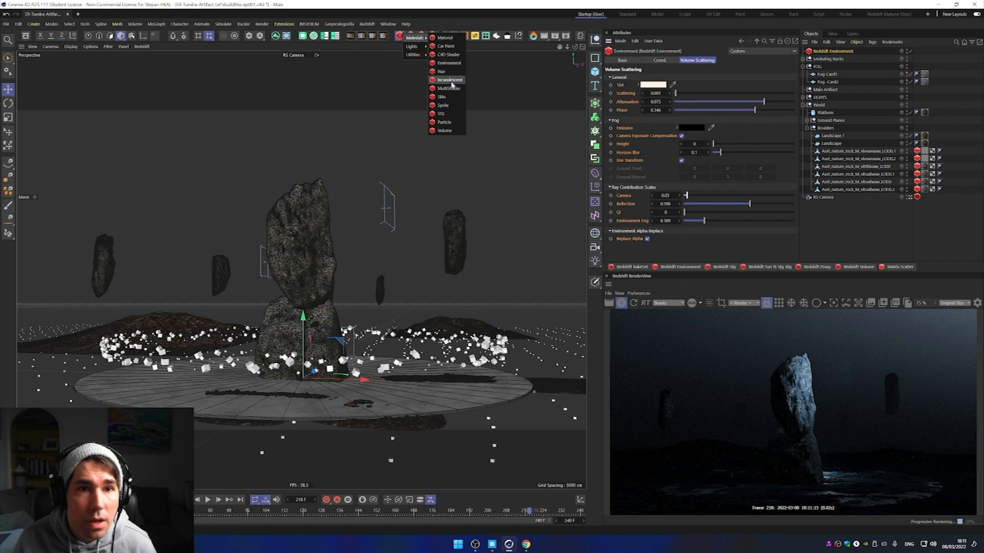
left_click(417, 30)
left_click(413, 34)
mouse_move(425, 39)
left_click(458, 65)
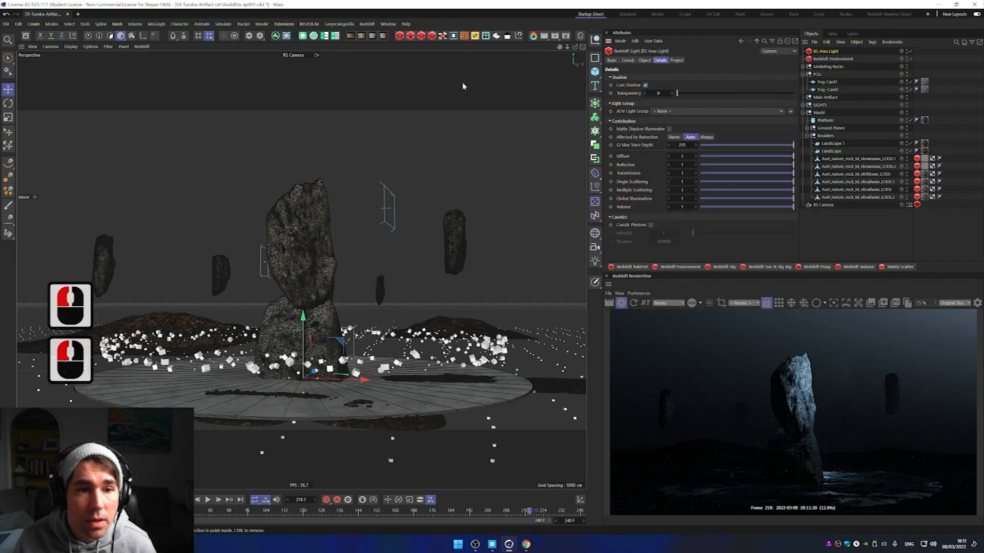
Step: Move the area light away from the artifact's base, raise it beside the upper rock and turn it around its vertical axis
left_click_drag(313, 374, 398, 317)
left_click(400, 319)
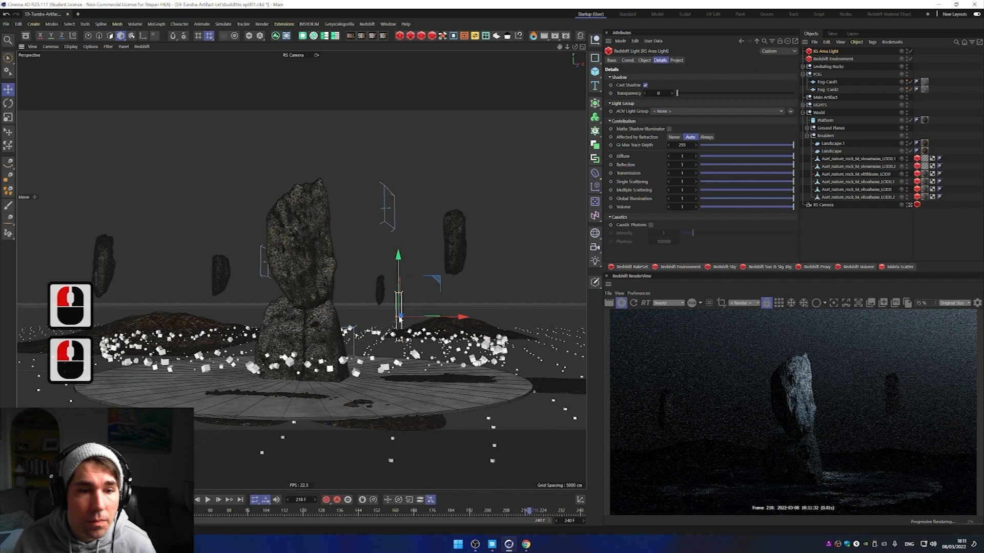
left_click_drag(399, 254, 410, 193)
key("r")
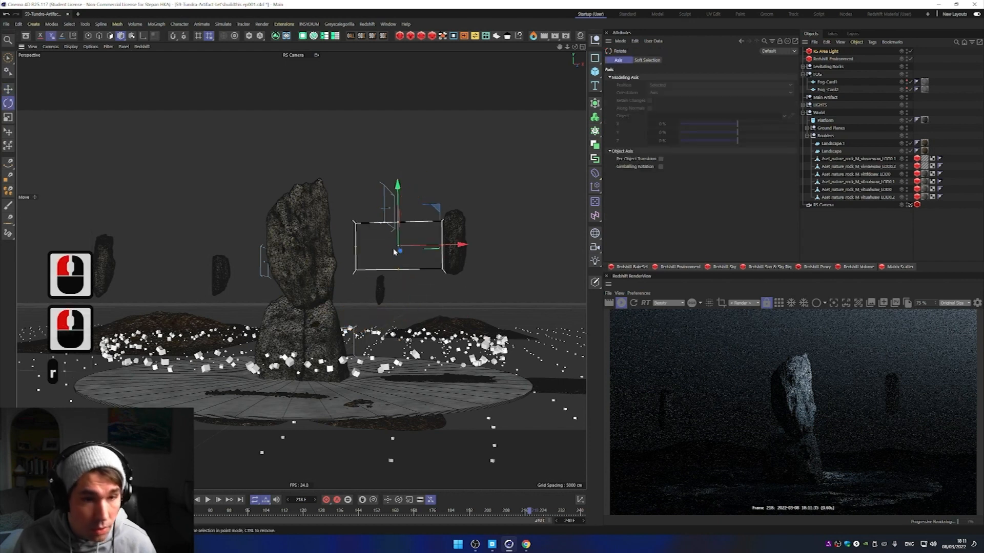
left_click_drag(386, 244, 540, 241)
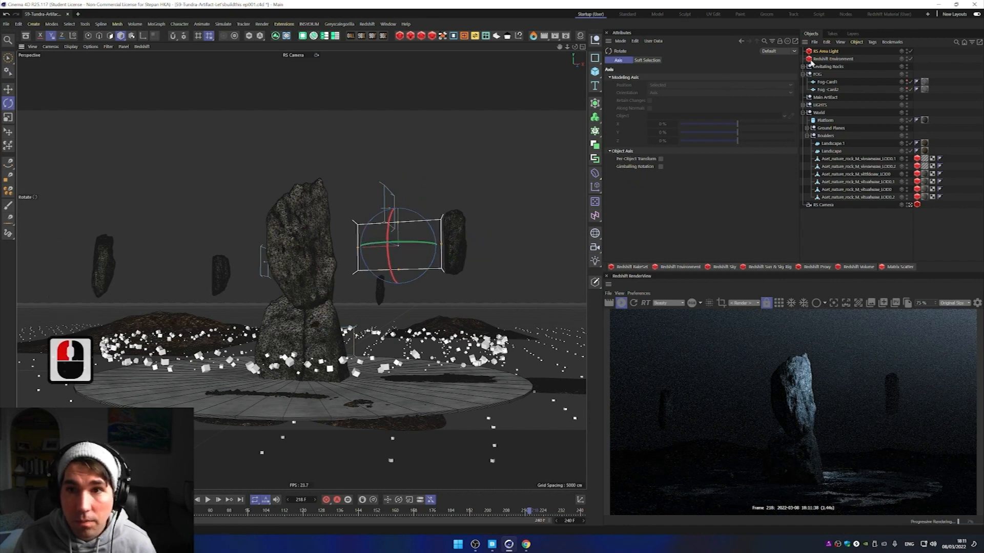
Step: Try a much higher exposure on the area light, then settle it at about 4.5
left_click(823, 52)
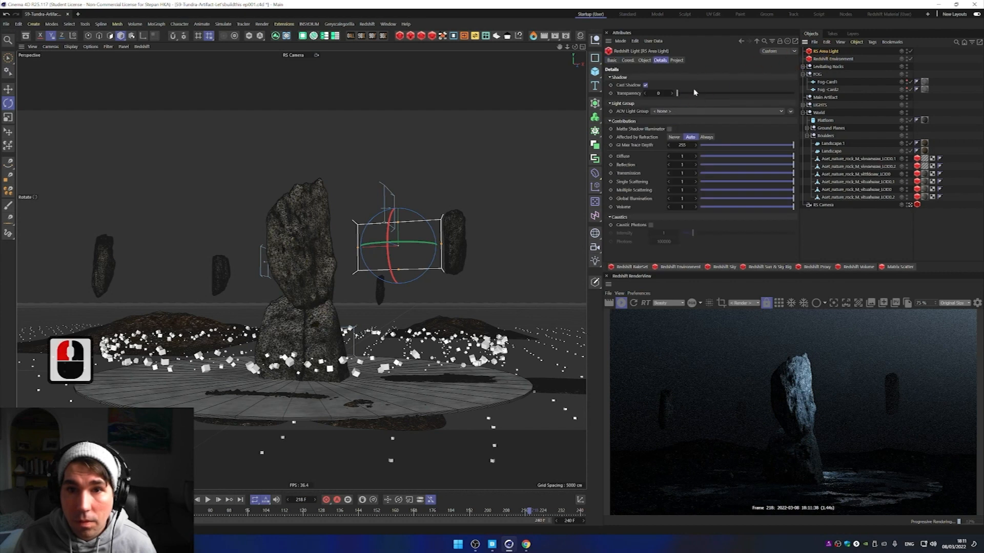
left_click(644, 60)
left_click_drag(716, 117, 787, 116)
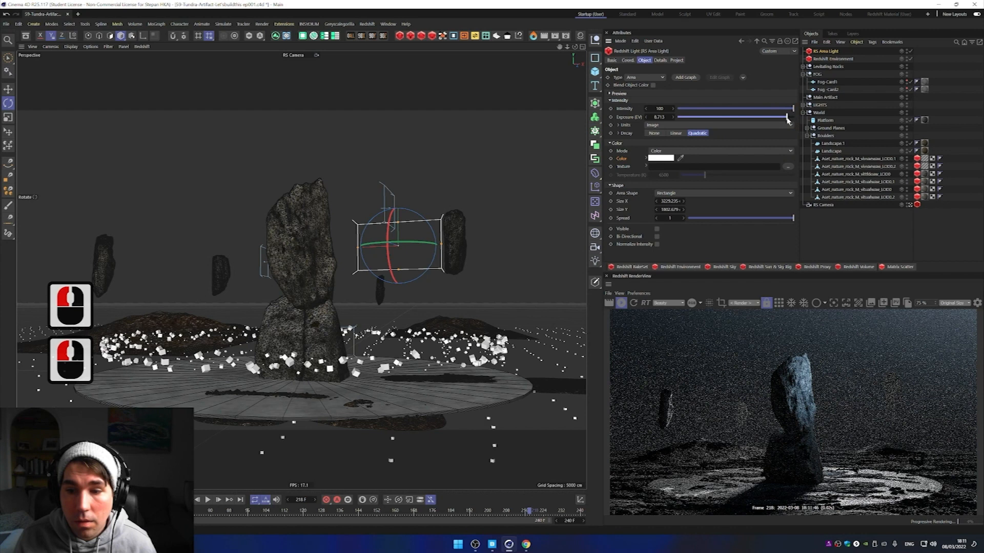
left_click_drag(778, 119, 762, 117)
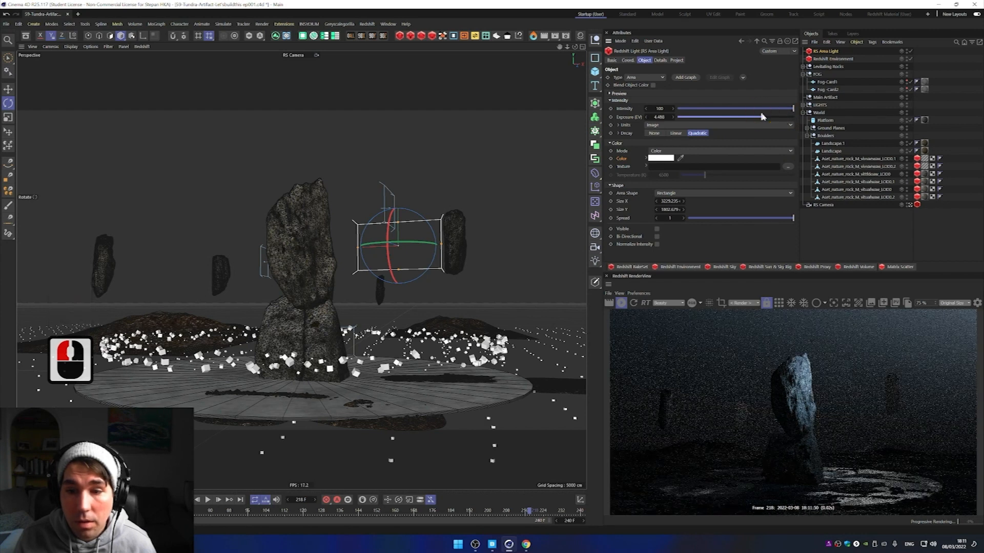
Step: Test the Redshift Environment's phase and camera ray contribution, settling on a phase of about 0.7 and a camera contribution of 0.037
left_click(832, 59)
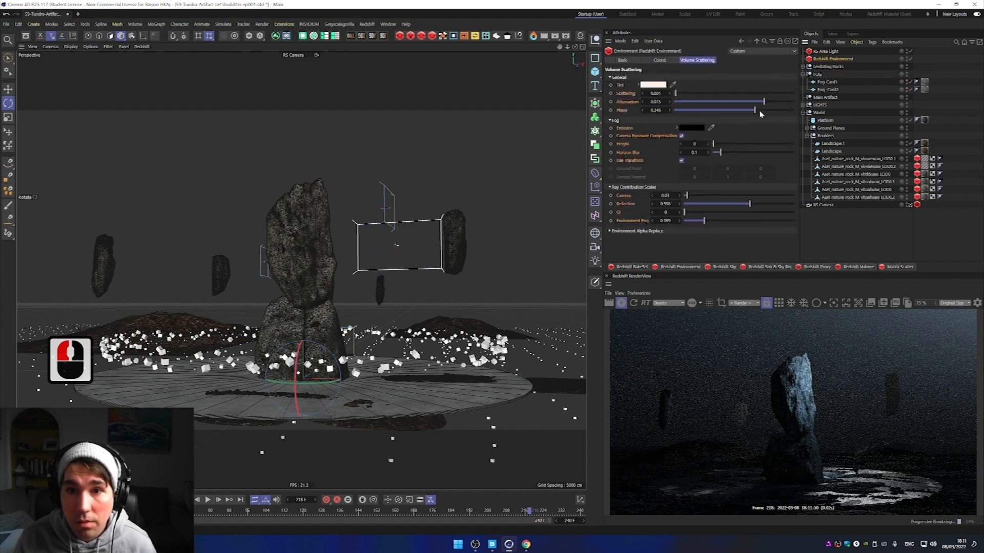
left_click_drag(756, 113, 681, 110)
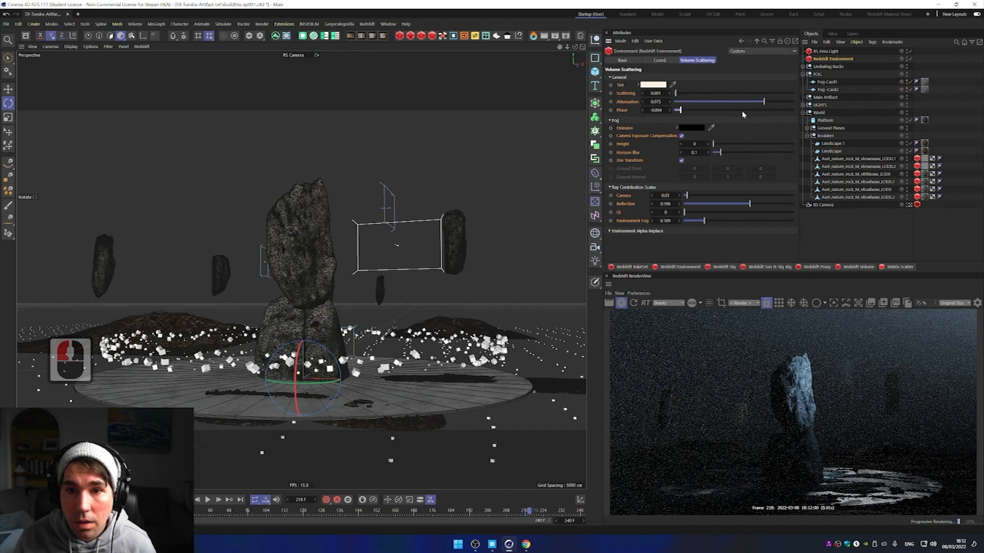
left_click(725, 195)
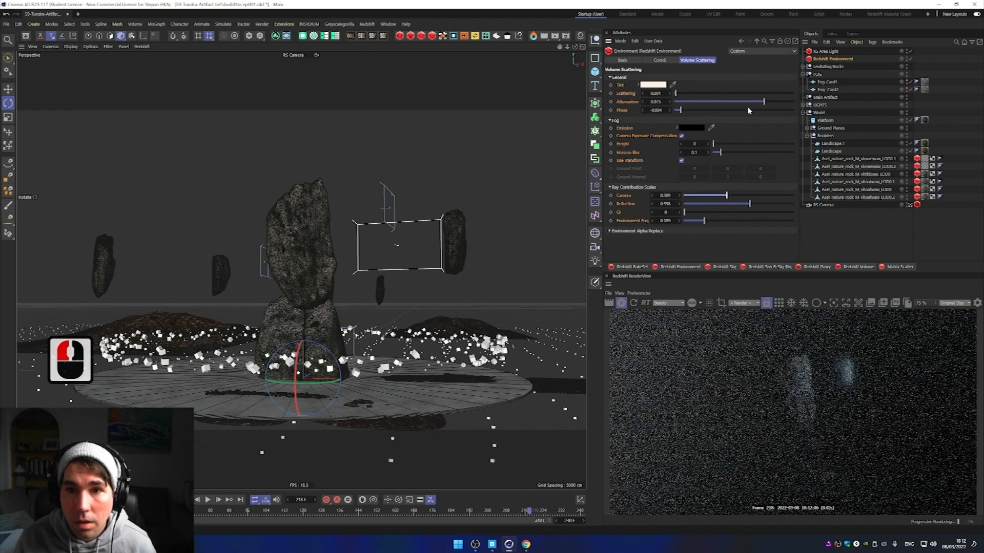
left_click(776, 110)
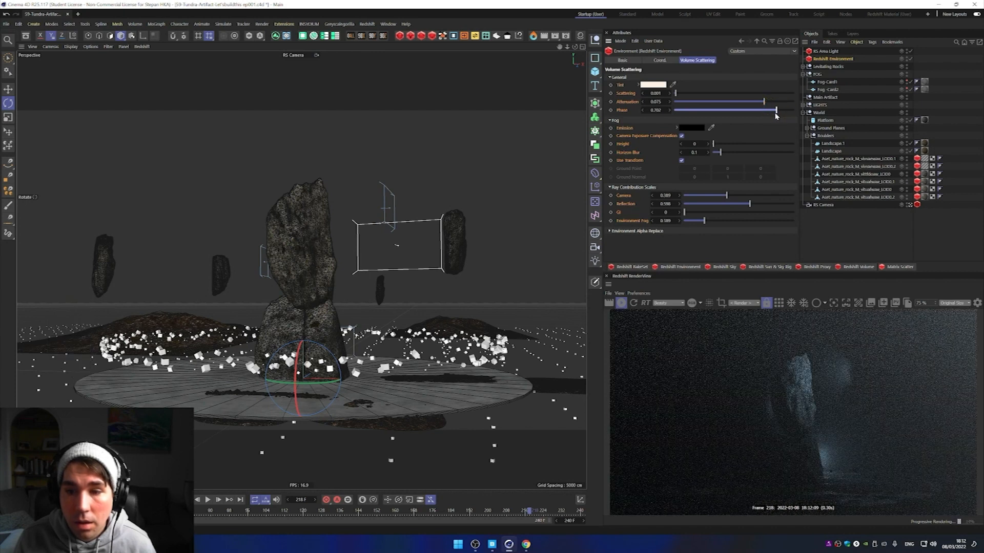
left_click_drag(744, 199, 767, 198)
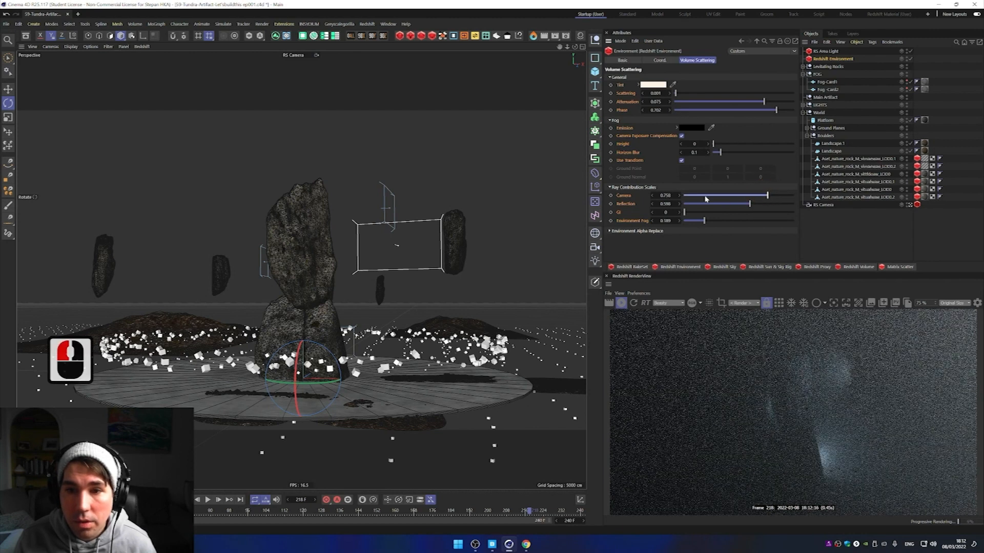
double_click(685, 197)
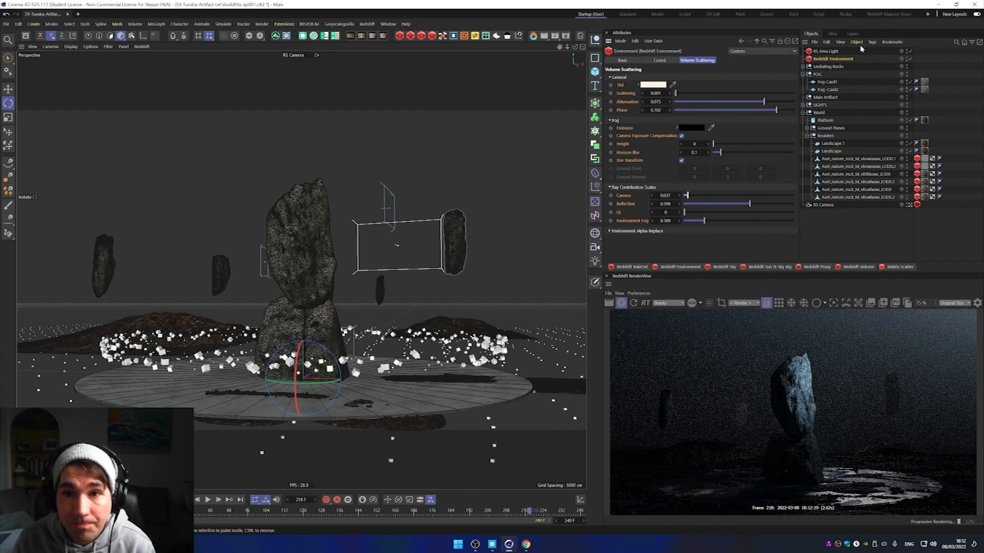
Step: Set the area light's exposure to about 6.1, shift it back and forth along its depth, and lower it slightly beside the upper rock
left_click(827, 51)
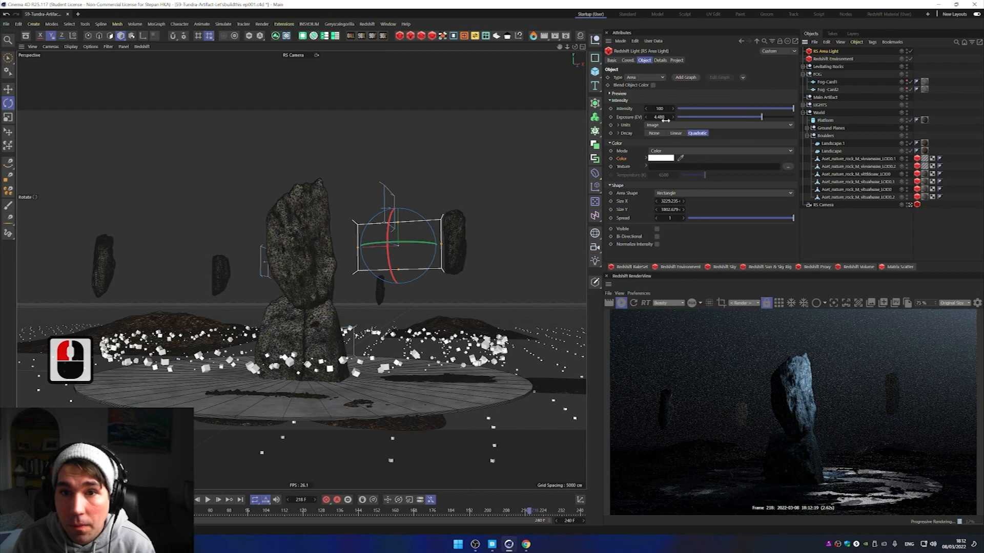
left_click_drag(660, 116, 681, 116)
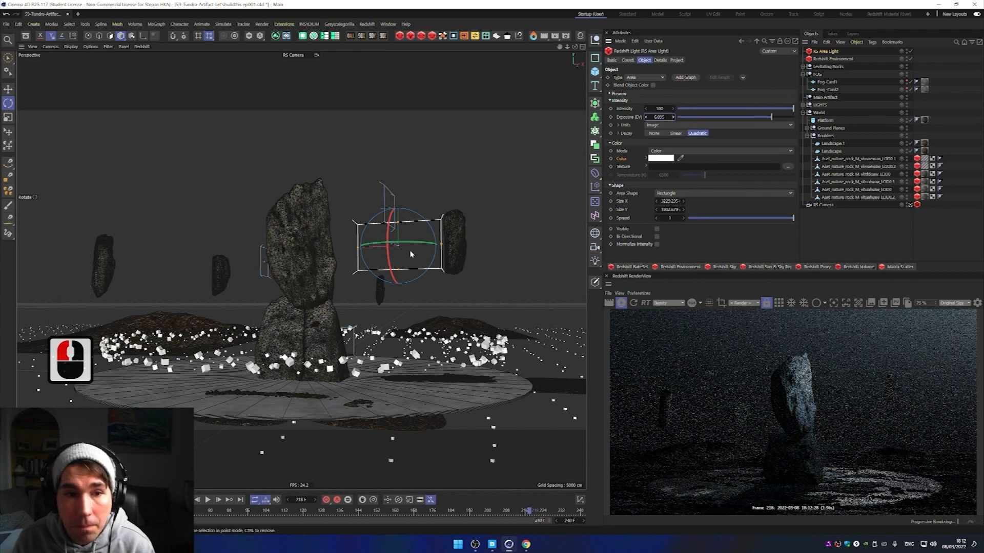
key("e")
key("e")
left_click_drag(380, 242, 244, 245)
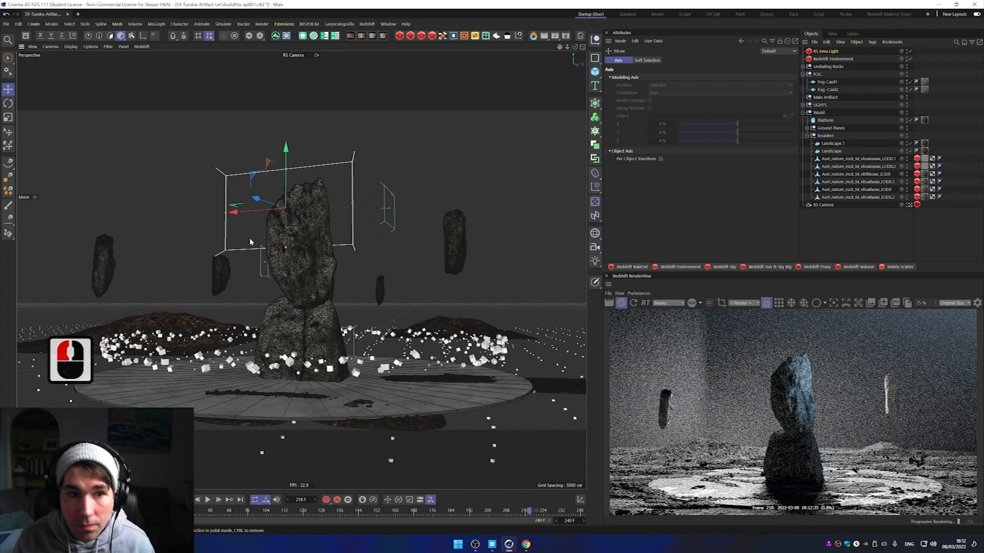
left_click_drag(256, 199, 369, 239)
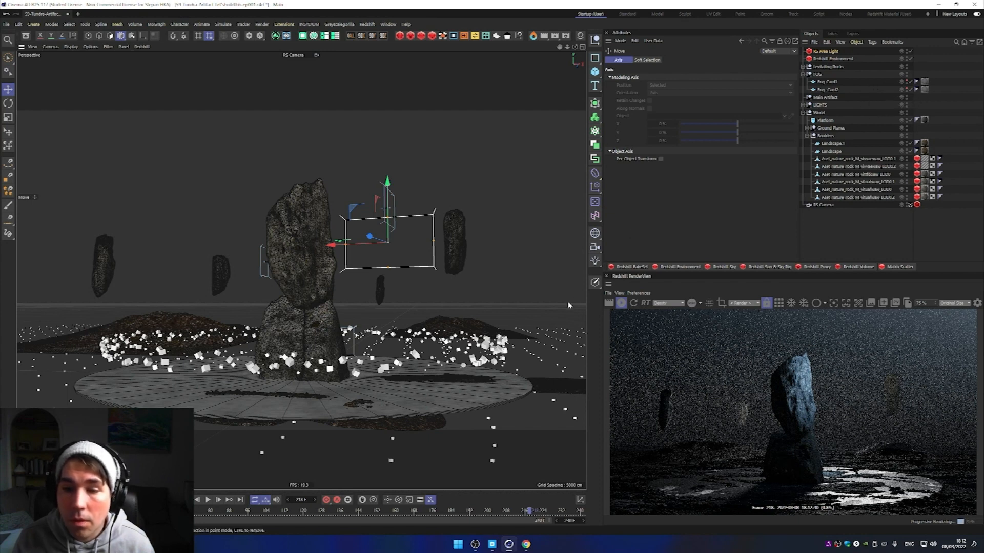
left_click_drag(389, 188, 384, 201)
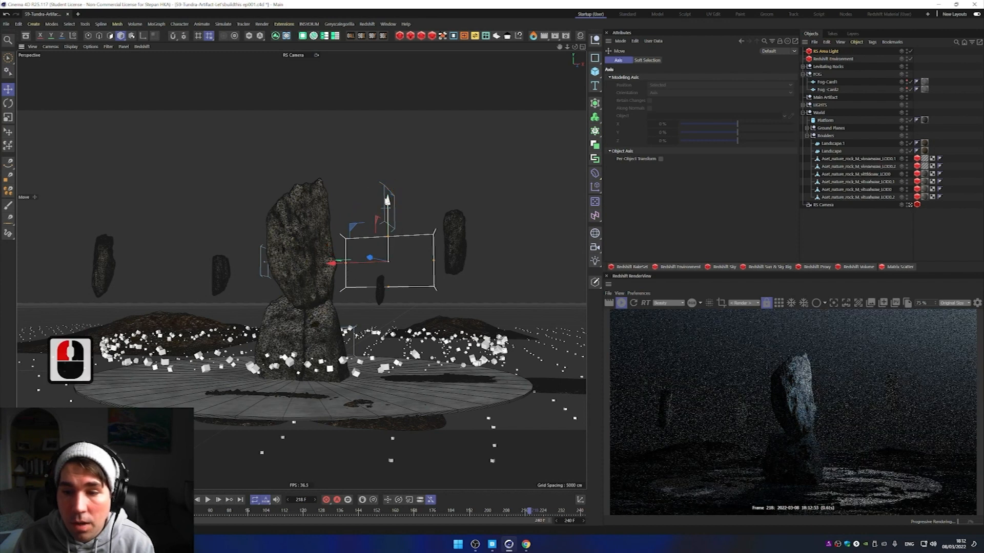
Step: Nudge the RS Area Light beside the upper rock, and delete it from the scene
left_click_drag(371, 259, 355, 280)
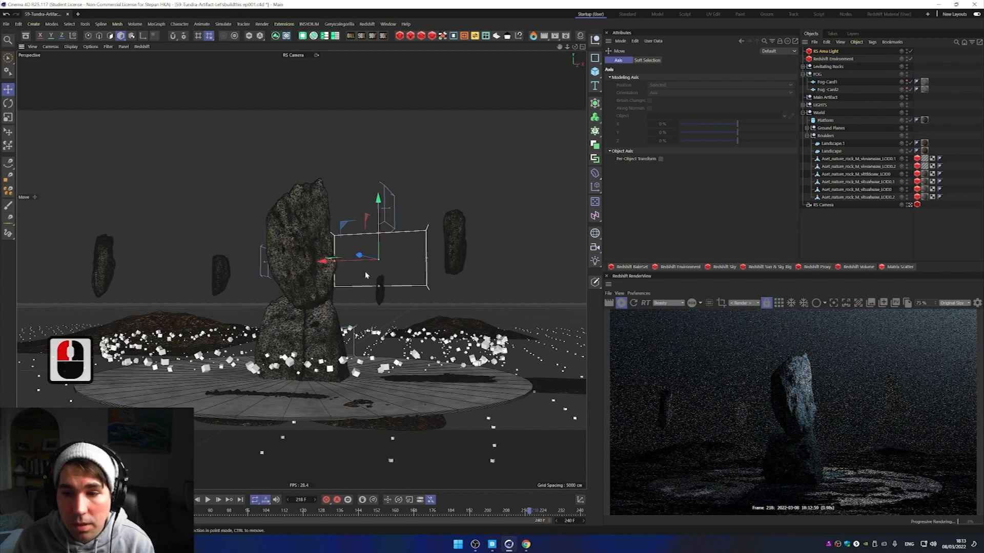
key("Delete")
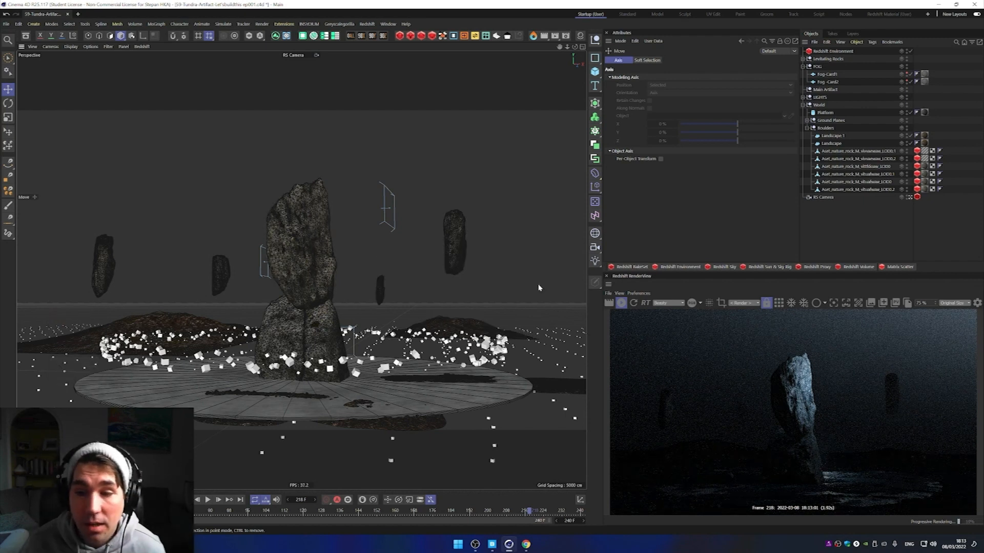
Step: Turn the artifact's upper rock slightly and shift it over the lower rock, checking its placement from another angle
left_click(315, 286)
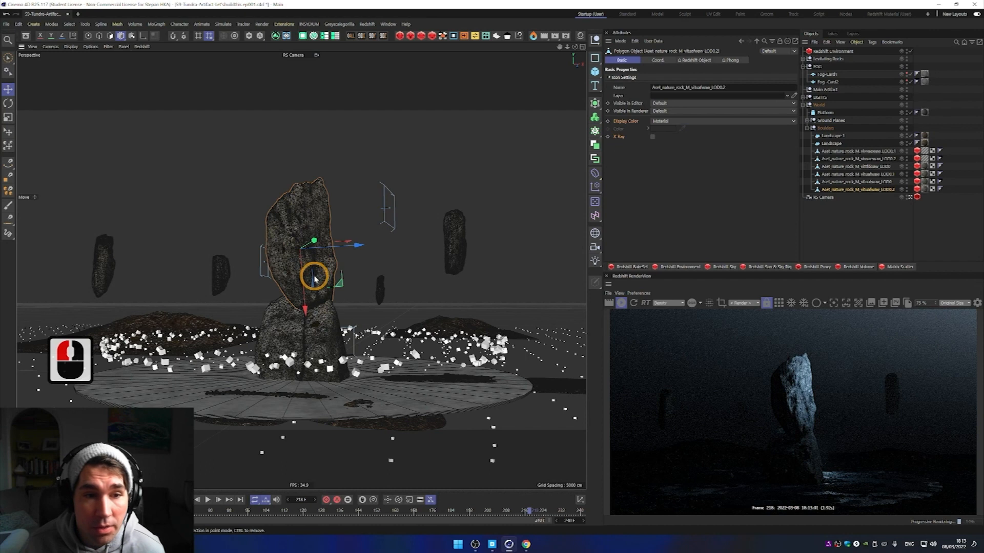
key("r")
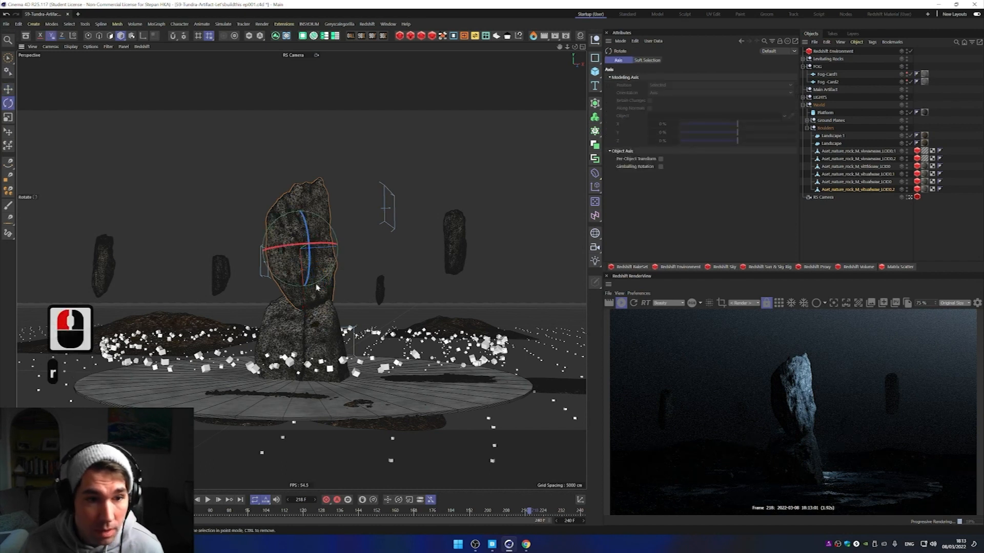
left_click_drag(313, 290, 310, 285)
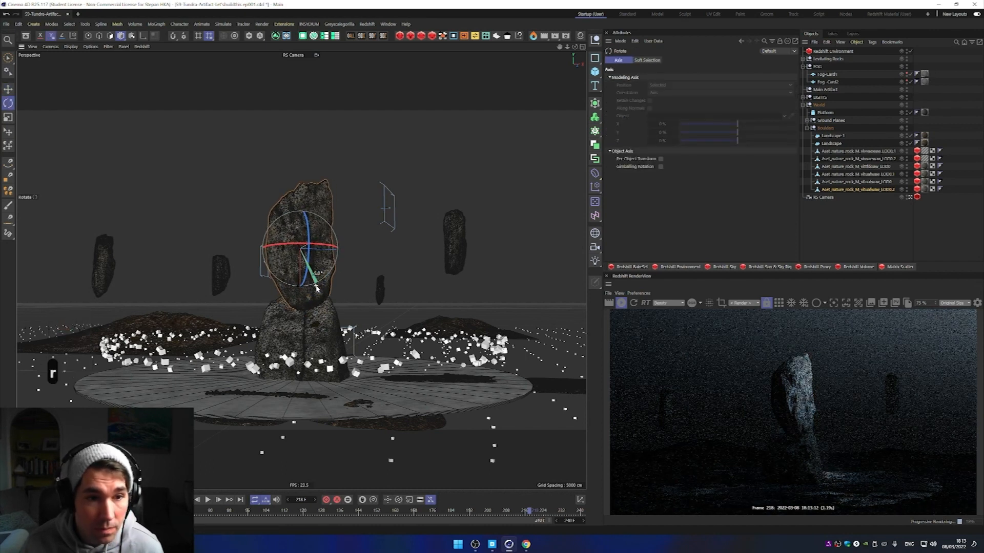
key("e")
left_click_drag(312, 282, 234, 282, "alt")
left_click_drag(305, 243, 319, 257)
left_click_drag(334, 308, 397, 303)
double_click(397, 303)
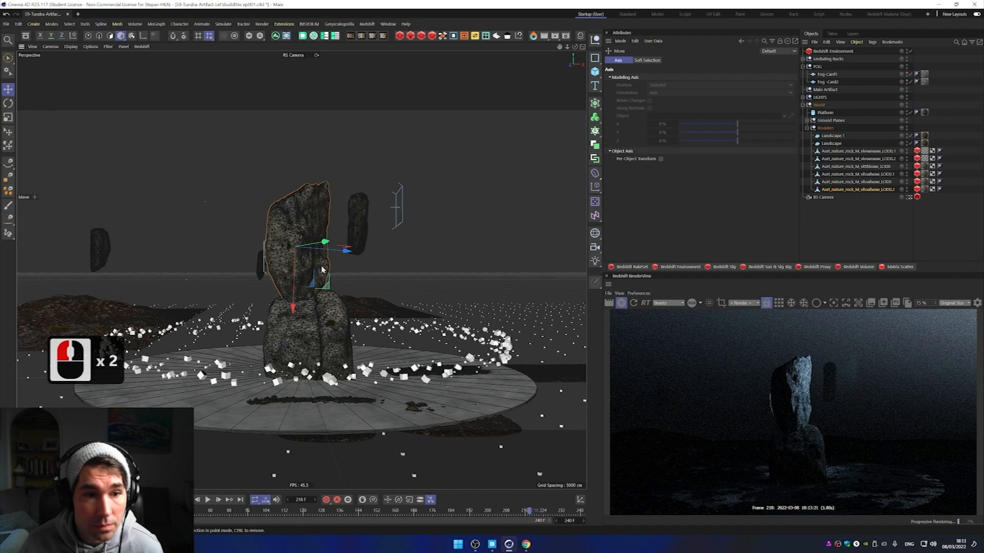
Step: Scale up the upper rock, raise it above the lower rock, and reduce its size slightly so it balances on the base
key("t")
left_click_drag(320, 267, 402, 160)
key("e")
left_click_drag(292, 312, 307, 288)
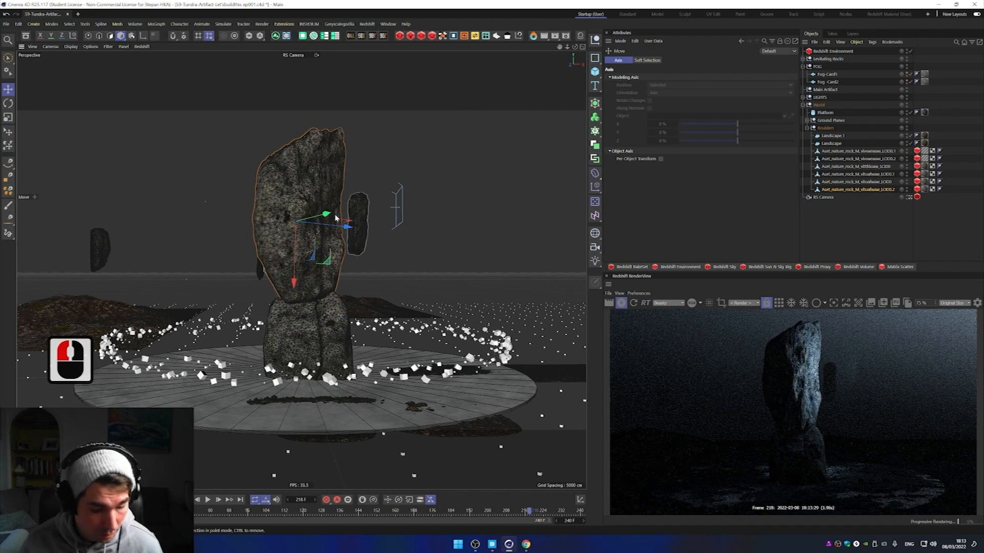
key("t")
left_click_drag(310, 182, 293, 214)
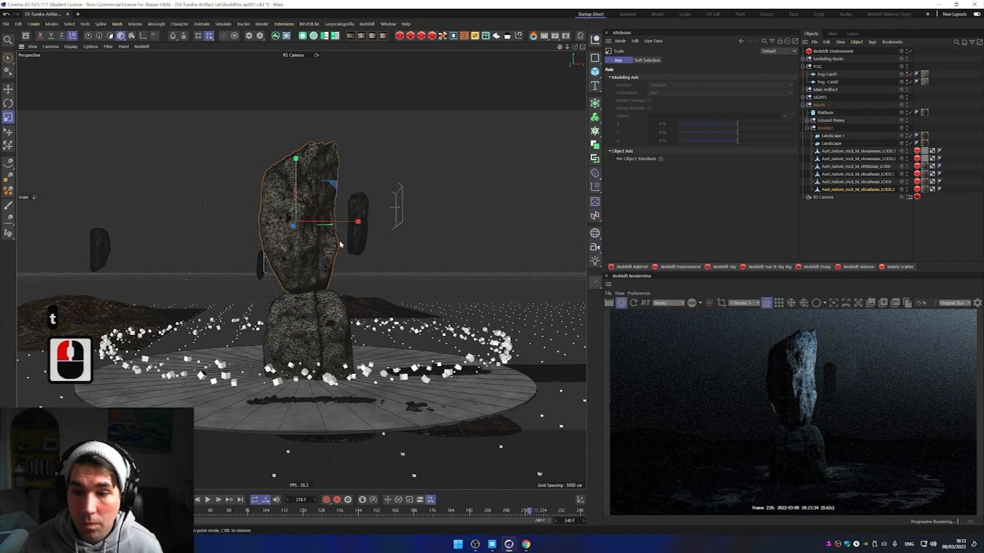
Step: At the animation's first frame, rotate the artifact's lower rock around its vertical axis and refine its angle beneath the upper rock
left_click(308, 314)
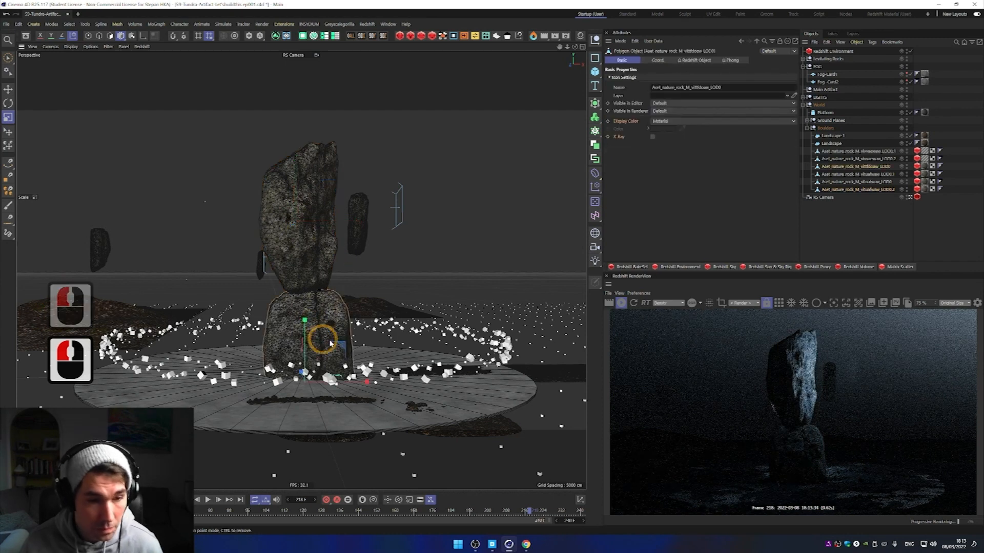
left_click(175, 500)
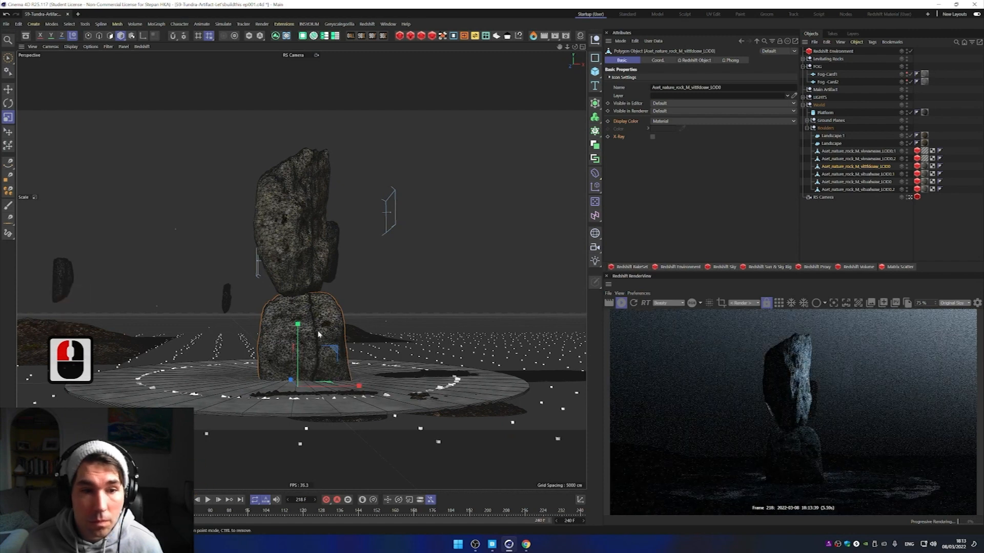
key("r")
left_click_drag(317, 394, 287, 412)
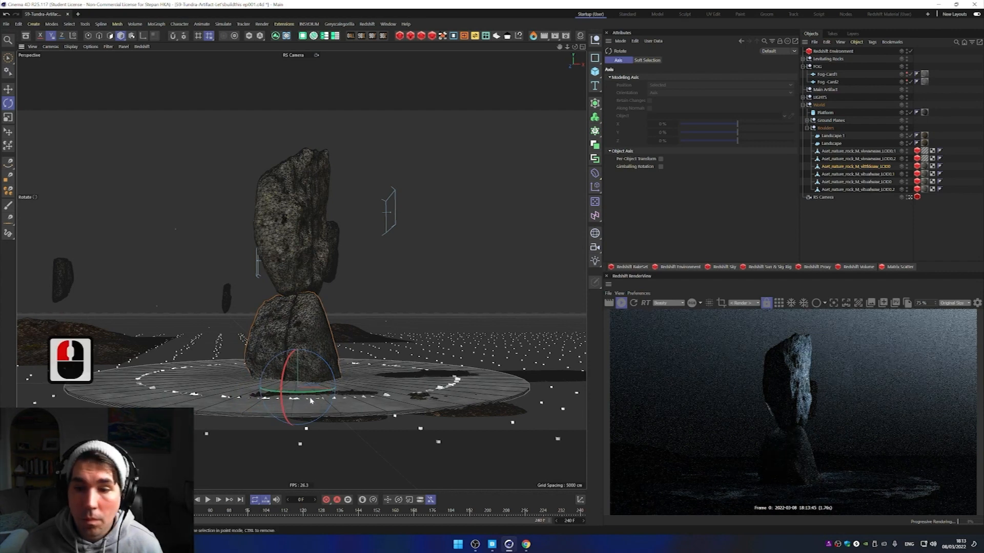
left_click(315, 333)
key("r")
mouse_move(297, 360)
left_mouse_down()
mouse_move(311, 343)
mouse_move(300, 360)
mouse_move(308, 351)
left_mouse_up()
left_click(298, 362)
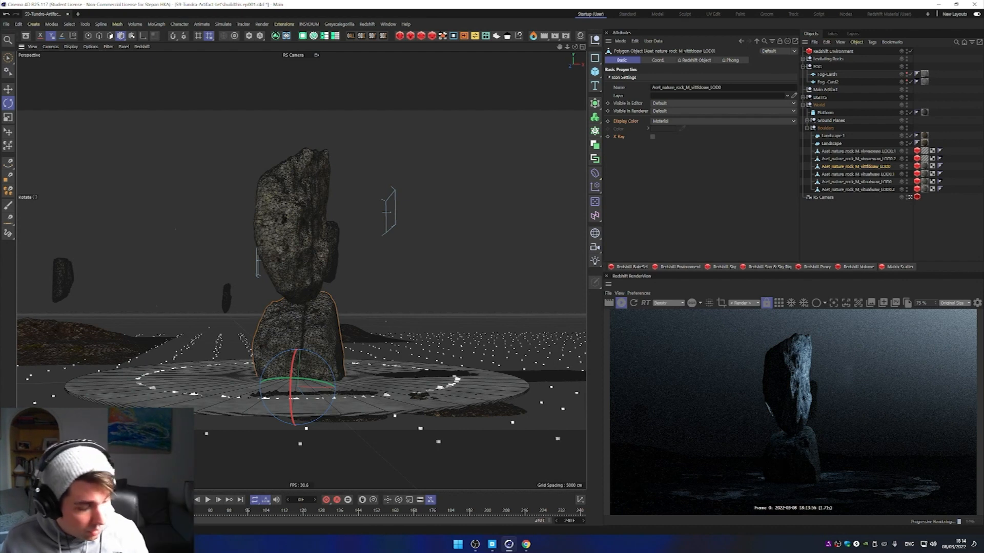
Step: Save the scene and move the timeline to frame 167
key("ctrl+s")
left_click_drag(26, 511, 412, 500)
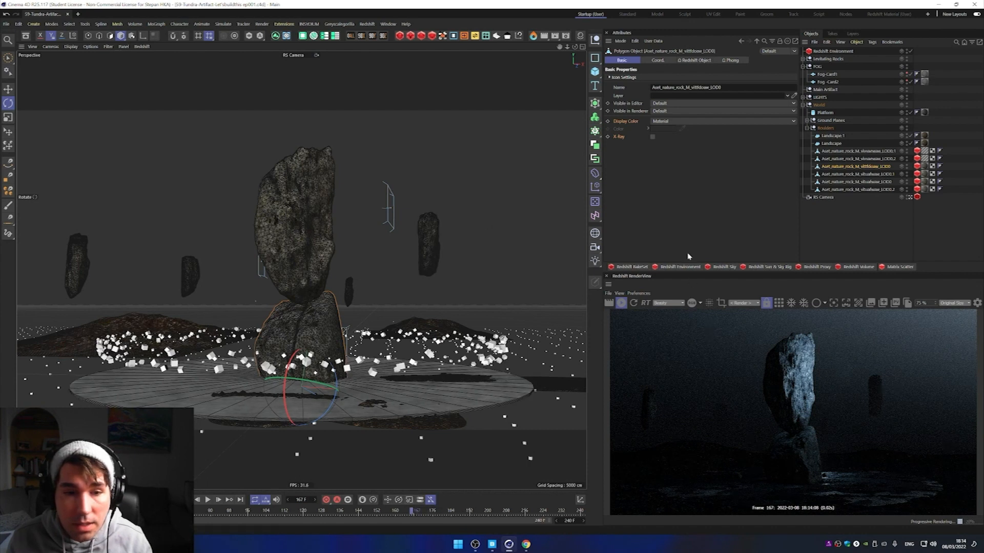
left_click(346, 340)
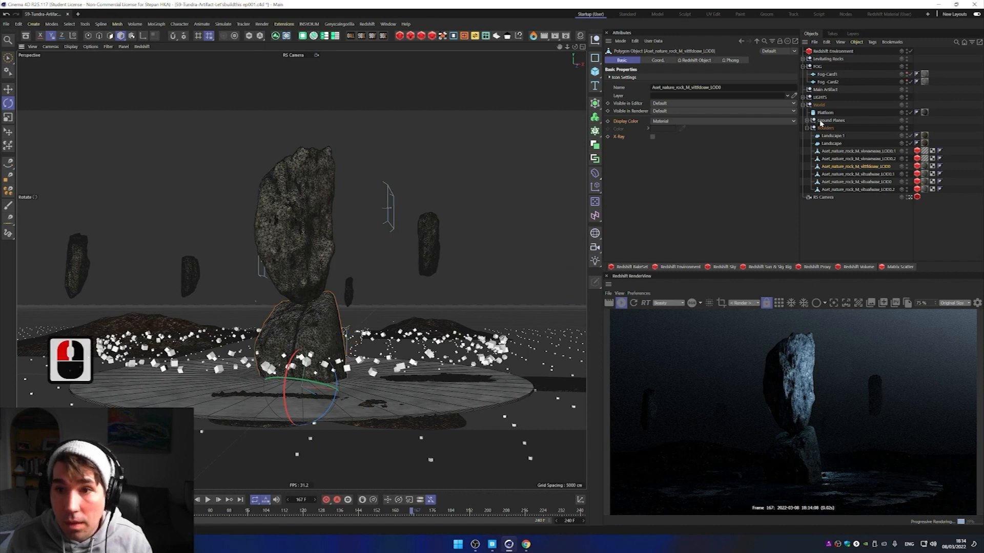
Step: Enlarge the RightAreaL light in the LIGHTS group to about 1600 cm wide and 735 cm high
left_click(804, 97)
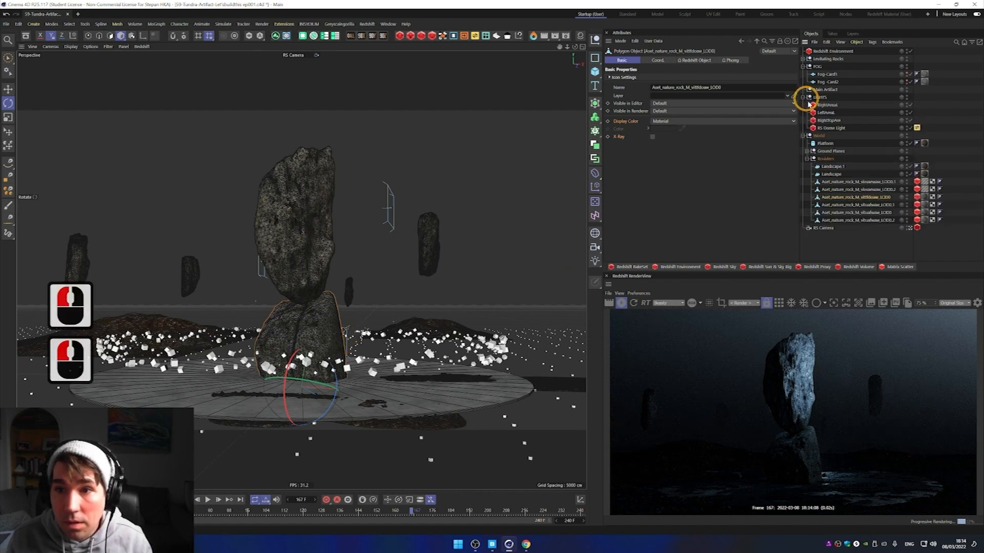
left_click(830, 120)
left_click(831, 125)
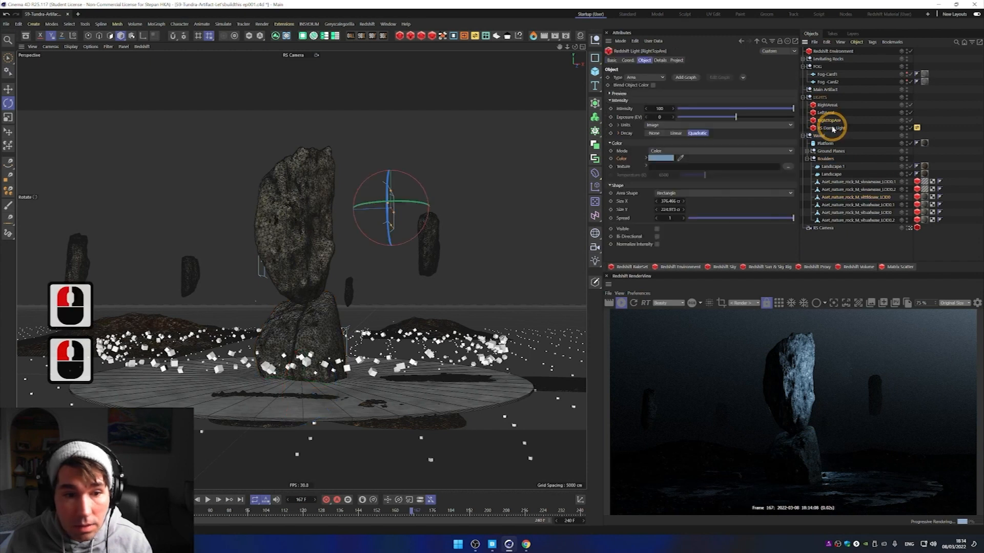
left_click(830, 128)
left_click(833, 106)
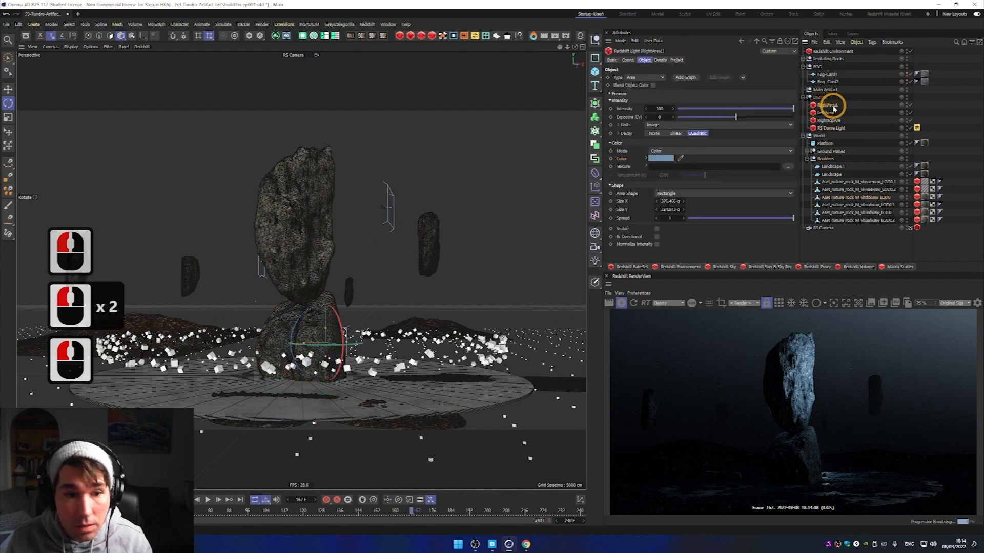
left_click_drag(349, 345, 412, 351)
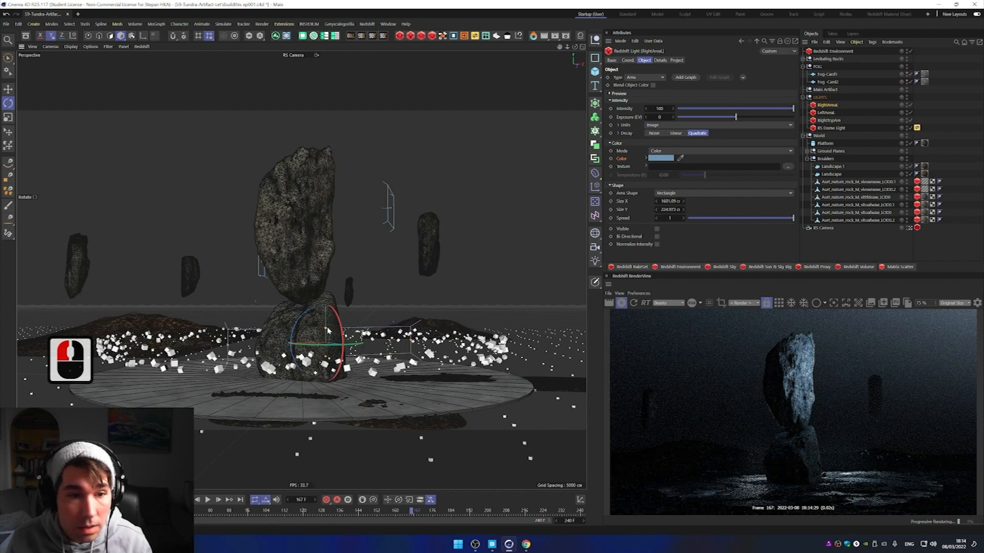
left_click_drag(325, 328, 332, 300)
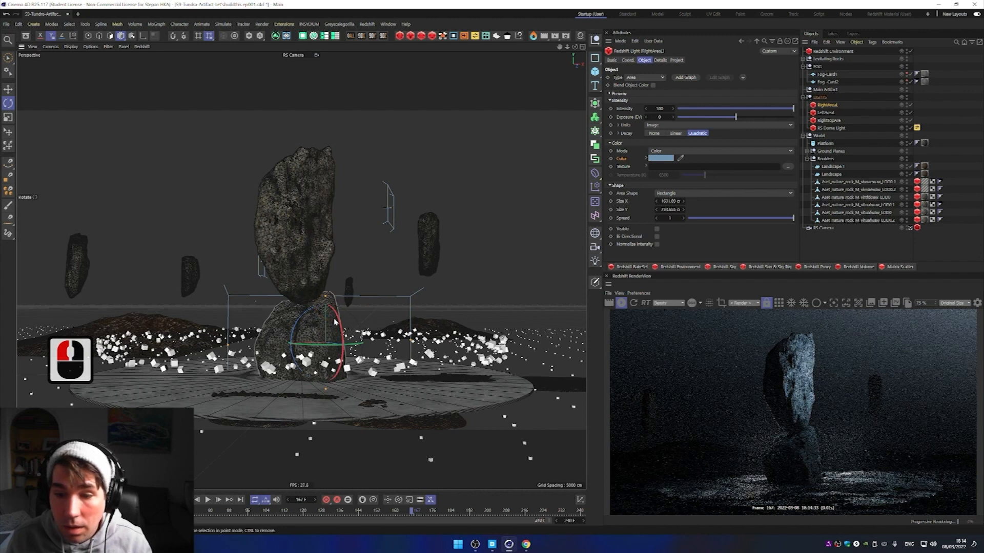
Step: Move and rotate the RightAreaL light to the artifact's right side, narrow it to about 809 cm, and bring it closer to the rocks
key("e")
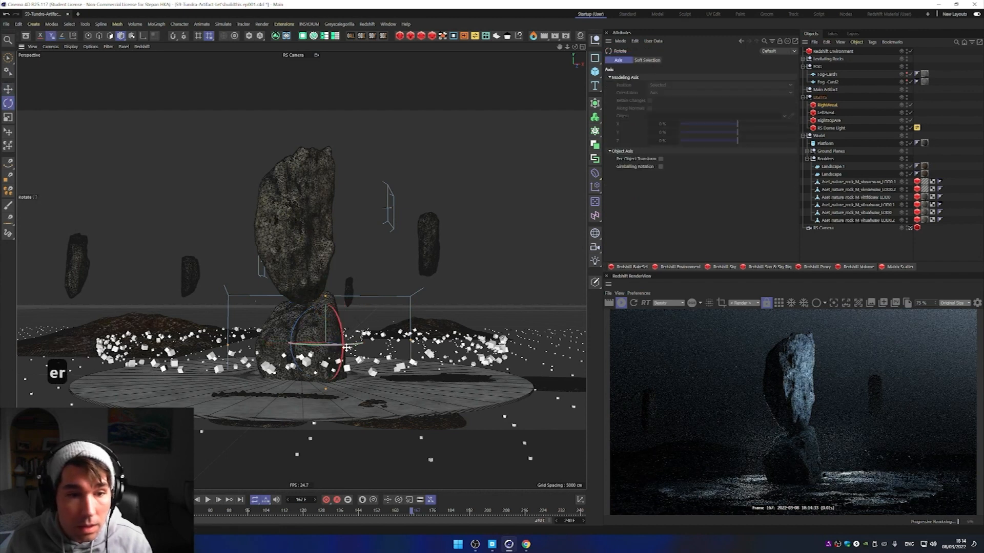
left_click_drag(353, 349, 287, 334)
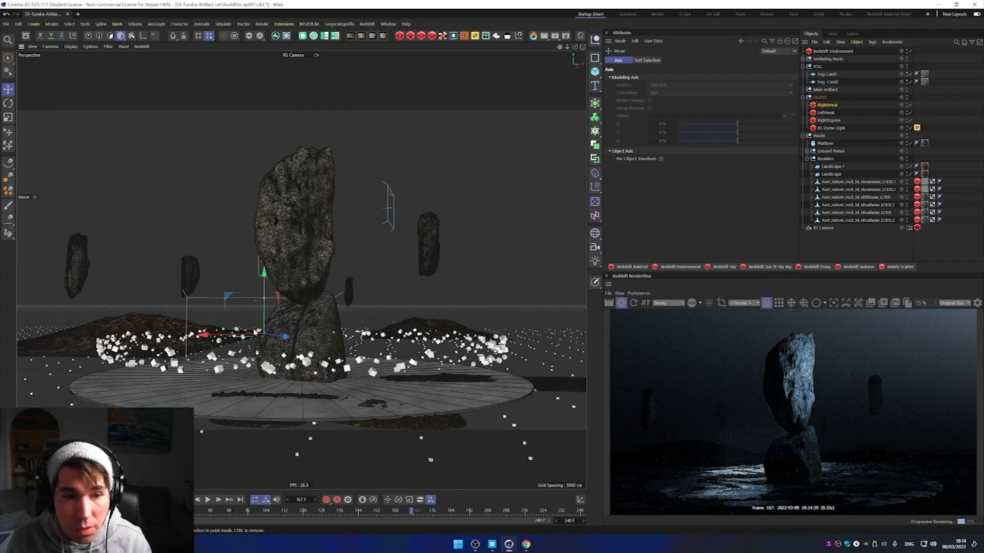
key("r")
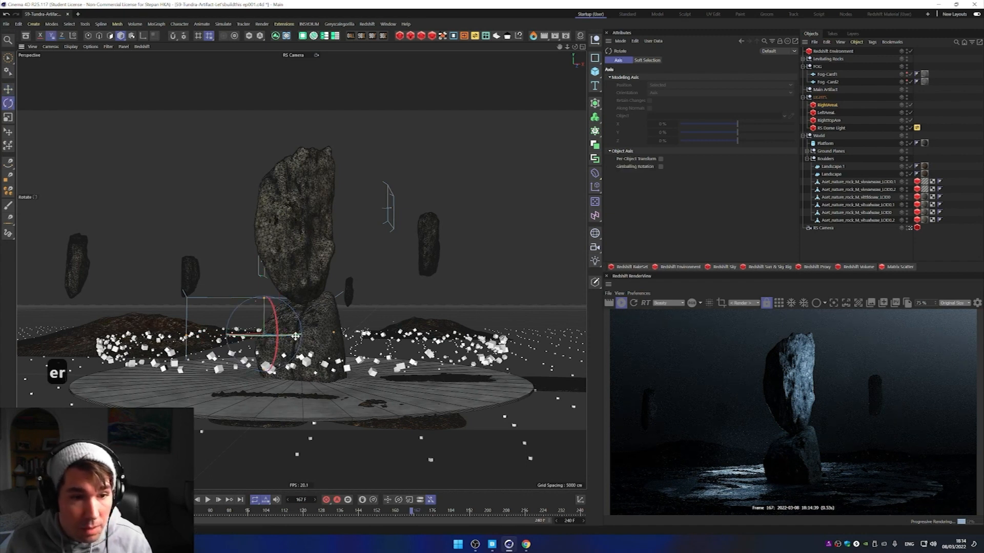
left_click_drag(253, 351, 460, 365)
key("e")
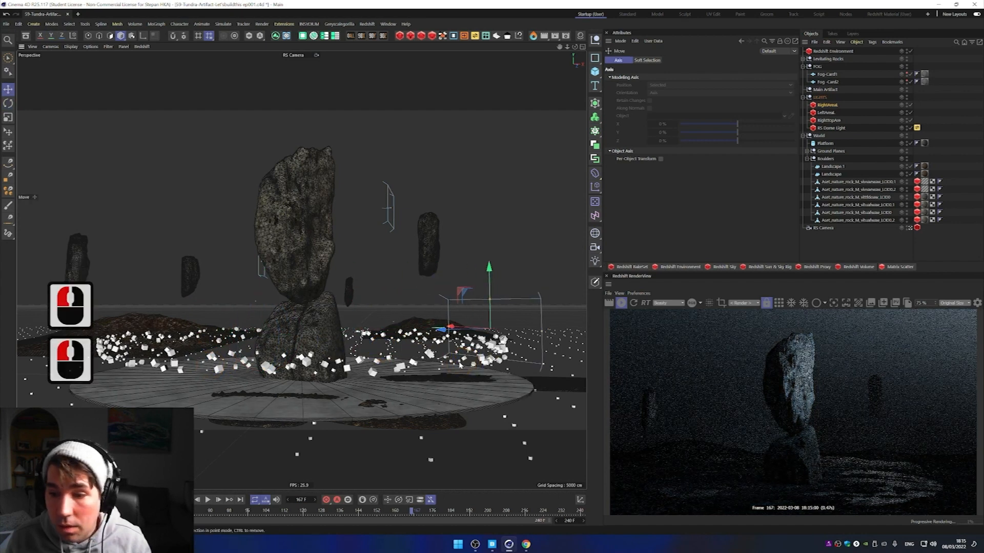
left_click_drag(542, 332, 515, 330)
left_click(464, 328)
left_click_drag(451, 327, 389, 365)
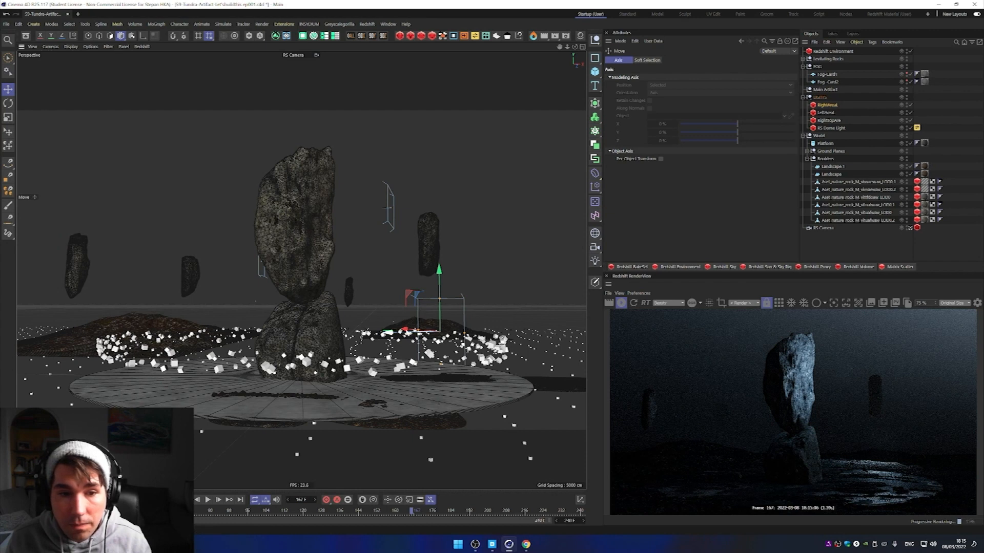
Step: Fine-tune the RightAreaL light's distance from the artifact over the platform's right side, and return to the starting camera view
left_click_drag(402, 330, 418, 348)
left_click_drag(420, 232, 357, 261)
left_click_drag(377, 223, 505, 331)
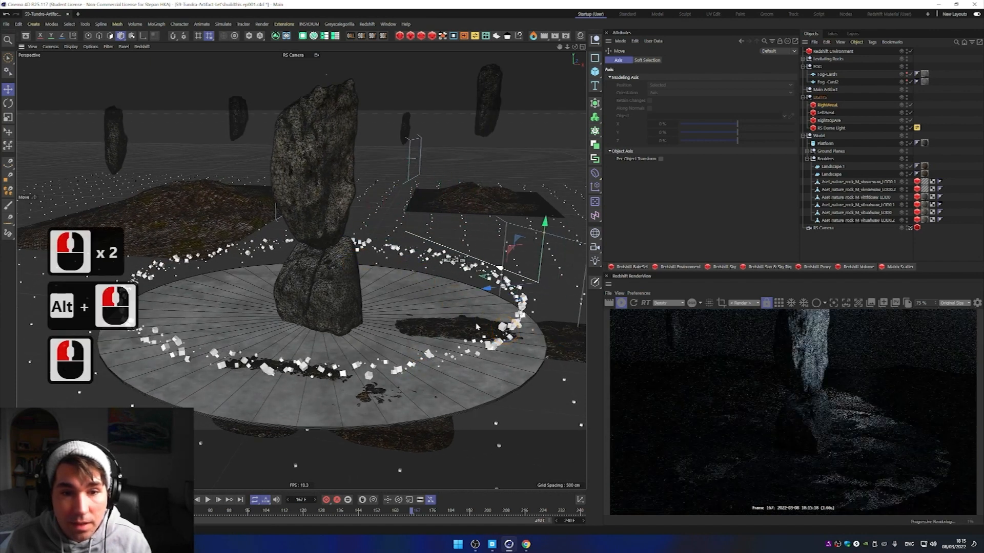
mouse_move(487, 292)
left_mouse_down()
mouse_move(457, 288)
mouse_move(463, 325)
mouse_move(481, 311)
left_mouse_up()
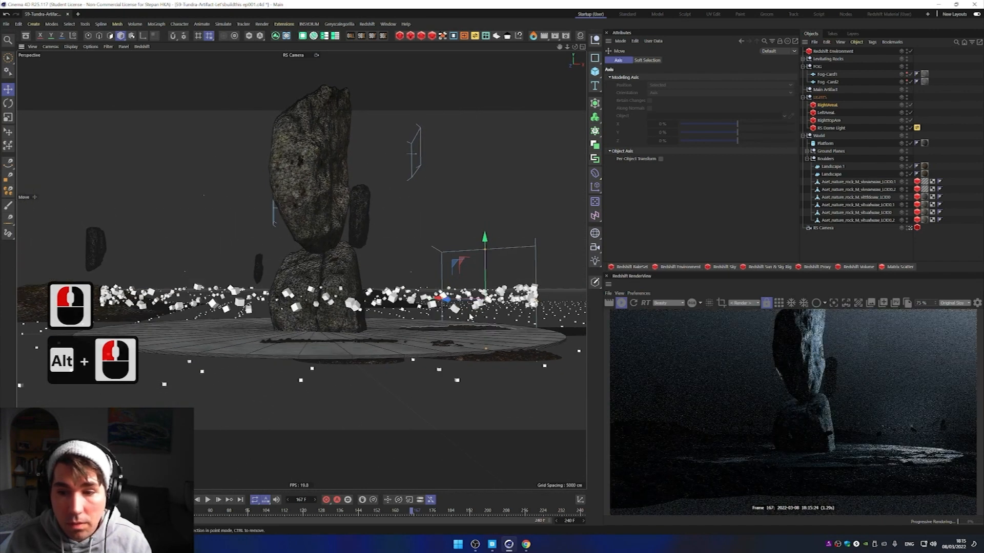
left_click_drag(481, 311, 304, 287, "alt")
middle_click_drag(304, 287, 309, 253, "alt")
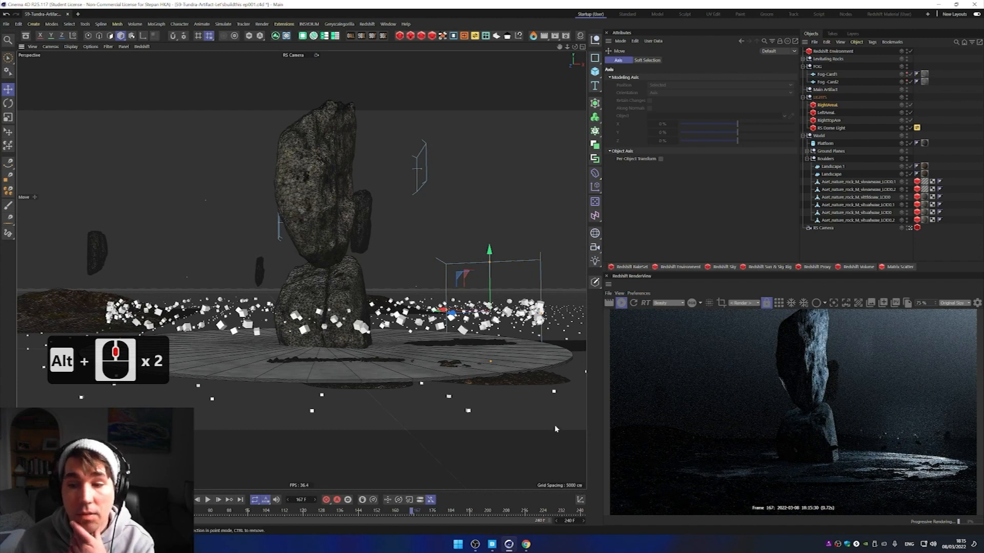
left_click(412, 511)
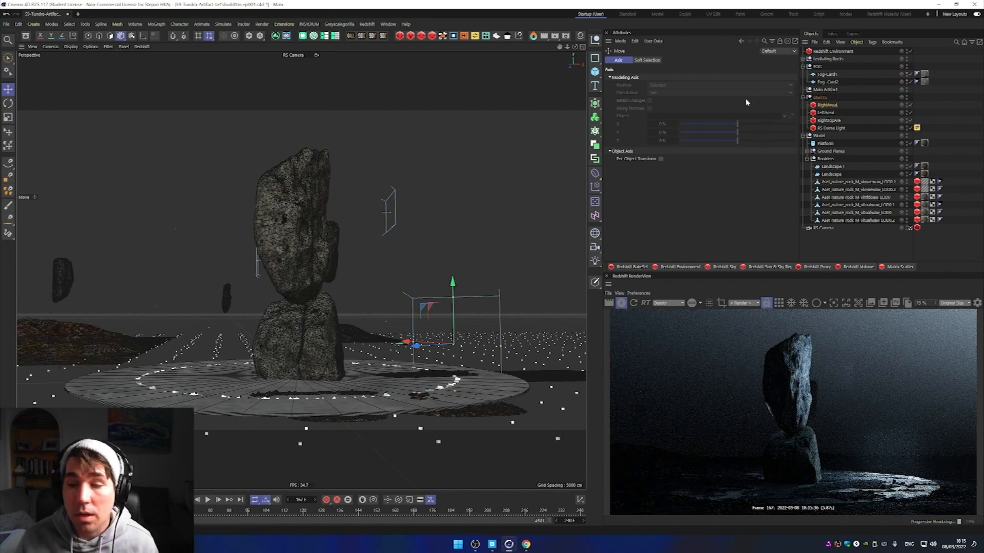
Step: Rename the RightAreaL light as "Side Light- Sun Reflection"
double_click(828, 105)
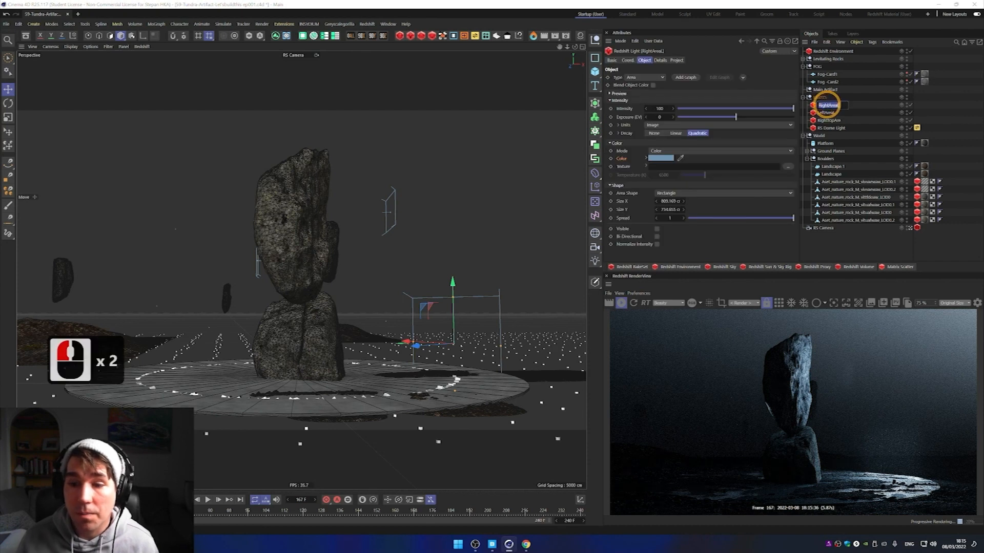
type("Si")
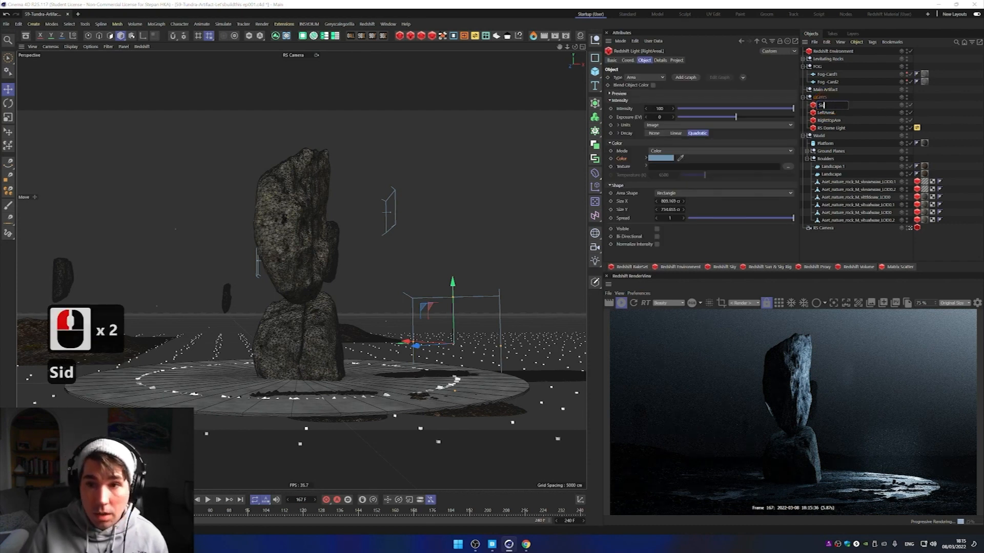
type("de Light ")
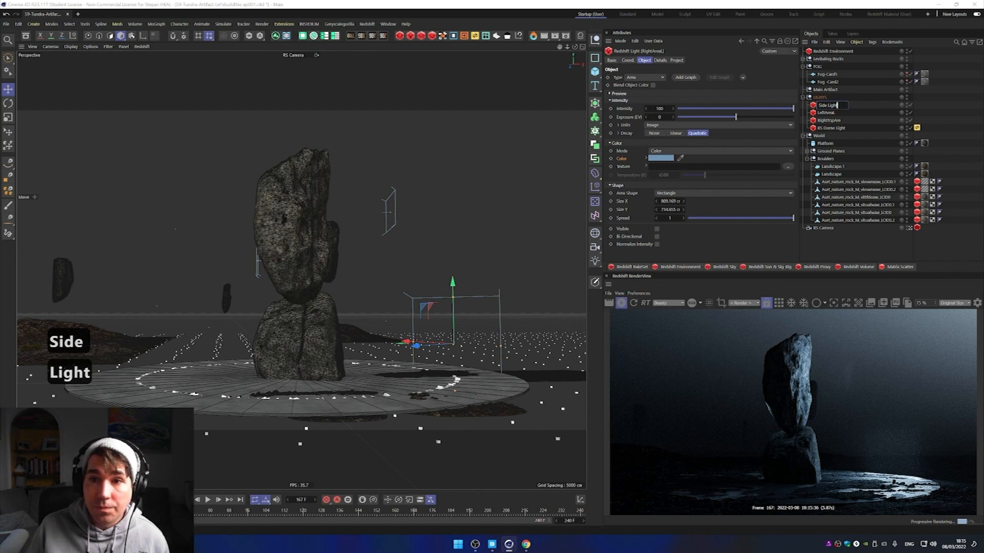
type("- Su")
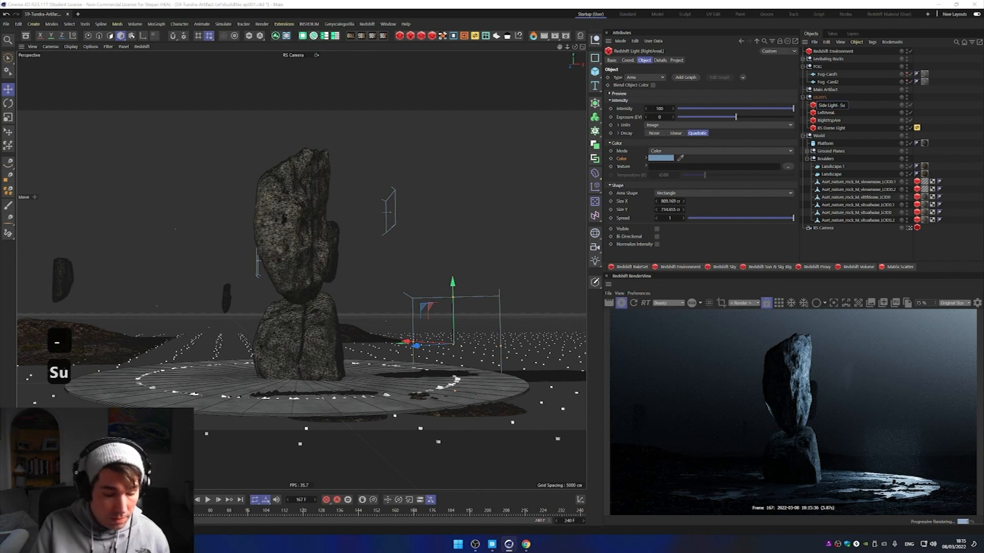
type("n Reflection")
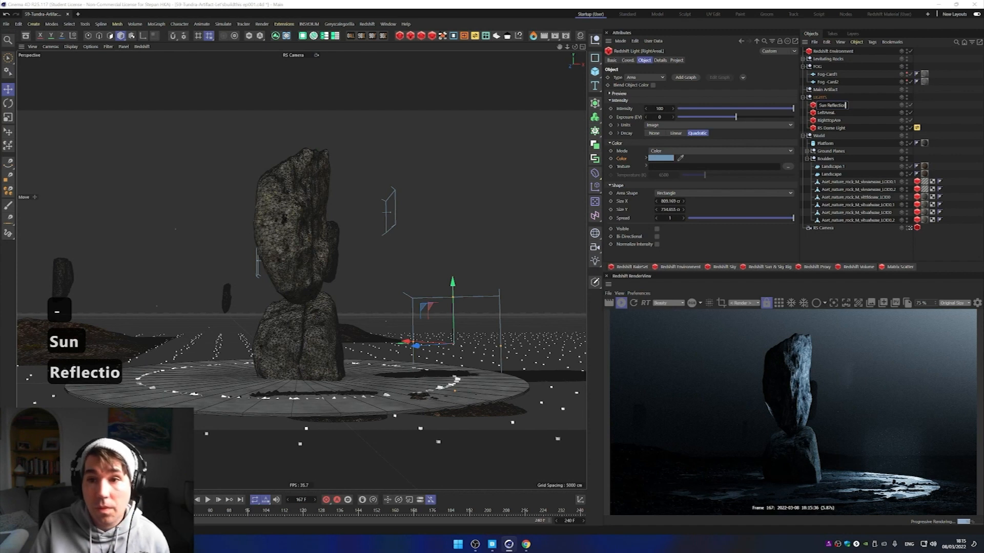
key("Return")
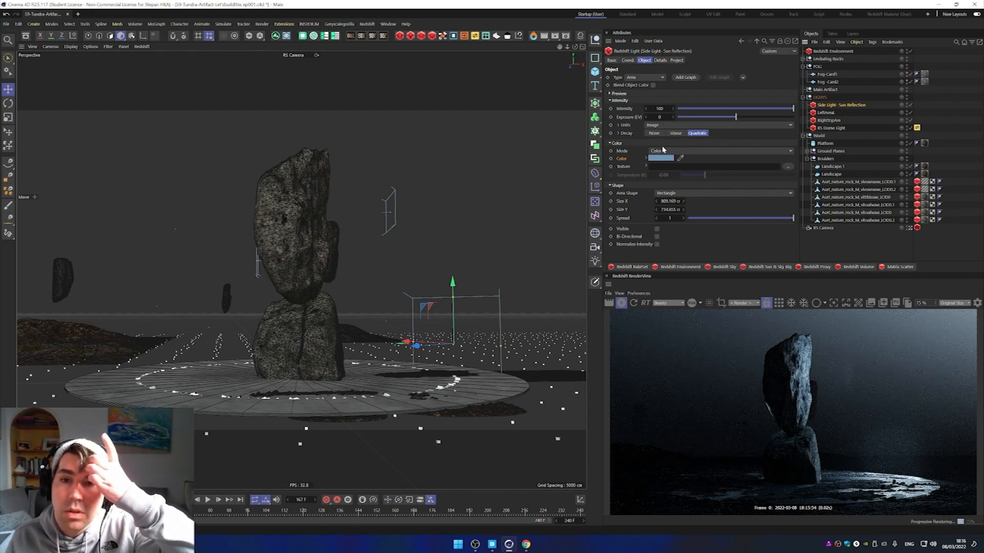
Step: Set the Side Light- Sun Reflection light's area shape to Disc and compare the render with the Redshift Environment off and on
left_click(674, 193)
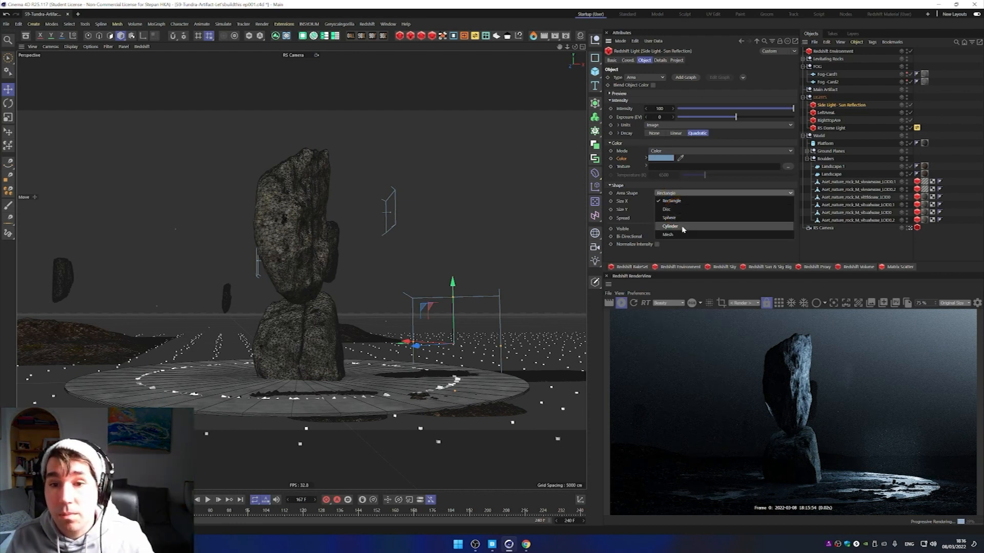
left_click(683, 210)
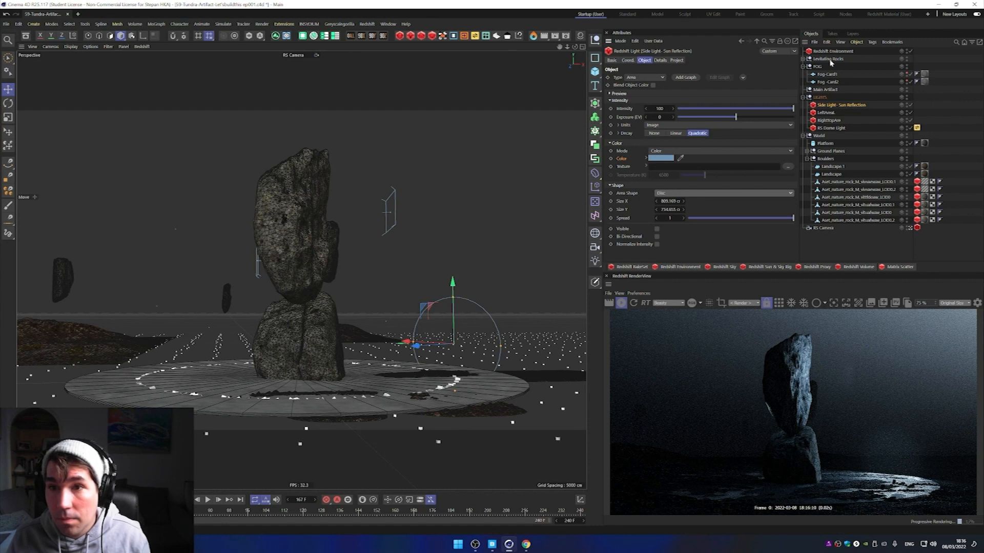
left_click(912, 52)
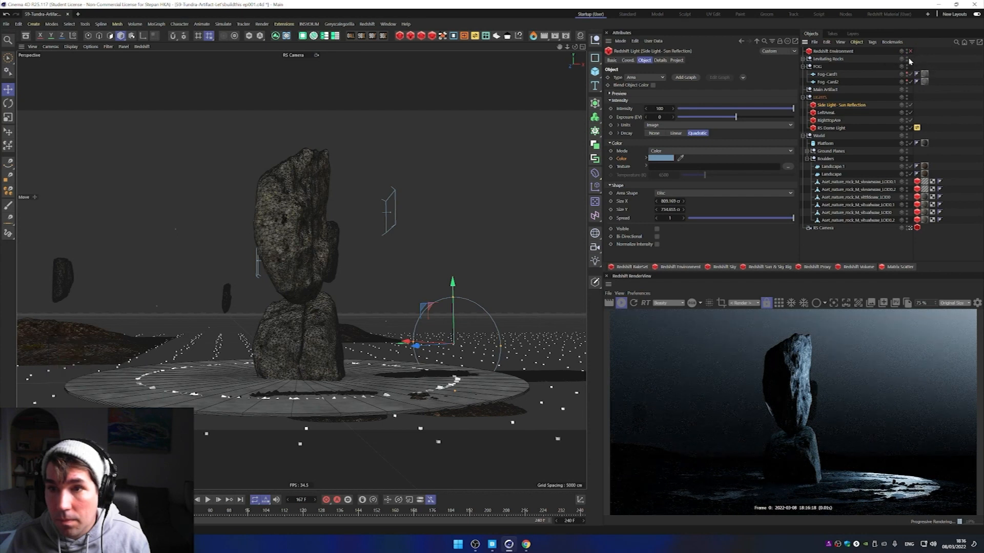
left_click(911, 52)
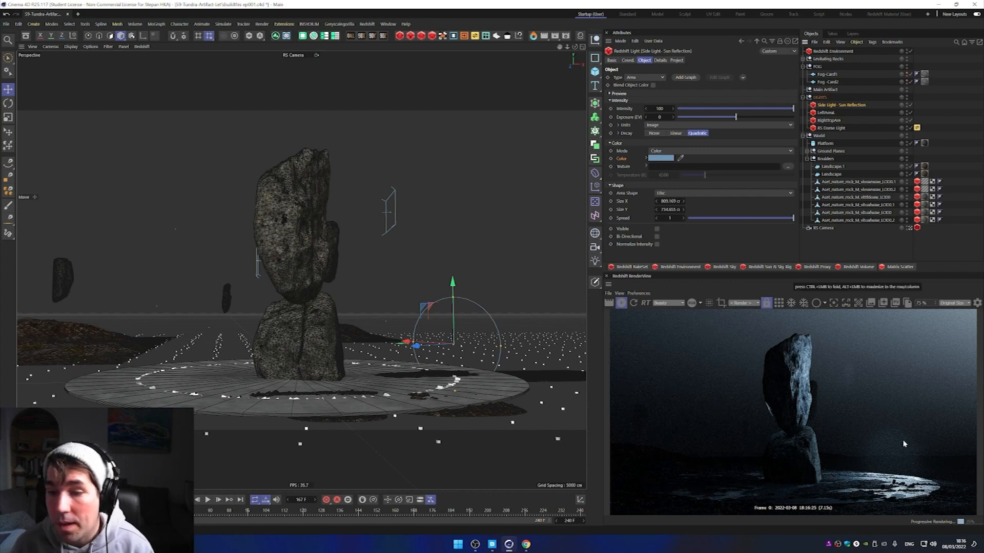
Step: Lower the Redshift Environment's volume scattering phase to about -0.452 and try to raise its attenuation
left_click(834, 51)
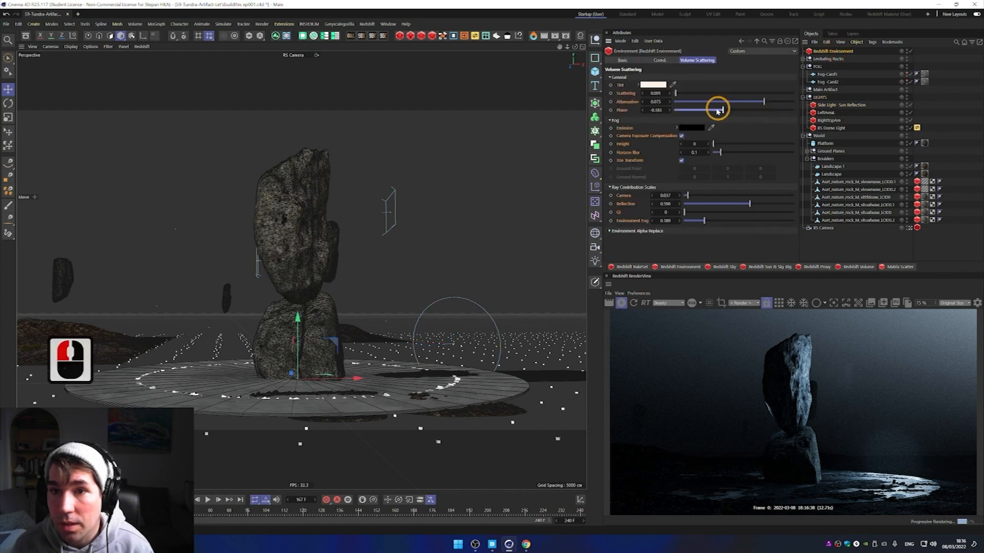
left_click_drag(721, 111, 709, 112)
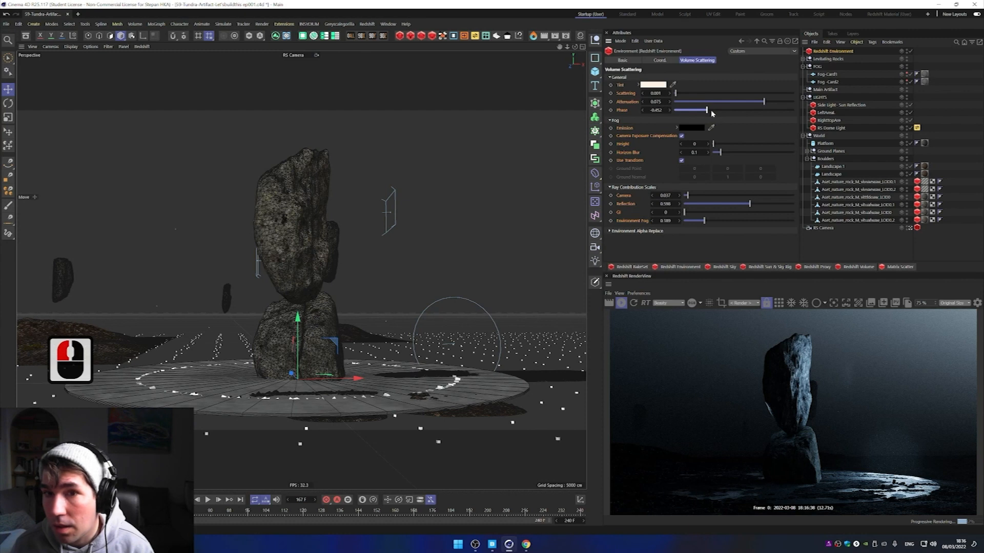
left_click_drag(682, 111, 701, 112)
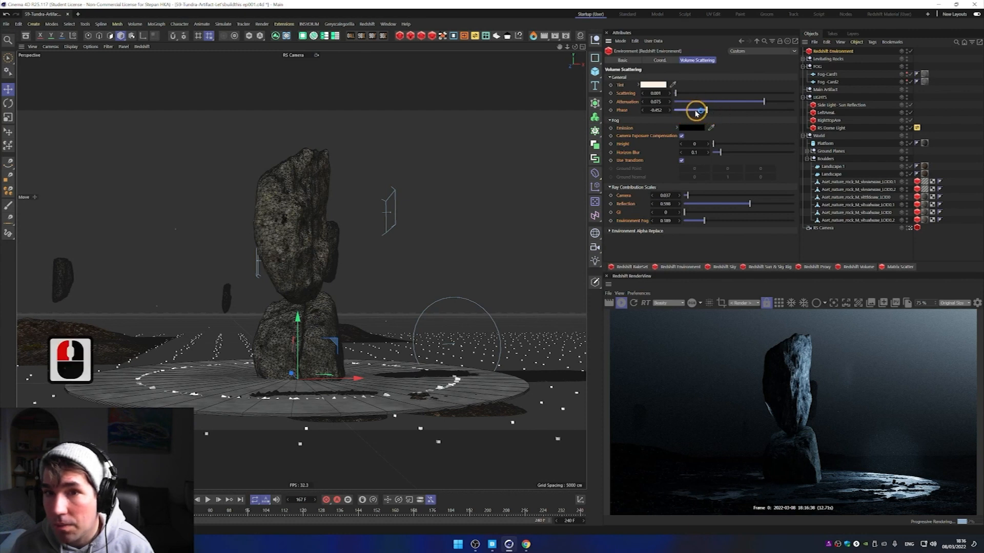
left_click(697, 111)
left_click(701, 111)
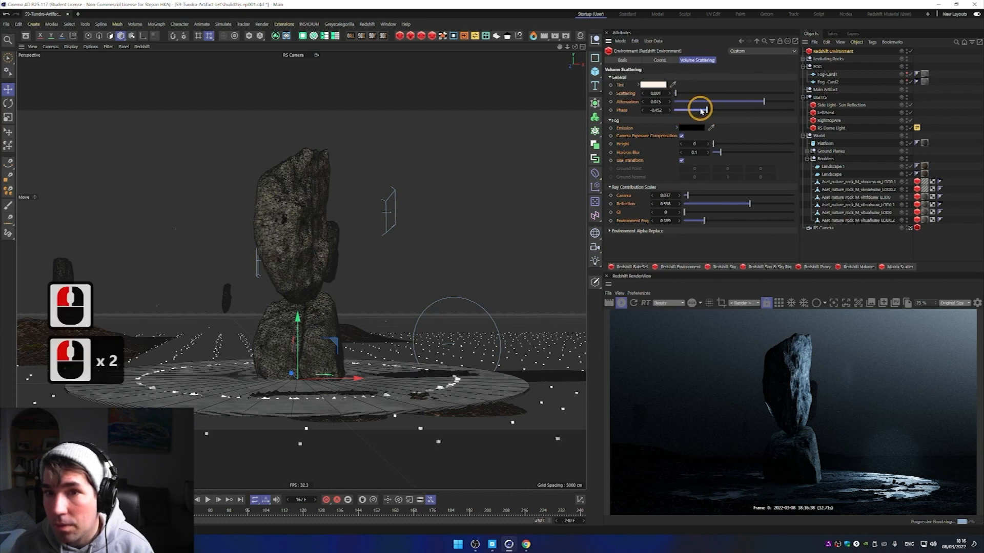
left_click(751, 112)
left_click(762, 110)
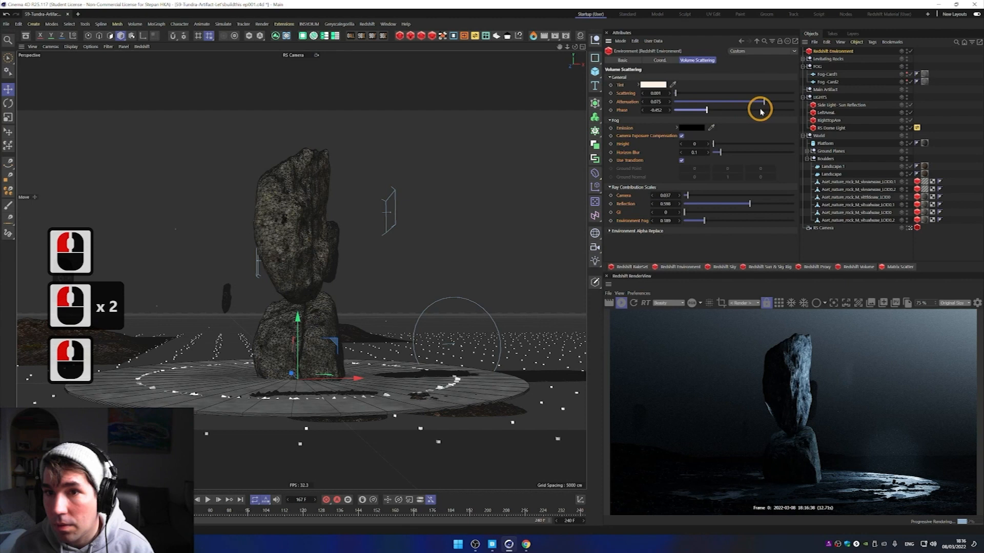
left_click(847, 53)
left_click_drag(763, 102, 786, 102)
double_click(789, 104)
double_click(789, 102)
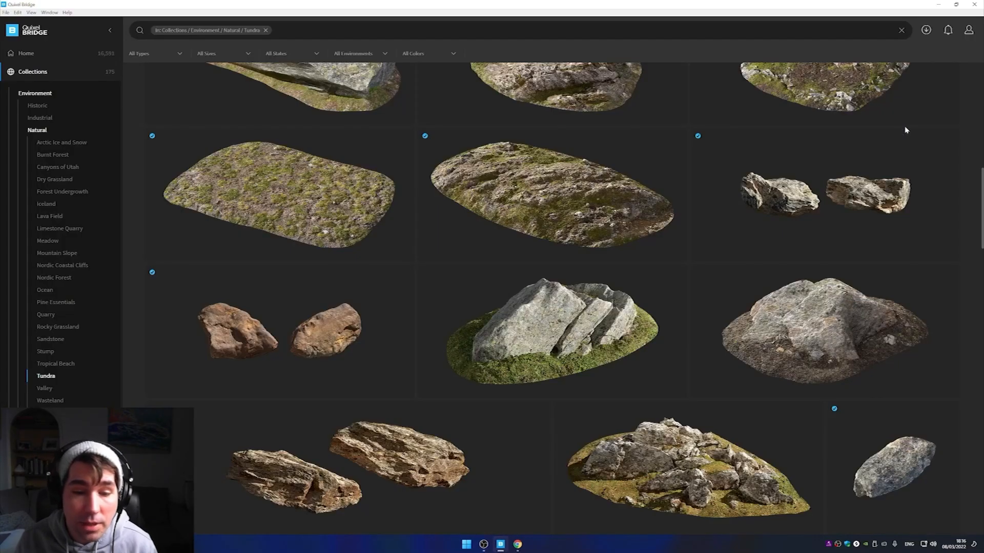
Step: Close Quixel Bridge, relaunch Cinema 4D from the desktop, and check the OBS recording while it loads
left_click(975, 4)
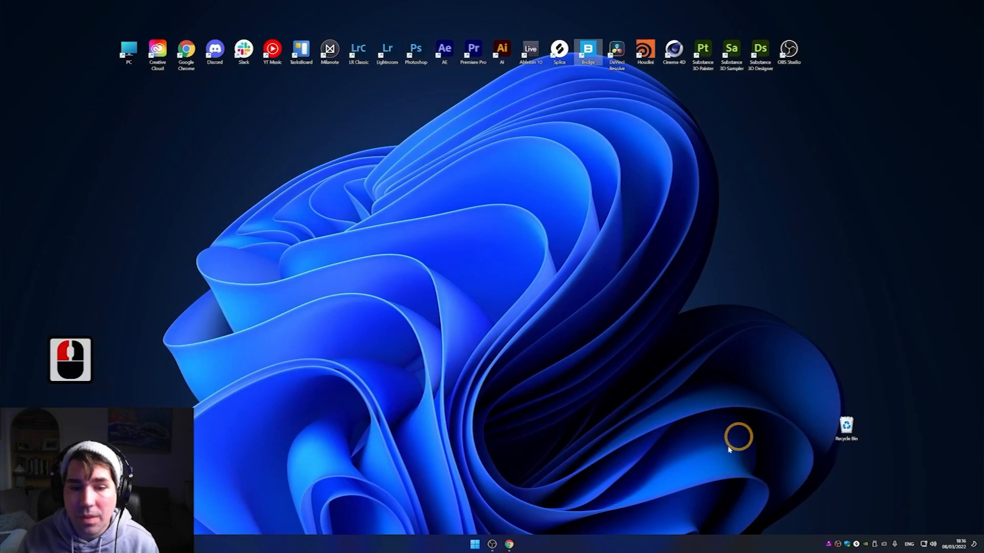
left_click(572, 117)
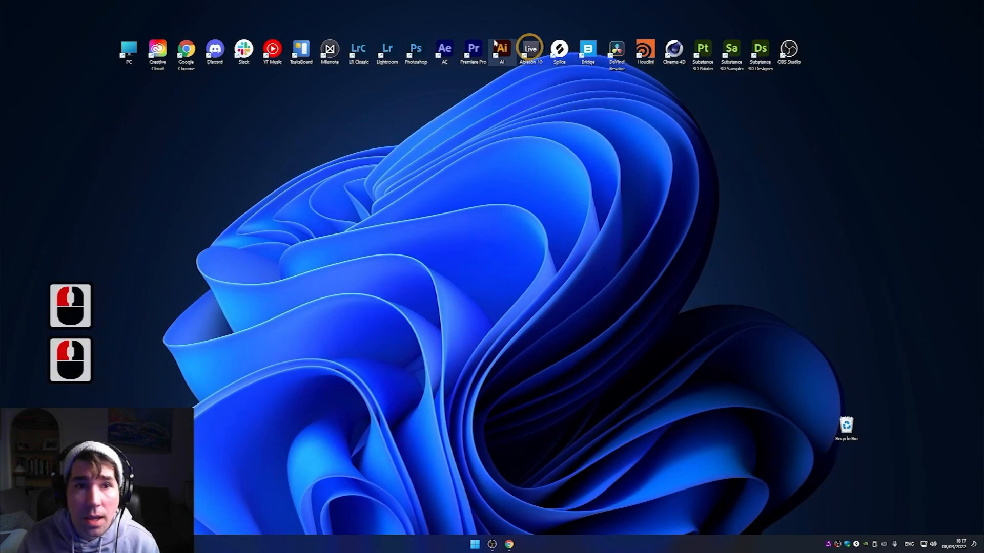
double_click(673, 48)
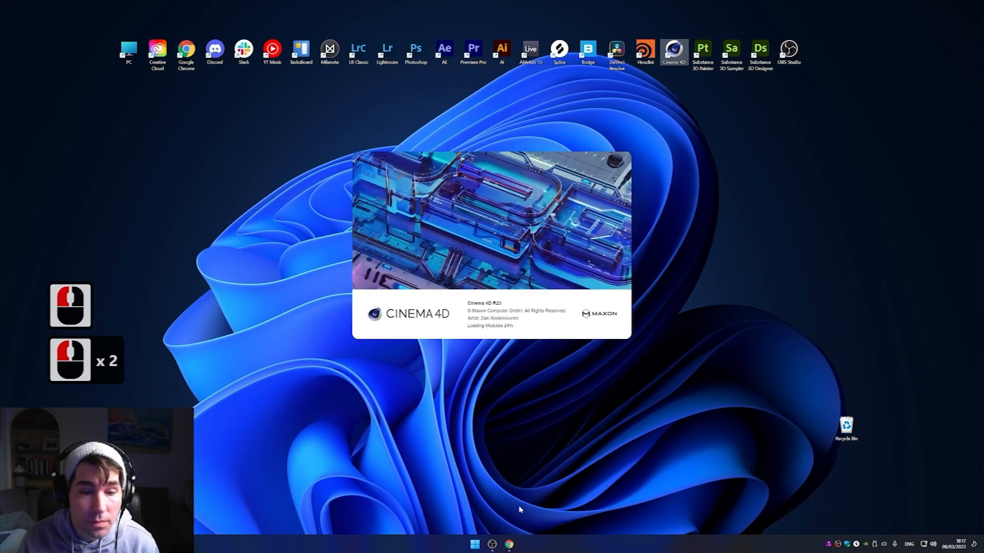
left_click(492, 544)
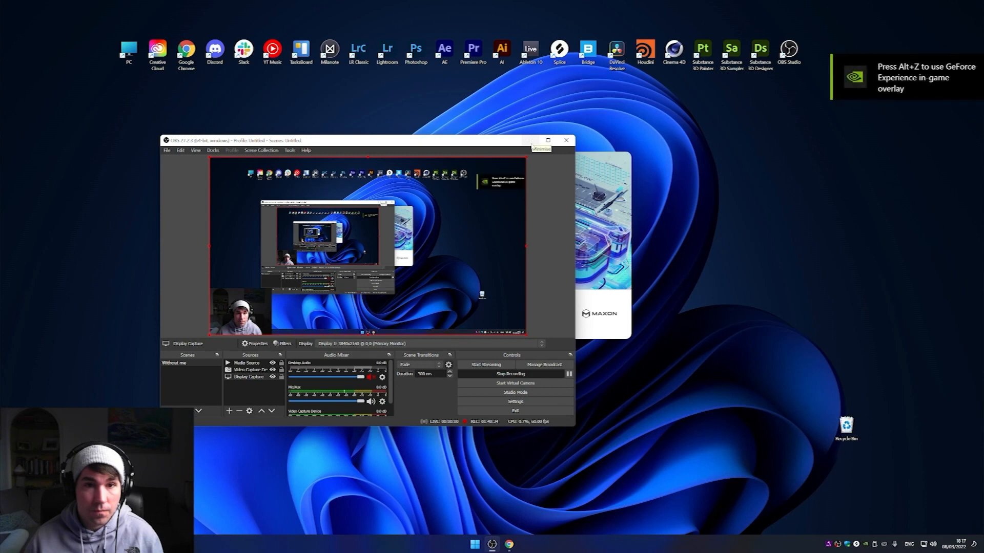
left_click(531, 141)
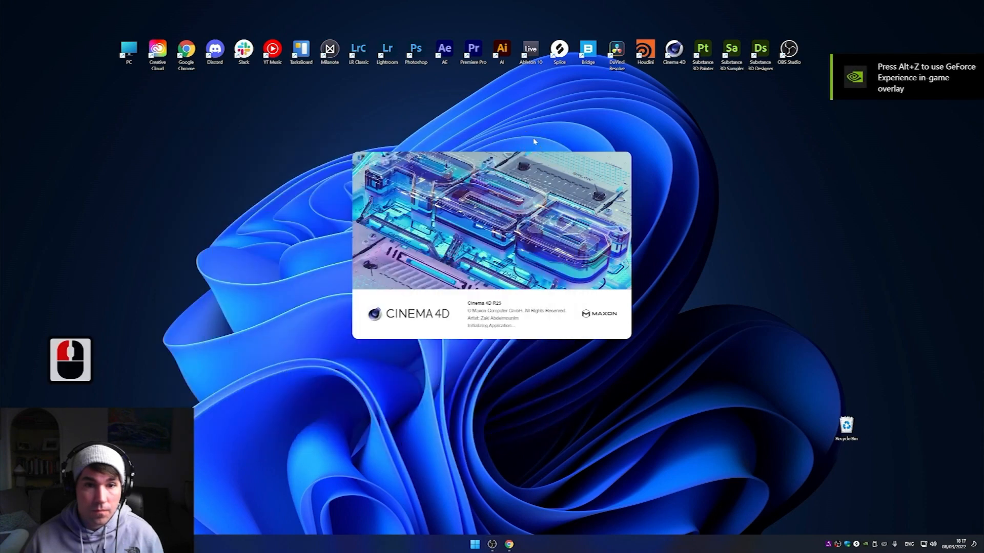
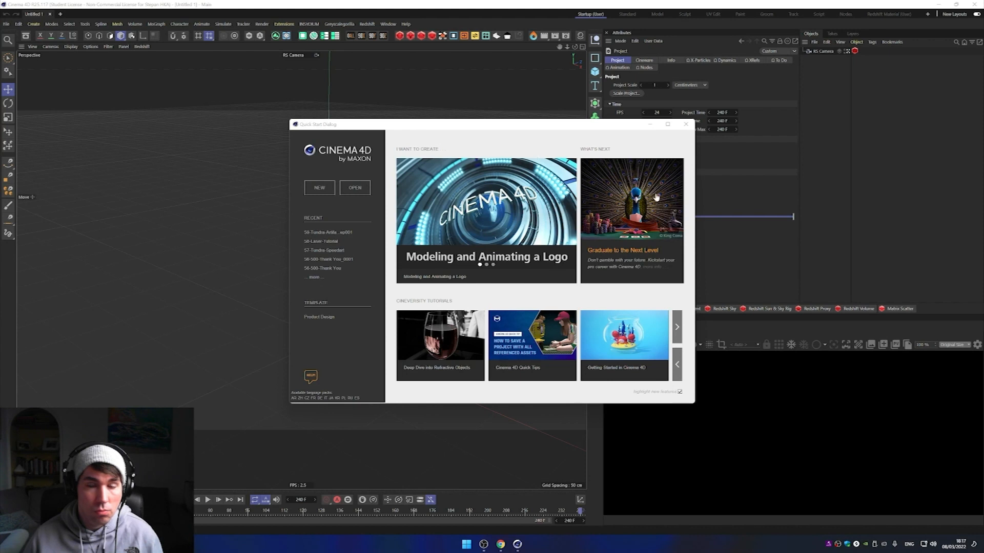
Step: Dismiss the Quick Start dialog and reopen the most recent S9-Tundra-Artifact project
left_click(686, 124)
left_click(241, 62)
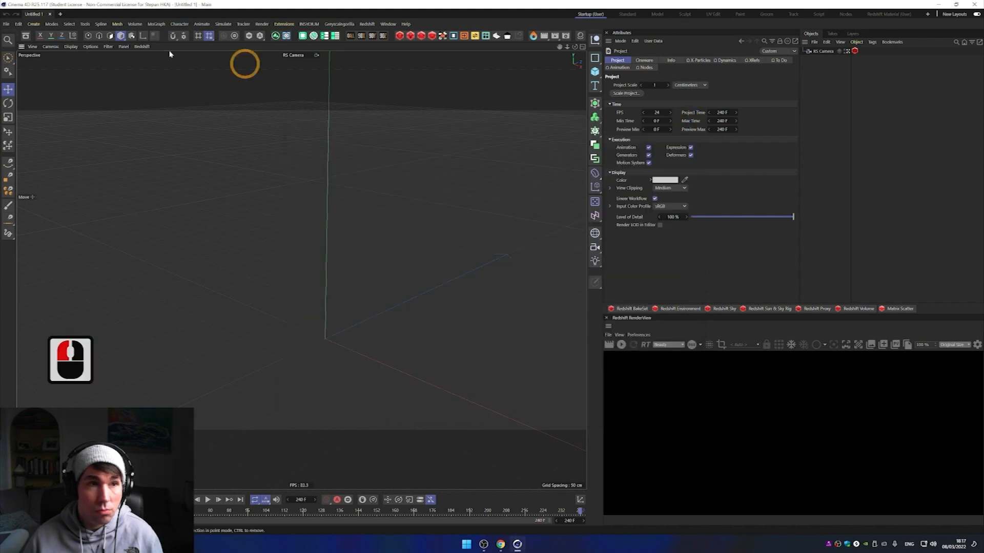
left_click(6, 24)
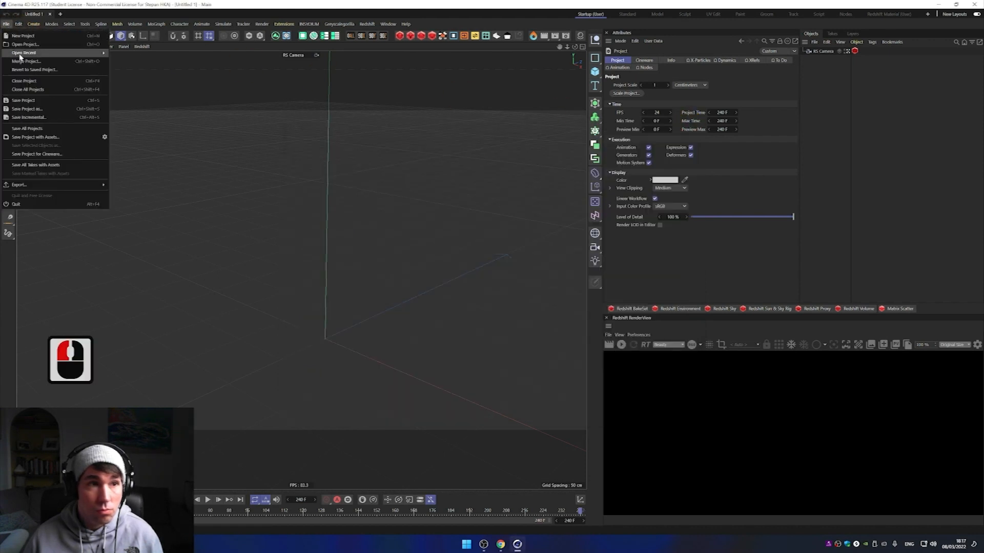
mouse_move(20, 54)
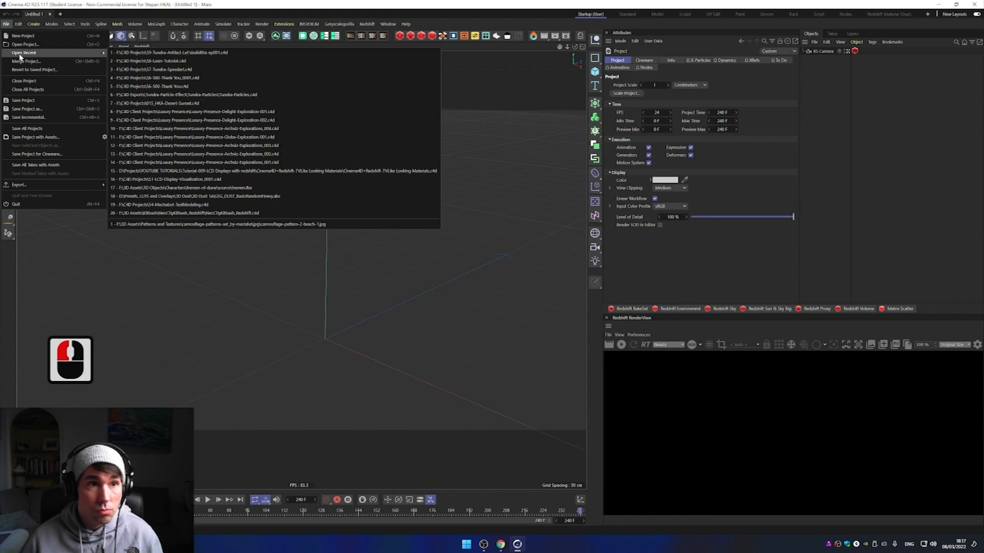
left_click(208, 52)
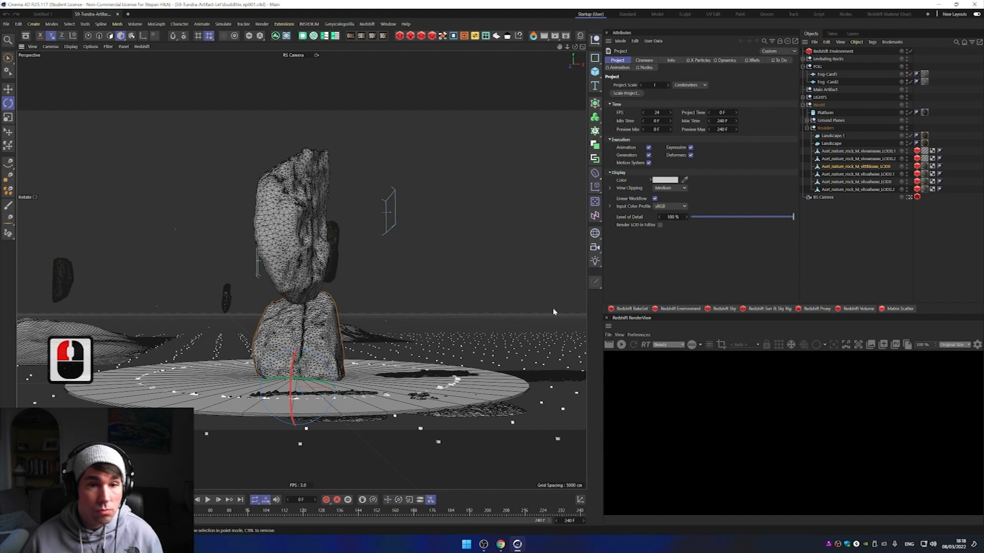
Step: Start the interactive Redshift render and fit the whole image in the render view
left_click(621, 345)
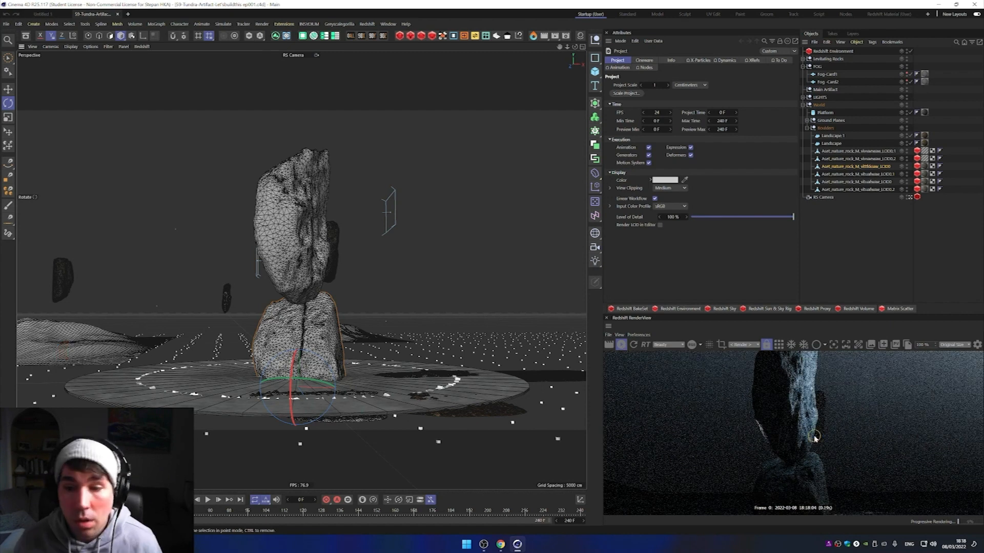
left_click(814, 436)
key("ctrl+f")
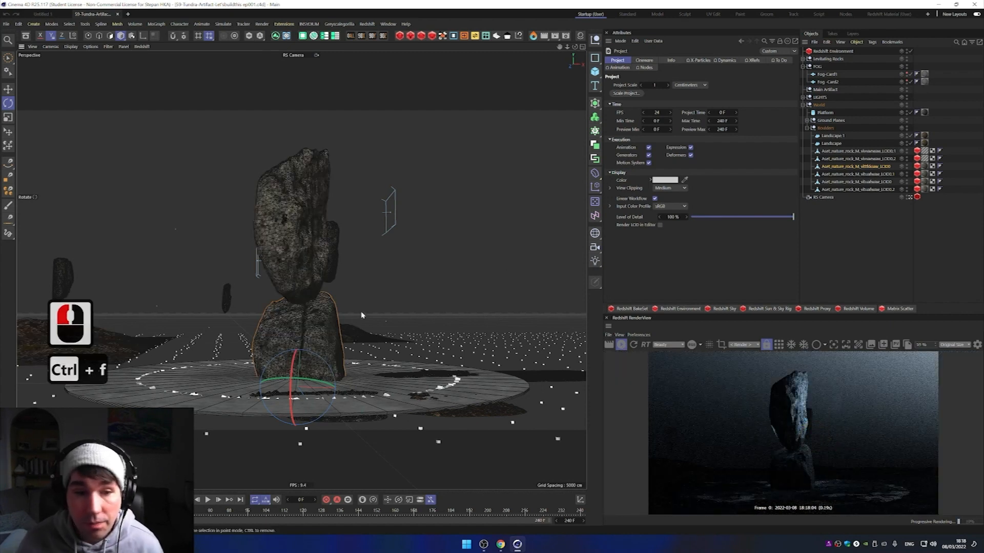
Step: Scale up the lower rock of the stacked artifact uniformly
left_click(322, 336)
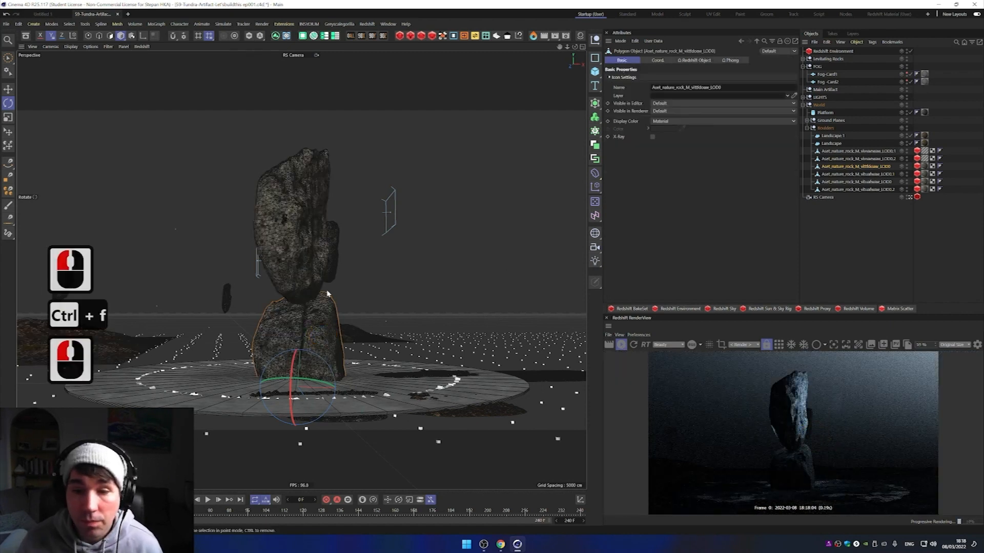
left_click(309, 276)
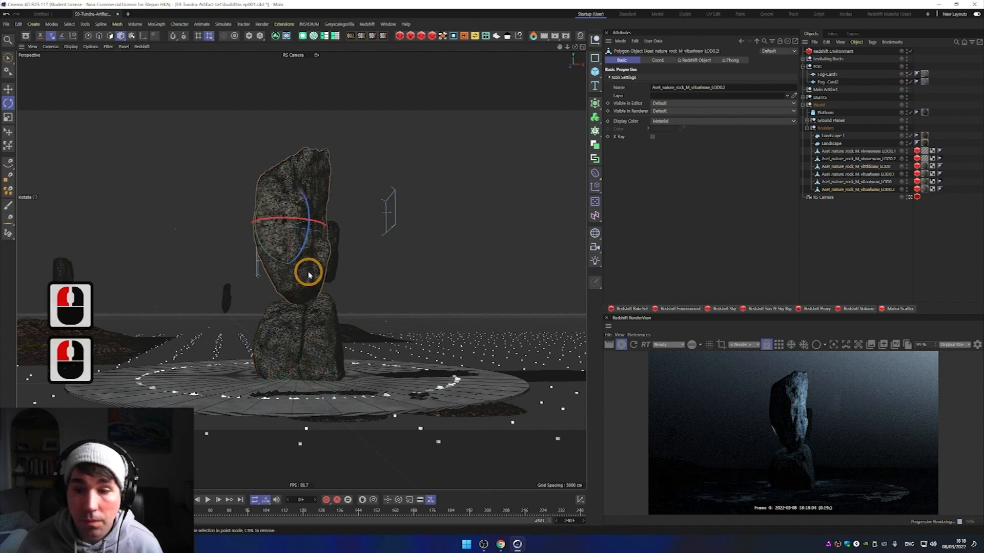
left_click(318, 348)
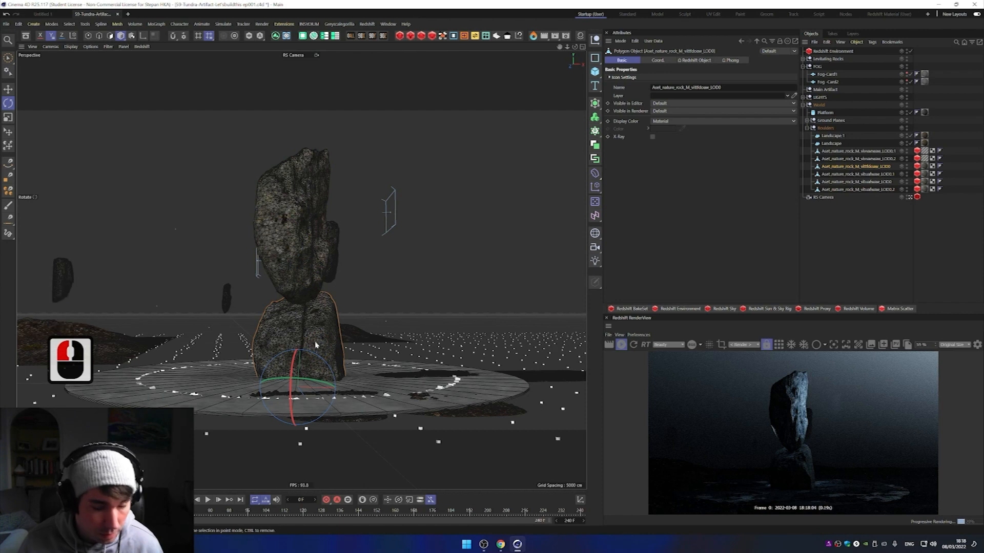
key("t")
double_click(301, 245)
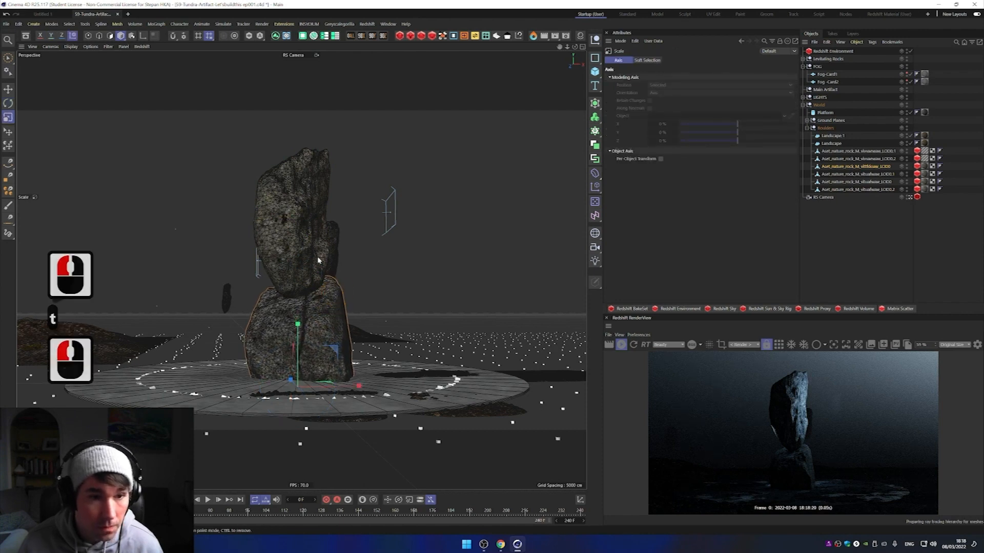
Step: Scale up the upper rock uniformly and raise it so it rests on the enlarged lower rock
key("t")
left_click_drag(301, 242, 319, 207)
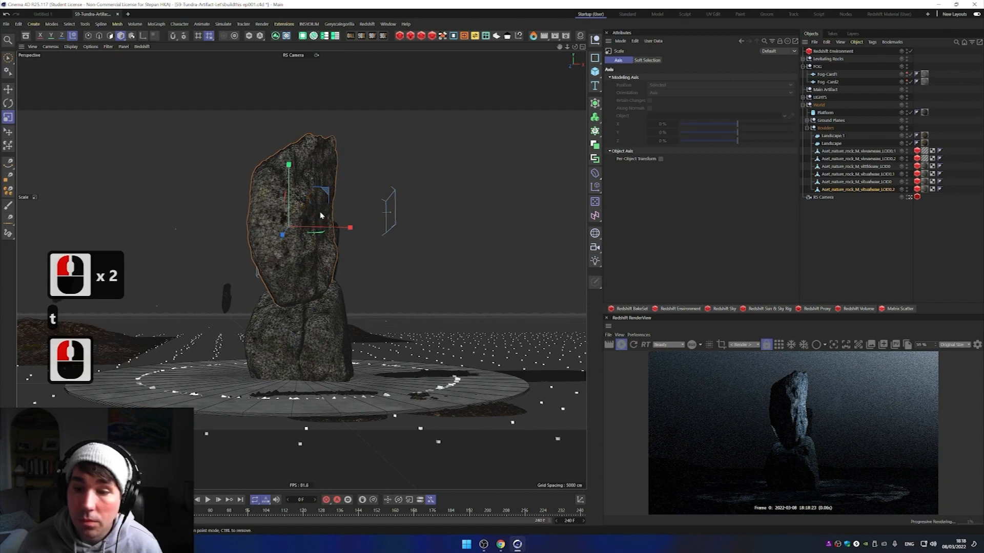
key("e")
left_click_drag(285, 281, 295, 275)
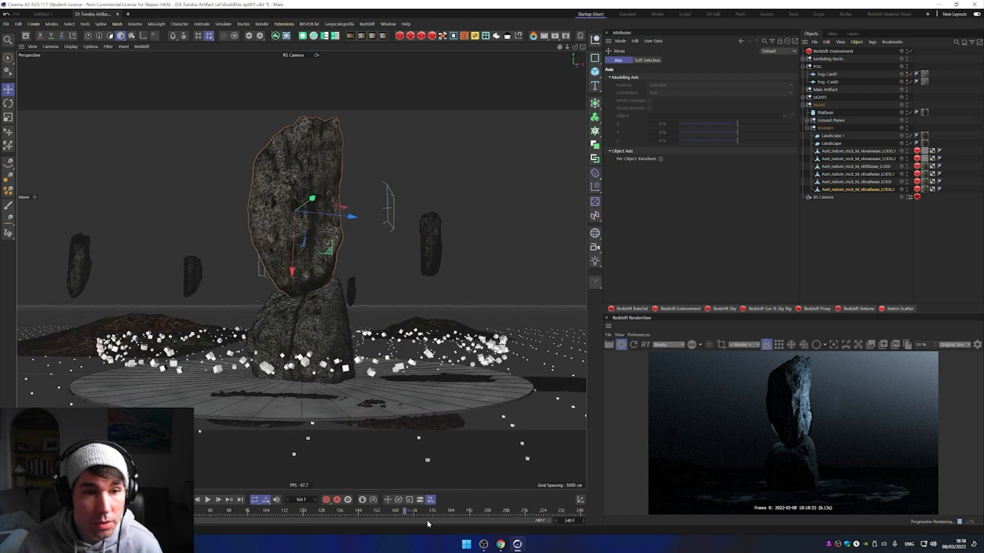
Step: At frame 240, stretch the area light beside the upper rock to about 420 cm high and reduce its intensity to 16.34
left_click_drag(513, 525, 641, 531)
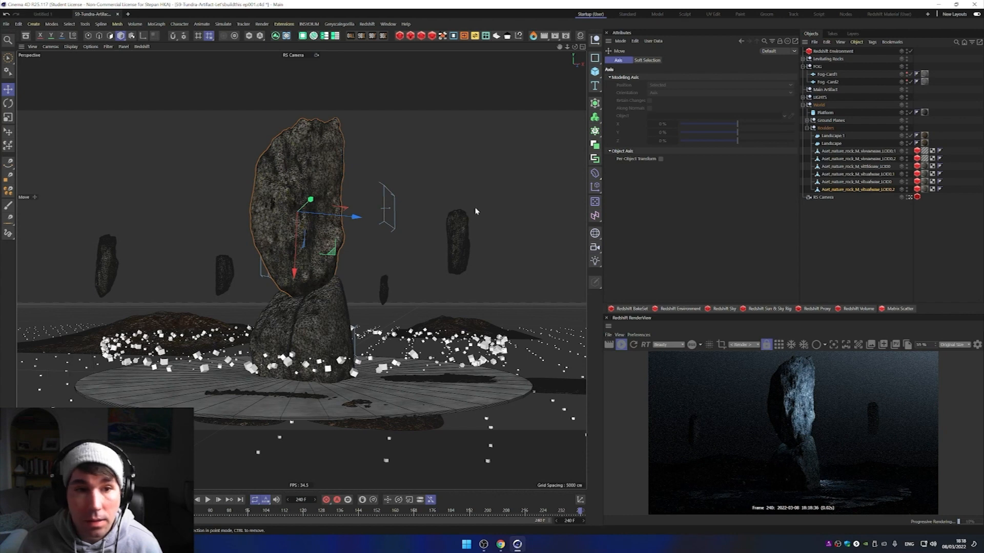
left_click(386, 224)
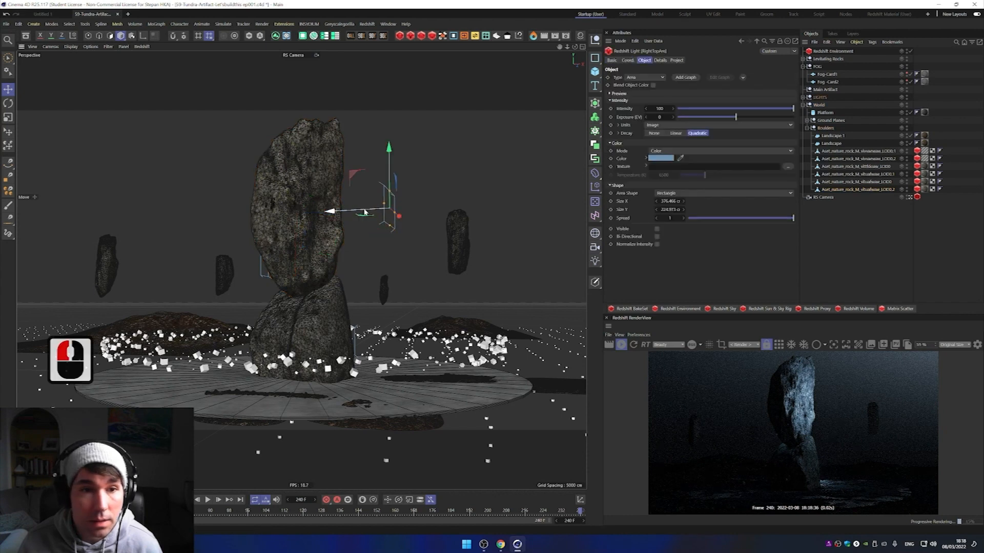
left_click_drag(389, 227, 391, 245)
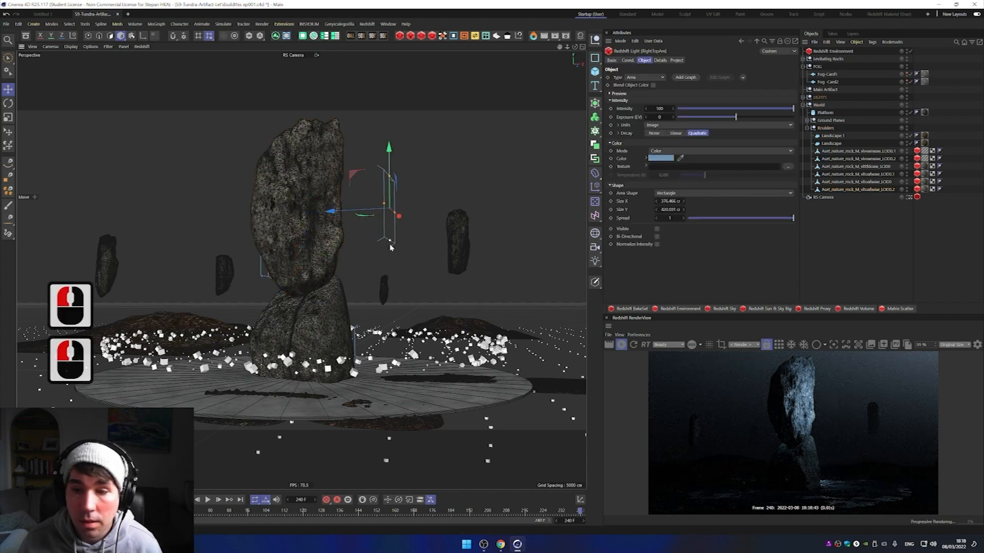
left_click_drag(693, 108, 693, 113)
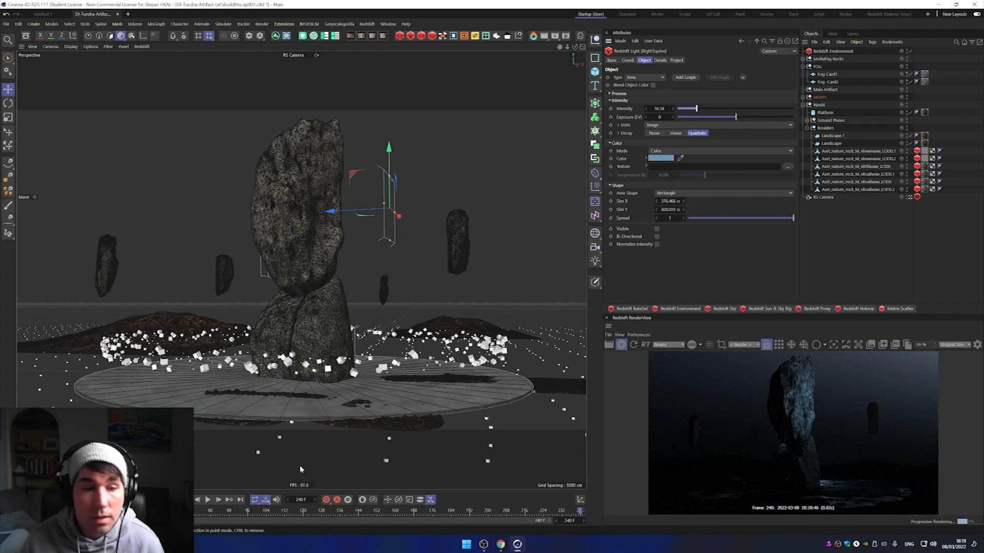
Step: Scrub through the animation to review the relit rocks at other camera positions, ending at frame 167
left_click(507, 512)
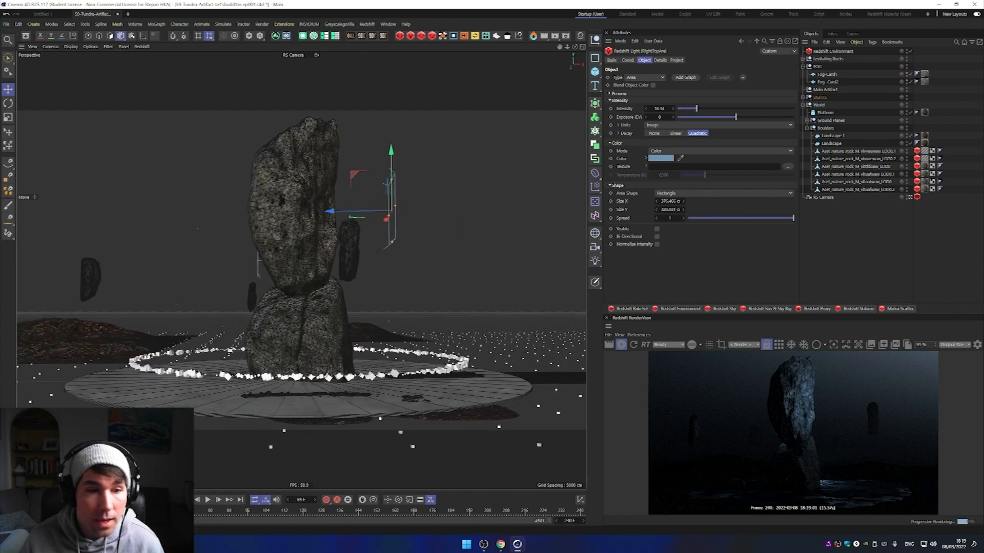
left_click_drag(529, 523, 415, 499)
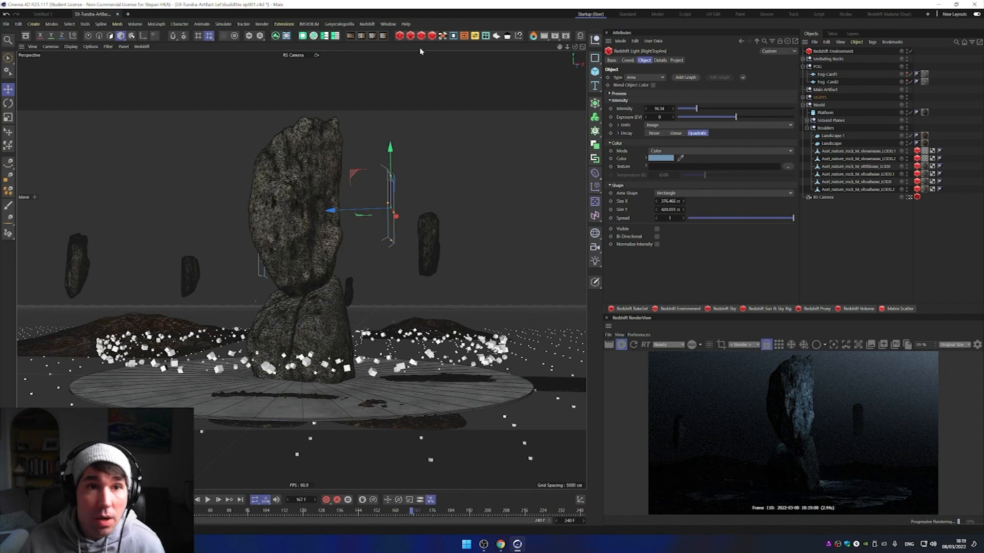
left_click(287, 36)
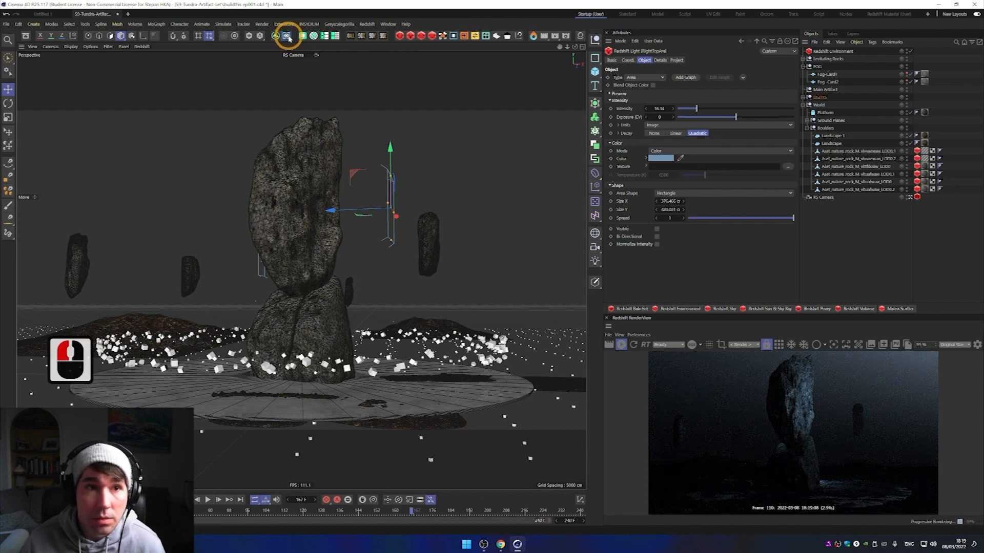
Step: Raise the particle emitter of the new X-Particles system to the joint between the two stacked rocks
left_click(830, 82)
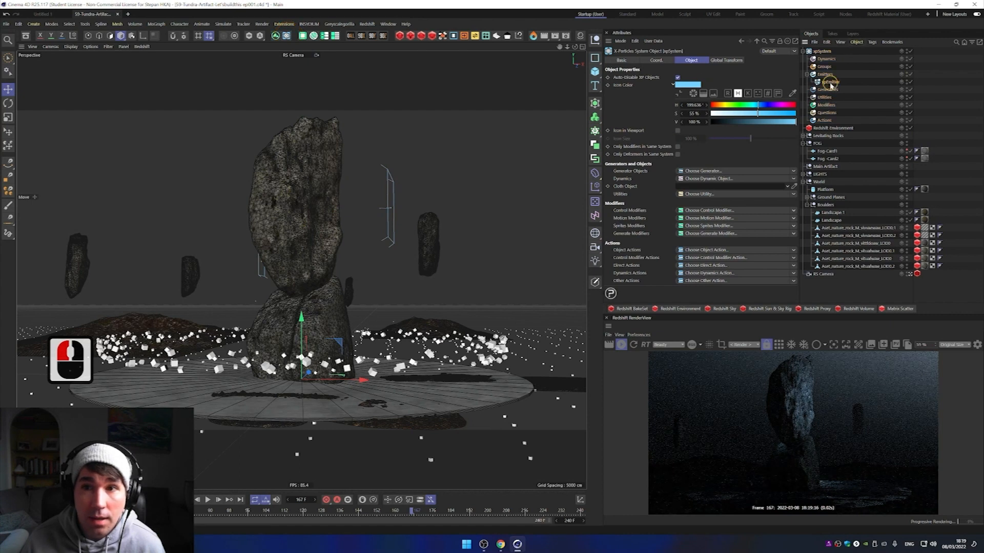
left_click_drag(302, 319, 310, 243)
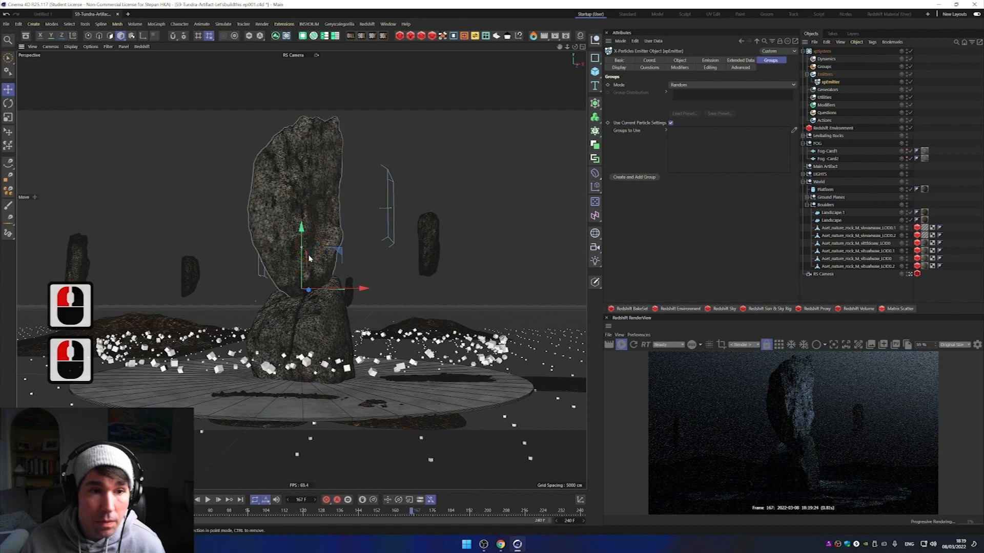
left_click_drag(309, 286, 356, 301, "alt")
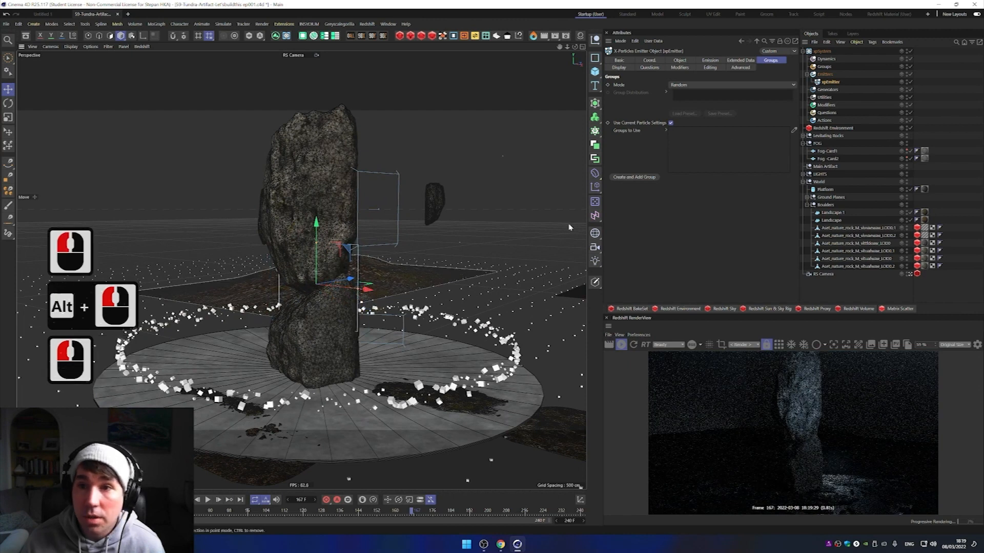
Step: Change the particle emitter's shape to Circle and enlarge its radius to about 265 cm
left_click(834, 83)
left_click(709, 61)
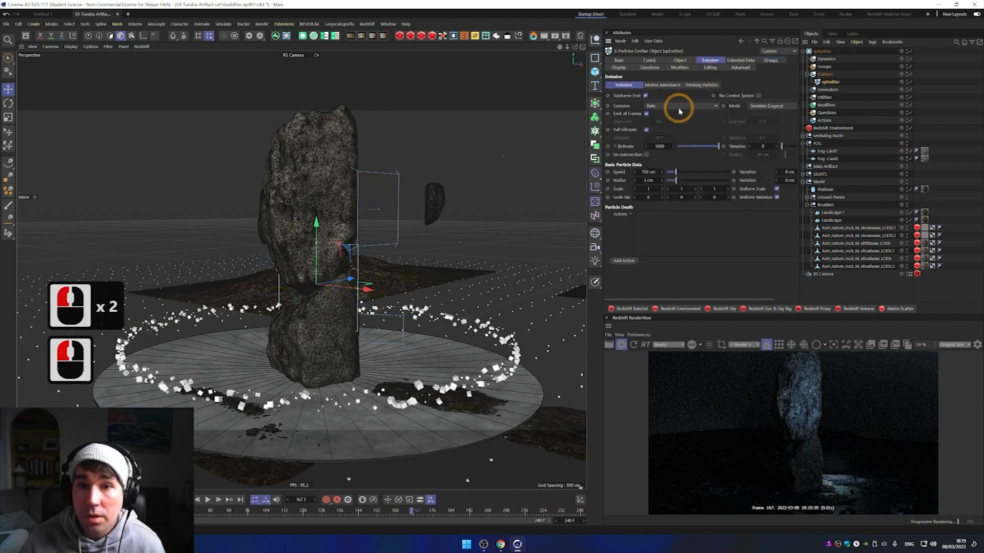
left_click(619, 68)
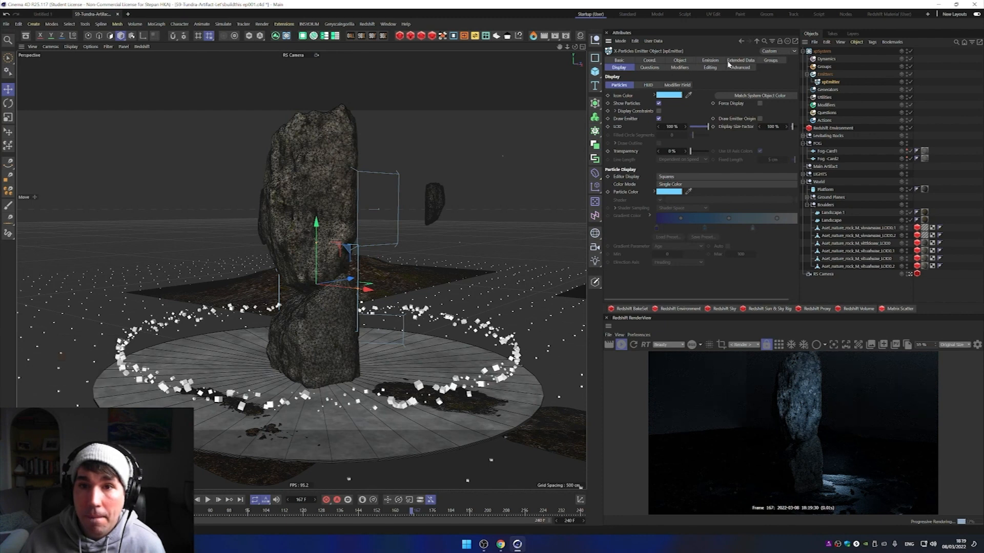
left_click(678, 61)
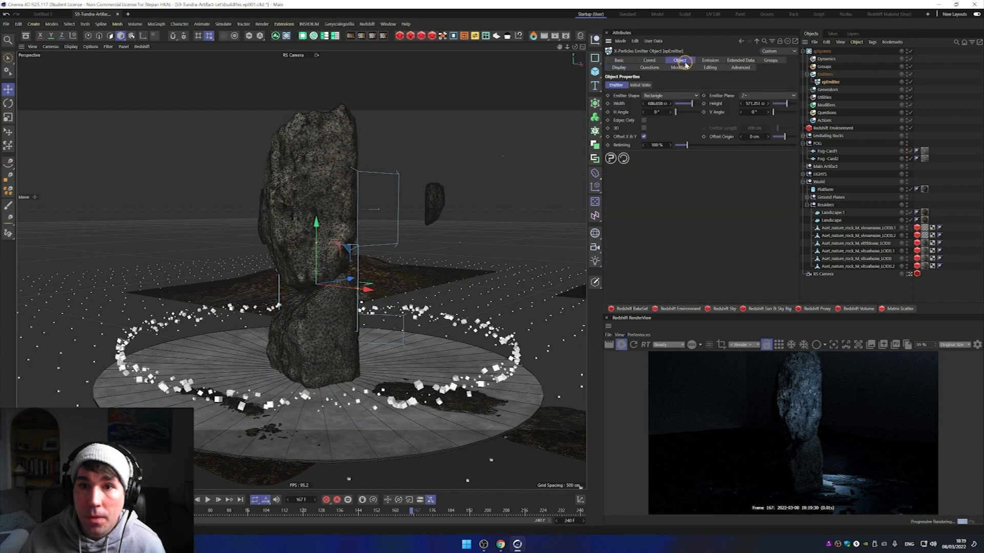
left_click(660, 97)
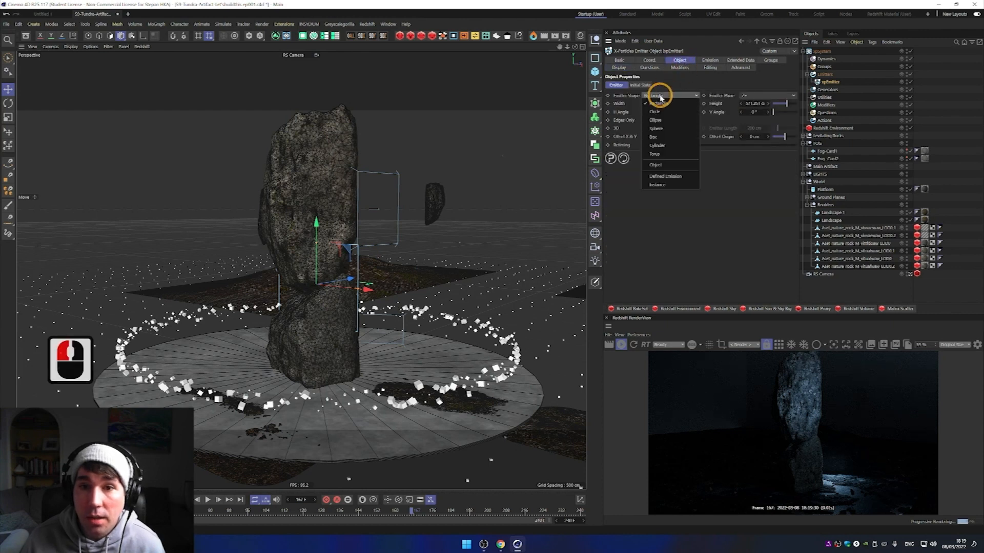
left_click(655, 112)
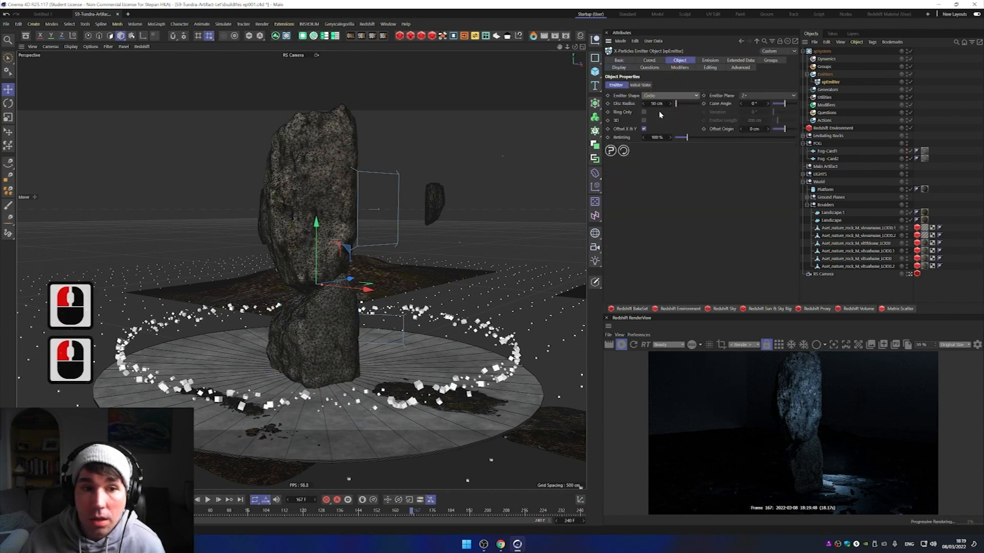
left_click_drag(322, 290, 355, 300)
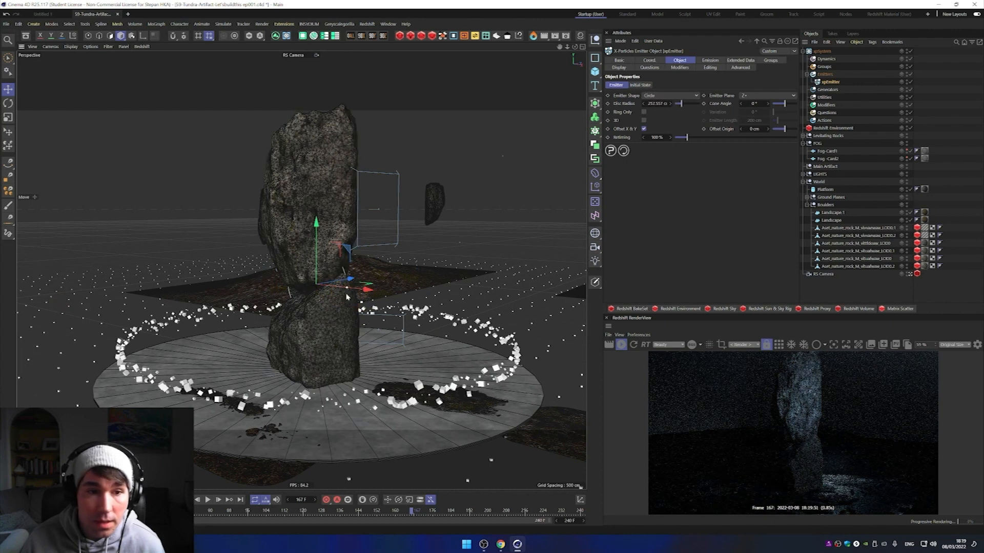
Step: Rotate the circular emitter 90° so it lies flat facing downward, and raise it slightly around the joint between the rocks
left_click(314, 261)
key("r")
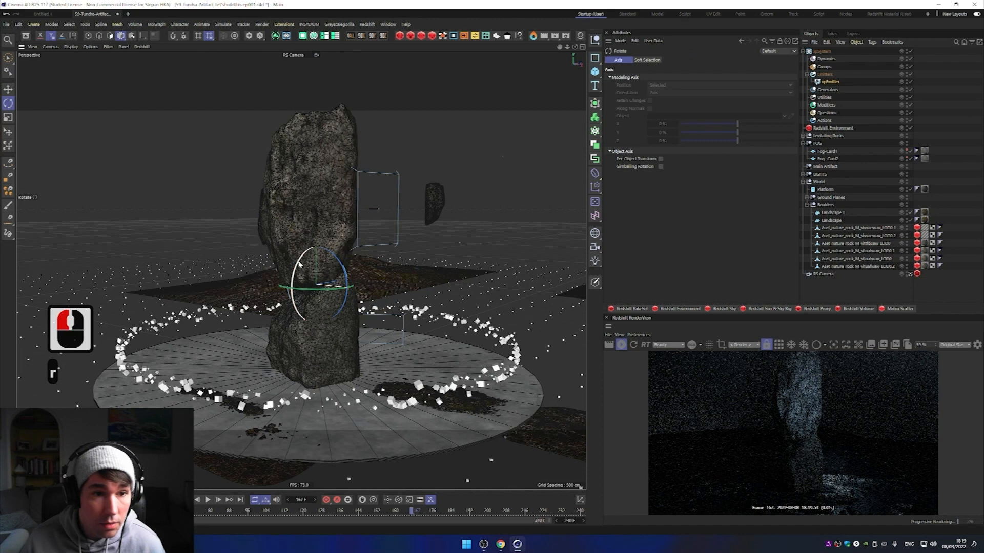
left_click_drag(325, 258, 333, 253, "shift")
key("e")
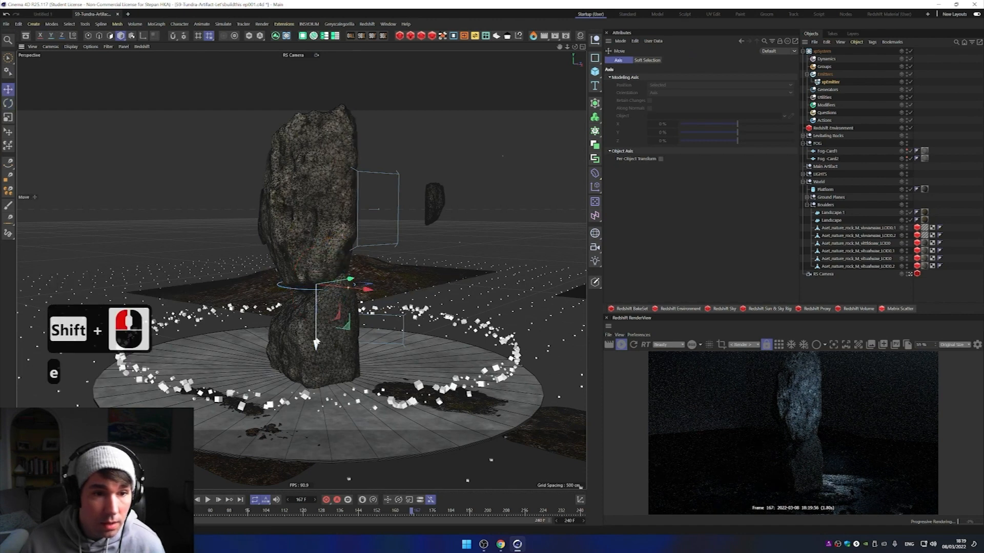
left_click_drag(317, 344, 318, 336)
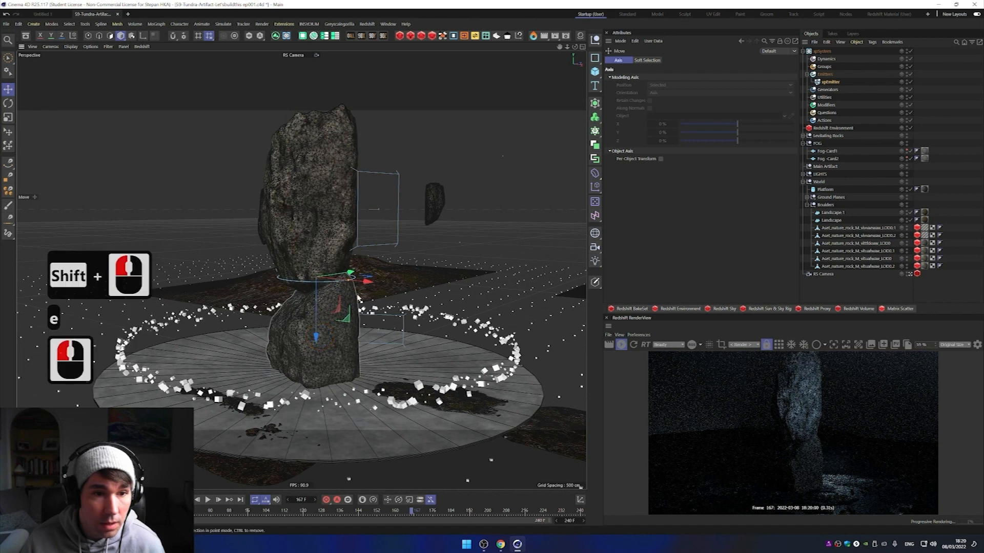
Step: Set the emitter's cone angle to 90° and enable Ring Only
left_click(829, 82)
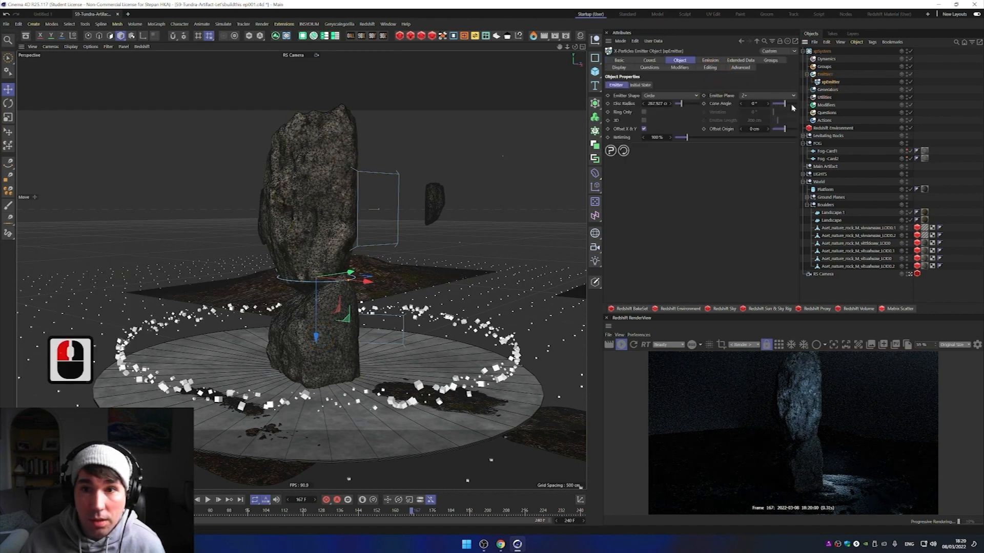
left_click_drag(784, 104, 829, 113)
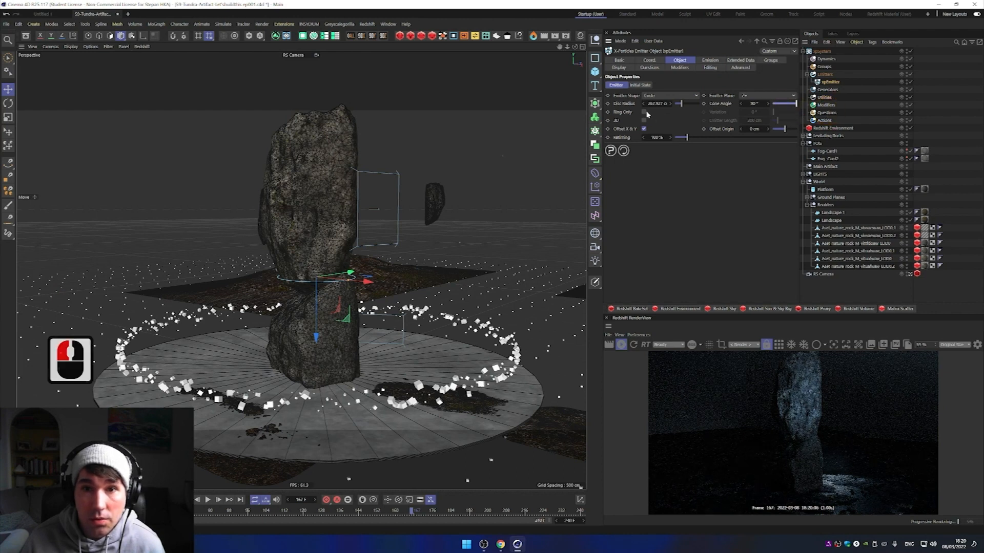
left_click(644, 112)
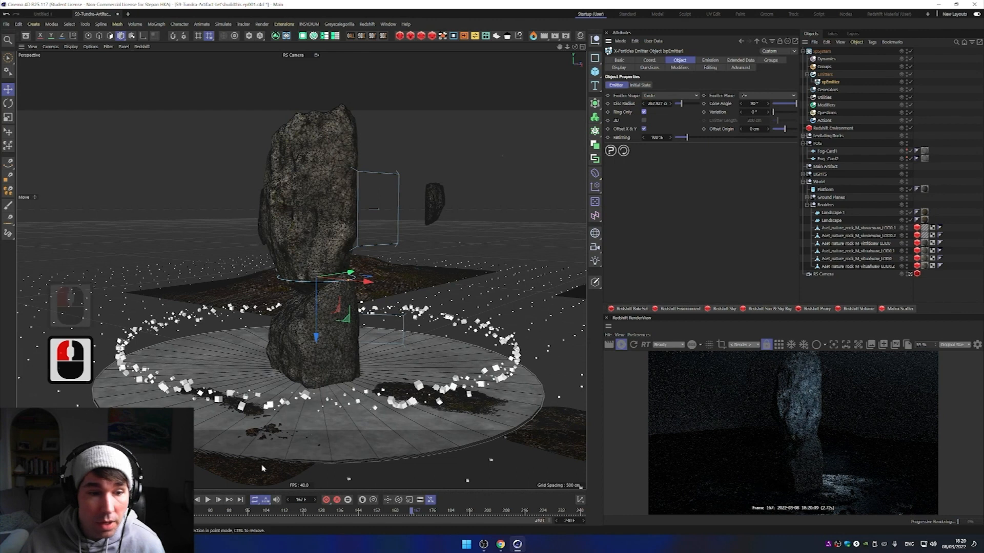
Step: Play the animation with the live render stopped and set the emitter's birthrate to 4000
left_click(207, 501)
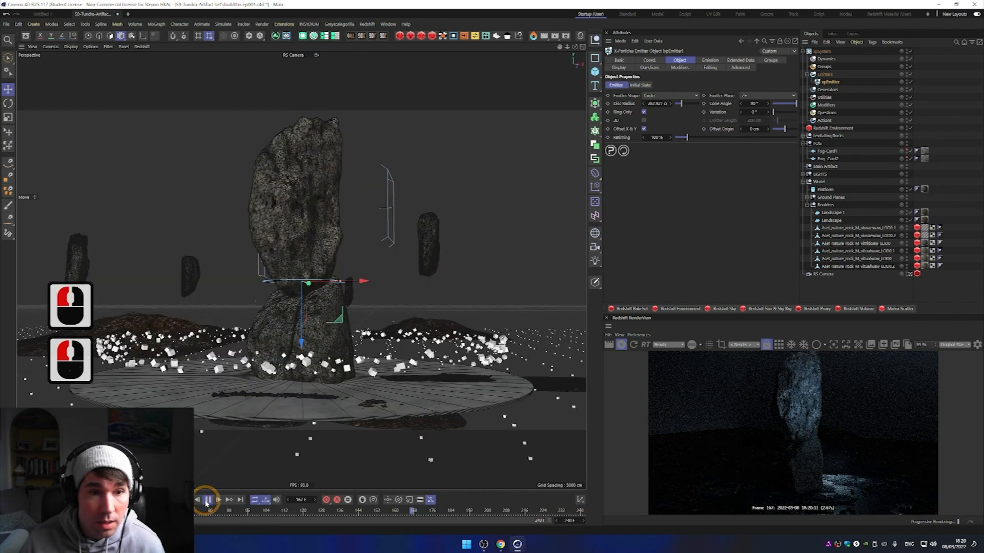
left_click(622, 346)
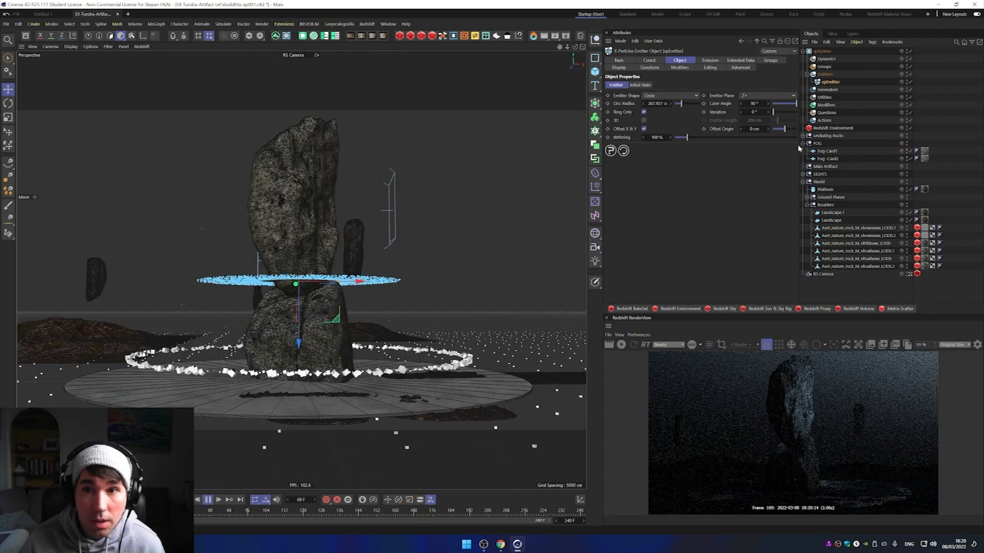
left_click(709, 60)
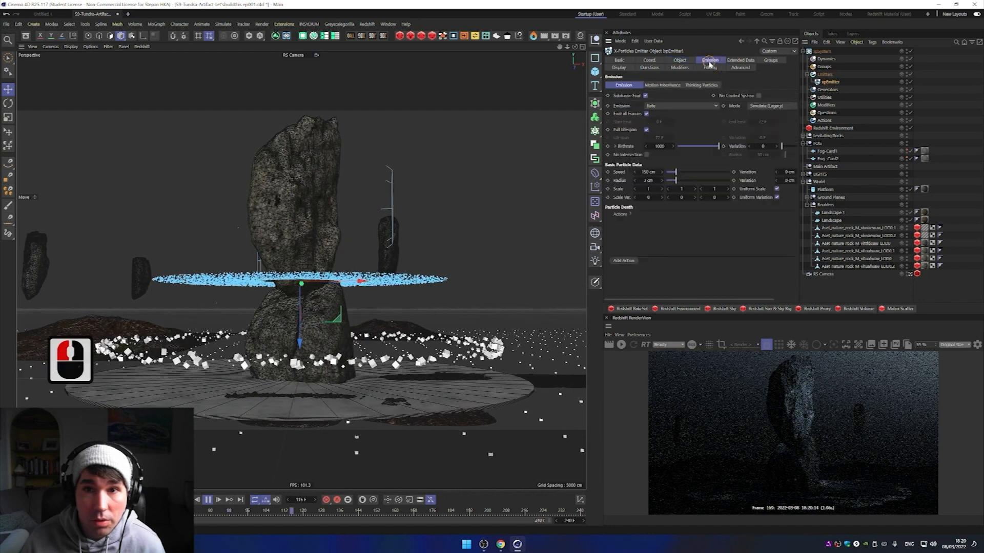
left_click(709, 61)
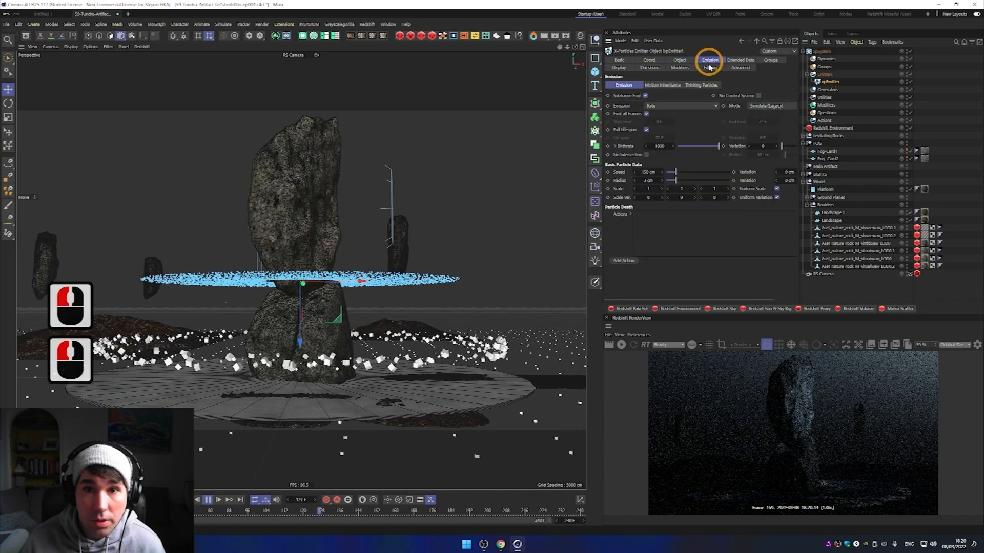
double_click(659, 146)
type("4000")
key("Return")
Step: Switch the emission to Pulse with a length of 5 frames and an interval of 30 frames
left_click(689, 106)
left_click(686, 129)
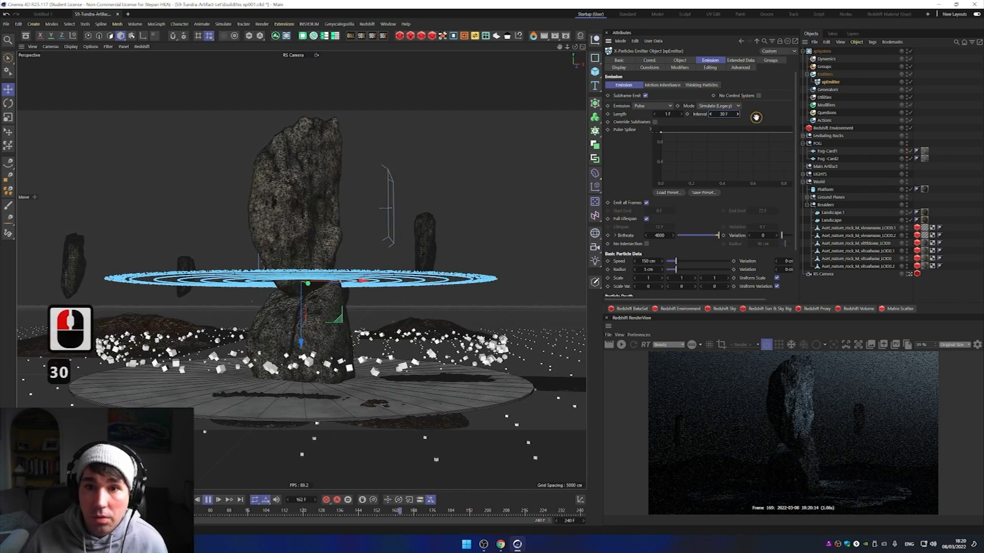
double_click(674, 113)
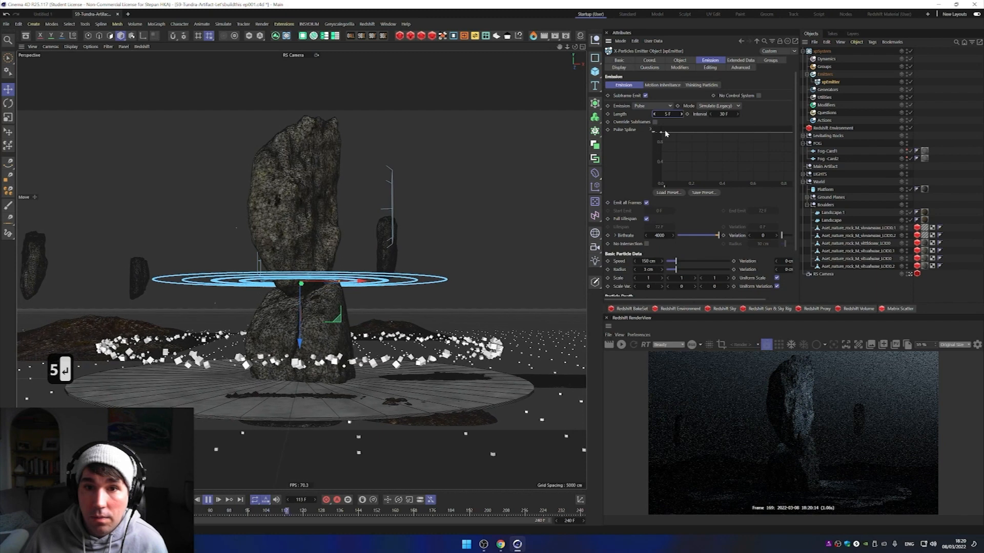
Step: Shape the pulse spline into a curve rising from zero and increase the emitter's particle speed to 312 cm
left_click_drag(662, 132, 661, 164)
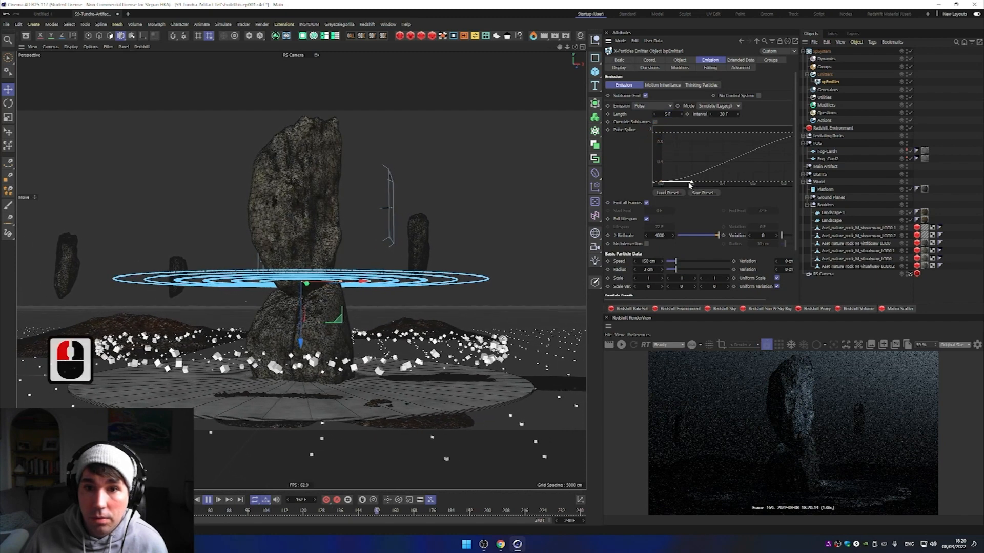
left_click_drag(695, 177, 701, 154)
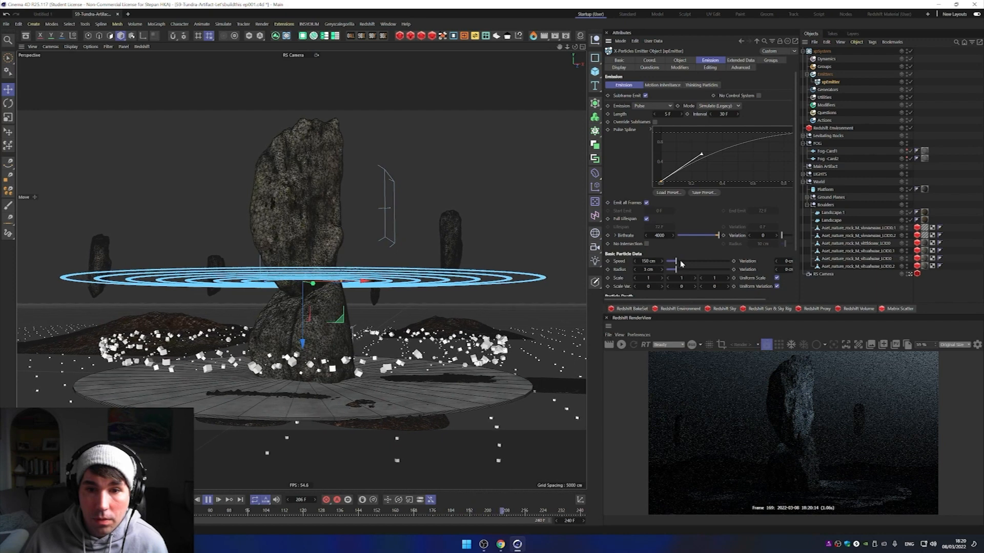
left_click_drag(682, 263, 693, 262)
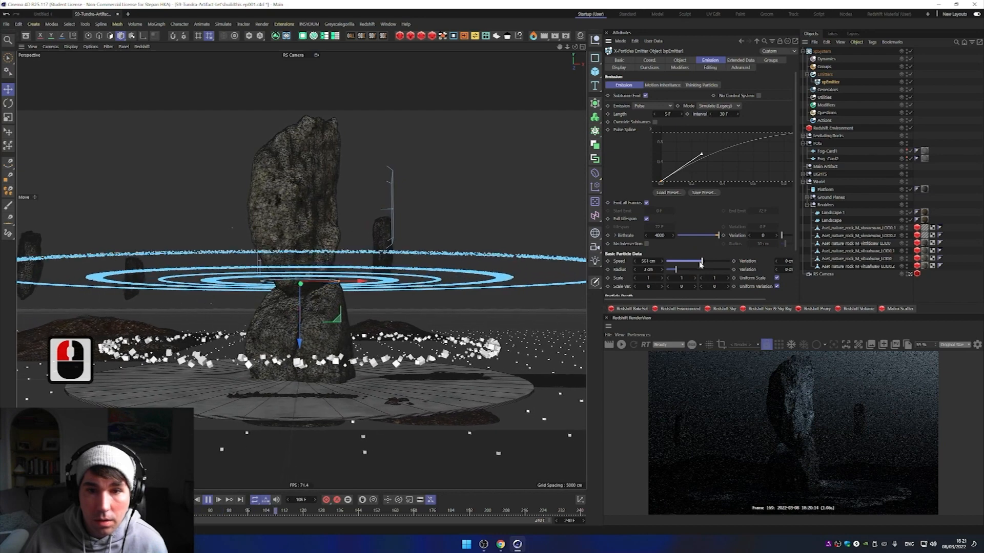
left_click_drag(677, 262, 674, 261)
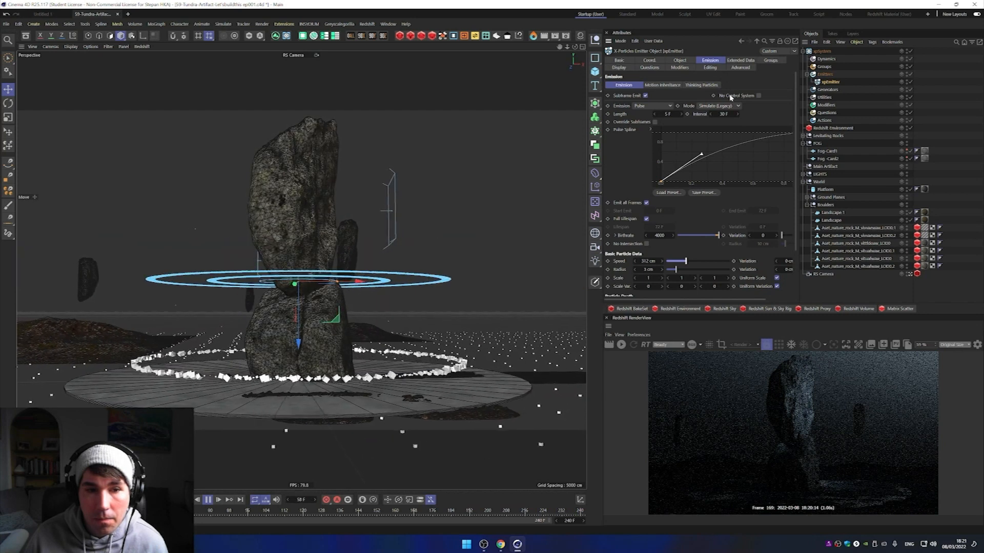
Step: Add a Turbulence motion modifier to the particle system and increase its strength to about 28
left_click(826, 105)
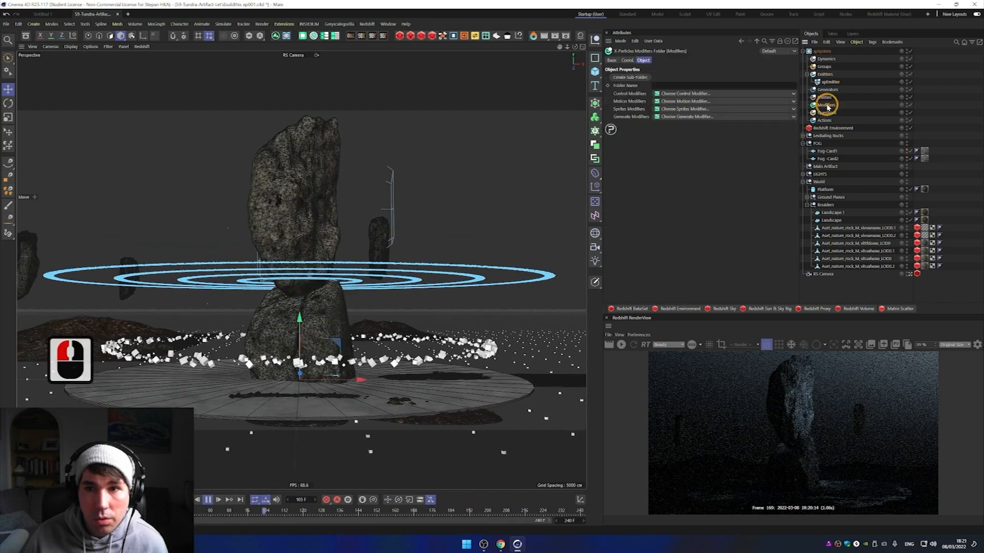
left_click(793, 94)
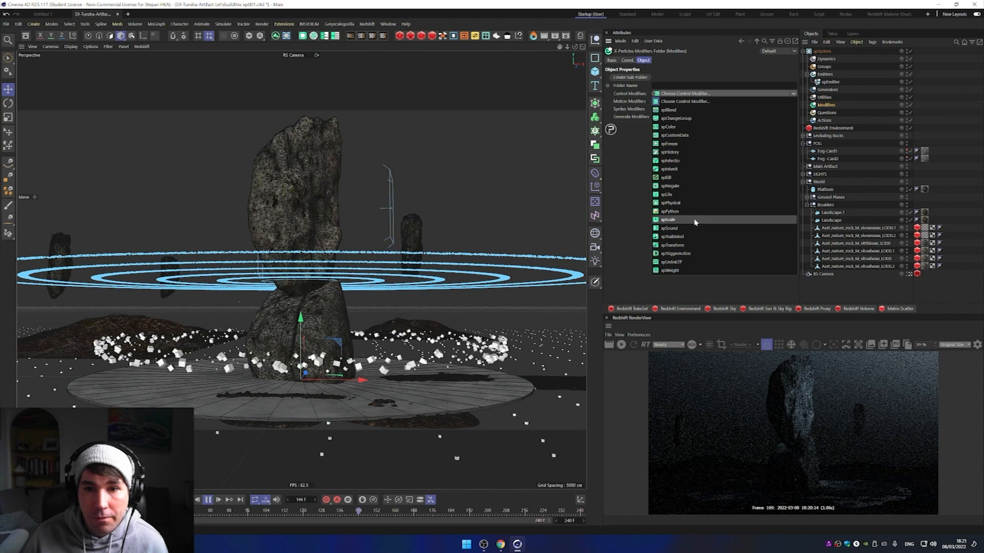
left_click(636, 189)
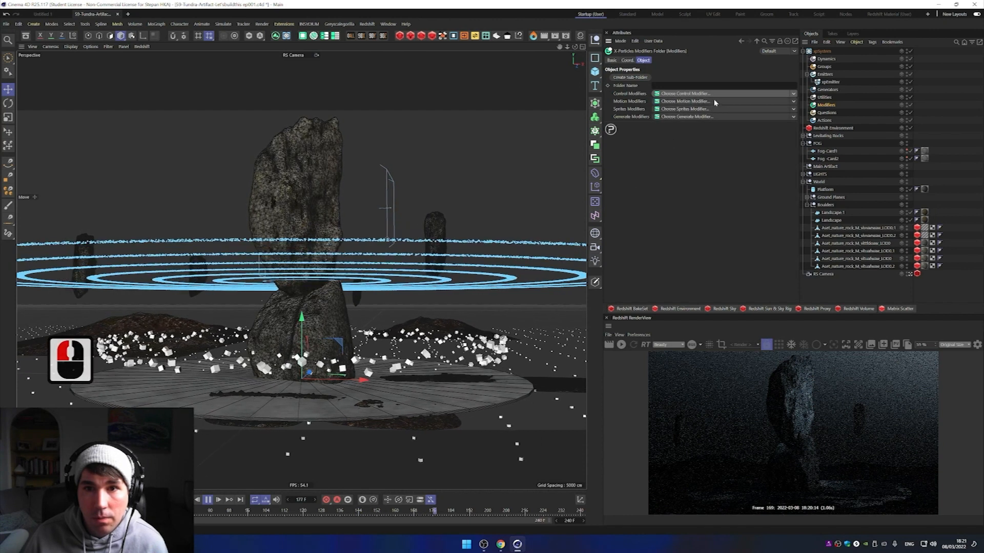
left_click(714, 101)
left_click(690, 288)
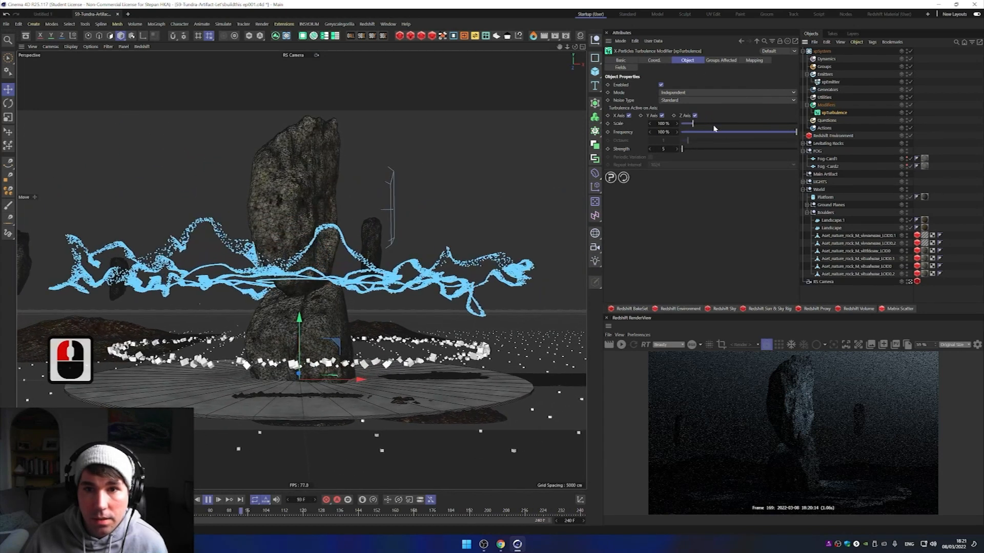
left_click_drag(708, 150, 682, 149)
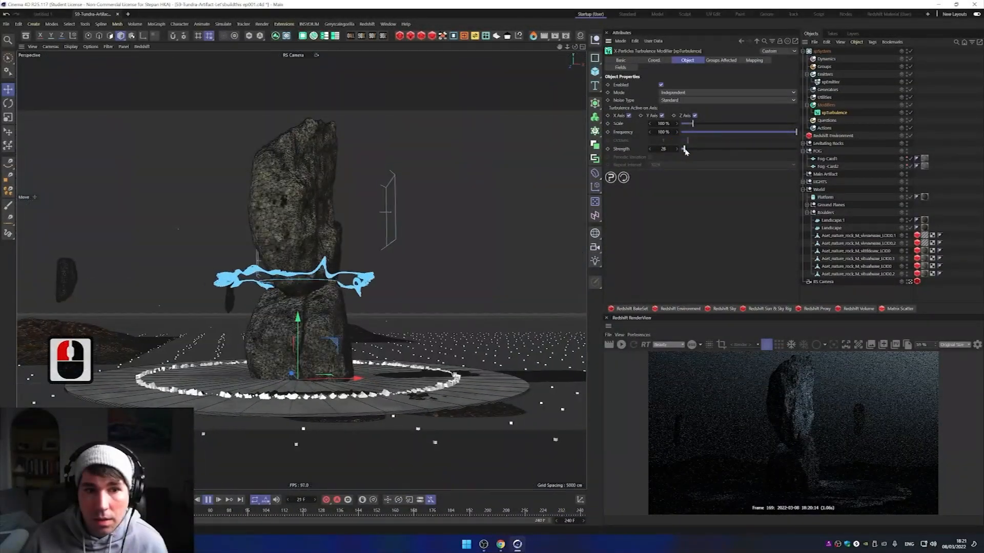
Step: Add an Attractor motion modifier to the particle system and raise it to the joint between the two rocks
left_click(825, 105)
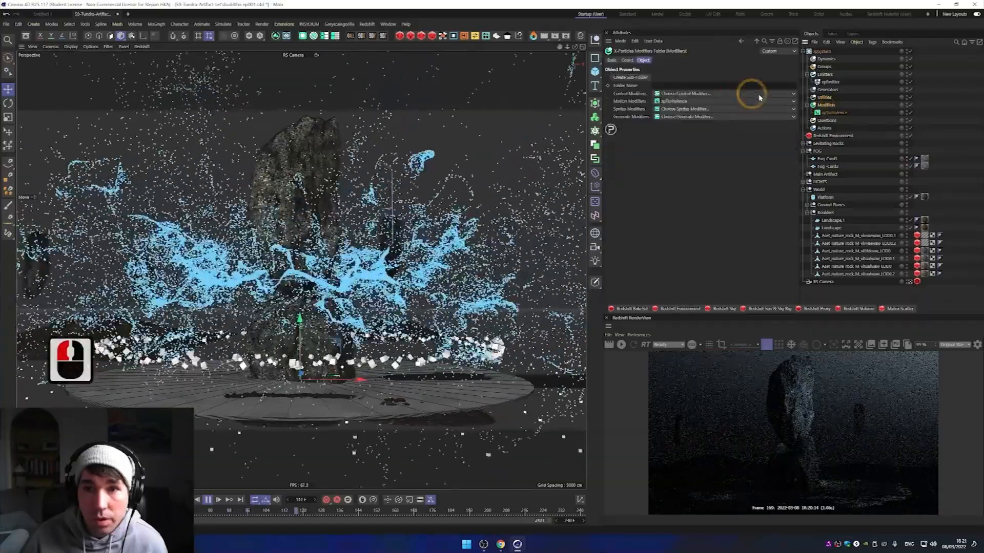
left_click(793, 102)
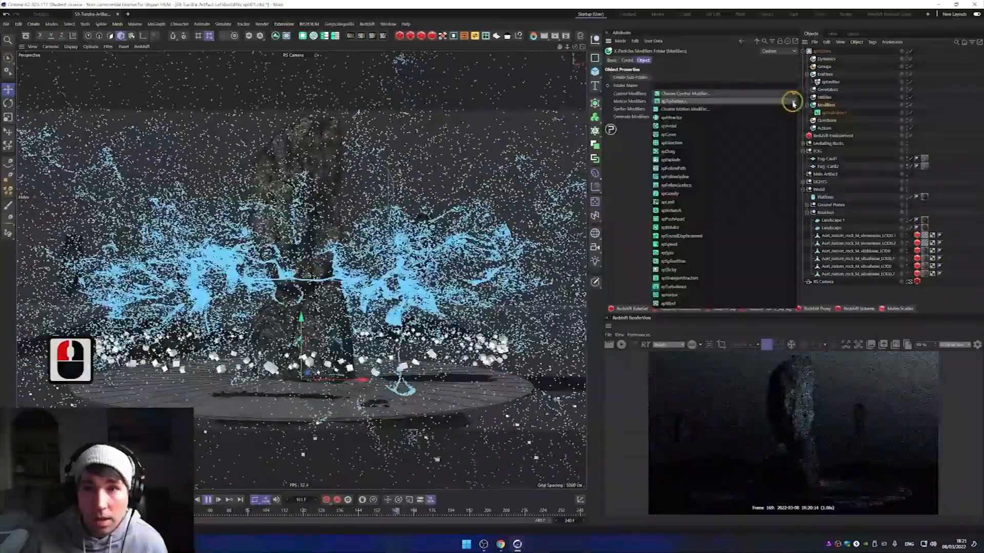
left_click(789, 118)
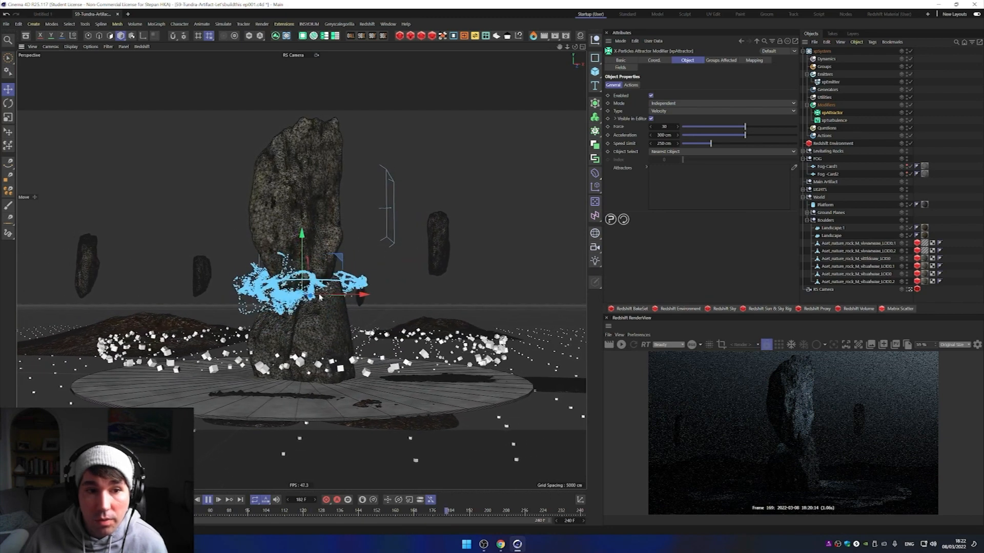
left_click(303, 229)
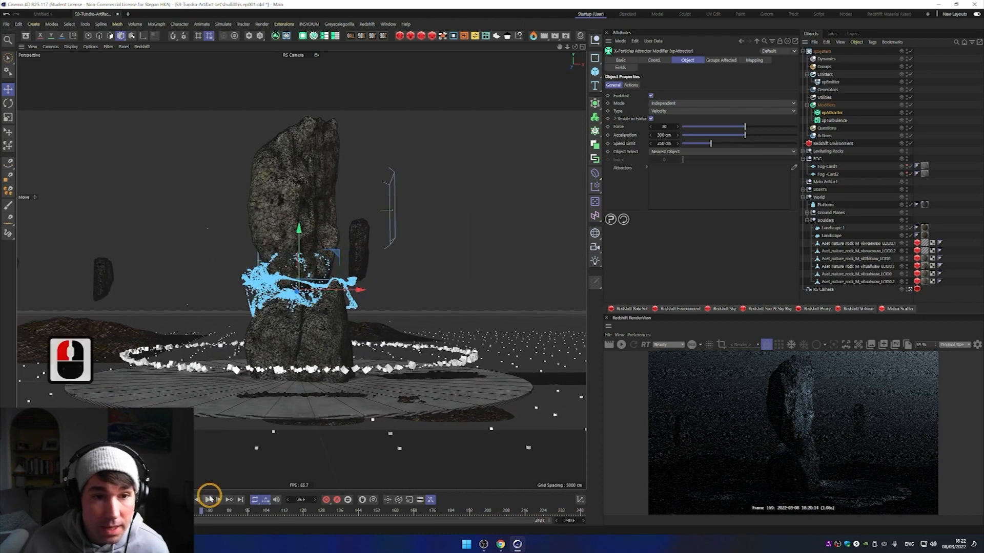
Step: Add a Redshift Object tag to the particle emitter and set its particle mode to Optimized Spheres
left_click(831, 82)
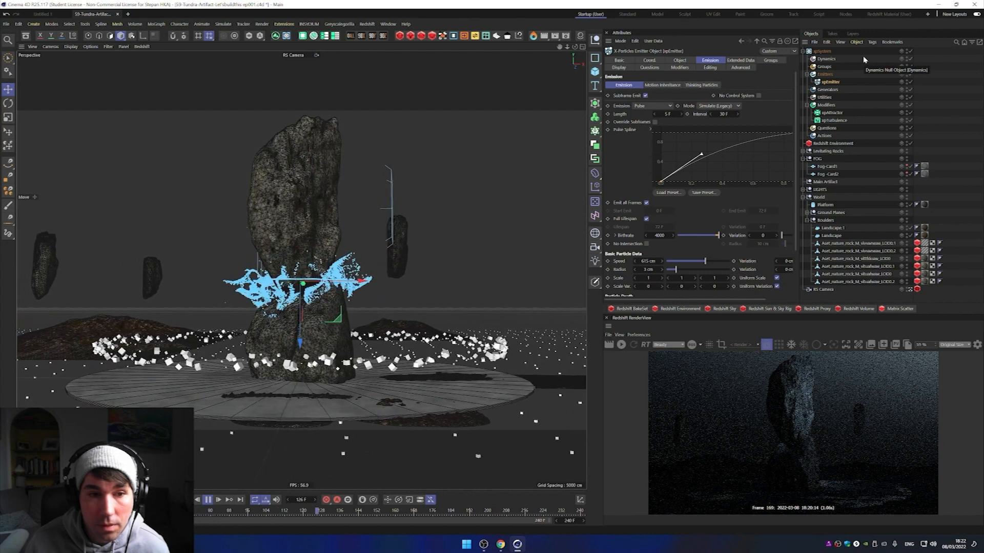
right_click(829, 82)
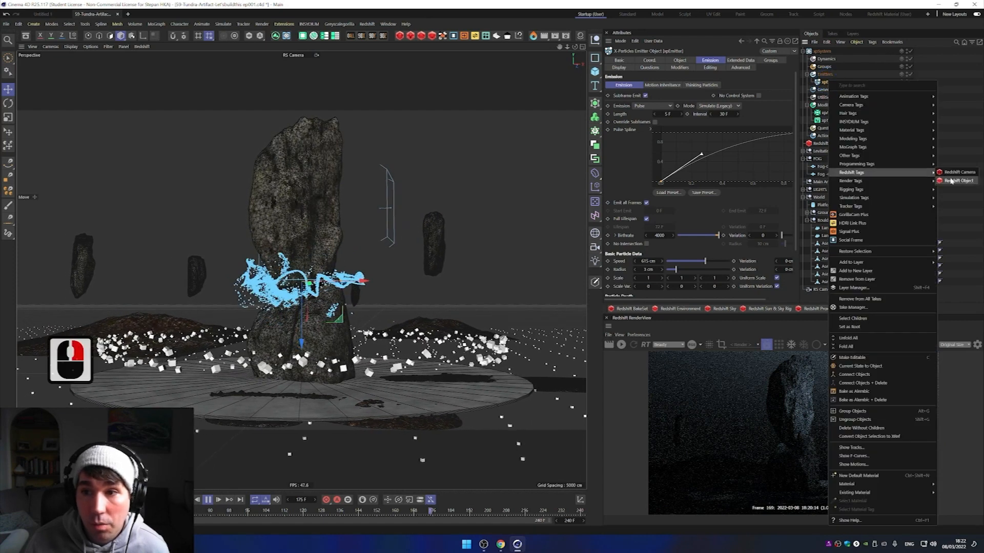
left_click(952, 182)
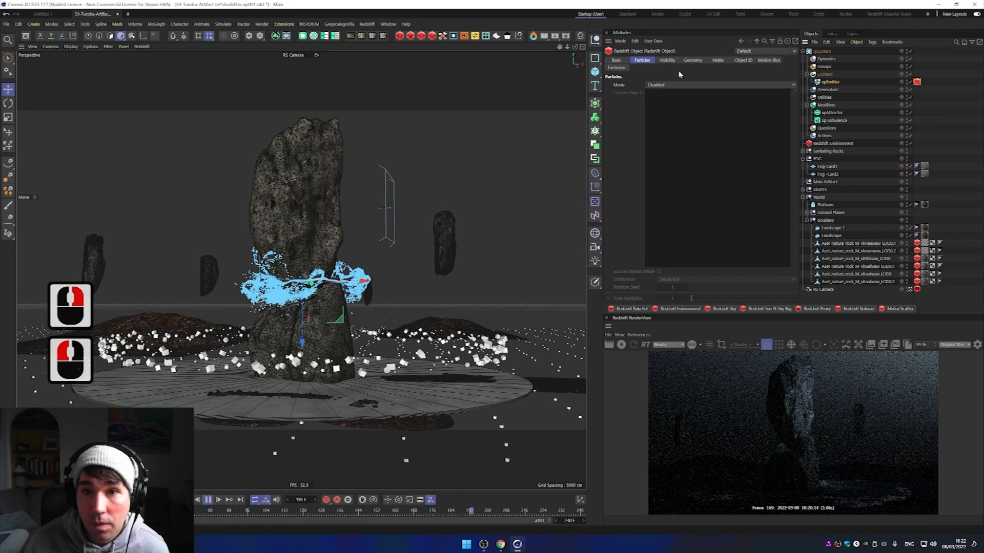
left_click(661, 84)
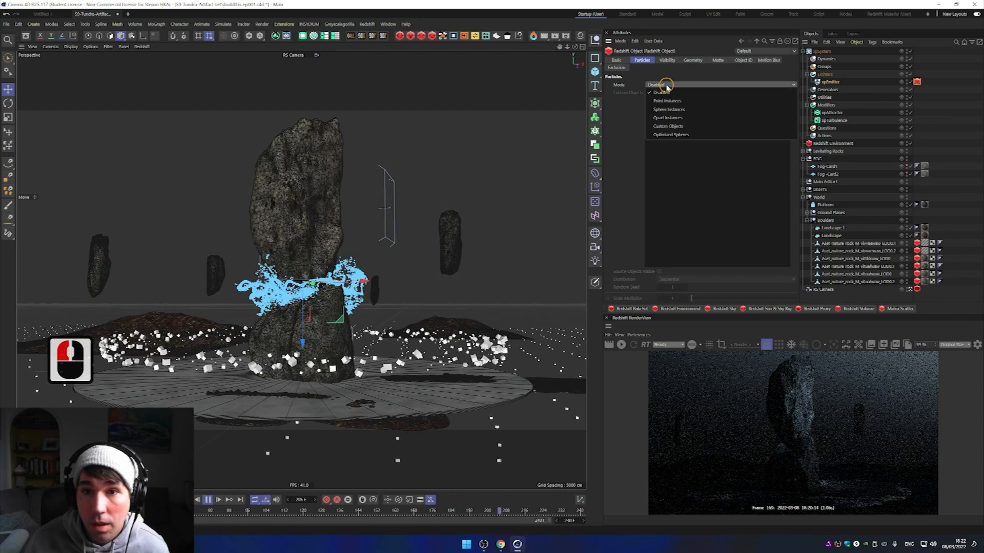
left_click(676, 135)
Step: Create a Redshift Incandescent material, apply it to the emitter, pause the animation at frame 184 and start the live render
left_click(831, 82)
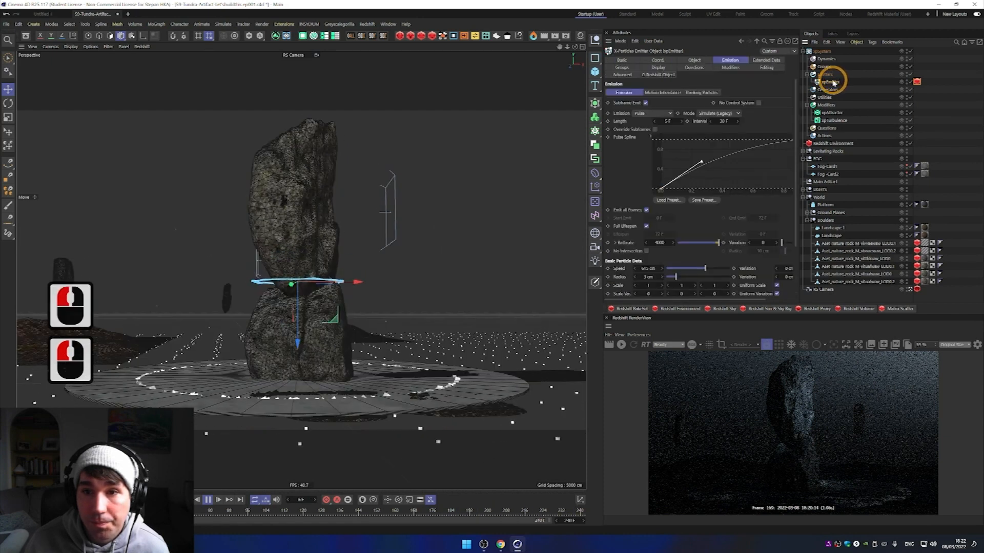
left_click(401, 36)
mouse_move(410, 40)
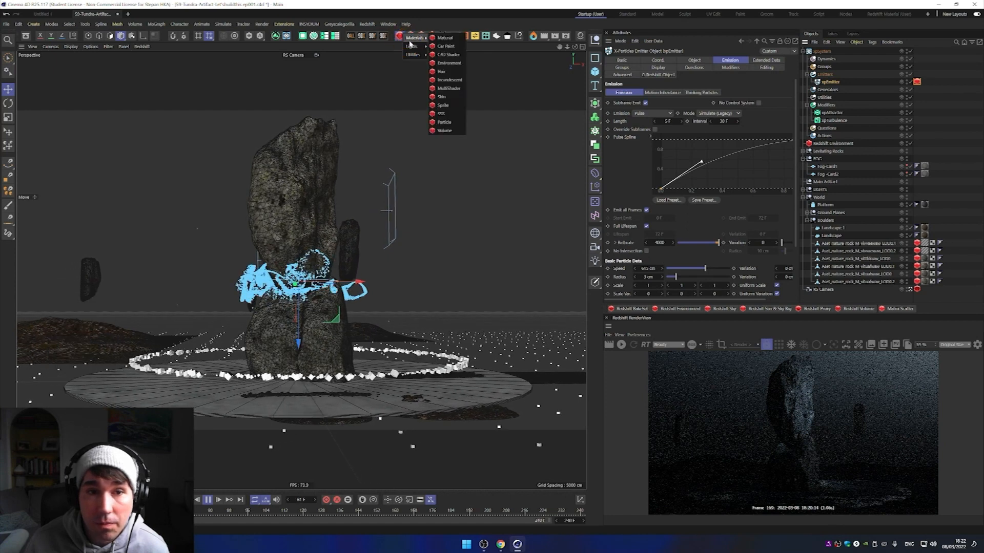
left_click(450, 80)
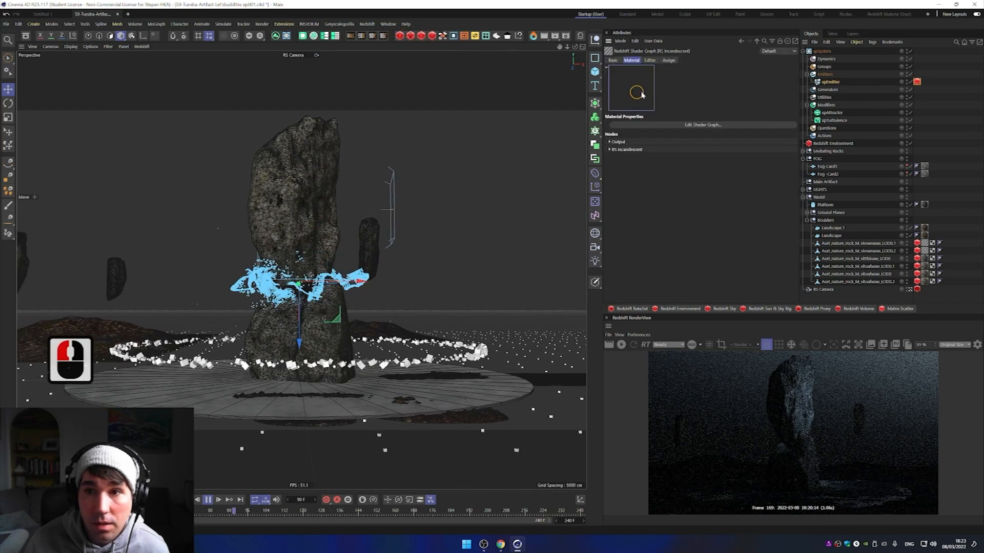
left_click_drag(833, 83, 831, 82)
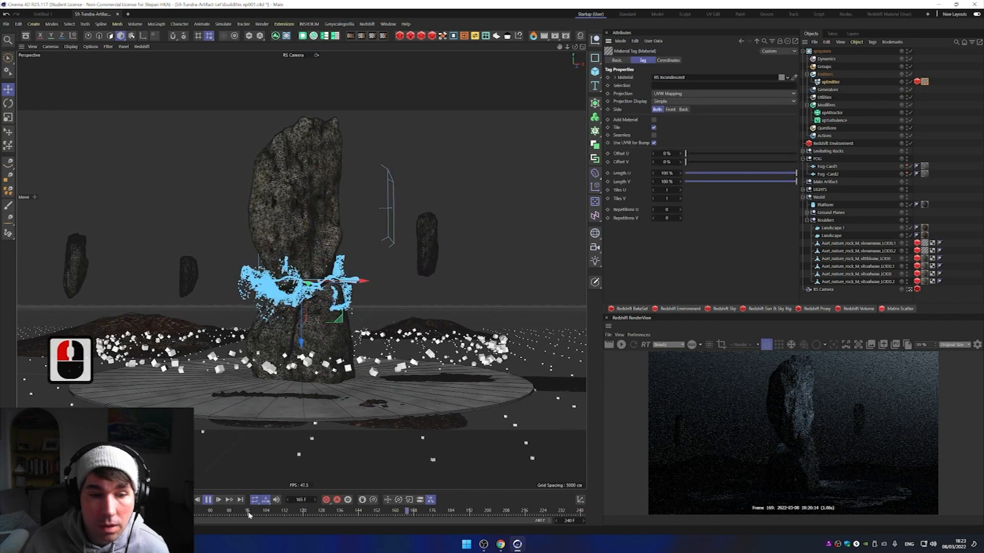
left_click(209, 500)
left_click(621, 345)
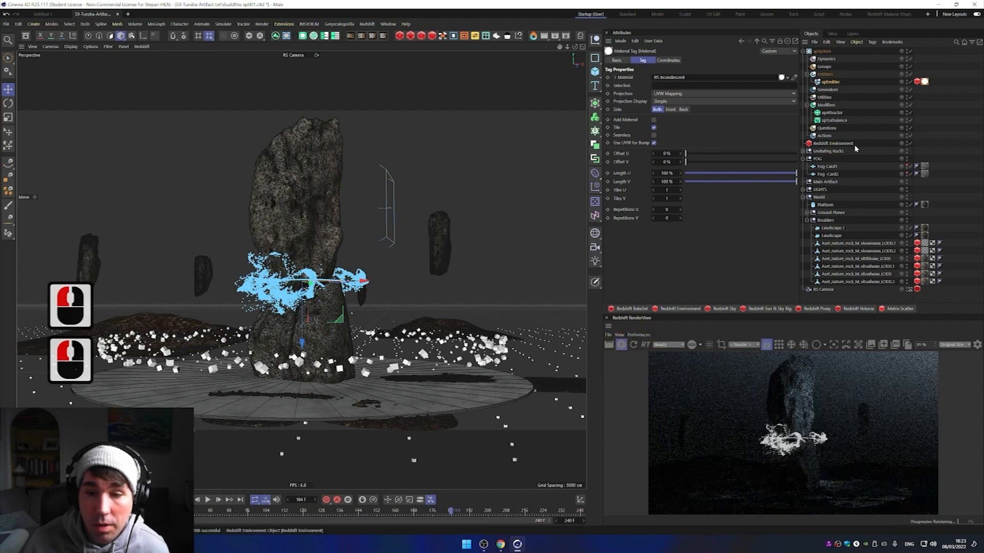
Step: Enable bloom in the render view, lower its threshold and softness, and raise its intensity for a strong particle glow
left_click(977, 345)
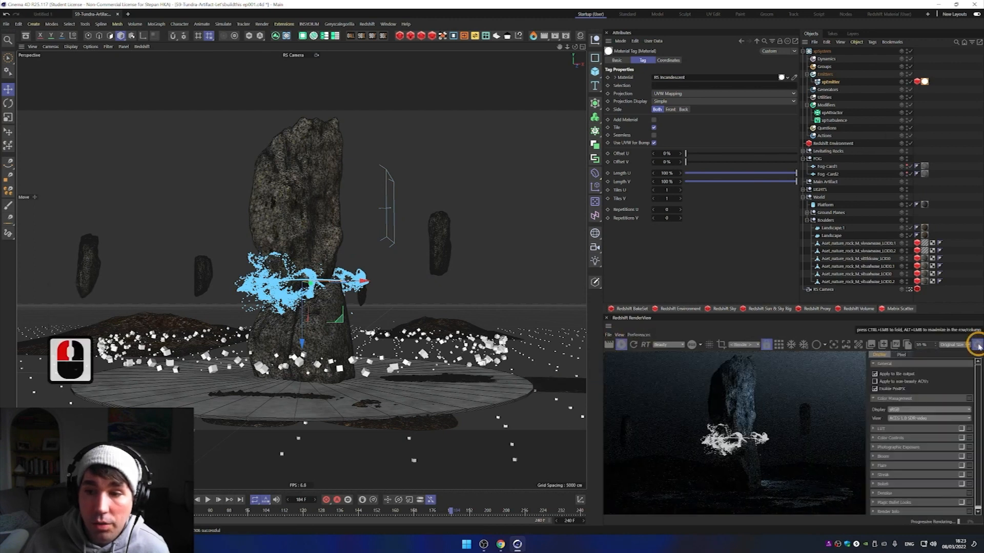
left_click(961, 456)
left_click(937, 456)
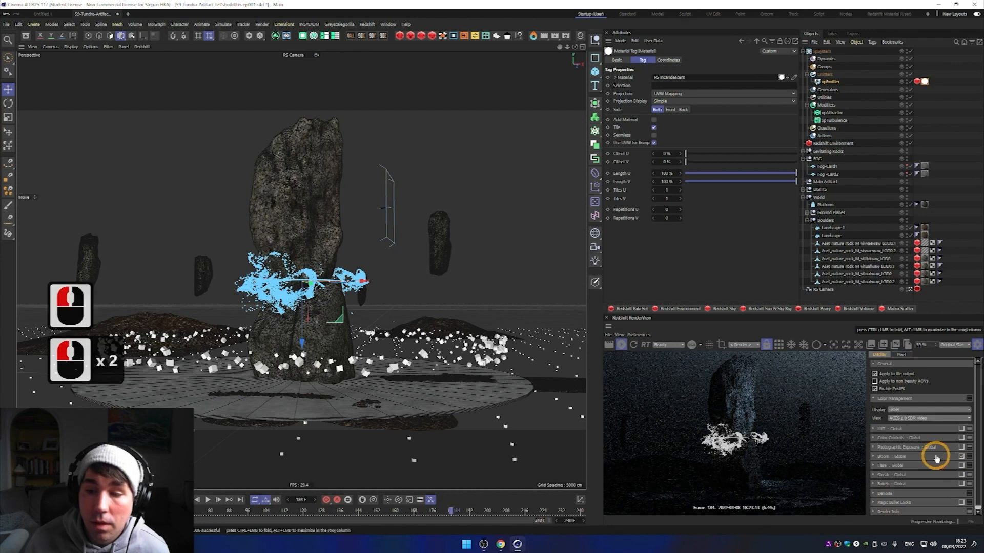
left_click(938, 458)
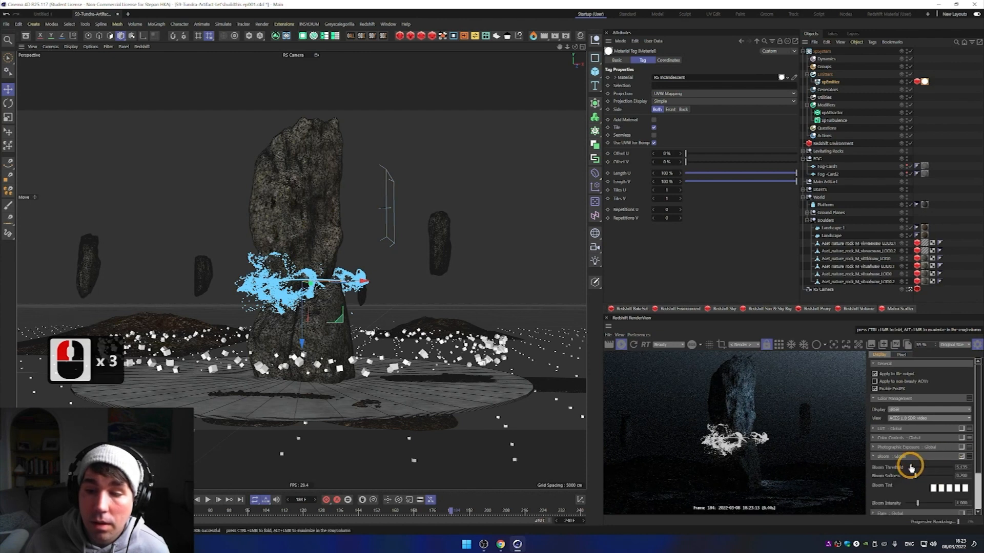
left_click(912, 468)
left_click_drag(910, 469, 907, 468)
left_click_drag(919, 504, 910, 477)
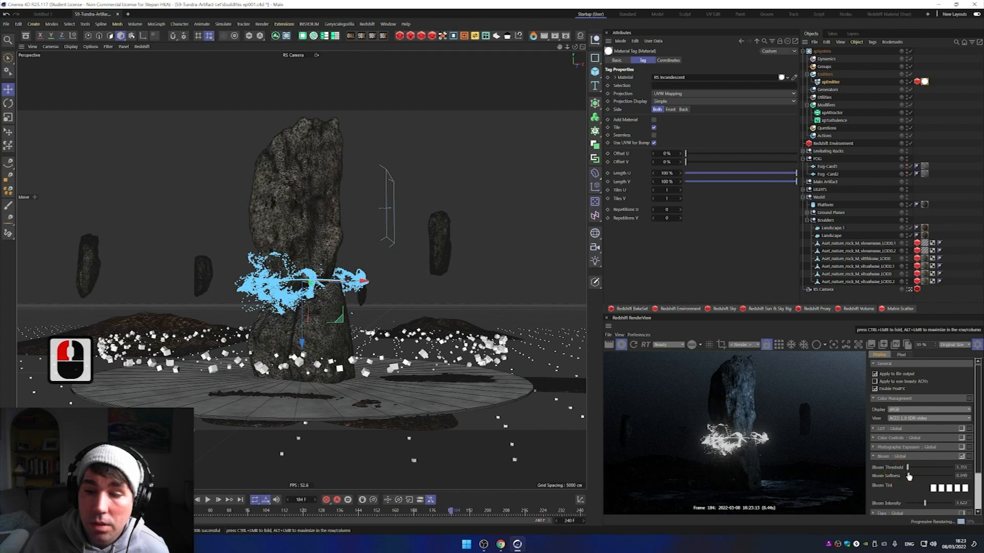
left_click_drag(924, 505, 943, 505)
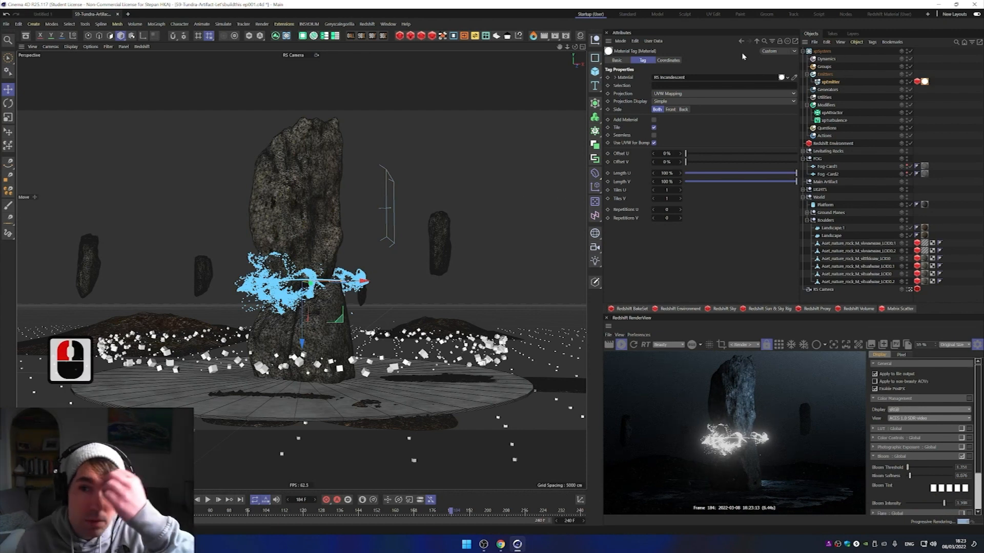
Step: Recolour the area light beside the upper rock dark blue (RGB 42, 68, 91) and set its intensity to 29.87
left_click(388, 208)
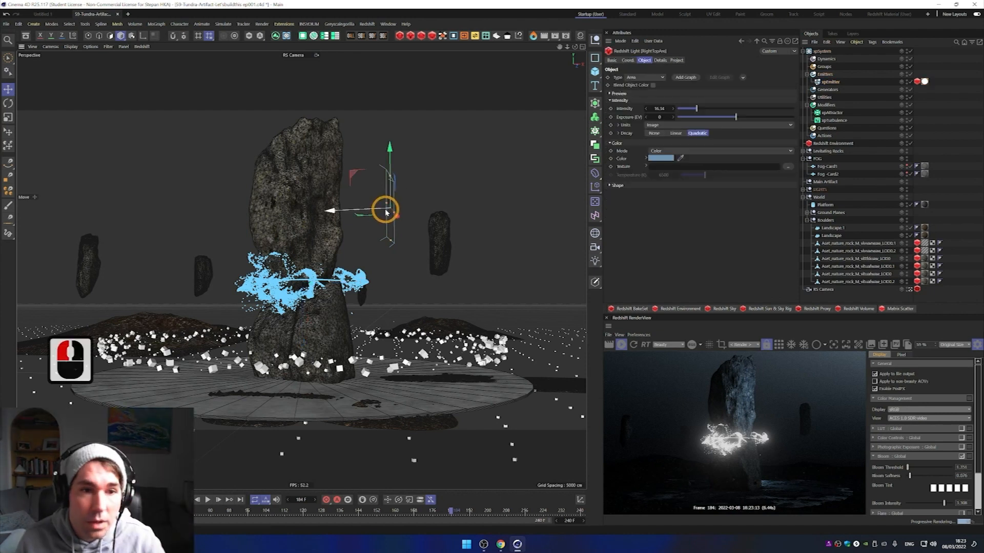
left_click(685, 109)
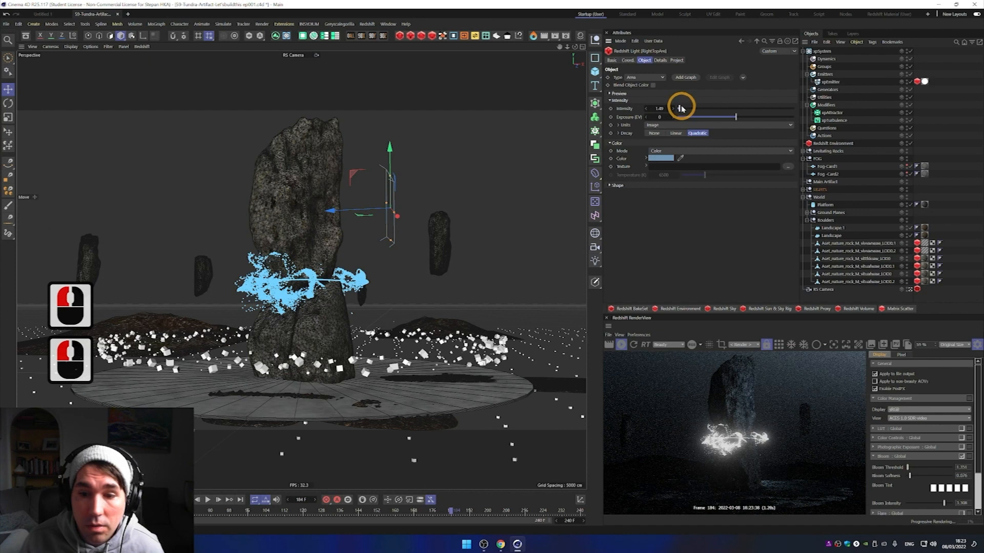
left_click(687, 109)
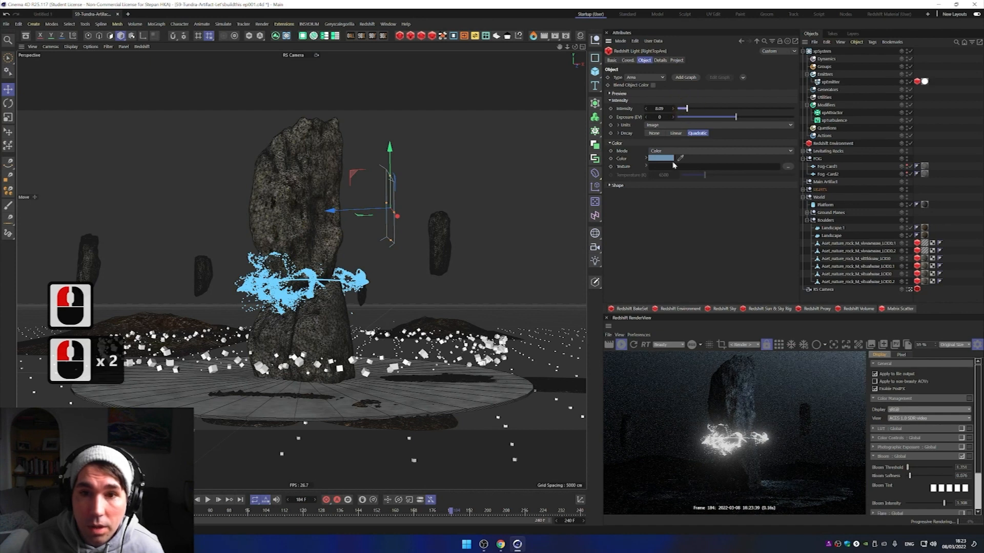
double_click(668, 159)
left_click(603, 235)
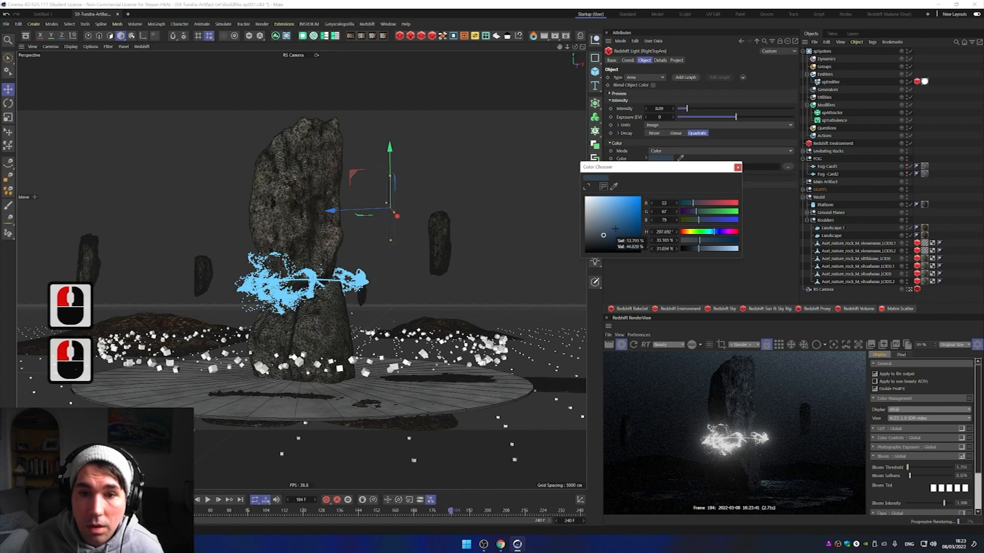
left_click(615, 232)
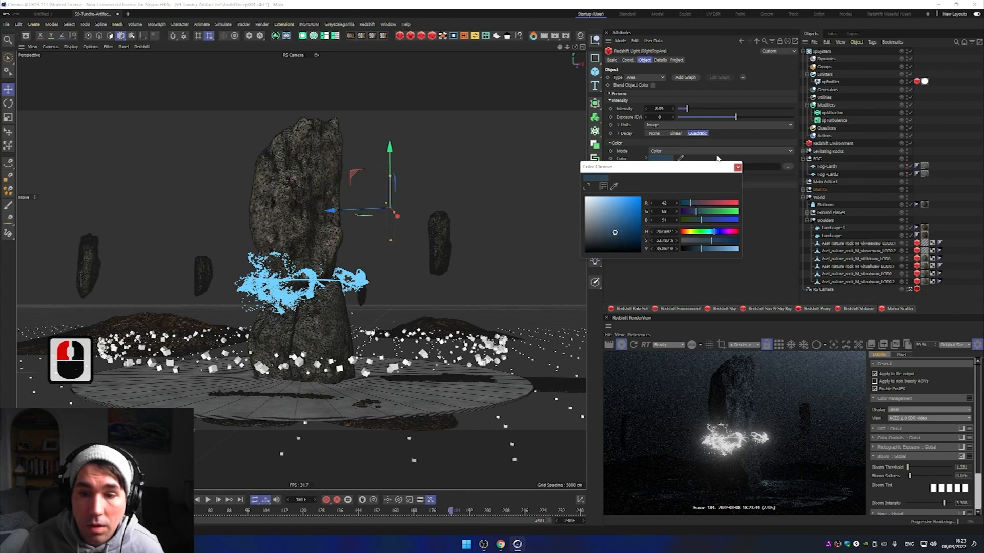
left_click(700, 108)
left_click(705, 108)
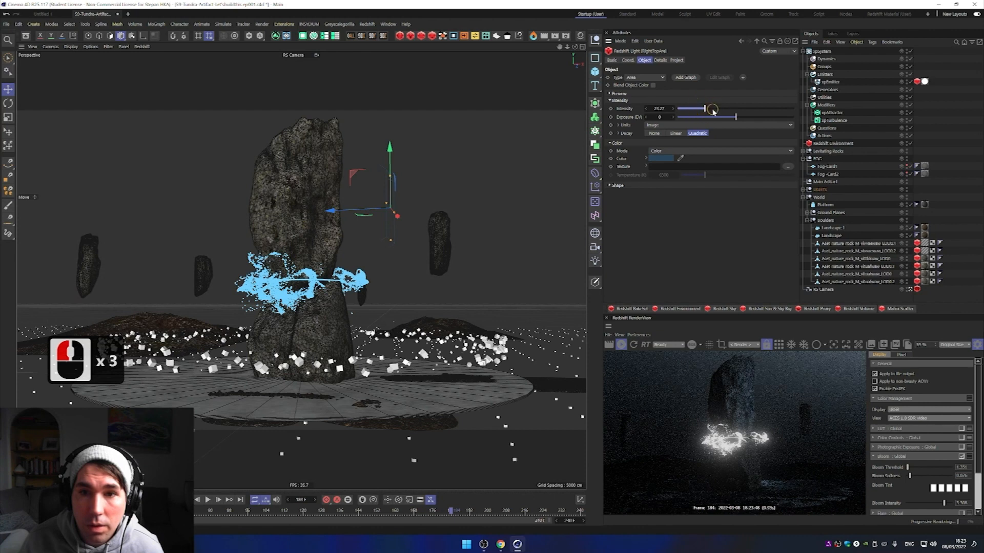
left_click(713, 109)
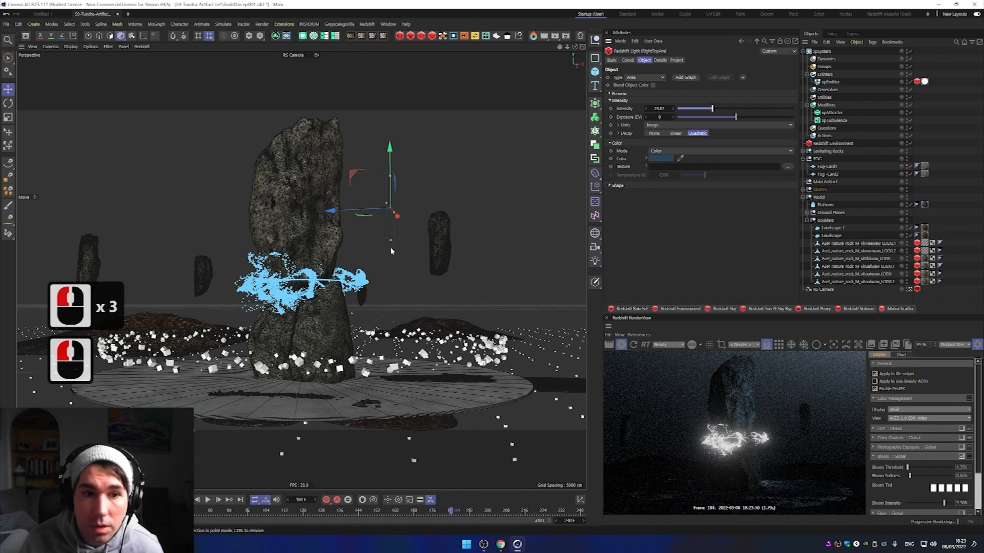
Step: Shrink the blue area light and move it close to the main rocks, beside the joint just above the particles
left_click(391, 221)
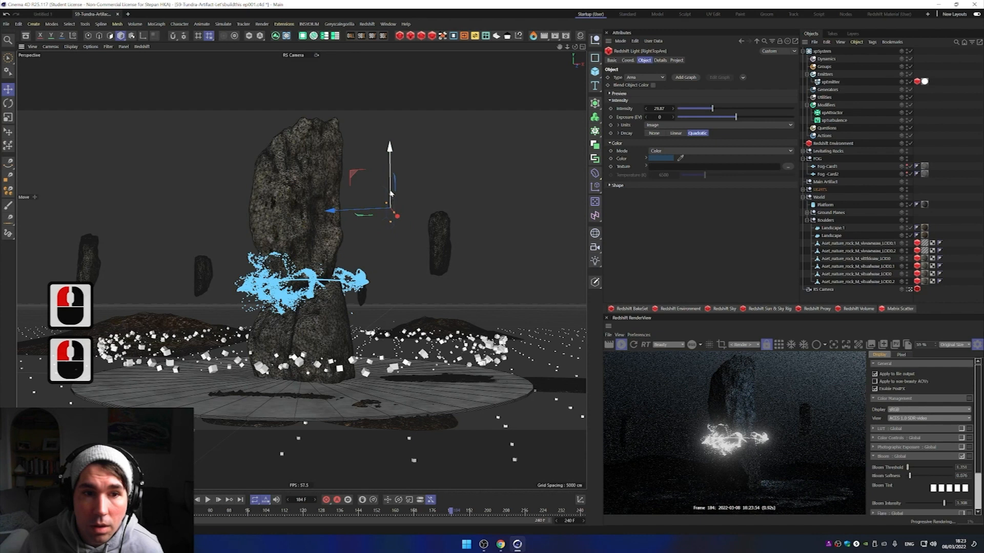
left_click_drag(390, 148, 391, 123)
left_click_drag(338, 190, 302, 185)
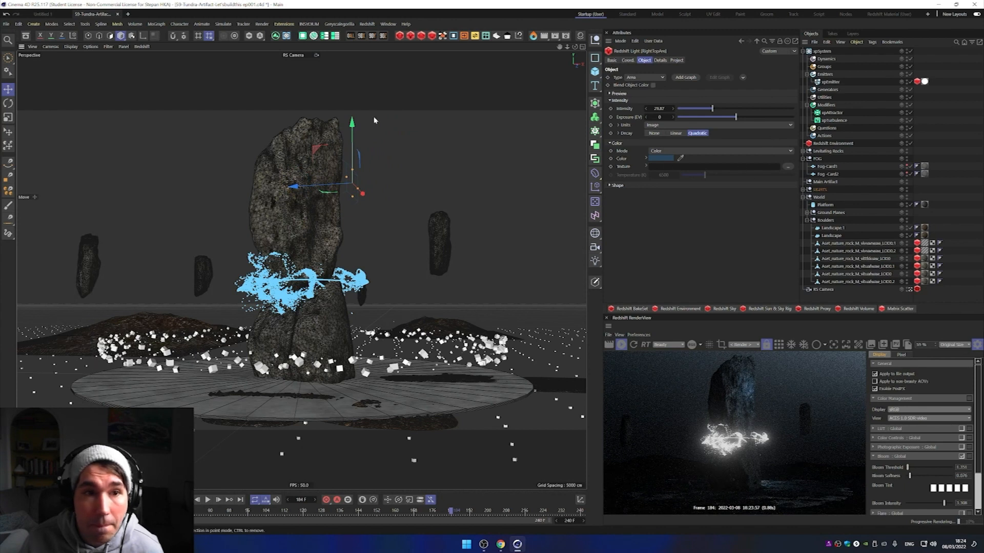
left_click_drag(352, 122, 352, 78)
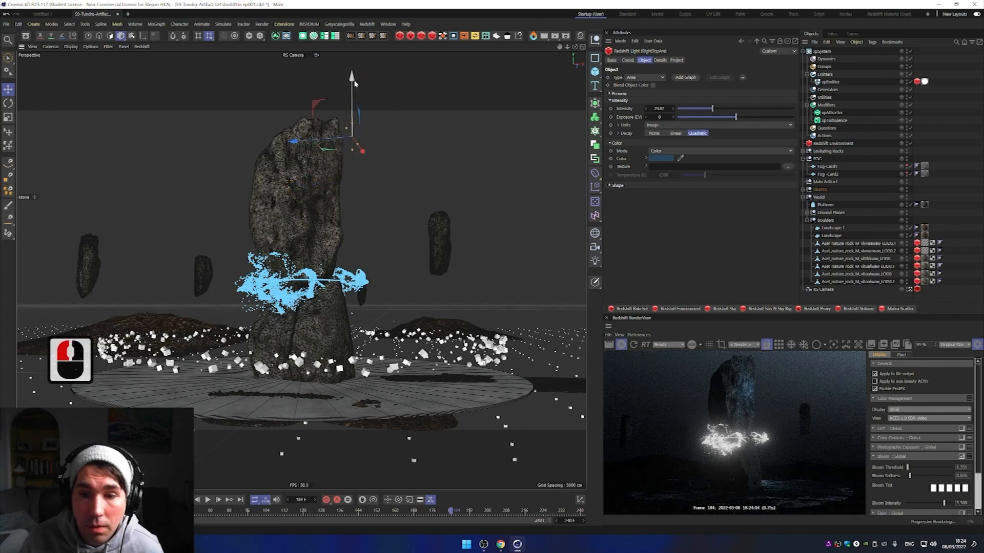
left_click(353, 159)
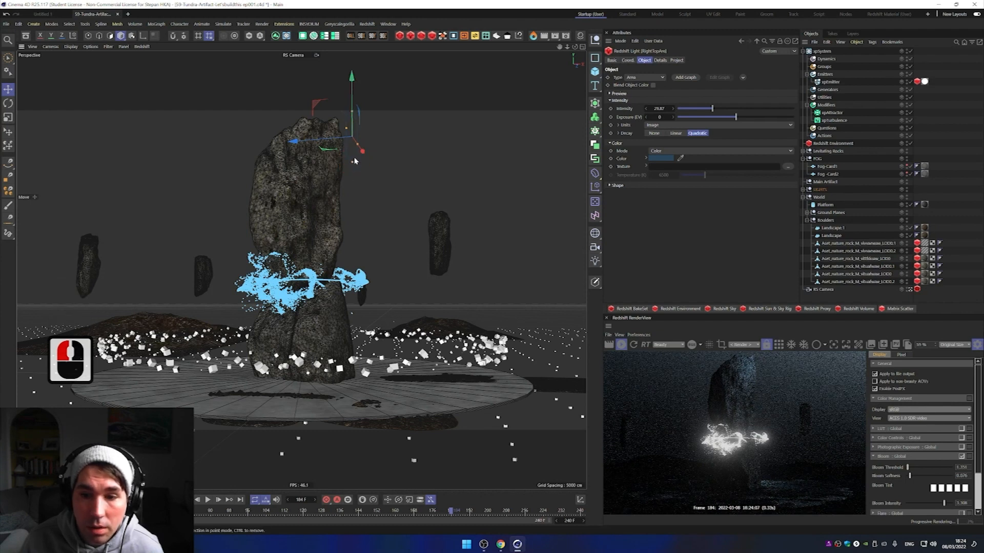
left_click_drag(352, 78, 349, 184)
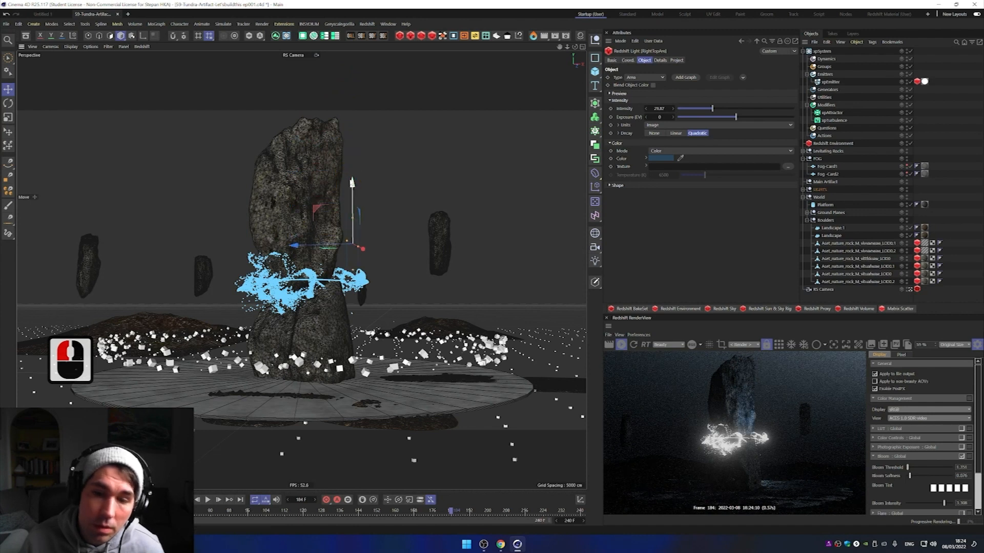
left_click_drag(352, 183, 373, 193)
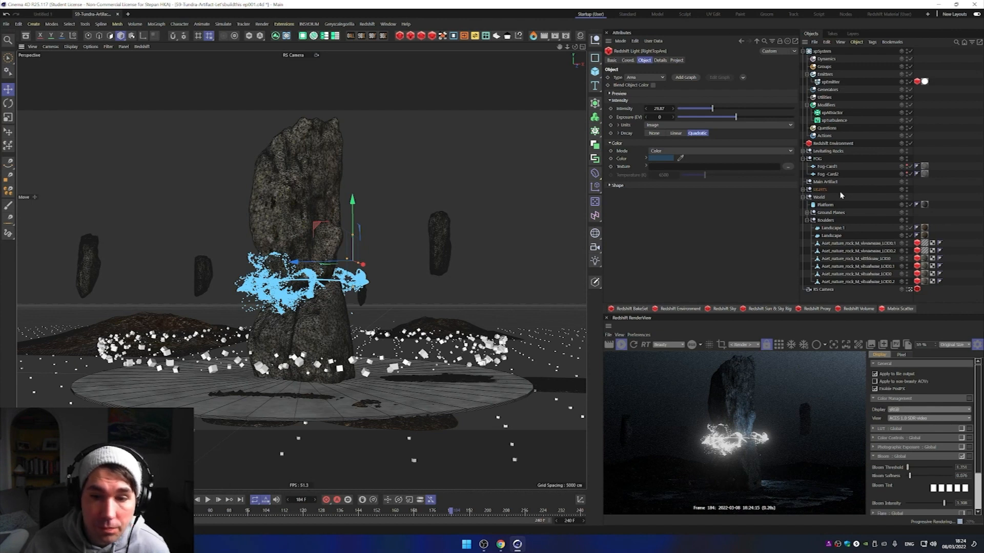
Step: Set the particle scale multiplier in the emitter's Redshift Object tag to 0.1
left_click(830, 83)
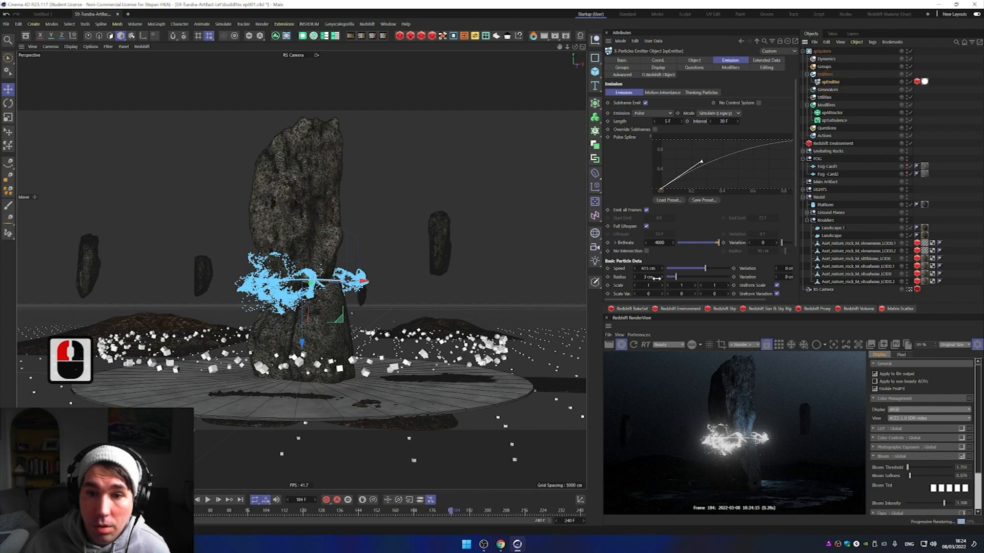
left_click(917, 81)
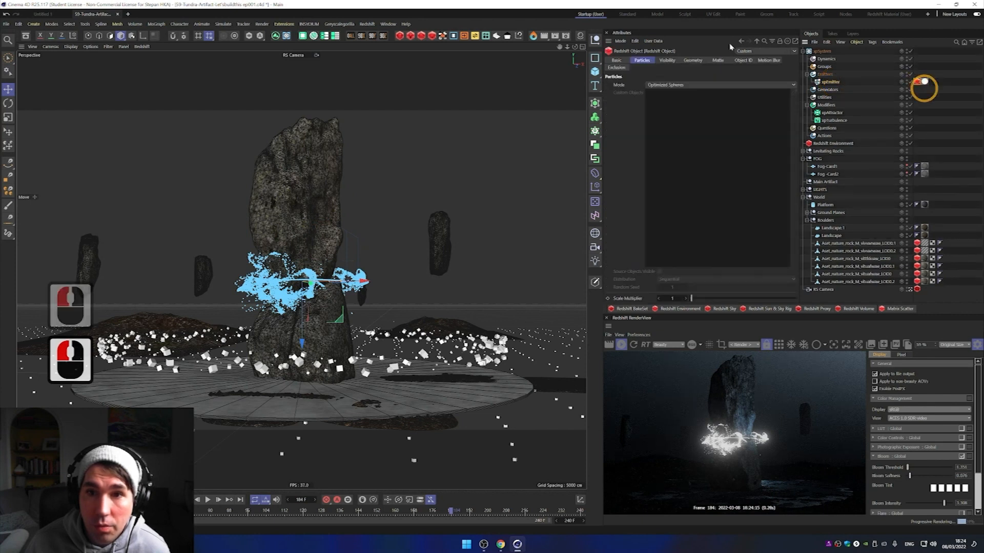
double_click(672, 299)
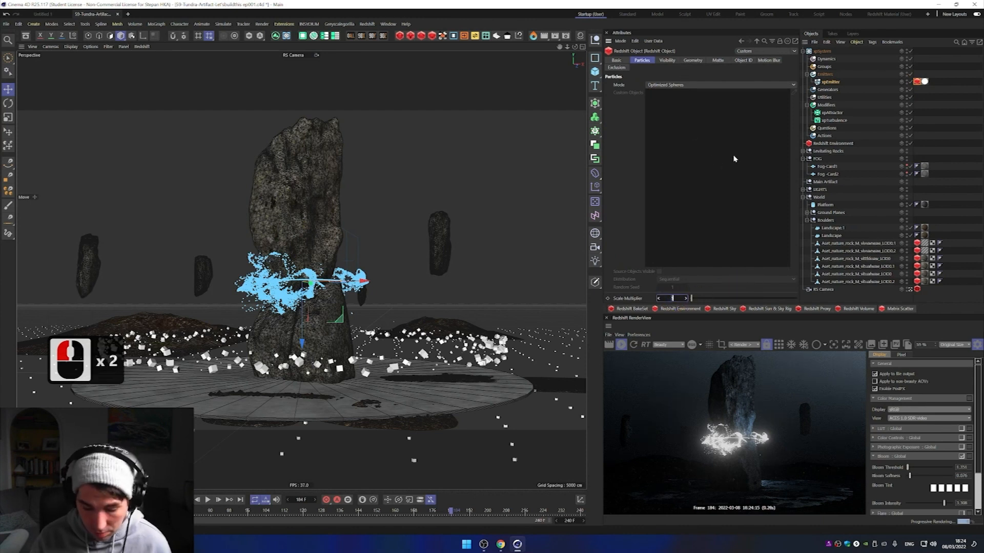
type("0.1")
key("Return")
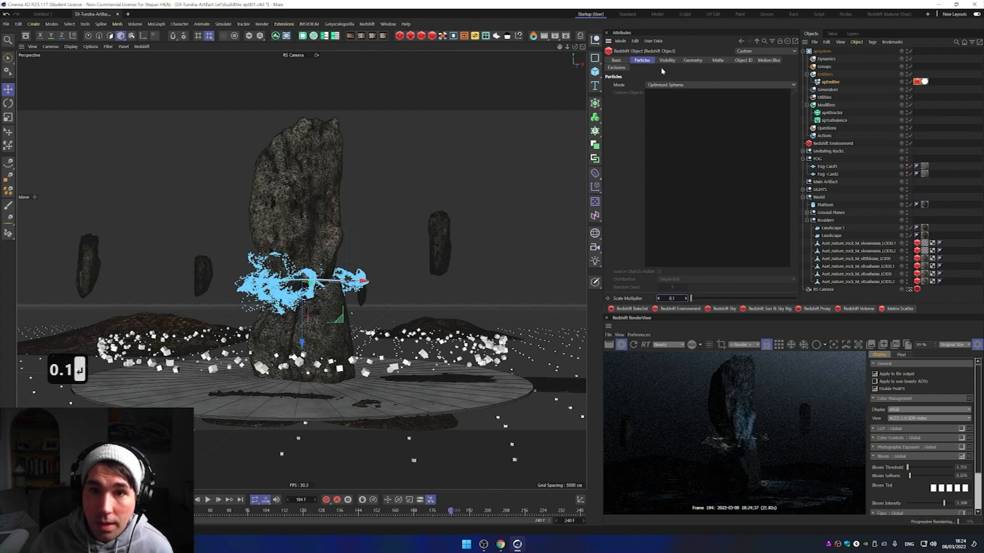
Step: Set the emitter's birthrate to 8000 and hide the render view's display settings
left_click(830, 82)
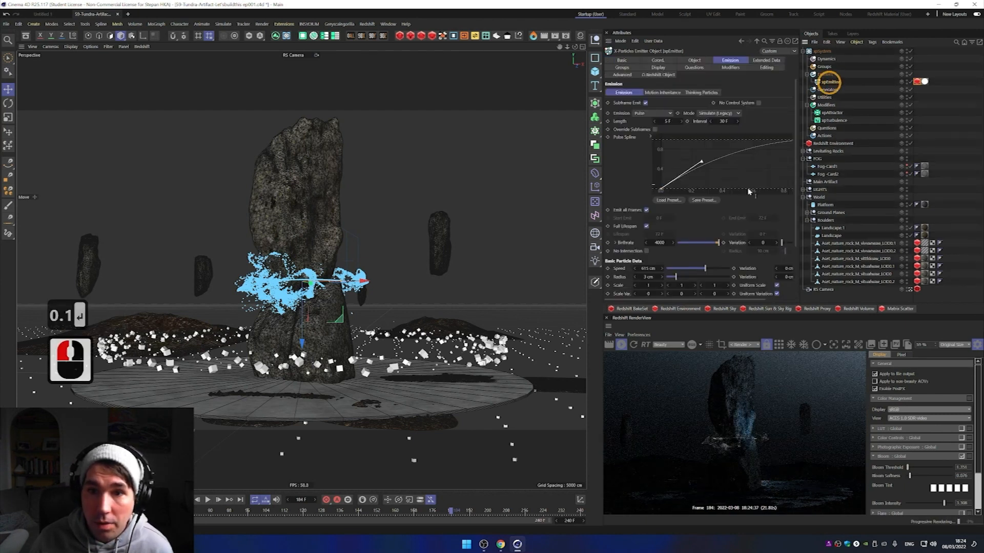
left_click(661, 242)
type("80")
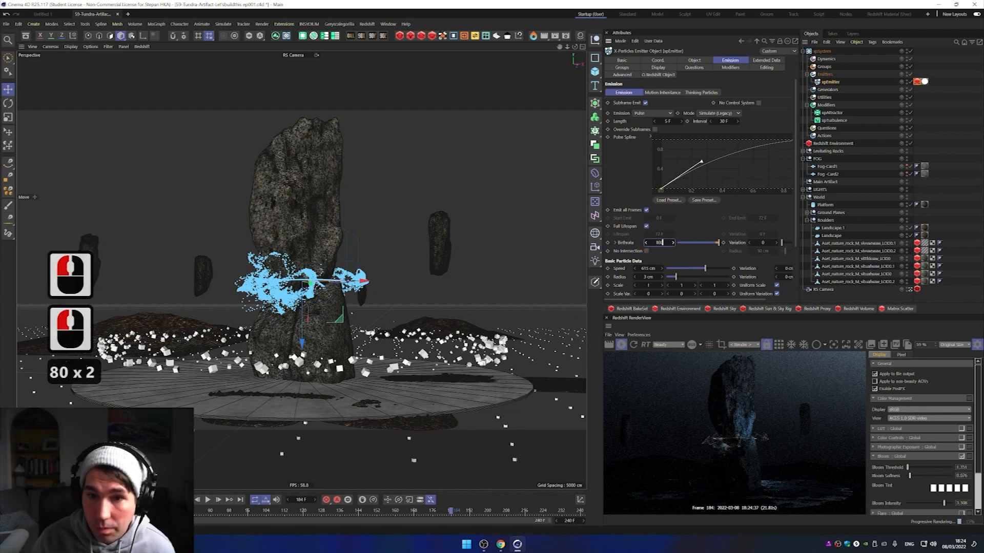
key("Return")
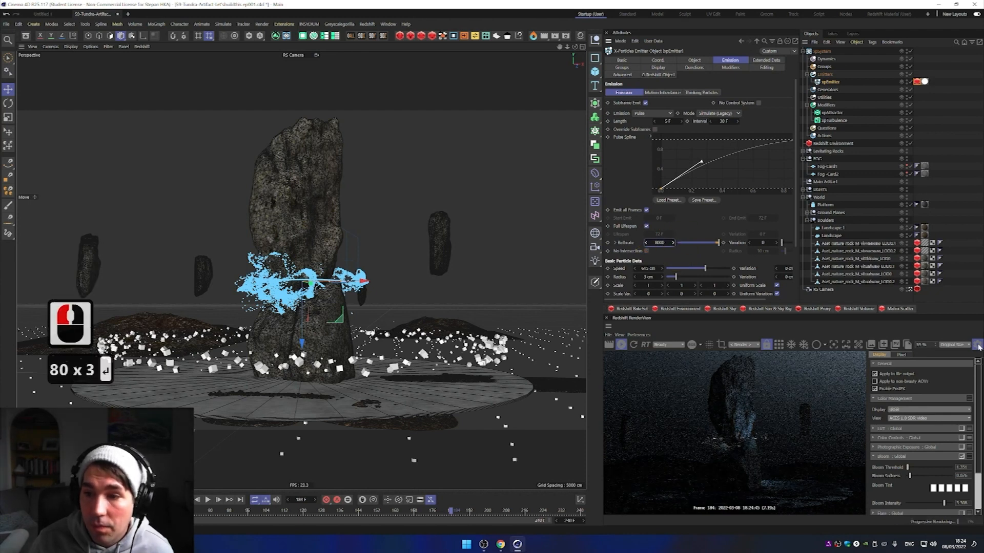
left_click(978, 346)
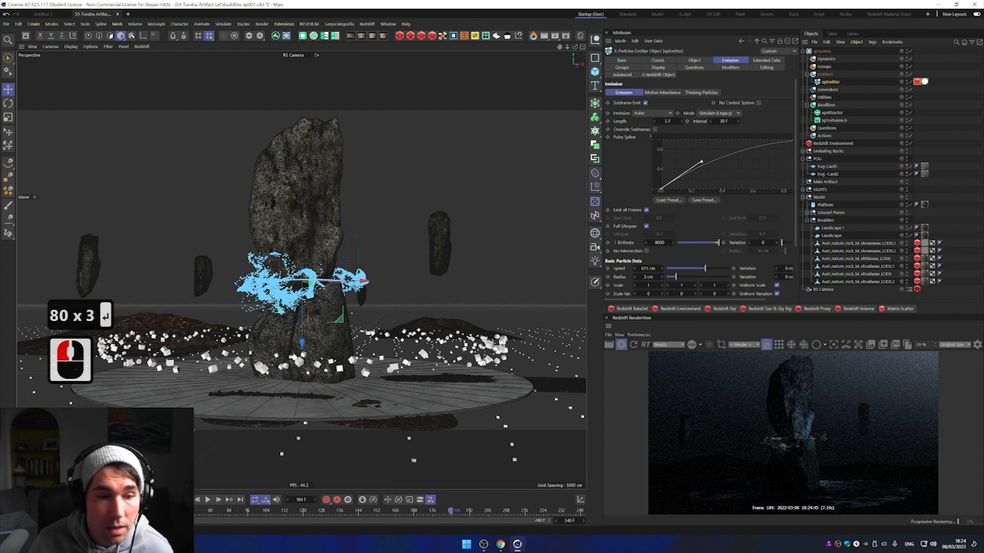
Step: Replay the particle simulation from the start, stop it at frame 104 and render that frame in the Redshift view
left_click(175, 500)
left_click(208, 500)
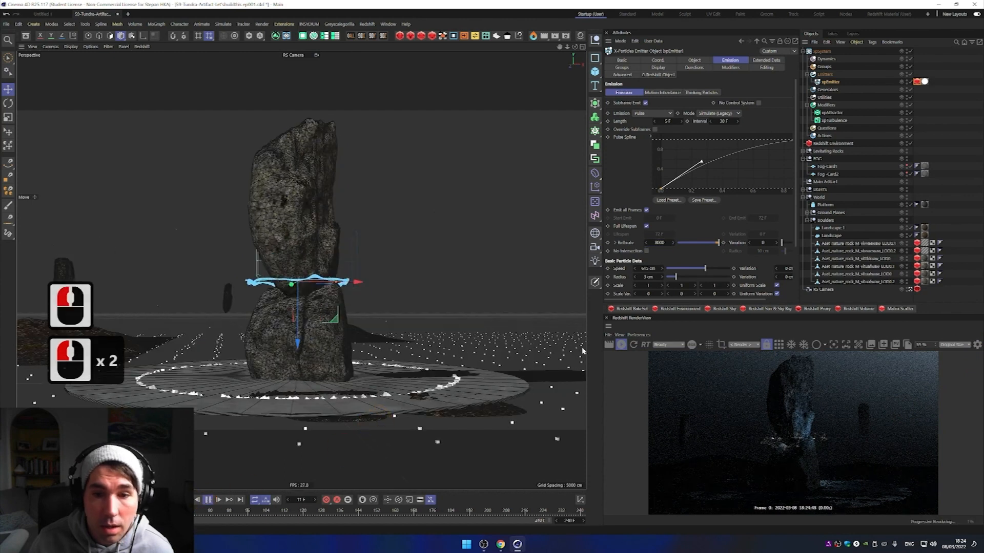
left_click(621, 345)
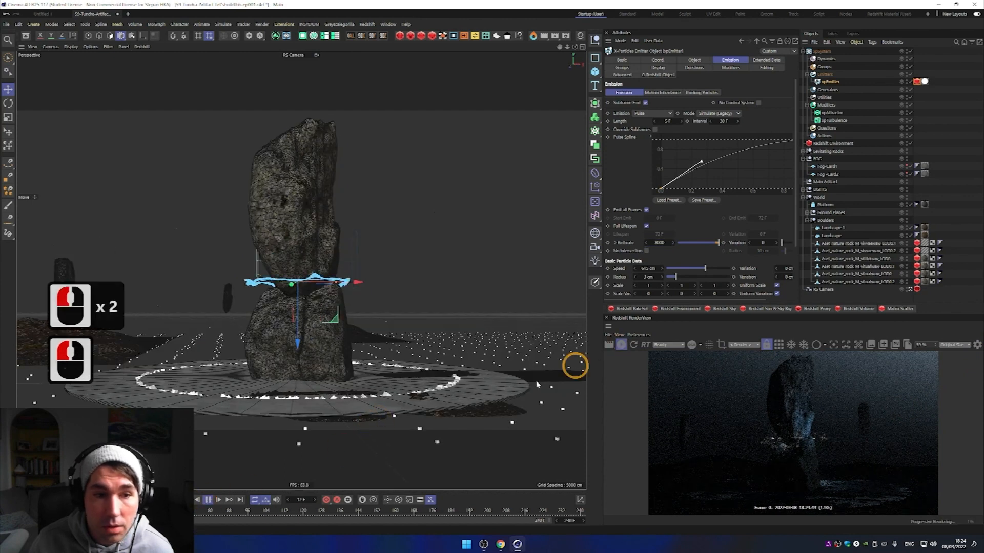
left_click(208, 501)
left_click(684, 353)
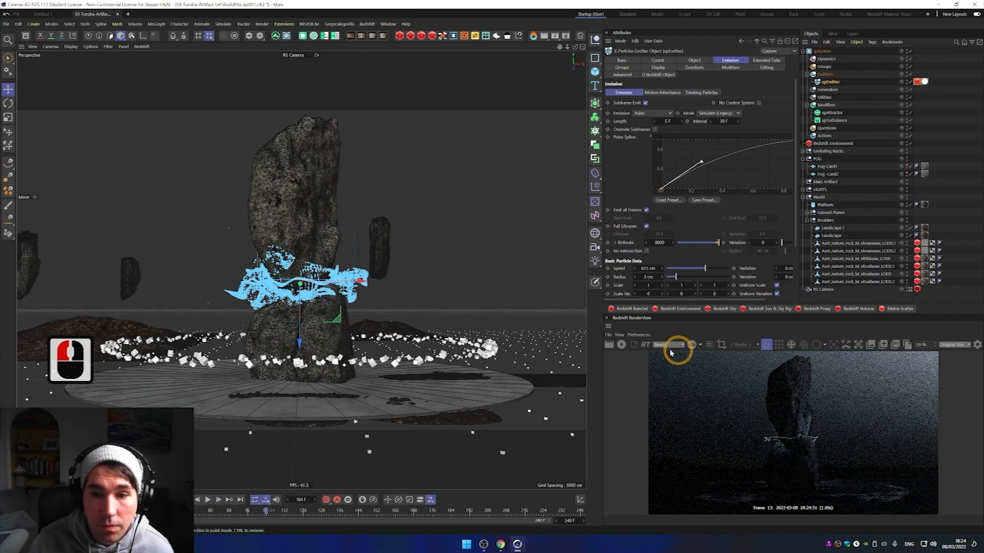
left_click(621, 345)
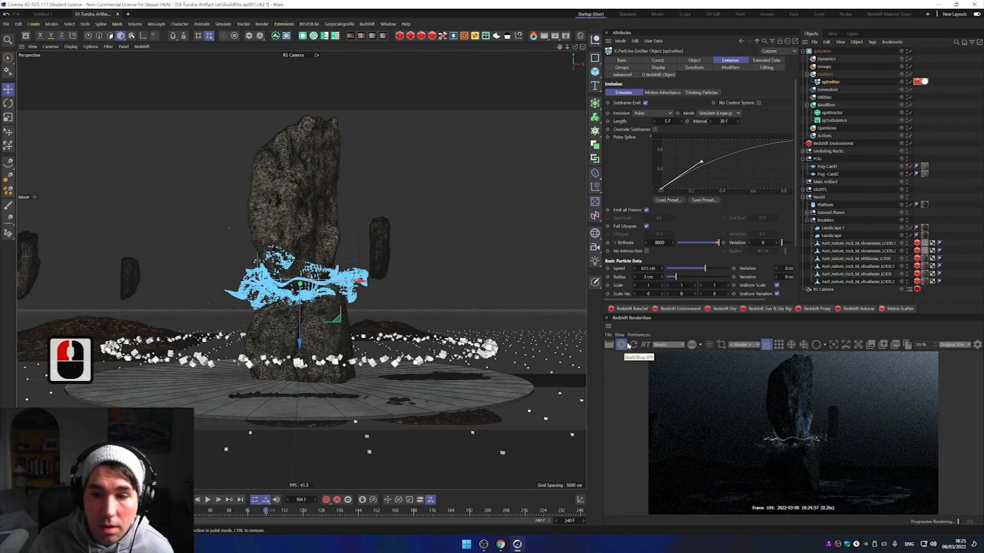
Step: Set the emitter's birthrate to 20000 and run the simulation again up to frame 148 for a new test render
left_click_drag(654, 244, 683, 241)
type("200")
key("Return")
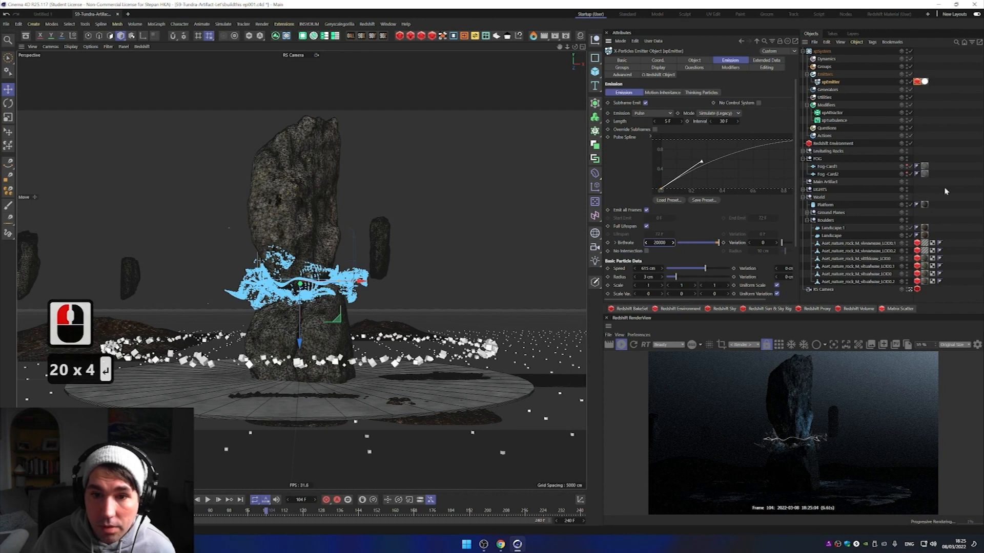
left_click(621, 346)
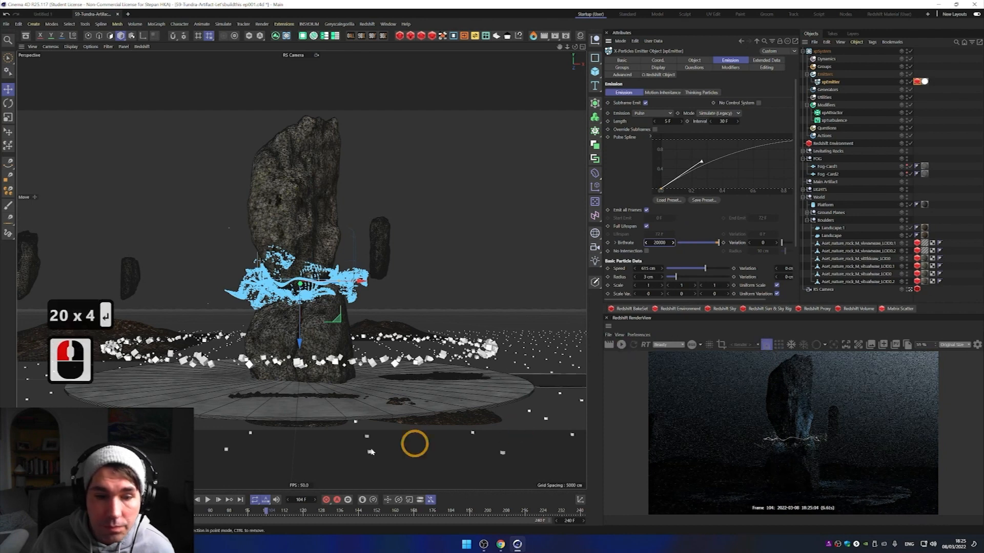
left_click(196, 500)
left_click(208, 499)
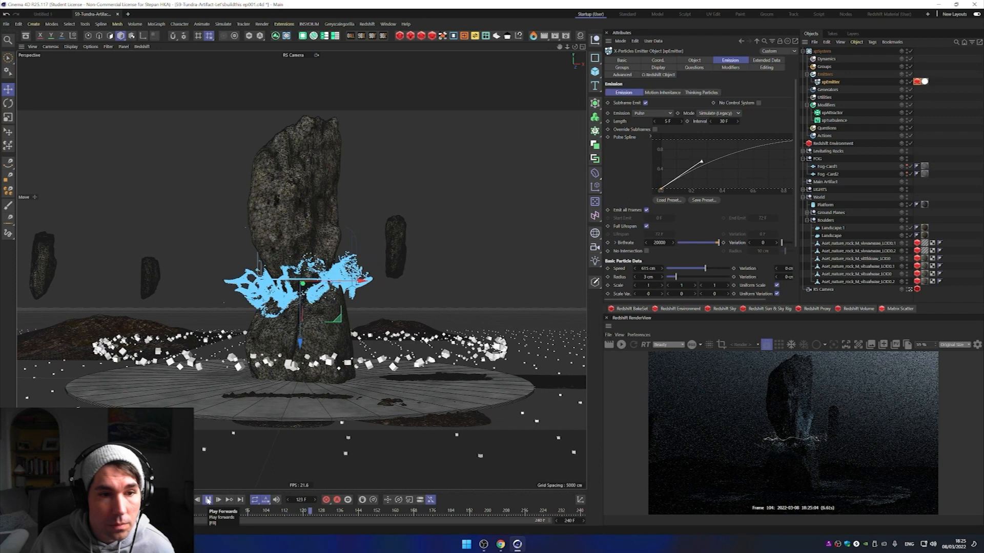
left_click(208, 500)
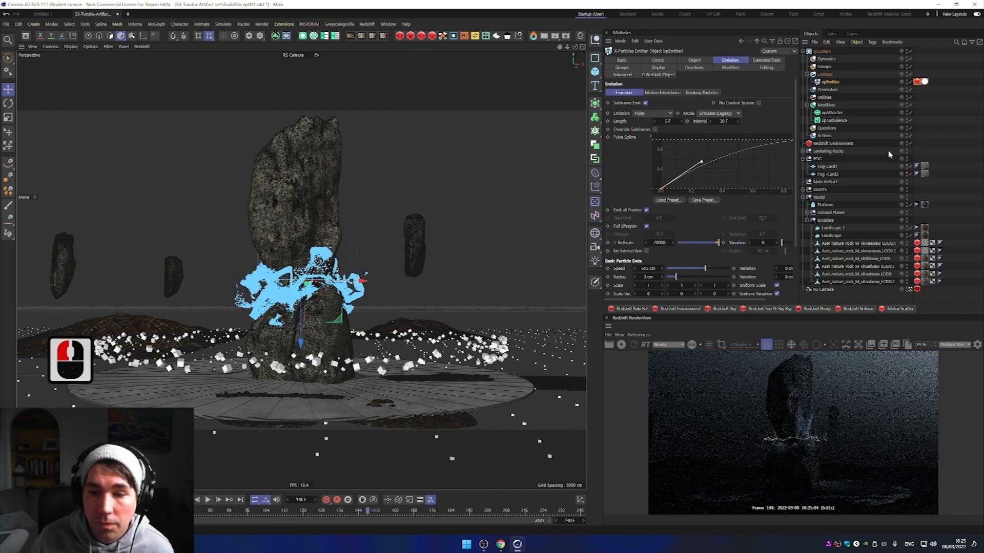
left_click(621, 345)
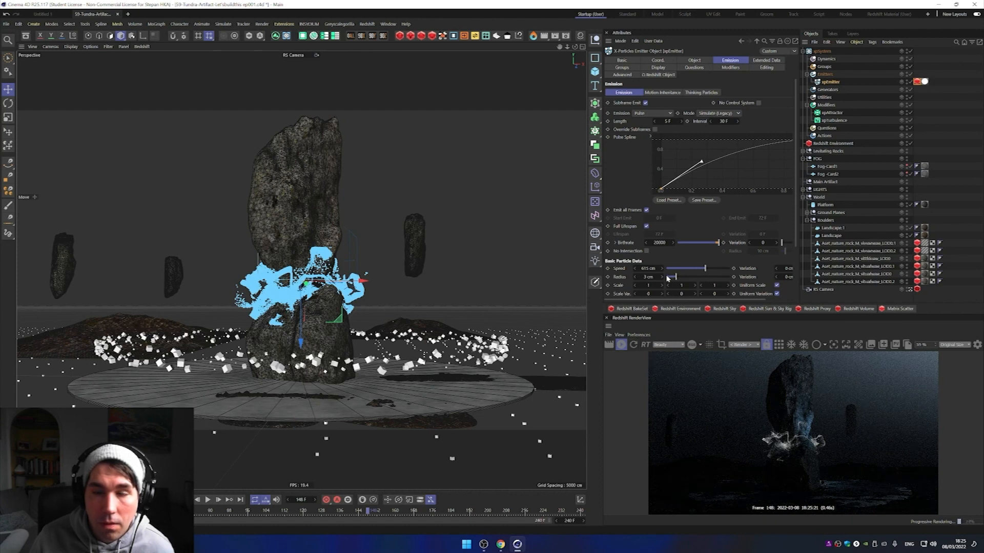
Step: Set the particle scale multiplier in the emitter's Redshift Object tag to 0.2
left_click(916, 82)
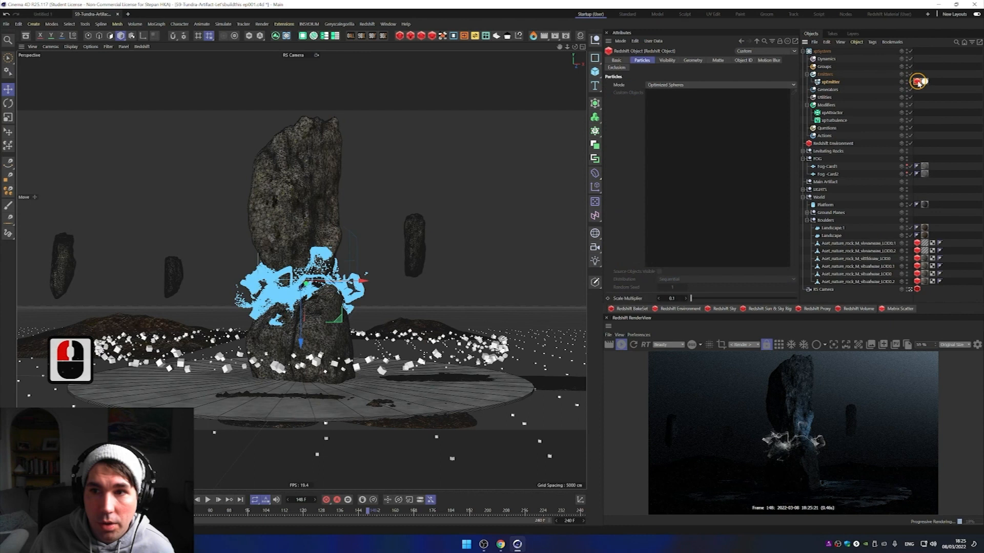
left_click(917, 82)
left_click(669, 298)
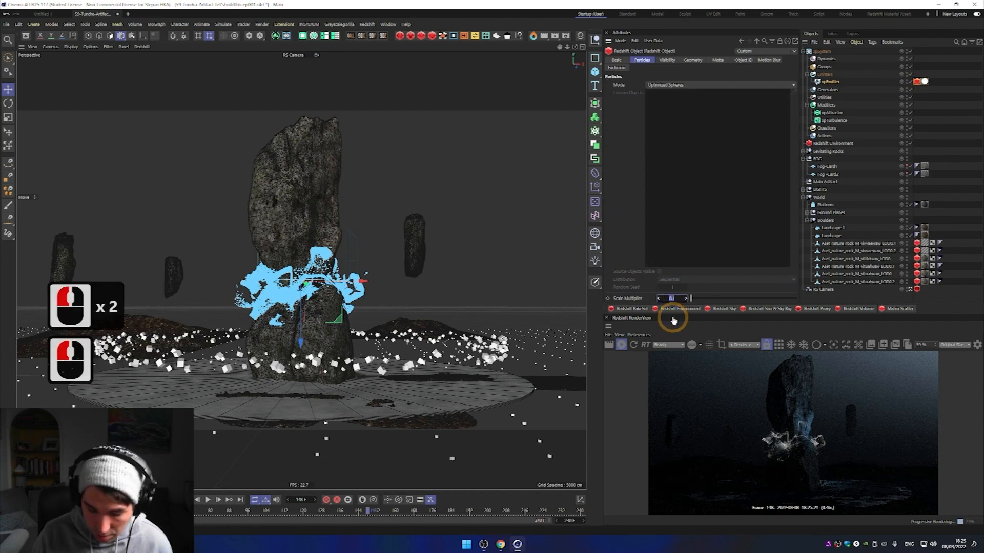
type("0.")
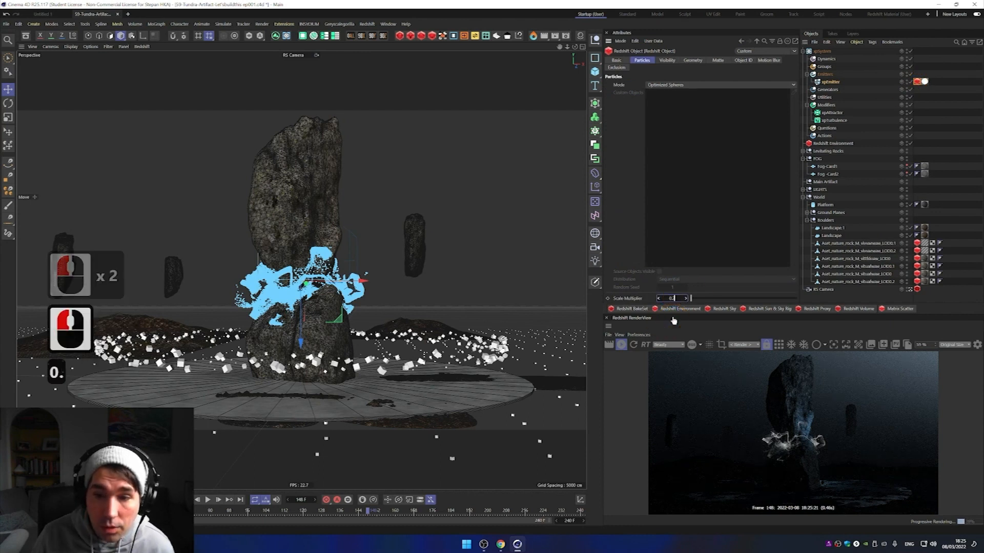
type("2")
key("Return")
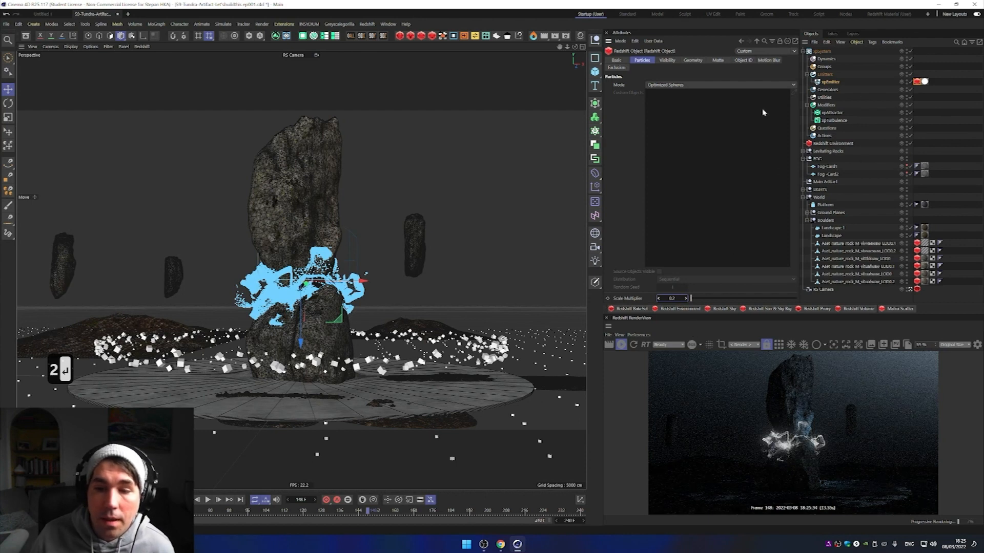
Step: Raise the emitter's birthrate to 40000, restart the simulation from the first frame and pause the live render
left_click(830, 82)
left_click(659, 242)
type("40000")
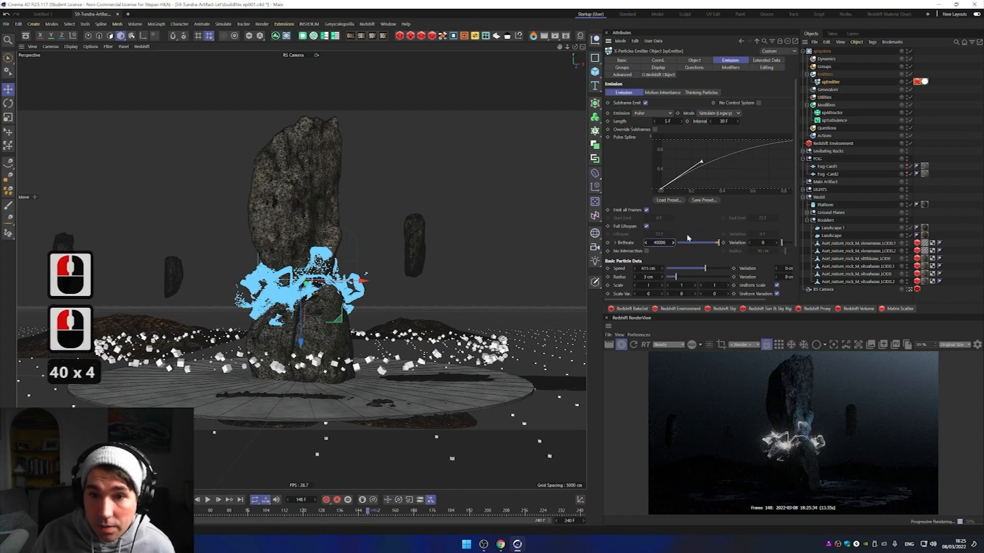
key("Return")
left_click(175, 499)
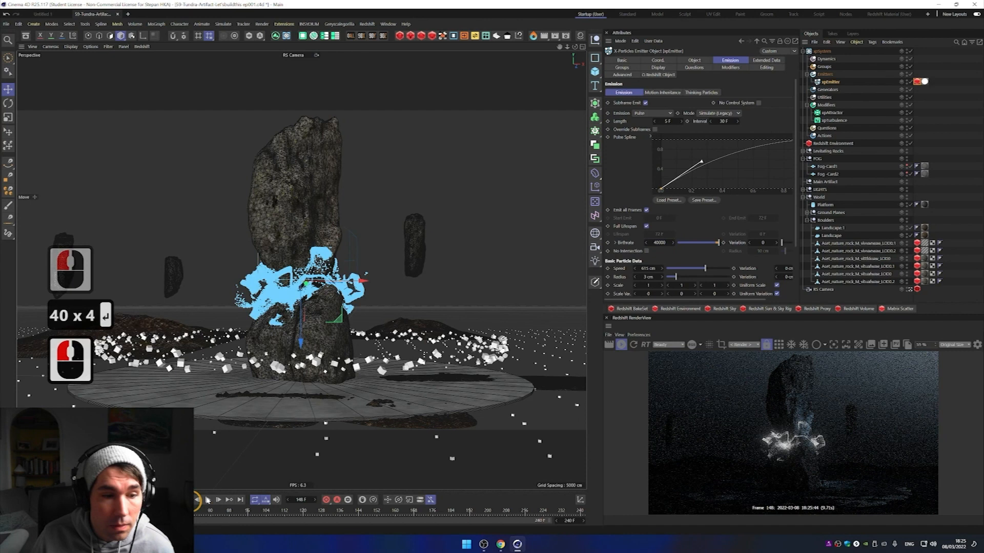
left_click(208, 499)
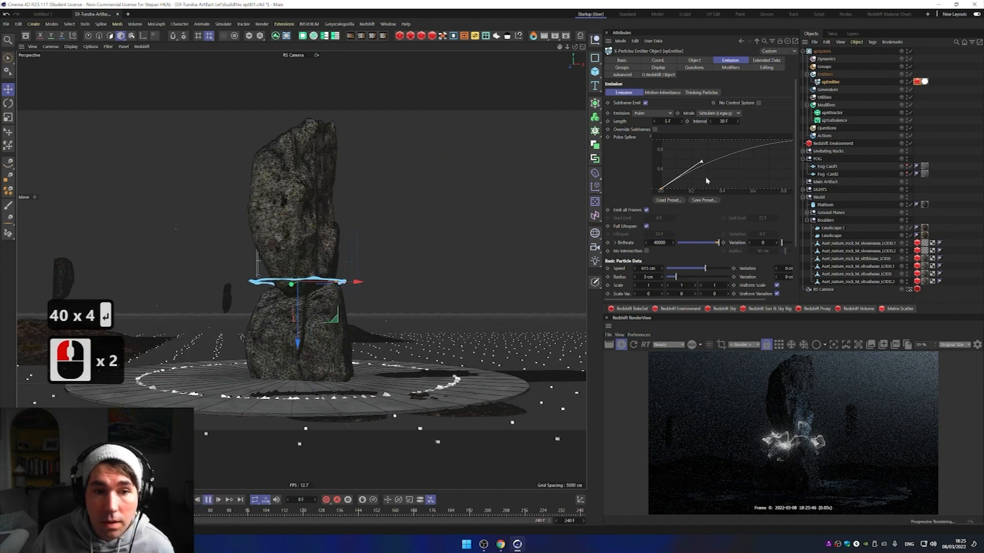
left_click(620, 345)
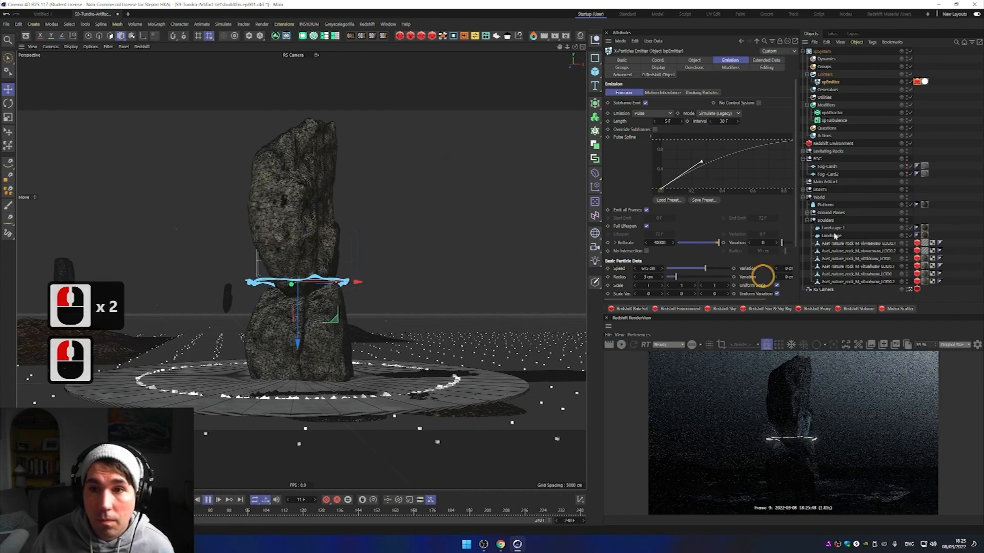
Step: Try xpAttractor forces of 20 and 26 while the simulation plays, and rewind it
left_click(831, 112)
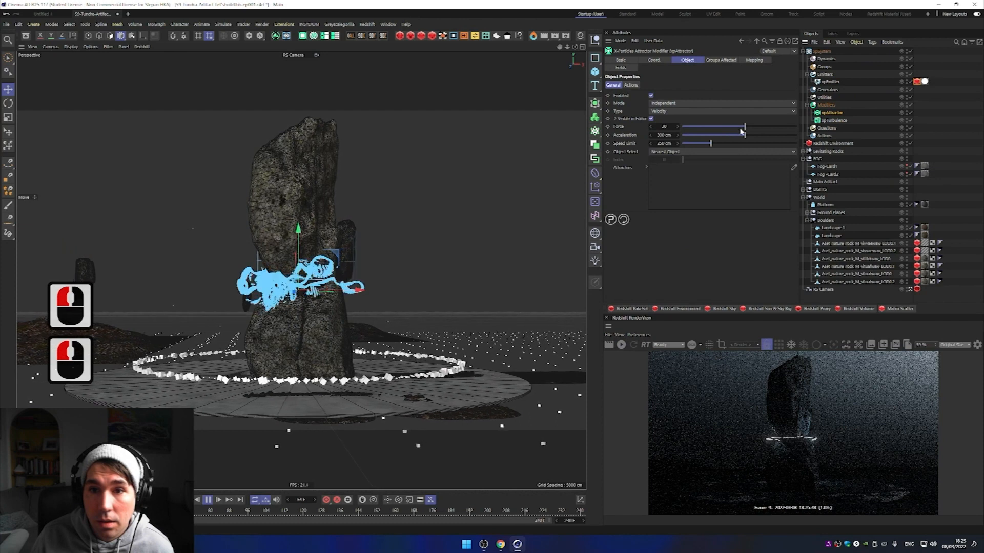
left_click_drag(745, 129, 743, 127)
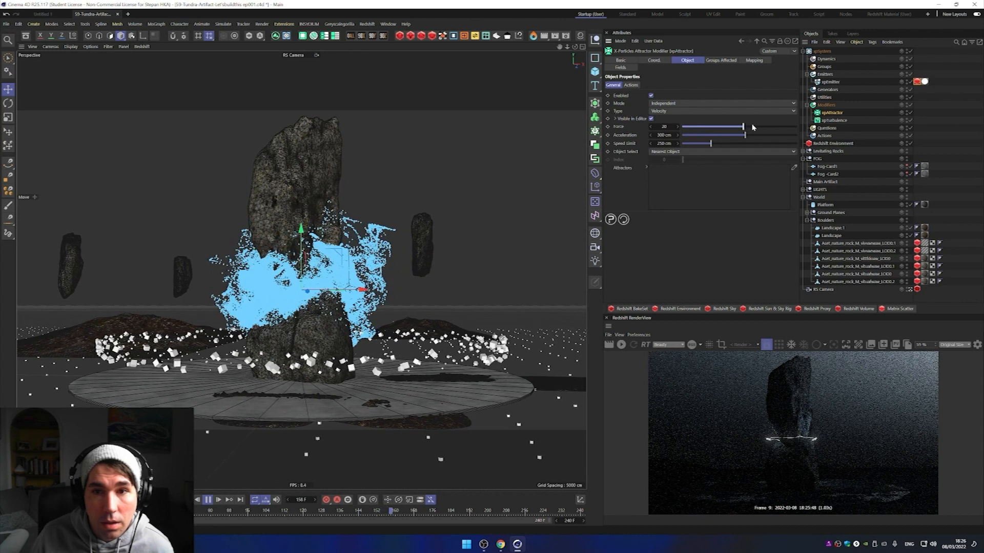
left_click_drag(743, 128, 745, 129)
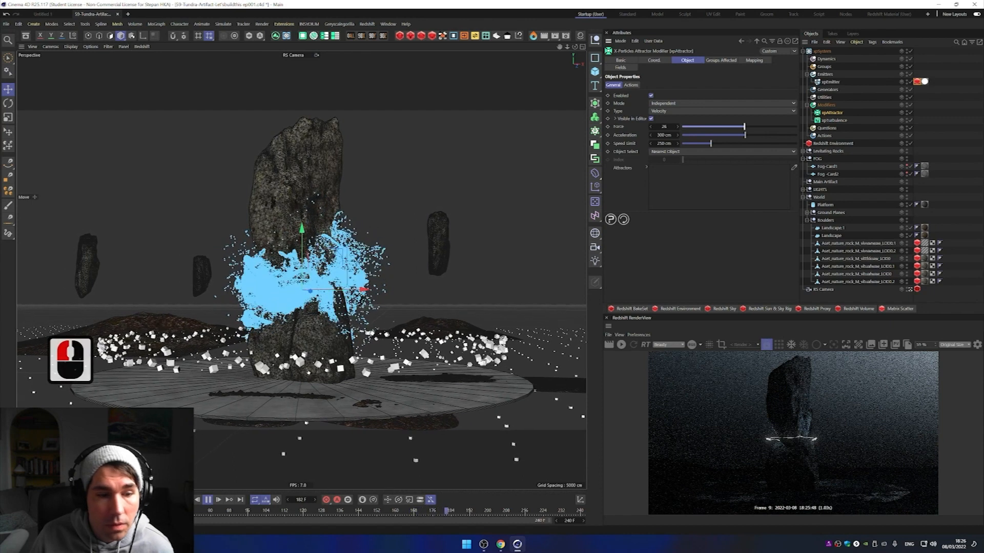
left_click(176, 500)
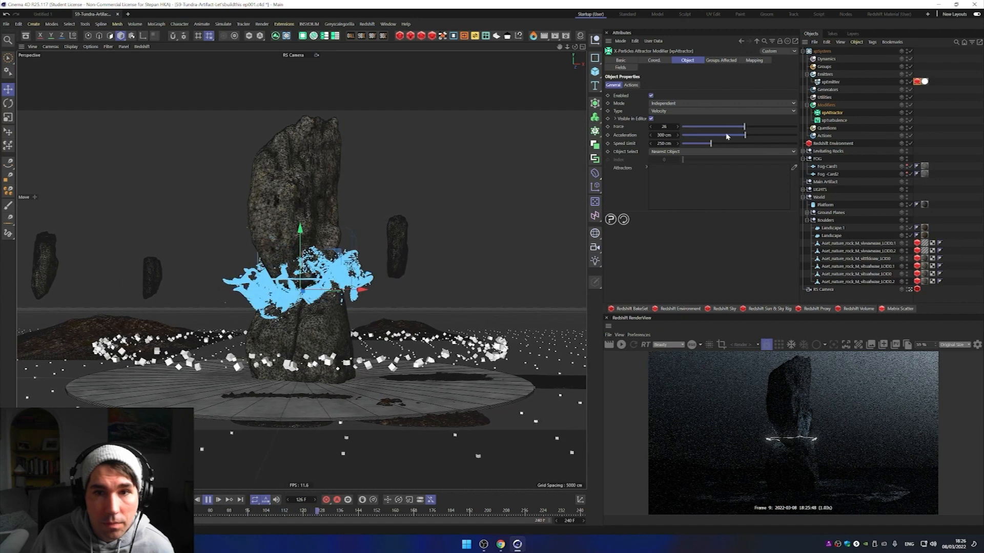
Step: Reset the xpAttractor's force to 30 and replay the simulation from the start
left_click(666, 127)
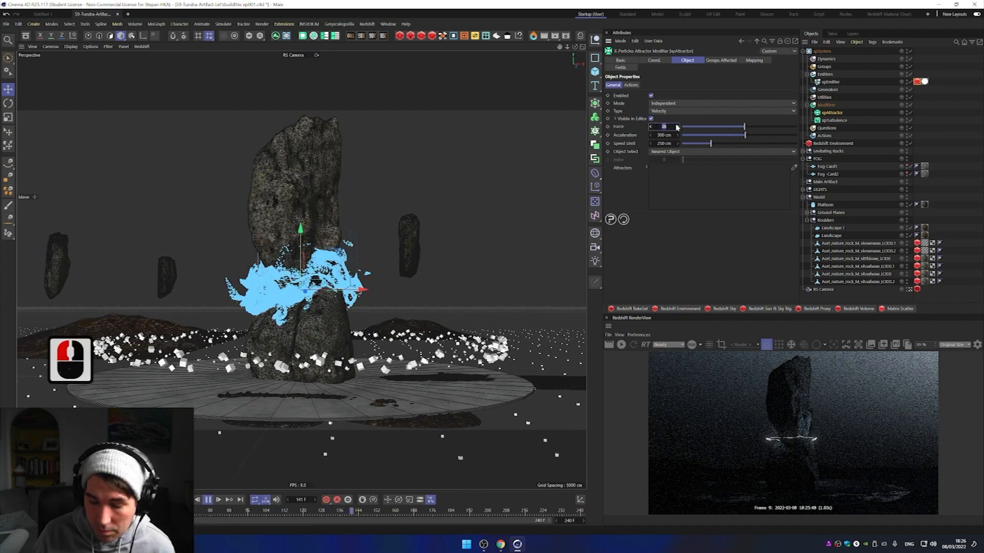
type("30")
key("Return")
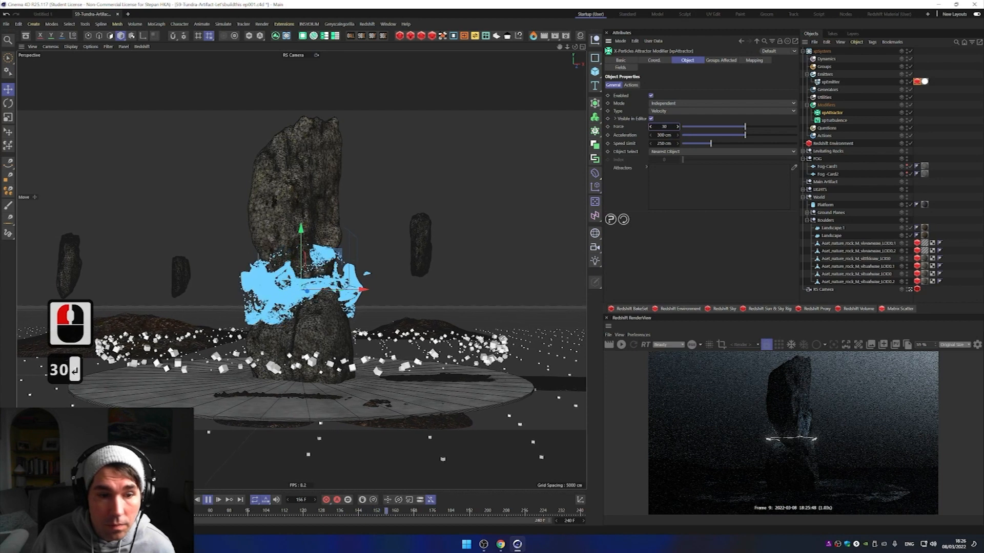
left_click(175, 499)
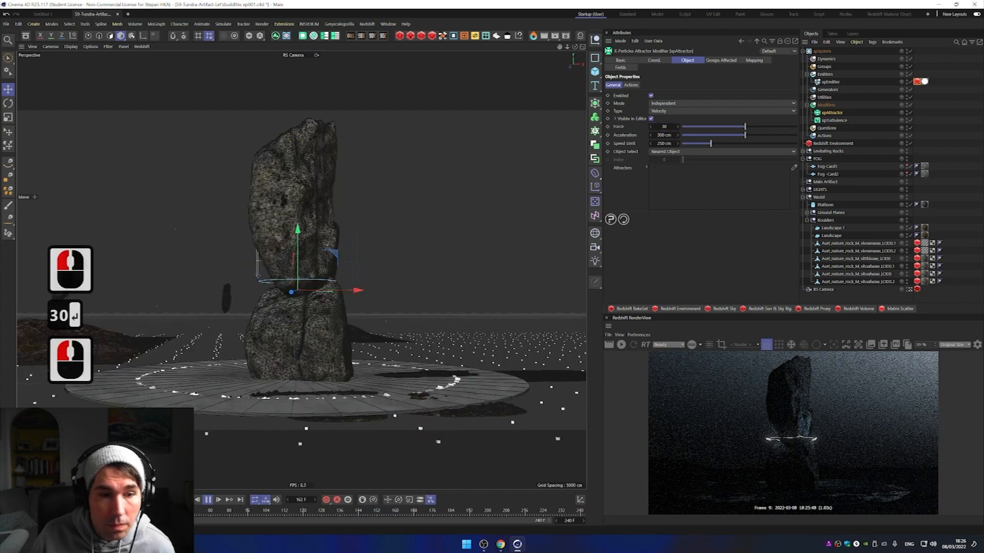
Step: Set the xpAttractor's force to 15, stop the simulation at frame 96 and render that frame
left_click(667, 127)
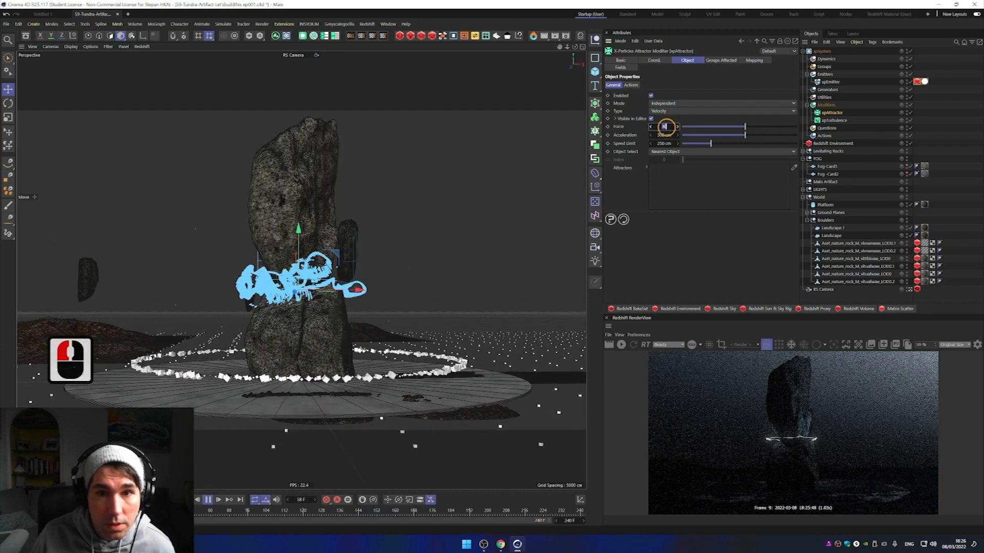
type("15")
key("Return")
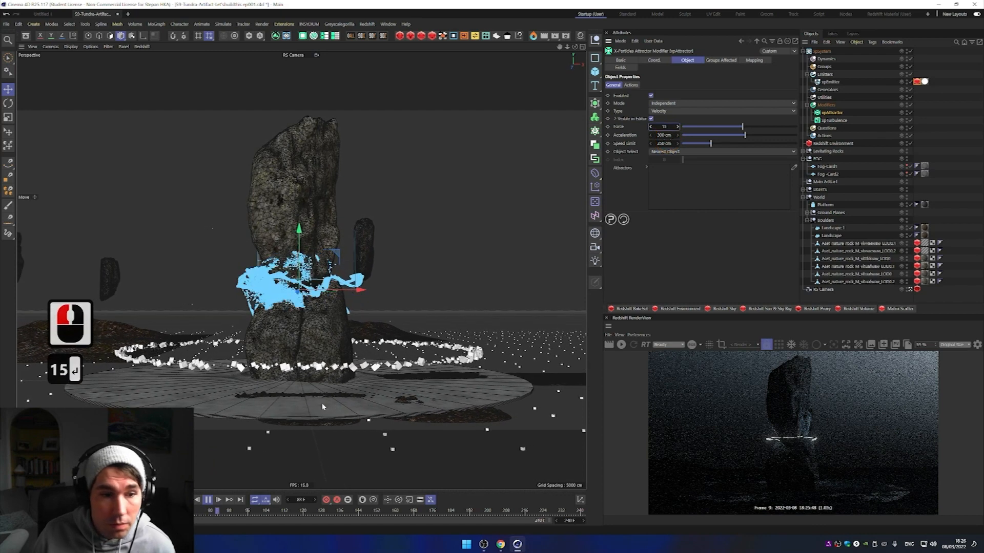
left_click(210, 480)
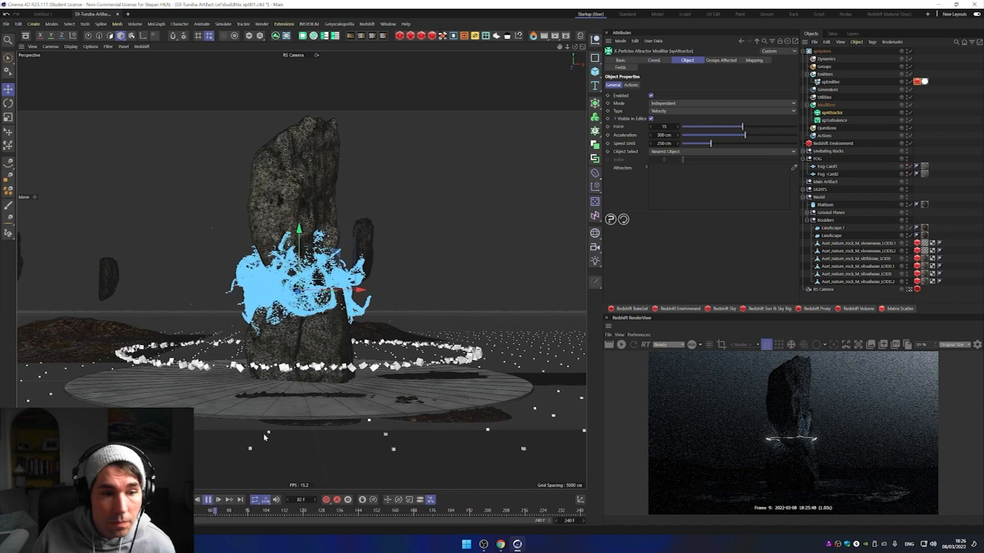
left_click(208, 499)
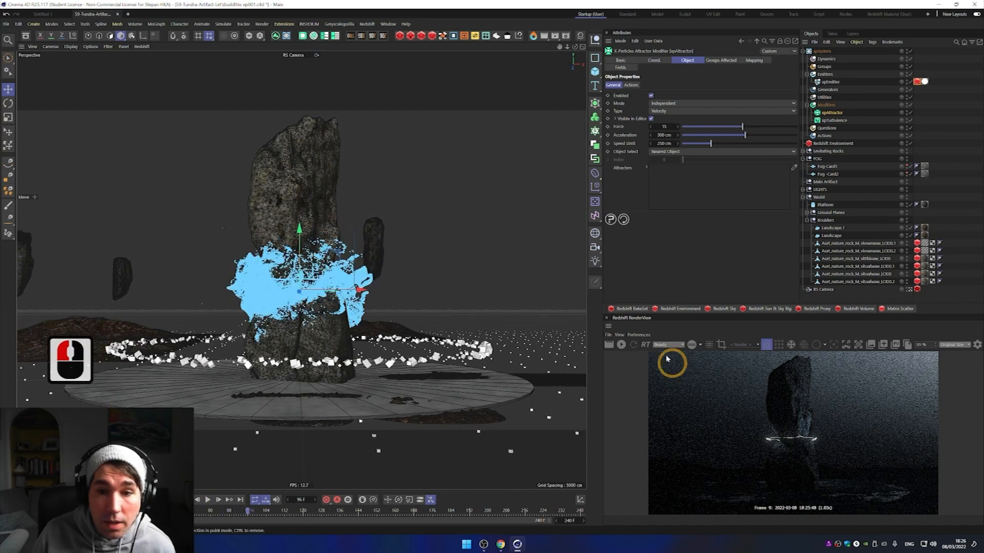
left_click(619, 346)
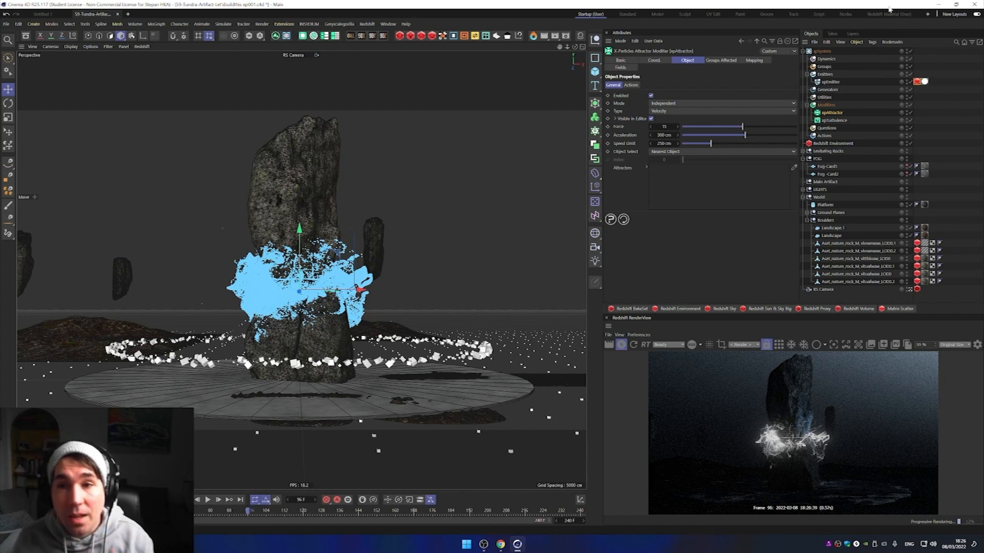
Step: Duplicate the xpEmitter and place the copy in the Emitters group above the original
left_click(830, 82)
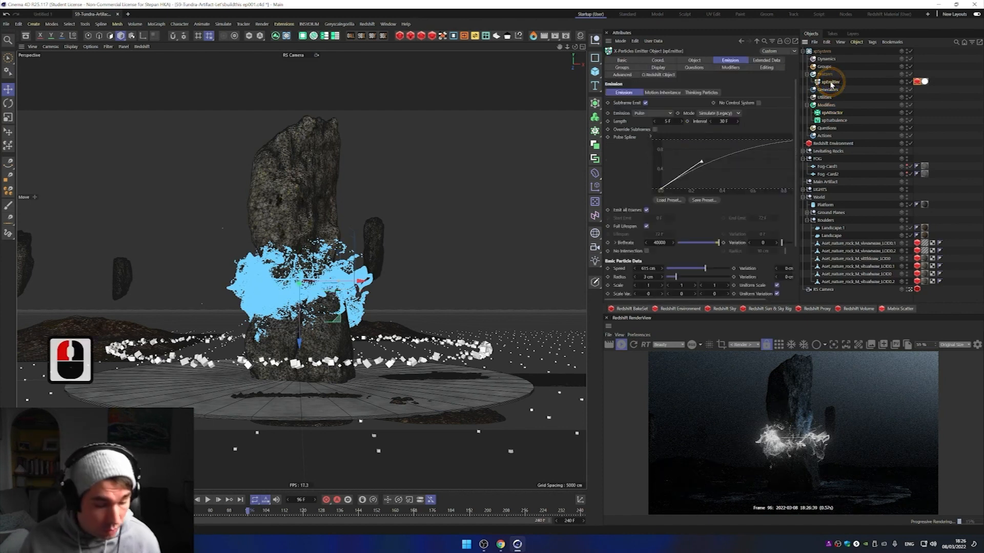
key("ctrl+c")
key("ctrl+v")
left_click_drag(823, 53, 832, 83)
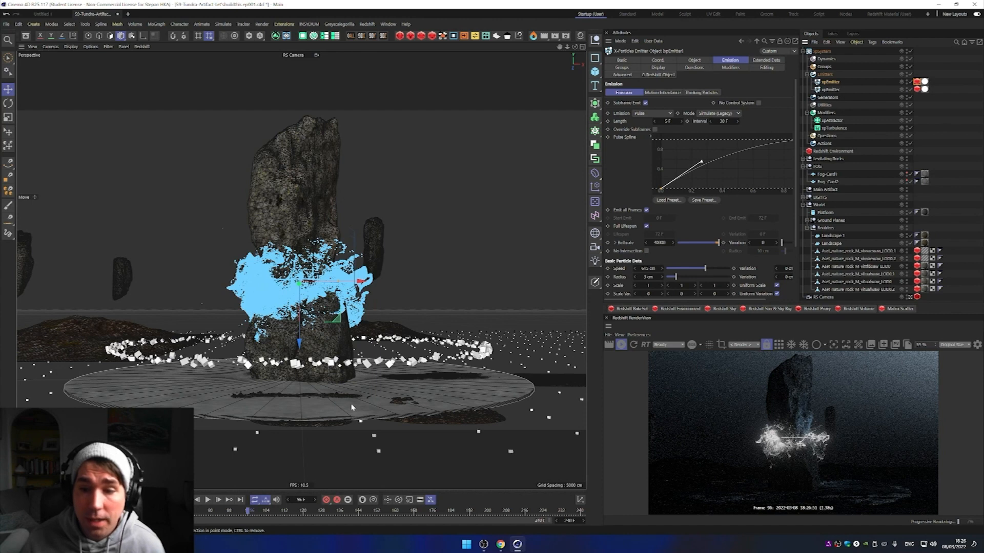
Step: Delete the white material tag from the upper xpEmitter copy and select that emitter
left_click(925, 81)
key("Delete")
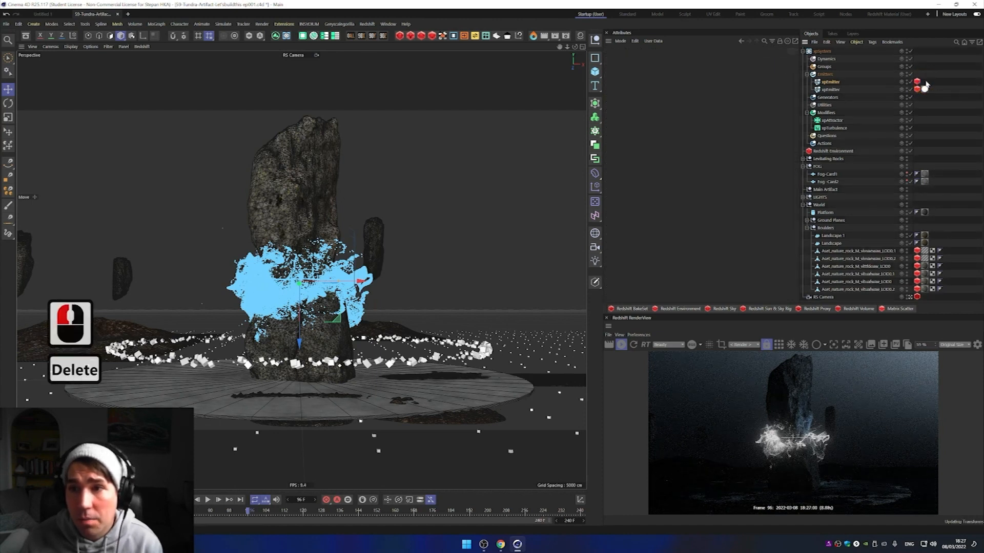
left_click(832, 82)
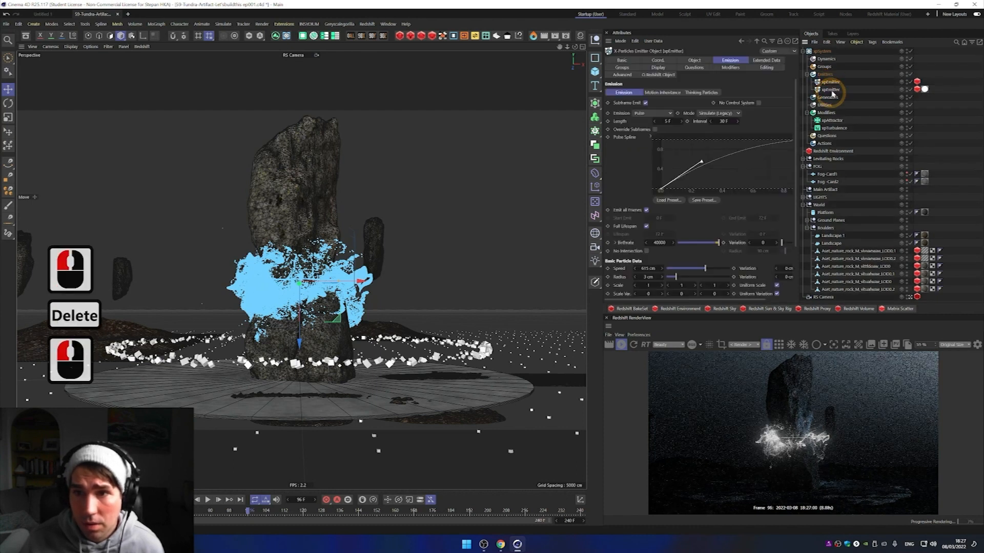
left_click(833, 83)
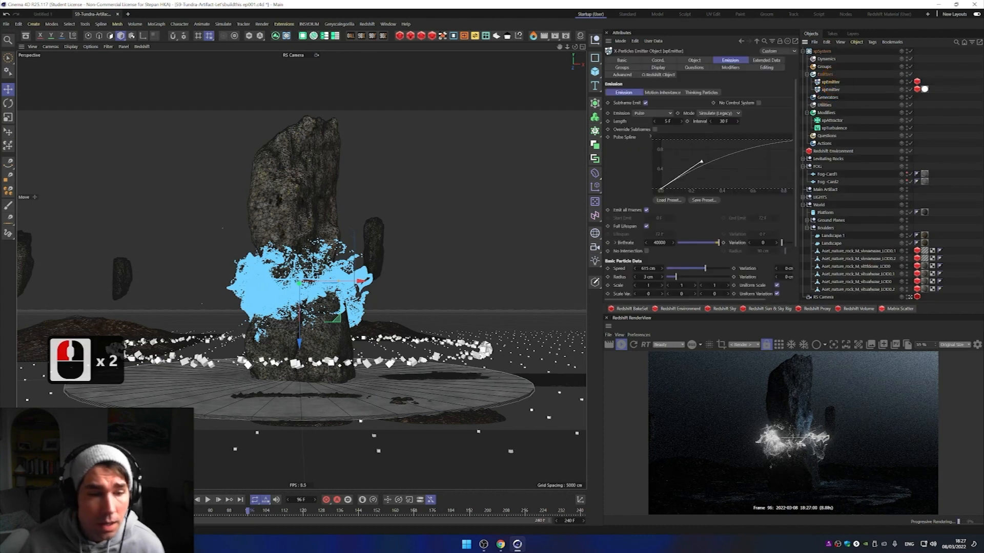
left_click(834, 84)
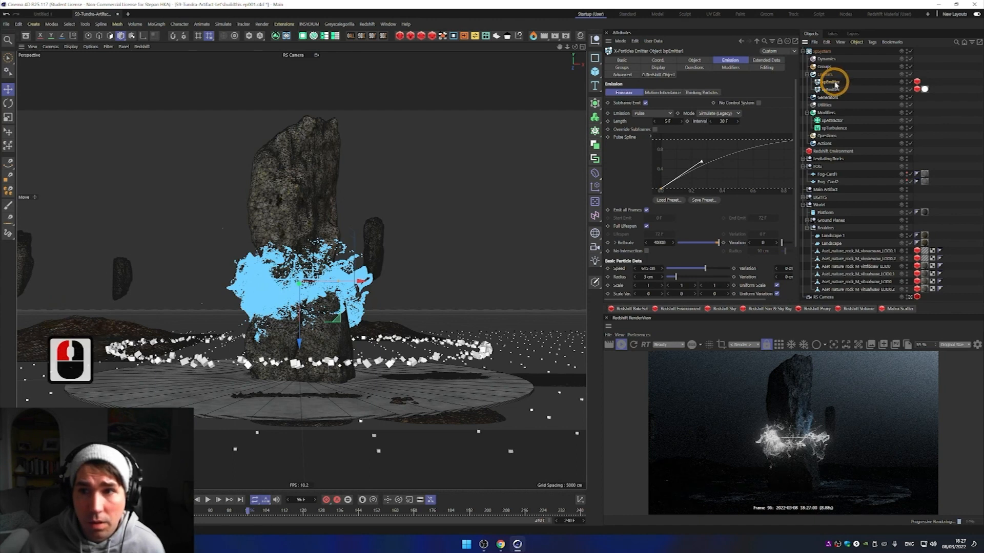
Step: Set the lower xpEmitter's icon colour to white and replay the simulation from the start
left_click(837, 90)
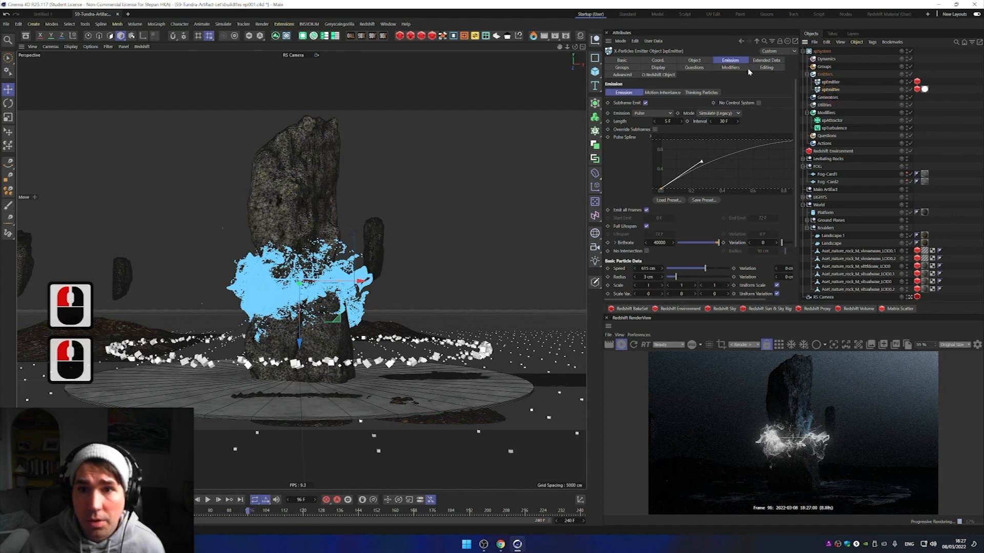
left_click(658, 67)
left_click(669, 103)
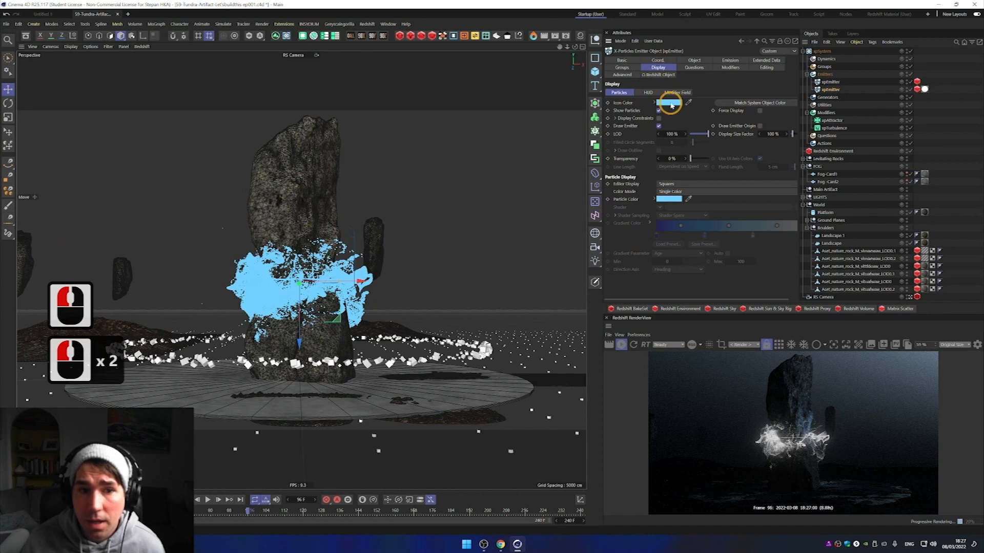
left_click(668, 103)
left_click(593, 132)
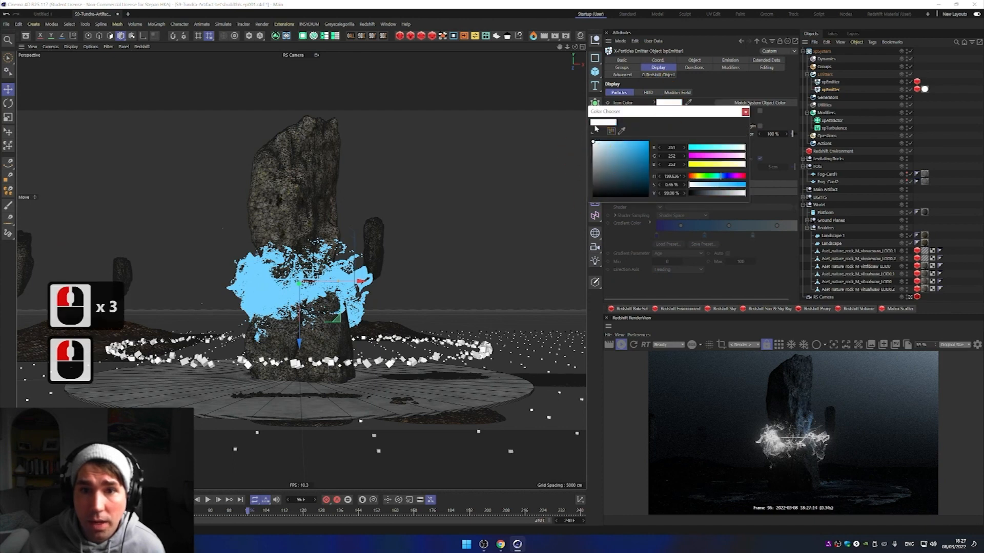
left_click(711, 88)
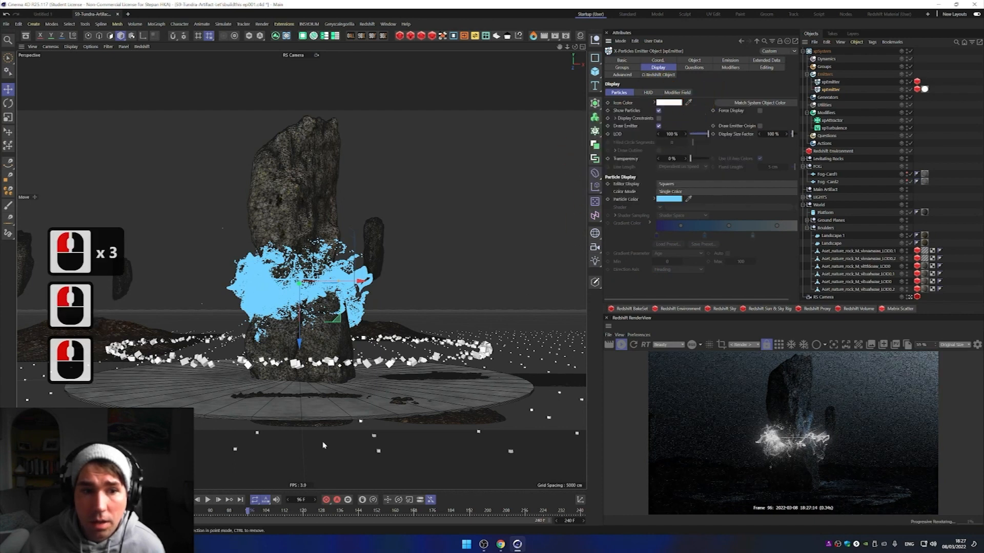
left_click(176, 500)
left_click(207, 500)
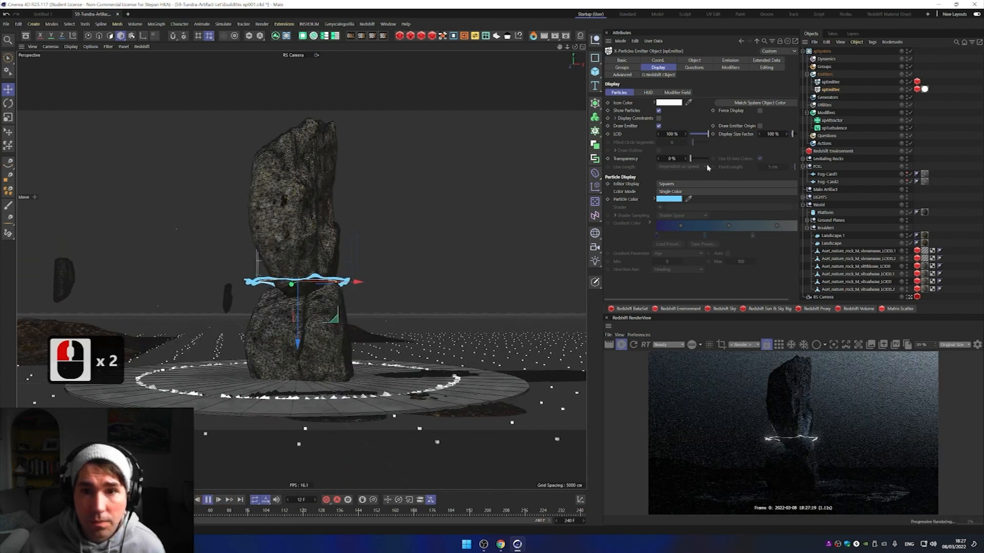
Step: Set the lower xpEmitter's particle colour to white with the live render stopped, and replay the simulation up to frame 45
left_click(678, 197)
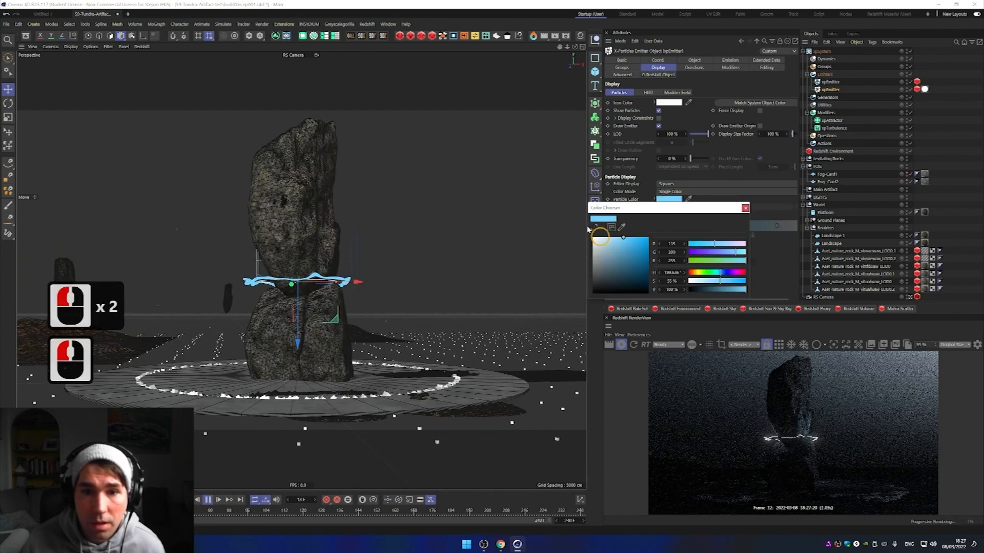
left_click(614, 246)
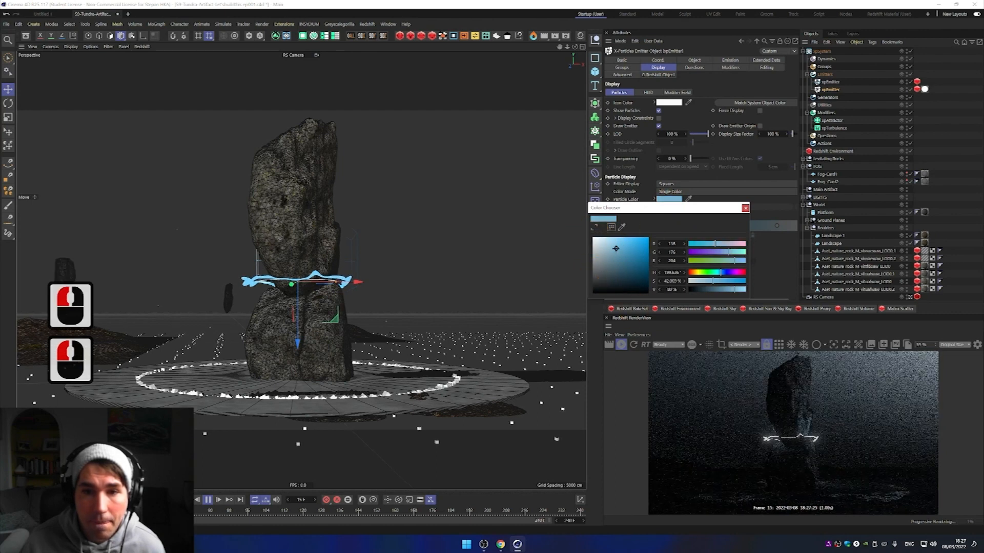
left_click(617, 250)
left_click(638, 191)
left_click(621, 344)
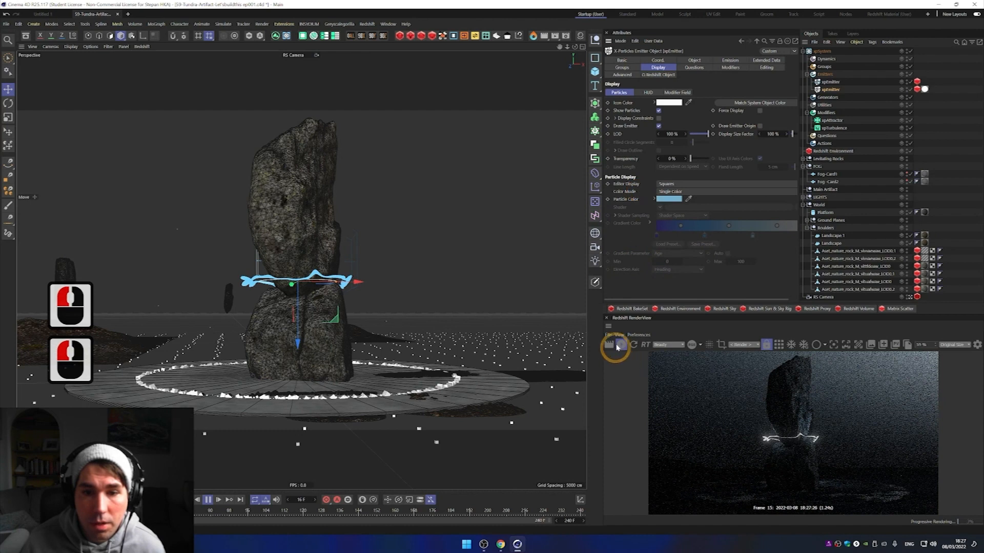
left_click(669, 199)
left_click_drag(612, 246, 591, 236)
left_click(577, 281)
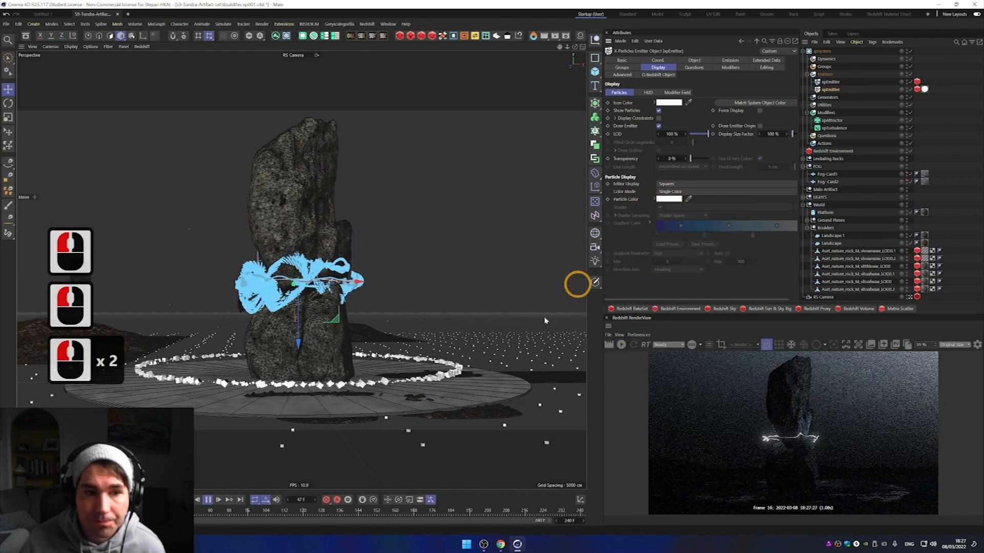
left_click(176, 499)
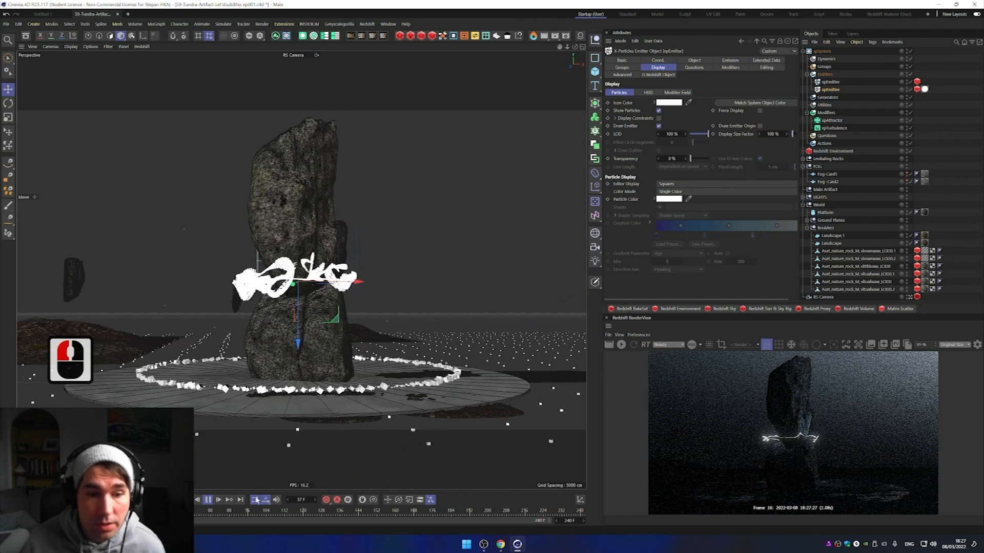
left_click(208, 499)
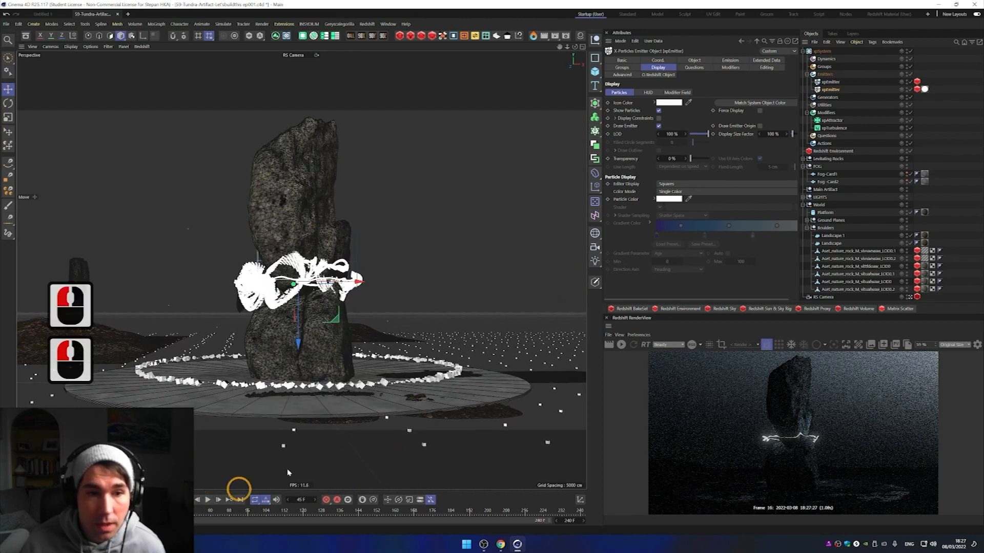
Step: Set the upper xpEmitter's icon colour to dark grey and its particle colour to near black
left_click(830, 84)
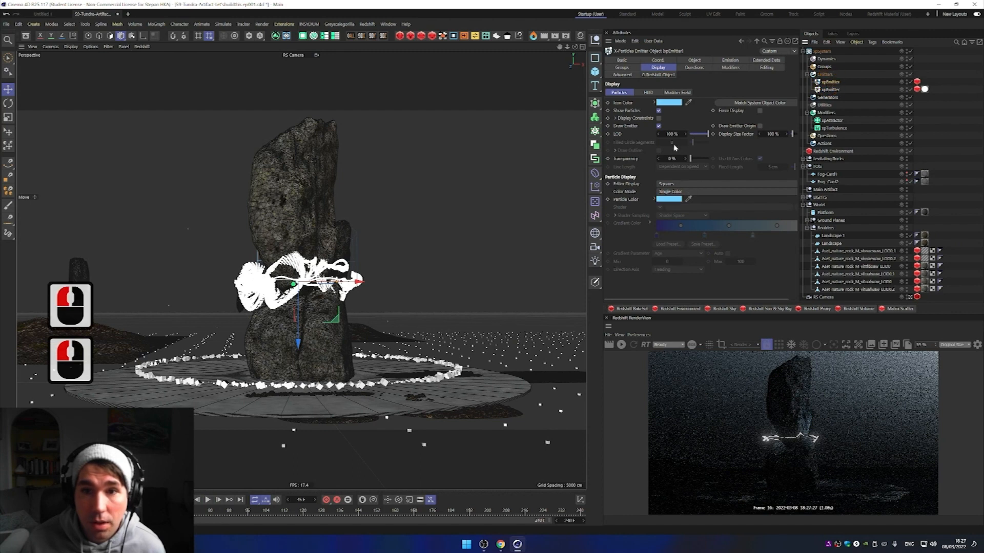
left_click(675, 104)
left_click_drag(607, 184, 588, 198)
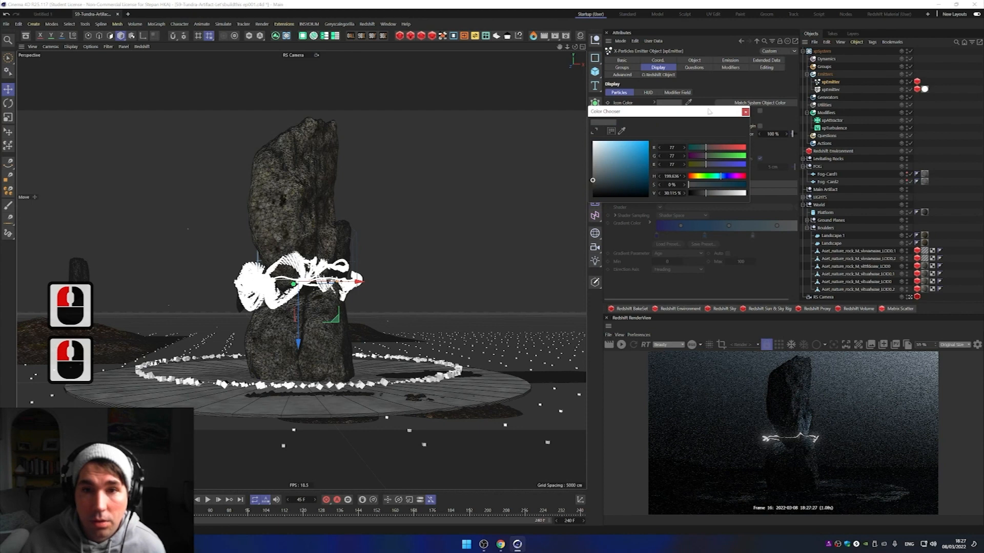
left_click(711, 88)
left_click(669, 199)
left_click_drag(629, 255, 589, 265)
double_click(526, 267)
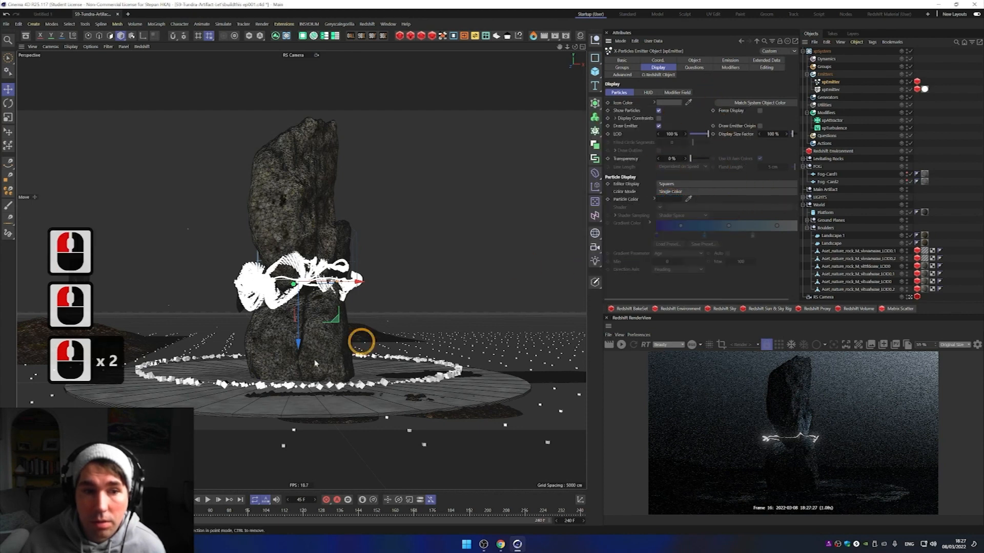
Step: Replay the simulation from the start with both emitters and stop it at frame 35
left_click(242, 500)
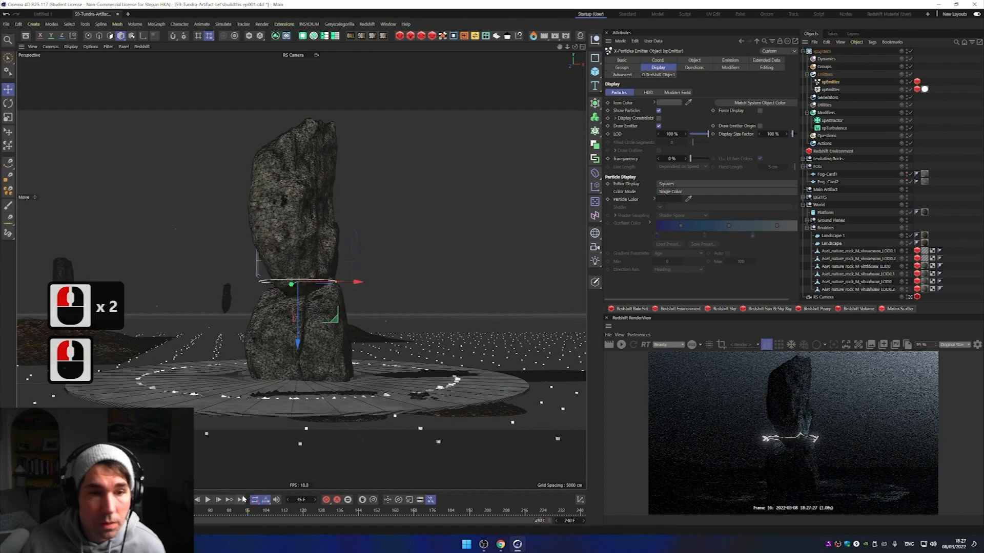
left_click(209, 500)
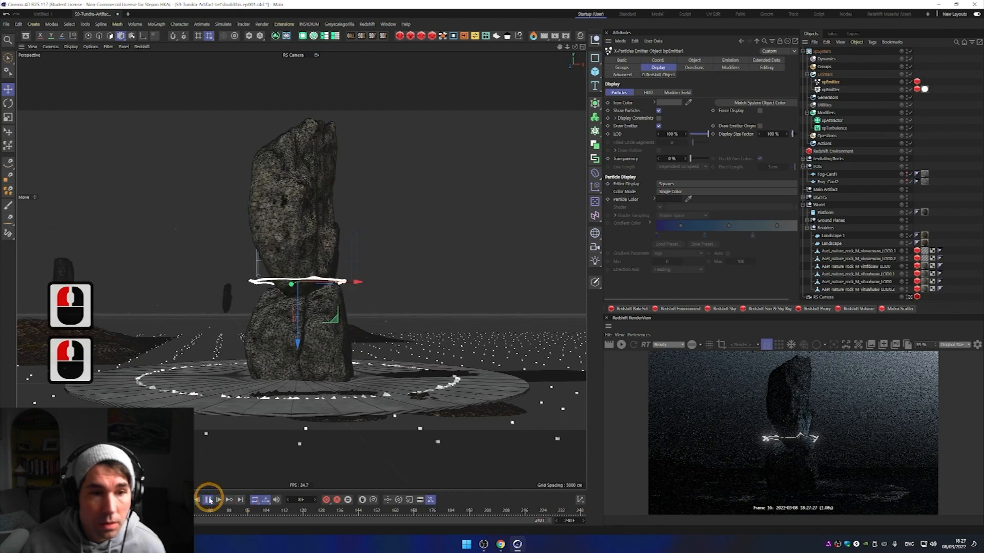
key("space")
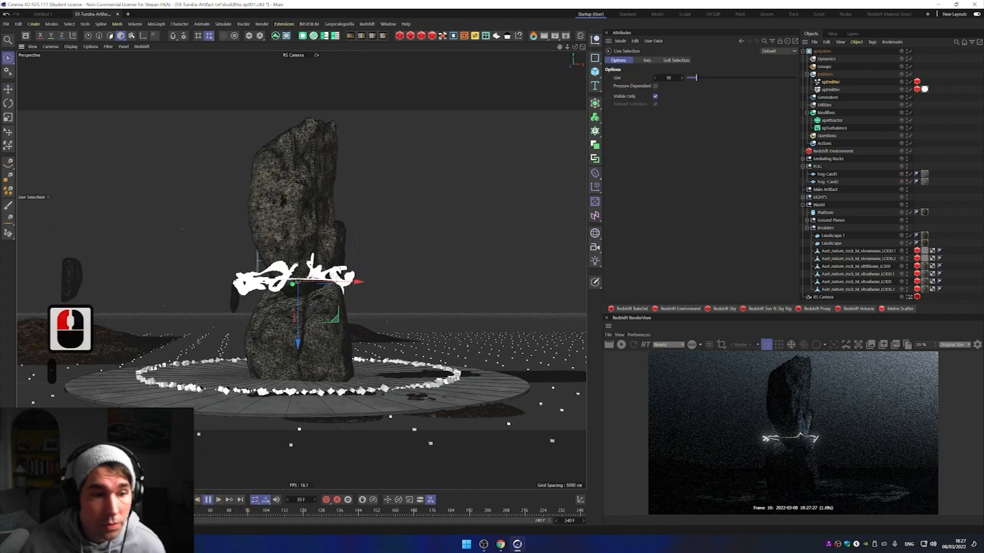
left_click(444, 420)
Step: Move the upper xpEmitter slightly upward in the viewport and resume the simulation
left_click(830, 82)
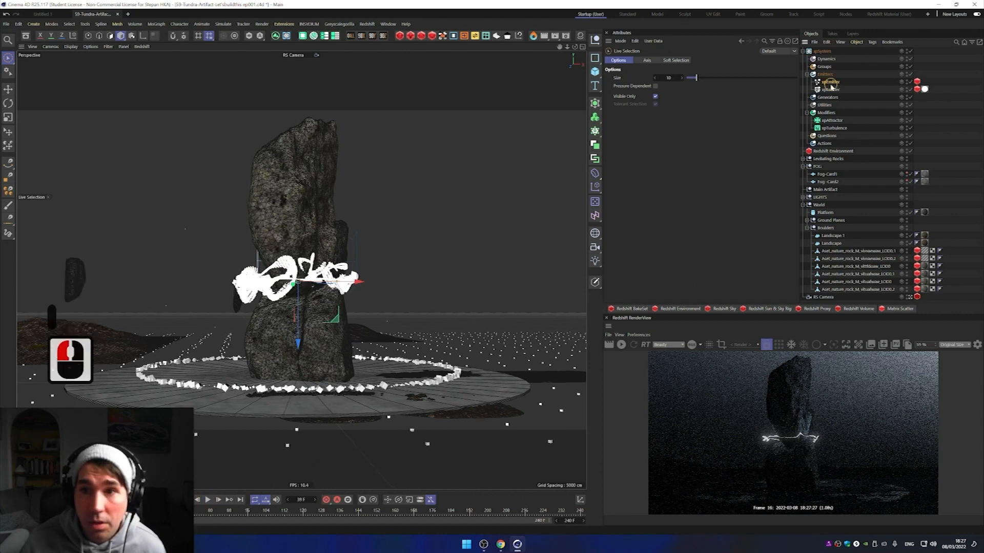
left_click_drag(298, 344, 302, 344)
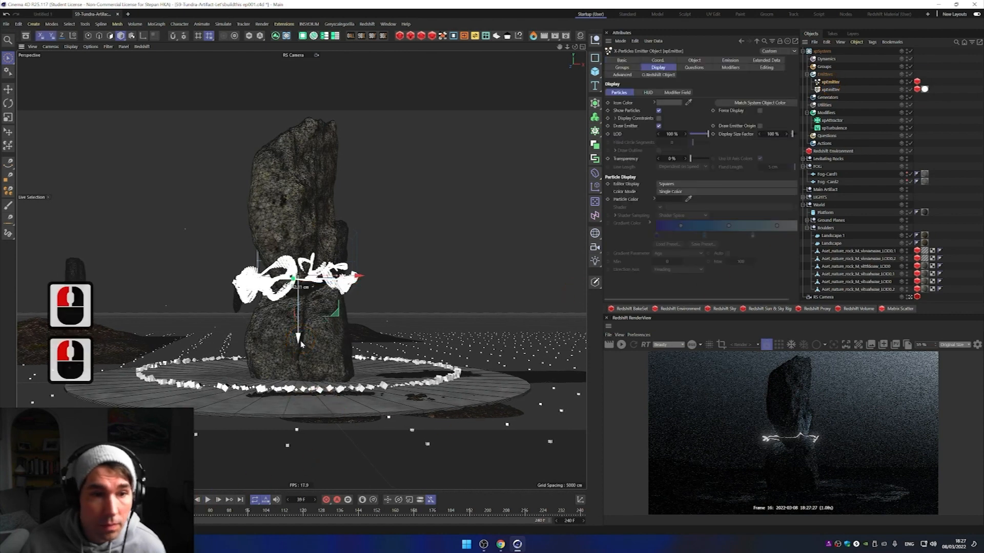
left_click(208, 500)
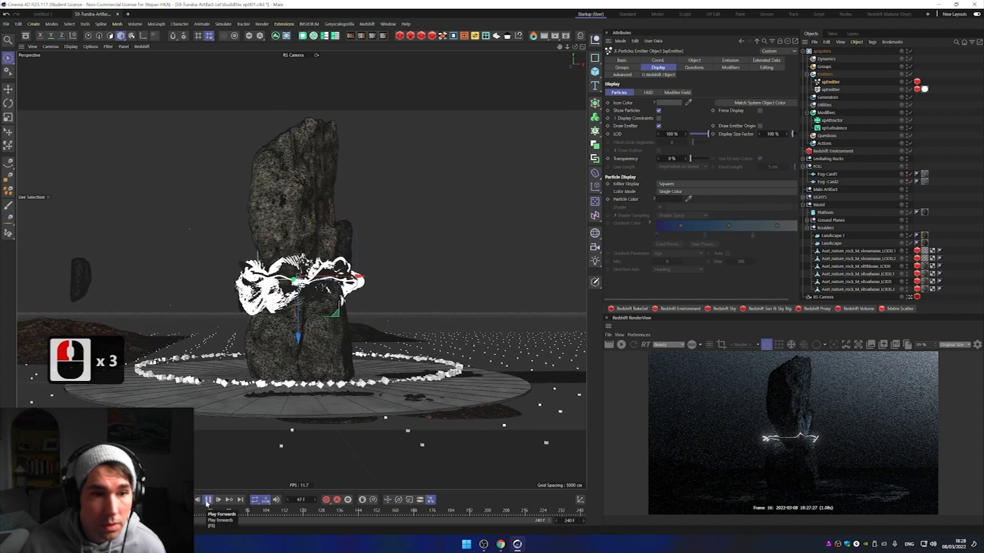
Step: Set the upper xpEmitter's Birthrate to 60000
left_click(835, 83)
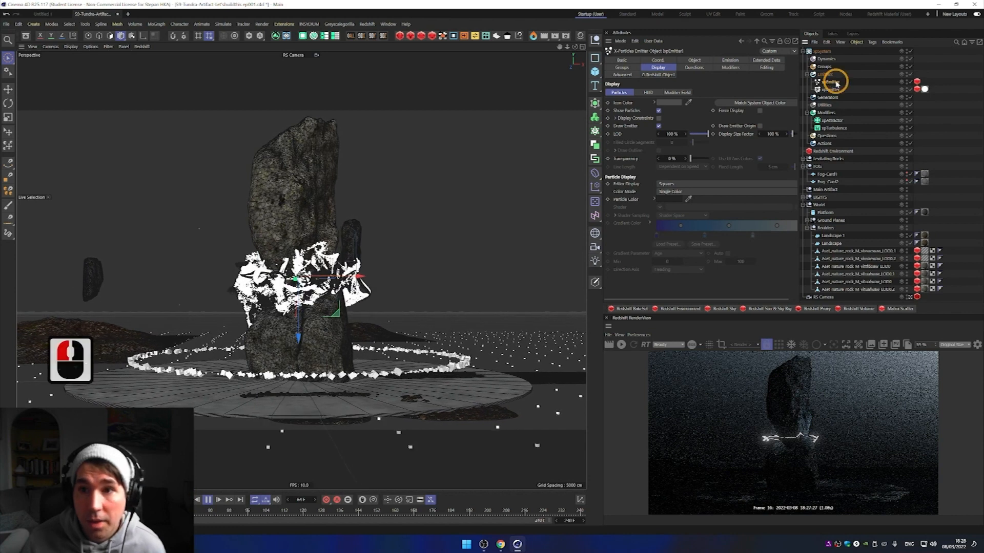
left_click(693, 60)
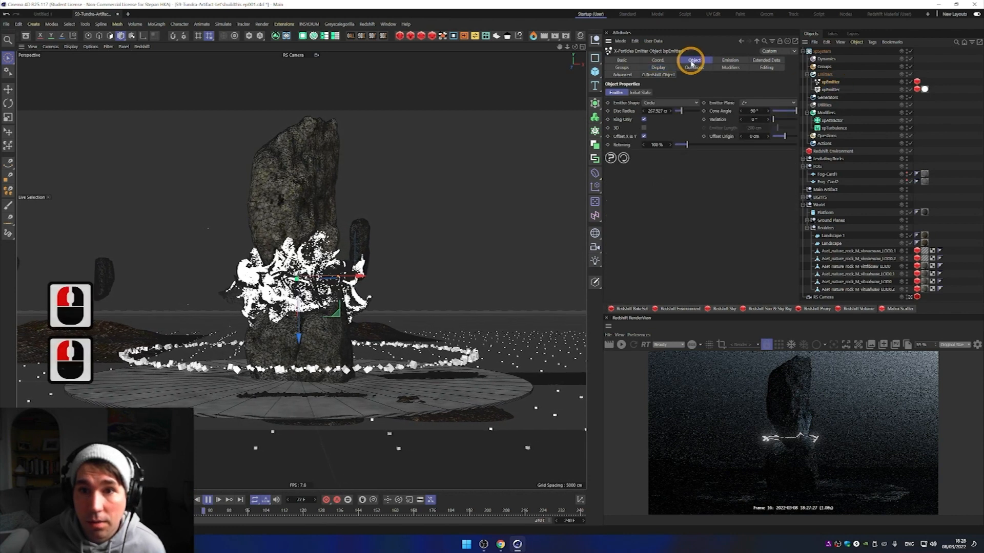
left_click(730, 61)
double_click(658, 243)
type("6000")
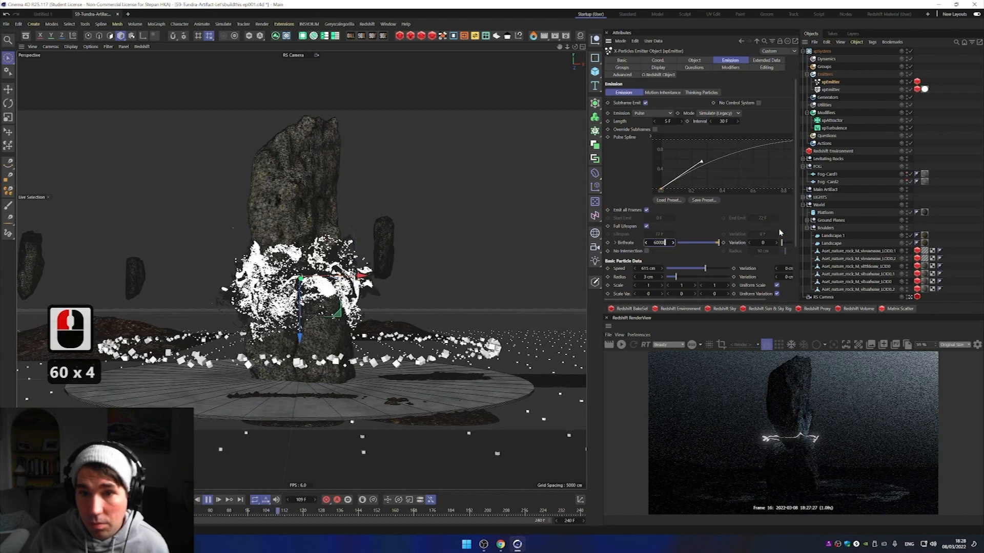
key("Return")
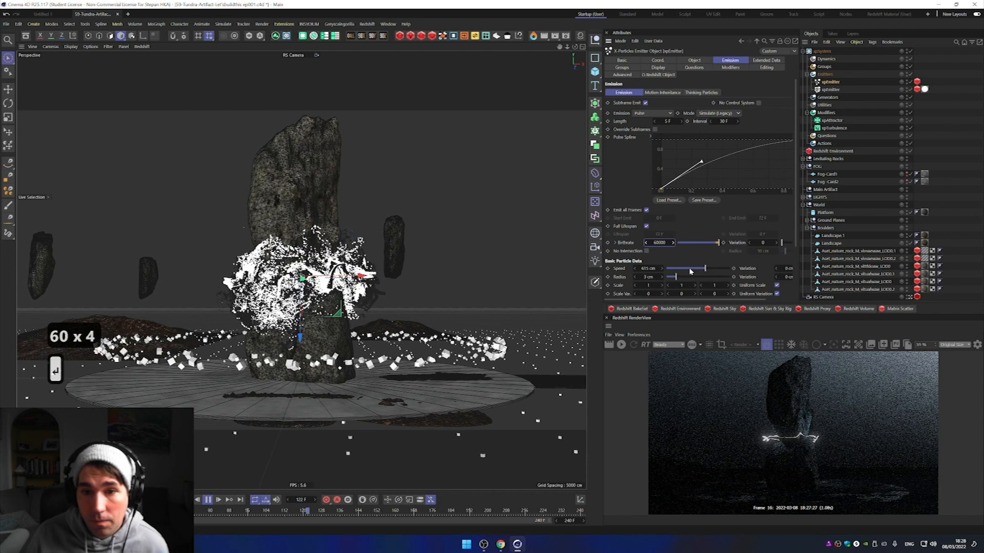
Step: Lower the upper xpEmitter's Speed to about 390 cm and replay the simulation from the start
left_click_drag(704, 270, 700, 269)
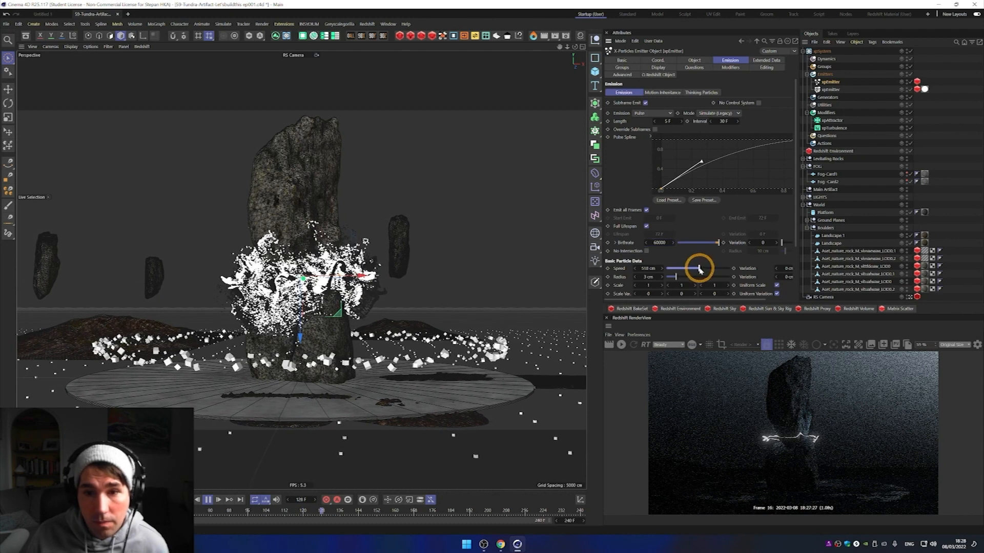
left_click(700, 269)
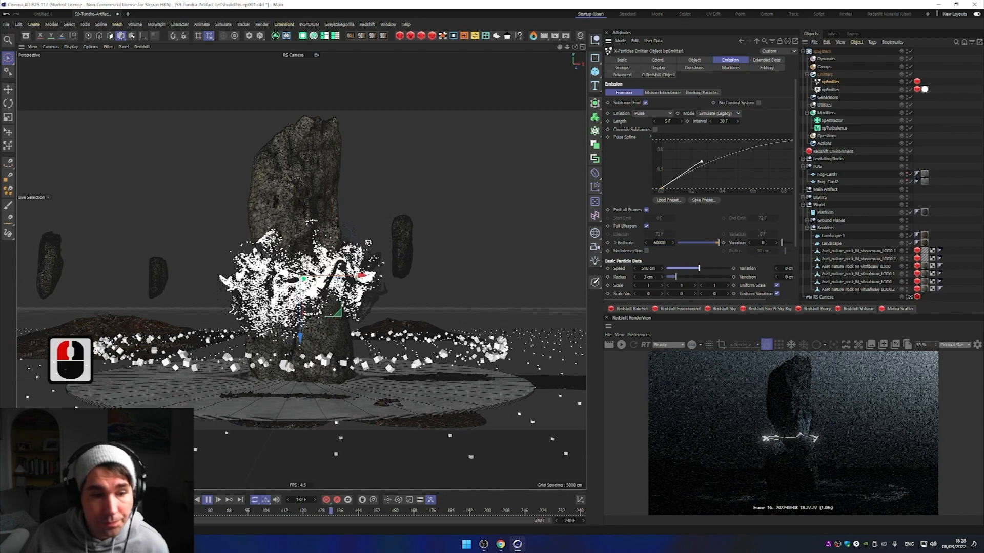
left_click(197, 500)
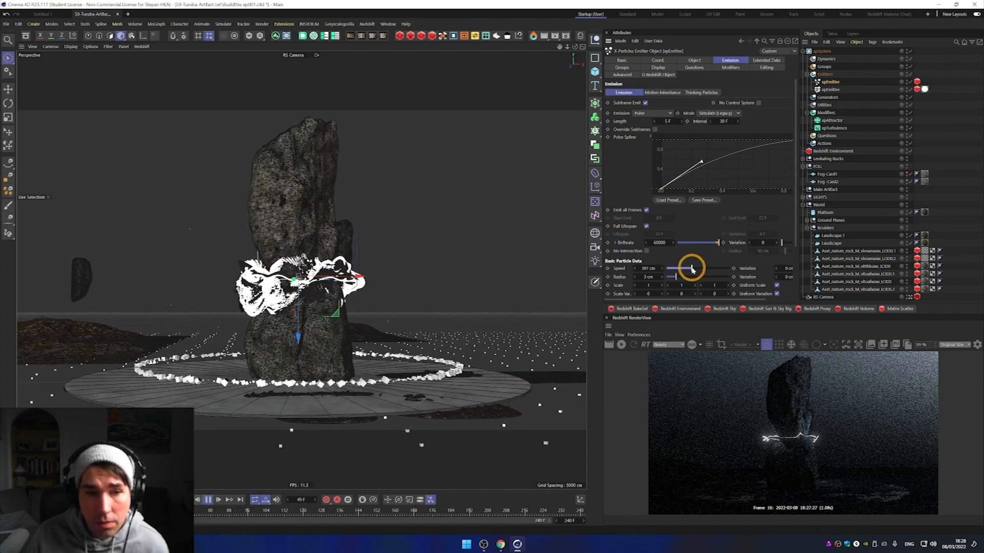
left_click_drag(692, 269, 693, 270)
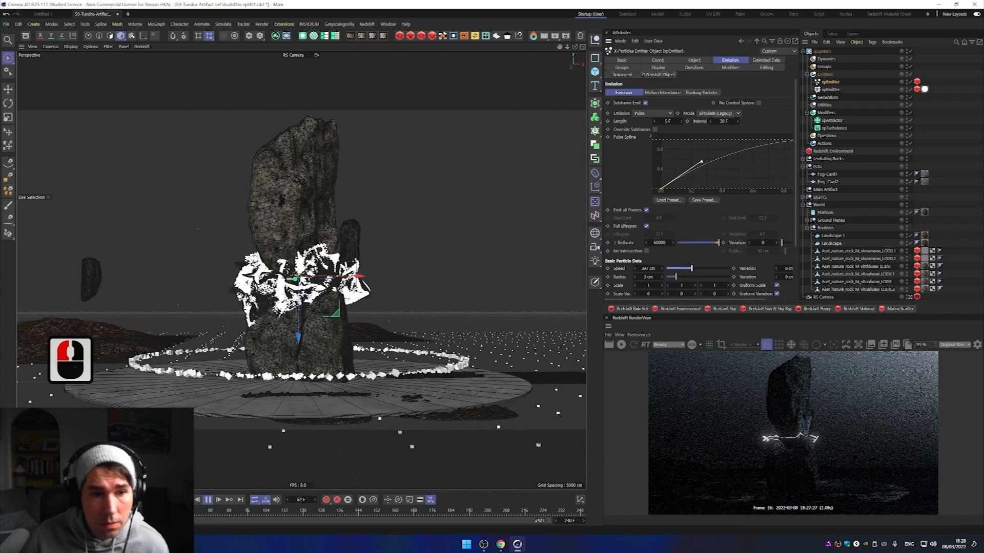
left_click(176, 500)
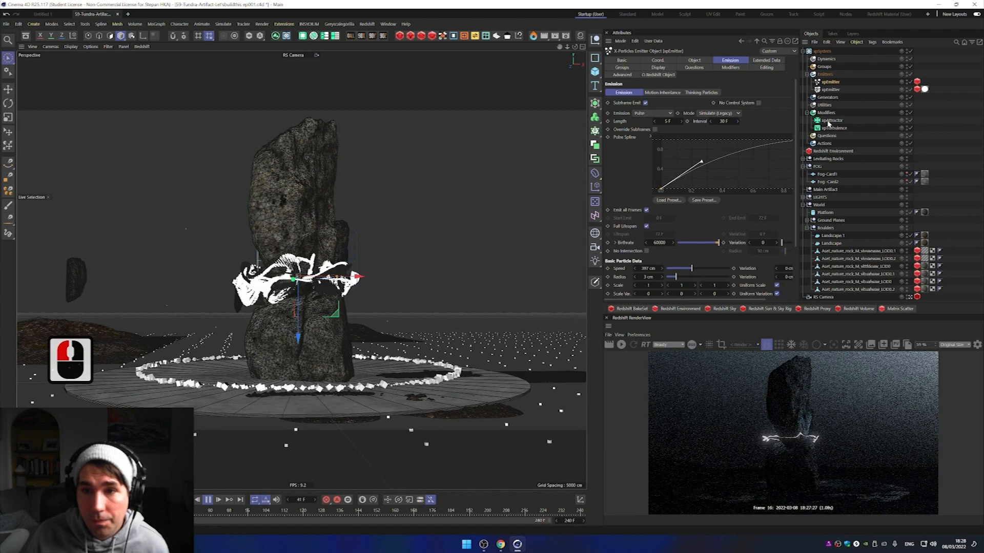
Step: Flatten the upper xpEmitter's Pulse Spline at its start, and stop the simulation at frame 91 to render it live
left_click_drag(698, 164, 711, 178)
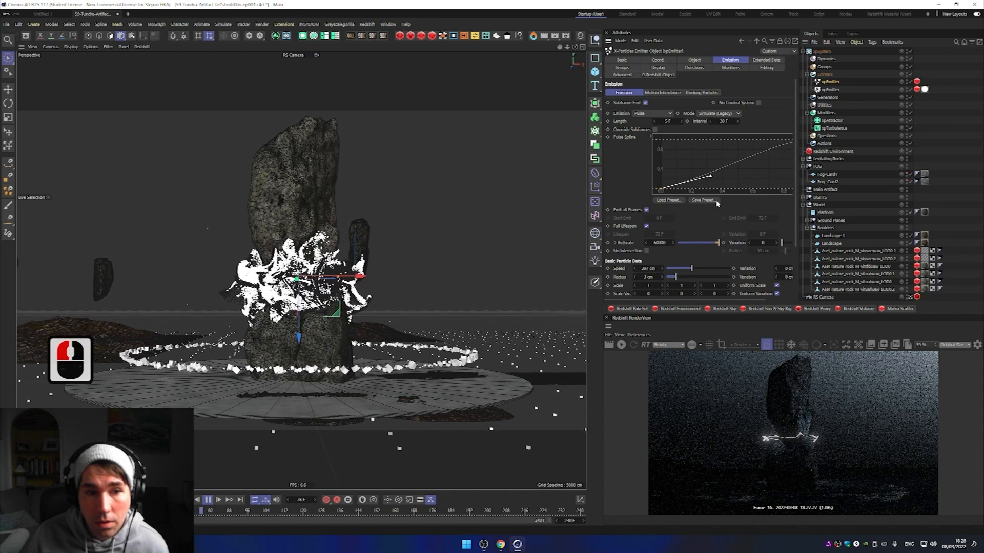
left_click(208, 499)
left_click(621, 346)
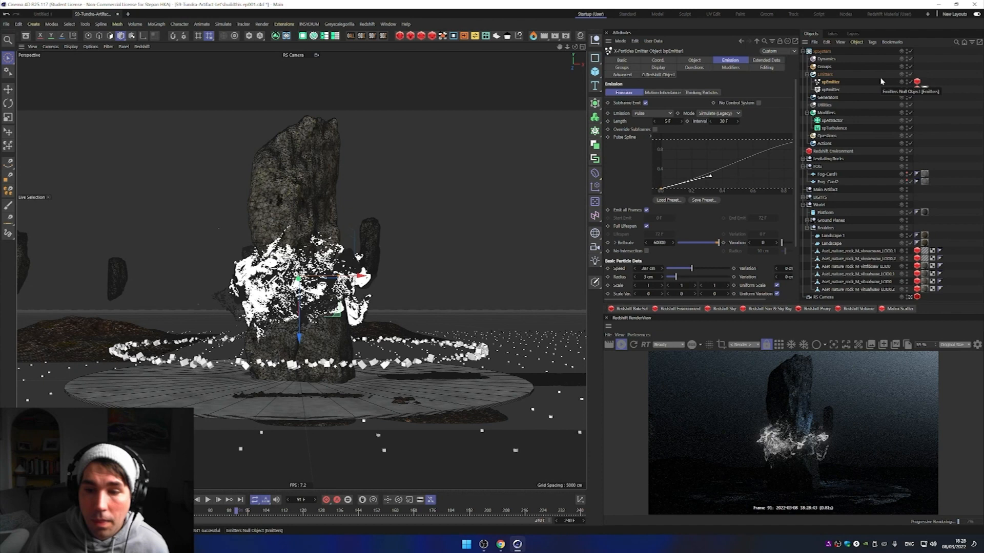
Step: Open the lower xpEmitter's RS Incandescent material graph and connect a Ramp node to the material's Color input
left_click(830, 89)
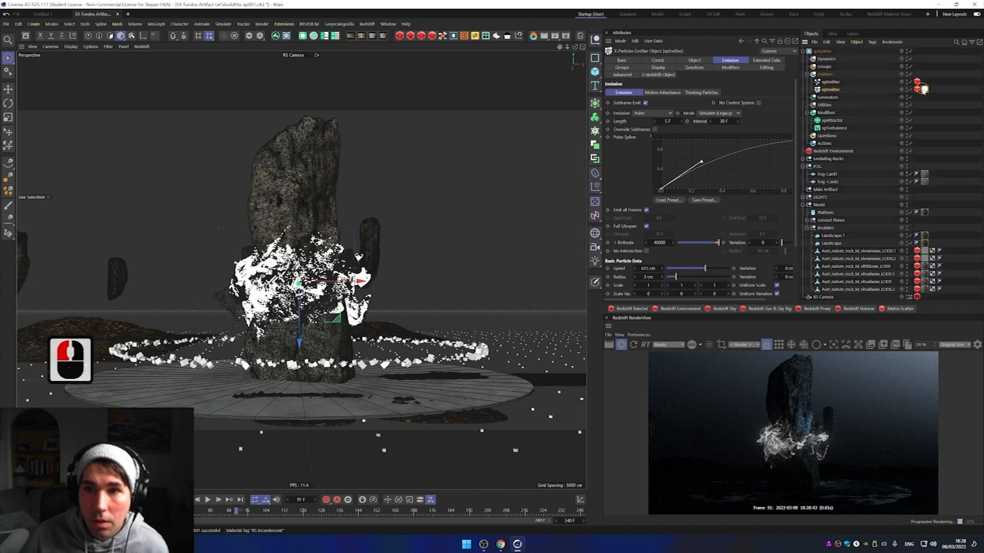
left_click(925, 89)
left_click(687, 124)
left_click_drag(160, 165, 187, 143)
left_click(30, 111)
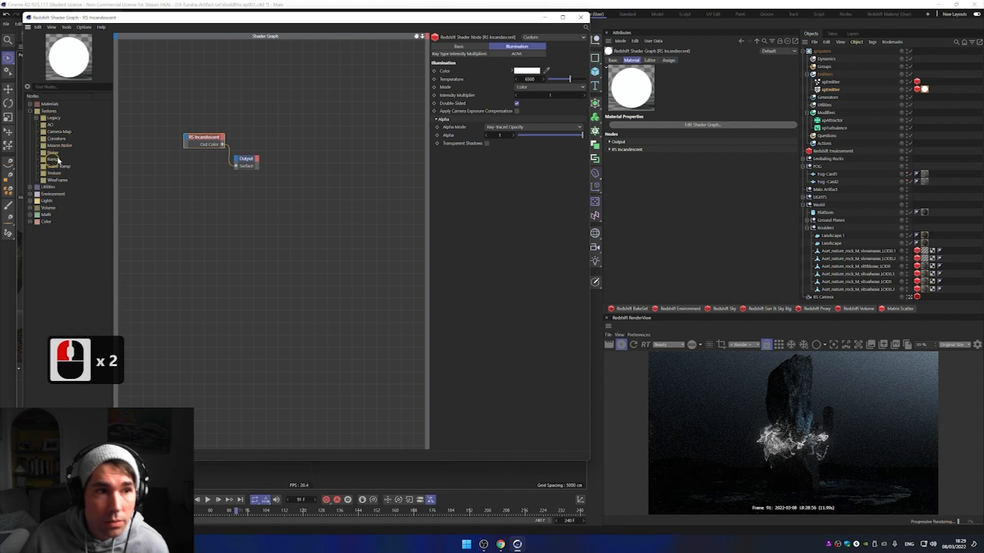
left_click(136, 153)
left_click_drag(144, 159, 188, 142)
Step: Change the ramp's black starting knot to a light purple so the gradient runs from purple to white
left_click(483, 149)
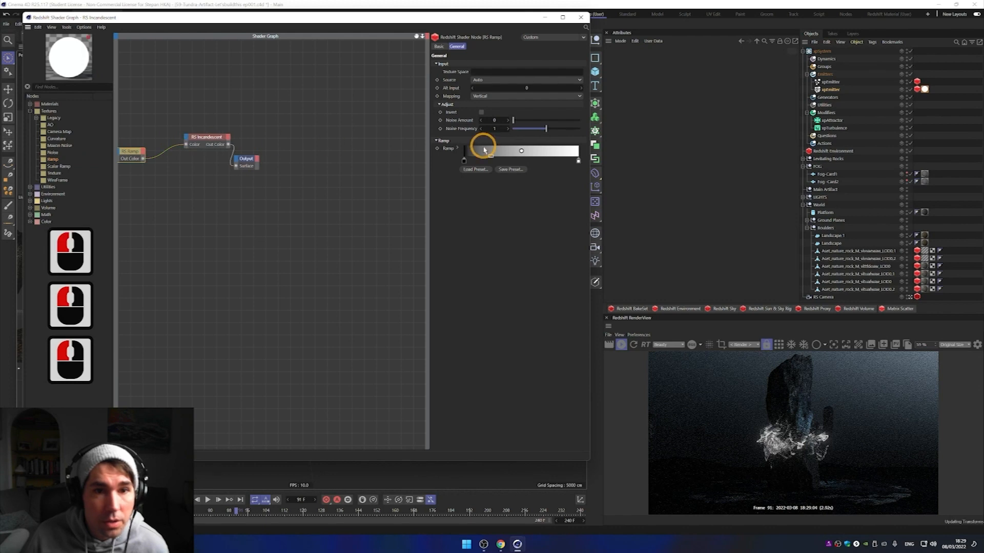
double_click(465, 160)
left_click(495, 179)
left_click(512, 178)
left_click(513, 195)
left_click(486, 187)
left_click(516, 195)
left_click(535, 196)
left_click(452, 208)
left_click(459, 213)
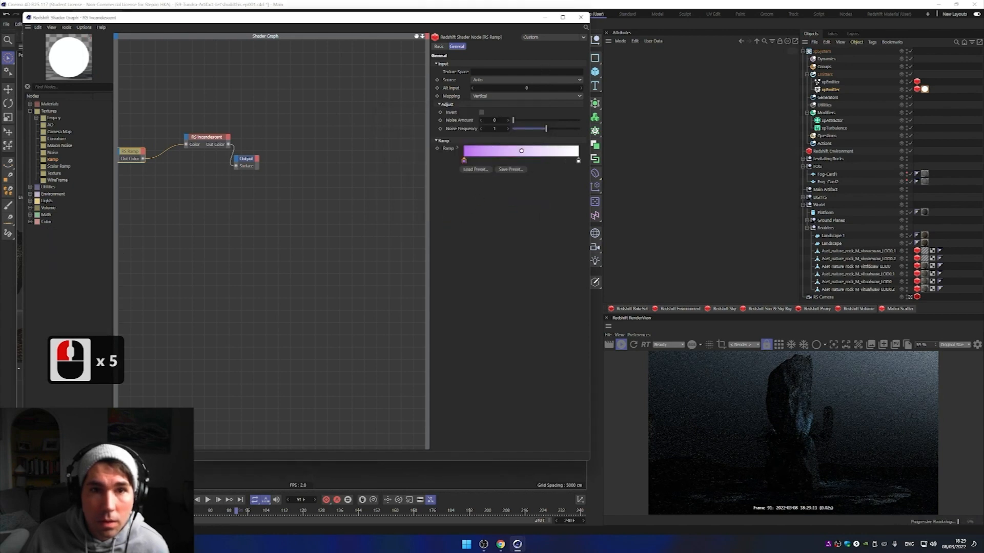
Step: Set the RS Incandescent node's Intensity Multiplier to 10 and close the shader graph
left_click(212, 137)
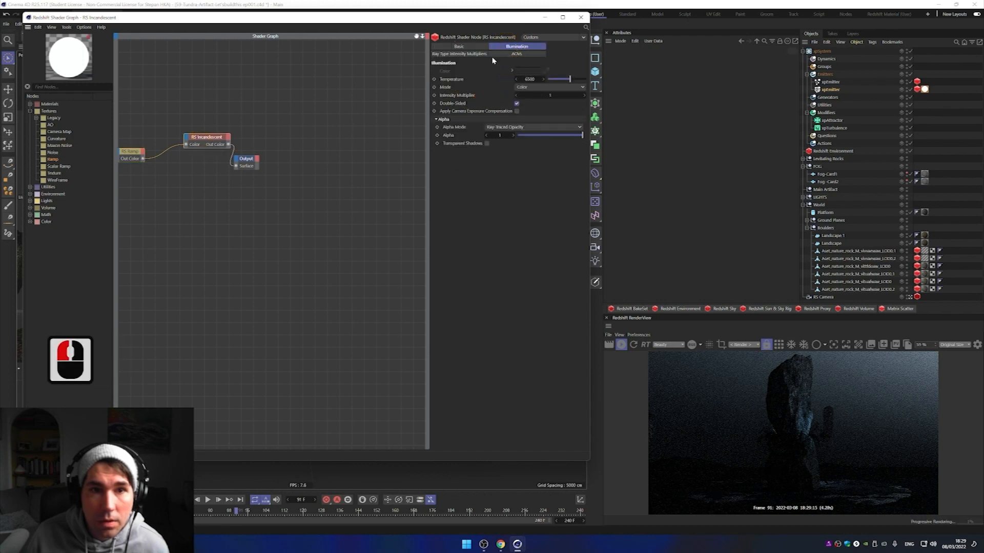
double_click(538, 95)
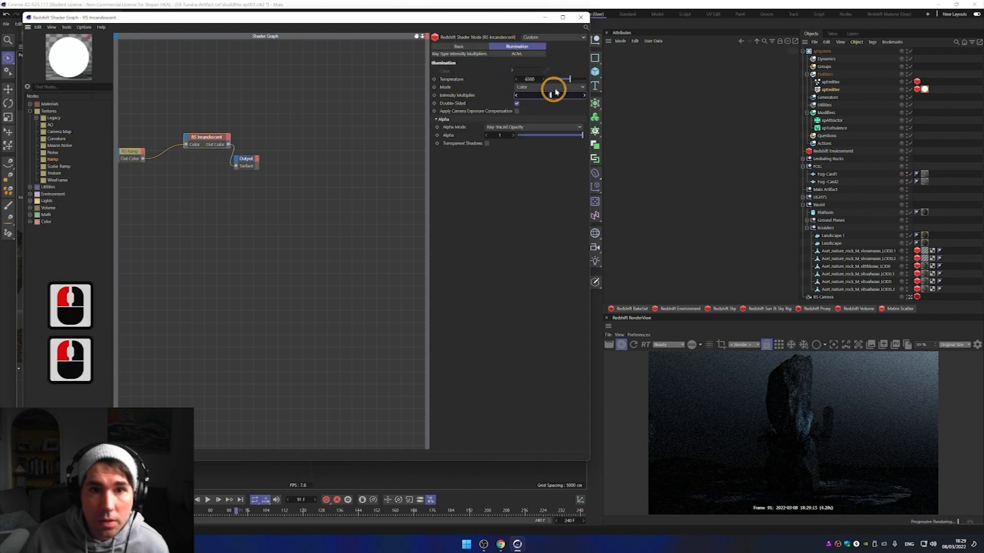
type("10")
key("Return")
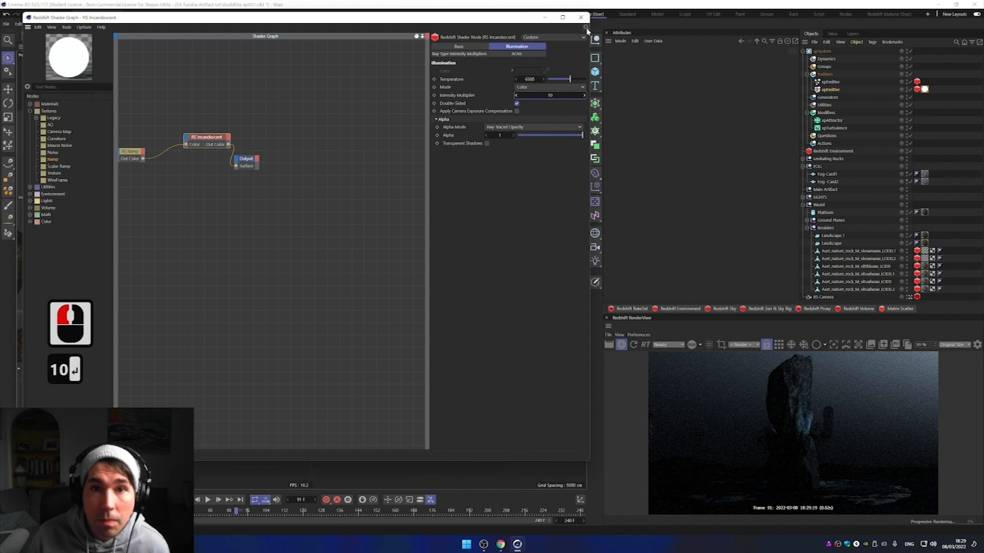
left_click(581, 18)
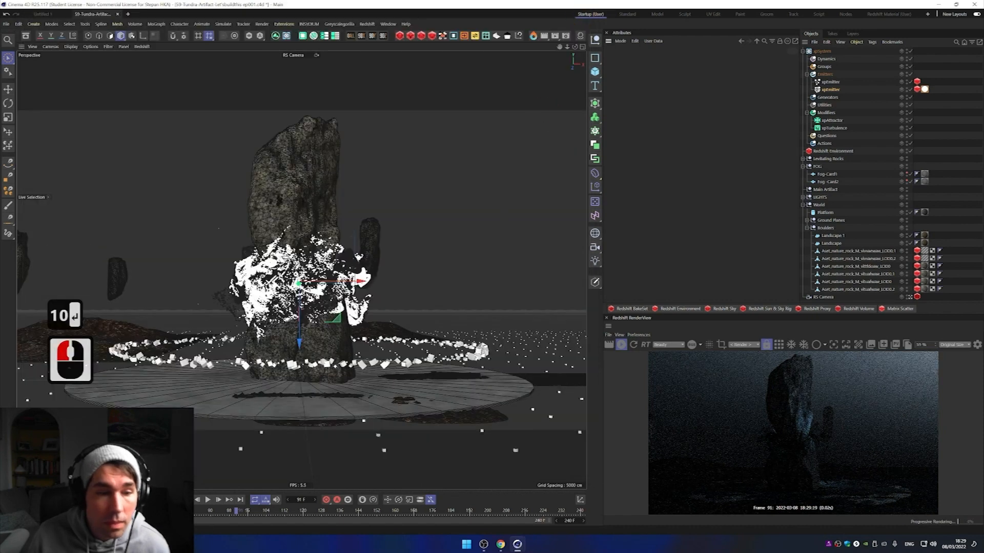
Step: Replay the simulation from the start with the live render off, stop at frame 64 and restart the Redshift render
left_click(176, 500)
left_click(207, 499)
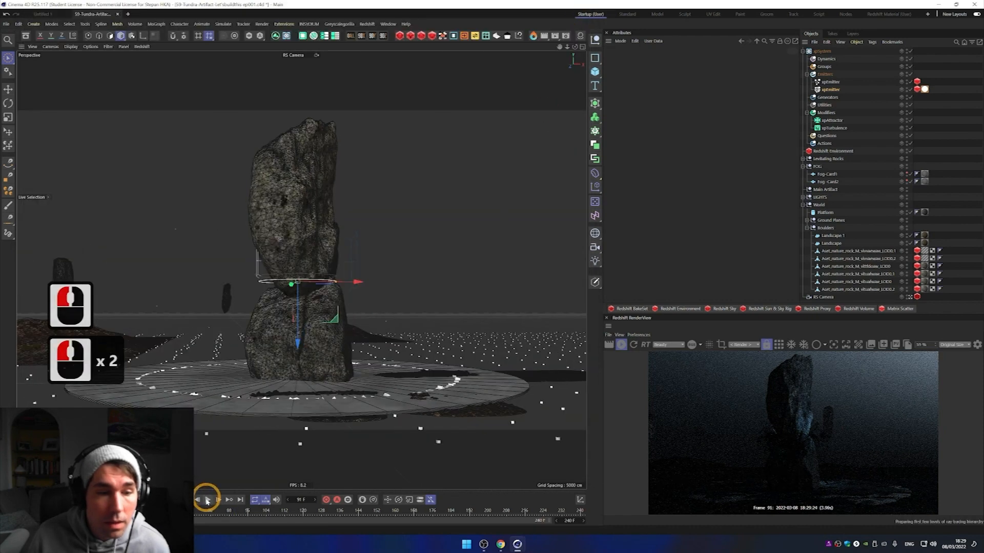
left_click(621, 345)
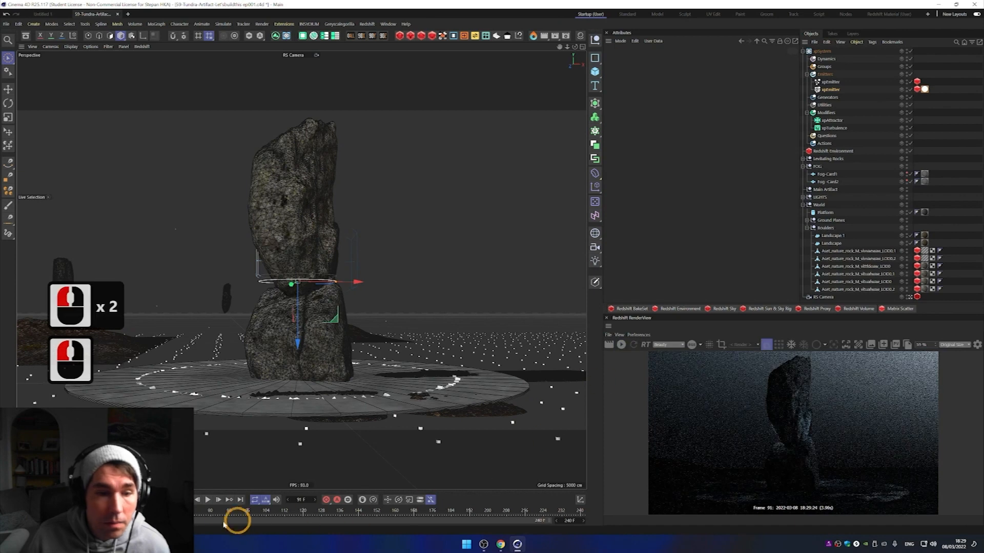
left_click(209, 500)
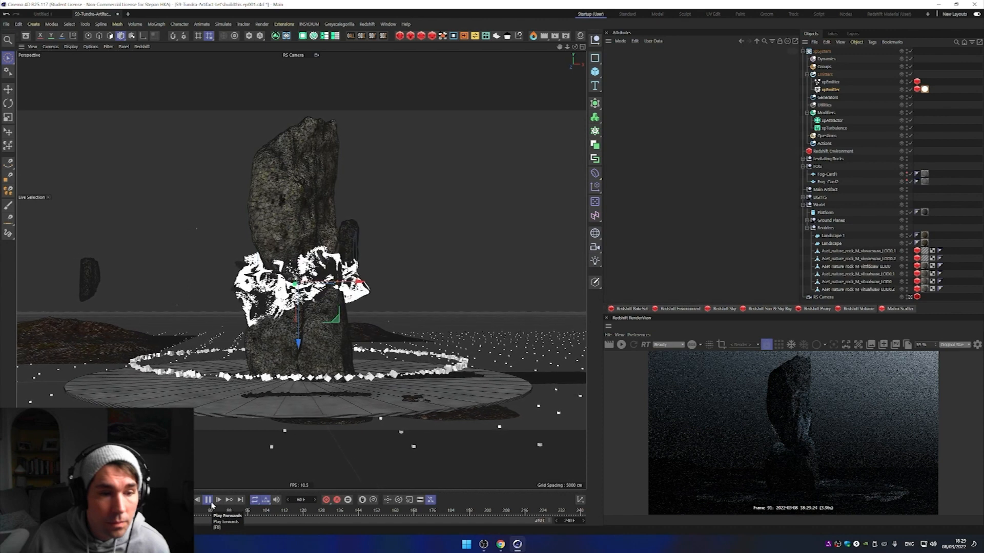
left_click(207, 500)
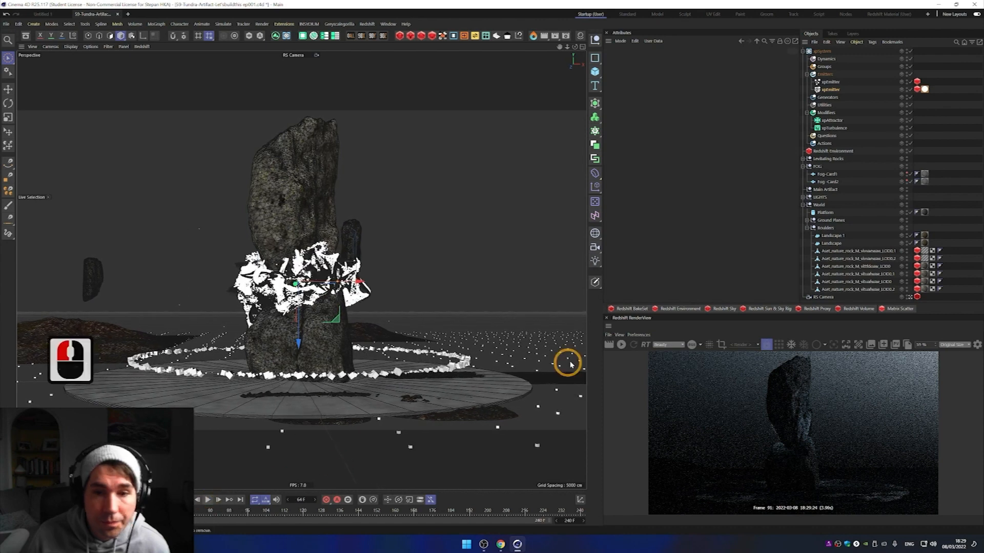
left_click(619, 345)
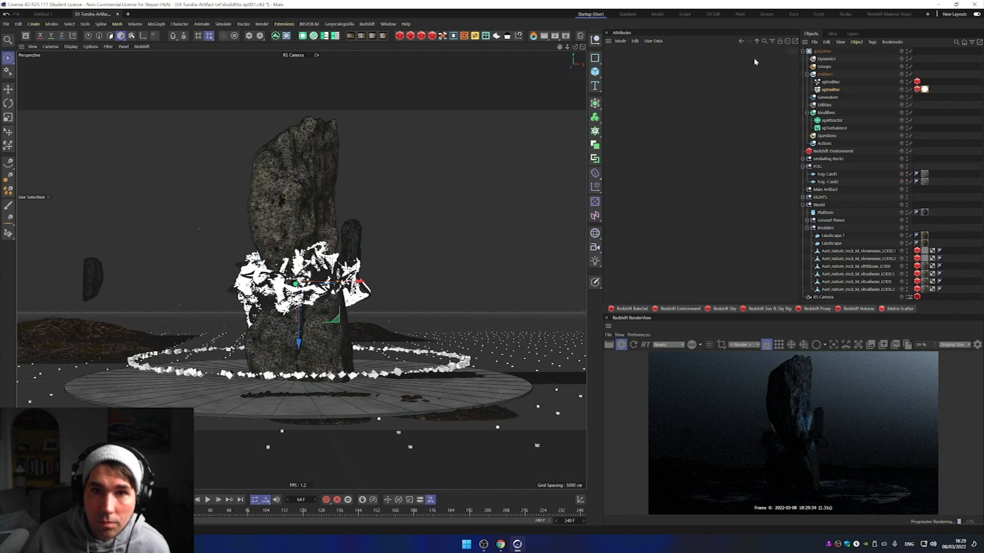
Step: Reopen the lower xpEmitter's RS Incandescent shader graph and delete the RS Ramp node
double_click(924, 90)
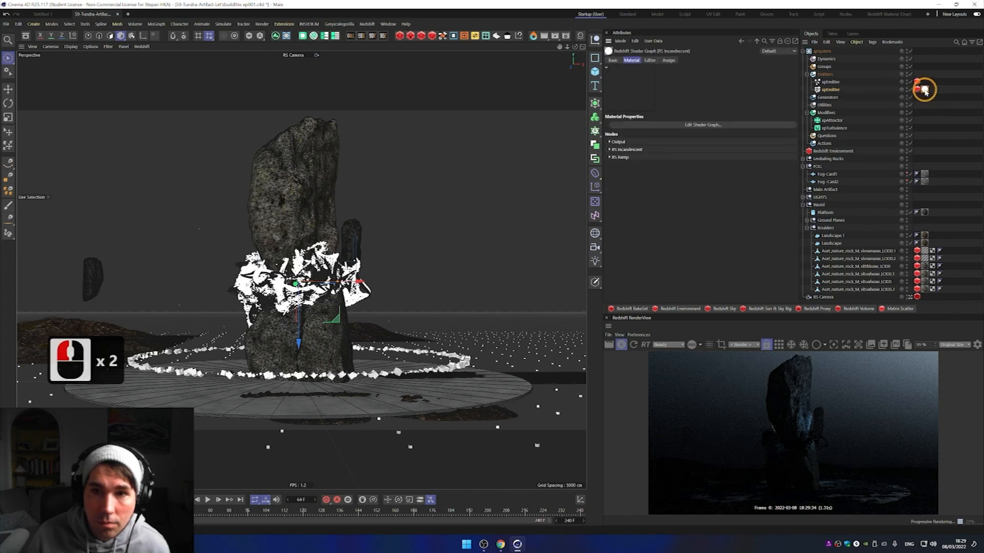
left_click(687, 125)
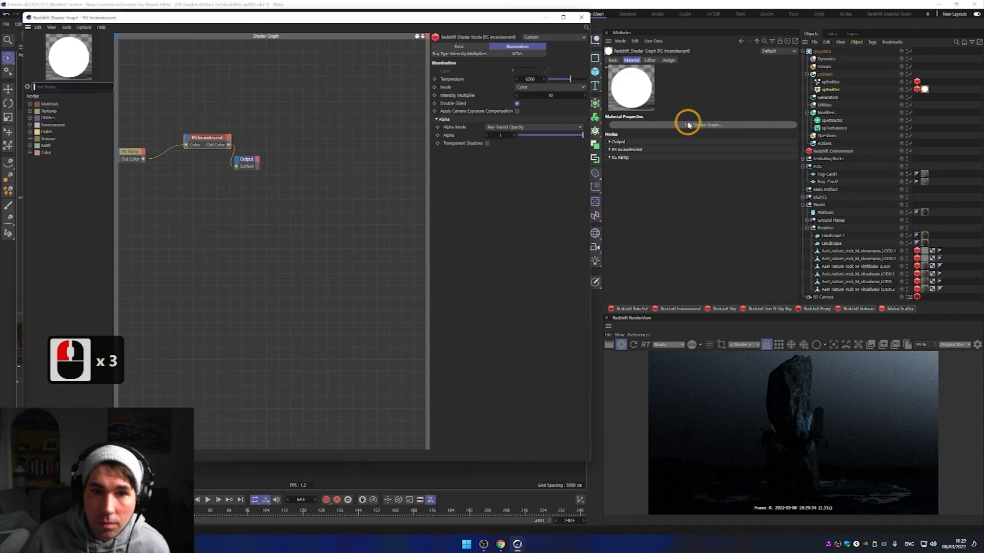
left_click(136, 153)
key("Delete")
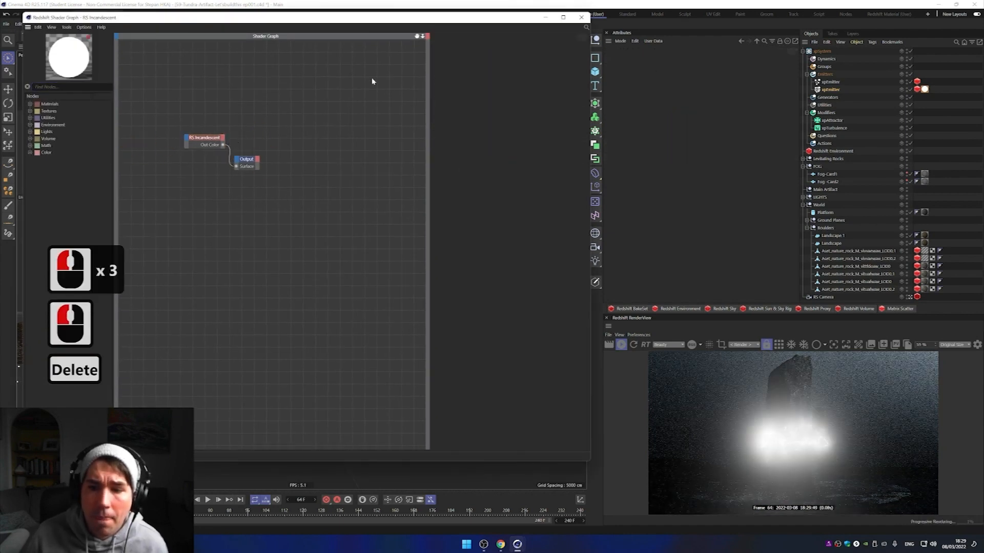
Step: Try Intensity Multiplier values of 6 and 3 on the RS Incandescent node, and settle on 2
left_click(218, 137)
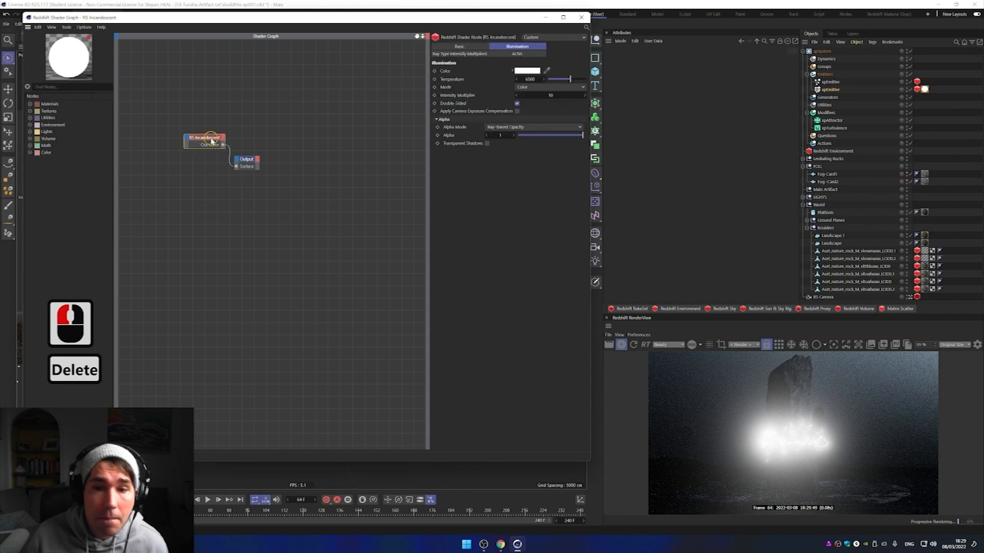
double_click(538, 95)
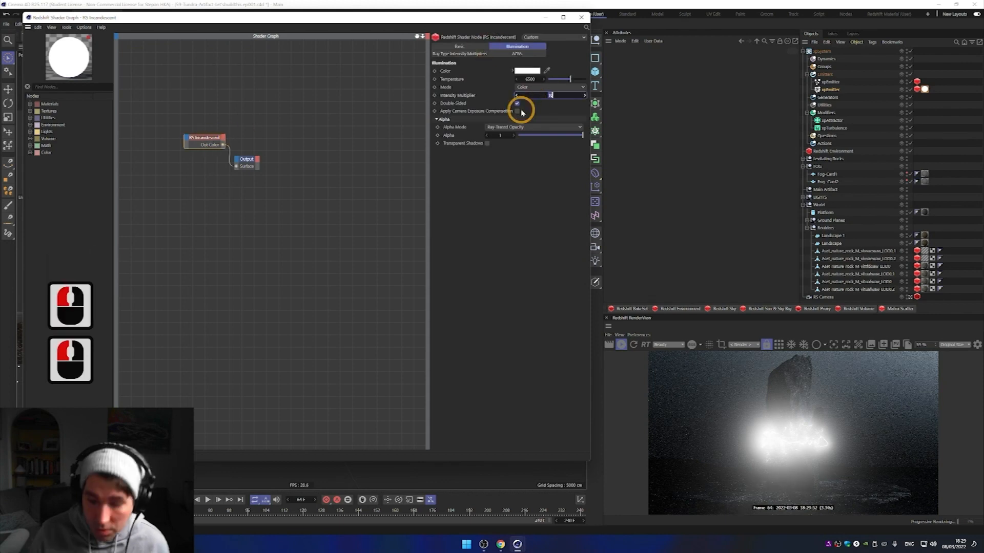
type("6")
key("Return")
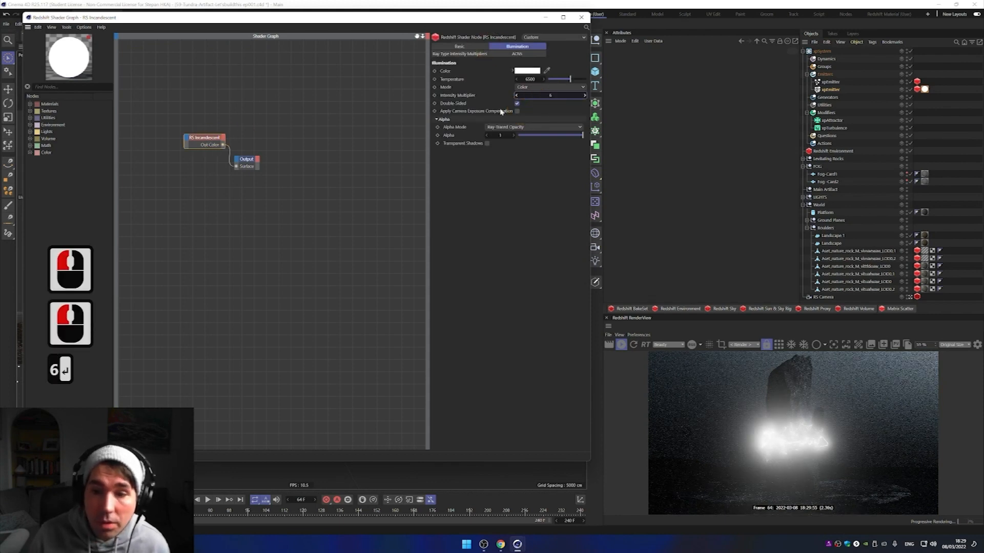
double_click(558, 95)
type("3")
key("Return")
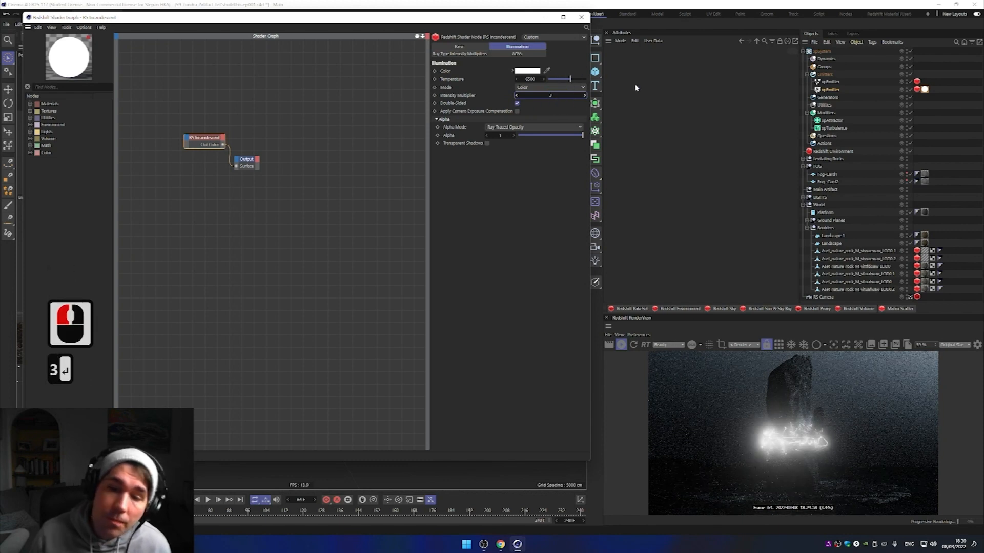
double_click(553, 96)
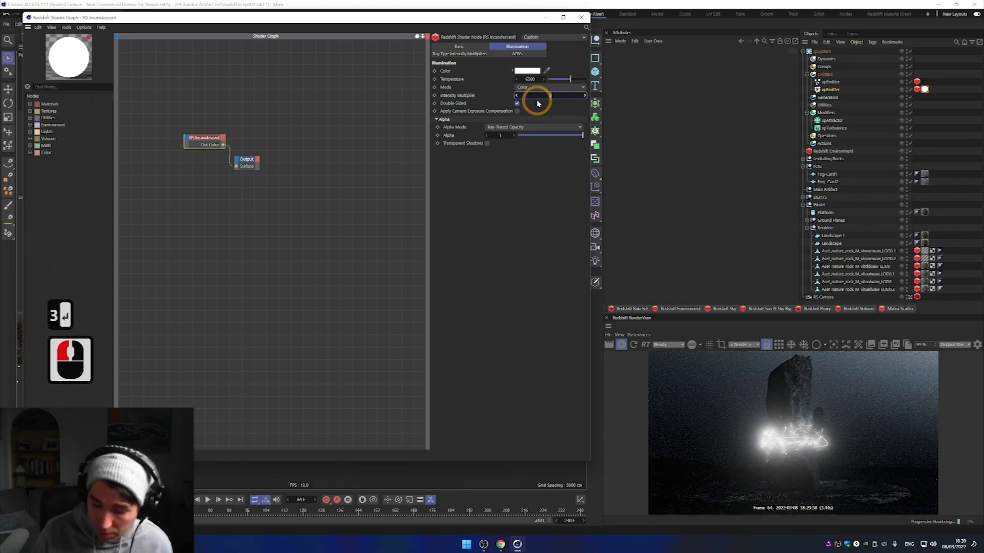
type("2")
key("Return")
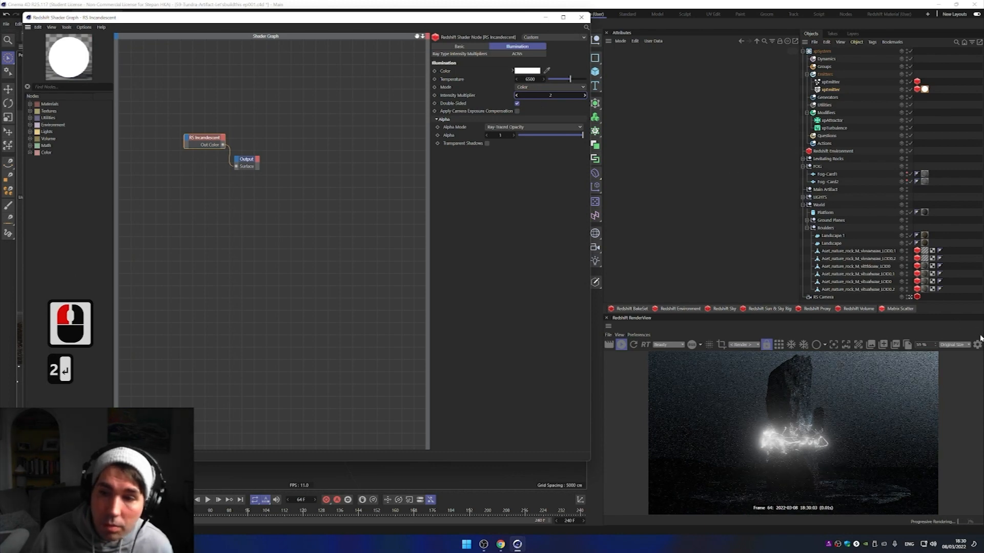
Step: Raise the Bloom Threshold slightly in the RenderView's display settings, and close those settings and the shader graph
left_click(978, 345)
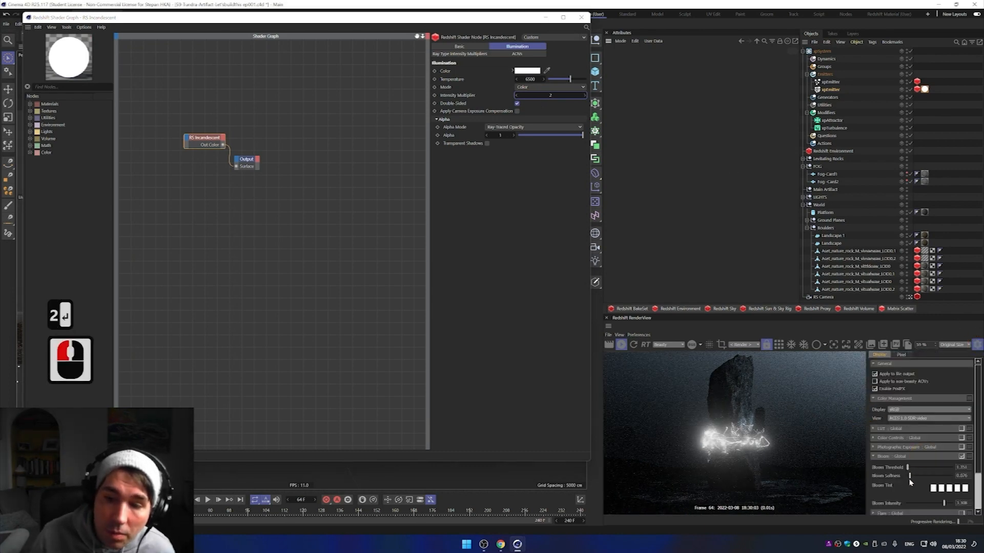
left_click_drag(907, 469, 908, 470)
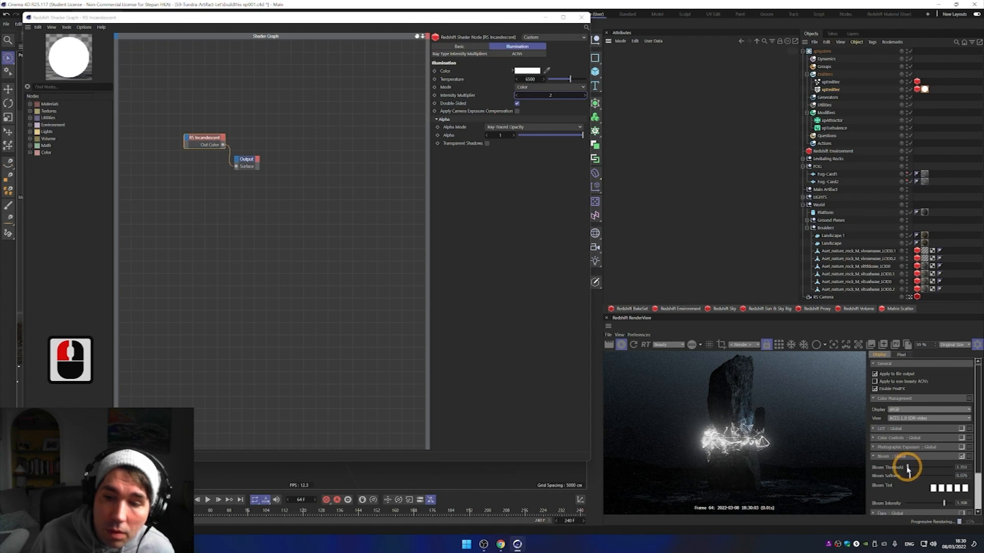
left_click(908, 469)
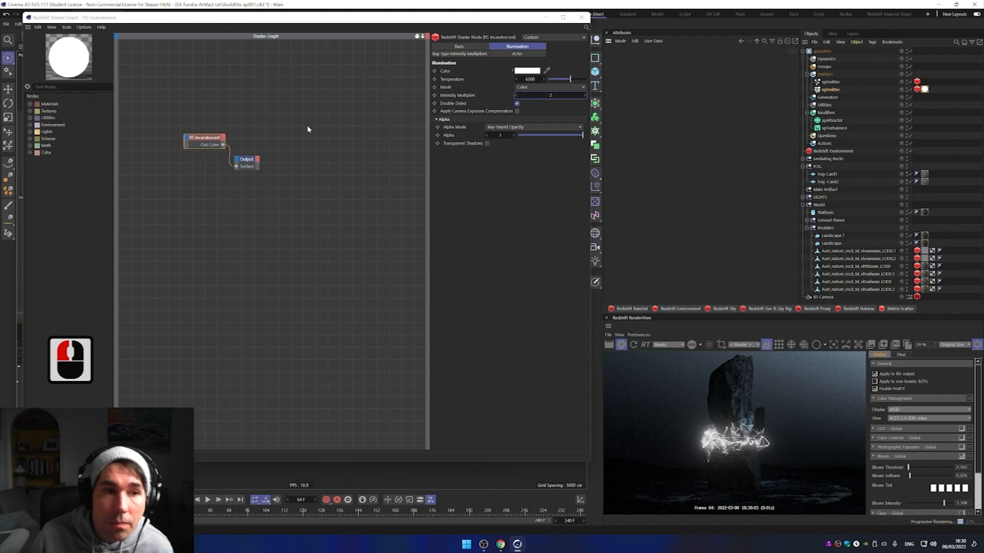
left_click_drag(220, 142, 214, 149)
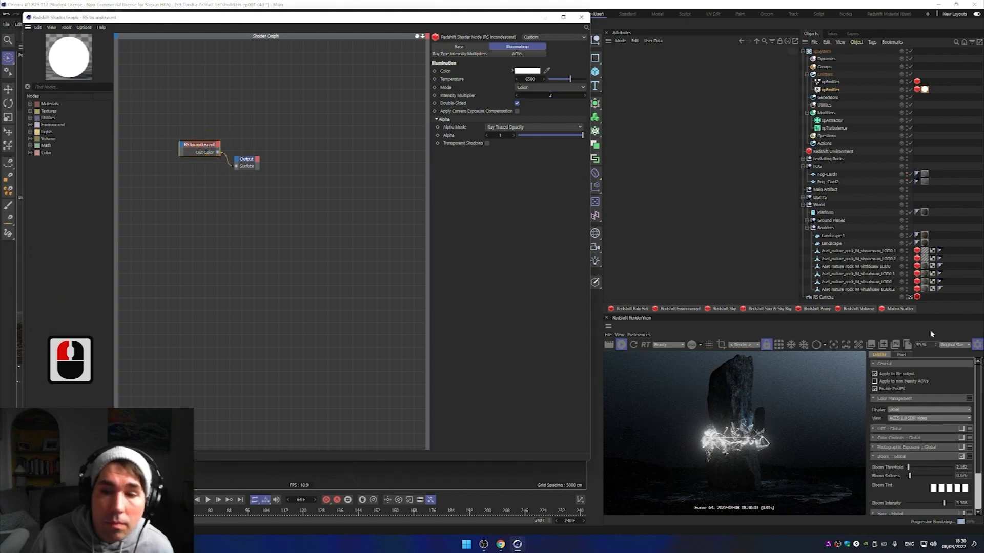
left_click(976, 345)
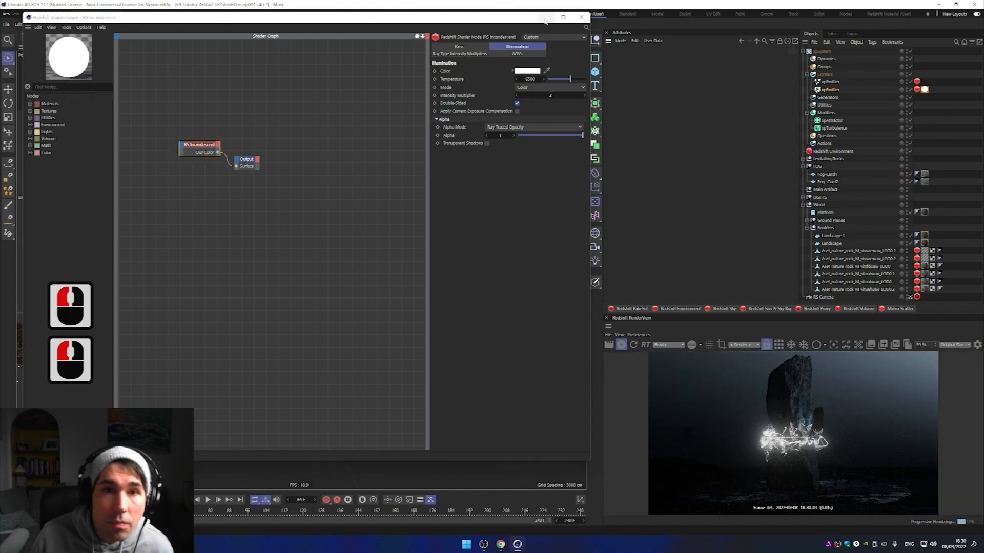
left_click(581, 18)
Step: Try Wavy Turbulence as the xpTurbulence modifier's Noise Type and replay the simulation with the live render off
left_click(832, 128)
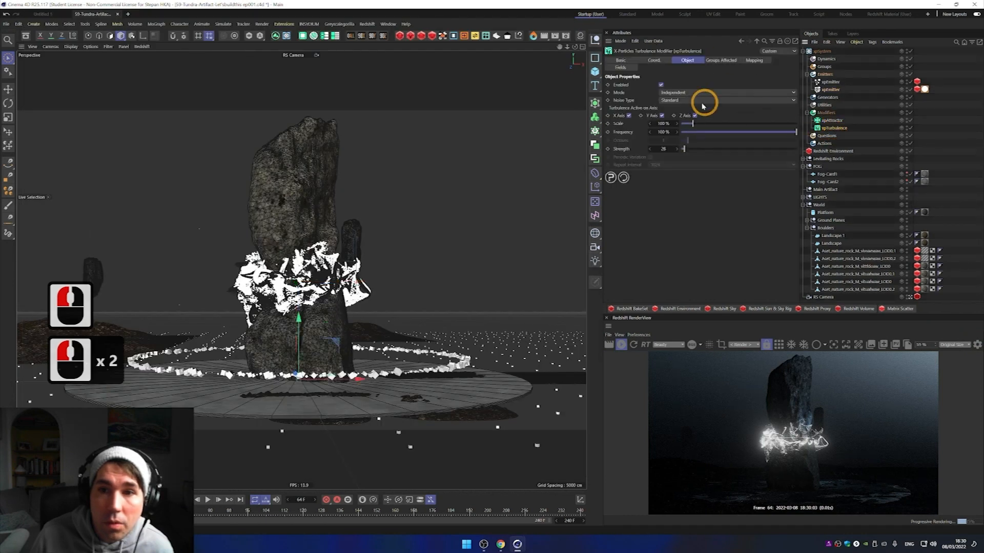
left_click(697, 100)
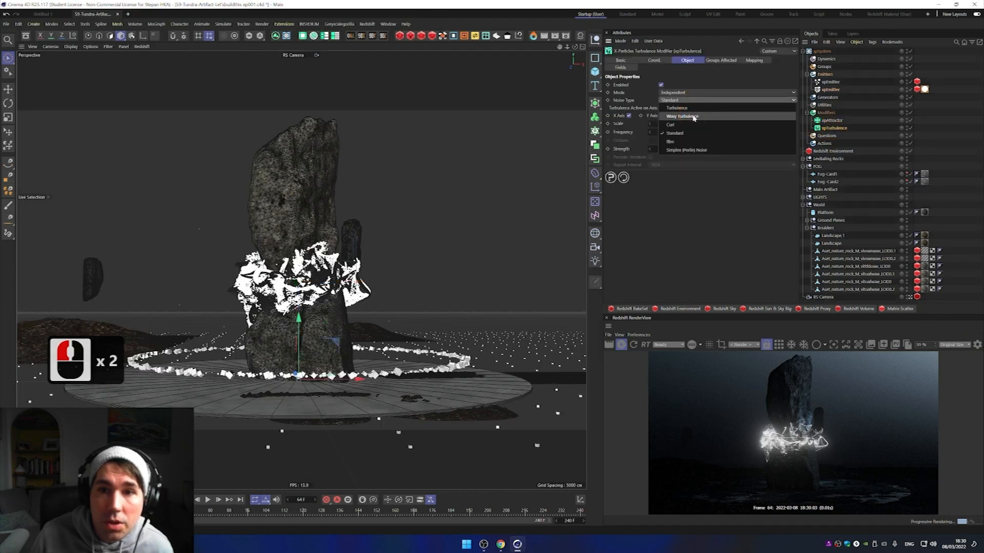
left_click(694, 117)
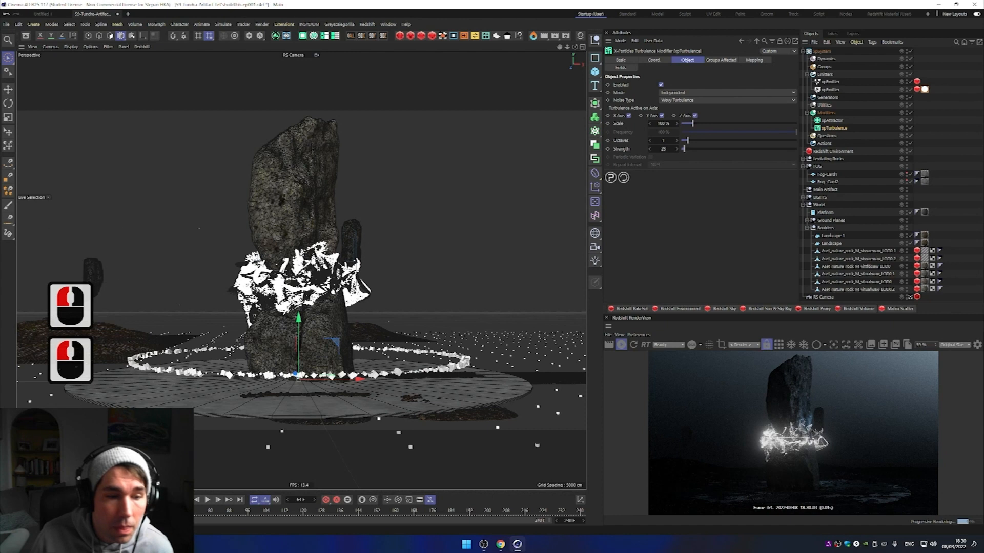
left_click(197, 500)
left_click(207, 499)
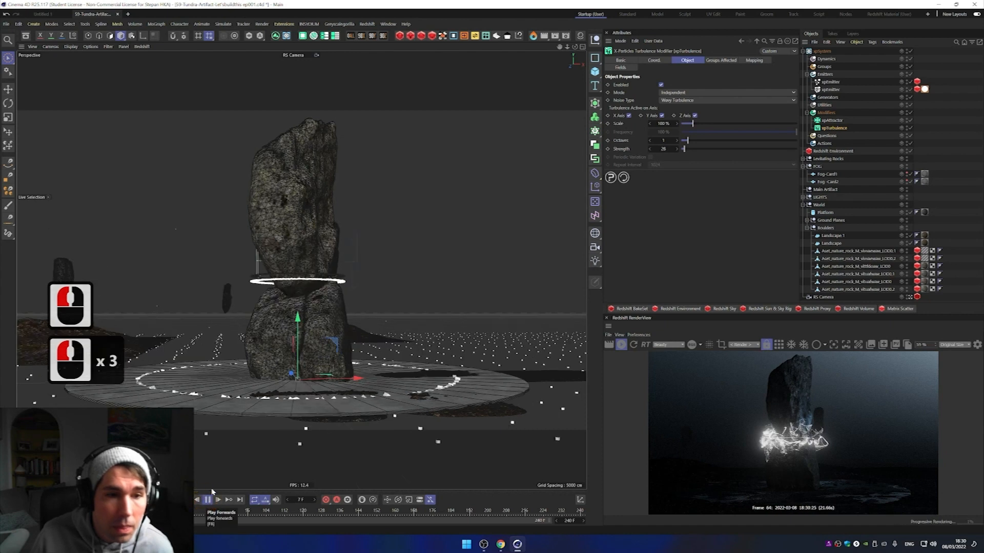
left_click(621, 344)
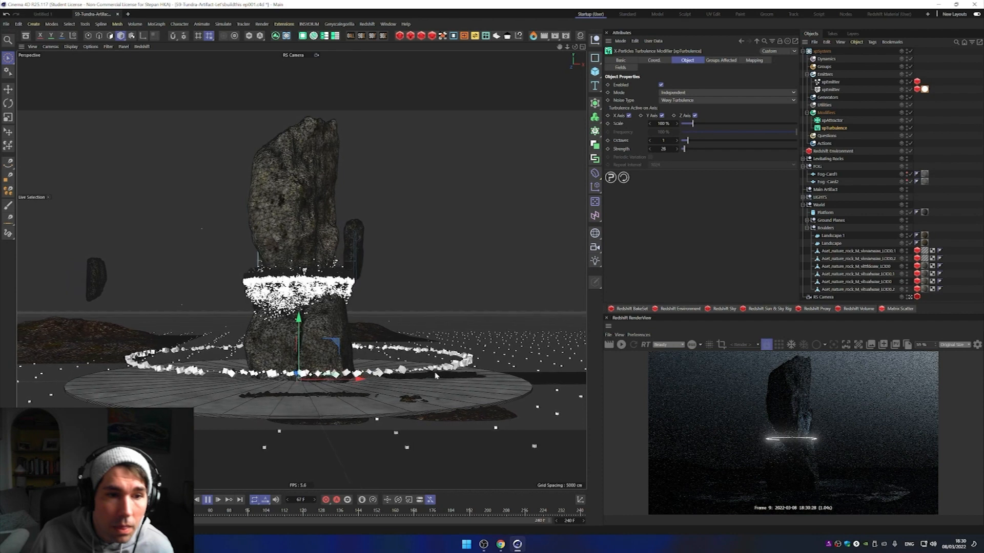
Step: Switch the xpTurbulence modifier's Noise Type to Curl and replay the simulation from the start
left_click(681, 100)
left_click(687, 125)
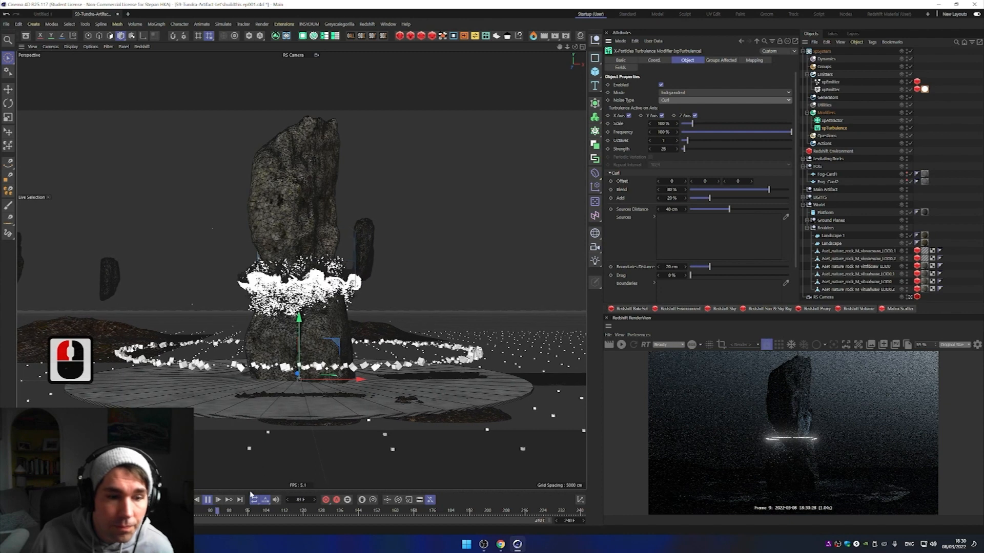
left_click(175, 500)
left_click(176, 500)
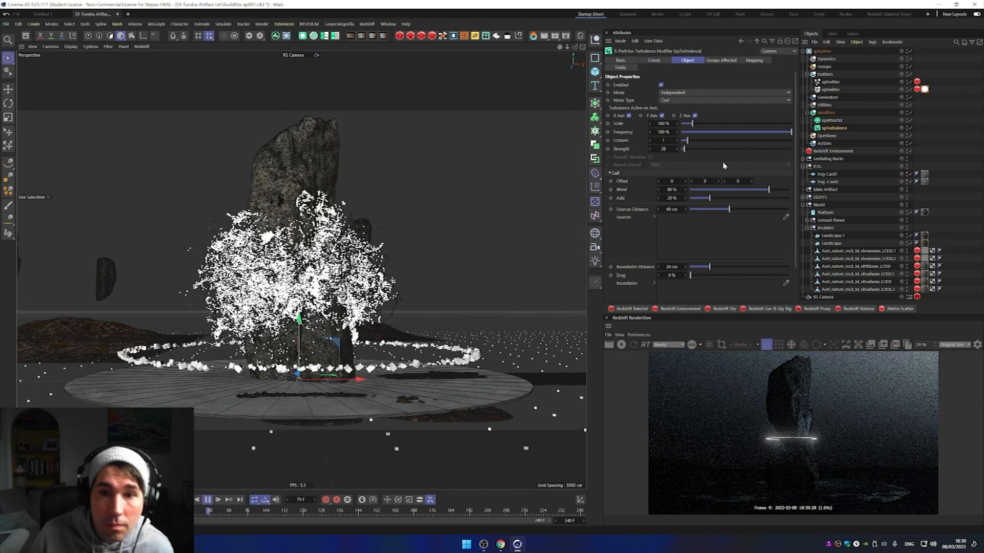
Step: Try the xpTurbulence Scale at about 866% and 536%, and settle on about 193%, replaying the simulation each time
left_click_drag(727, 123, 778, 131)
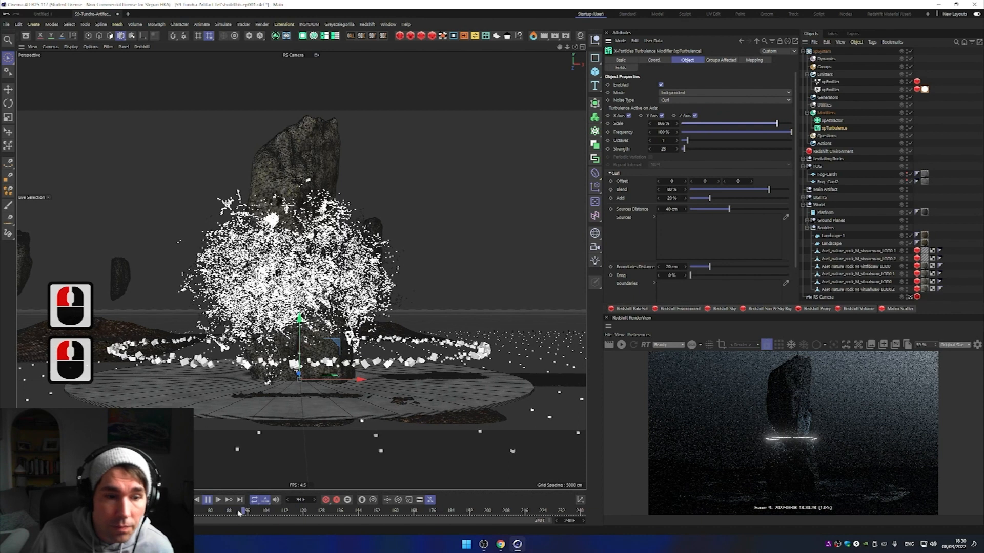
left_click(175, 500)
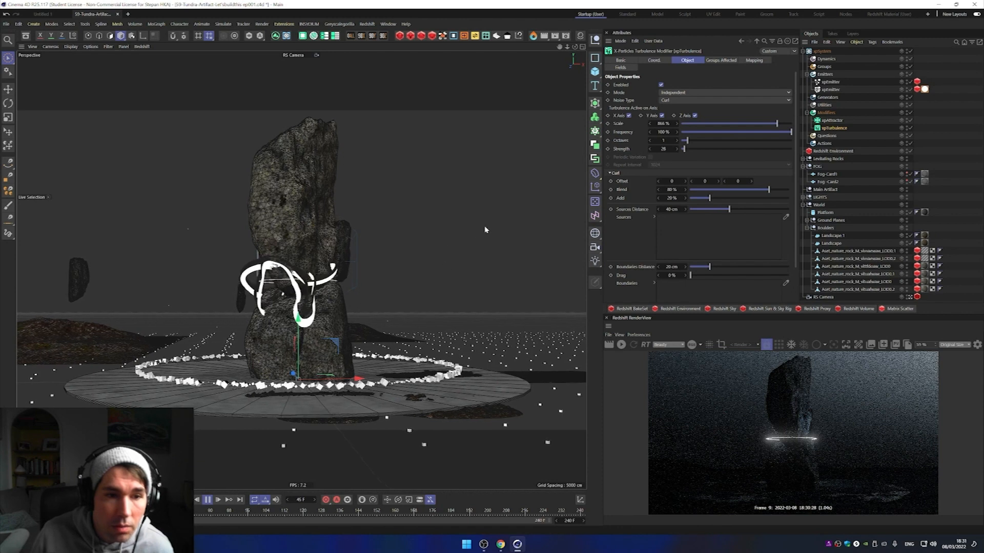
left_click_drag(759, 123, 741, 125)
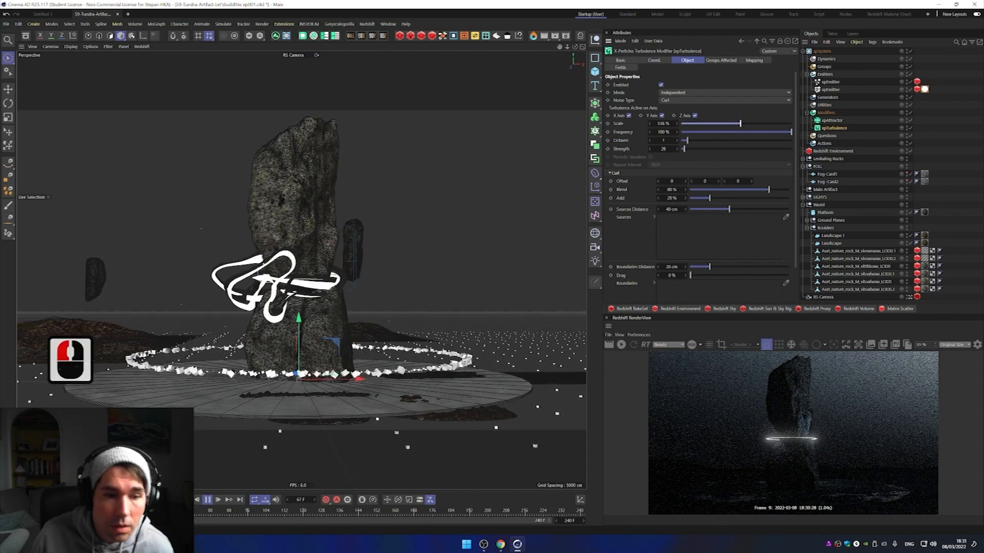
left_click(178, 501)
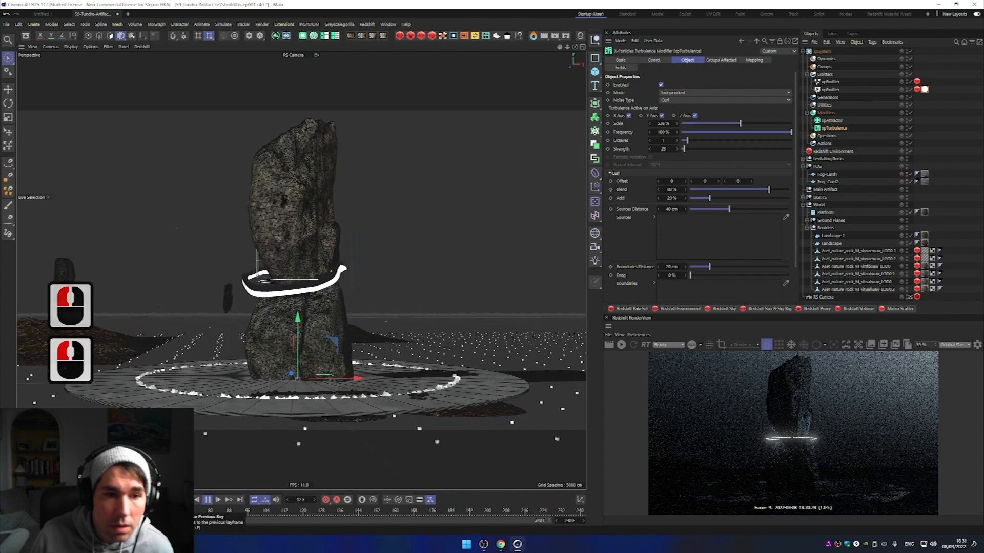
left_click(703, 124)
left_click(177, 501)
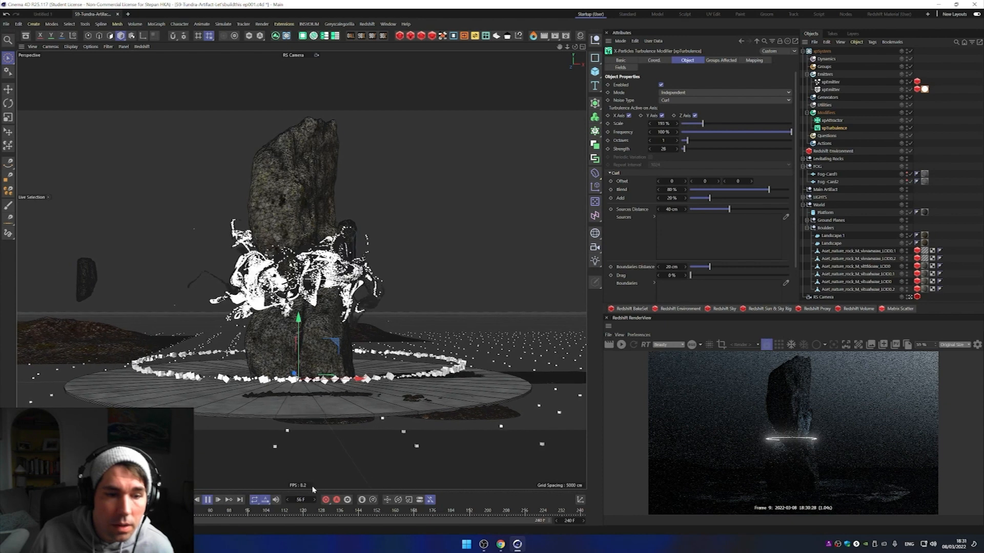
Step: Pause the simulation at frame 65 and render that frame live in the RenderView
left_click(206, 501)
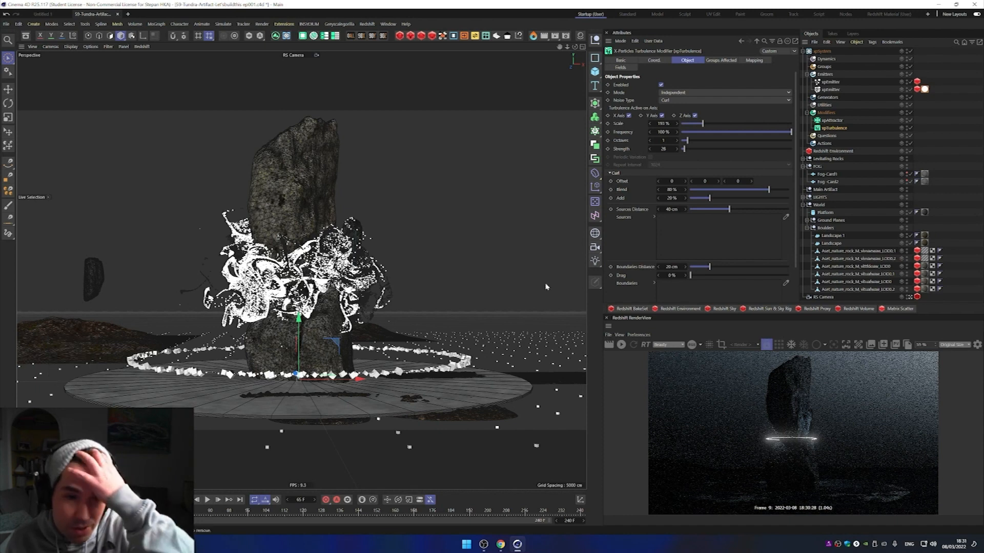
left_click(621, 345)
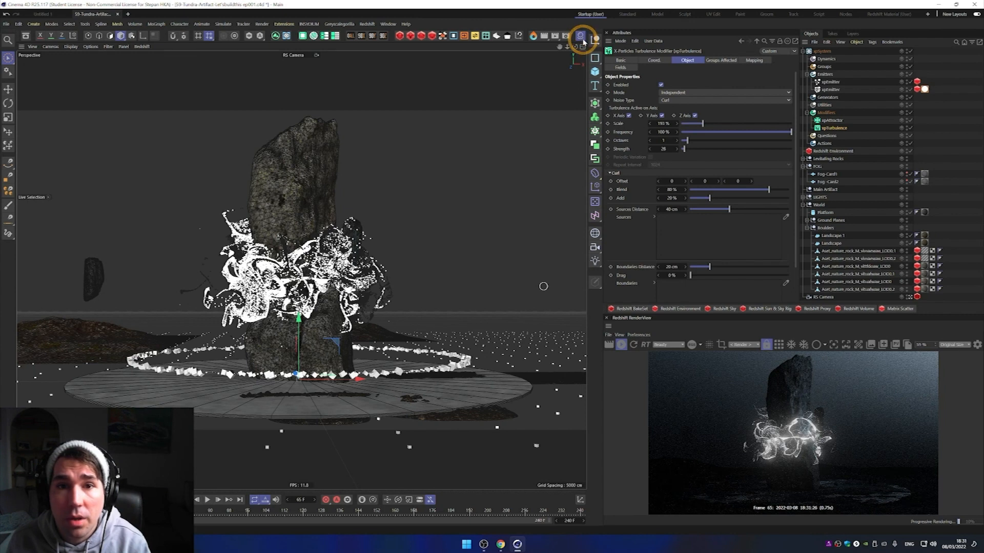
Step: Create a Redshift material, assign it to the first xpEmitter and open its shader graph
left_click(405, 38)
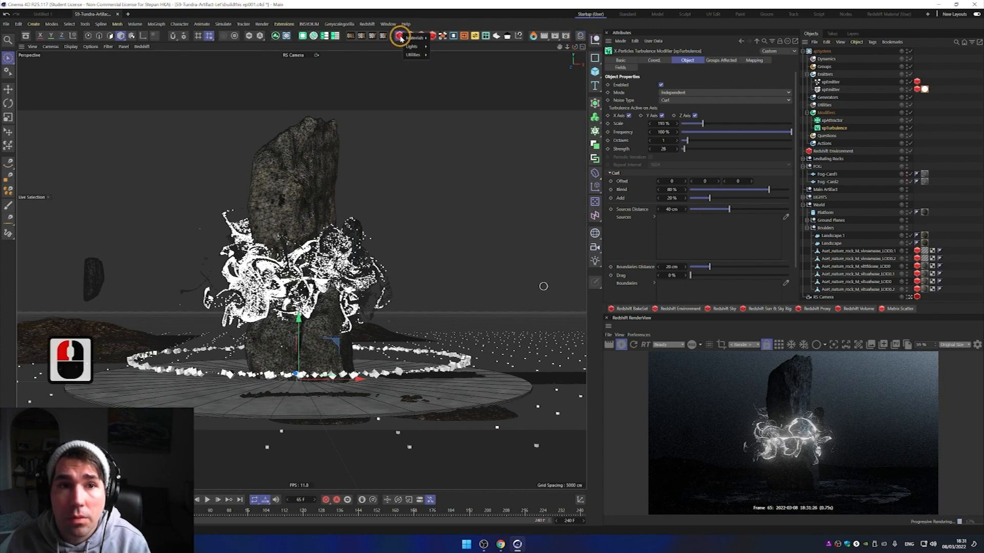
left_click(447, 37)
left_click_drag(617, 93, 834, 84)
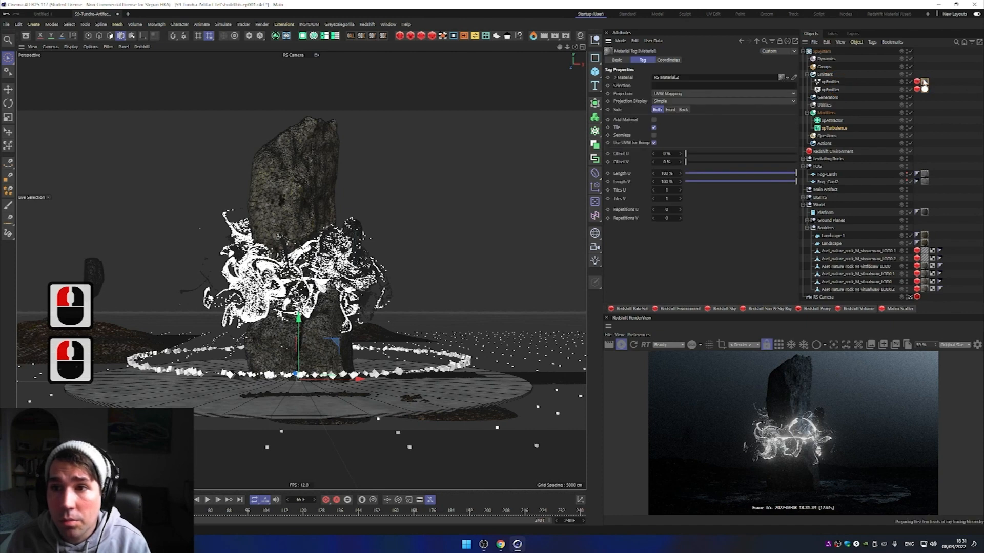
double_click(924, 81)
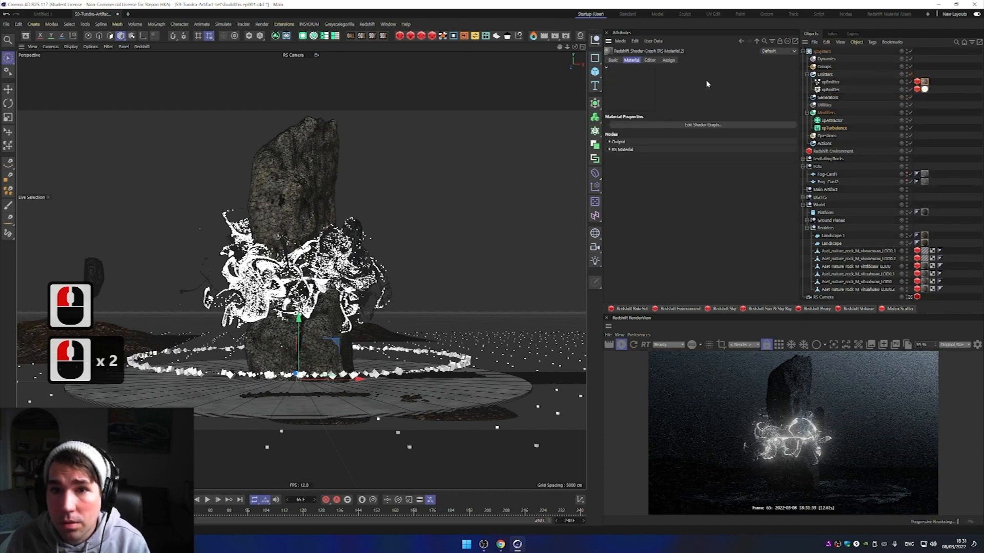
left_click(671, 125)
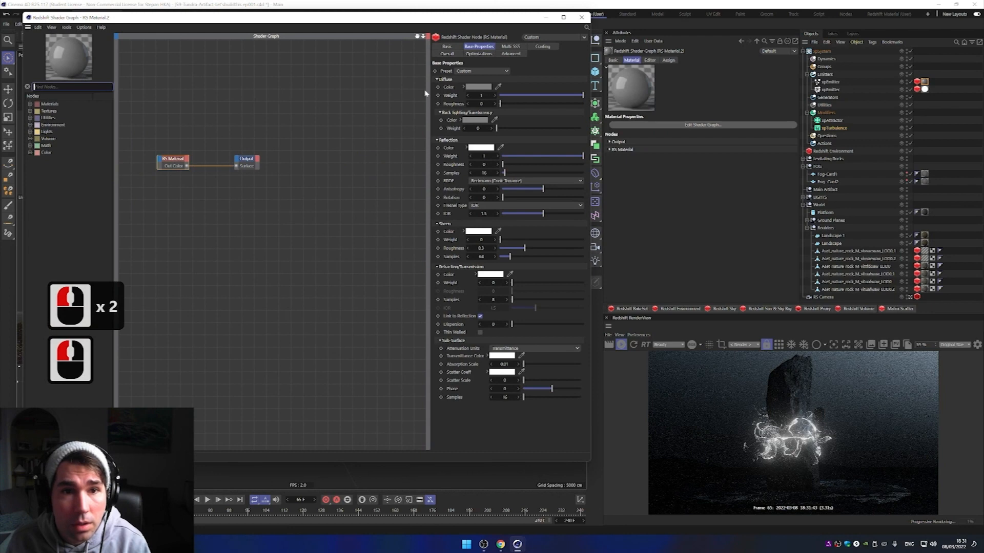
Step: Set the new material's Diffuse Color to a neutral near-black, RGB 14, 14, 14
double_click(481, 86)
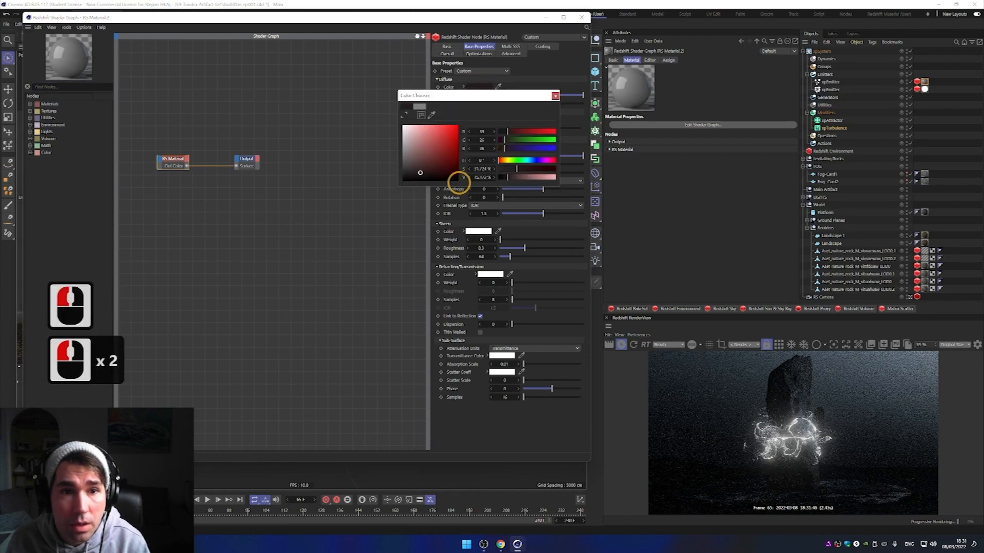
left_click_drag(402, 165, 402, 181)
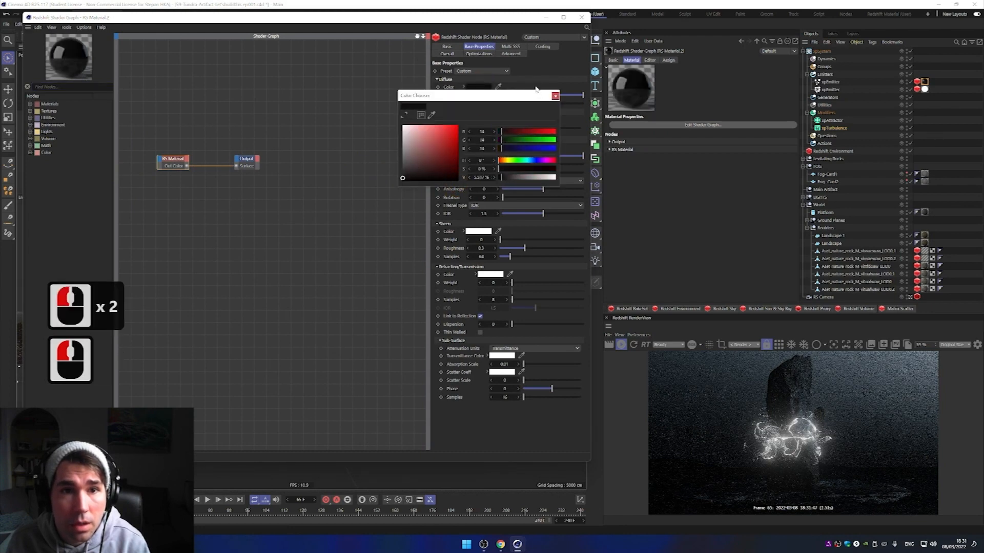
left_click(556, 96)
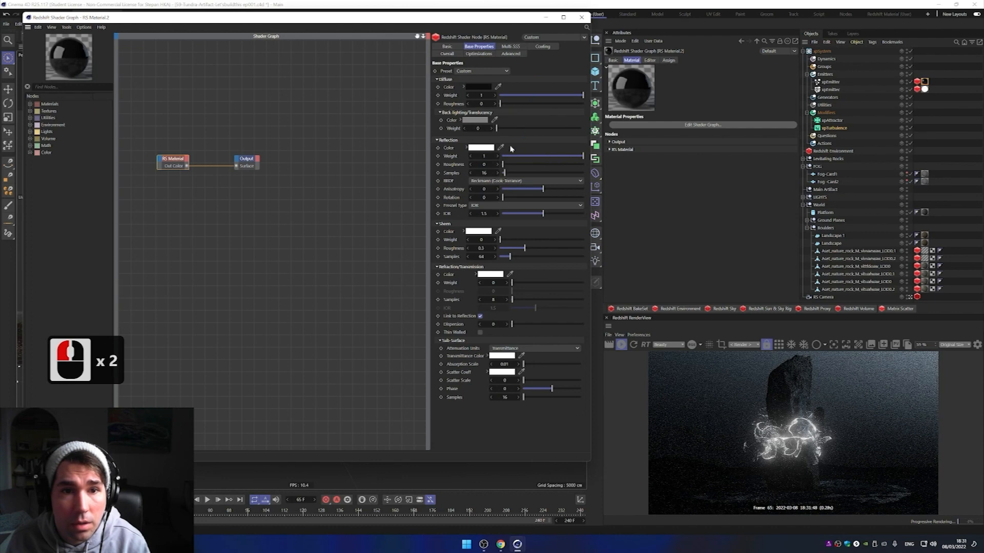
Step: Set the material's Reflection Roughness to about 0.744, try a Refraction Weight of about 0.368, and close the shader graph
left_click_drag(523, 165, 563, 164)
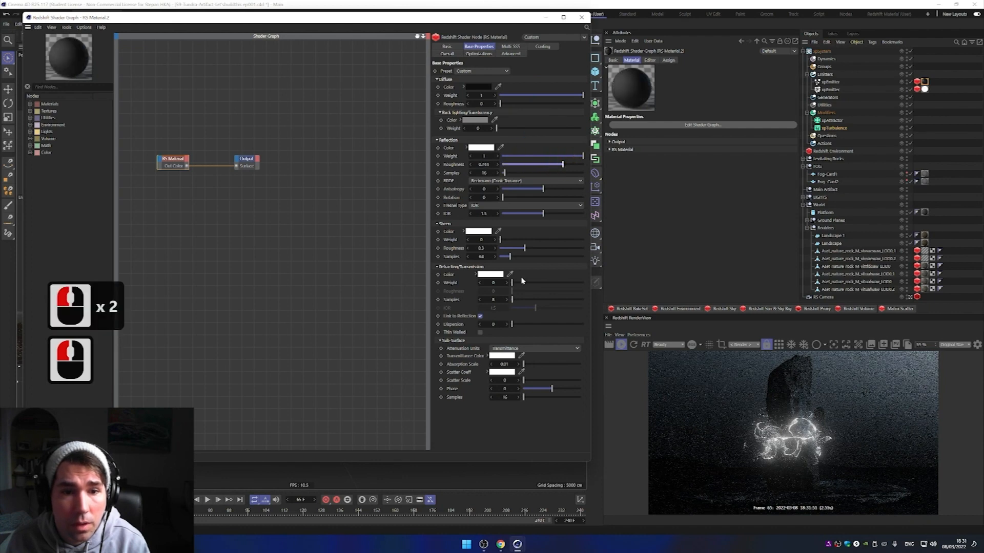
left_click_drag(533, 282, 562, 266)
left_click(533, 279)
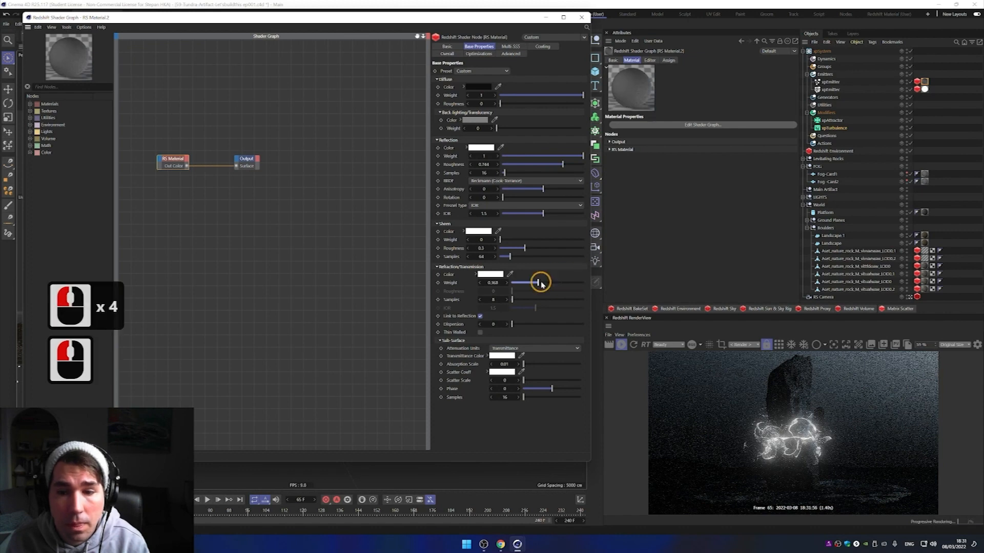
left_click(581, 17)
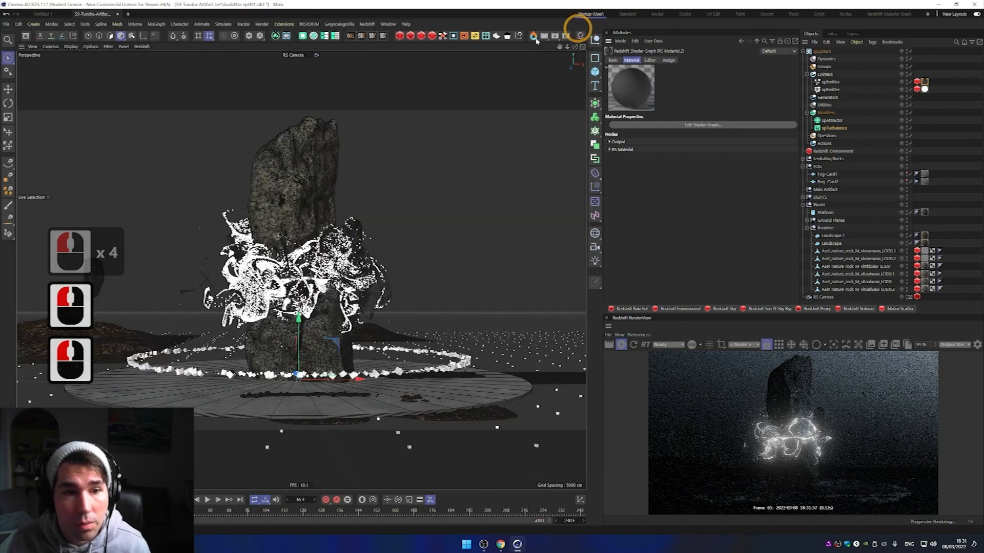
Step: Replay the simulation from the start with the live render off, pause at frame 98 and render that frame live
left_click(196, 500)
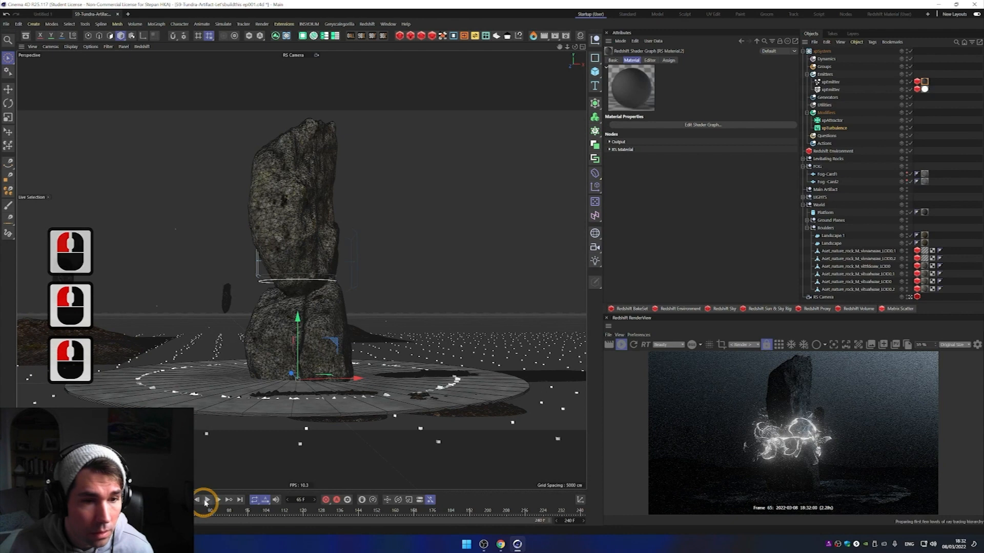
left_click(207, 499)
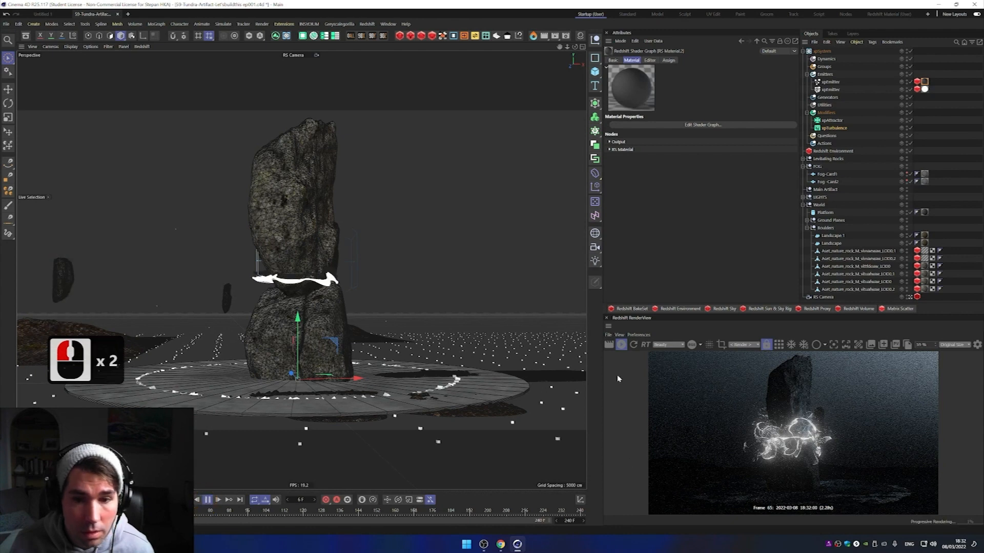
left_click(620, 346)
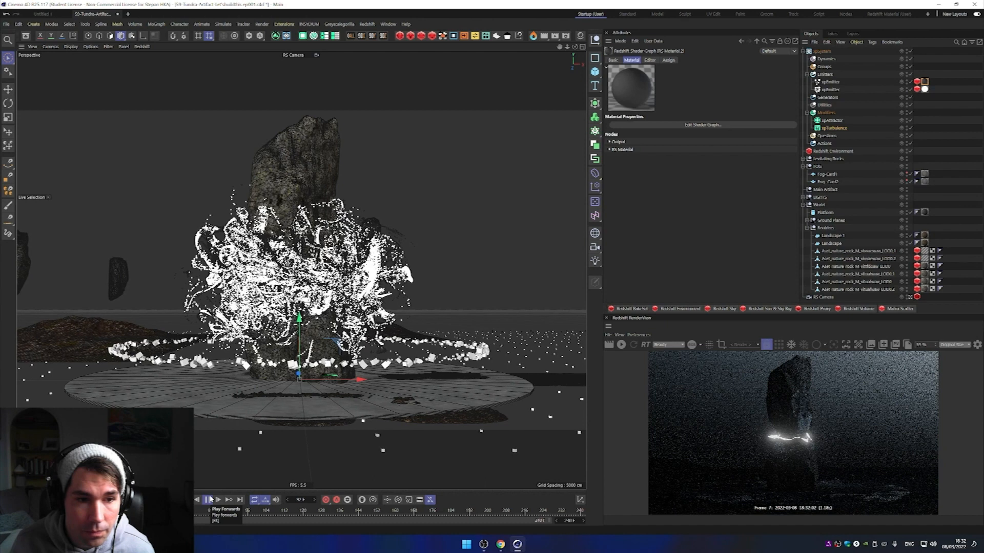
left_click(208, 500)
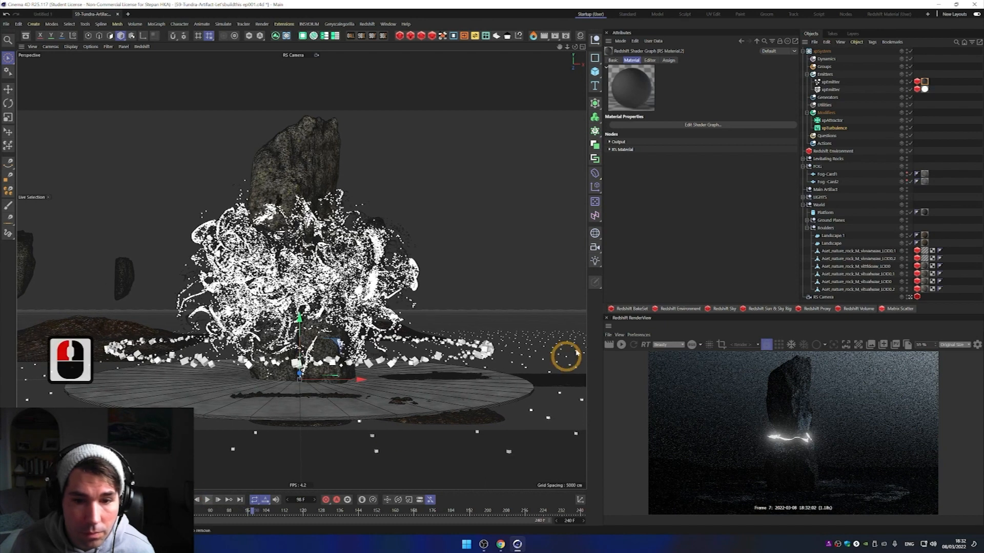
left_click(621, 345)
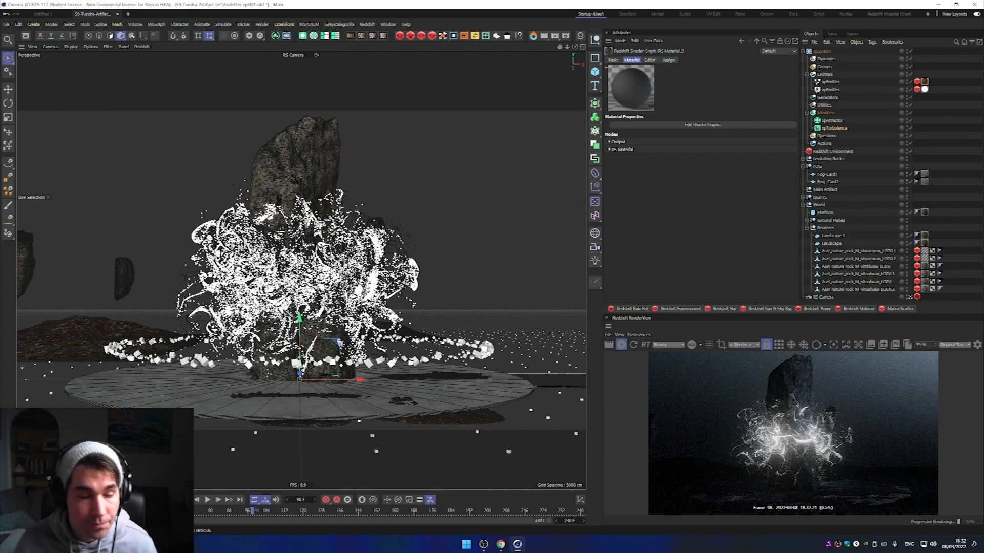
left_click(327, 347)
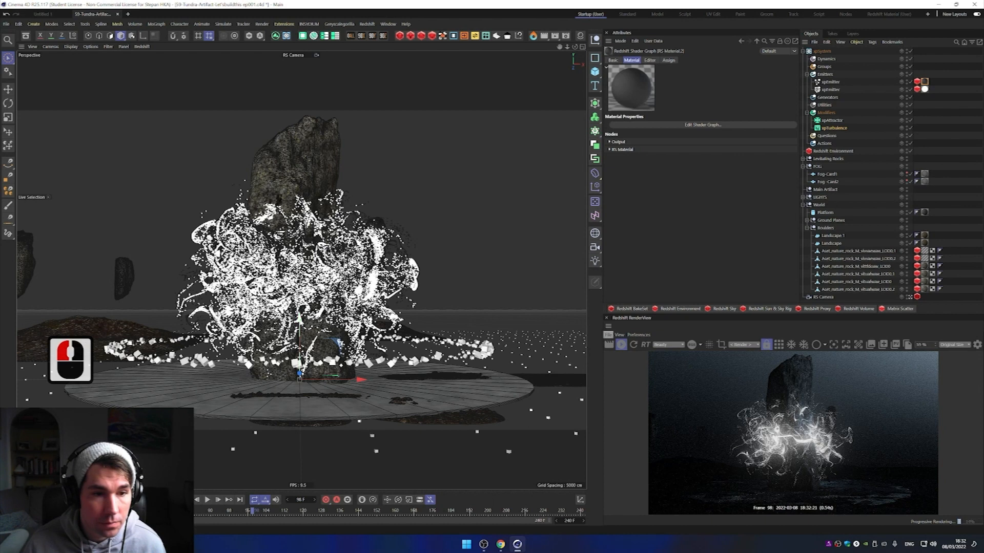
left_click(300, 319)
key("ctrl+z")
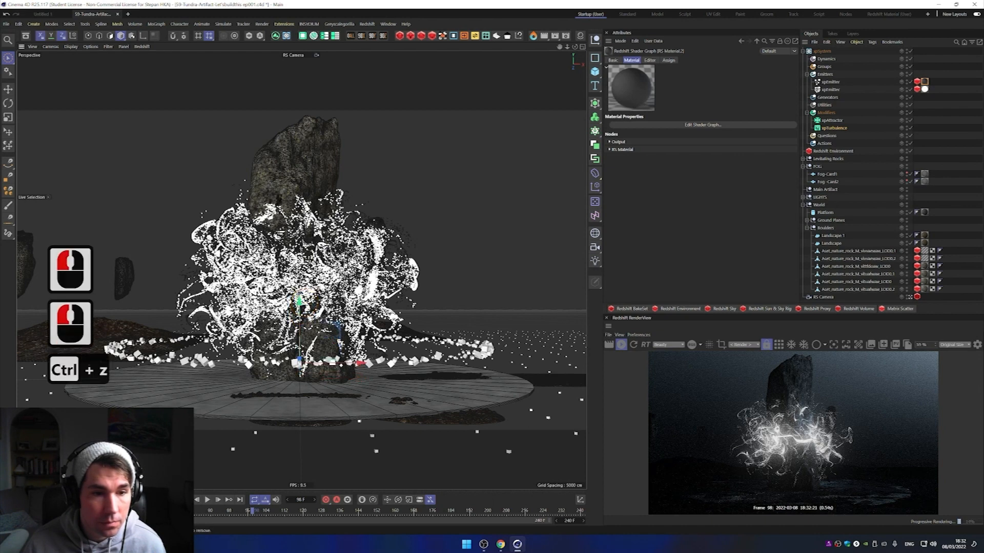
Step: Set the xpTurbulence modifier's Scale to about 109% and its Noise Type to Turbulence
left_click(830, 152)
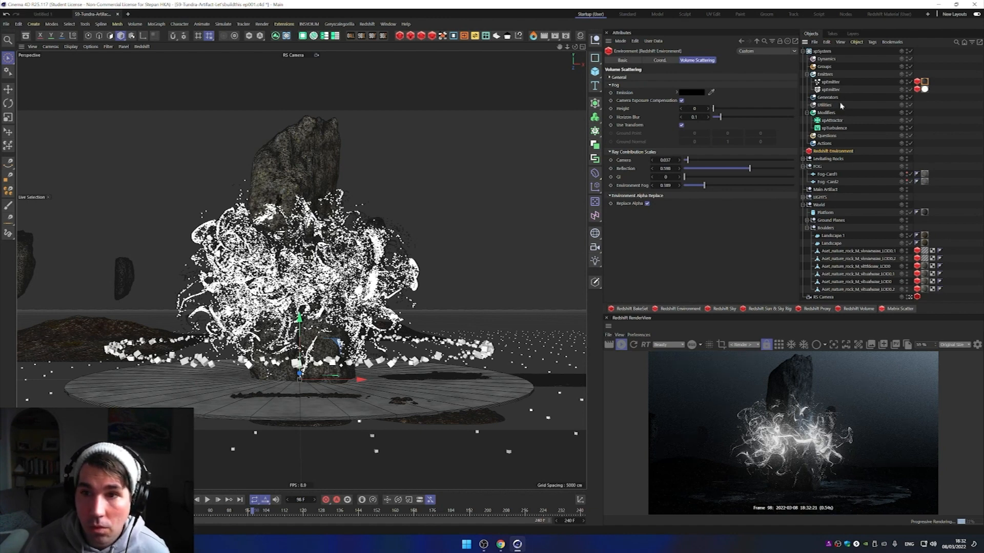
double_click(831, 89)
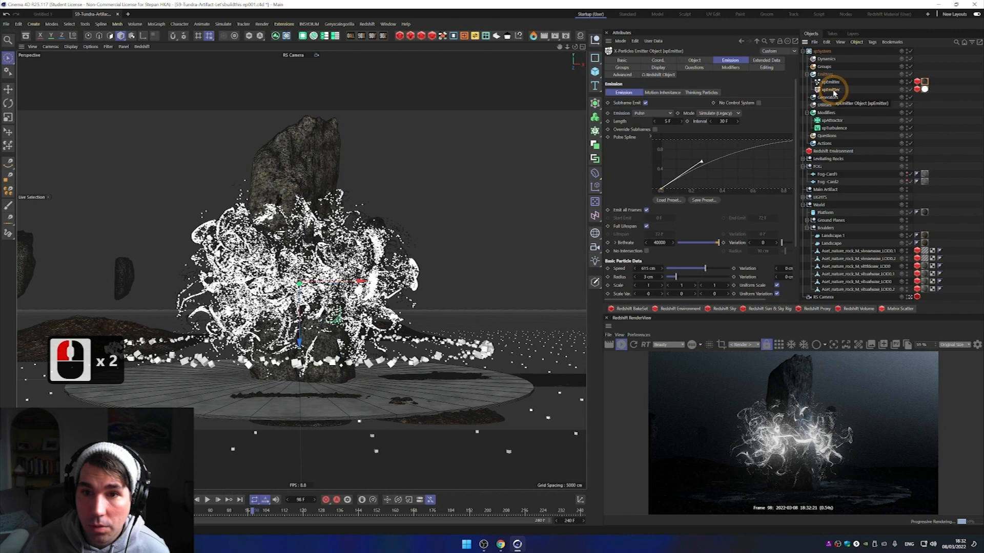
left_click(835, 129)
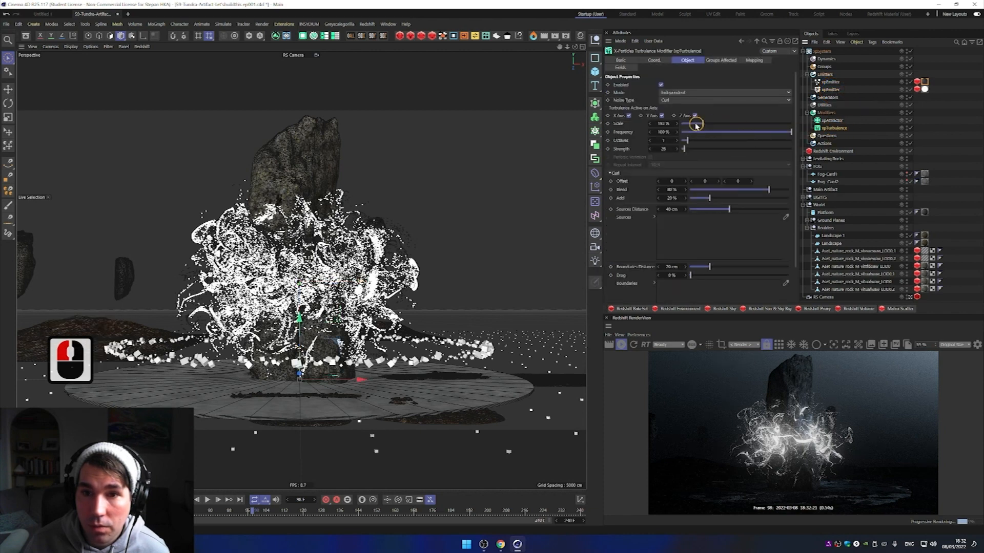
left_click(692, 101)
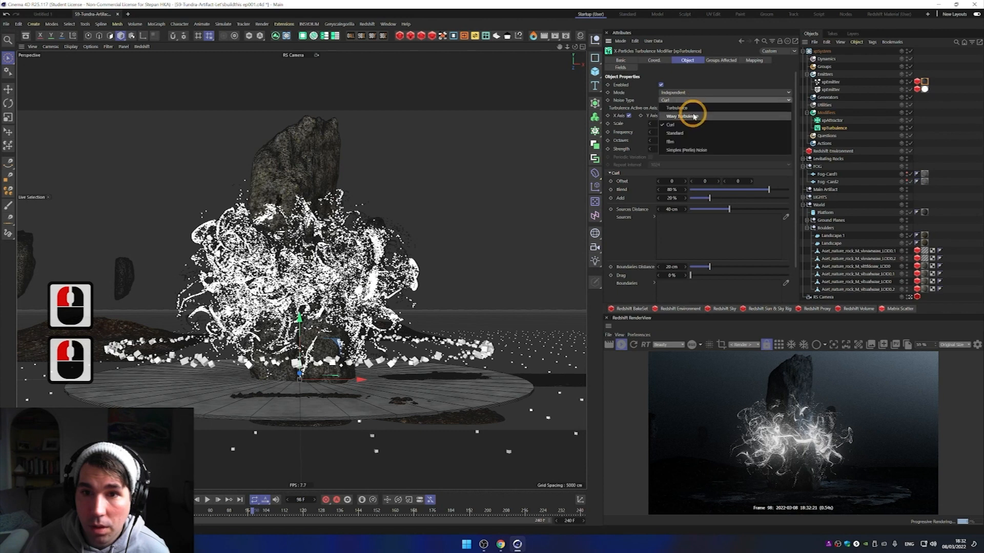
left_click(678, 108)
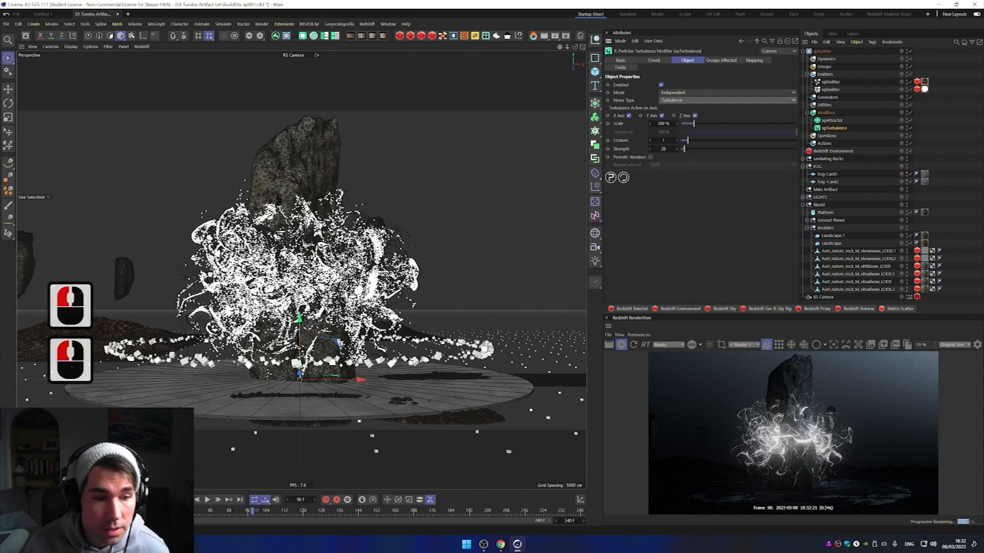
Step: Replay the simulation from the start with the live render off to check the Turbulence noise
left_click(175, 499)
left_click(207, 500)
left_click(207, 500)
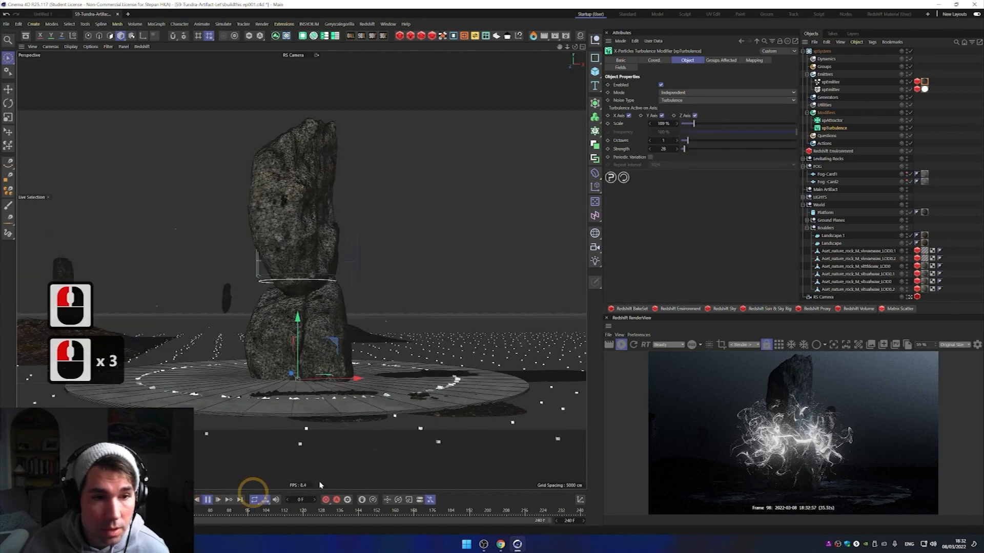
left_click(621, 345)
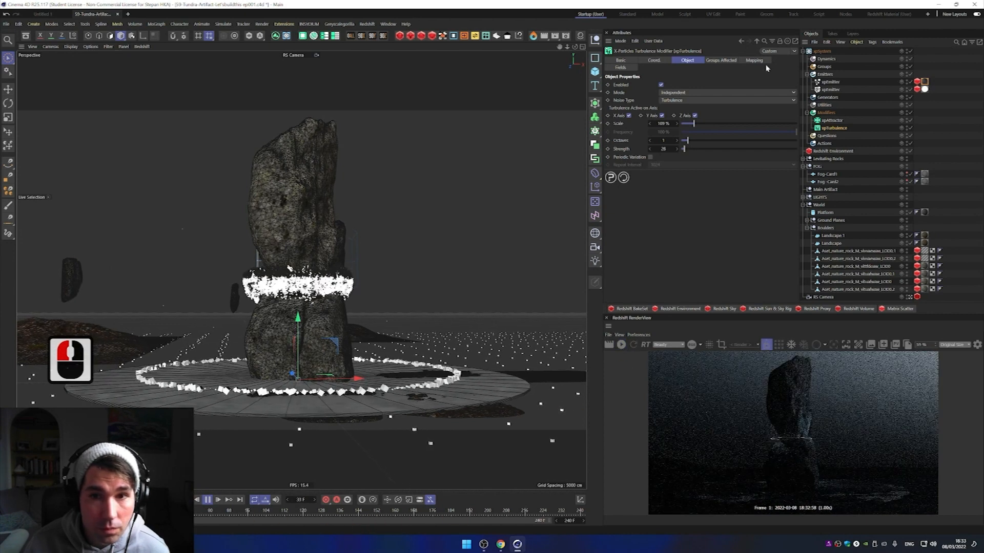
Step: Set the first xpEmitter's Disc Radius to about 260 cm and replay the simulation
left_click(830, 82)
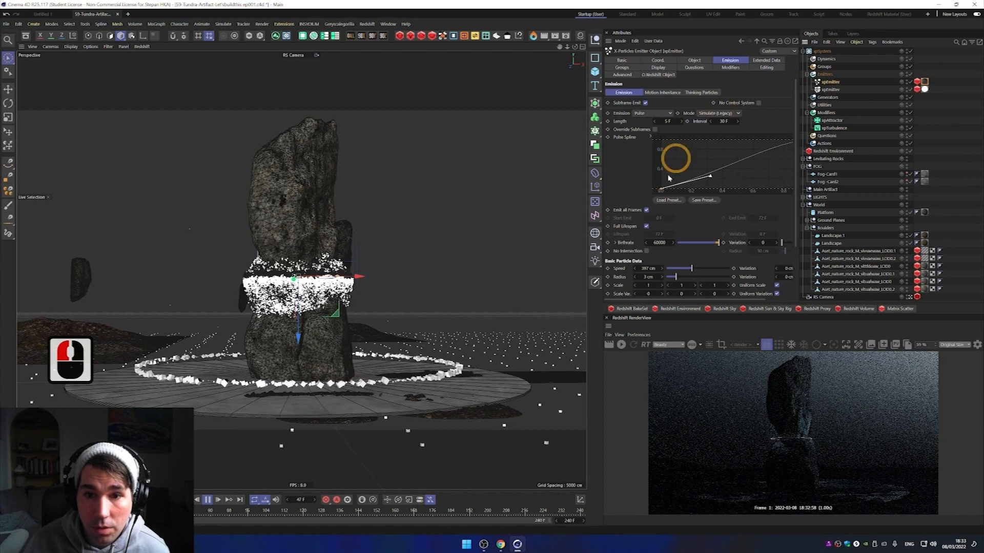
left_click(697, 61)
left_click(662, 109)
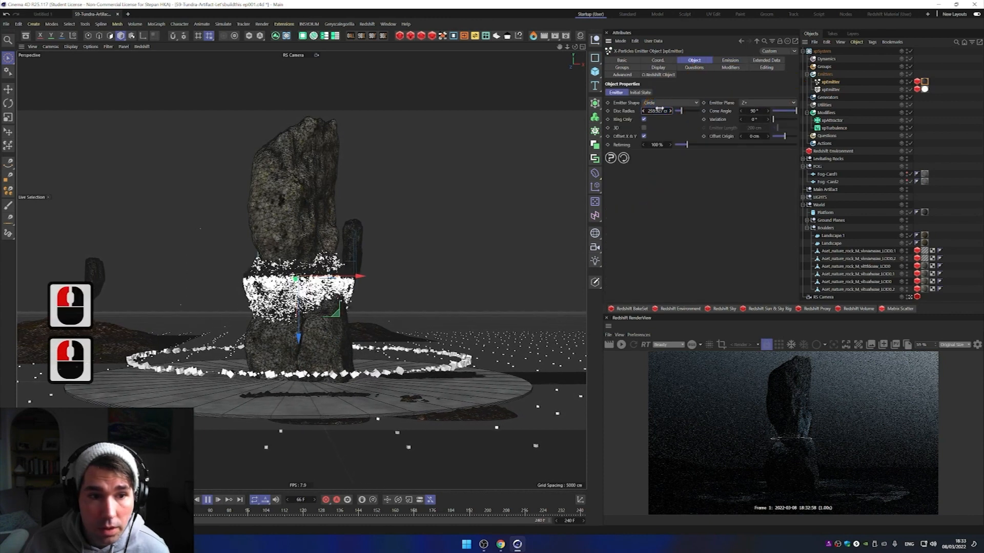
left_click(199, 501)
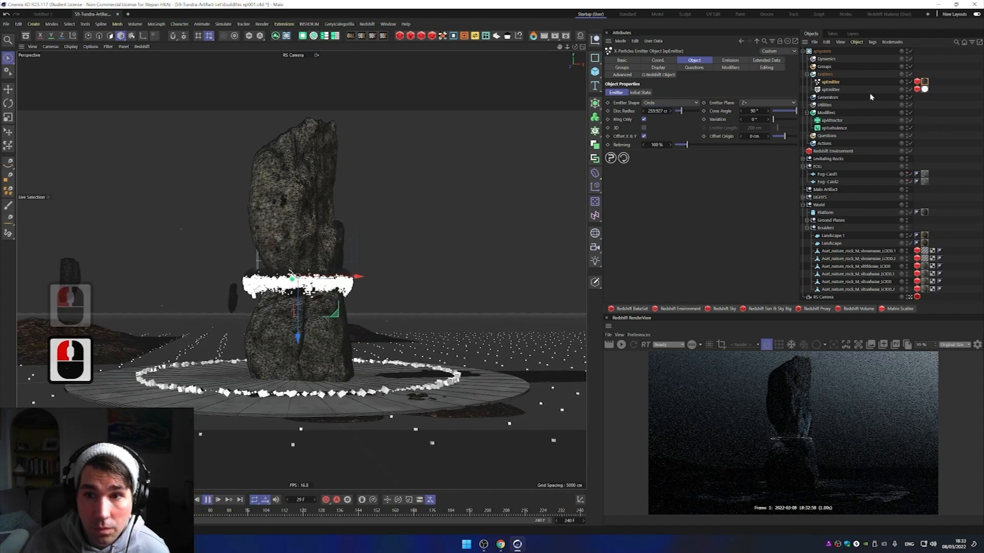
Step: Set the second xpEmitter's Disc Radius to about 234 cm, raise the emitter slightly along the rock and replay the simulation
left_click(833, 89)
left_click(660, 111)
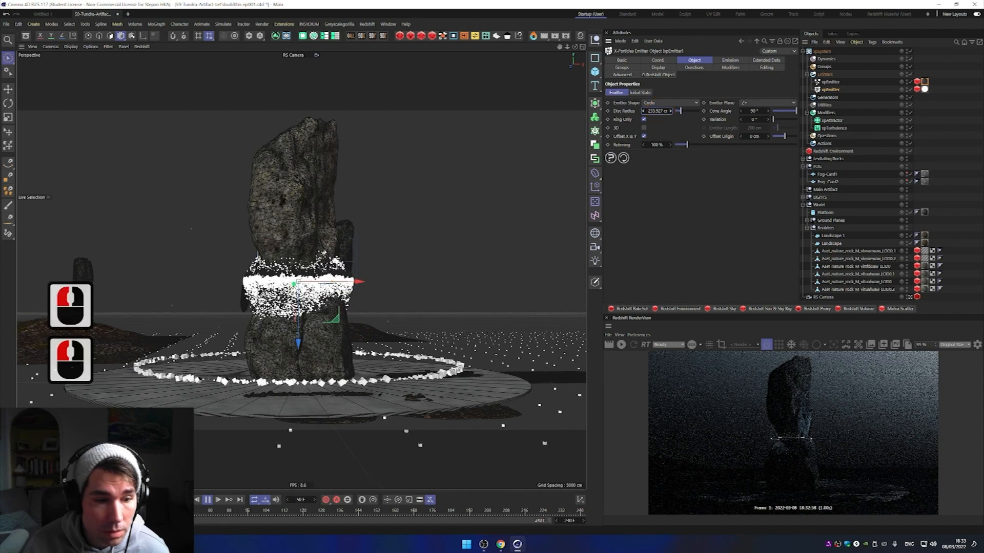
left_click(177, 500)
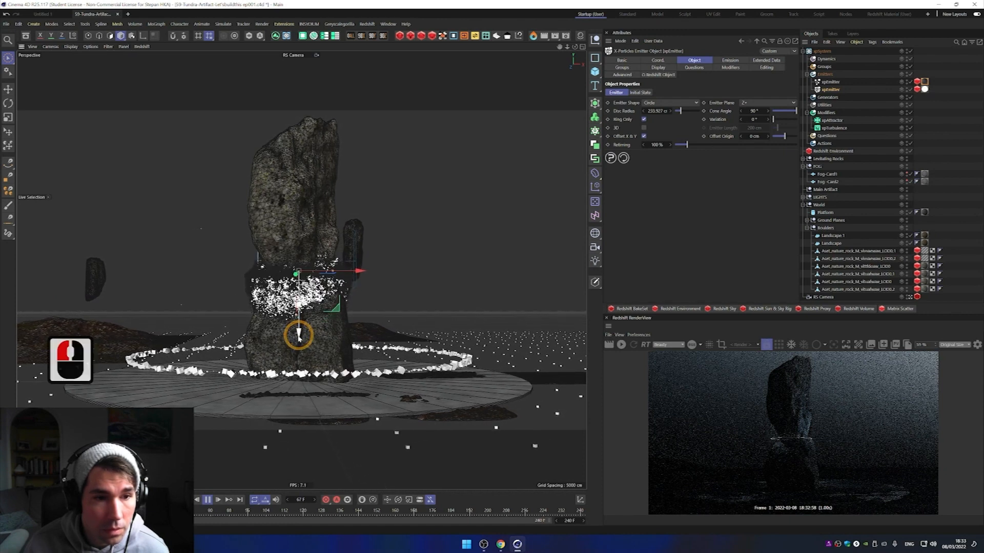
left_click(176, 500)
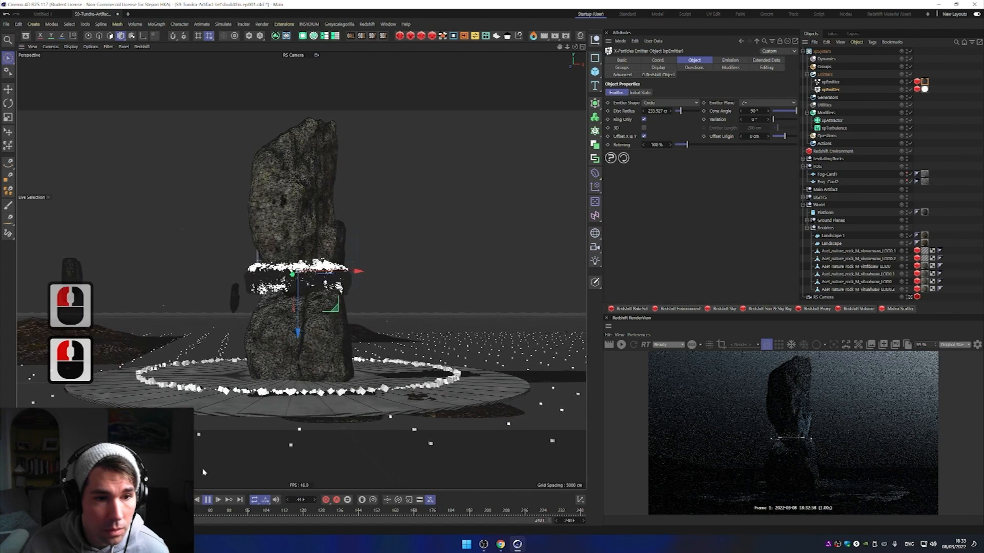
Step: Replay the simulation and set the xpAttractor modifier's Force to about 6
left_click(832, 120)
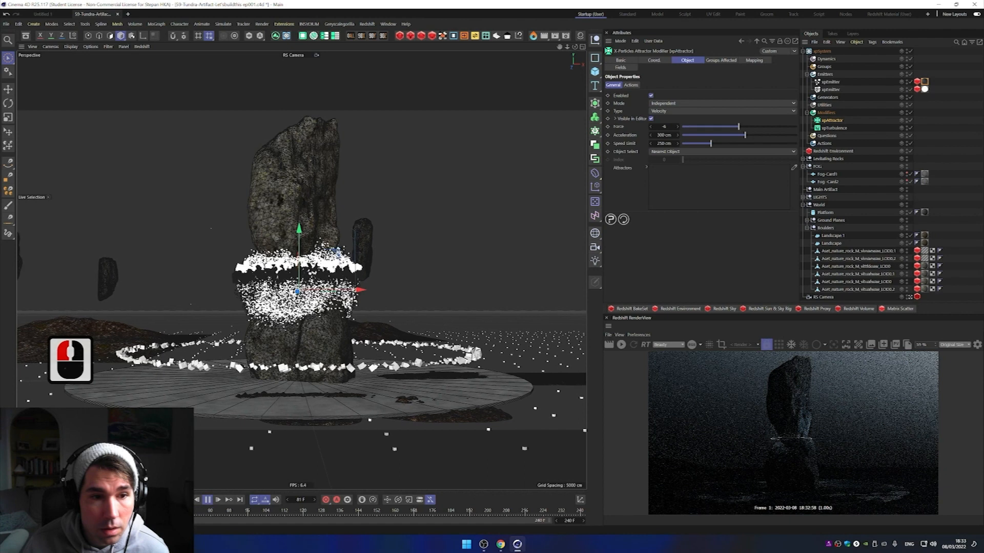
left_click(197, 500)
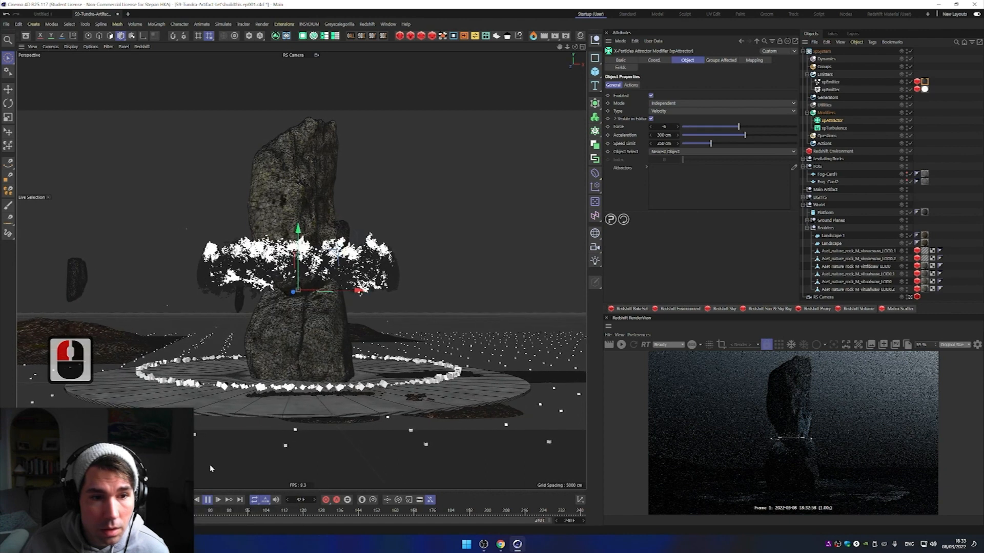
left_click_drag(739, 126, 740, 127)
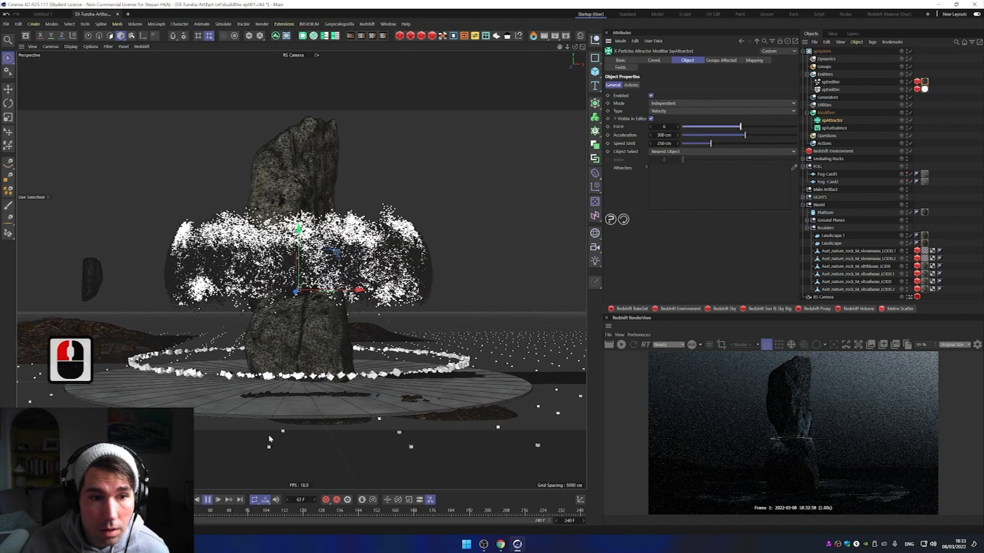
Step: Set the xpAttractor modifier's Force to about 22 and replay the simulation from the start
left_click(175, 500)
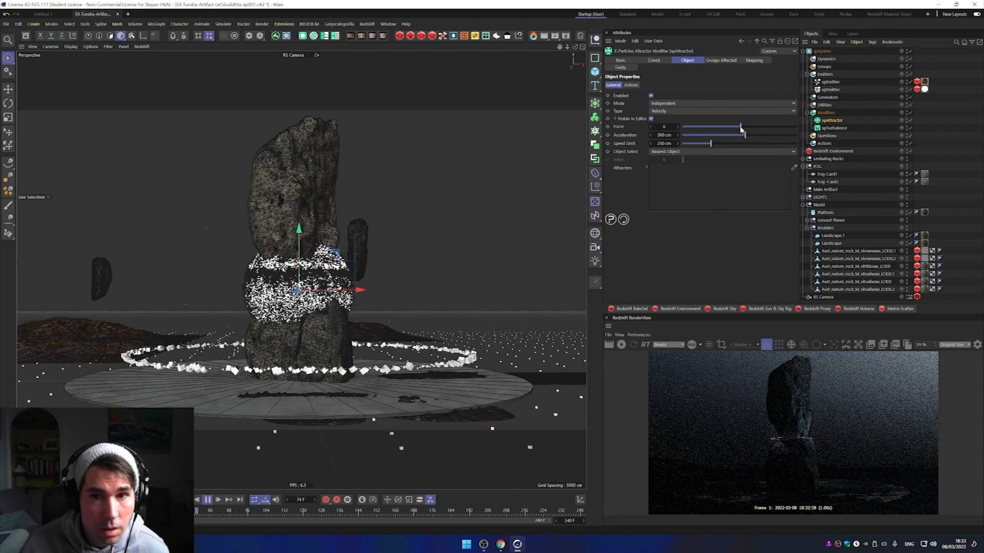
left_click_drag(741, 128, 744, 129)
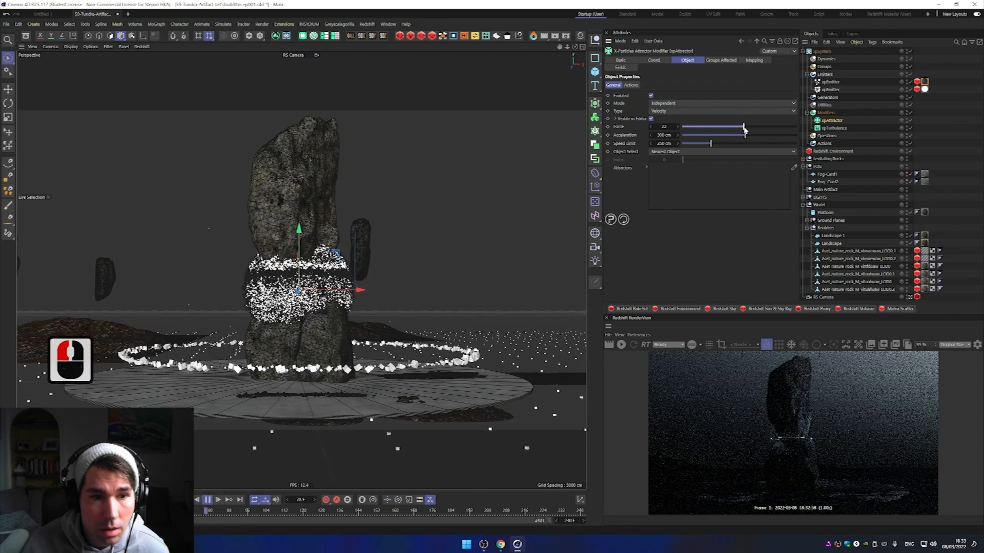
left_click(175, 500)
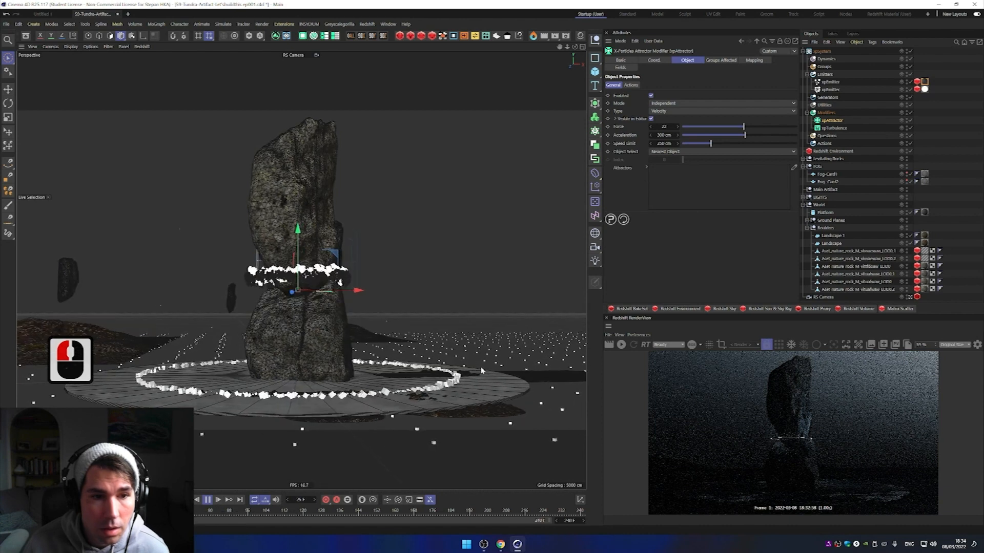
Step: Raise the xpTurbulence modifier's Strength to about 267 and lower its Scale to about 88 %, replaying the simulation between changes
left_click(834, 129)
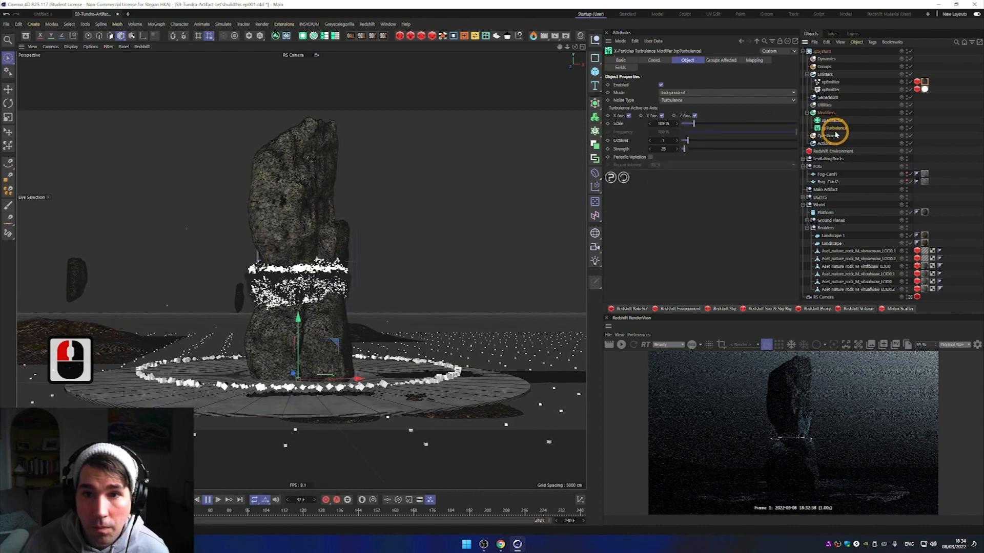
left_click_drag(700, 149, 702, 148)
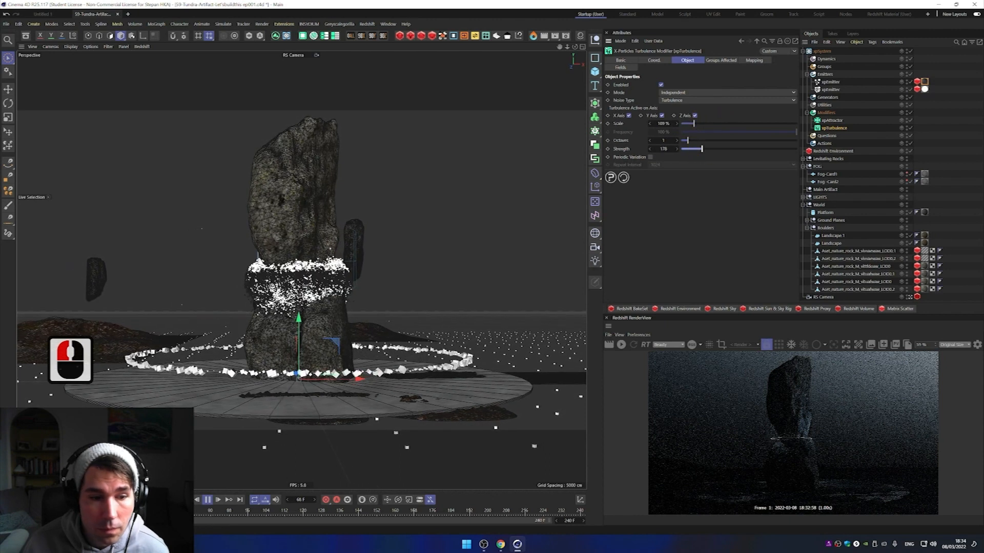
left_click(186, 500)
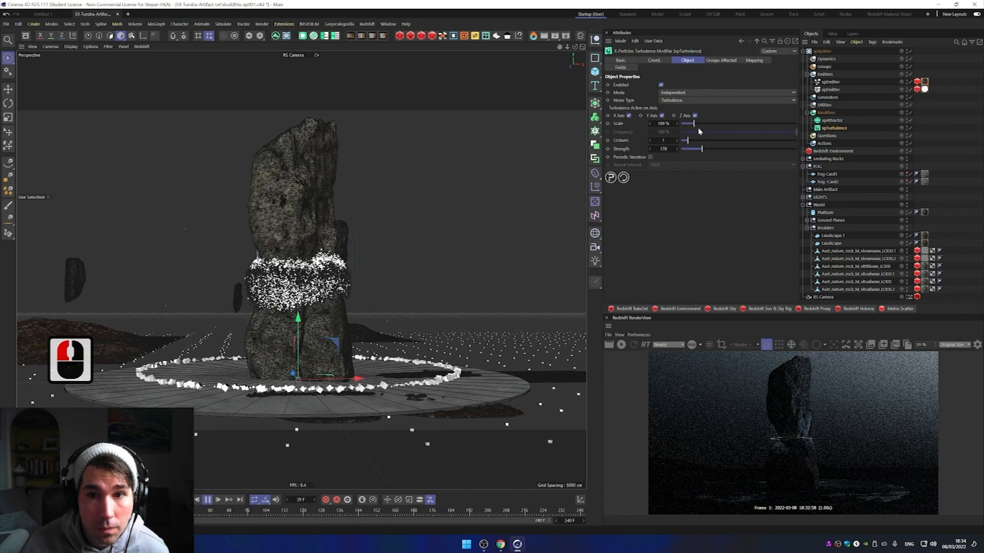
left_click_drag(690, 123, 691, 124)
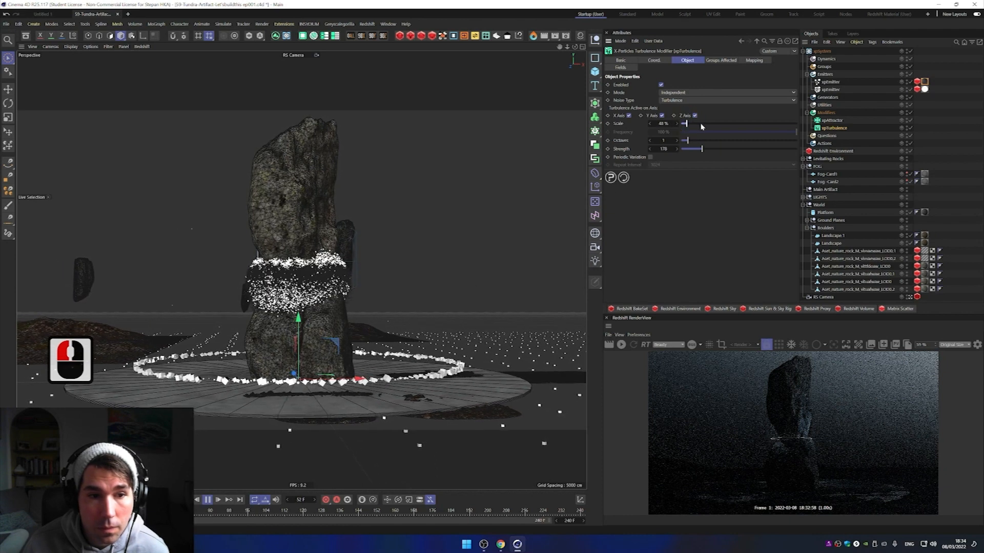
left_click(713, 123)
left_click_drag(708, 152, 692, 123)
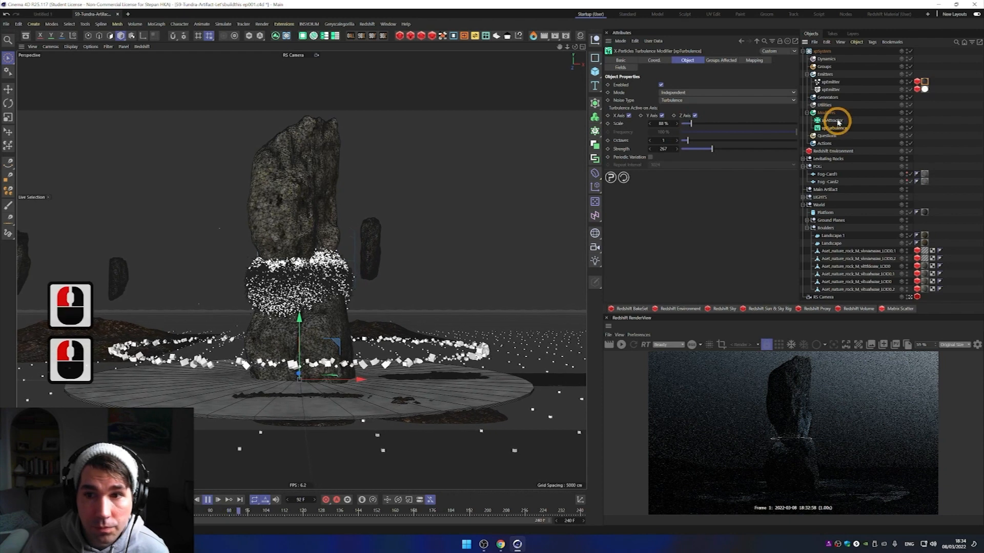
Step: Set the xpAttractor modifier's Acceleration to about -1425 cm
left_click(835, 121)
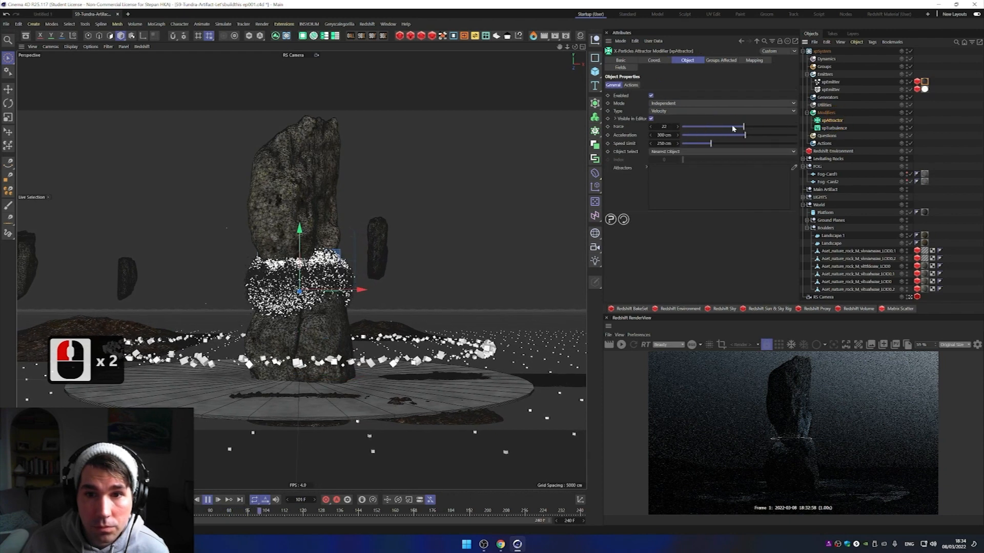
left_click_drag(754, 136, 714, 136)
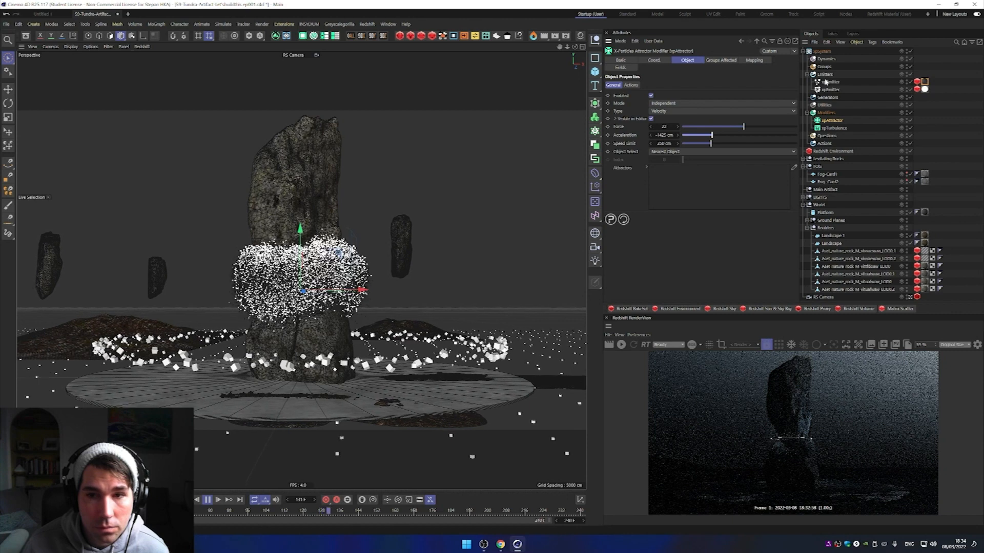
Step: Set the xpTurbulence modifier's Scale to about 653 % and its Strength to about 115, replaying the simulation between changes
left_click(835, 128)
left_click_drag(697, 124, 712, 125)
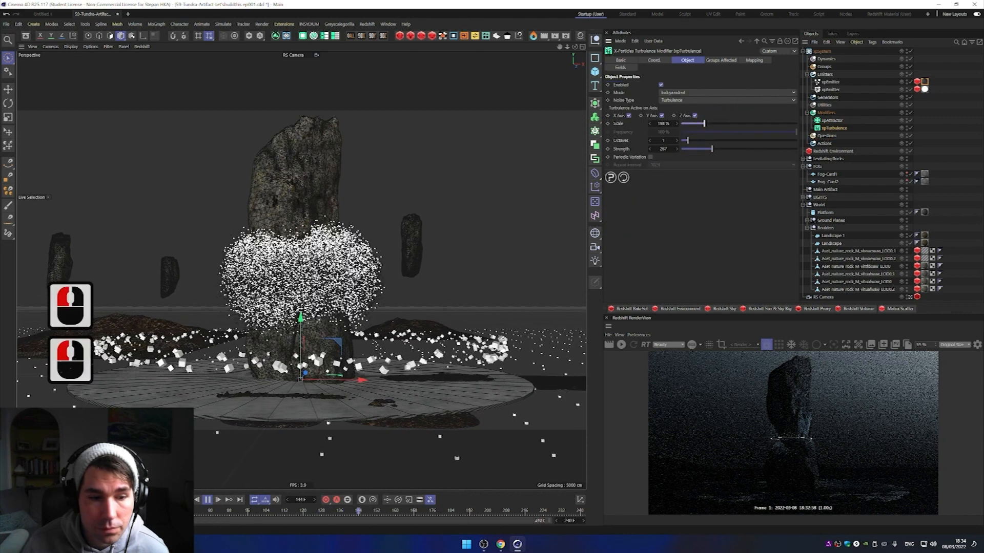
left_click(175, 499)
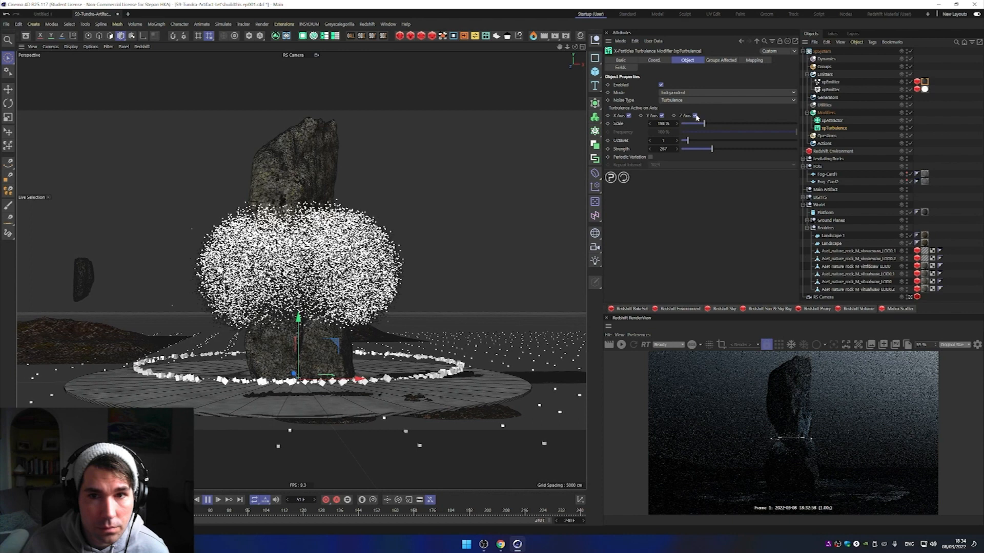
left_click_drag(713, 123, 757, 123)
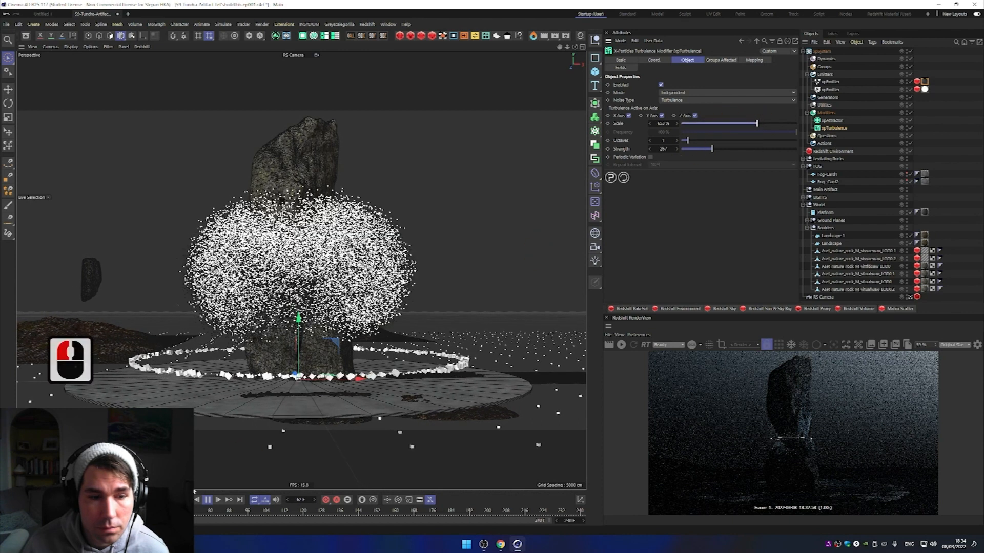
left_click(175, 500)
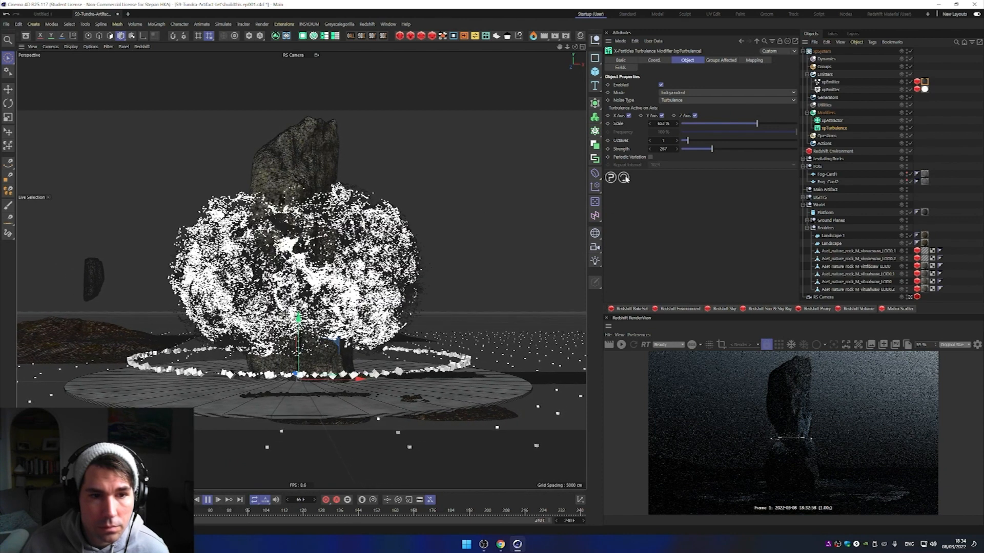
mouse_move(711, 150)
left_mouse_down()
mouse_move(686, 149)
mouse_move(695, 148)
left_mouse_up()
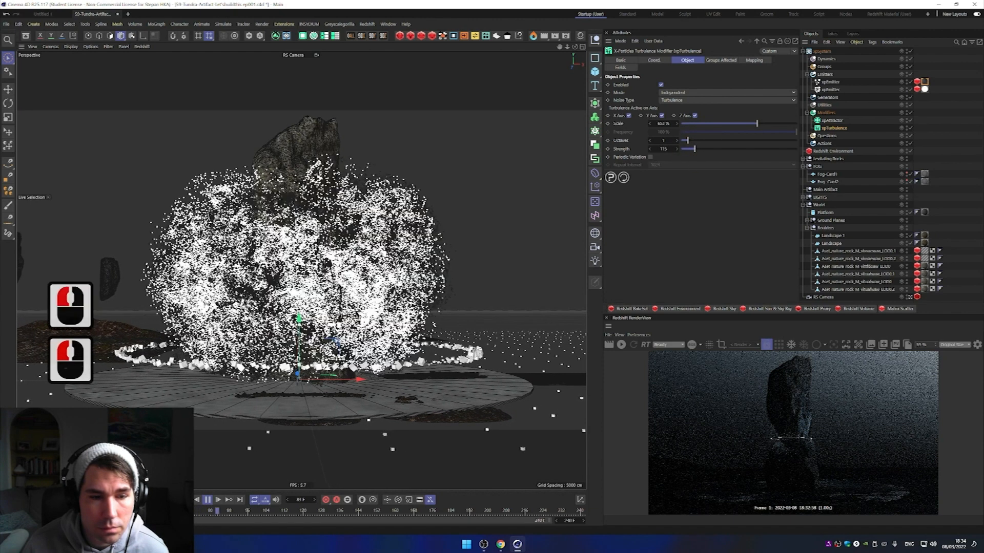
key("shift+f")
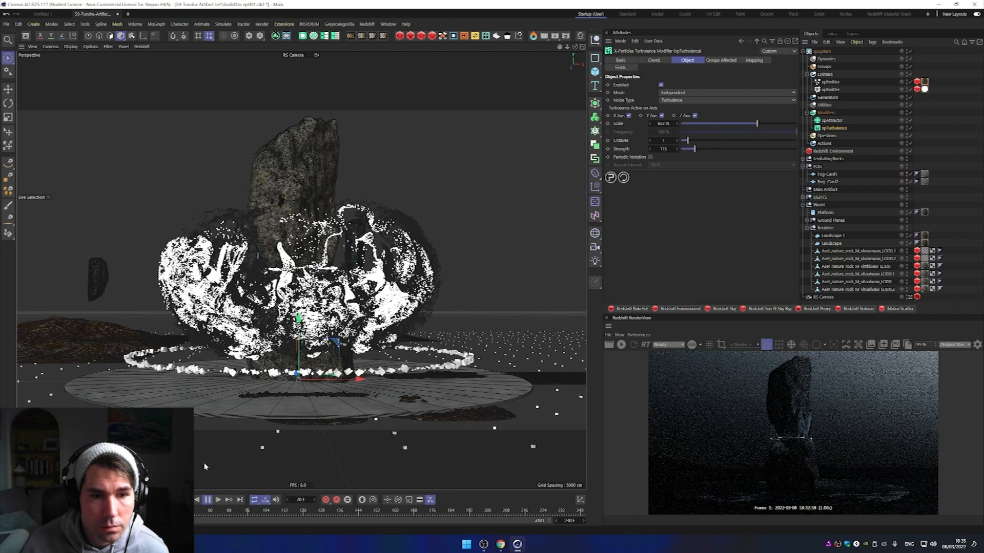
Step: Turn off Full Lifespan for the second xpEmitter, set its Lifespan to 30 F with 10 F variation, and replay the simulation
left_click(830, 90)
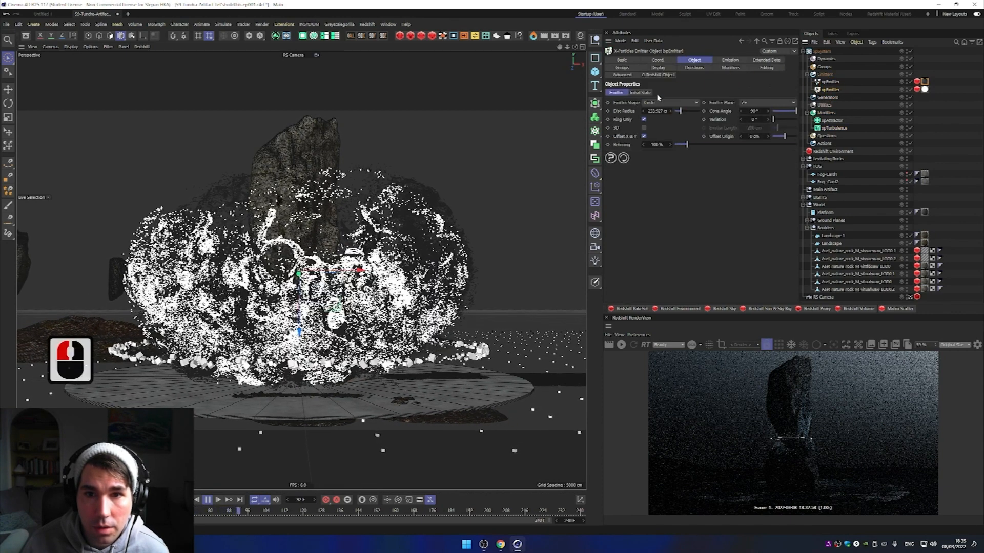
left_click(730, 60)
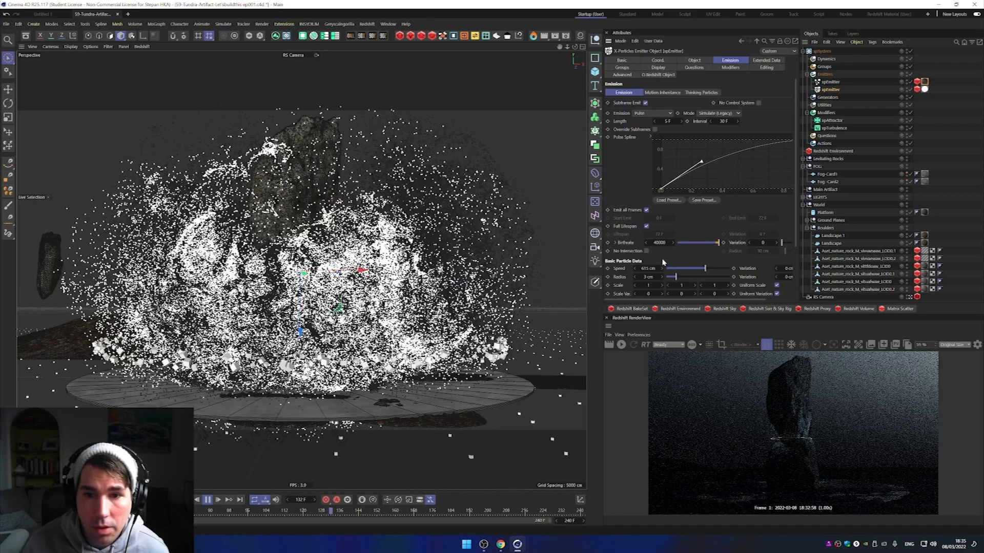
left_click(647, 226)
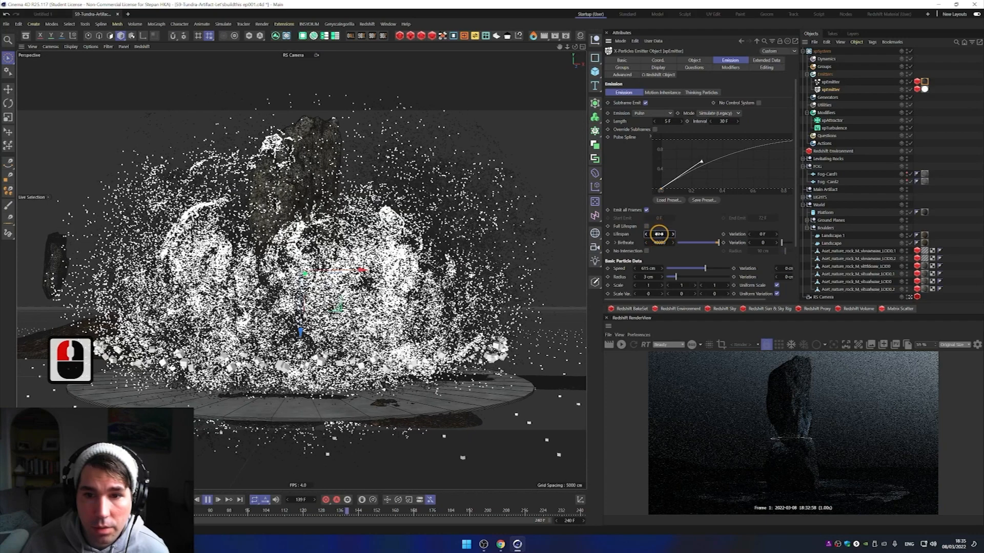
left_click(659, 234)
type("30")
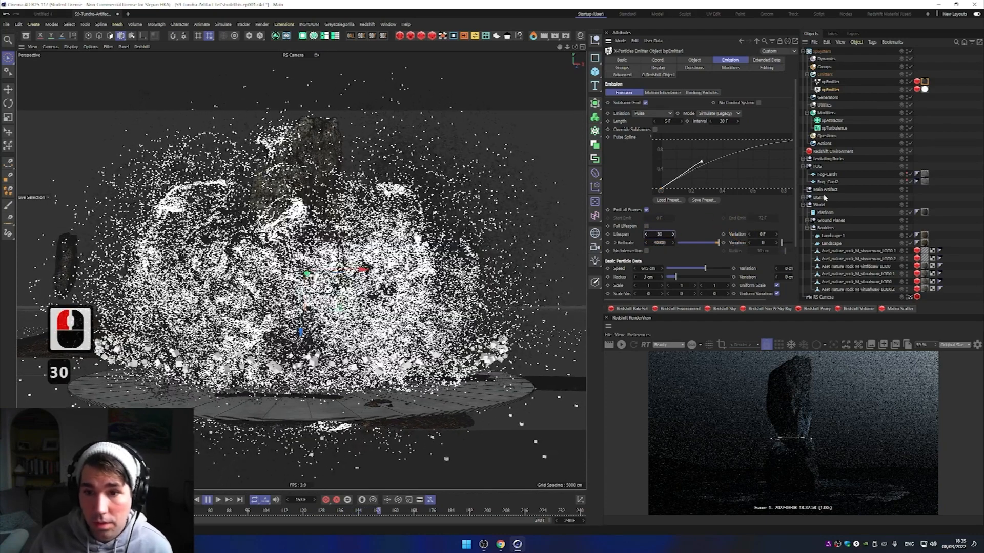
left_click(763, 234)
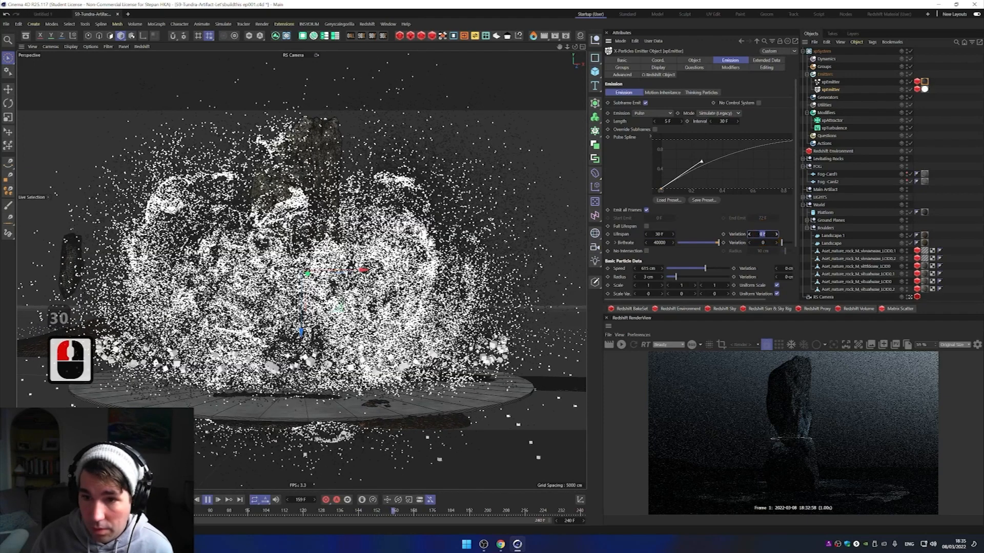
type("10")
key("Return")
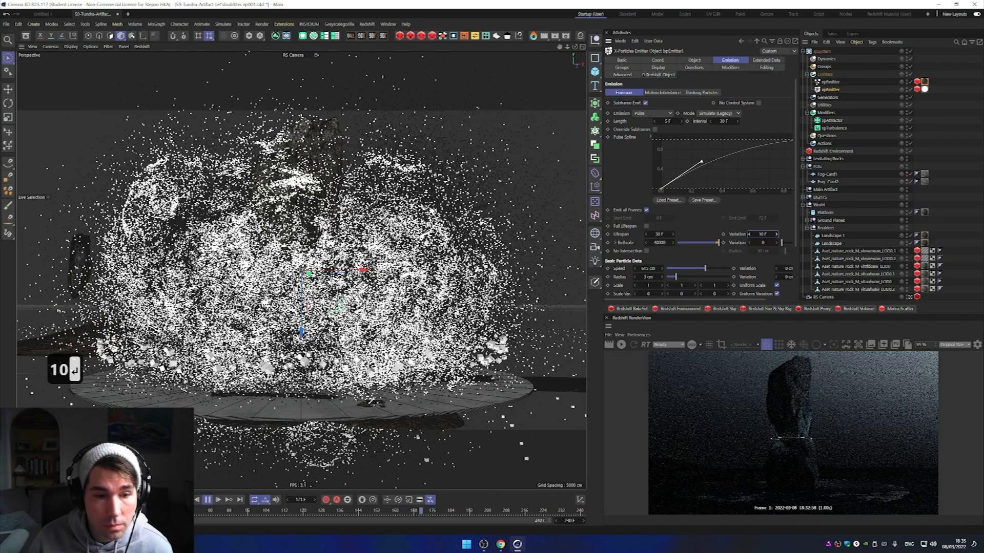
left_click(175, 500)
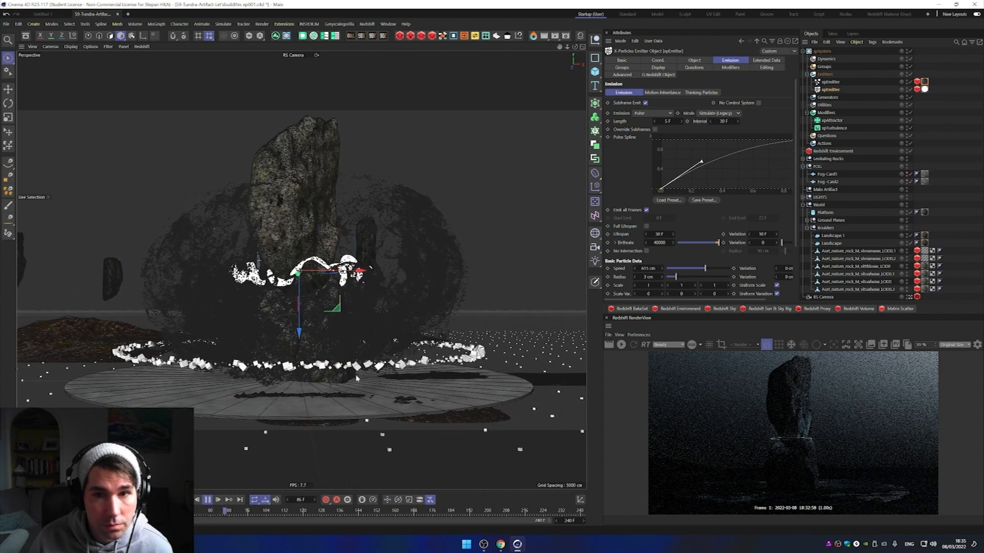
Step: Turn off Full Lifespan for the first xpEmitter, set its Lifespan to 25 F with 20 F variation, and its pulse Interval to 15 F
left_click(830, 82)
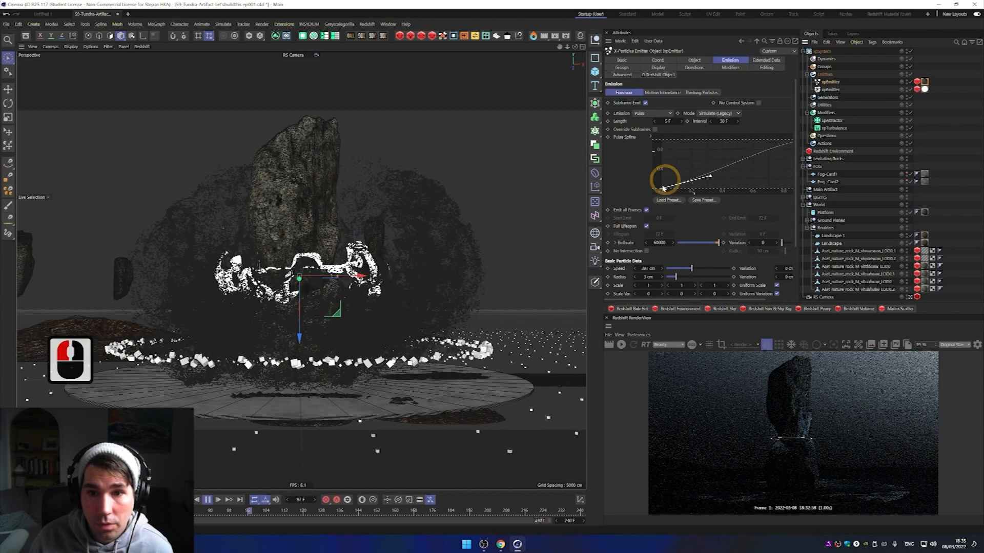
left_click(647, 226)
double_click(659, 234)
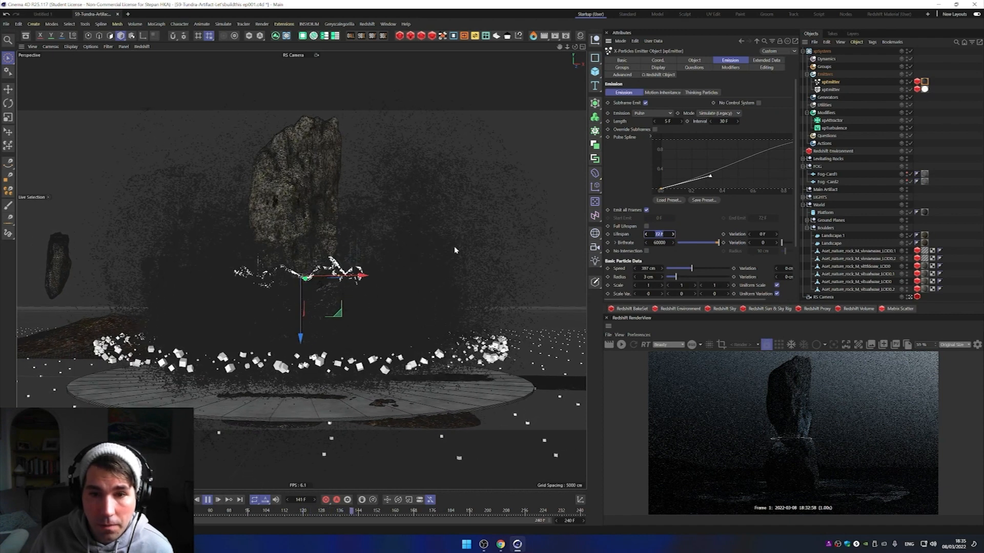
key("Tab")
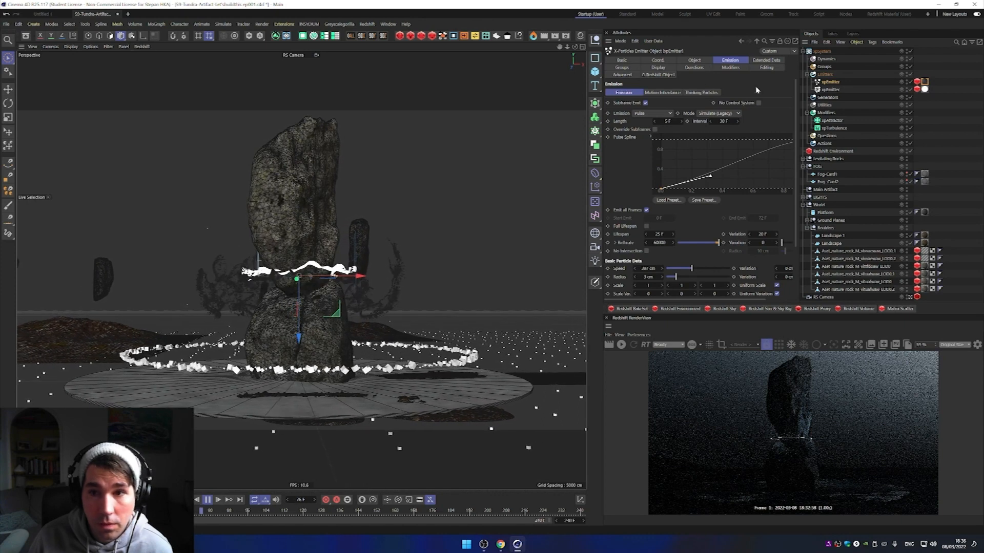
double_click(722, 120)
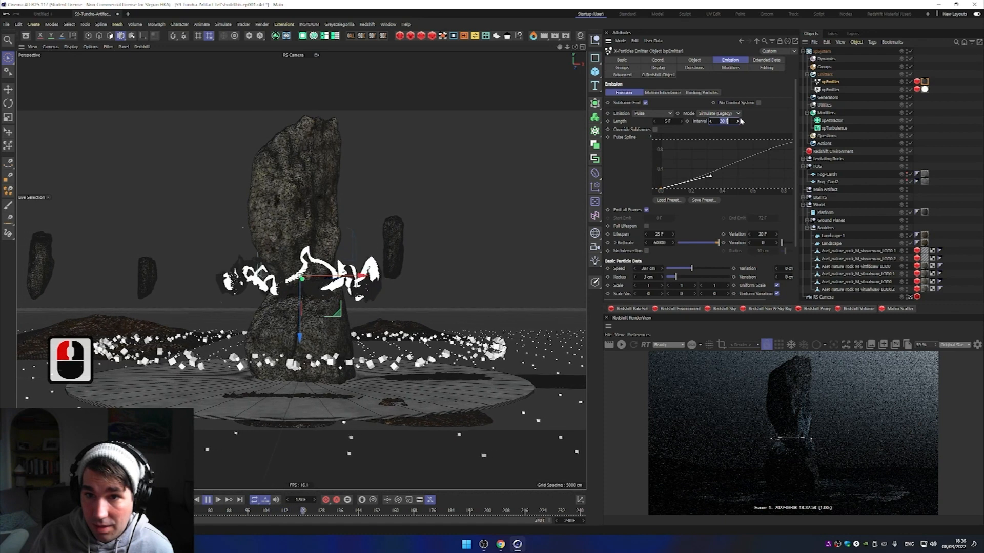
type("15")
key("Return")
Step: Set the second xpEmitter's pulse Interval to 20 F and its Speed to about 870 cm, replaying the simulation after each change
left_click(830, 89)
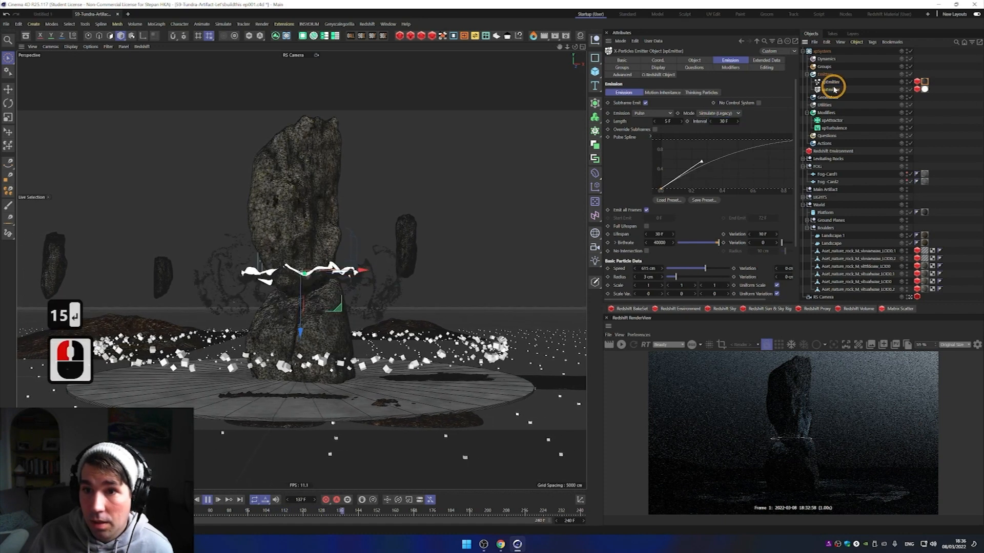
double_click(725, 120)
type("20")
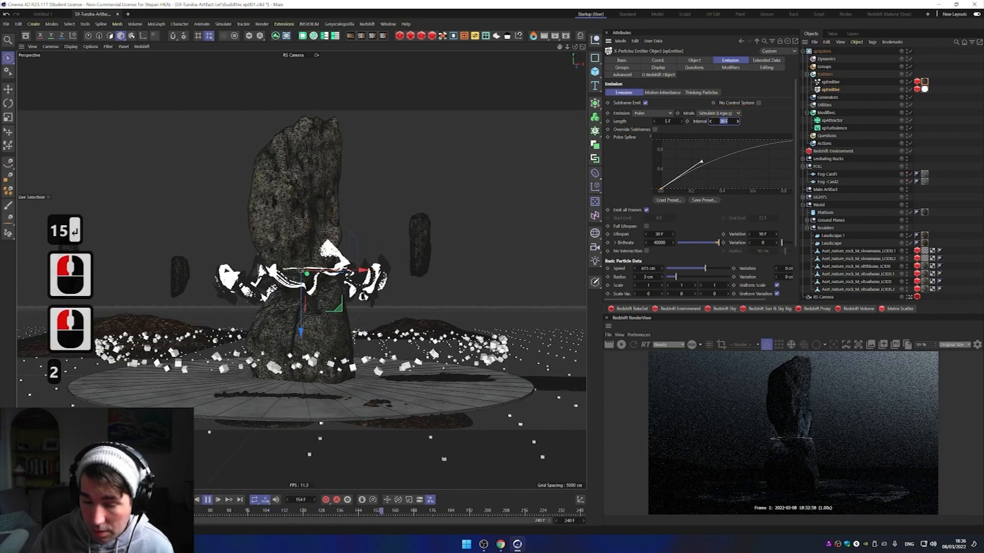
key("Return")
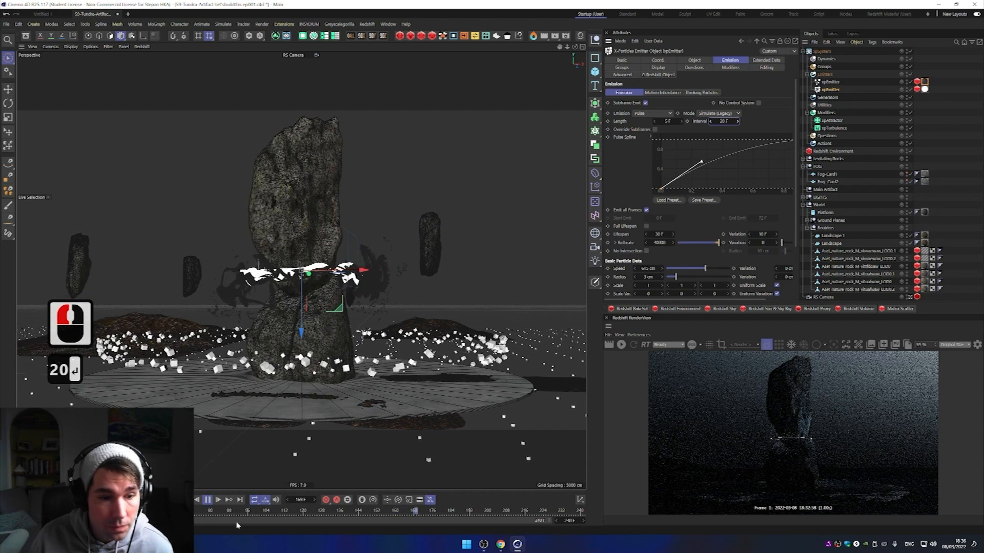
left_click(196, 505)
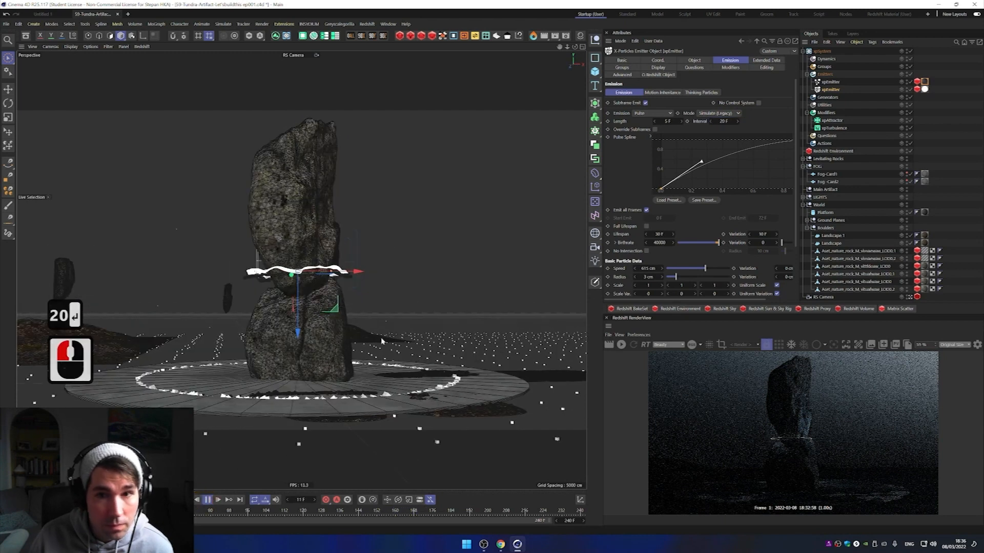
left_click_drag(705, 268, 721, 268)
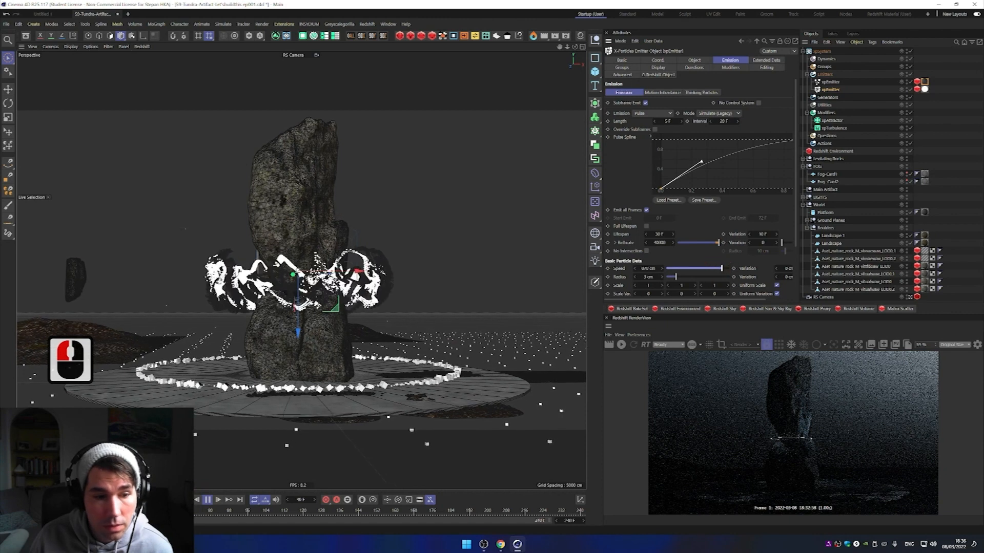
left_click(181, 501)
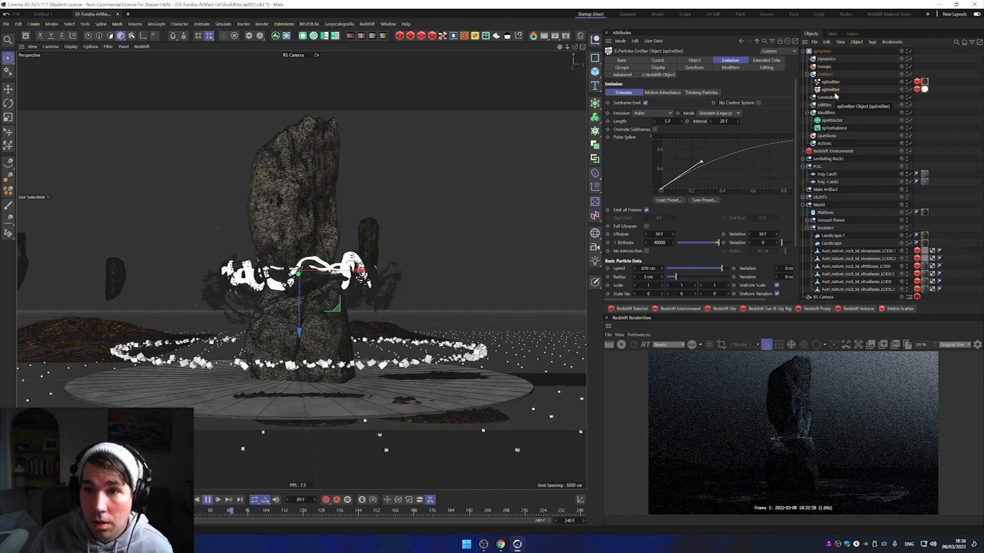
Step: Raise the xpTurbulence modifier's Strength to about 248
left_click(835, 129)
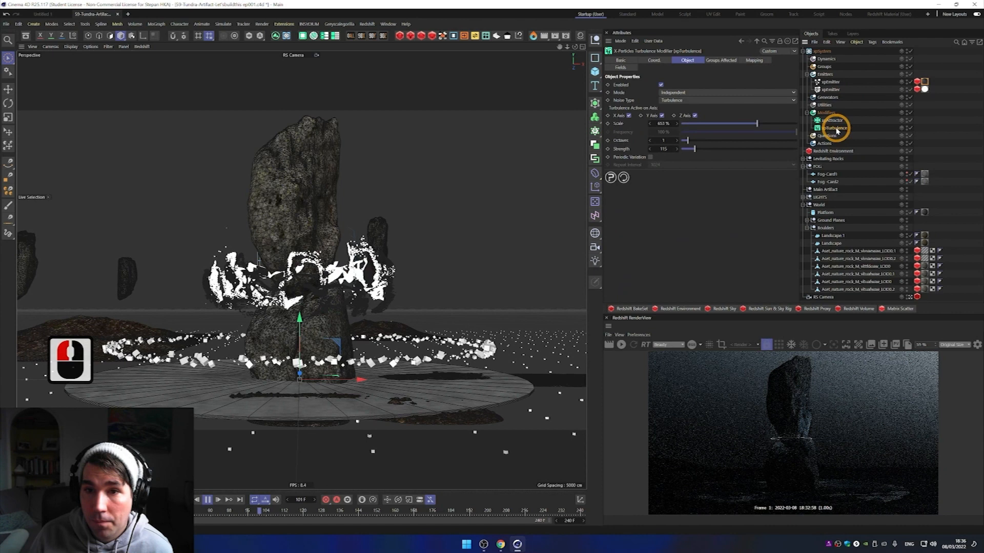
left_click(710, 148)
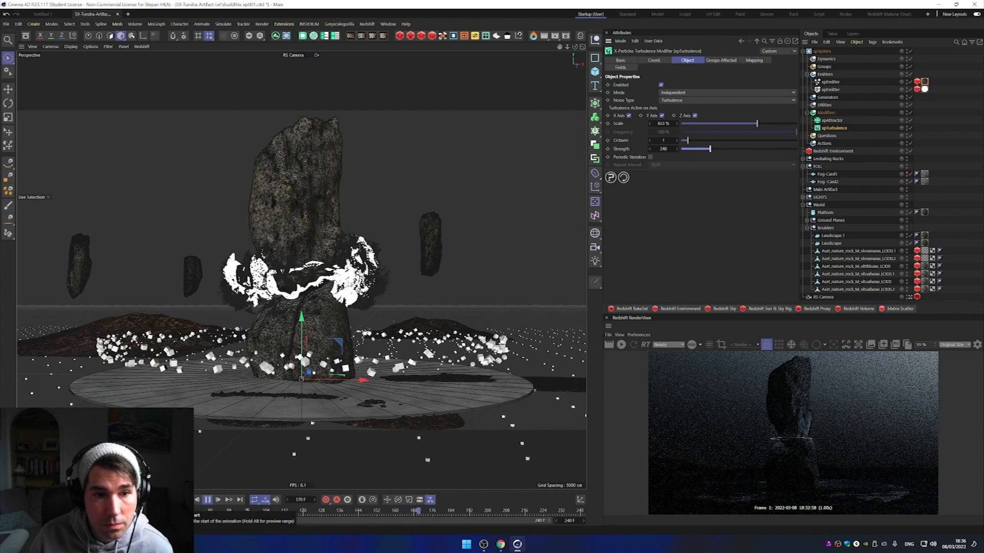
Step: Set the xpTurbulence modifier's Strength to about 360 and Scale to about 812%, and replay the simulation from the start
left_click(723, 149)
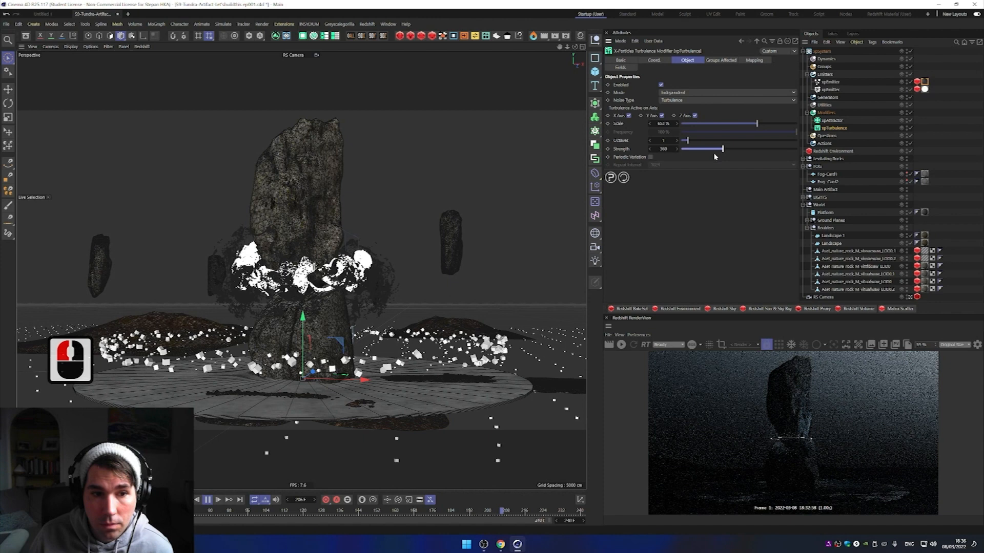
left_click_drag(756, 124, 775, 124)
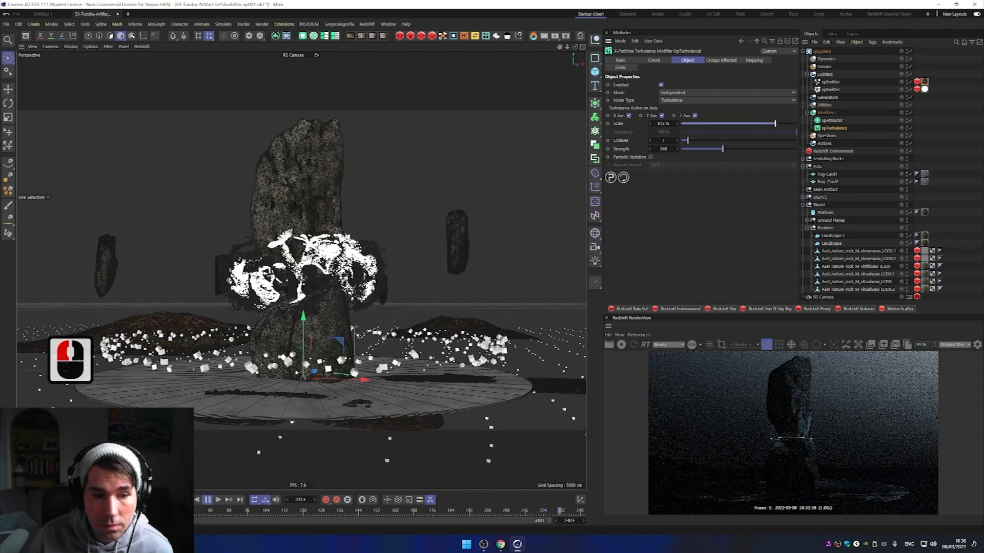
left_click(176, 500)
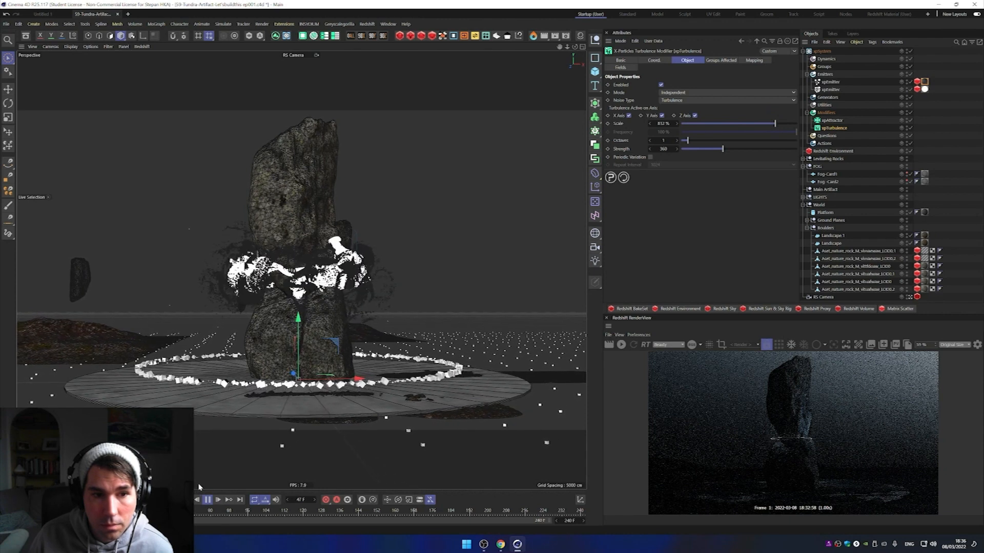
Step: Set the second xpEmitter's Lifespan to 50 F, keeping its pulse Interval at 20 F
left_click(830, 91)
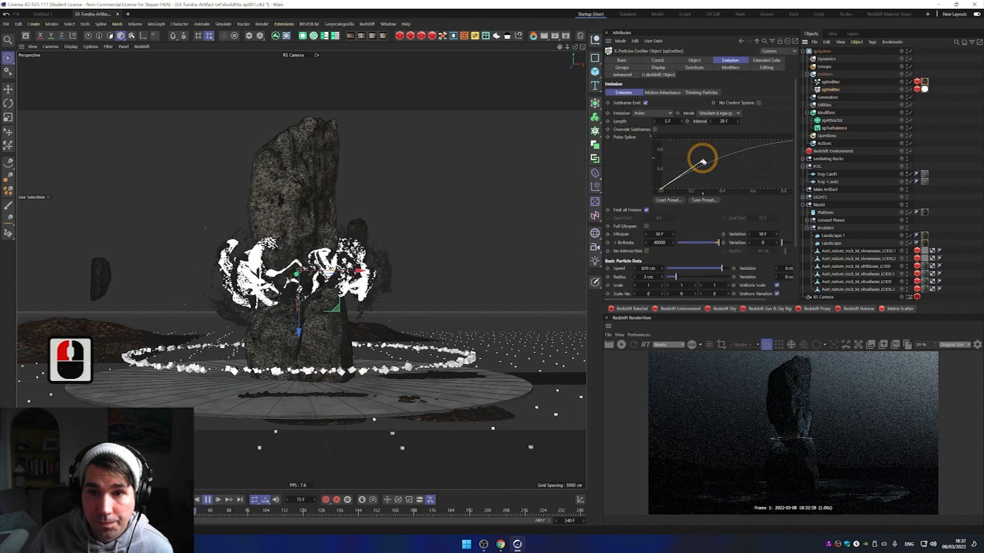
left_click_drag(720, 121, 786, 123)
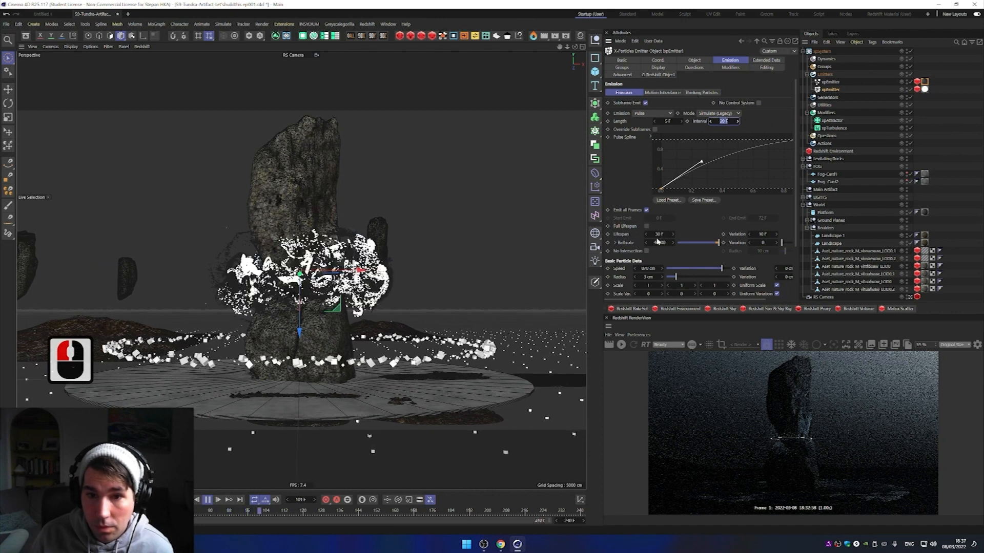
left_click_drag(659, 234, 704, 236)
type("50")
key("Return")
Step: Play the simulation through to about frame 174 and start the live Redshift render of that frame
left_click(197, 499)
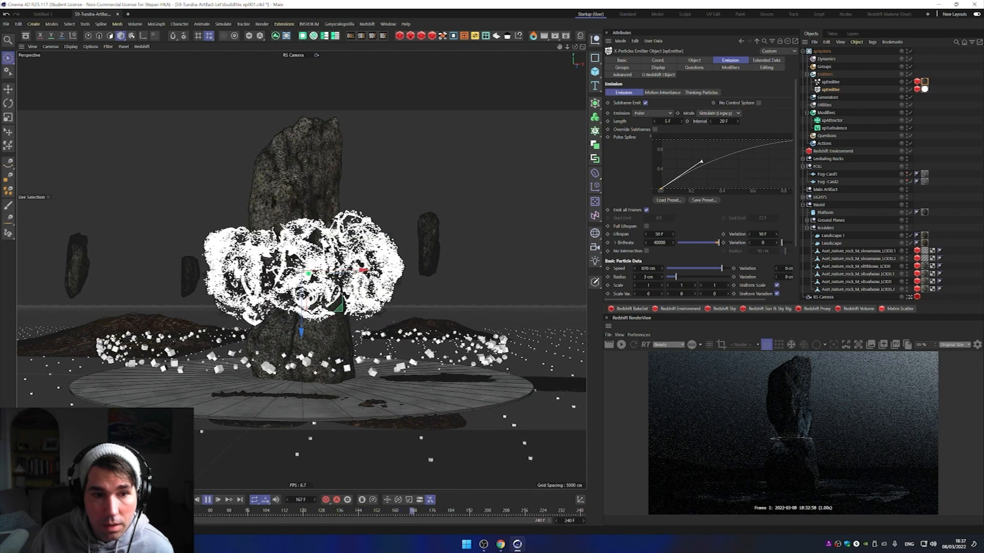
left_click(528, 425)
left_click(621, 344)
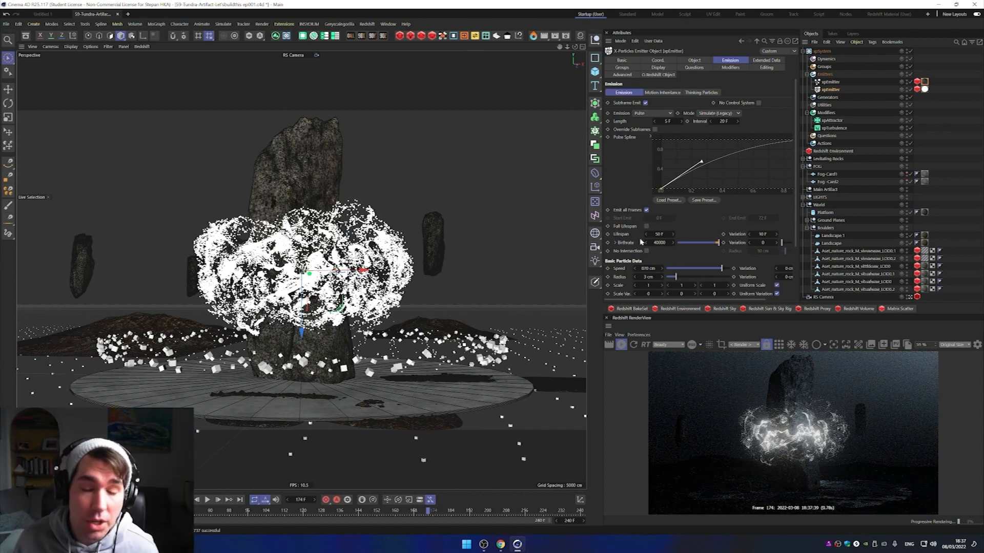
left_click(484, 544)
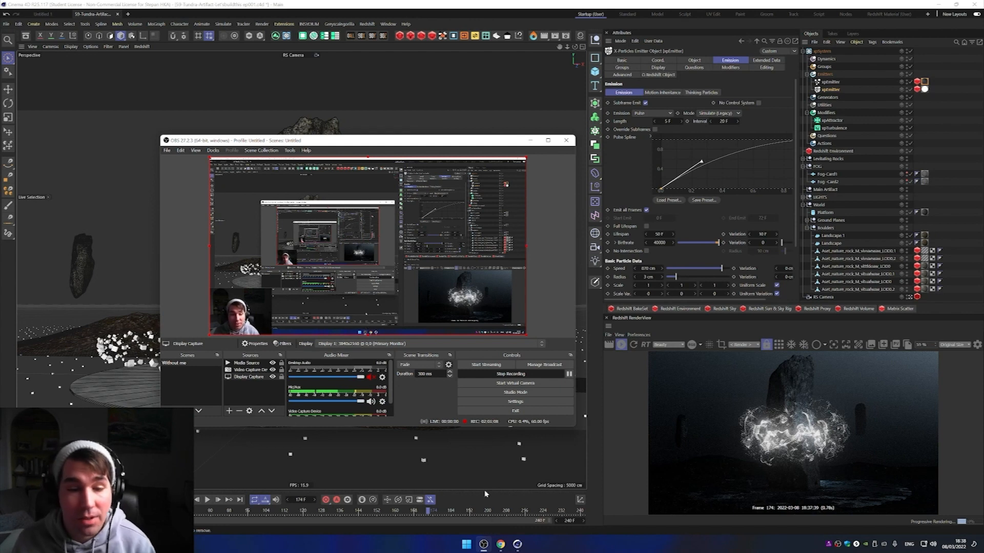
left_click(389, 24)
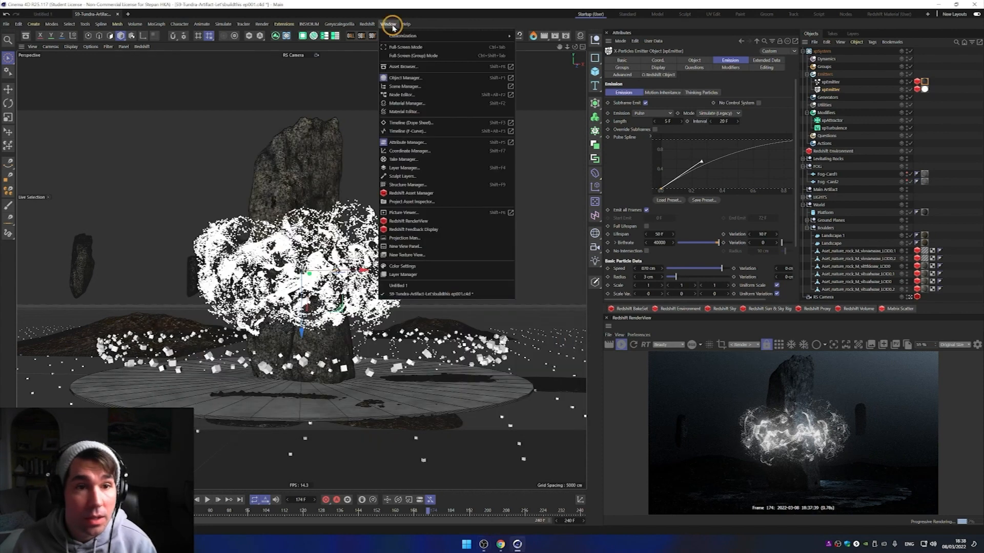
left_click(427, 3)
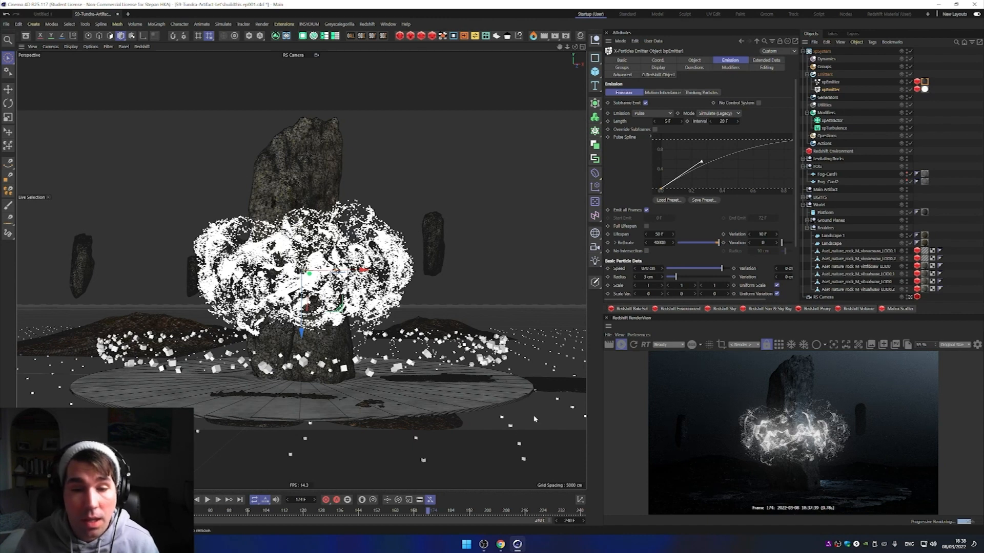
Step: Scrub the timeline back to check earlier frames in the live render, and restart the simulation briefly from frame 0
left_click_drag(431, 513, 109, 514)
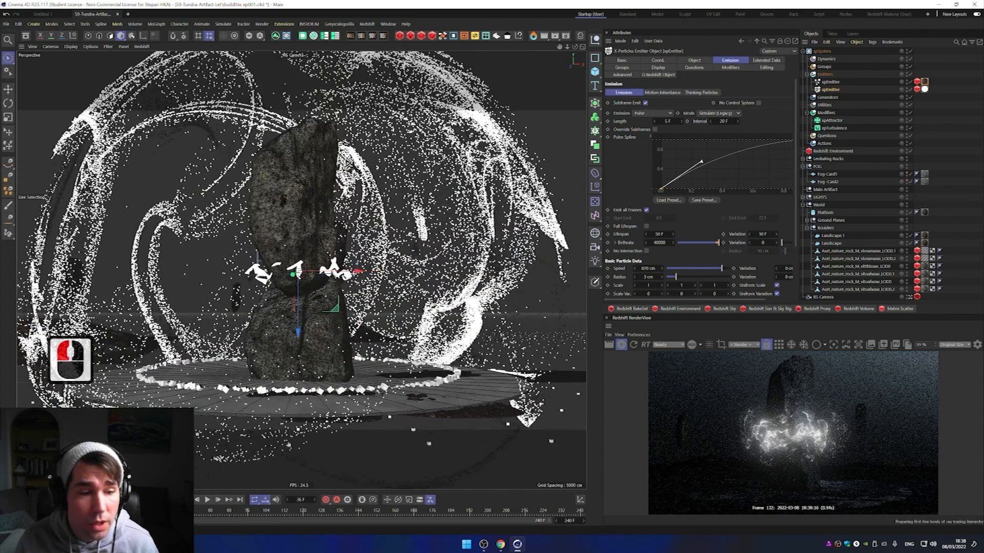
left_click(176, 500)
left_click(207, 502)
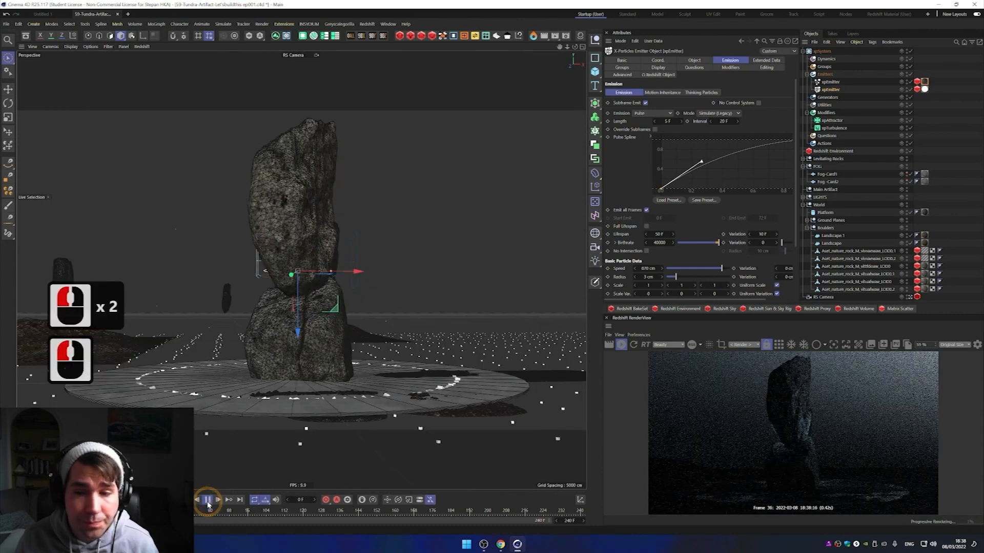
left_click(206, 504)
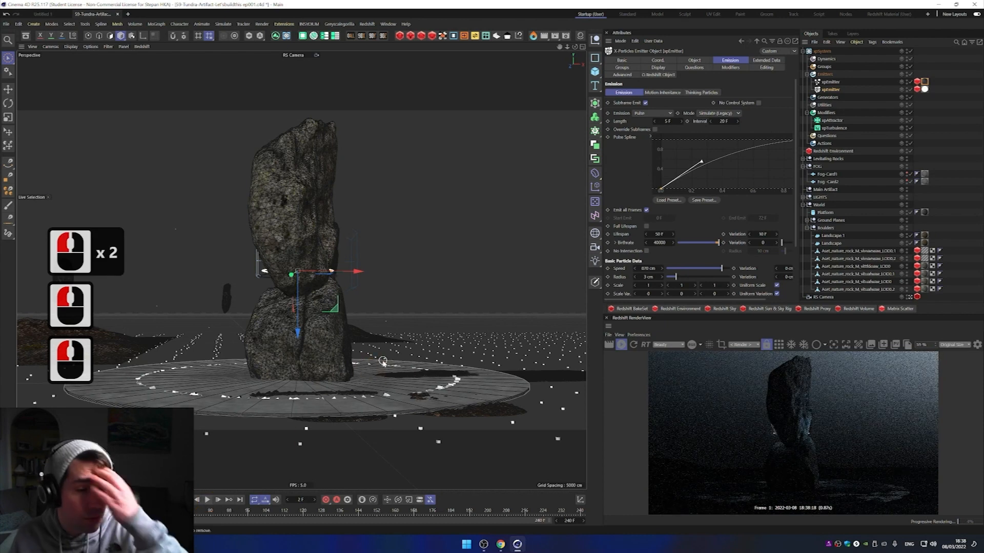